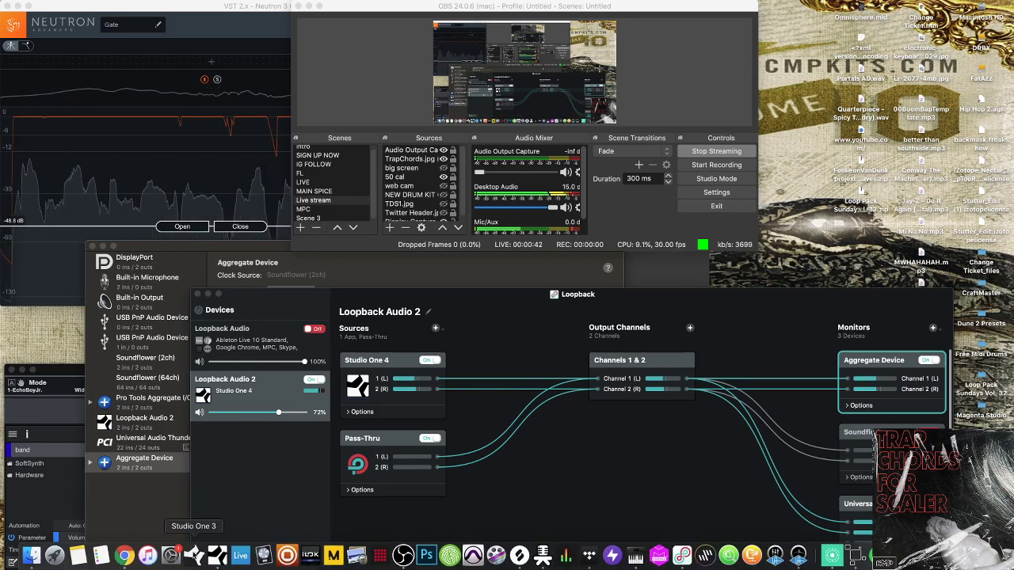
Switch to the YouTube live dashboard in Chrome and pop the stream chat out into its own window
{"action": "left_click", "coordinate": [125, 555]}
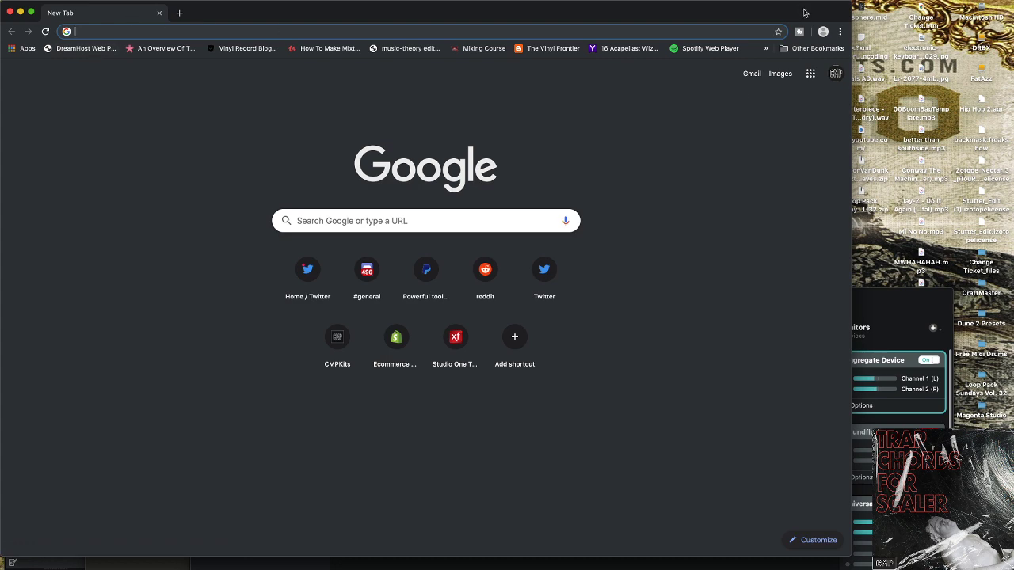
{"action": "left_click", "coordinate": [10, 14]}
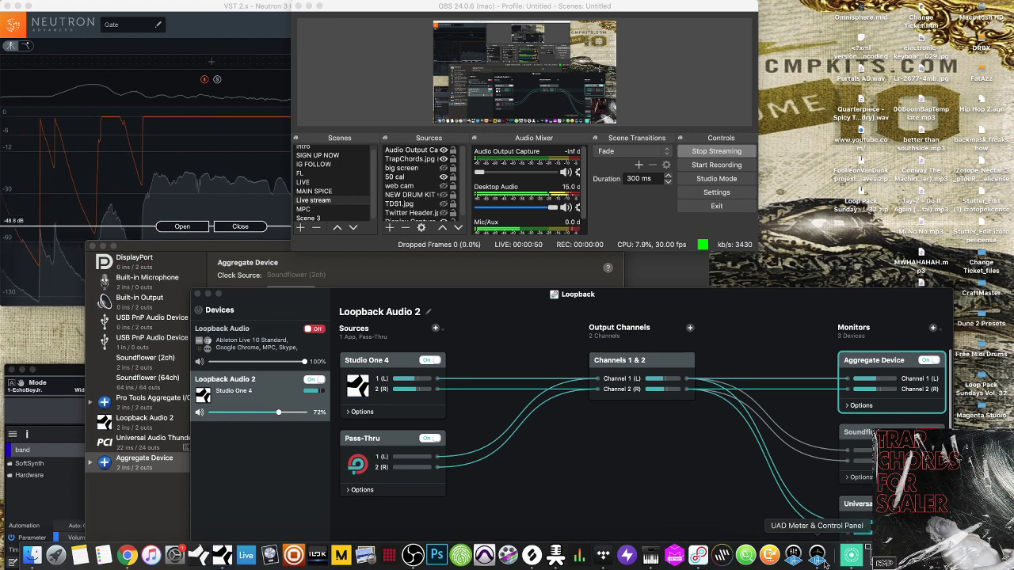
{"action": "left_click", "coordinate": [850, 555]}
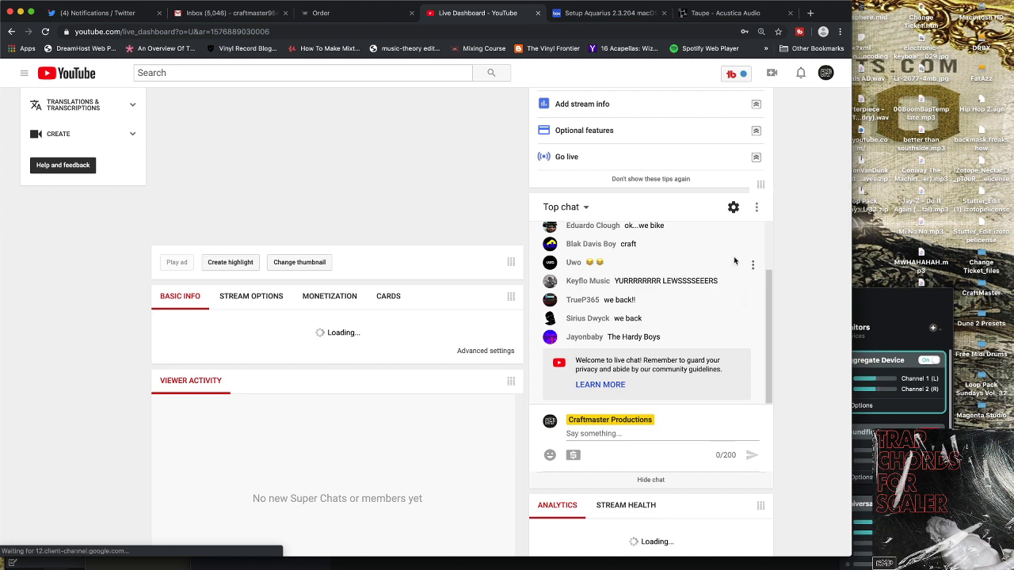
{"action": "left_click", "coordinate": [754, 211]}
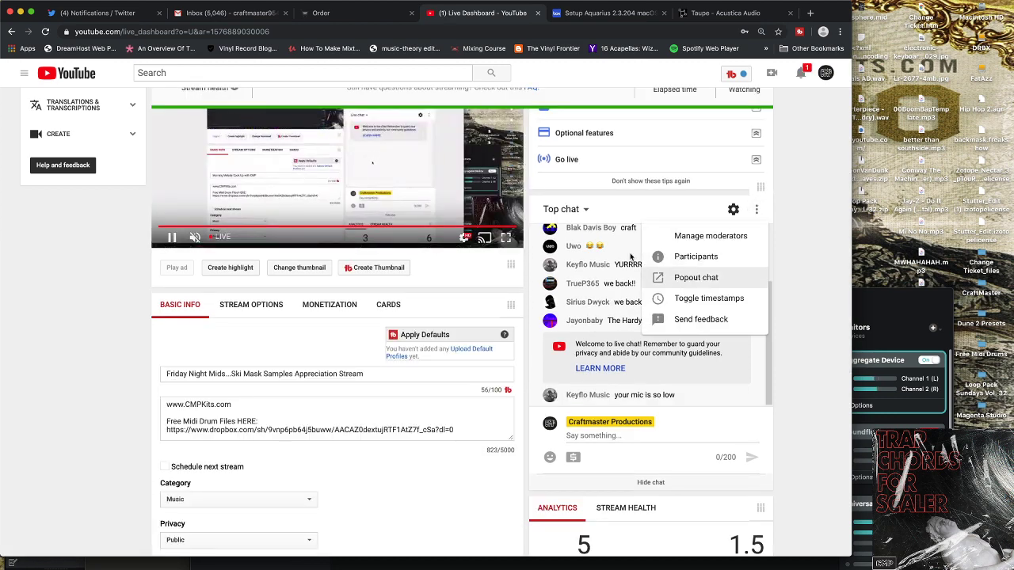
{"action": "left_click", "coordinate": [662, 277]}
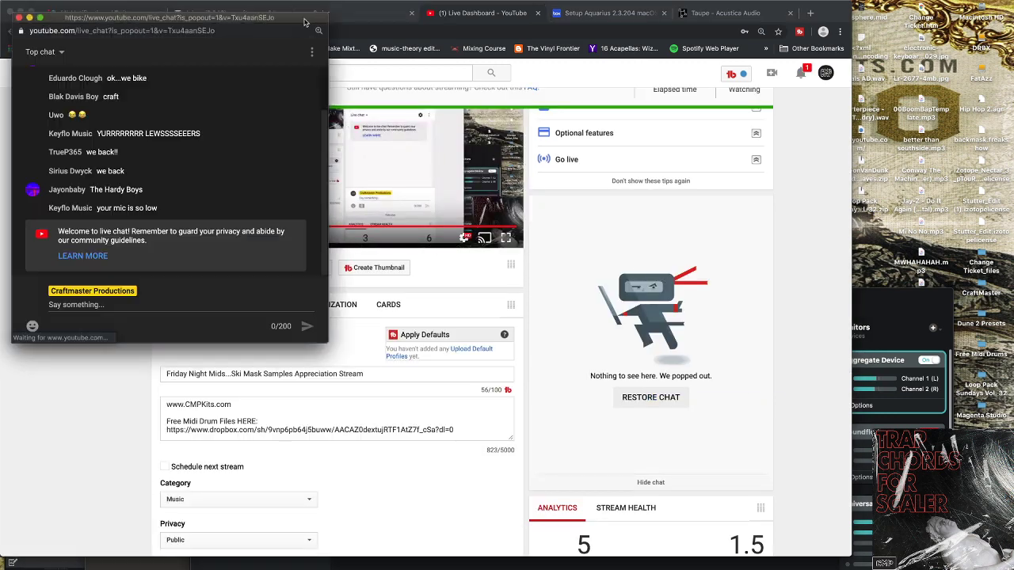
Minimize the dashboard window and set the popped-out chat to Live chat
{"action": "left_click", "coordinate": [356, 9]}
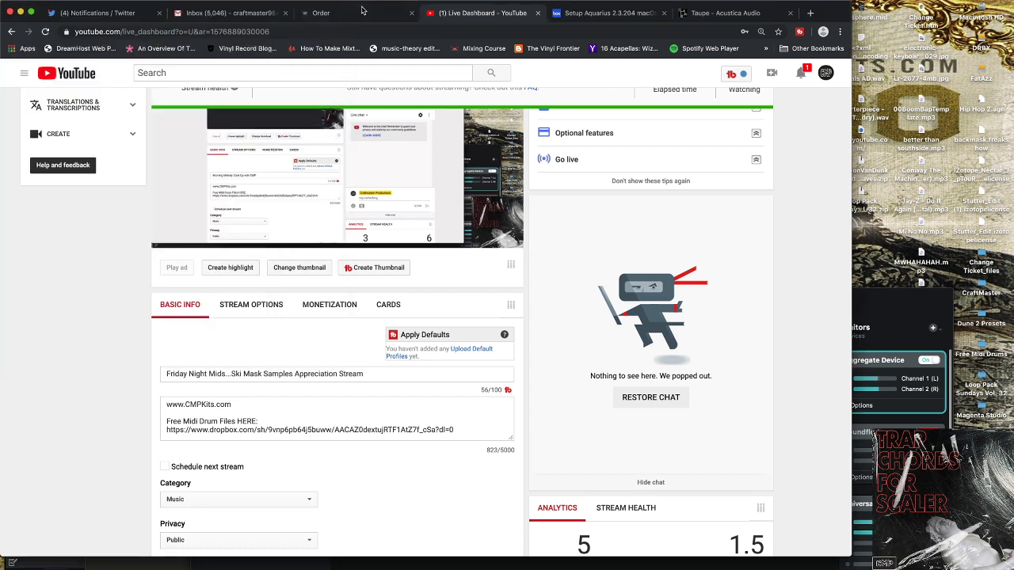
{"action": "left_click", "coordinate": [19, 13]}
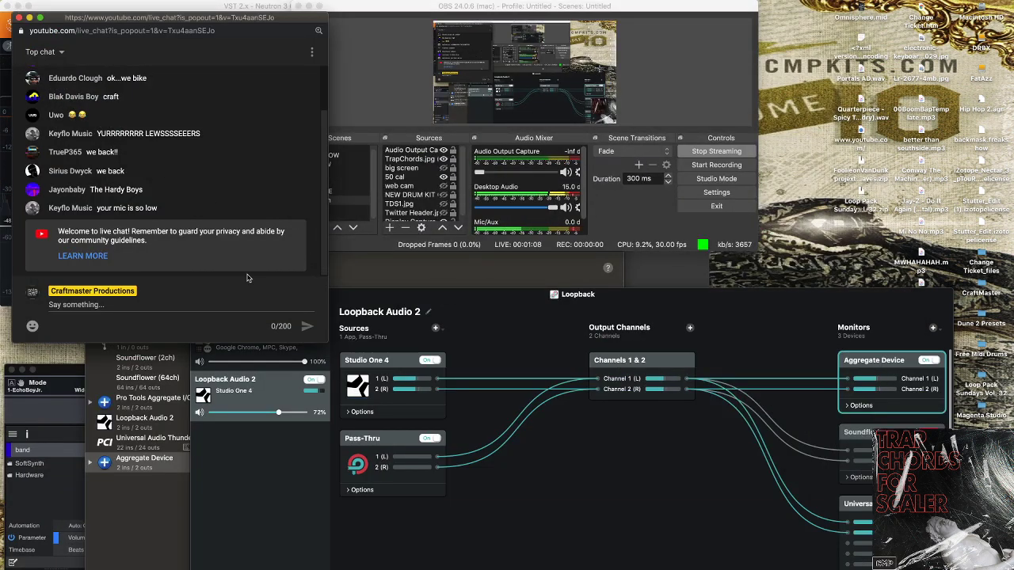
{"action": "left_click", "coordinate": [56, 51]}
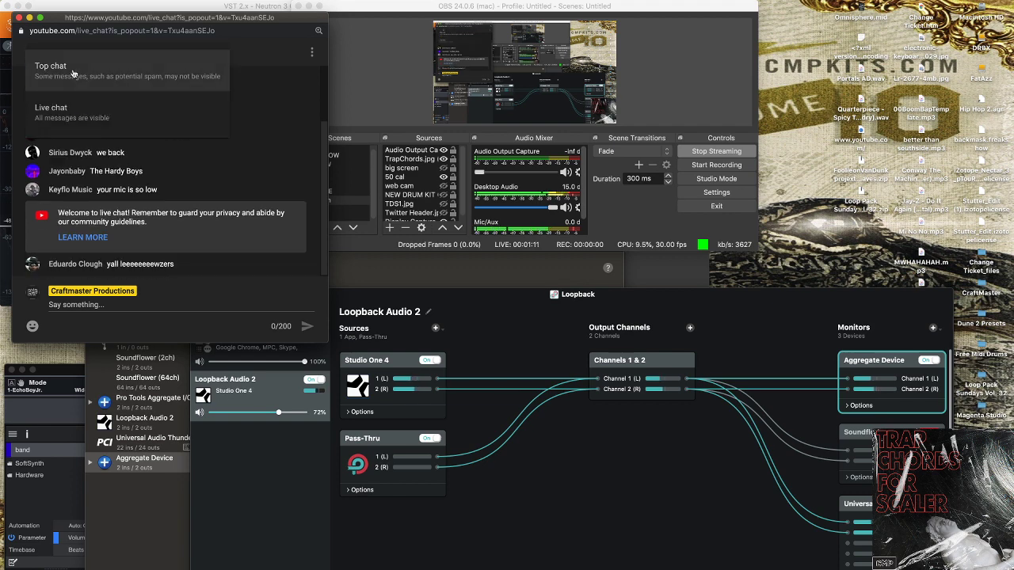
{"action": "left_click", "coordinate": [86, 111]}
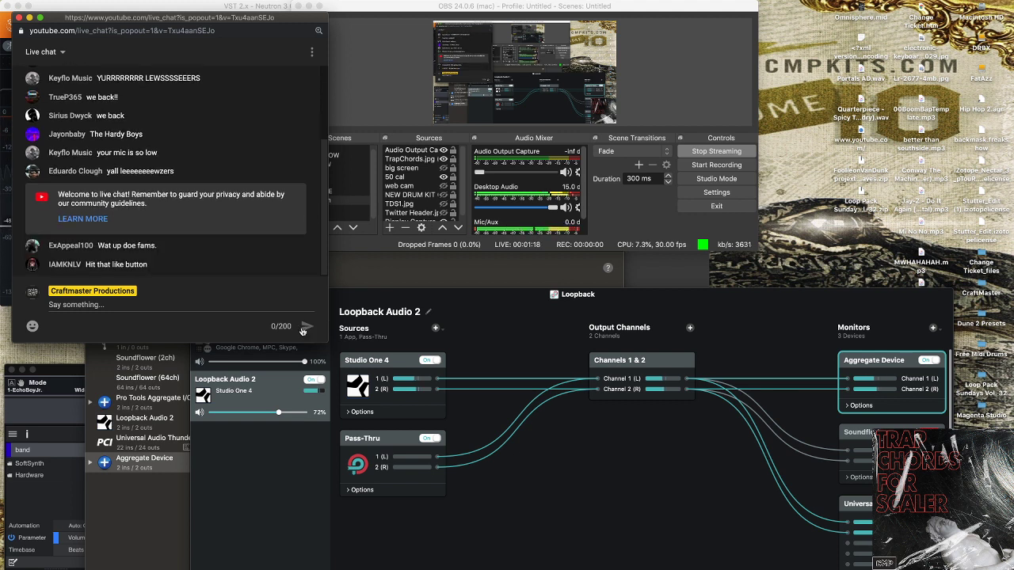
Clear the Audio Devices, Neutron 3 Gate, OBS and Loopback windows off the desktop, closing the Audio Output Capture properties
{"action": "left_click", "coordinate": [277, 376]}
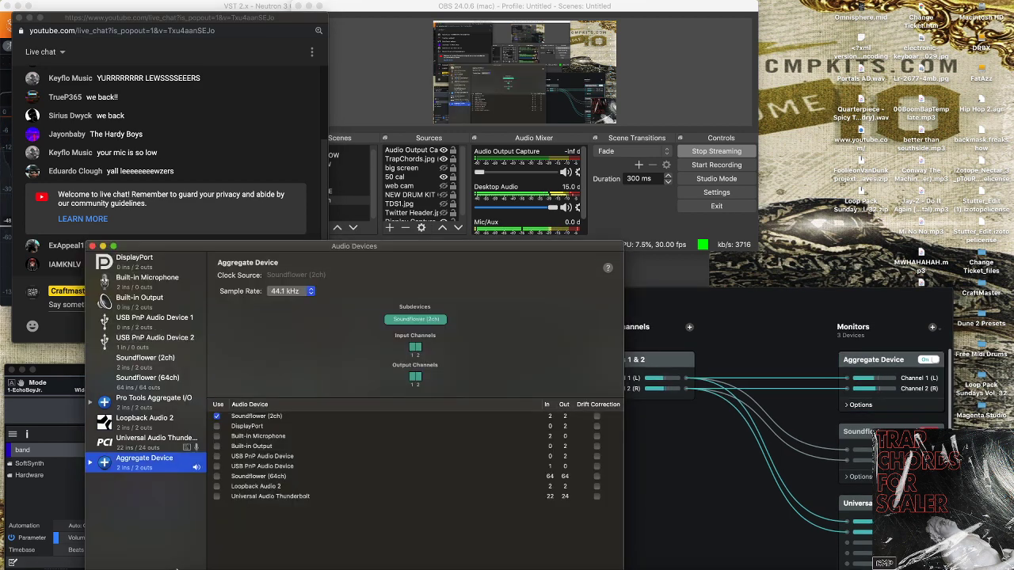
{"action": "left_click", "coordinate": [91, 411]}
{"action": "left_click", "coordinate": [102, 246]}
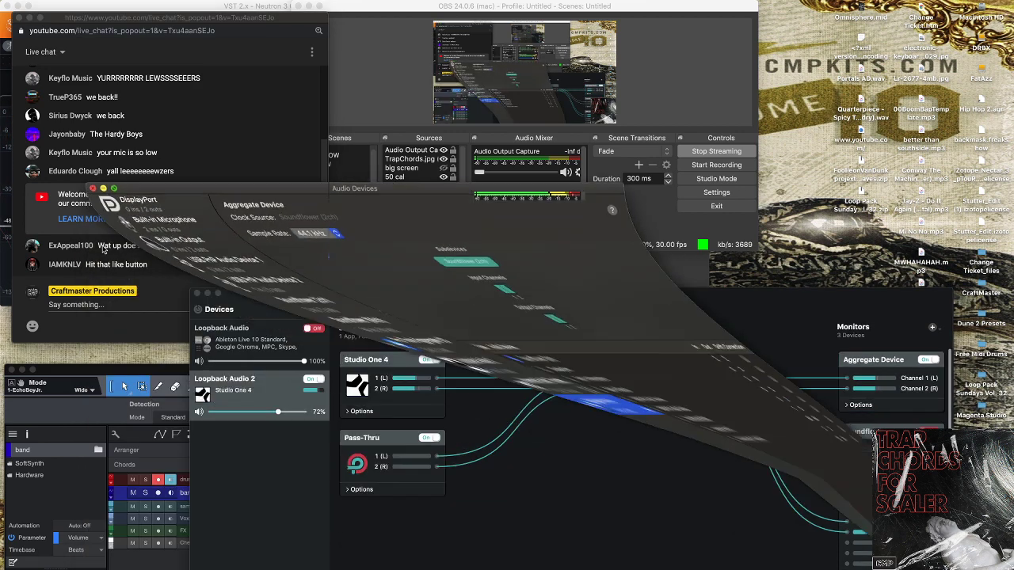
{"action": "left_click", "coordinate": [6, 167]}
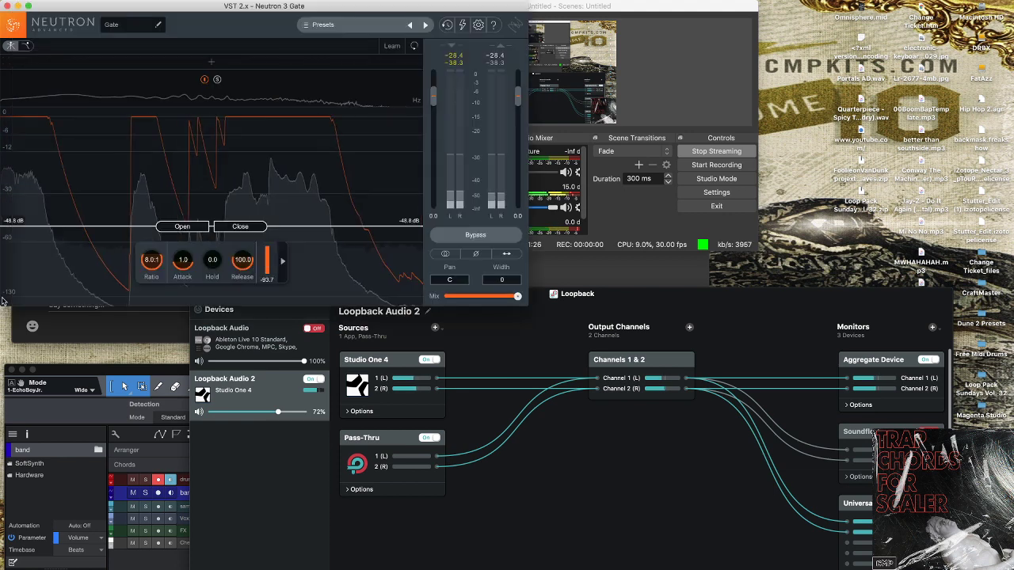
{"action": "left_click", "coordinate": [18, 5]}
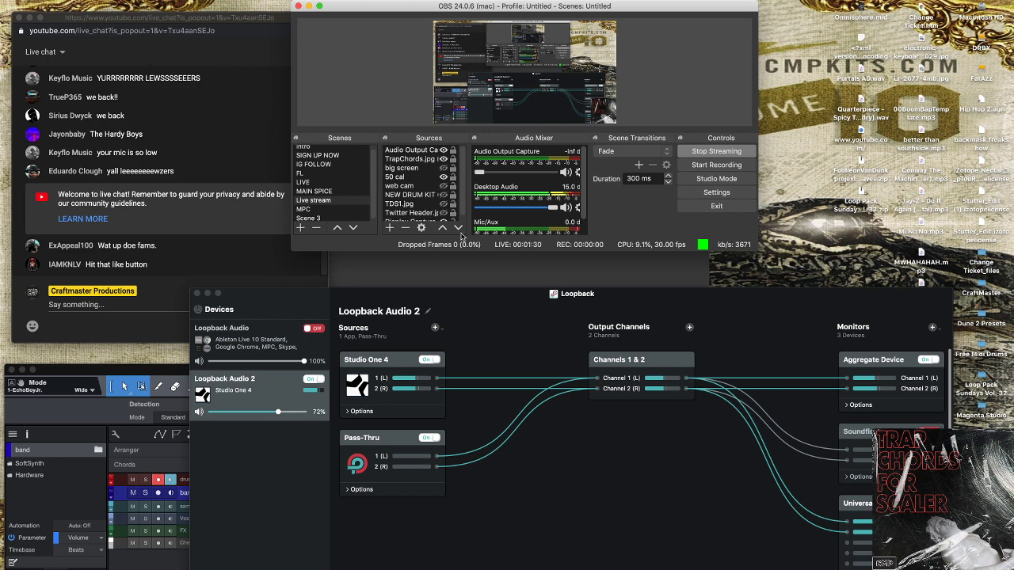
{"action": "left_click", "coordinate": [308, 7]}
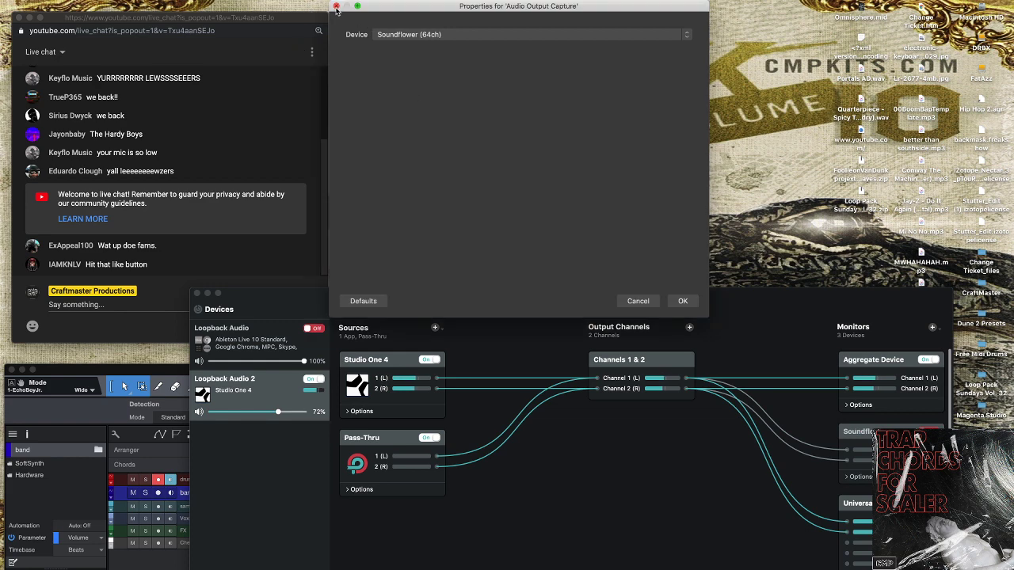
{"action": "left_click", "coordinate": [336, 6]}
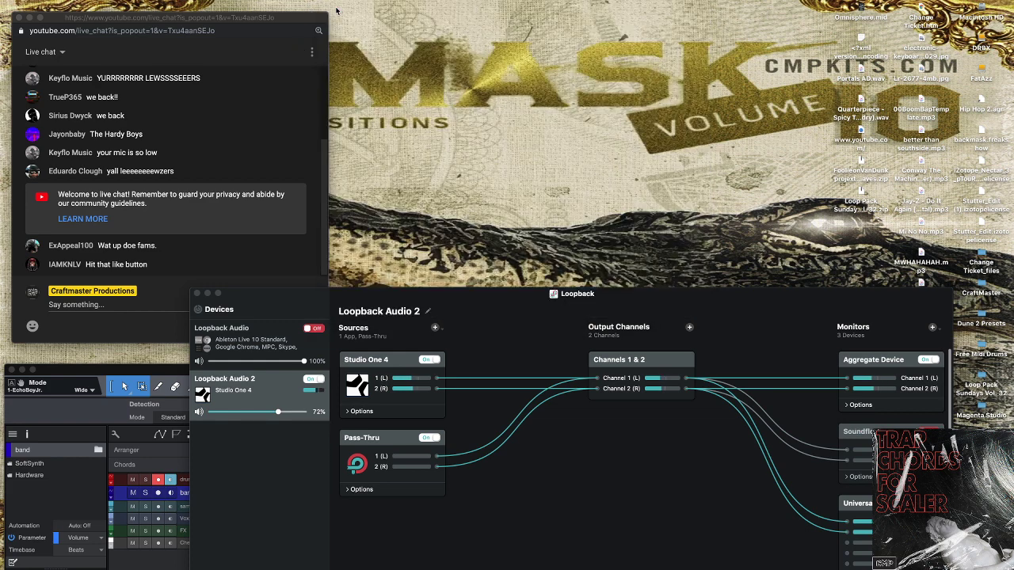
{"action": "left_click", "coordinate": [208, 293]}
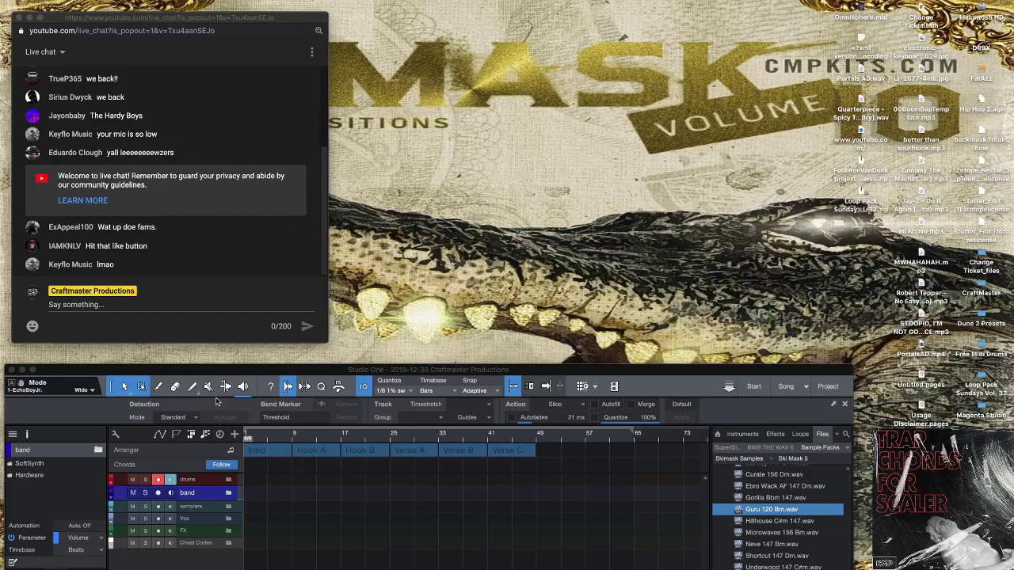
Arrange the chat as a tall narrow column and enlarge the Studio One song window to fill the space beside it
{"action": "left_click_drag", "start_coordinate": [301, 369], "coordinate": [460, 8]}
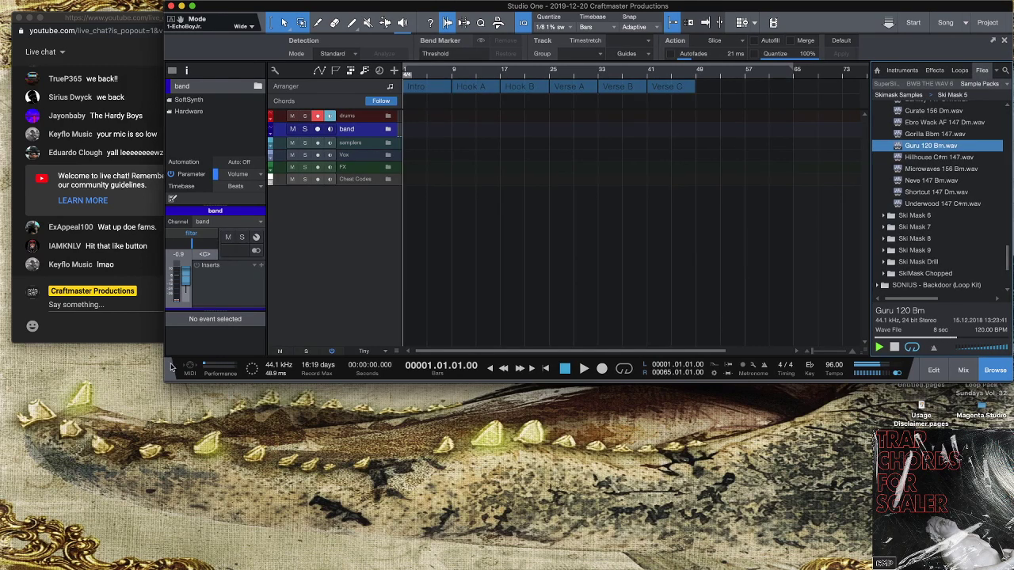
{"action": "left_click_drag", "start_coordinate": [167, 380], "coordinate": [252, 569]}
{"action": "left_click_drag", "start_coordinate": [95, 15], "coordinate": [92, 8]}
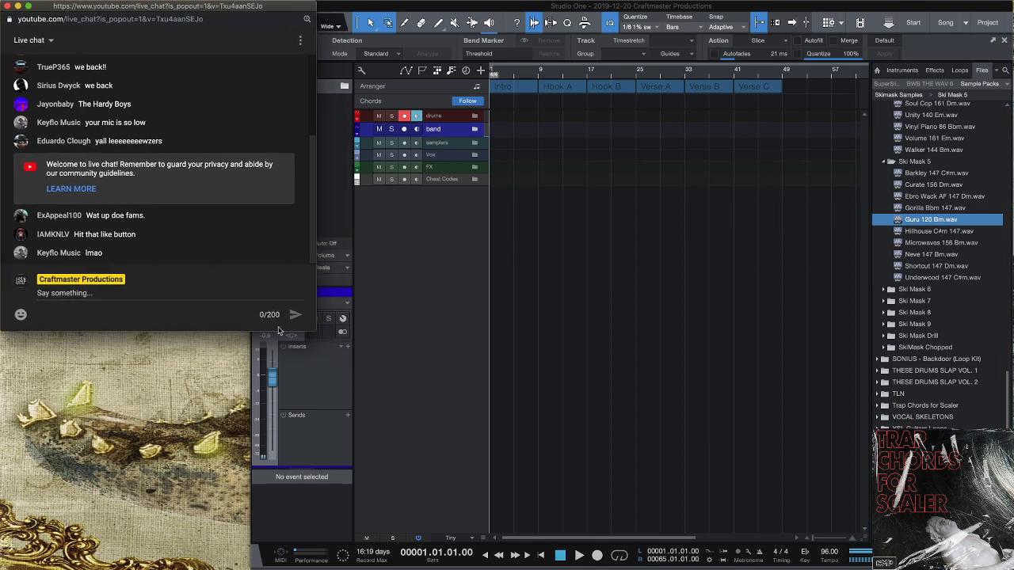
{"action": "left_click_drag", "start_coordinate": [305, 338], "coordinate": [221, 569]}
{"action": "left_click", "coordinate": [250, 520]}
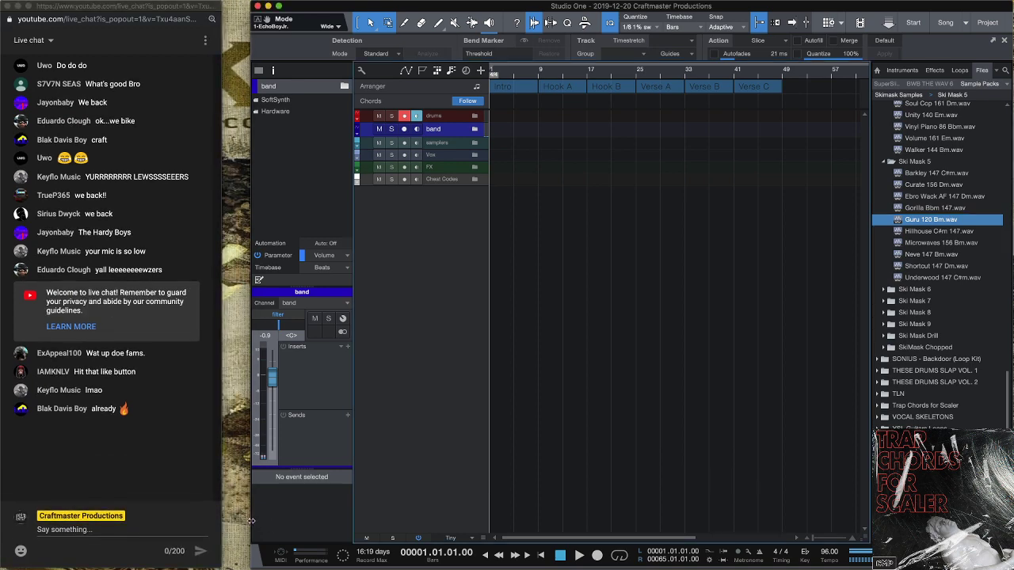
{"action": "left_click_drag", "start_coordinate": [250, 520], "coordinate": [223, 526]}
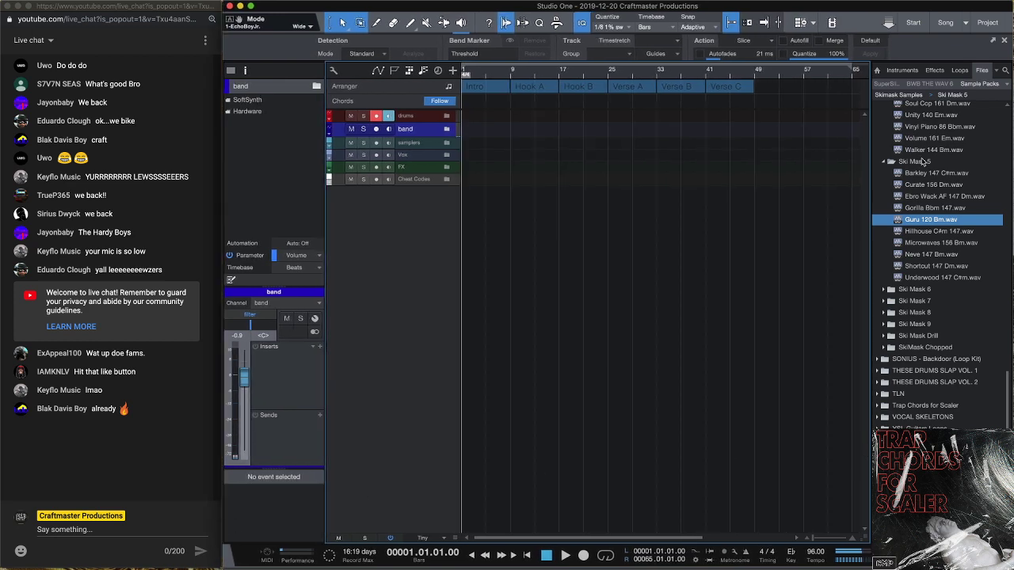
Audition the Ski Mask 5 samples Hillhouse C#m 147, Microwaves 156 Bm, Neve 147 Bm, Shortcut 147 Dm and Underwood 147 C#m
{"action": "left_click", "coordinate": [941, 232]}
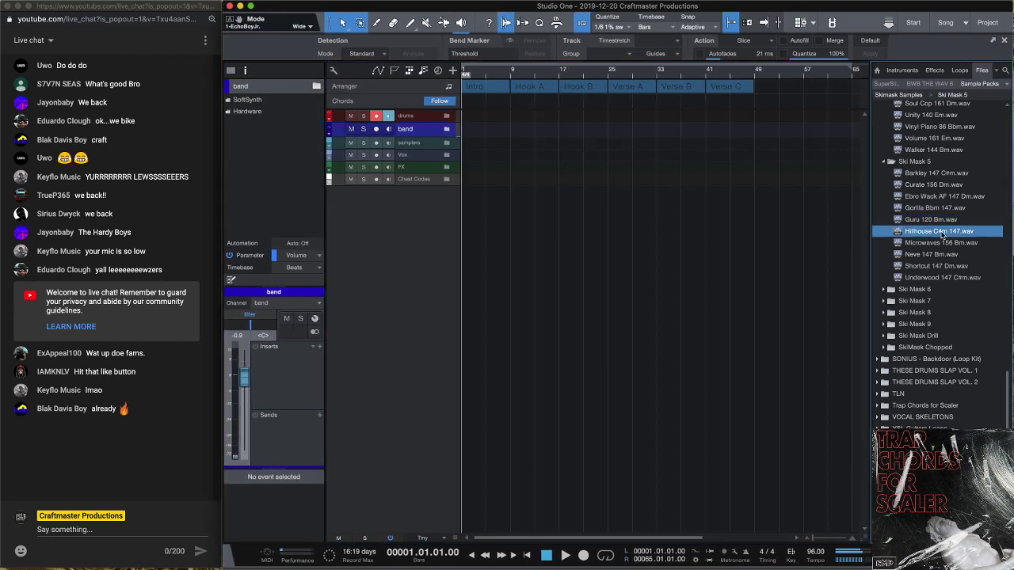
{"action": "left_click", "coordinate": [941, 243]}
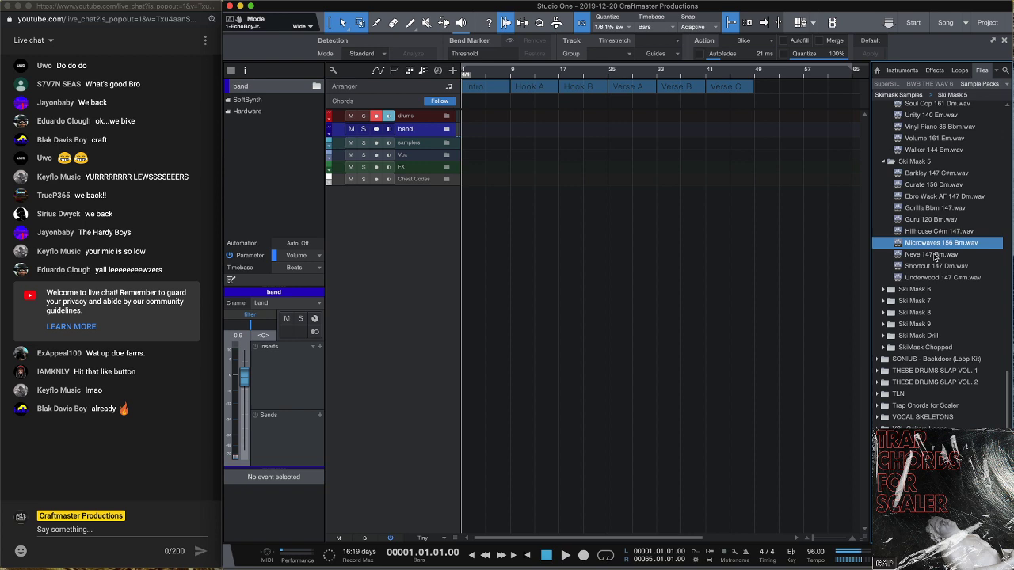
{"action": "left_click", "coordinate": [934, 255]}
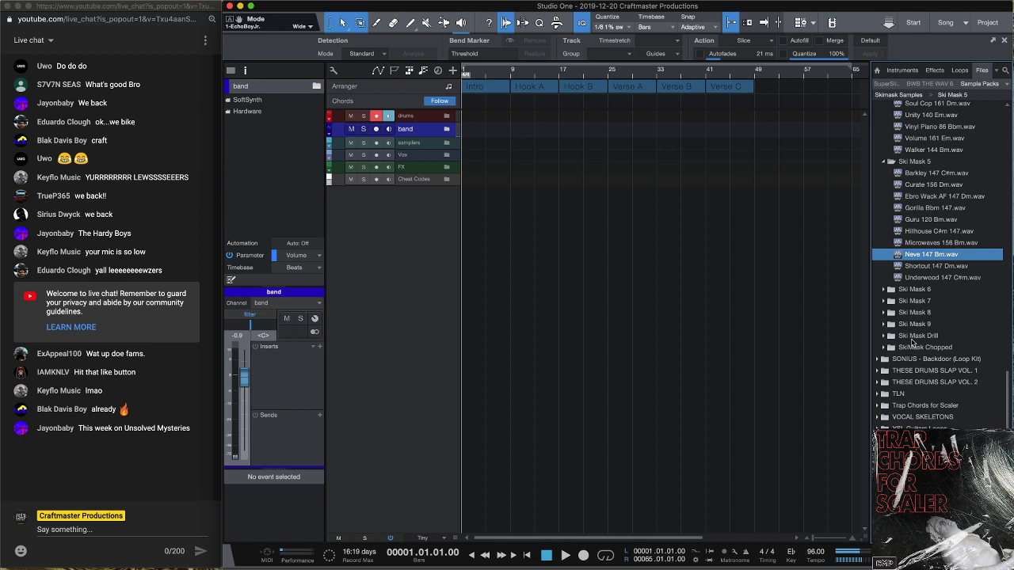
{"action": "left_click", "coordinate": [917, 268]}
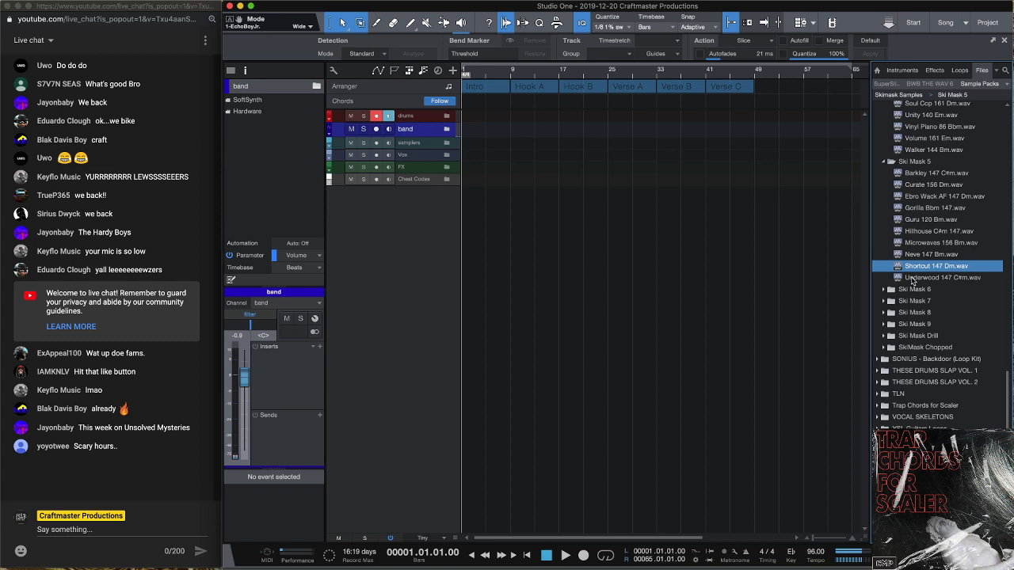
{"action": "left_click", "coordinate": [912, 278]}
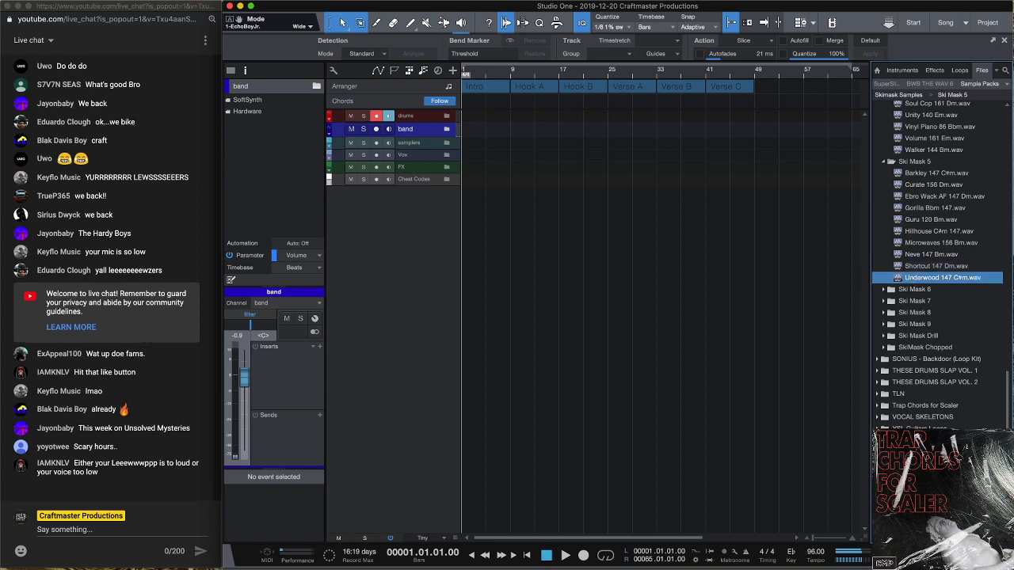
Expand the Ski Mask 6 sample folder and audition Calma 147 C#m, Live 98 160 Fm and Dub 150 Ebm
{"action": "left_click", "coordinate": [884, 290]}
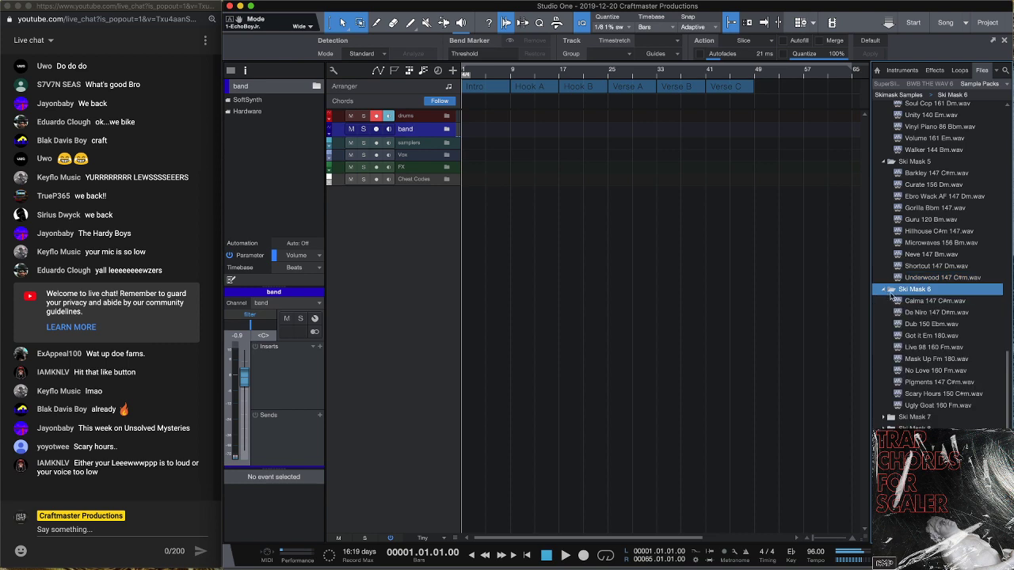
{"action": "left_click", "coordinate": [915, 301]}
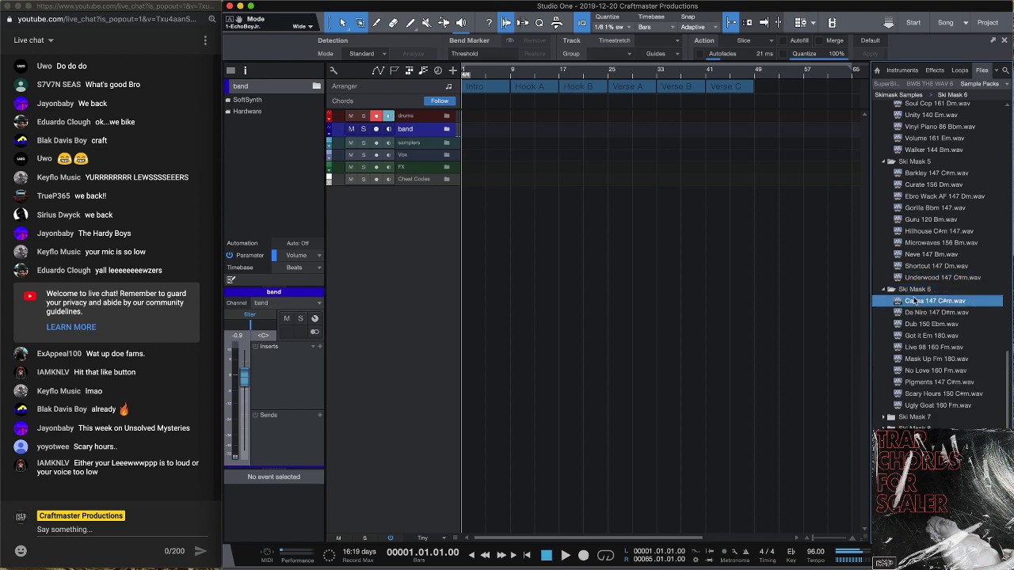
{"action": "left_click", "coordinate": [928, 348]}
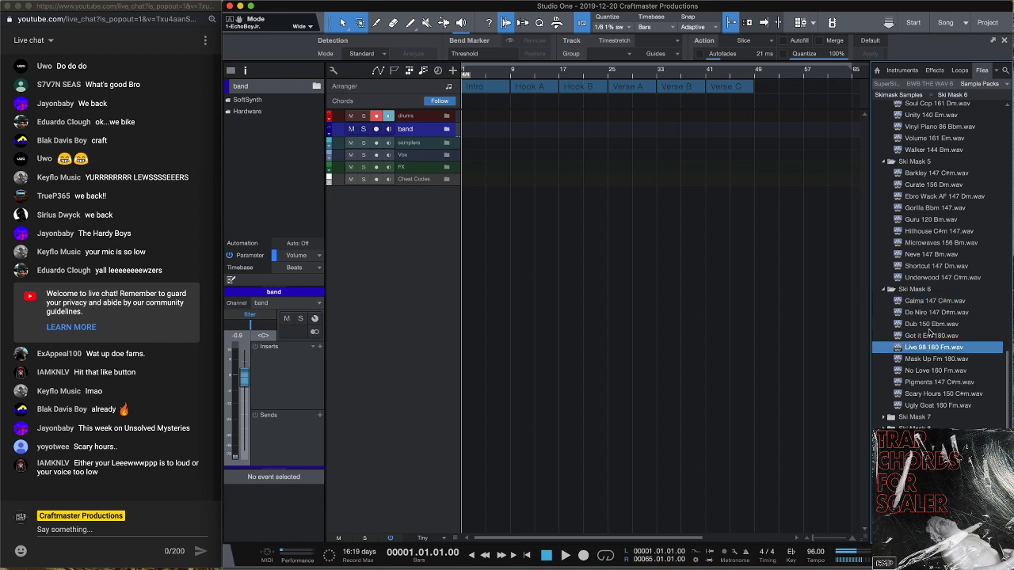
{"action": "left_click", "coordinate": [930, 328]}
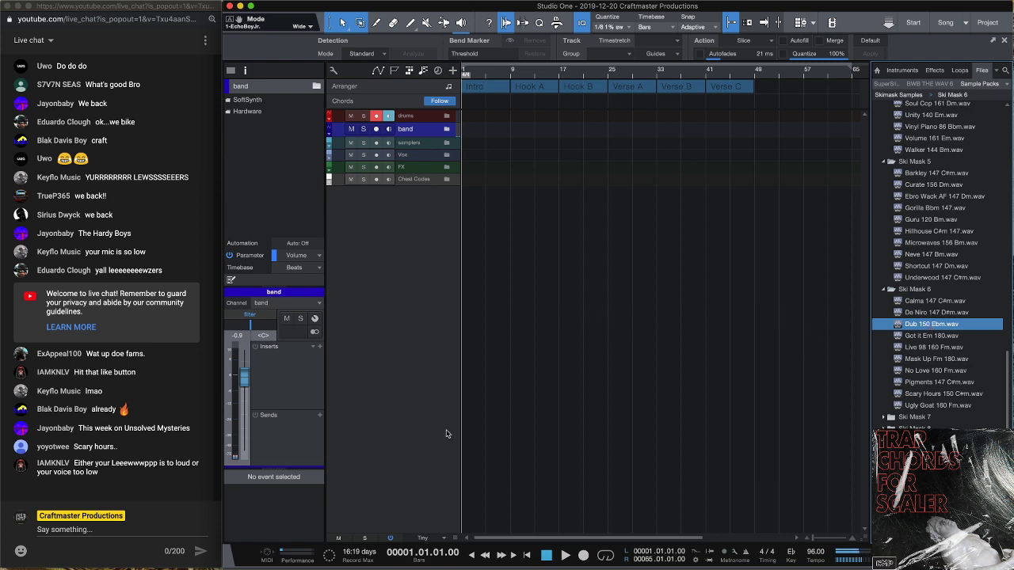
Switch to OBS and set the Desktop Audio level to 0.0 dB
{"action": "mouse_move", "coordinate": [420, 565]}
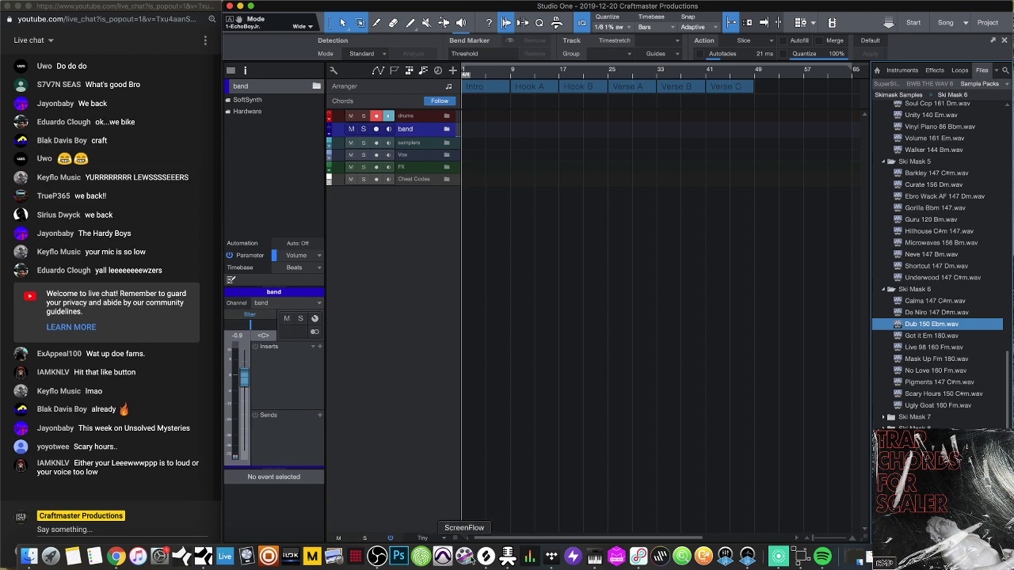
{"action": "left_click", "coordinate": [376, 557]}
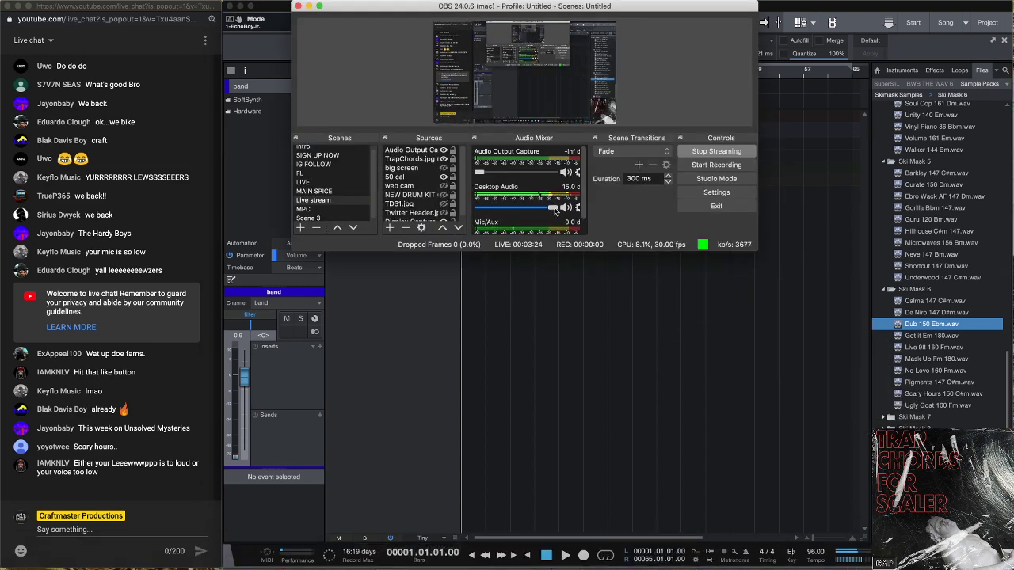
{"action": "mouse_move", "coordinate": [555, 211]}
{"action": "left_mouse_down"}
{"action": "mouse_move", "coordinate": [545, 212]}
{"action": "mouse_move", "coordinate": [563, 213]}
{"action": "left_mouse_up"}
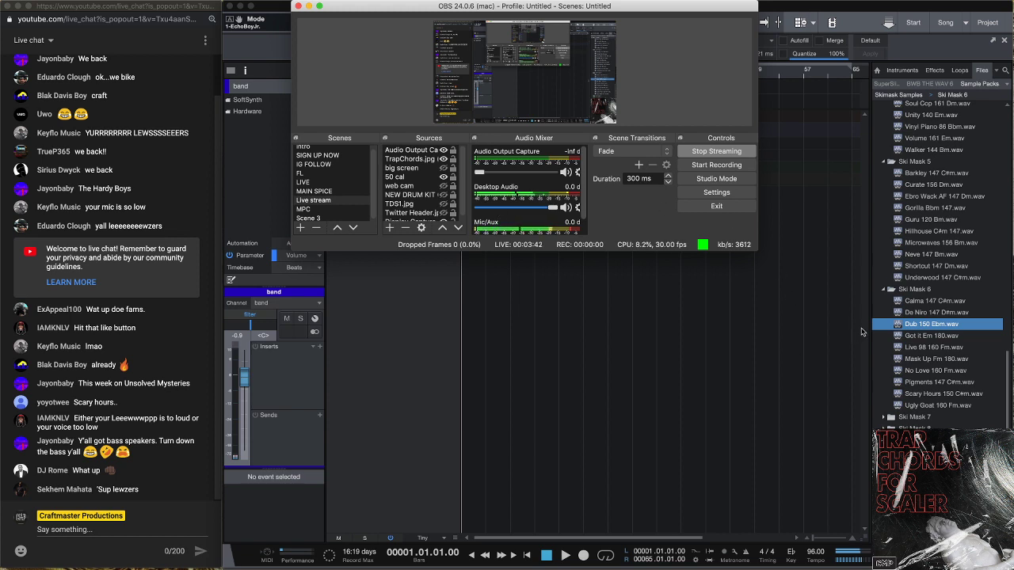
Return to Studio One, audition Pigments 147 C#m.wav from Ski Mask 6, and collapse the Ski Mask 5 folder
{"action": "left_click", "coordinate": [944, 347]}
{"action": "left_click", "coordinate": [930, 383]}
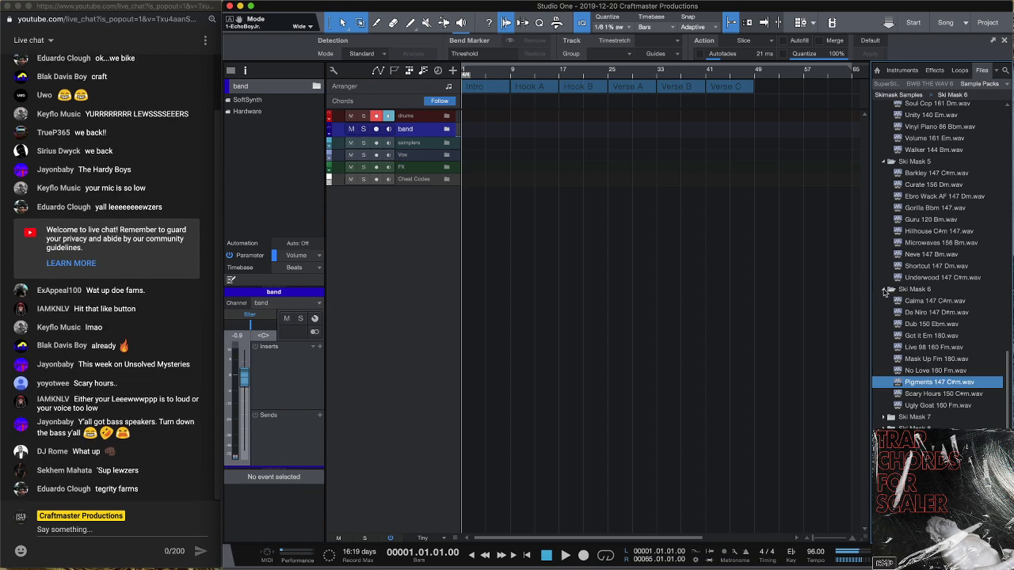
{"action": "scroll", "coordinate": [885, 294], "scroll_direction": "up", "scroll_amount": 7}
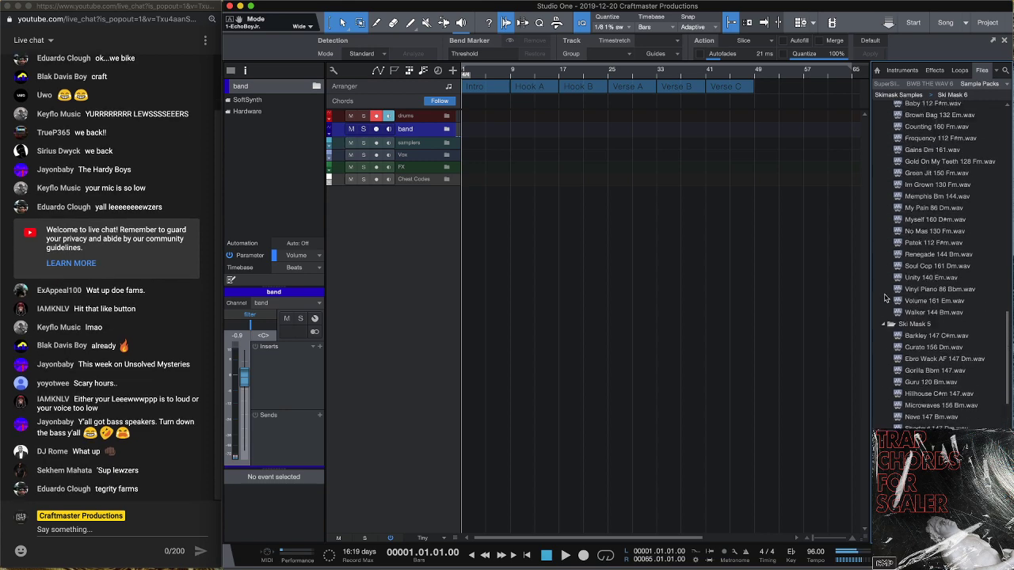
{"action": "scroll", "coordinate": [885, 297], "scroll_direction": "down", "scroll_amount": 2}
{"action": "left_click", "coordinate": [882, 272]}
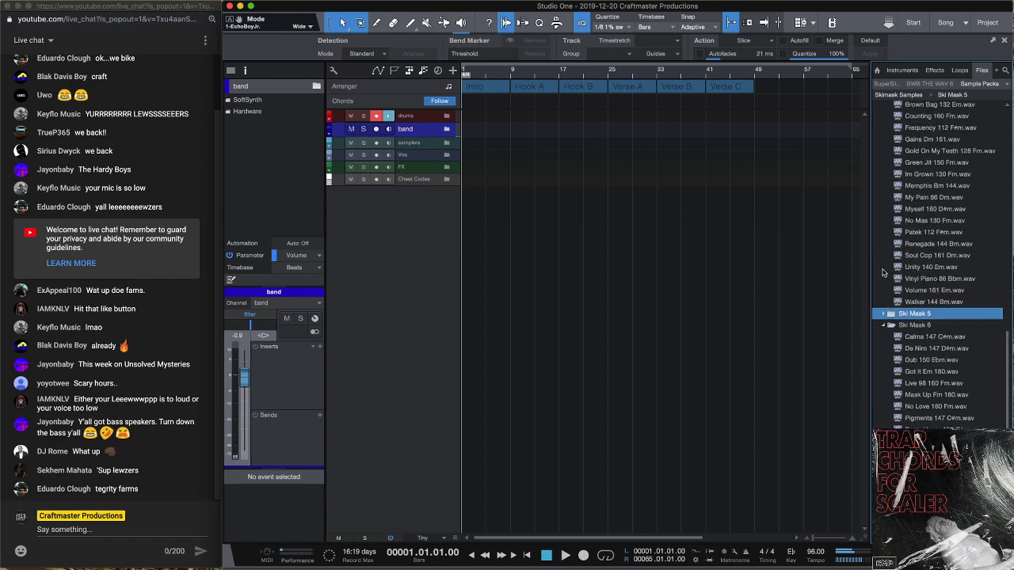
Collapse the Ski Mask 4 and Ski Mask 3 sample folders
{"action": "scroll", "coordinate": [882, 272], "scroll_direction": "up", "scroll_amount": 6}
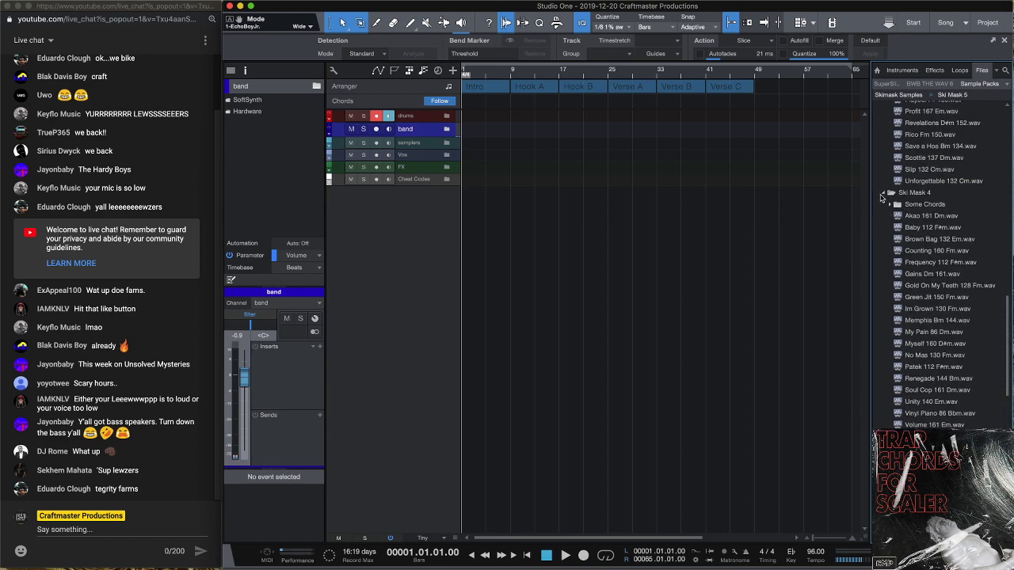
{"action": "left_click", "coordinate": [883, 194]}
{"action": "scroll", "coordinate": [887, 206], "scroll_direction": "up", "scroll_amount": 8}
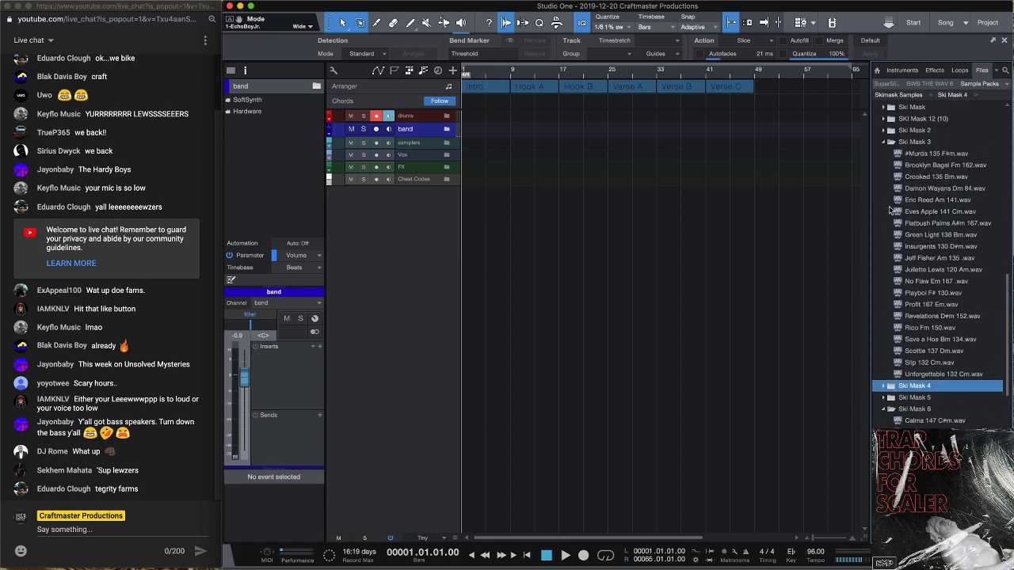
{"action": "scroll", "coordinate": [890, 211], "scroll_direction": "up", "scroll_amount": 6}
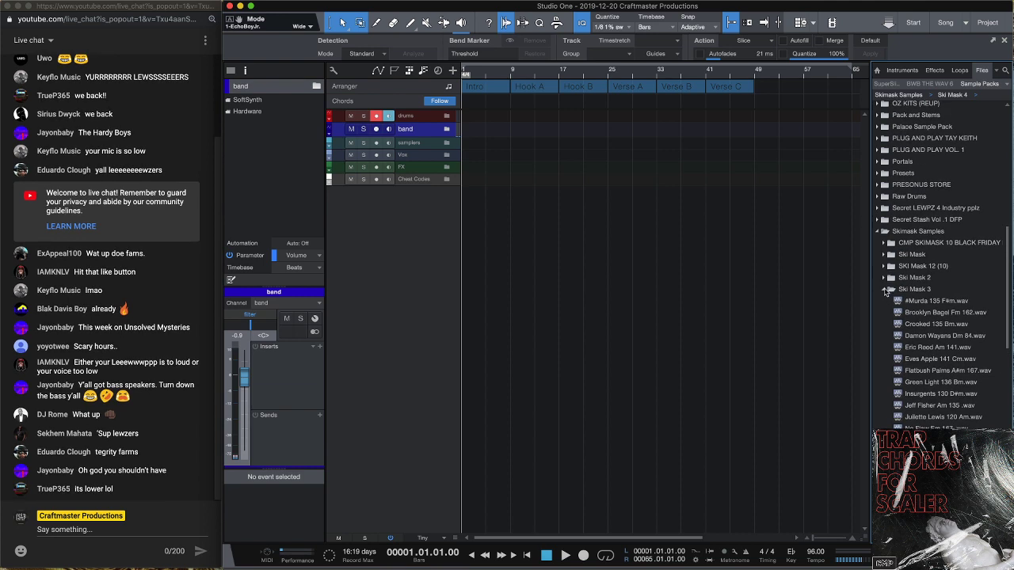
{"action": "left_click", "coordinate": [885, 291]}
Expand the Ski Mask 7 folder and audition Chico Suave 140 Dm, Cuba 140 bm, Dry Wine 140 D#m, Long Game Am 140, Nah Right D#m 140 and No Habla F#m 150
{"action": "scroll", "coordinate": [884, 308], "scroll_direction": "down", "scroll_amount": 5}
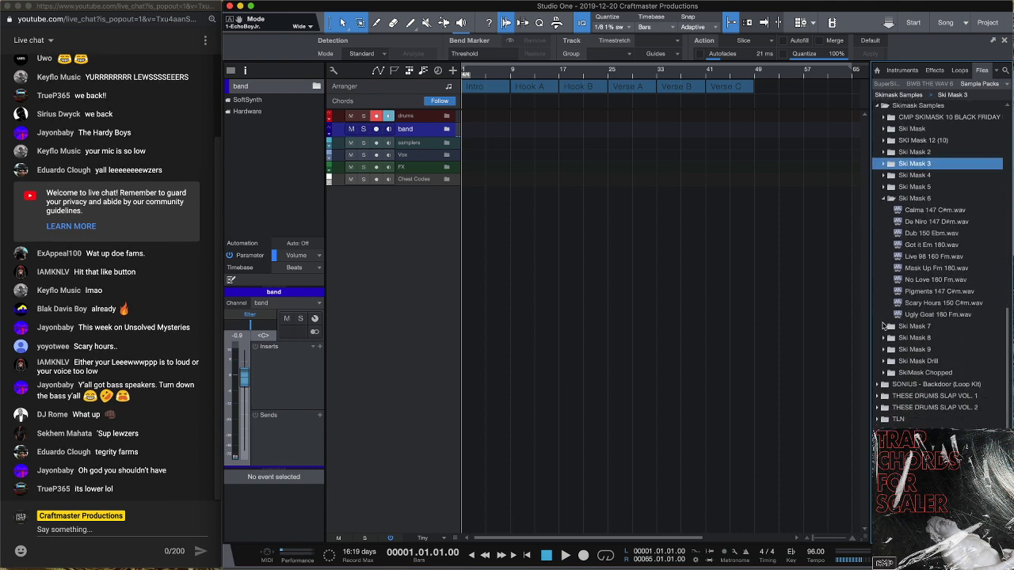
{"action": "left_click", "coordinate": [883, 325]}
{"action": "scroll", "coordinate": [892, 321], "scroll_direction": "down", "scroll_amount": 2}
{"action": "left_click", "coordinate": [947, 276]}
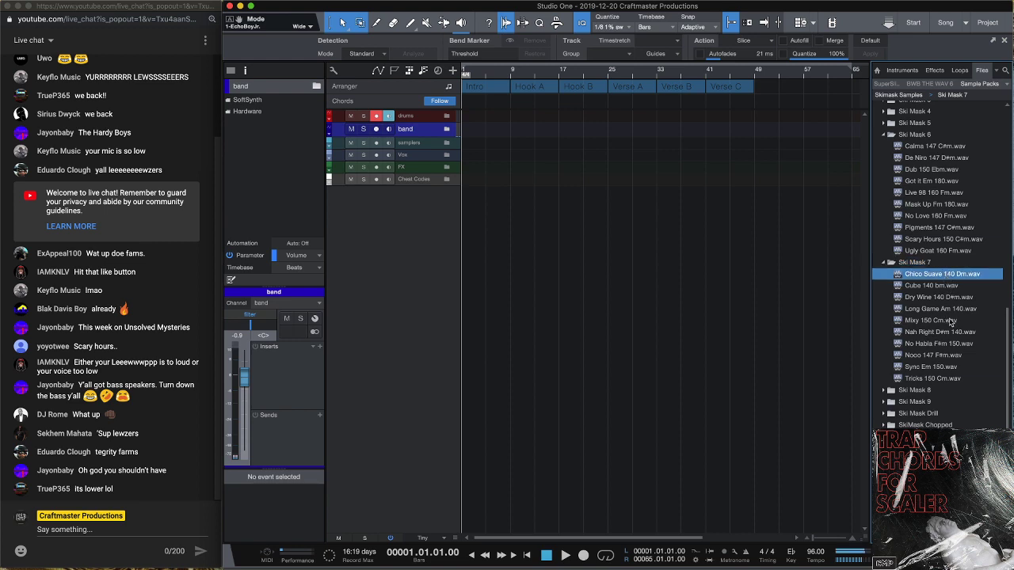
{"action": "left_click", "coordinate": [947, 288]}
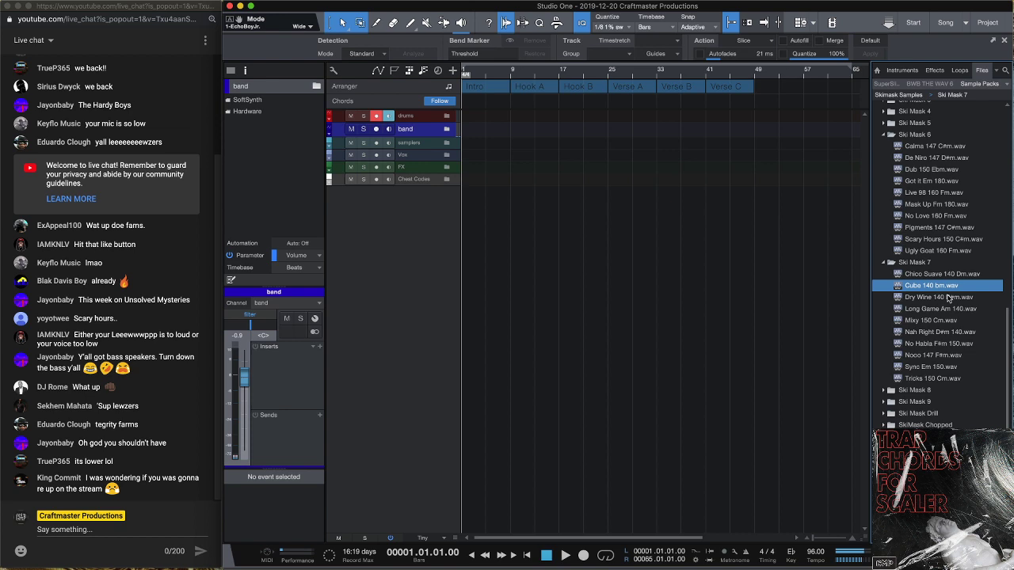
{"action": "left_click", "coordinate": [948, 298]}
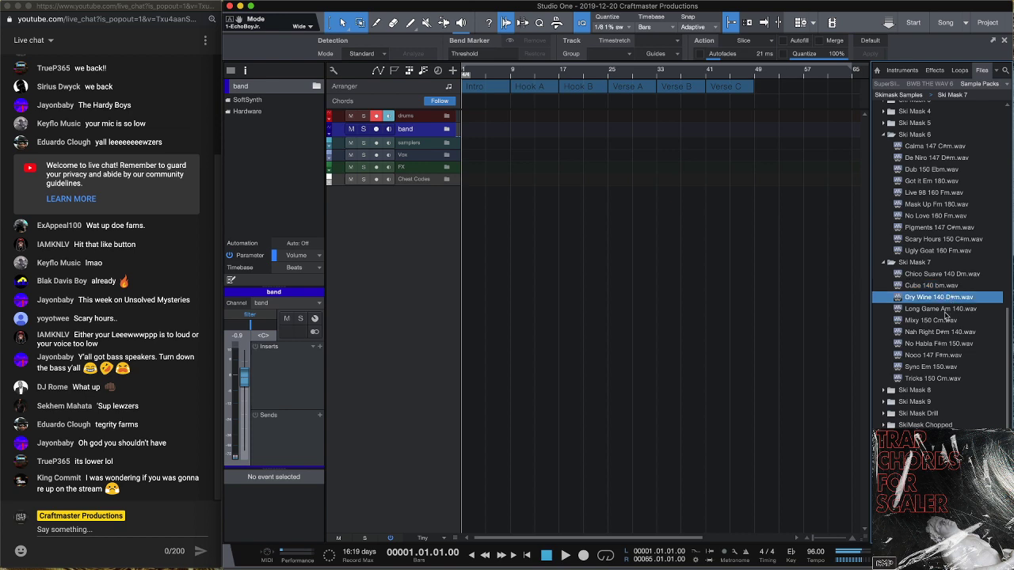
{"action": "left_click", "coordinate": [944, 311]}
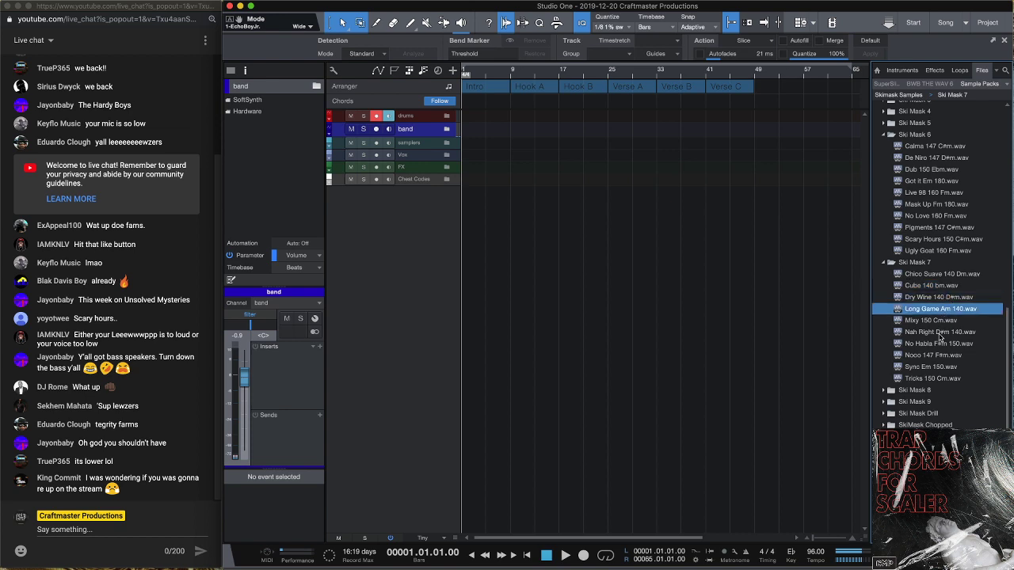
{"action": "left_click", "coordinate": [940, 333]}
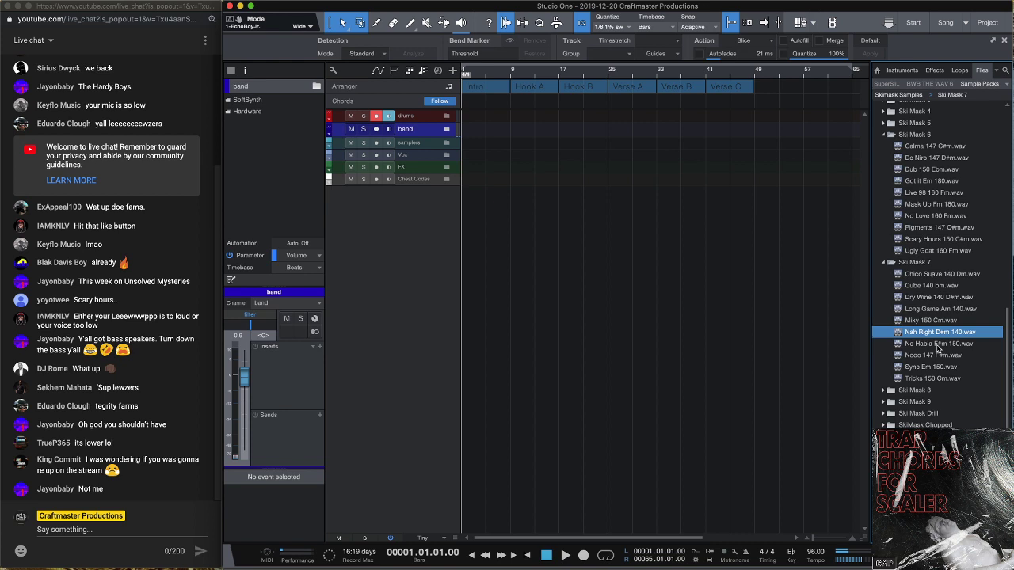
{"action": "left_click", "coordinate": [937, 345]}
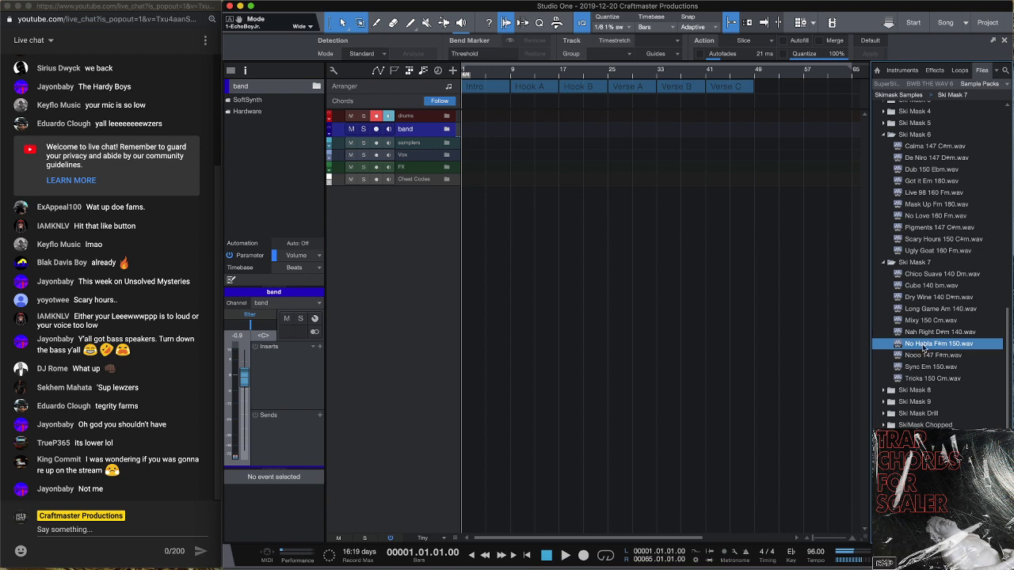
Place No Habla F#m 150.wav on a new track at the song start and set the song tempo to 150
{"action": "left_click_drag", "start_coordinate": [922, 348], "coordinate": [478, 278]}
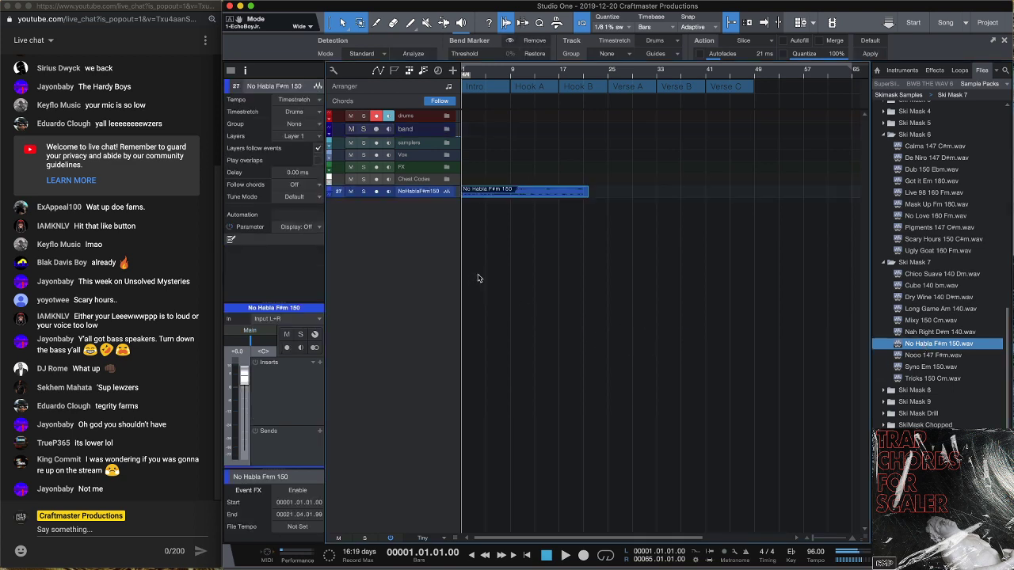
{"action": "double_click", "coordinate": [813, 554]}
{"action": "type", "text": "150"}
{"action": "key", "text": "Return"}
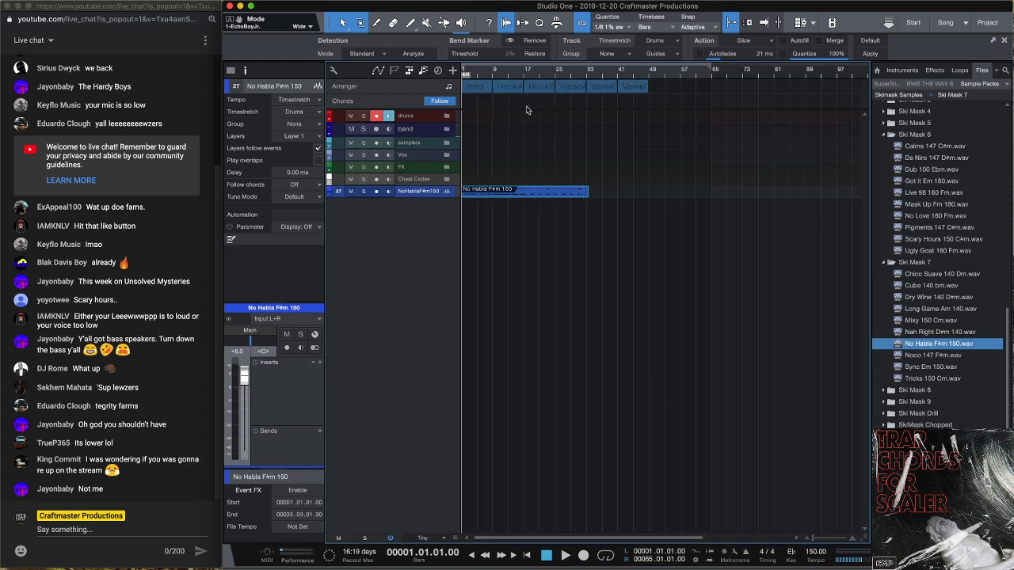
Set the track height to Medium and trim the end of the No Habla event to bar 33
{"action": "key", "text": "shift+e"}
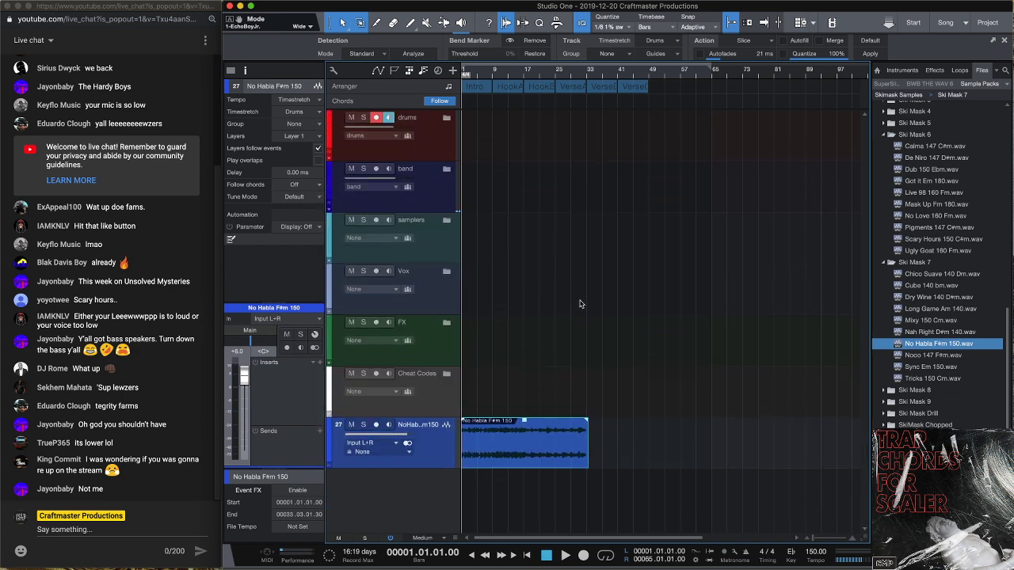
{"action": "scroll", "coordinate": [558, 76], "scroll_direction": "up", "scroll_amount": 5}
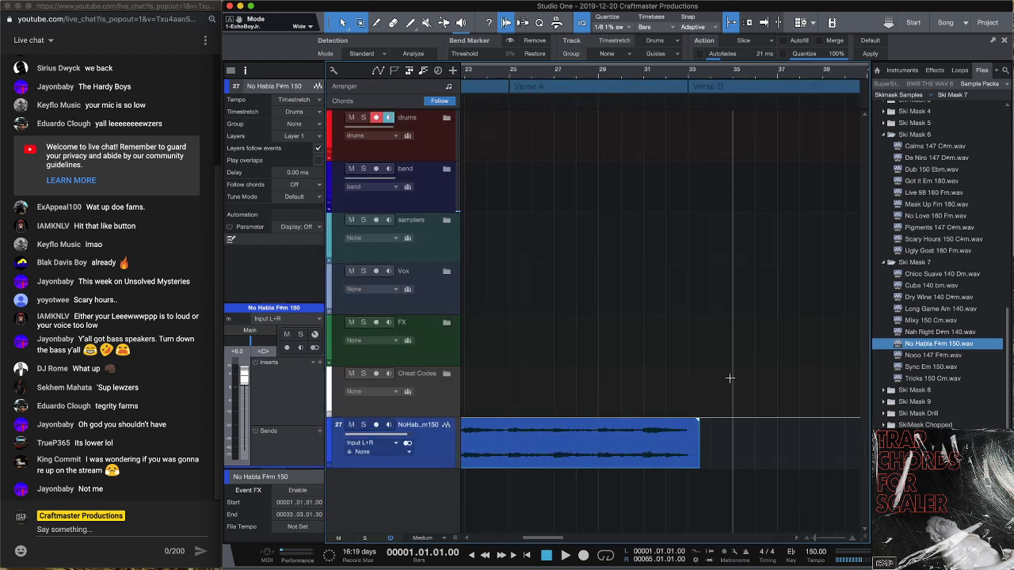
{"action": "left_click_drag", "start_coordinate": [704, 443], "coordinate": [701, 455]}
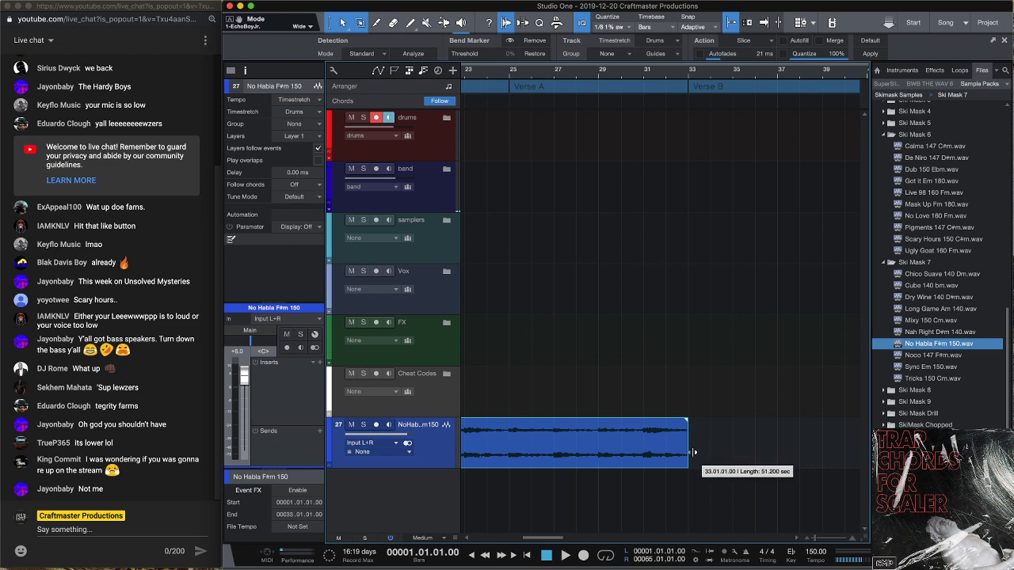
Play the No Habla event from bars 1, 5, 9, 17, 25 and 33, recheck bars 25 and 17, and stop playback
{"action": "scroll", "coordinate": [594, 368], "scroll_direction": "left", "scroll_amount": 10}
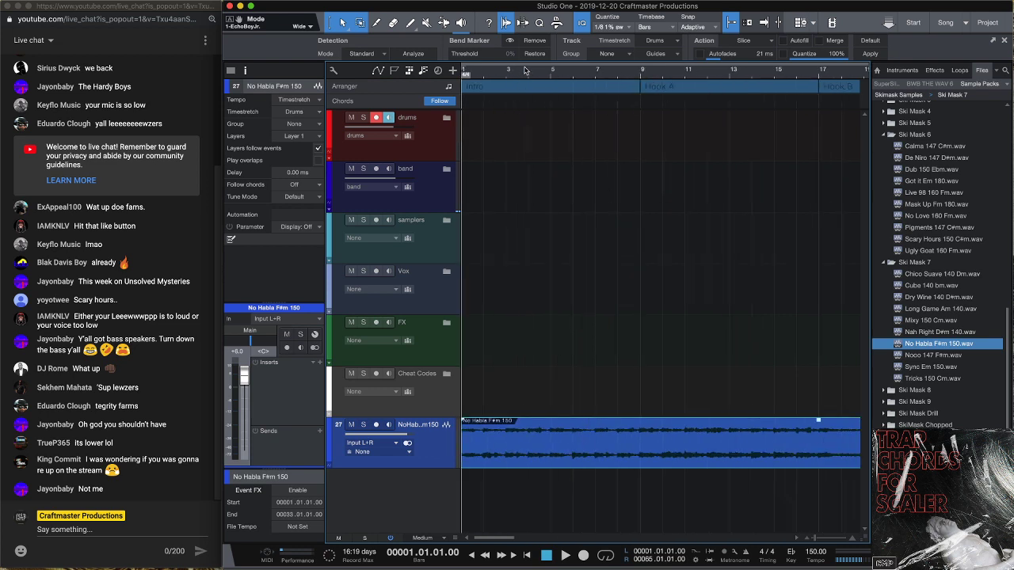
{"action": "scroll", "coordinate": [524, 71], "scroll_direction": "down", "scroll_amount": 3}
{"action": "key", "text": "space"}
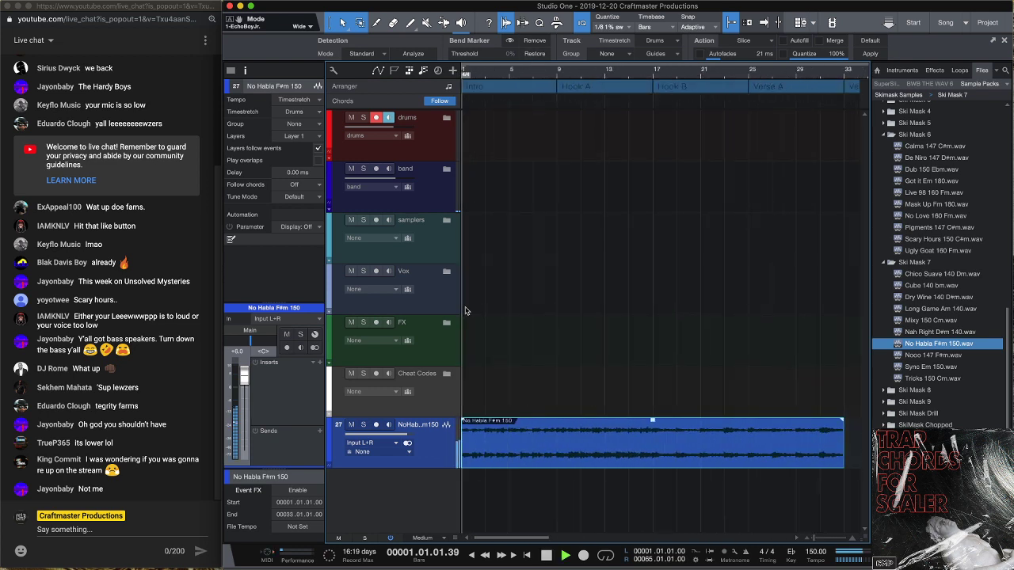
{"action": "left_click", "coordinate": [511, 71]}
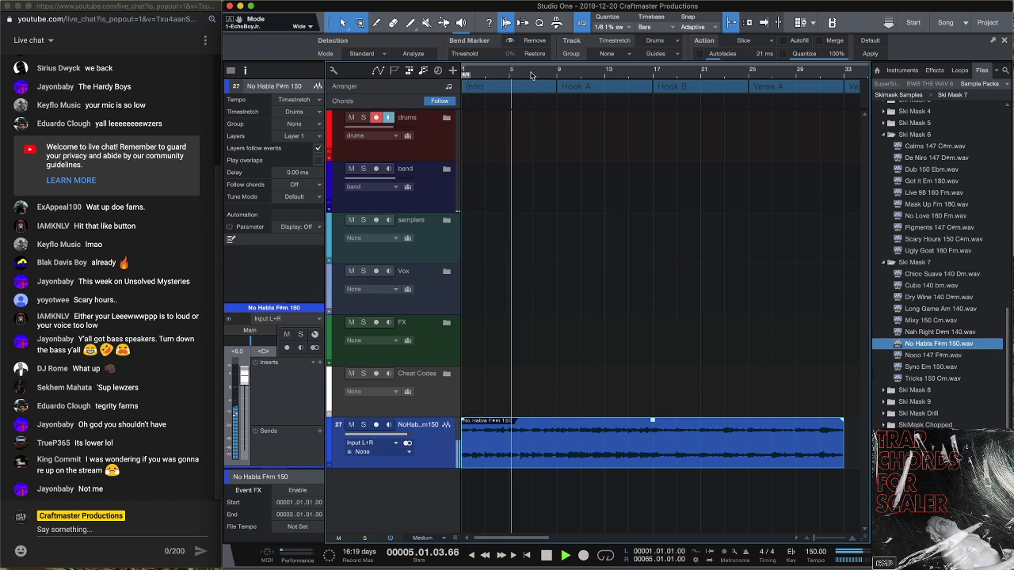
{"action": "left_click", "coordinate": [558, 71]}
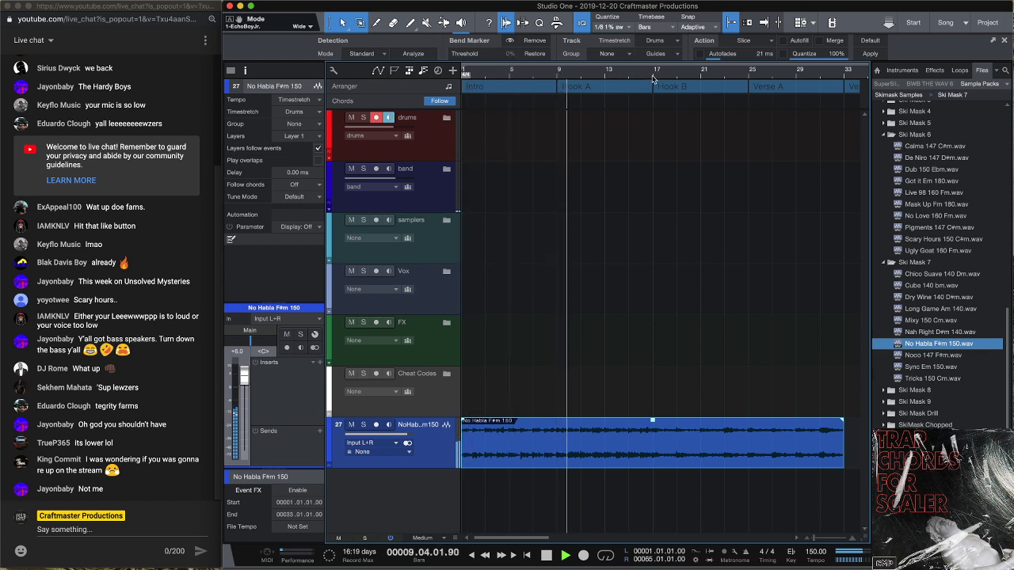
{"action": "left_click", "coordinate": [653, 77]}
{"action": "left_click", "coordinate": [751, 77]}
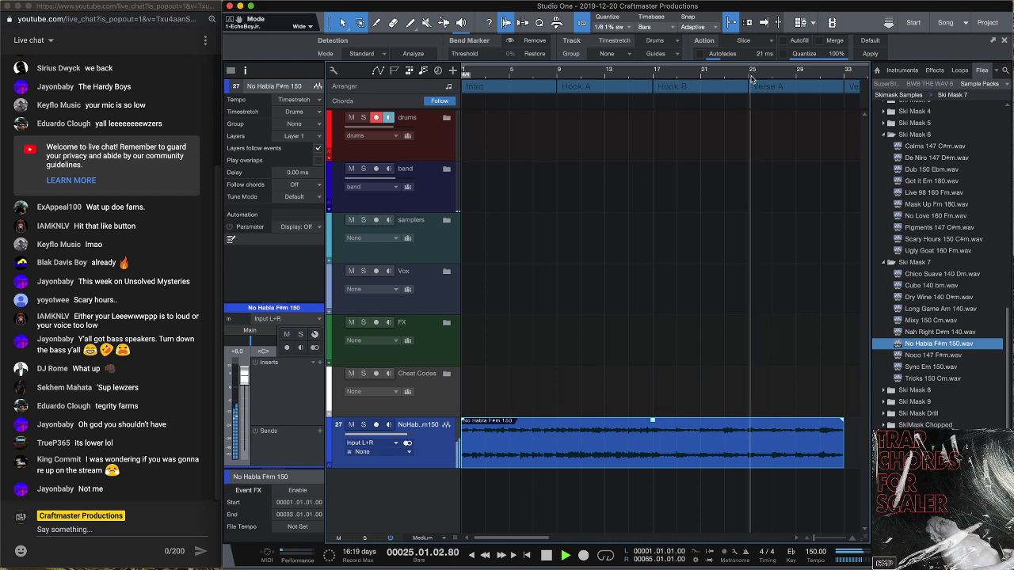
{"action": "left_click", "coordinate": [844, 70]}
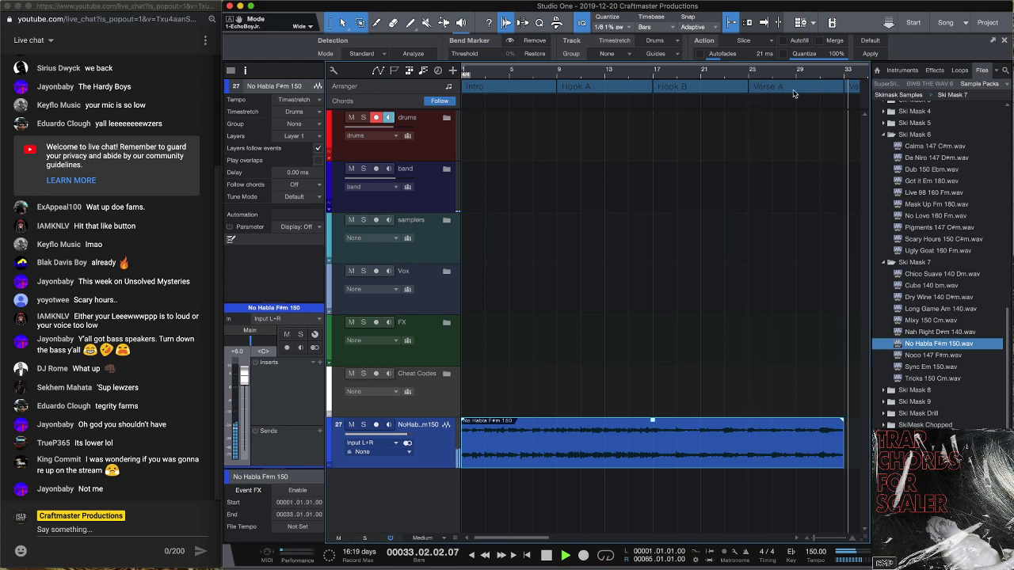
{"action": "left_click", "coordinate": [751, 77]}
{"action": "left_click", "coordinate": [653, 77]}
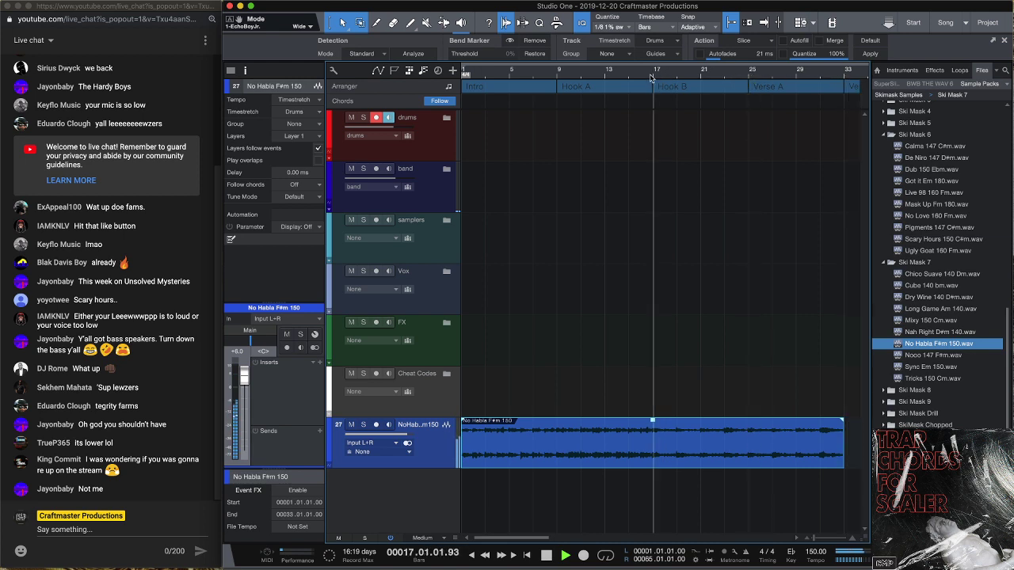
{"action": "key", "text": "space"}
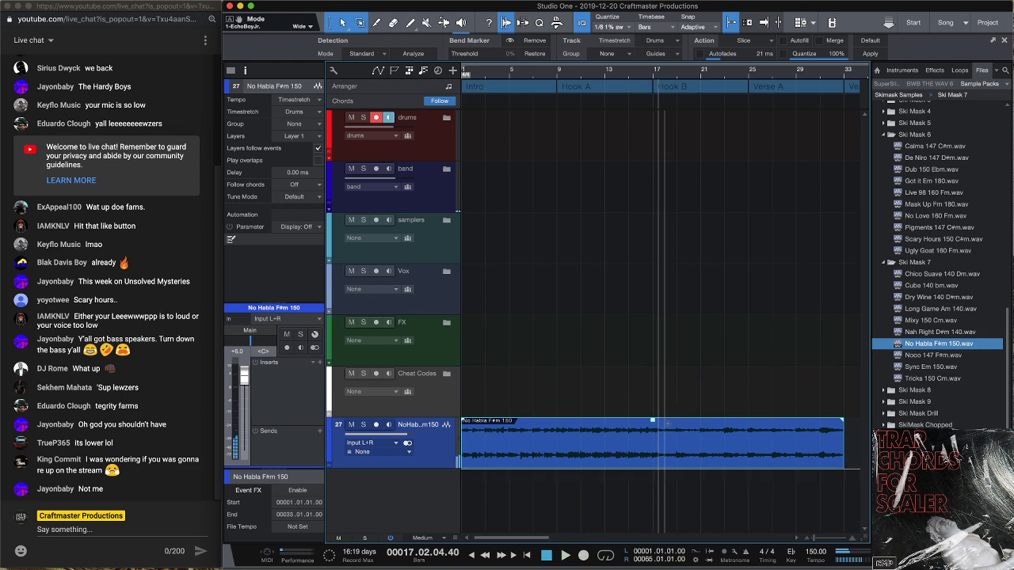
Split the No Habla event at bars 17, 25 and 9 into eight-bar sections
{"action": "left_click", "coordinate": [653, 443], "text": "alt"}
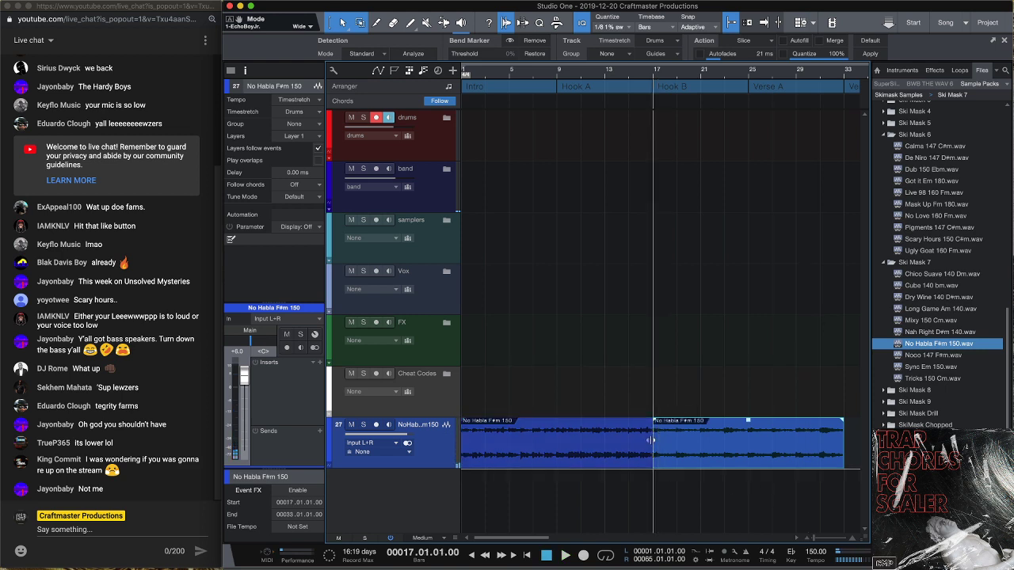
{"action": "left_click", "coordinate": [748, 448], "text": "alt"}
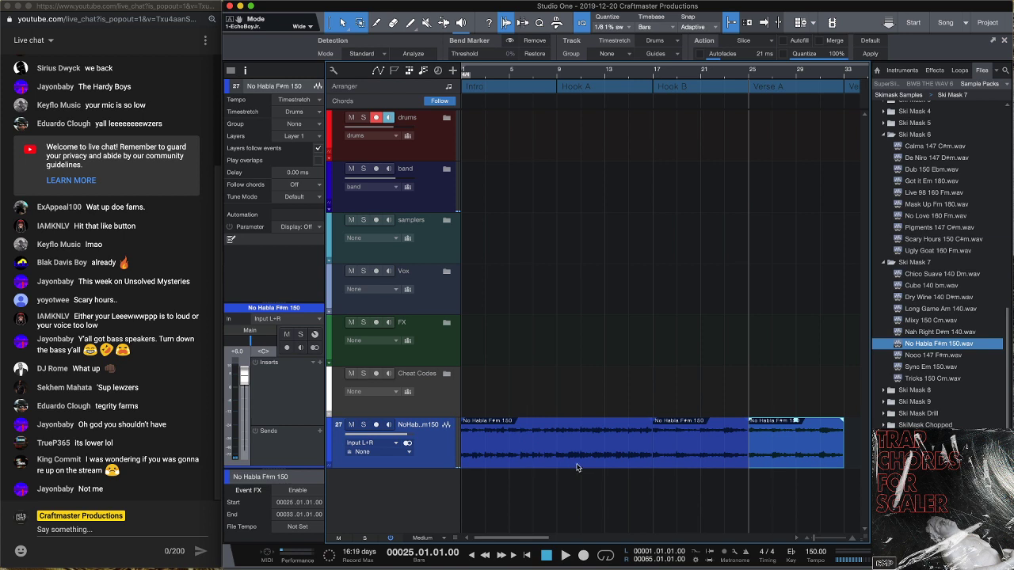
{"action": "left_click", "coordinate": [558, 436], "text": "alt"}
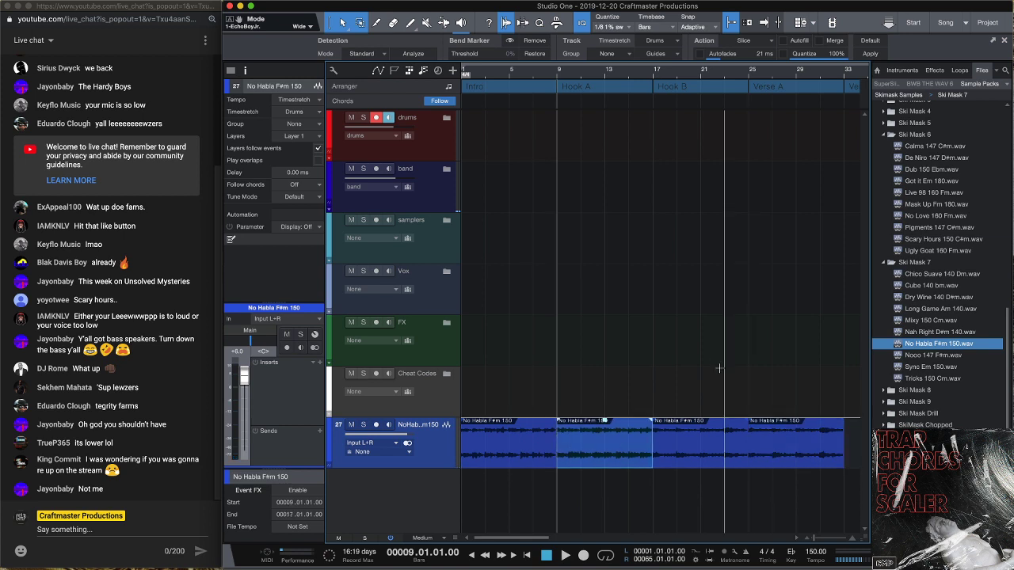
Play the start of each No Habla section at bars 1, 9, 17 and 25 to compare them
{"action": "key", "text": "space"}
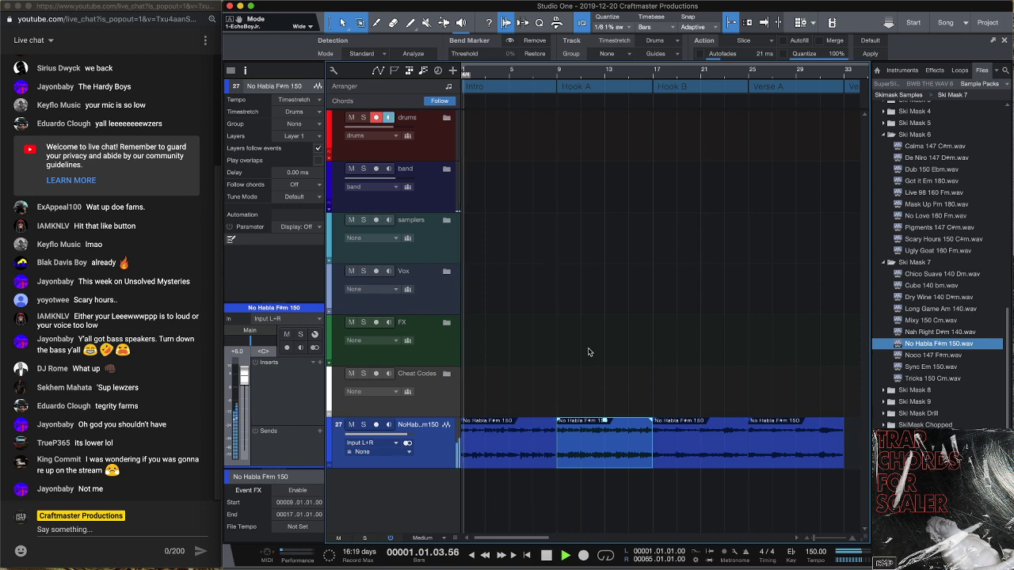
{"action": "left_click", "coordinate": [558, 77]}
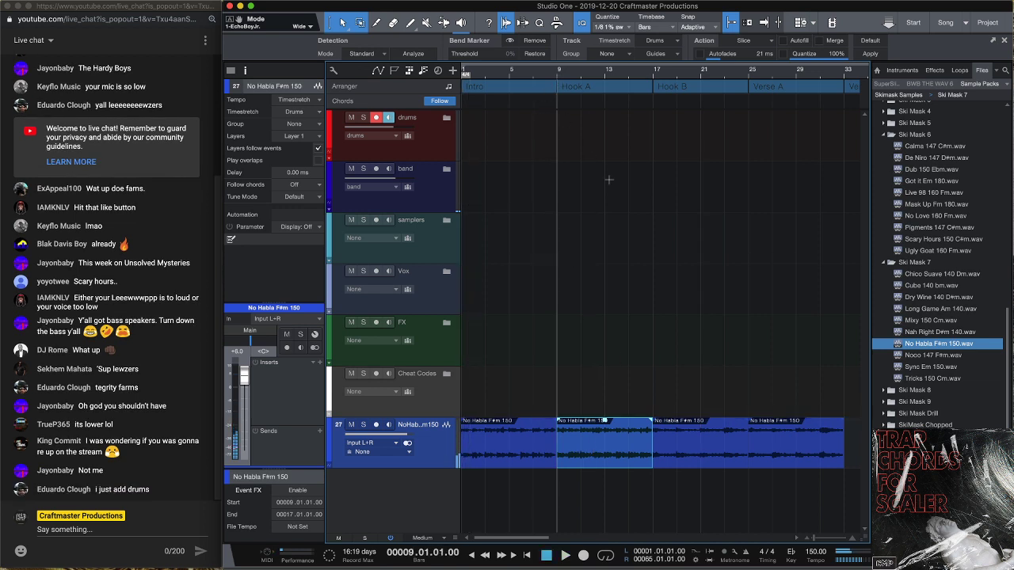
{"action": "key", "text": "space"}
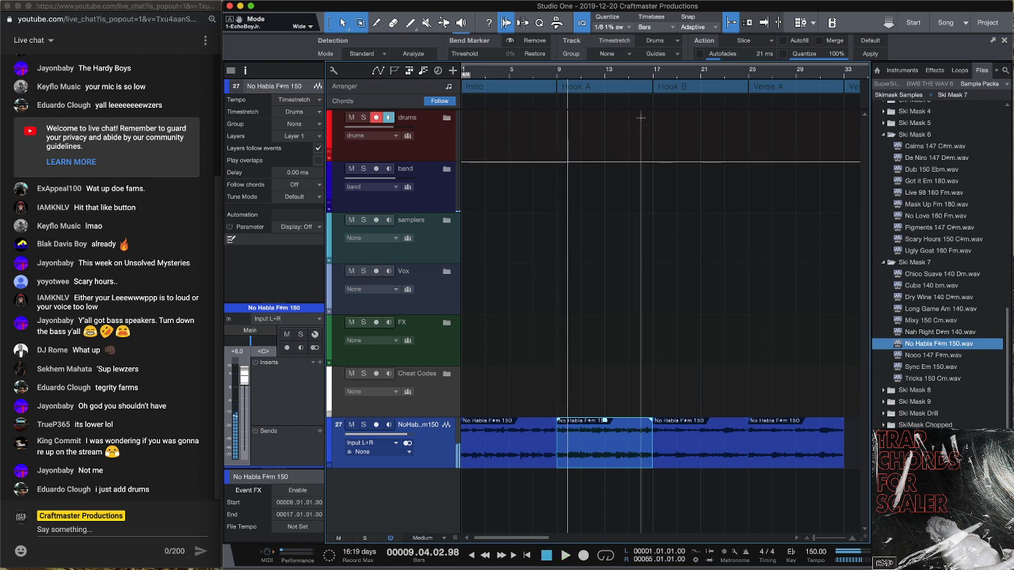
{"action": "left_click", "coordinate": [654, 74]}
{"action": "key", "text": "space"}
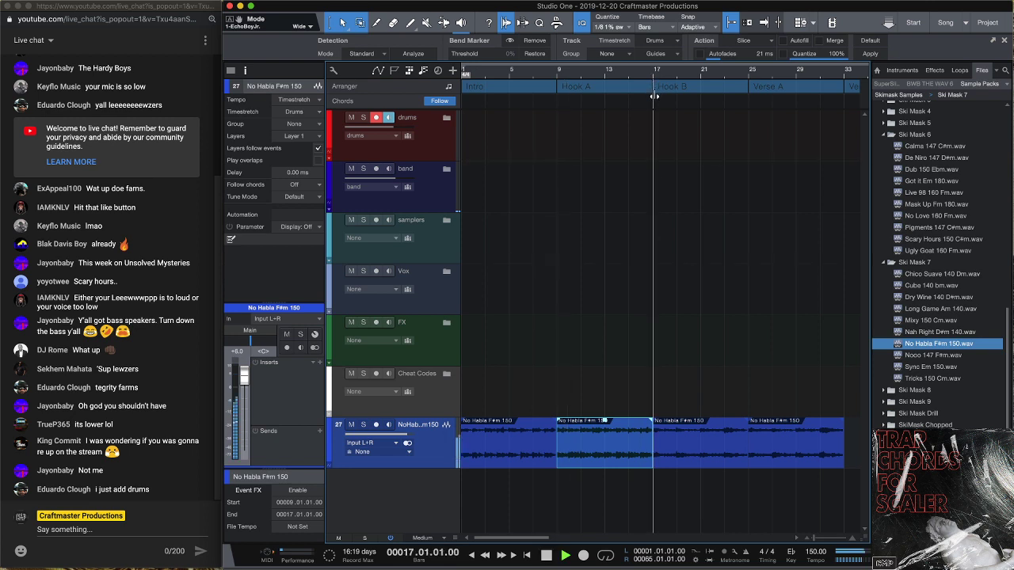
{"action": "key", "text": "w"}
{"action": "key", "text": "e"}
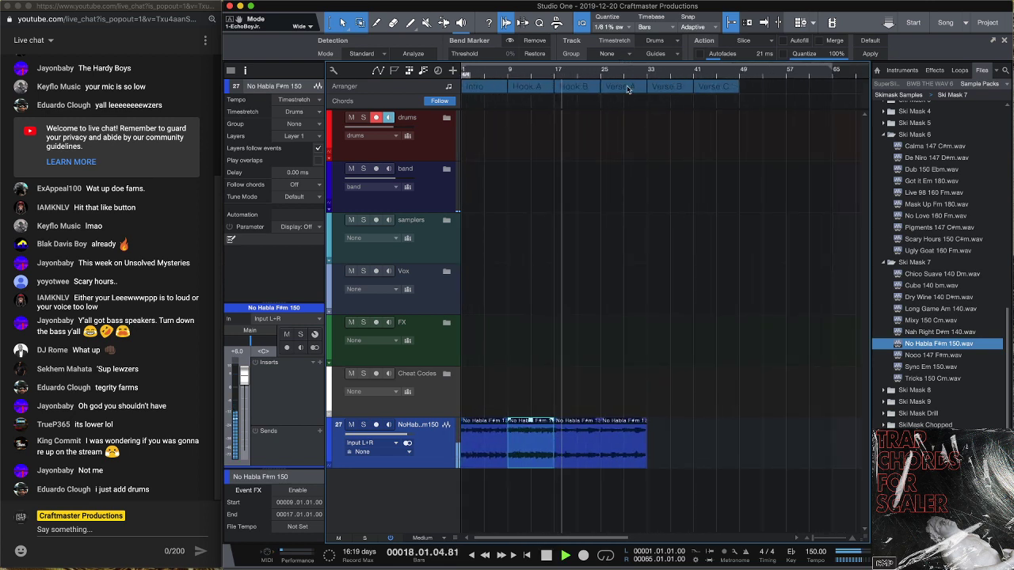
{"action": "key", "text": "space"}
{"action": "left_click", "coordinate": [611, 78]}
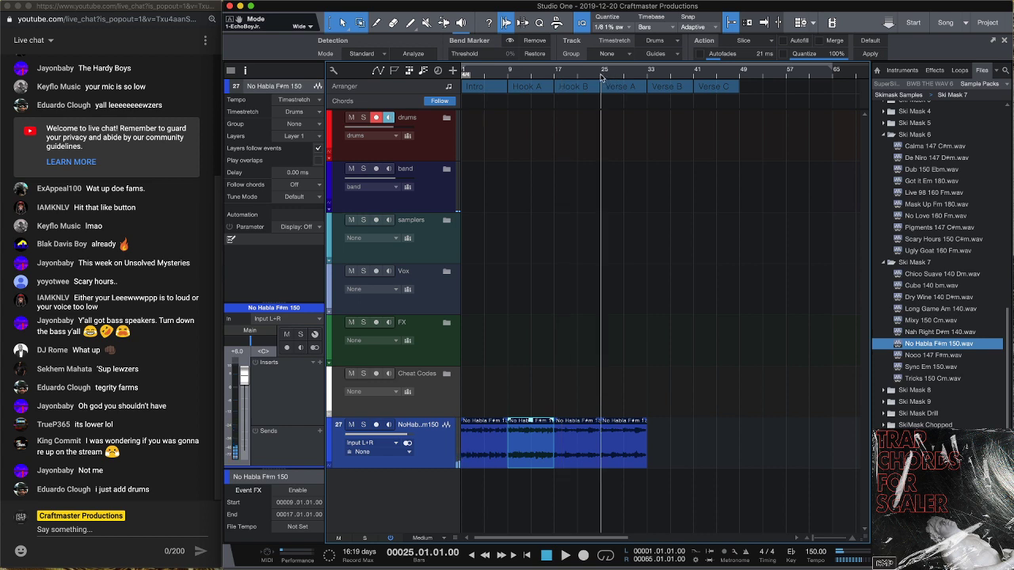
{"action": "key", "text": "space"}
{"action": "key", "text": "space"}
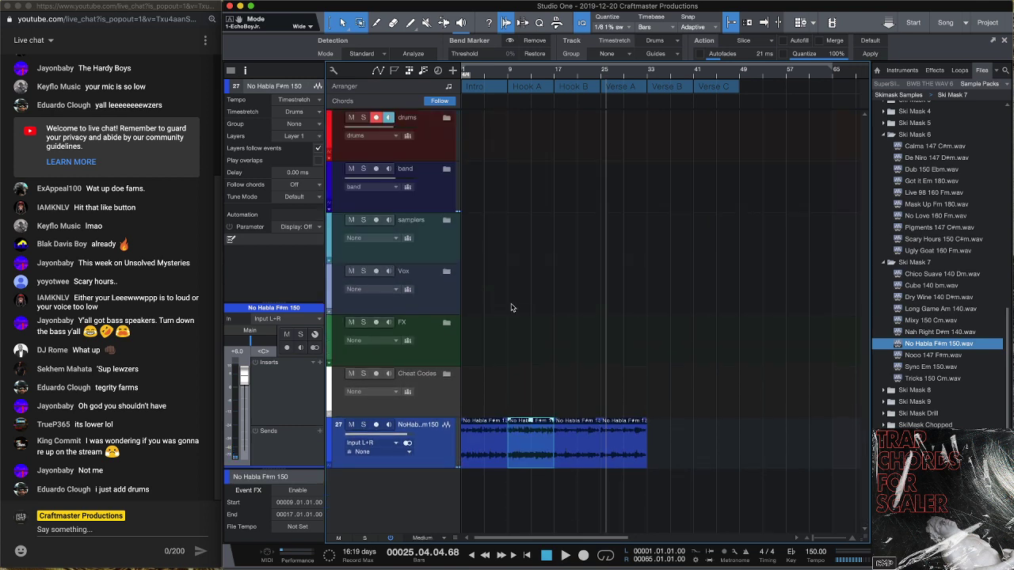
Expand the drums folder track and create an empty instrument part on the snr track from bar 1 to bar 65
{"action": "left_click", "coordinate": [445, 118]}
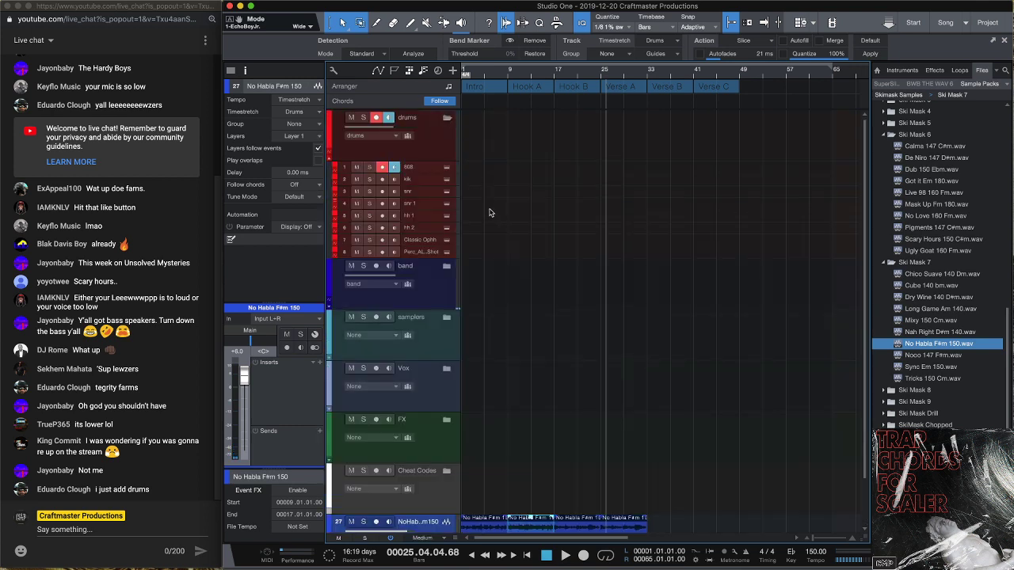
{"action": "double_click", "coordinate": [468, 196]}
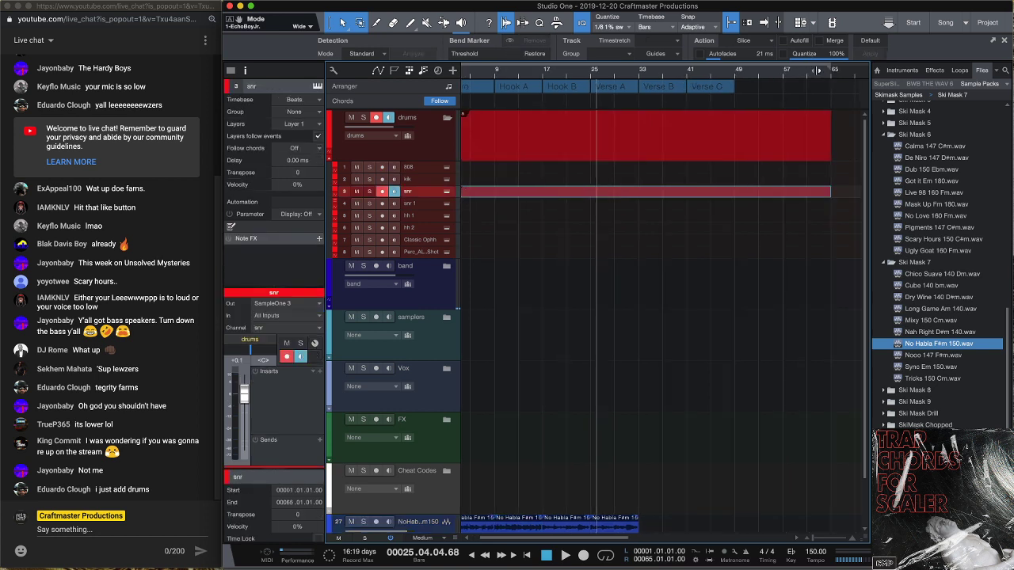
Set the loop range to bars 1–9, shorten the snr part to end at bar 9, and open it in an enlarged note editor
{"action": "left_click_drag", "start_coordinate": [517, 73], "coordinate": [519, 85]}
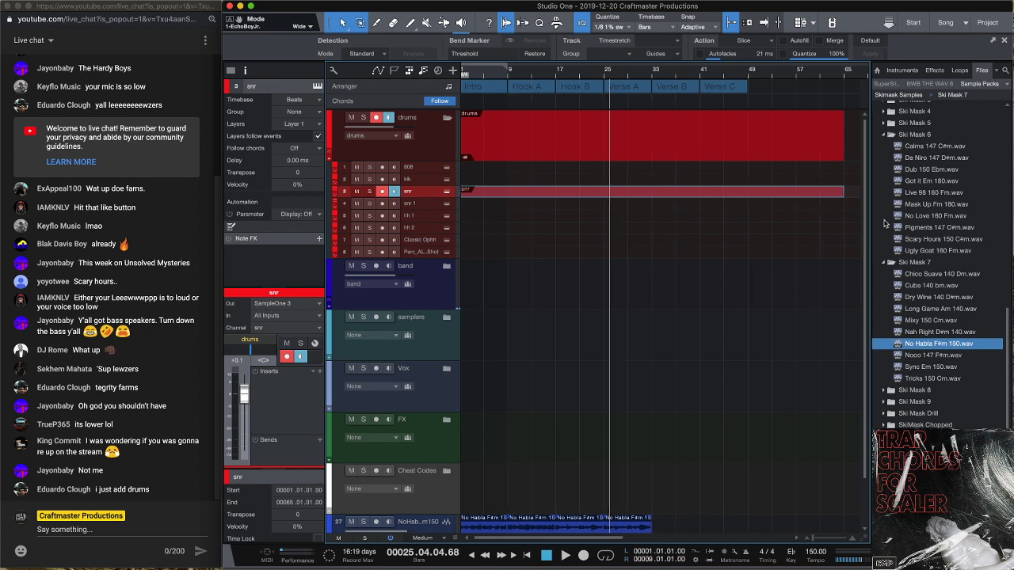
{"action": "left_click_drag", "start_coordinate": [846, 195], "coordinate": [509, 219]}
{"action": "double_click", "coordinate": [483, 196]}
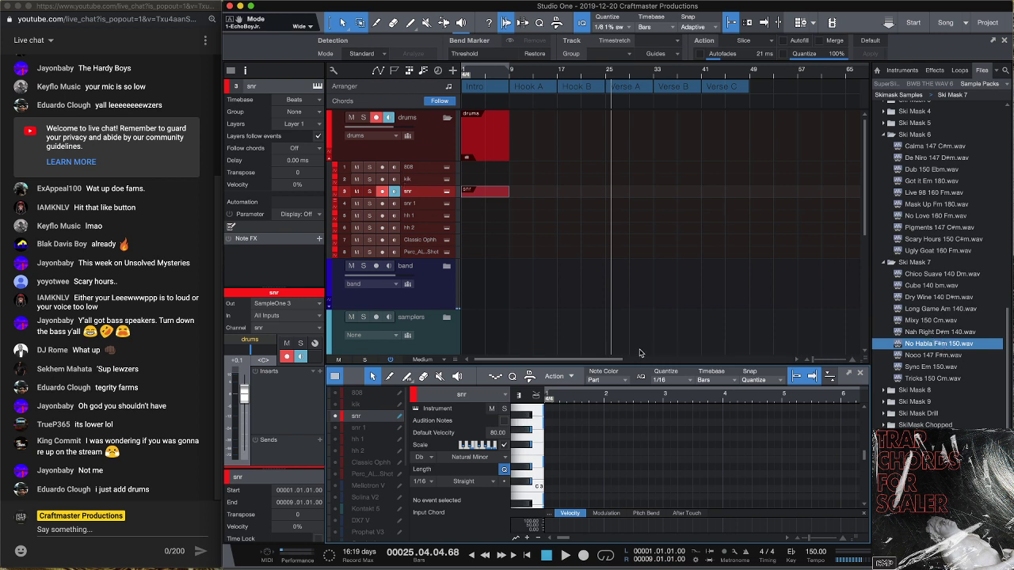
{"action": "left_click_drag", "start_coordinate": [631, 363], "coordinate": [624, 247]}
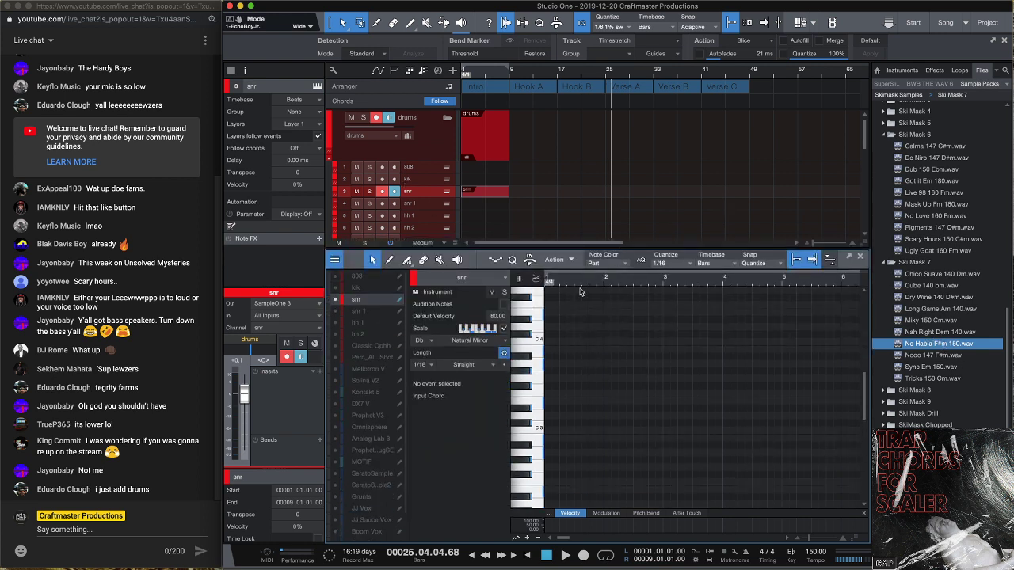
Set the note editor's quantize to 1/8, place a C3 snare note on beat 3 of bar 1, and turn off the scale
{"action": "left_click", "coordinate": [691, 266]}
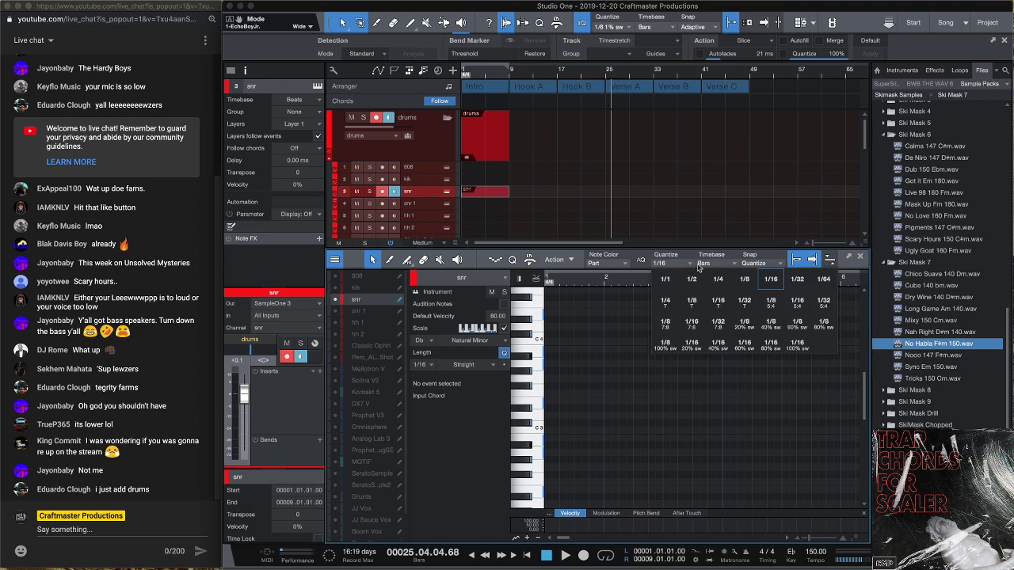
{"action": "left_click", "coordinate": [736, 277]}
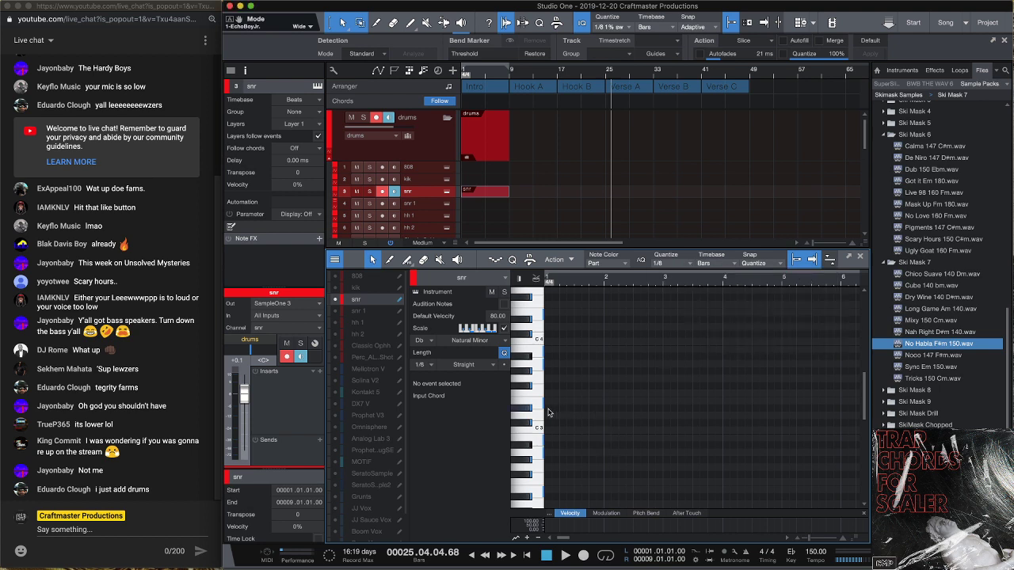
{"action": "key", "text": "w"}
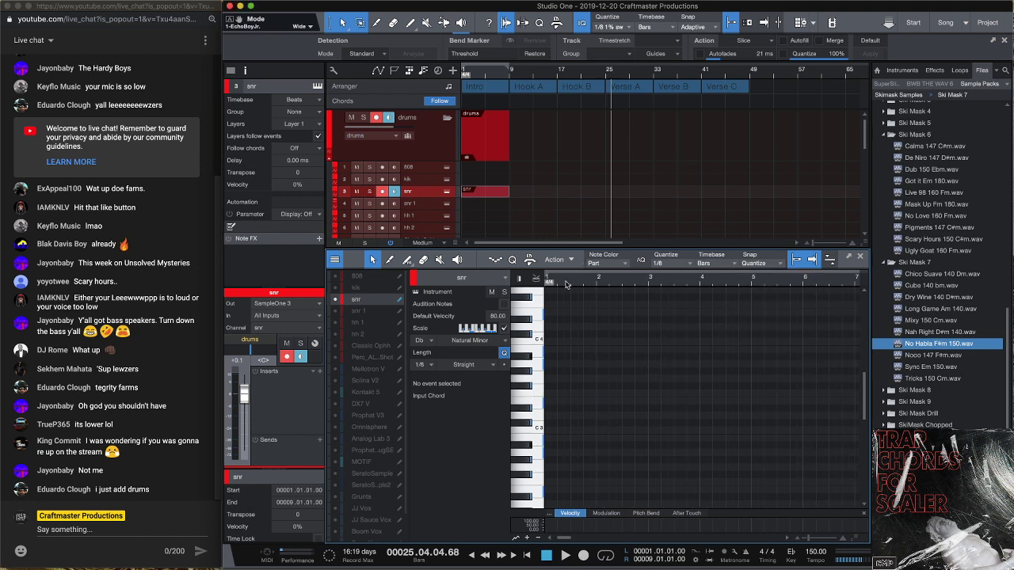
{"action": "key", "text": "e"}
{"action": "double_click", "coordinate": [594, 437]}
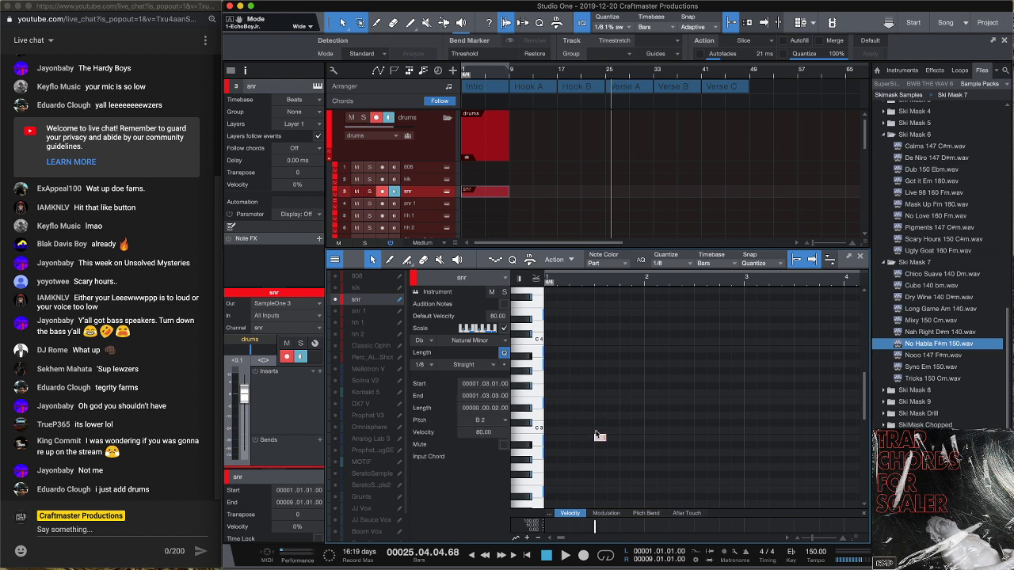
{"action": "left_click_drag", "start_coordinate": [595, 437], "coordinate": [596, 430]}
{"action": "left_click", "coordinate": [504, 330]}
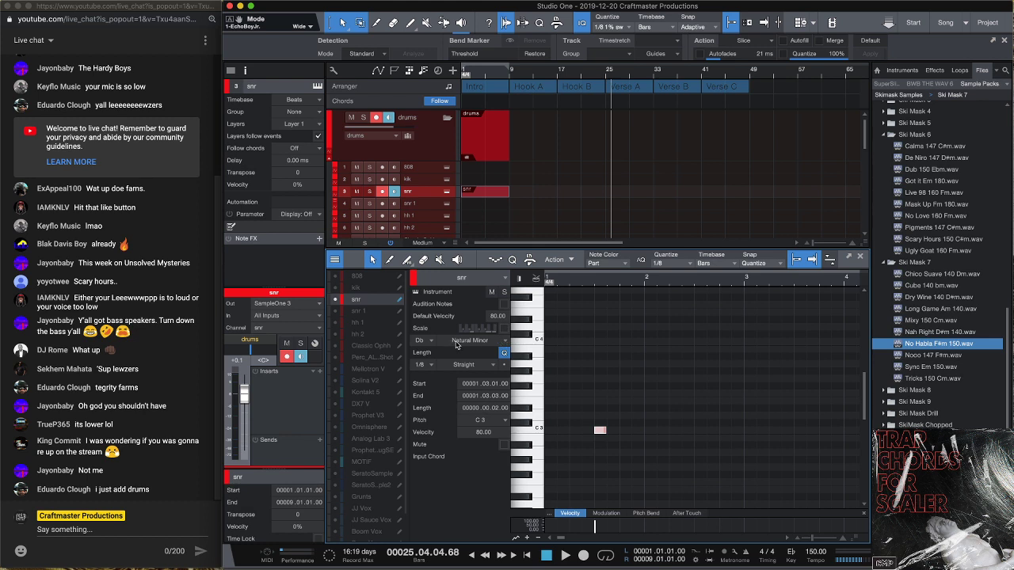
Add a C3 snare note on beat 3 of bar 2 and duplicate the snare notes through bar 8
{"action": "double_click", "coordinate": [696, 430]}
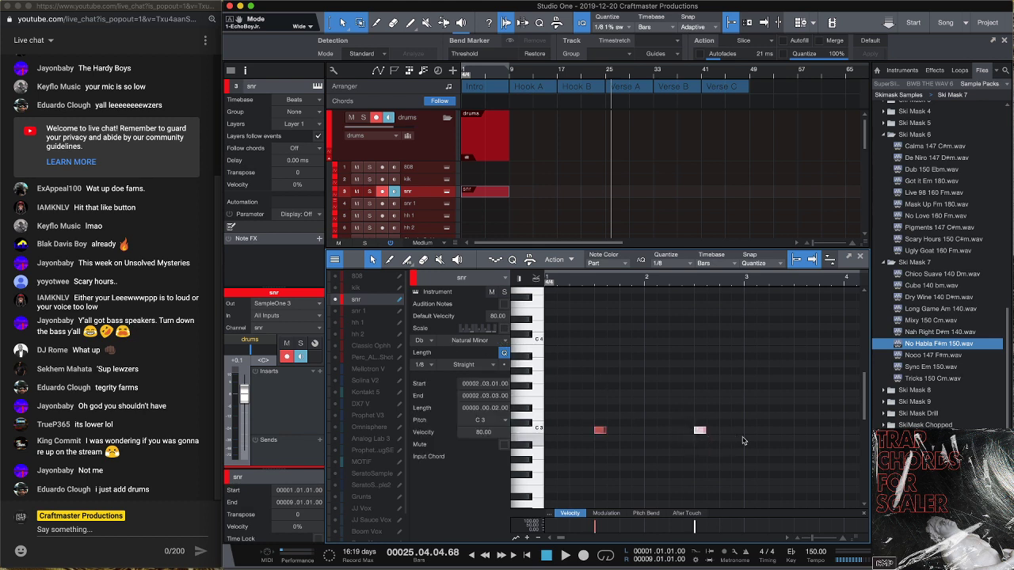
{"action": "key", "text": "d"}
{"action": "key", "text": "d"}
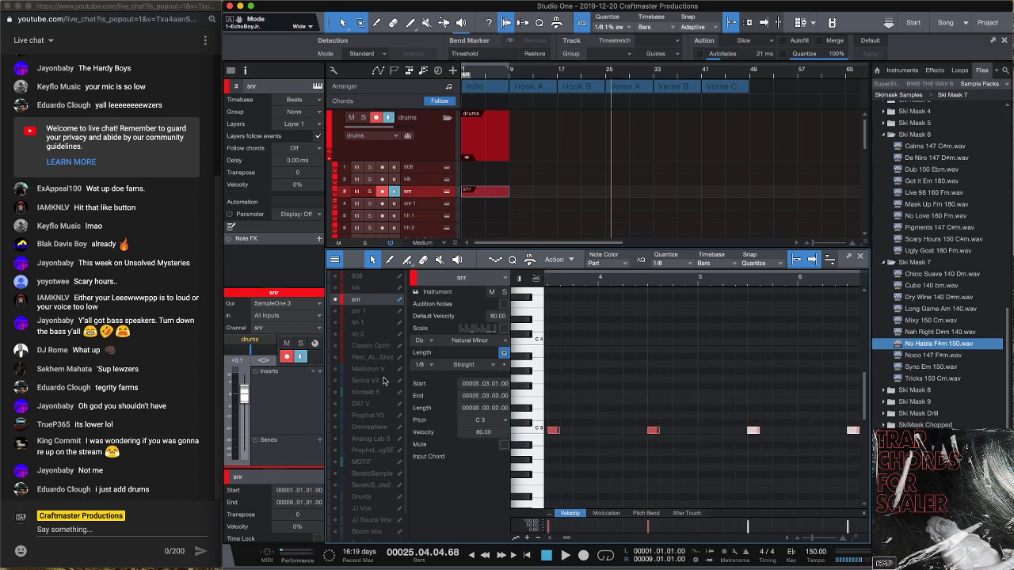
During playback, route the No Habla track's output to the band bus and lower the track volume to about -4.1 dB
{"action": "key", "text": "space"}
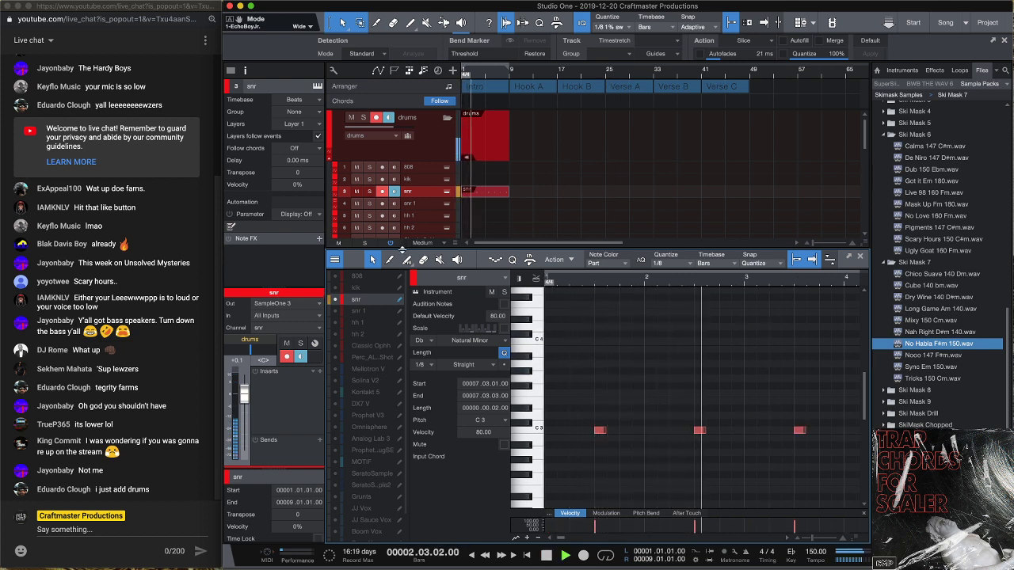
{"action": "scroll", "coordinate": [515, 198], "scroll_direction": "down", "scroll_amount": 10}
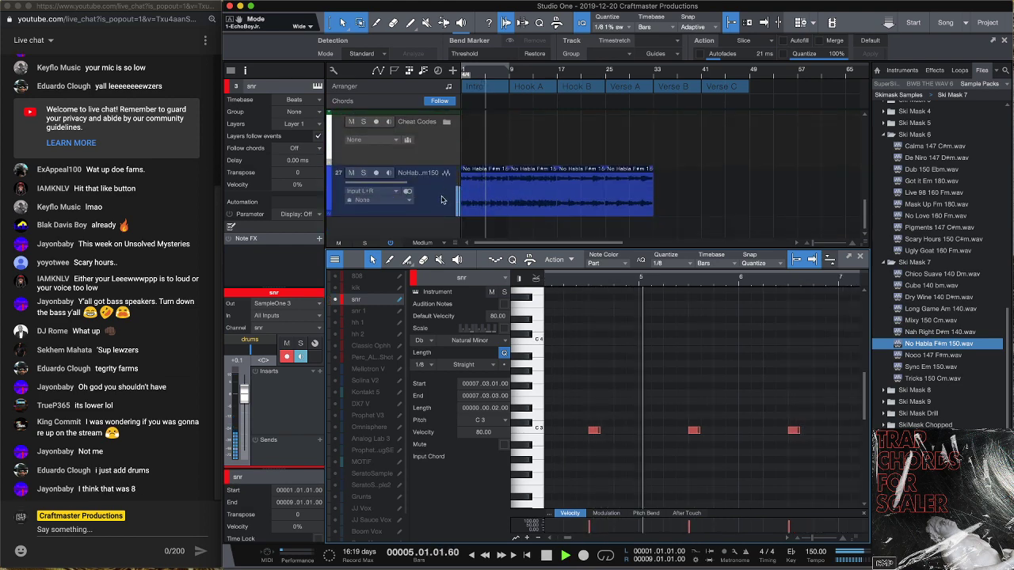
{"action": "left_click", "coordinate": [629, 194]}
{"action": "left_click", "coordinate": [260, 333]}
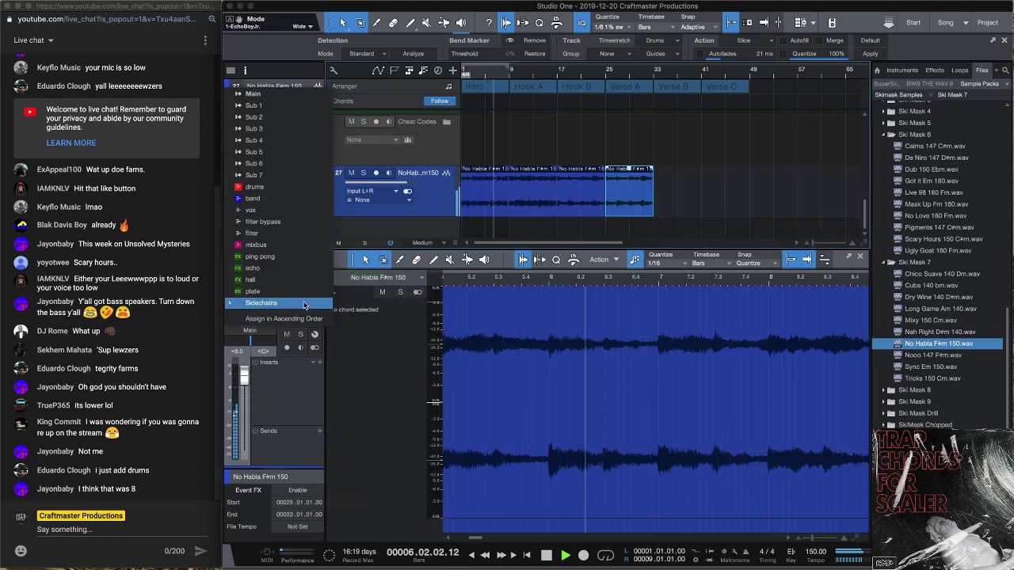
{"action": "left_click", "coordinate": [274, 200]}
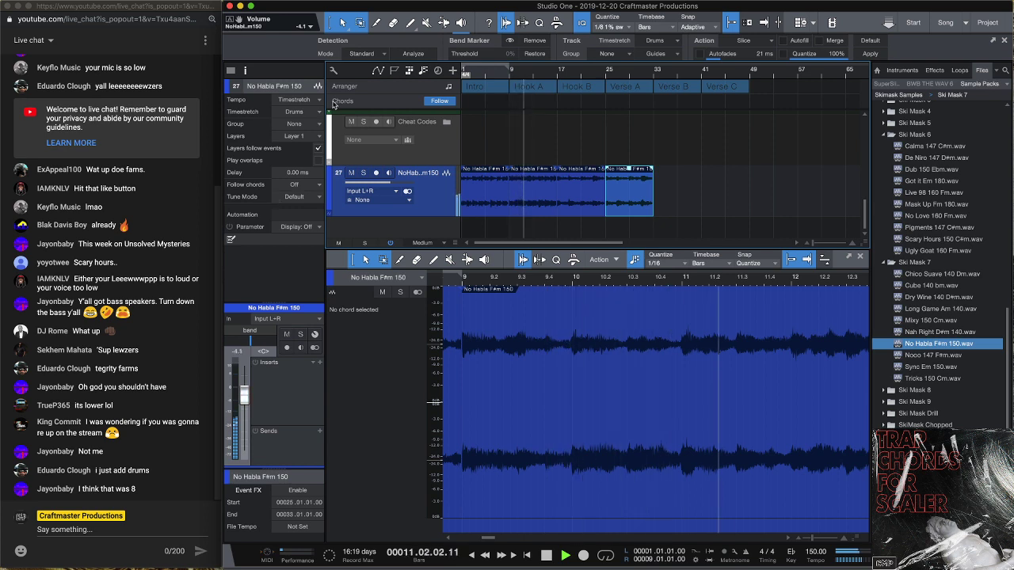
Return to bar 1, stop playback, and create an empty part on the kik track from bar 1 to bar 9
{"action": "scroll", "coordinate": [504, 193], "scroll_direction": "up", "scroll_amount": 1}
{"action": "scroll", "coordinate": [504, 192], "scroll_direction": "up", "scroll_amount": 3}
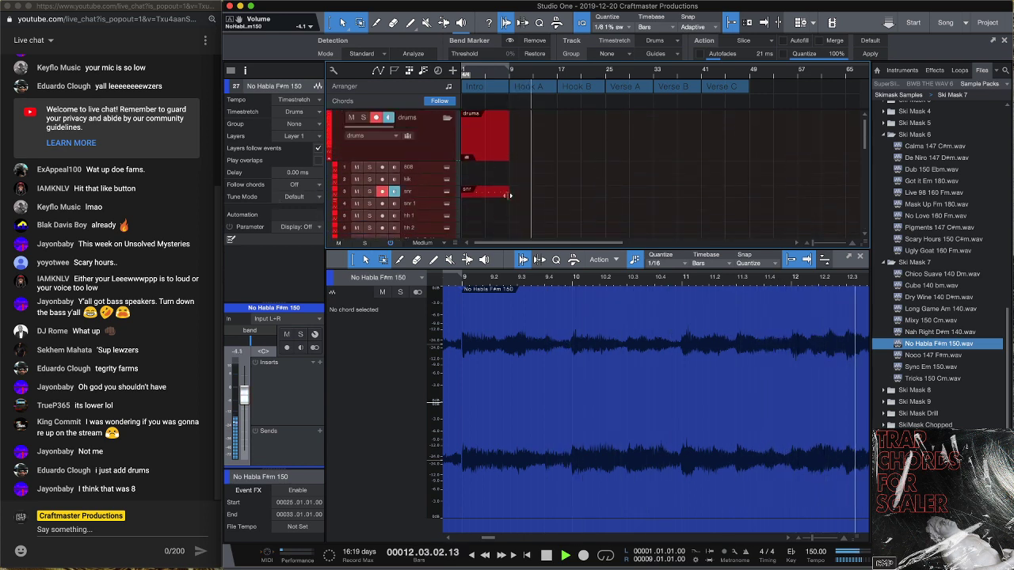
{"action": "key", "text": "Home"}
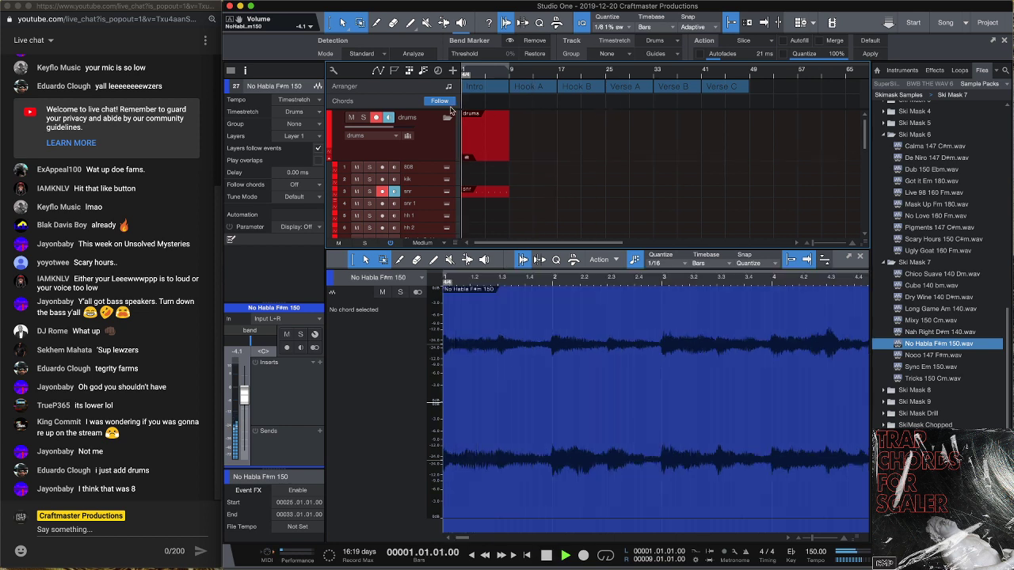
{"action": "left_click", "coordinate": [492, 181]}
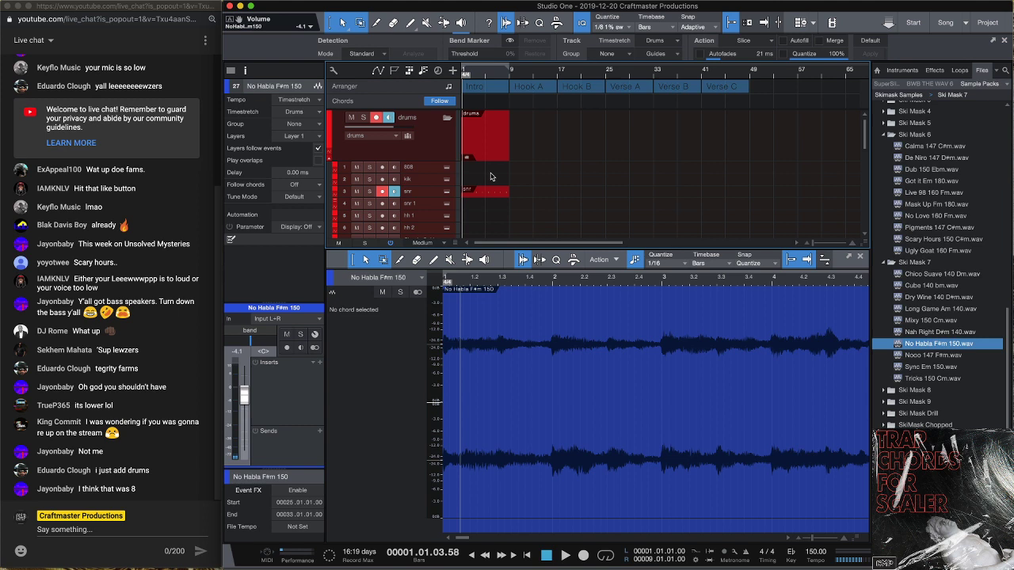
{"action": "scroll", "coordinate": [488, 177], "scroll_direction": "right", "scroll_amount": 1}
{"action": "left_click", "coordinate": [484, 181]}
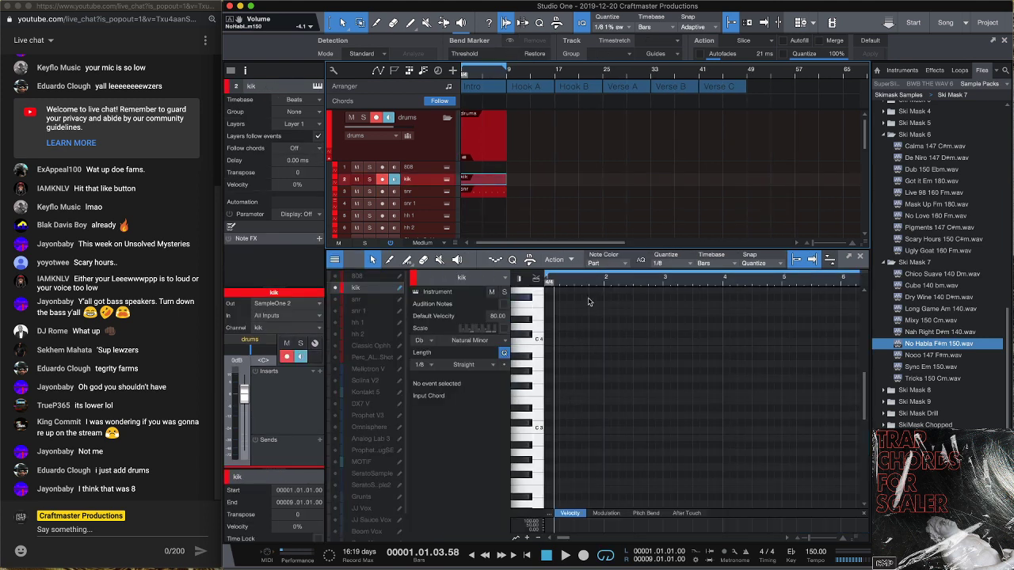
Place a C3 kick note on beat 1 of bar 1 in the kik part
{"action": "scroll", "coordinate": [578, 293], "scroll_direction": "up", "scroll_amount": 2}
{"action": "scroll", "coordinate": [581, 429], "scroll_direction": "left", "scroll_amount": 1}
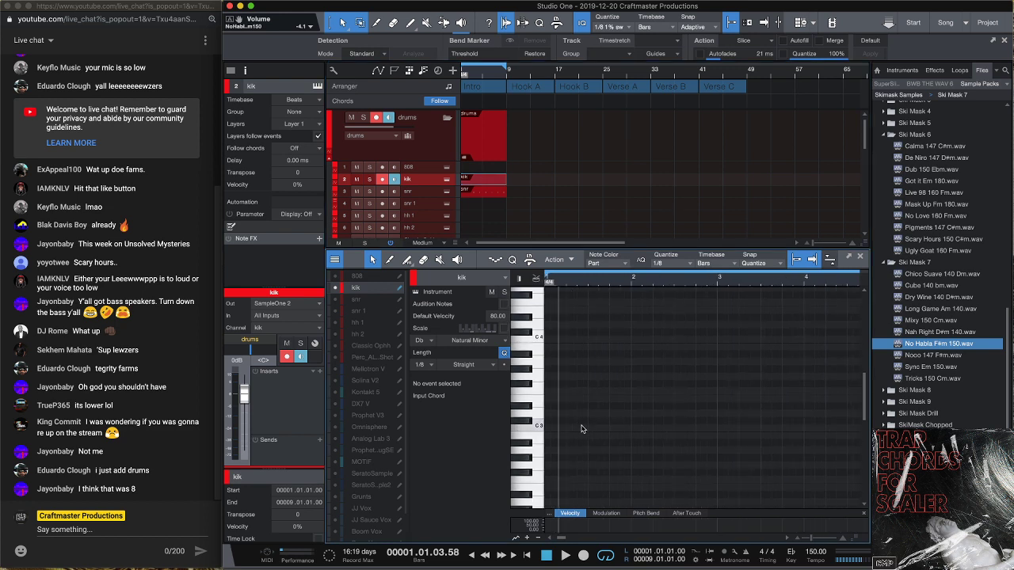
{"action": "left_click", "coordinate": [546, 428]}
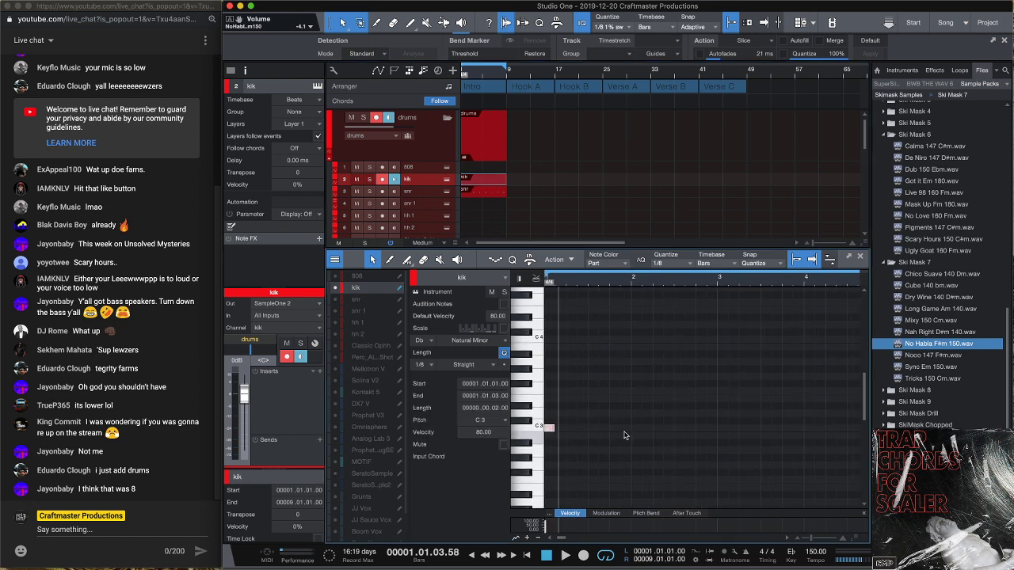
Audition the kick and switch its SampleOne sample from ELI kick to the next one, FIE kick
{"action": "key", "text": "space"}
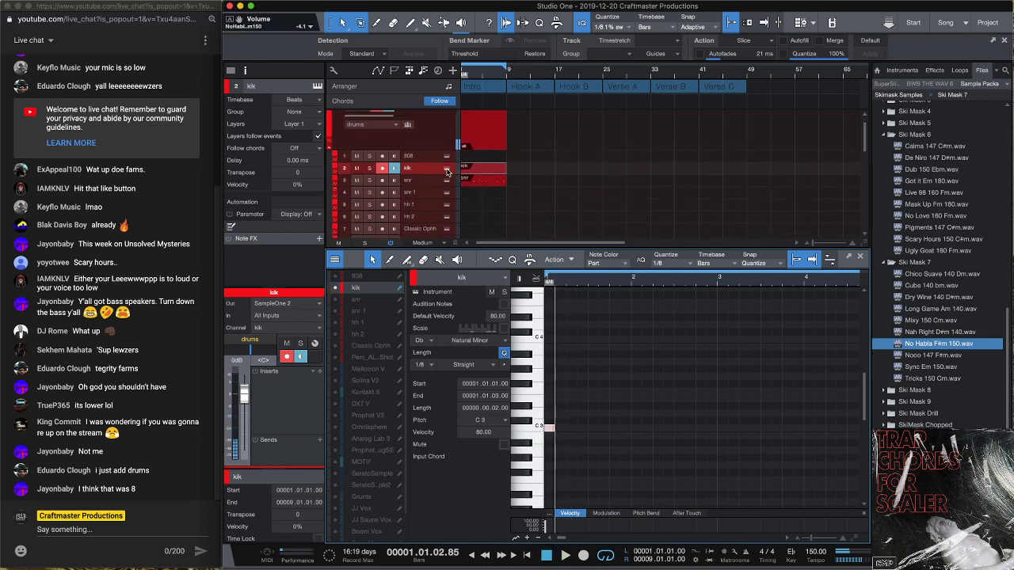
{"action": "left_click", "coordinate": [395, 179]}
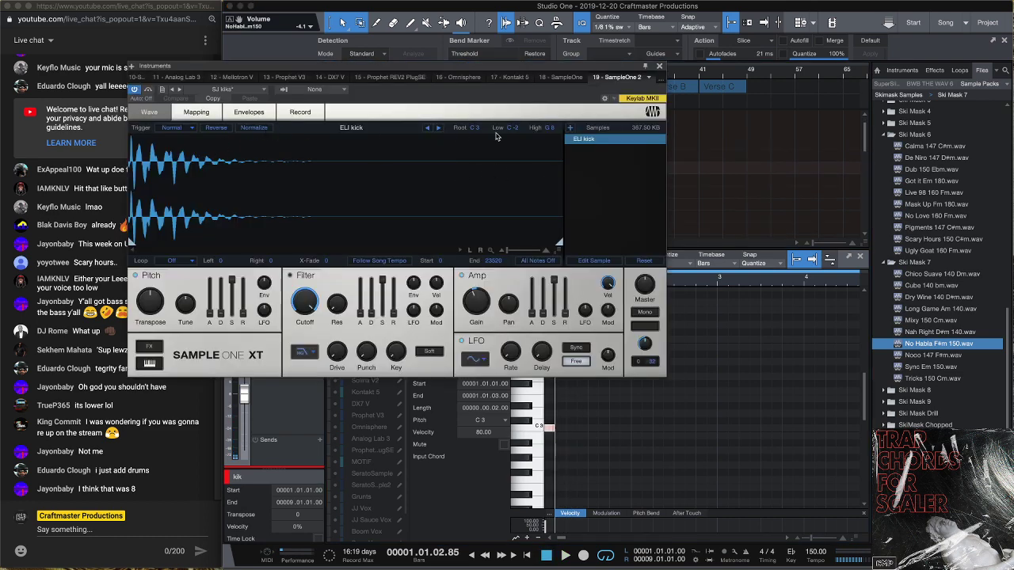
{"action": "left_click", "coordinate": [439, 128]}
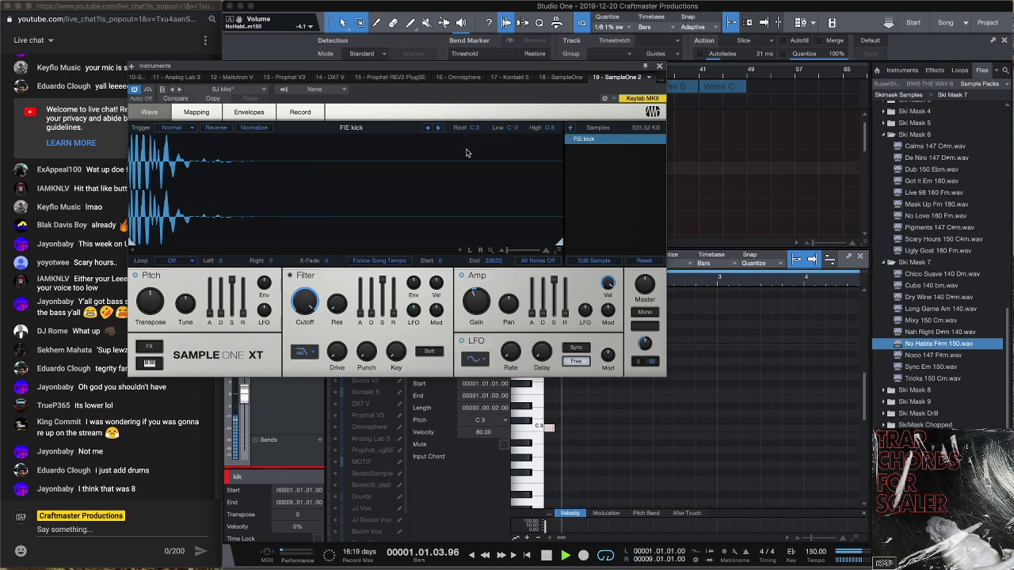
{"action": "left_click", "coordinate": [659, 65]}
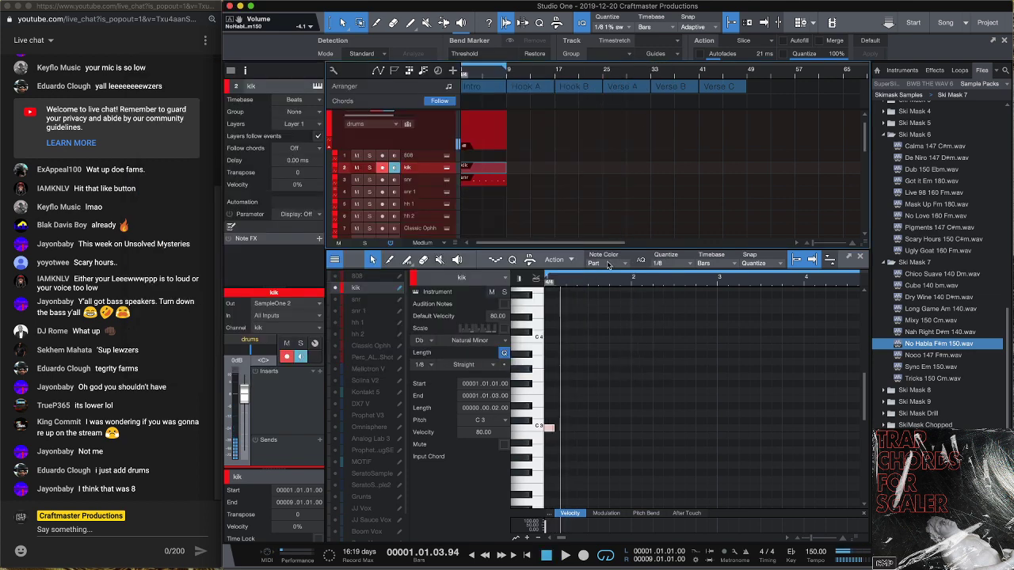
Add C3 kick notes on beat 4 of bar 1 and beat 1 of bar 2, and play the pattern
{"action": "left_click_drag", "start_coordinate": [584, 282], "coordinate": [592, 287]}
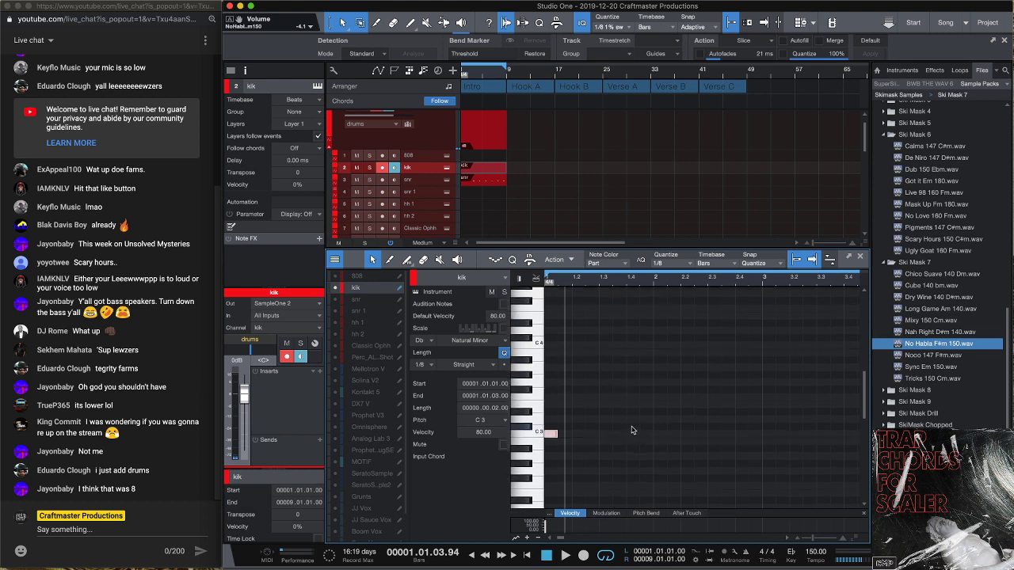
{"action": "left_click", "coordinate": [633, 433]}
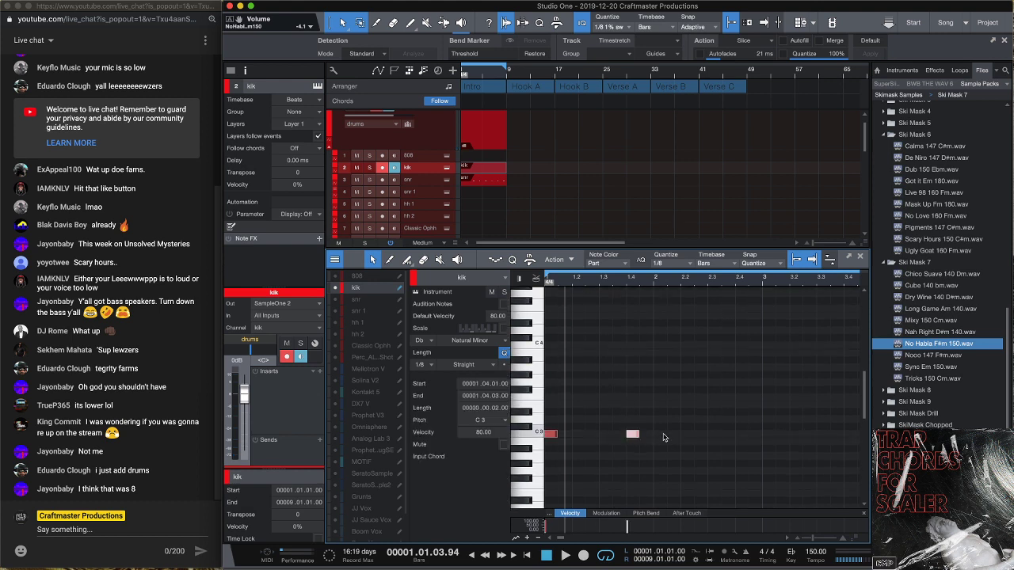
{"action": "left_click", "coordinate": [662, 434]}
{"action": "key", "text": "space"}
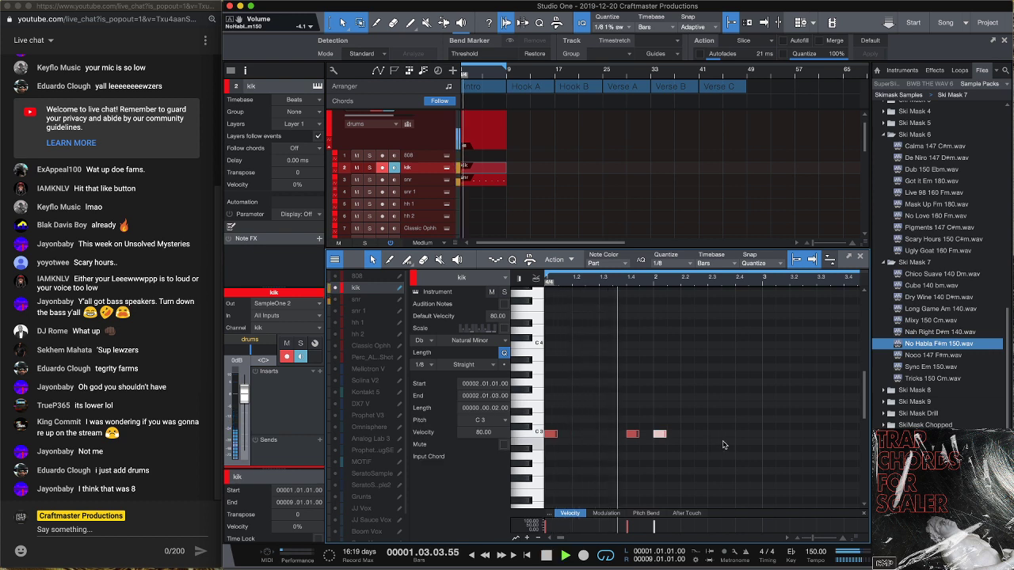
Replace the kick on beat 1 of bar 2 with one on beat 4, and duplicate the two-bar pattern from bar 3 onward
{"action": "left_click", "coordinate": [727, 434]}
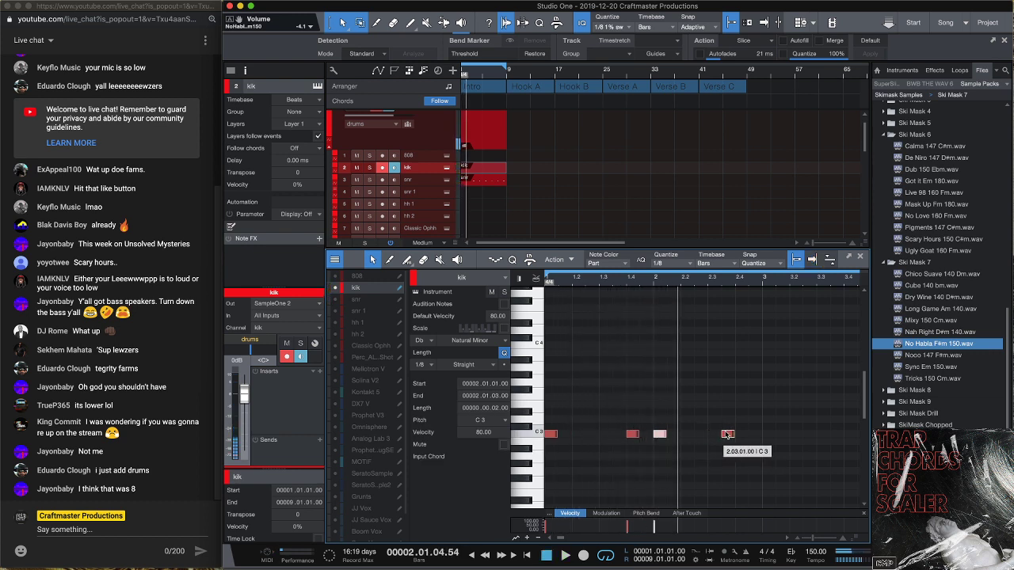
{"action": "left_click_drag", "start_coordinate": [727, 434], "coordinate": [741, 435]}
{"action": "key", "text": "space"}
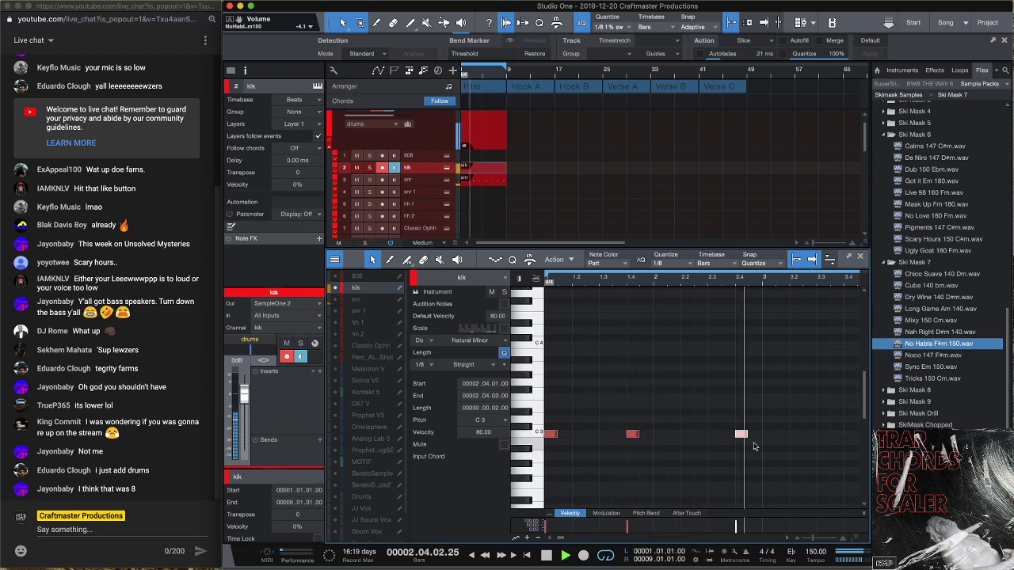
{"action": "key", "text": "space"}
{"action": "key", "text": "space"}
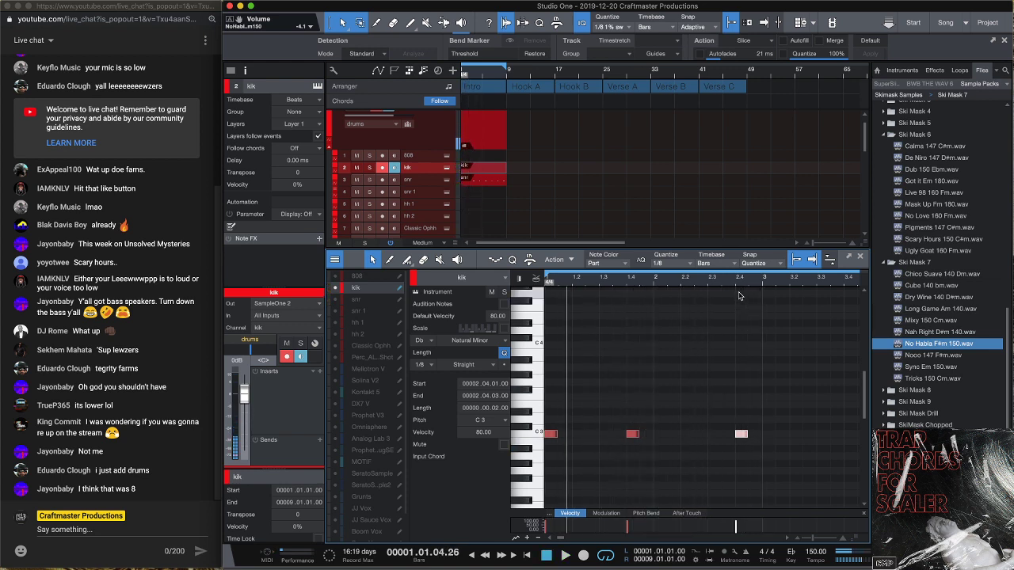
{"action": "scroll", "coordinate": [612, 439], "scroll_direction": "down", "scroll_amount": 5}
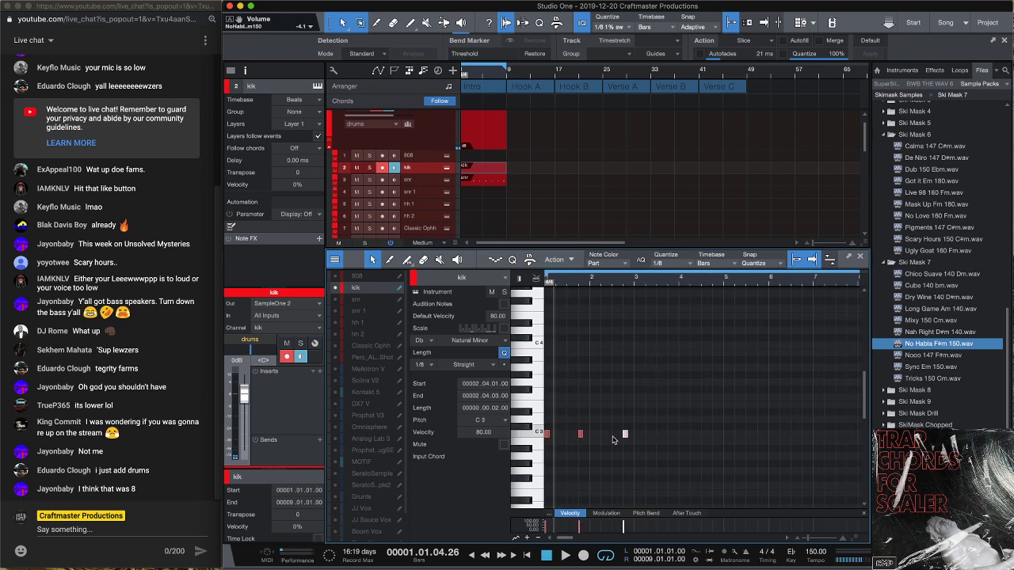
{"action": "left_click_drag", "start_coordinate": [668, 412], "coordinate": [543, 453]}
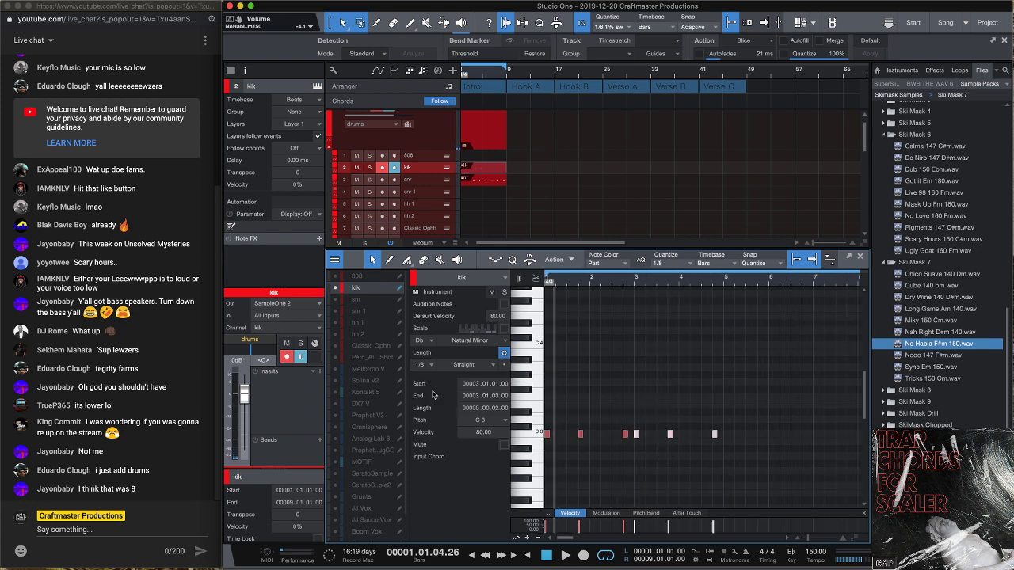
Create an eight-bar hh 1 part, fill it with consecutive eighth-note C3 hits, and play the beat
{"action": "left_click", "coordinate": [478, 199]}
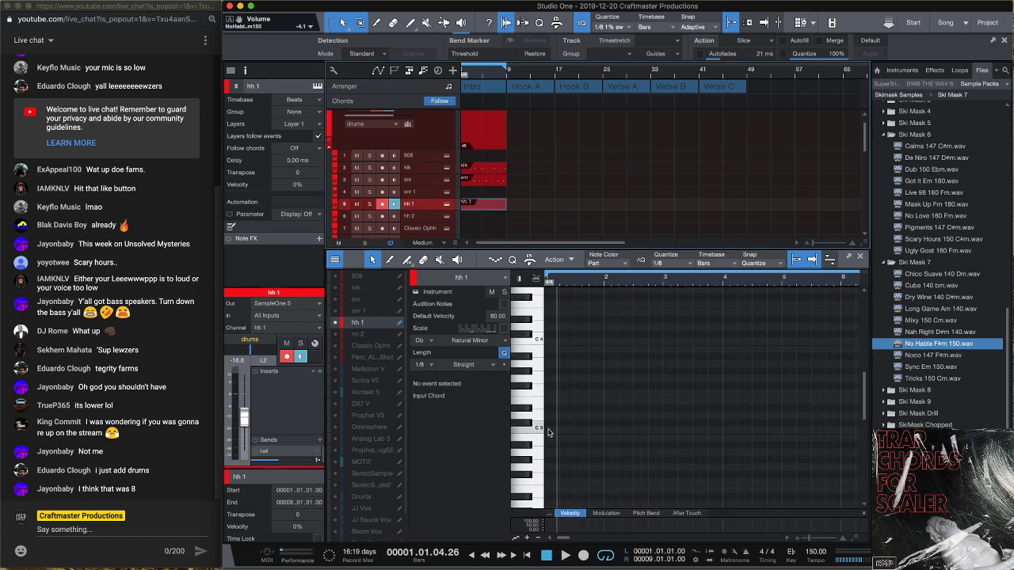
{"action": "left_click", "coordinate": [547, 429]}
{"action": "key", "text": "d"}
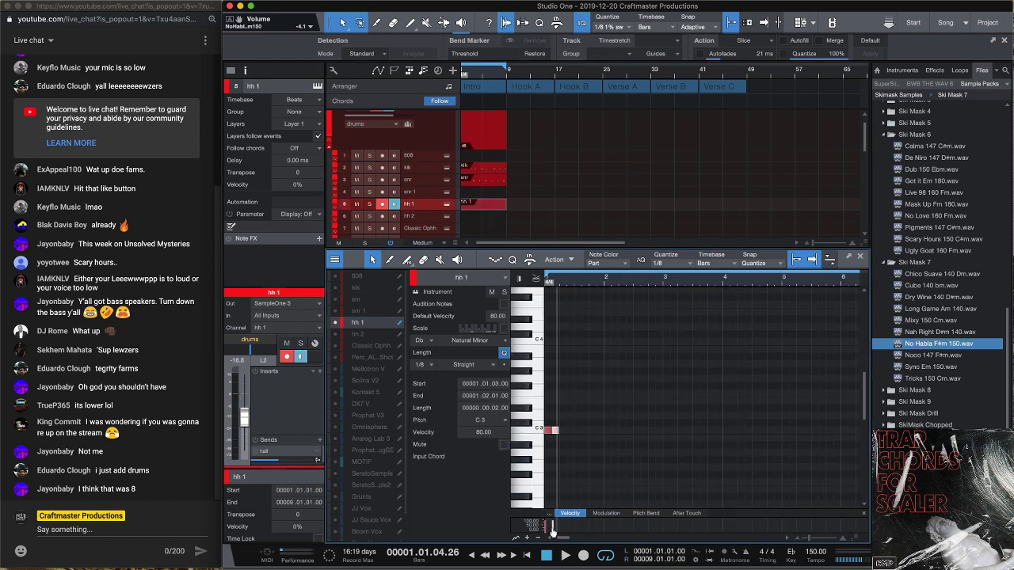
{"action": "key", "text": "Left"}
{"action": "key", "text": "d"}
{"action": "key", "text": "d"}
{"action": "key", "text": "d"}
{"action": "key", "text": "d"}
{"action": "key", "text": "d"}
{"action": "key", "text": "d"}
{"action": "key", "text": "d"}
{"action": "key", "text": "d"}
{"action": "key", "text": "d"}
{"action": "key", "text": "d"}
{"action": "key", "text": "d"}
{"action": "key", "text": "d"}
{"action": "key", "text": "d"}
{"action": "key", "text": "d"}
{"action": "key", "text": "d"}
{"action": "key", "text": "d"}
{"action": "key", "text": "d"}
{"action": "key", "text": "d"}
{"action": "key", "text": "d"}
{"action": "key", "text": "d"}
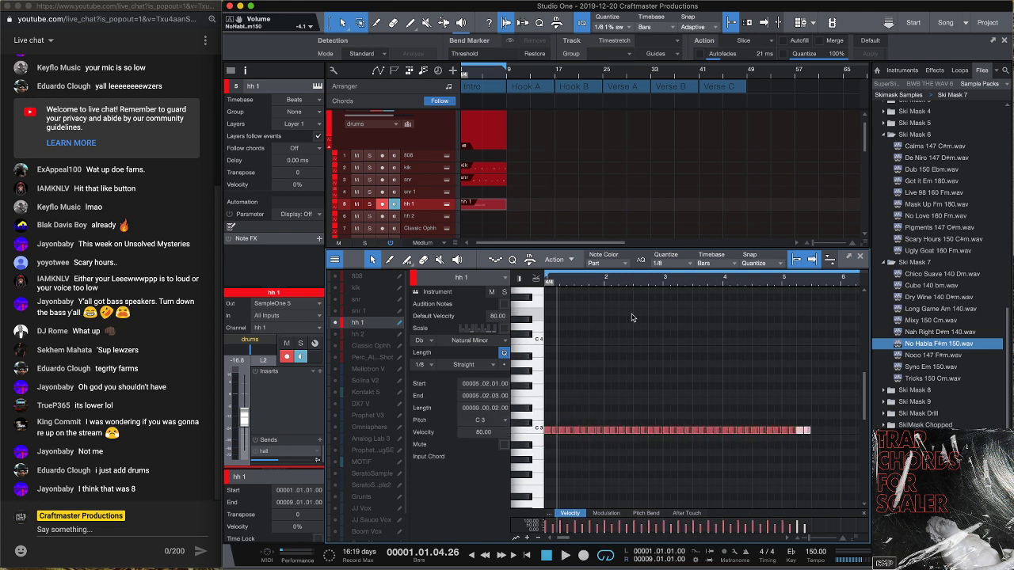
{"action": "left_click_drag", "start_coordinate": [630, 287], "coordinate": [625, 268]}
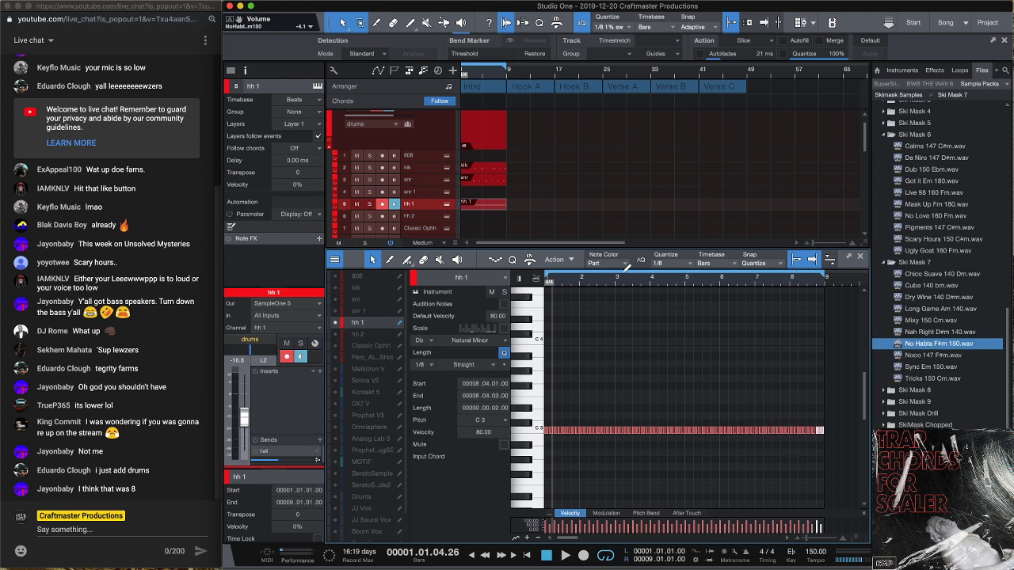
{"action": "key", "text": "space"}
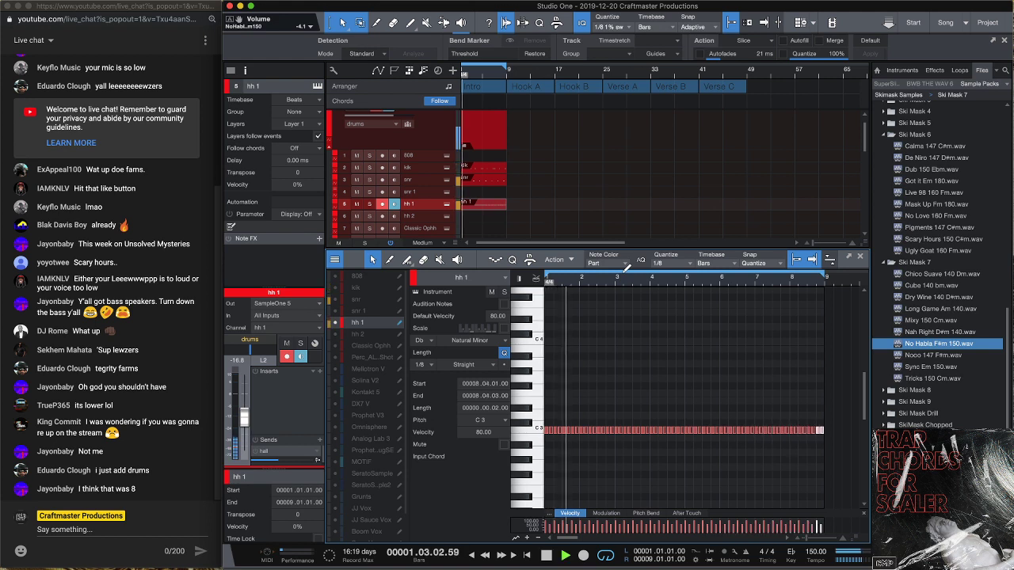
Set the snr track's SampleOne to One Shot triggering and mono, and switch its sample to dawkins snare
{"action": "left_click", "coordinate": [445, 182]}
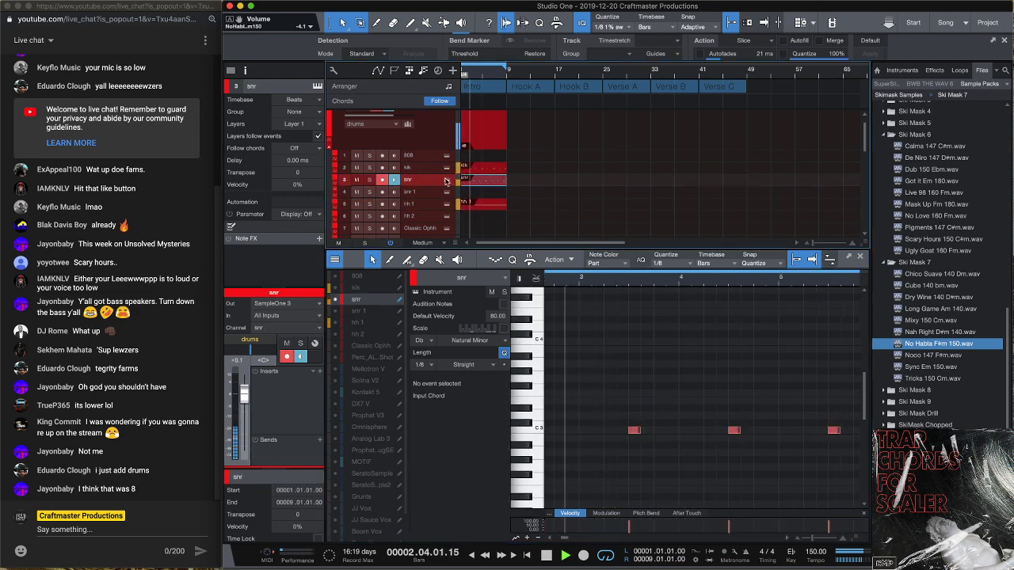
{"action": "left_click", "coordinate": [445, 180]}
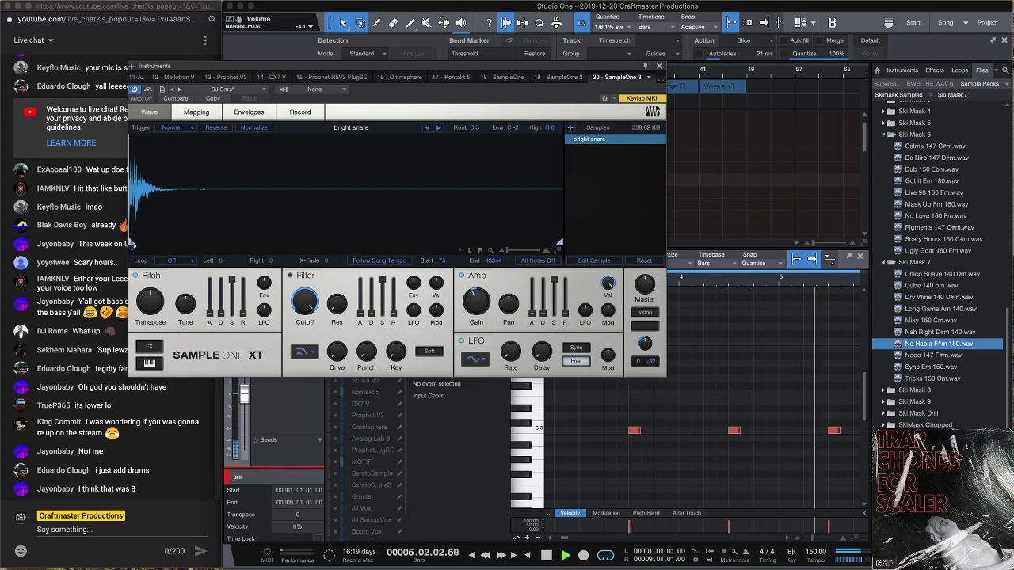
{"action": "left_click", "coordinate": [182, 129]}
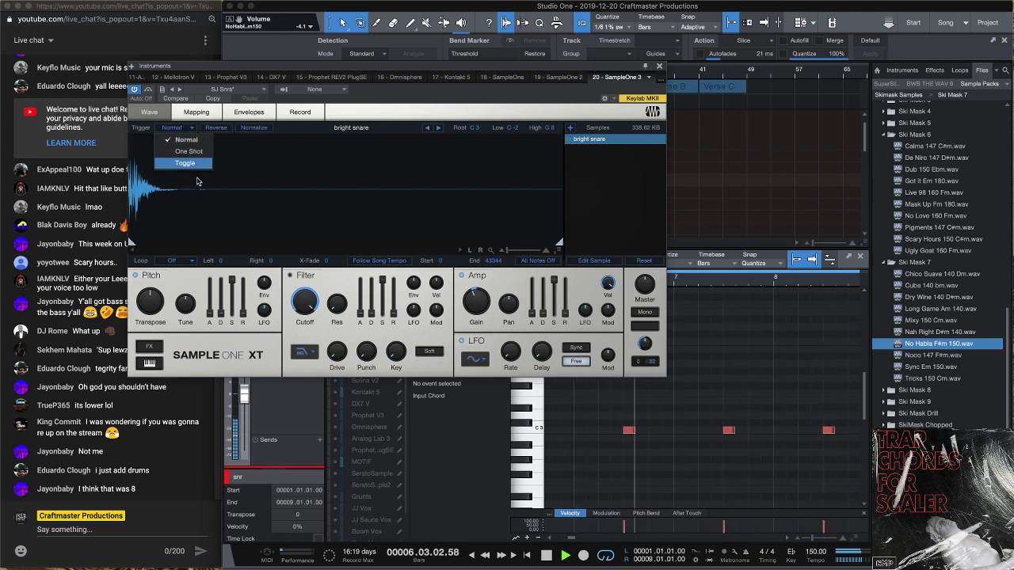
{"action": "left_click", "coordinate": [178, 149]}
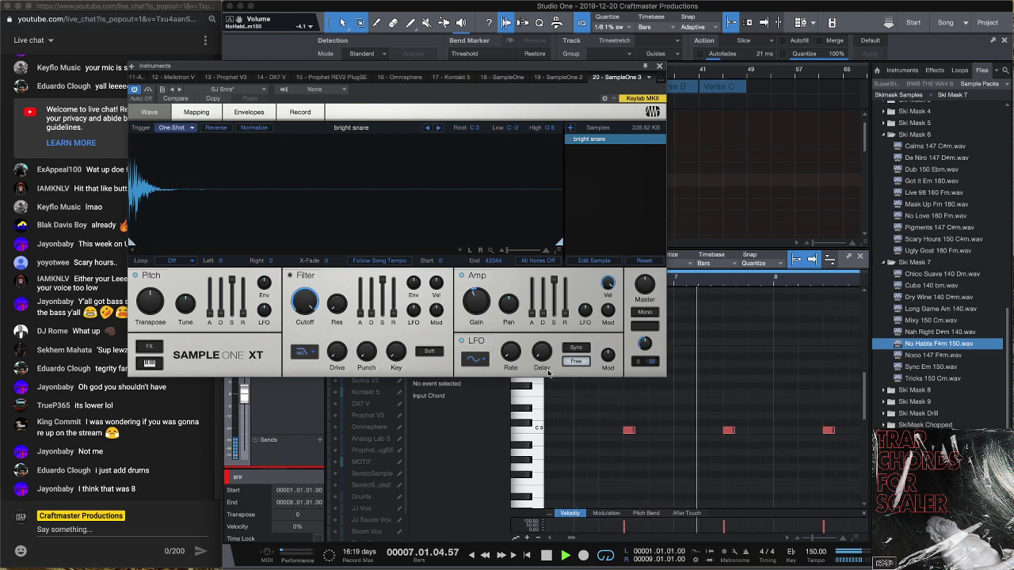
{"action": "left_click", "coordinate": [645, 311]}
{"action": "left_click", "coordinate": [437, 127]}
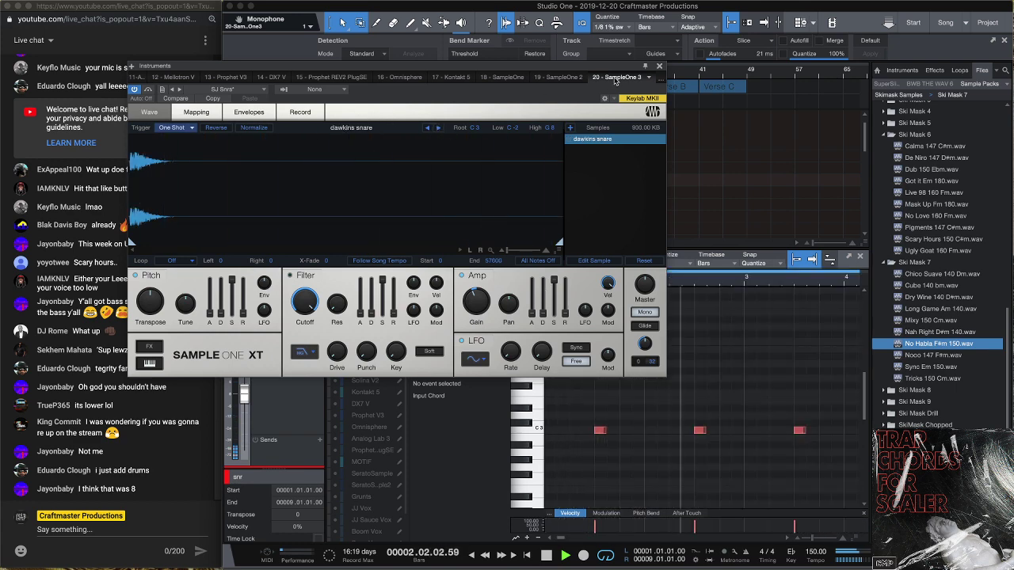
{"action": "left_click", "coordinate": [659, 66]}
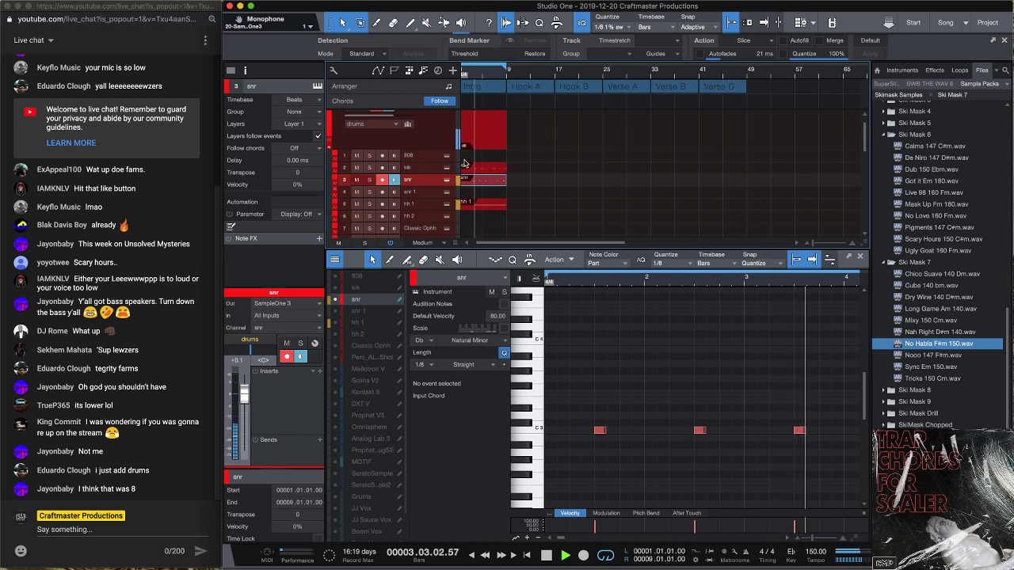
Create an eight-bar Classic Ophh part, place an eighth-note C3 hit at 1.04.03, and play it with the drums
{"action": "scroll", "coordinate": [467, 207], "scroll_direction": "down", "scroll_amount": 1}
{"action": "left_click", "coordinate": [474, 217]}
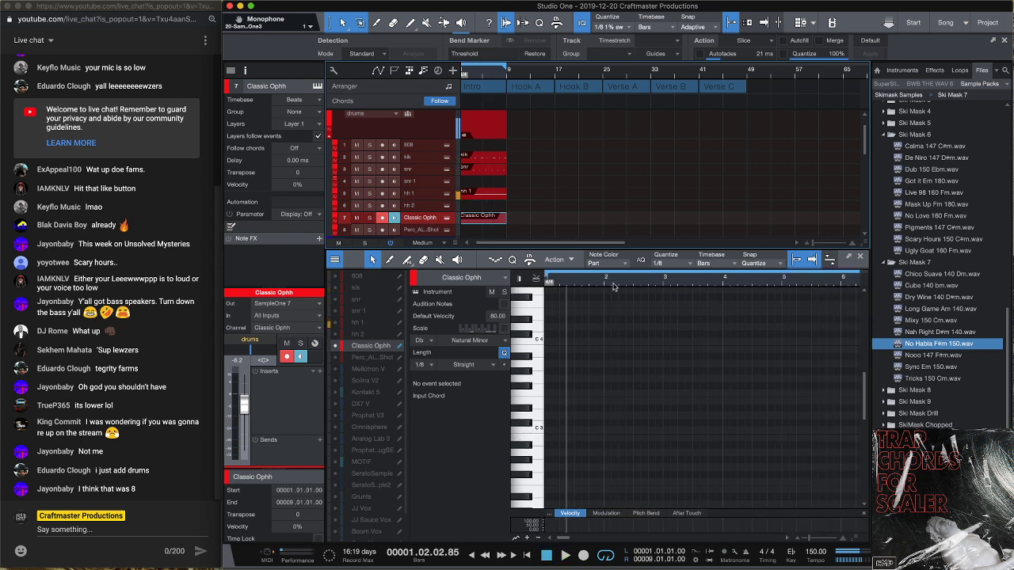
{"action": "key", "text": "e"}
{"action": "key", "text": "space"}
{"action": "key", "text": "space"}
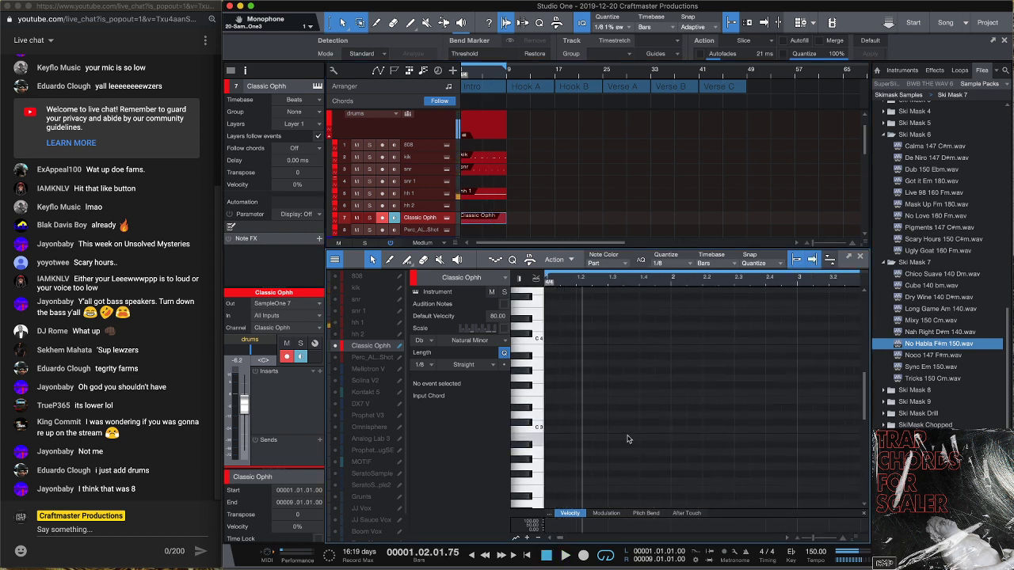
{"action": "double_click", "coordinate": [657, 432]}
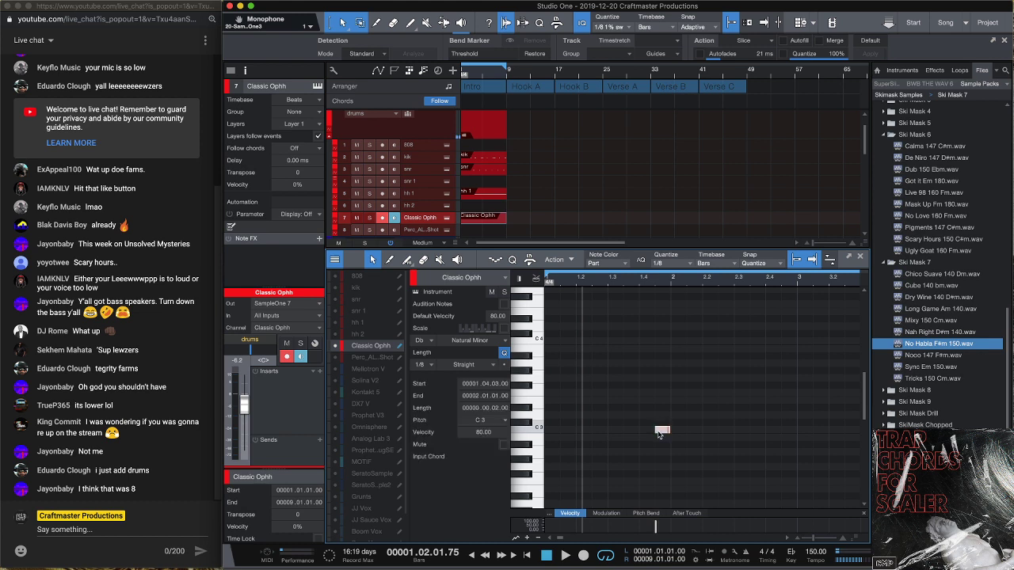
{"action": "key", "text": "space"}
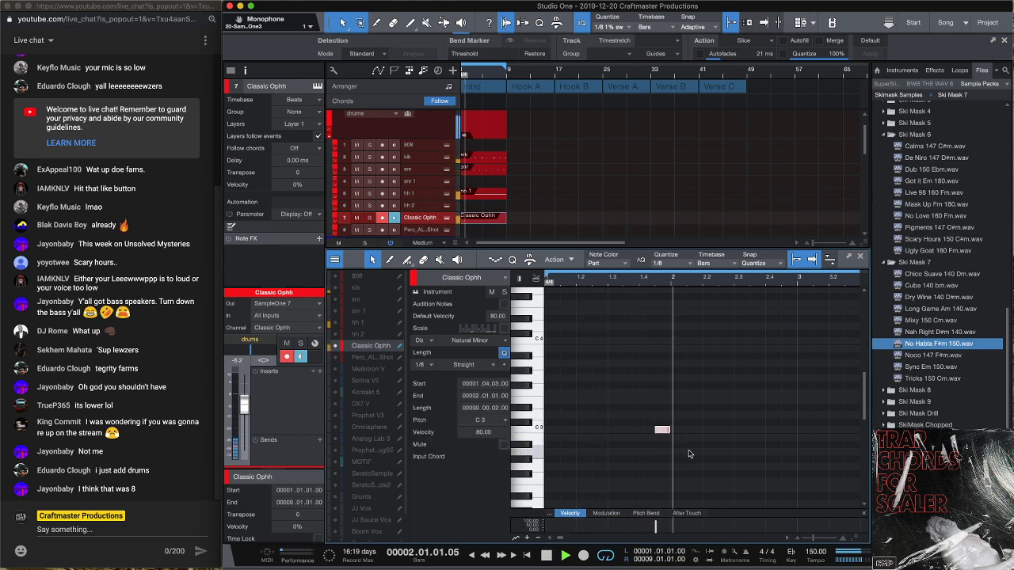
Shorten the Classic Ophh part to two bars and duplicate it three times to fill the Intro
{"action": "scroll", "coordinate": [742, 303], "scroll_direction": "down", "scroll_amount": 4}
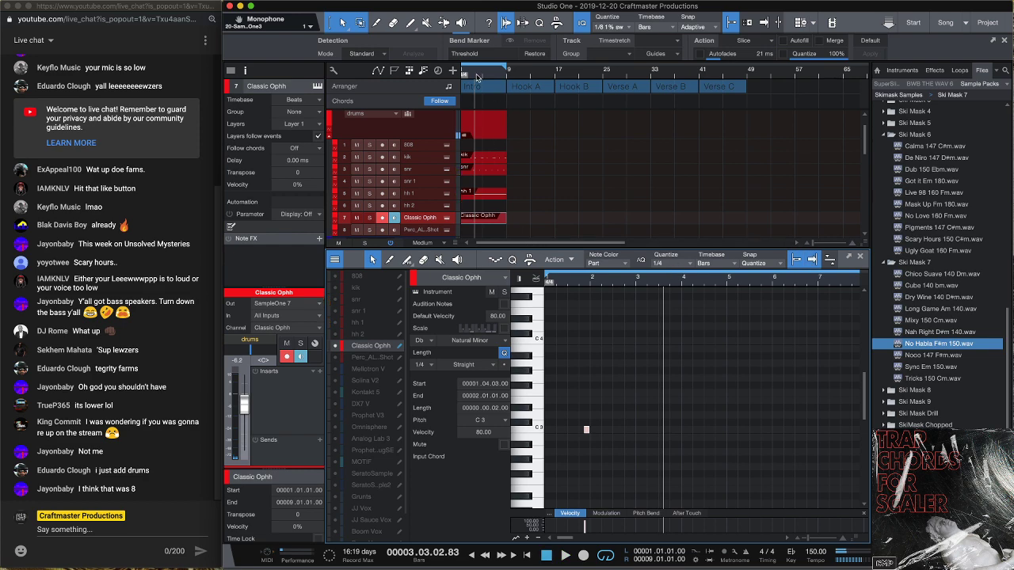
{"action": "left_click_drag", "start_coordinate": [477, 76], "coordinate": [554, 158]}
{"action": "key", "text": "z"}
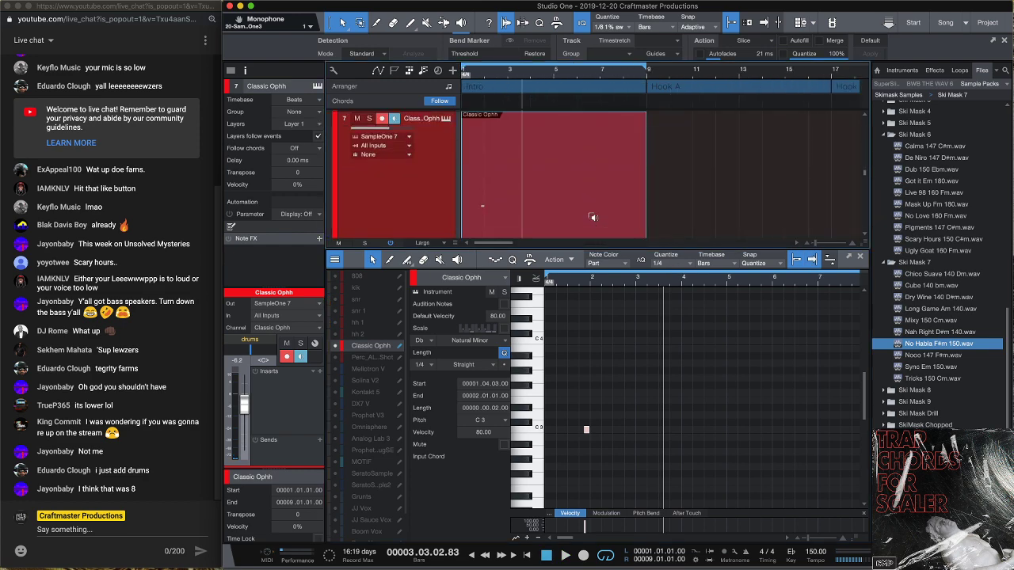
{"action": "key", "text": "z"}
{"action": "key", "text": "z"}
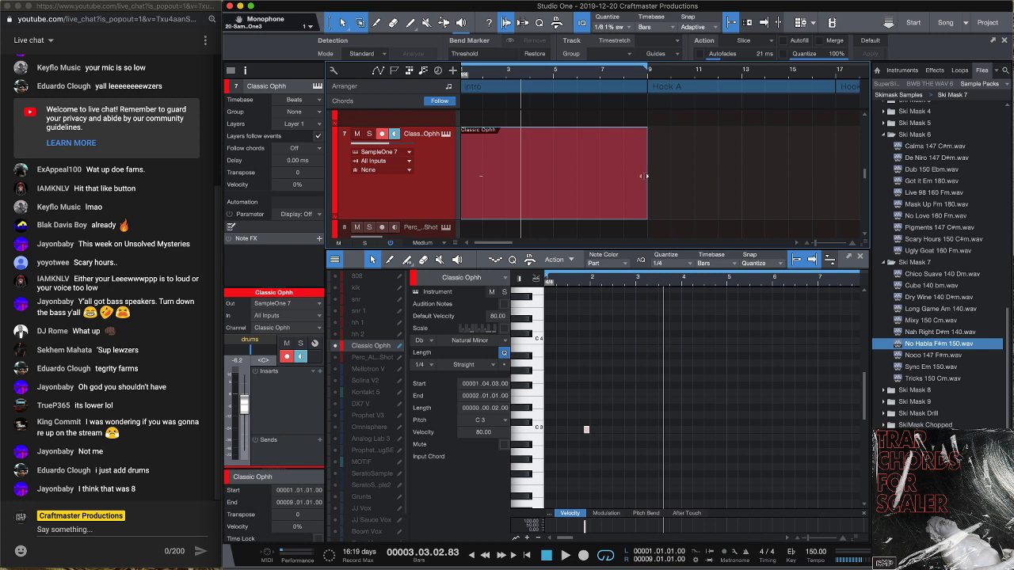
{"action": "left_click_drag", "start_coordinate": [645, 176], "coordinate": [503, 198]}
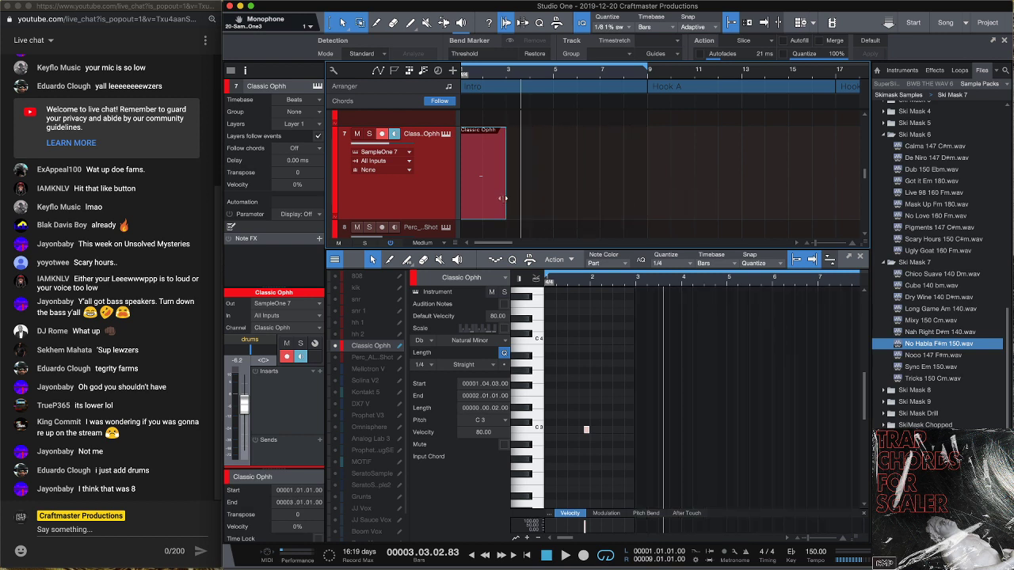
{"action": "key", "text": "d"}
{"action": "key", "text": "d"}
{"action": "key", "text": "d"}
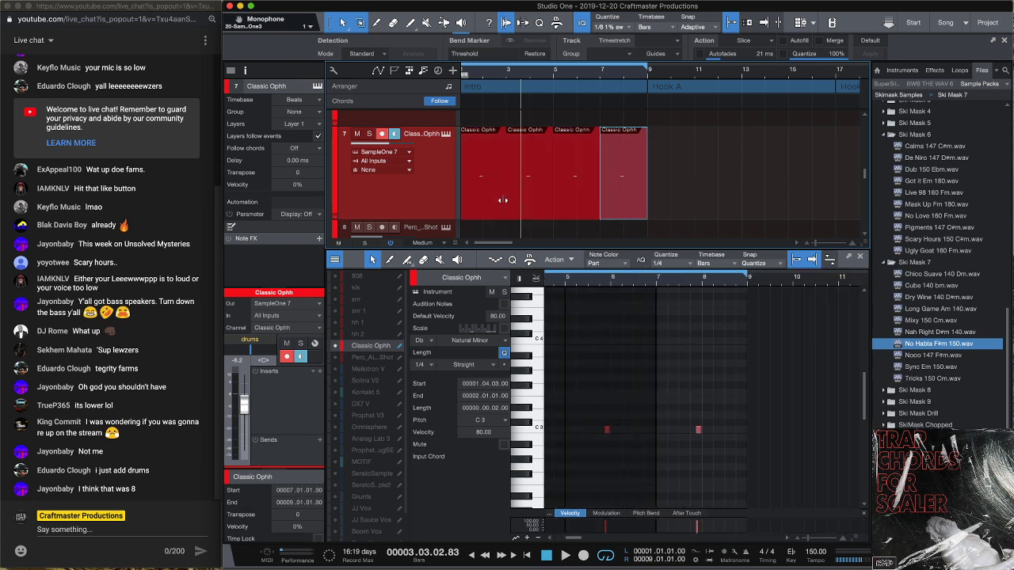
Play the beat from the start and look over the drum tracks and the No Habla sample track
{"action": "key", "text": "space"}
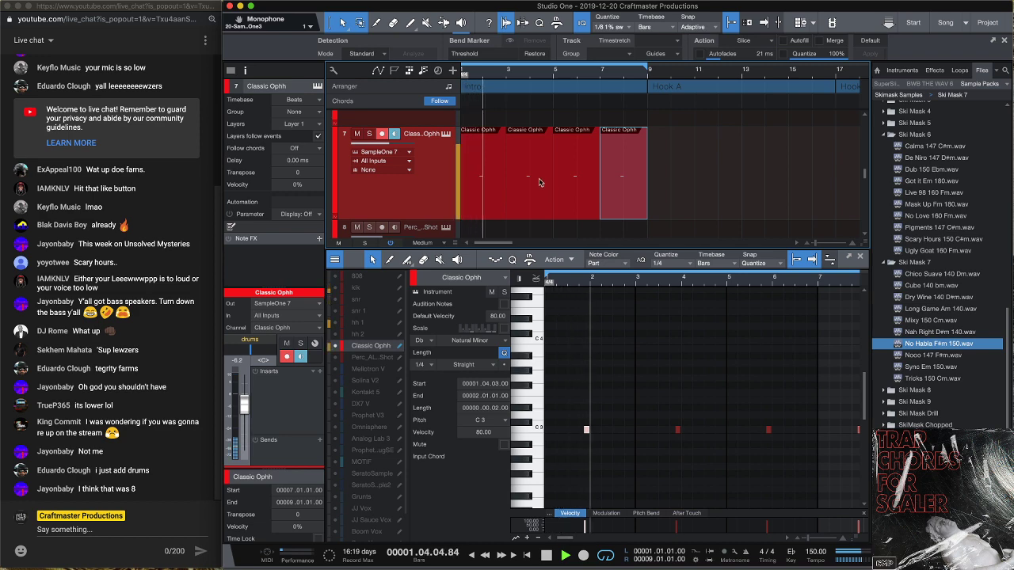
{"action": "scroll", "coordinate": [538, 183], "scroll_direction": "down", "scroll_amount": 3}
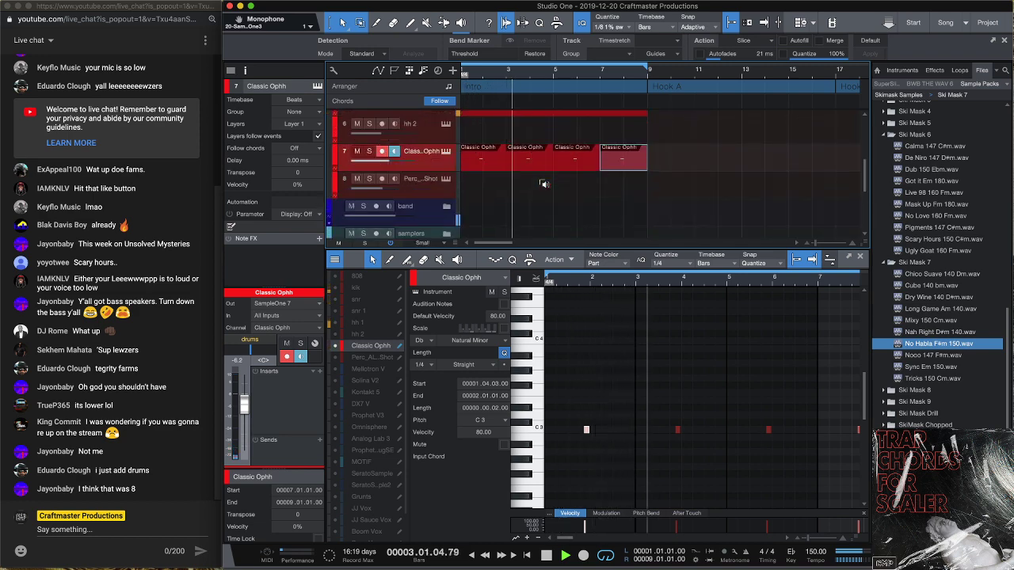
{"action": "scroll", "coordinate": [544, 184], "scroll_direction": "down", "scroll_amount": 3}
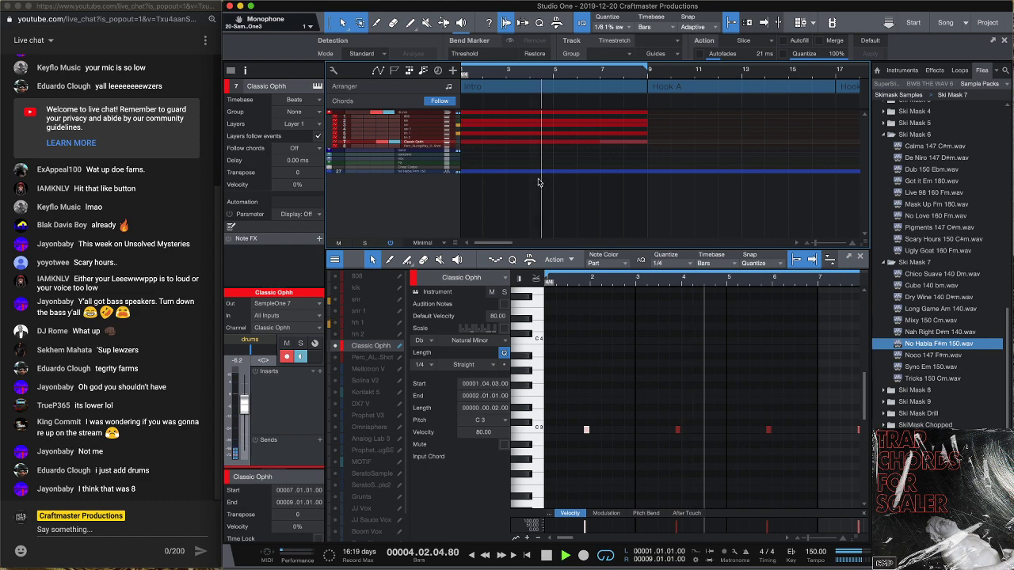
{"action": "scroll", "coordinate": [537, 182], "scroll_direction": "up", "scroll_amount": 4}
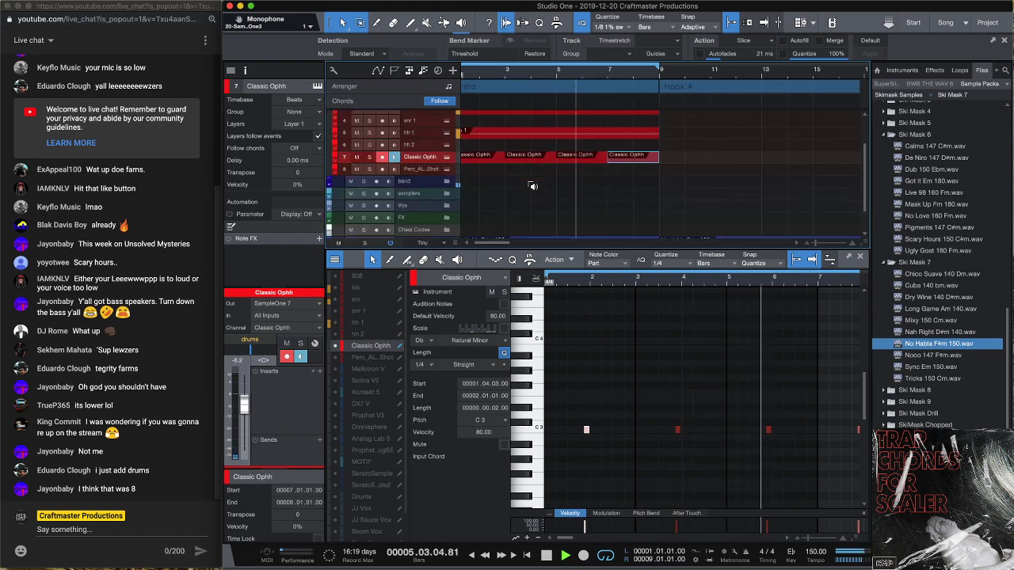
{"action": "left_click_drag", "start_coordinate": [533, 186], "coordinate": [530, 206]}
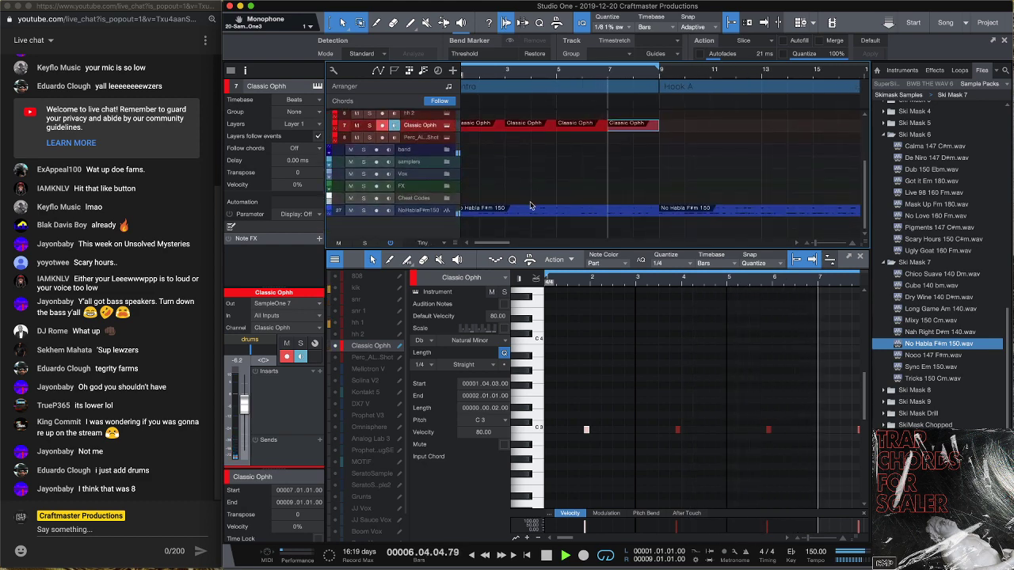
{"action": "key", "text": "space"}
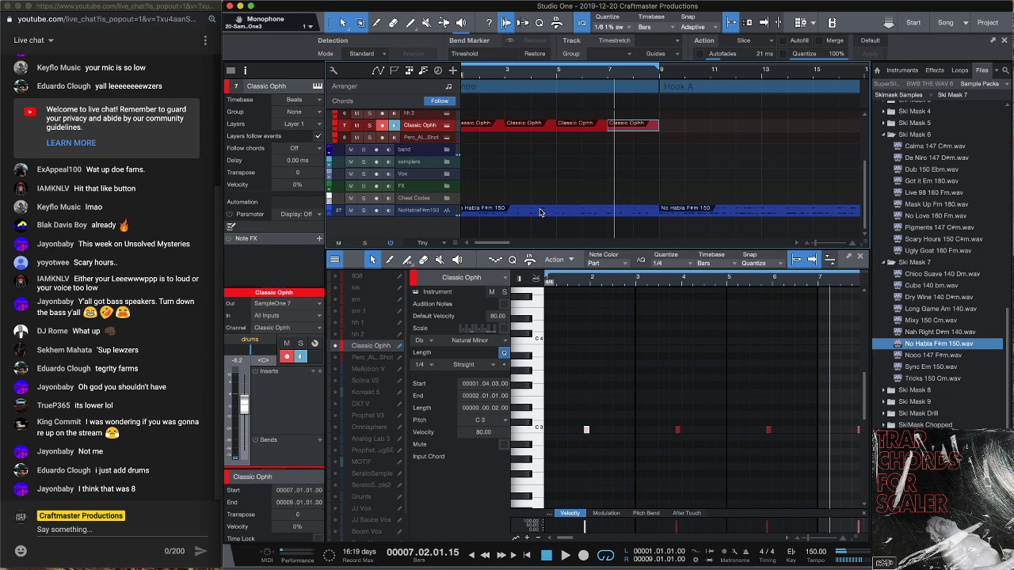
{"action": "key", "text": "space"}
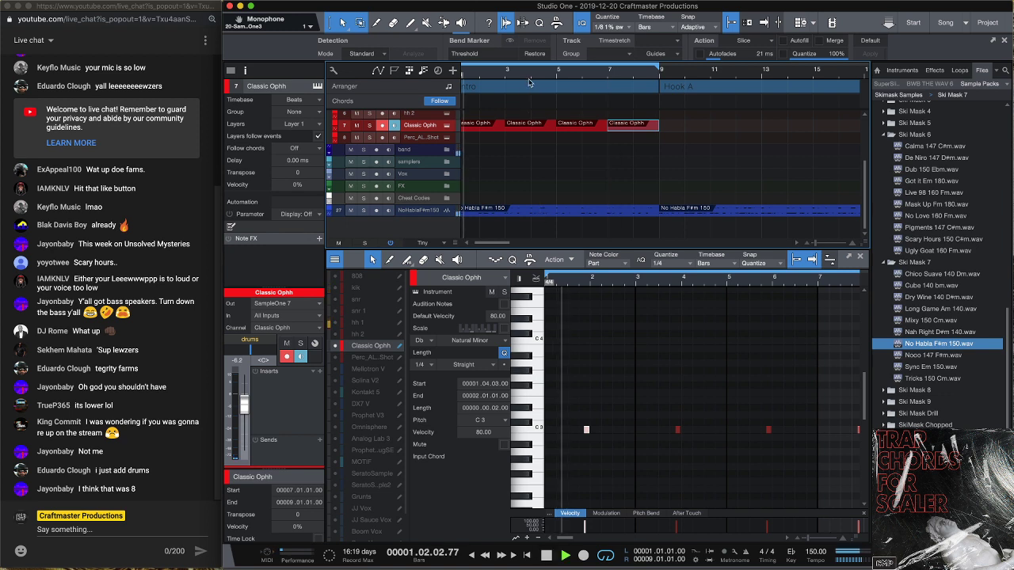
Transpose all four No Habla F#m 150 events by -2 and audition the beat
{"action": "left_click_drag", "start_coordinate": [541, 70], "coordinate": [544, 57]}
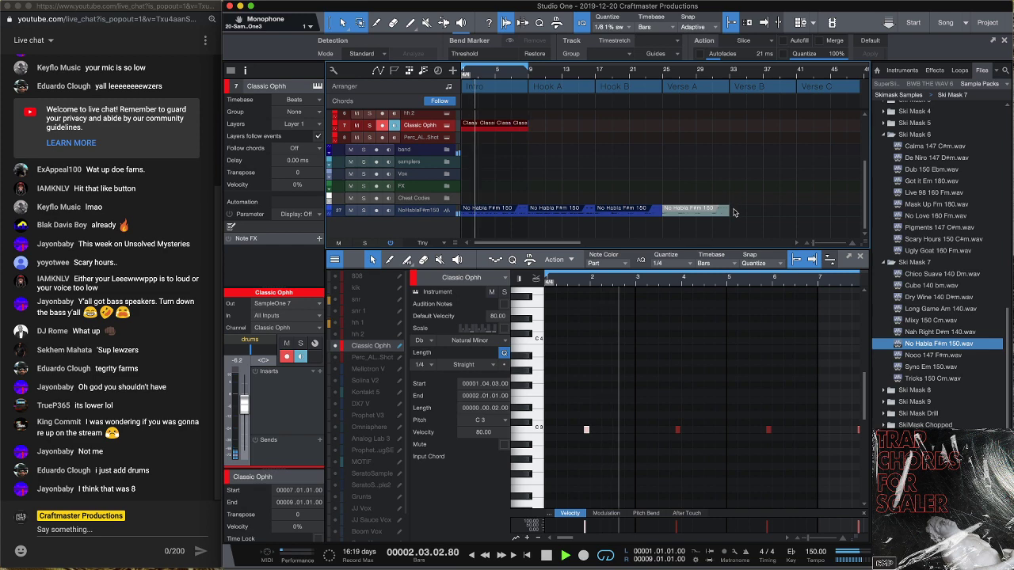
{"action": "left_click", "coordinate": [717, 211]}
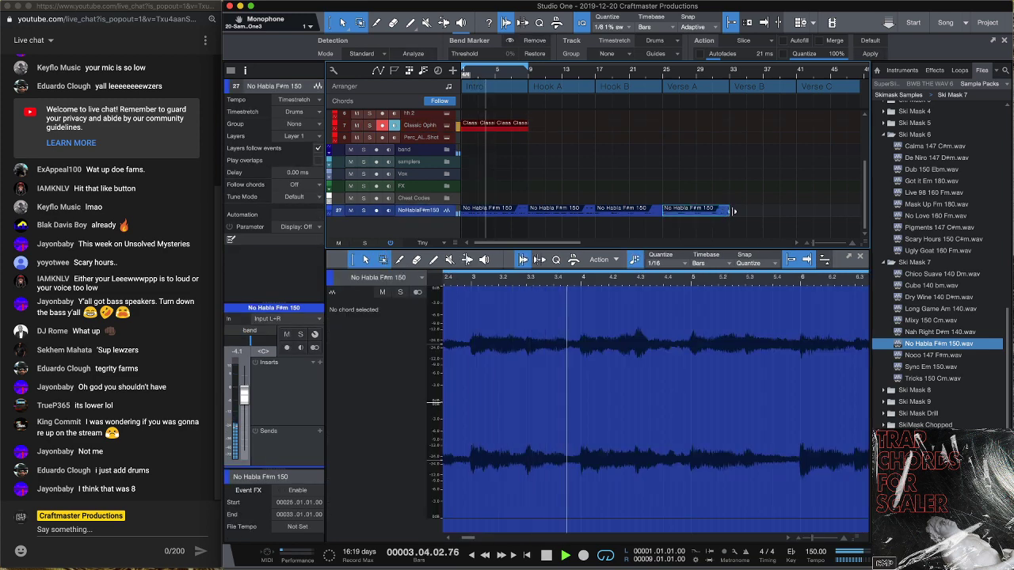
{"action": "left_click", "coordinate": [486, 211]}
{"action": "right_click", "coordinate": [485, 214]}
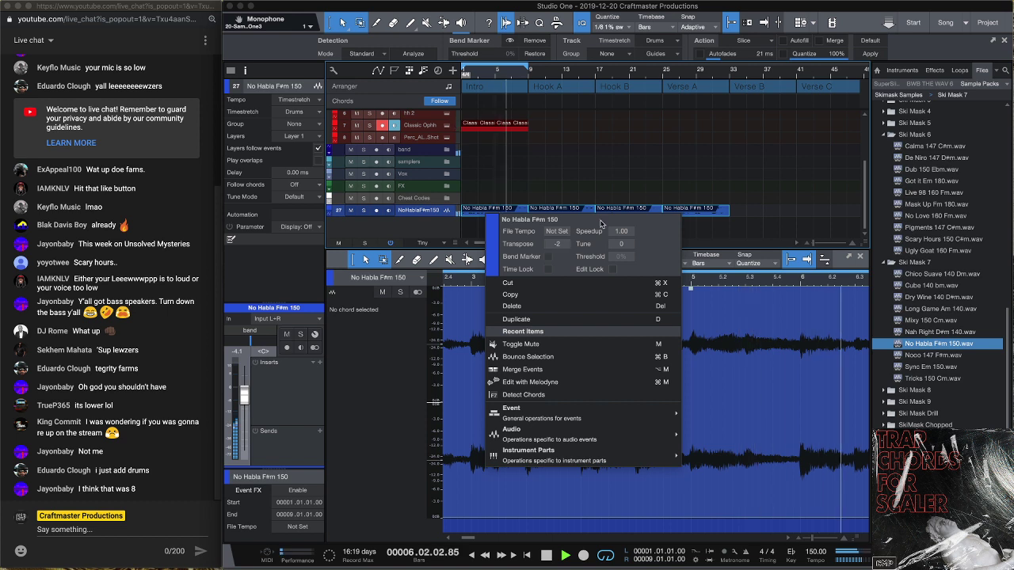
{"action": "left_click", "coordinate": [602, 186]}
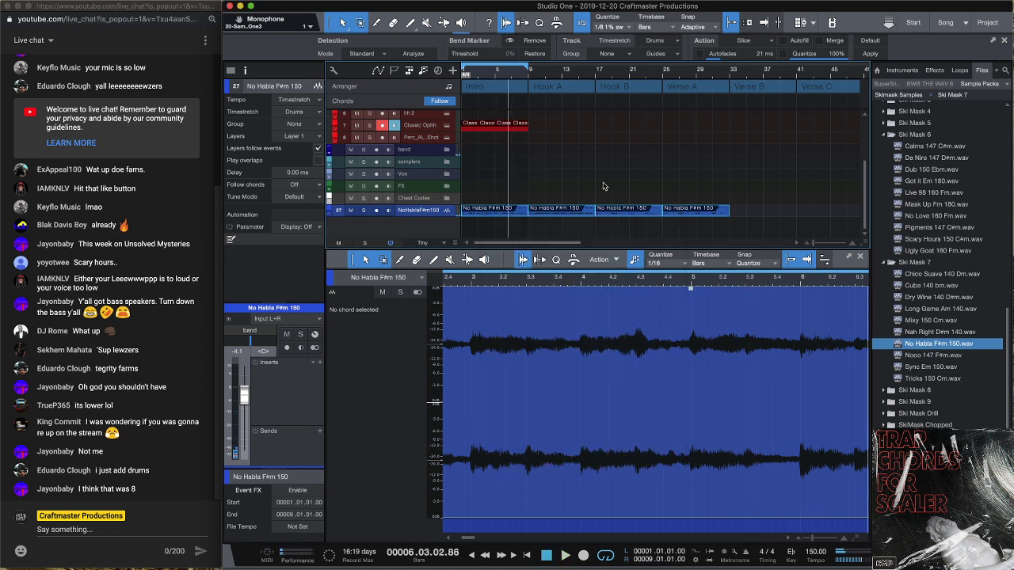
{"action": "key", "text": "space"}
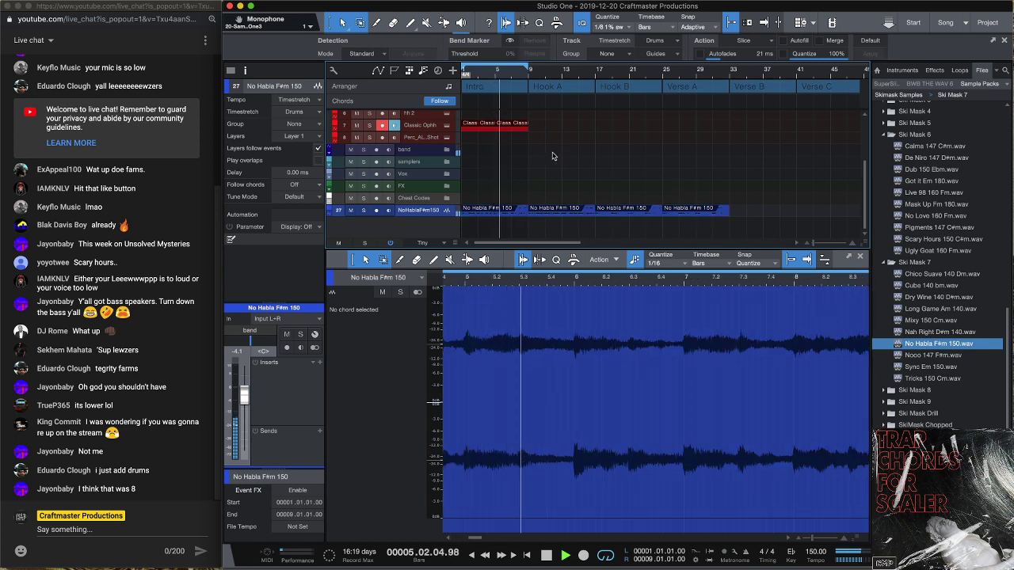
{"action": "key", "text": "space"}
Bounce the four No Habla F#m 150 events individually, and extract the first event's chords onto the chord track
{"action": "left_click", "coordinate": [518, 210]}
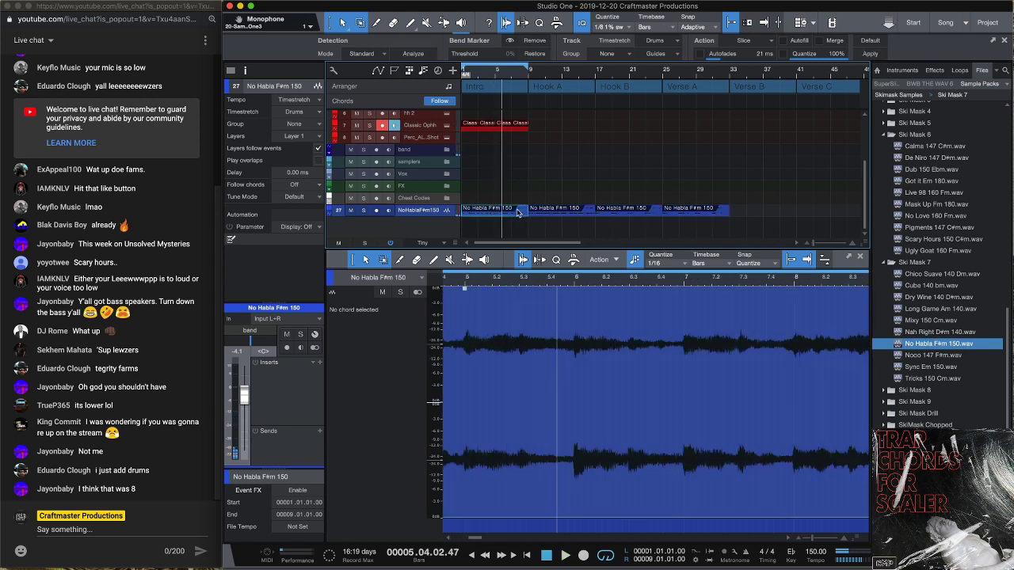
{"action": "left_click", "coordinate": [556, 212]}
{"action": "left_click", "coordinate": [624, 212]}
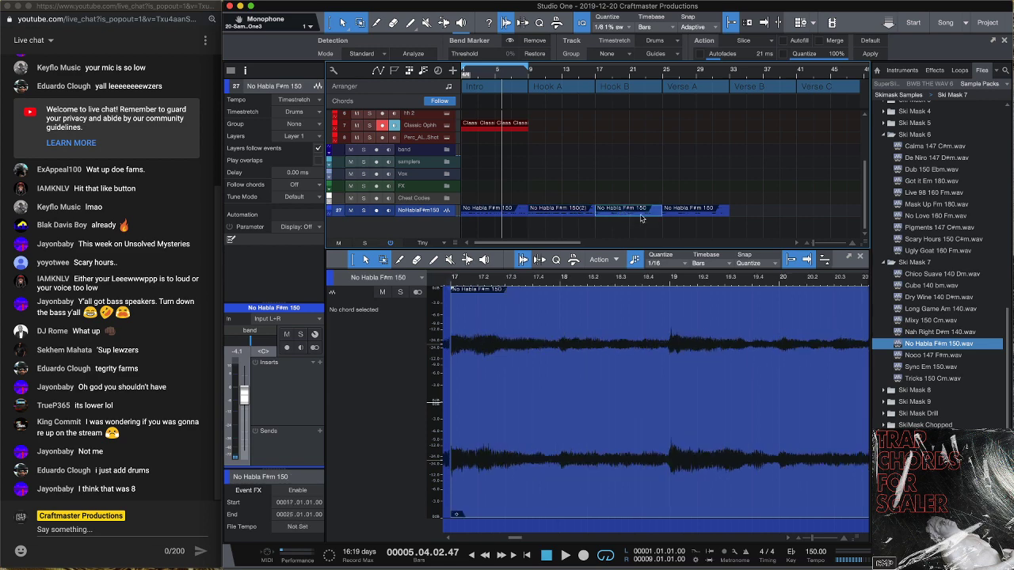
{"action": "left_click", "coordinate": [676, 212]}
{"action": "left_click_drag", "start_coordinate": [502, 209], "coordinate": [490, 101]}
{"action": "scroll", "coordinate": [499, 126], "scroll_direction": "up", "scroll_amount": 3}
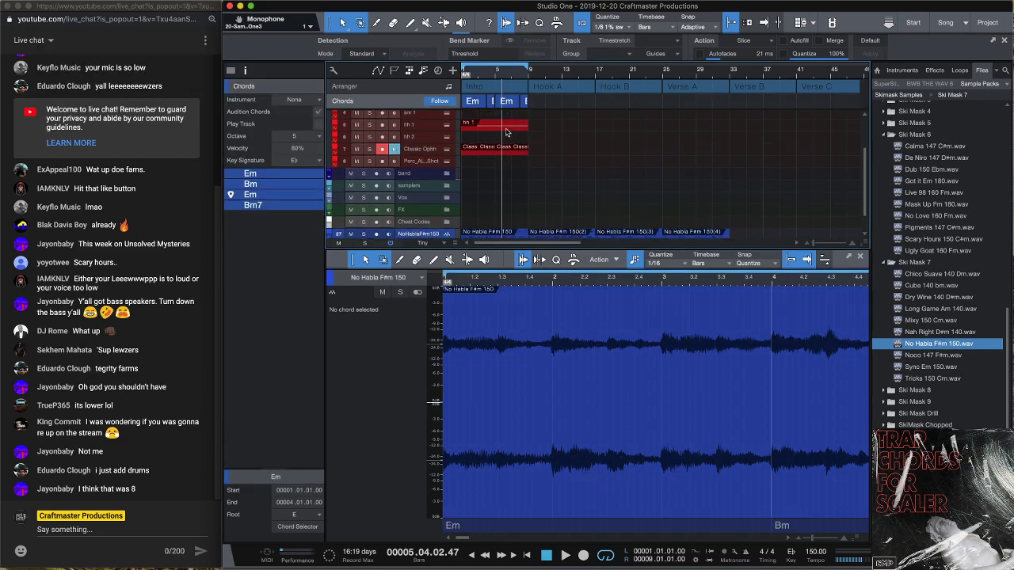
Copy the kik part from the kik track onto the 808 track across the Intro
{"action": "scroll", "coordinate": [511, 127], "scroll_direction": "up", "scroll_amount": 3}
{"action": "scroll", "coordinate": [516, 128], "scroll_direction": "up", "scroll_amount": 2}
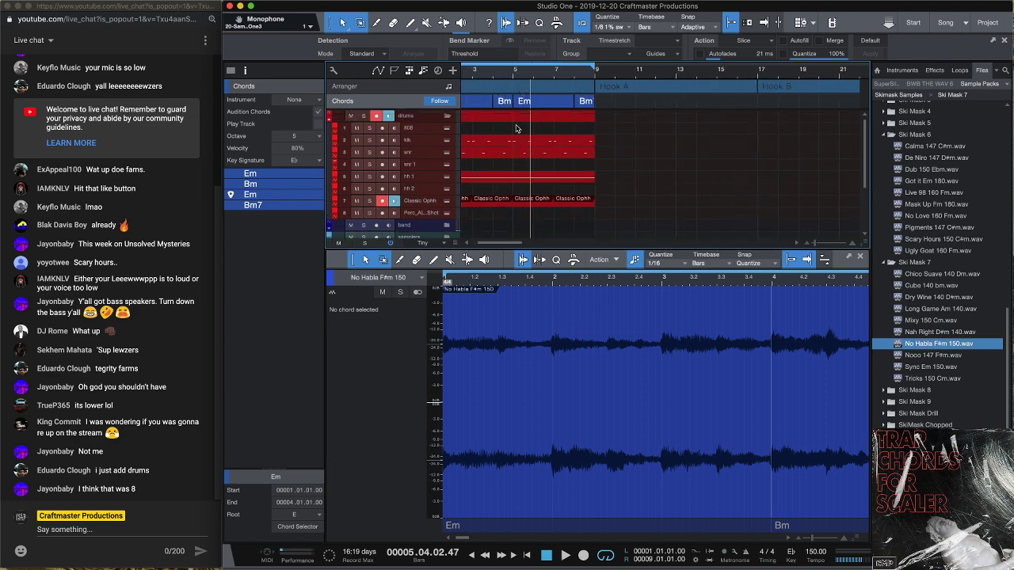
{"action": "scroll", "coordinate": [515, 128], "scroll_direction": "left", "scroll_amount": 2}
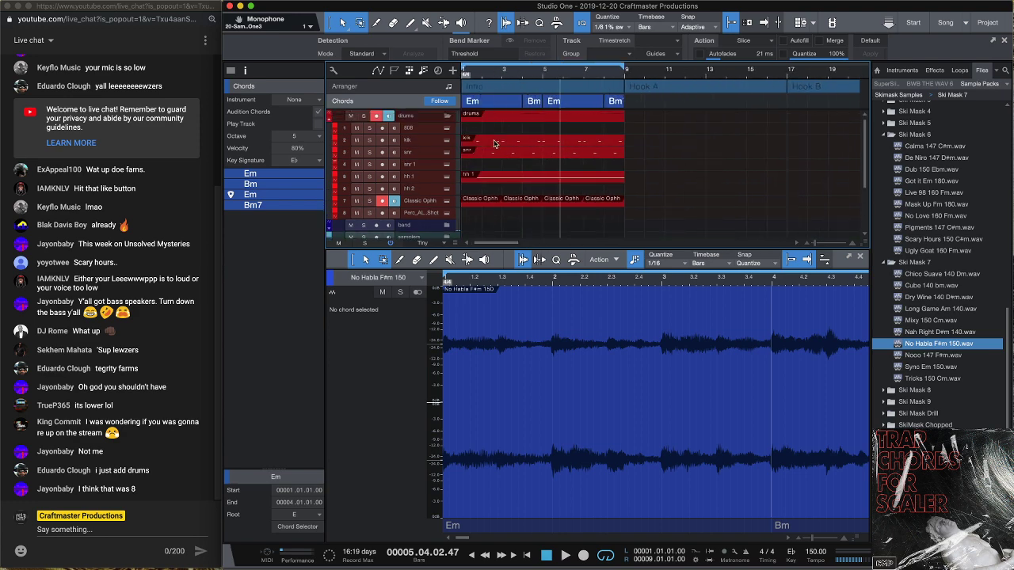
{"action": "left_click", "coordinate": [494, 144]}
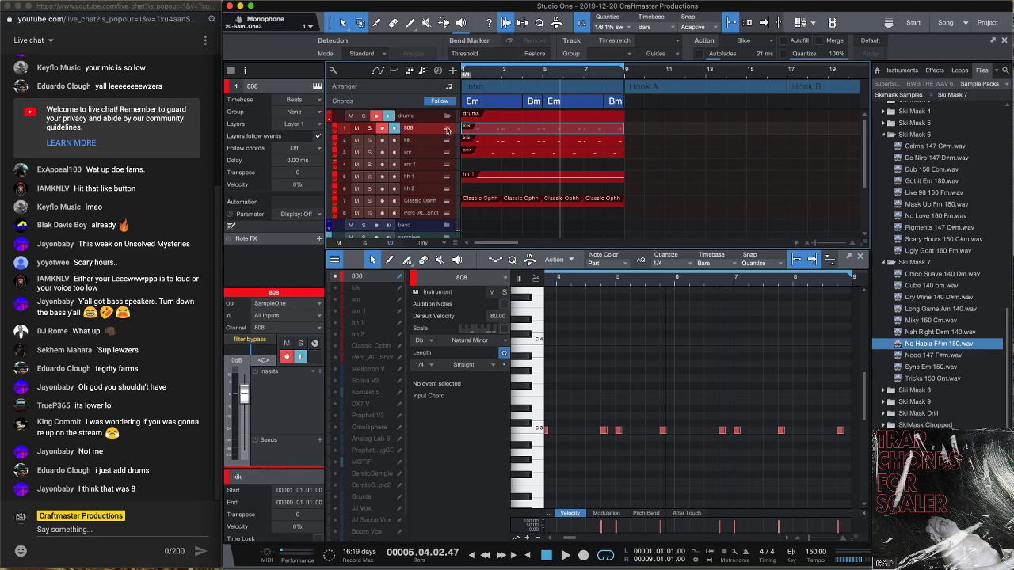
Switch the sample in the 808 track's SampleOne to 808_Jenga_One Shot_C
{"action": "left_click", "coordinate": [447, 128]}
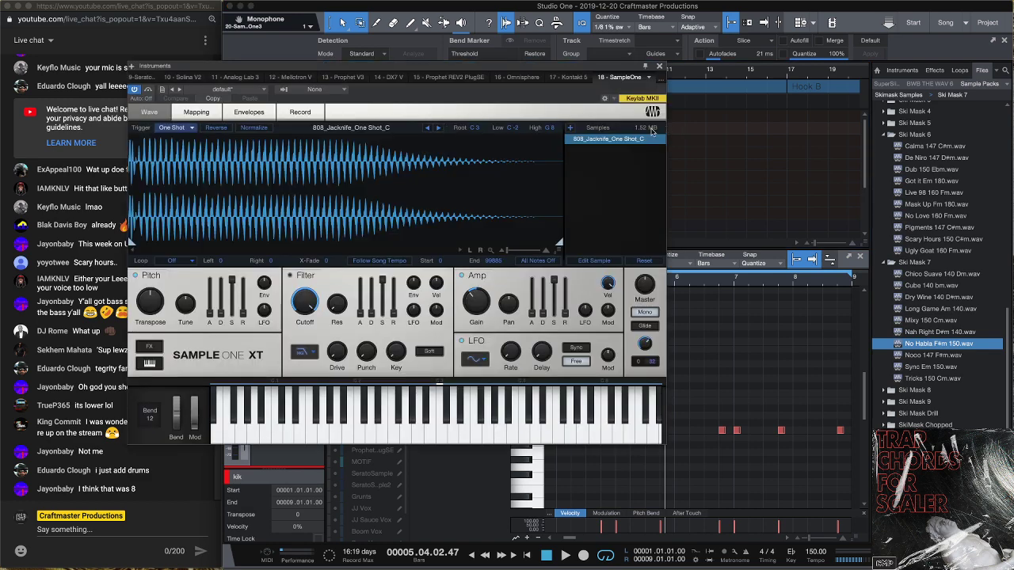
{"action": "left_click", "coordinate": [436, 128]}
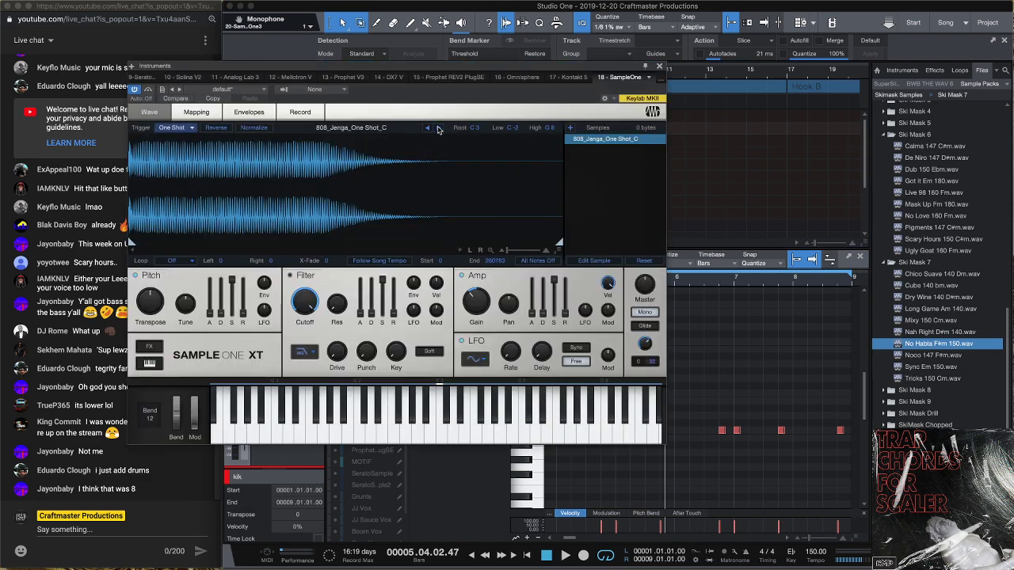
{"action": "left_click", "coordinate": [439, 128]}
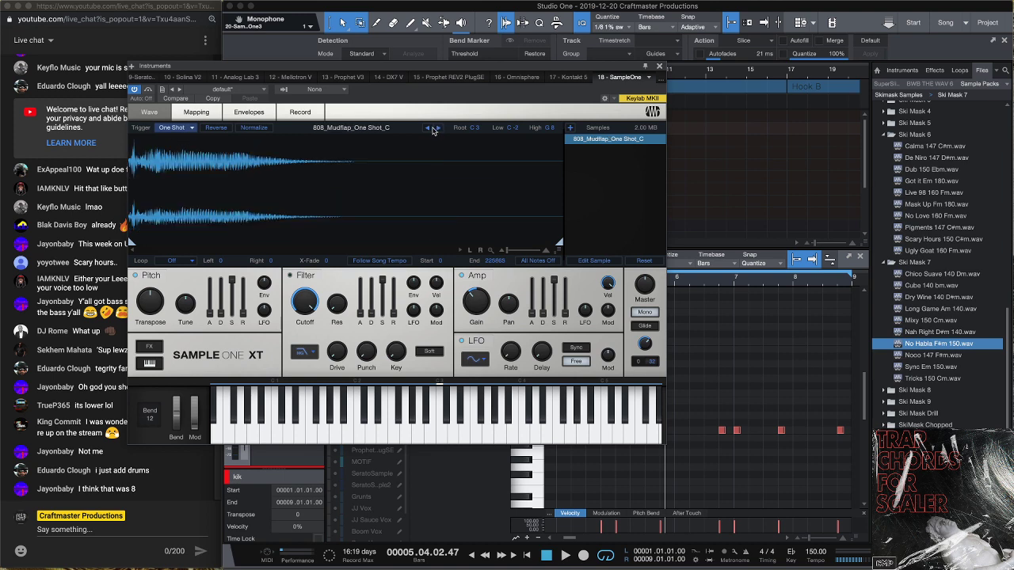
{"action": "left_click", "coordinate": [427, 127]}
{"action": "left_click", "coordinate": [658, 67]}
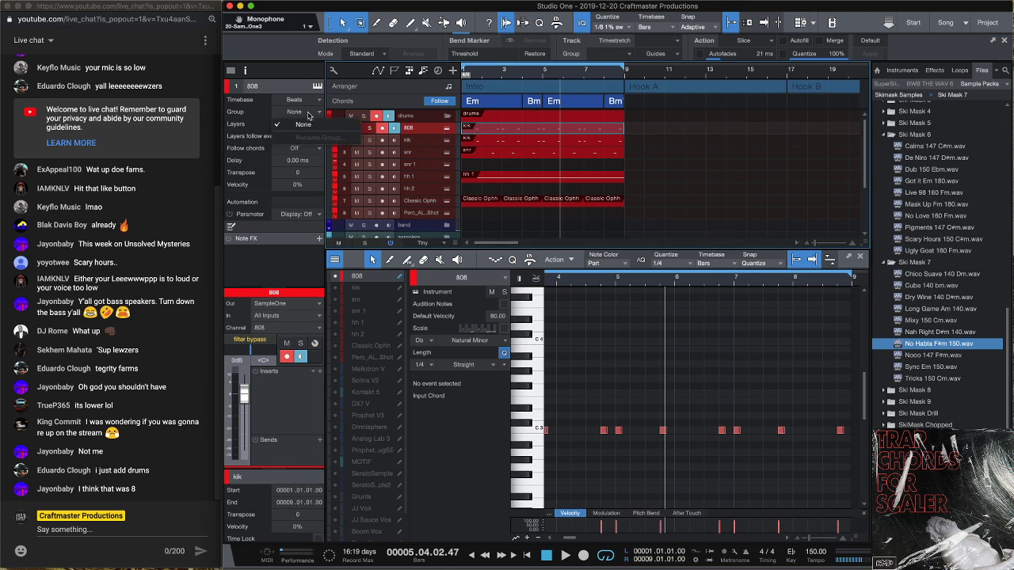
Set the 808 track to follow chords in Bass mode and audition the result
{"action": "left_click", "coordinate": [309, 151]}
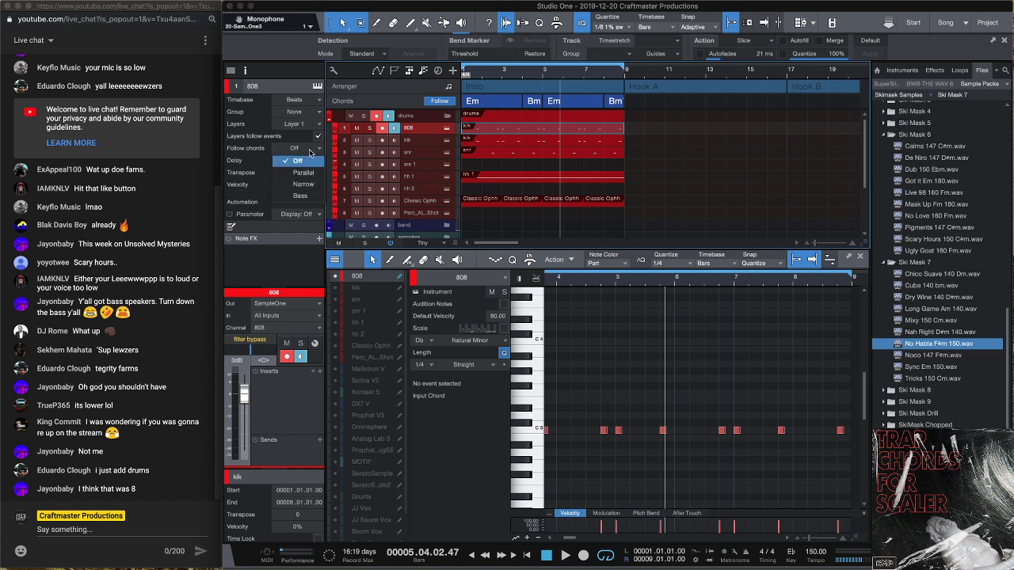
{"action": "left_click", "coordinate": [305, 195]}
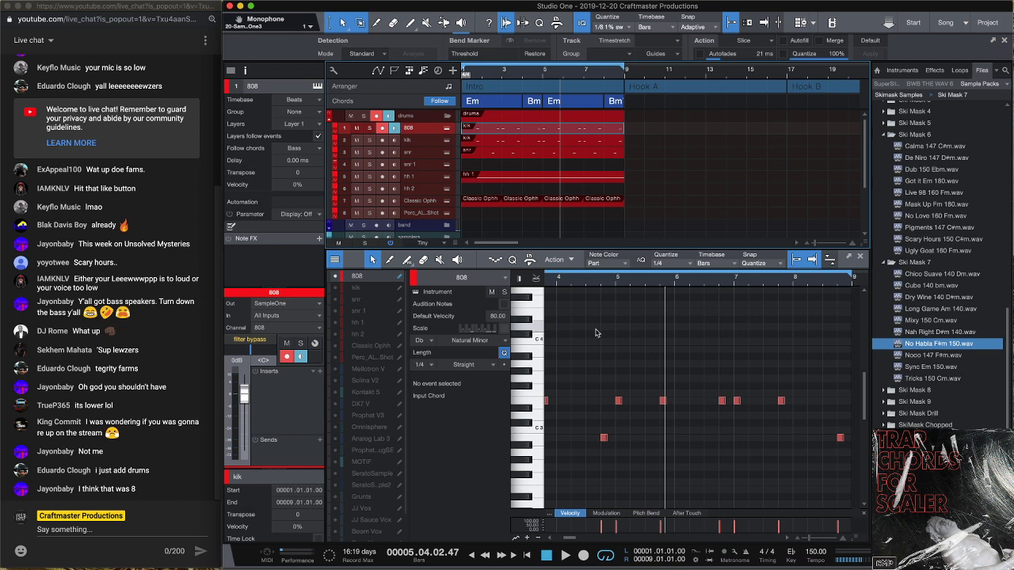
{"action": "key", "text": "space"}
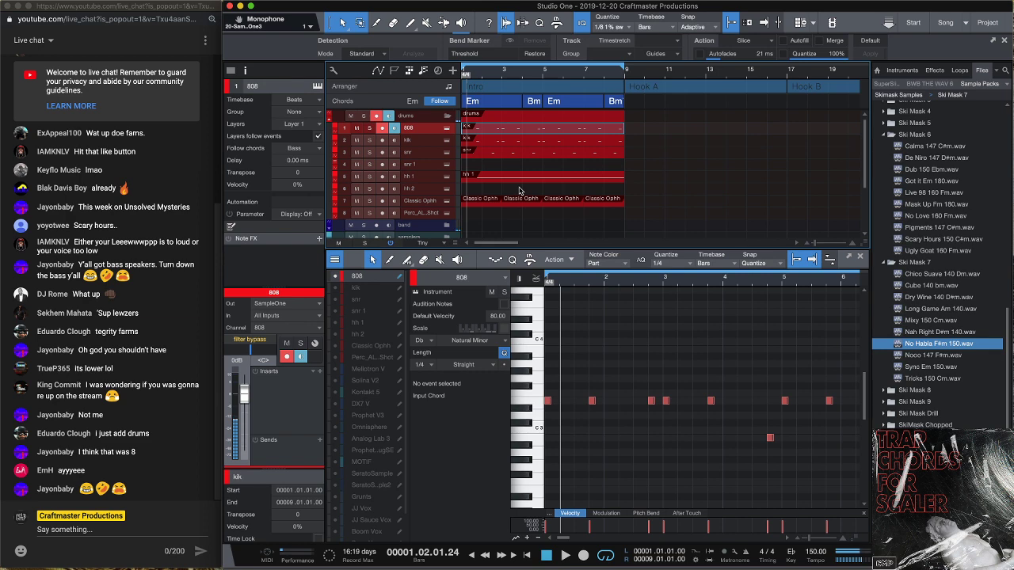
Load the No Games preset from the 808s folder into the 808 track's SampleOne and audition it with the beat
{"action": "left_click", "coordinate": [447, 128]}
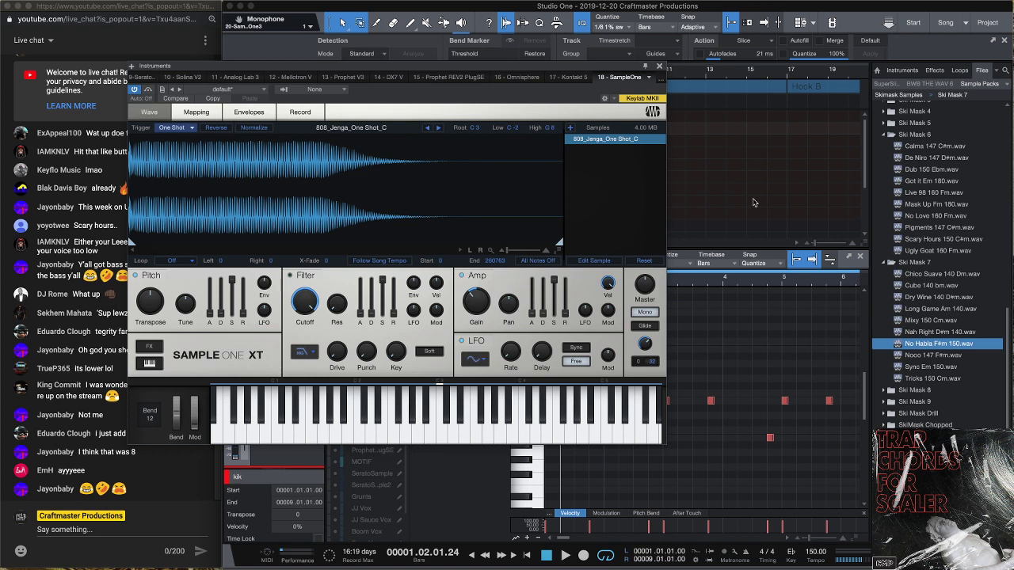
{"action": "left_click", "coordinate": [261, 89]}
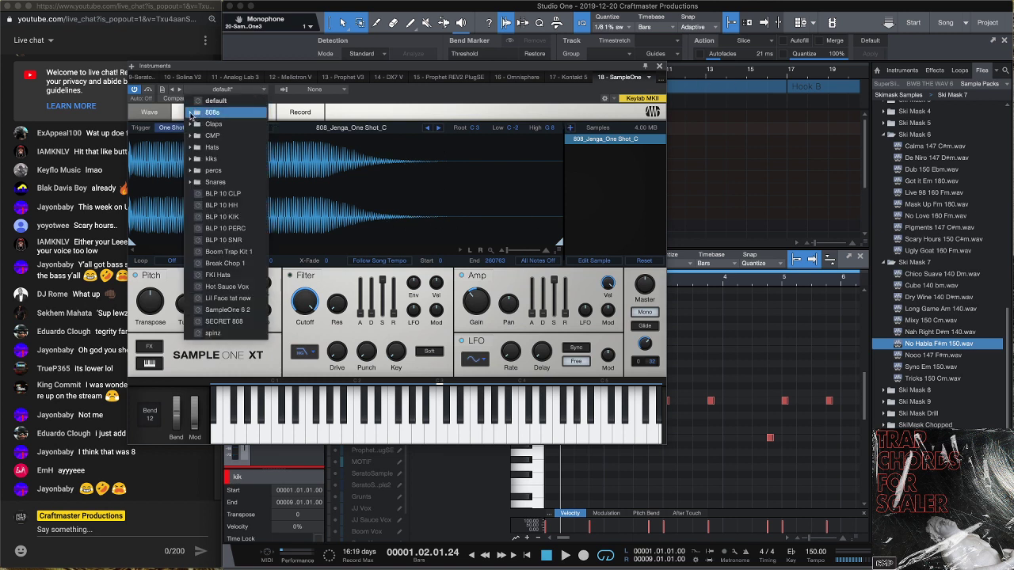
{"action": "left_click", "coordinate": [190, 113]}
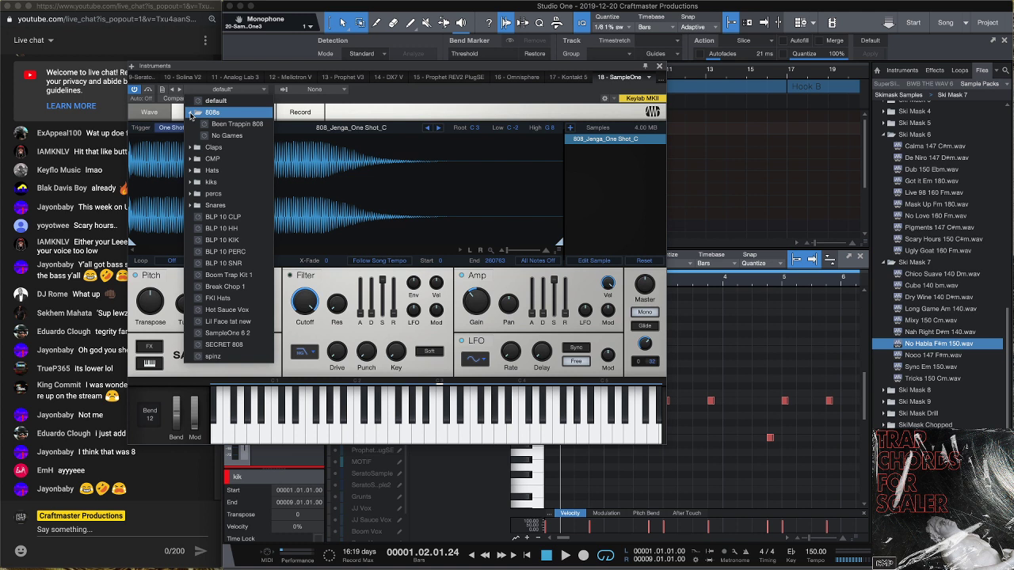
{"action": "left_click", "coordinate": [226, 135]}
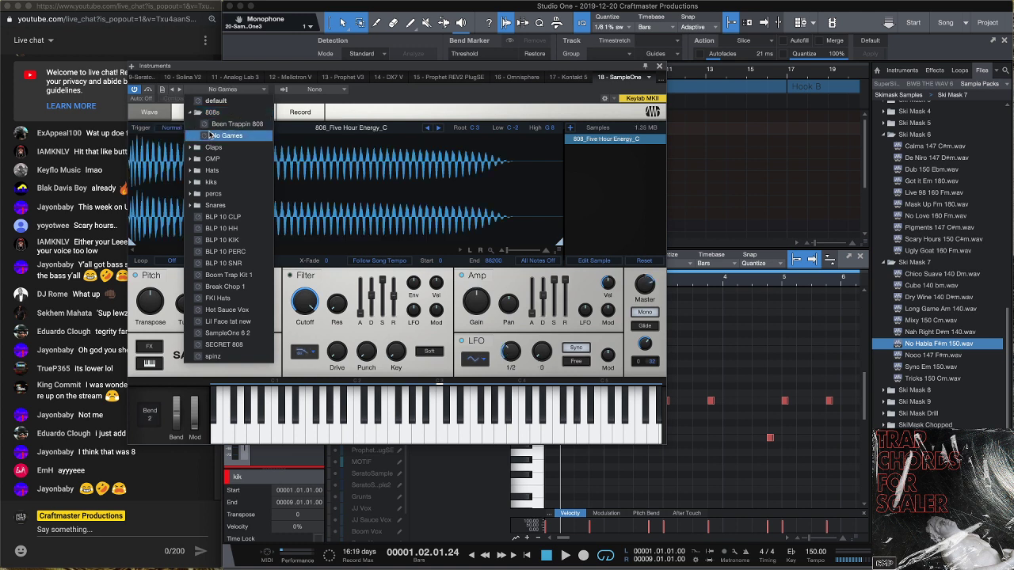
{"action": "left_click", "coordinate": [378, 191]}
{"action": "key", "text": "space"}
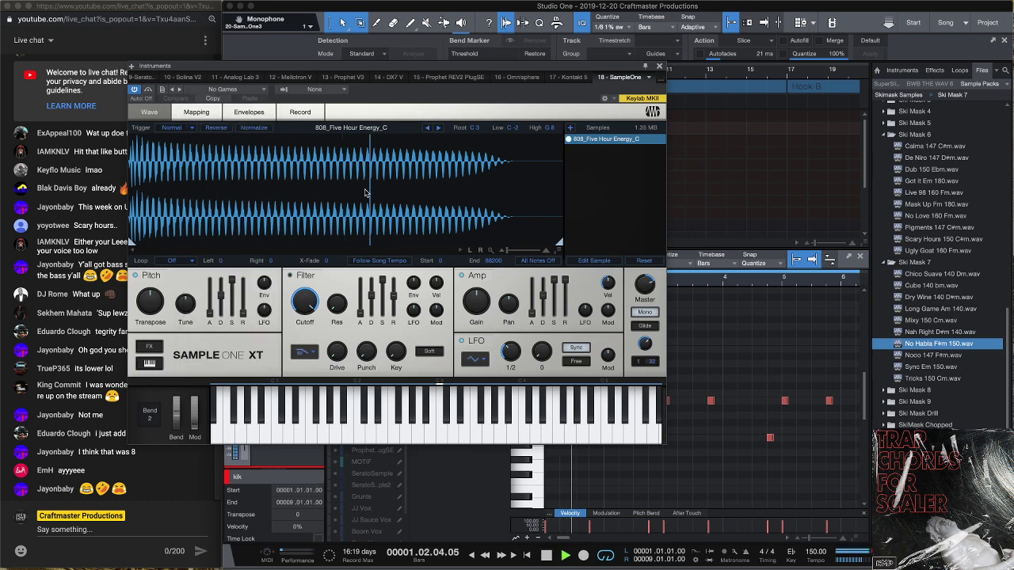
{"action": "left_click_drag", "start_coordinate": [329, 67], "coordinate": [493, 57]}
{"action": "key", "text": "space"}
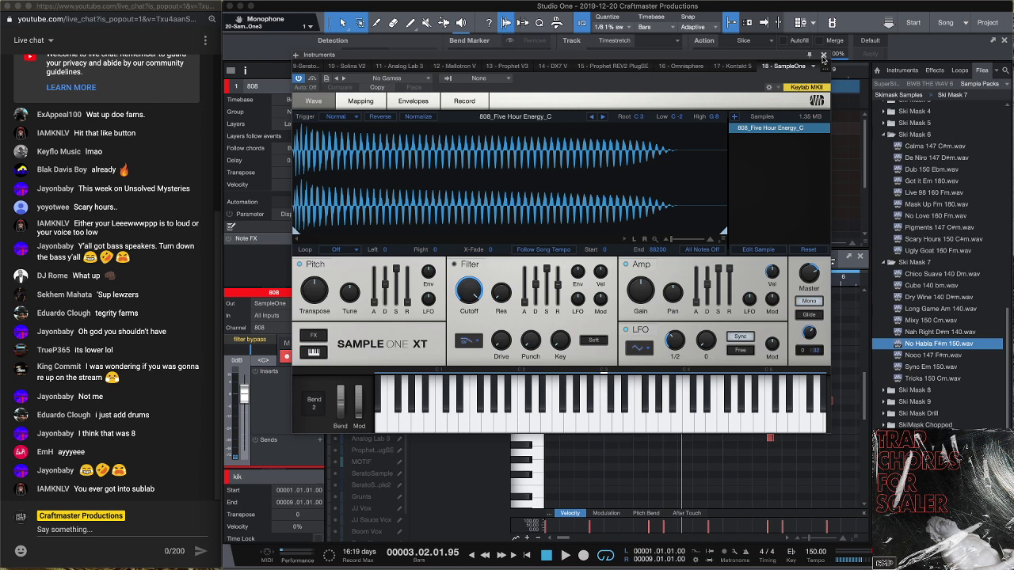
Collapse the Ski Mask 6 folder and switch the file browser to the Drums location
{"action": "left_click_drag", "start_coordinate": [784, 57], "coordinate": [745, 61]}
{"action": "scroll", "coordinate": [886, 178], "scroll_direction": "up", "scroll_amount": 3}
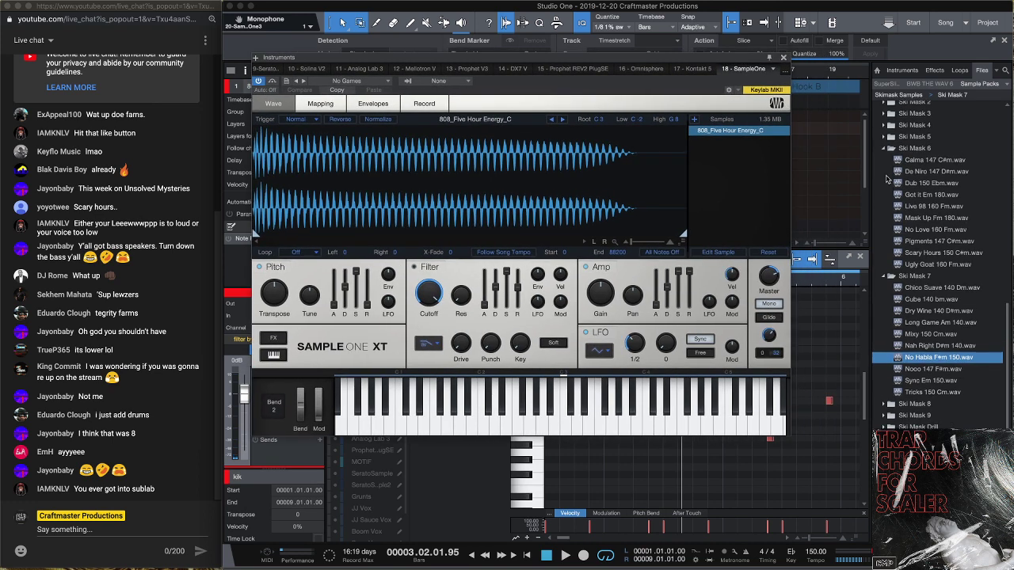
{"action": "scroll", "coordinate": [886, 178], "scroll_direction": "down", "scroll_amount": 1}
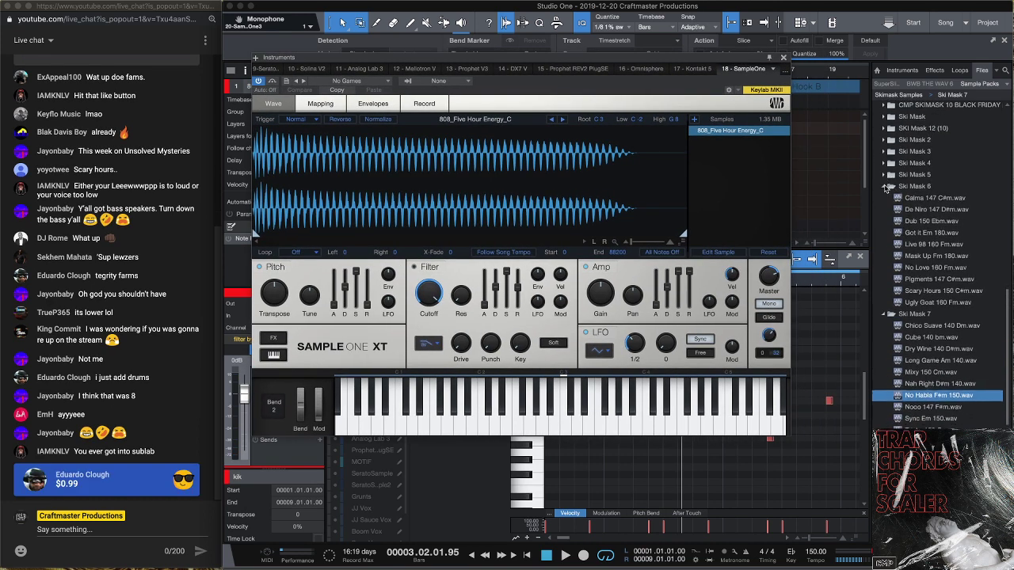
{"action": "left_click", "coordinate": [885, 187]}
{"action": "scroll", "coordinate": [897, 190], "scroll_direction": "down", "scroll_amount": 1}
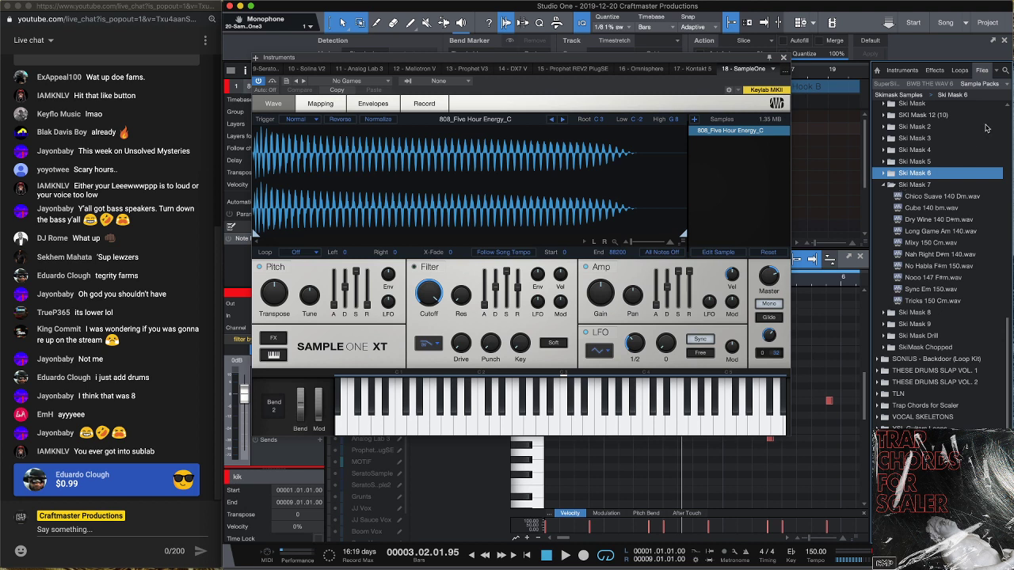
{"action": "left_click", "coordinate": [1008, 85]}
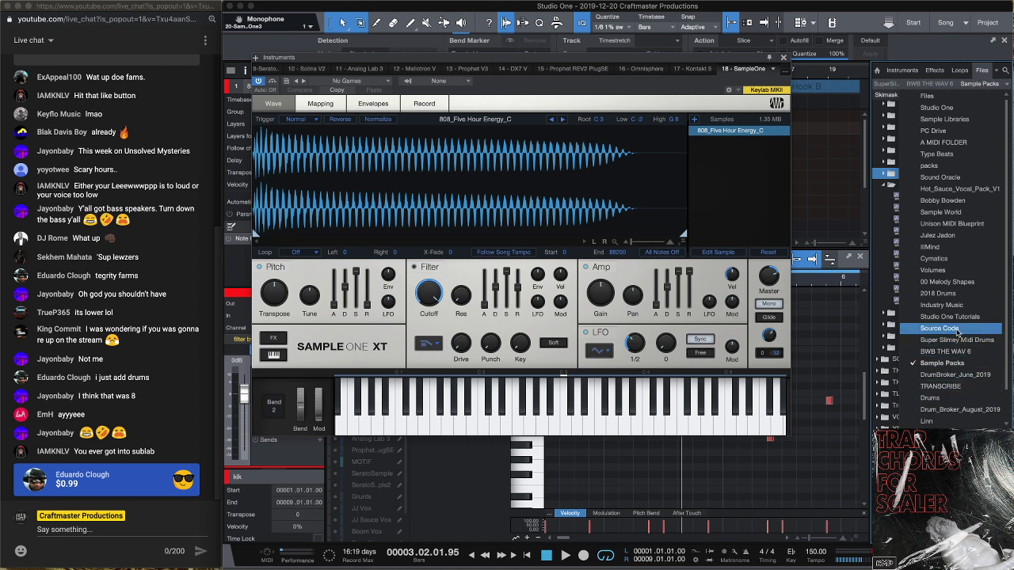
{"action": "scroll", "coordinate": [957, 310], "scroll_direction": "down", "scroll_amount": 1}
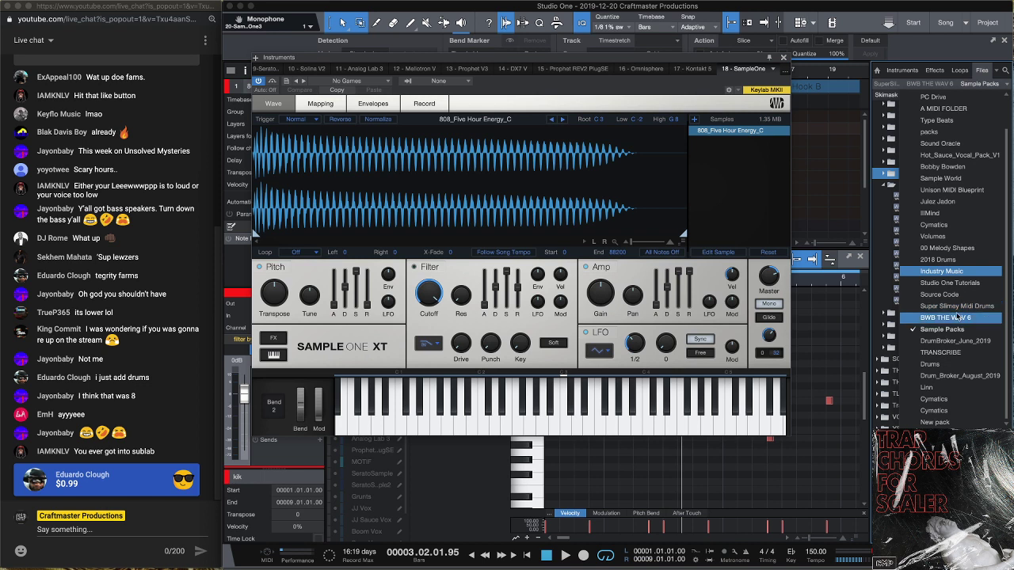
{"action": "scroll", "coordinate": [957, 316], "scroll_direction": "up", "scroll_amount": 1}
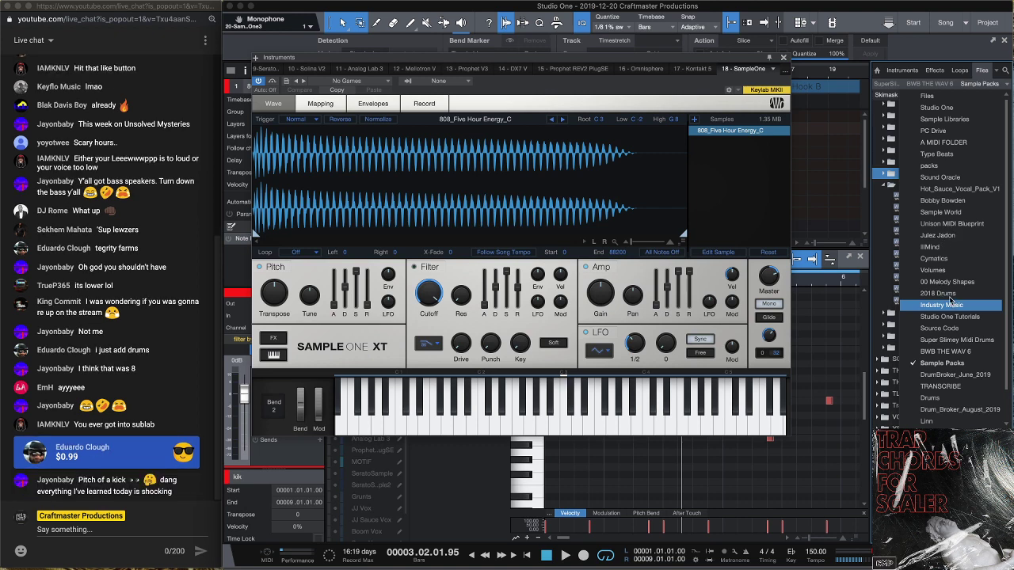
{"action": "left_click", "coordinate": [934, 398]}
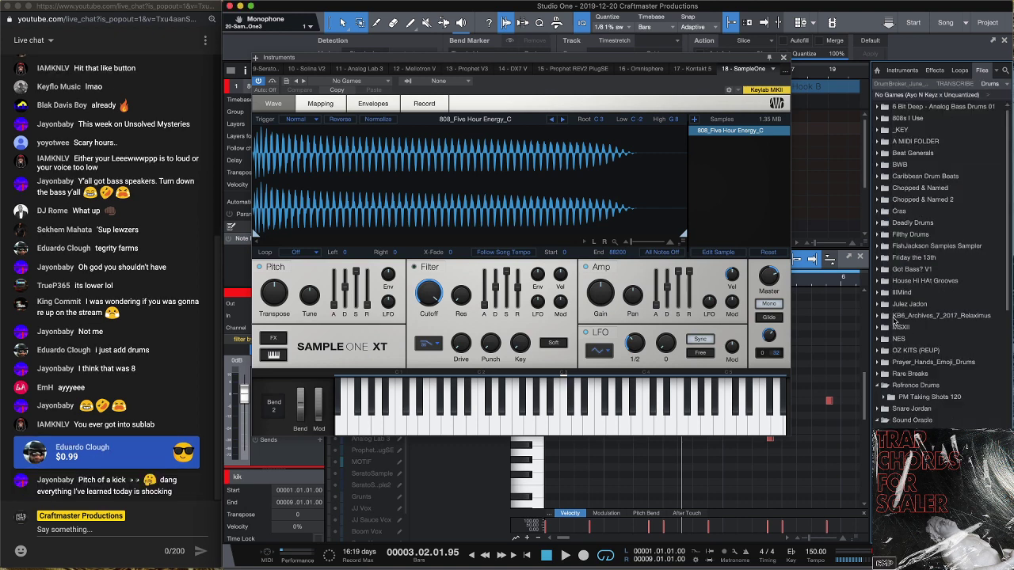
Load the 808 one-shots folder from Sound Oracle's The 808 Formula 2 kit into the 808 track's SampleOne
{"action": "scroll", "coordinate": [892, 352], "scroll_direction": "down", "scroll_amount": 2}
{"action": "left_click", "coordinate": [891, 354]}
{"action": "scroll", "coordinate": [891, 371], "scroll_direction": "down", "scroll_amount": 2}
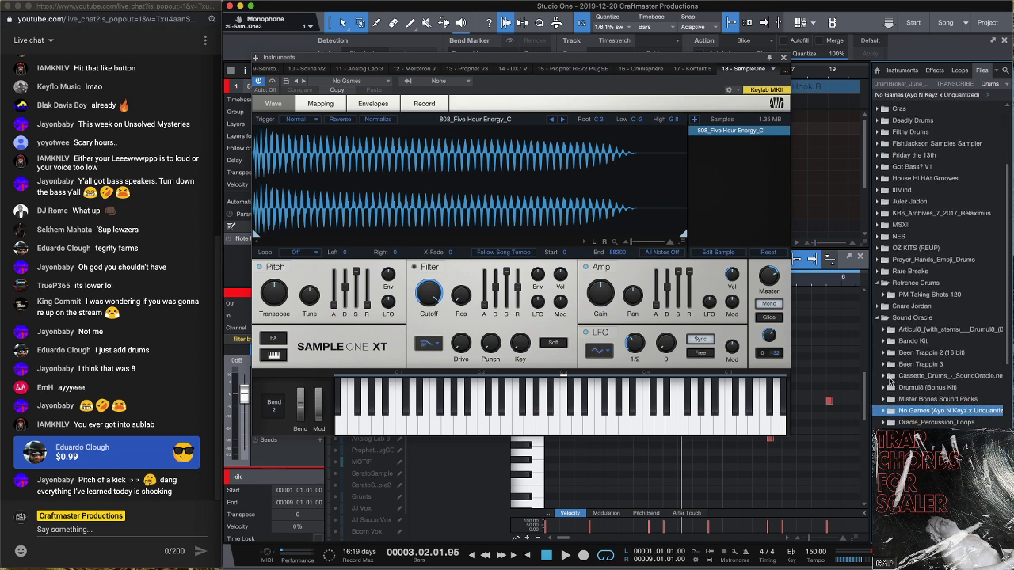
{"action": "scroll", "coordinate": [893, 361], "scroll_direction": "down", "scroll_amount": 1}
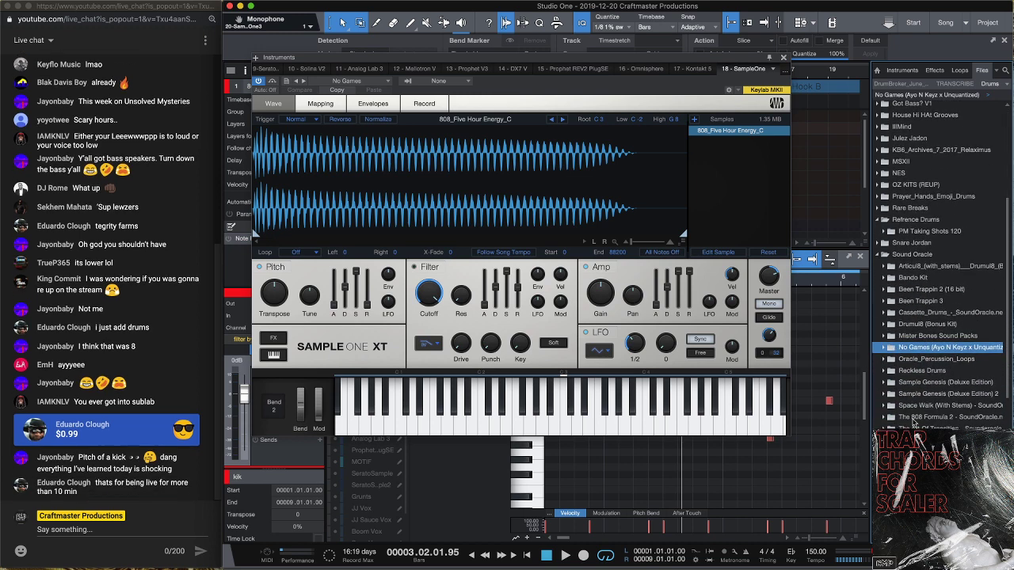
{"action": "left_click", "coordinate": [886, 417]}
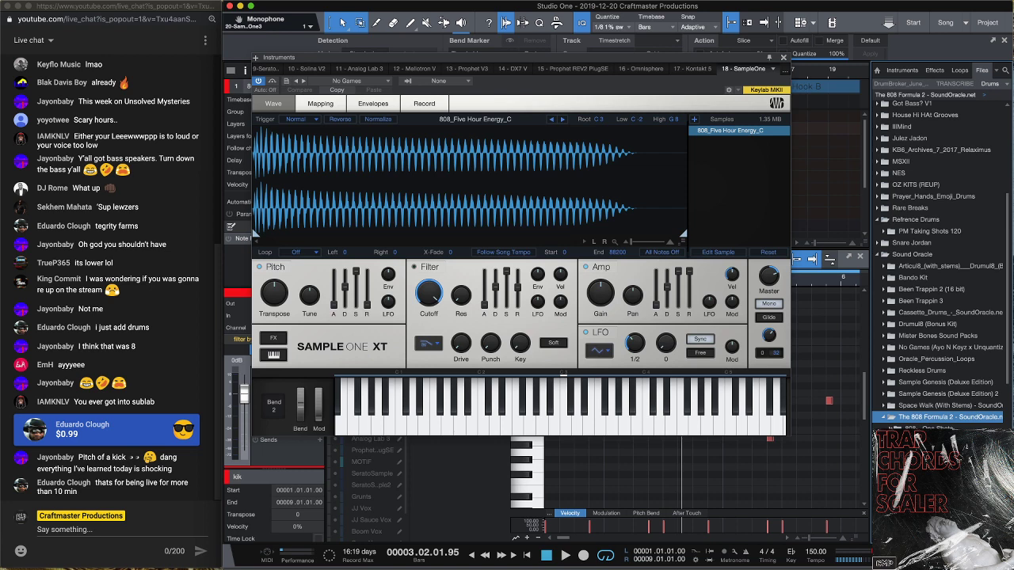
{"action": "left_click", "coordinate": [919, 428]}
{"action": "left_click_drag", "start_coordinate": [918, 427], "coordinate": [525, 199]}
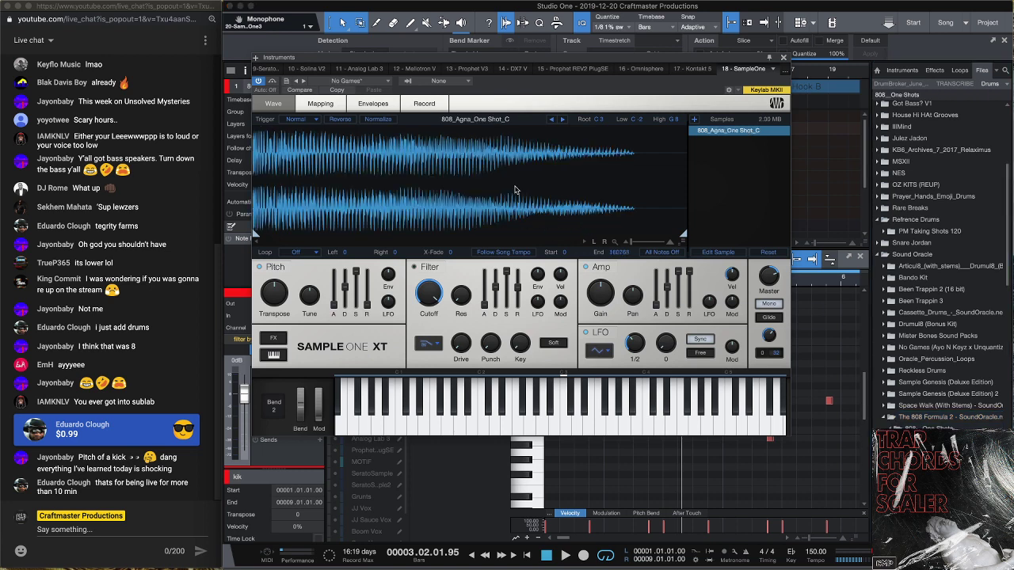
Store the SampleOne settings as a preset named 808 Formula 2 in the 808s subfolder
{"action": "left_click", "coordinate": [286, 81]}
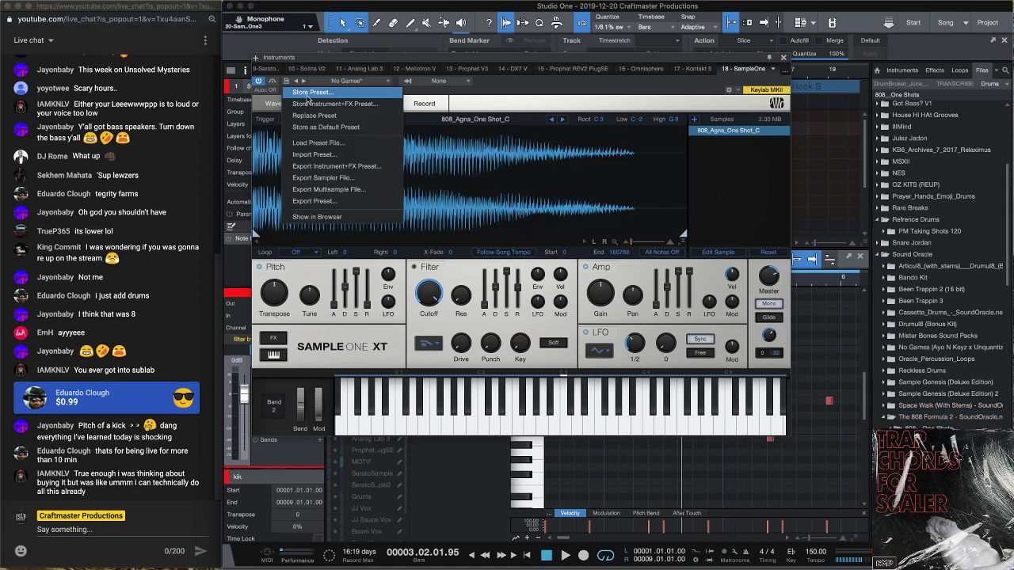
{"action": "left_click", "coordinate": [314, 96]}
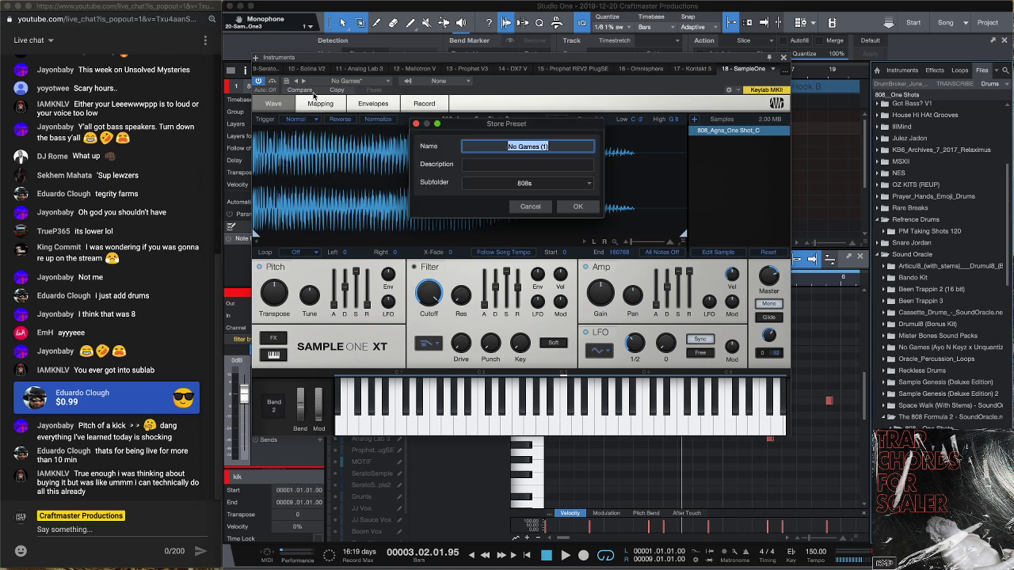
{"action": "key", "text": "BackSpace"}
{"action": "type", "text": "808 Formula 2"}
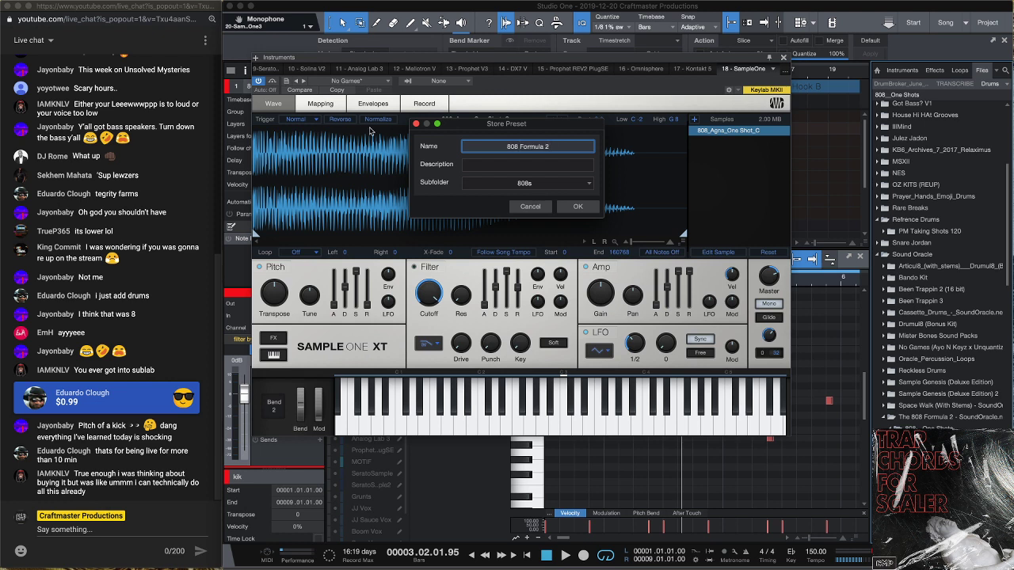
{"action": "left_click", "coordinate": [585, 208]}
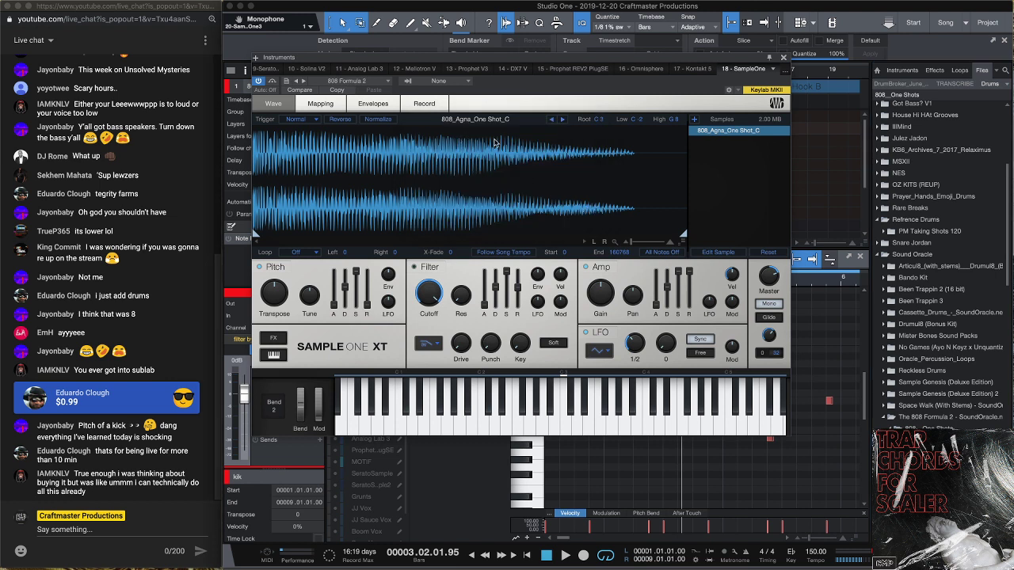
Play the beat from the start, lower the 808's SampleOne amp gain to -16.2 dB, and close the instrument
{"action": "key", "text": "Home"}
{"action": "key", "text": "space"}
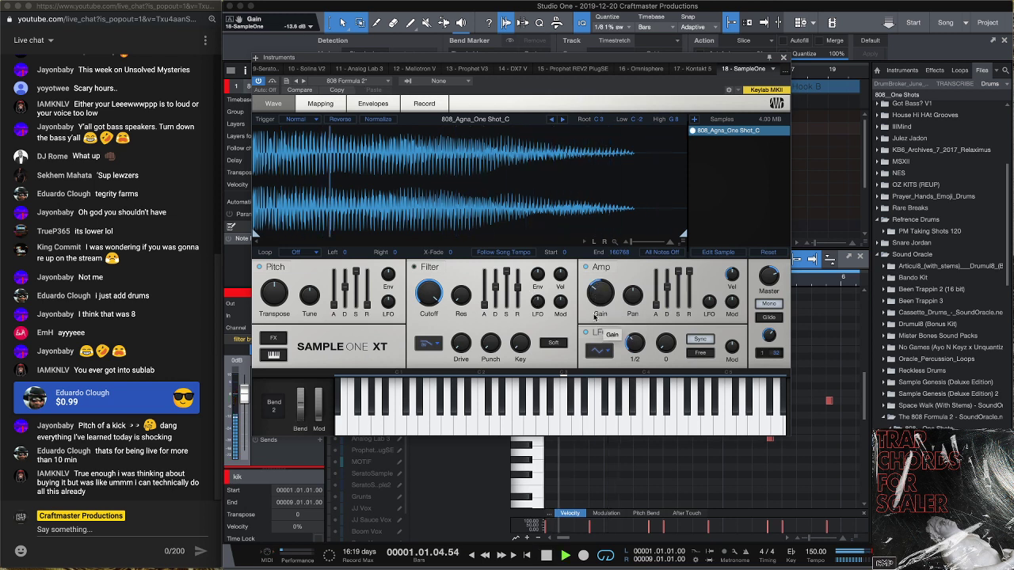
{"action": "mouse_move", "coordinate": [594, 315]}
{"action": "left_mouse_down"}
{"action": "mouse_move", "coordinate": [596, 301]}
{"action": "mouse_move", "coordinate": [595, 313]}
{"action": "left_mouse_up"}
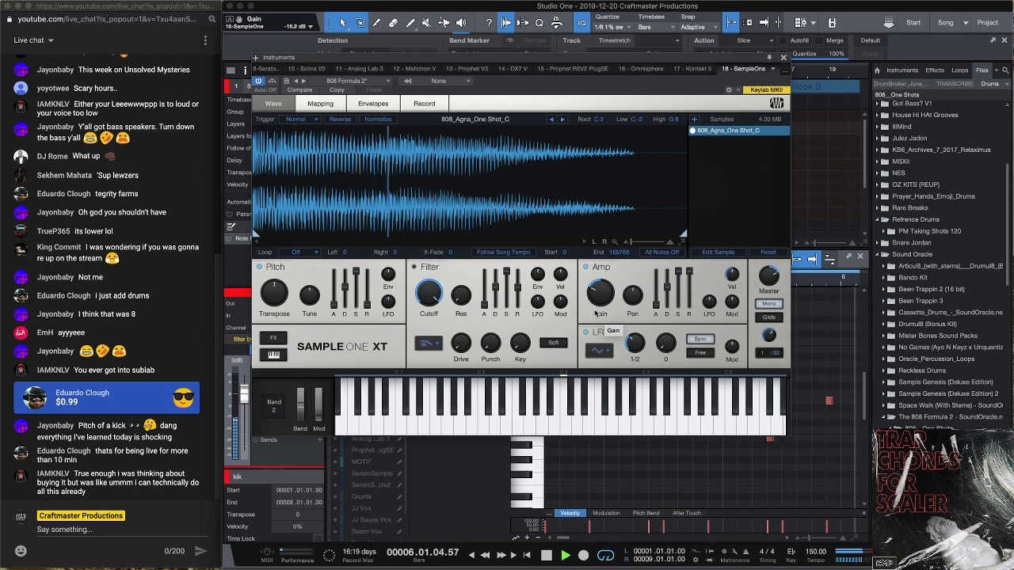
{"action": "key", "text": "space"}
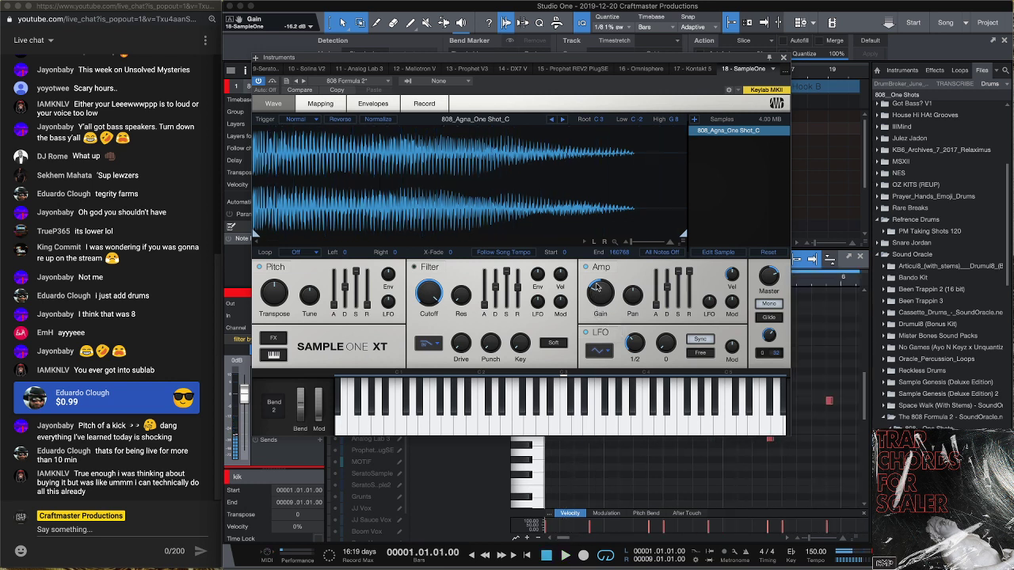
{"action": "left_click", "coordinate": [783, 58]}
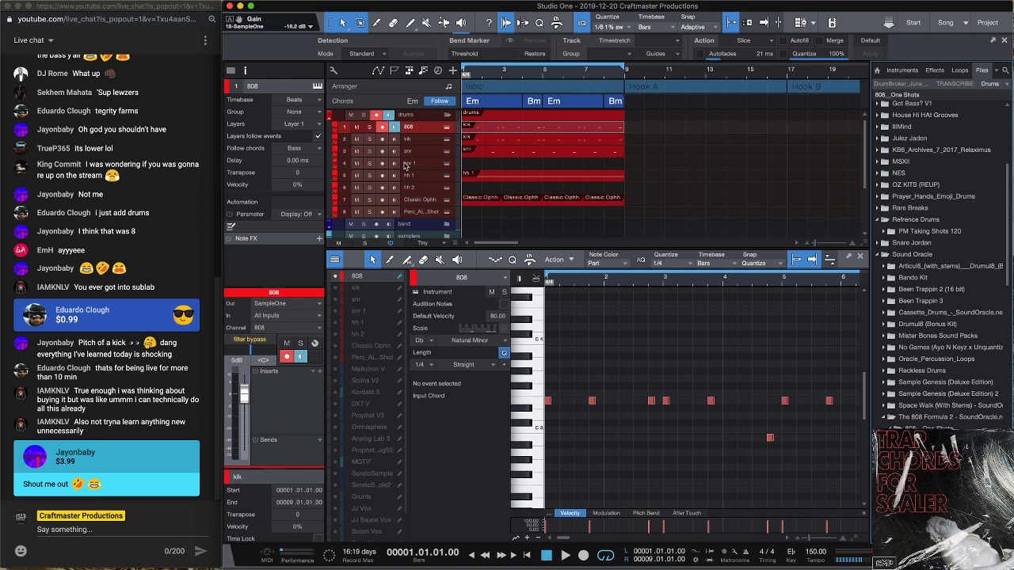
Switch to Google Chrome and, in the tab holding the order downloads, search the web for trap camp entertainment
{"action": "mouse_move", "coordinate": [262, 566]}
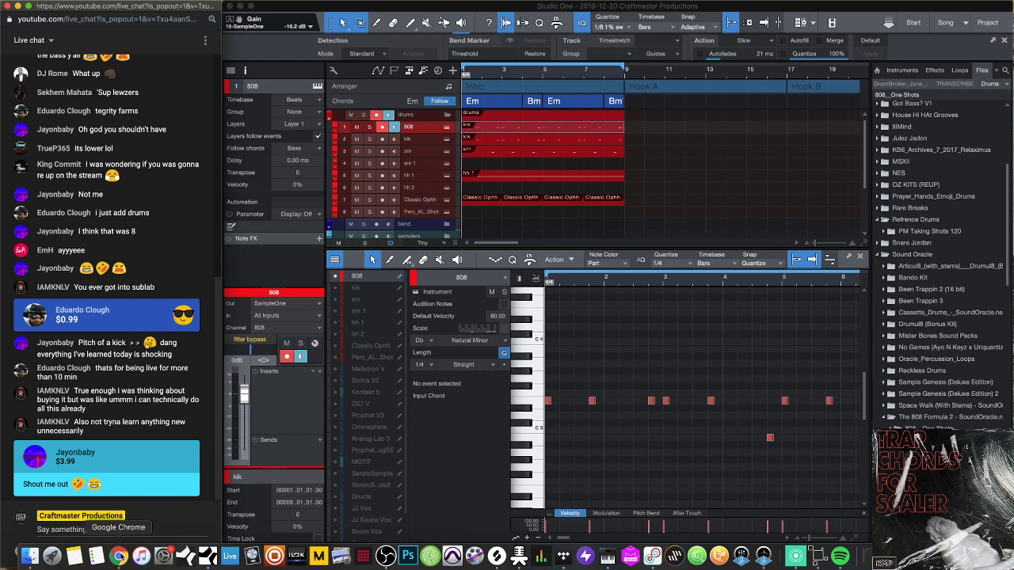
{"action": "left_click", "coordinate": [119, 557]}
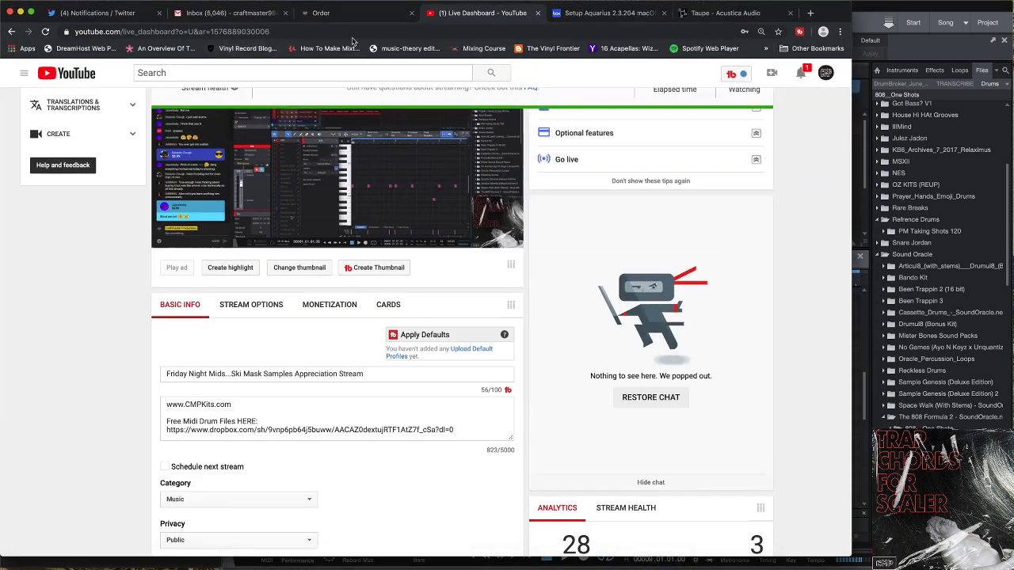
{"action": "left_click", "coordinate": [317, 33]}
{"action": "left_click", "coordinate": [321, 12]}
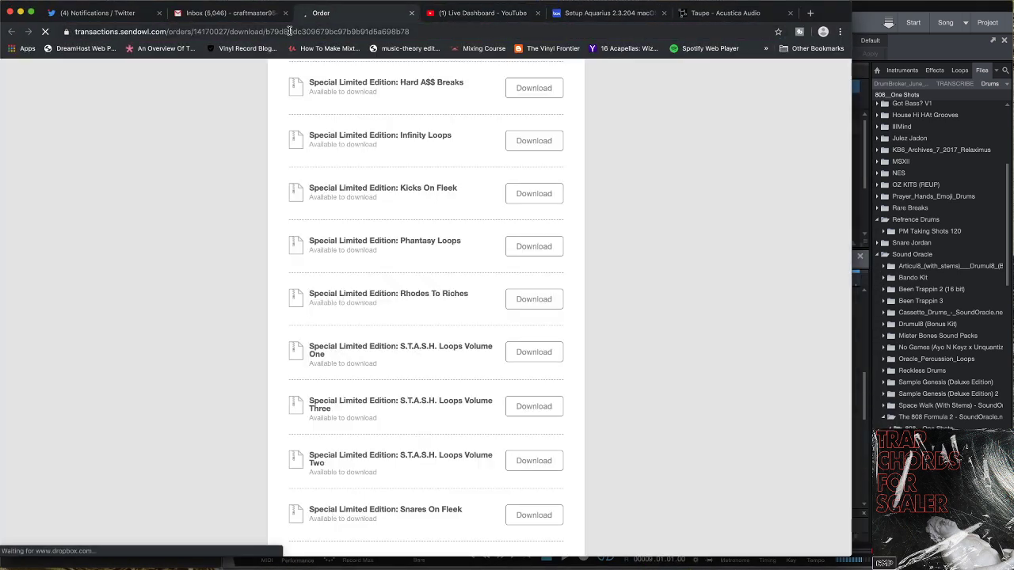
{"action": "left_click", "coordinate": [290, 31]}
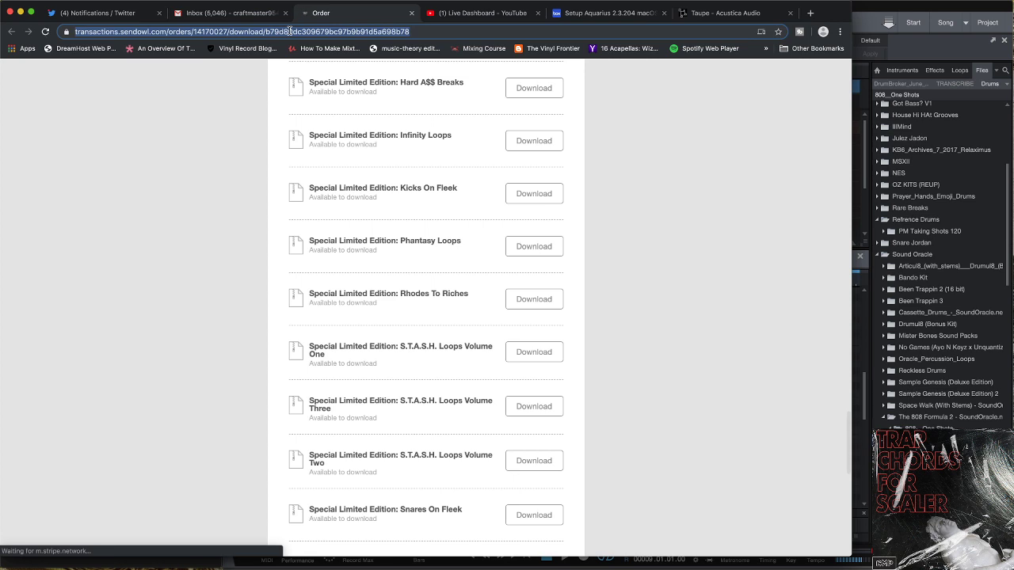
{"action": "type", "text": "tr"}
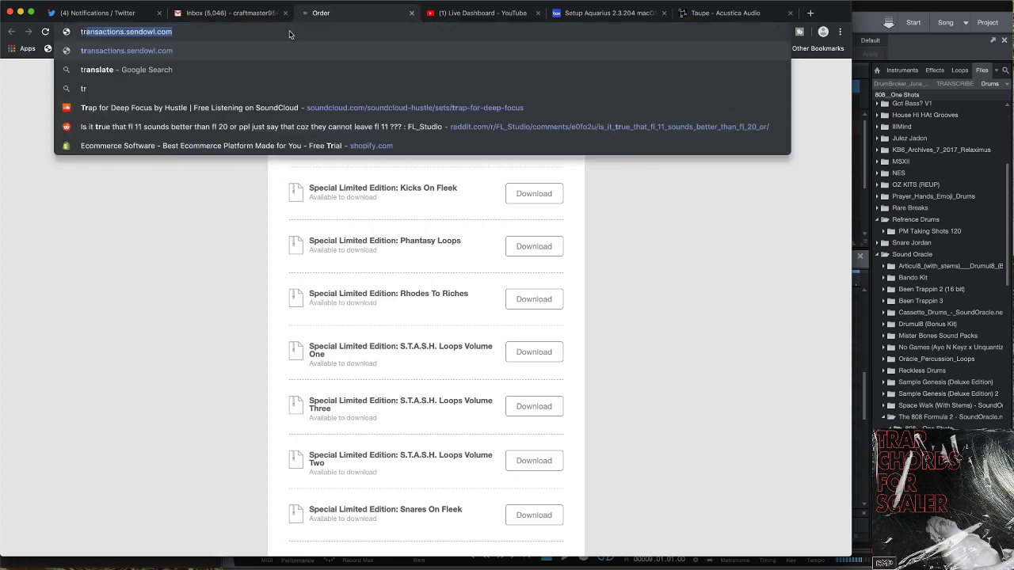
{"action": "key", "text": "BackSpace"}
{"action": "key", "text": "BackSpace"}
{"action": "key", "text": "BackSpace"}
{"action": "type", "text": "t"}
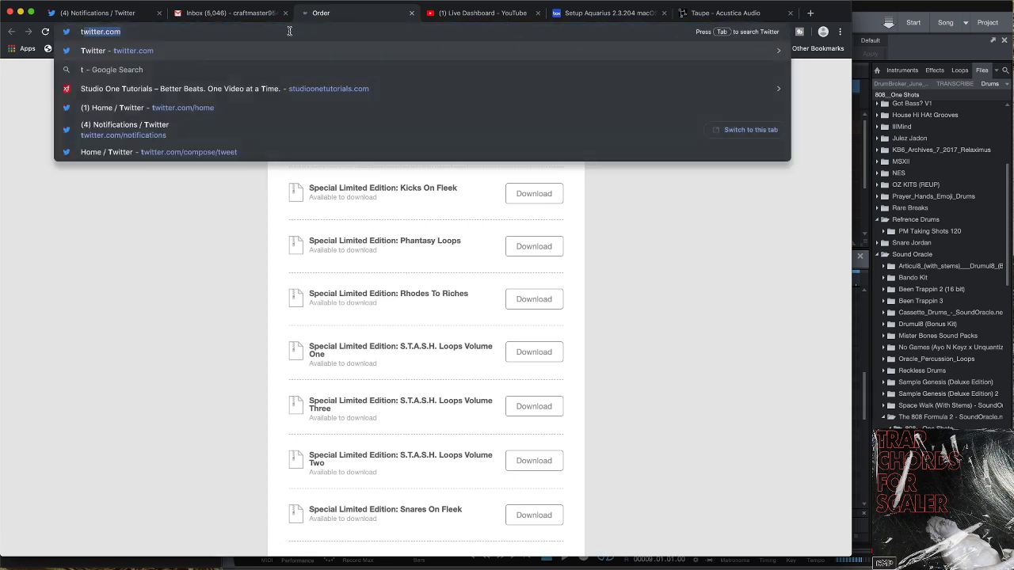
{"action": "type", "text": "rap ca"}
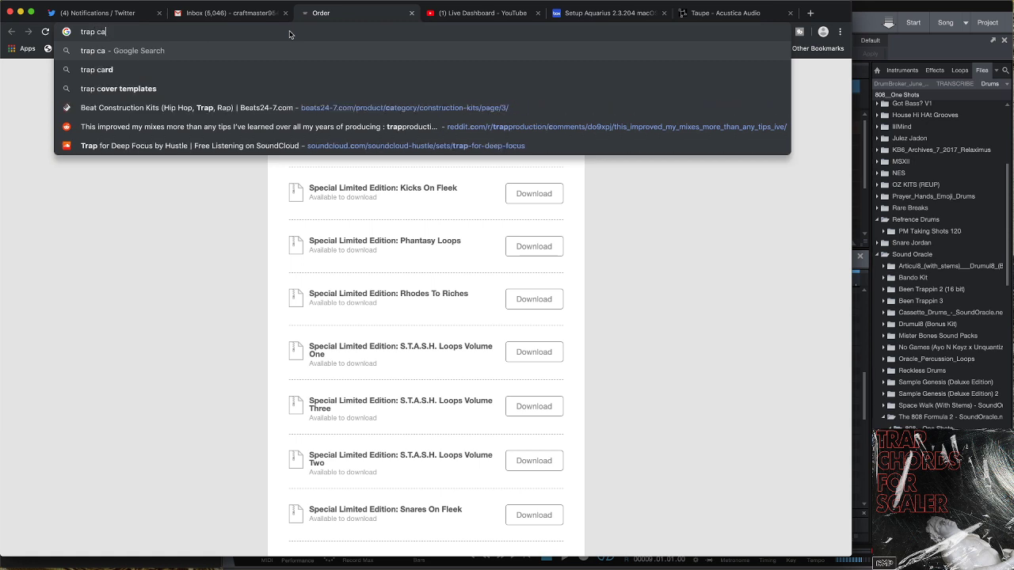
{"action": "type", "text": "mp ent"}
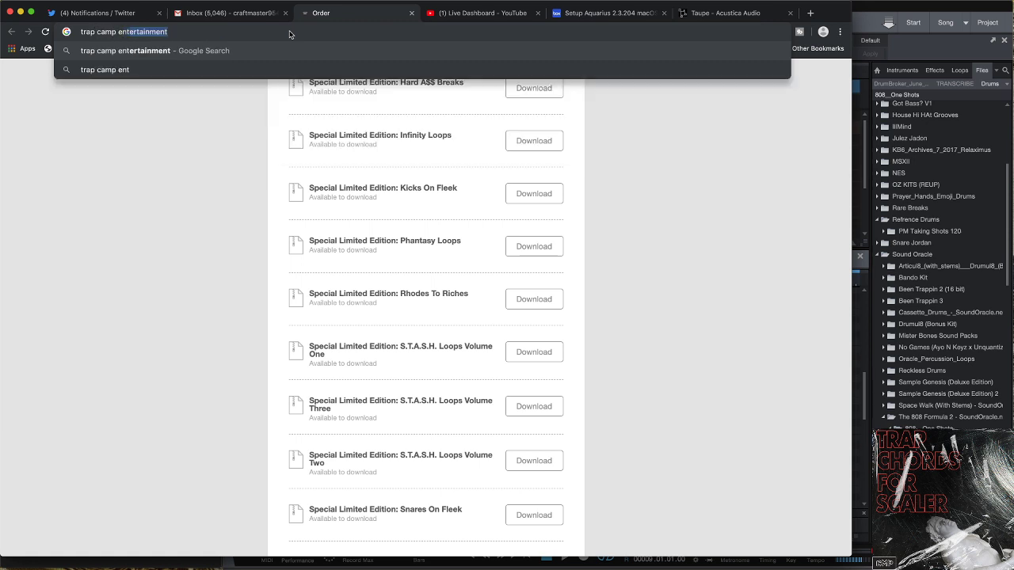
{"action": "key", "text": "Return"}
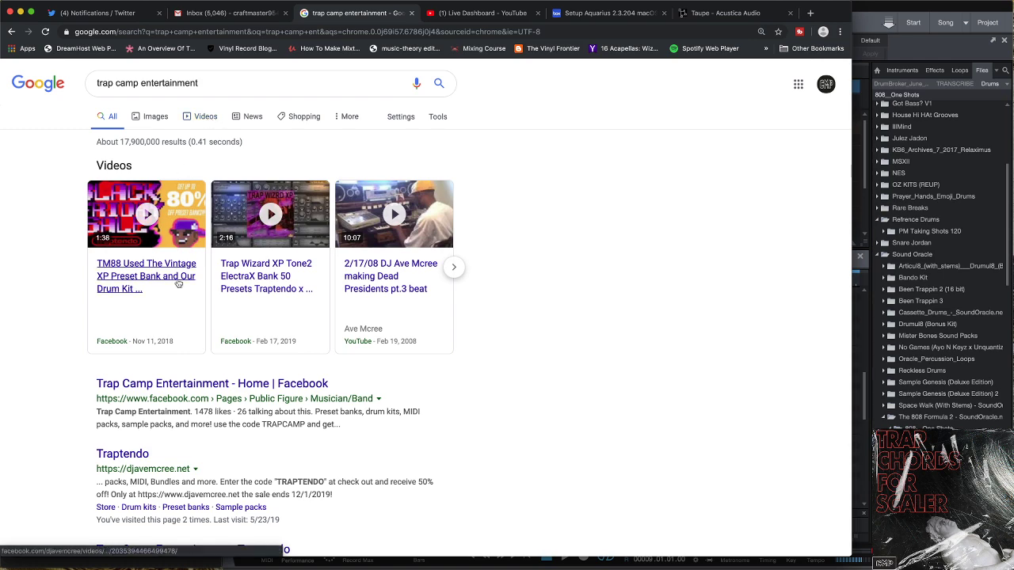
Open the Traptendo site at djavemcree.net from the search results and look over its home page
{"action": "scroll", "coordinate": [125, 423], "scroll_direction": "down", "scroll_amount": 2}
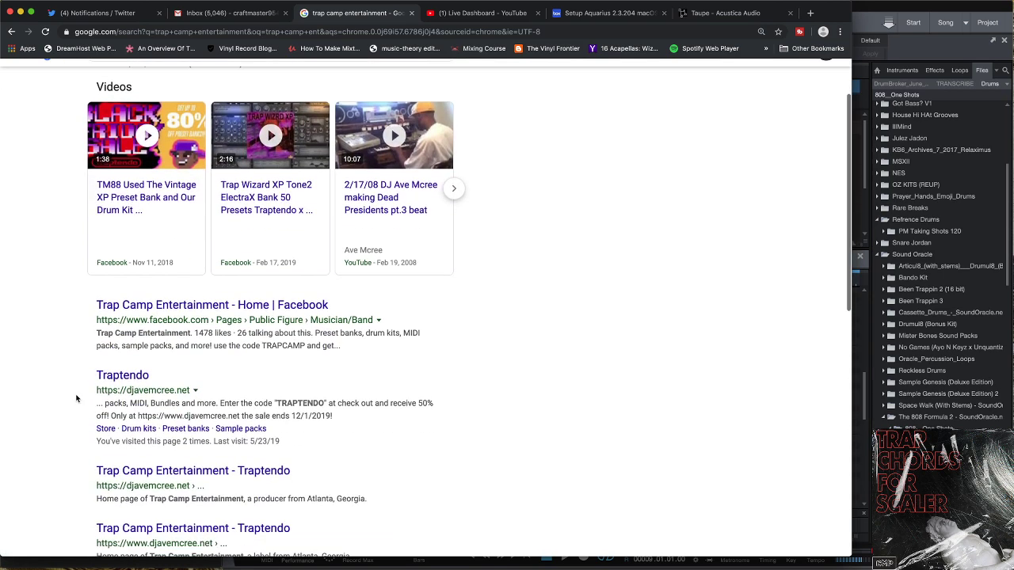
{"action": "left_click", "coordinate": [123, 379]}
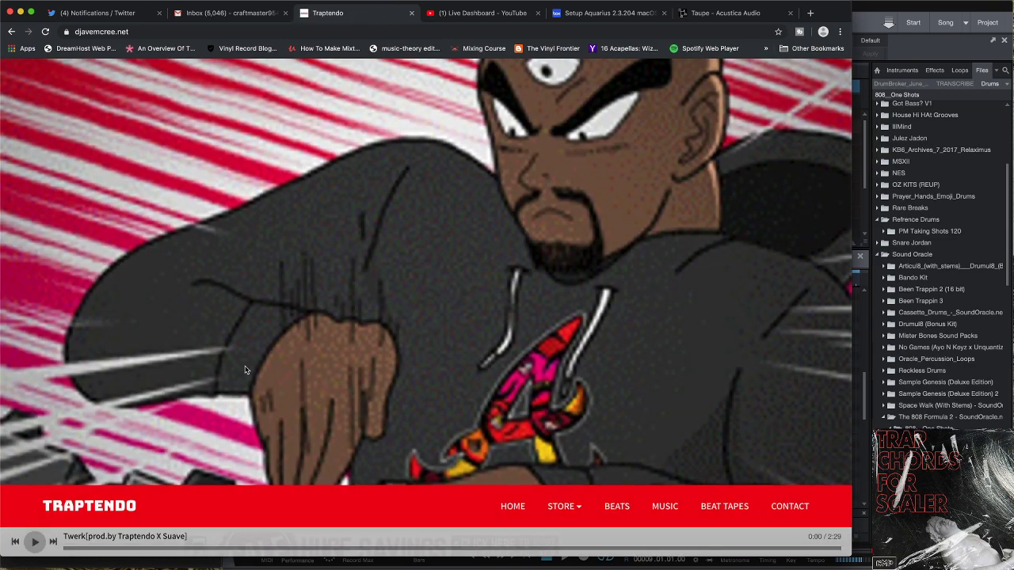
{"action": "scroll", "coordinate": [198, 376], "scroll_direction": "down", "scroll_amount": 10}
{"action": "scroll", "coordinate": [244, 365], "scroll_direction": "down", "scroll_amount": 10}
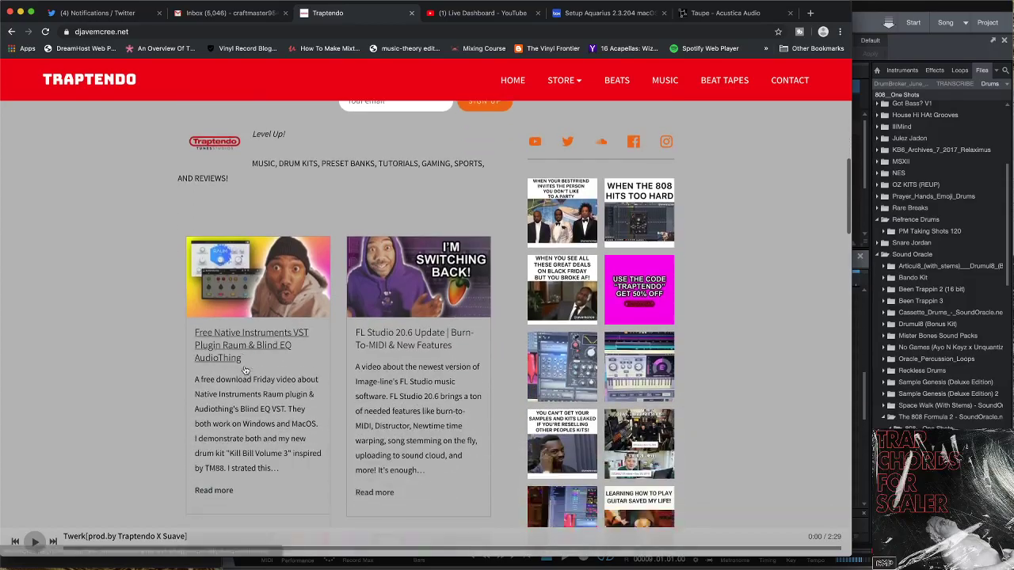
{"action": "scroll", "coordinate": [245, 366], "scroll_direction": "down", "scroll_amount": 3}
{"action": "scroll", "coordinate": [261, 360], "scroll_direction": "up", "scroll_amount": 15}
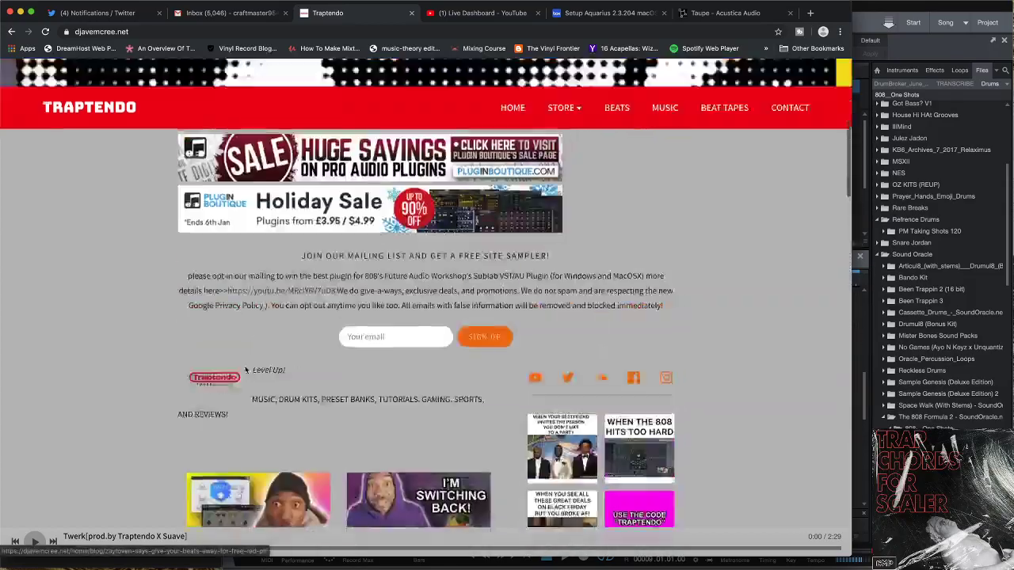
{"action": "scroll", "coordinate": [286, 357], "scroll_direction": "up", "scroll_amount": 2}
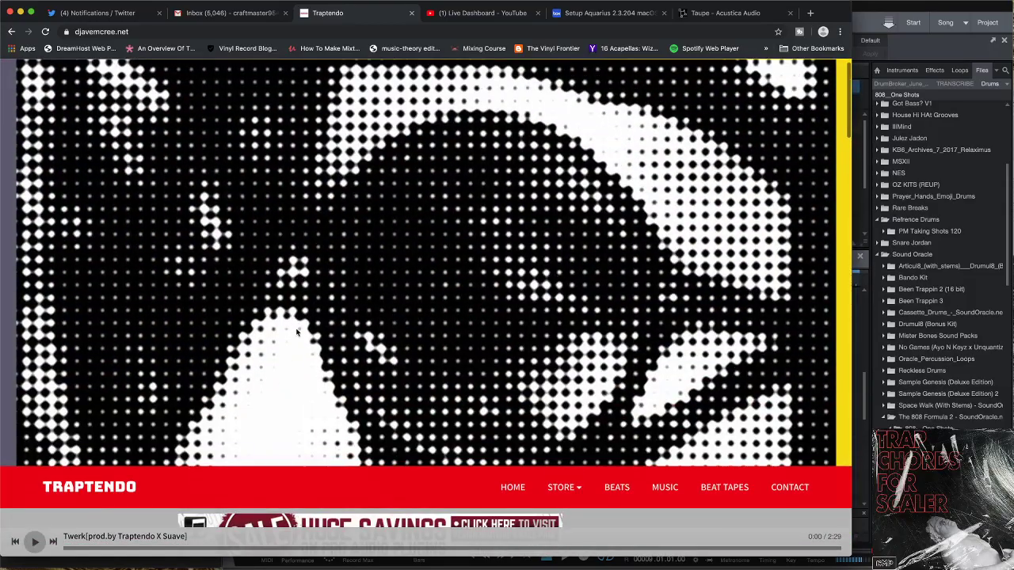
{"action": "scroll", "coordinate": [339, 242], "scroll_direction": "down", "scroll_amount": 6}
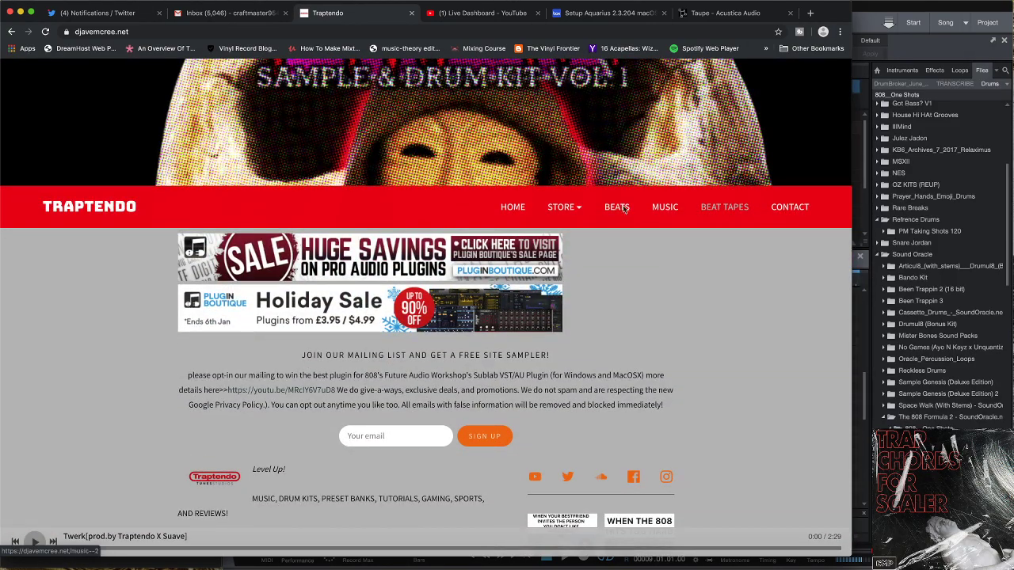
Open the store's Drum Kits page and look through the Kill Bill products
{"action": "mouse_move", "coordinate": [581, 210]}
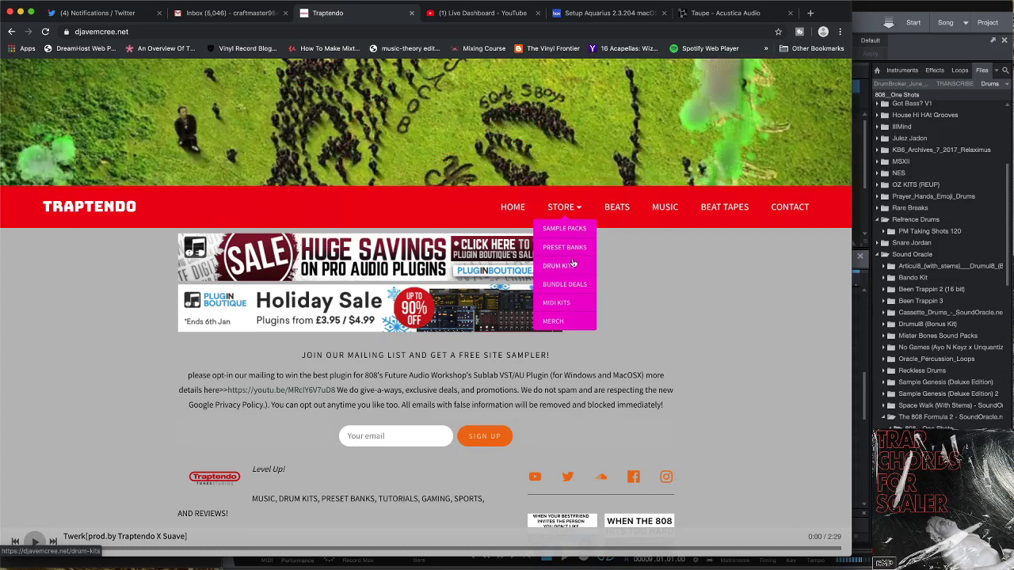
{"action": "left_click", "coordinate": [571, 266]}
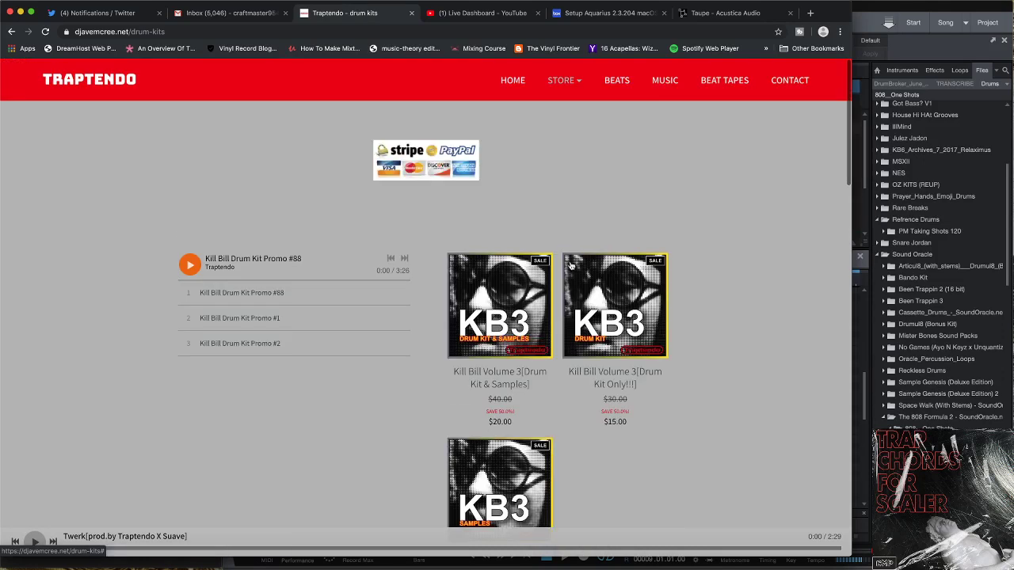
{"action": "scroll", "coordinate": [756, 303], "scroll_direction": "down", "scroll_amount": 2}
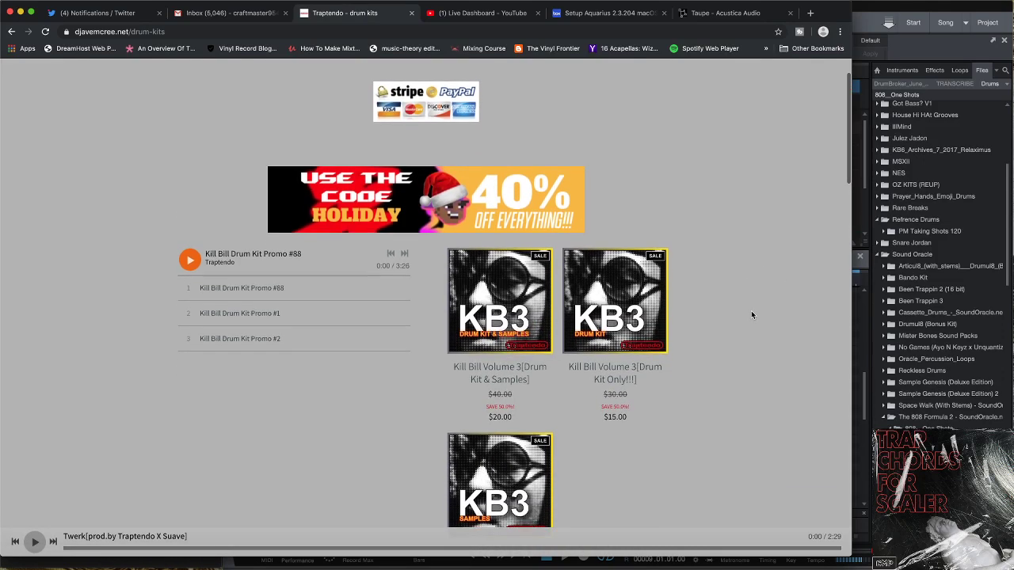
{"action": "scroll", "coordinate": [752, 315], "scroll_direction": "down", "scroll_amount": 4}
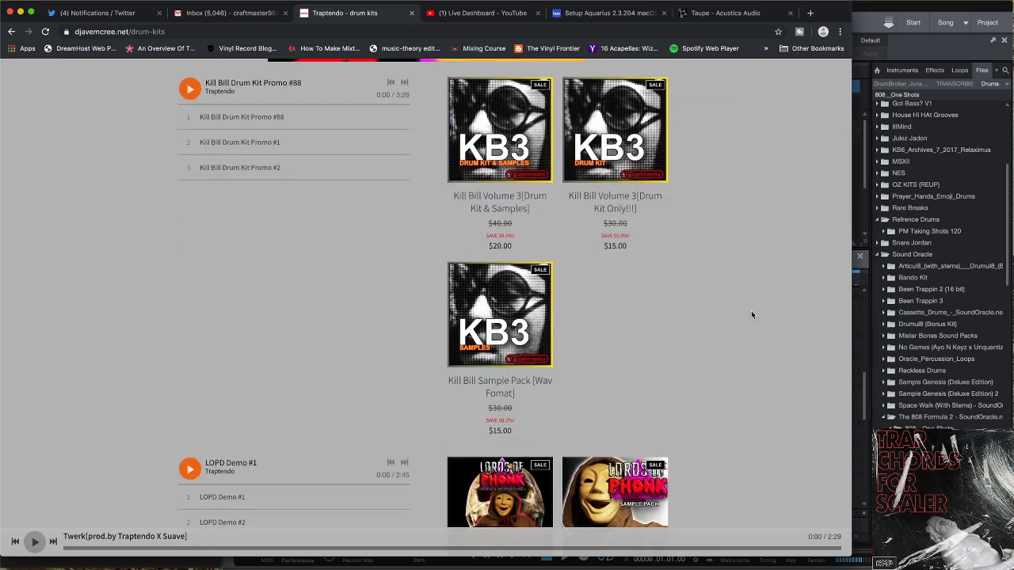
{"action": "scroll", "coordinate": [750, 310], "scroll_direction": "up", "scroll_amount": 1}
Add Kill Bill Volume 3 [Drum Kit & Samples] to the cart and proceed to checkout
{"action": "left_click", "coordinate": [495, 190]}
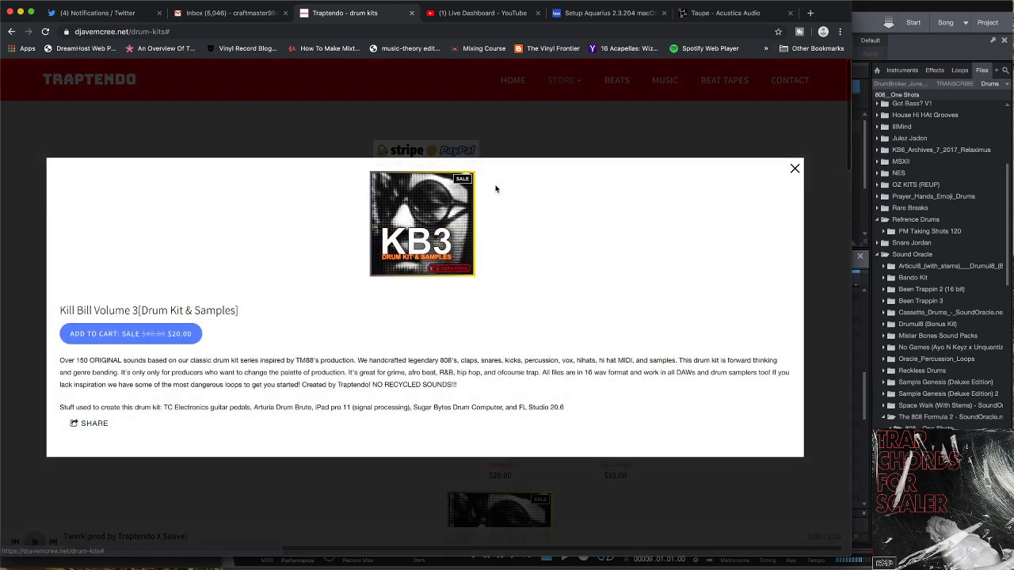
{"action": "left_click", "coordinate": [177, 327]}
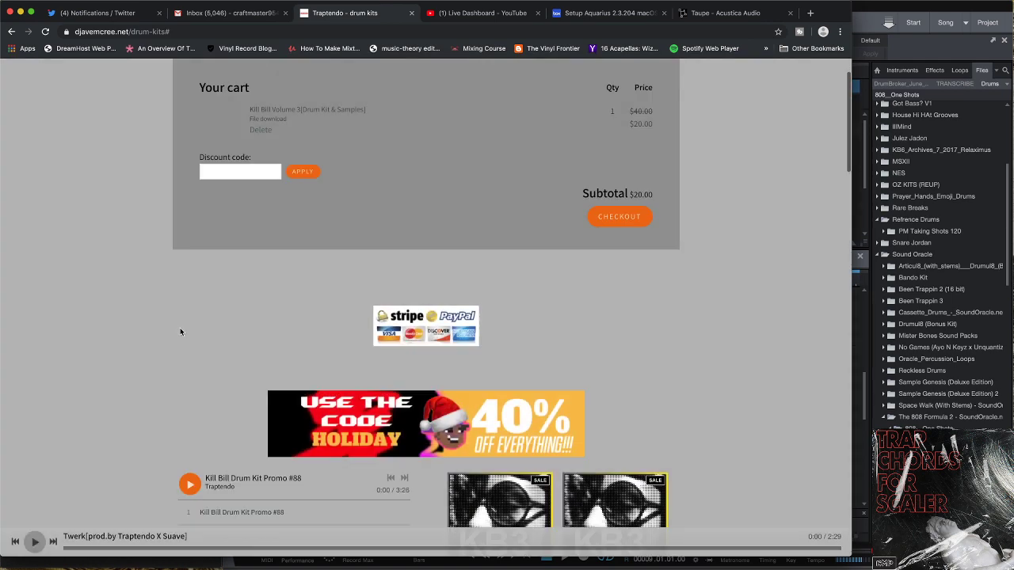
{"action": "left_click", "coordinate": [643, 224]}
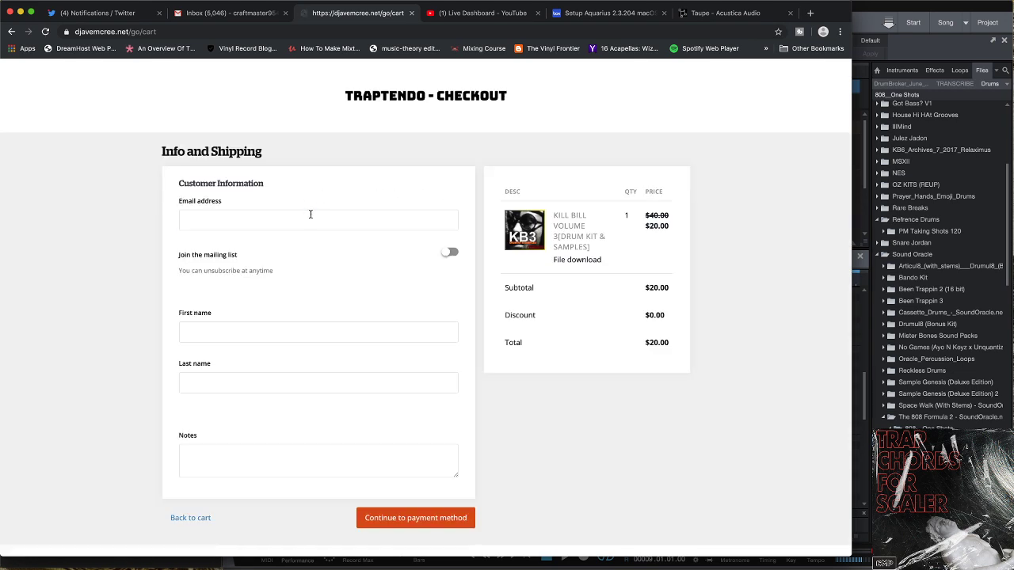
Fill in the checkout form with the customer's e-mail, first and last name and a joking order note, and continue to the payment method
{"action": "left_click", "coordinate": [309, 215]}
{"action": "left_click", "coordinate": [237, 242]}
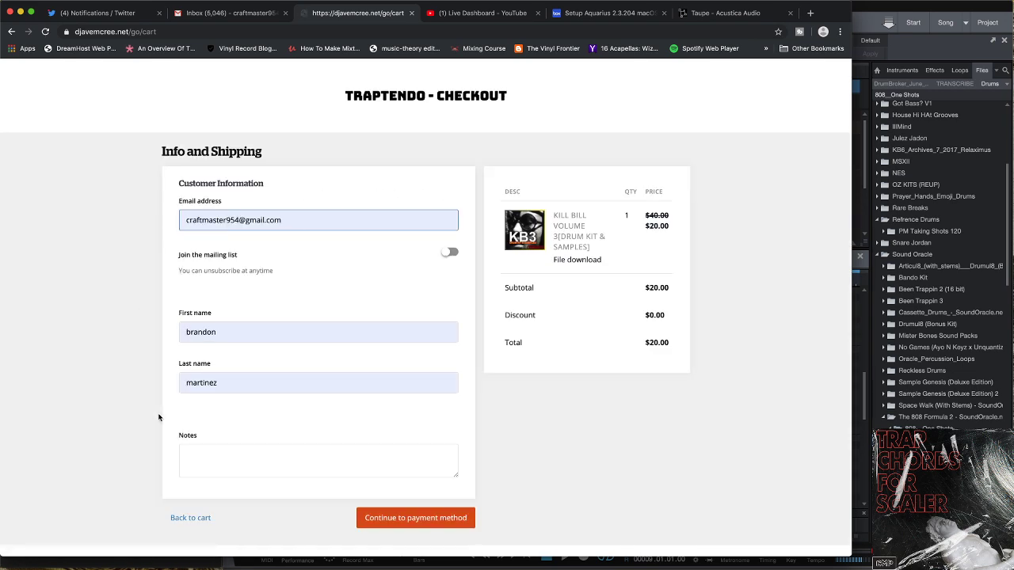
{"action": "left_click", "coordinate": [233, 460]}
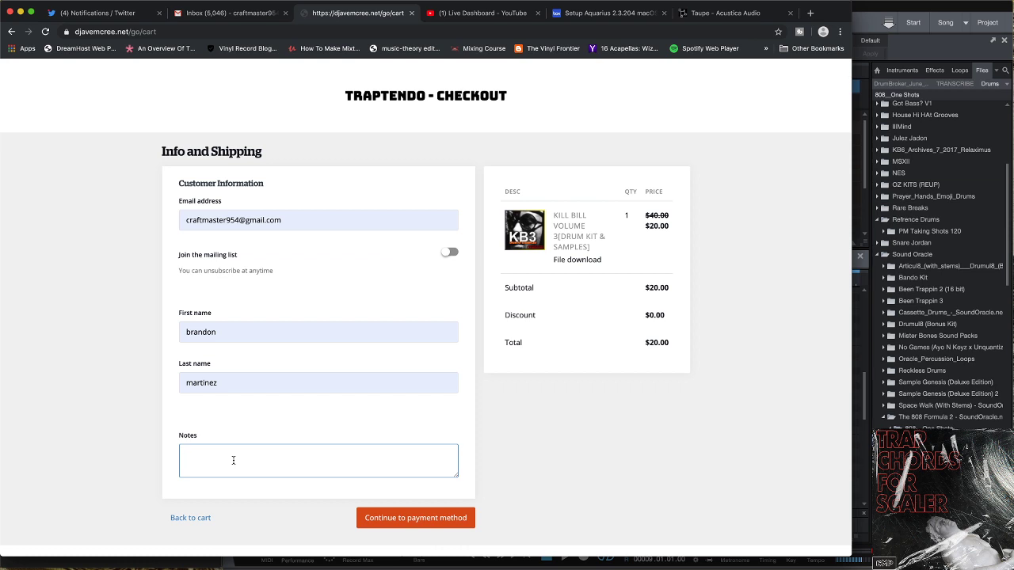
{"action": "type", "text": "fuck u bih lewzer ima put this on reddit"}
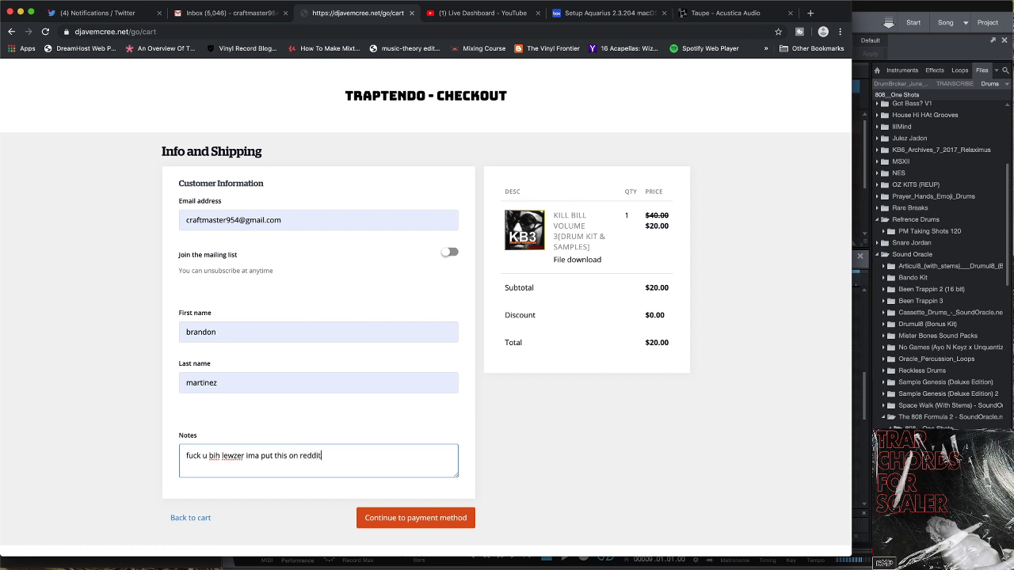
{"action": "type", "text": " jw lucas the goat of this shit"}
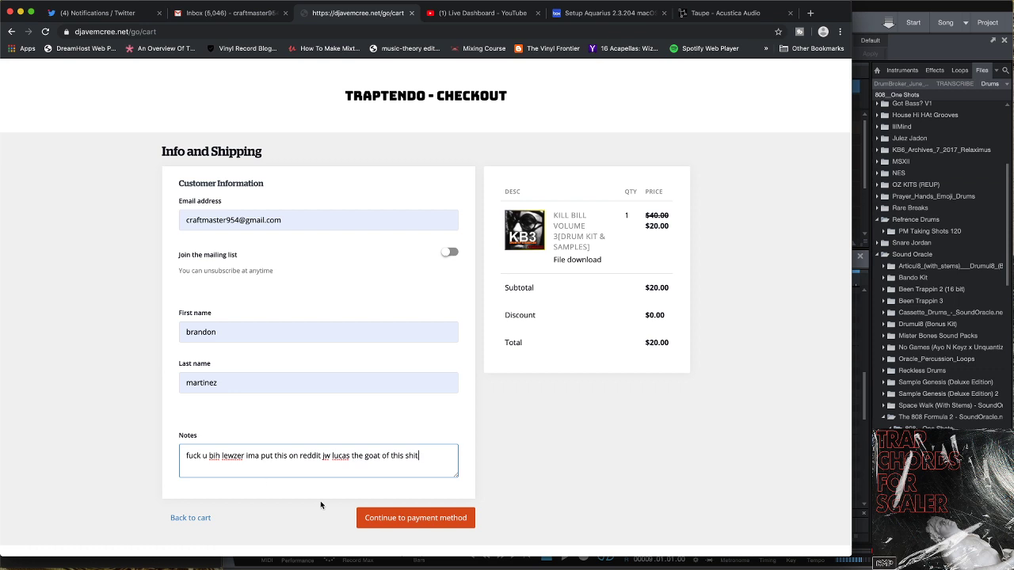
{"action": "left_click", "coordinate": [382, 522]}
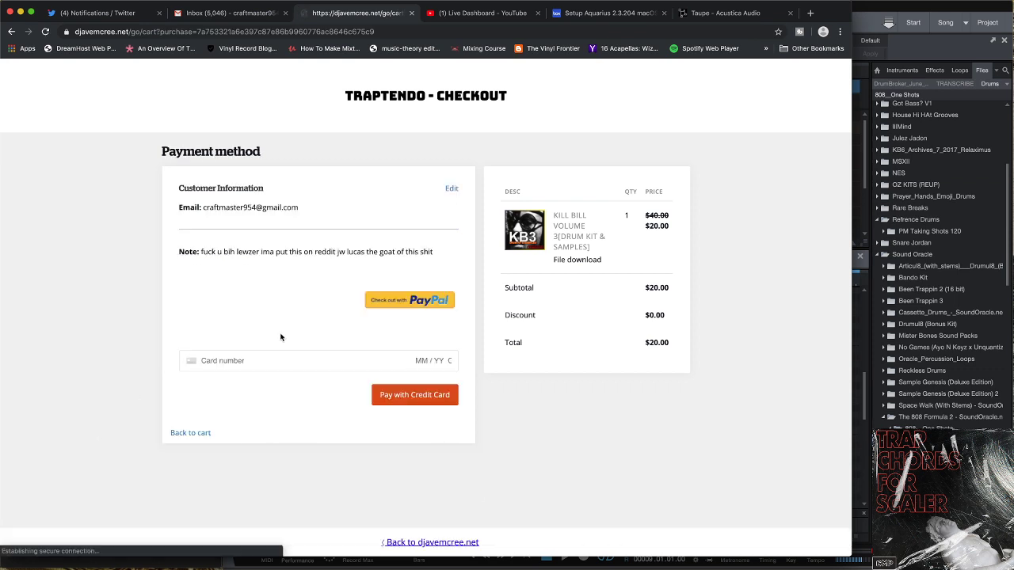
Pay the $20.00 order through PayPal from the account balance and highlight the merchant's e-mail on the receipt
{"action": "left_click", "coordinate": [396, 302]}
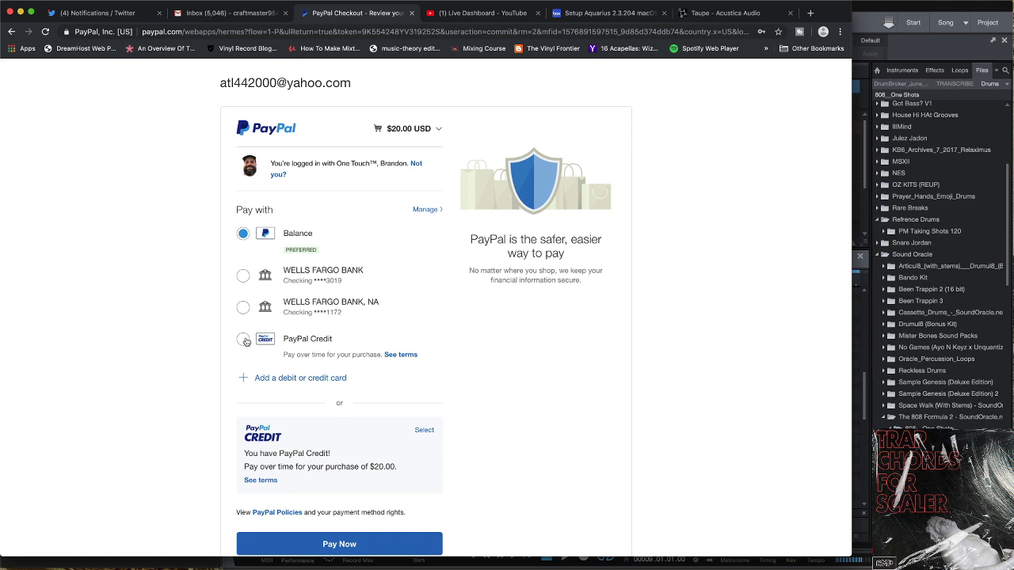
{"action": "left_click", "coordinate": [339, 543]}
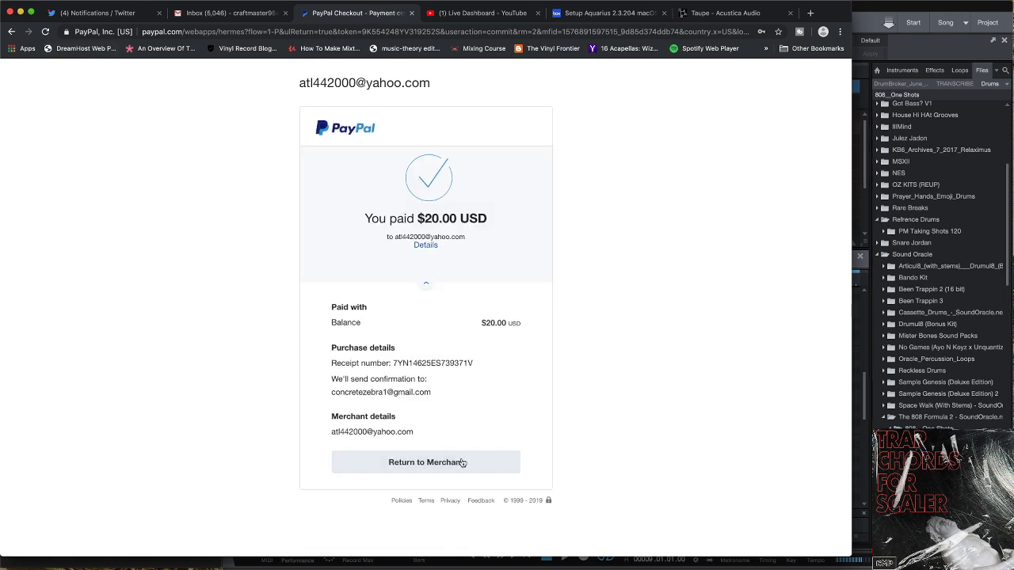
{"action": "left_click", "coordinate": [396, 463]}
{"action": "mouse_move", "coordinate": [332, 434]}
{"action": "left_mouse_down"}
{"action": "mouse_move", "coordinate": [369, 435]}
{"action": "mouse_move", "coordinate": [323, 433]}
{"action": "left_mouse_up"}
{"action": "left_click", "coordinate": [384, 442]}
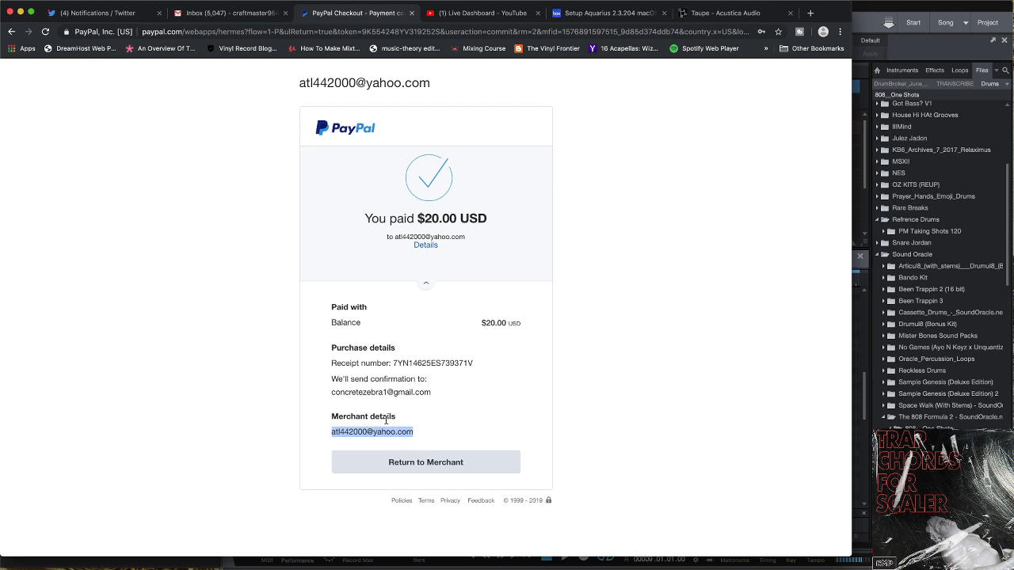
Open the Traptendo order confirmation in the Gmail inbox and follow it to the file download page
{"action": "left_click", "coordinate": [230, 16]}
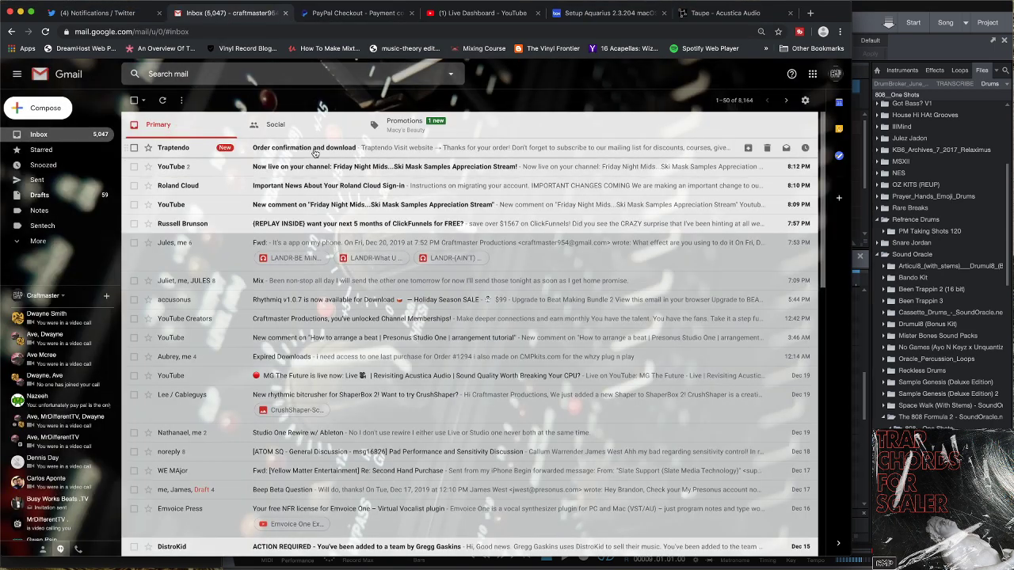
{"action": "left_click", "coordinate": [315, 153]}
{"action": "scroll", "coordinate": [657, 395], "scroll_direction": "down", "scroll_amount": 2}
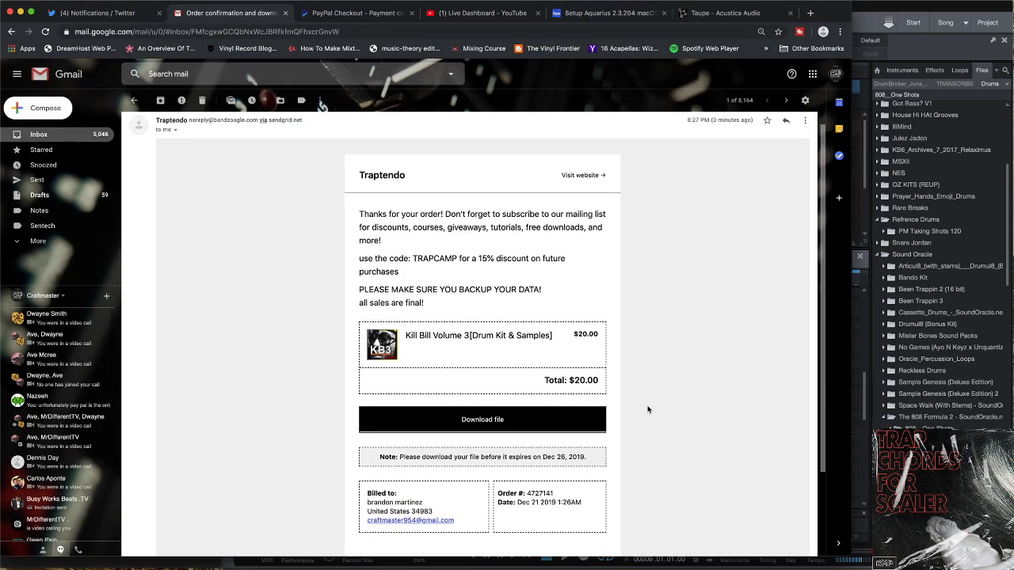
{"action": "left_click", "coordinate": [469, 395]}
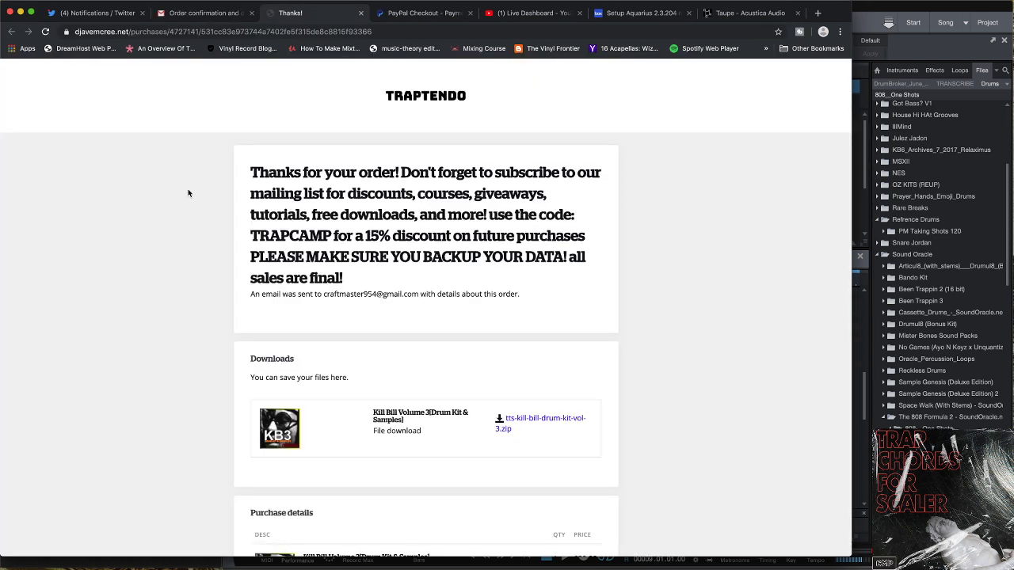
Download tts-kill-bill-drum-kit-vol-3.zip from the order page into the Drums folder inside PC Drive on the FatAzz drive
{"action": "scroll", "coordinate": [194, 202], "scroll_direction": "down", "scroll_amount": 3}
{"action": "scroll", "coordinate": [200, 207], "scroll_direction": "down", "scroll_amount": 1}
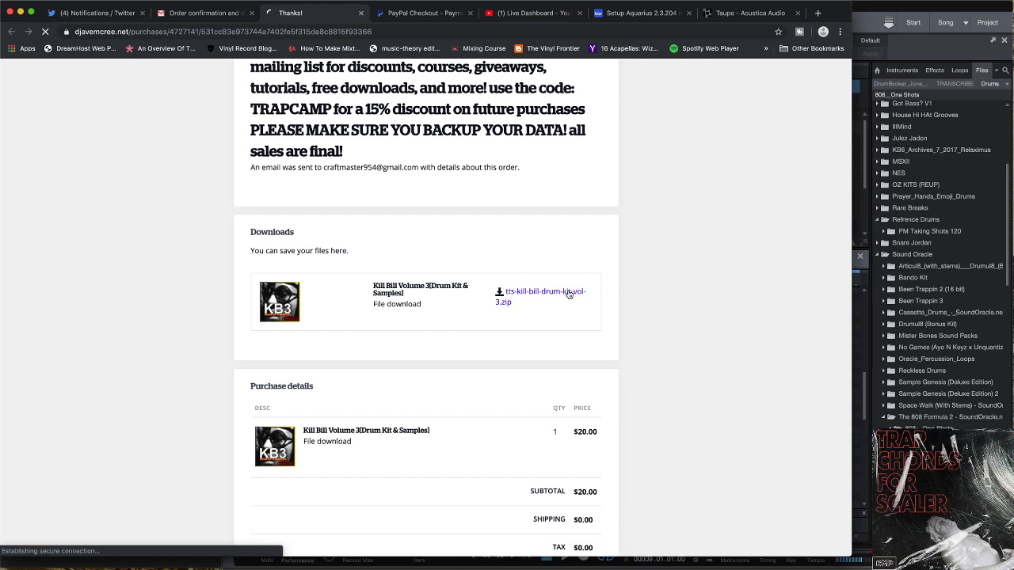
{"action": "left_click", "coordinate": [555, 290]}
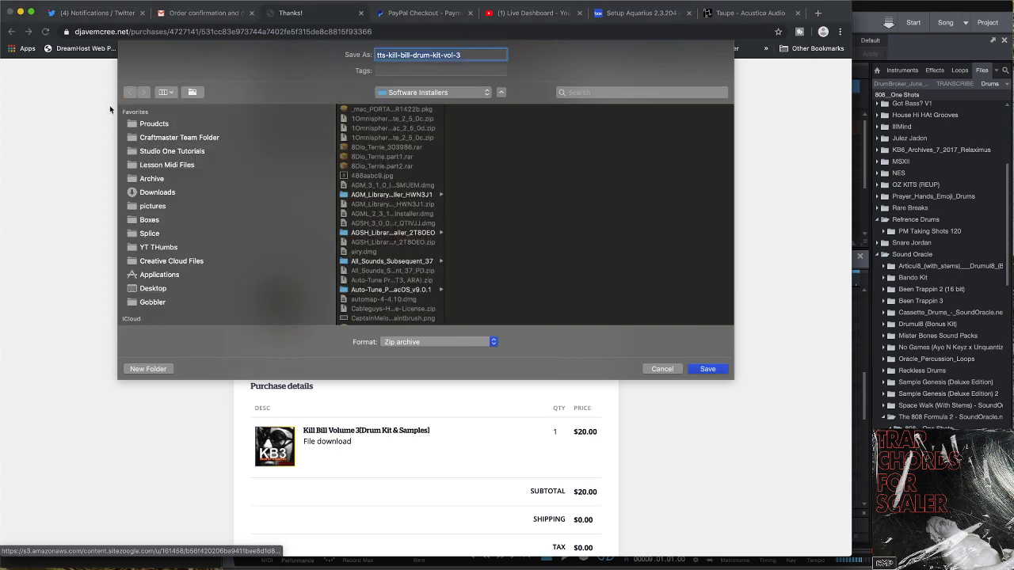
{"action": "scroll", "coordinate": [195, 219], "scroll_direction": "down", "scroll_amount": 5}
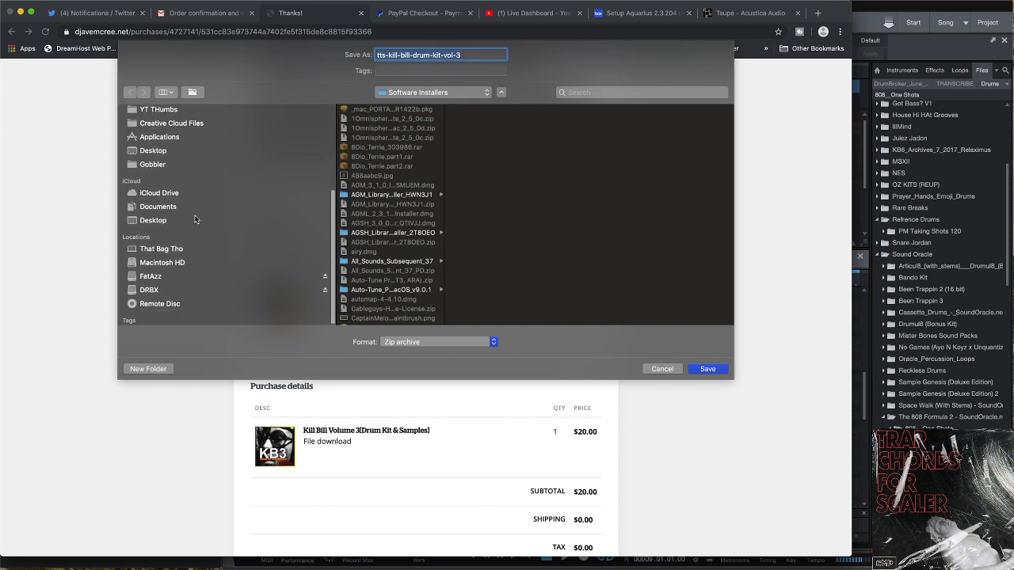
{"action": "left_click", "coordinate": [158, 276]}
{"action": "scroll", "coordinate": [384, 244], "scroll_direction": "down", "scroll_amount": 10}
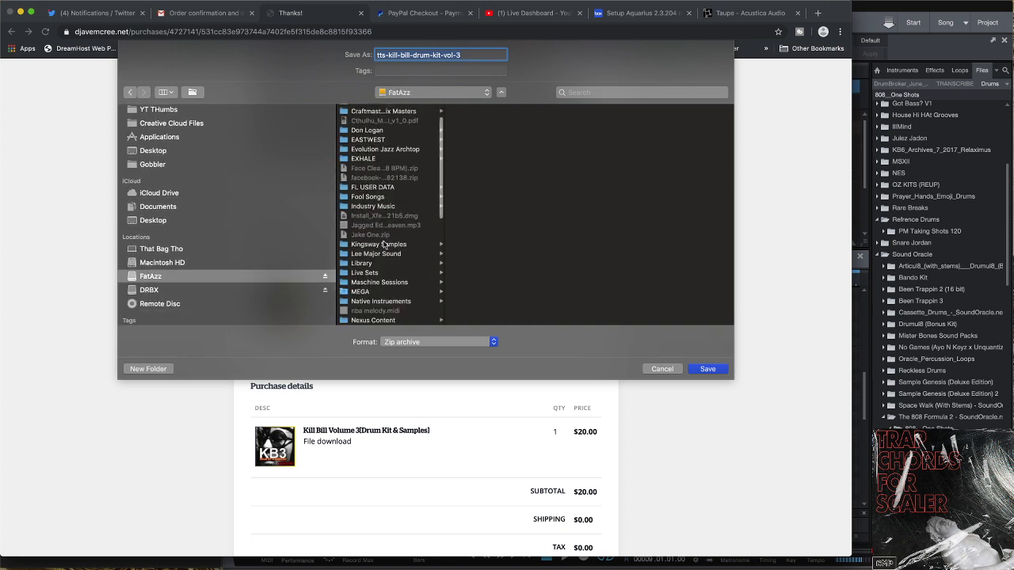
{"action": "scroll", "coordinate": [384, 244], "scroll_direction": "up", "scroll_amount": 5}
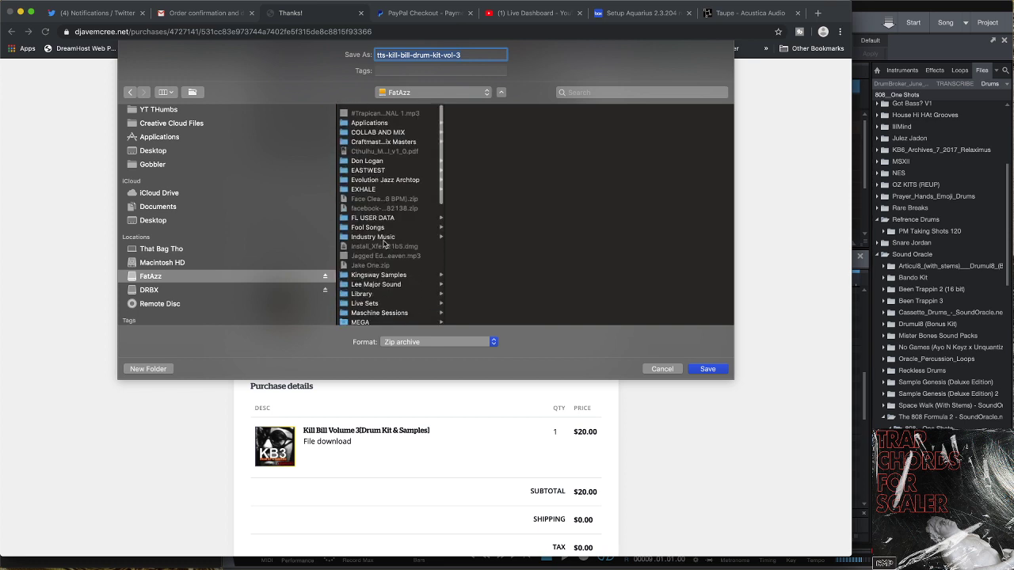
{"action": "left_click", "coordinate": [392, 218]}
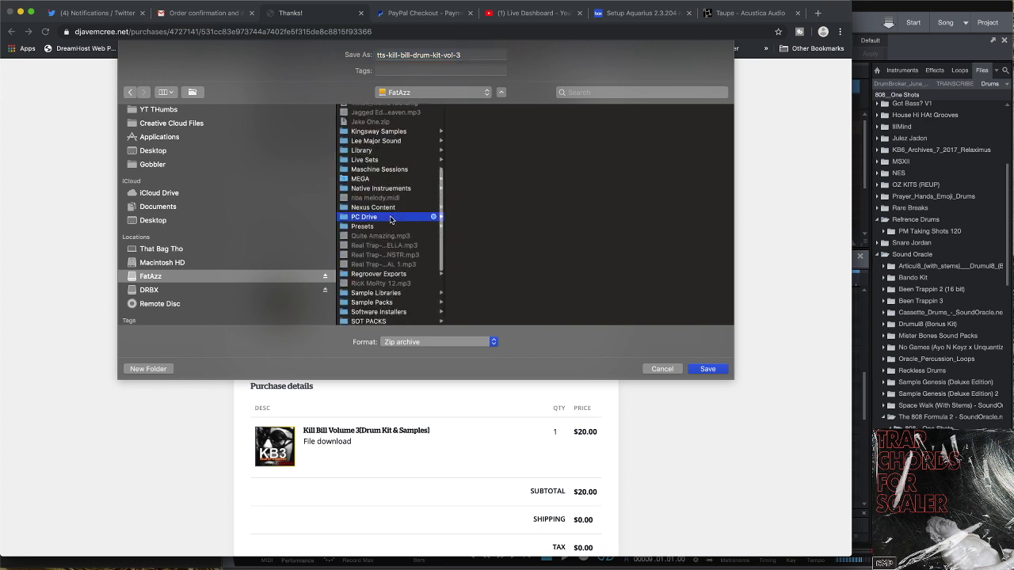
{"action": "left_click", "coordinate": [485, 129]}
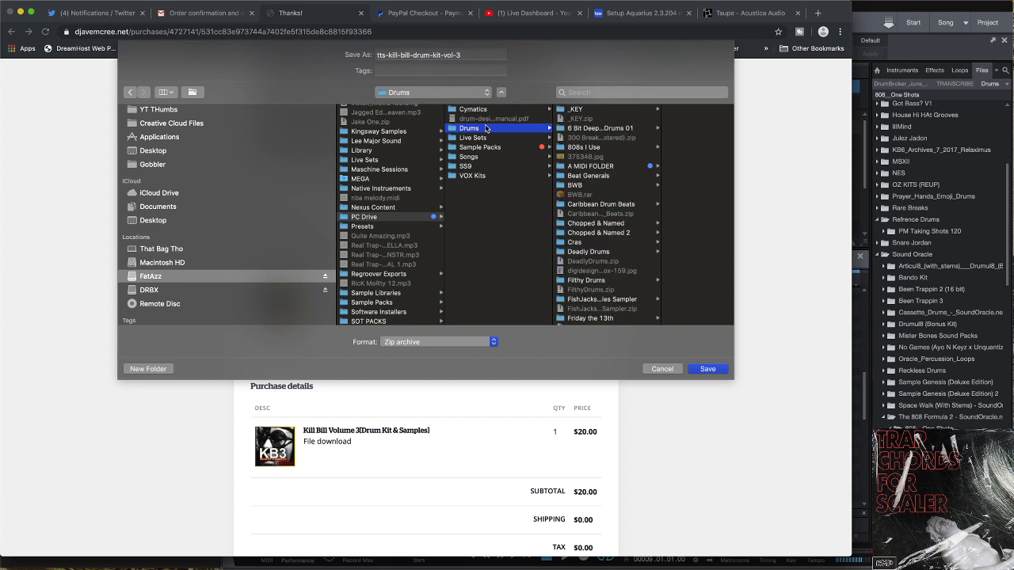
{"action": "left_click", "coordinate": [719, 366]}
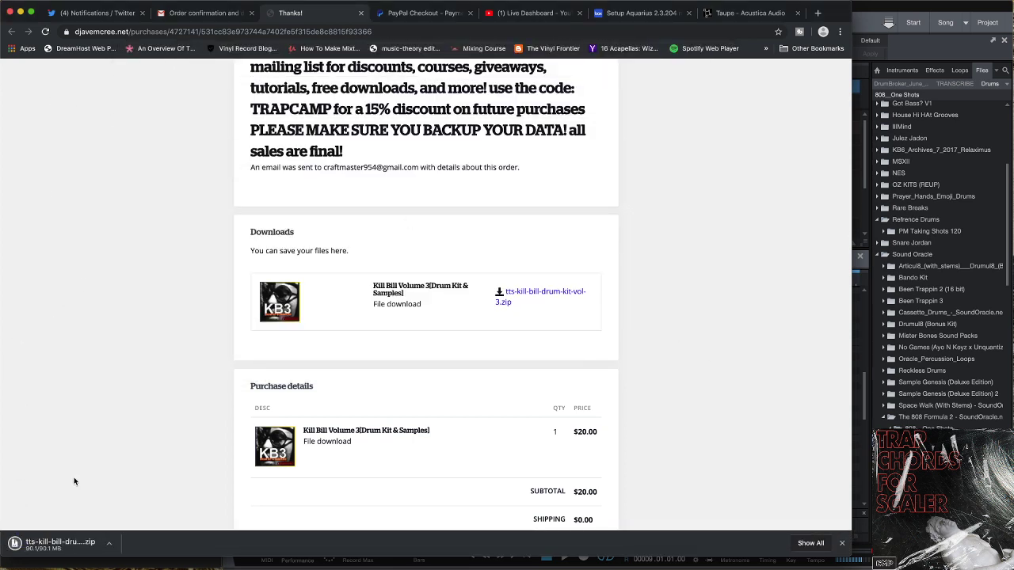
Extract the downloaded kit archive and minimize the browser and Drums folder windows to return to Studio One
{"action": "left_click", "coordinate": [68, 545]}
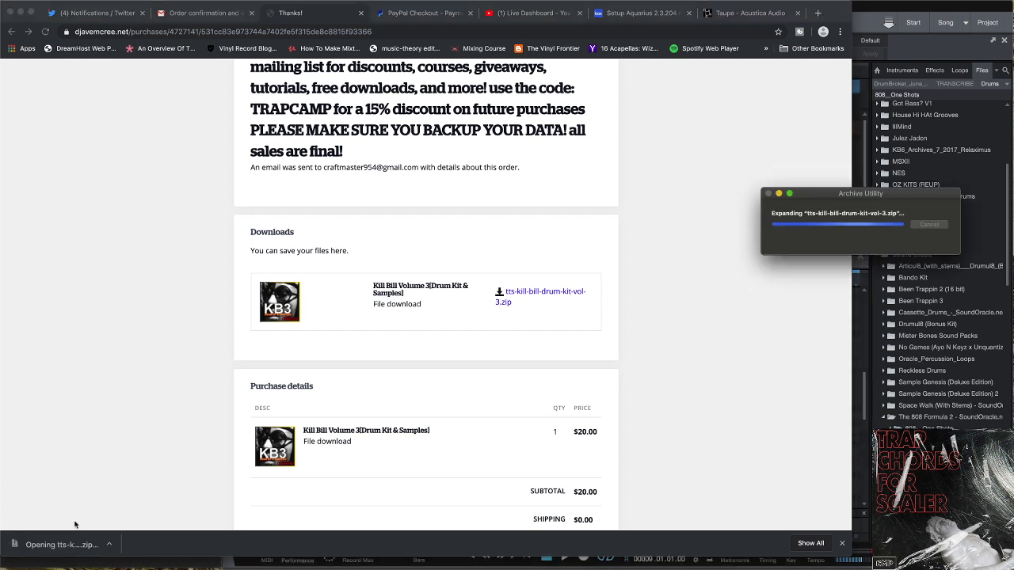
{"action": "left_click", "coordinate": [21, 14]}
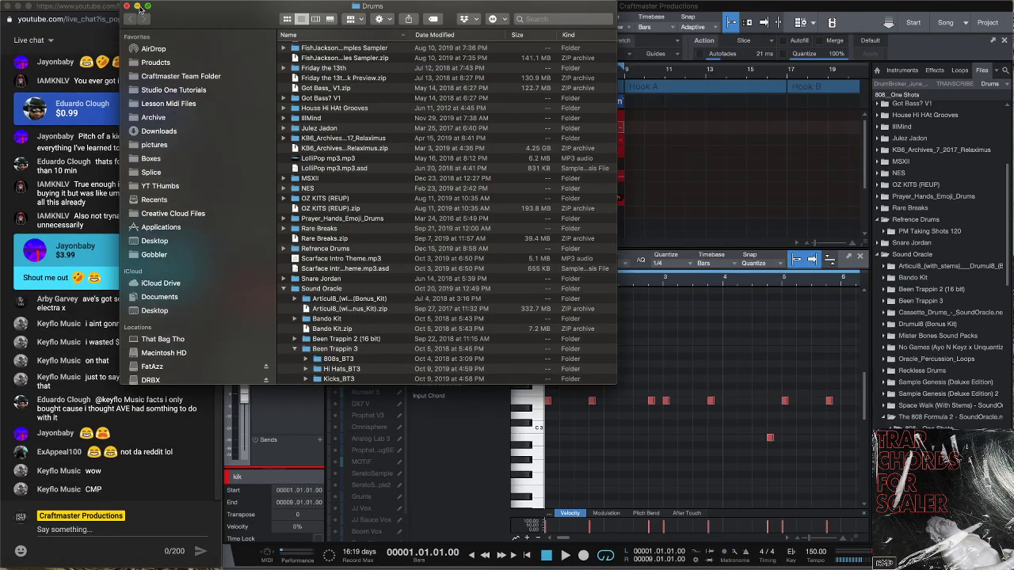
{"action": "left_click", "coordinate": [138, 6]}
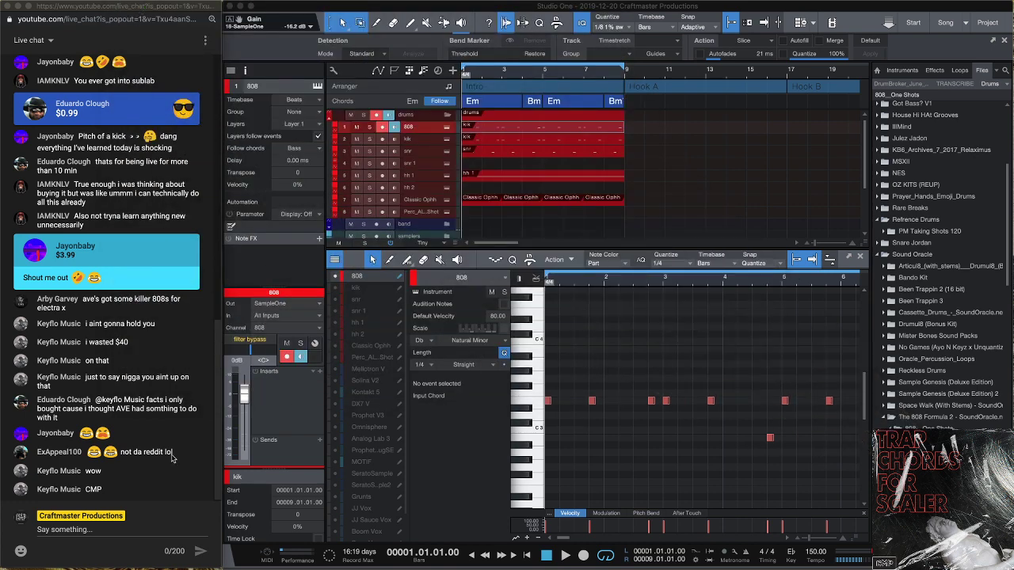
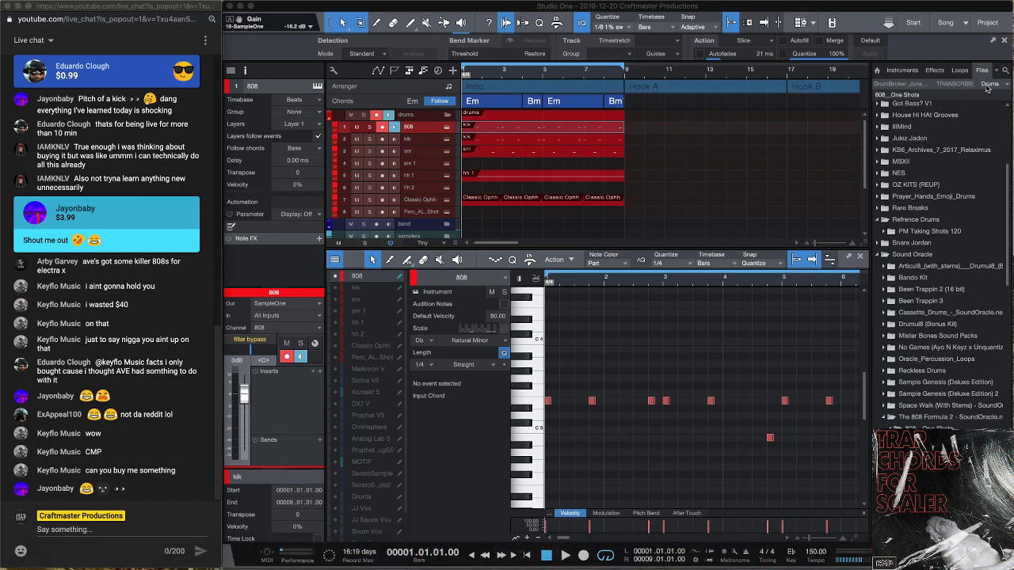
Refresh the Drums file location and collapse the Sound Oracle and Refrence Drums folders
{"action": "right_click", "coordinate": [987, 86]}
{"action": "left_click", "coordinate": [906, 212]}
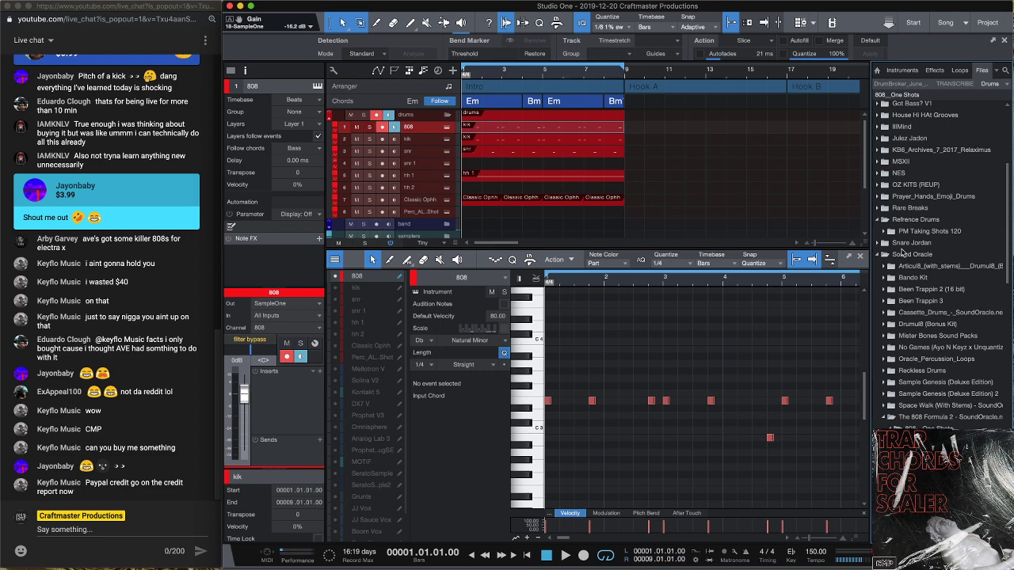
{"action": "left_click", "coordinate": [884, 254]}
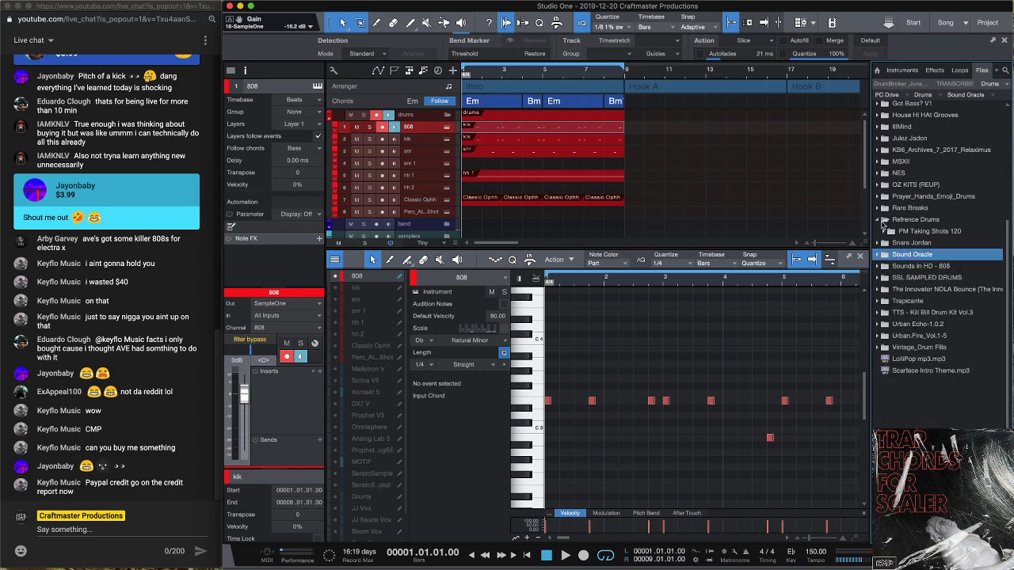
{"action": "left_click", "coordinate": [883, 220]}
{"action": "scroll", "coordinate": [895, 226], "scroll_direction": "up", "scroll_amount": 5}
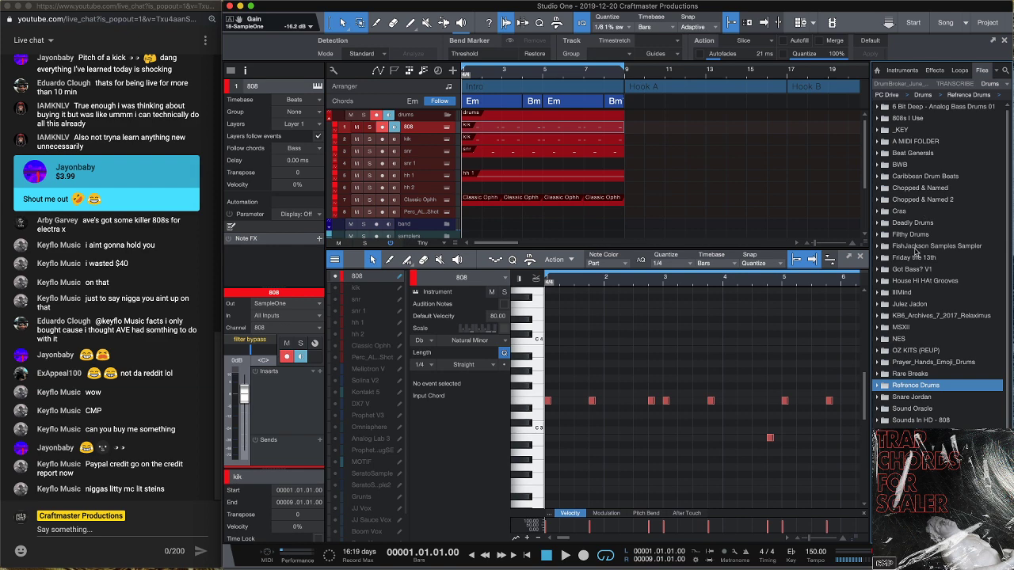
{"action": "scroll", "coordinate": [917, 252], "scroll_direction": "down", "scroll_amount": 1}
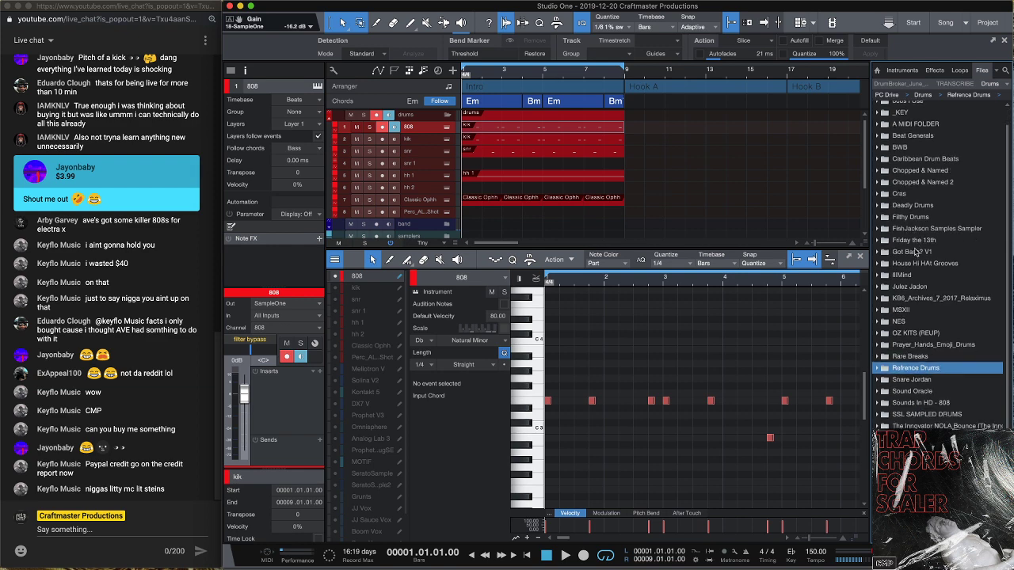
{"action": "mouse_move", "coordinate": [681, 563]}
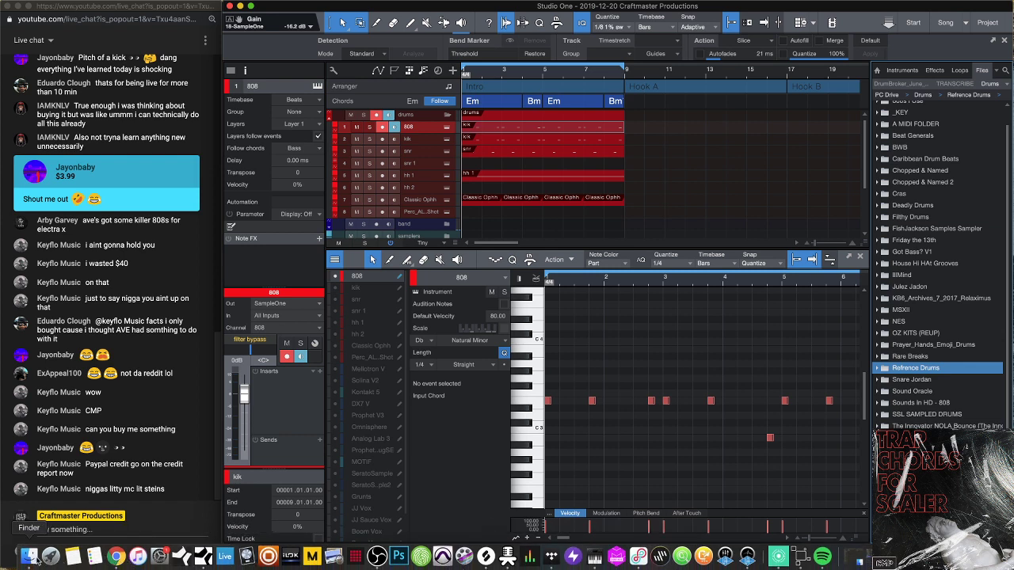
{"action": "left_click", "coordinate": [116, 557]}
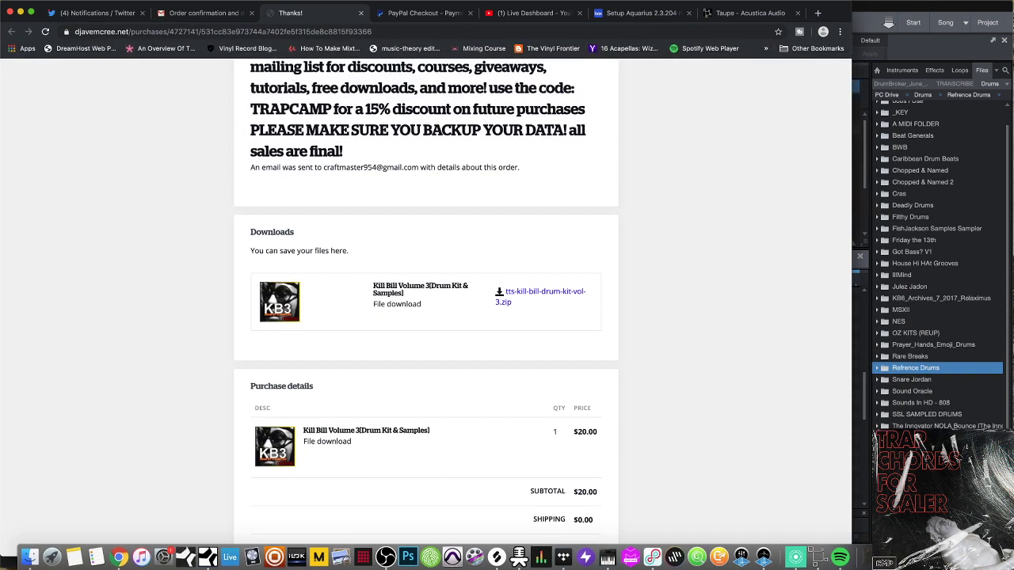
{"action": "left_click", "coordinate": [20, 11]}
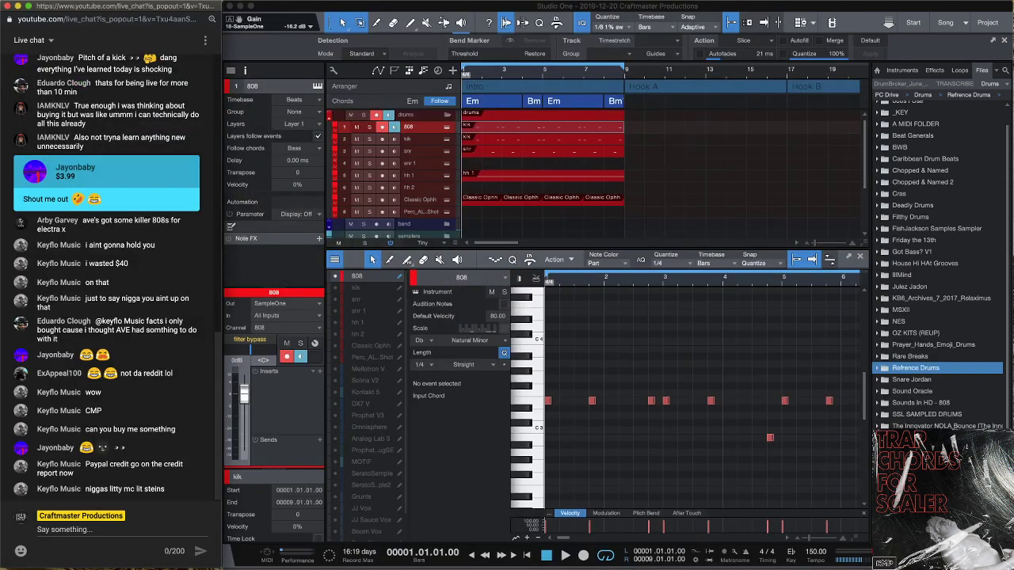
Expand the TTS - Kill Bill Drum Kit Vol.3 folder and its TTS - KB3 Samples subfolder
{"action": "scroll", "coordinate": [904, 425], "scroll_direction": "down", "scroll_amount": 3}
{"action": "left_click", "coordinate": [910, 425]}
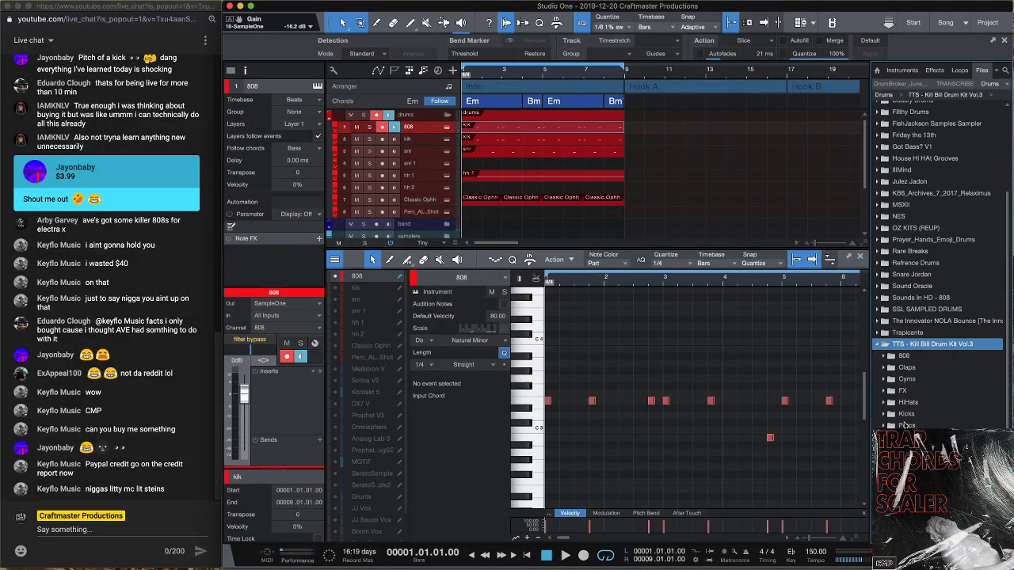
{"action": "left_click", "coordinate": [890, 418]}
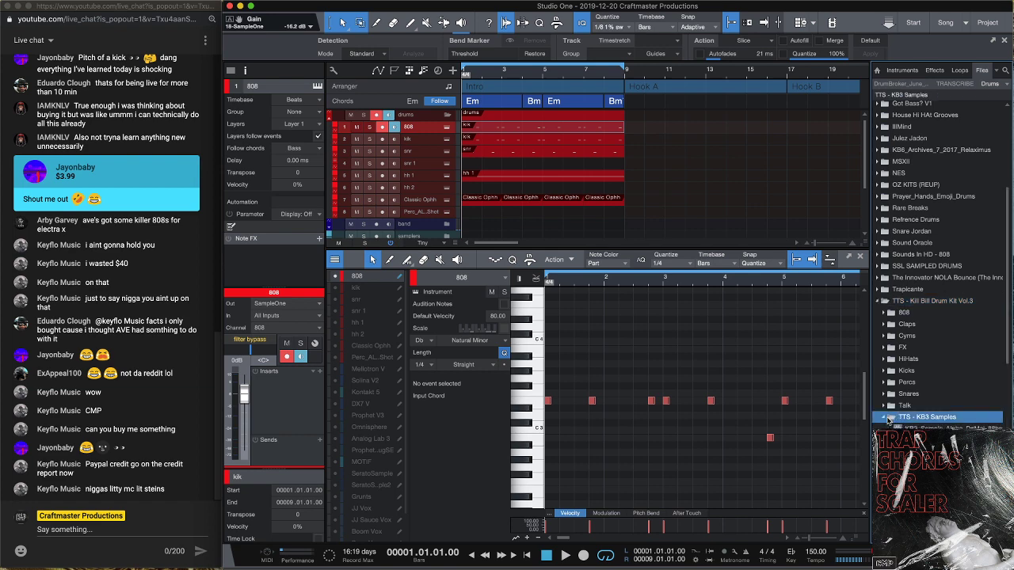
Audition the Mystic, Gh3tt0Symphony, Echo and XOTourLlif3pt.3 loops in TTS - KB3 Samples, check the full file names, and collapse the folder
{"action": "scroll", "coordinate": [915, 413], "scroll_direction": "down", "scroll_amount": 5}
{"action": "left_click", "coordinate": [925, 367]}
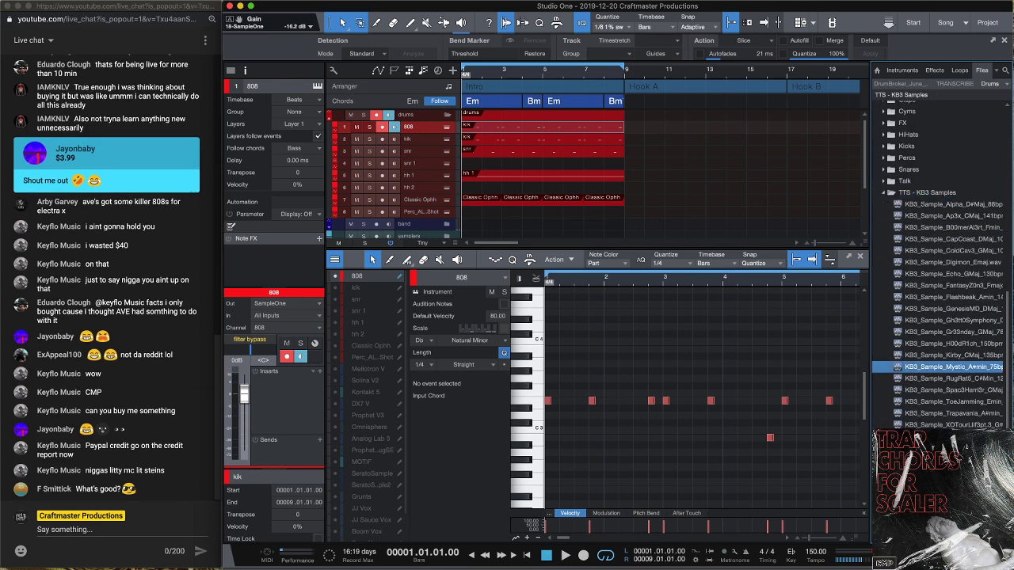
{"action": "left_click", "coordinate": [938, 321]}
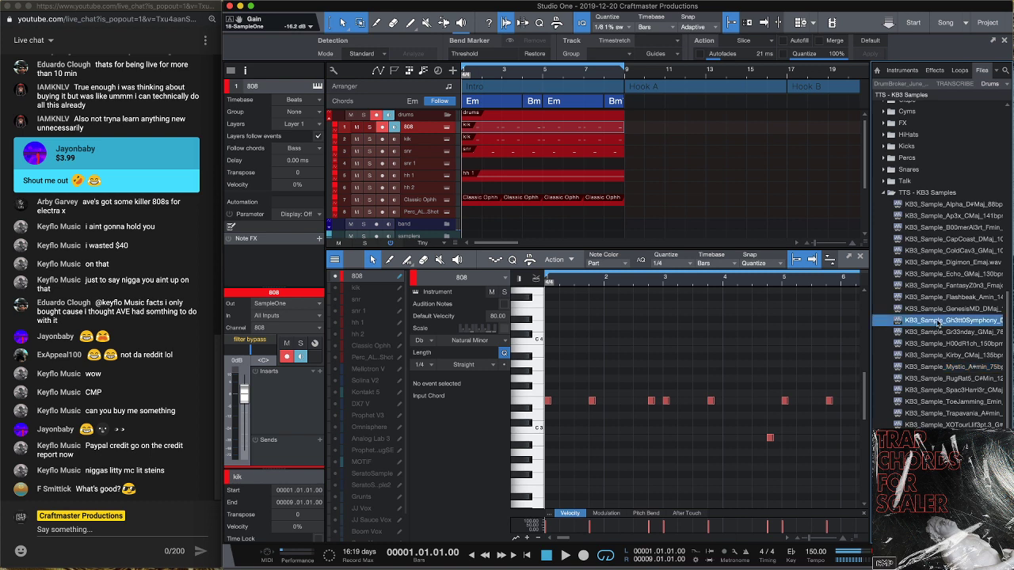
{"action": "left_click", "coordinate": [946, 275]}
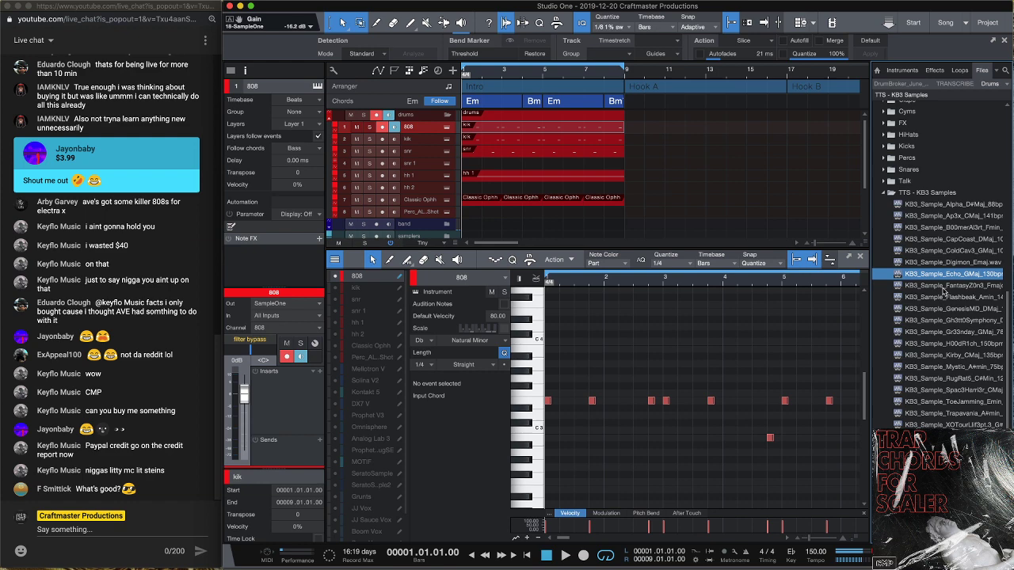
{"action": "left_click", "coordinate": [958, 425]}
{"action": "scroll", "coordinate": [955, 425], "scroll_direction": "right", "scroll_amount": 3}
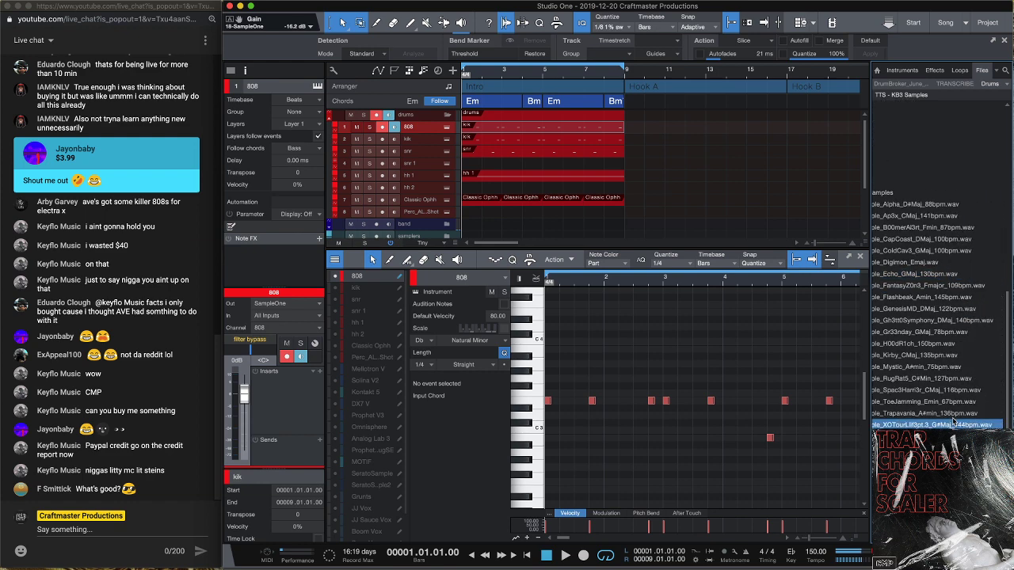
{"action": "scroll", "coordinate": [954, 425], "scroll_direction": "left", "scroll_amount": 3}
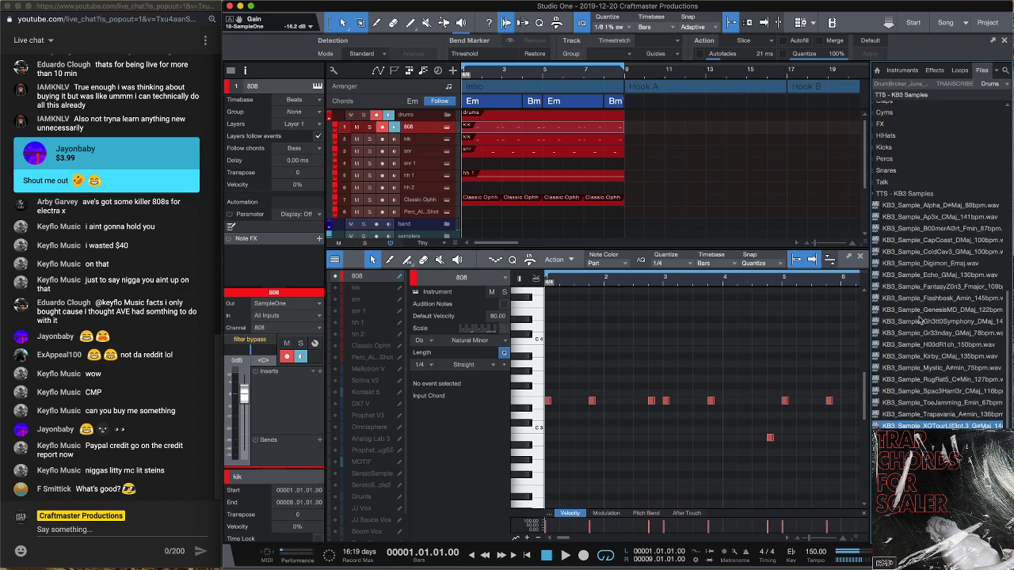
{"action": "scroll", "coordinate": [920, 318], "scroll_direction": "up", "scroll_amount": 2}
{"action": "scroll", "coordinate": [920, 318], "scroll_direction": "left", "scroll_amount": 2}
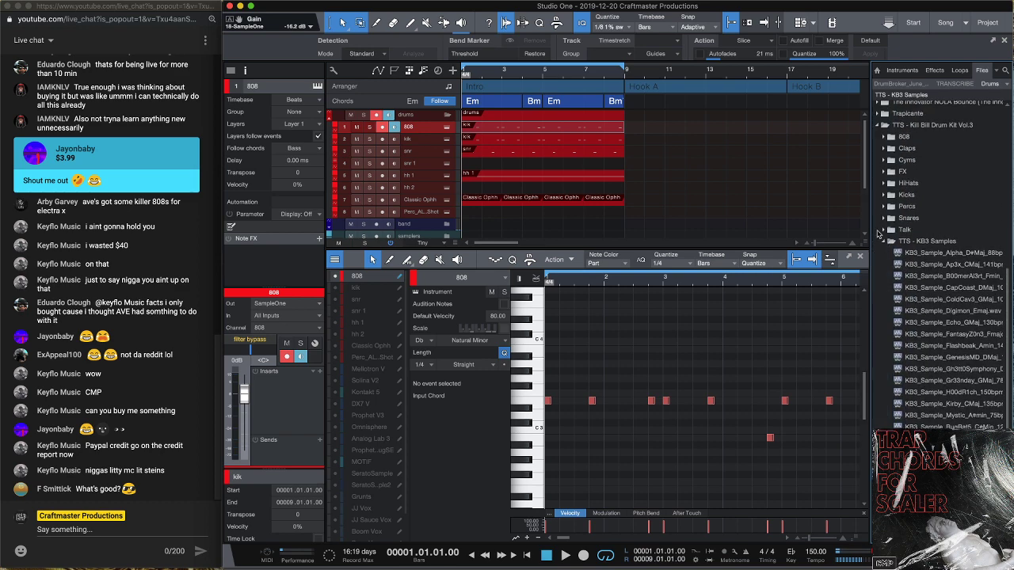
{"action": "left_click", "coordinate": [883, 241]}
Audition vocal one-shots in the kit's Talk folder, including 6ix, Huhd33p, Huh, Grunt, ChildishAF, Anime and AndriodLaugh
{"action": "left_click", "coordinate": [885, 230]}
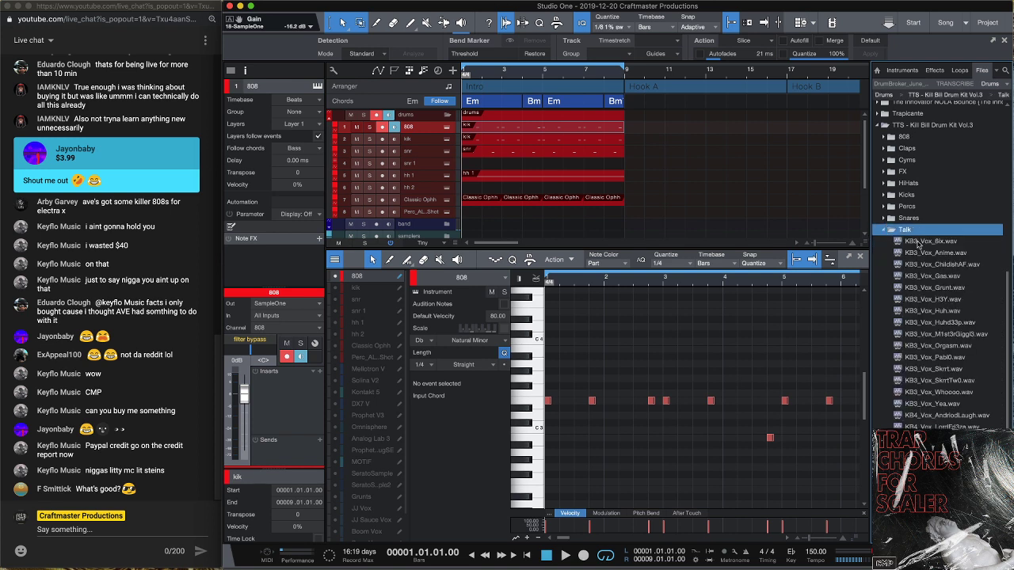
{"action": "left_click", "coordinate": [919, 242]}
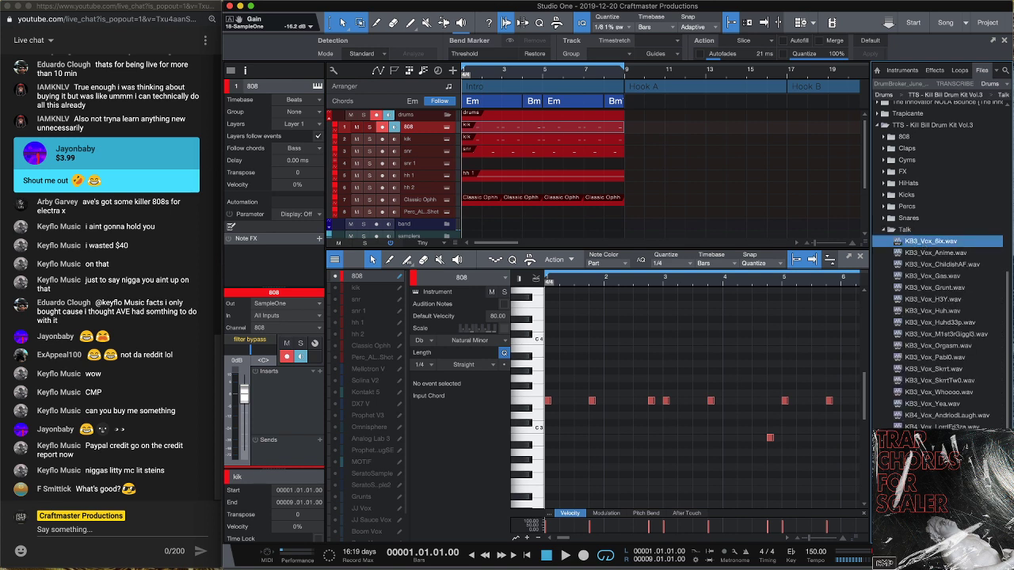
{"action": "left_click", "coordinate": [944, 322]}
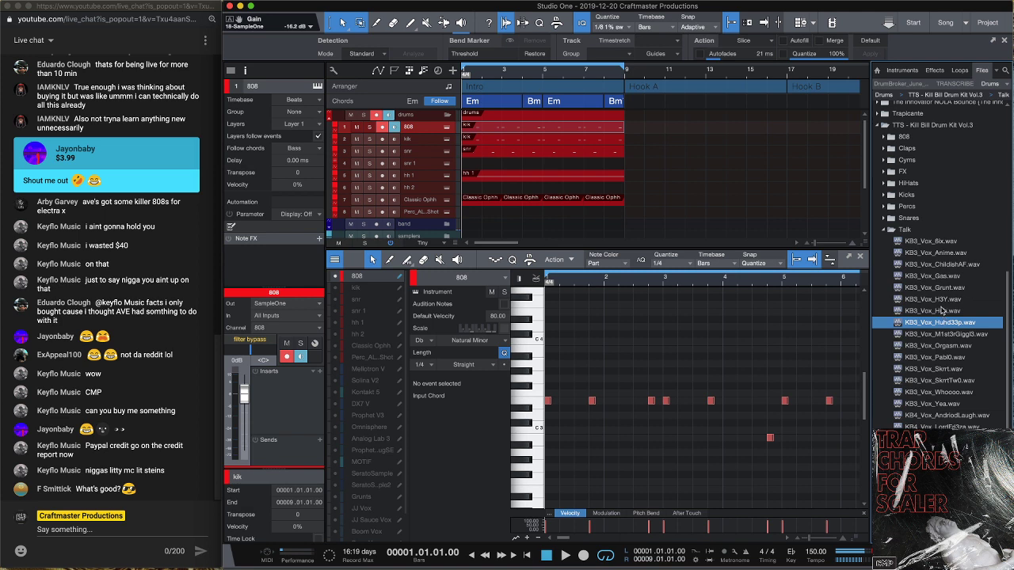
{"action": "left_click", "coordinate": [941, 311]}
{"action": "left_click", "coordinate": [940, 290]}
{"action": "left_click", "coordinate": [942, 313]}
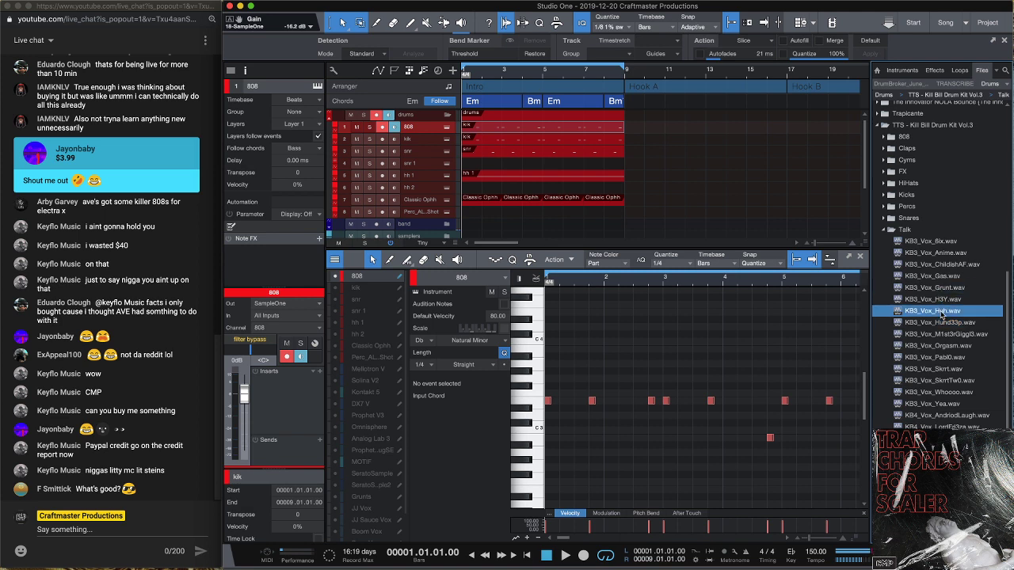
{"action": "left_click", "coordinate": [938, 242]}
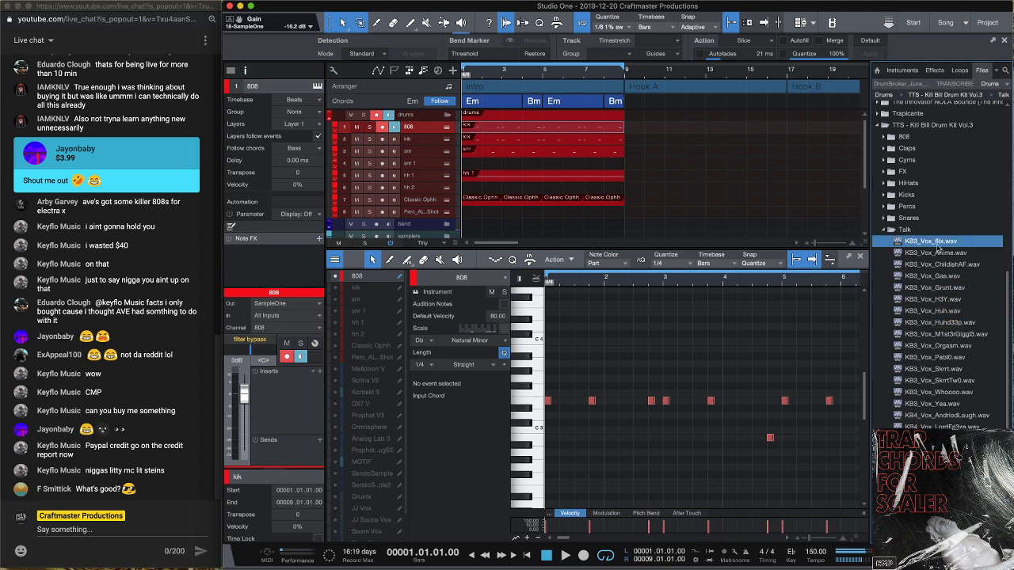
{"action": "left_click", "coordinate": [937, 265]}
{"action": "left_click", "coordinate": [937, 253]}
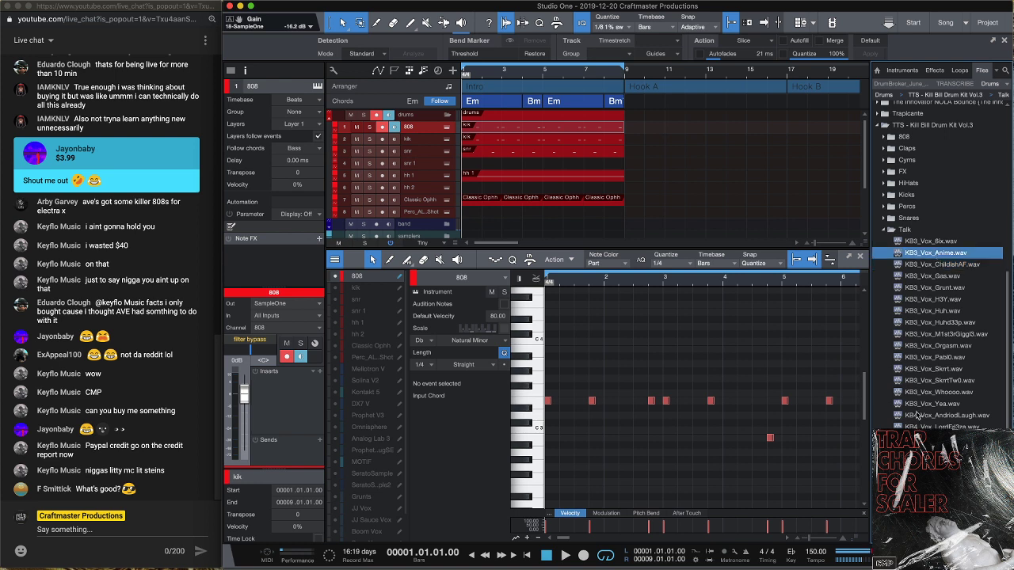
{"action": "left_click", "coordinate": [919, 415]}
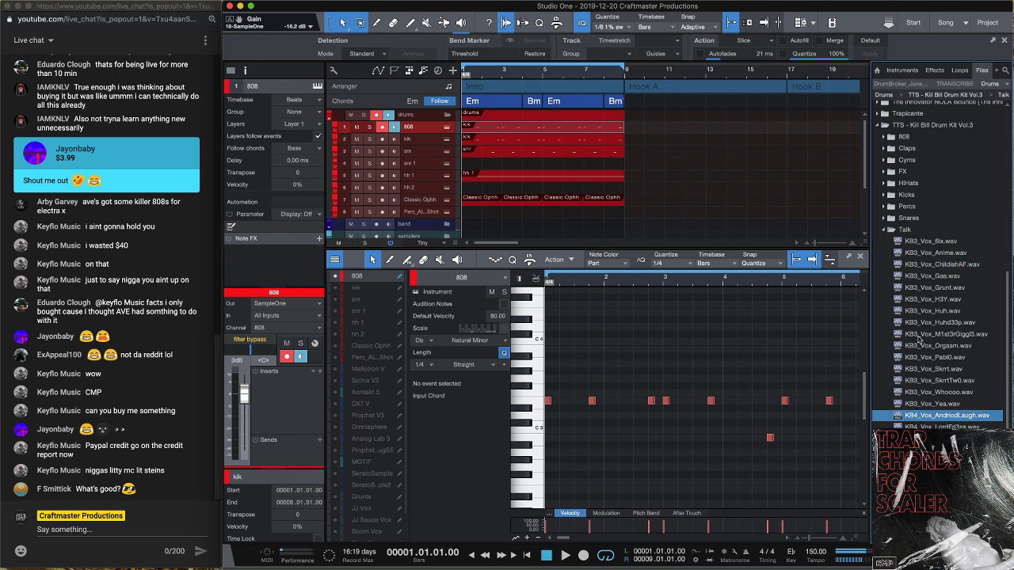
Load KB3_Snare_8082020.wav from the kit's Snares folder into the snr track's sampler and play the beat
{"action": "left_click", "coordinate": [886, 231]}
{"action": "left_click", "coordinate": [883, 218]}
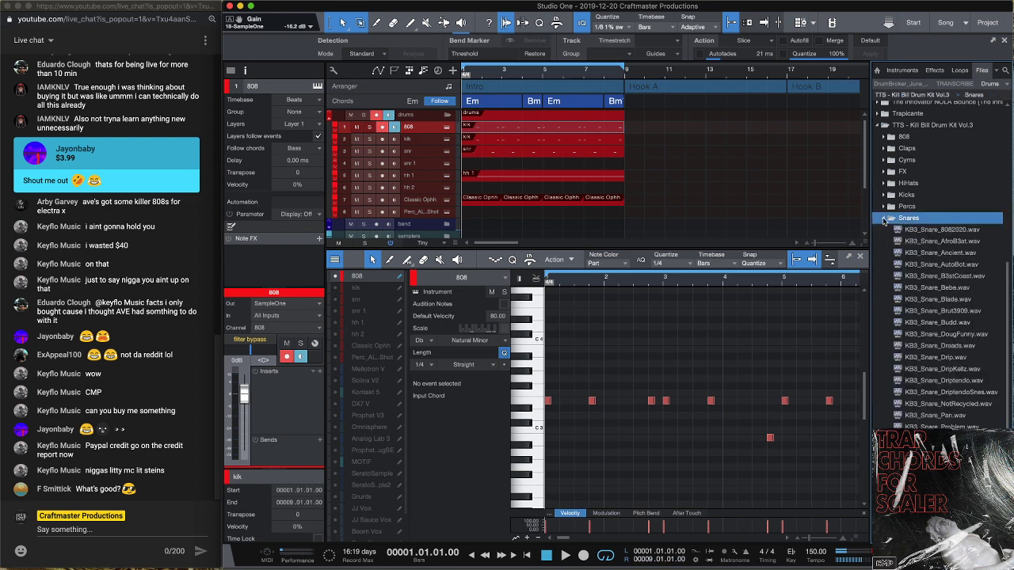
{"action": "left_click", "coordinate": [447, 150]}
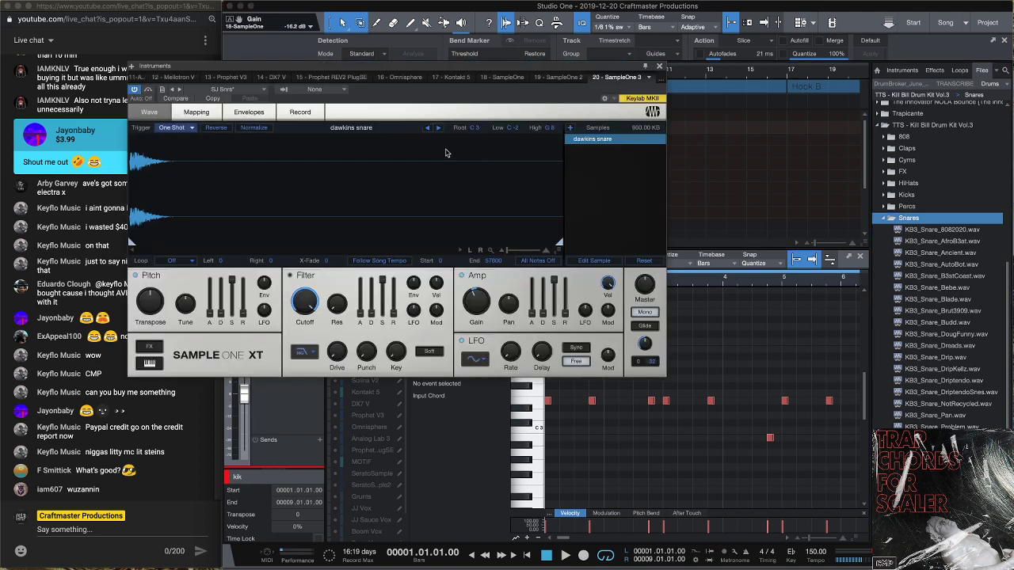
{"action": "left_click_drag", "start_coordinate": [946, 230], "coordinate": [467, 218]}
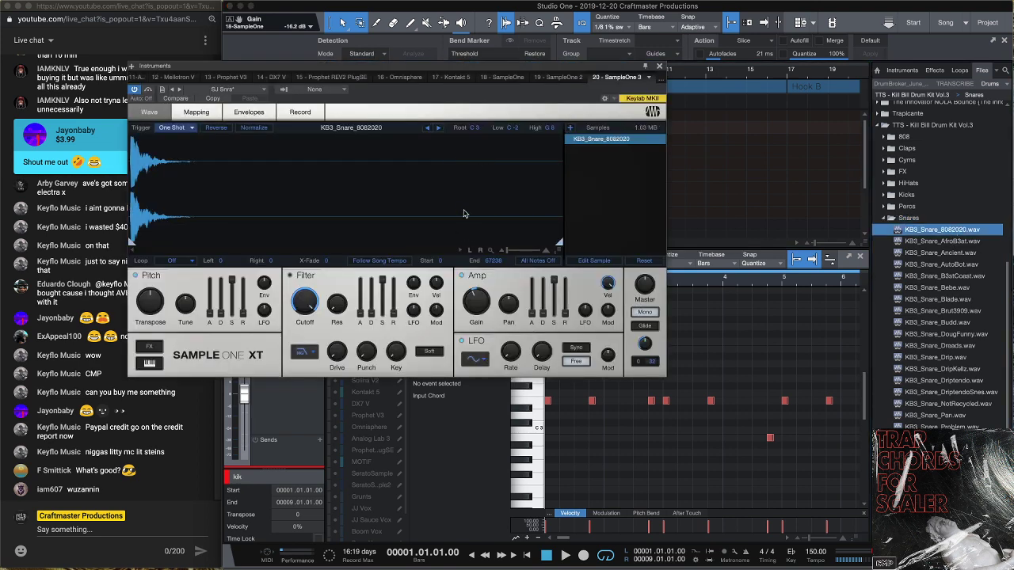
{"action": "left_click", "coordinate": [658, 66]}
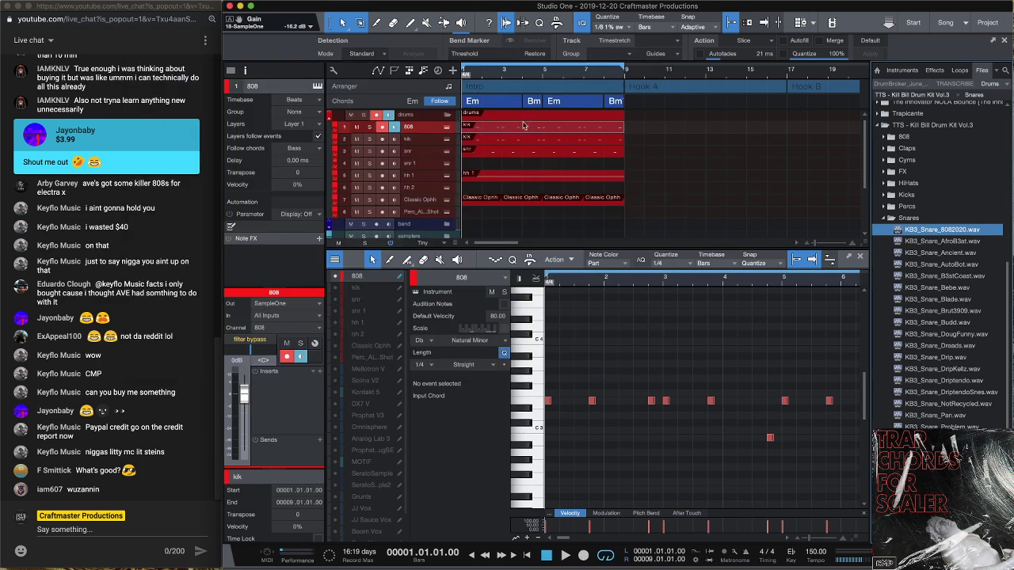
{"action": "key", "text": "space"}
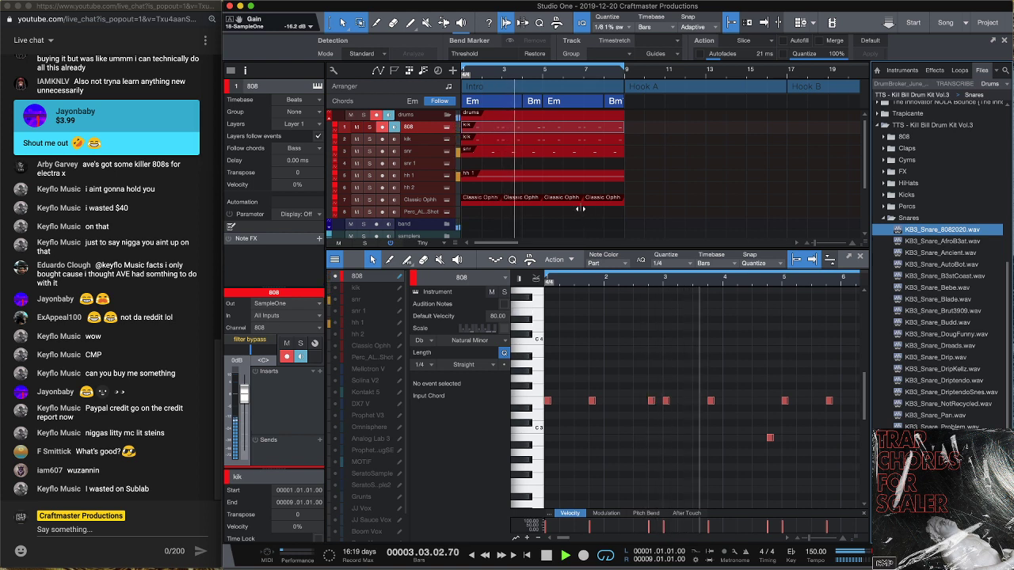
Add a send to the plate reverb on the snr track and set its level to -15.5 dB
{"action": "left_click", "coordinate": [434, 153]}
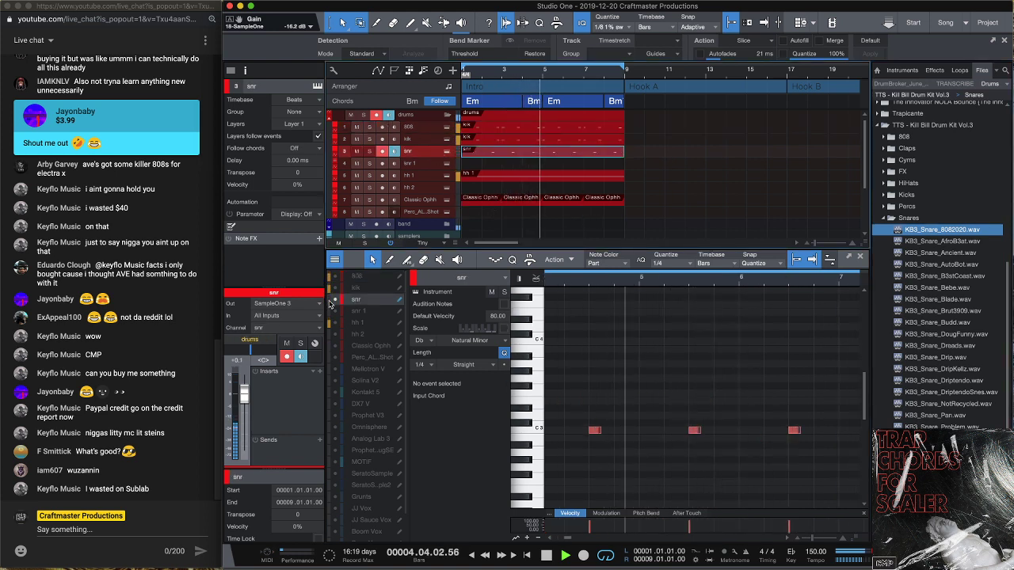
{"action": "left_click", "coordinate": [317, 441]}
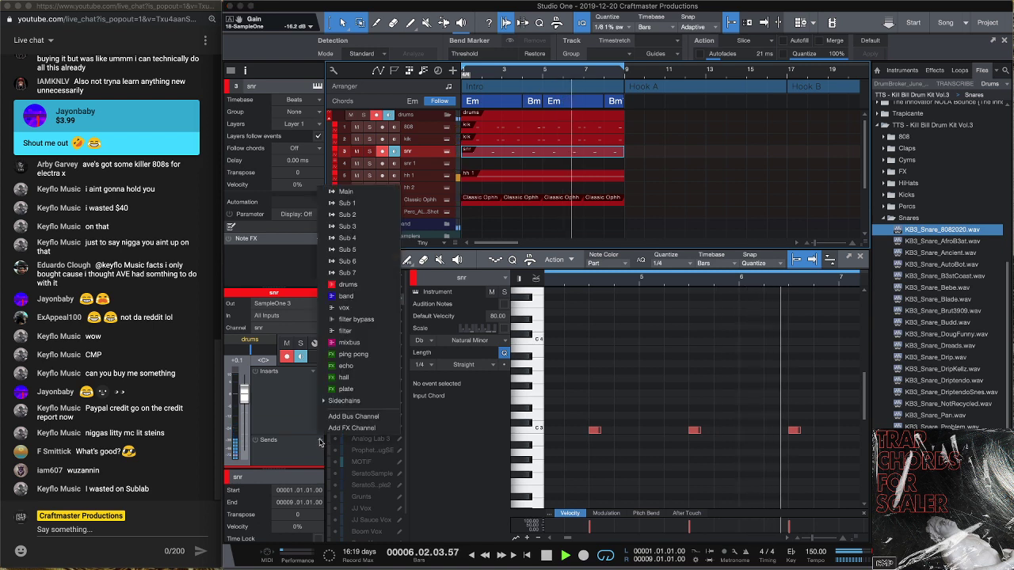
{"action": "left_click", "coordinate": [355, 389]}
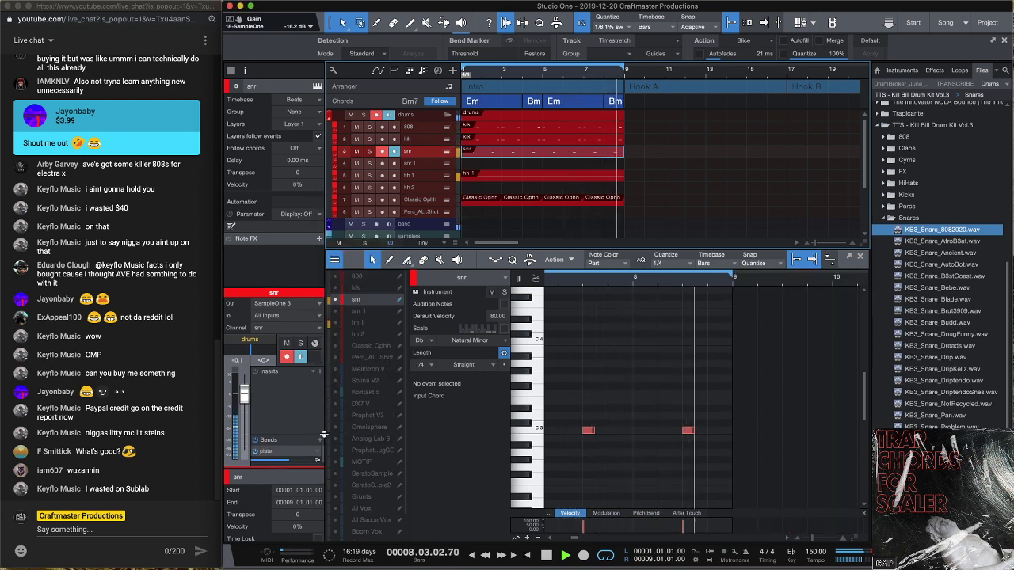
{"action": "left_click_drag", "start_coordinate": [305, 460], "coordinate": [277, 477]}
Load KB3_Kick_Bill.wav from the kit's Kicks folder into the kik track's sampler and switch the sampler to Mono
{"action": "left_click", "coordinate": [443, 141]}
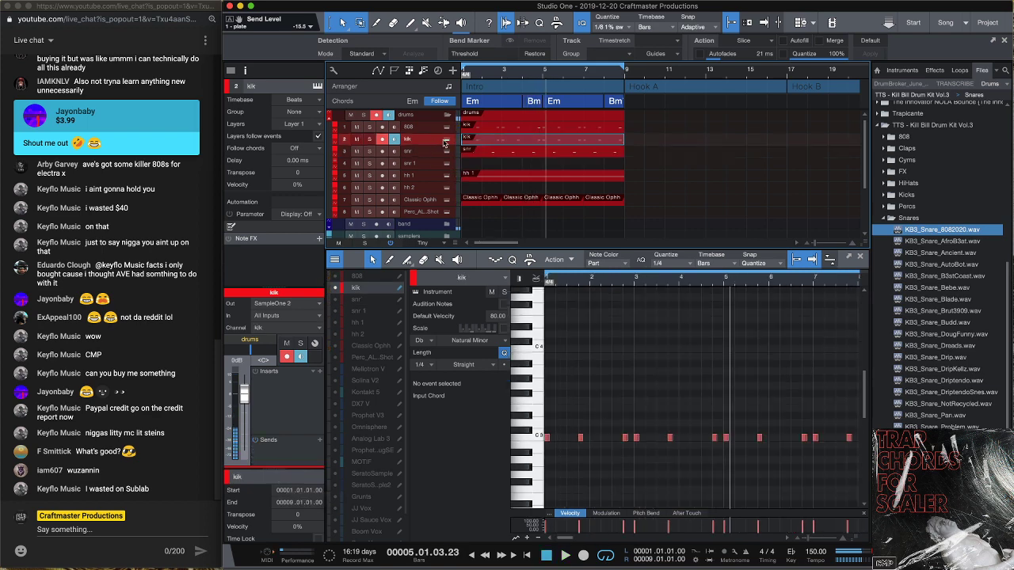
{"action": "left_click", "coordinate": [448, 141]}
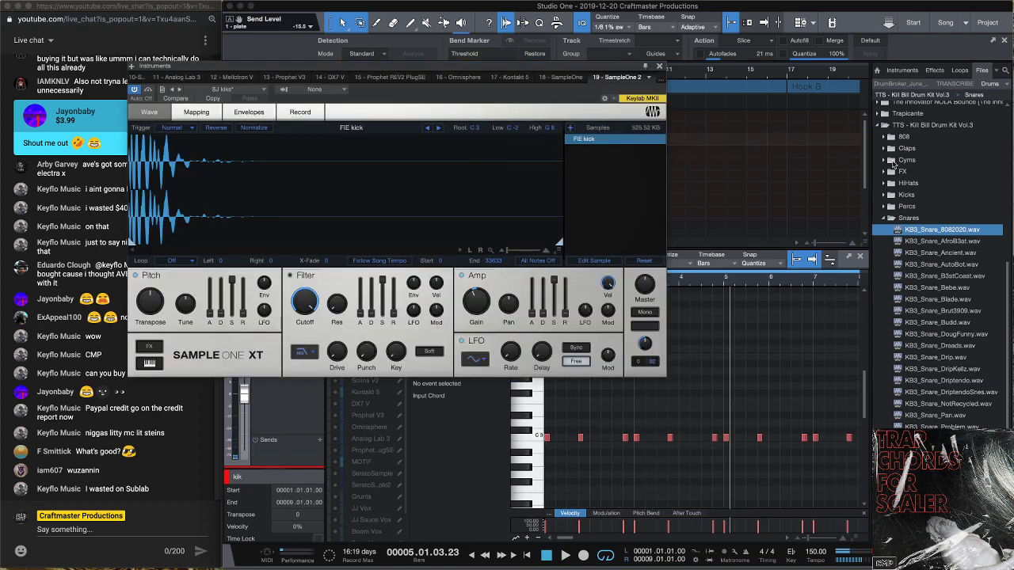
{"action": "left_click", "coordinate": [884, 195]}
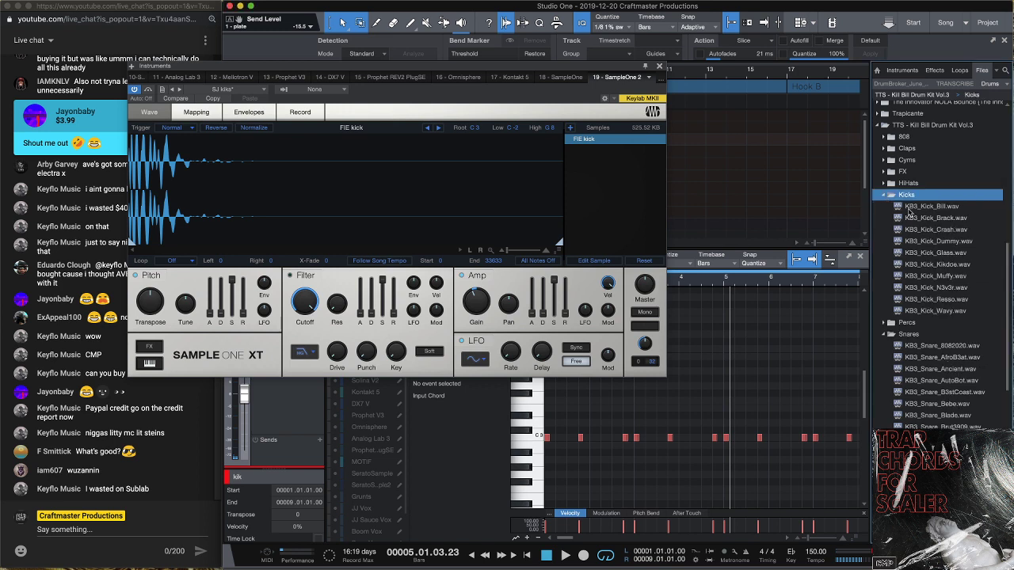
{"action": "left_click_drag", "start_coordinate": [926, 208], "coordinate": [258, 203]}
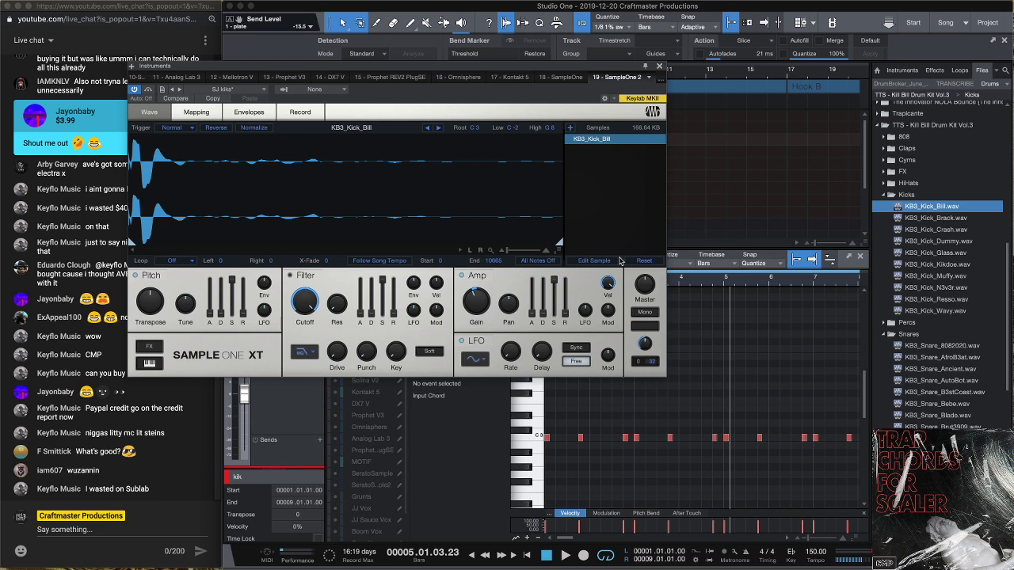
{"action": "left_click", "coordinate": [652, 314]}
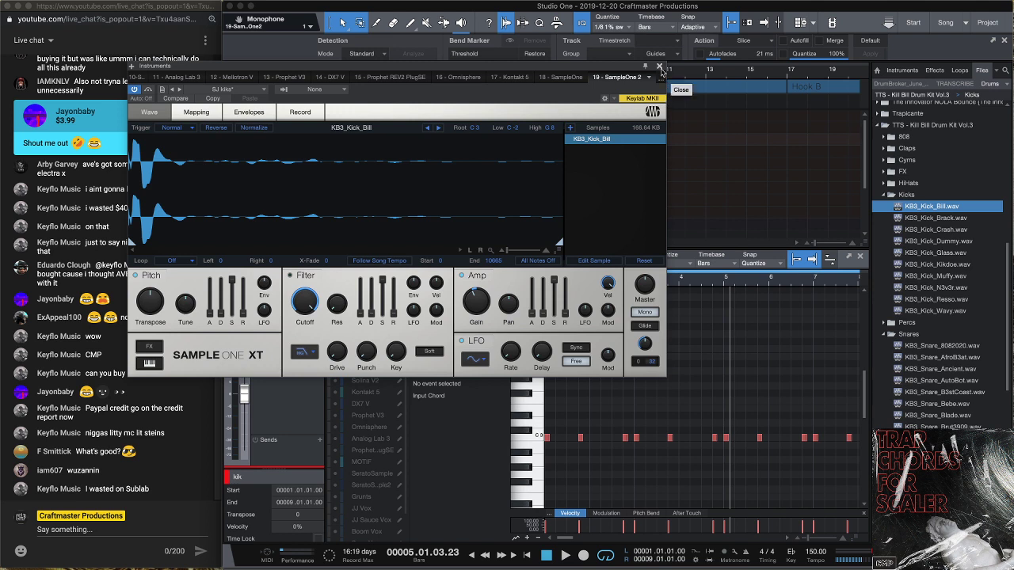
Play the beat and set the kick sampler's amp gain to -2.2 dB
{"action": "key", "text": "space"}
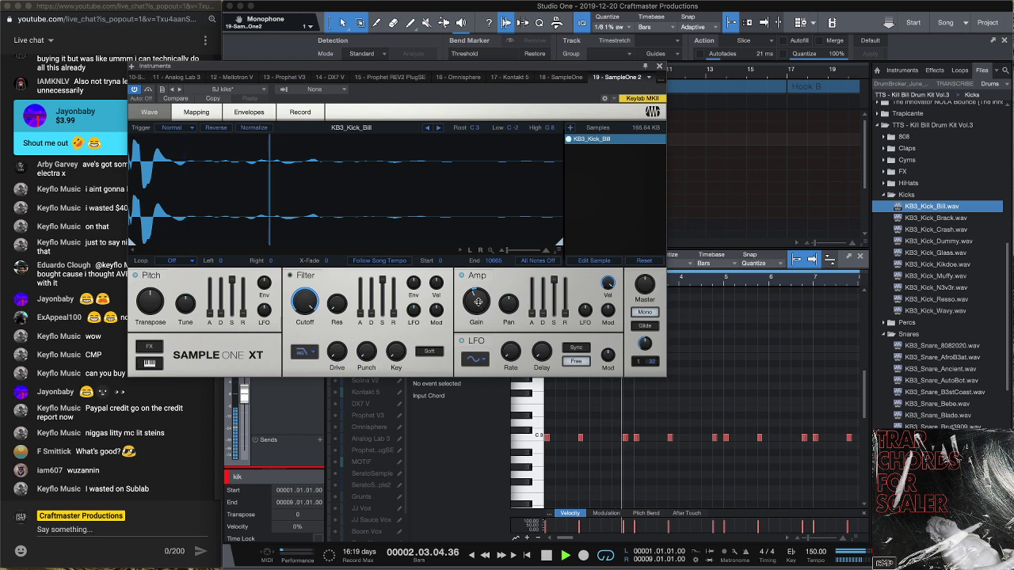
{"action": "mouse_move", "coordinate": [478, 288]}
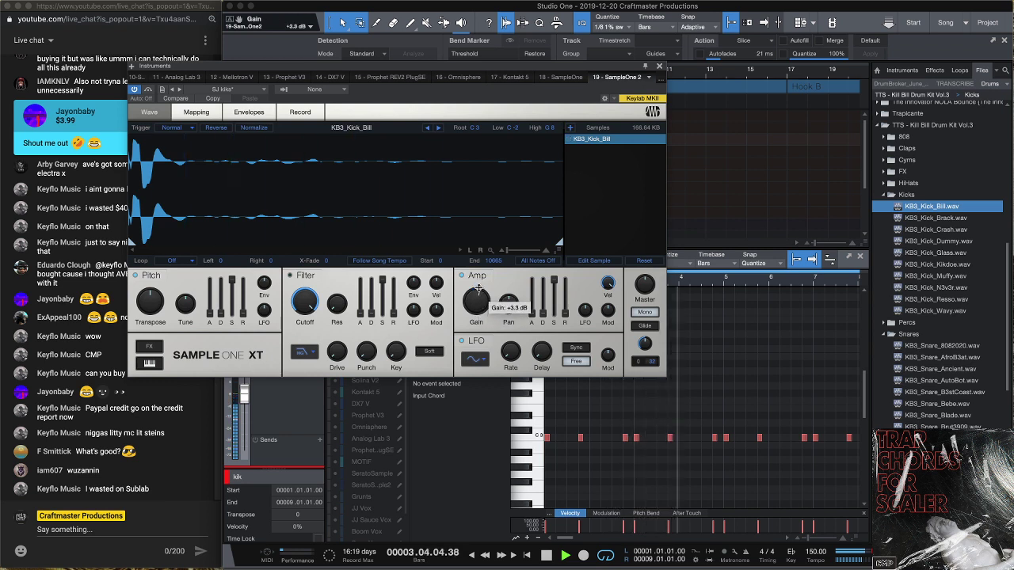
{"action": "left_click_drag", "start_coordinate": [478, 287], "coordinate": [476, 295]}
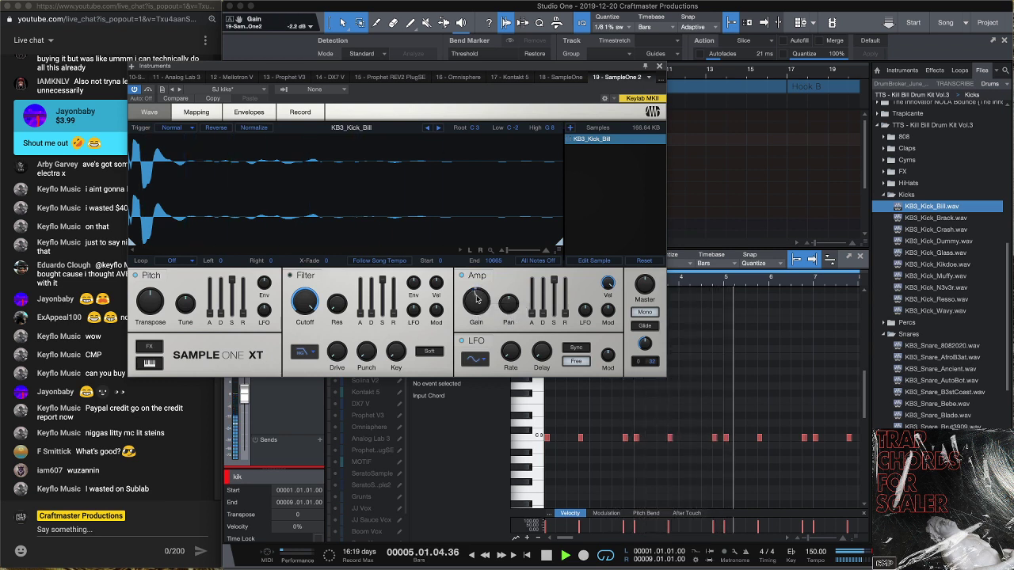
Audition successive kit kicks in the kik sampler during playback, keep KB3_Kick_Kikdoe, and close the sampler
{"action": "left_click", "coordinate": [437, 128]}
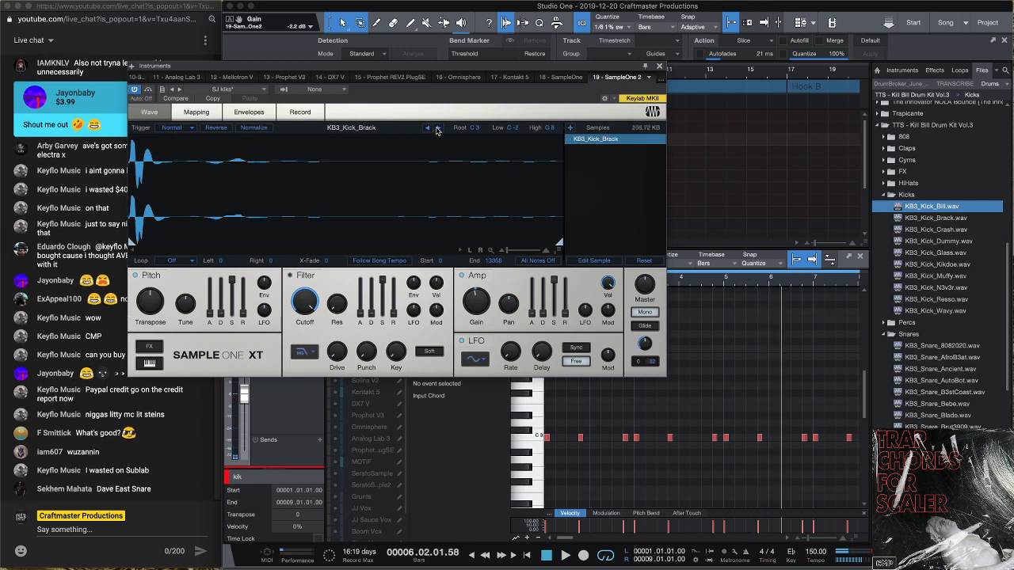
{"action": "key", "text": "space"}
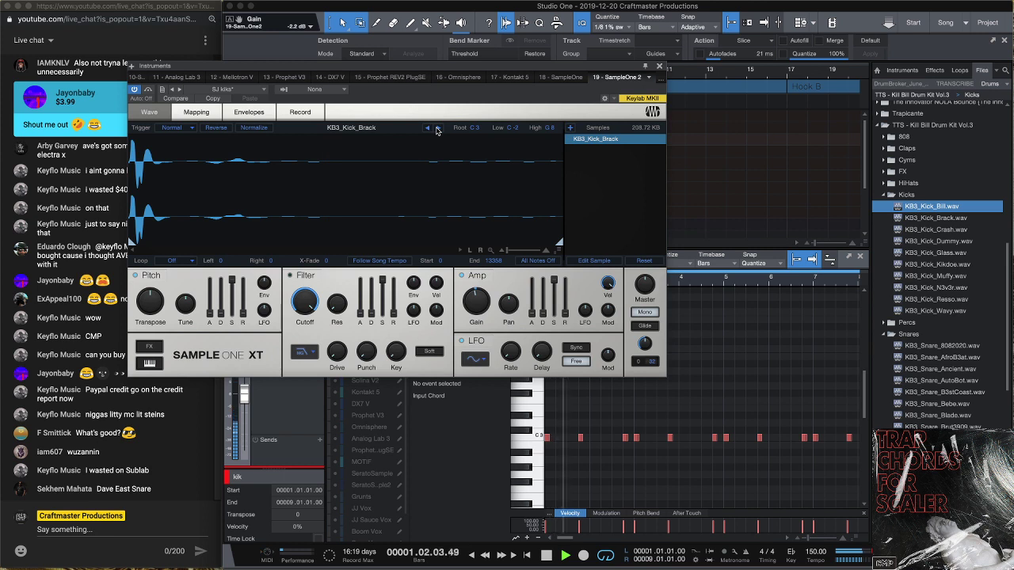
{"action": "left_click", "coordinate": [437, 128]}
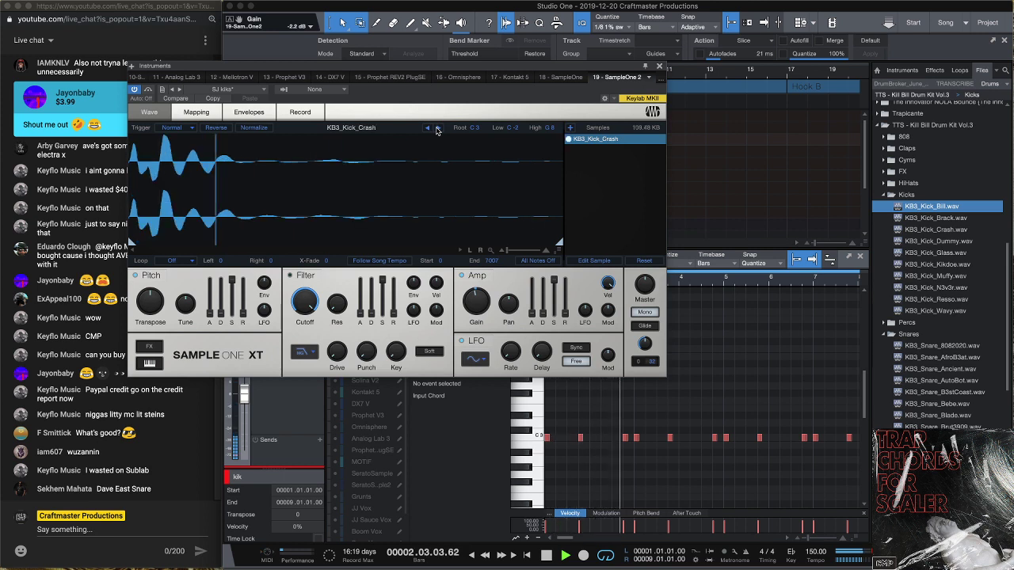
{"action": "left_click", "coordinate": [437, 127]}
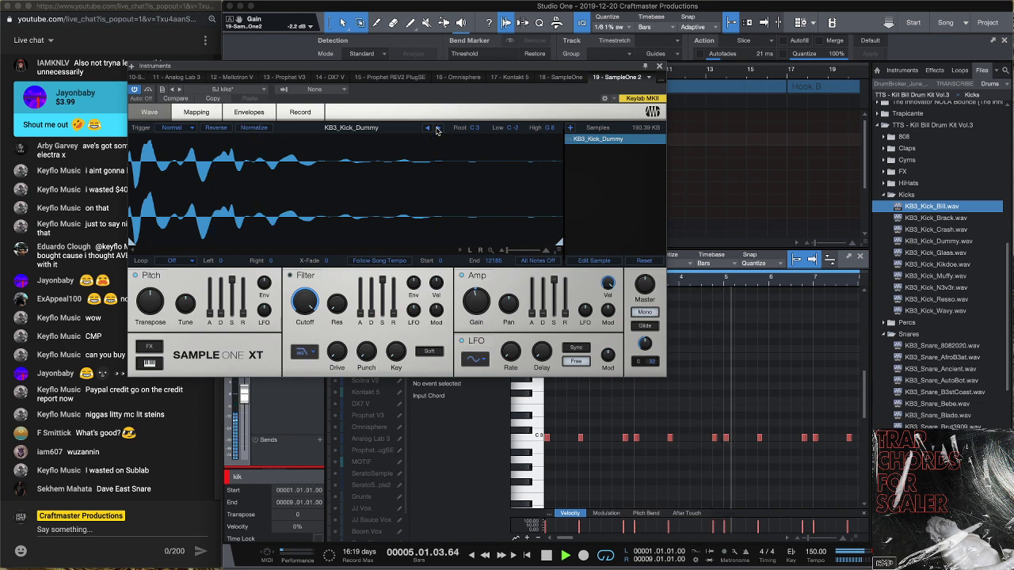
{"action": "left_click", "coordinate": [437, 128]}
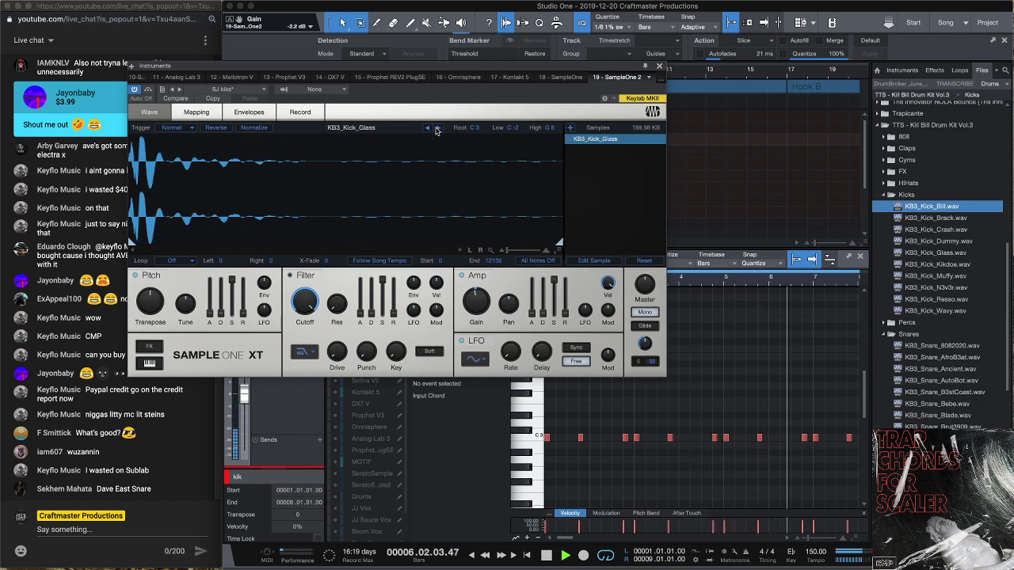
{"action": "left_click", "coordinate": [437, 128]}
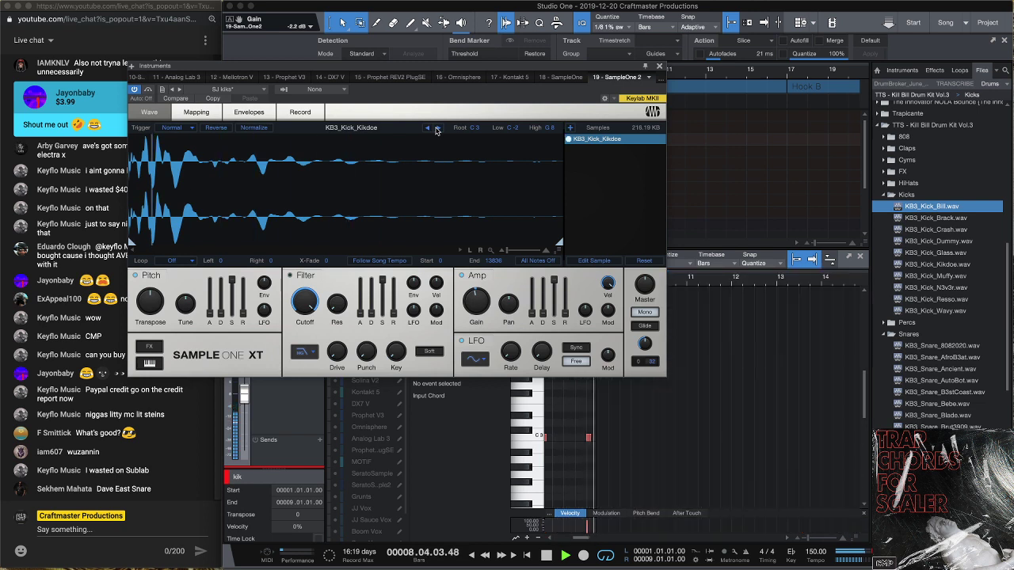
{"action": "left_click", "coordinate": [658, 68]}
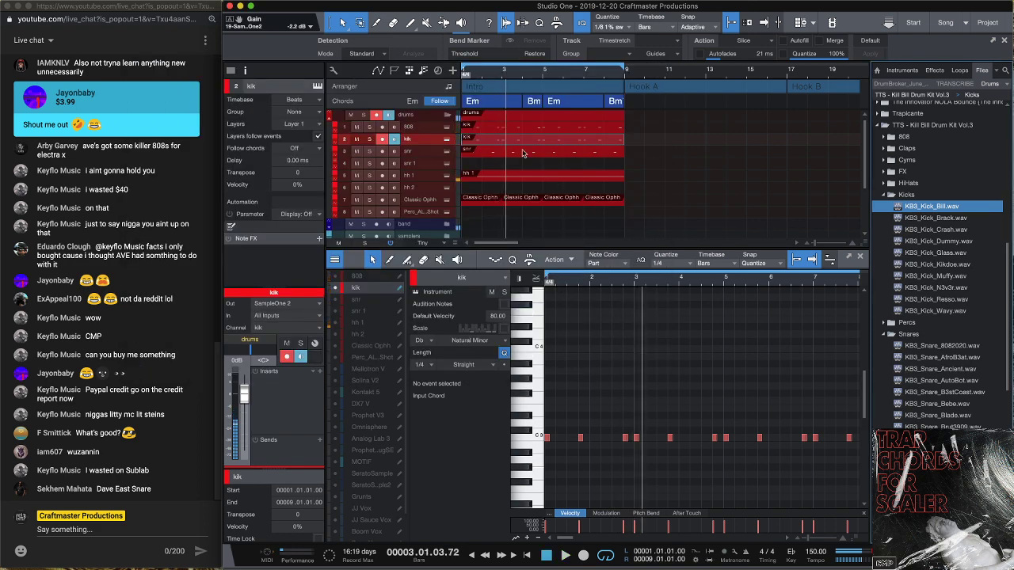
Lower the 808 track's volume to -2.8 dB
{"action": "left_click", "coordinate": [424, 130]}
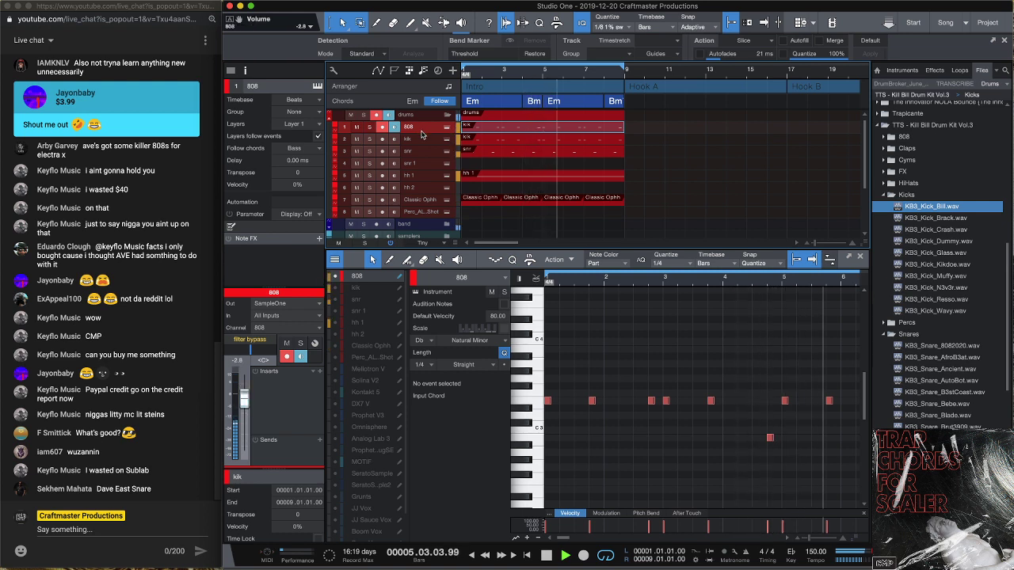
{"action": "left_click", "coordinate": [426, 152]}
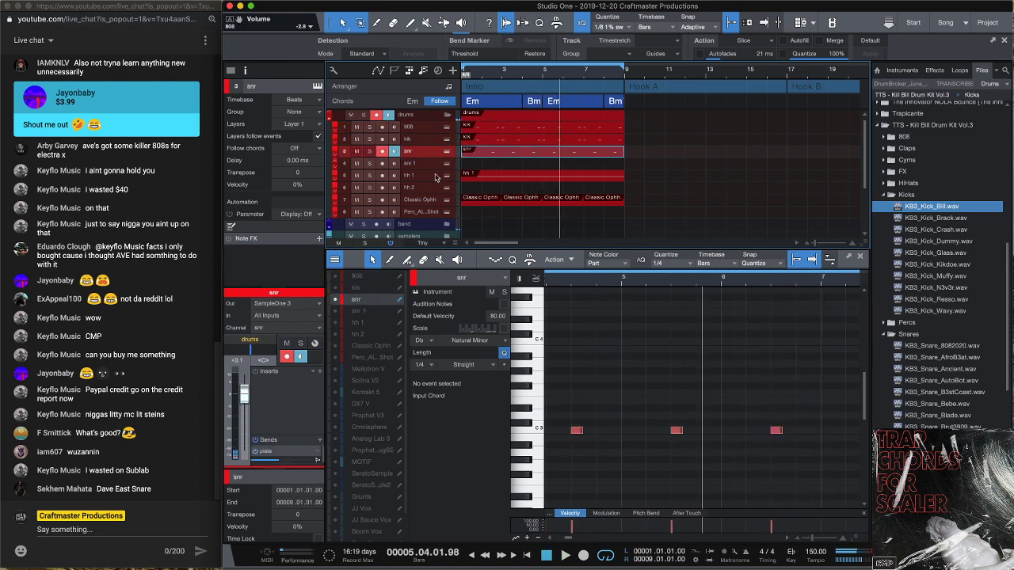
Select the hh 1 track, collapse the Kicks and Snares folders, and expand the MIDI subfolder of HiHats
{"action": "left_click", "coordinate": [435, 176]}
{"action": "left_click", "coordinate": [884, 195]}
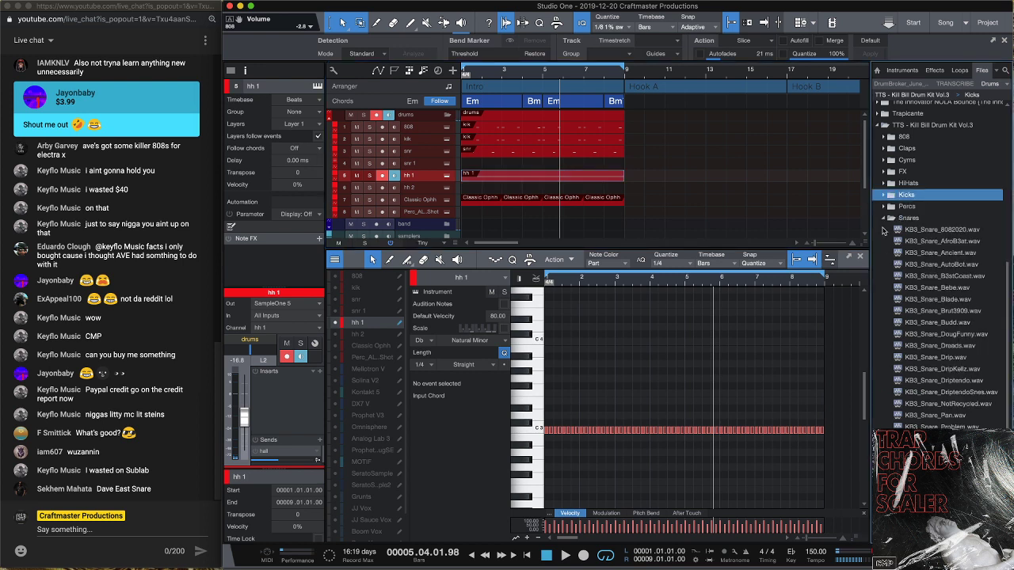
{"action": "left_click", "coordinate": [884, 217]}
{"action": "left_click", "coordinate": [884, 183]}
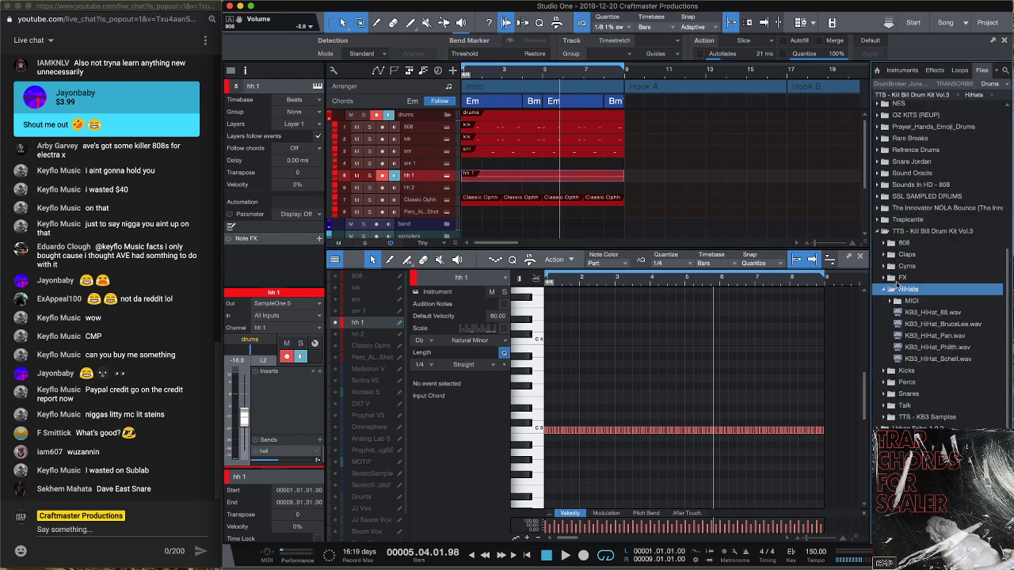
{"action": "left_click", "coordinate": [891, 302]}
{"action": "scroll", "coordinate": [890, 307], "scroll_direction": "down", "scroll_amount": 2}
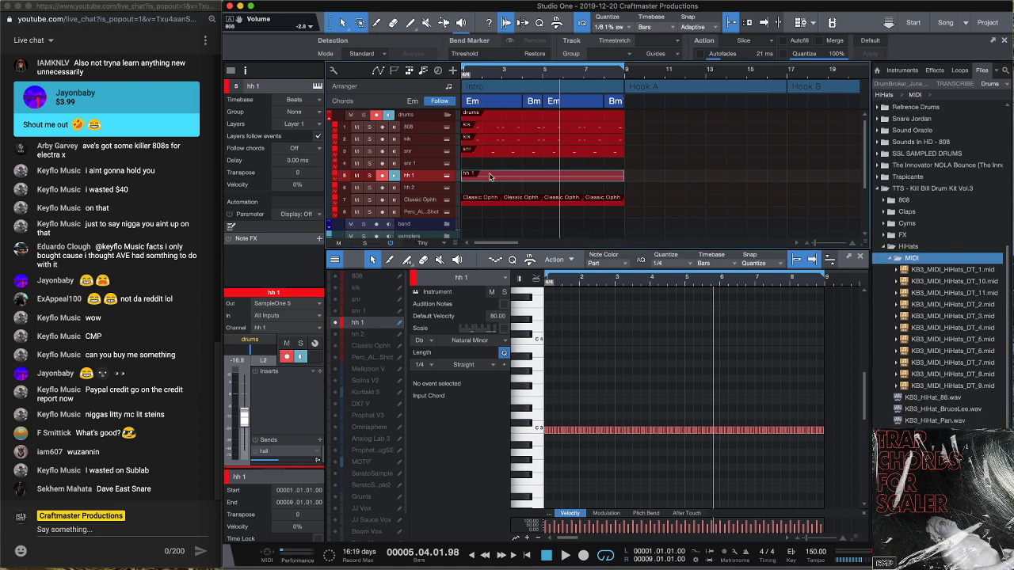
Replace the hh 1 pattern with KB3_MIDI_HiHats_DT_1.mid, moving the imported part onto the hh 1 track, and play it
{"action": "key", "text": "Delete"}
{"action": "left_click_drag", "start_coordinate": [940, 270], "coordinate": [464, 172]}
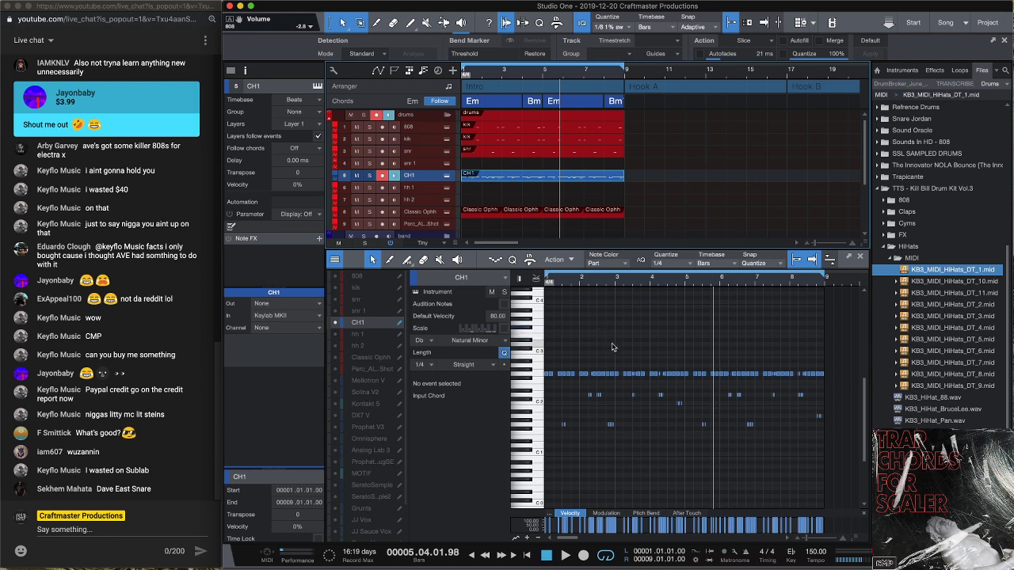
{"action": "key", "text": "space"}
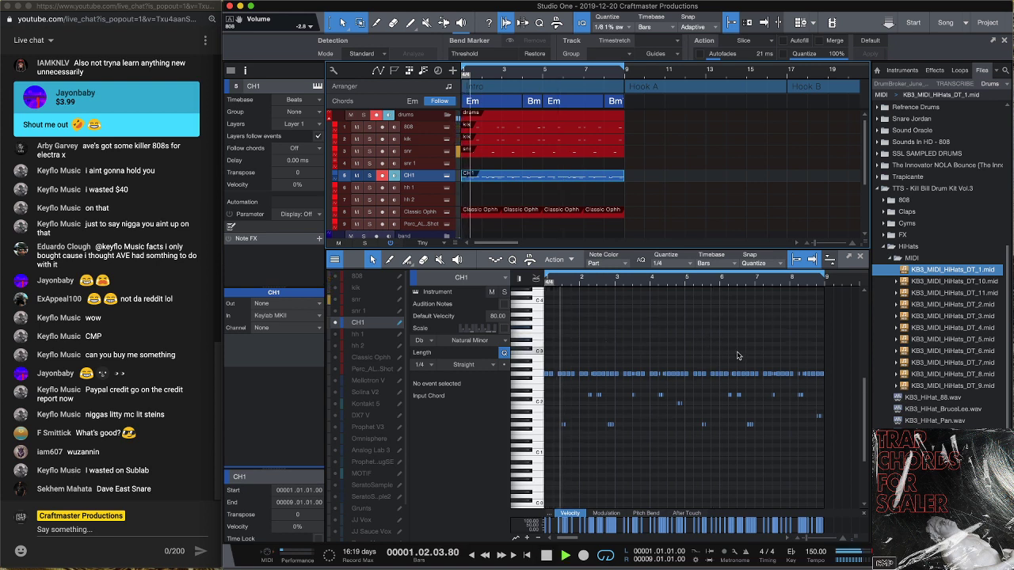
{"action": "key", "text": "space"}
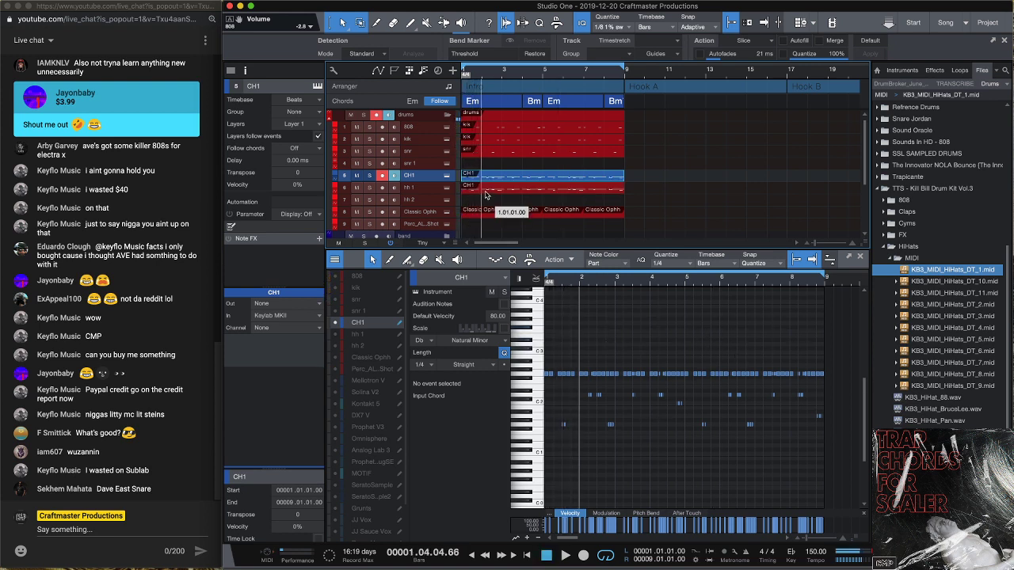
{"action": "left_click", "coordinate": [485, 189]}
{"action": "key", "text": "space"}
{"action": "scroll", "coordinate": [622, 391], "scroll_direction": "down", "scroll_amount": 4}
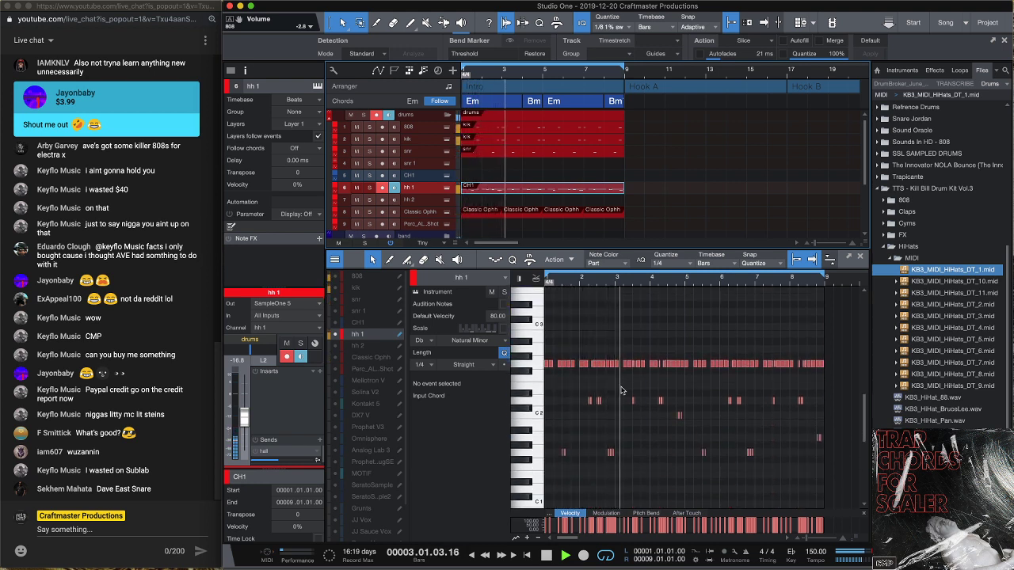
{"action": "key", "text": "space"}
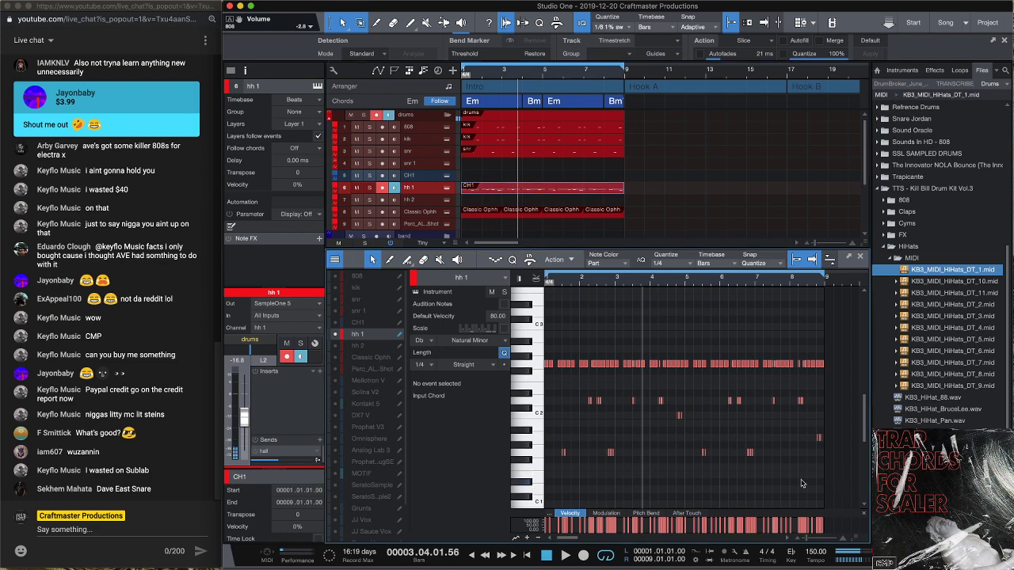
Transpose all the hi-hat notes up until the main row sits on C 3, and play the pattern
{"action": "key", "text": "super+a"}
{"action": "key", "text": "Up"}
{"action": "key", "text": "Up"}
{"action": "key", "text": "Up"}
{"action": "key", "text": "Up"}
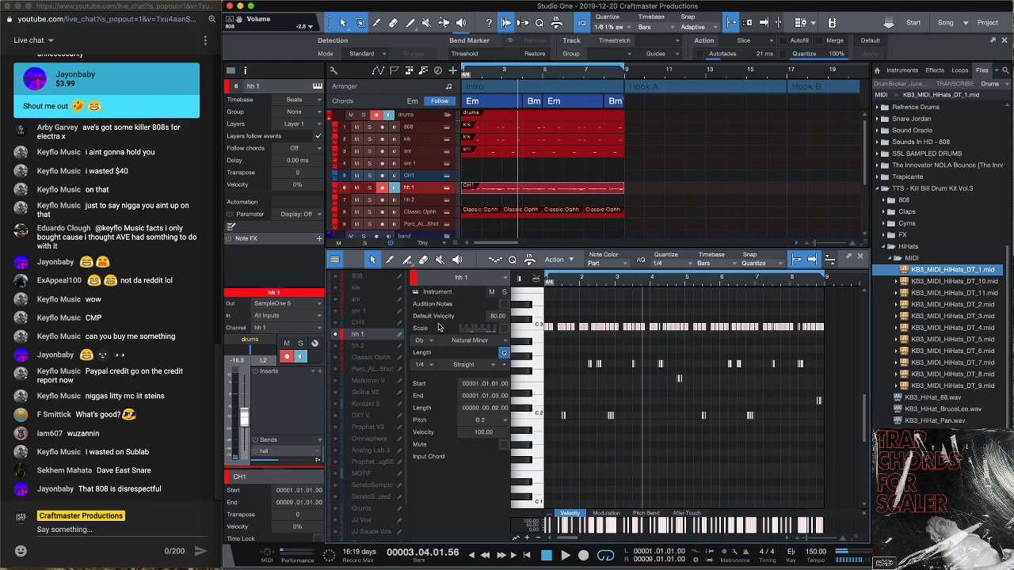
{"action": "key", "text": "space"}
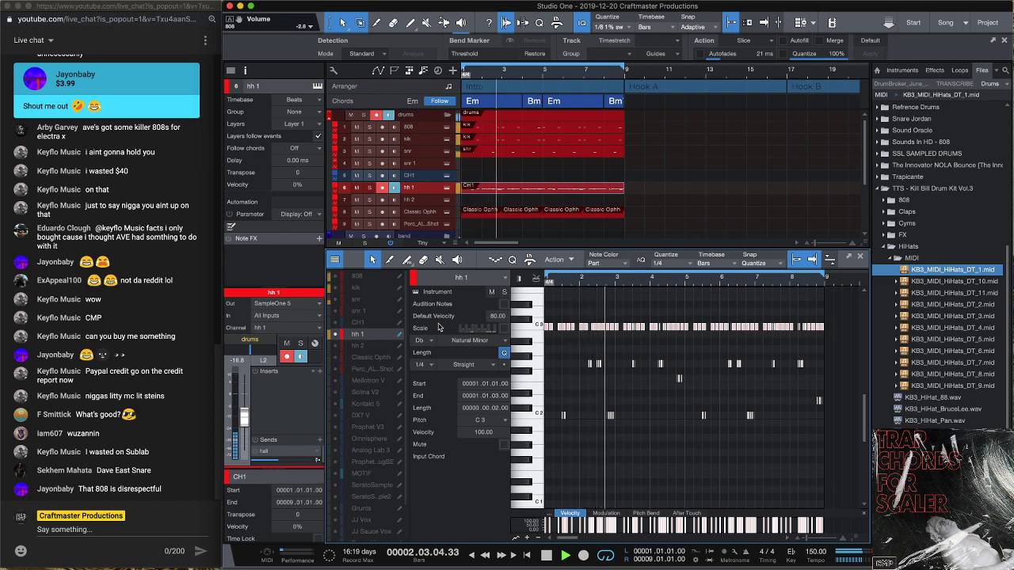
Undo the transposition and import of KB3_MIDI_HiHats_DT_1.mid, removing the CH1 track and restoring the original hh 1 pattern
{"action": "key", "text": "space"}
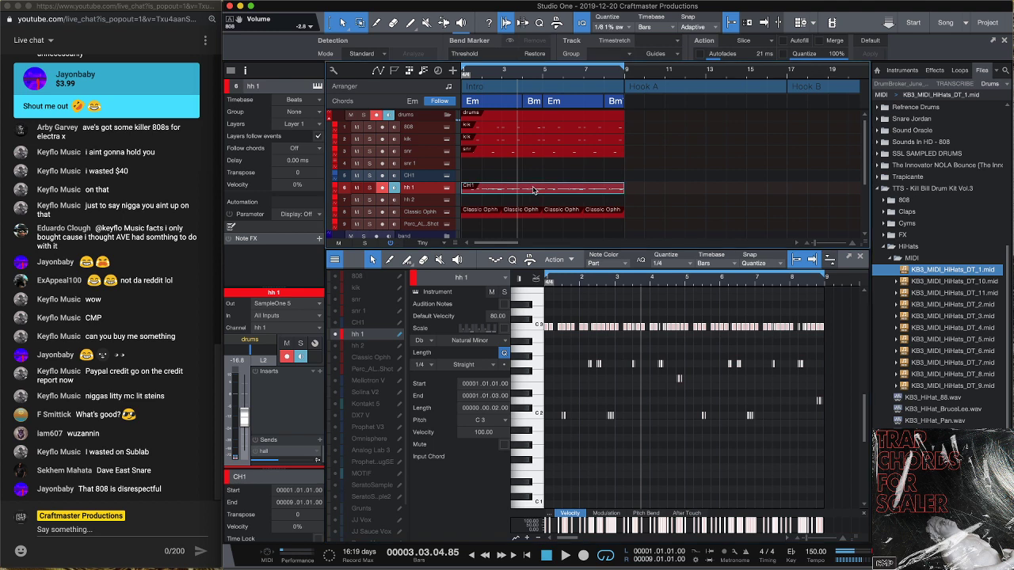
{"action": "key", "text": "Down"}
{"action": "key", "text": "Down"}
{"action": "key", "text": "Down"}
{"action": "key", "text": "Down"}
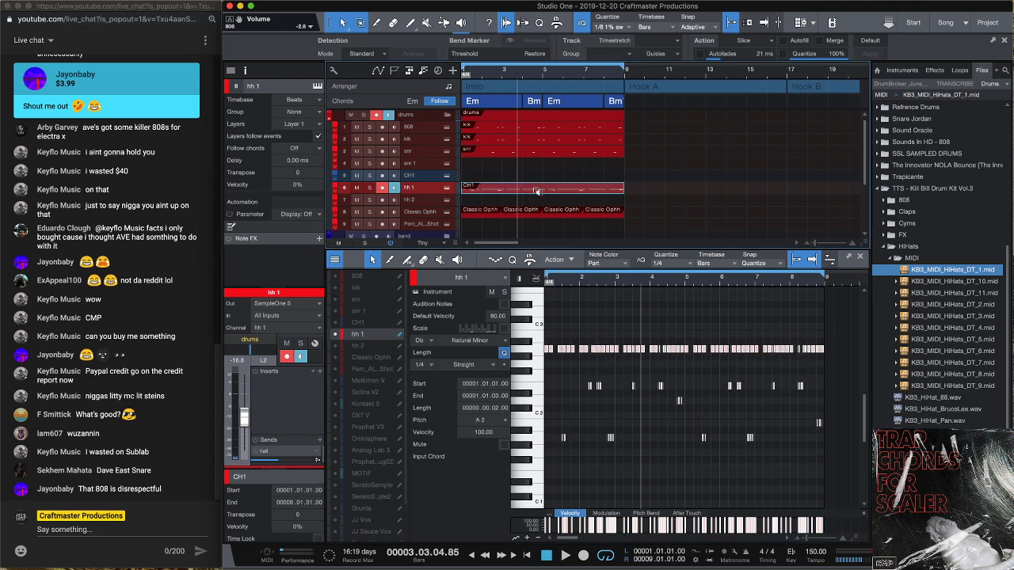
{"action": "key", "text": "Up"}
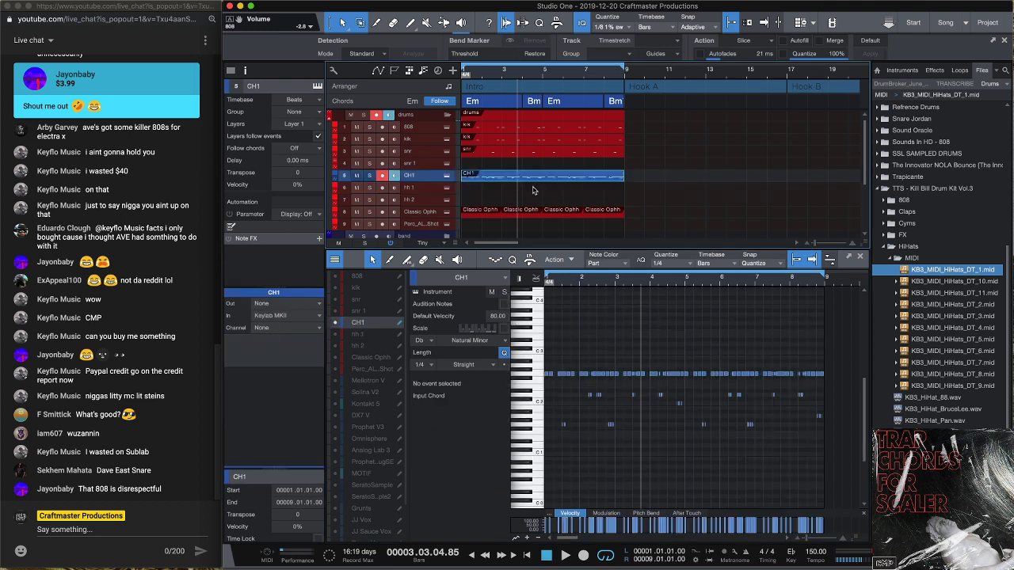
{"action": "key", "text": "Delete"}
{"action": "key", "text": "ctrl+z"}
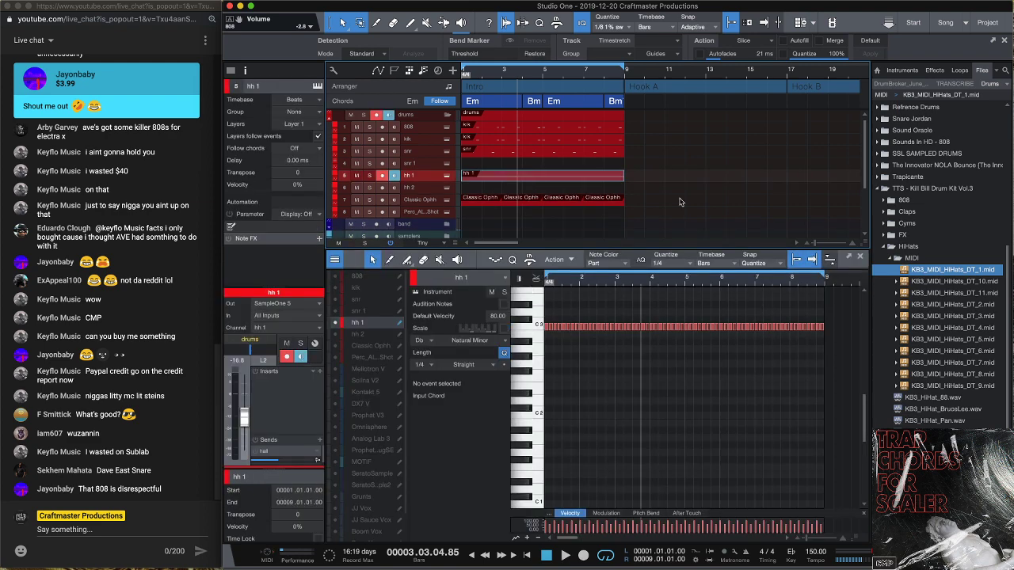
Load KB3_HiHat_88.wav into the hh 1 track's SampleOne and raise the track volume to -7.0 dB during playback
{"action": "left_click", "coordinate": [891, 259]}
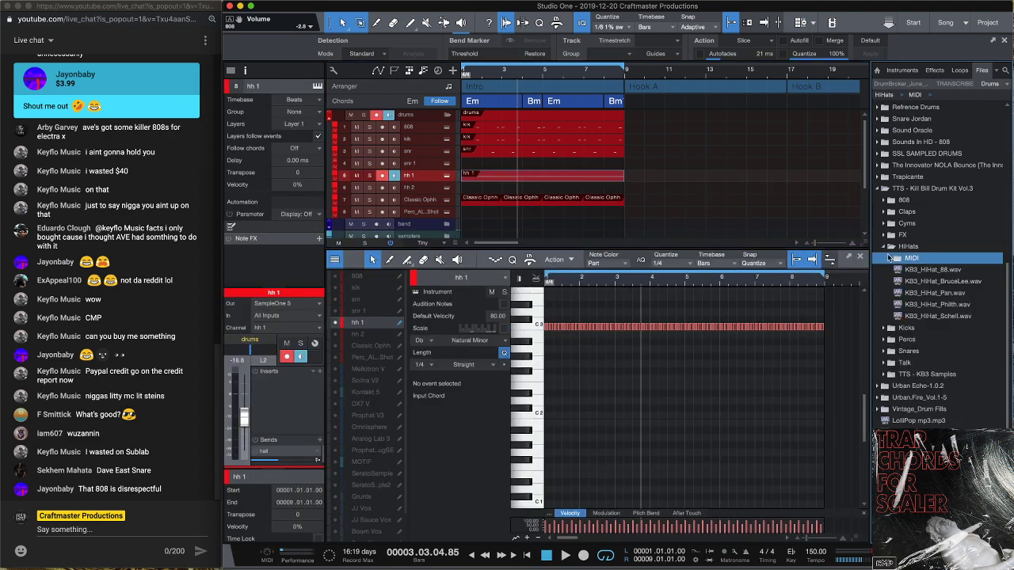
{"action": "left_click", "coordinate": [447, 179]}
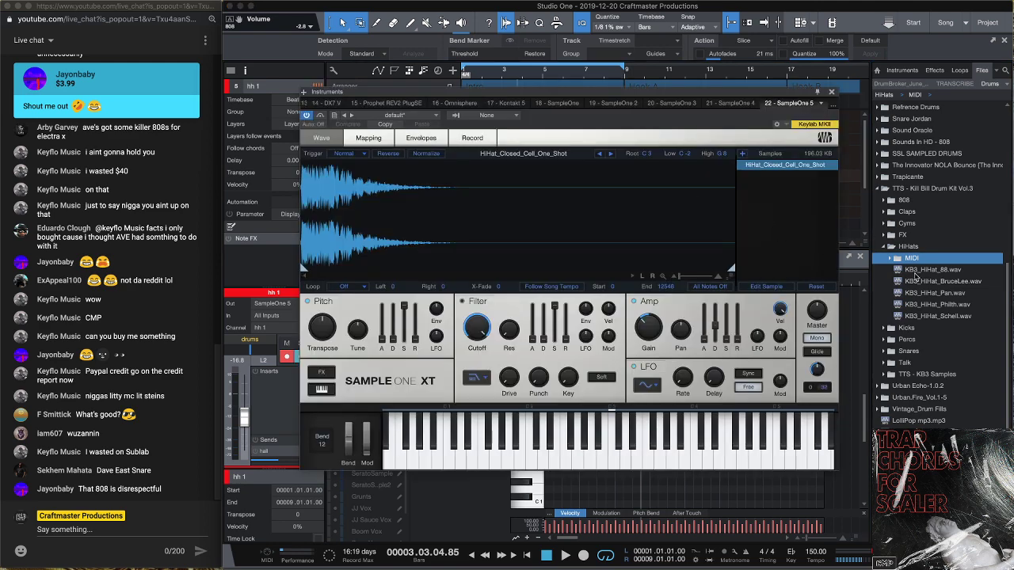
{"action": "left_click_drag", "start_coordinate": [915, 275], "coordinate": [565, 236]}
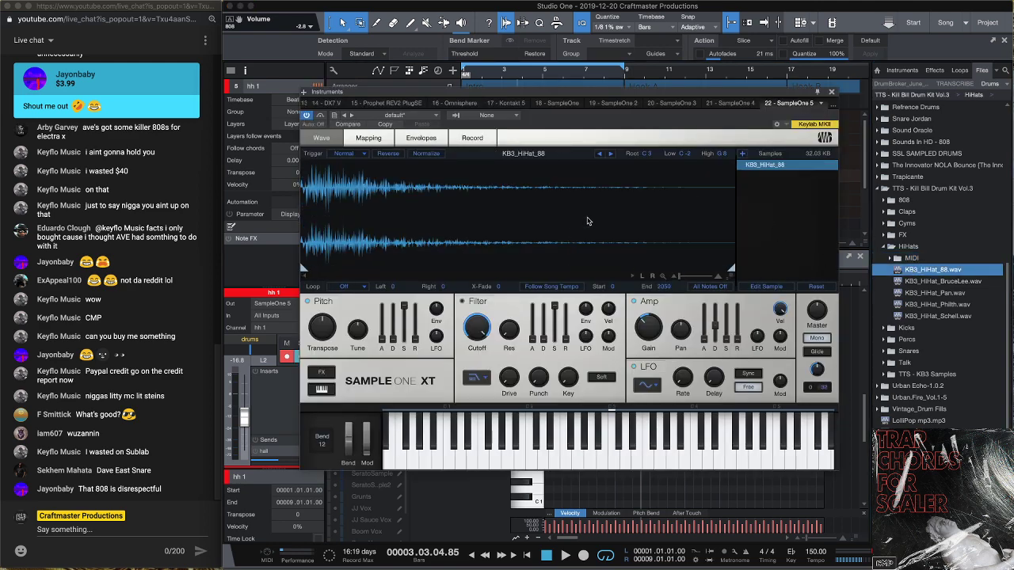
{"action": "key", "text": "space"}
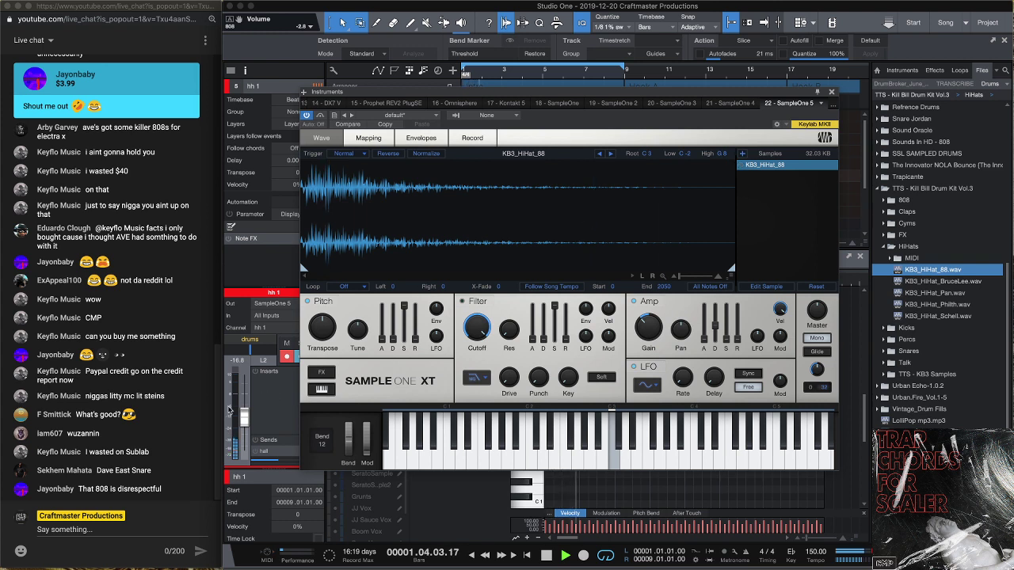
{"action": "mouse_move", "coordinate": [243, 415]}
{"action": "left_mouse_down"}
{"action": "mouse_move", "coordinate": [242, 400]}
{"action": "mouse_move", "coordinate": [237, 408]}
{"action": "left_mouse_up"}
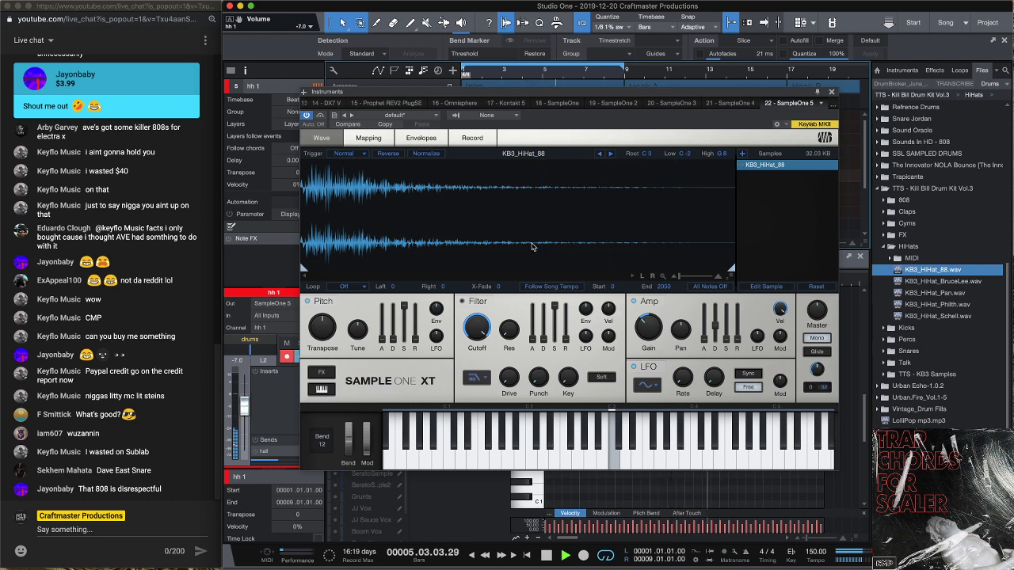
Audition the other KB3 hi-hat samples up to KB3_HiHat_Schell, step back to the one before KB3_HiHat_Pan, and close the sampler
{"action": "left_click", "coordinate": [610, 154]}
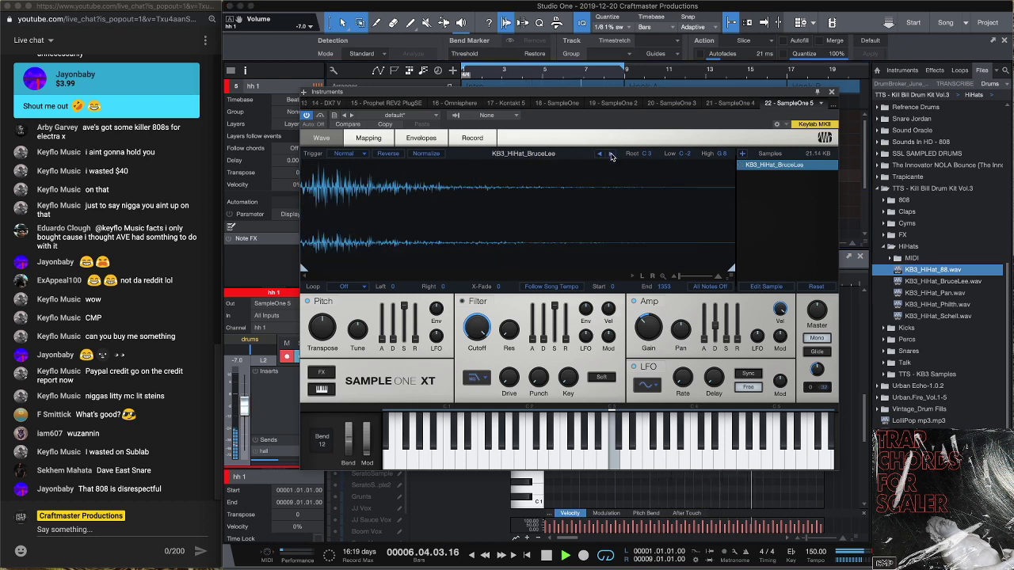
{"action": "left_click", "coordinate": [610, 153]}
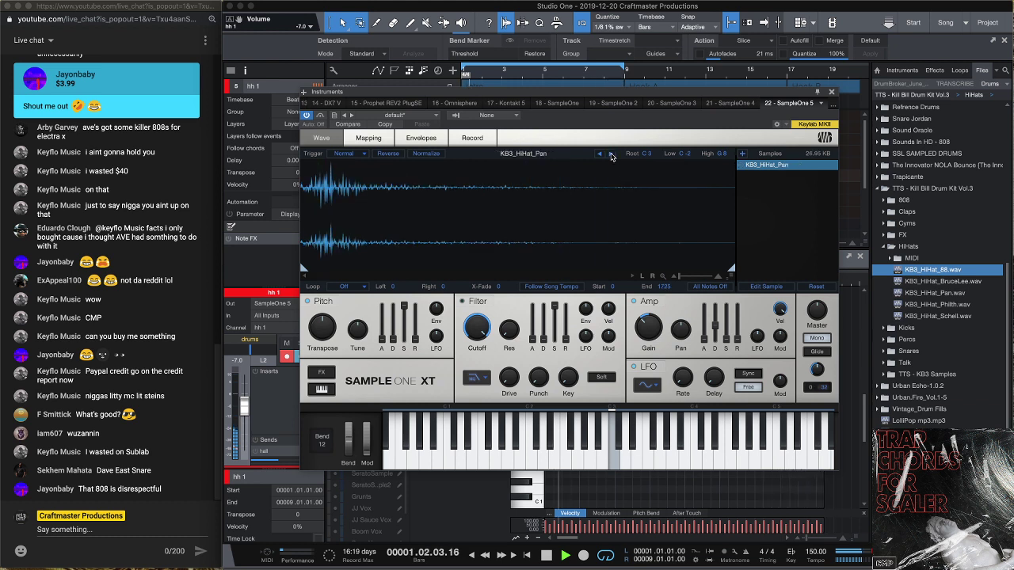
{"action": "left_click", "coordinate": [609, 153]}
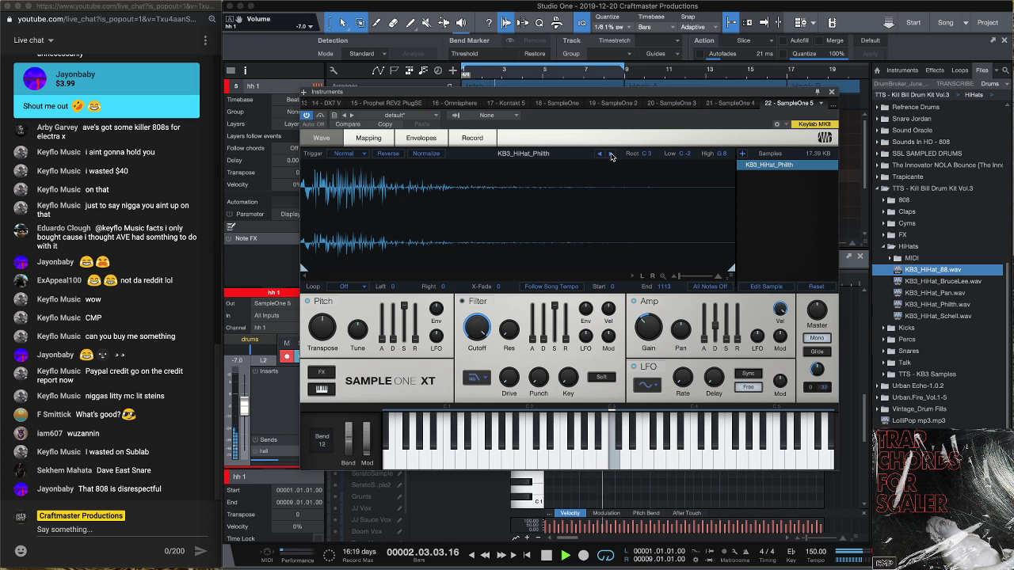
{"action": "left_click", "coordinate": [609, 154]}
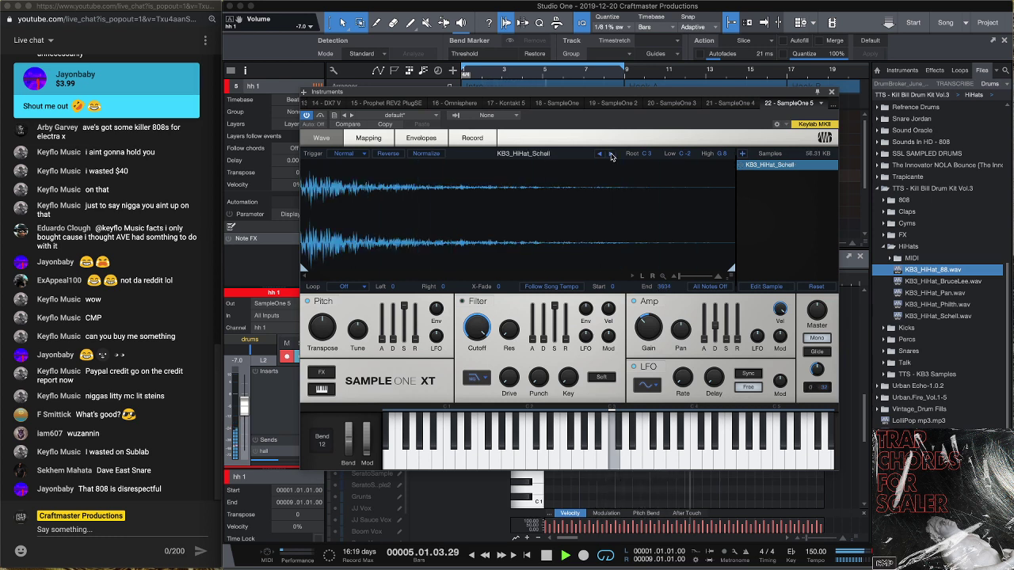
{"action": "left_click", "coordinate": [598, 154]}
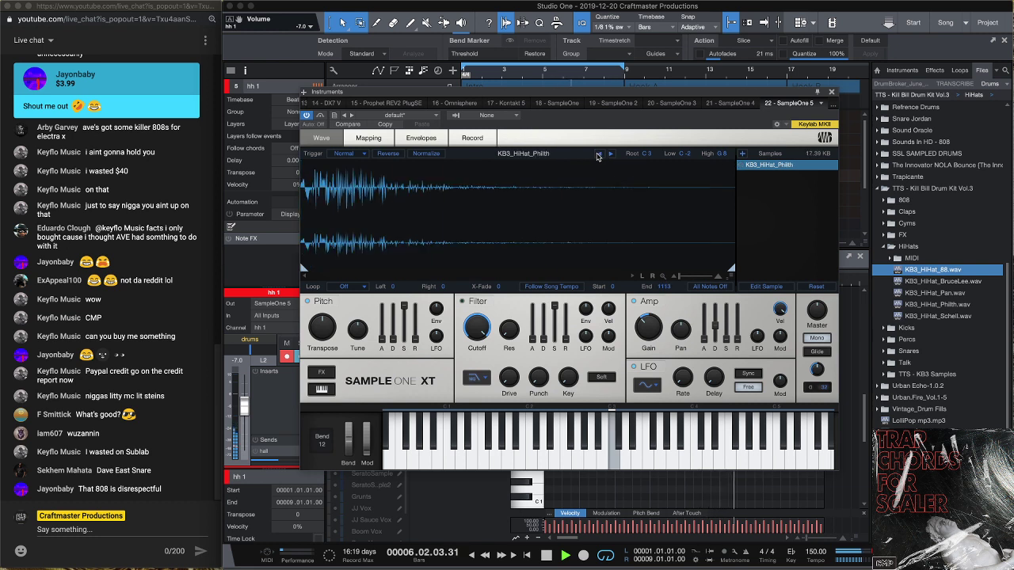
{"action": "left_click", "coordinate": [598, 154]}
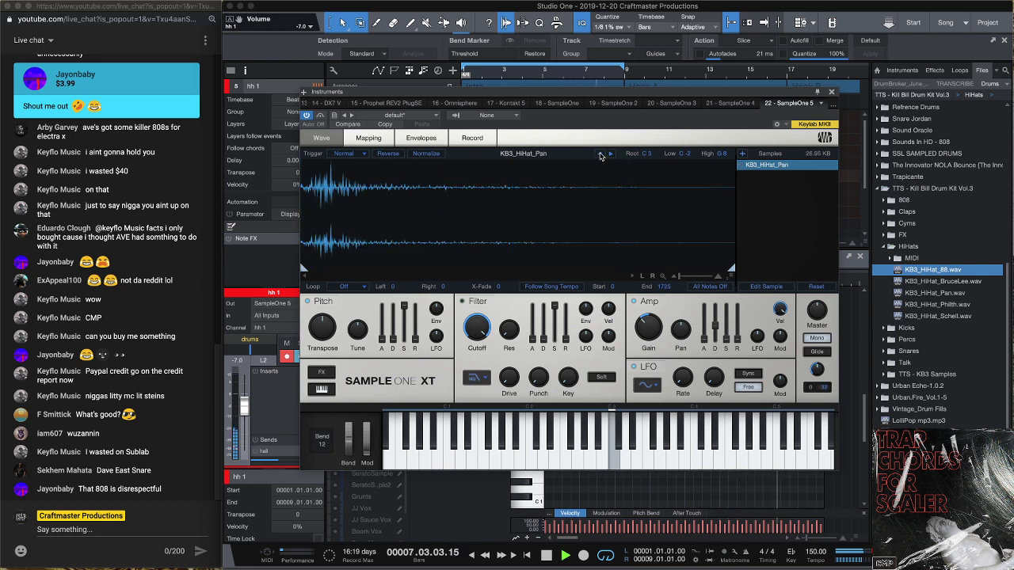
{"action": "left_click", "coordinate": [599, 154]}
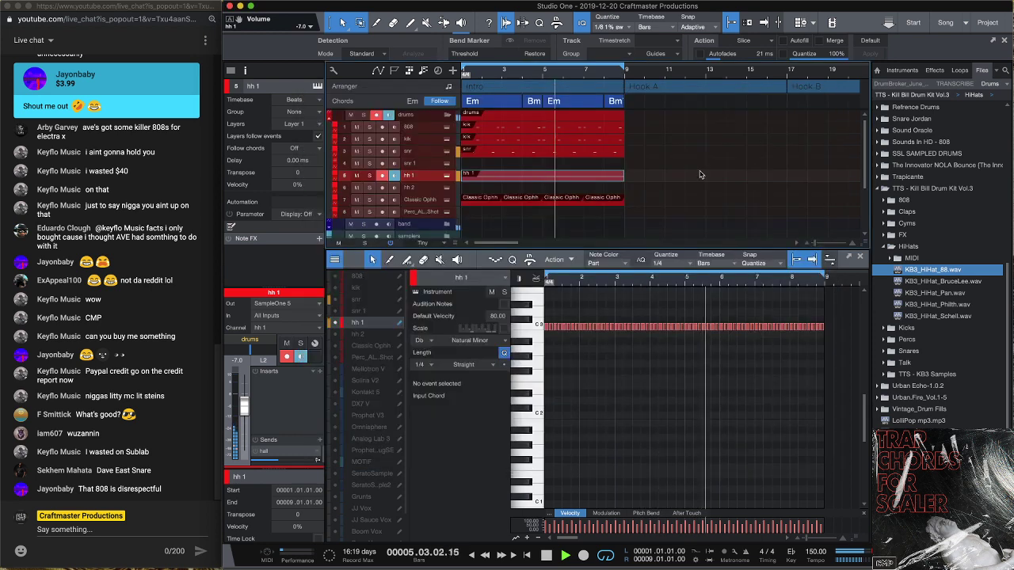
{"action": "left_click", "coordinate": [832, 94]}
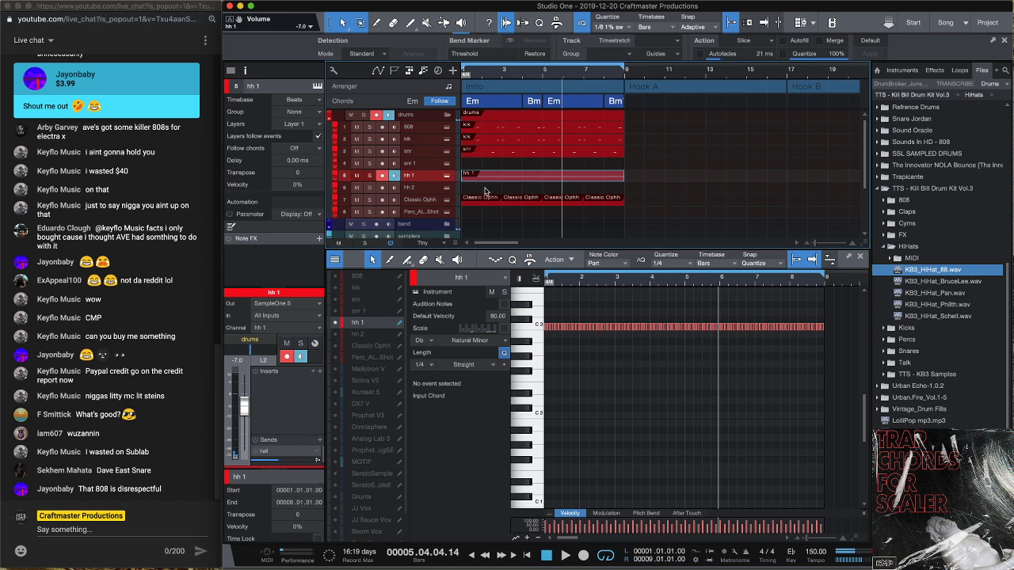
Create an empty instrument part on the snr 1 track across the eight-bar Intro section
{"action": "left_click", "coordinate": [510, 165]}
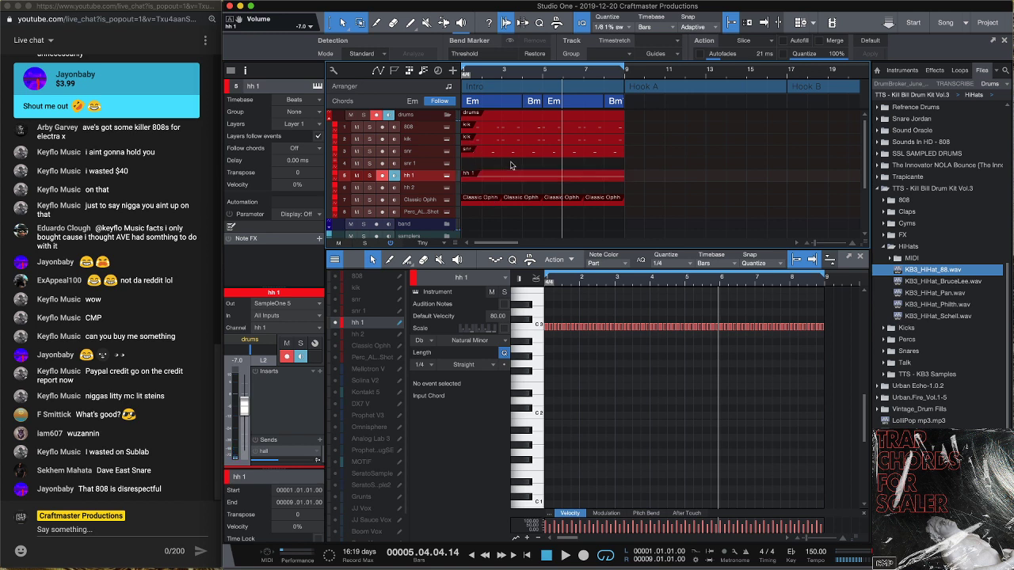
{"action": "left_click", "coordinate": [510, 165]}
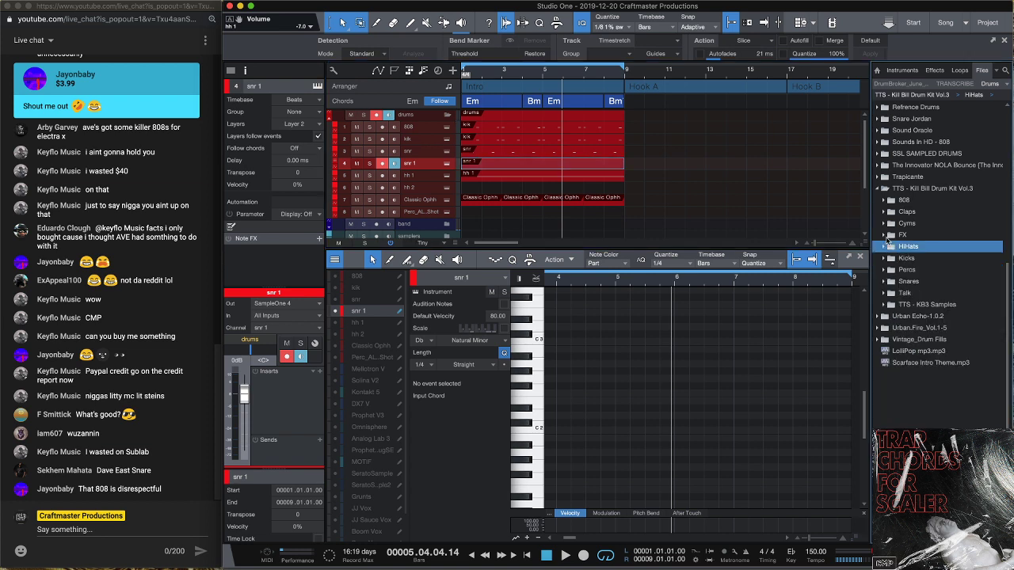
Audition the Kill Bill kit's FX samples from KB3_FX_Aliens.wav through KB3_FX_WhoOsh_1.wav
{"action": "left_click", "coordinate": [885, 236]}
{"action": "left_click", "coordinate": [921, 257]}
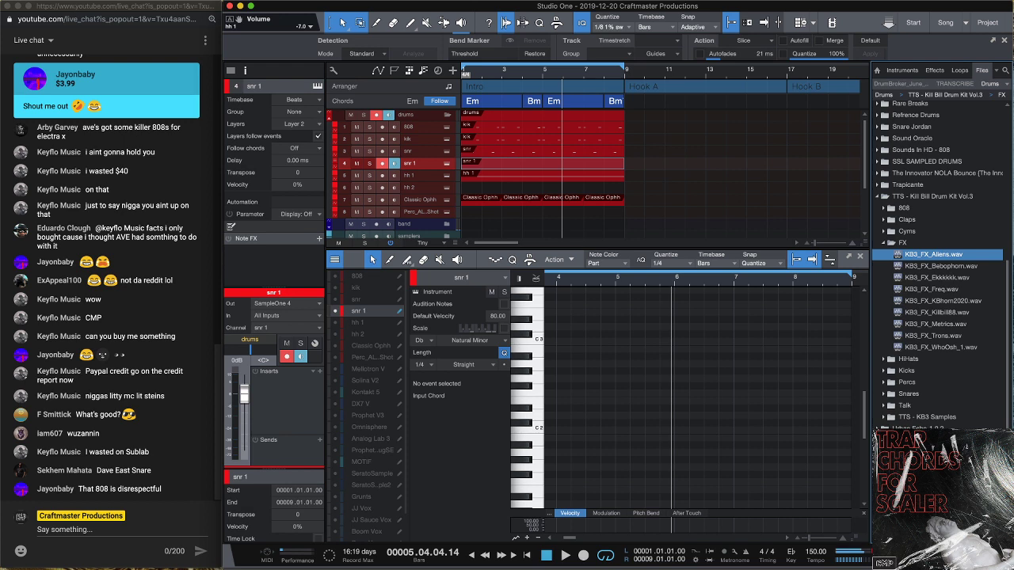
{"action": "key", "text": "Down"}
{"action": "key", "text": "Down"}
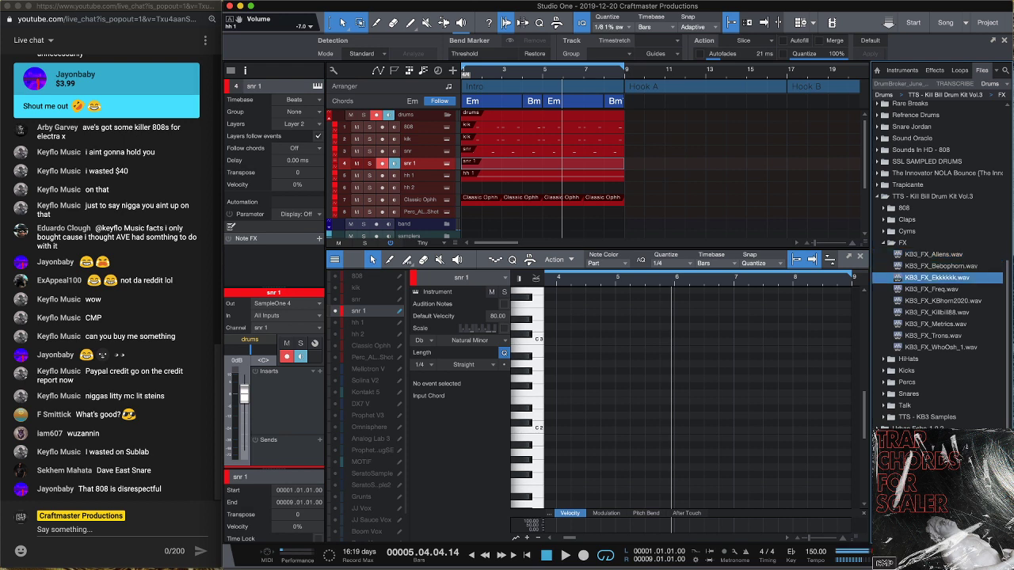
{"action": "key", "text": "Down"}
{"action": "key", "text": "Down"}
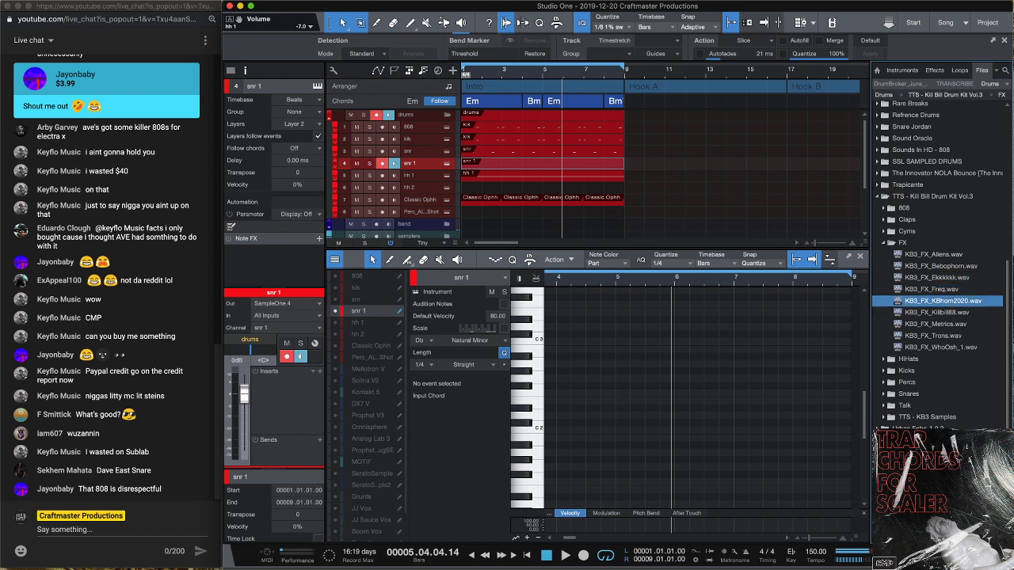
{"action": "key", "text": "Down"}
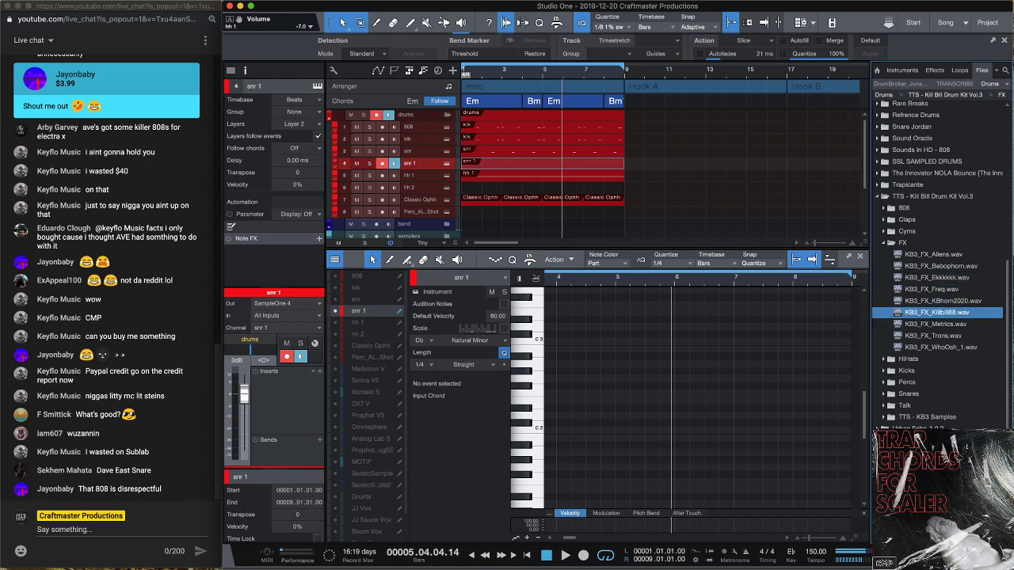
{"action": "key", "text": "Down"}
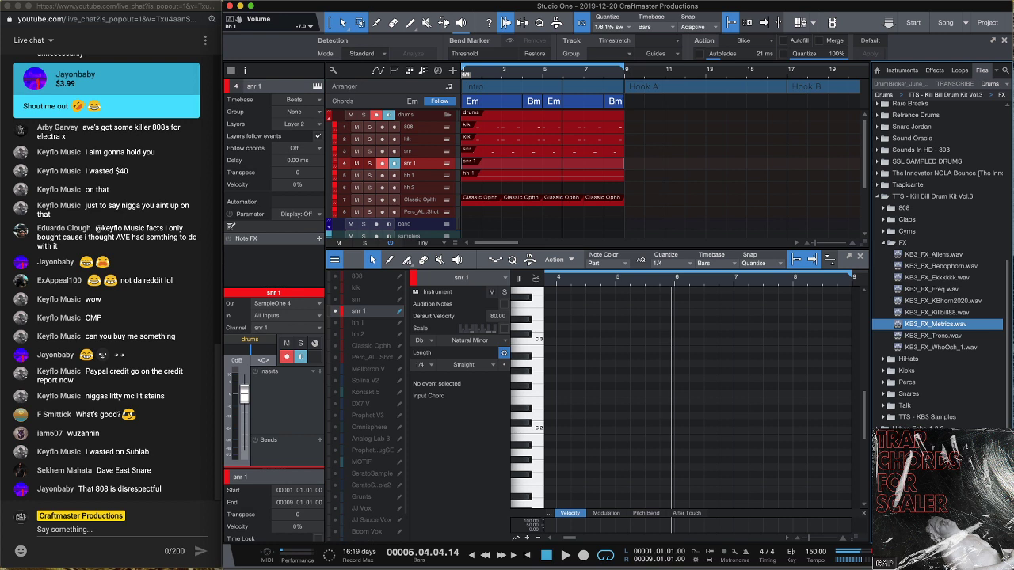
{"action": "key", "text": "Down"}
{"action": "key", "text": "Down"}
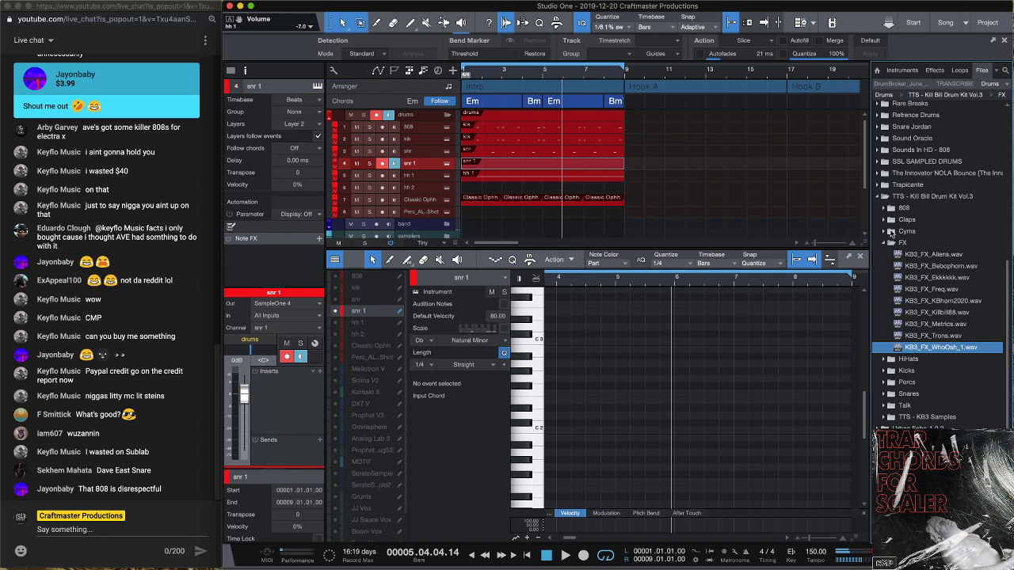
Create an empty part on the hh 2 track across the Intro, and reselect the snr 1 part
{"action": "left_click", "coordinate": [560, 185]}
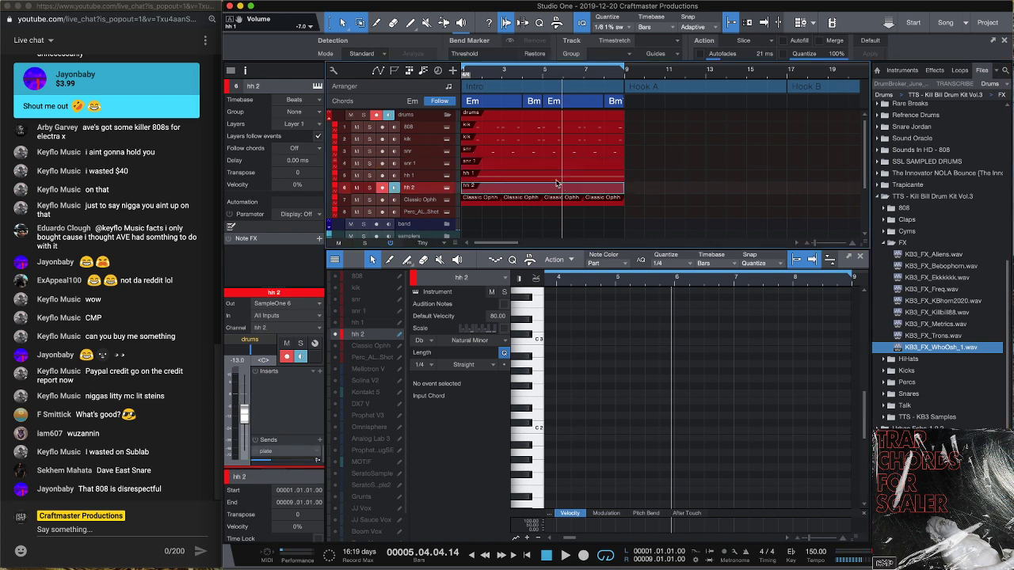
{"action": "left_click", "coordinate": [515, 163]}
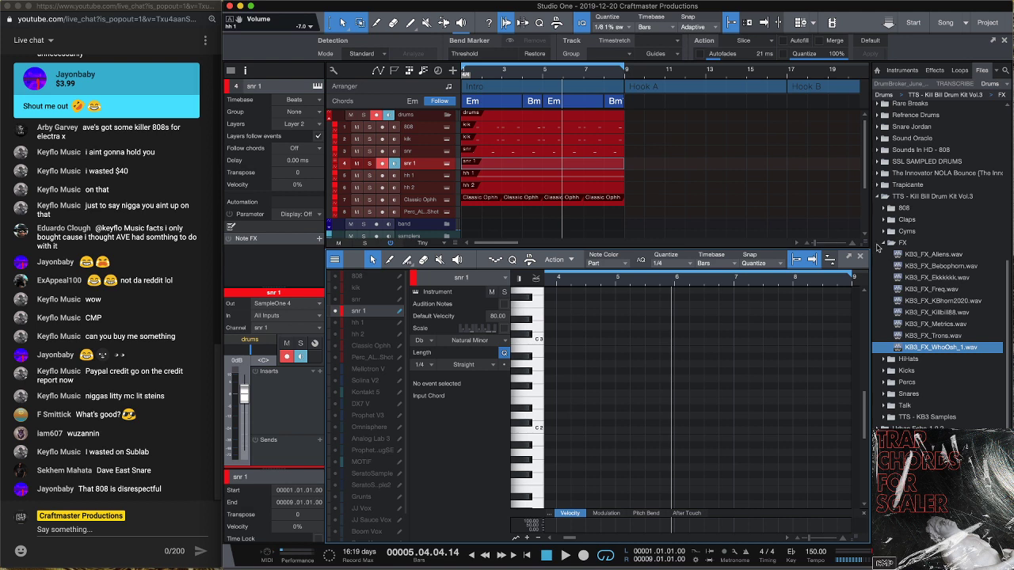
Load KB3_Snare_AfroB3at.wav from the Snares folder into the snr 1 track's SampleOne, and set the sample start to 0
{"action": "left_click", "coordinate": [885, 244]}
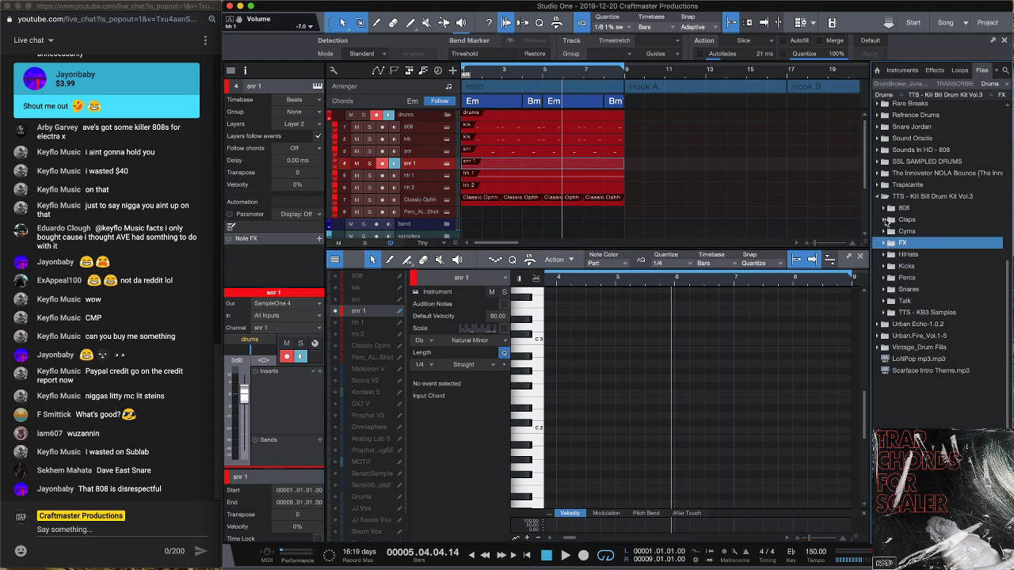
{"action": "left_click", "coordinate": [884, 290]}
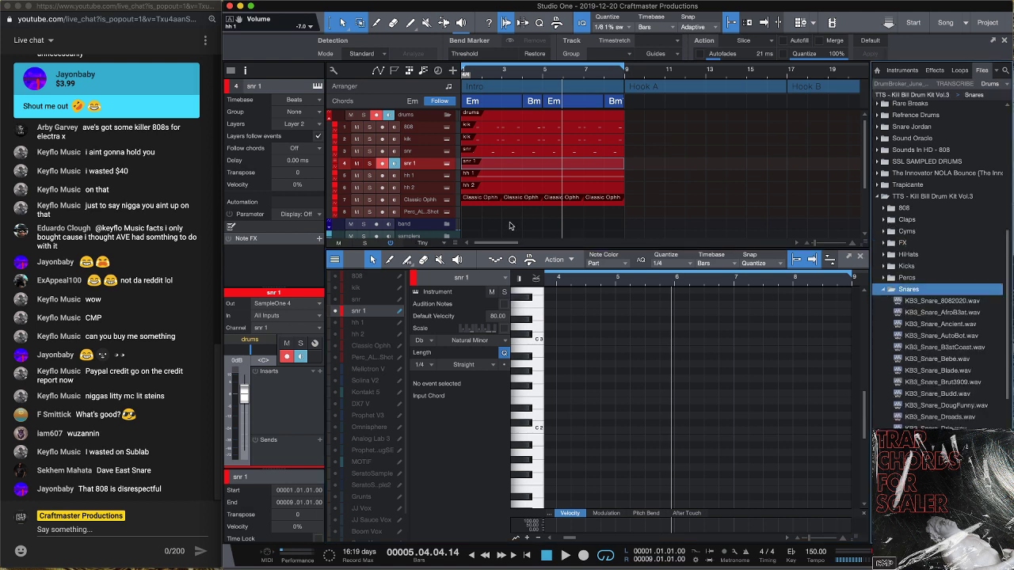
{"action": "left_click", "coordinate": [448, 163]}
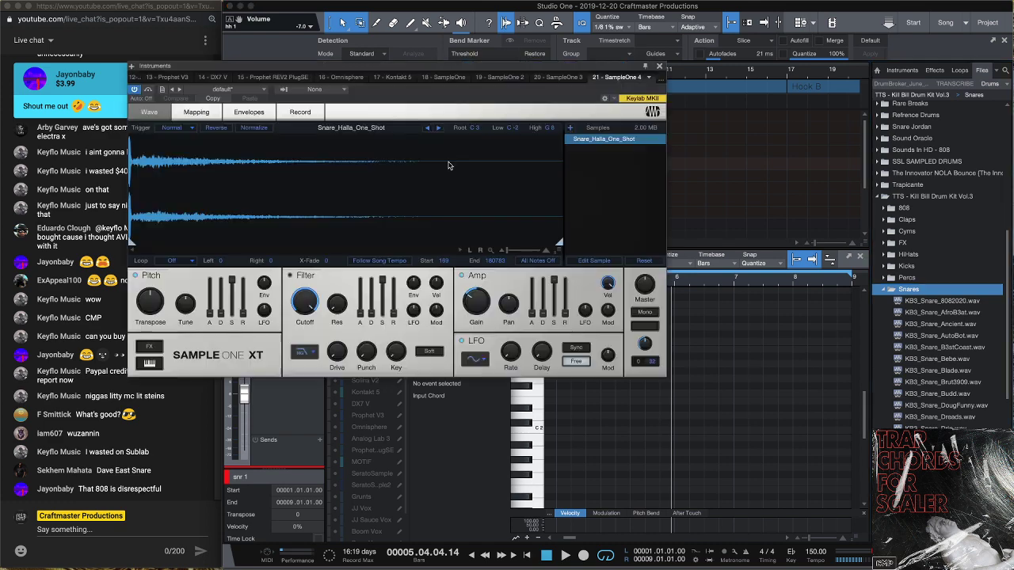
{"action": "left_click_drag", "start_coordinate": [960, 314], "coordinate": [355, 214]}
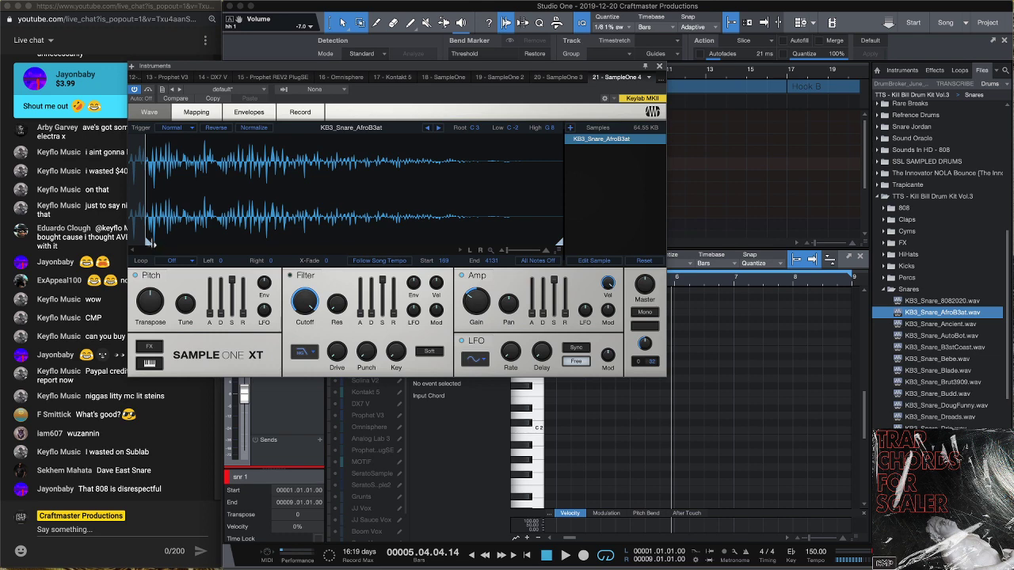
{"action": "left_click_drag", "start_coordinate": [150, 243], "coordinate": [71, 229]}
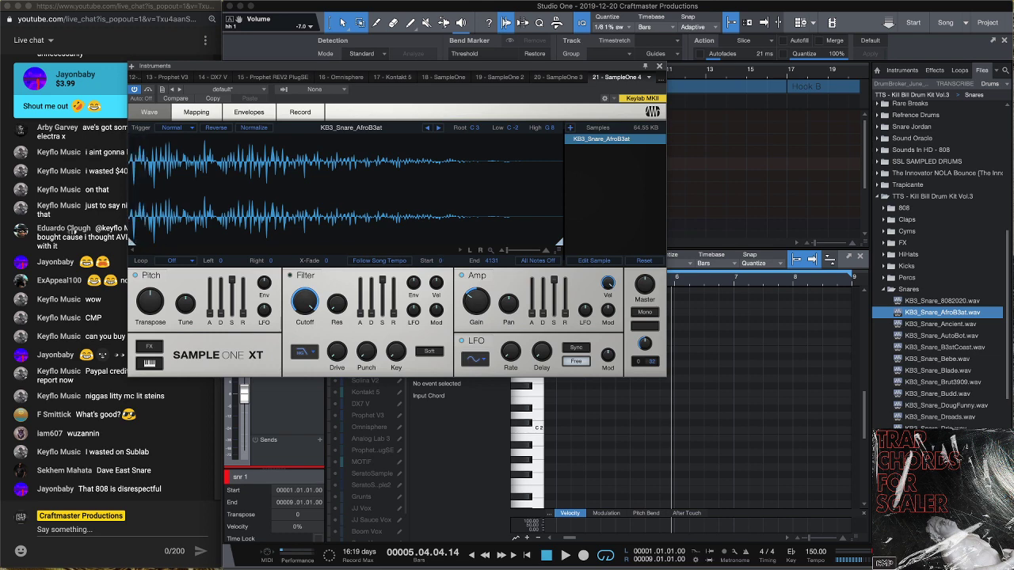
{"action": "left_click", "coordinate": [660, 66]}
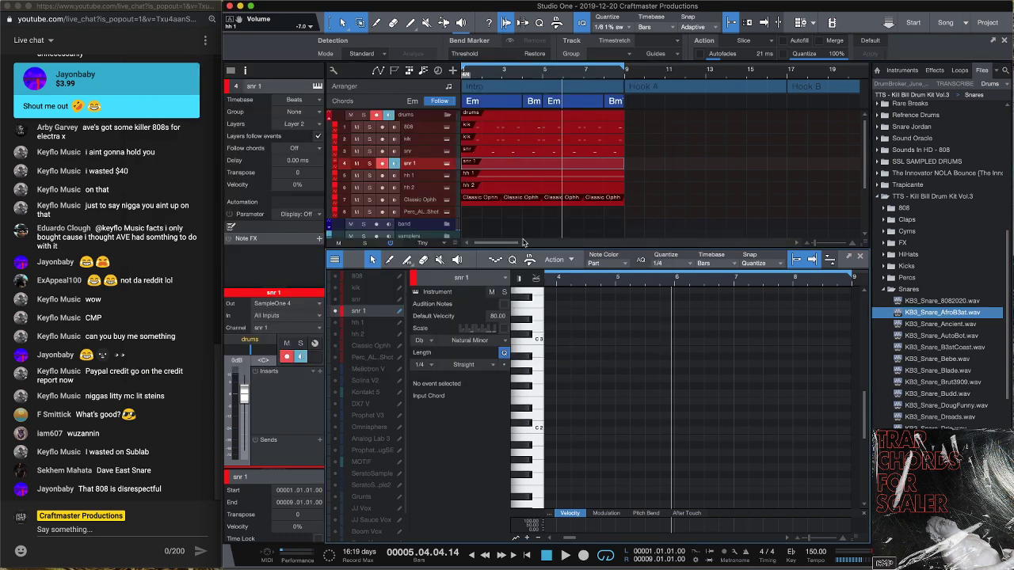
Show the kik track's notes behind the empty snr 1 part in the note editor, and play the loop from the start
{"action": "key", "text": "comma"}
{"action": "key", "text": "space"}
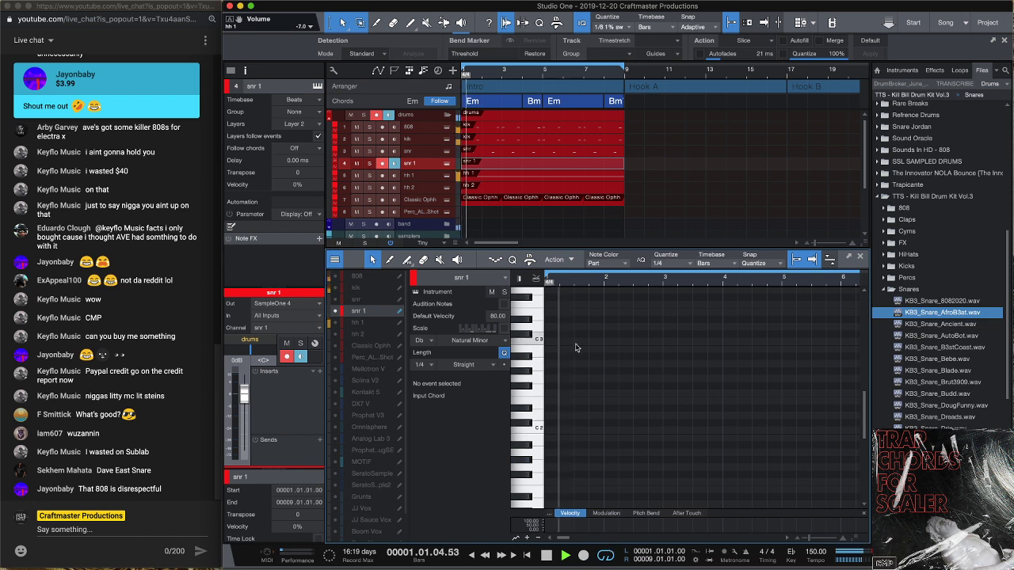
{"action": "key", "text": "space"}
{"action": "left_click", "coordinate": [334, 287]}
{"action": "key", "text": "space"}
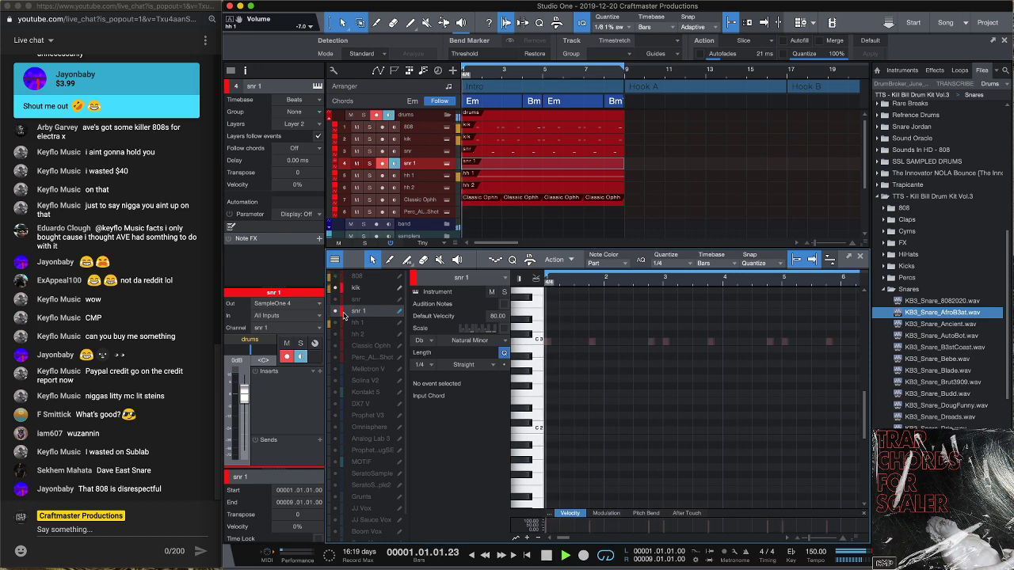
Show the snr and Classic Ophh tracks' notes behind the snr 1 part in the note editor while replaying the loop
{"action": "key", "text": "space"}
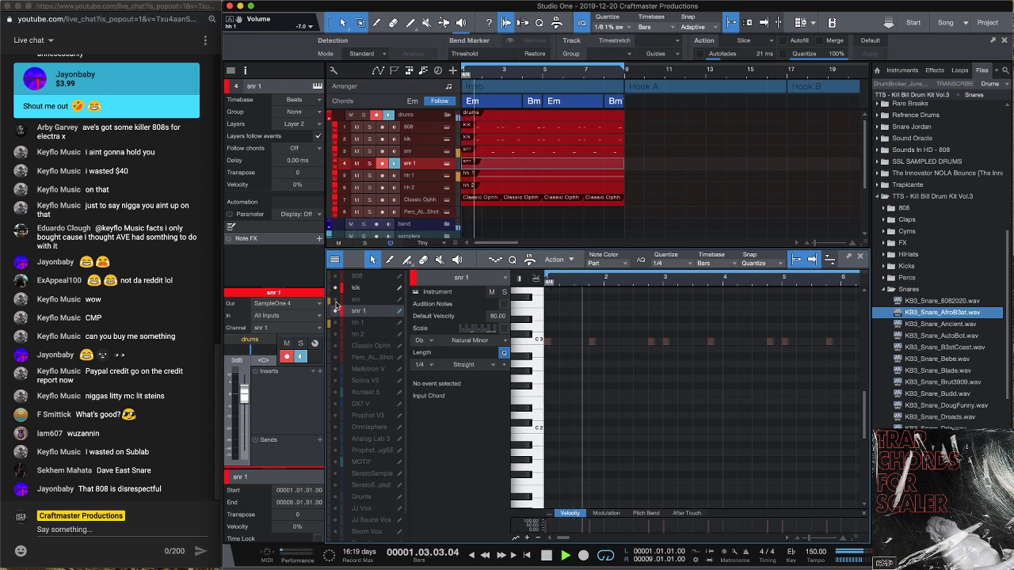
{"action": "left_click", "coordinate": [335, 300]}
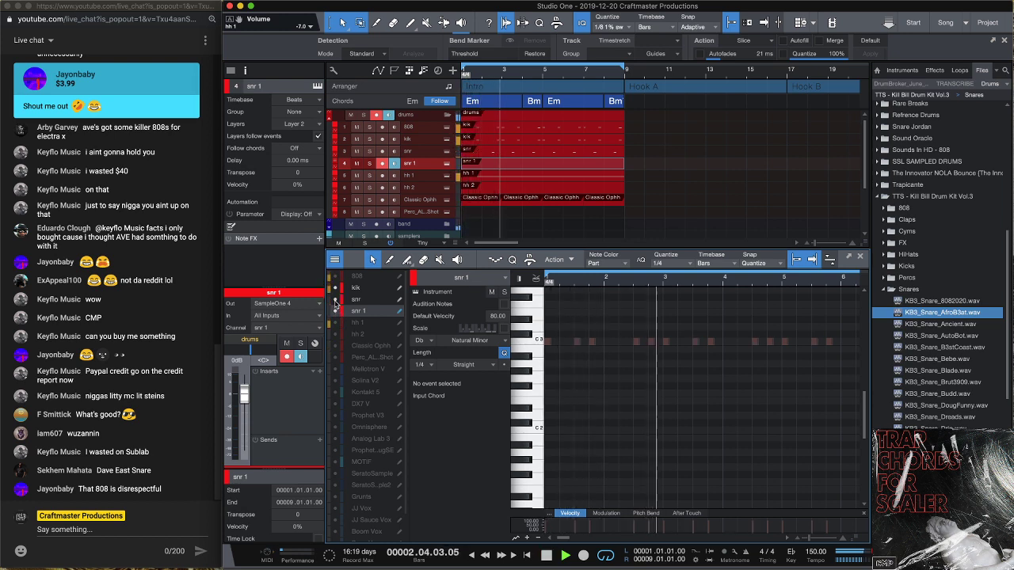
{"action": "key", "text": "space"}
{"action": "key", "text": "space"}
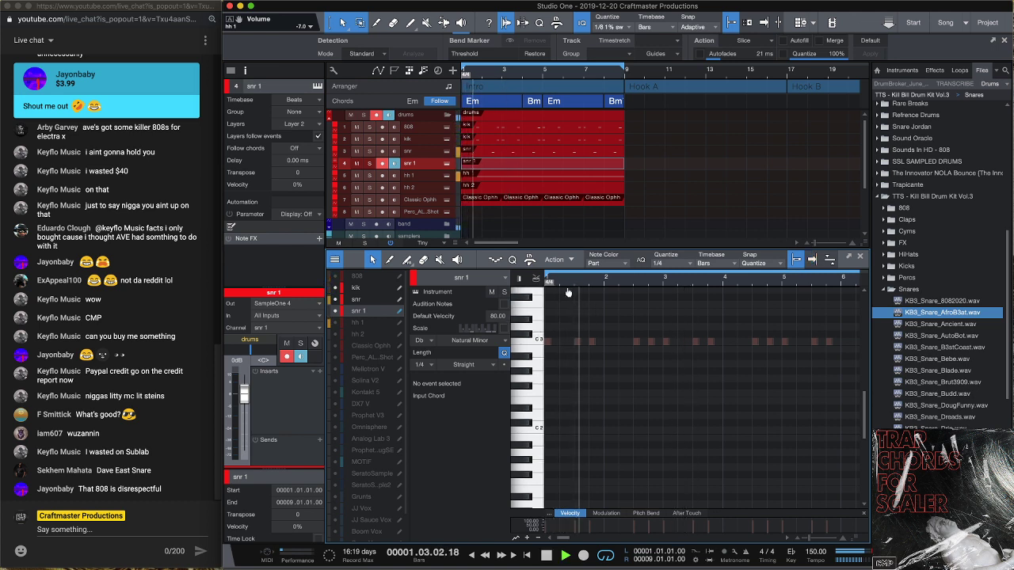
{"action": "key", "text": "e"}
{"action": "key", "text": "space"}
{"action": "key", "text": "space"}
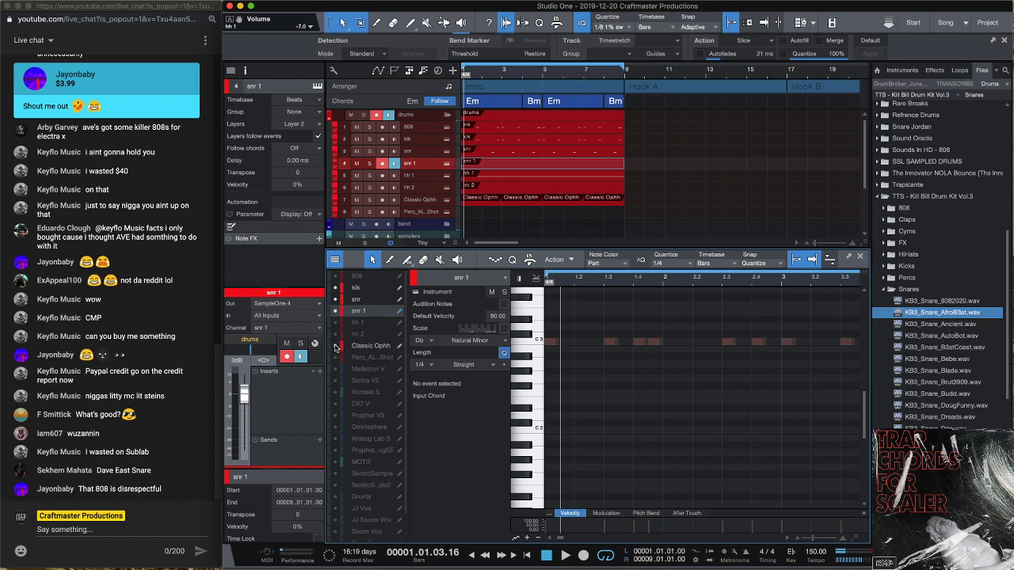
{"action": "key", "text": "space"}
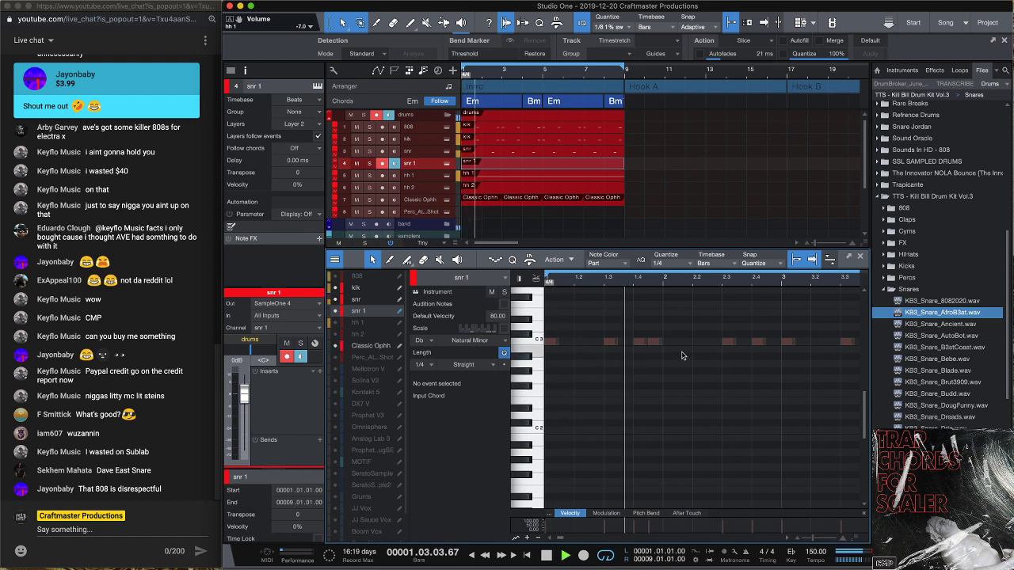
{"action": "key", "text": "space"}
{"action": "key", "text": "space"}
{"action": "key", "text": "space"}
Set the note editor's quantize to 1/8 and place C 3 notes on snr 1 at 2.1.3 and 4.1.3
{"action": "left_click", "coordinate": [685, 263]}
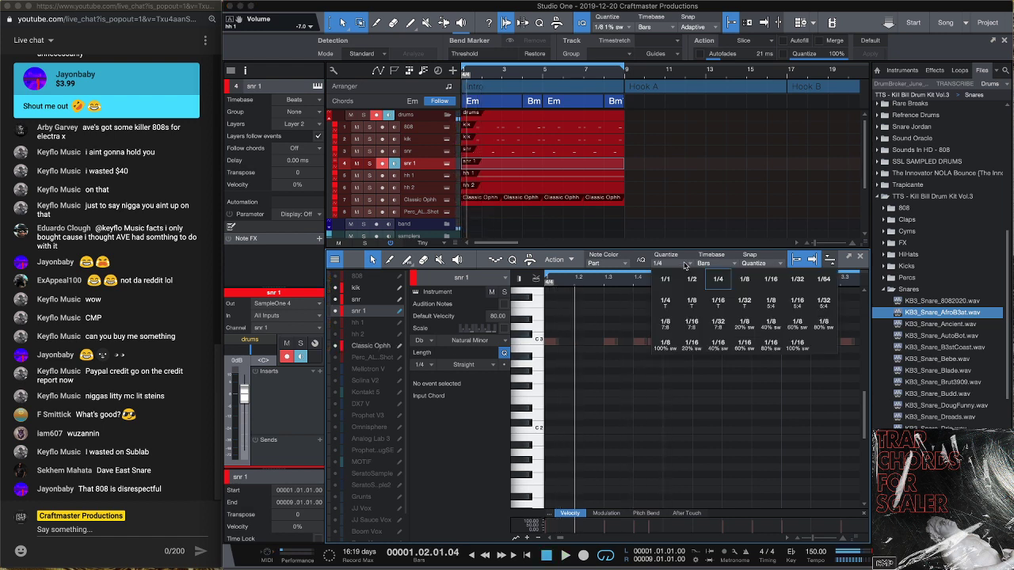
{"action": "left_click", "coordinate": [745, 281]}
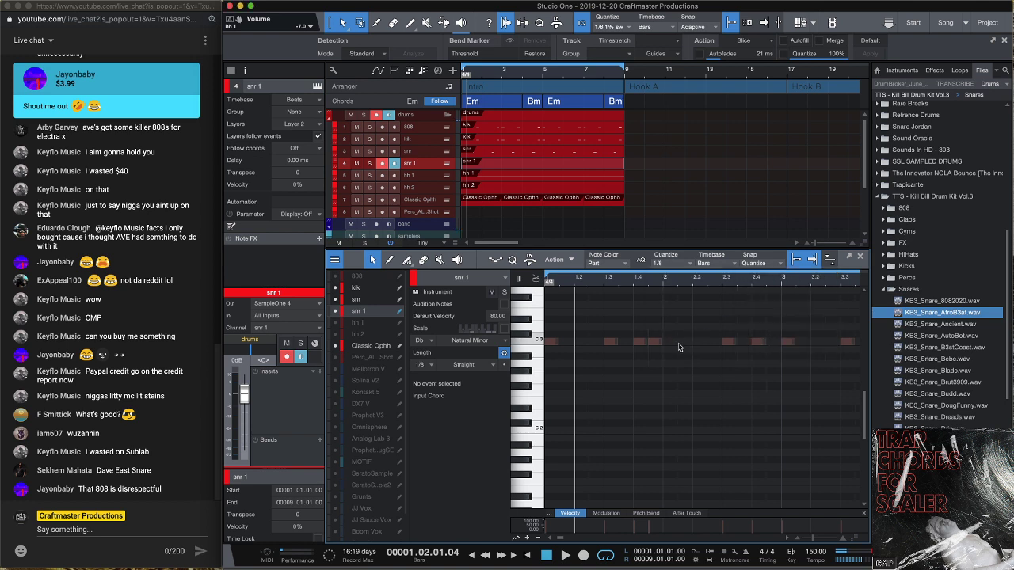
{"action": "double_click", "coordinate": [681, 343]}
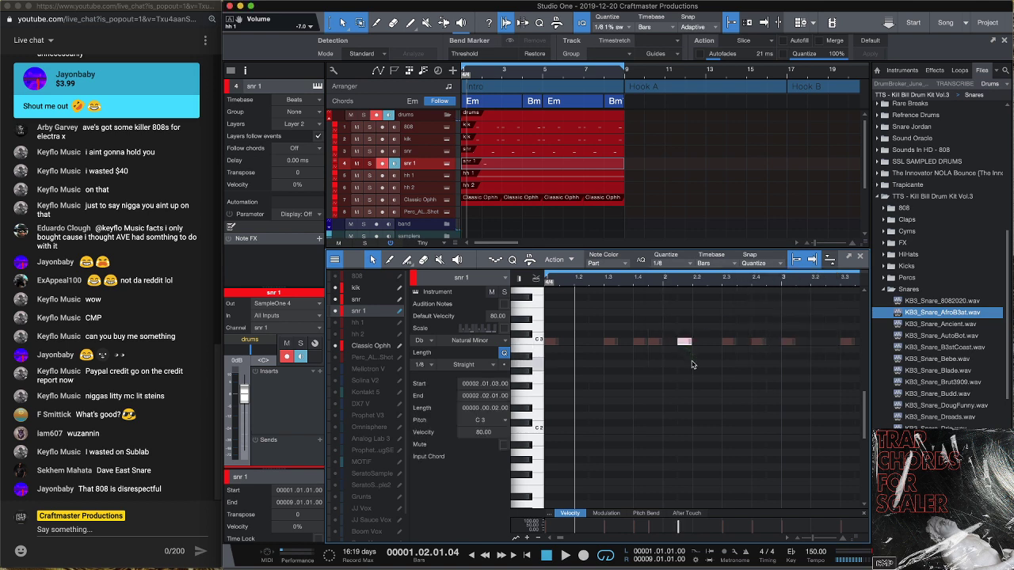
{"action": "key", "text": "space"}
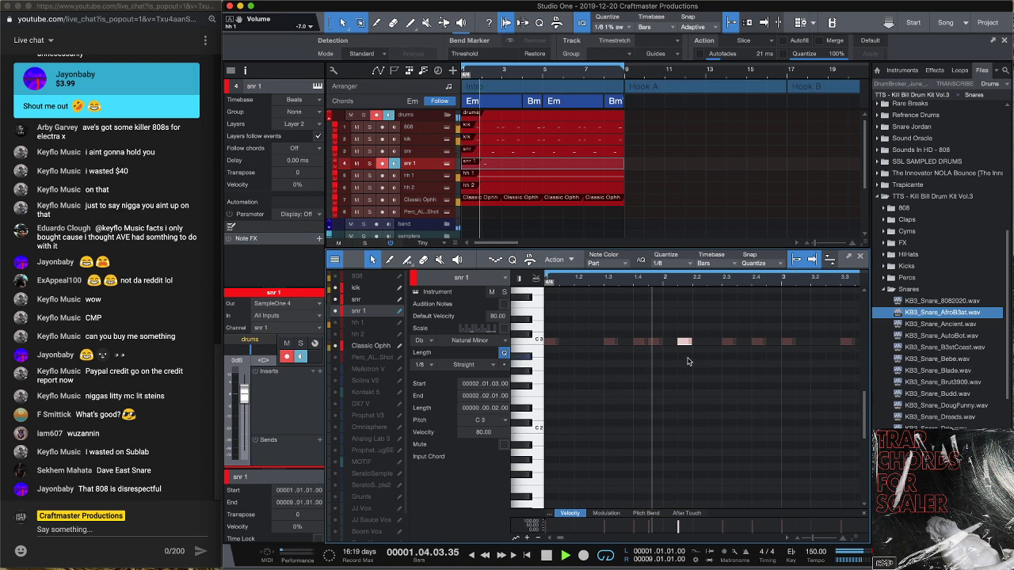
{"action": "double_click", "coordinate": [800, 341]}
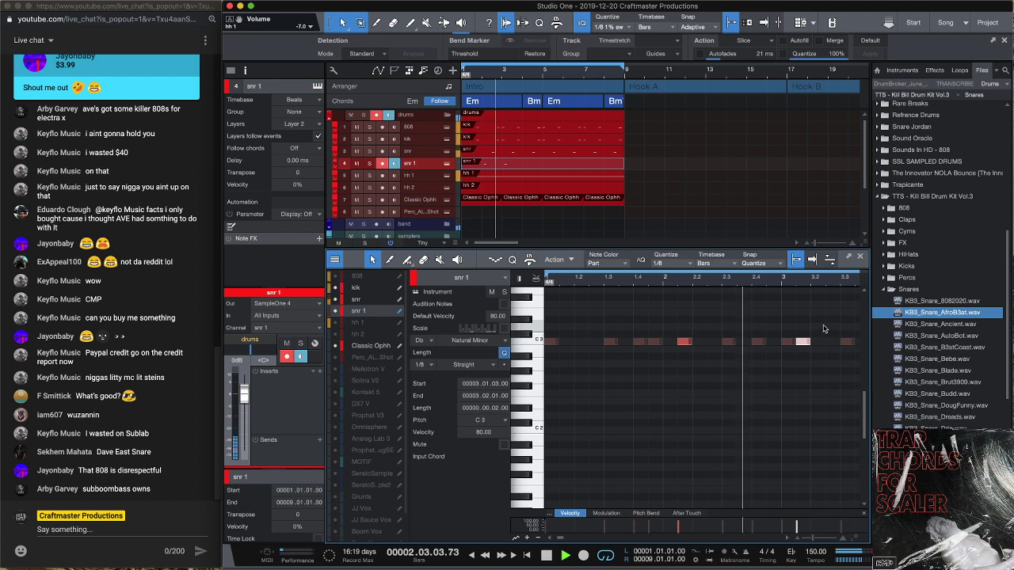
{"action": "left_click_drag", "start_coordinate": [802, 279], "coordinate": [754, 360]}
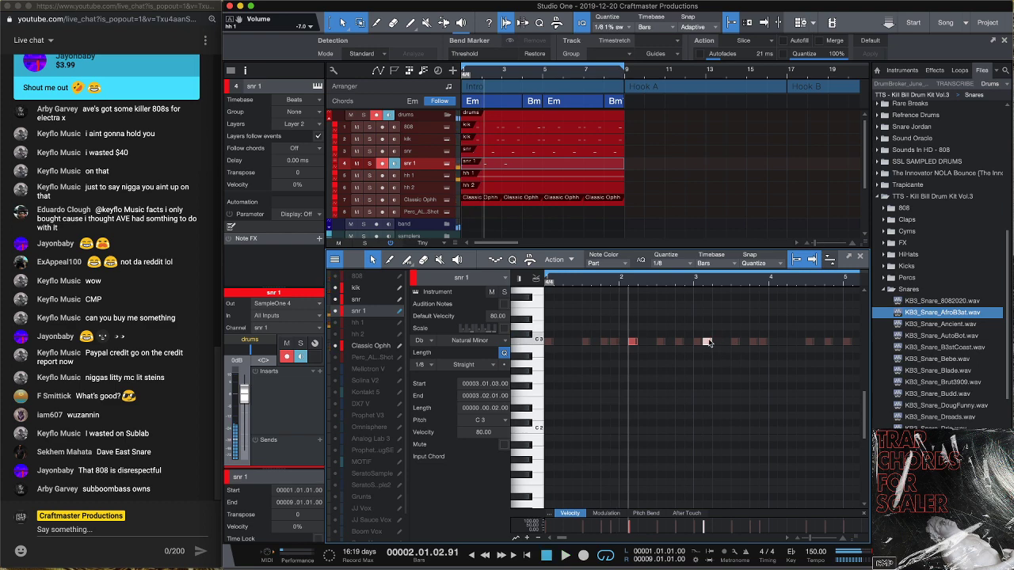
{"action": "left_click_drag", "start_coordinate": [707, 342], "coordinate": [782, 342]}
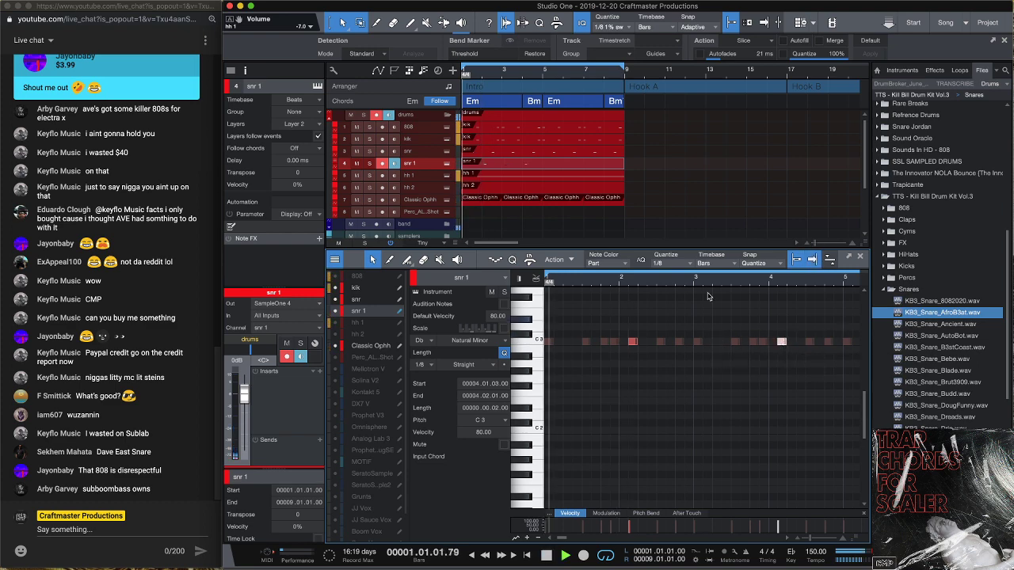
Audition the following kit snares in snr 1's SampleOne, set the trigger mode to One Shot, and settle on KB3_Snare_Bebe
{"action": "key", "text": "F11"}
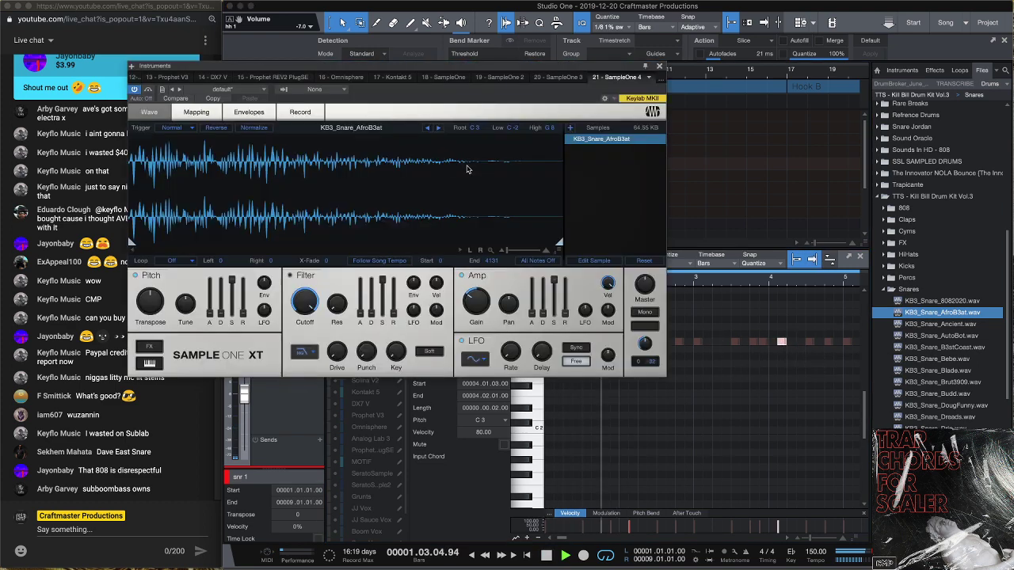
{"action": "left_click", "coordinate": [440, 129]}
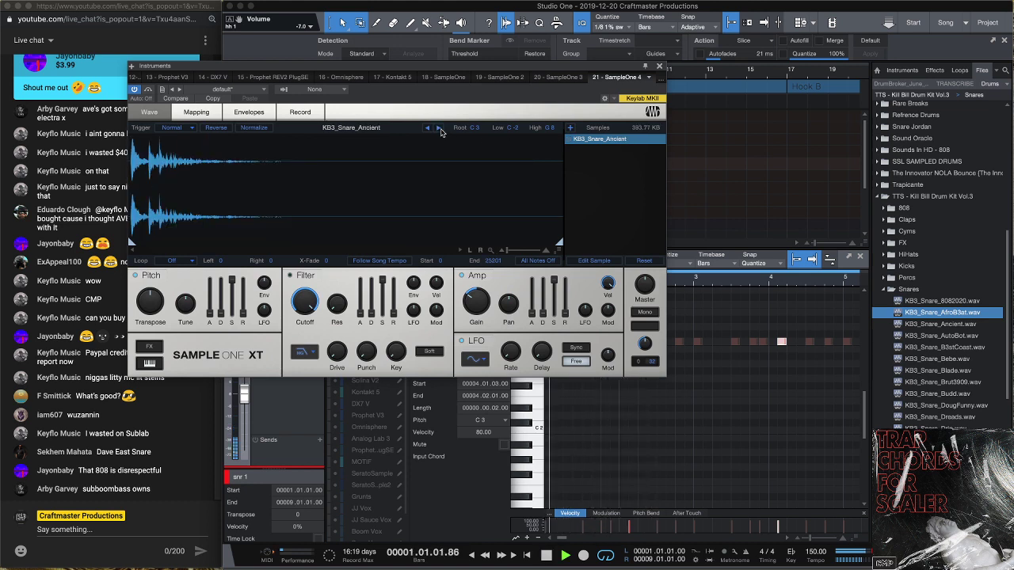
{"action": "left_click", "coordinate": [440, 129]}
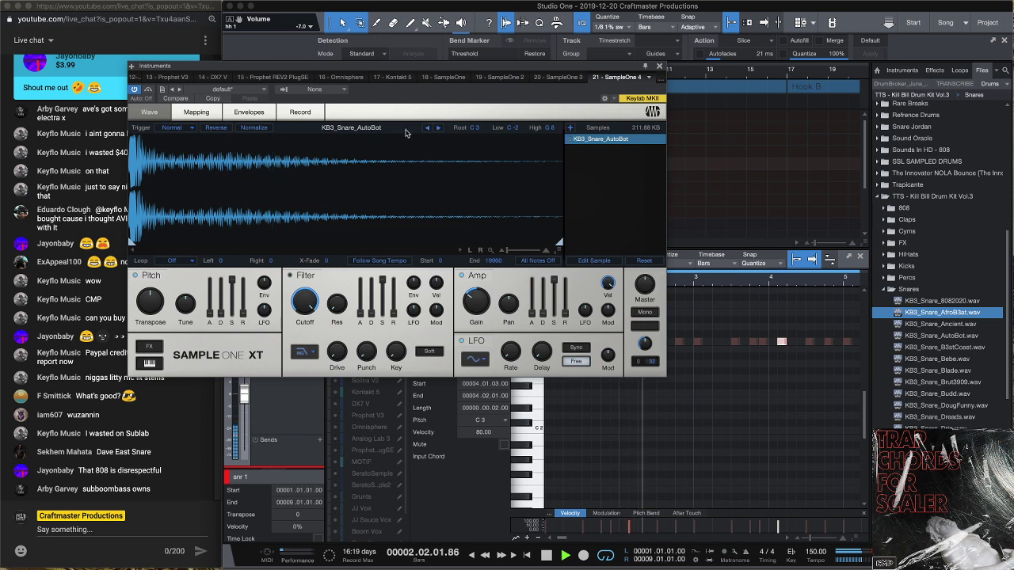
{"action": "left_click", "coordinate": [191, 129]}
{"action": "left_click", "coordinate": [174, 152]}
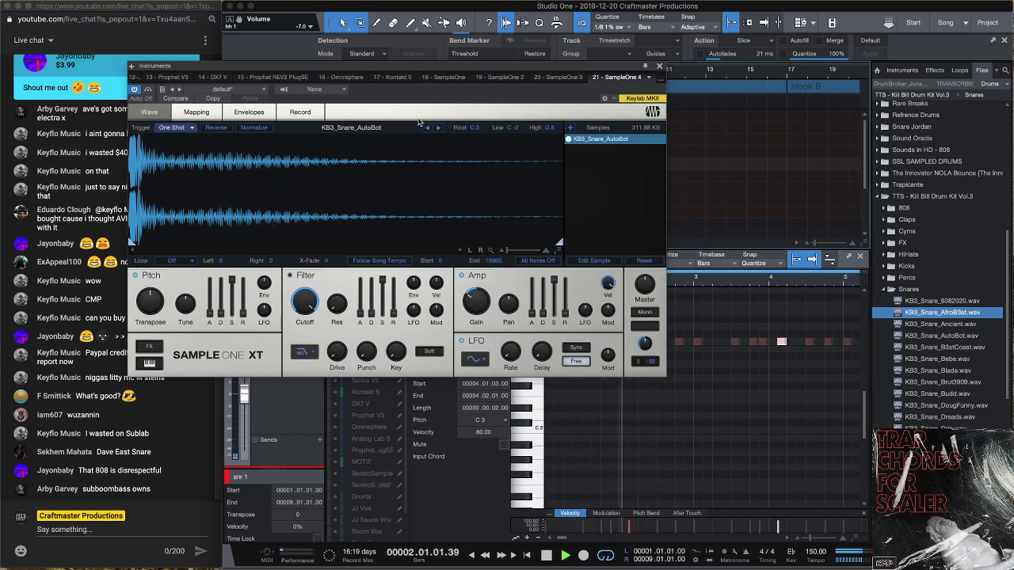
{"action": "left_click", "coordinate": [440, 129]}
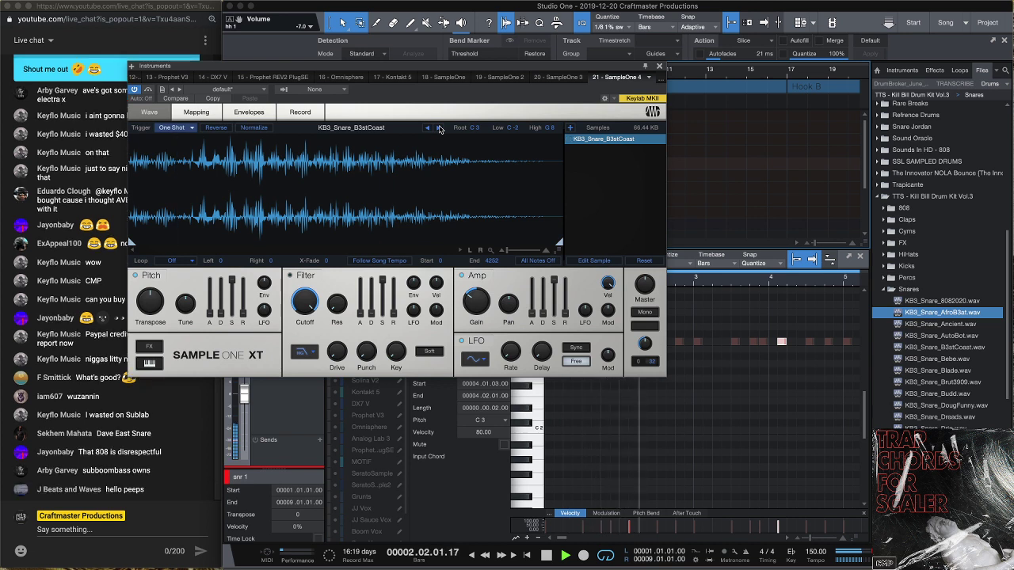
{"action": "left_click", "coordinate": [439, 128]}
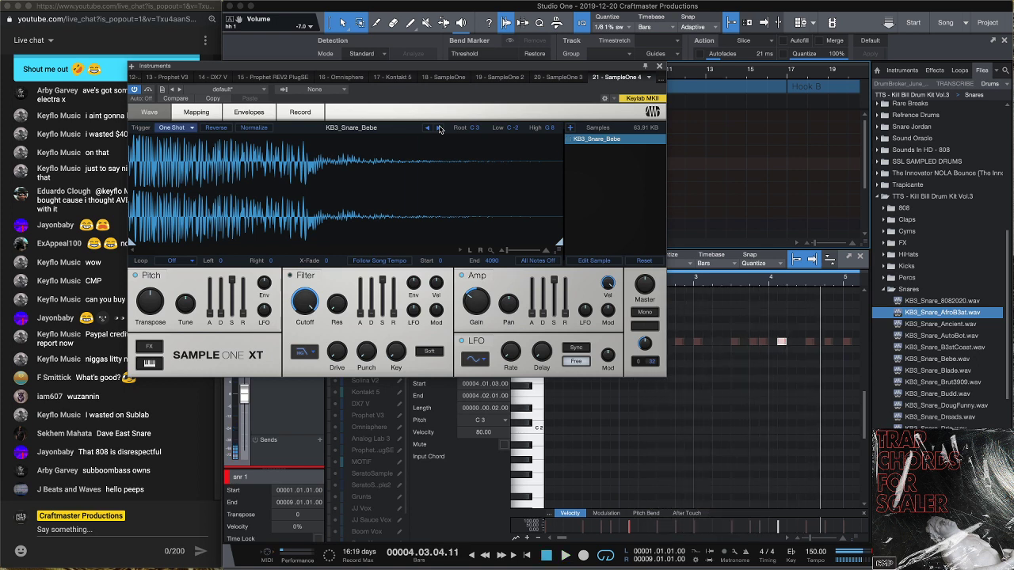
Lower the snr 1 channel volume to -3.4 dB and insert ValhallaDelay on it
{"action": "left_click", "coordinate": [660, 67]}
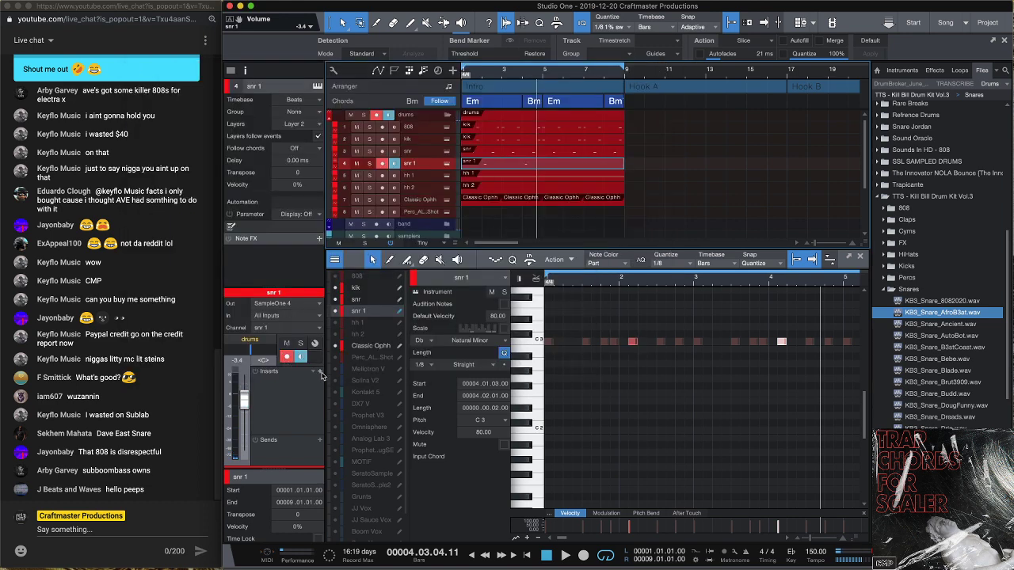
{"action": "left_click", "coordinate": [319, 372]}
{"action": "type", "text": "v"}
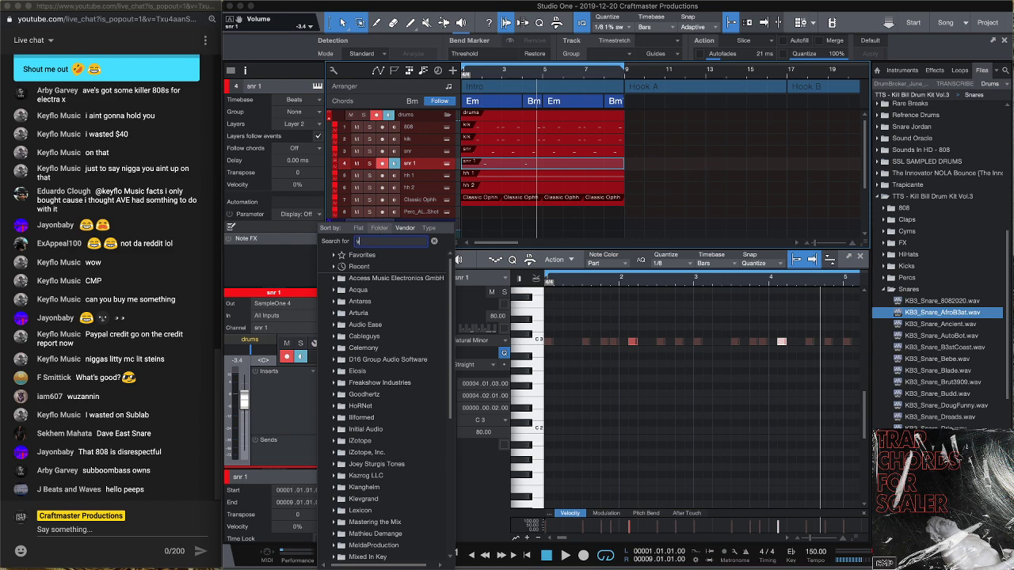
{"action": "type", "text": "al"}
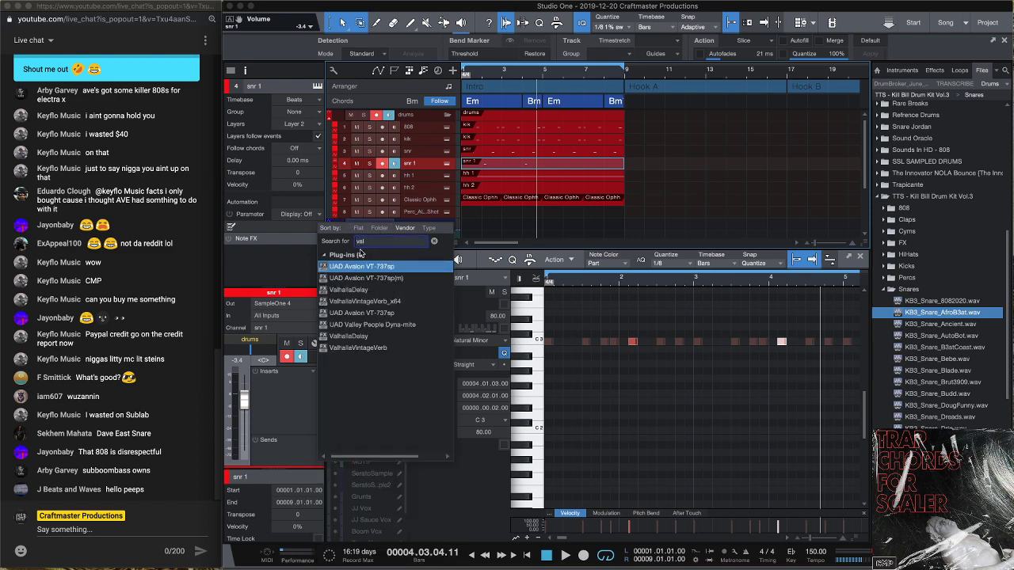
{"action": "left_click", "coordinate": [368, 290]}
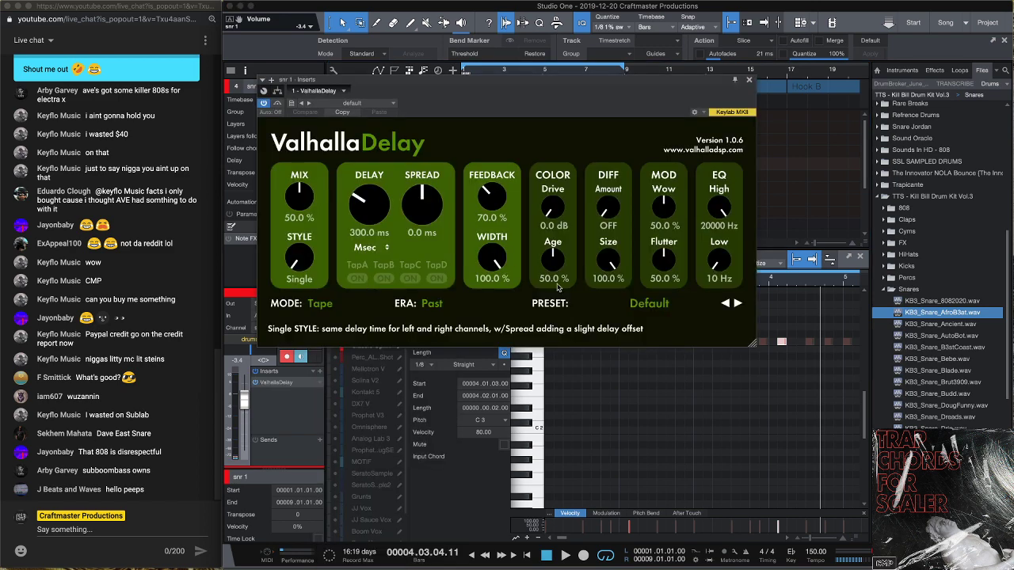
Sync ValhallaDelay's delay time to Note on snr 1 and play the loop to hear it
{"action": "key", "text": "space"}
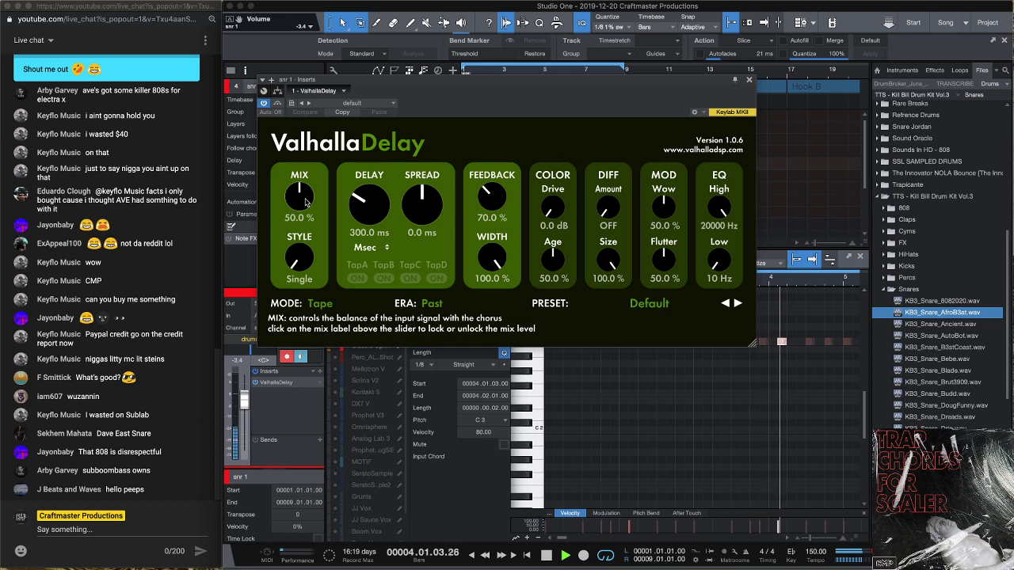
{"action": "key", "text": "comma"}
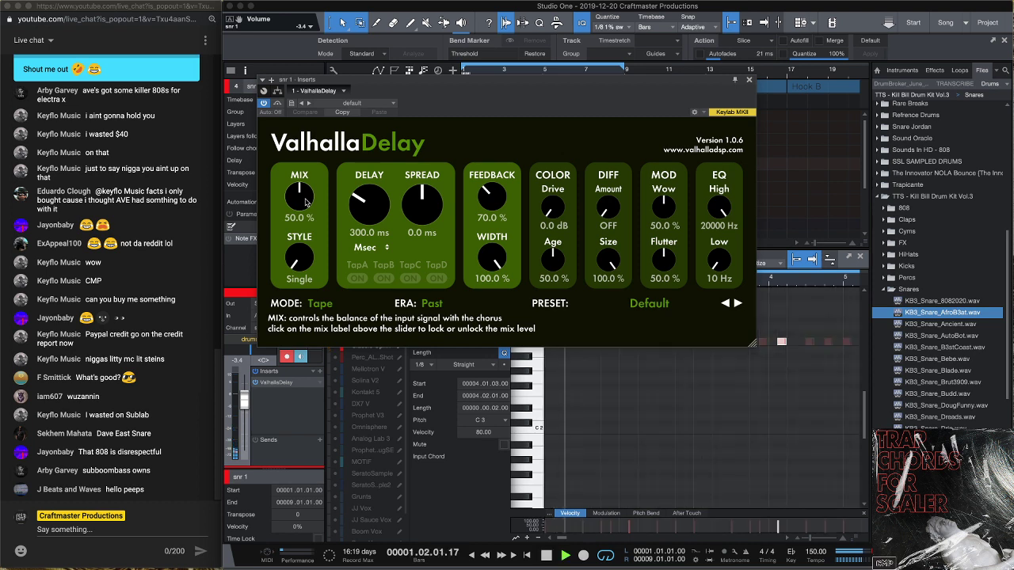
{"action": "key", "text": "space"}
{"action": "left_click", "coordinate": [368, 247]}
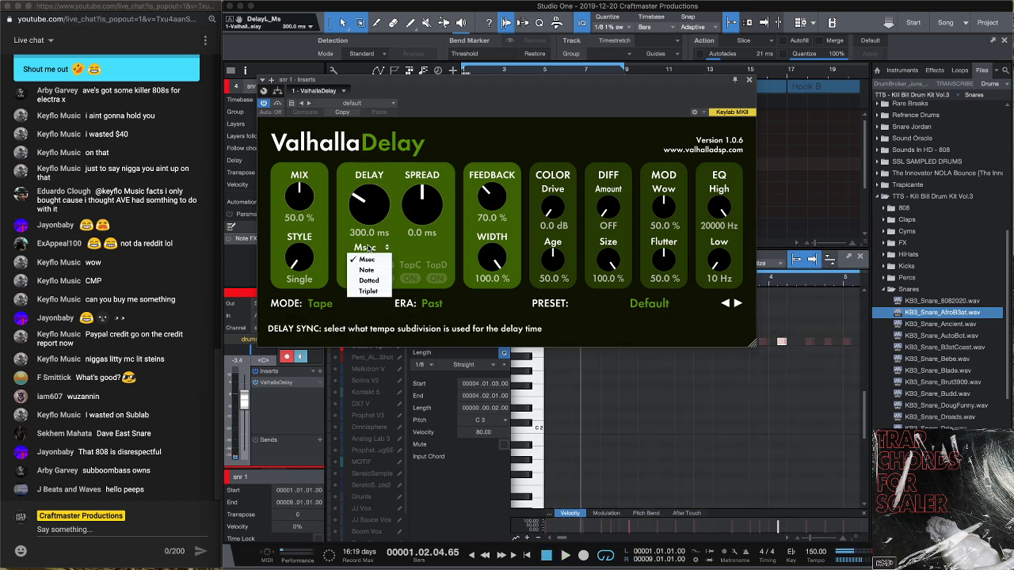
{"action": "left_click", "coordinate": [379, 271]}
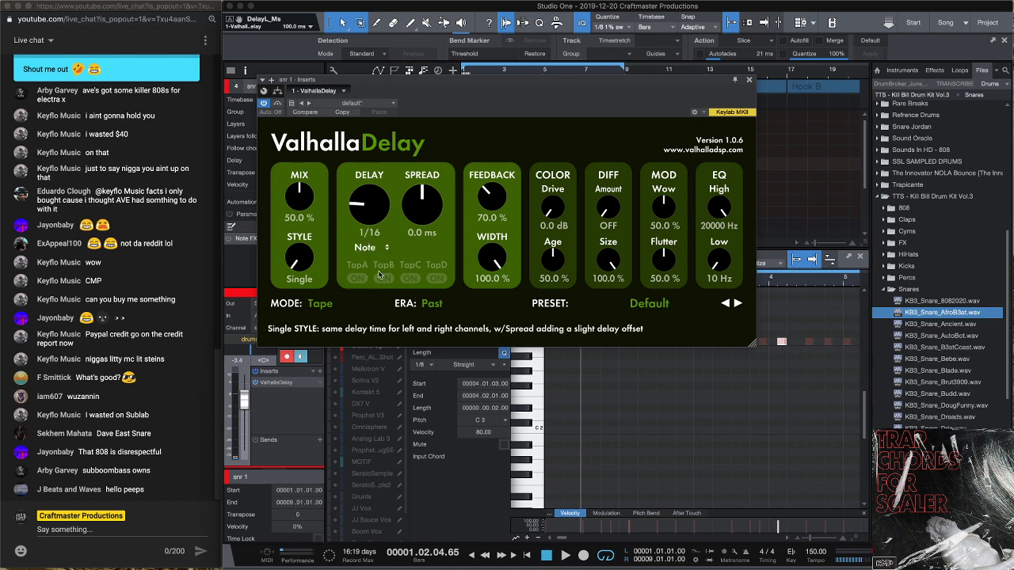
{"action": "key", "text": "space"}
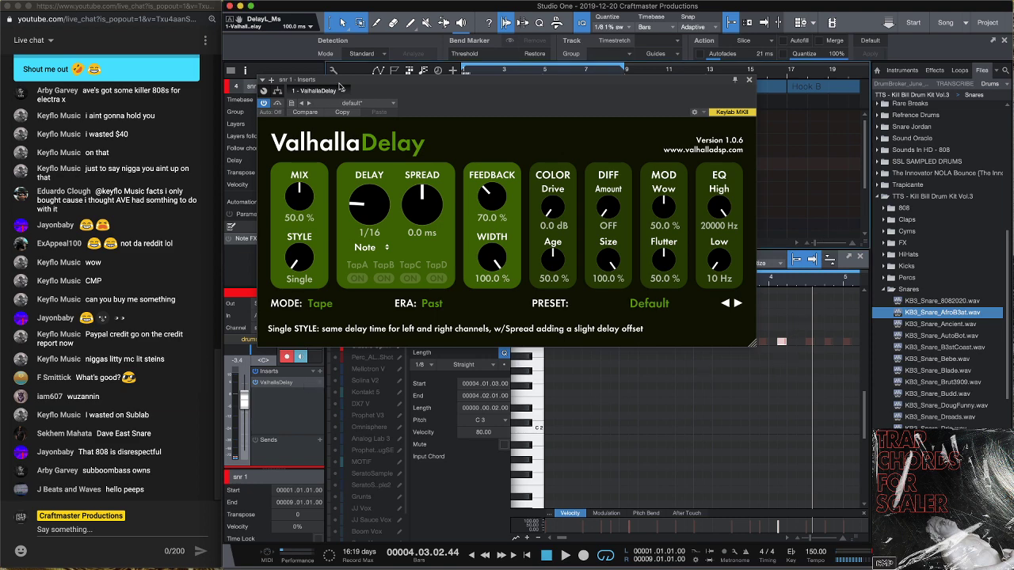
Move the delay window clear of the arrangement, shorten the snr 1 part to end at bar 5, and duplicate it up to bar 9
{"action": "left_click_drag", "start_coordinate": [340, 86], "coordinate": [421, 337]}
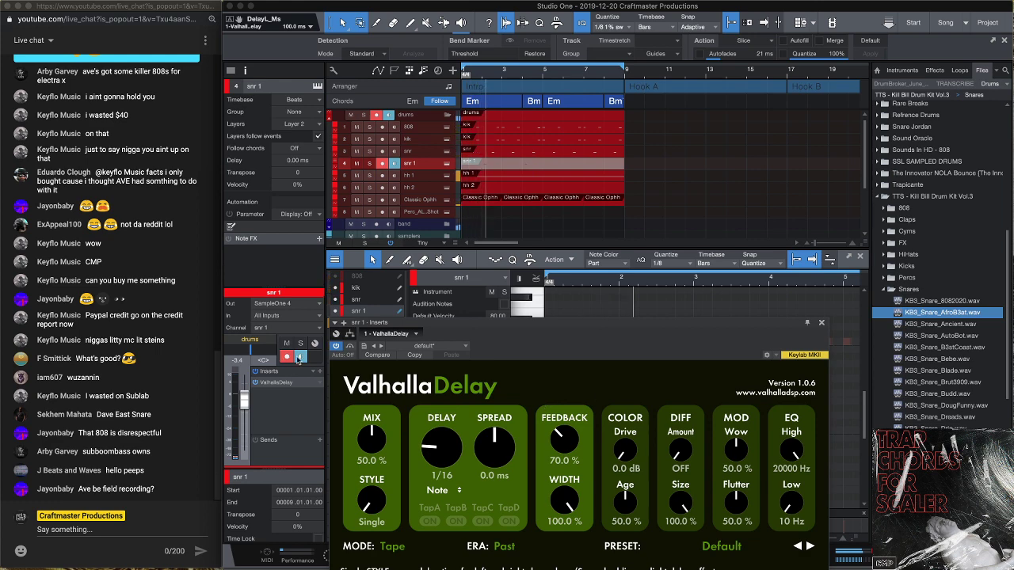
{"action": "left_click", "coordinate": [299, 357]}
{"action": "left_click_drag", "start_coordinate": [641, 332], "coordinate": [599, 360]}
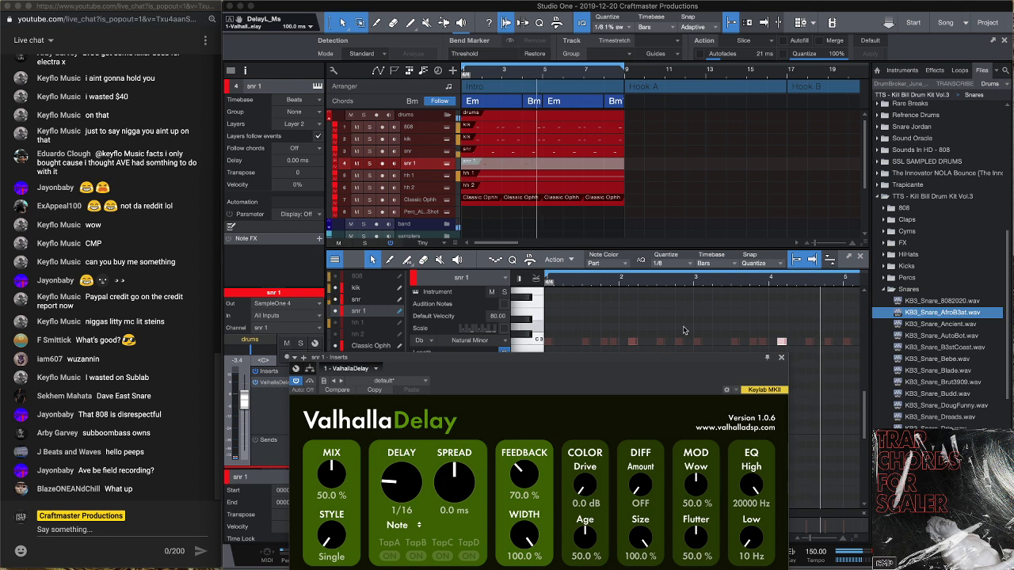
{"action": "left_click", "coordinate": [547, 165]}
{"action": "key", "text": "space"}
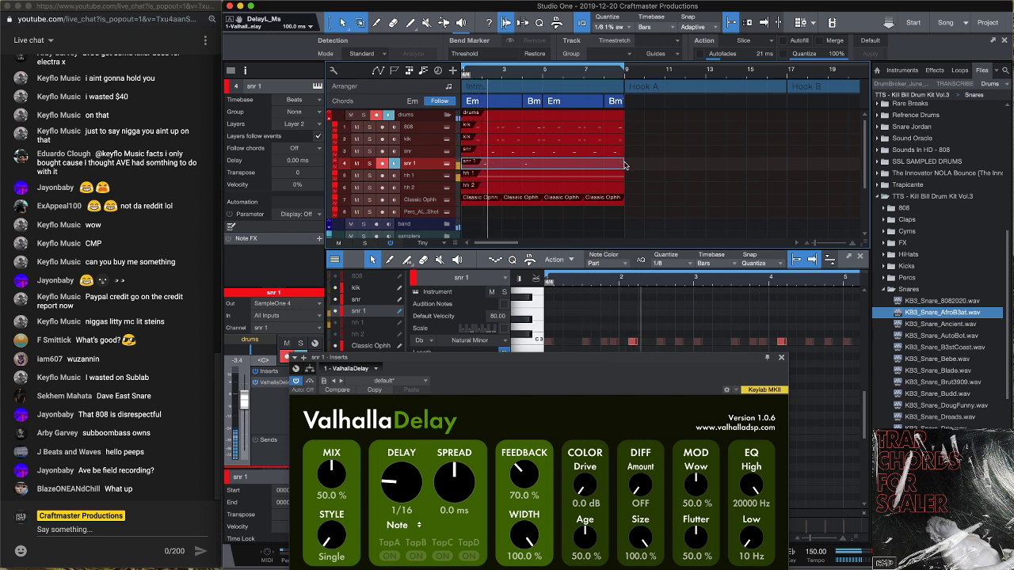
{"action": "left_click_drag", "start_coordinate": [622, 163], "coordinate": [543, 173]}
{"action": "key", "text": "d"}
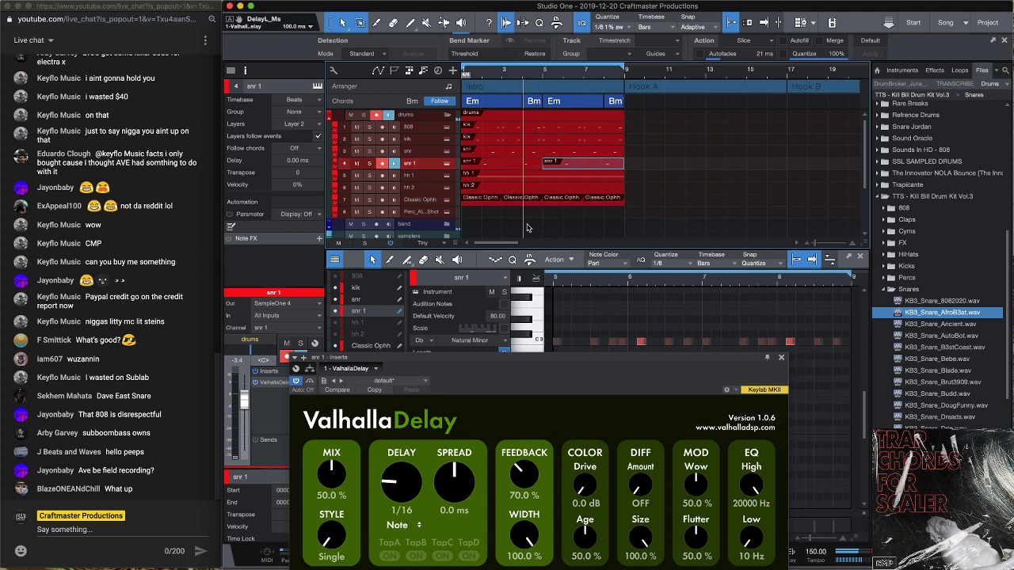
Set ValhallaDelay's delay time to 1/8 and its mix to 12.7 % while the loop plays
{"action": "left_click_drag", "start_coordinate": [395, 484], "coordinate": [397, 479]}
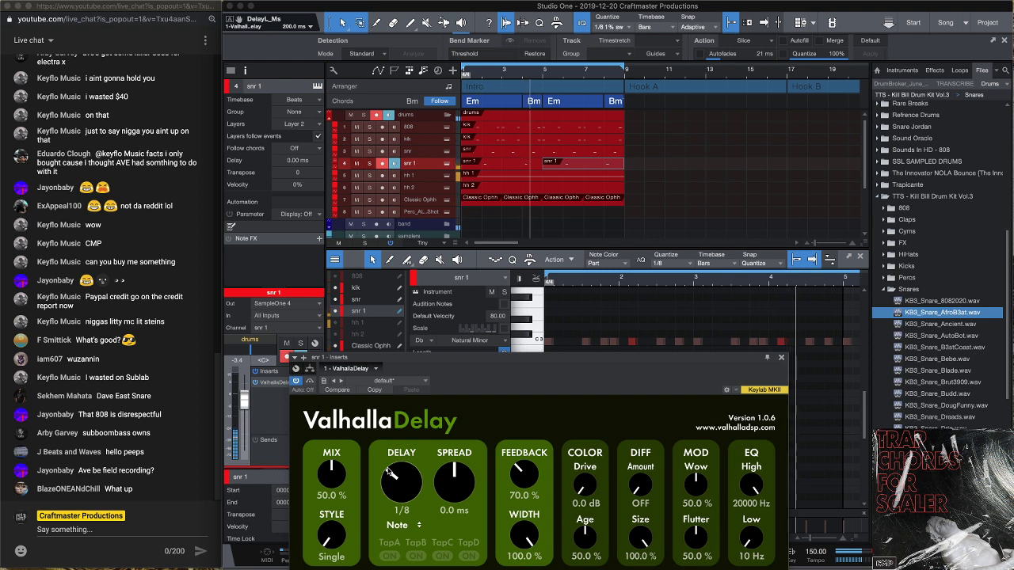
{"action": "left_click_drag", "start_coordinate": [340, 481], "coordinate": [333, 525]}
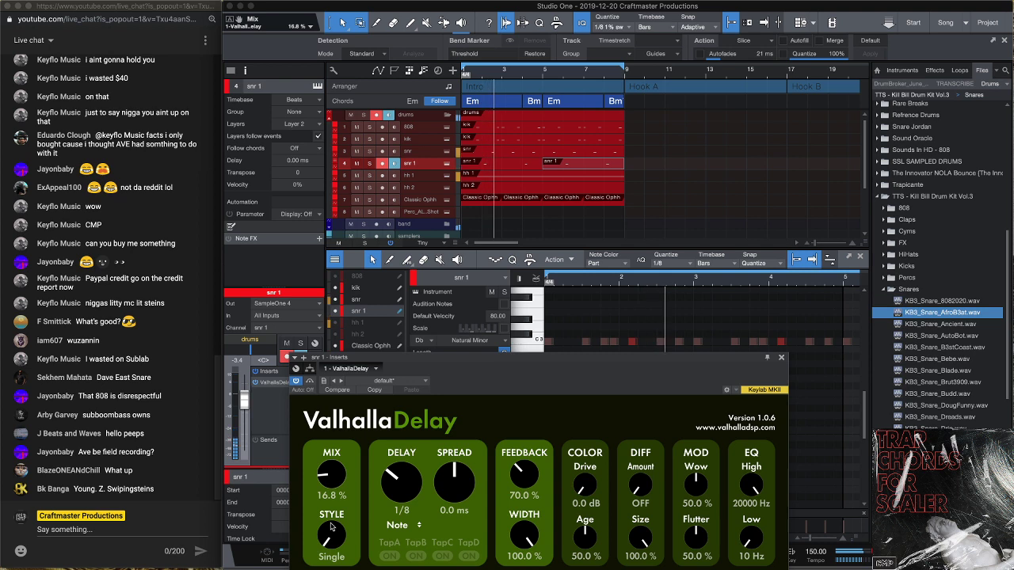
{"action": "left_click_drag", "start_coordinate": [332, 527], "coordinate": [331, 529]}
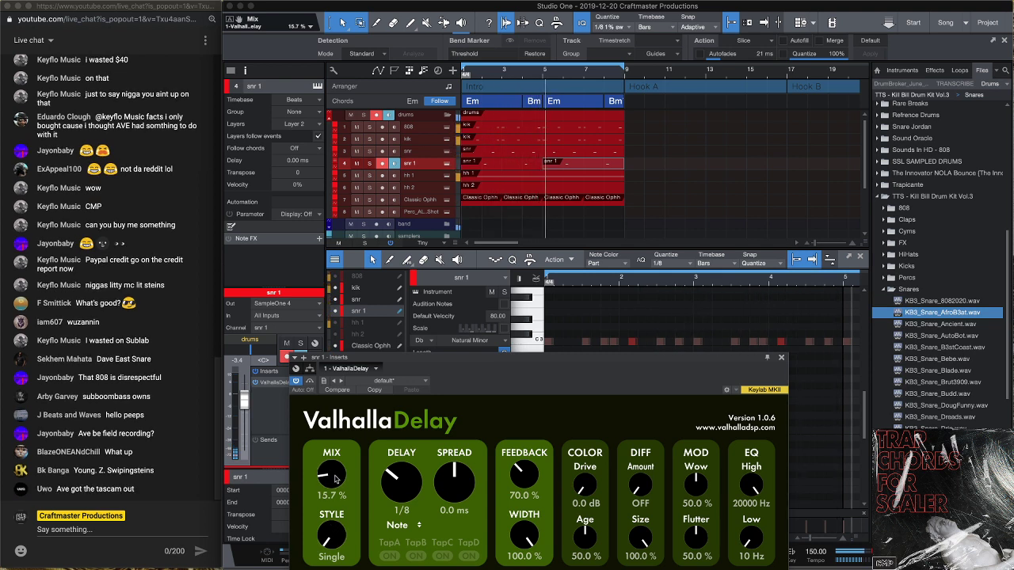
{"action": "left_click_drag", "start_coordinate": [333, 481], "coordinate": [334, 484]}
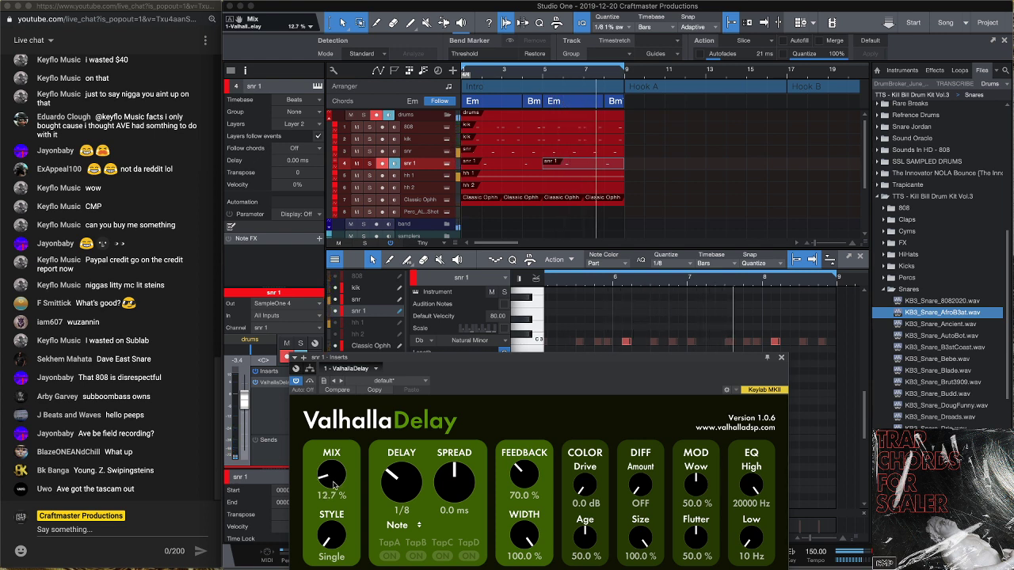
Lower ValhallaDelay's mix to 9.2 %, close its window, and bring the snr 1 channel volume down to -9.9 dB
{"action": "left_click_drag", "start_coordinate": [334, 485], "coordinate": [335, 489]}
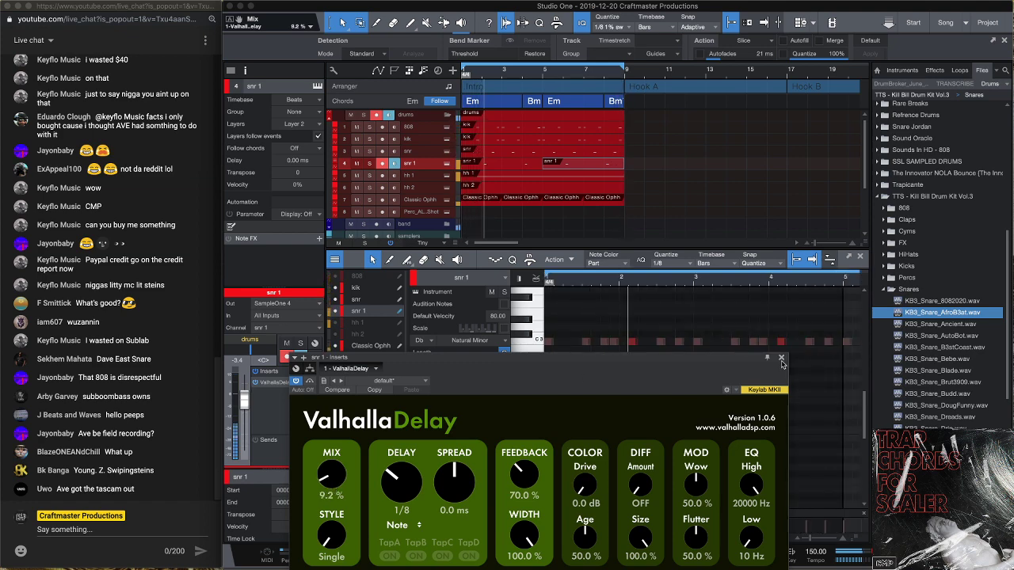
{"action": "left_click", "coordinate": [677, 197]}
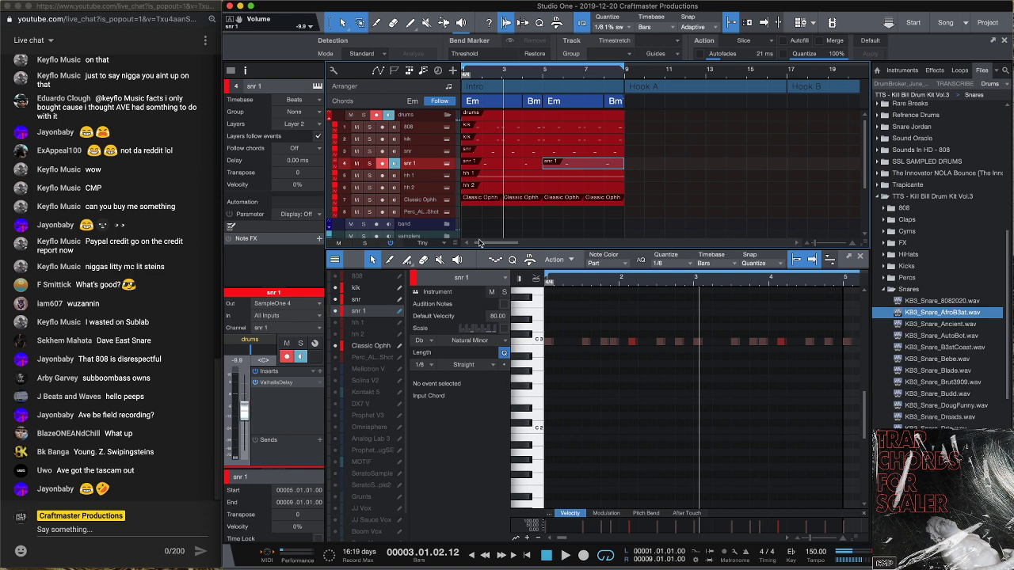
{"action": "key", "text": "space"}
{"action": "key", "text": "space"}
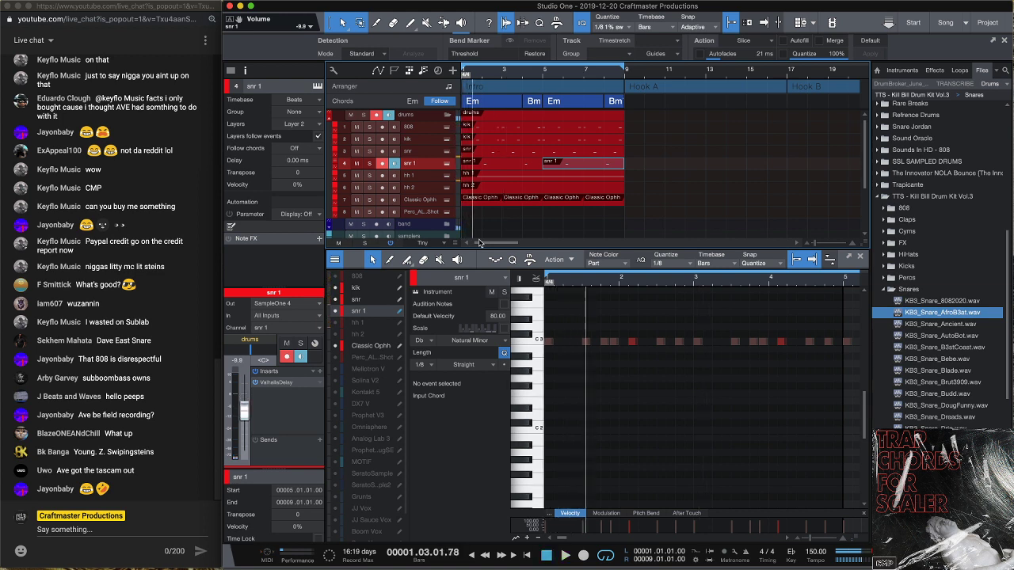
Open the 808 part in the note editor and select all of its notes
{"action": "scroll", "coordinate": [672, 169], "scroll_direction": "up", "scroll_amount": 4}
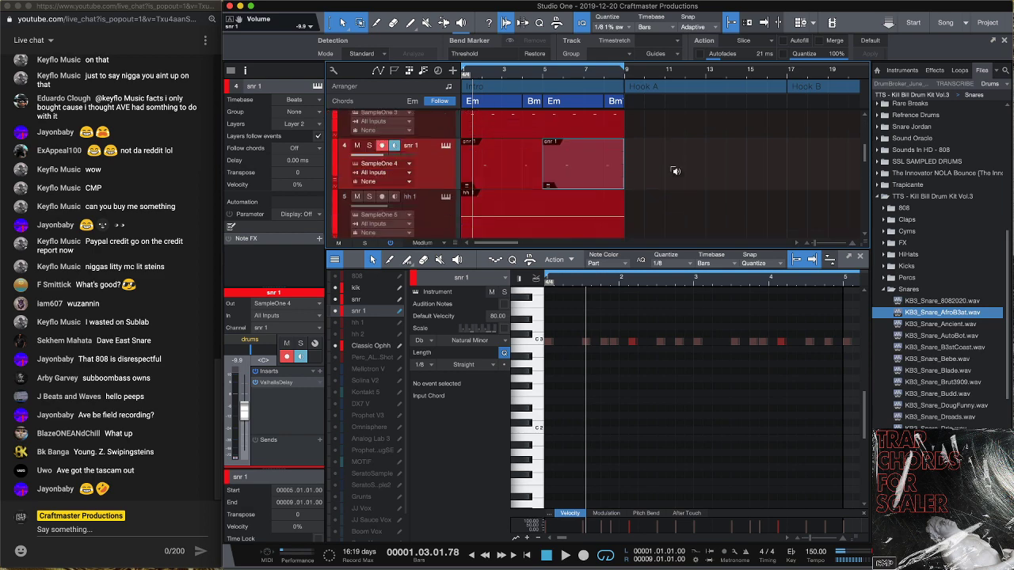
{"action": "scroll", "coordinate": [675, 171], "scroll_direction": "down", "scroll_amount": 4}
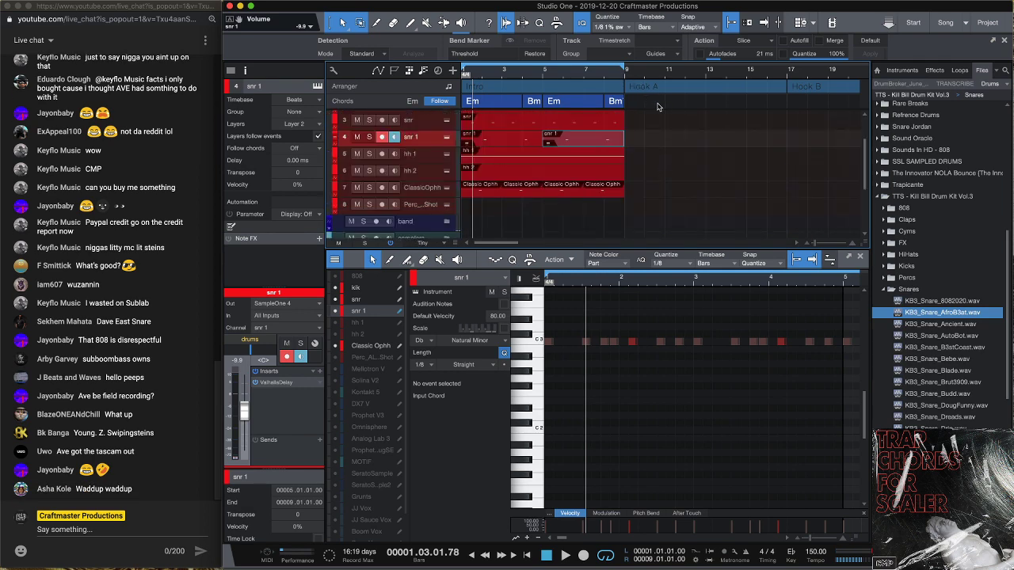
{"action": "scroll", "coordinate": [646, 135], "scroll_direction": "up", "scroll_amount": 3}
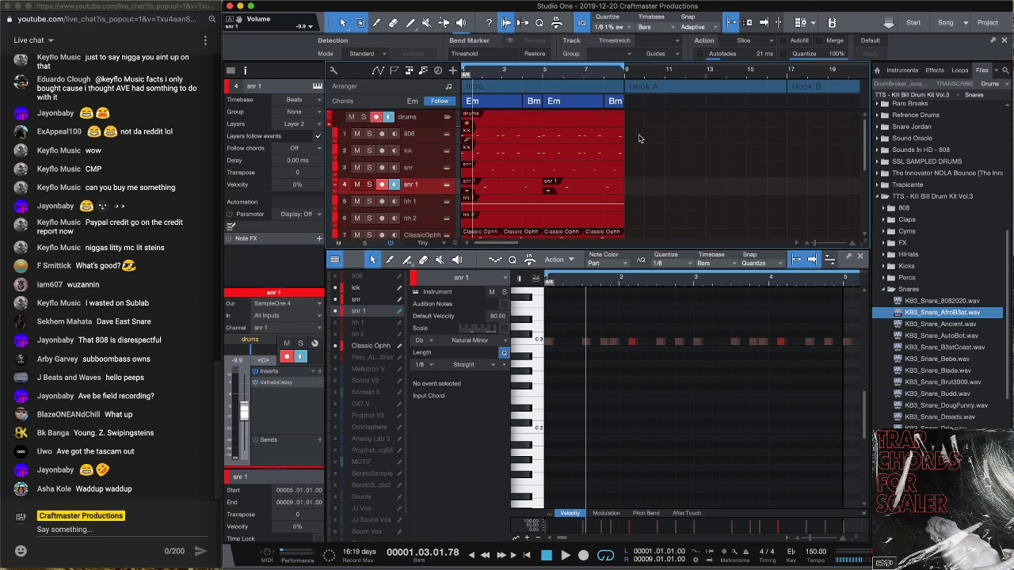
{"action": "left_click", "coordinate": [617, 140]}
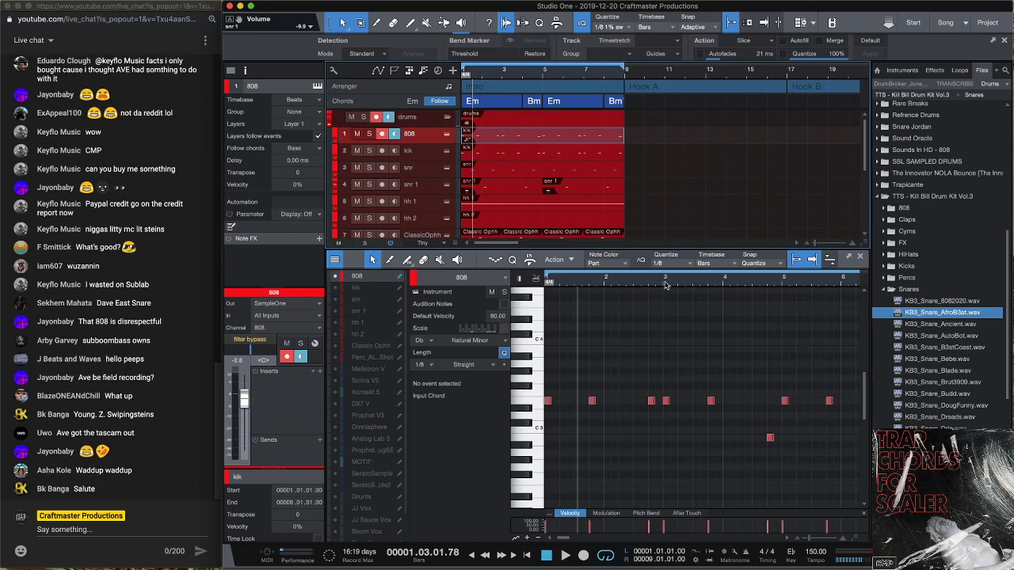
{"action": "left_click_drag", "start_coordinate": [665, 284], "coordinate": [638, 276]}
{"action": "left_click_drag", "start_coordinate": [811, 457], "coordinate": [543, 337]}
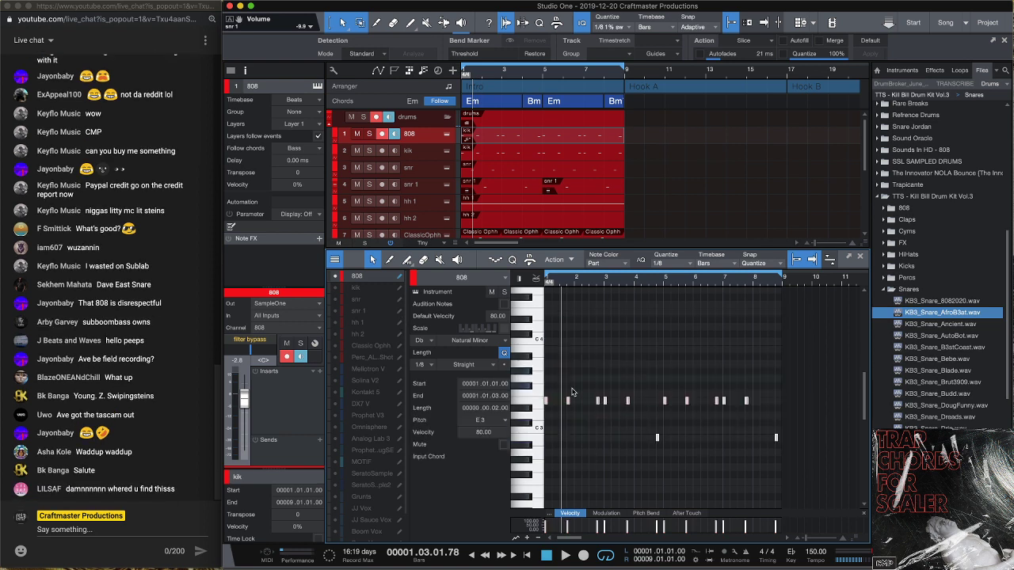
{"action": "right_click", "coordinate": [598, 403]}
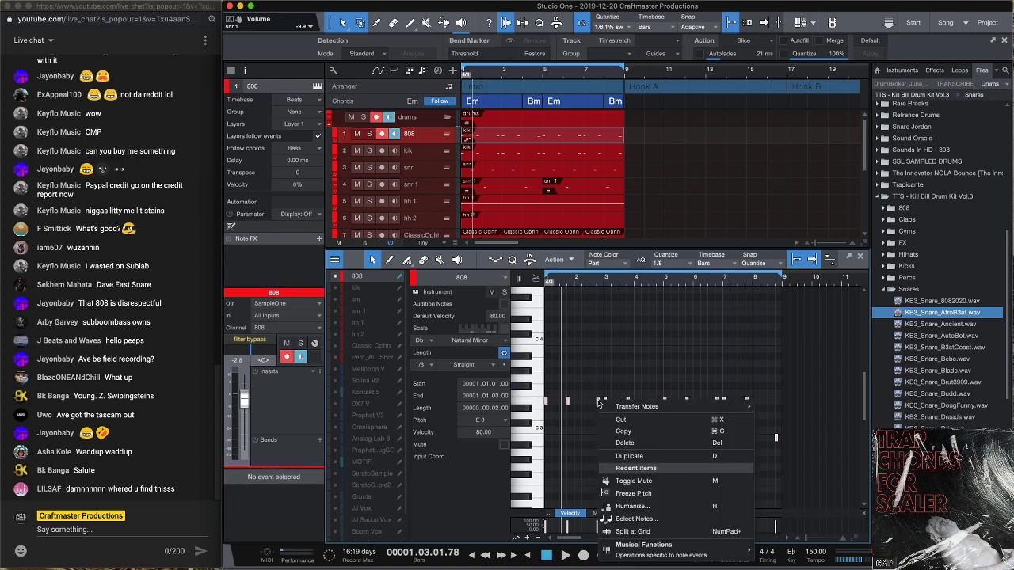
{"action": "left_click", "coordinate": [656, 501]}
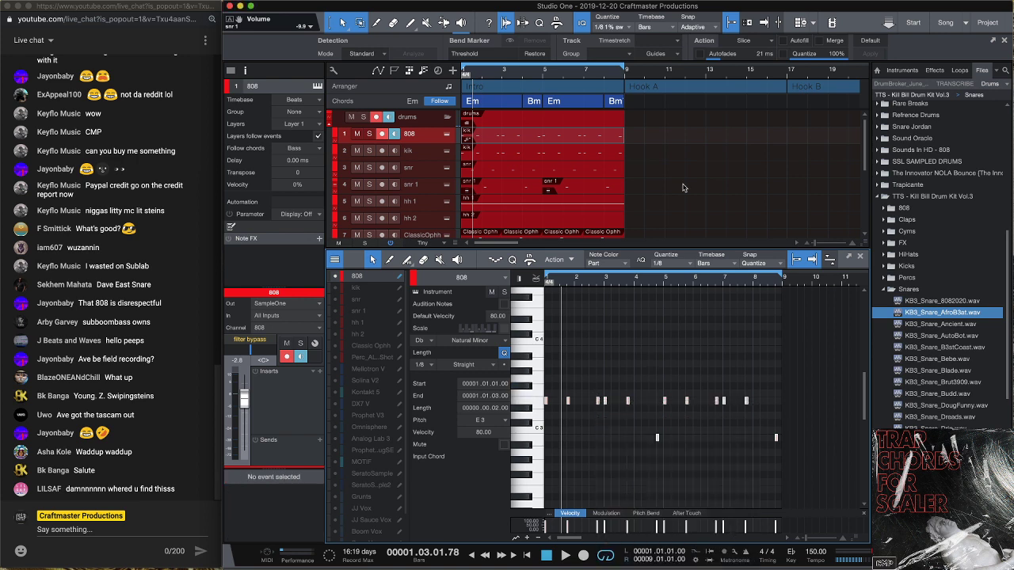
Hide the note editor and duplicate all the intro drum parts into Hook A, from bar 9 to bar 17
{"action": "scroll", "coordinate": [674, 187], "scroll_direction": "down", "scroll_amount": 5}
{"action": "scroll", "coordinate": [677, 187], "scroll_direction": "up", "scroll_amount": 5}
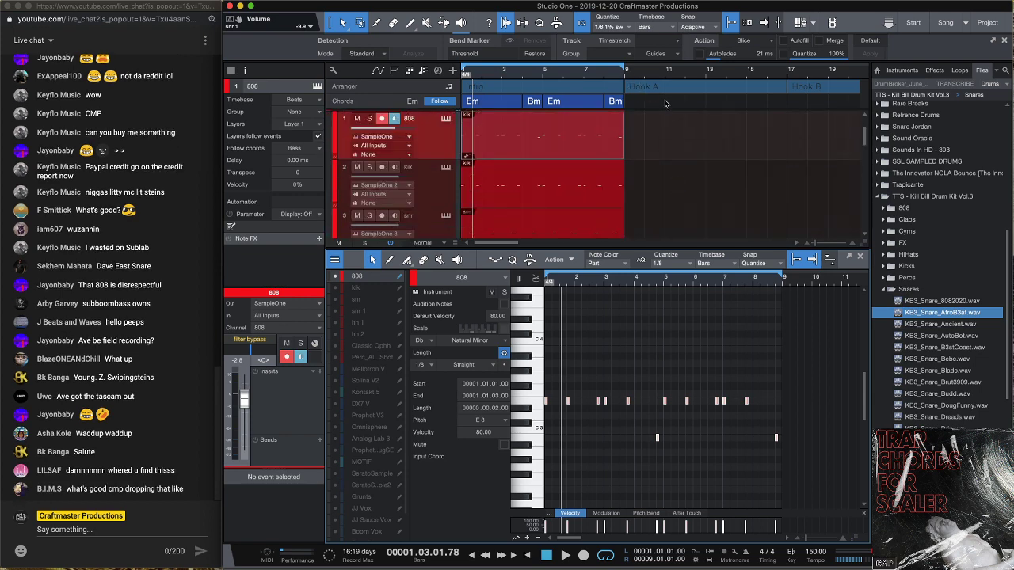
{"action": "key", "text": "F3"}
{"action": "key", "text": "F3"}
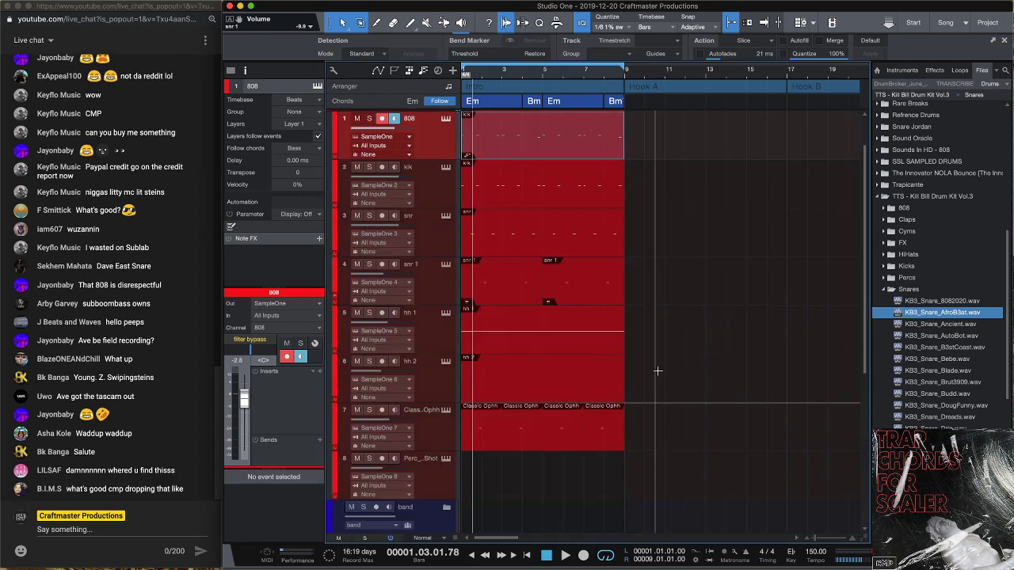
{"action": "key", "text": "F3"}
{"action": "key", "text": "F3"}
{"action": "scroll", "coordinate": [673, 349], "scroll_direction": "down", "scroll_amount": 3}
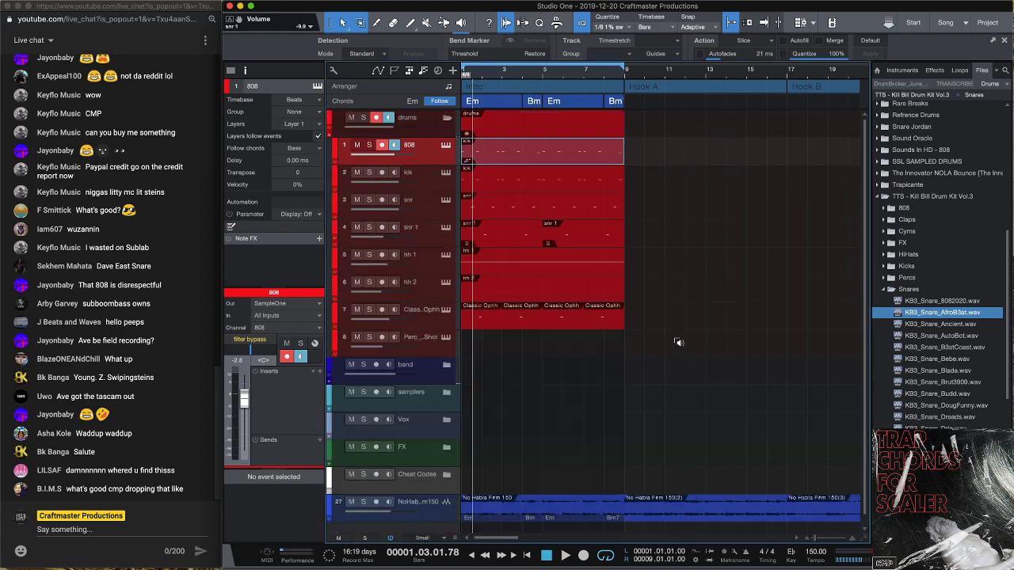
{"action": "scroll", "coordinate": [678, 342], "scroll_direction": "down", "scroll_amount": 3}
{"action": "scroll", "coordinate": [678, 342], "scroll_direction": "up", "scroll_amount": 4}
{"action": "scroll", "coordinate": [678, 343], "scroll_direction": "down", "scroll_amount": 4}
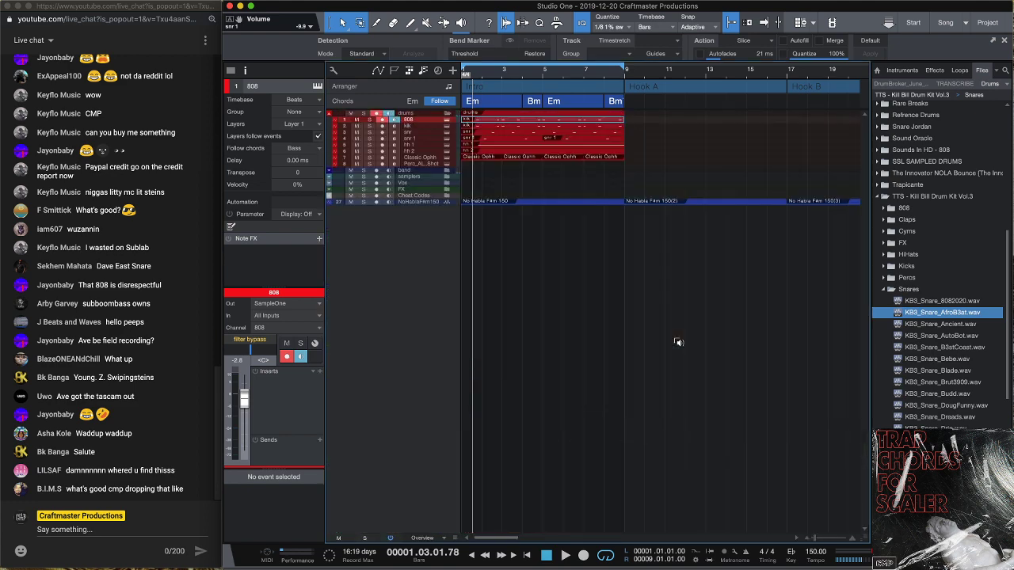
{"action": "left_click_drag", "start_coordinate": [674, 172], "coordinate": [458, 117]}
{"action": "left_click_drag", "start_coordinate": [672, 167], "coordinate": [470, 124]}
{"action": "key", "text": "d"}
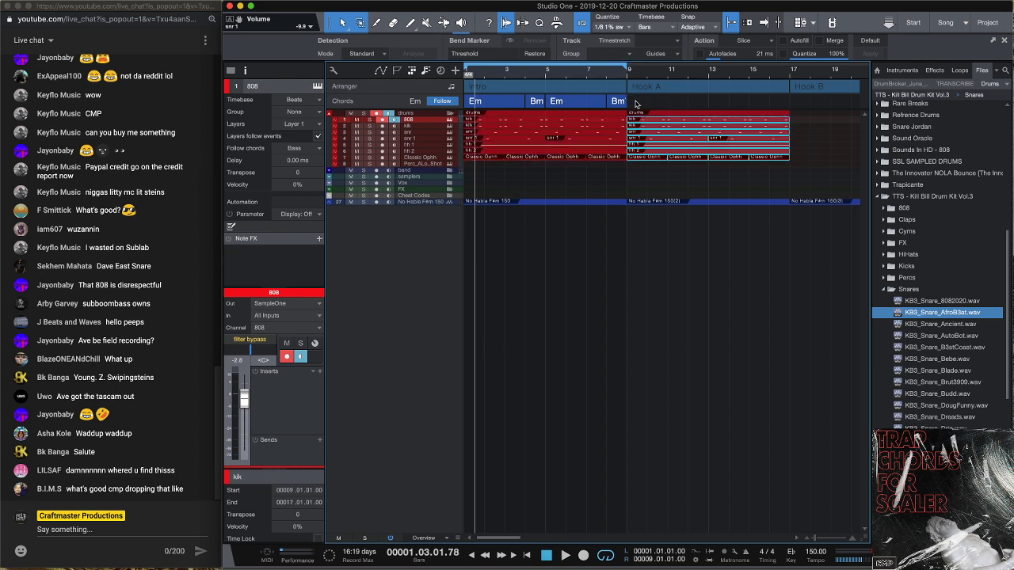
Clear the chords from the chord track, extend the loop to bar 18, and start playback
{"action": "left_click", "coordinate": [434, 103]}
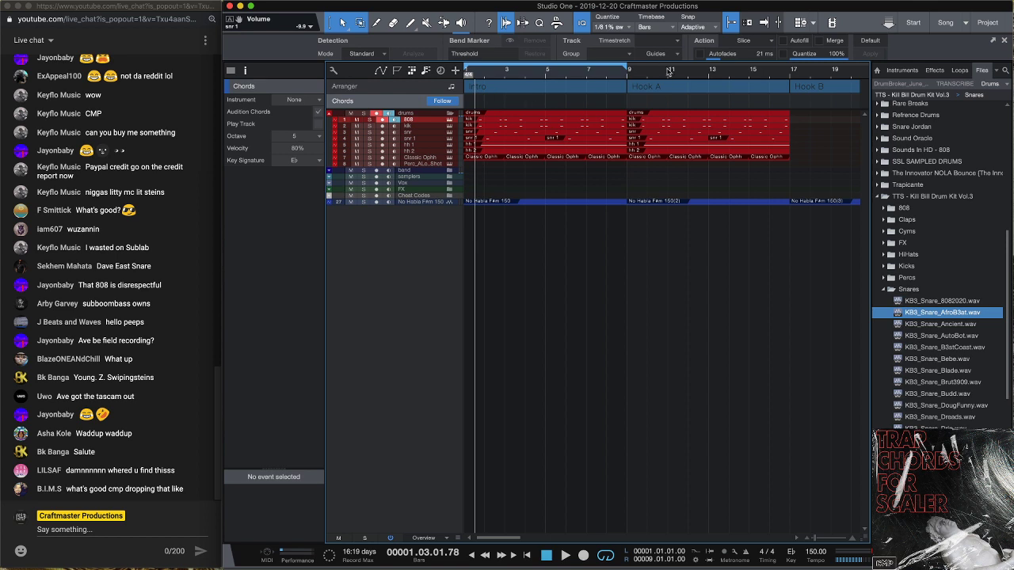
{"action": "left_click_drag", "start_coordinate": [627, 68], "coordinate": [809, 79]}
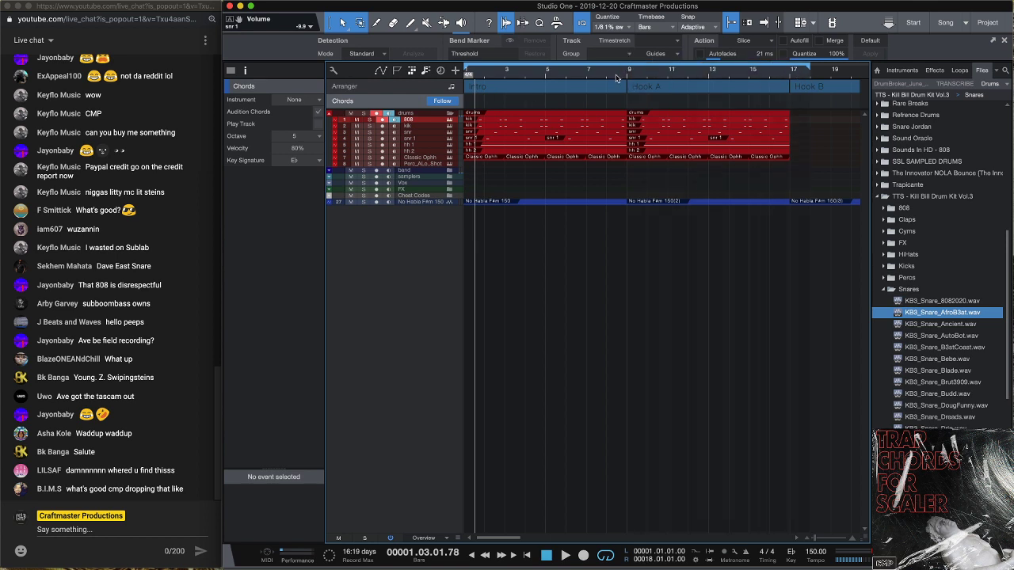
{"action": "key", "text": "space"}
Insert a Pro EQ on the No Habla F#m 150 track
{"action": "left_click", "coordinate": [422, 201]}
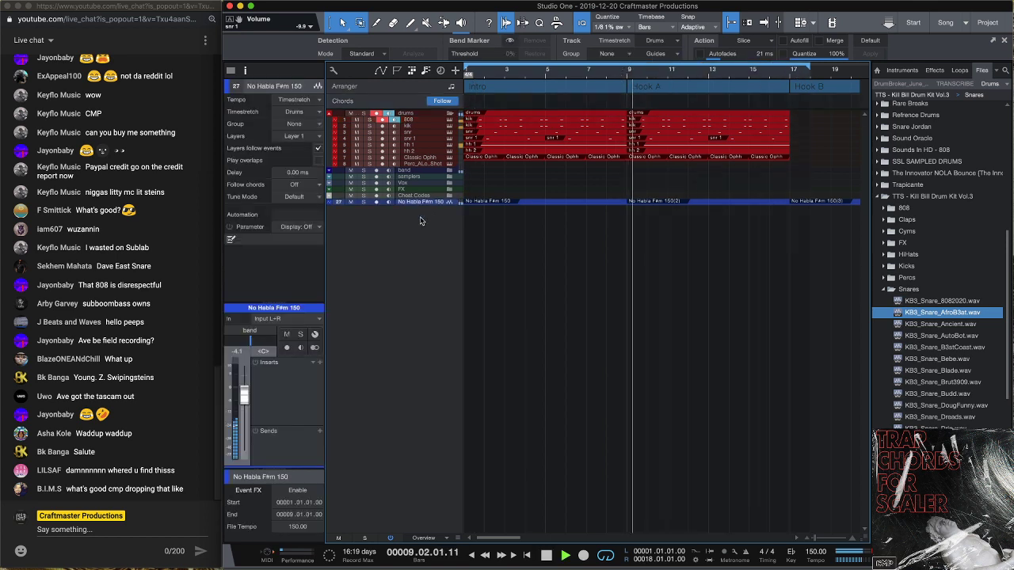
{"action": "left_click", "coordinate": [319, 362]}
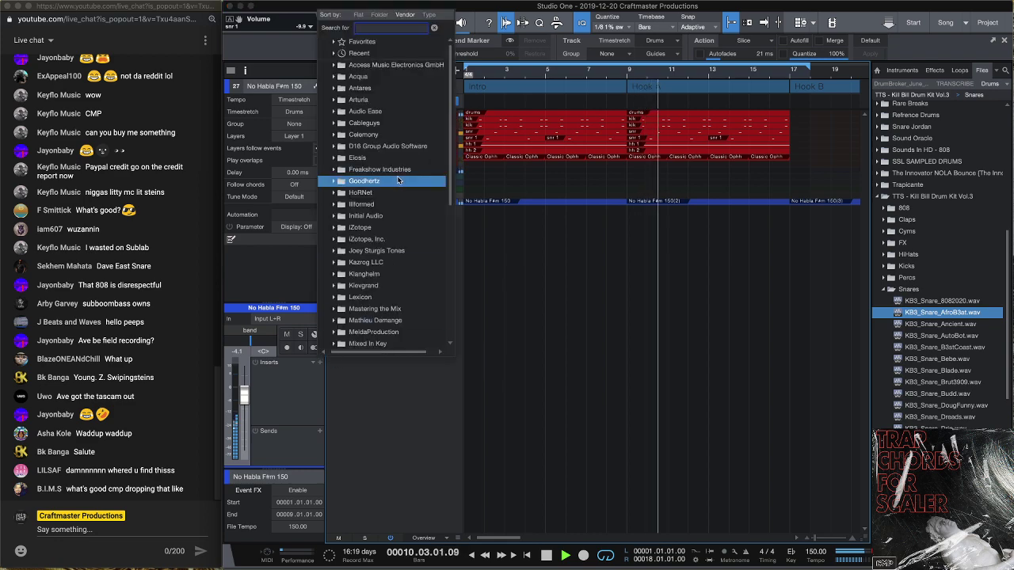
{"action": "type", "text": "pro"}
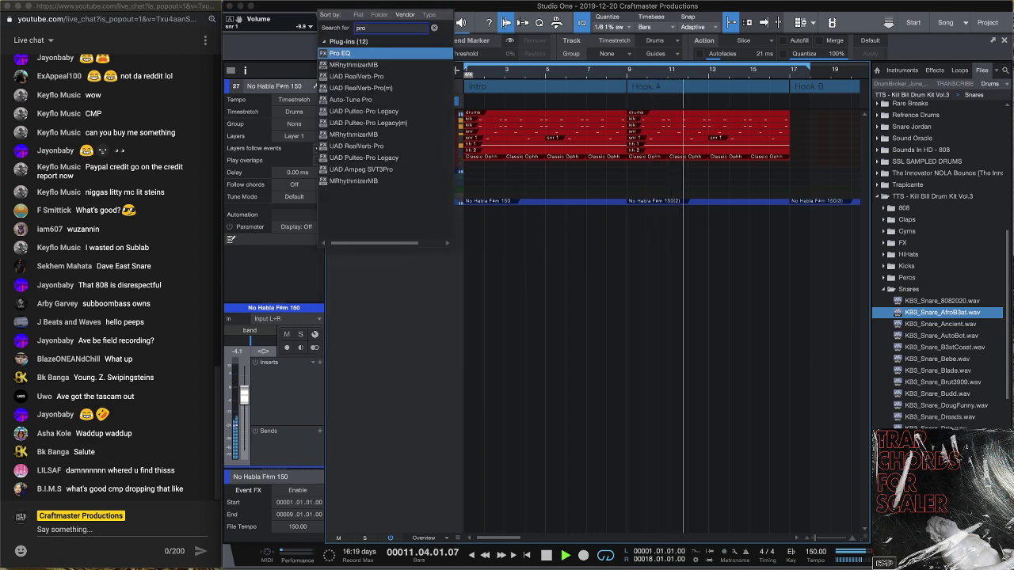
{"action": "key", "text": "Return"}
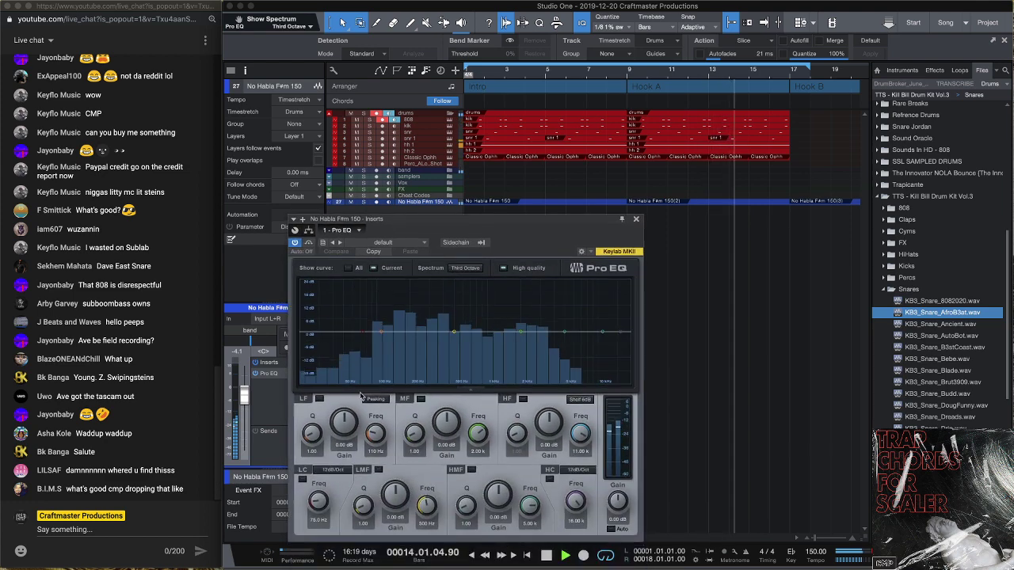
Enable Pro EQ's low cut with a 36 dB/Oct slope at 126 Hz and close the plug-in window
{"action": "left_click", "coordinate": [332, 471]}
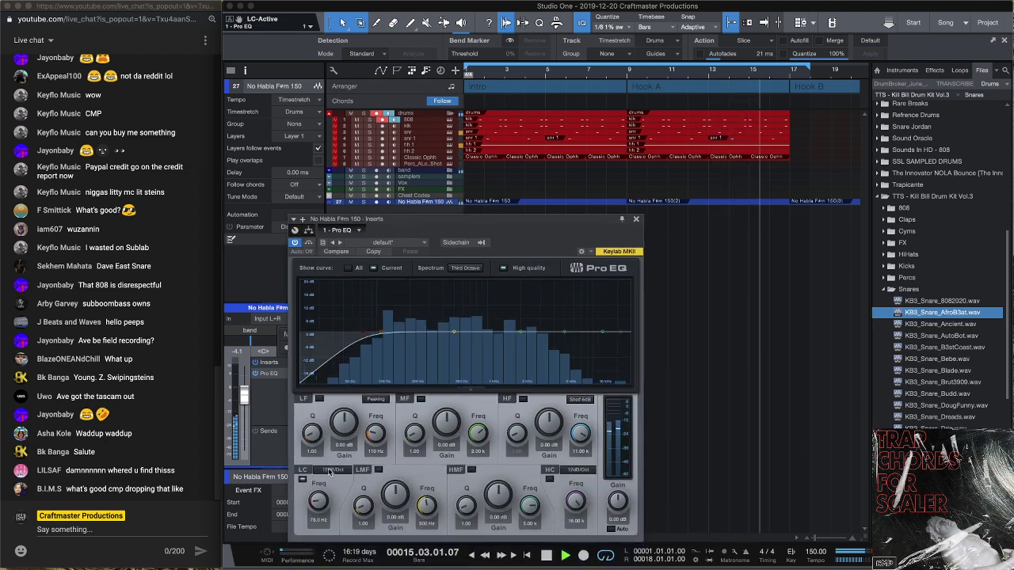
{"action": "left_click", "coordinate": [331, 472]}
{"action": "left_click", "coordinate": [342, 509]}
{"action": "left_click_drag", "start_coordinate": [319, 502], "coordinate": [319, 493]}
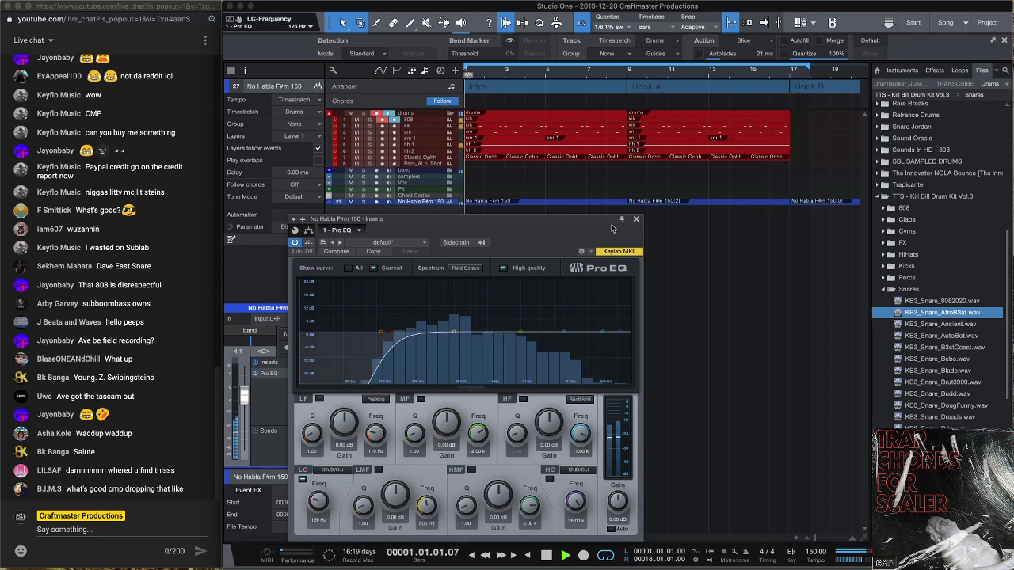
{"action": "left_click", "coordinate": [635, 219]}
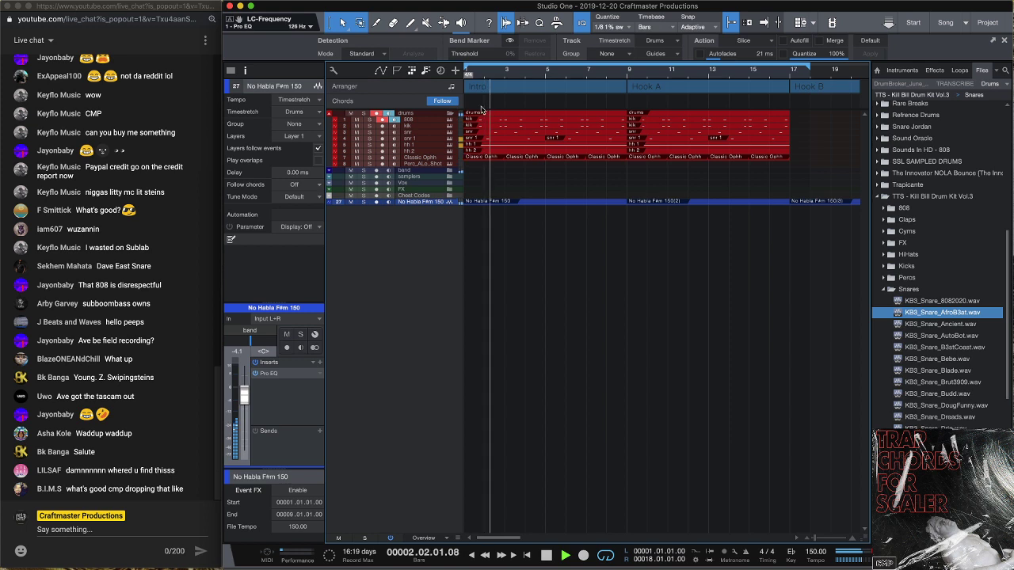
Set the loop to bars 9 to 17 and open the Hook A hh 1 part in the note editor
{"action": "left_click_drag", "start_coordinate": [582, 73], "coordinate": [578, 65]}
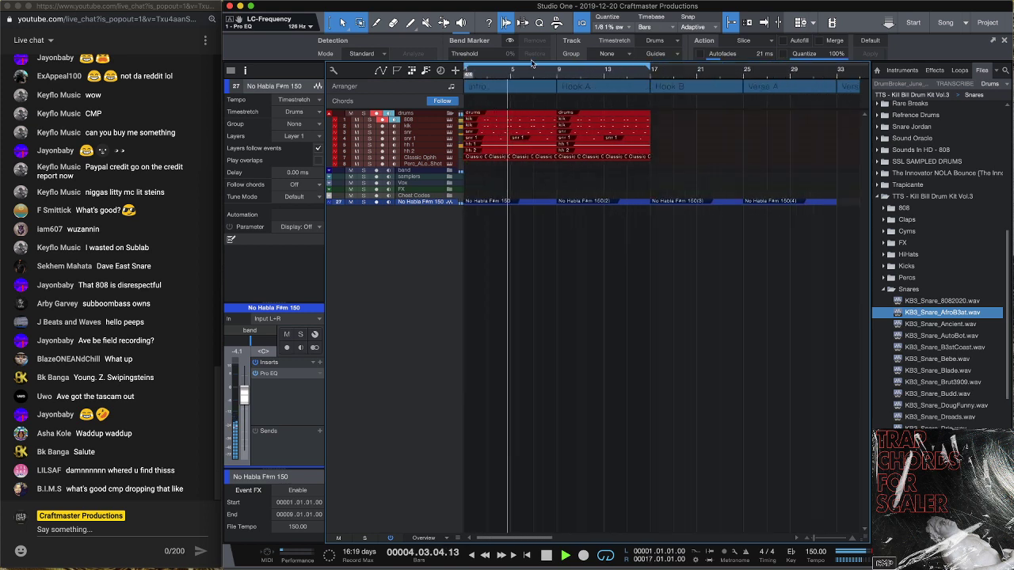
{"action": "left_click", "coordinate": [543, 68]}
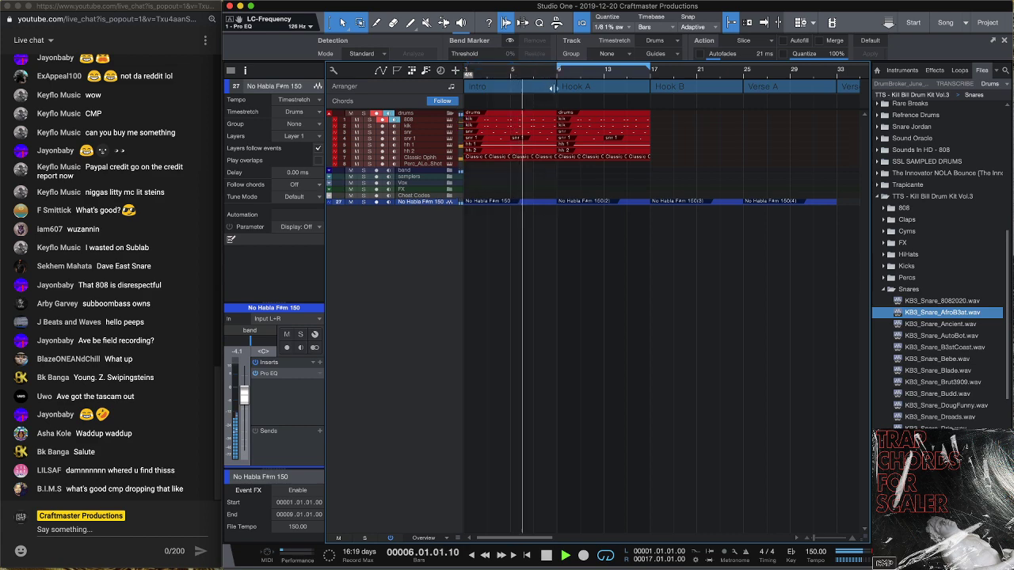
{"action": "double_click", "coordinate": [616, 146]}
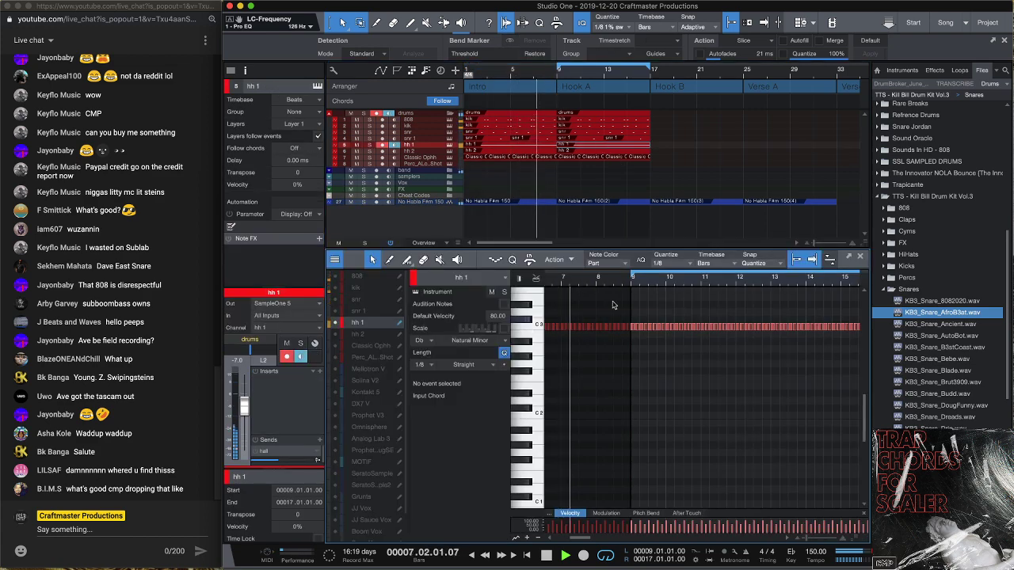
{"action": "scroll", "coordinate": [608, 304], "scroll_direction": "up", "scroll_amount": 5}
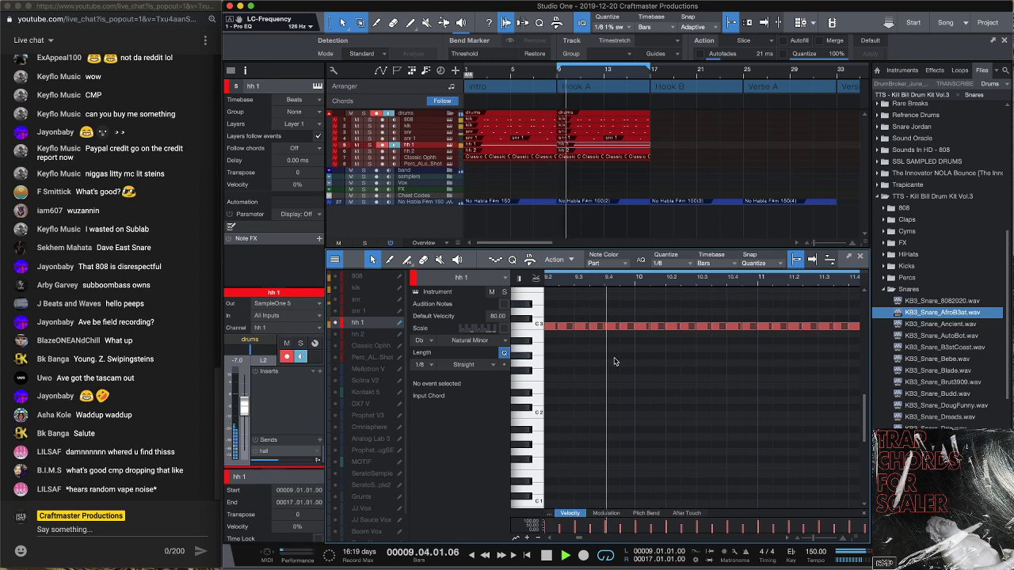
Set the note quantize to 1/16 triplet and split single hh 1 notes at 9.4, 11.2.3 and 12.4 into triplet rolls
{"action": "left_click", "coordinate": [614, 327]}
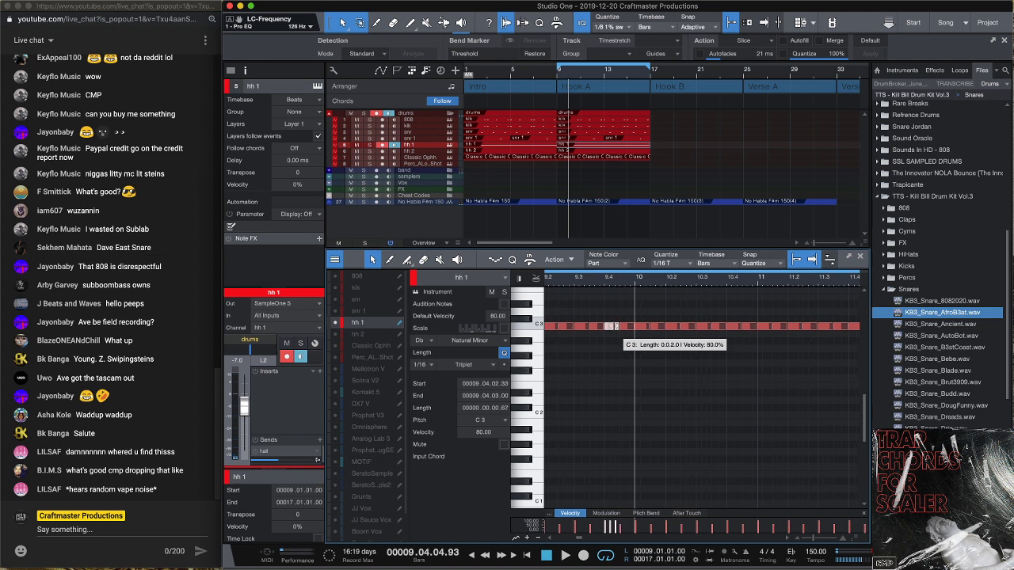
{"action": "key", "text": "space"}
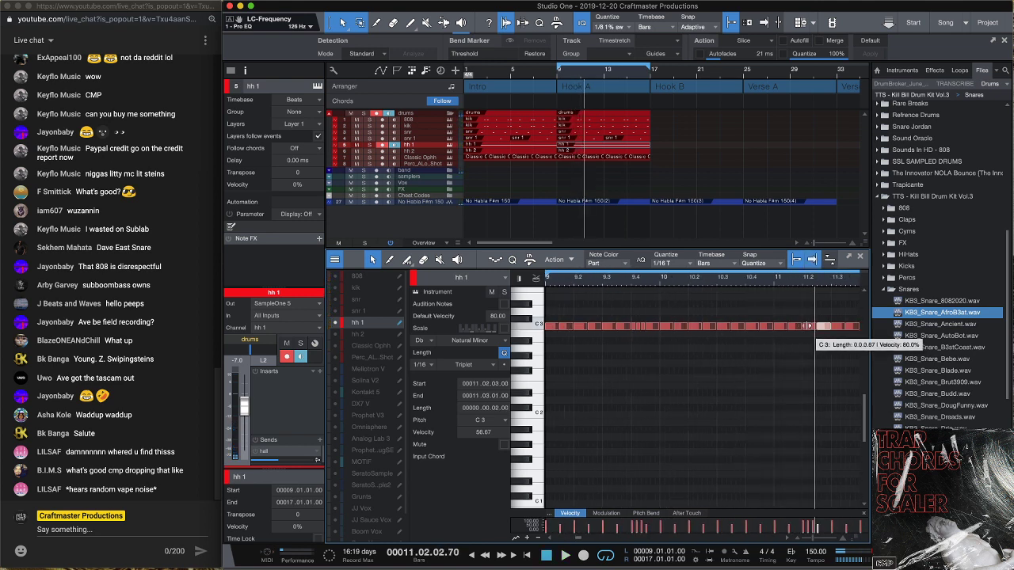
{"action": "key", "text": "space"}
{"action": "left_click_drag", "start_coordinate": [808, 325], "coordinate": [815, 326]}
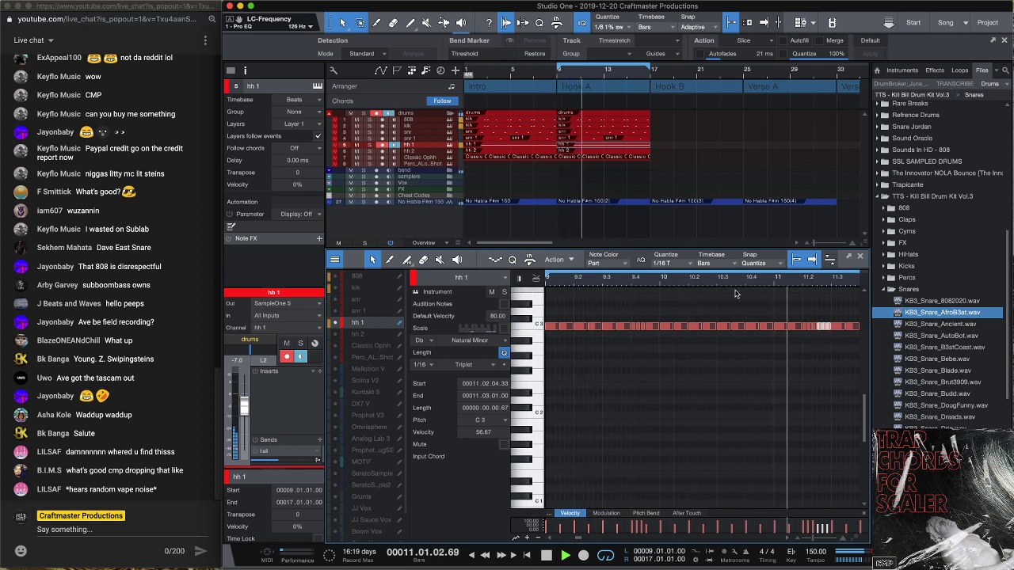
{"action": "left_click_drag", "start_coordinate": [724, 287], "coordinate": [718, 279]}
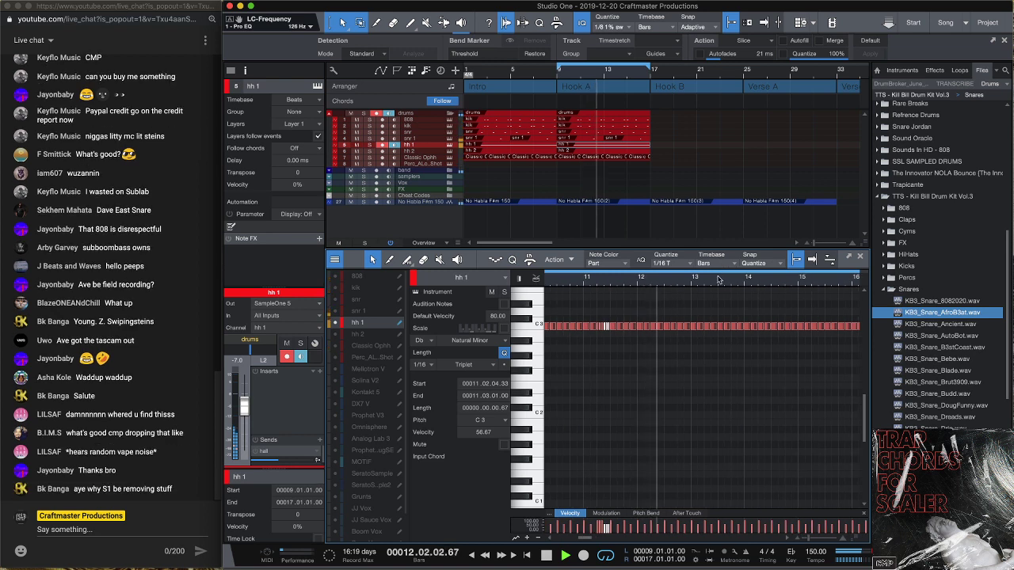
{"action": "key", "text": "space"}
{"action": "left_click", "coordinate": [680, 327]}
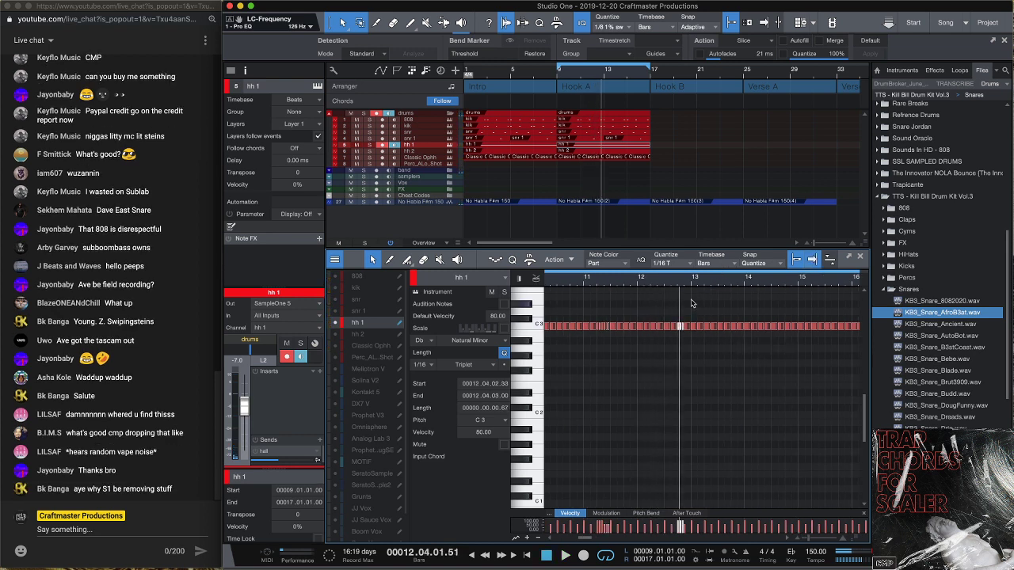
Replace the hh 1 notes in bars 13 to 17 with a duplicate of bars 9 to 13 and play the loop
{"action": "left_click_drag", "start_coordinate": [711, 280], "coordinate": [707, 271]}
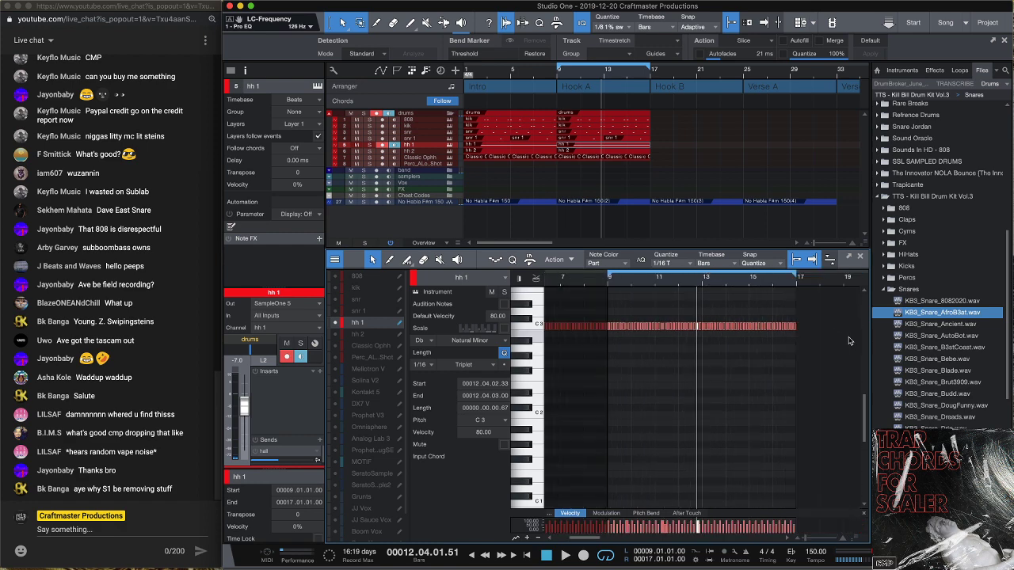
{"action": "left_click_drag", "start_coordinate": [849, 342], "coordinate": [702, 311]}
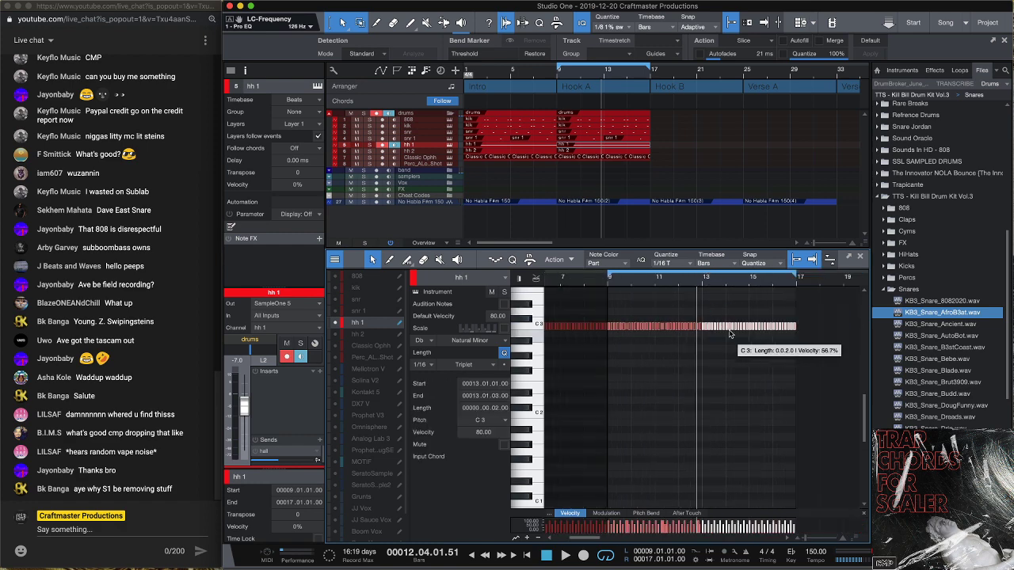
{"action": "left_click_drag", "start_coordinate": [796, 326], "coordinate": [608, 308]}
{"action": "key", "text": "d"}
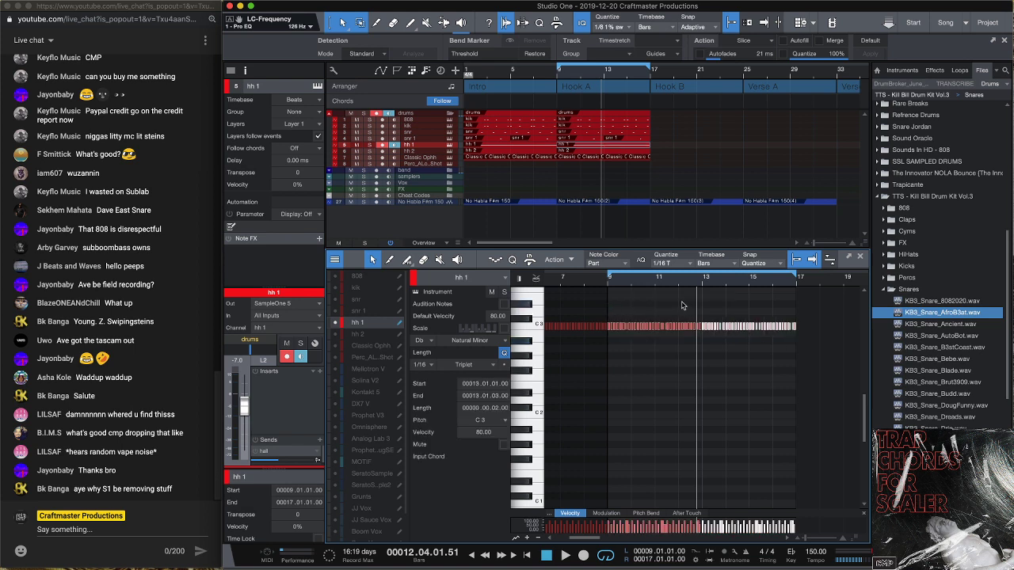
{"action": "key", "text": "space"}
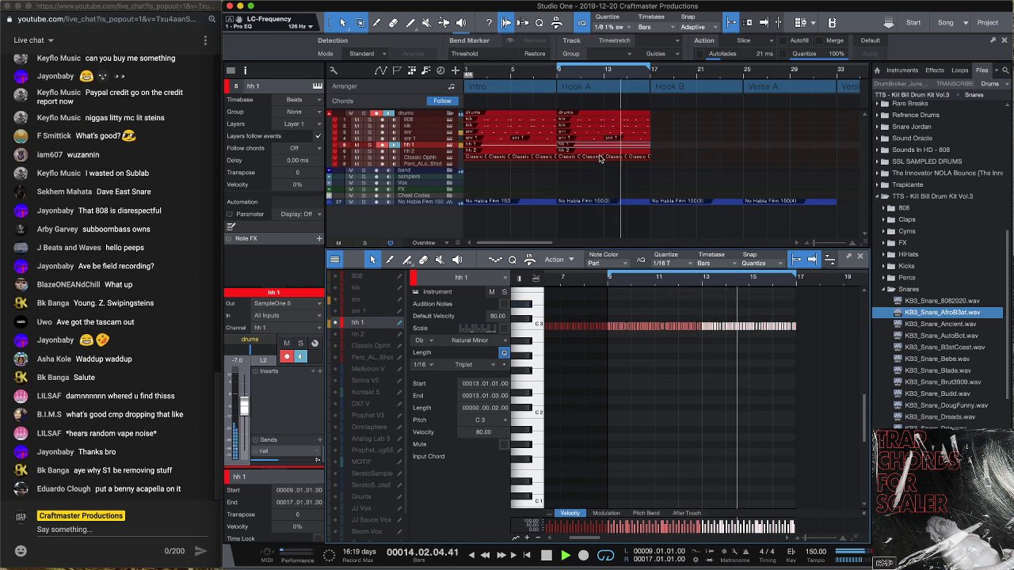
Open the Hook A kik part, add a C3 kick note at 11.2.3 and play it back
{"action": "left_click_drag", "start_coordinate": [645, 72], "coordinate": [646, 72]}
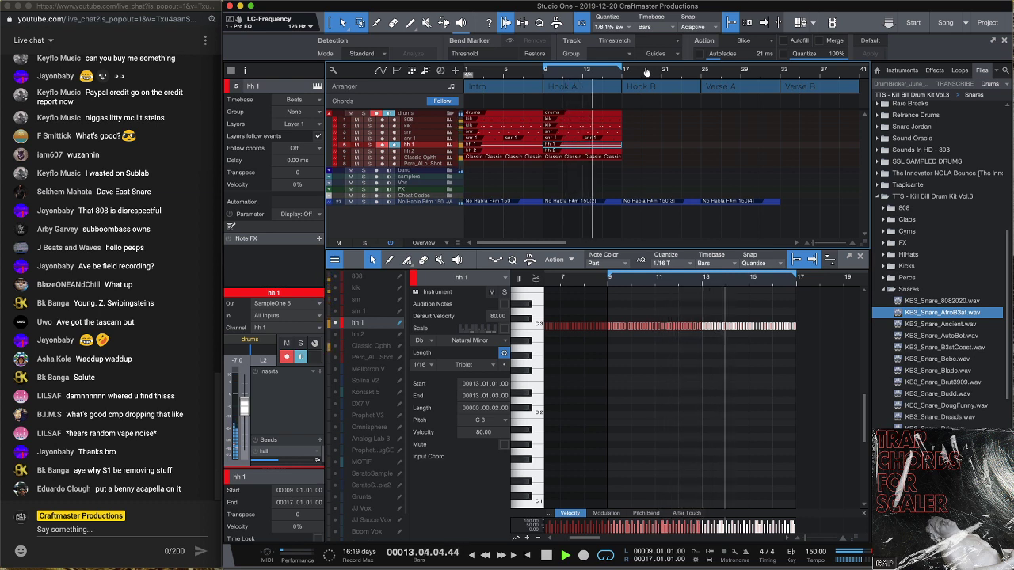
{"action": "left_click", "coordinate": [578, 121]}
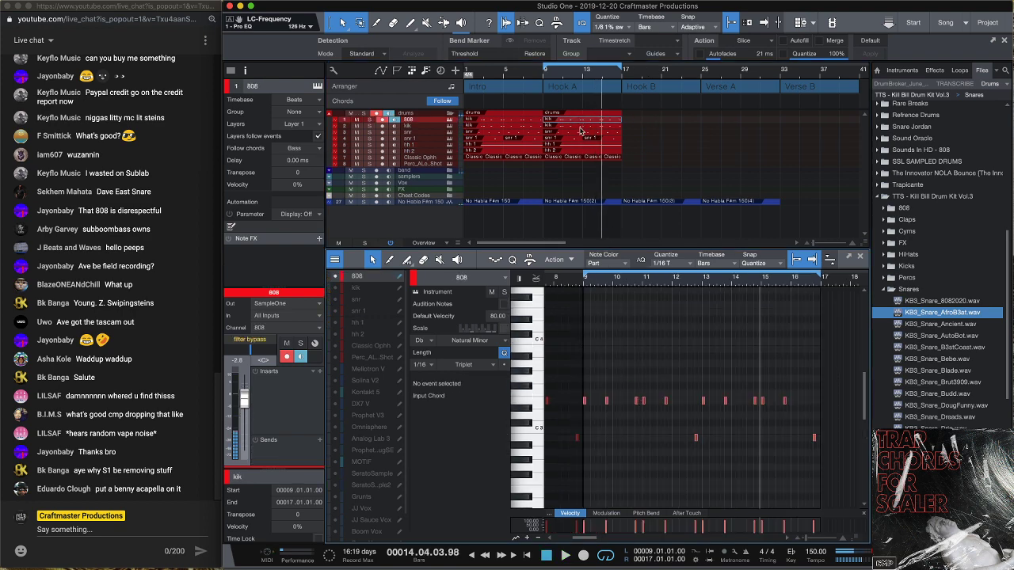
{"action": "left_click", "coordinate": [581, 126]}
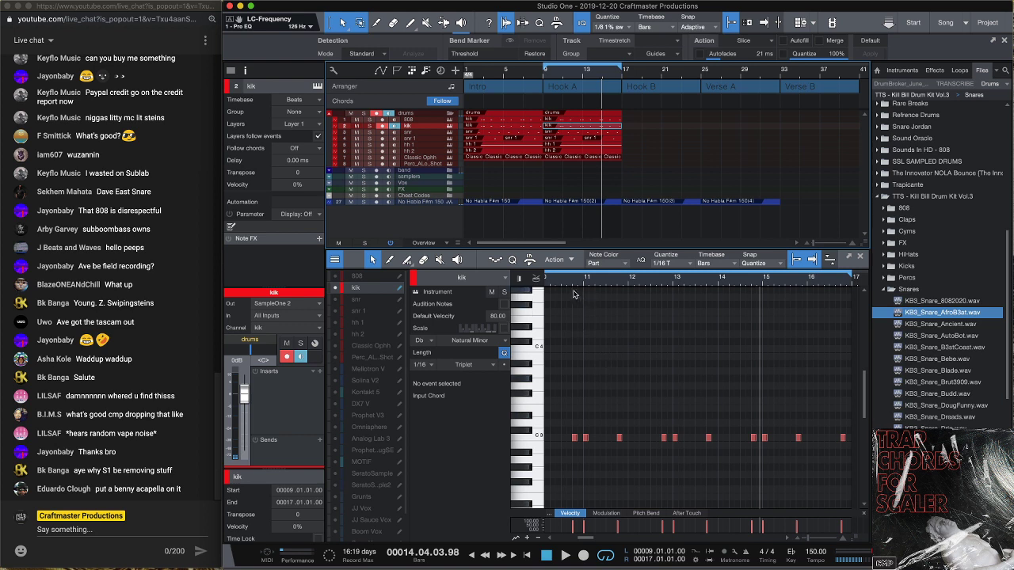
{"action": "left_click_drag", "start_coordinate": [569, 285], "coordinate": [569, 302]}
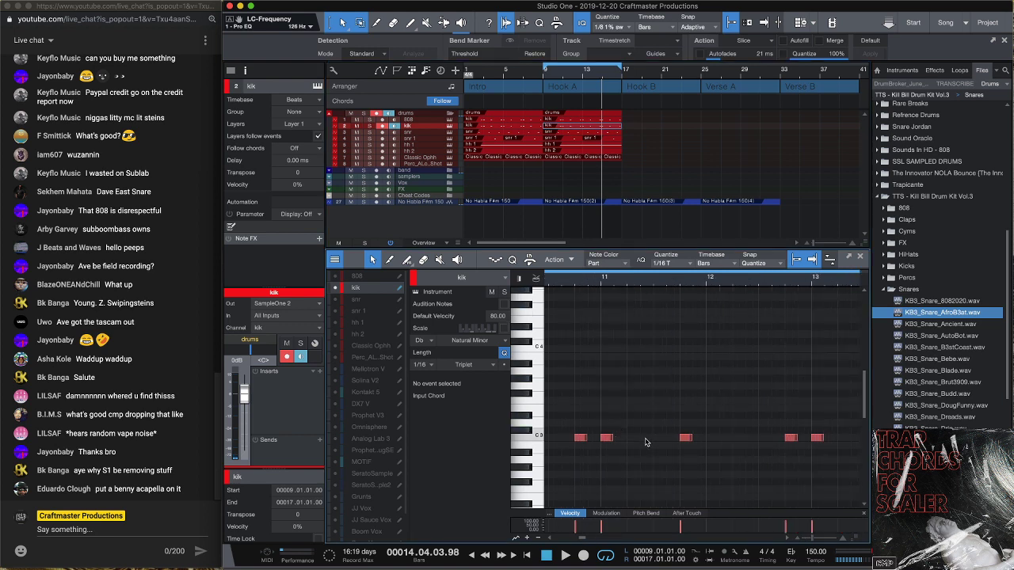
{"action": "double_click", "coordinate": [646, 438]}
{"action": "left_click_drag", "start_coordinate": [645, 438], "coordinate": [653, 441]}
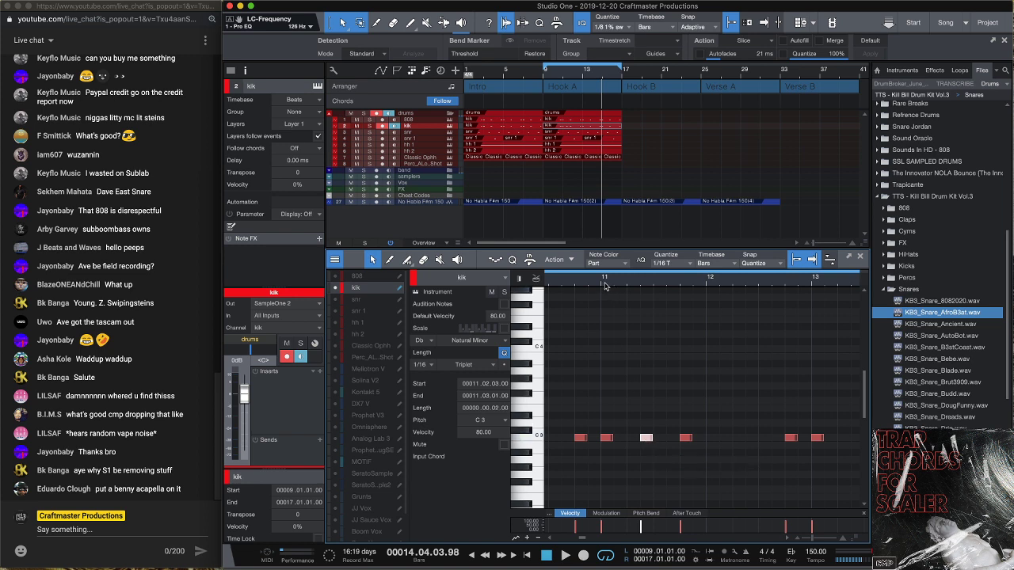
{"action": "key", "text": "space"}
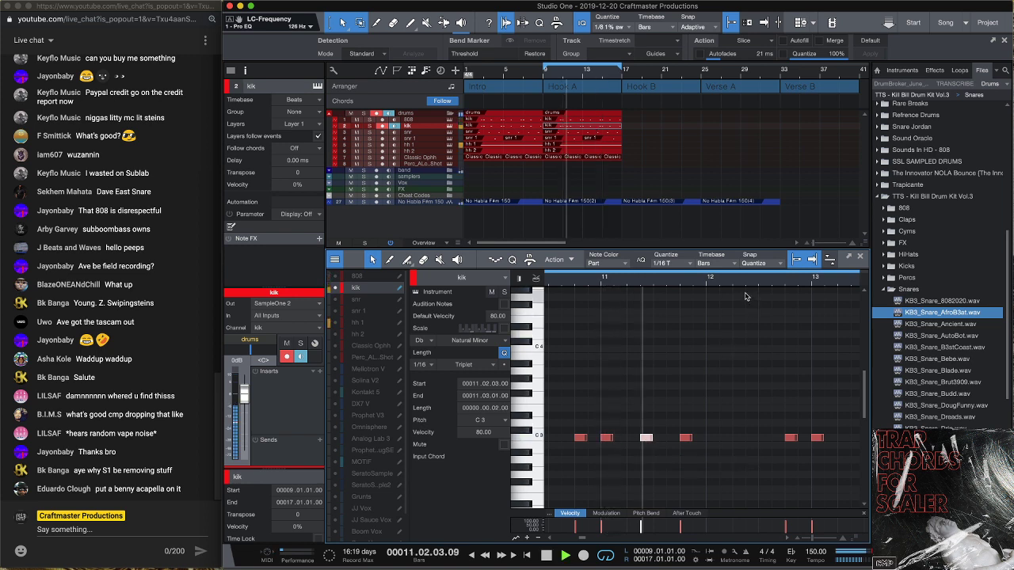
Set the note quantize to straight 1/16 and add consecutive C3 kick notes at 12.1.3, 12.1.4 and 12.2.1
{"action": "key", "text": "e"}
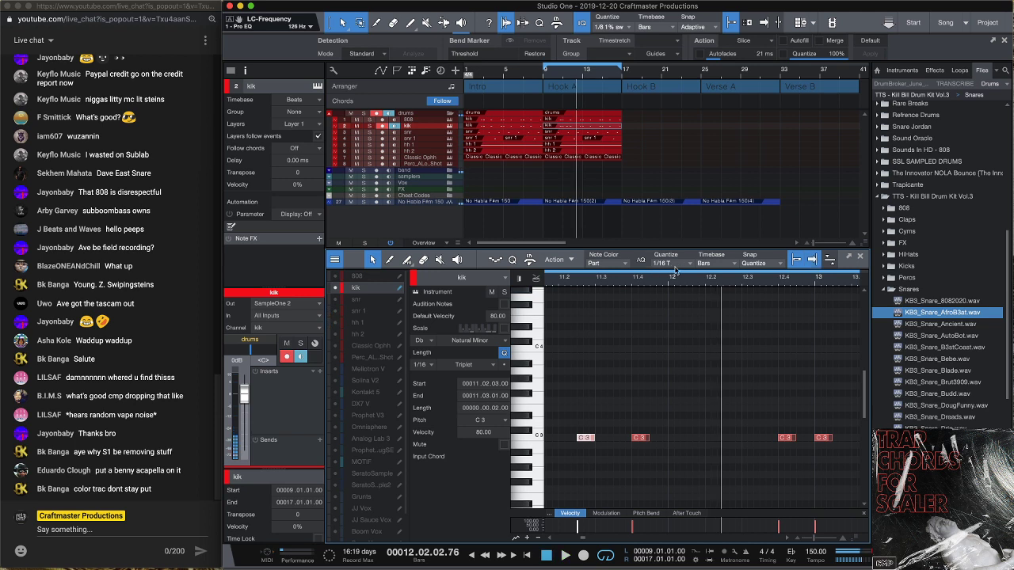
{"action": "left_click", "coordinate": [690, 264]}
{"action": "left_click", "coordinate": [751, 279]}
{"action": "left_click", "coordinate": [695, 438]}
{"action": "left_click", "coordinate": [709, 438]}
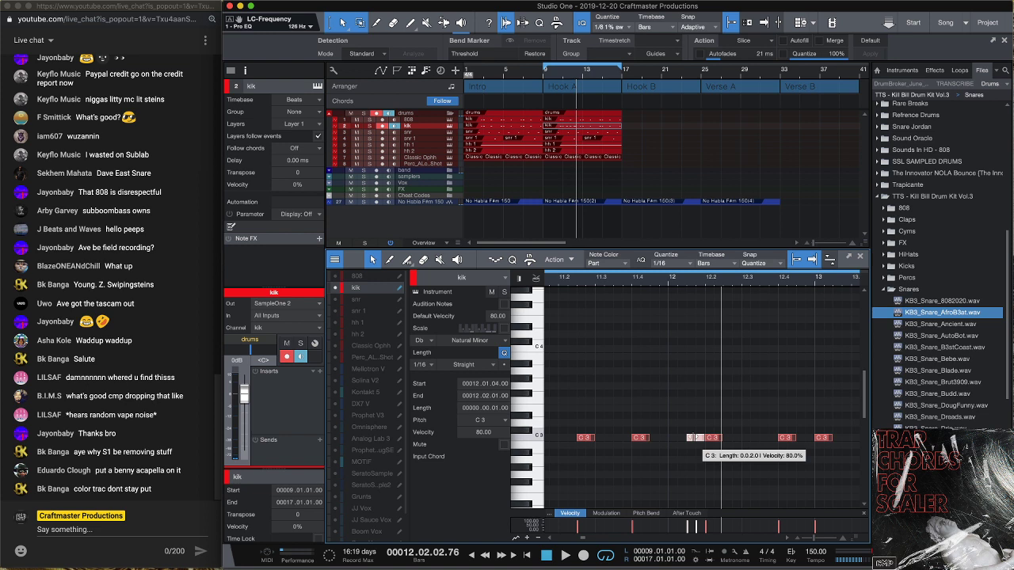
Add a C3 kick note at 12.4.3 that lasts until 13.1.1 and play the kick pattern from bar 9
{"action": "left_click_drag", "start_coordinate": [601, 279], "coordinate": [717, 399]}
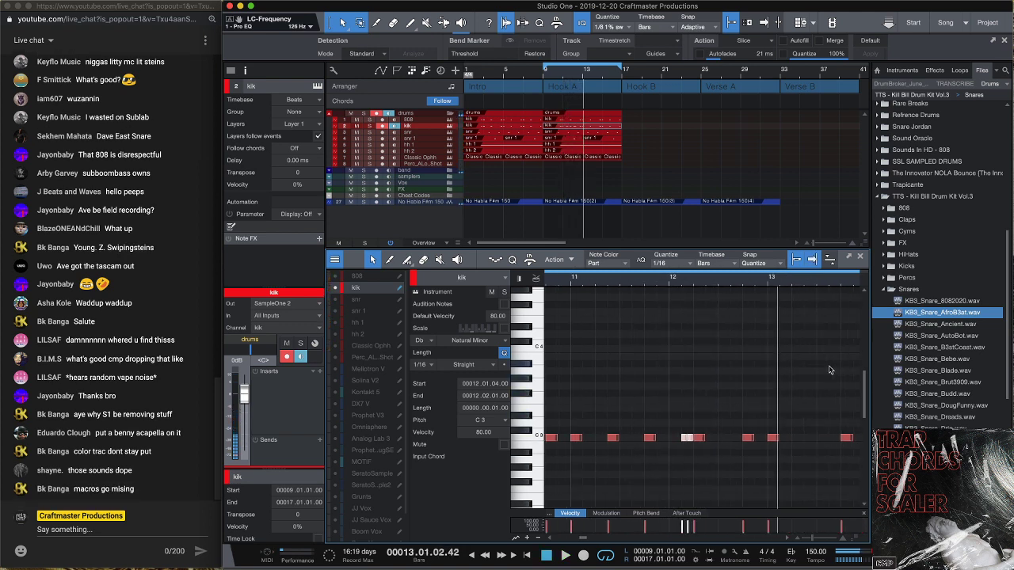
{"action": "left_click", "coordinate": [757, 440]}
{"action": "left_click", "coordinate": [756, 440]}
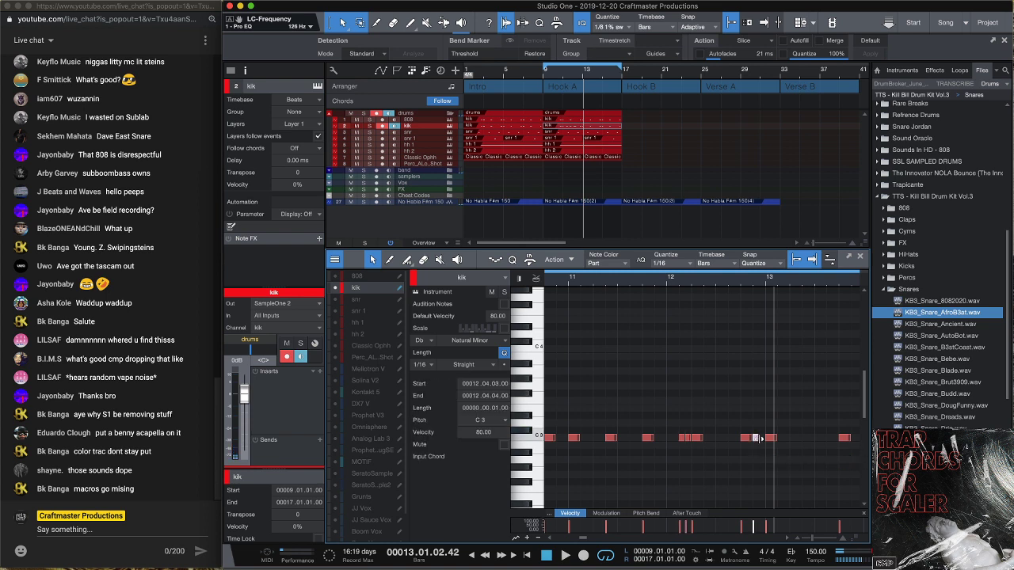
{"action": "key", "text": "space"}
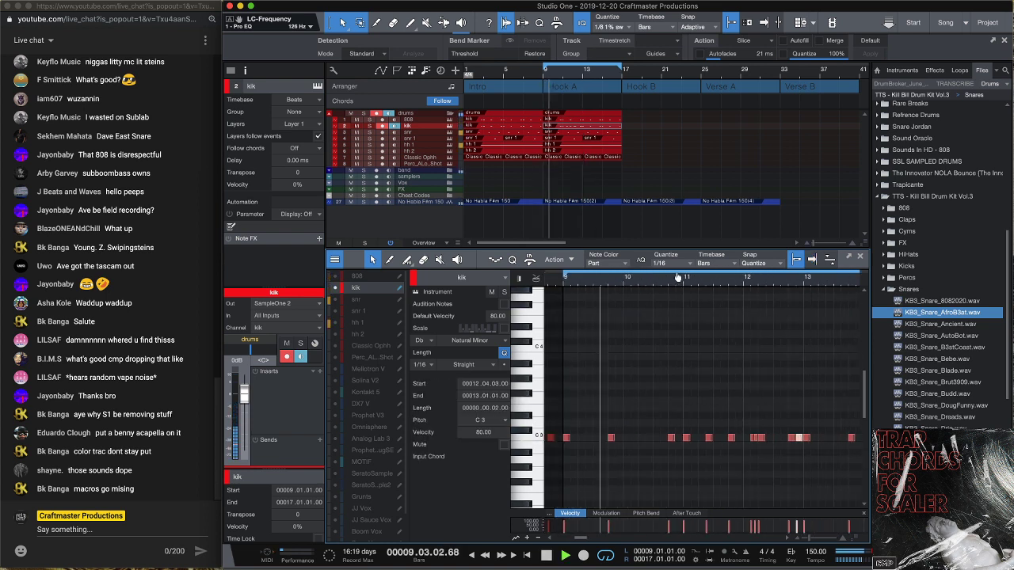
{"action": "key", "text": "w"}
{"action": "key", "text": "w"}
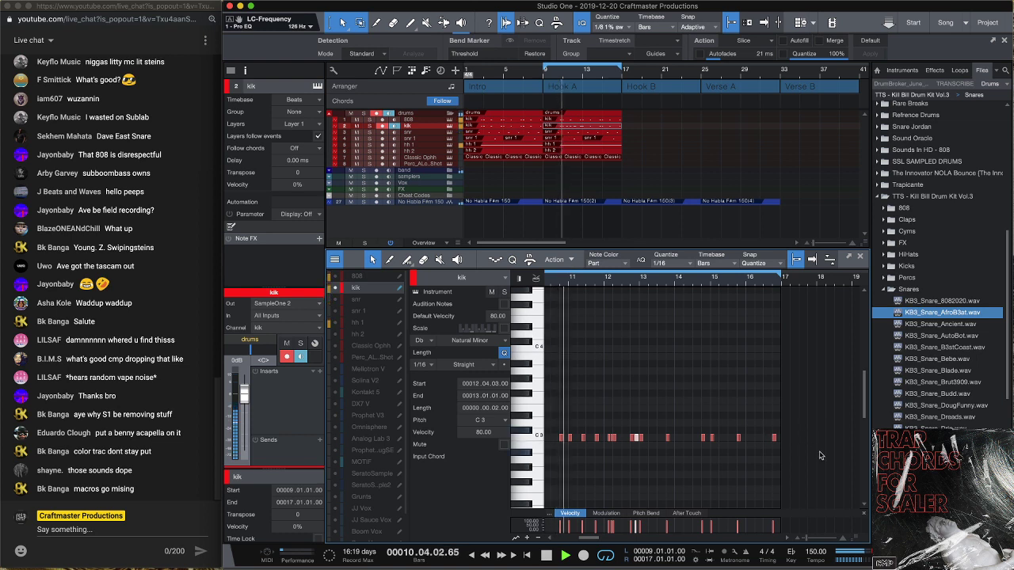
Delete the kick notes in bars 13 to 17 and select the kick notes in bars 9 to 13
{"action": "left_click_drag", "start_coordinate": [818, 456], "coordinate": [642, 414]}
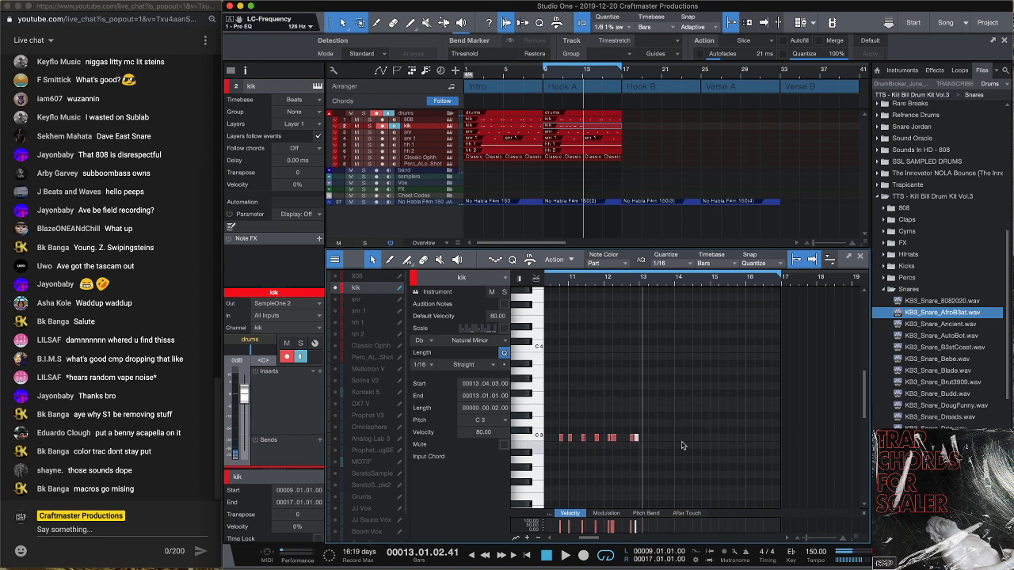
{"action": "key", "text": "w"}
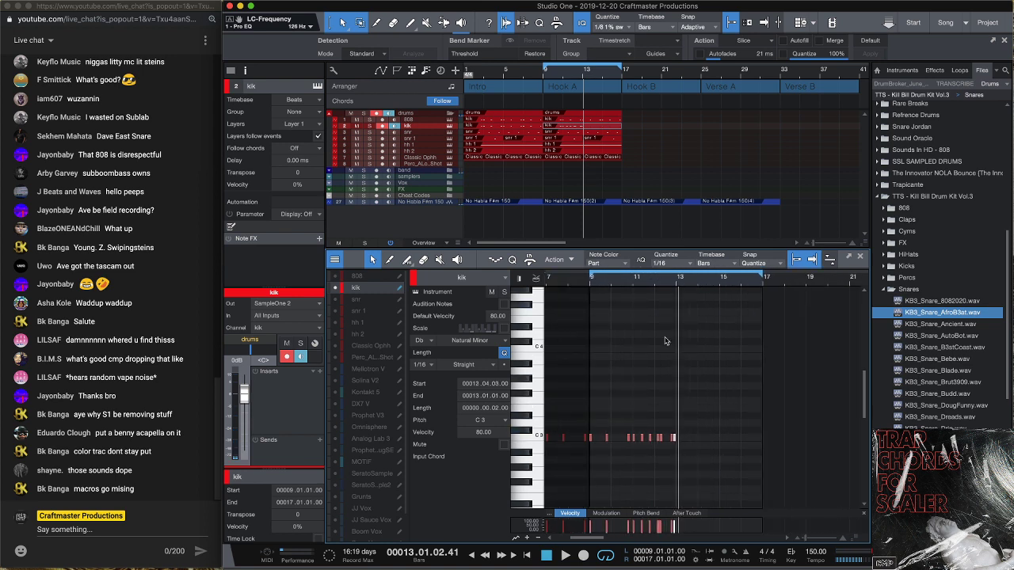
{"action": "left_click_drag", "start_coordinate": [719, 449], "coordinate": [590, 430]}
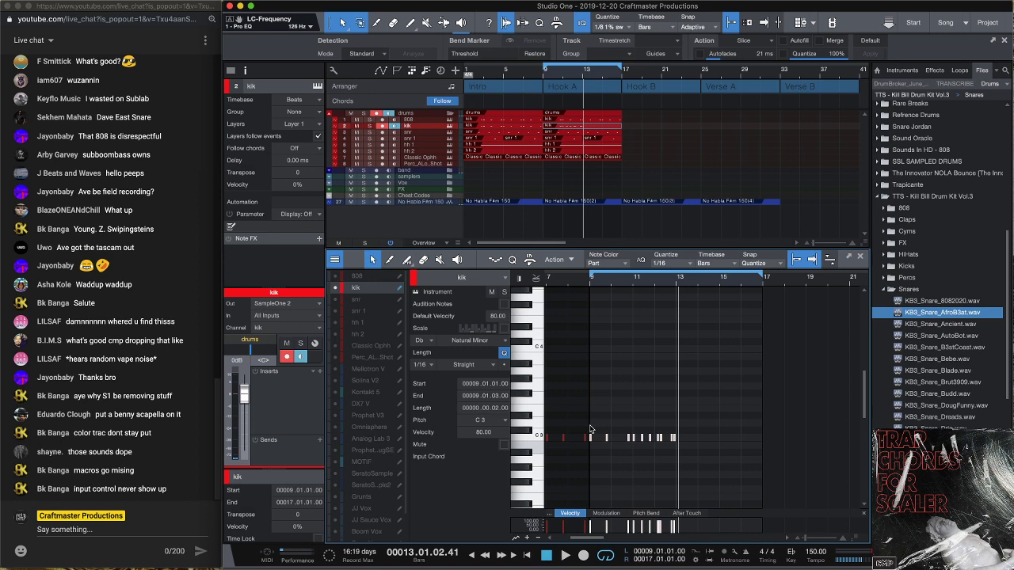
Play the loop from bar 9 and lower the kik channel's volume to -1.3 dB
{"action": "left_click", "coordinate": [544, 77]}
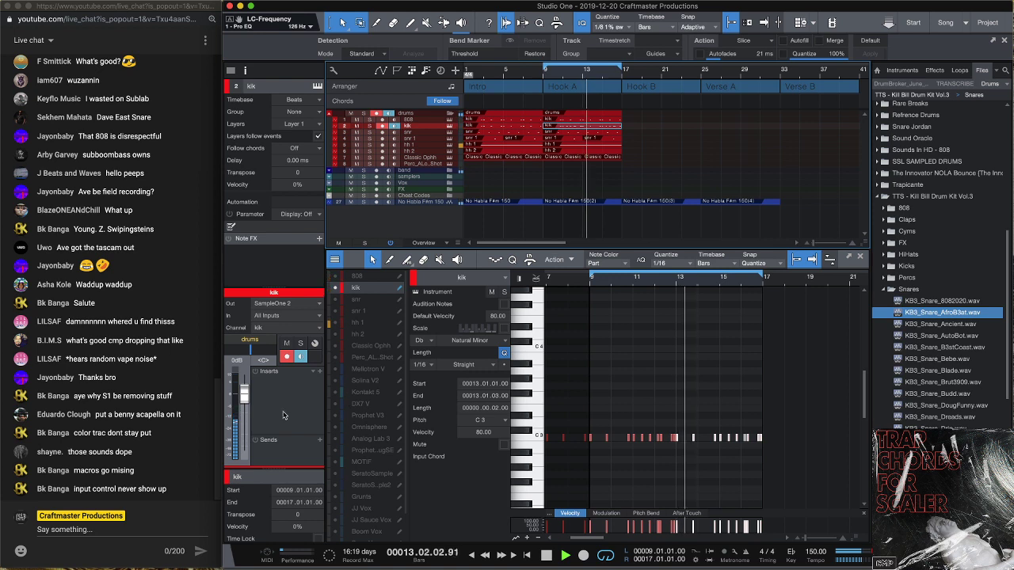
{"action": "left_click_drag", "start_coordinate": [244, 394], "coordinate": [245, 401]}
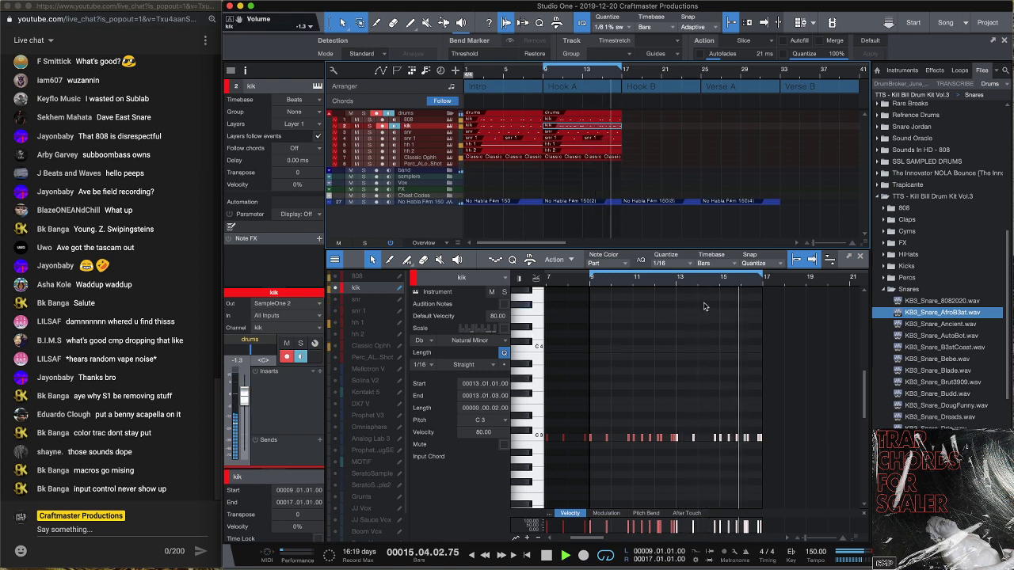
Select the 808 part in Hook A and audition the Kill Bill kit's 808 samples from KB3_808_3vil.wav to KB3_808_Heavy.wav
{"action": "left_click", "coordinate": [605, 119]}
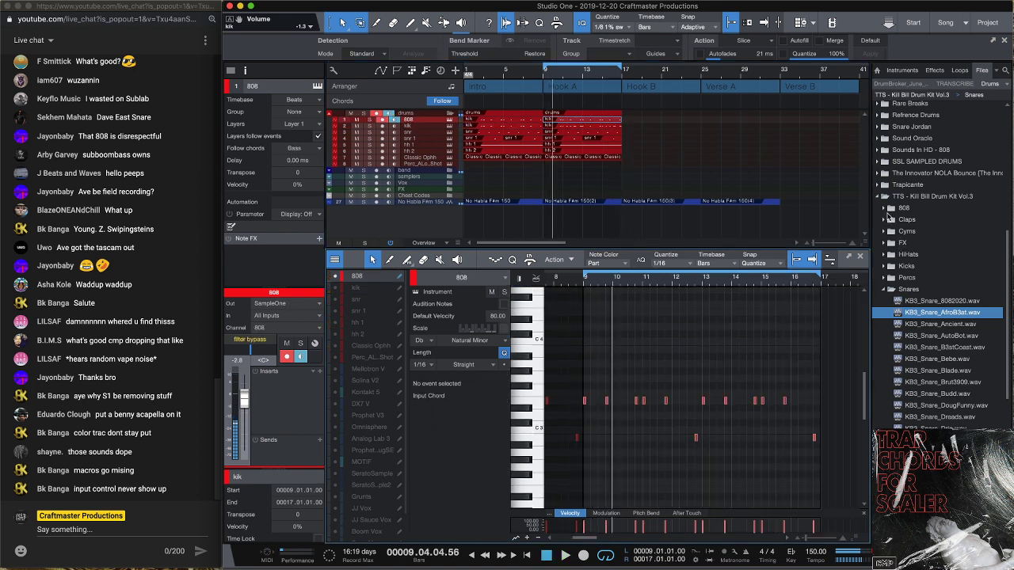
{"action": "left_click", "coordinate": [882, 208]}
{"action": "left_click", "coordinate": [910, 221]}
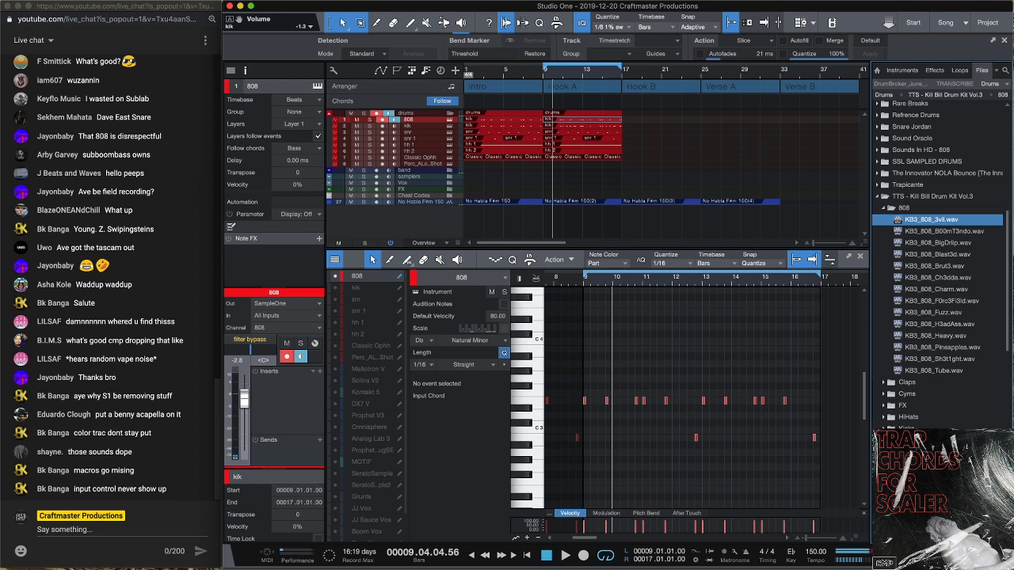
{"action": "key", "text": "Down"}
{"action": "key", "text": "Down"}
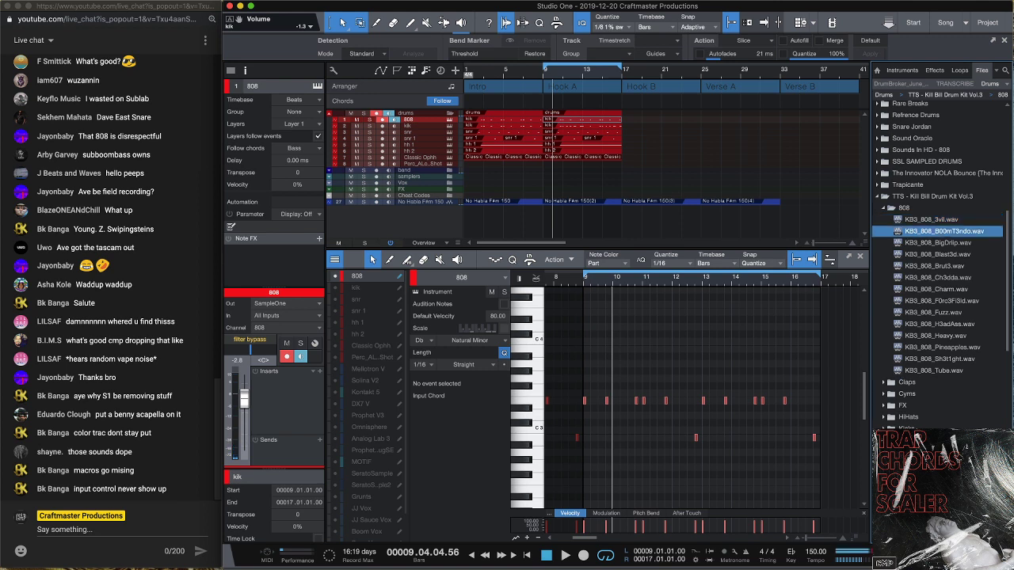
{"action": "key", "text": "Down"}
{"action": "key", "text": "Down"}
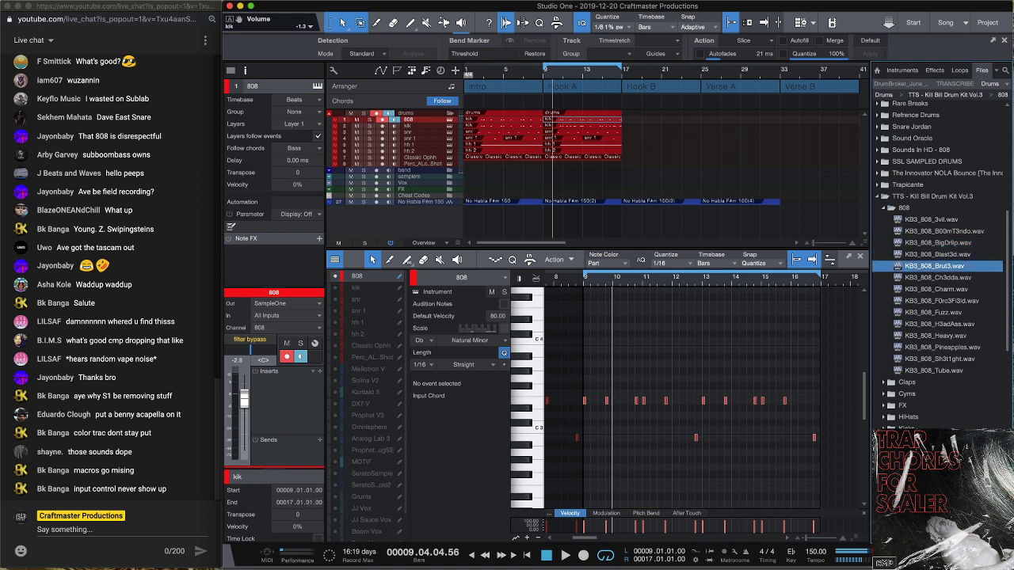
{"action": "key", "text": "Down"}
{"action": "key", "text": "Down"}
{"action": "key", "text": "Down"}
{"action": "key", "text": "Down"}
{"action": "key", "text": "Down"}
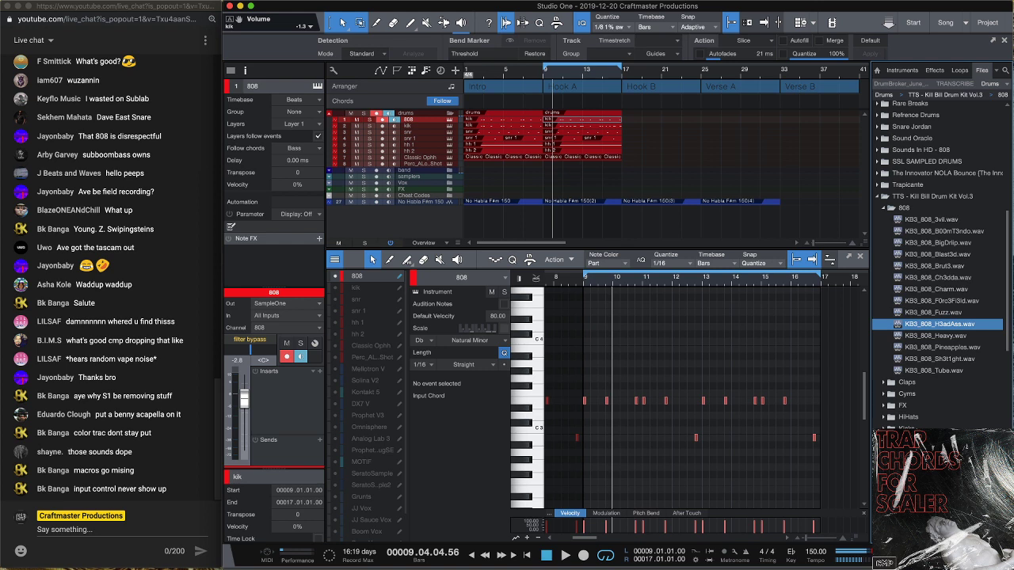
{"action": "key", "text": "Down"}
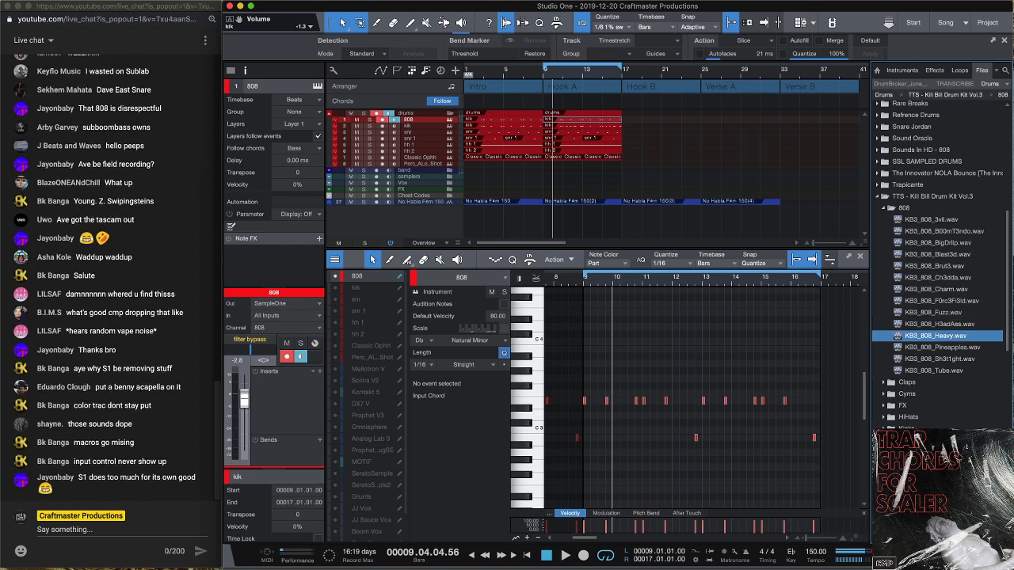
Load KB3_808_Heavy.wav into the 808 track's SampleOne and, with the loop playing, set its amp gain to -13.2 dB
{"action": "left_click", "coordinate": [449, 119]}
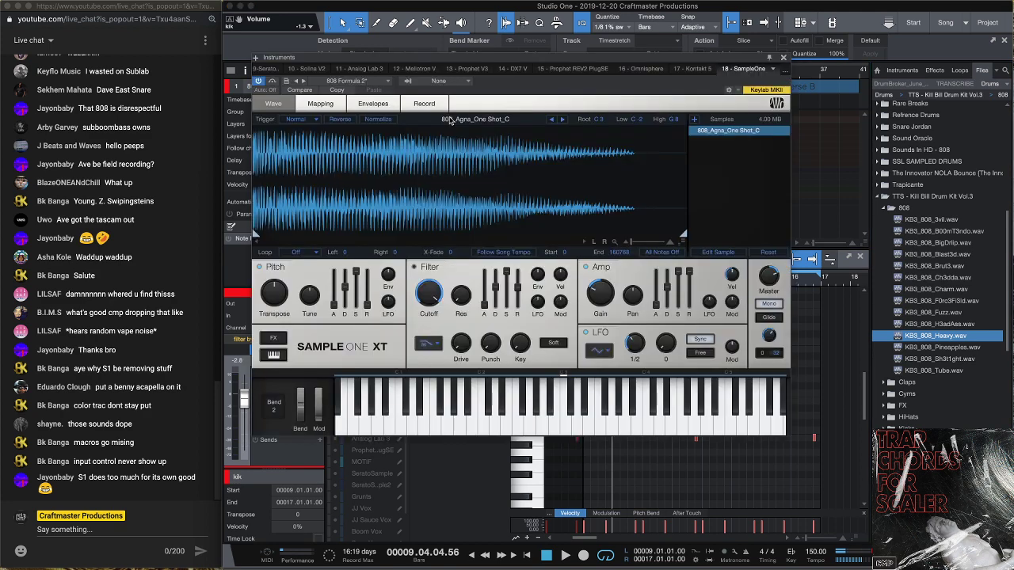
{"action": "left_click_drag", "start_coordinate": [906, 336], "coordinate": [516, 211]}
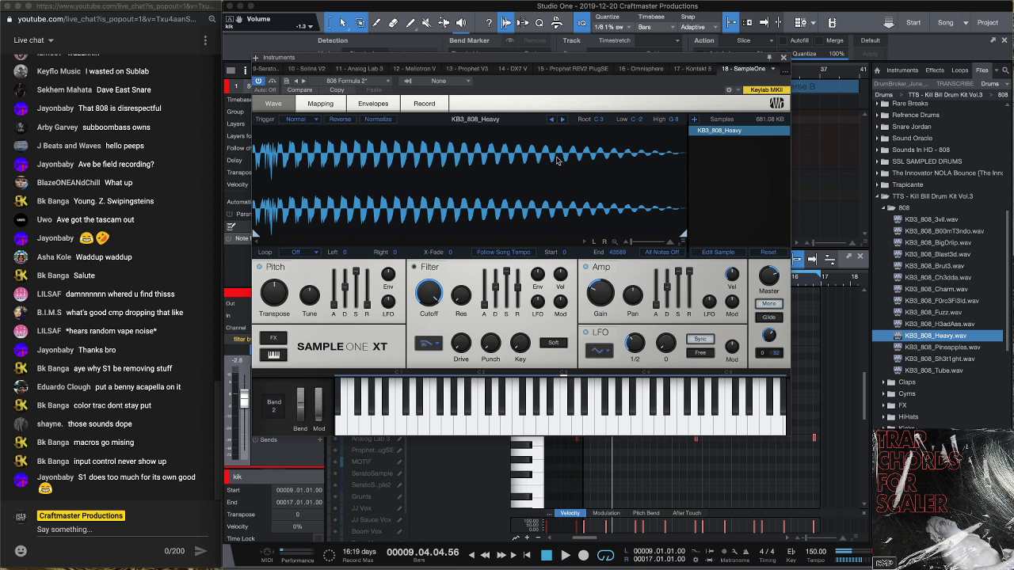
{"action": "key", "text": "space"}
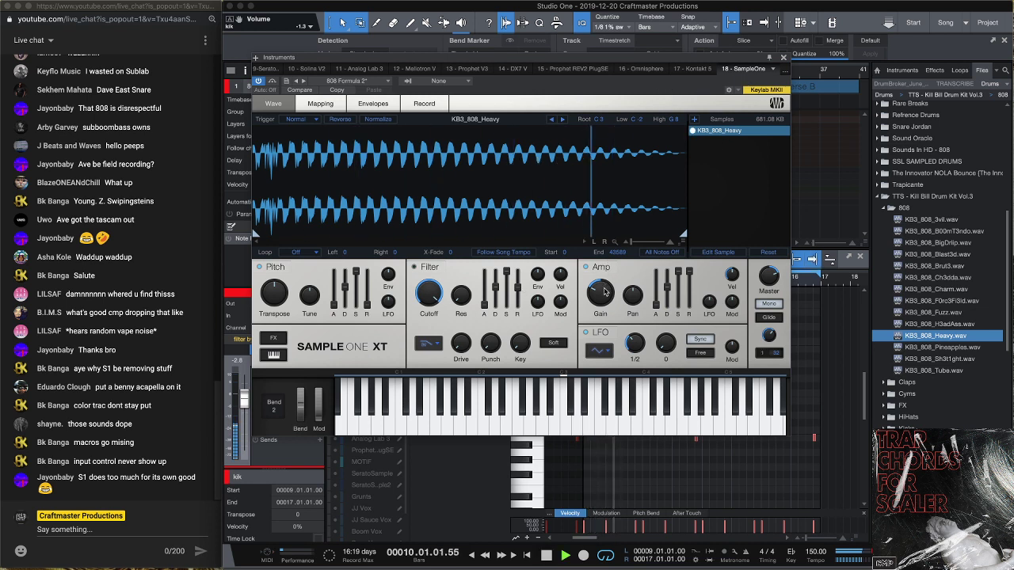
{"action": "mouse_move", "coordinate": [605, 292]}
{"action": "left_mouse_down"}
{"action": "mouse_move", "coordinate": [600, 284]}
{"action": "mouse_move", "coordinate": [600, 293]}
{"action": "left_mouse_up"}
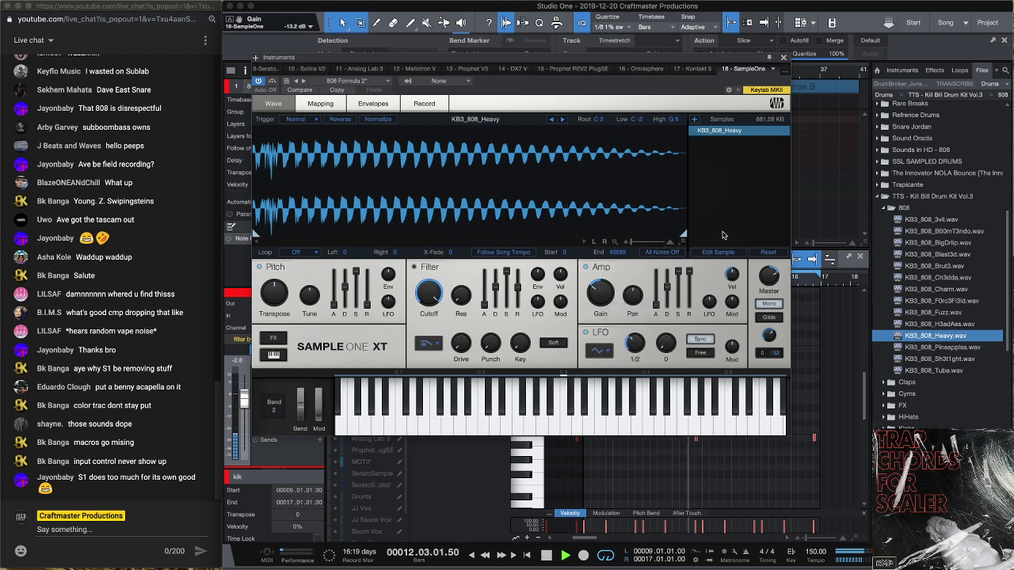
Try the kit's other 808 samples in SampleOne during playback, going forward to KB3_808_Tube and back to KB3_808_3vil
{"action": "left_click", "coordinate": [914, 223]}
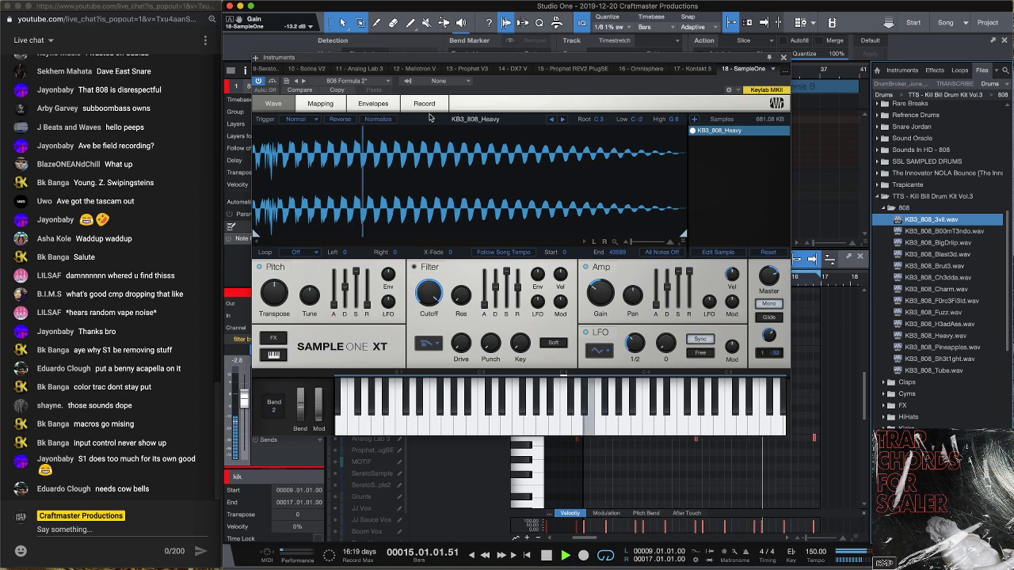
{"action": "left_click", "coordinate": [563, 120]}
{"action": "left_click", "coordinate": [563, 120]}
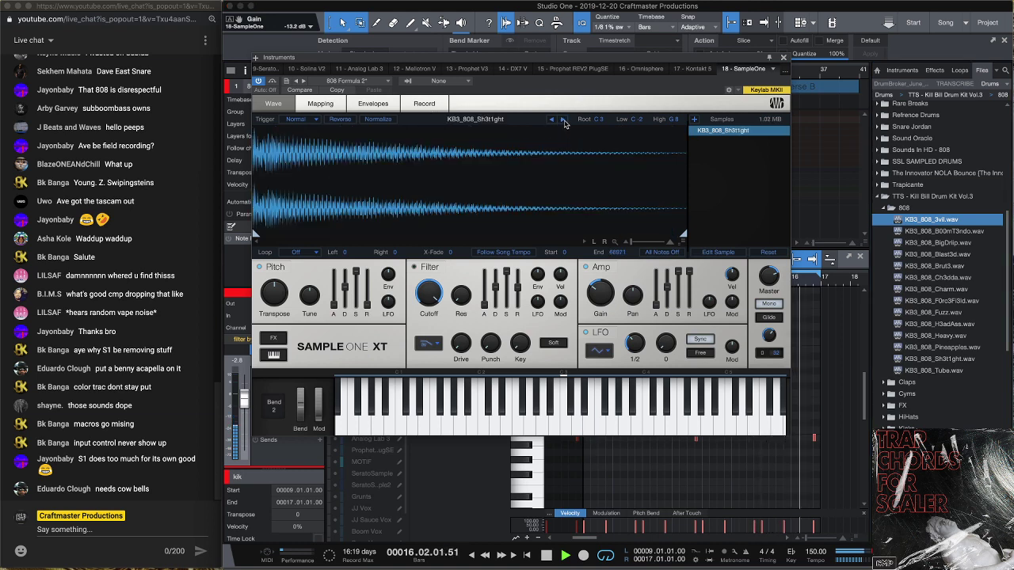
{"action": "left_click", "coordinate": [563, 120]}
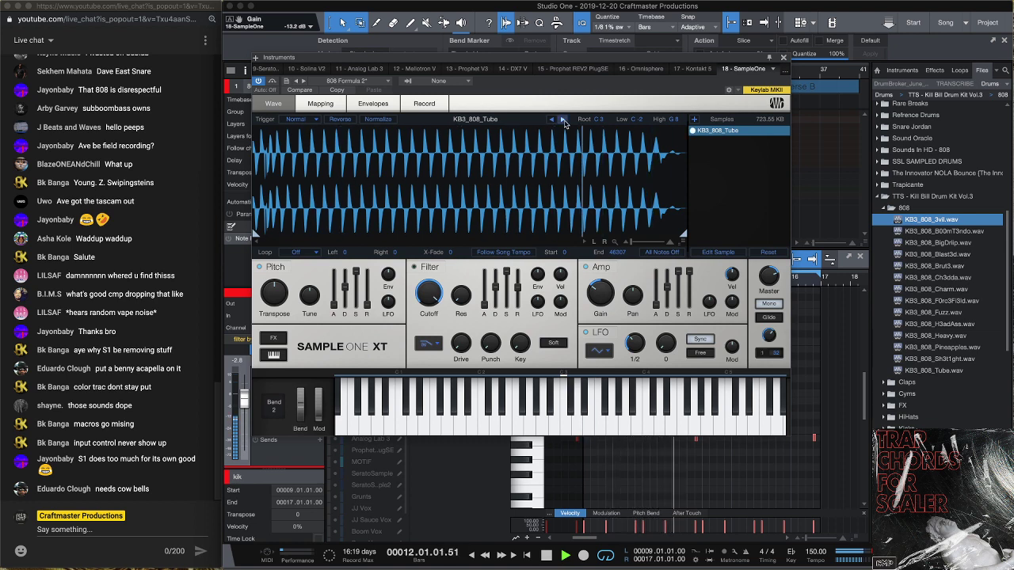
{"action": "left_click", "coordinate": [552, 120]}
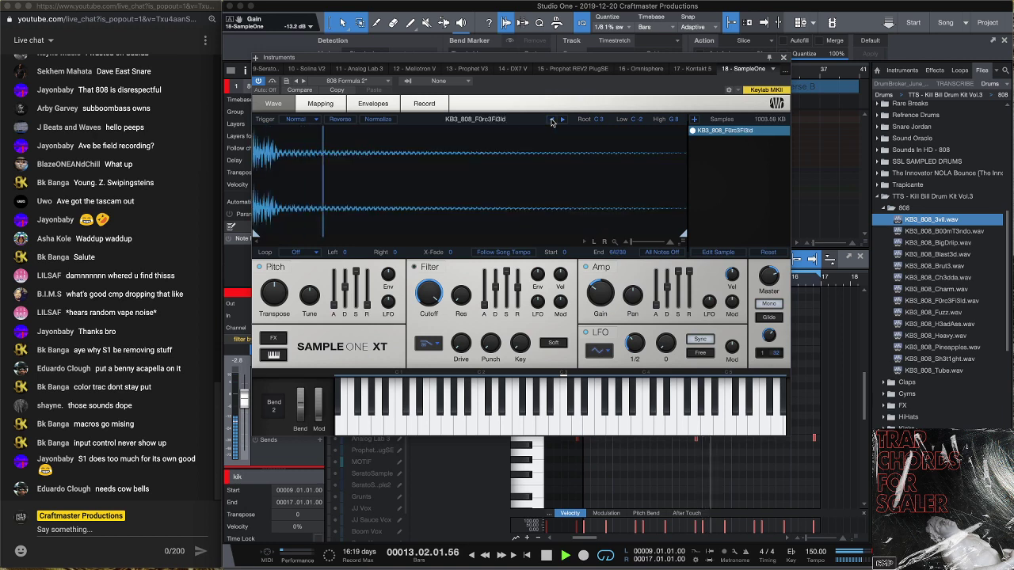
{"action": "left_click", "coordinate": [552, 120]}
{"action": "left_click", "coordinate": [552, 120]}
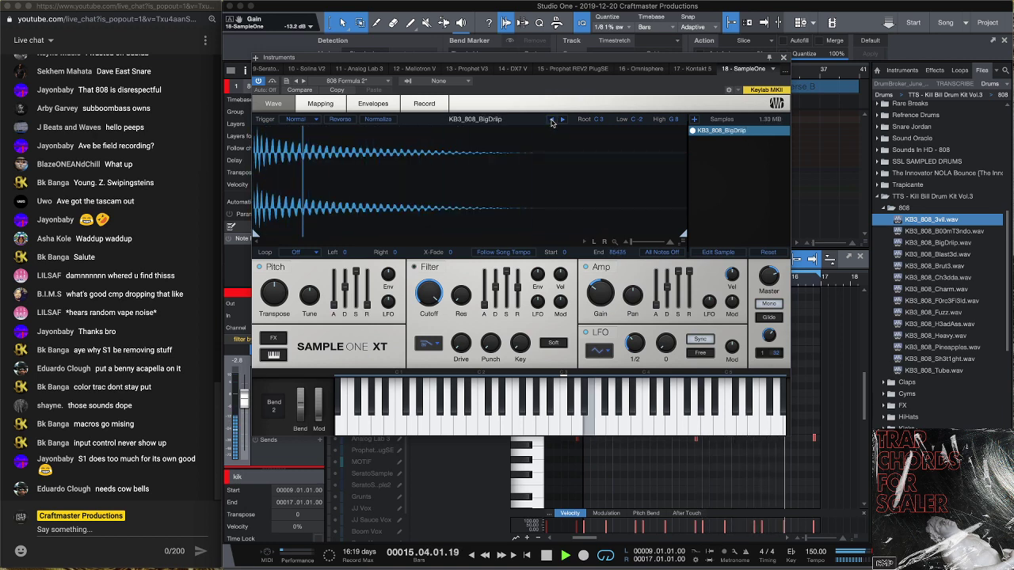
{"action": "left_click", "coordinate": [552, 120]}
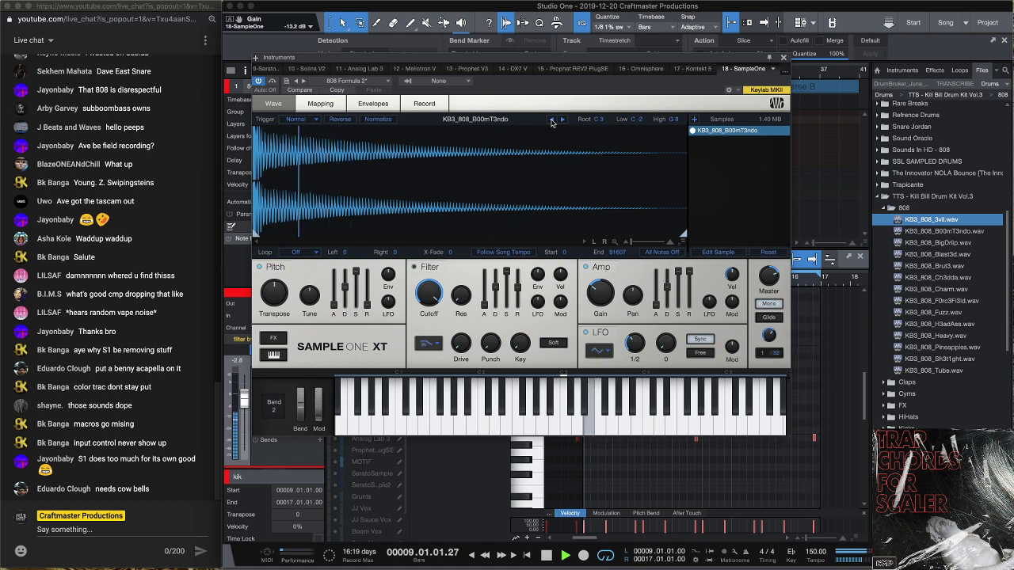
{"action": "left_click", "coordinate": [551, 120]}
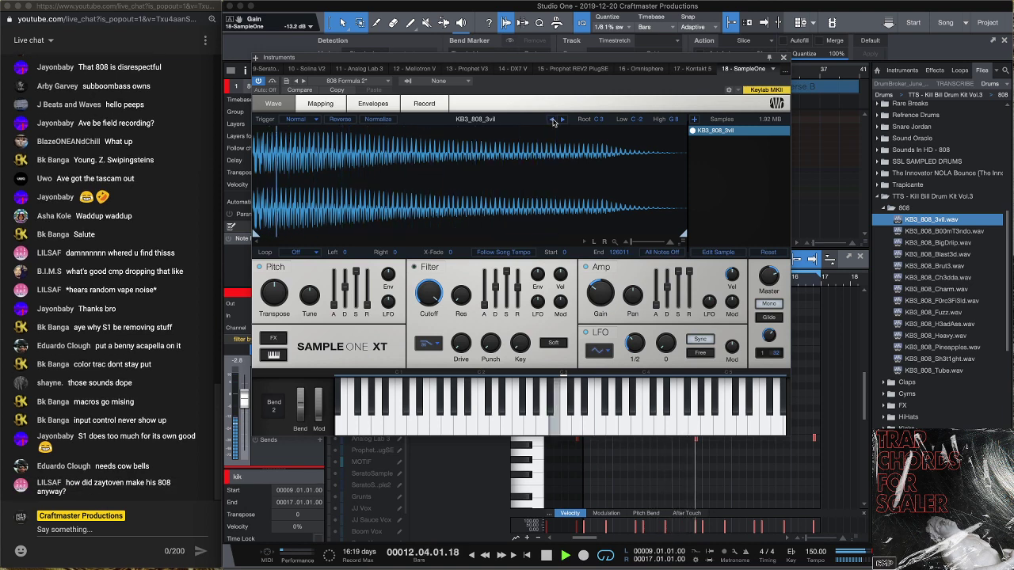
Try the following 808 samples one by one in SampleOne during playback, up to KB3_808_H3adAss
{"action": "left_click", "coordinate": [562, 121]}
{"action": "left_click", "coordinate": [562, 120]}
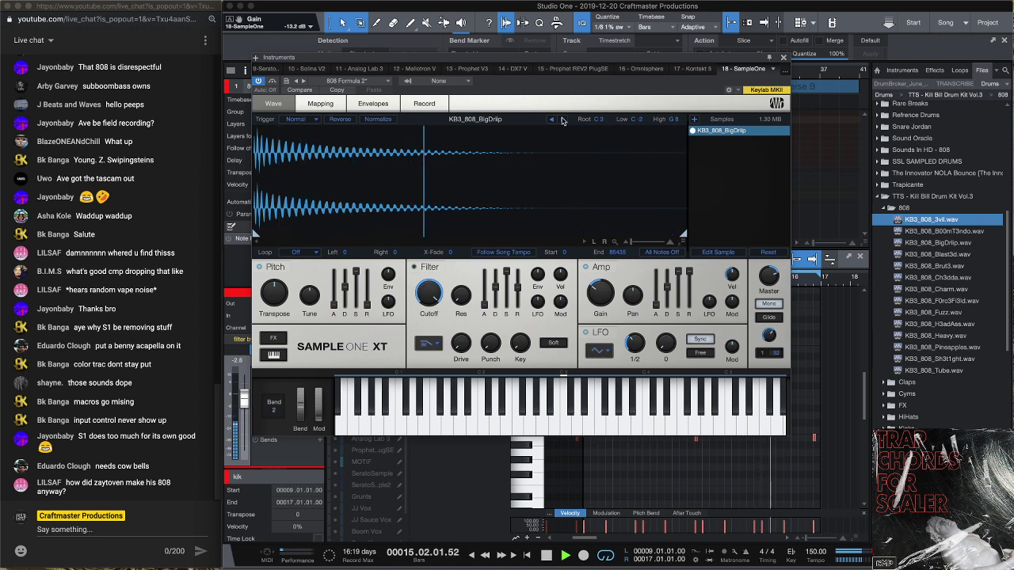
{"action": "left_click", "coordinate": [562, 120]}
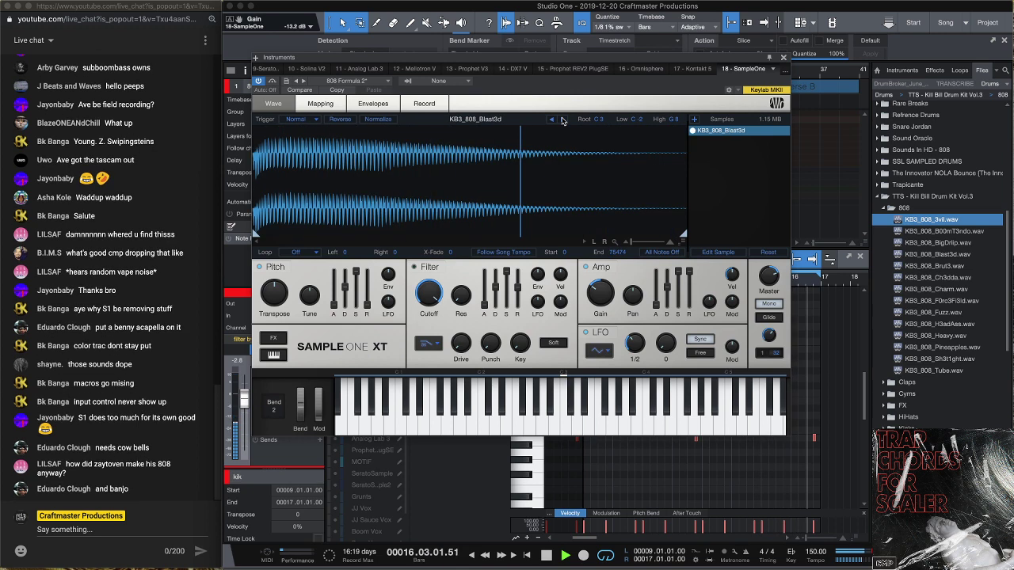
{"action": "left_click", "coordinate": [562, 120]}
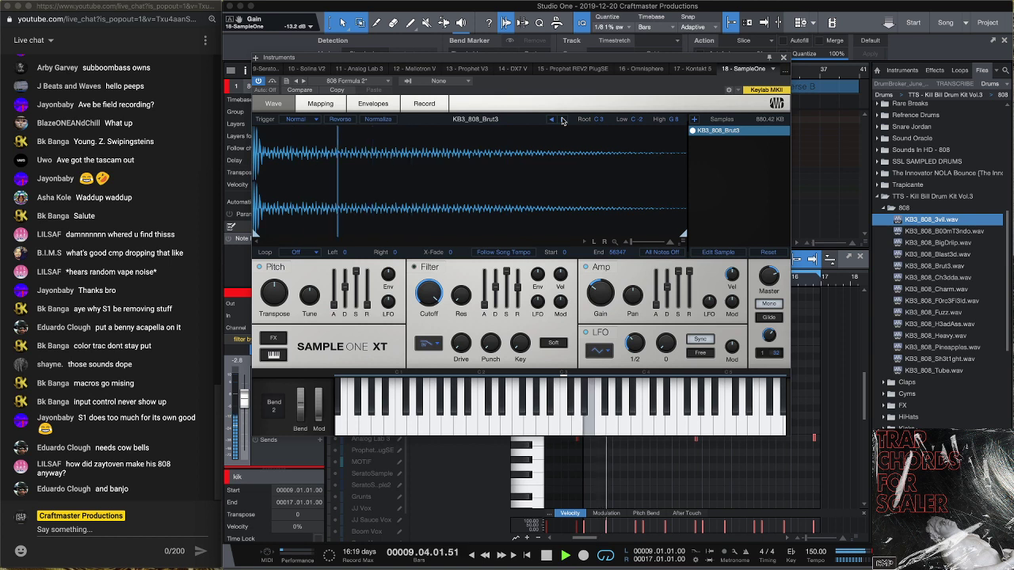
{"action": "left_click", "coordinate": [563, 121]}
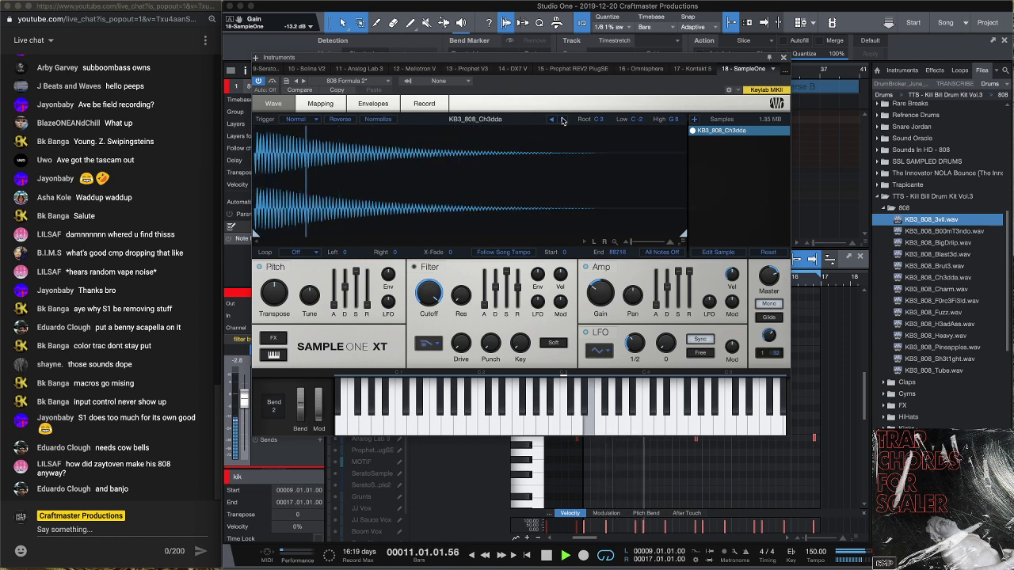
{"action": "left_click", "coordinate": [563, 121]}
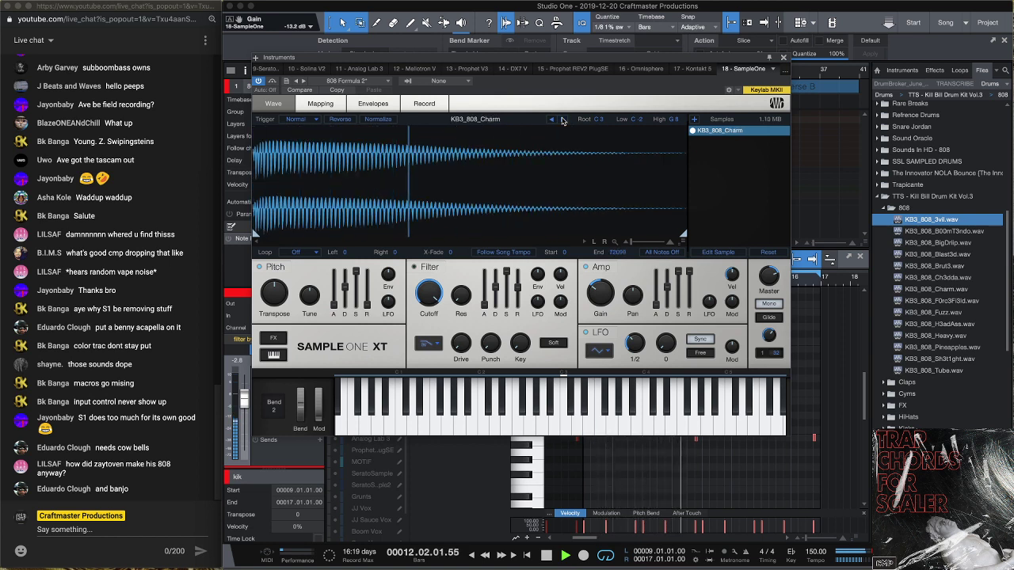
{"action": "left_click", "coordinate": [562, 120]}
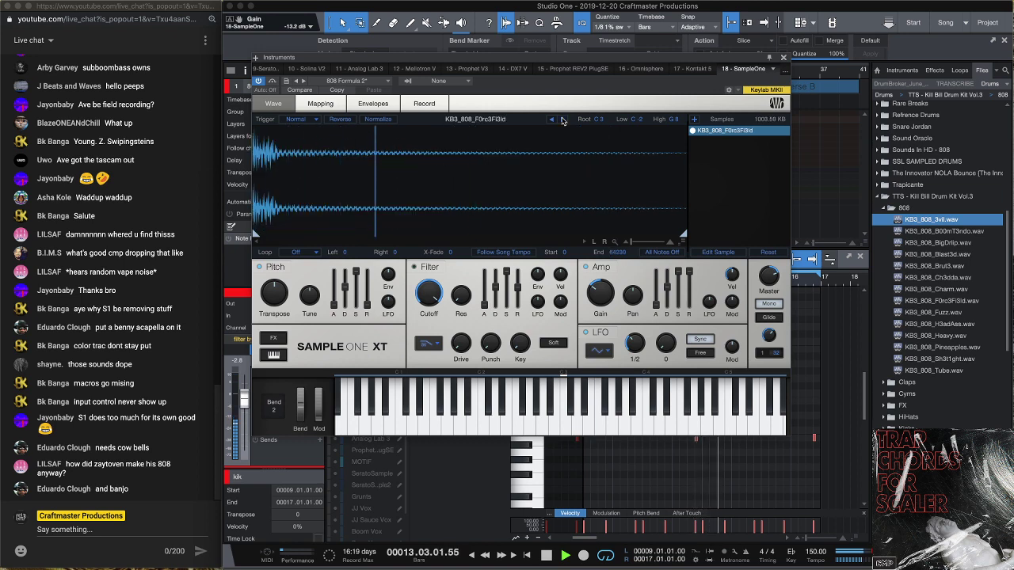
{"action": "left_click", "coordinate": [562, 120]}
{"action": "left_click", "coordinate": [562, 120]}
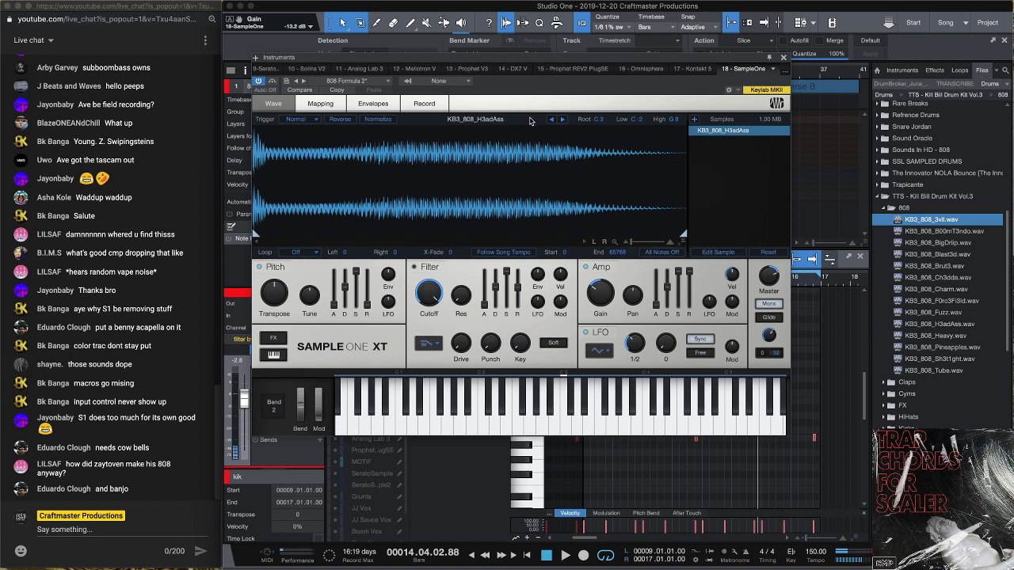
Reload the 808 Formula 2 preset in SampleOne, resume playback and switch its sample to 808_Amnat_One Shot_C
{"action": "left_click", "coordinate": [389, 82]}
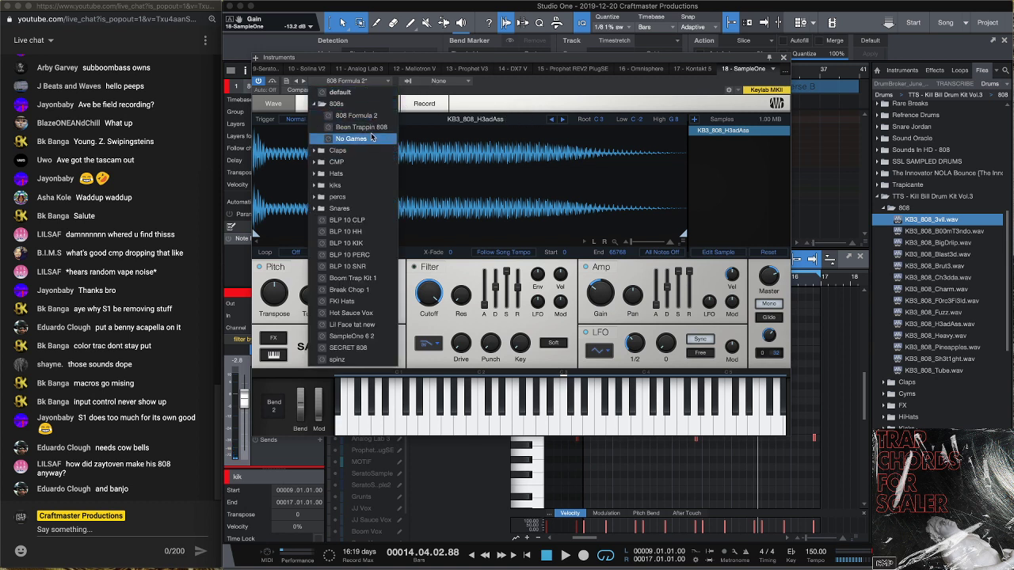
{"action": "left_click", "coordinate": [376, 117]}
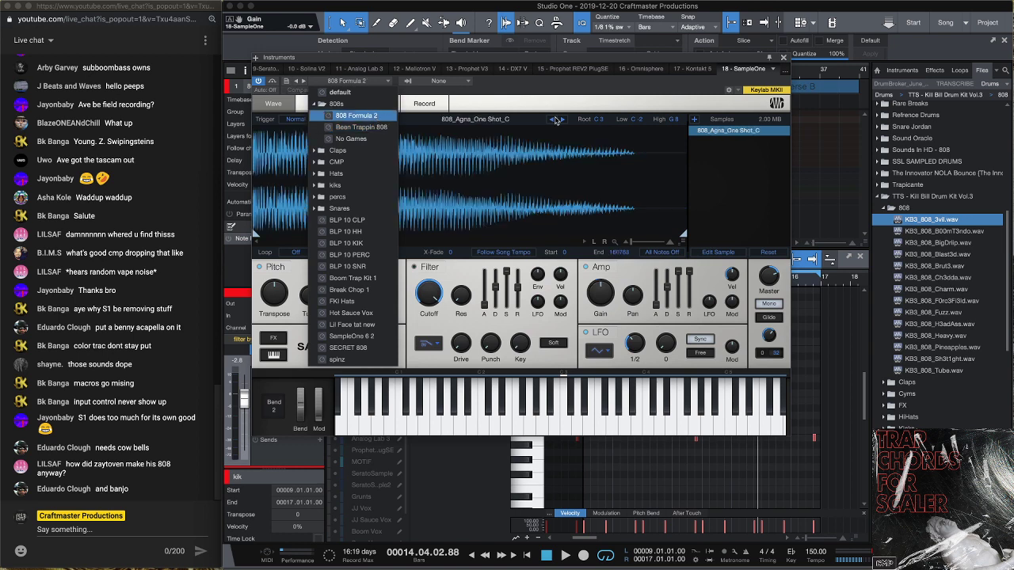
{"action": "left_click", "coordinate": [554, 120]}
{"action": "key", "text": "space"}
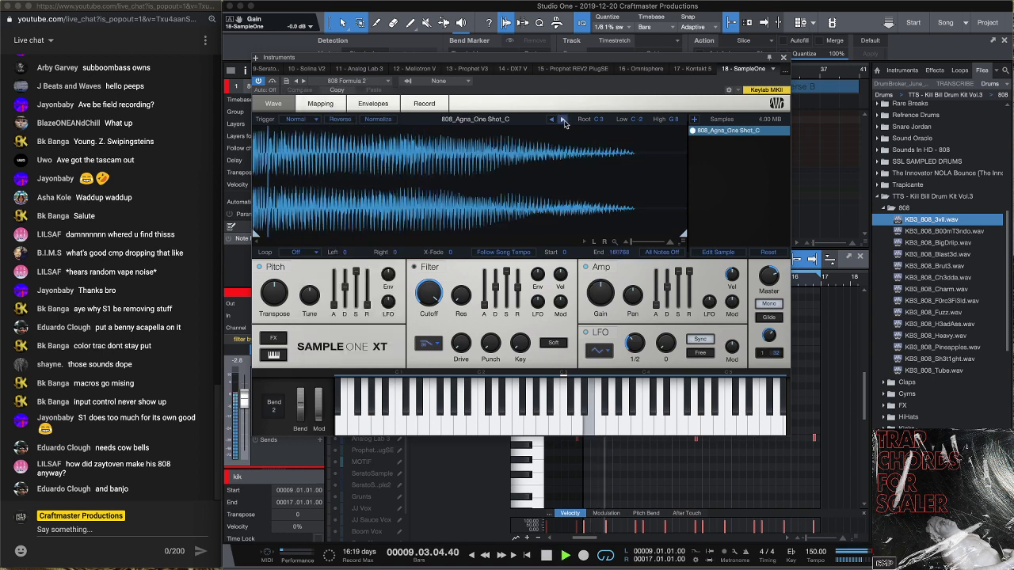
{"action": "left_click", "coordinate": [563, 120]}
Lower the 808 channel's volume to -6.4 dB, set SampleOne's amp gain to -12.4 dB and close the instrument window
{"action": "left_click_drag", "start_coordinate": [239, 408], "coordinate": [242, 419]}
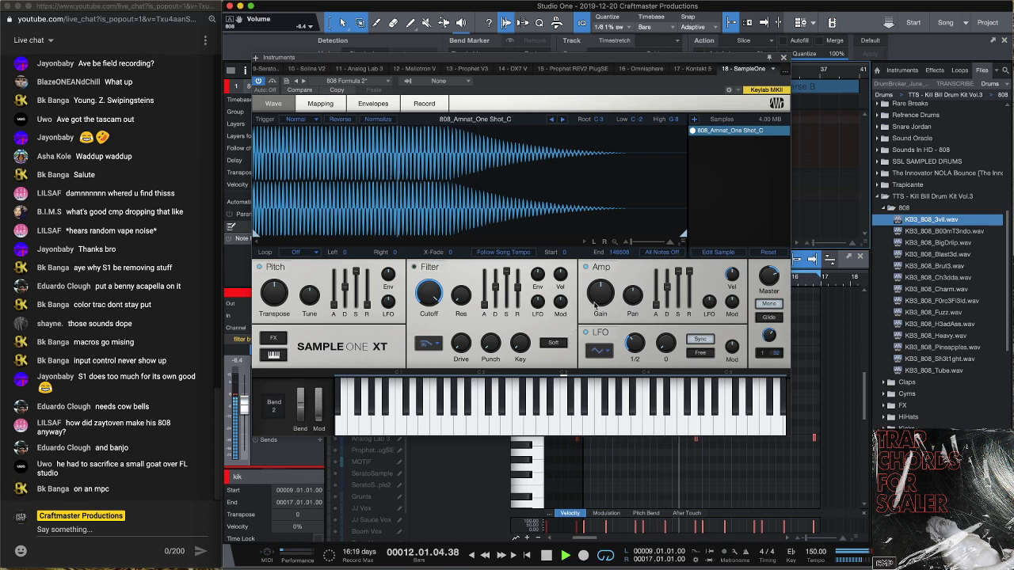
{"action": "mouse_move", "coordinate": [596, 311]}
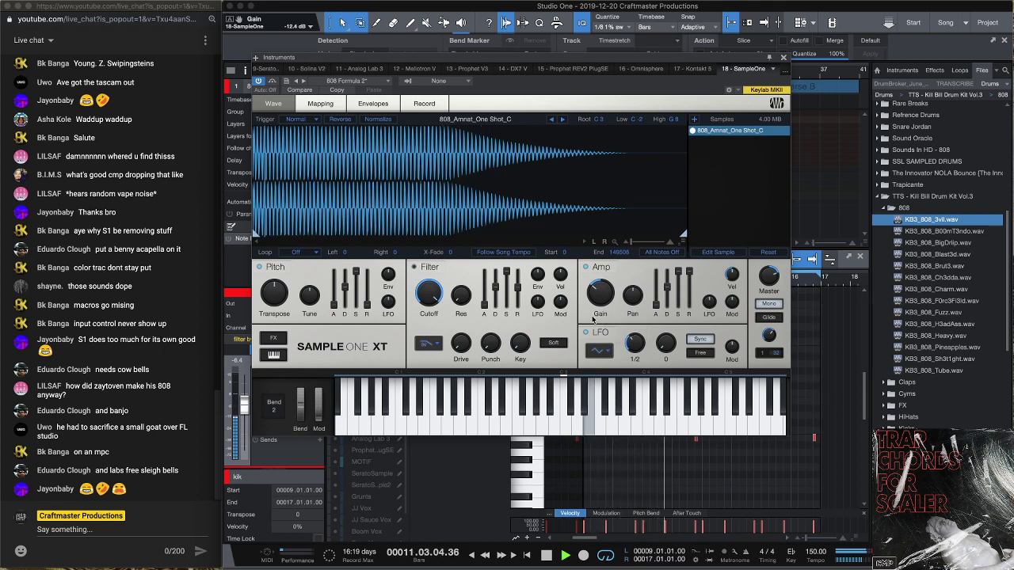
{"action": "left_click", "coordinate": [783, 59]}
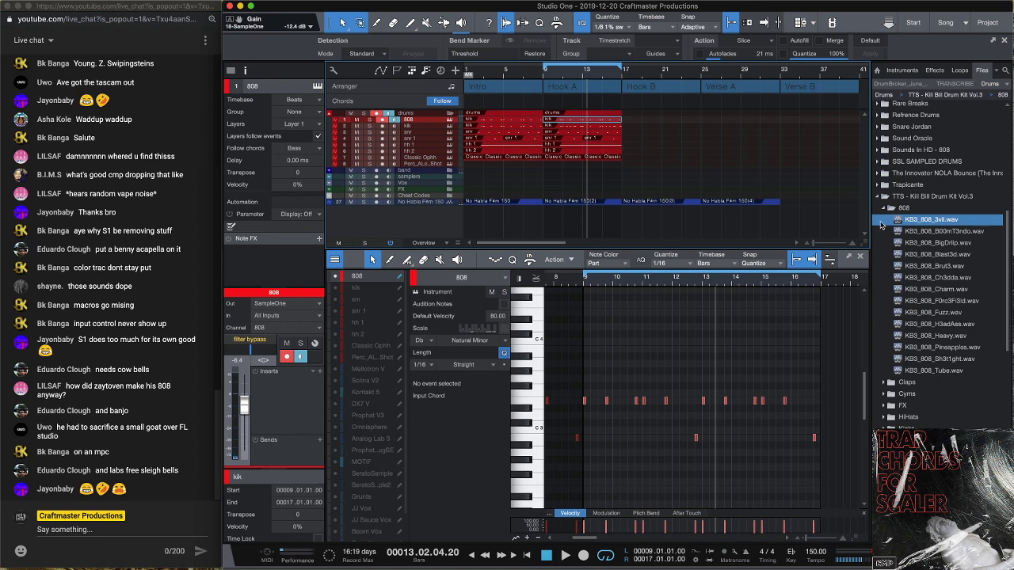
Collapse the TTS - Kill Bill Drum Kit Vol.3 folder and look through the other drum library folders
{"action": "left_click", "coordinate": [881, 196]}
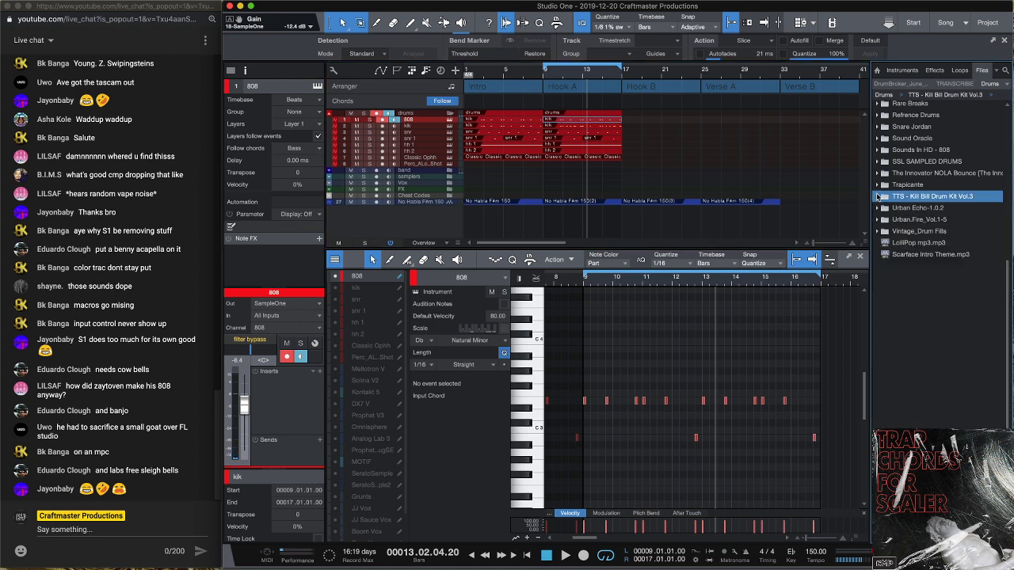
{"action": "scroll", "coordinate": [921, 226], "scroll_direction": "up", "scroll_amount": 5}
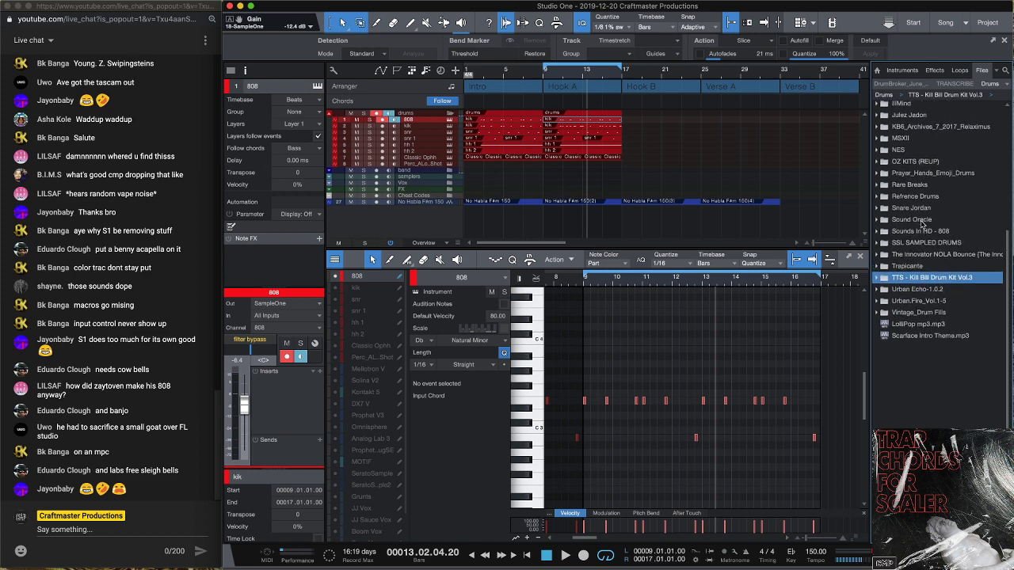
{"action": "scroll", "coordinate": [921, 226], "scroll_direction": "up", "scroll_amount": 3}
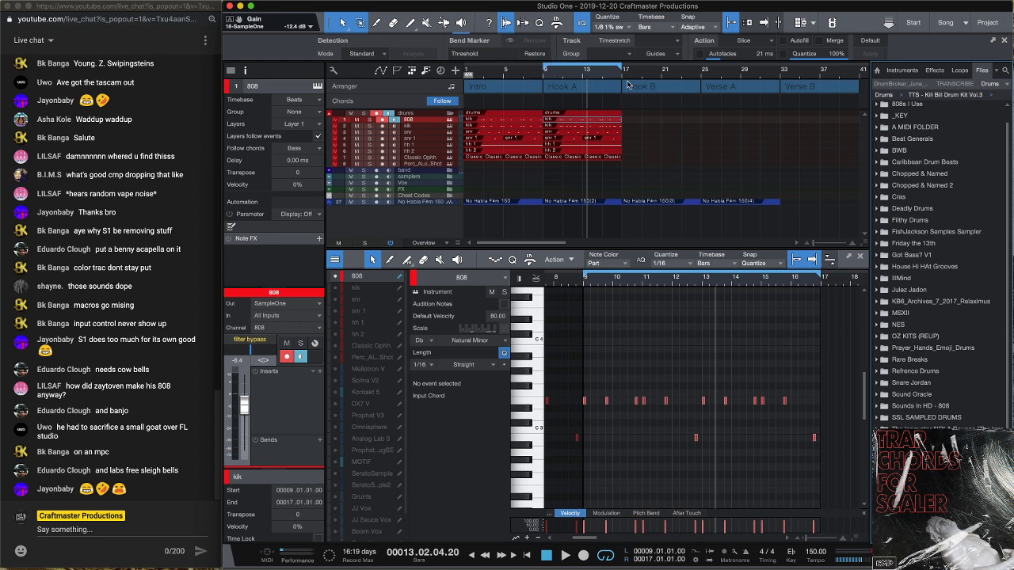
Play Hook A from bar 9, set the 808 part's quantize to 1/8 and add three E3 notes in the second half of bar 16
{"action": "left_click", "coordinate": [586, 285]}
{"action": "key", "text": "space"}
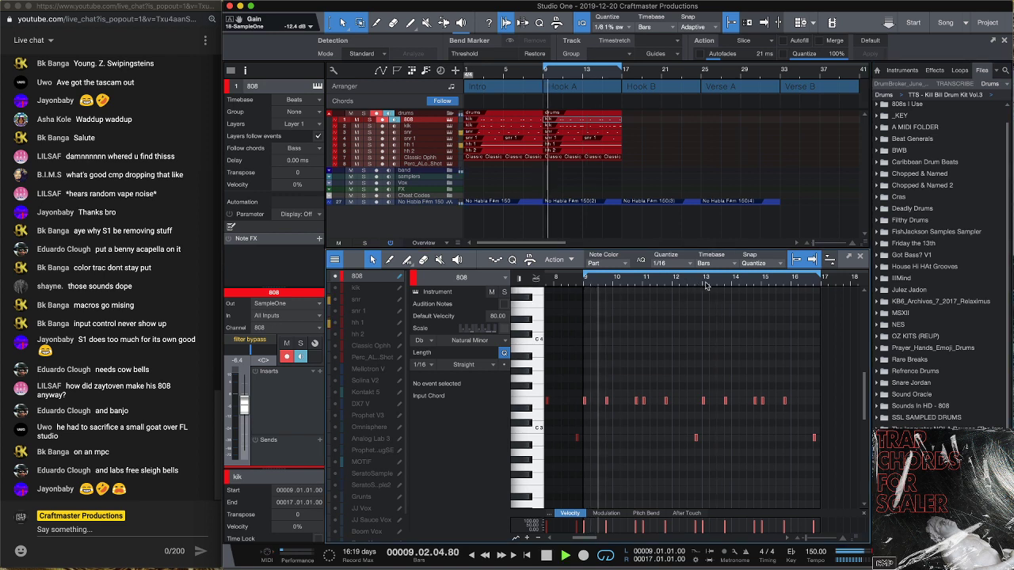
{"action": "scroll", "coordinate": [602, 314], "scroll_direction": "up", "scroll_amount": 5}
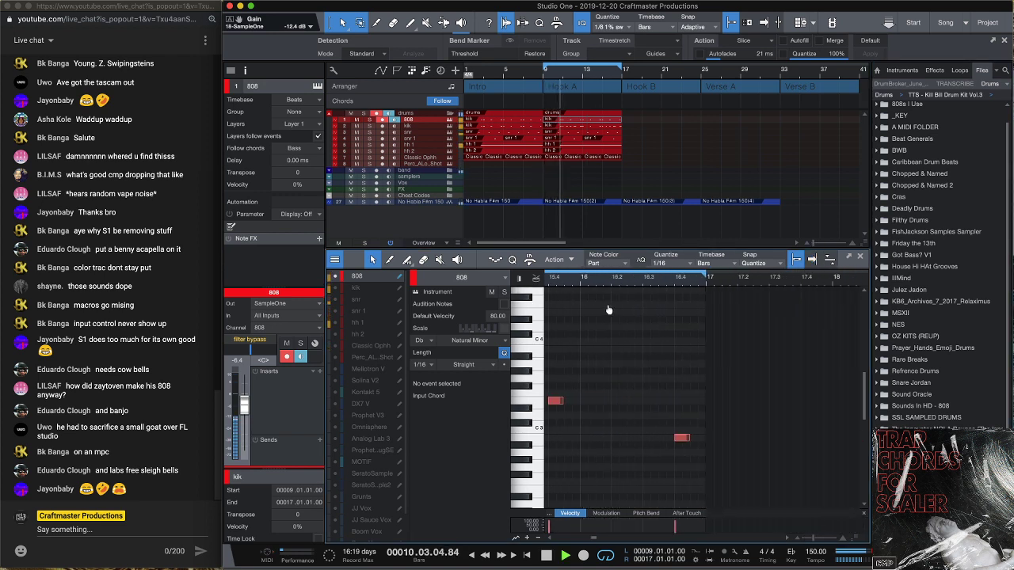
{"action": "left_click", "coordinate": [683, 264]}
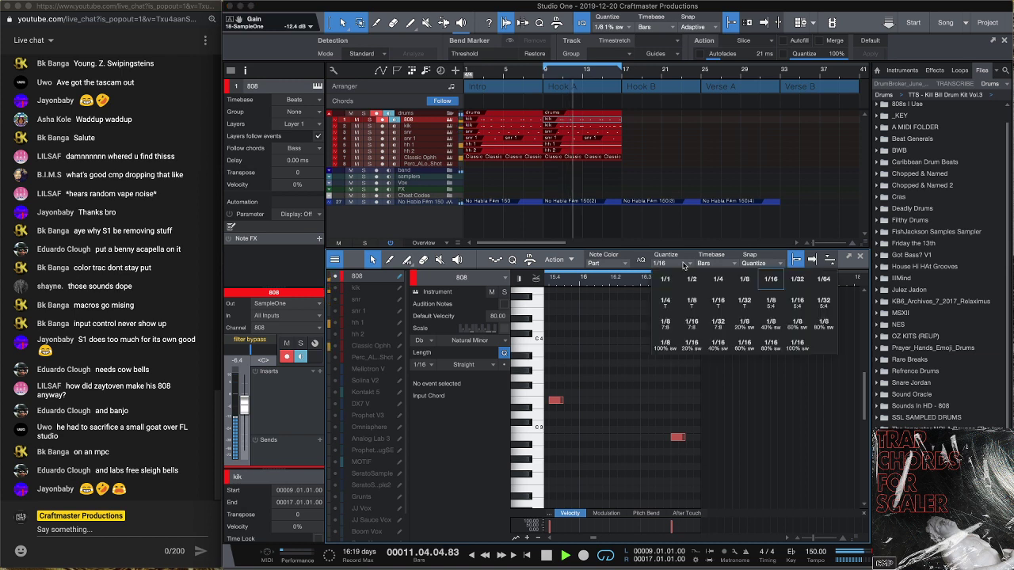
{"action": "left_click", "coordinate": [749, 282]}
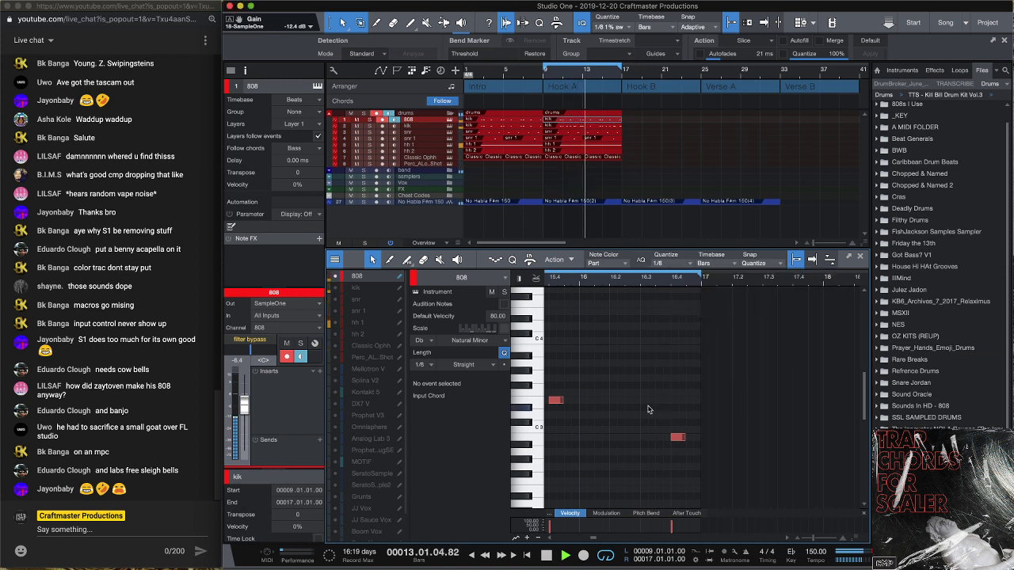
{"action": "left_click", "coordinate": [646, 399]}
{"action": "left_click", "coordinate": [662, 400]}
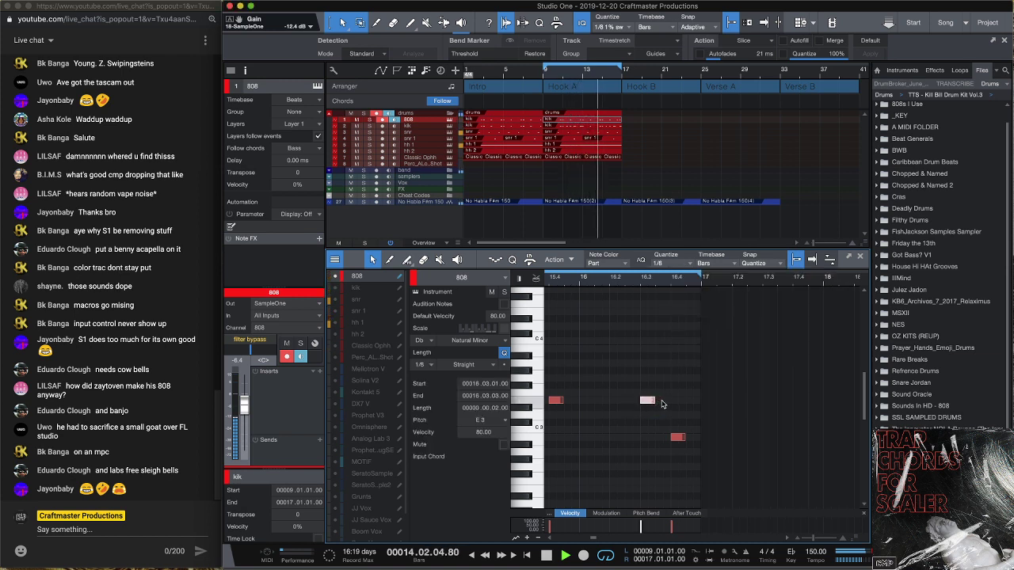
{"action": "left_click", "coordinate": [692, 399]}
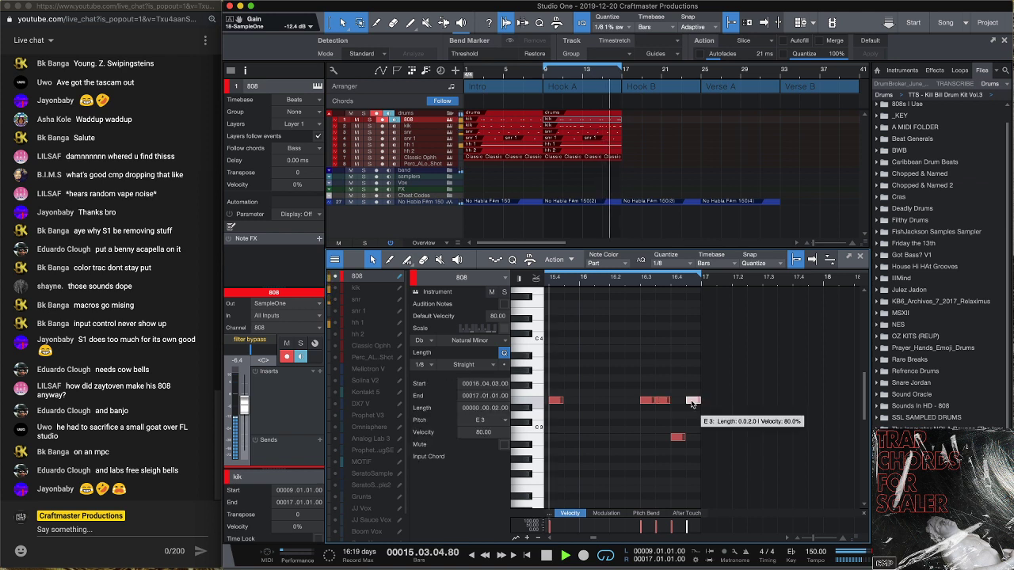
Raise the middle added note in bar 16 to E4 and the last one by seven semitones to B3
{"action": "key", "text": "Up"}
{"action": "key", "text": "Up"}
{"action": "key", "text": "Up"}
{"action": "key", "text": "Up"}
{"action": "key", "text": "Up"}
{"action": "key", "text": "Up"}
{"action": "key", "text": "Up"}
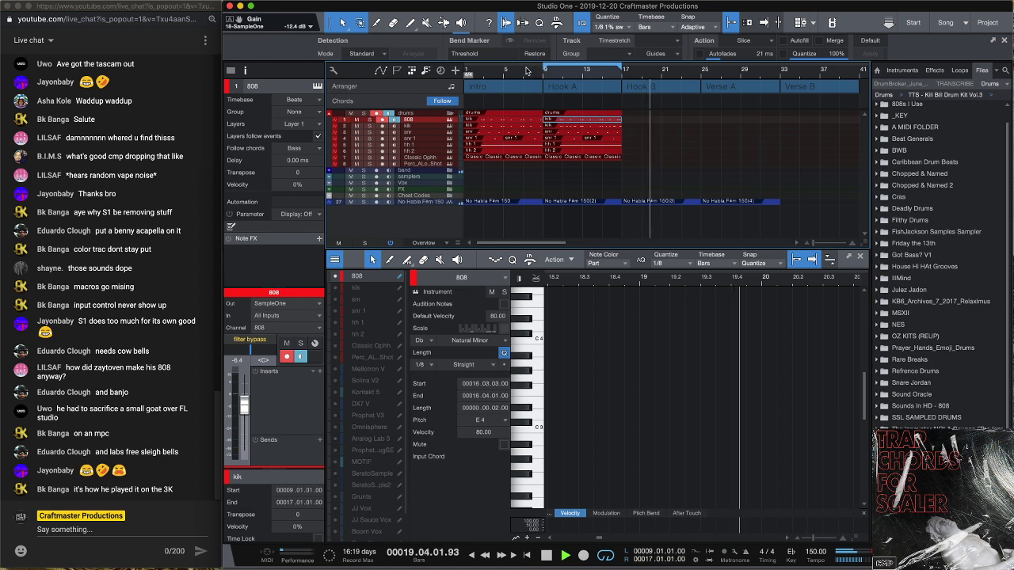
Set the loop range to Hook B and extract its chords from the No Habla audio event onto the chord track
{"action": "left_click", "coordinate": [694, 97]}
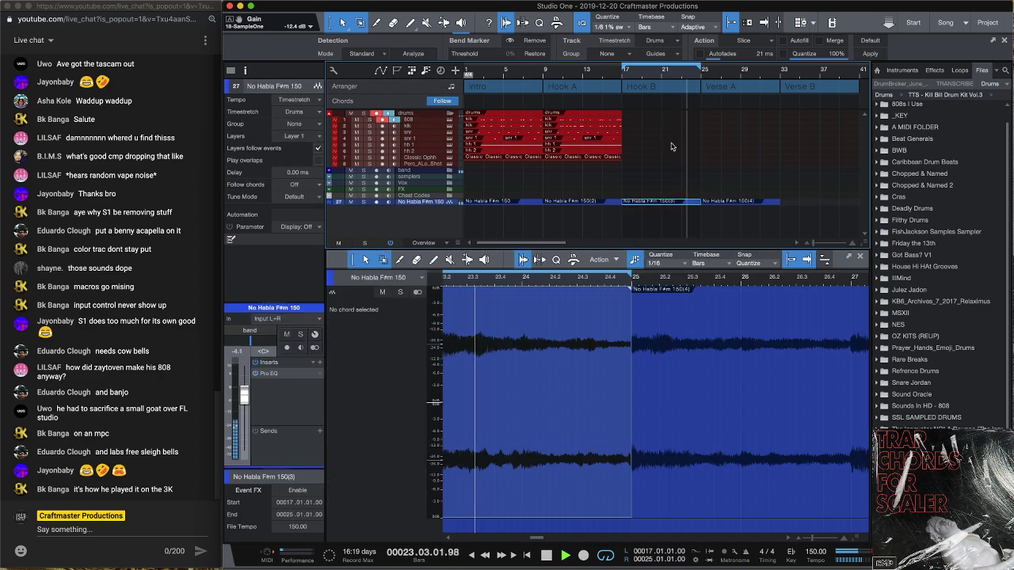
{"action": "left_click_drag", "start_coordinate": [661, 201], "coordinate": [671, 103]}
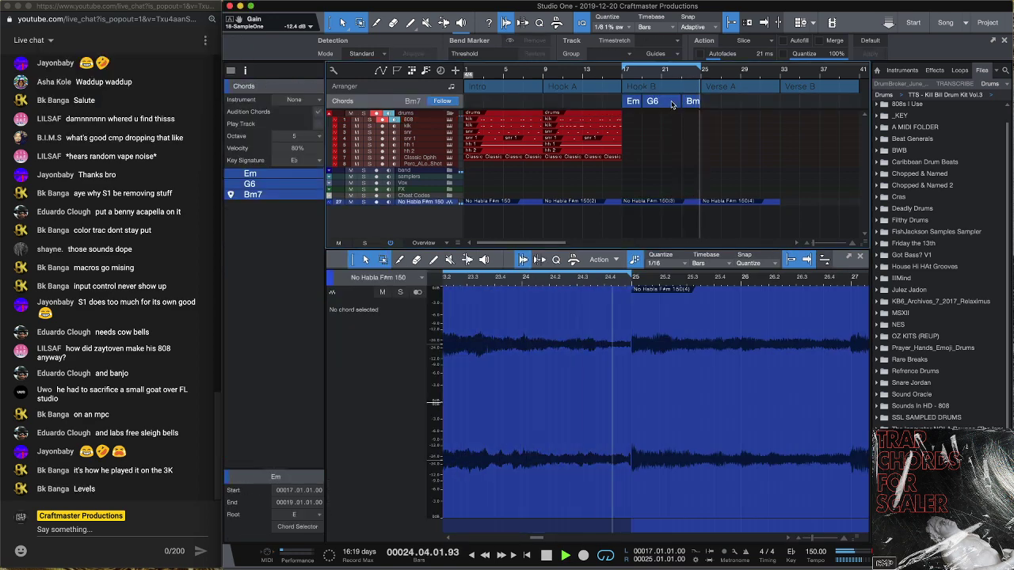
Create an 808 part spanning Hook B and place an E3 note at 17.01.01, checking it against playback
{"action": "double_click", "coordinate": [625, 118]}
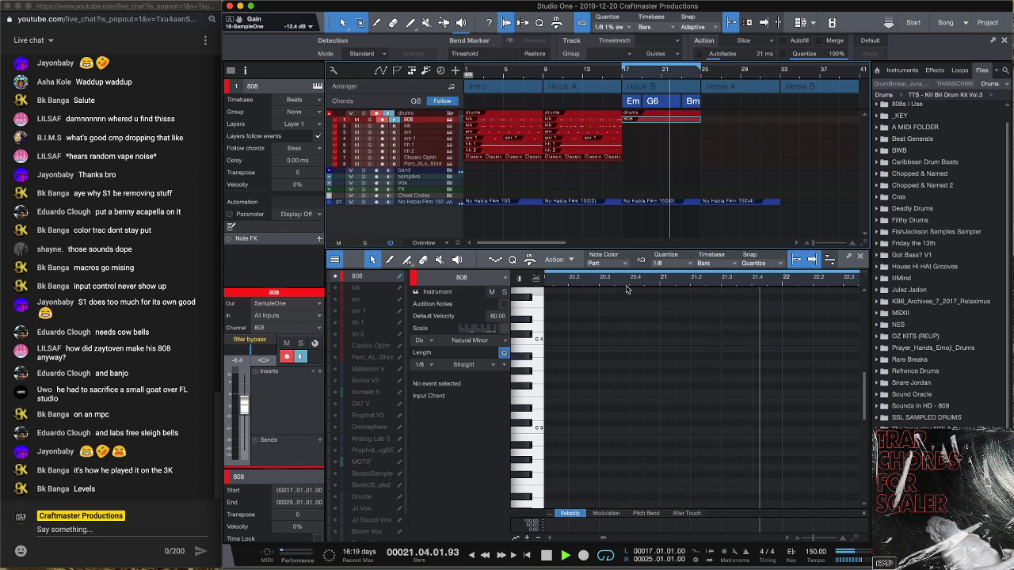
{"action": "key", "text": "w"}
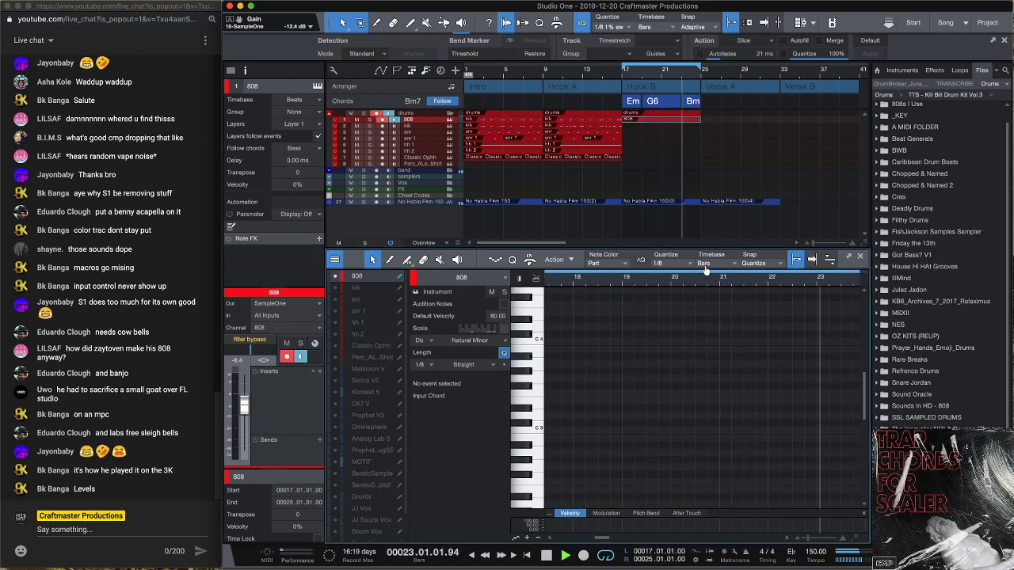
{"action": "key", "text": "w"}
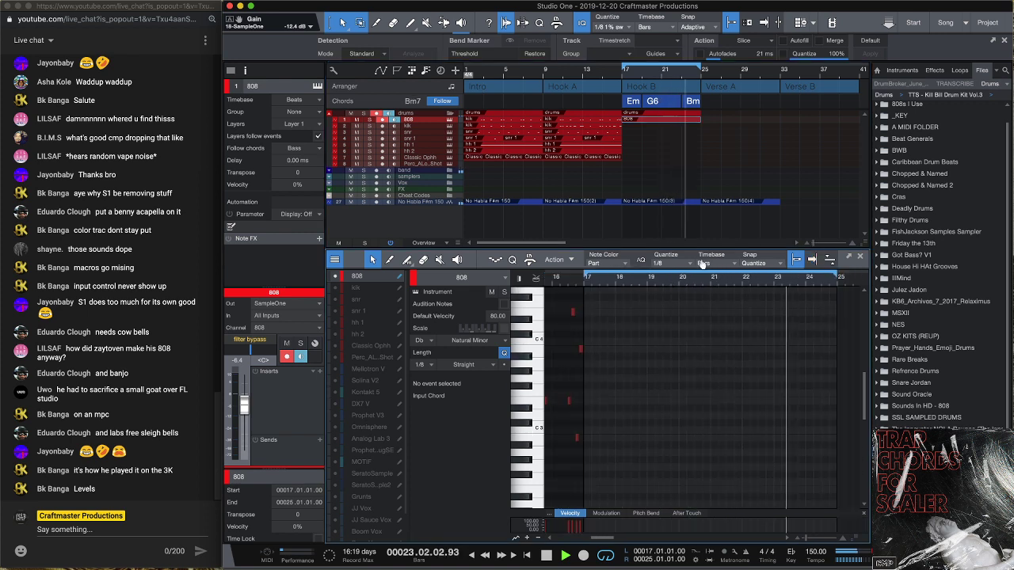
{"action": "left_click", "coordinate": [554, 430]}
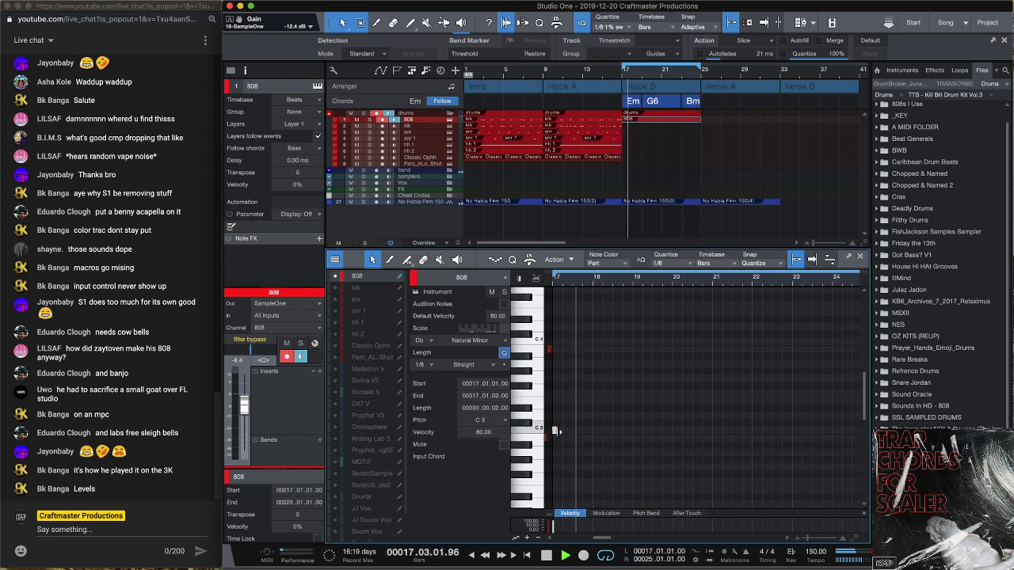
{"action": "key", "text": "space"}
{"action": "key", "text": "space"}
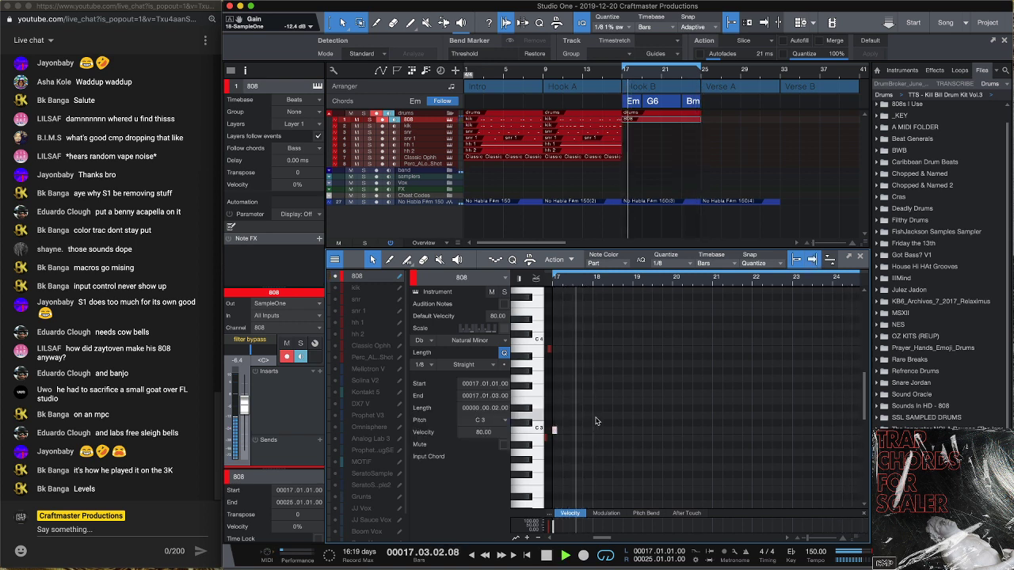
{"action": "key", "text": "space"}
{"action": "key", "text": "space"}
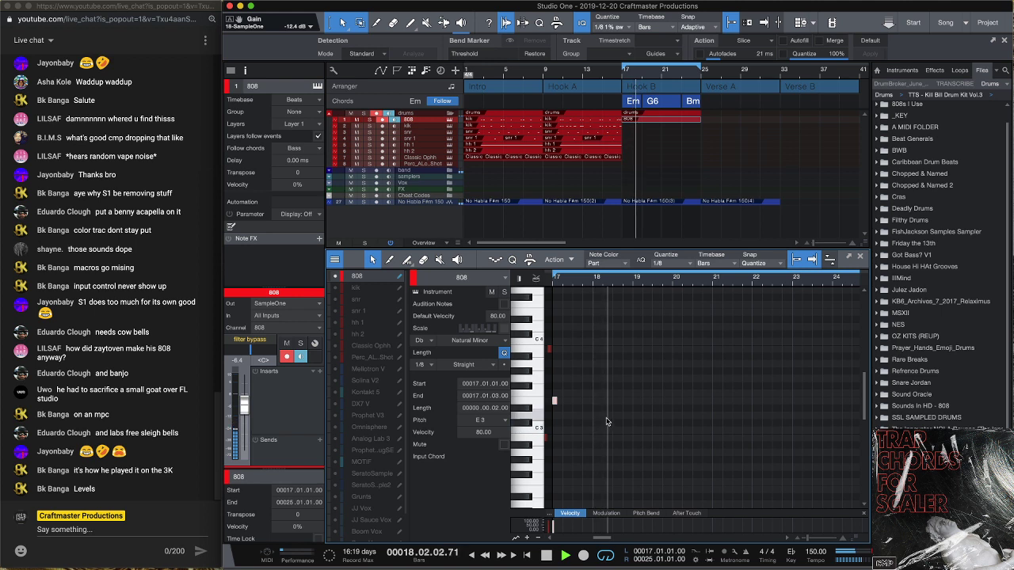
{"action": "key", "text": "space"}
{"action": "key", "text": "space"}
Add E3 notes to the Hook B 808 part at 18.04.01, 19.01.01, 19.02.03, 19.04.01 and 20.04.01 while auditioning the pattern
{"action": "double_click", "coordinate": [623, 402]}
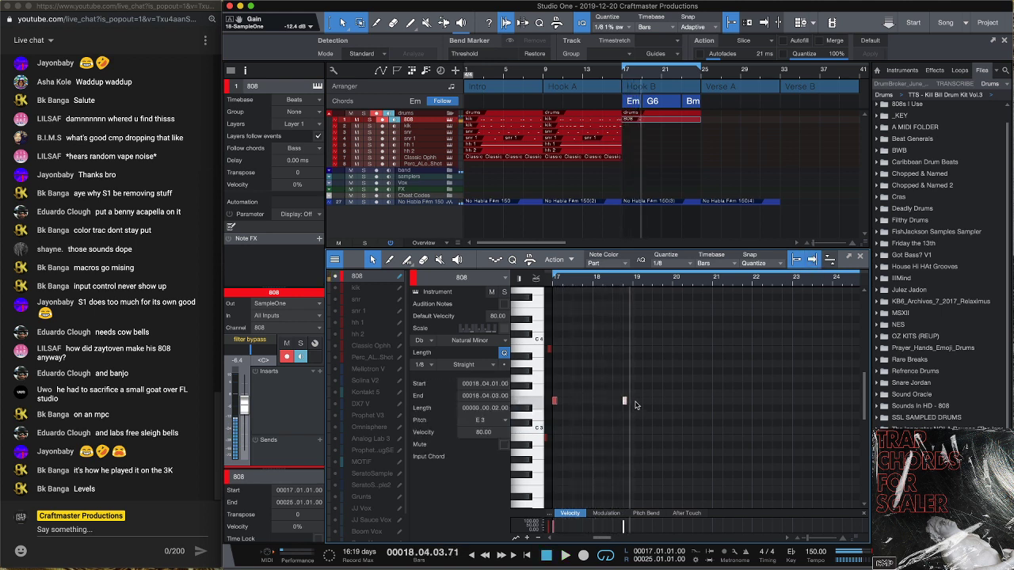
{"action": "double_click", "coordinate": [633, 402]}
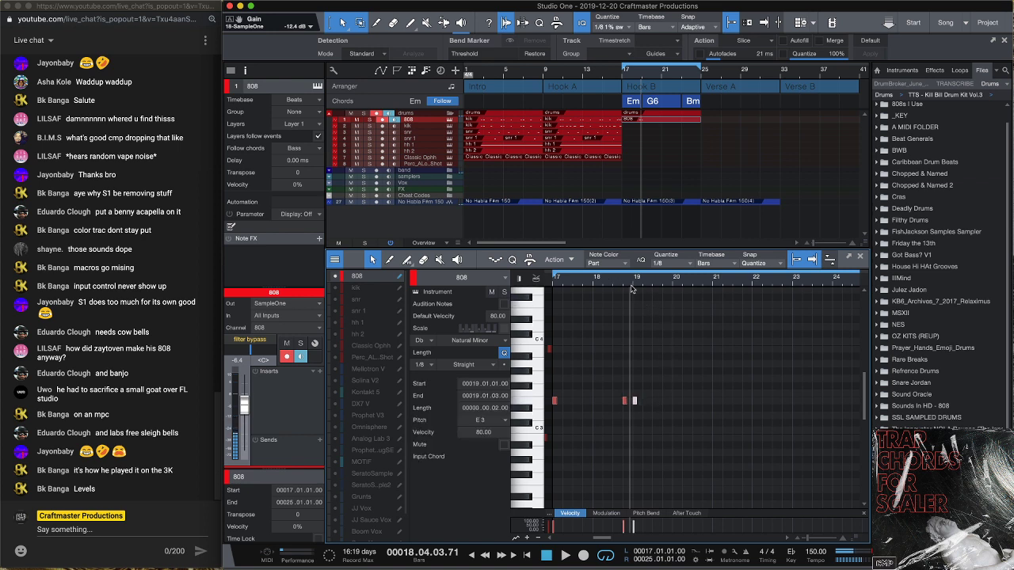
{"action": "key", "text": "space"}
{"action": "scroll", "coordinate": [651, 357], "scroll_direction": "up", "scroll_amount": 2}
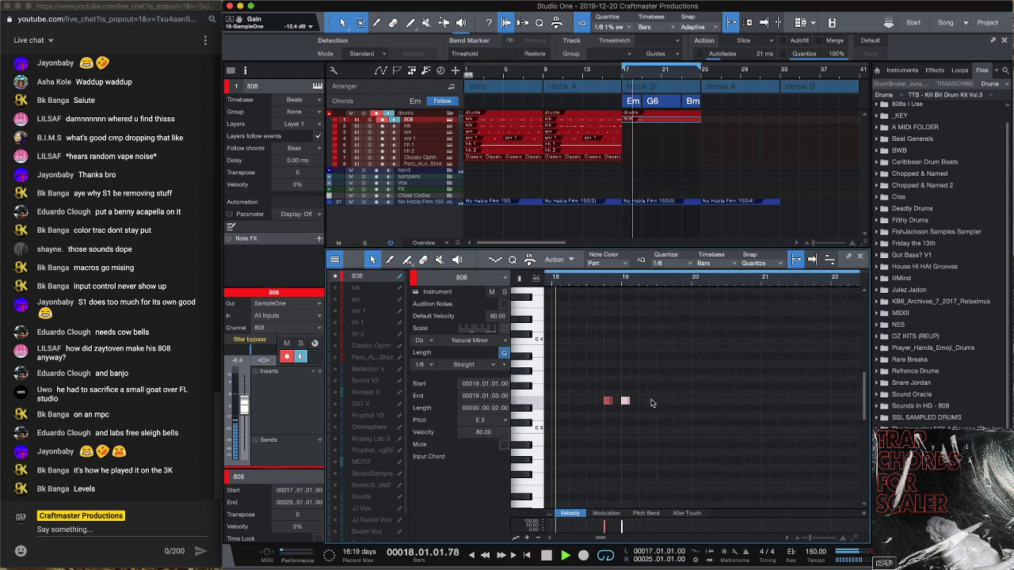
{"action": "double_click", "coordinate": [651, 401]}
{"action": "double_click", "coordinate": [677, 401]}
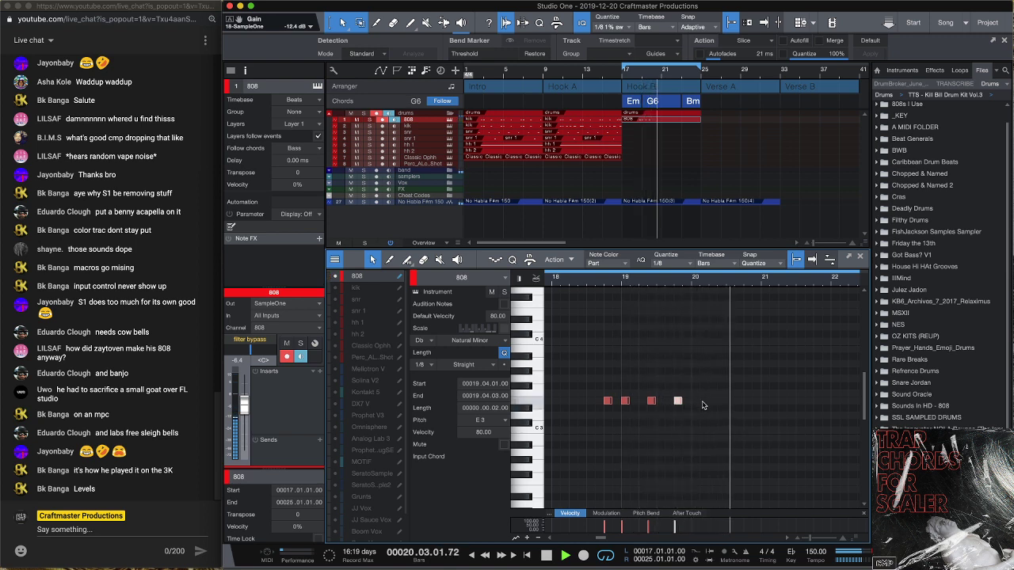
{"action": "key", "text": "space"}
{"action": "double_click", "coordinate": [747, 401]}
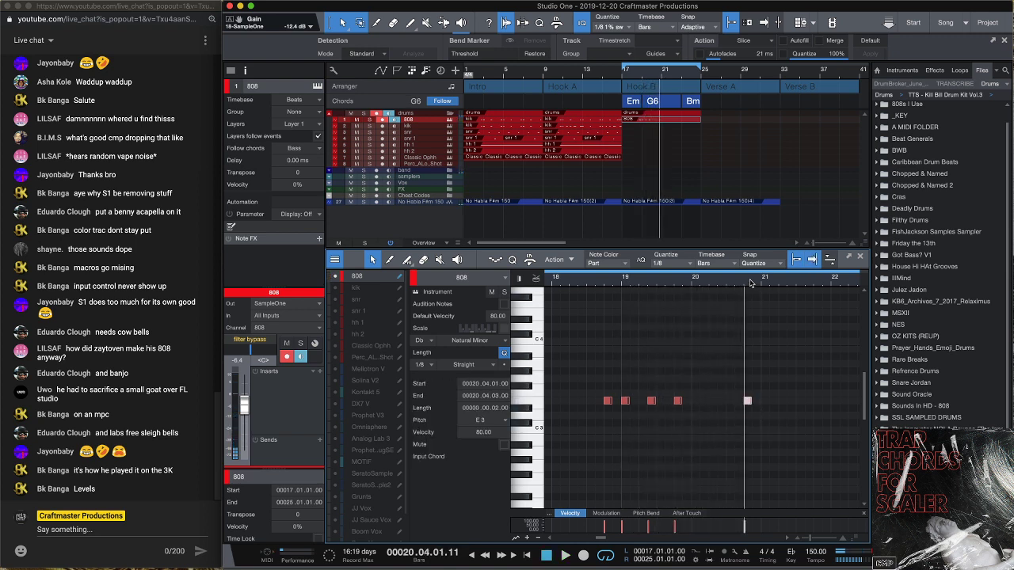
Duplicate all the 808 notes in bars 17 to 20 so the pattern repeats from bar 21
{"action": "scroll", "coordinate": [750, 283], "scroll_direction": "down", "scroll_amount": 3}
{"action": "scroll", "coordinate": [770, 275], "scroll_direction": "down", "scroll_amount": 3}
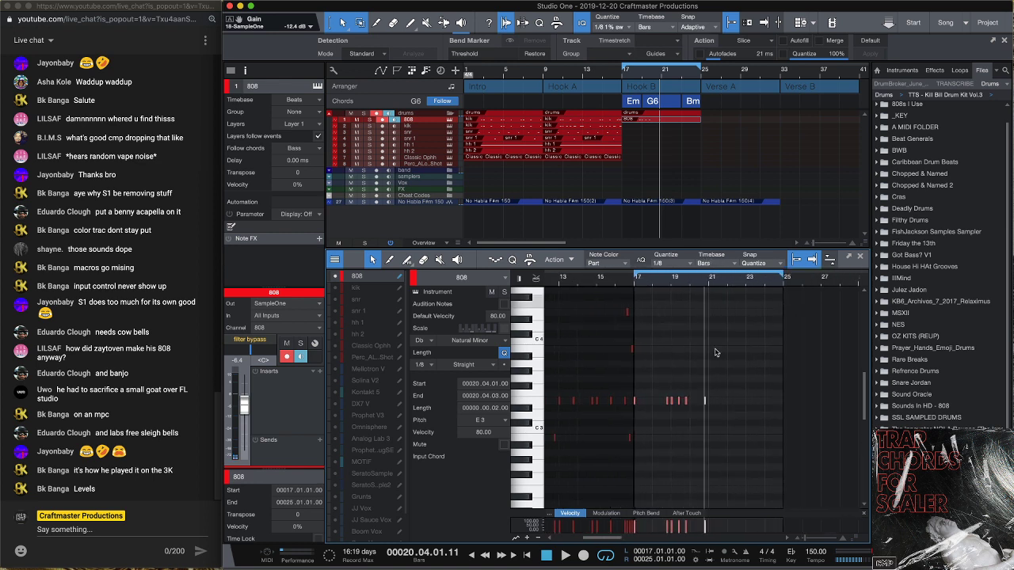
{"action": "left_click_drag", "start_coordinate": [748, 418], "coordinate": [635, 387]}
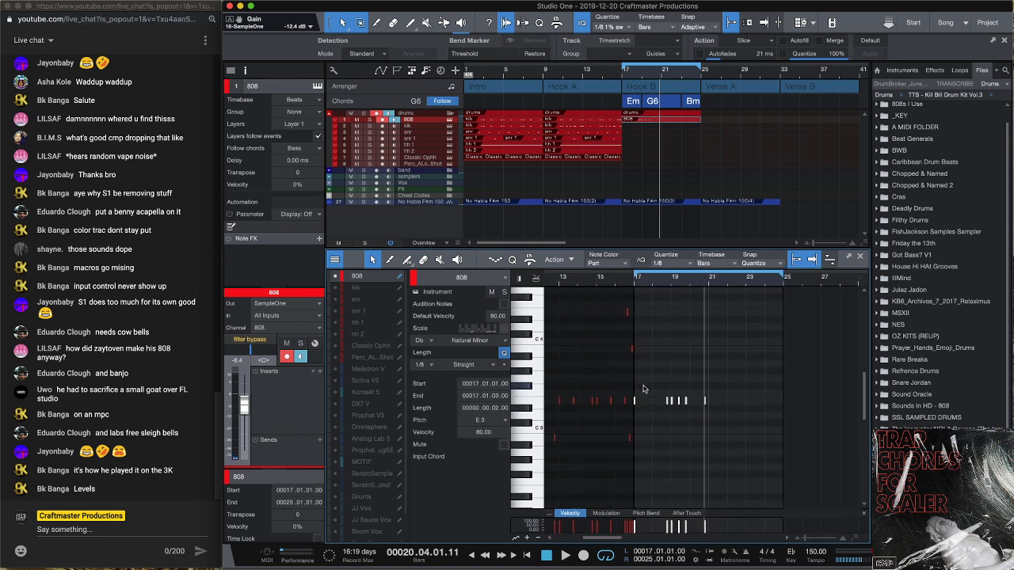
{"action": "key", "text": "d"}
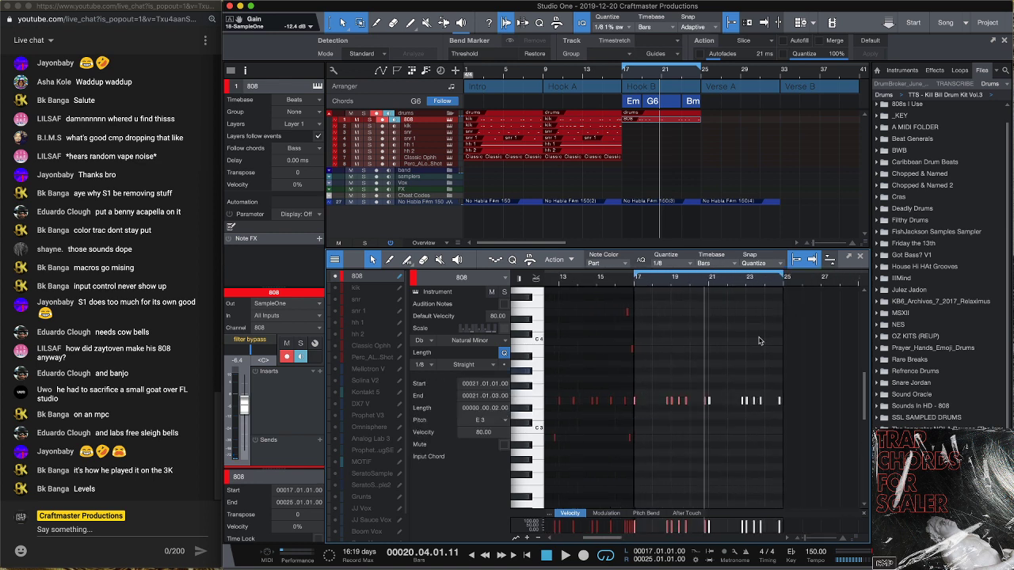
Duplicate the Hook A snr part into Hook B and play the section from bar 17 with the new 808 pattern
{"action": "left_click", "coordinate": [611, 136]}
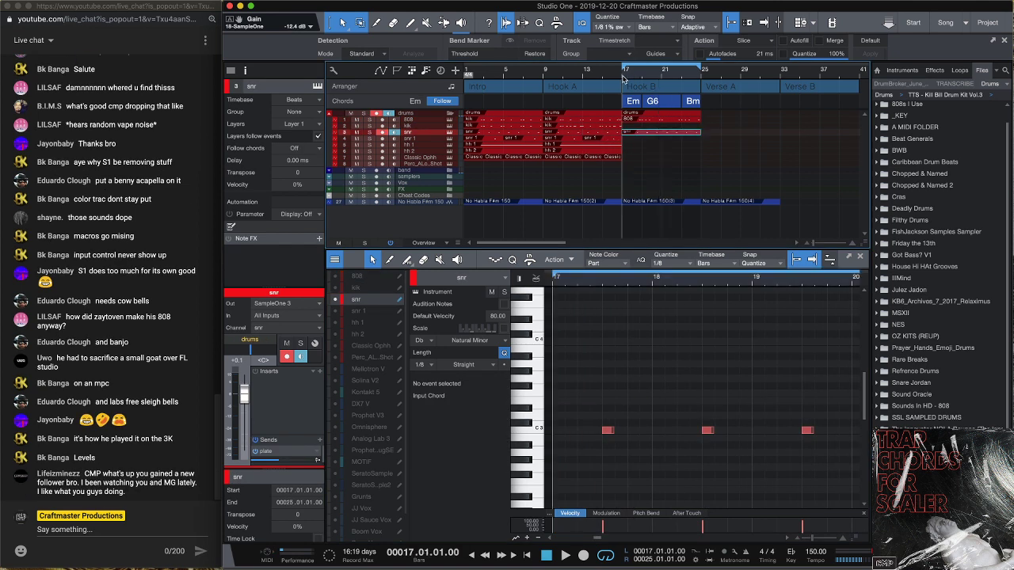
{"action": "key", "text": "space"}
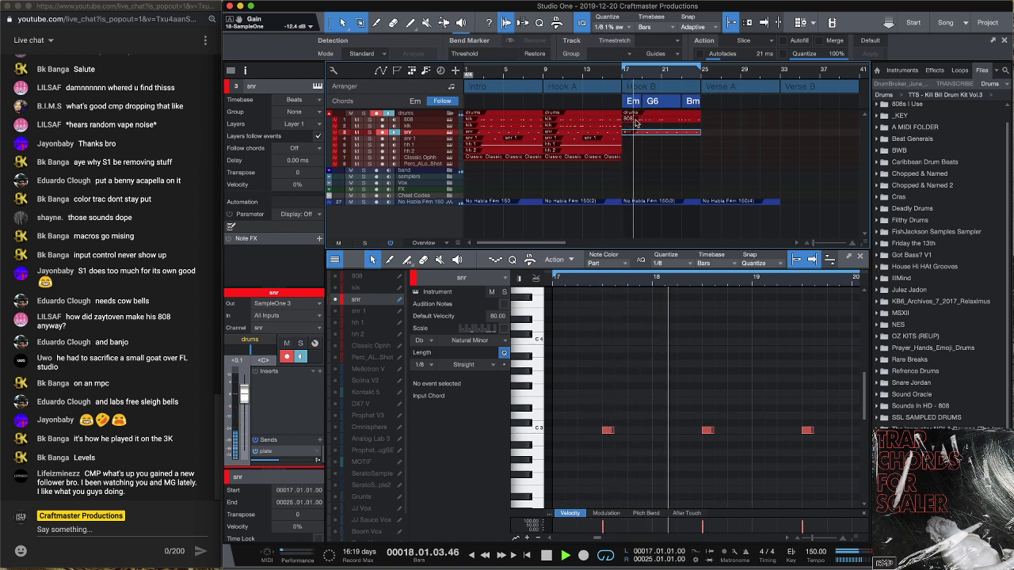
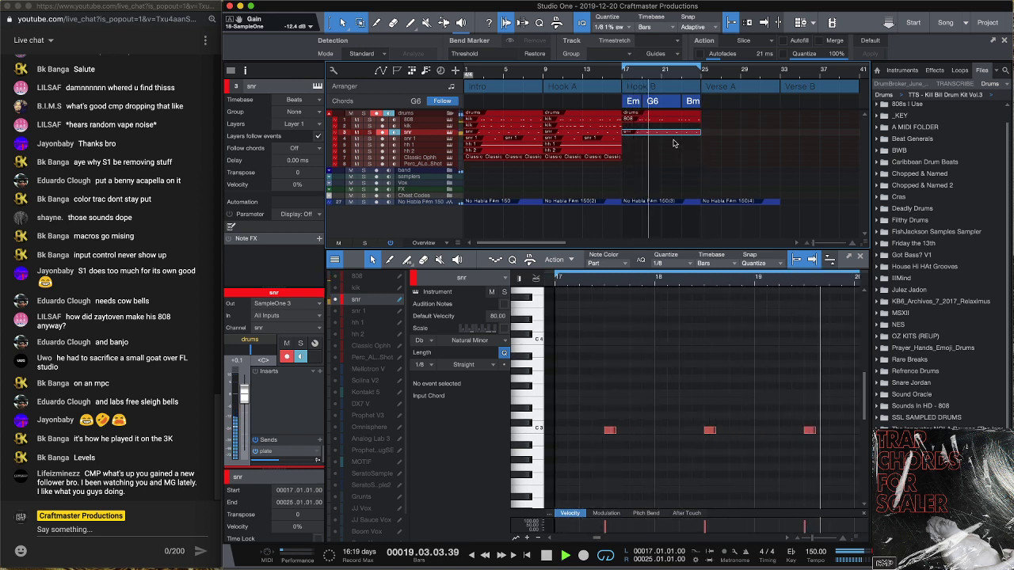
{"action": "key", "text": "space"}
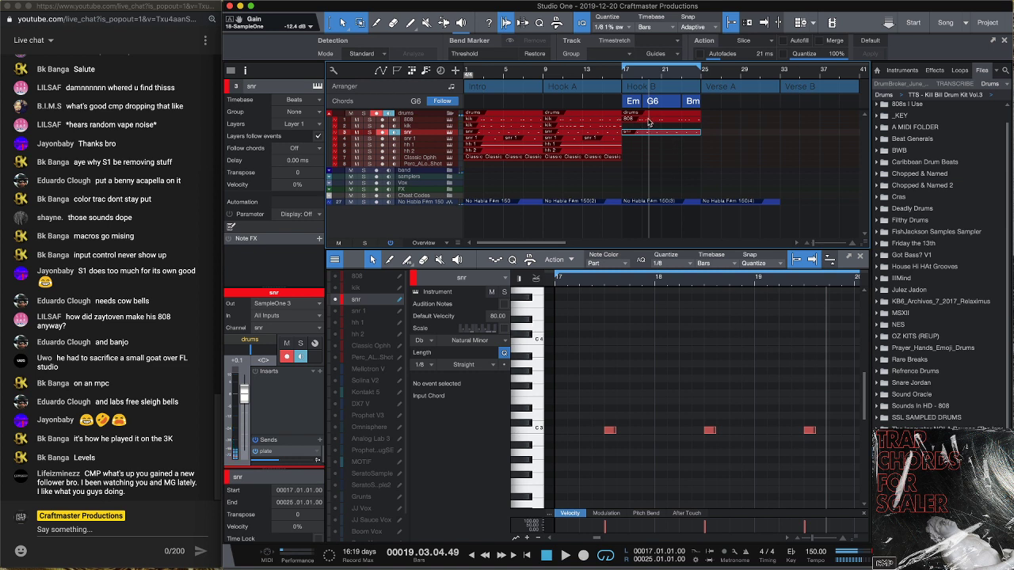
Set the 808 track's Follow chords mode to Parallel
{"action": "left_click", "coordinate": [648, 120]}
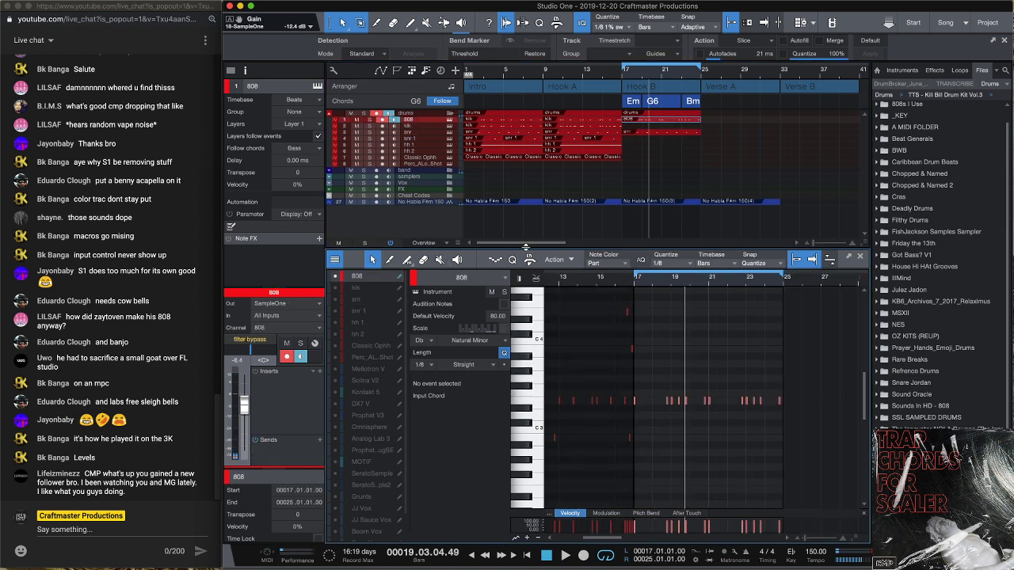
{"action": "left_click", "coordinate": [315, 124]}
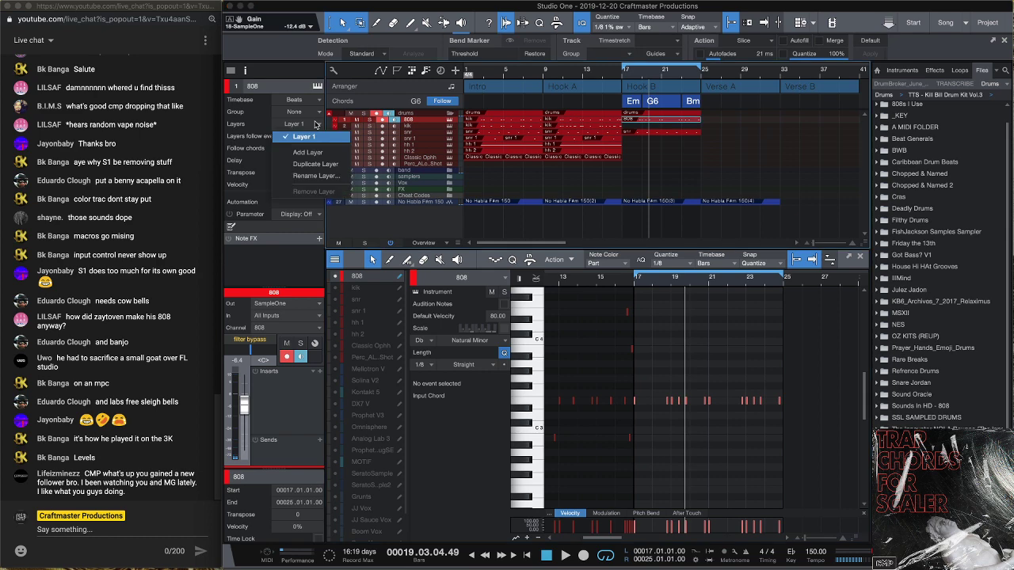
{"action": "left_click", "coordinate": [315, 124]}
{"action": "left_click", "coordinate": [309, 151]}
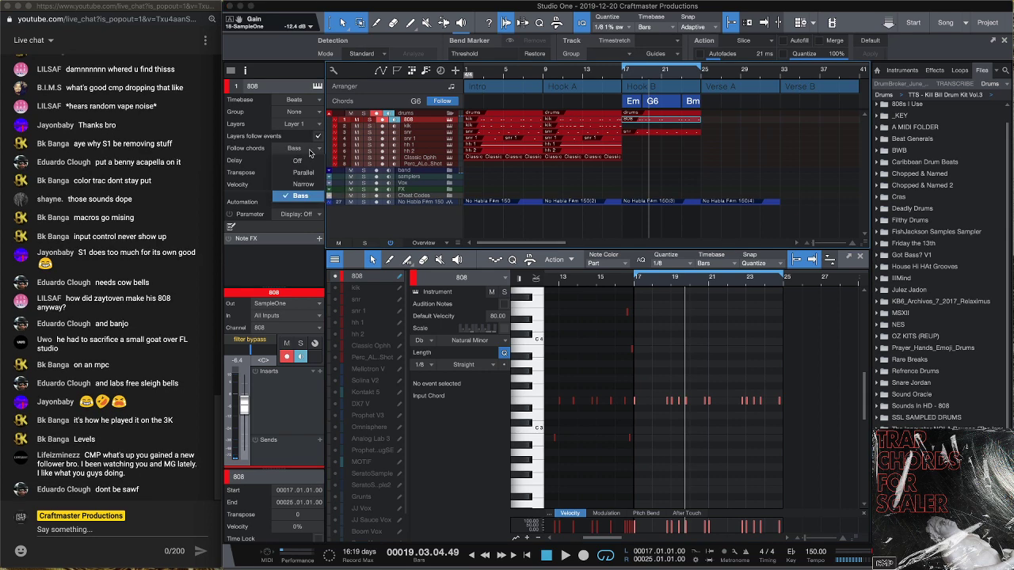
{"action": "left_click", "coordinate": [310, 151]}
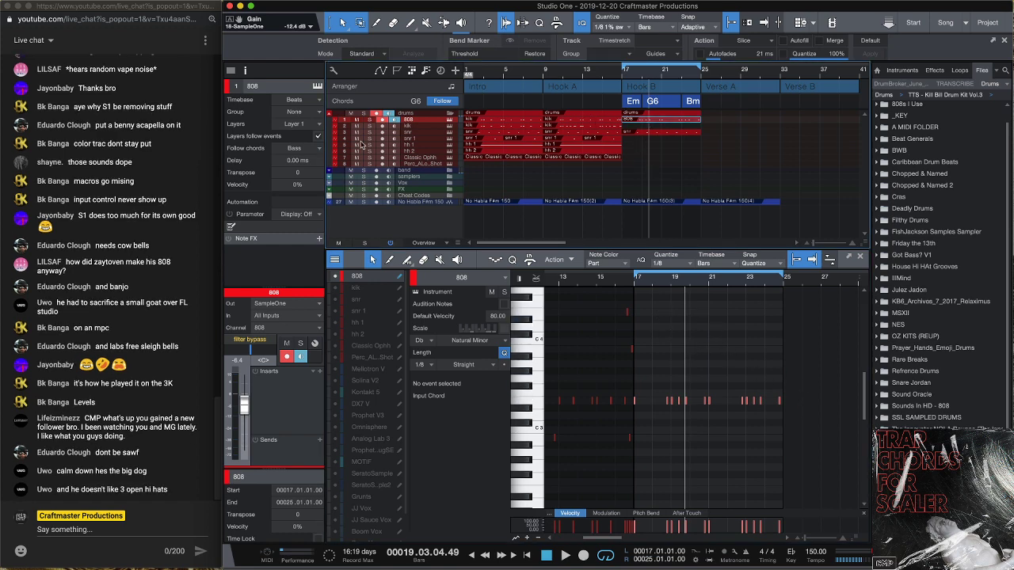
{"action": "left_click", "coordinate": [320, 149]}
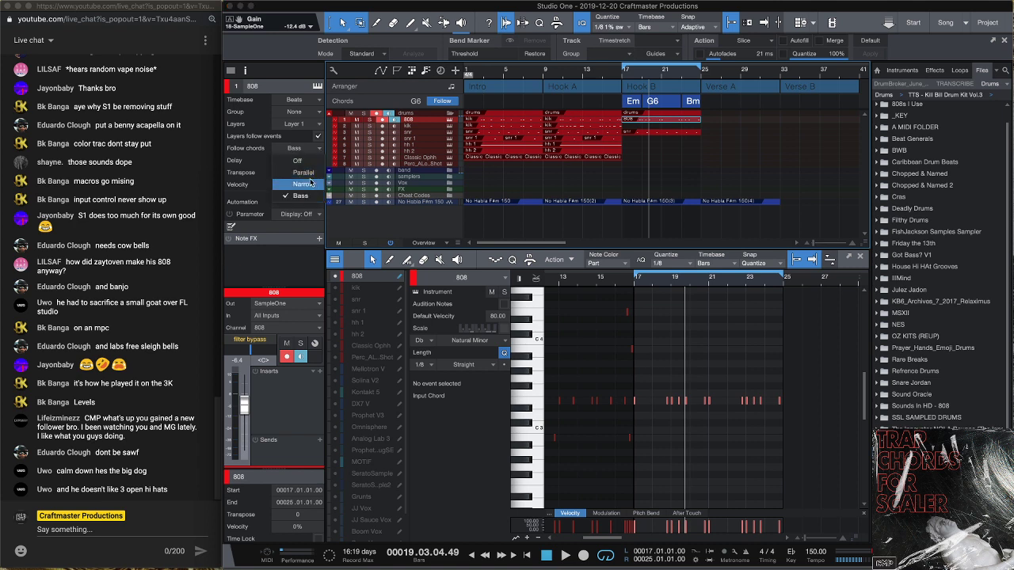
{"action": "left_click", "coordinate": [304, 172]}
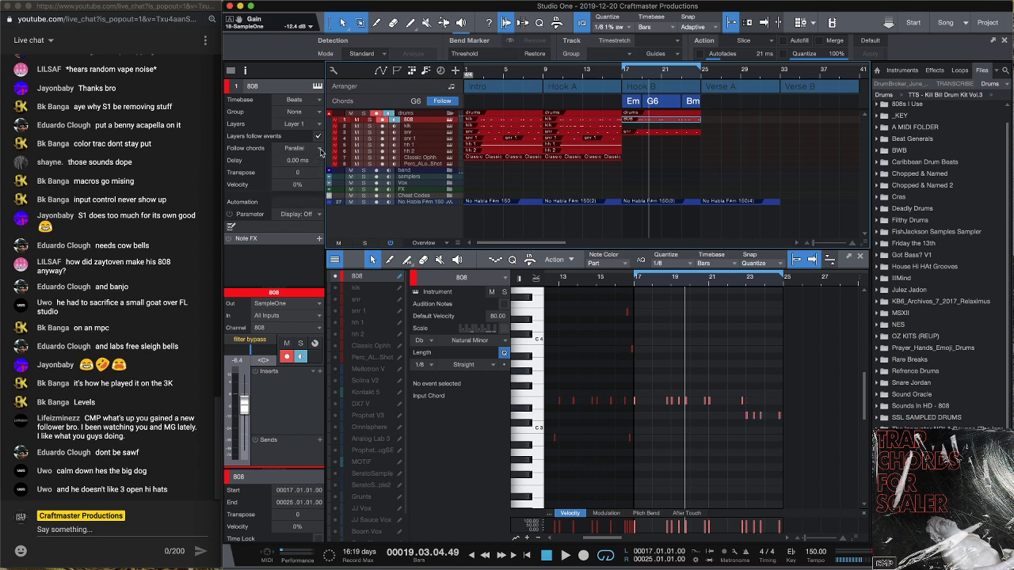
Play the 808 part briefly from bar 17 and examine its notes in bars 22 to 24
{"action": "left_click", "coordinate": [633, 286]}
{"action": "key", "text": "space"}
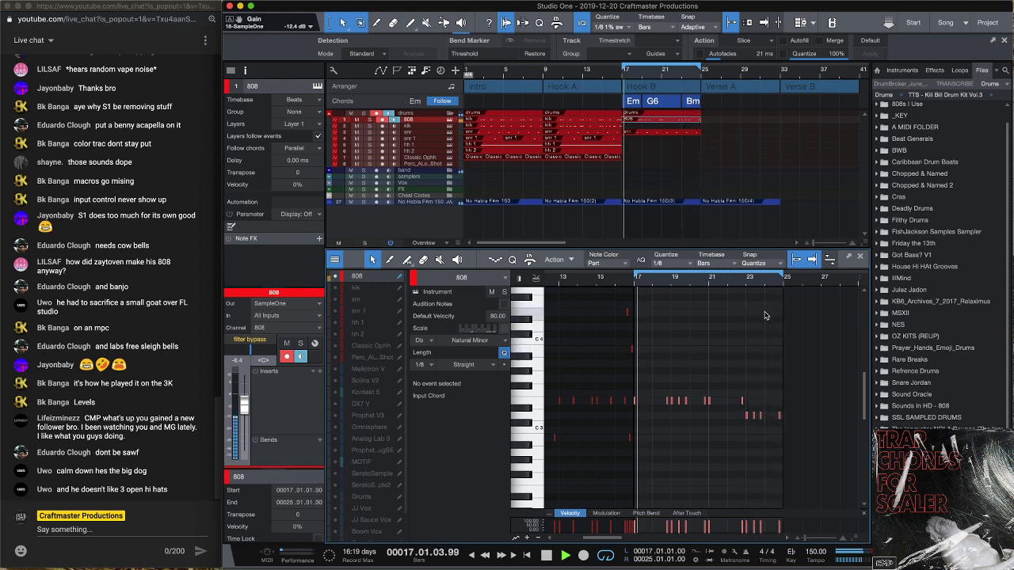
{"action": "key", "text": "space"}
{"action": "scroll", "coordinate": [776, 305], "scroll_direction": "up", "scroll_amount": 3}
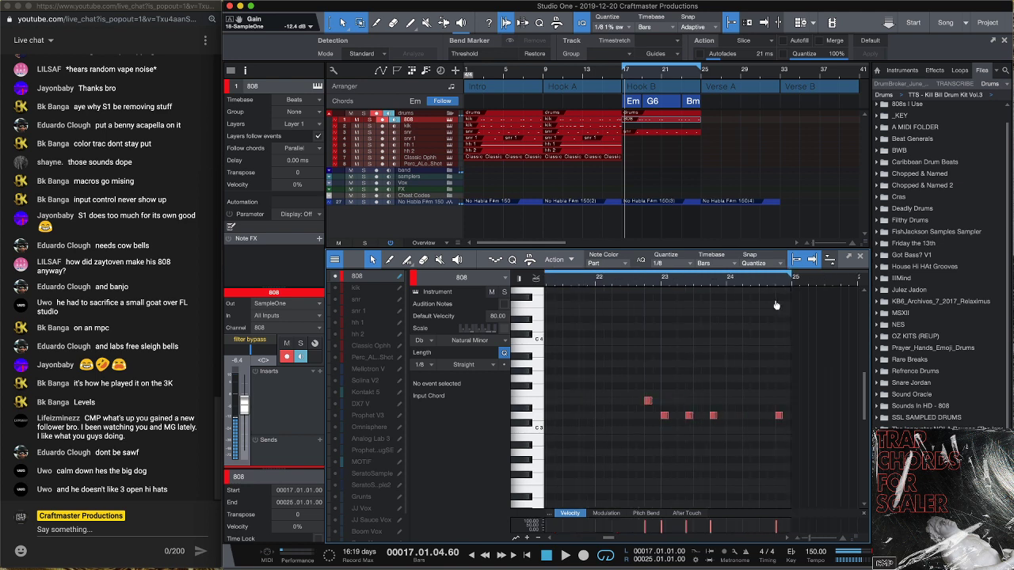
Transpose the last 808 note in bar 24 up one octave to D4
{"action": "left_click", "coordinate": [779, 418]}
{"action": "key", "text": "shift+Up"}
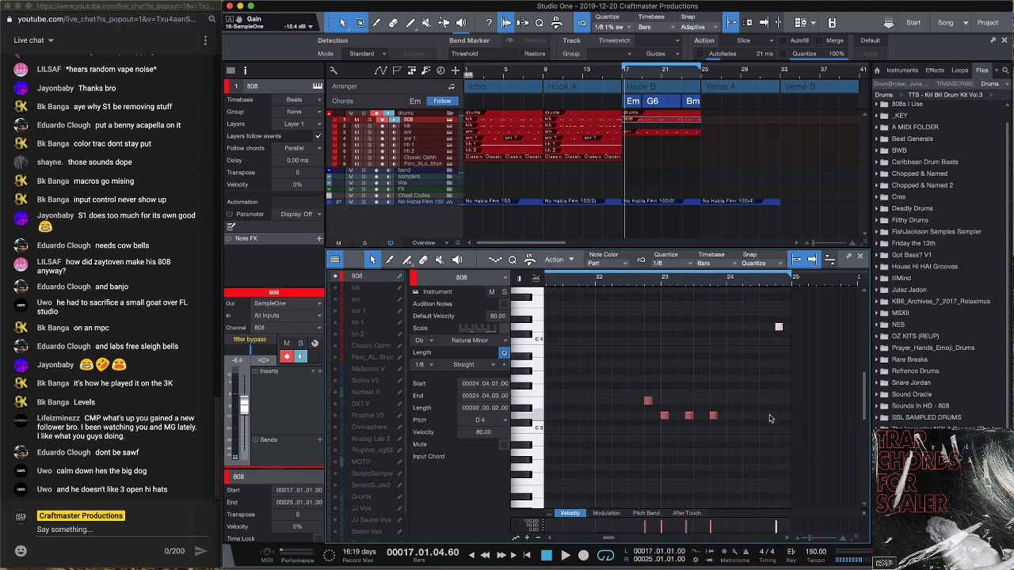
Copy the Intro hh 1 part into Hook B and play it from bar 17
{"action": "left_click", "coordinate": [643, 145]}
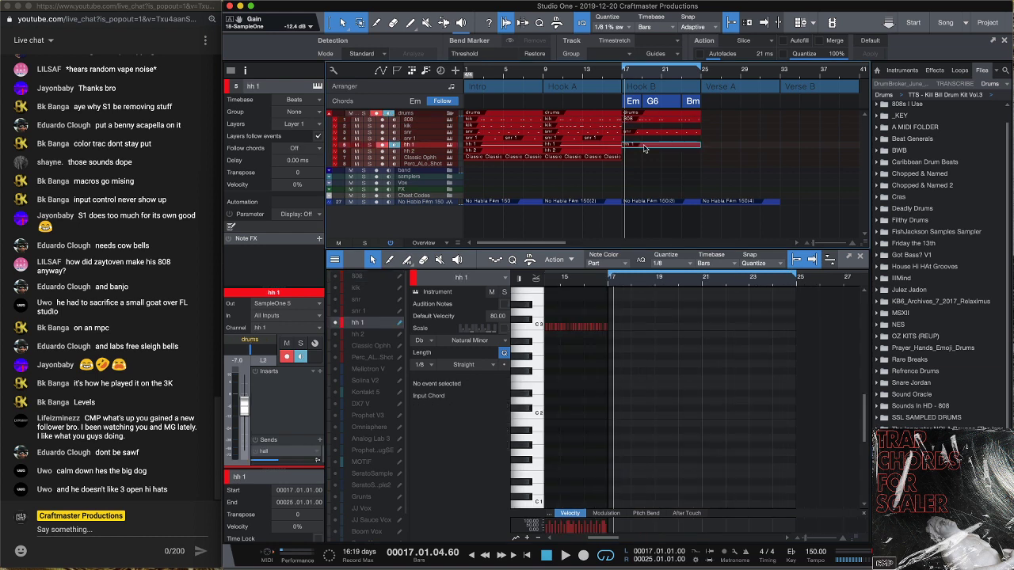
{"action": "left_click", "coordinate": [530, 147]}
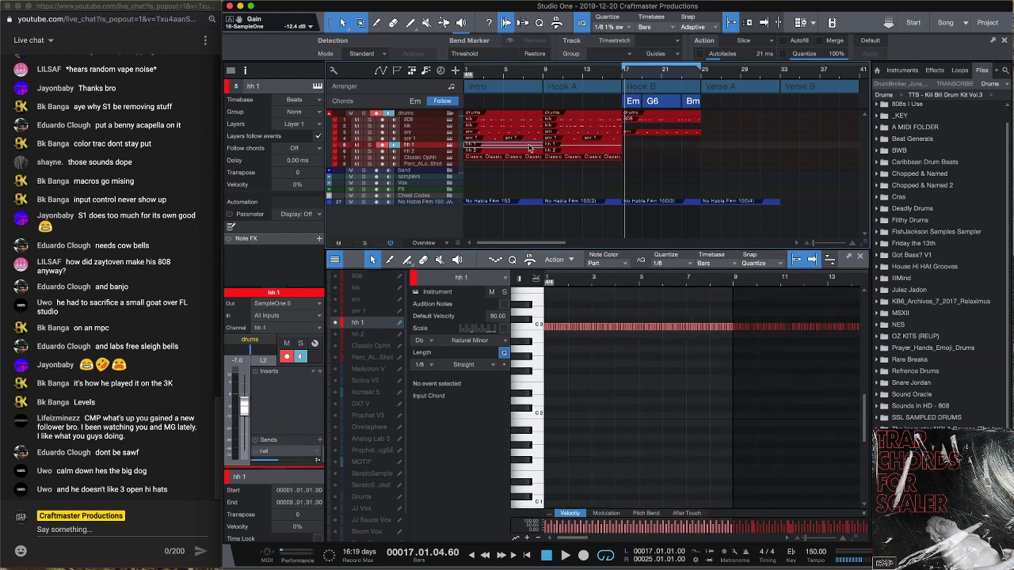
{"action": "left_click_drag", "start_coordinate": [530, 147], "coordinate": [701, 158]}
{"action": "key", "text": "shift+e"}
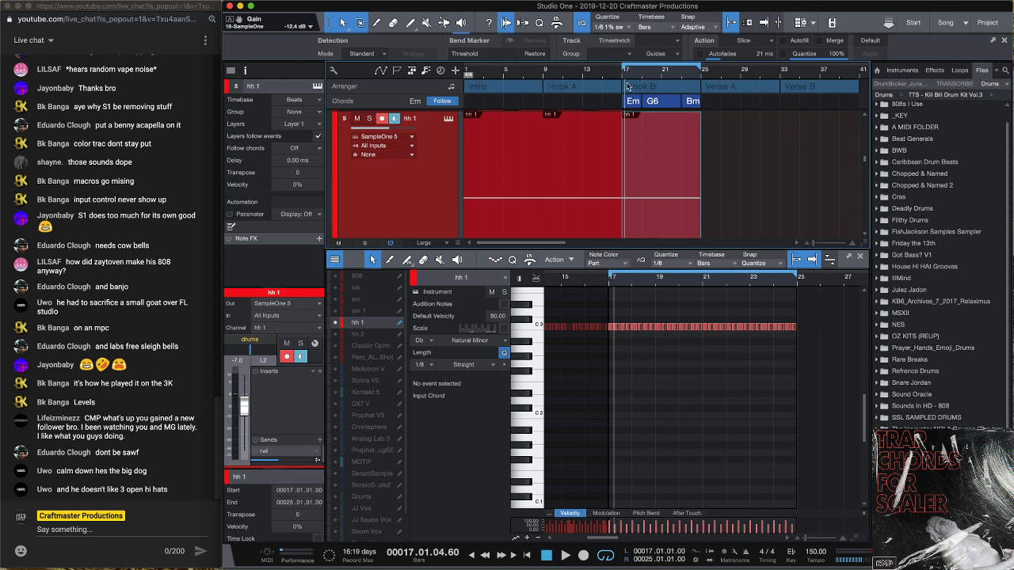
{"action": "key", "text": "space"}
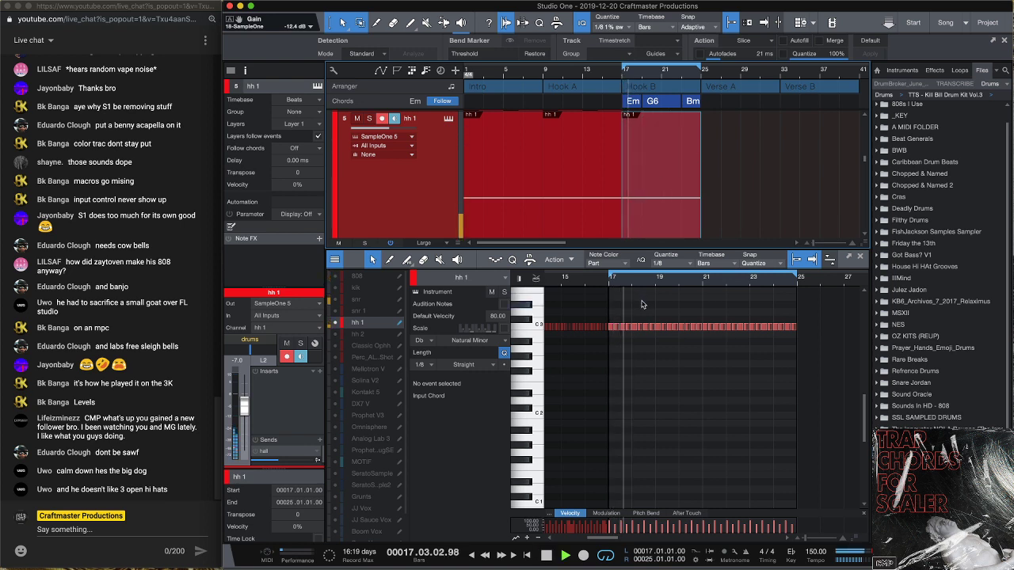
{"action": "scroll", "coordinate": [662, 289], "scroll_direction": "up", "scroll_amount": 2}
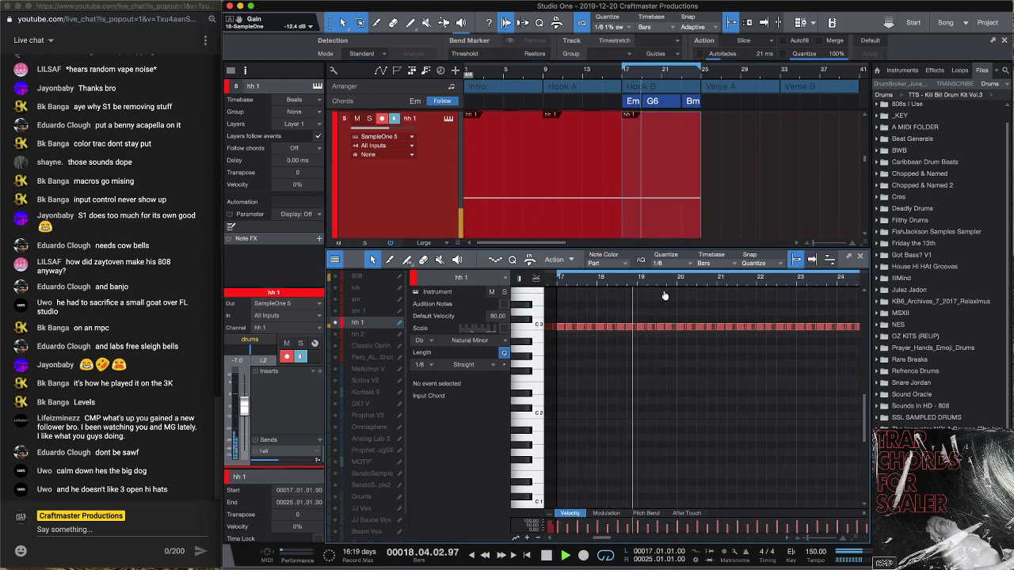
{"action": "scroll", "coordinate": [689, 332], "scroll_direction": "up", "scroll_amount": 3}
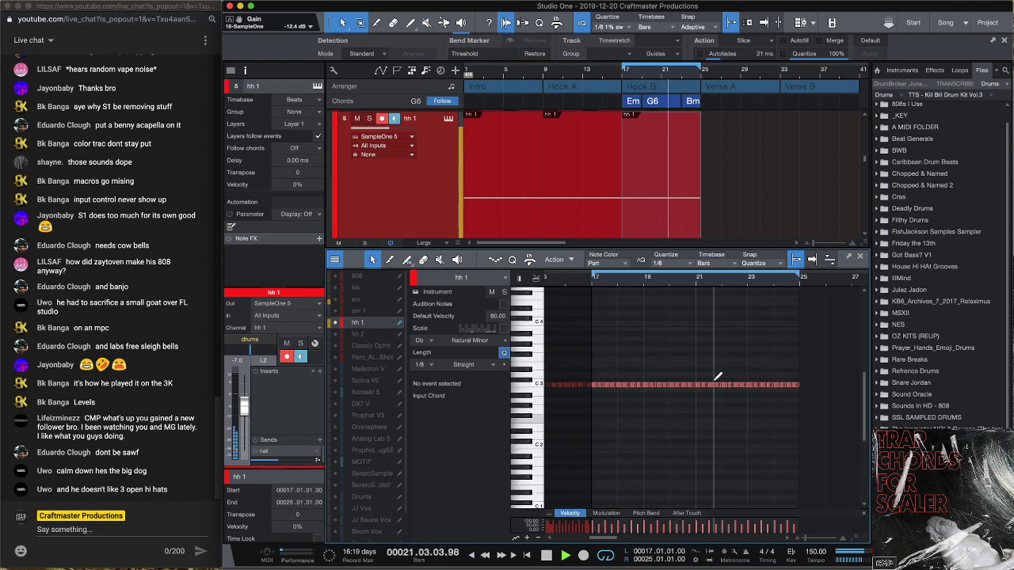
Turn off record arm and monitoring on the hh 1 track and audition it in solo, ending with solo off and the mixer open
{"action": "left_click", "coordinate": [300, 356]}
{"action": "left_click", "coordinate": [287, 356]}
{"action": "left_click", "coordinate": [300, 342]}
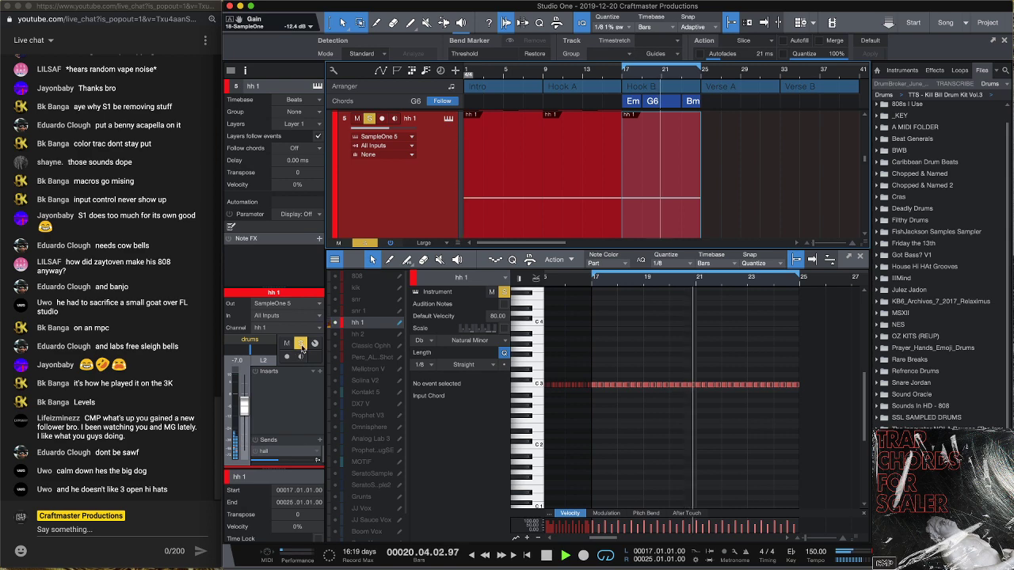
{"action": "key", "text": "F3"}
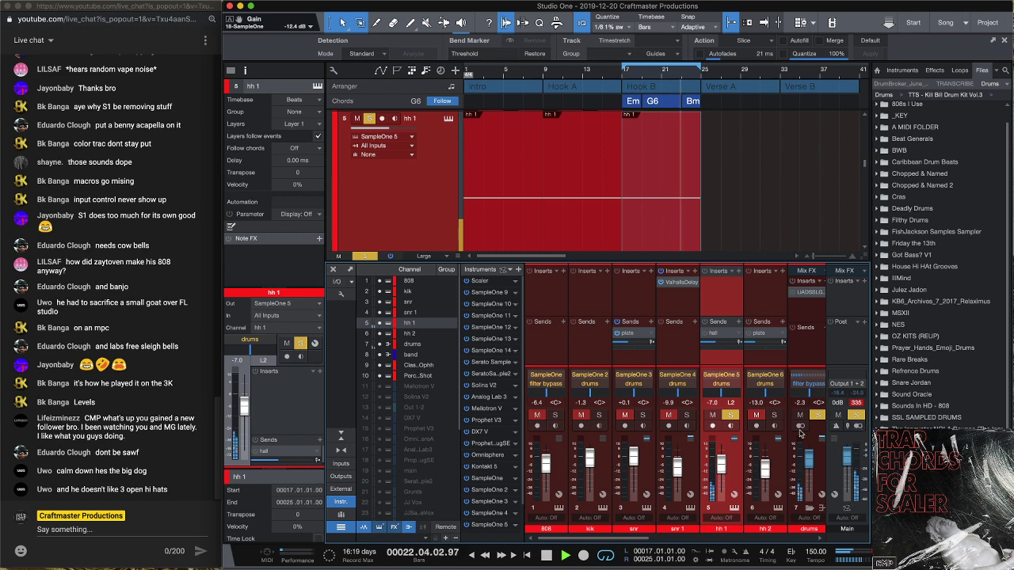
{"action": "left_click", "coordinate": [730, 415]}
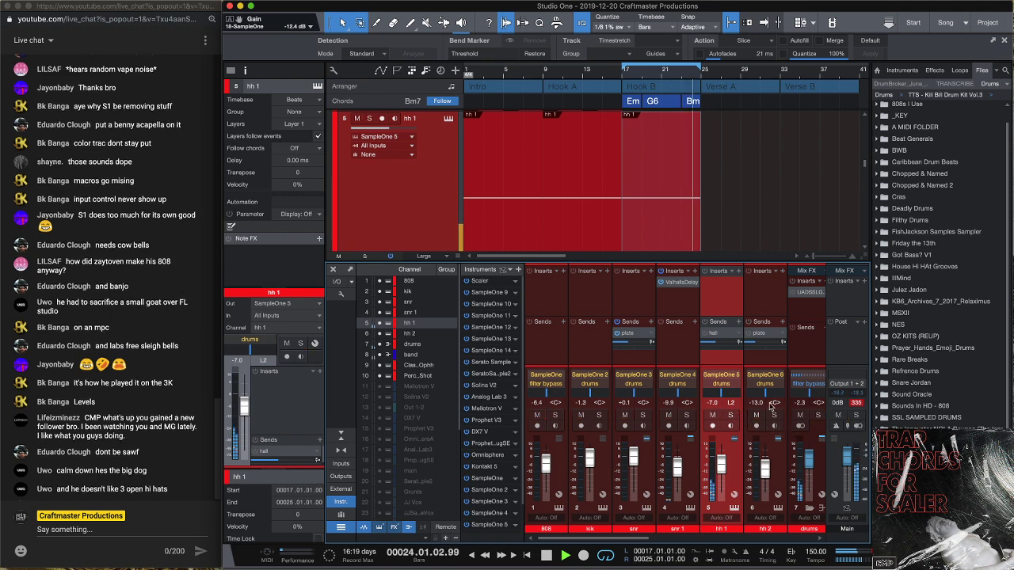
Insert the Binaural Pan effect on the hh 1 channel and close its window after listening
{"action": "left_click", "coordinate": [738, 273]}
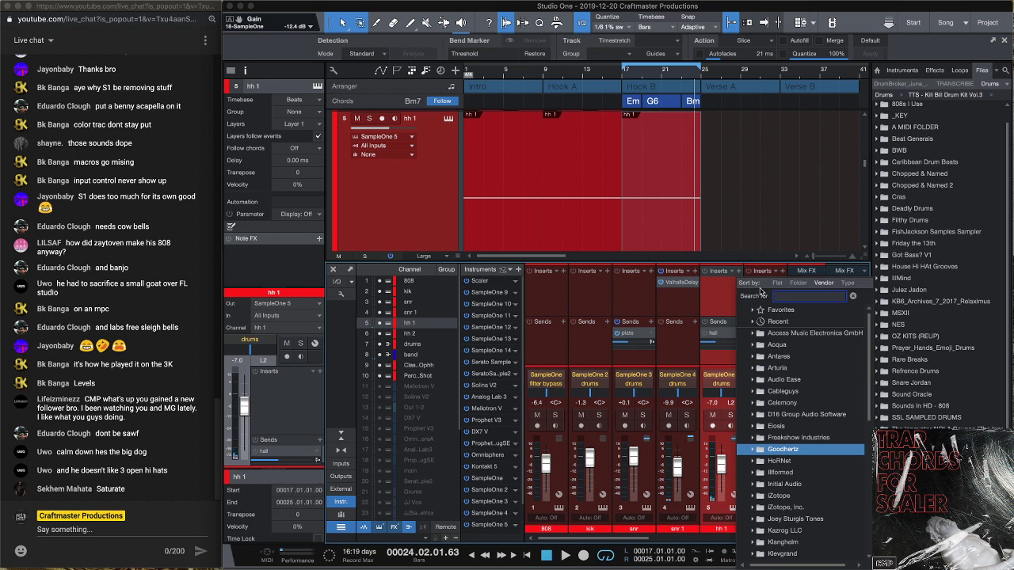
{"action": "type", "text": "bi"}
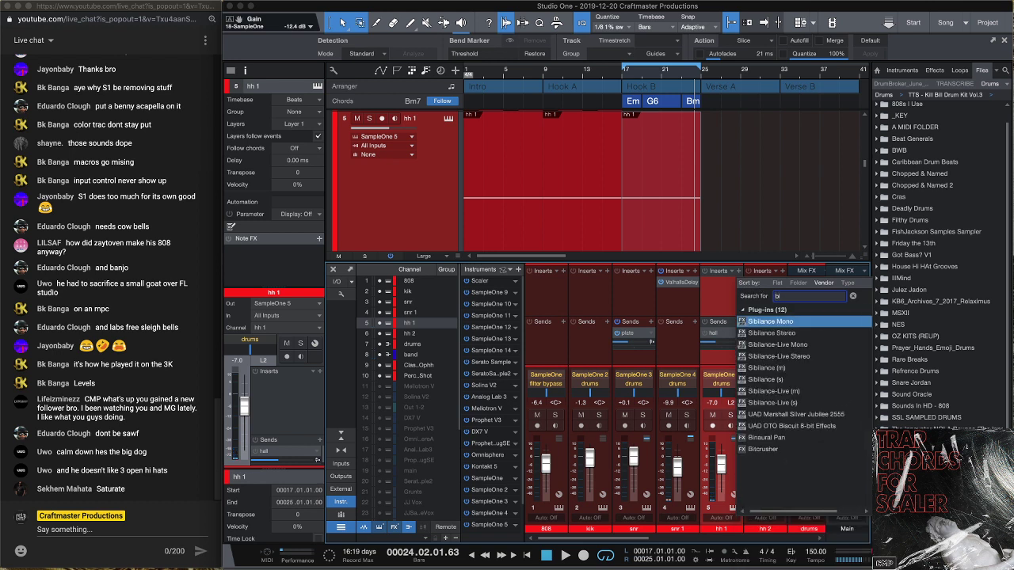
{"action": "key", "text": "Down"}
{"action": "key", "text": "Down"}
{"action": "key", "text": "Down"}
{"action": "key", "text": "Down"}
{"action": "key", "text": "Down"}
{"action": "key", "text": "Down"}
{"action": "key", "text": "Down"}
{"action": "key", "text": "Down"}
{"action": "key", "text": "Down"}
{"action": "key", "text": "Down"}
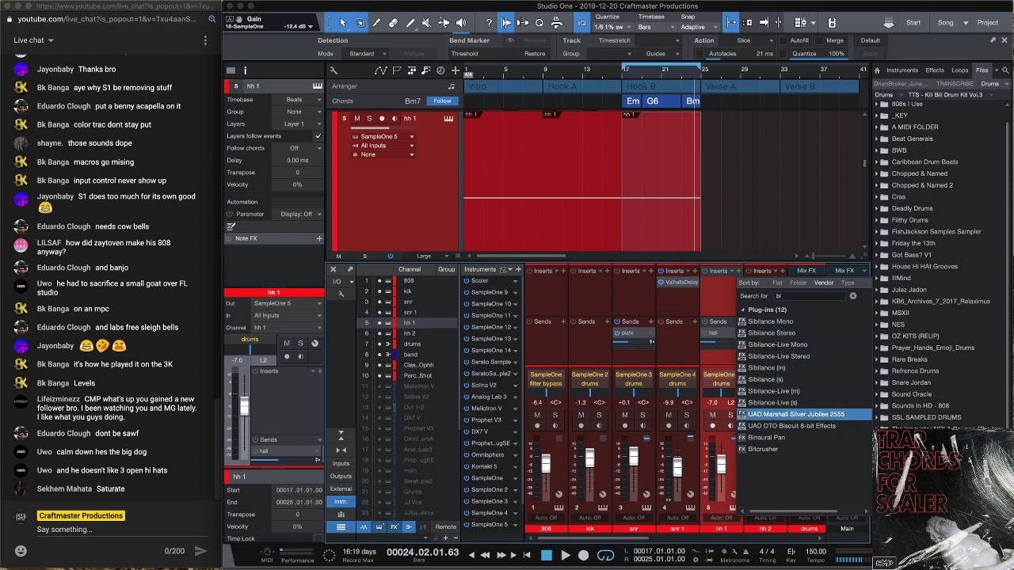
{"action": "key", "text": "Return"}
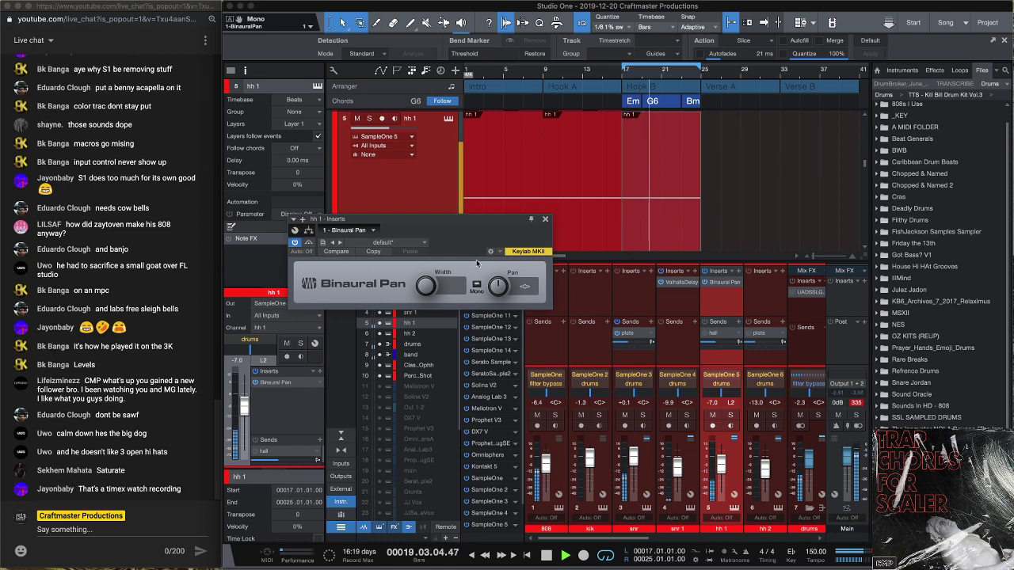
{"action": "left_click", "coordinate": [545, 221]}
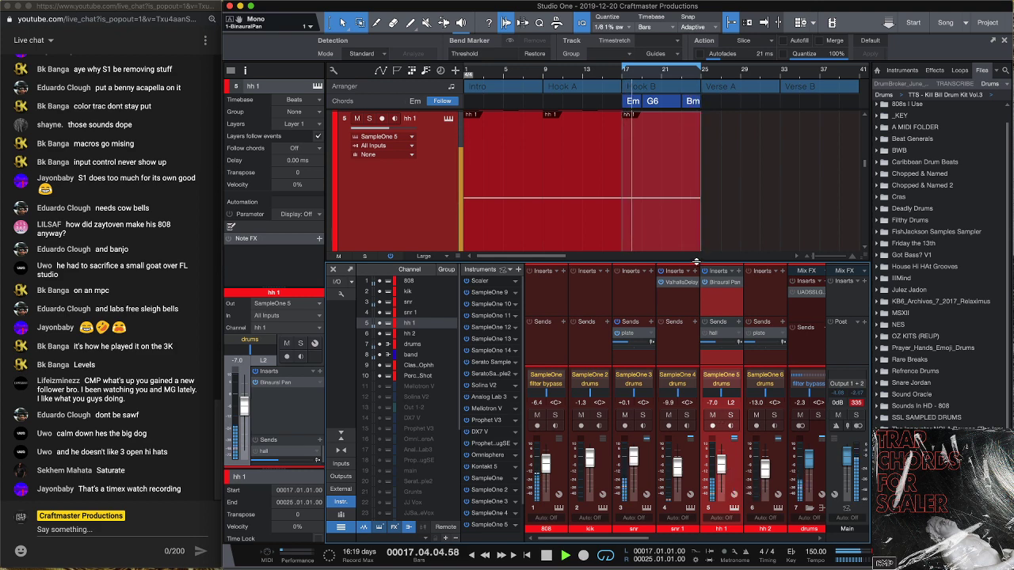
Create an empty hh 2 part across Hook B, bars 17 to 25
{"action": "left_click_drag", "start_coordinate": [695, 261], "coordinate": [695, 311]}
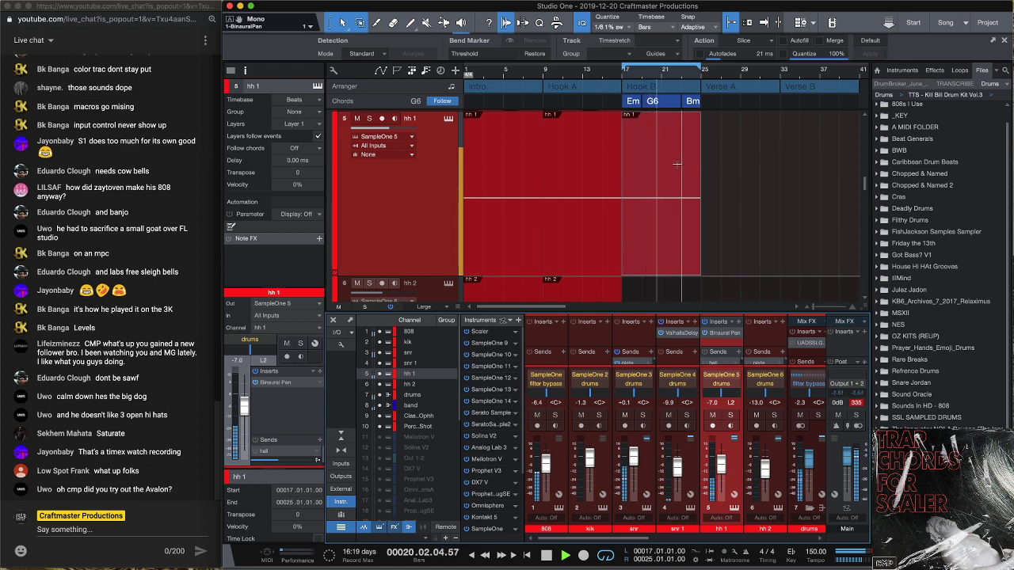
{"action": "scroll", "coordinate": [677, 158], "scroll_direction": "down", "scroll_amount": 2}
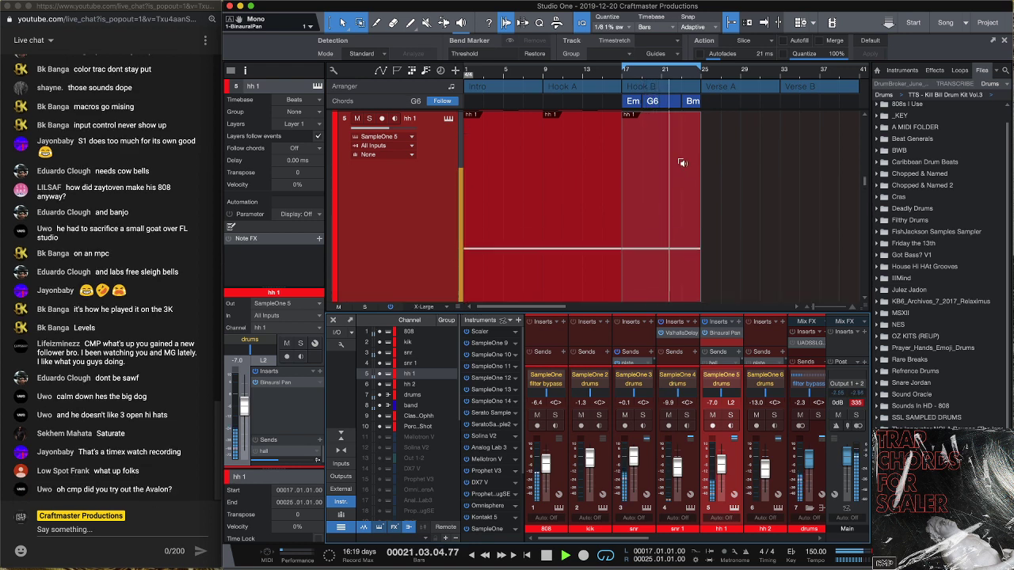
{"action": "scroll", "coordinate": [682, 163], "scroll_direction": "down", "scroll_amount": 4}
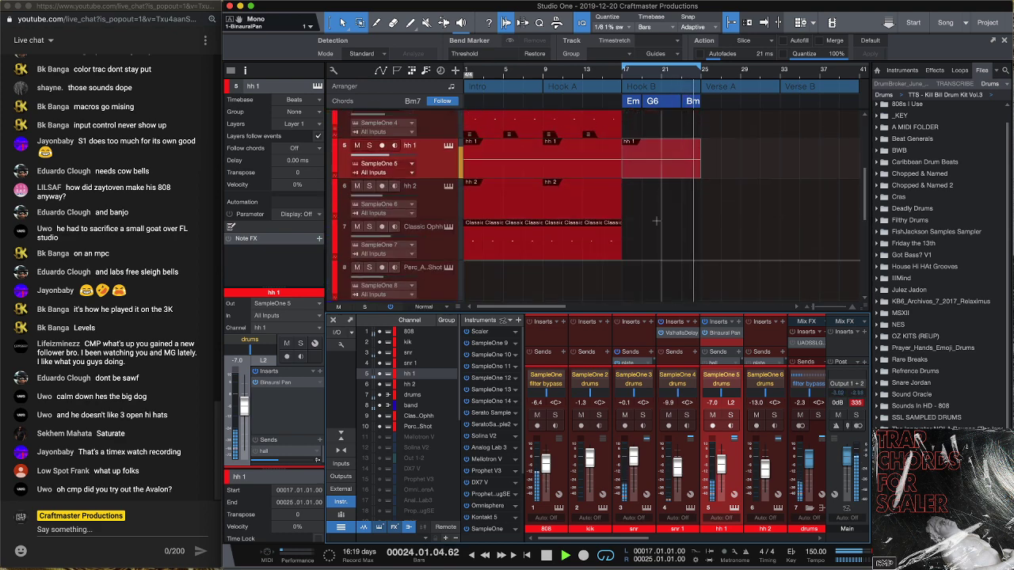
{"action": "double_click", "coordinate": [647, 209]}
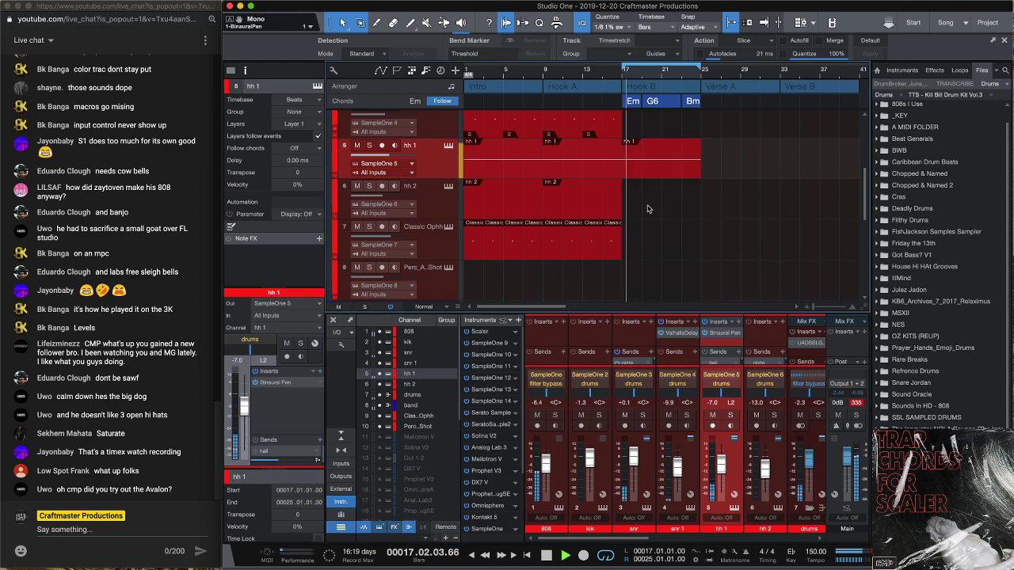
Delete the hh 2 parts from Hook A and the Intro
{"action": "left_click", "coordinate": [603, 211]}
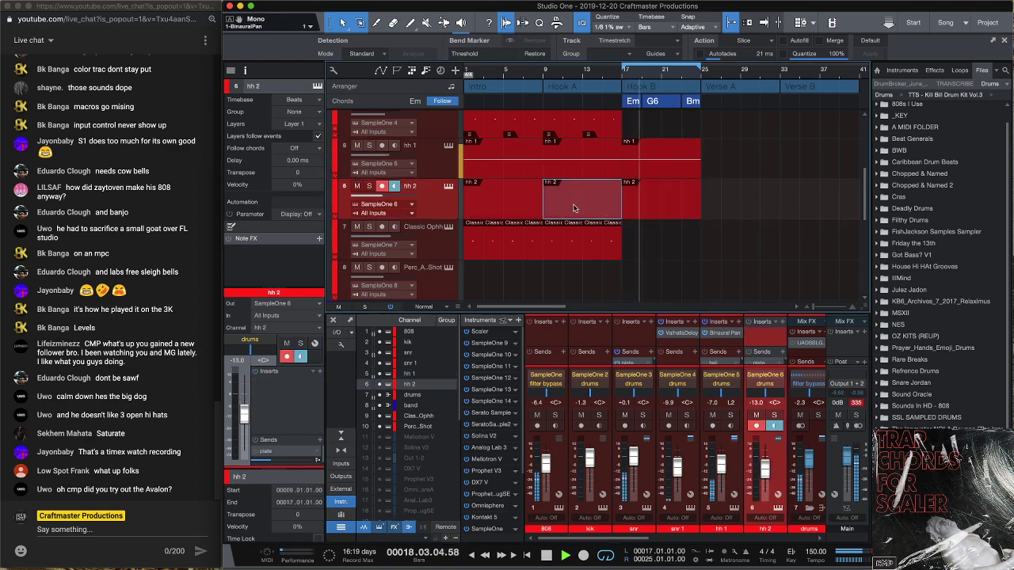
{"action": "key", "text": "Delete"}
{"action": "key", "text": "Left"}
{"action": "key", "text": "Delete"}
Add a one-beat C3 note on beat 2 of bar 17 in Hook B's hh 2 part and divide it into 1/8 triplets
{"action": "double_click", "coordinate": [646, 212]}
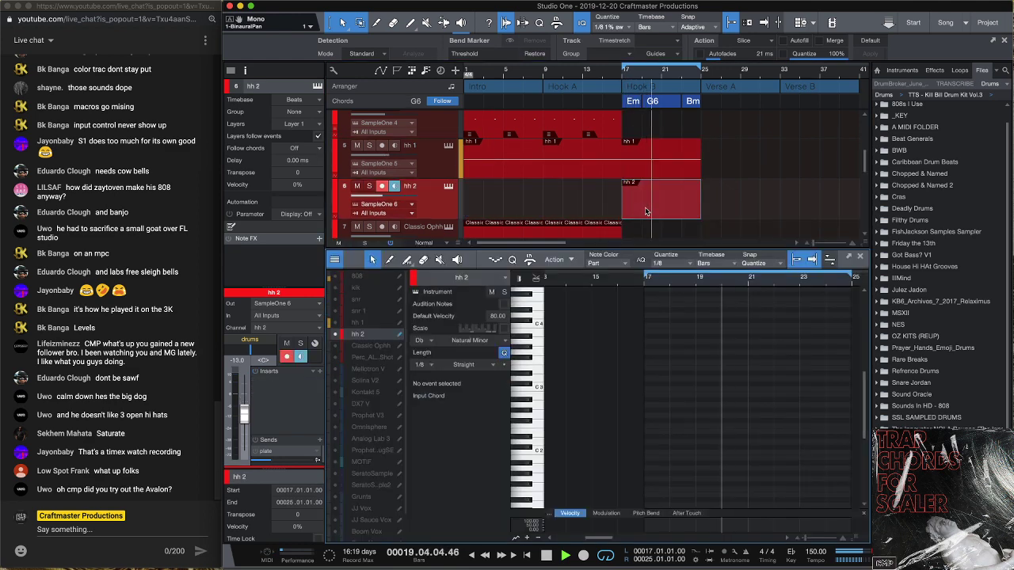
{"action": "left_click_drag", "start_coordinate": [709, 286], "coordinate": [687, 295]}
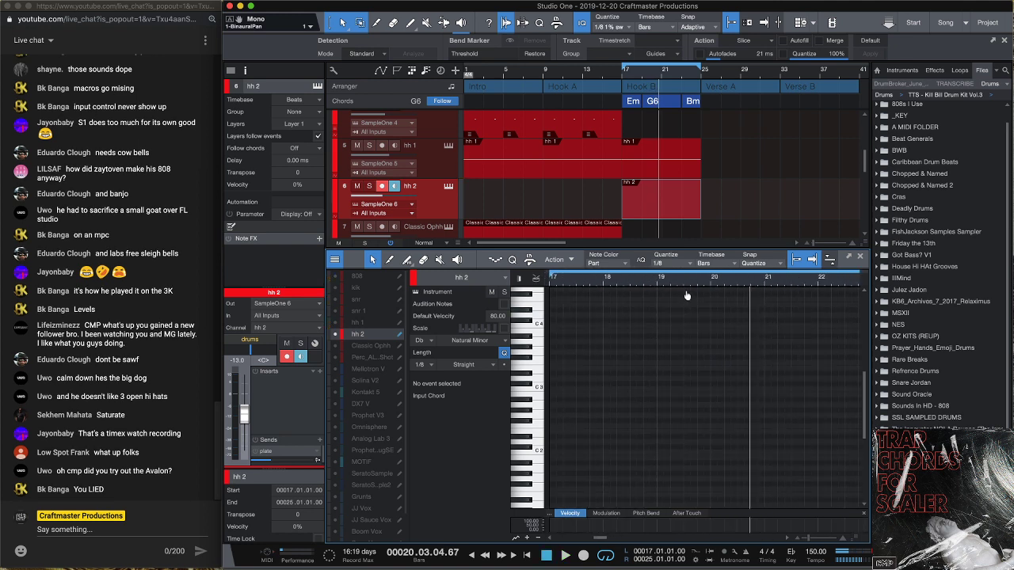
{"action": "left_click", "coordinate": [550, 284]}
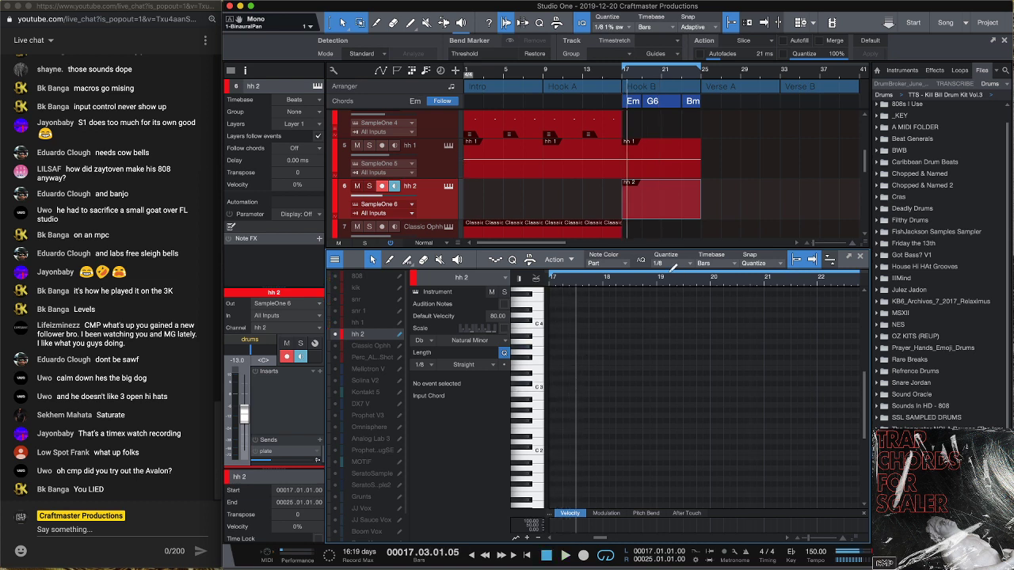
{"action": "double_click", "coordinate": [567, 389]}
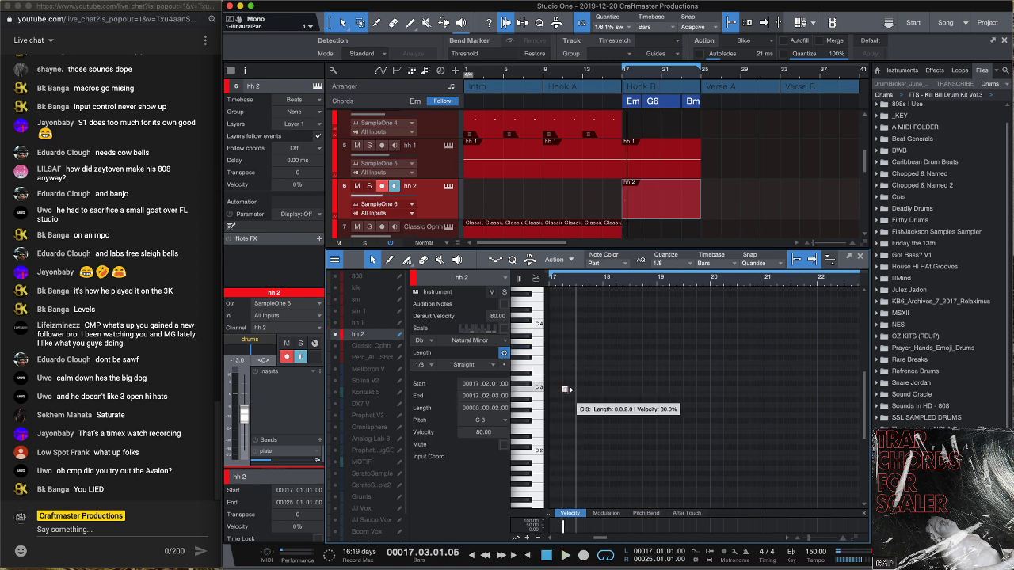
{"action": "left_click", "coordinate": [673, 265]}
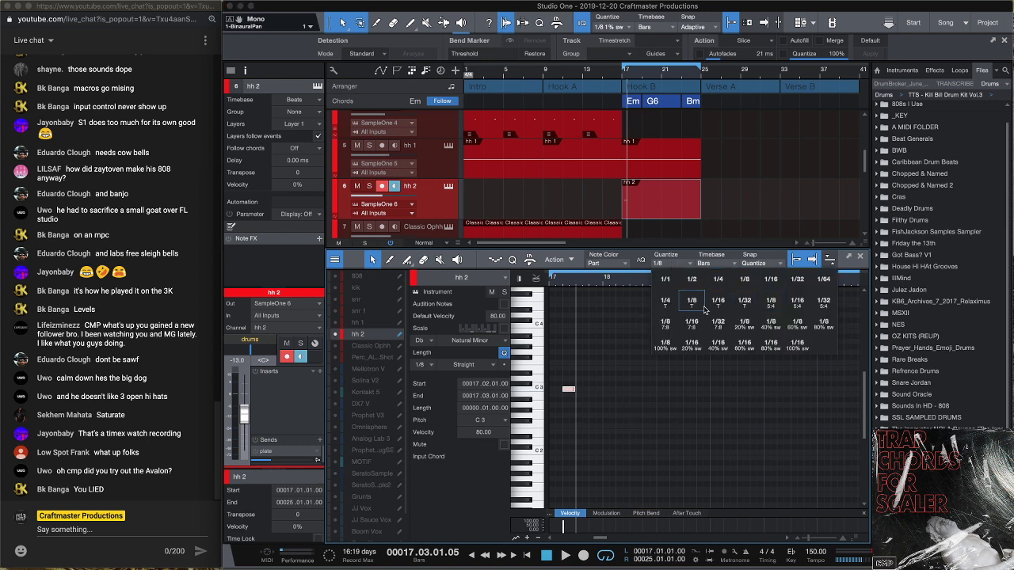
{"action": "left_click", "coordinate": [692, 302]}
Play Hook B from bar 17 to check the hh 2 triplets, stopping in bar 18
{"action": "key", "text": "space"}
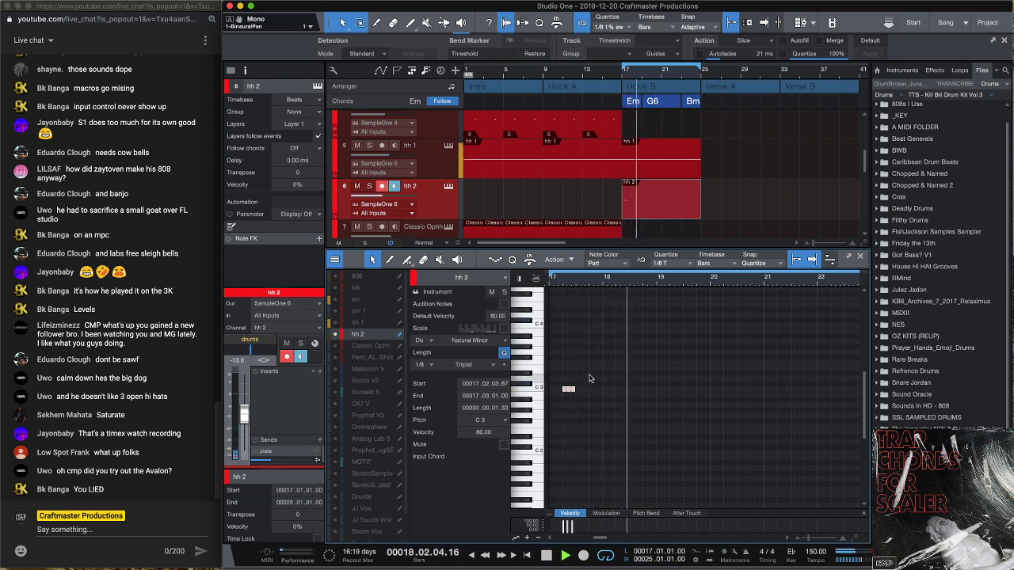
{"action": "key", "text": "space"}
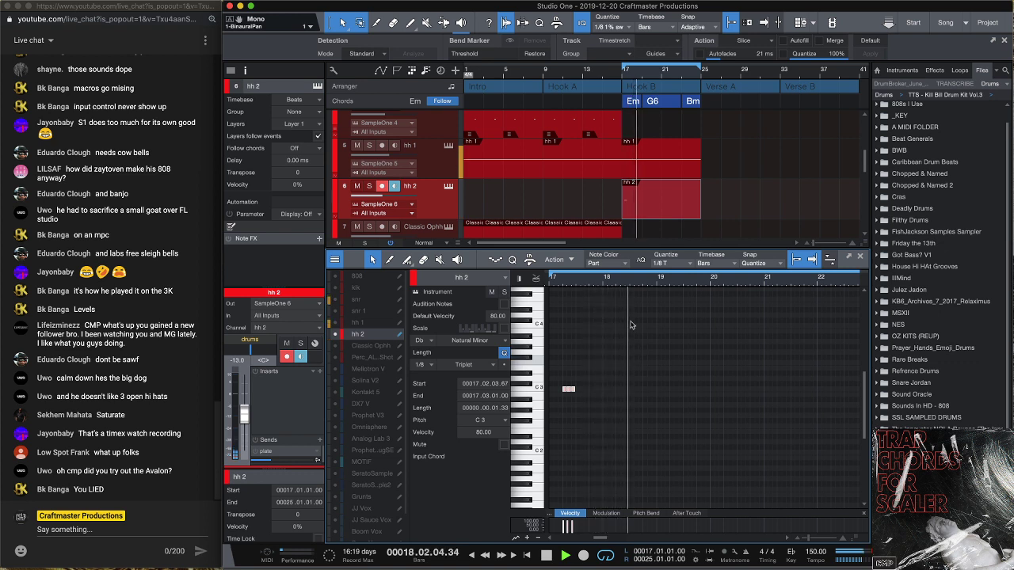
{"action": "key", "text": "space"}
{"action": "key", "text": "space"}
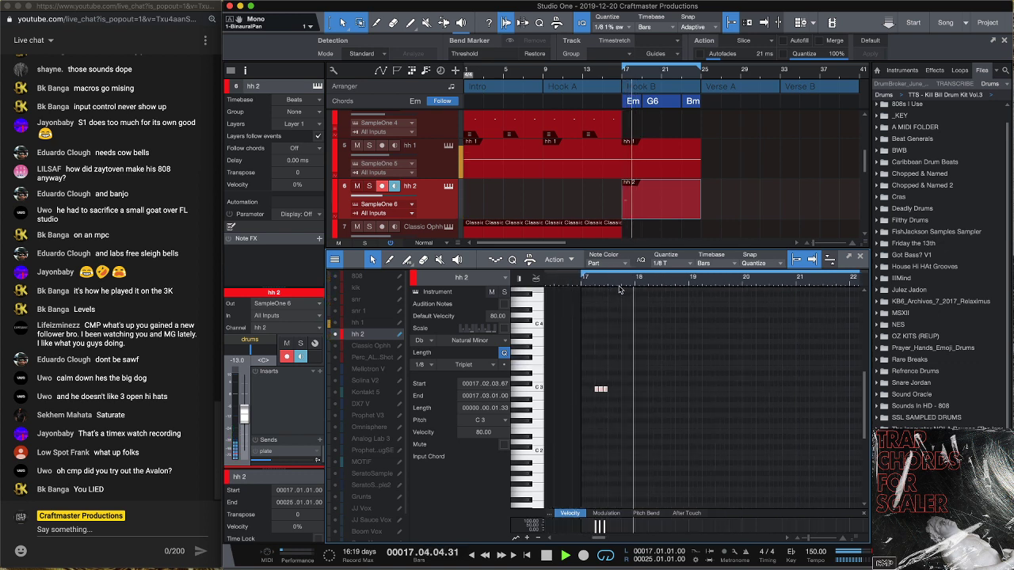
{"action": "left_click_drag", "start_coordinate": [657, 287], "coordinate": [662, 296]}
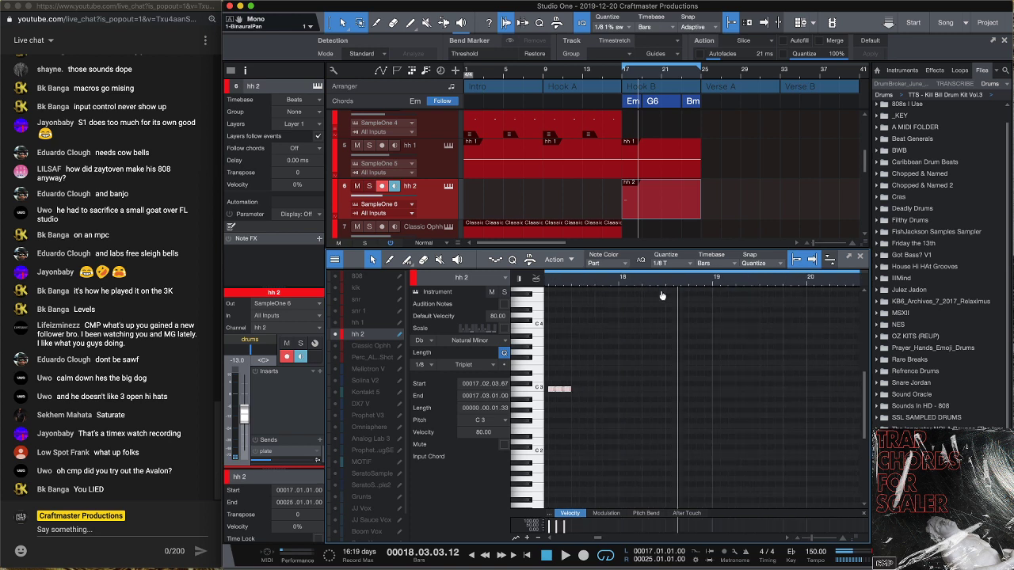
Add 1/16 C3 notes on the first and third sixteenths of beat 2 in bar 18 and divide them into 1/32 triplets
{"action": "left_click", "coordinate": [676, 264]}
{"action": "left_click", "coordinate": [771, 279]}
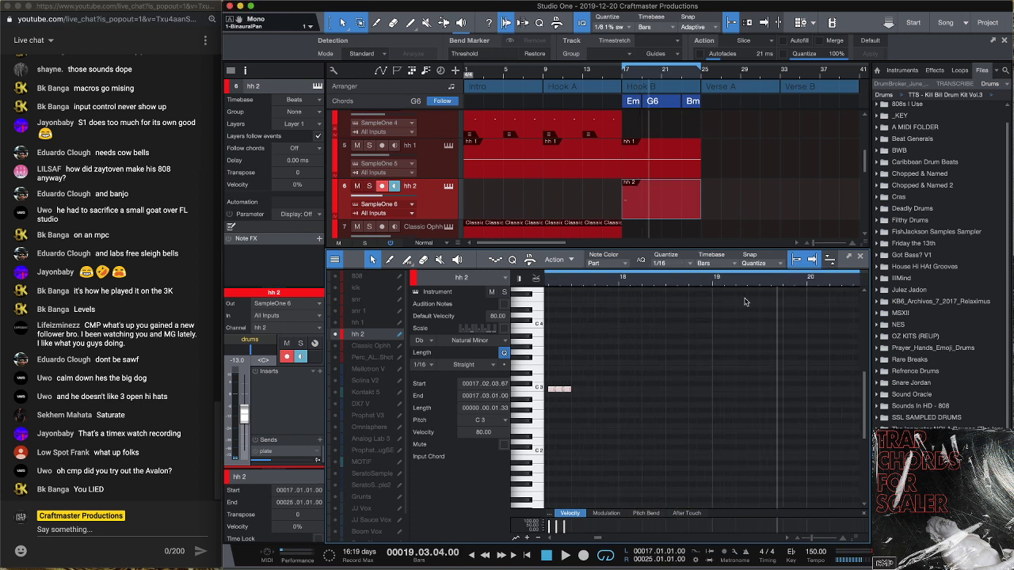
{"action": "left_click", "coordinate": [648, 389]}
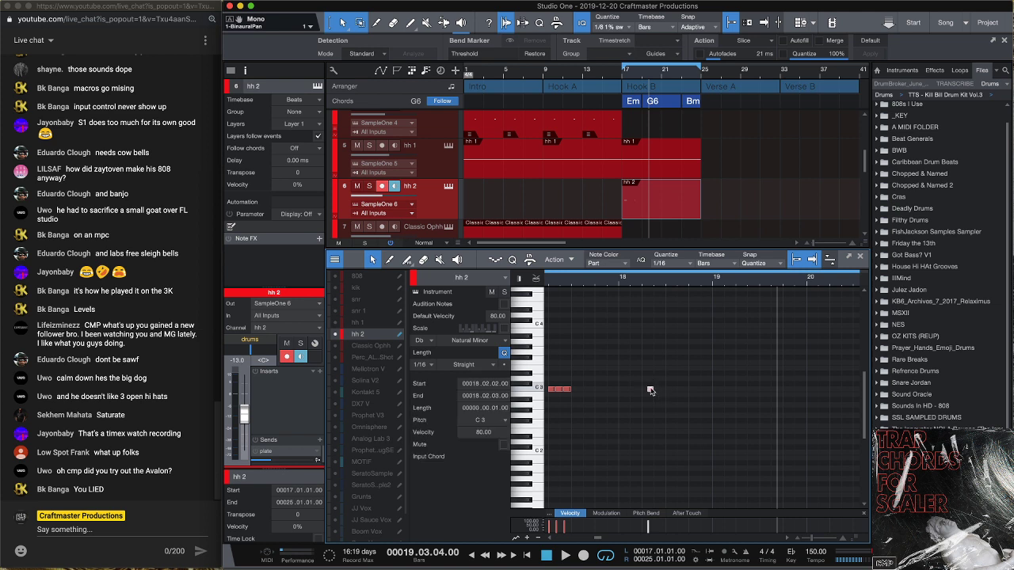
{"action": "left_click_drag", "start_coordinate": [650, 390], "coordinate": [644, 390]}
{"action": "left_click", "coordinate": [655, 389]}
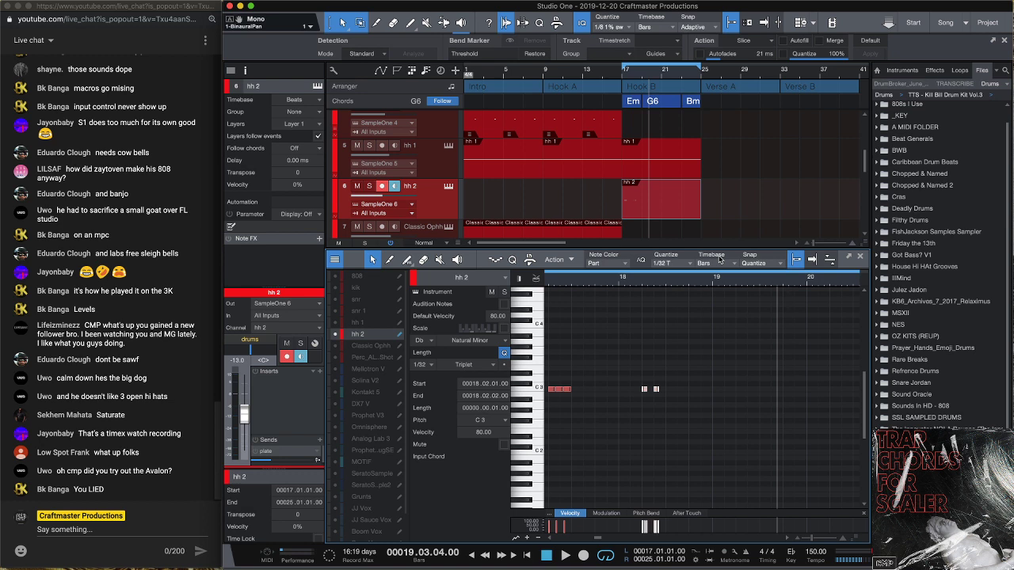
Play Hook B from bar 17 again to check the new hi-hat rolls in bar 18
{"action": "key", "text": "space"}
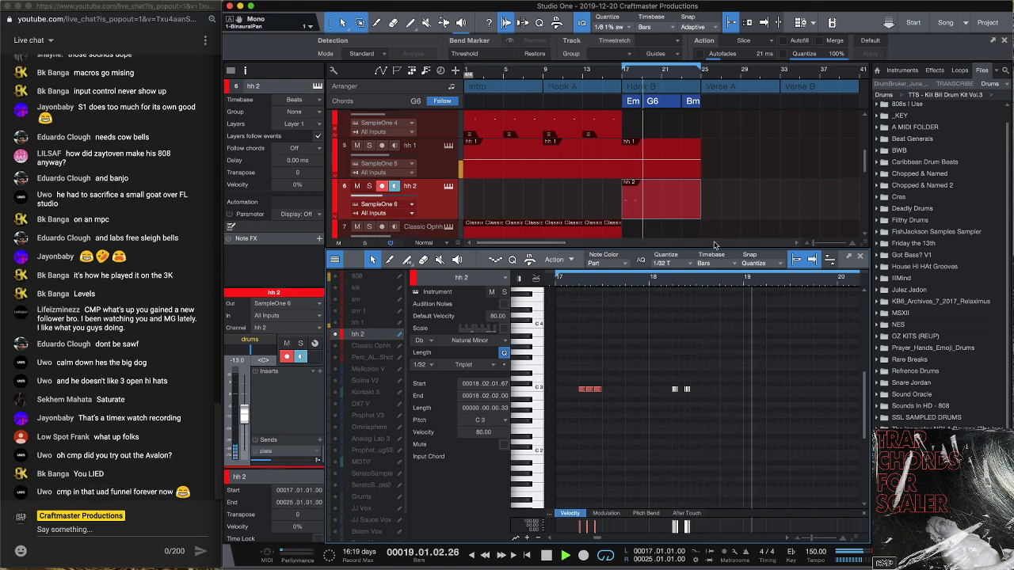
{"action": "key", "text": "space"}
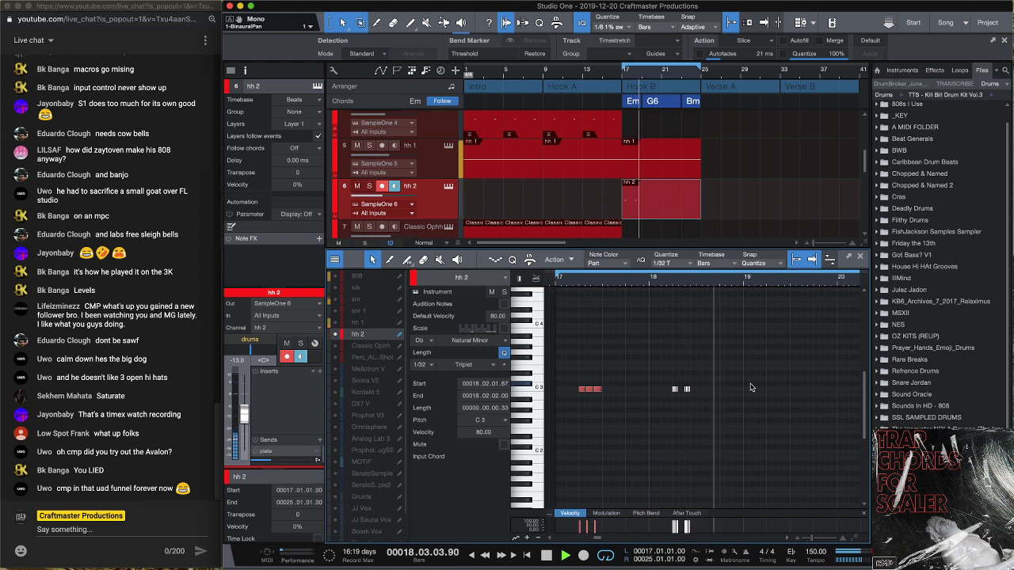
{"action": "key", "text": "space"}
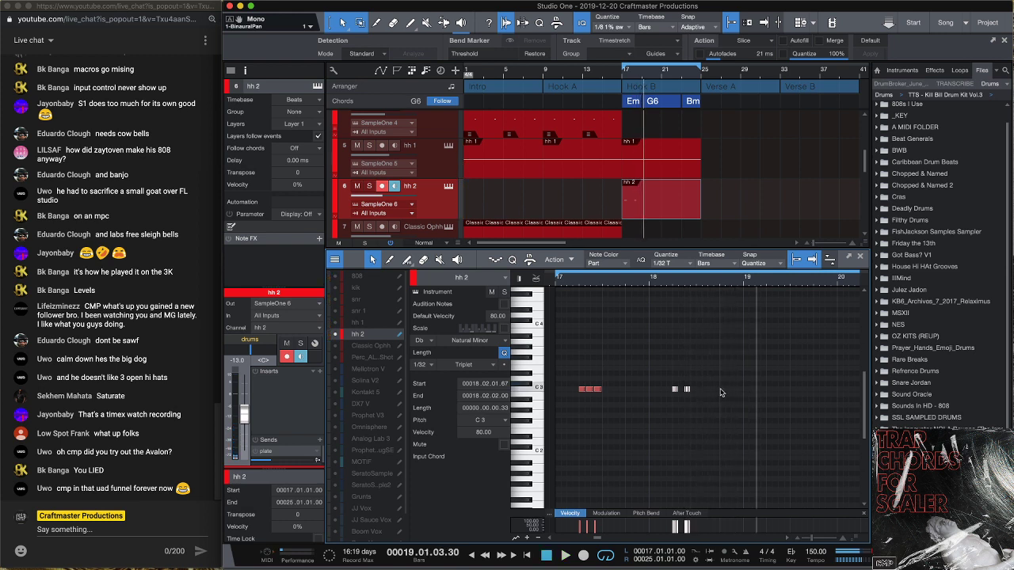
Add a 1/32-triplet C3 note on beat 4 of bar 18 in hh 2 and duplicate it into a short roll
{"action": "left_click", "coordinate": [721, 390]}
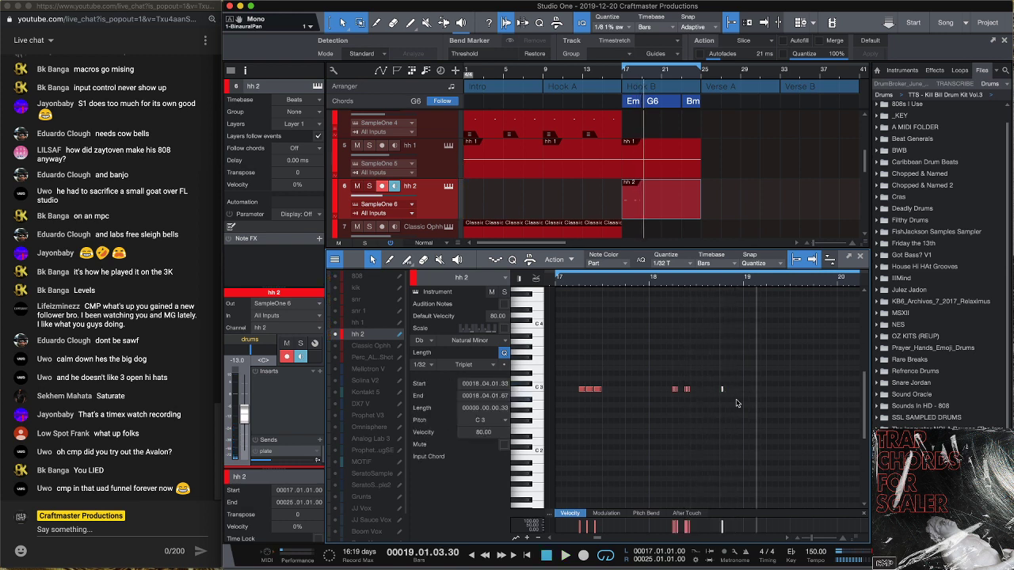
{"action": "key", "text": "q"}
{"action": "key", "text": "d"}
{"action": "key", "text": "d"}
{"action": "key", "text": "d"}
Play Hook B repeatedly to check the new beat 4 hi-hat roll, stopping in bar 21
{"action": "key", "text": "space"}
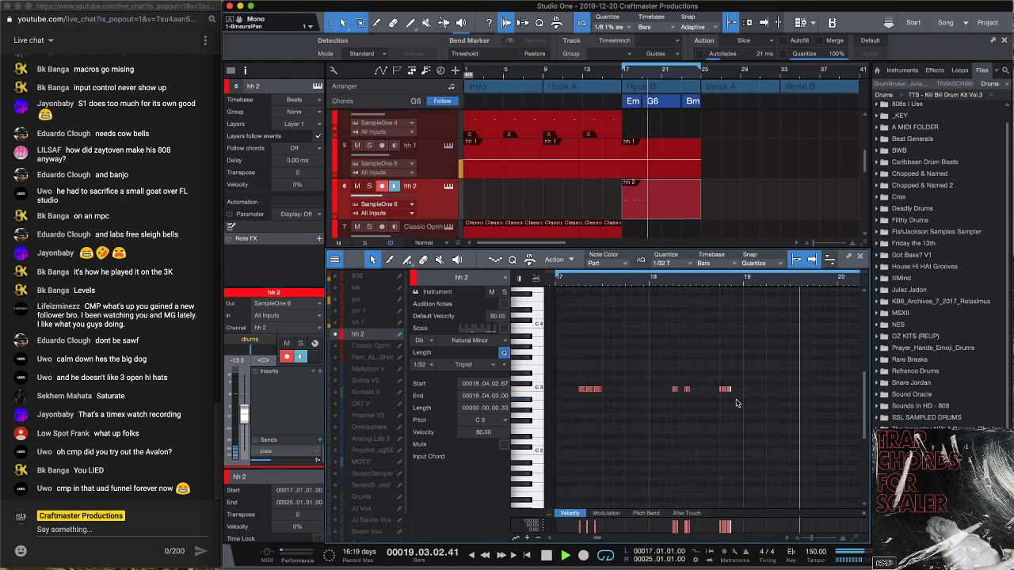
{"action": "key", "text": "space"}
{"action": "key", "text": "space"}
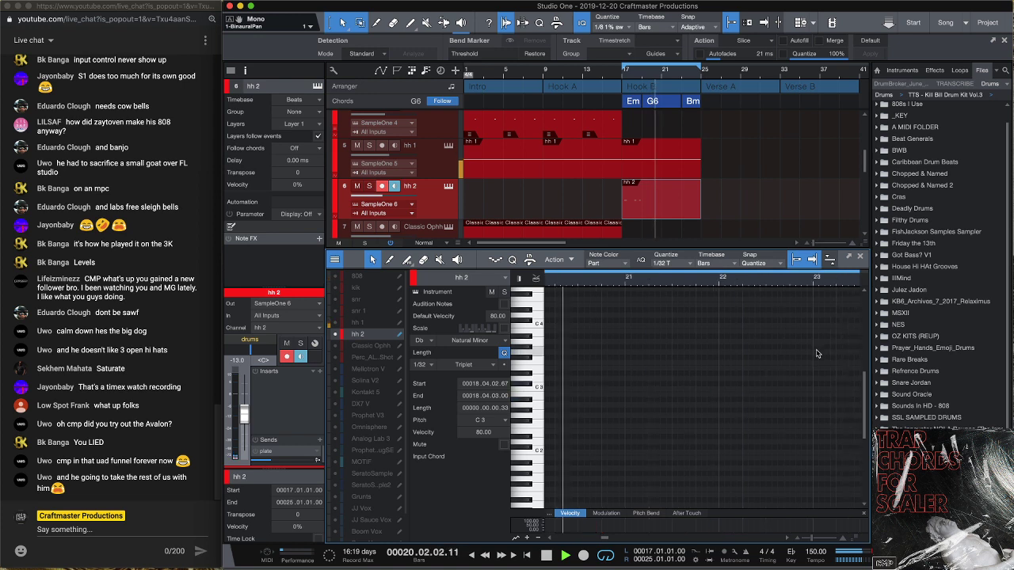
{"action": "key", "text": "space"}
{"action": "key", "text": "w"}
{"action": "key", "text": "e"}
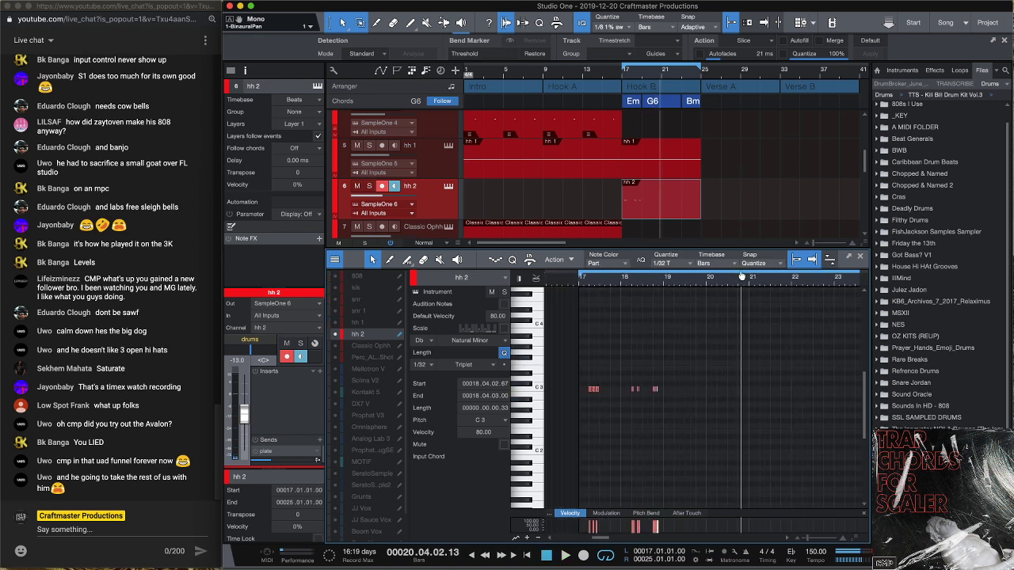
{"action": "left_click_drag", "start_coordinate": [645, 283], "coordinate": [711, 284]}
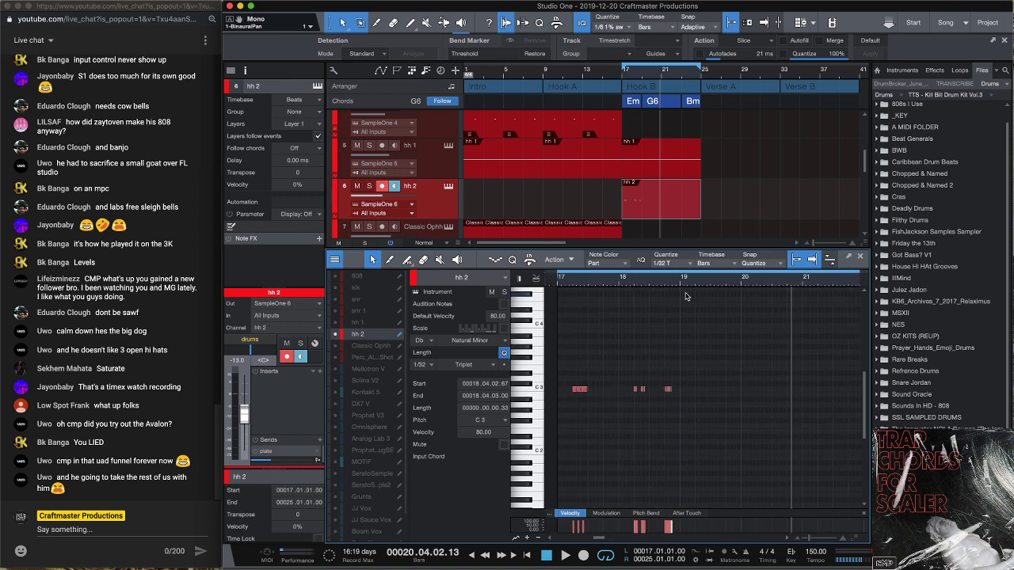
{"action": "key", "text": "space"}
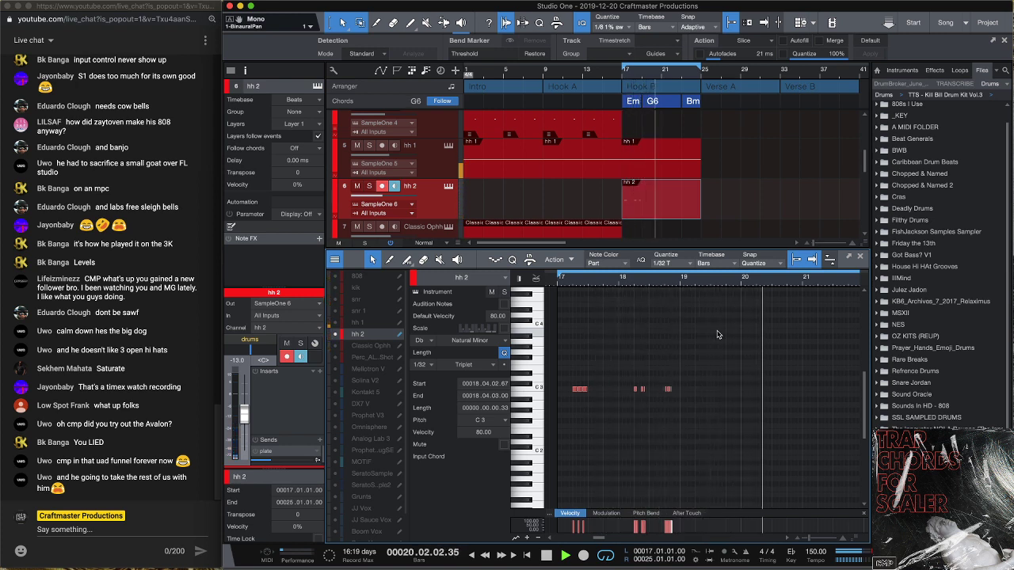
{"action": "key", "text": "space"}
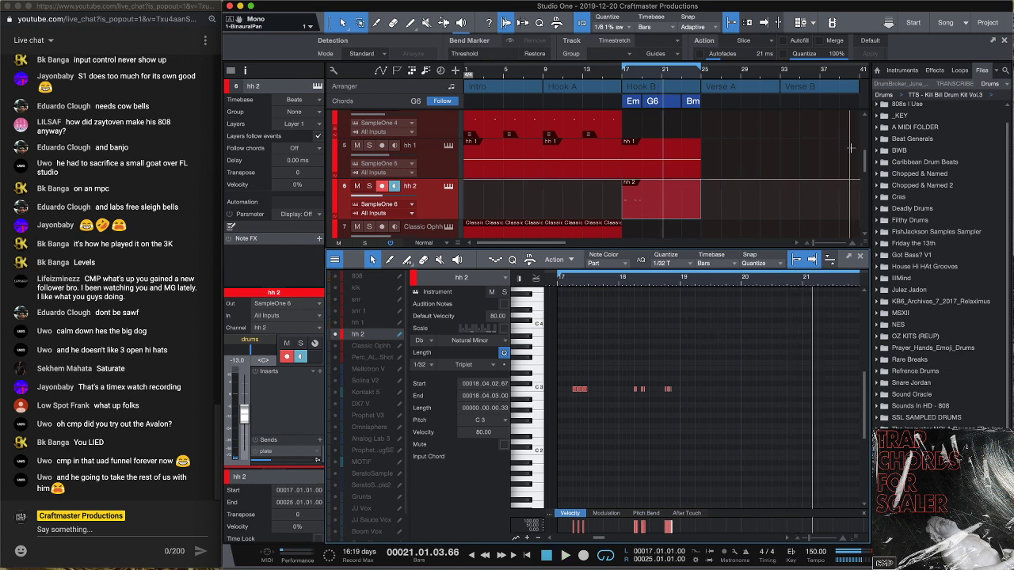
Open the 01 JUST RAW FILLS folder inside Vintage_Drum Fills > THE FILLS ACID in the file browser
{"action": "scroll", "coordinate": [981, 254], "scroll_direction": "down", "scroll_amount": 3}
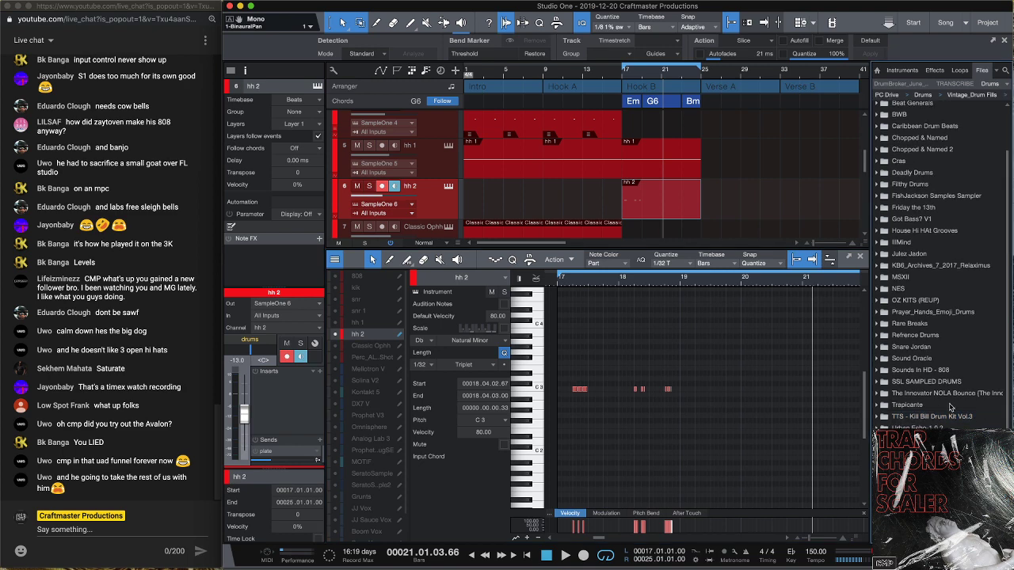
{"action": "key", "text": "Down"}
{"action": "key", "text": "Down"}
{"action": "key", "text": "Down"}
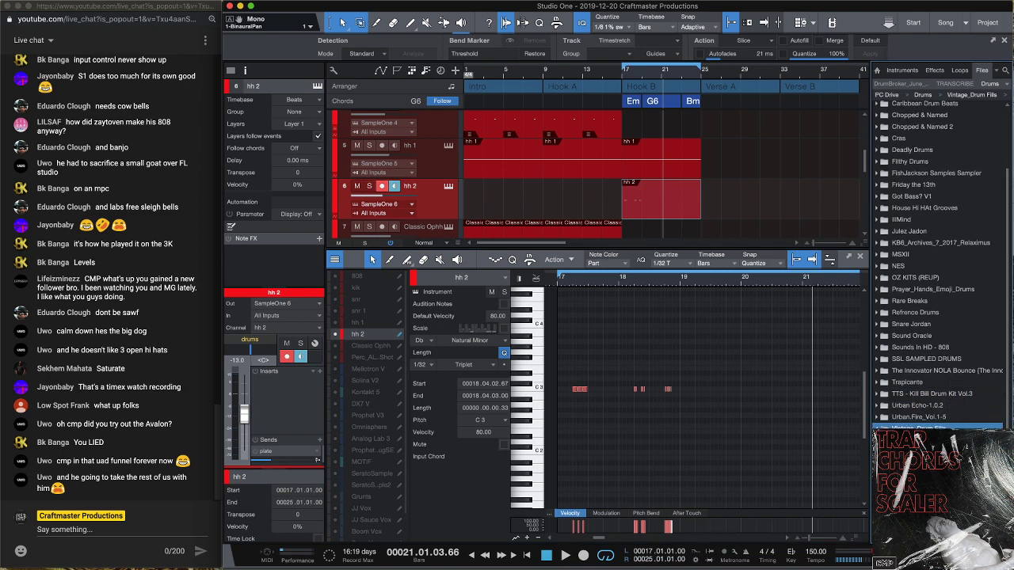
{"action": "key", "text": "Right"}
{"action": "left_click", "coordinate": [889, 336]}
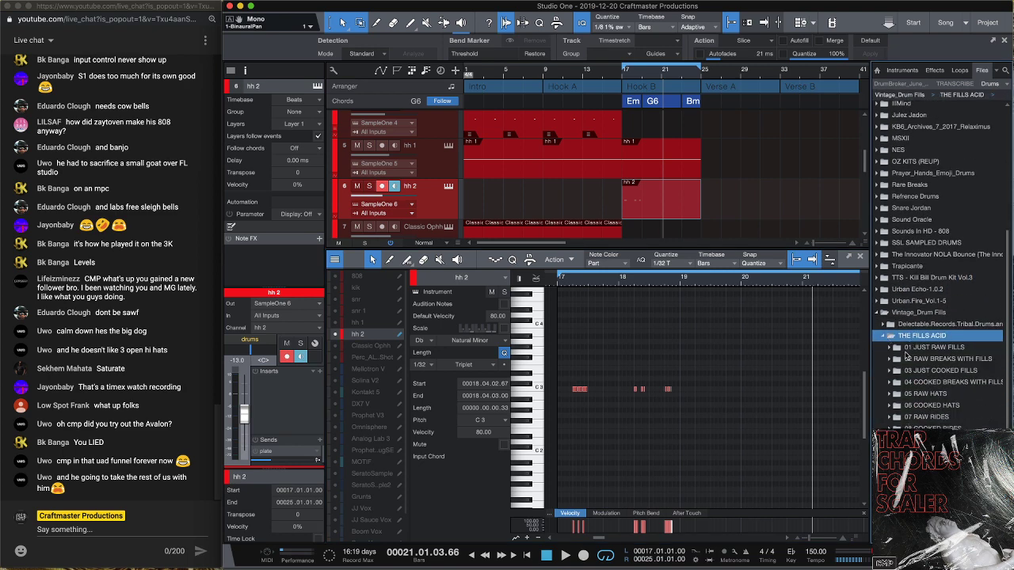
{"action": "left_click", "coordinate": [890, 349]}
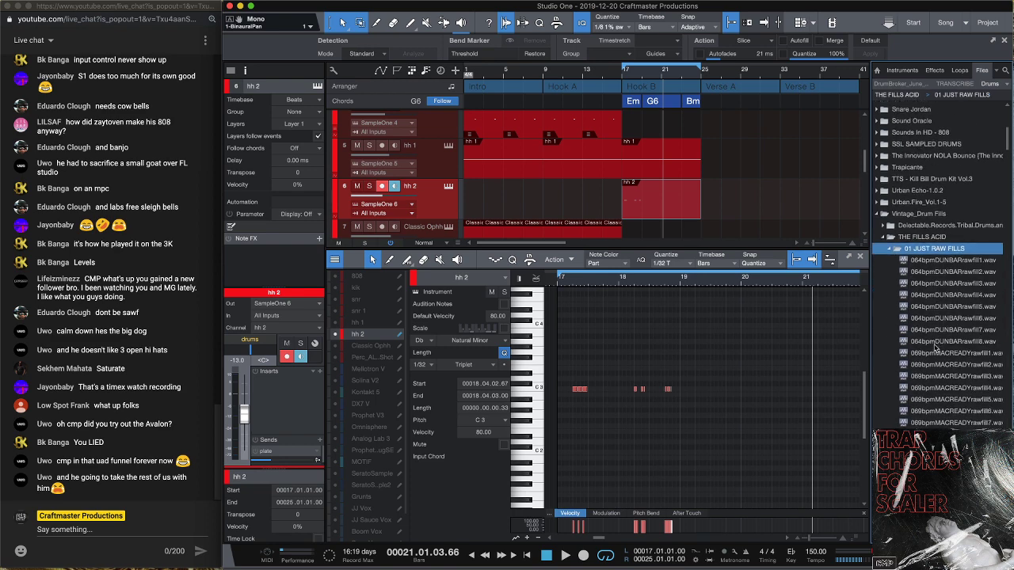
Audition the raw drum fills from 064bpmDUNBARrawfill2.wav through 069bpmMACREADYrawfill1.wav
{"action": "left_click", "coordinate": [934, 274]}
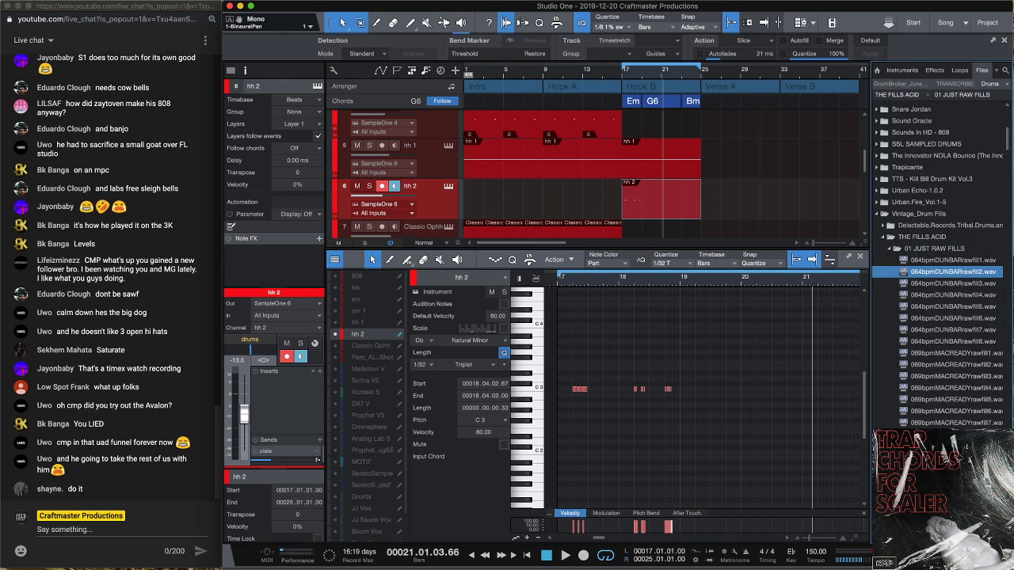
{"action": "scroll", "coordinate": [955, 266], "scroll_direction": "down", "scroll_amount": 1}
{"action": "left_click", "coordinate": [955, 275]}
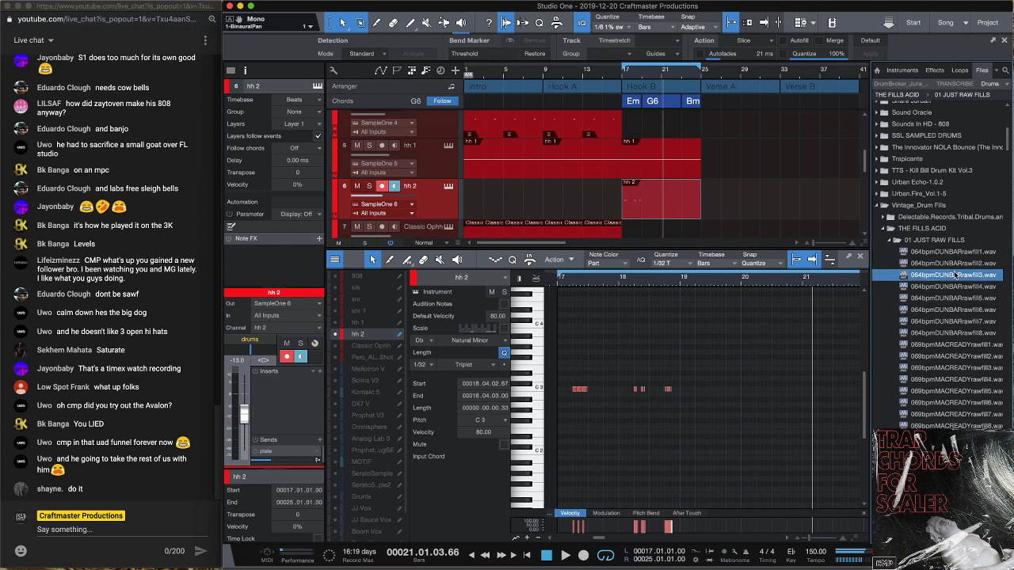
{"action": "left_click", "coordinate": [954, 287]}
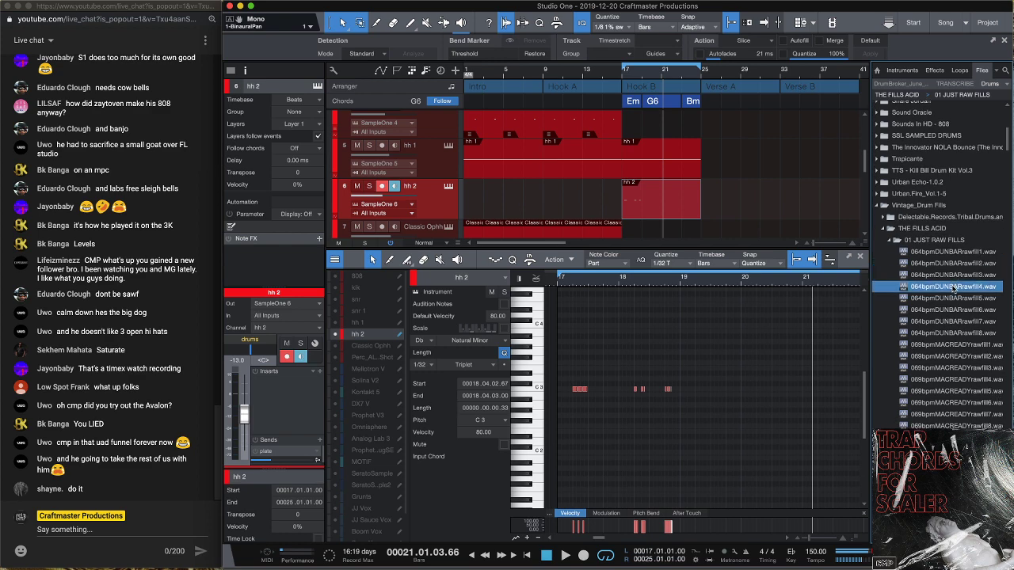
{"action": "left_click", "coordinate": [953, 299]}
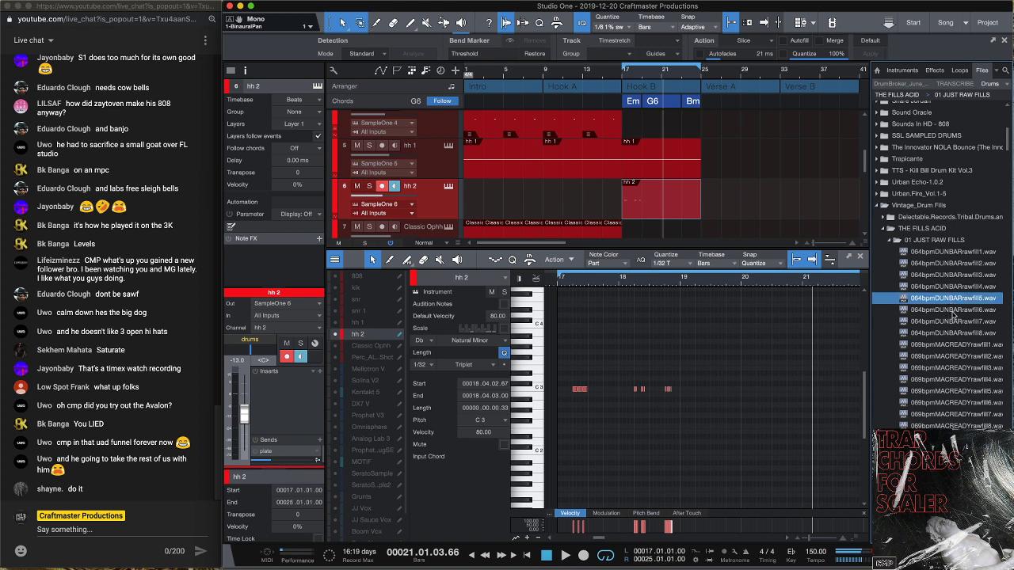
{"action": "left_click", "coordinate": [953, 310]}
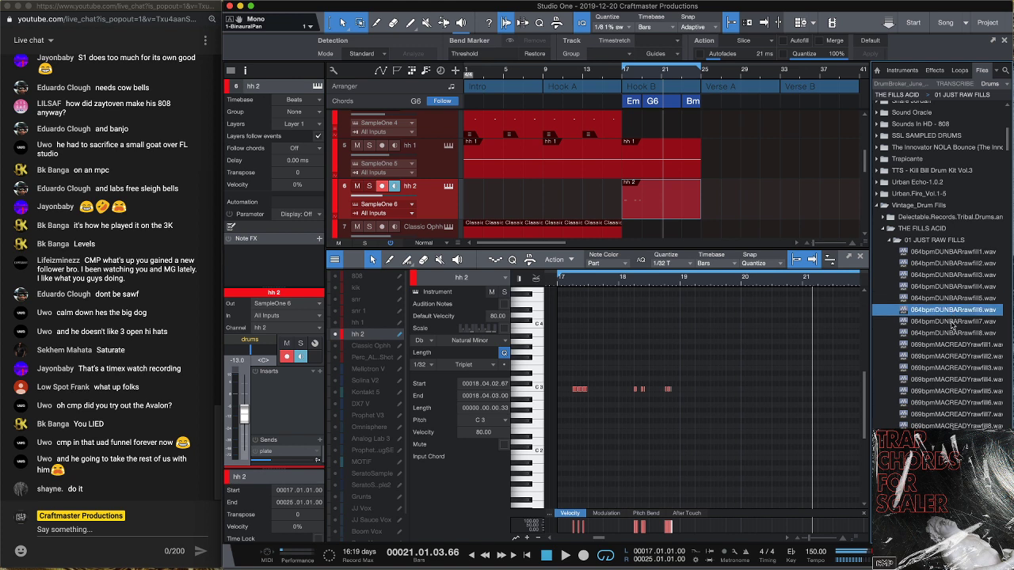
{"action": "left_click", "coordinate": [953, 322]}
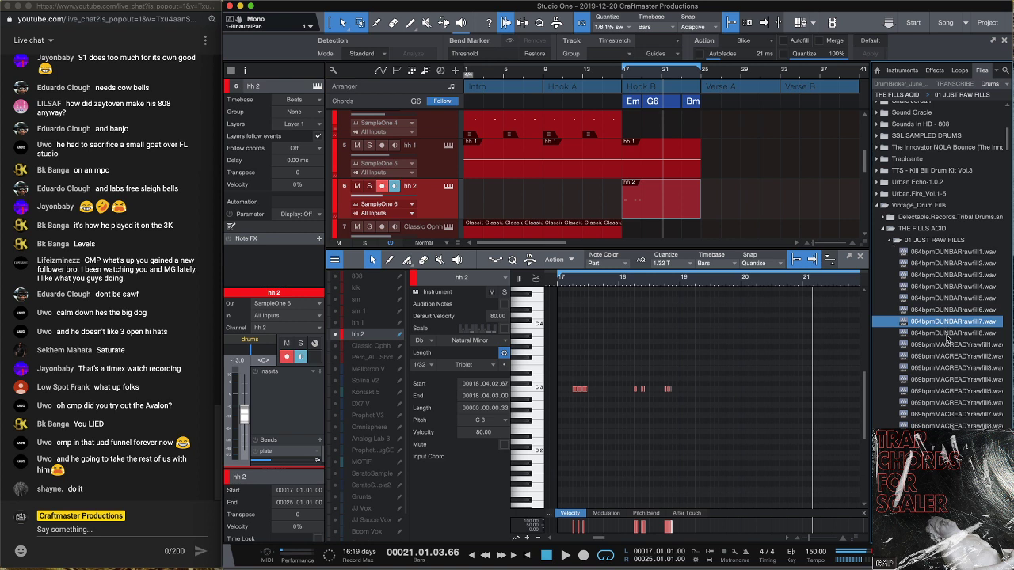
{"action": "left_click", "coordinate": [947, 333]}
{"action": "left_click", "coordinate": [947, 345]}
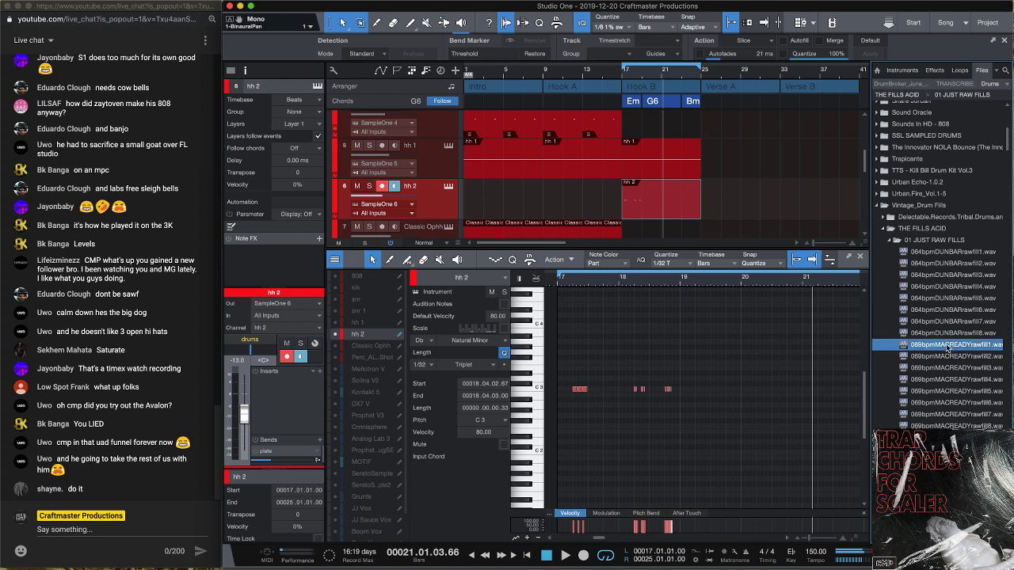
Place 069bpmMACREADYrawfill2.wav at bar 19 on a new audio track below hh 2
{"action": "left_click", "coordinate": [949, 357]}
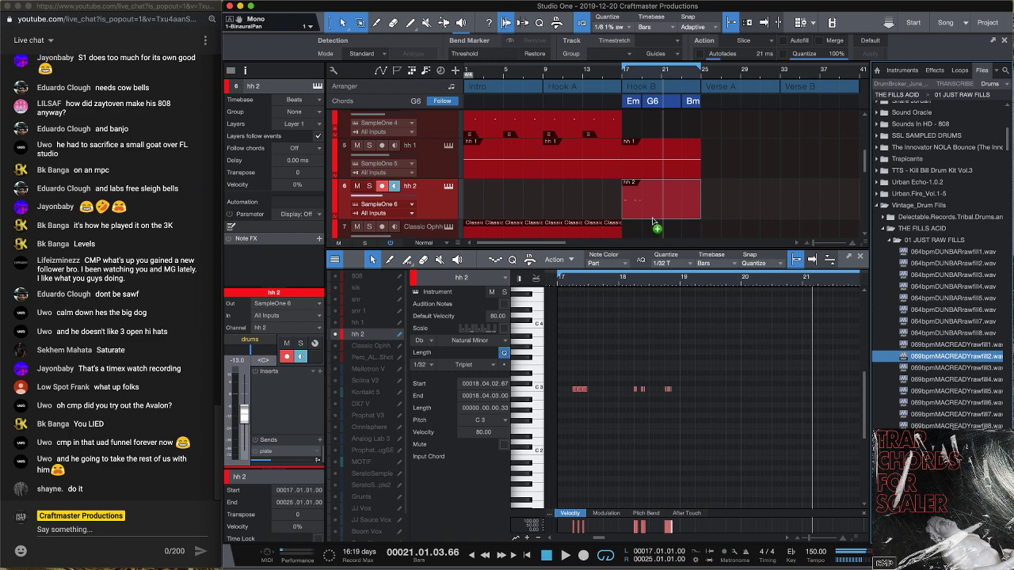
{"action": "mouse_move", "coordinate": [655, 223]}
{"action": "left_mouse_down"}
{"action": "mouse_move", "coordinate": [669, 225]}
{"action": "mouse_move", "coordinate": [647, 229]}
{"action": "left_mouse_up"}
{"action": "key", "text": "w"}
{"action": "left_click_drag", "start_coordinate": [644, 76], "coordinate": [533, 82]}
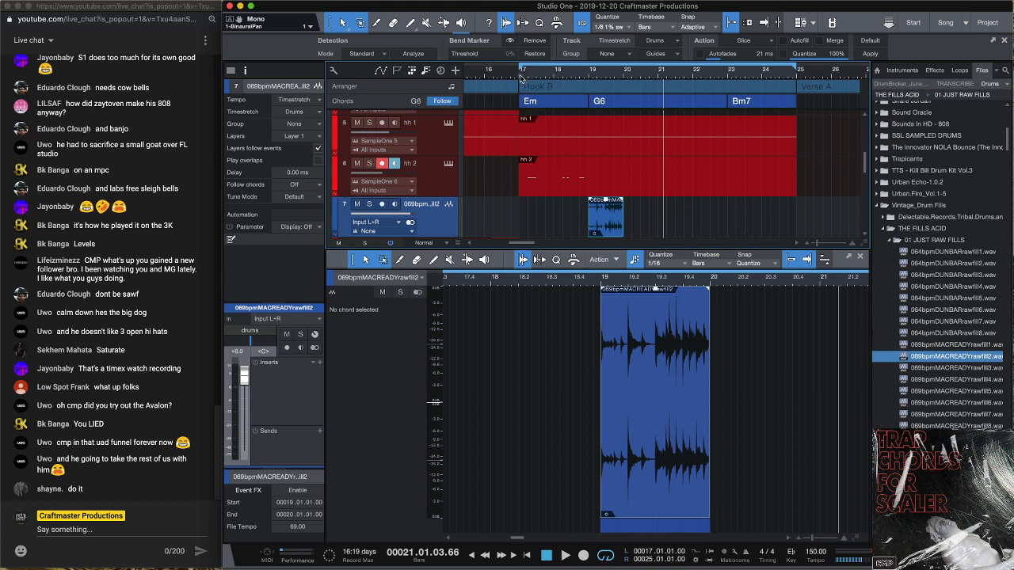
Play Hook B from bar 17 to hear the drum fill in context, stopping in bar 20
{"action": "left_click", "coordinate": [520, 75]}
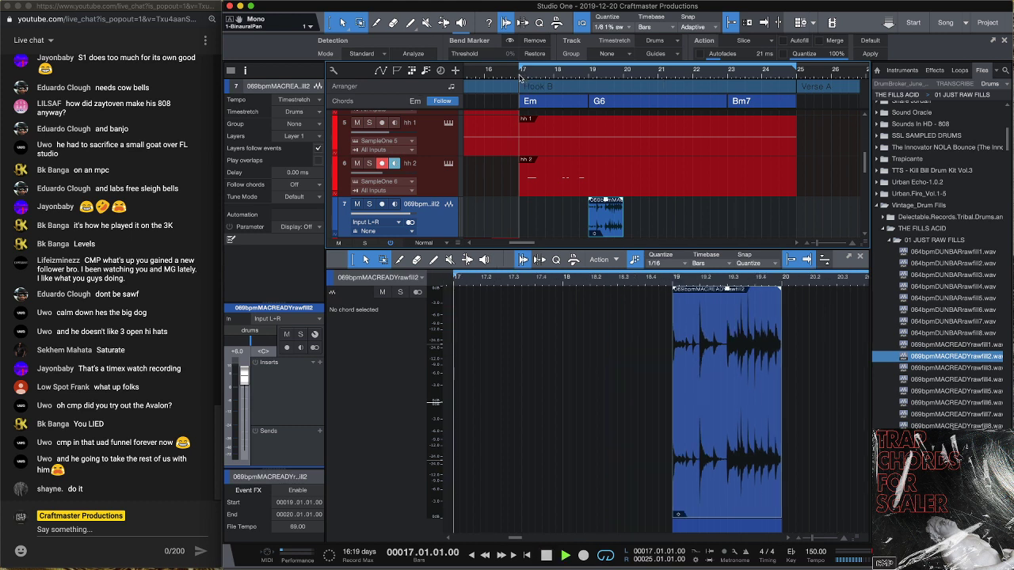
{"action": "key", "text": "space"}
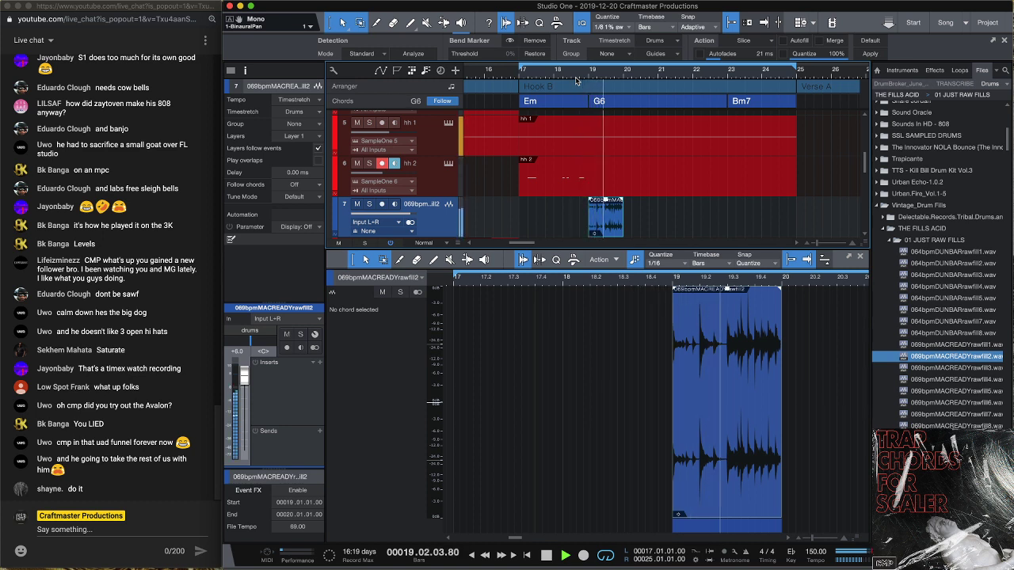
{"action": "key", "text": "space"}
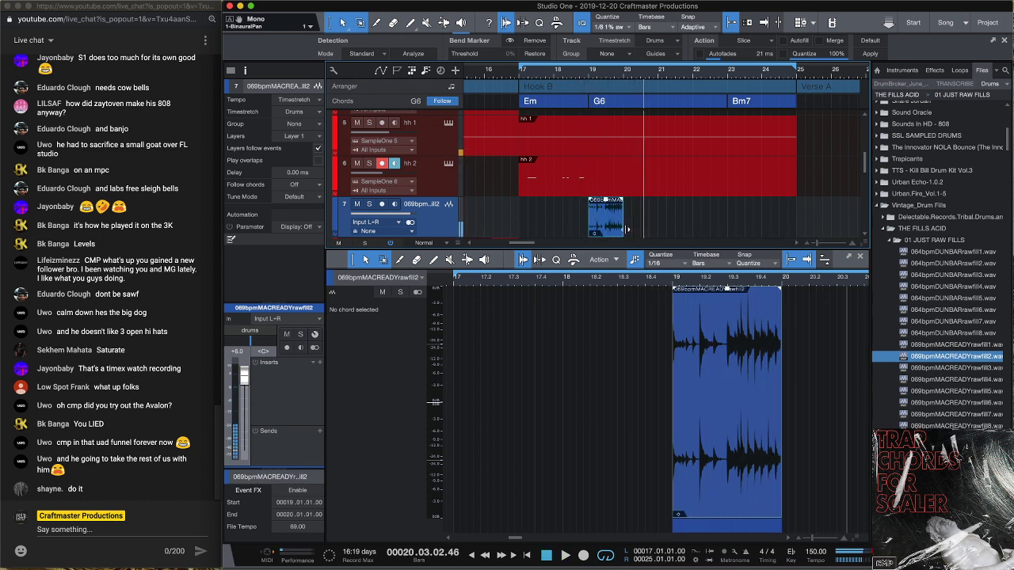
Time-stretch the drum fill to two bars ending at bar 21, play it, and trim its start to bar 20
{"action": "left_click_drag", "start_coordinate": [623, 229], "coordinate": [656, 230]}
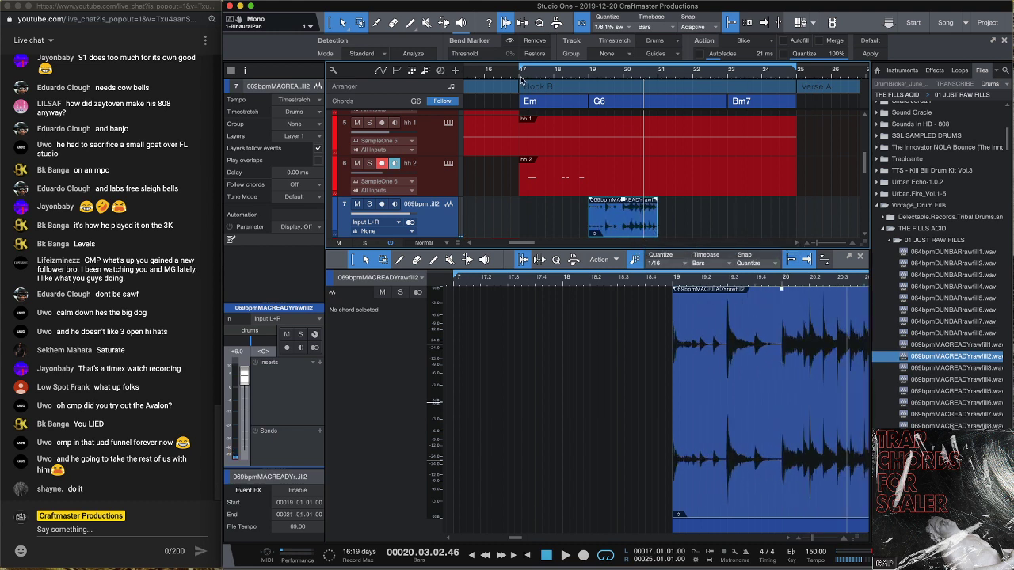
{"action": "left_click", "coordinate": [522, 79]}
{"action": "key", "text": "space"}
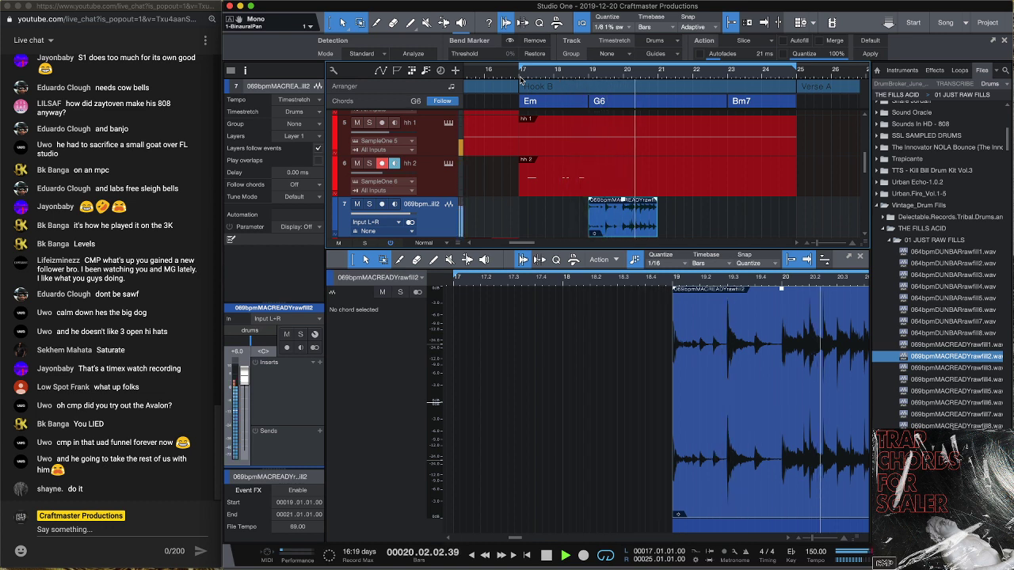
{"action": "key", "text": "space"}
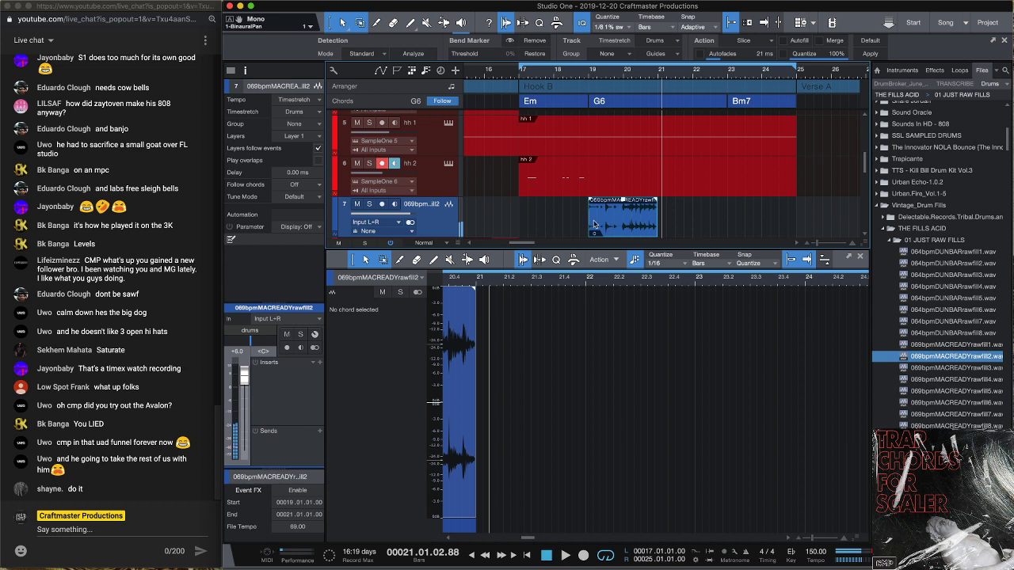
{"action": "left_click_drag", "start_coordinate": [586, 224], "coordinate": [623, 224]}
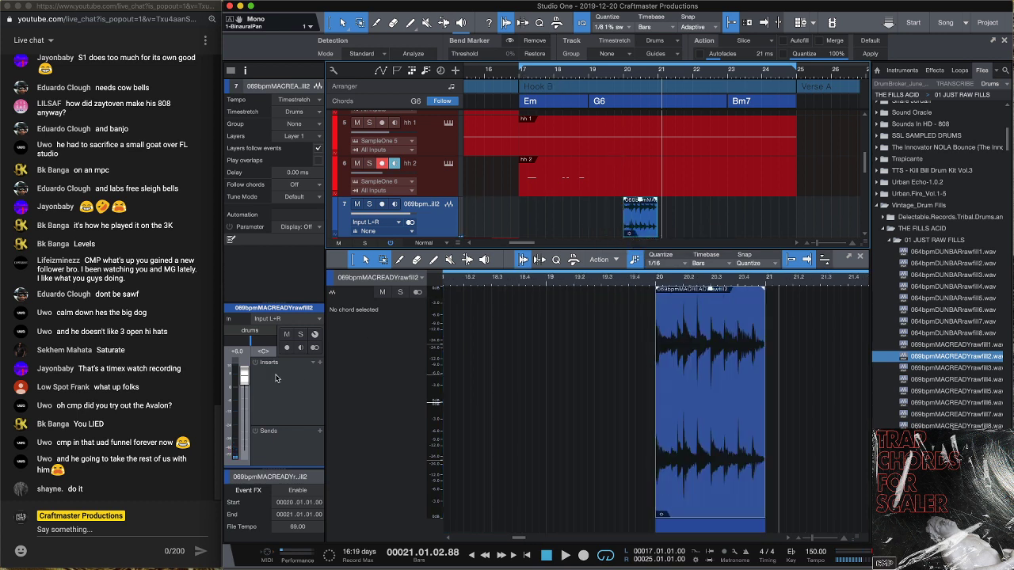
Insert Ghz Lossy 3 on the drum fill track and load its Supermarket @ 3:00 AM preset
{"action": "left_click", "coordinate": [320, 364]}
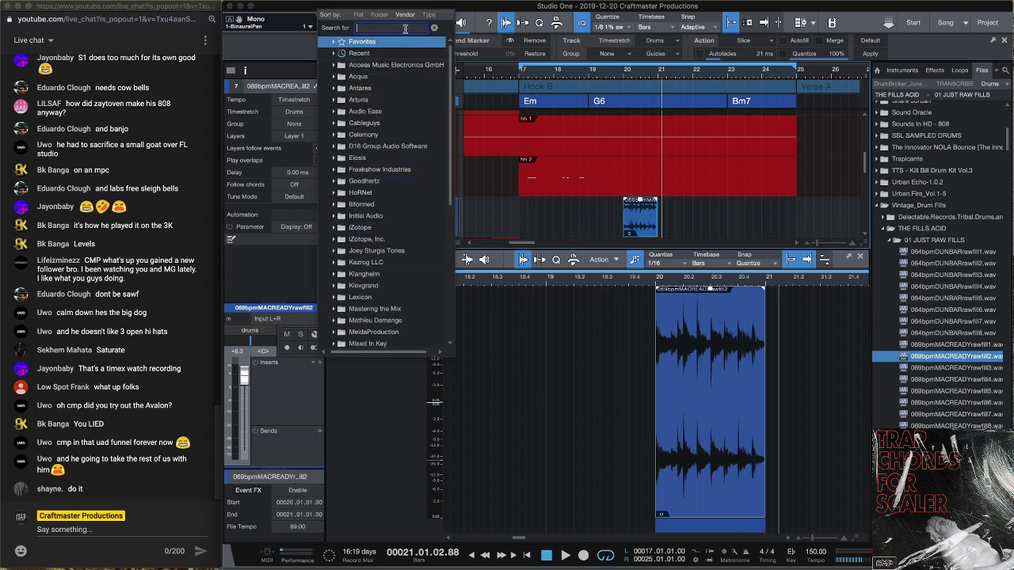
{"action": "type", "text": "lossy"}
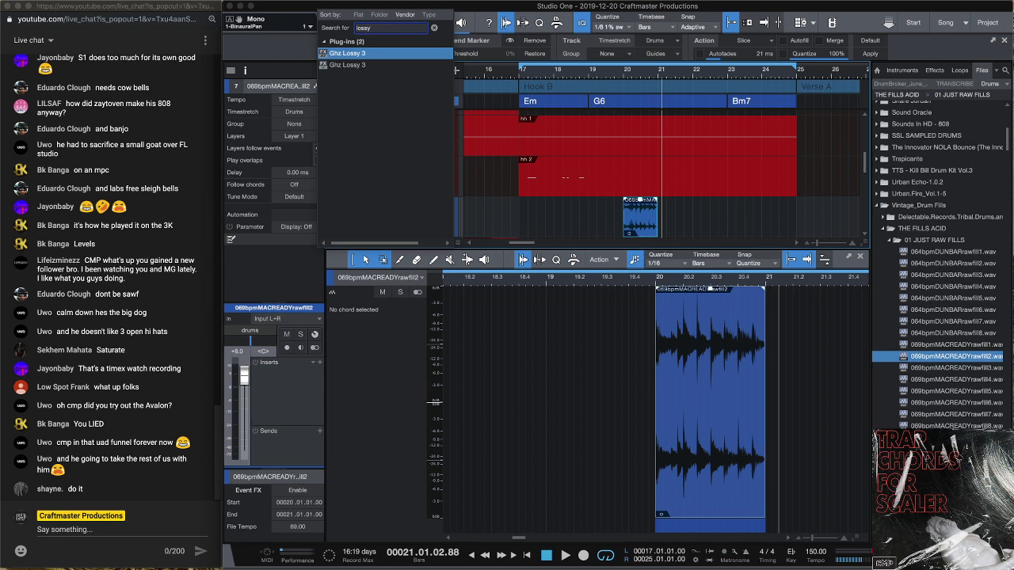
{"action": "key", "text": "Return"}
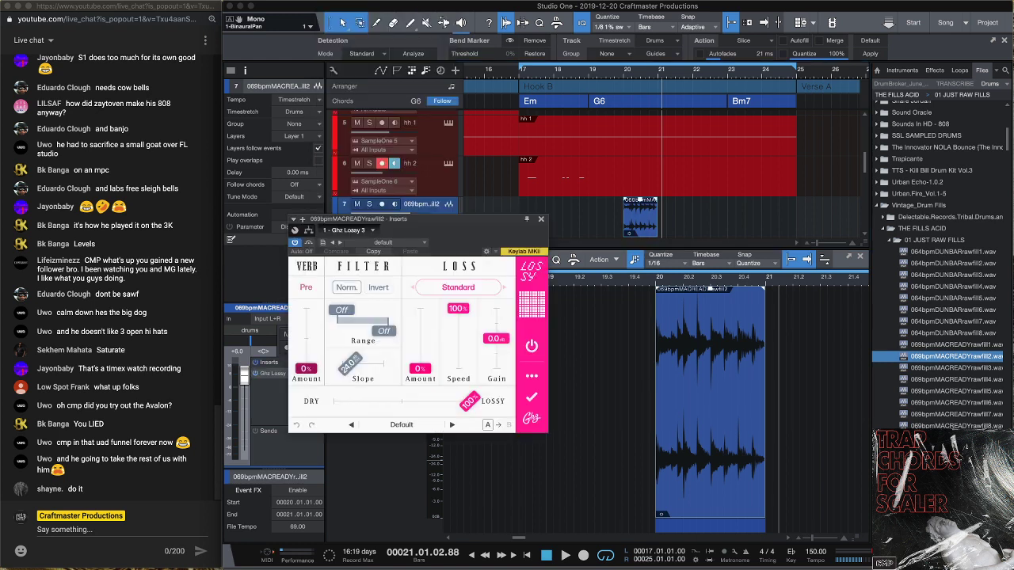
{"action": "left_click", "coordinate": [352, 425]}
{"action": "left_click", "coordinate": [352, 426]}
{"action": "left_click", "coordinate": [352, 425]}
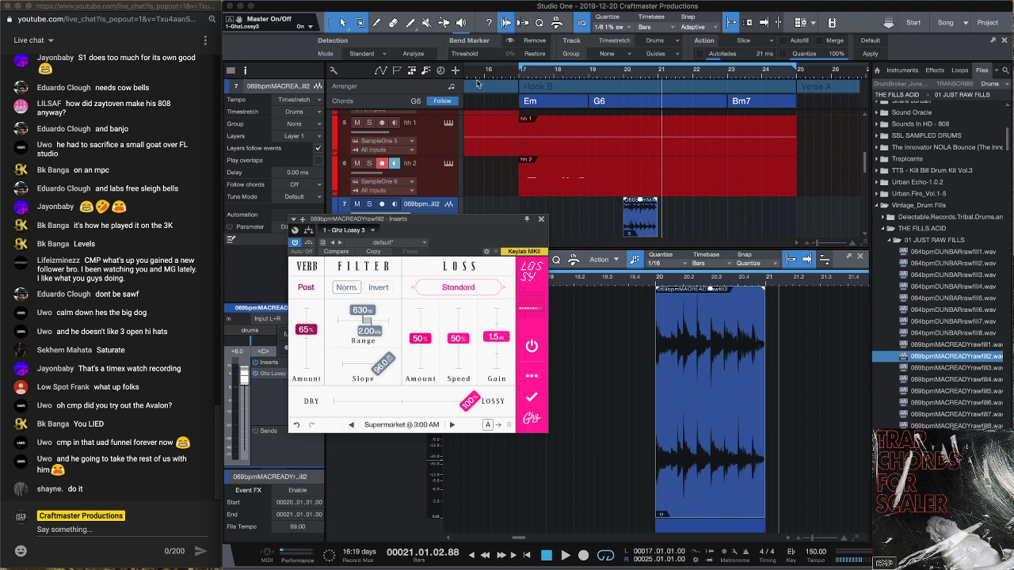
Play Hook B from bar 17 and lower the drum fill track's volume to -3.5 dB
{"action": "left_click", "coordinate": [521, 75]}
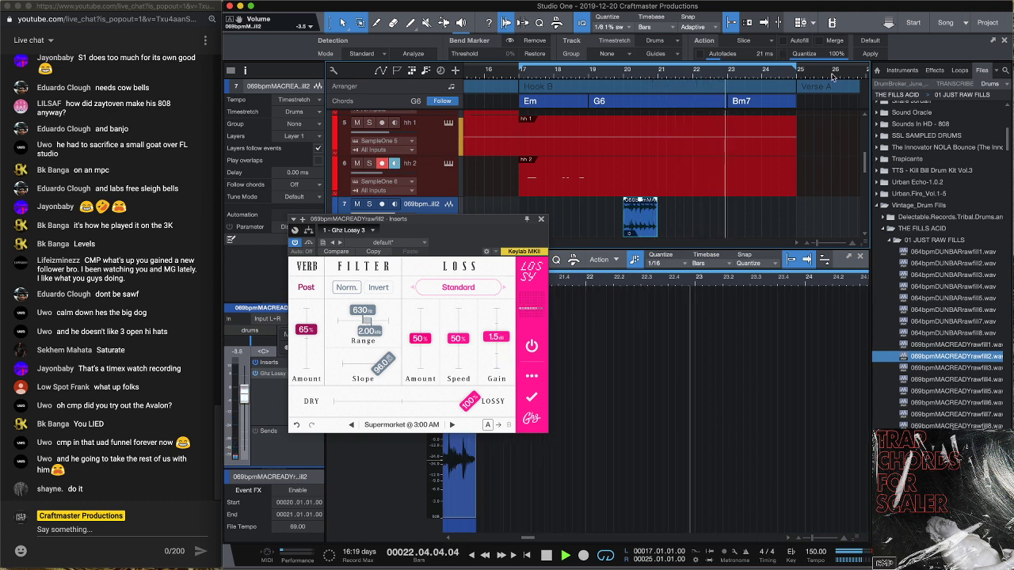
{"action": "key", "text": "space"}
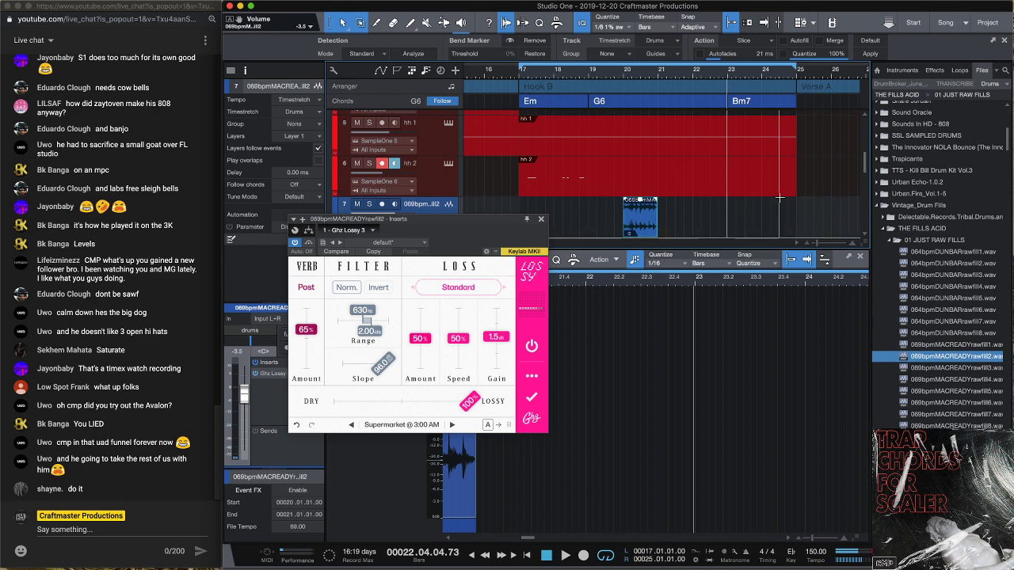
Shorten the hh 2 part to end at bar 21 and close its inserts window
{"action": "left_click_drag", "start_coordinate": [797, 177], "coordinate": [660, 192]}
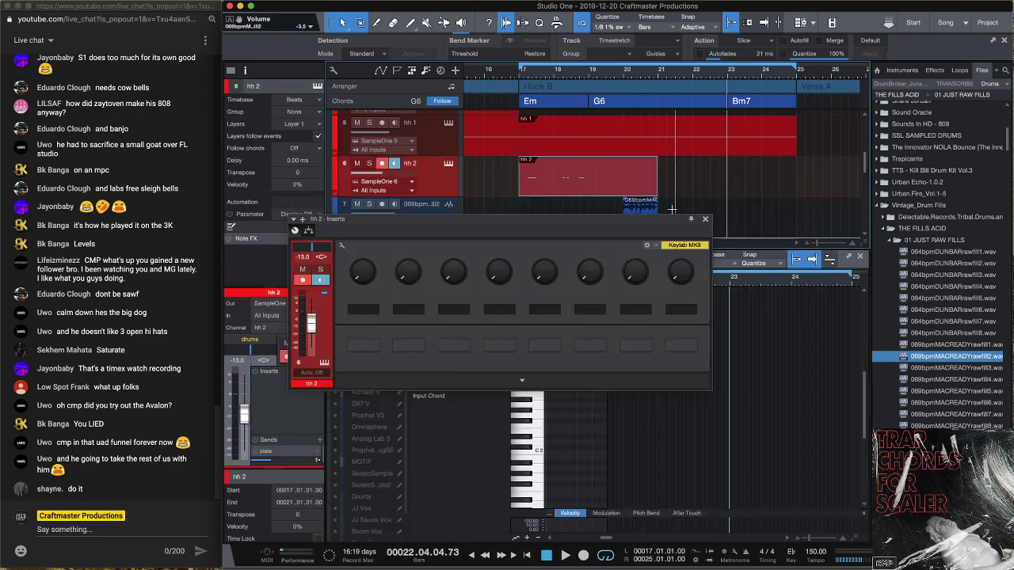
{"action": "left_click", "coordinate": [705, 219]}
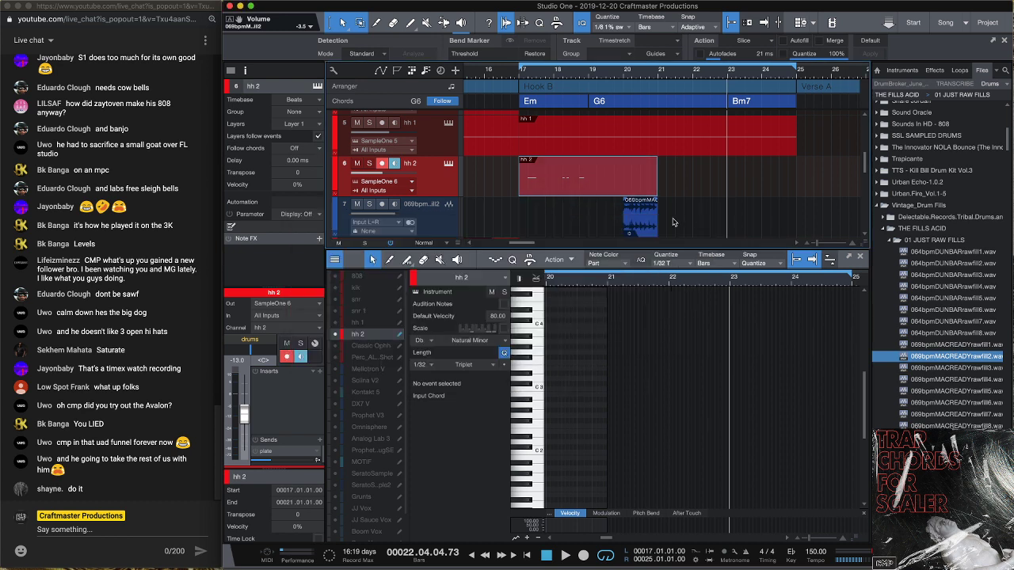
Duplicate the hh 2 part to bars 21–25 and the drum fill to bar 24, and play Hook B
{"action": "left_click", "coordinate": [559, 185]}
{"action": "key", "text": "d"}
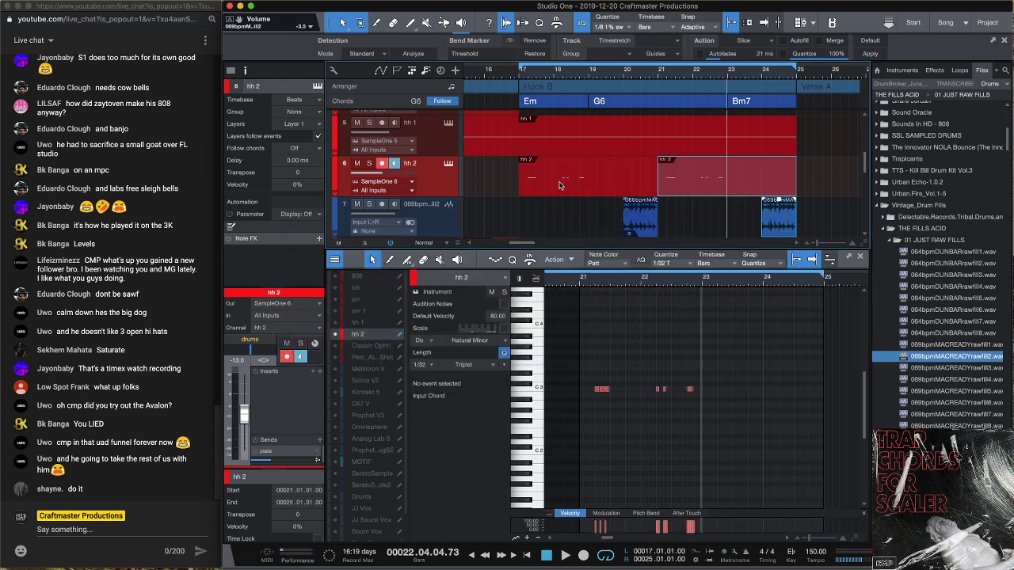
{"action": "key", "text": "space"}
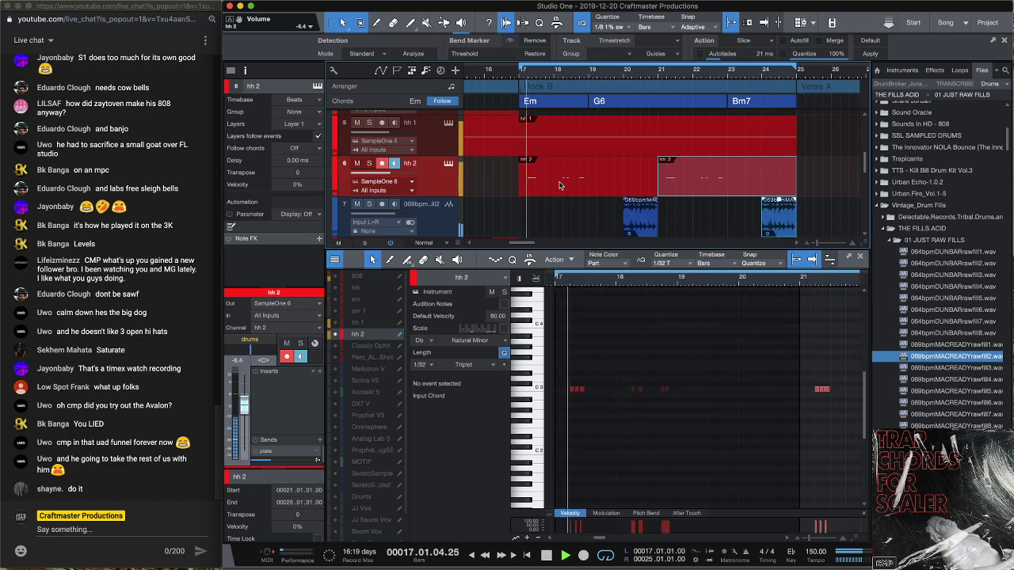
Set the drum fill's Lossy filter range to 139 Hz–5.10 kHz and the Loss Amount to 29% during playback
{"action": "left_click", "coordinate": [443, 227]}
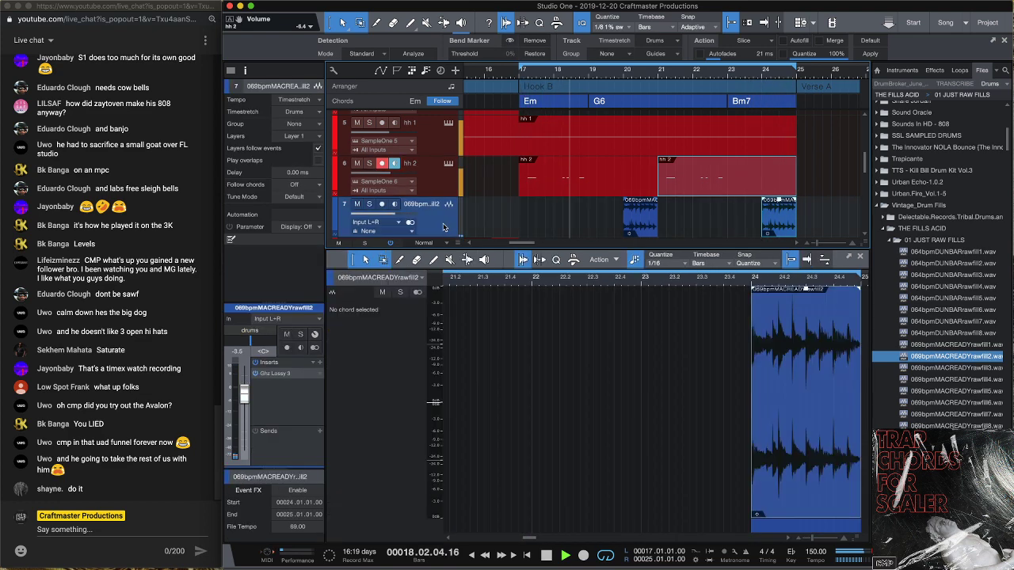
{"action": "left_click", "coordinate": [298, 376]}
{"action": "left_click_drag", "start_coordinate": [361, 316], "coordinate": [353, 324]}
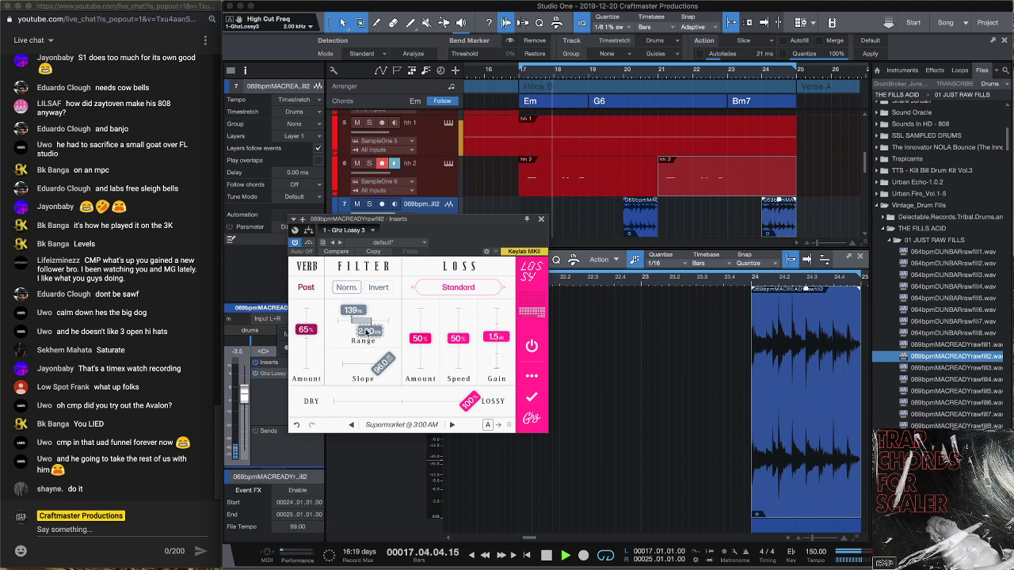
{"action": "left_click_drag", "start_coordinate": [366, 333], "coordinate": [421, 355]}
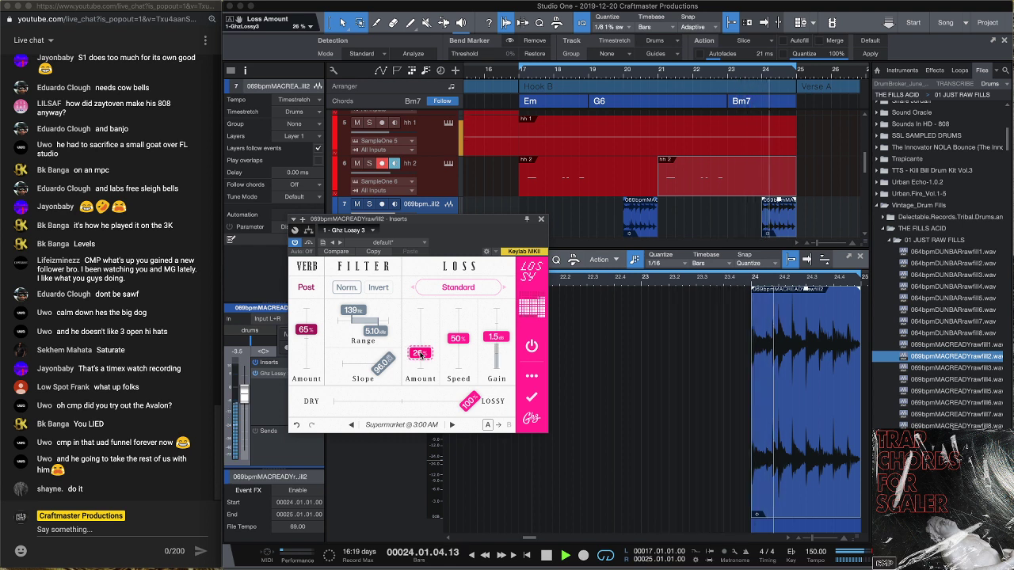
{"action": "left_click_drag", "start_coordinate": [422, 355], "coordinate": [421, 353]}
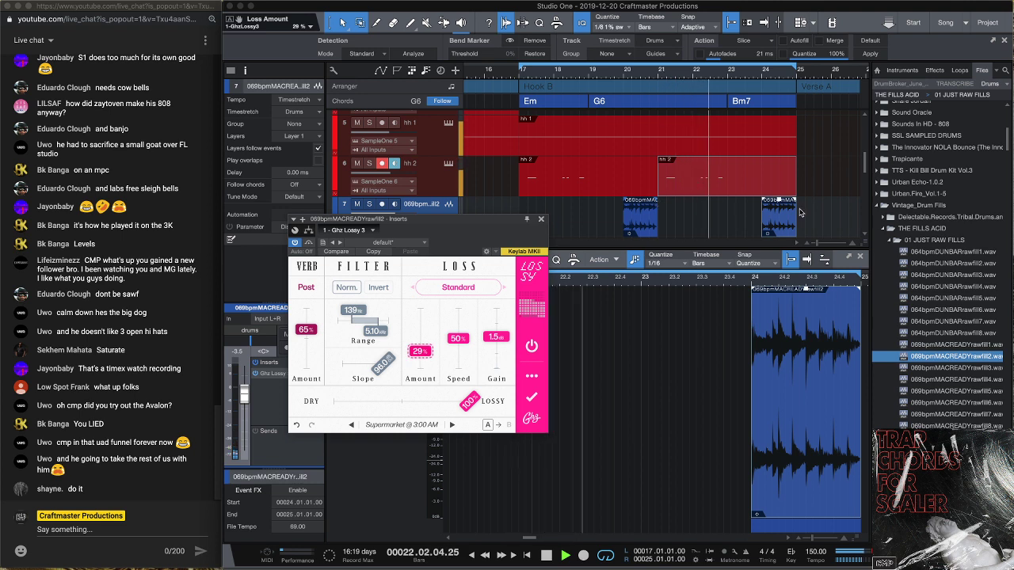
Trim the starts of both drum fills so the first begins at 20.01.03.01, and lower their track volume to -6.0 dB
{"action": "left_click_drag", "start_coordinate": [813, 221], "coordinate": [619, 225]}
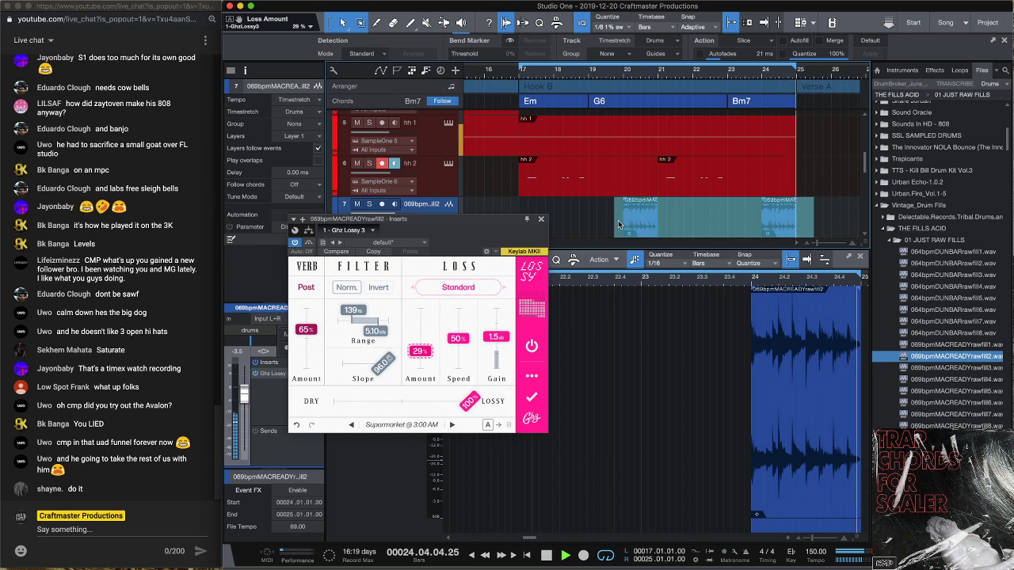
{"action": "left_click_drag", "start_coordinate": [612, 72], "coordinate": [642, 154]}
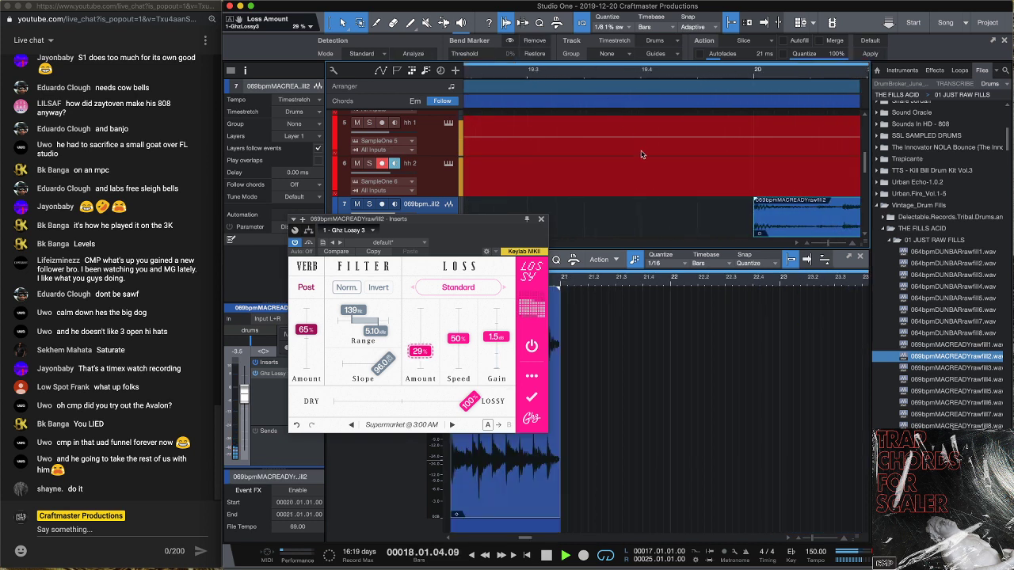
{"action": "left_click_drag", "start_coordinate": [752, 220], "coordinate": [805, 219]}
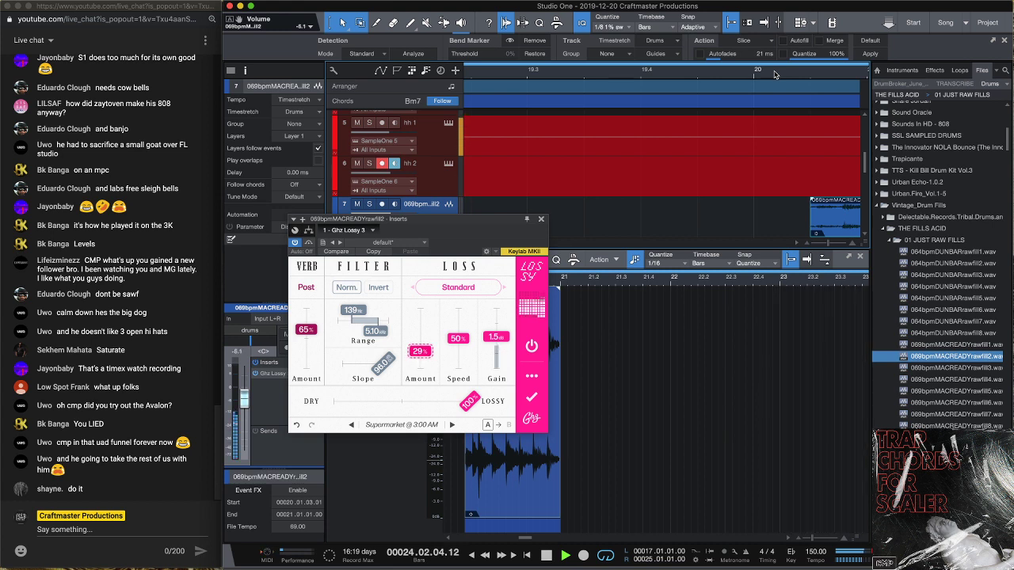
{"action": "left_click", "coordinate": [541, 219]}
{"action": "left_click_drag", "start_coordinate": [579, 77], "coordinate": [586, 183]}
{"action": "scroll", "coordinate": [627, 200], "scroll_direction": "down", "scroll_amount": 4}
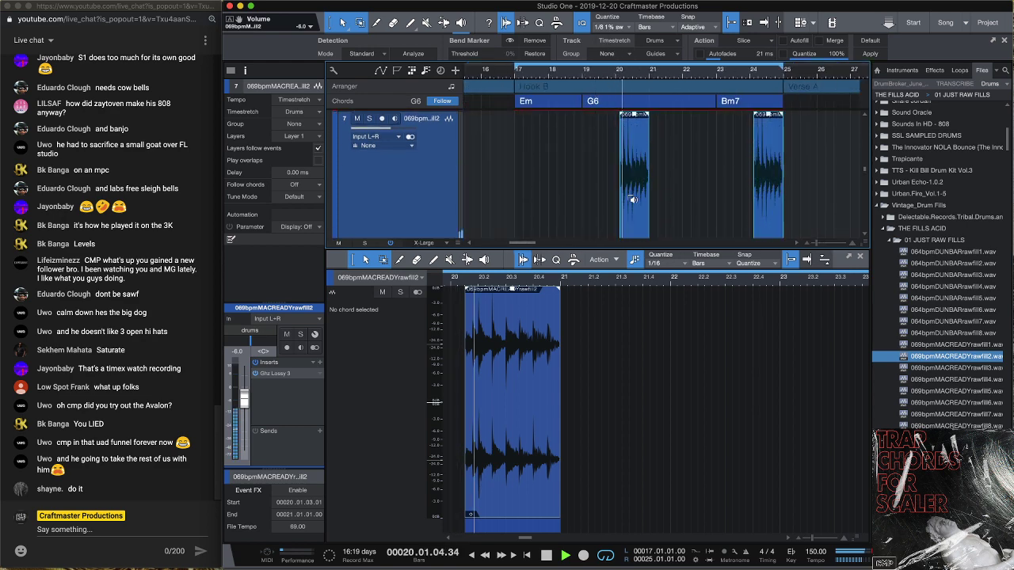
{"action": "key", "text": "space"}
Create a Classic Ophh part from bar 17 to 25 and add C3 notes at beat two of bars 17 and 18, with 1/8 quantize
{"action": "double_click", "coordinate": [587, 198]}
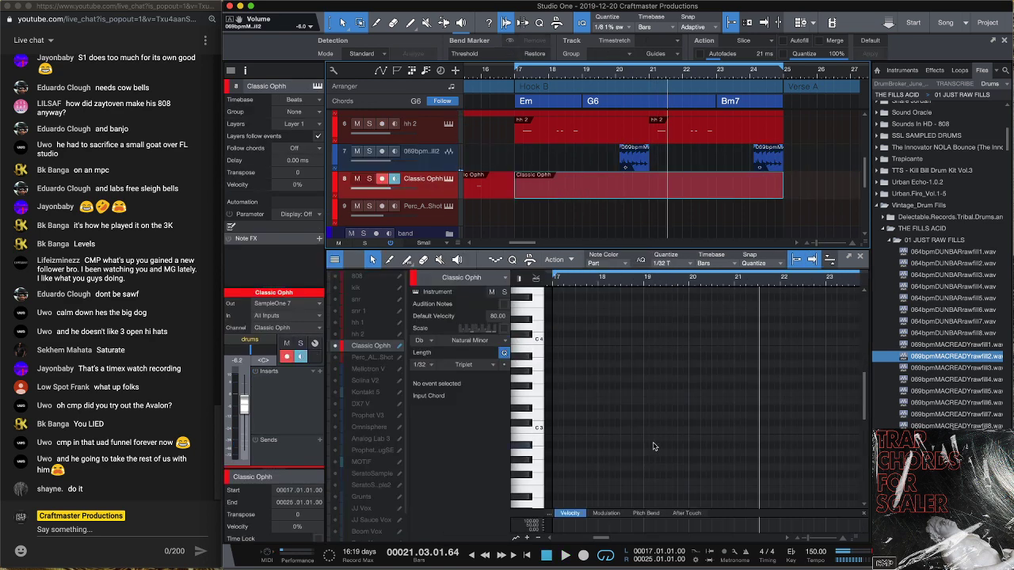
{"action": "left_click", "coordinate": [566, 433]}
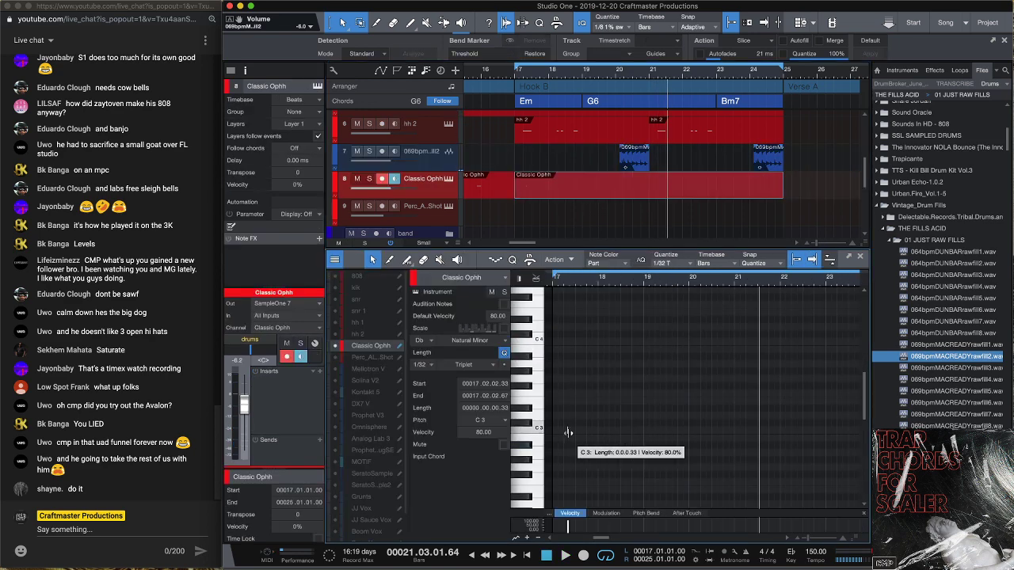
{"action": "left_click_drag", "start_coordinate": [567, 433], "coordinate": [563, 436]}
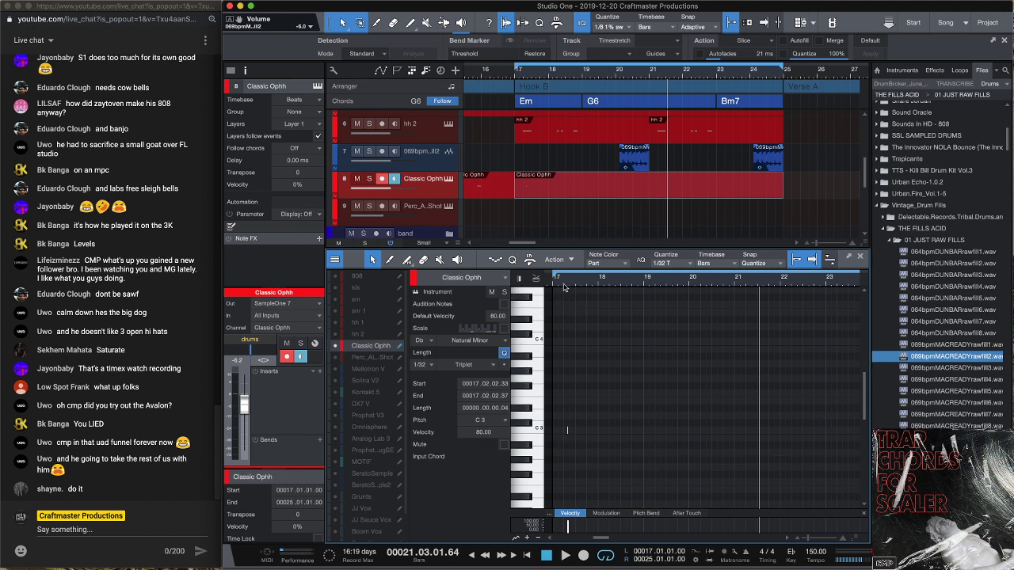
{"action": "scroll", "coordinate": [564, 286], "scroll_direction": "up", "scroll_amount": 5}
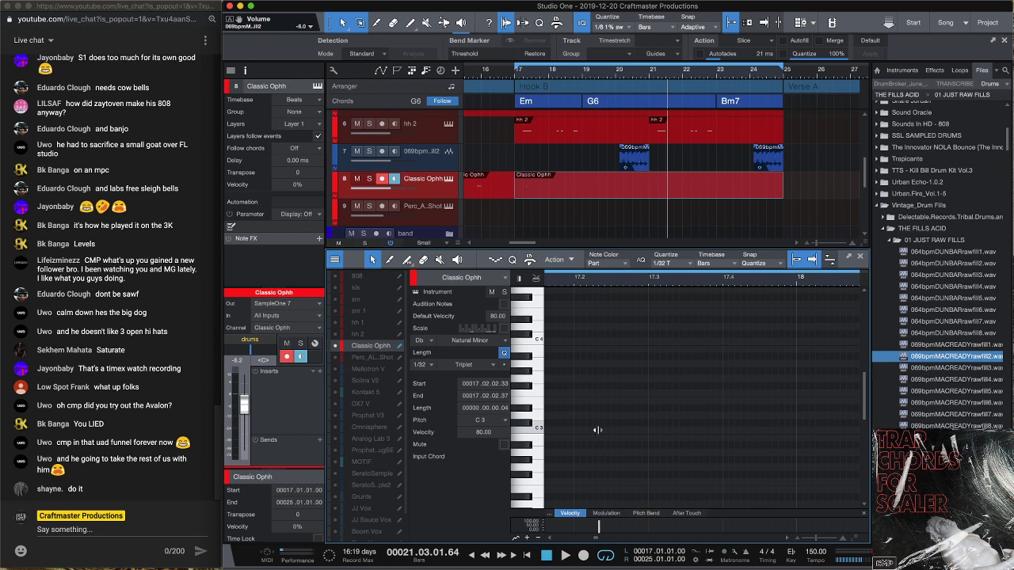
{"action": "left_click_drag", "start_coordinate": [597, 430], "coordinate": [573, 431]}
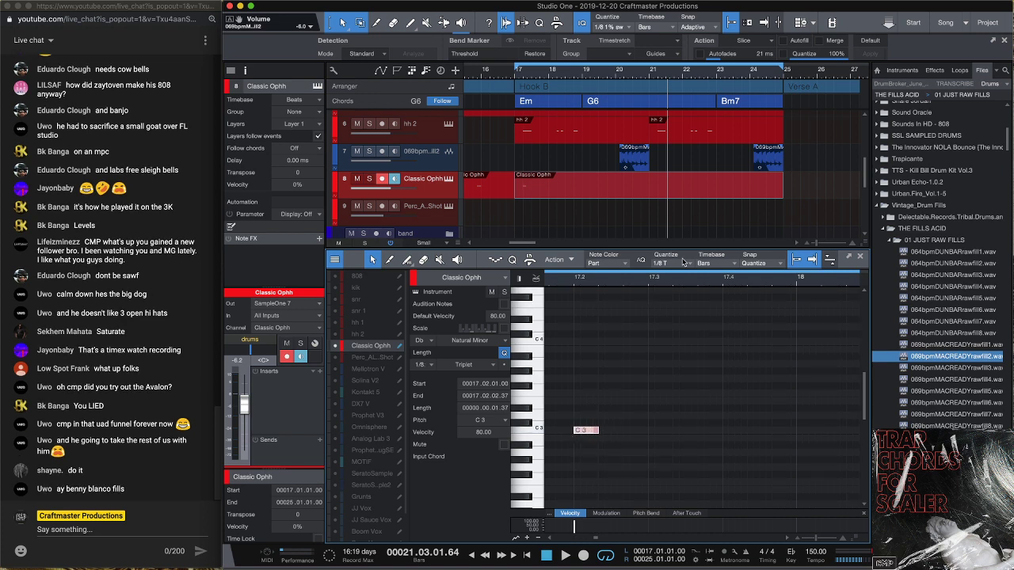
{"action": "scroll", "coordinate": [646, 289], "scroll_direction": "down", "scroll_amount": 3}
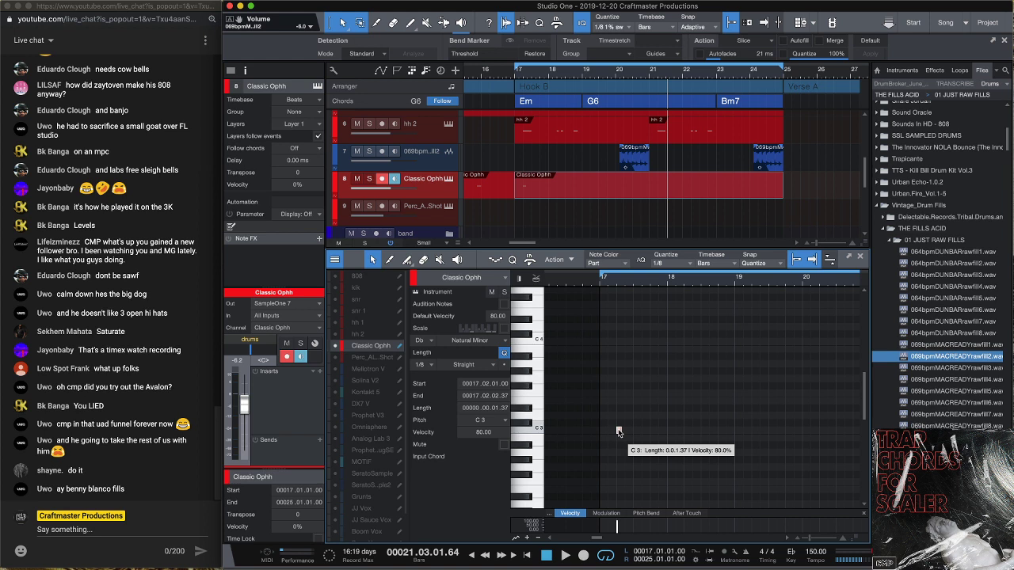
{"action": "left_click", "coordinate": [686, 430]}
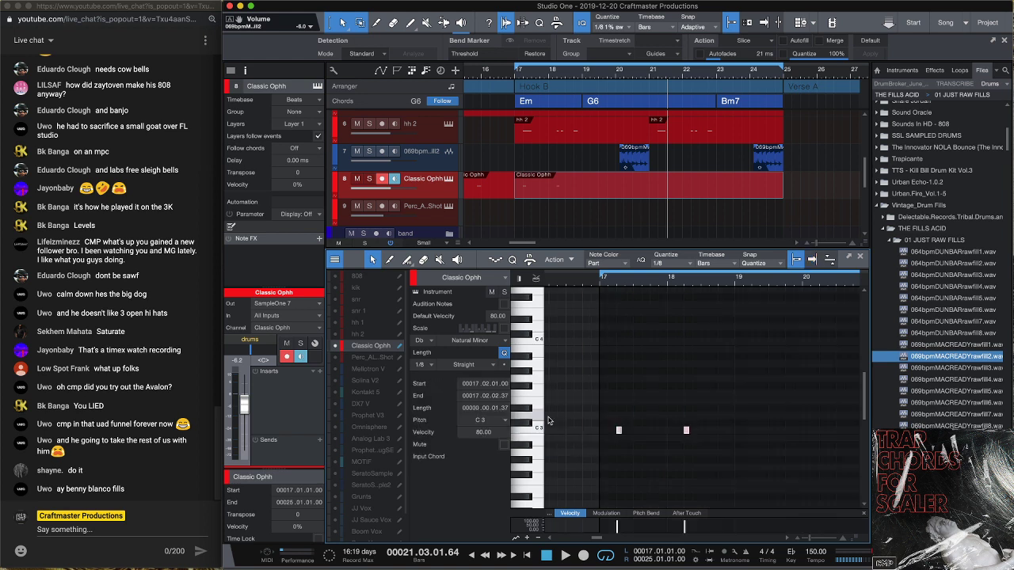
{"action": "key", "text": "d"}
{"action": "key", "text": "d"}
{"action": "key", "text": "d"}
{"action": "key", "text": "d"}
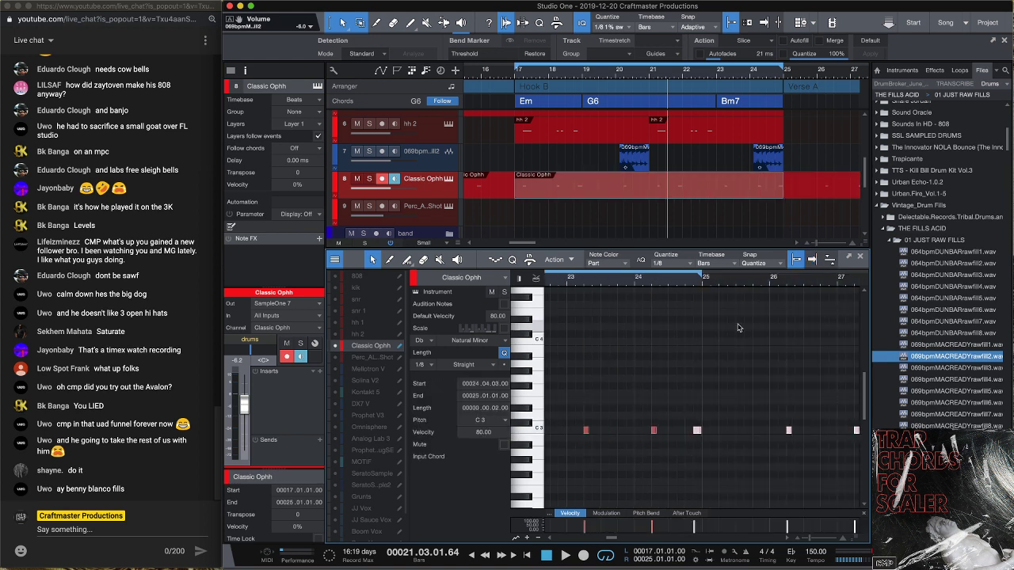
{"action": "key", "text": "w"}
{"action": "key", "text": "w"}
{"action": "key", "text": "w"}
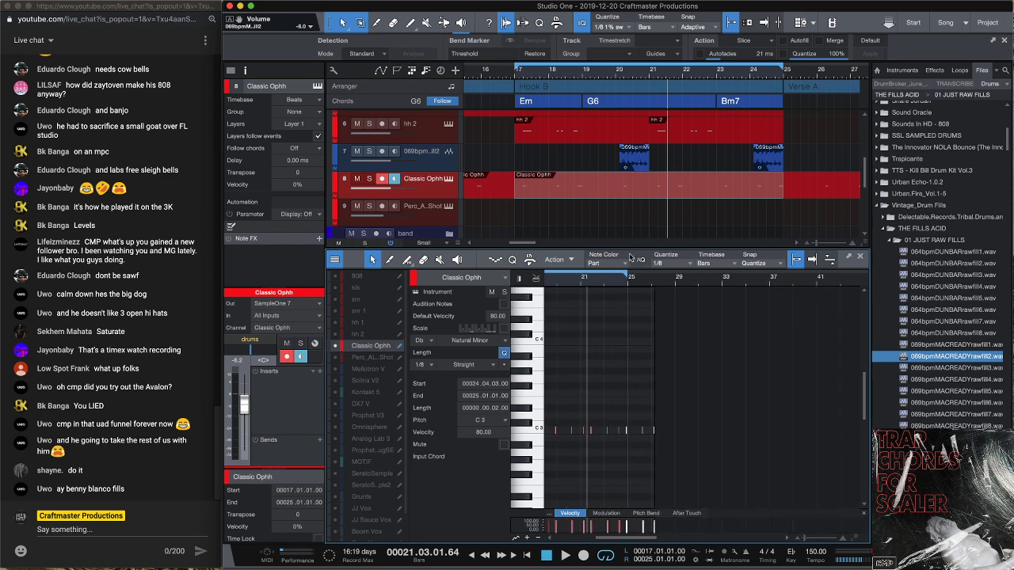
{"action": "key", "text": "ctrl+z"}
{"action": "key", "text": "ctrl+z"}
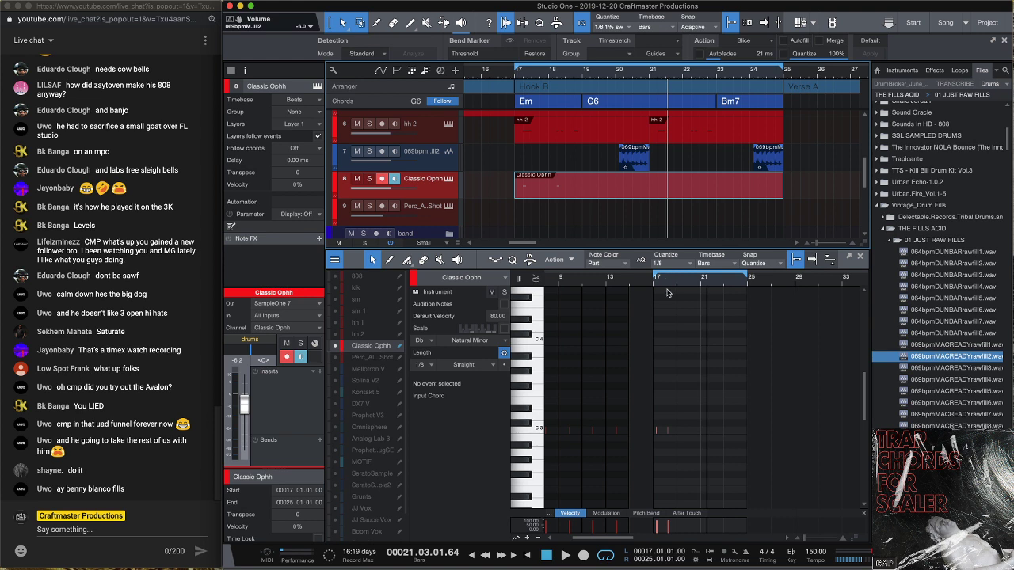
Duplicate the two Classic Ophh notes across the part through bar 24, play Hook B and raise the track volume to -2.0 dB
{"action": "key", "text": "e"}
{"action": "key", "text": "e"}
{"action": "key", "text": "e"}
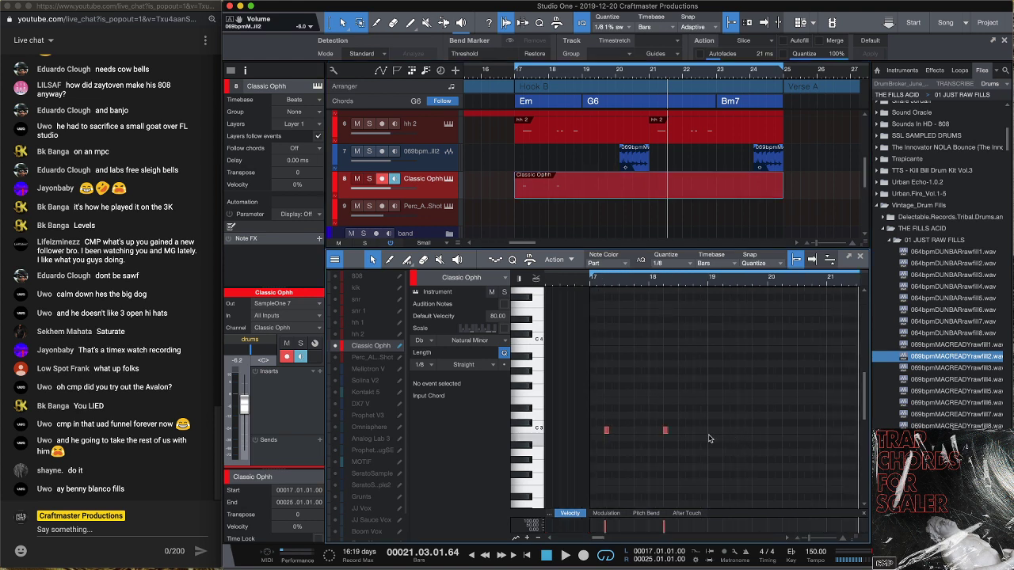
{"action": "left_click_drag", "start_coordinate": [709, 438], "coordinate": [563, 404]}
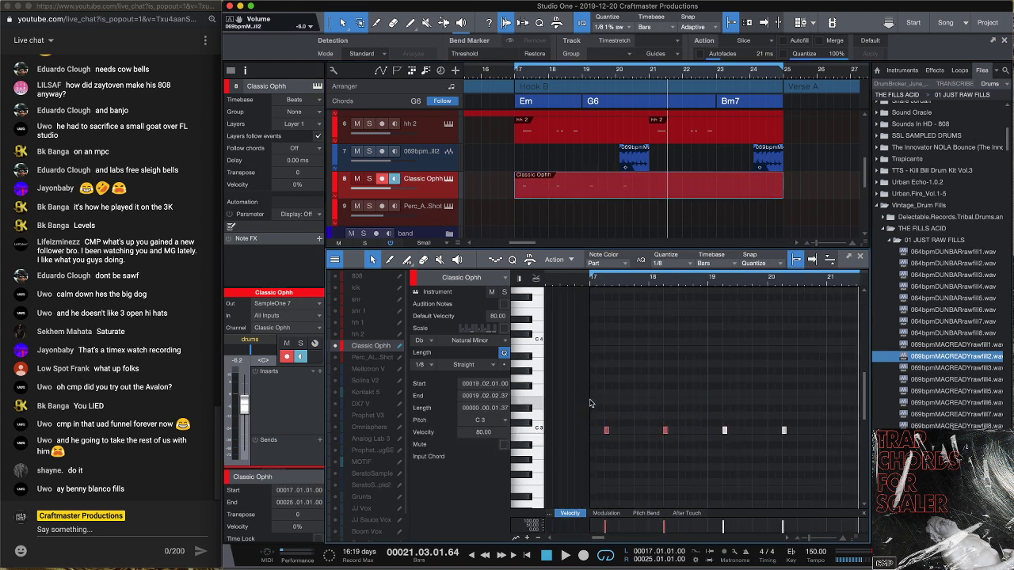
{"action": "key", "text": "d"}
{"action": "key", "text": "space"}
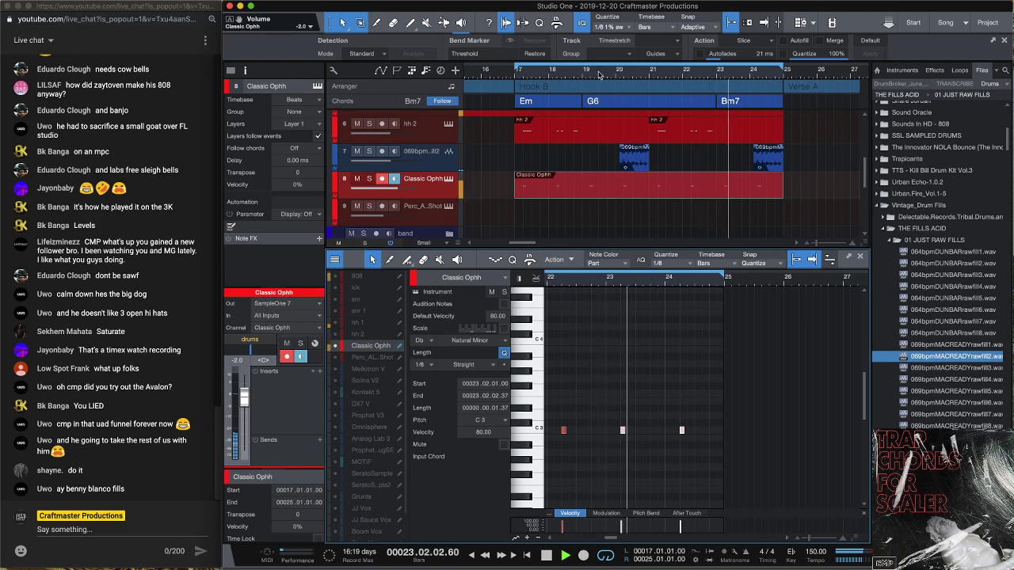
Add a kik part across Hook B with a C3 note at 17.01.01 and play it
{"action": "scroll", "coordinate": [552, 217], "scroll_direction": "down", "scroll_amount": 5}
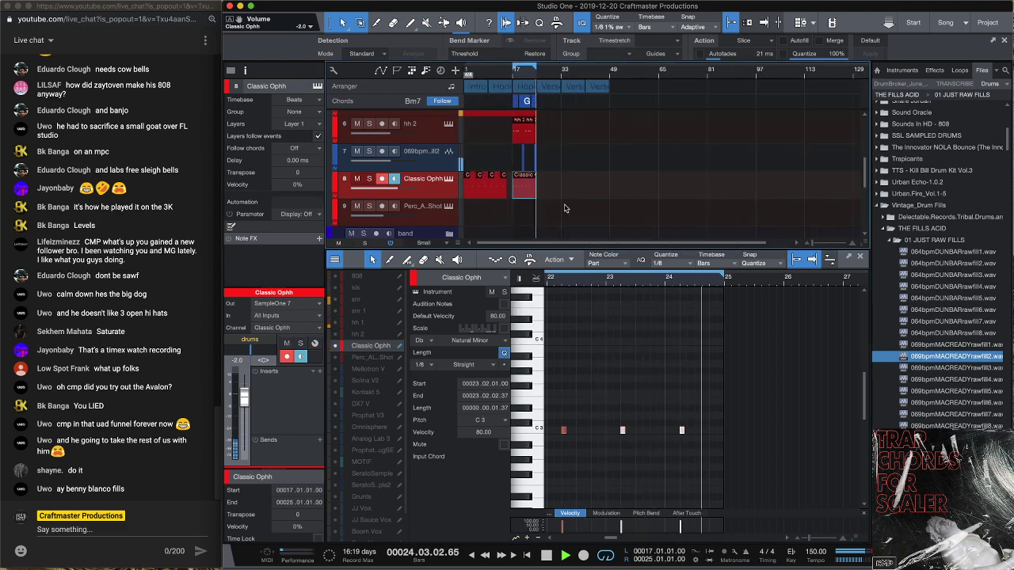
{"action": "scroll", "coordinate": [568, 177], "scroll_direction": "up", "scroll_amount": 3}
{"action": "scroll", "coordinate": [567, 178], "scroll_direction": "down", "scroll_amount": 3}
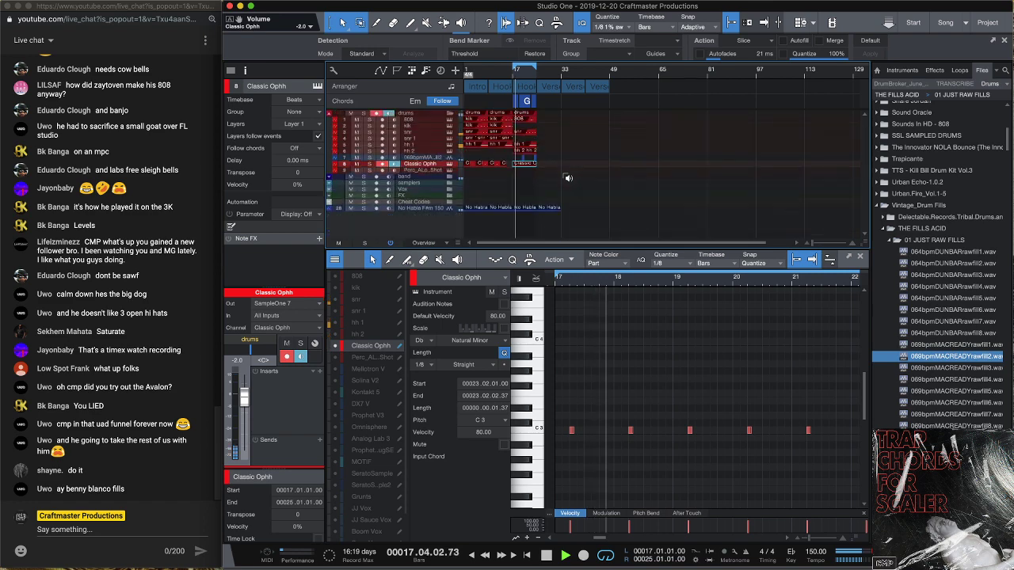
{"action": "left_click", "coordinate": [520, 127]}
{"action": "scroll", "coordinate": [630, 287], "scroll_direction": "up", "scroll_amount": 3}
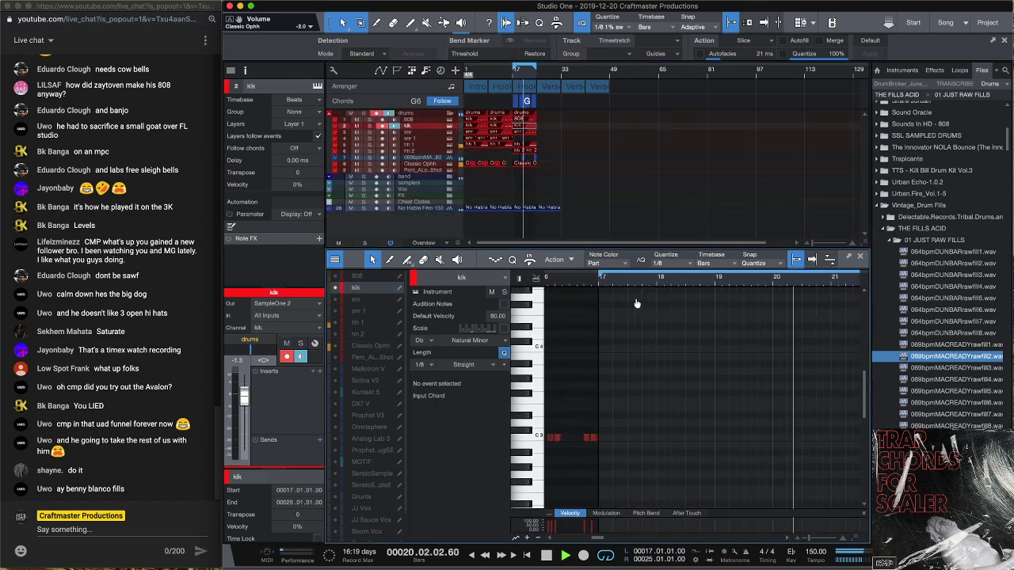
{"action": "left_click", "coordinate": [601, 440]}
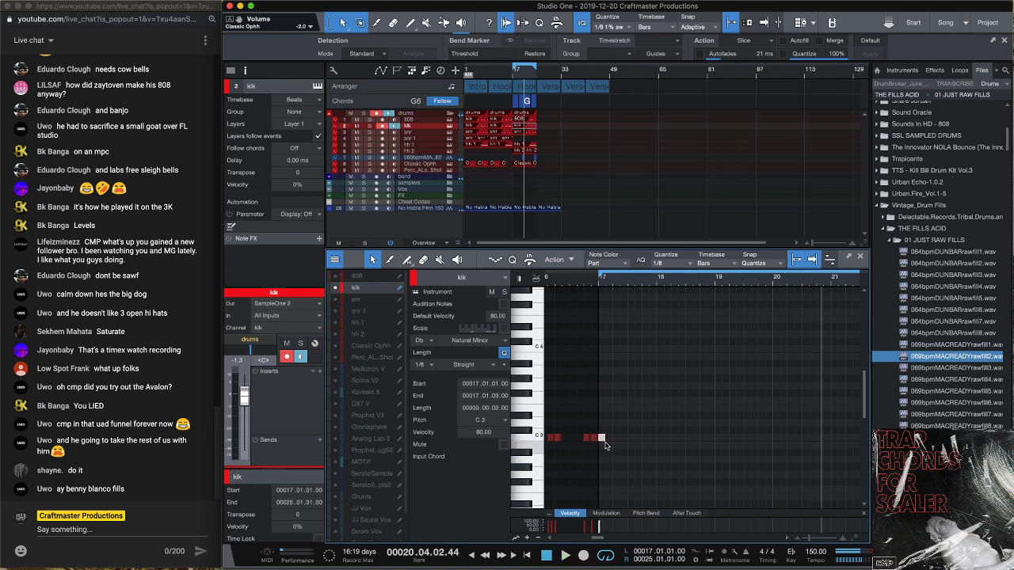
{"action": "key", "text": "space"}
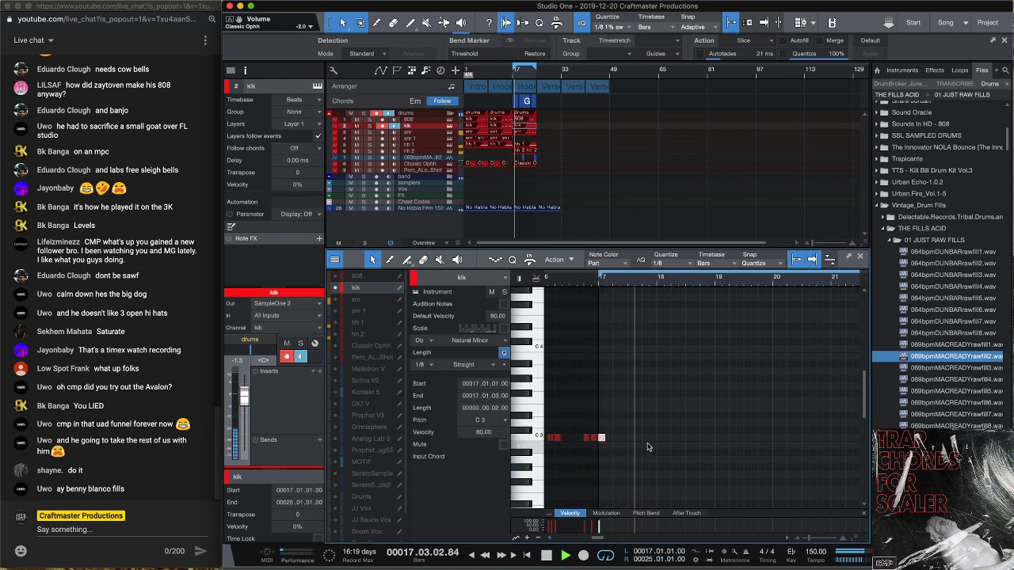
Add a C3 kick note at 18.04.01, copy the bar 17 kick to 21.01.01, and play the pattern
{"action": "double_click", "coordinate": [701, 440]}
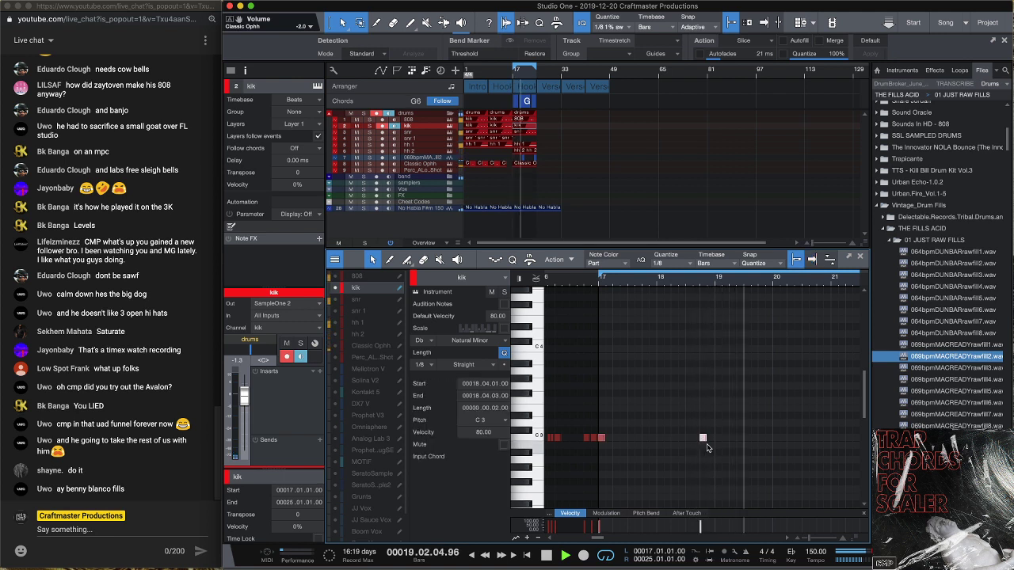
{"action": "left_click", "coordinate": [747, 449]}
{"action": "left_click", "coordinate": [602, 438]}
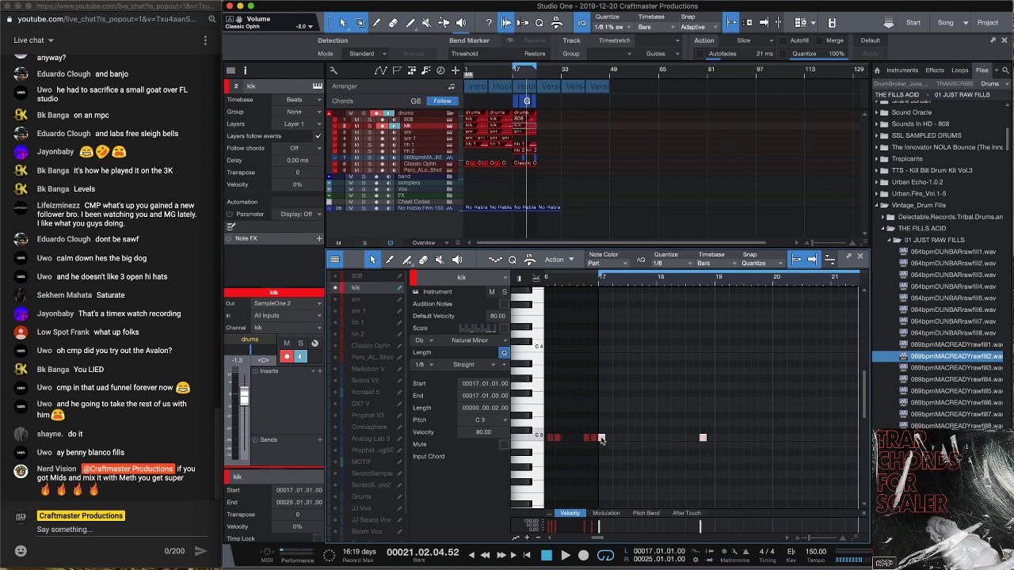
{"action": "left_click_drag", "start_coordinate": [601, 440], "coordinate": [834, 440]}
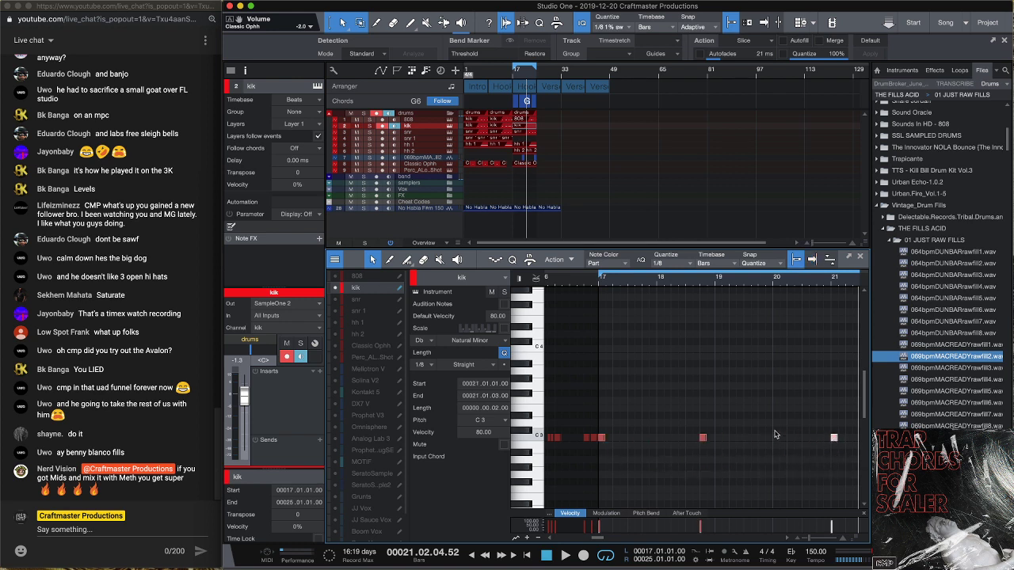
{"action": "key", "text": "space"}
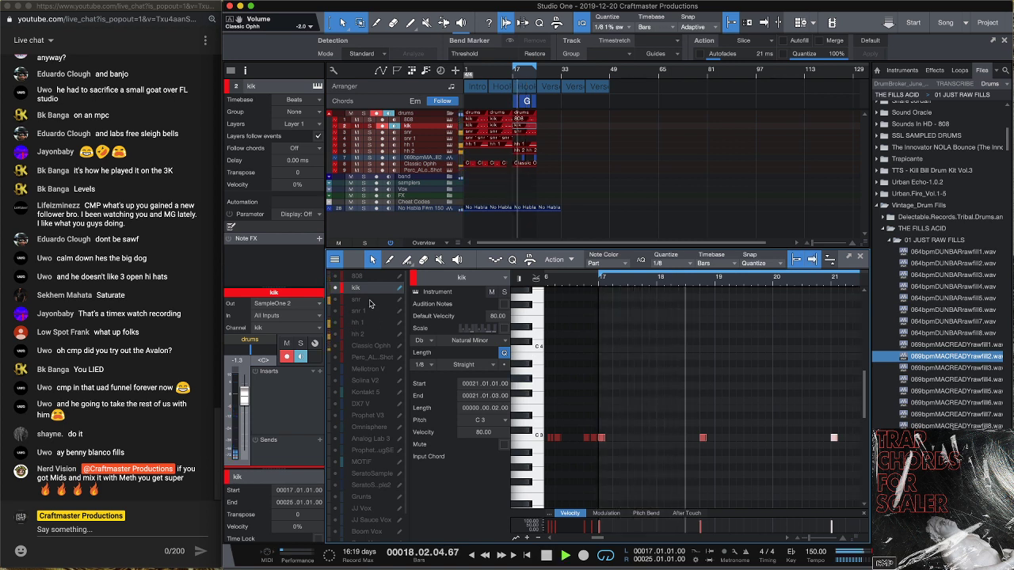
{"action": "left_click", "coordinate": [319, 372]}
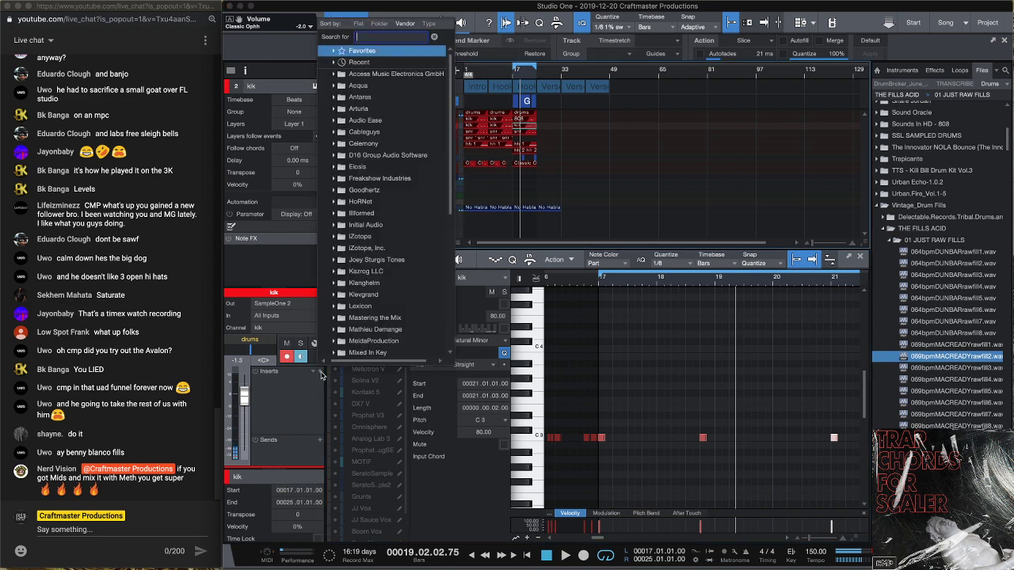
{"action": "left_click", "coordinate": [284, 423]}
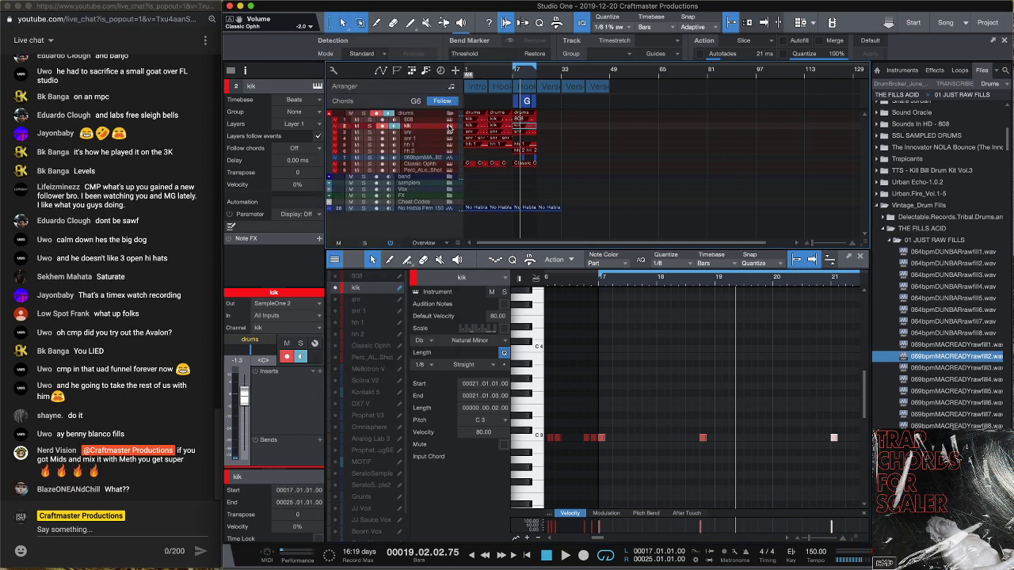
{"action": "left_click", "coordinate": [449, 127]}
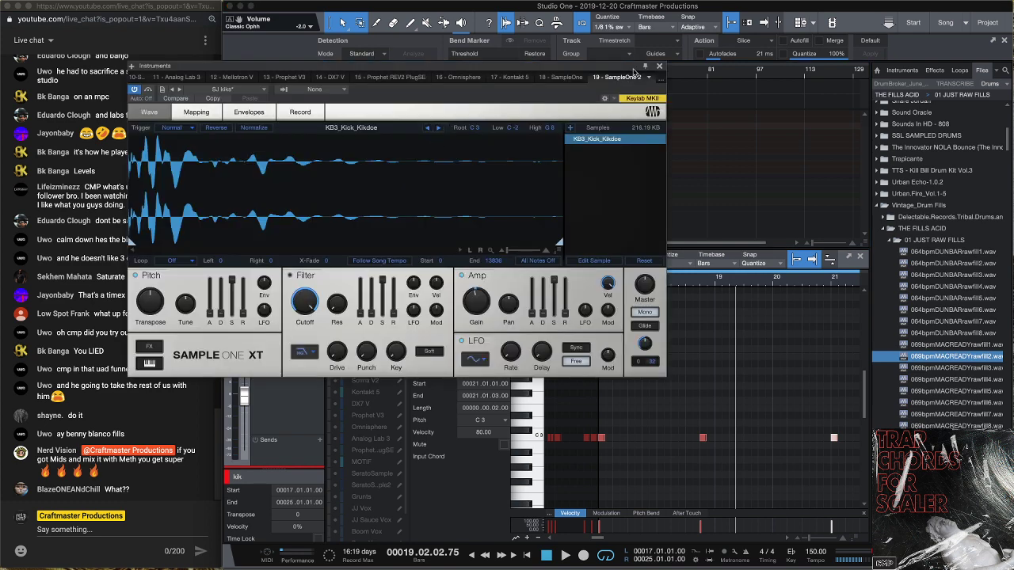
{"action": "left_click", "coordinate": [658, 67]}
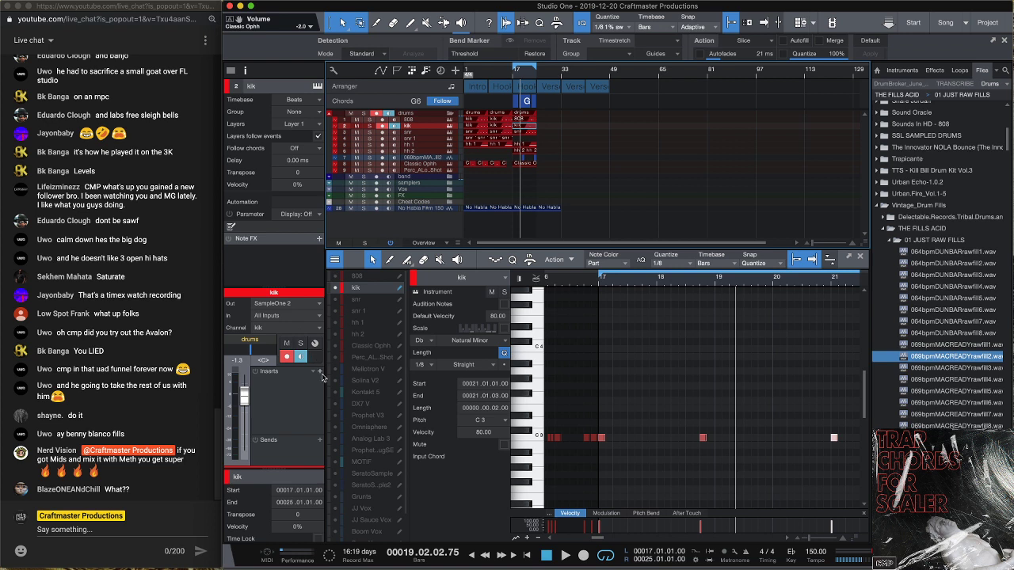
Search the insert plug-ins for "ampe" and add UAD Ampex ATR-102(m) to the kik channel
{"action": "left_click", "coordinate": [319, 371]}
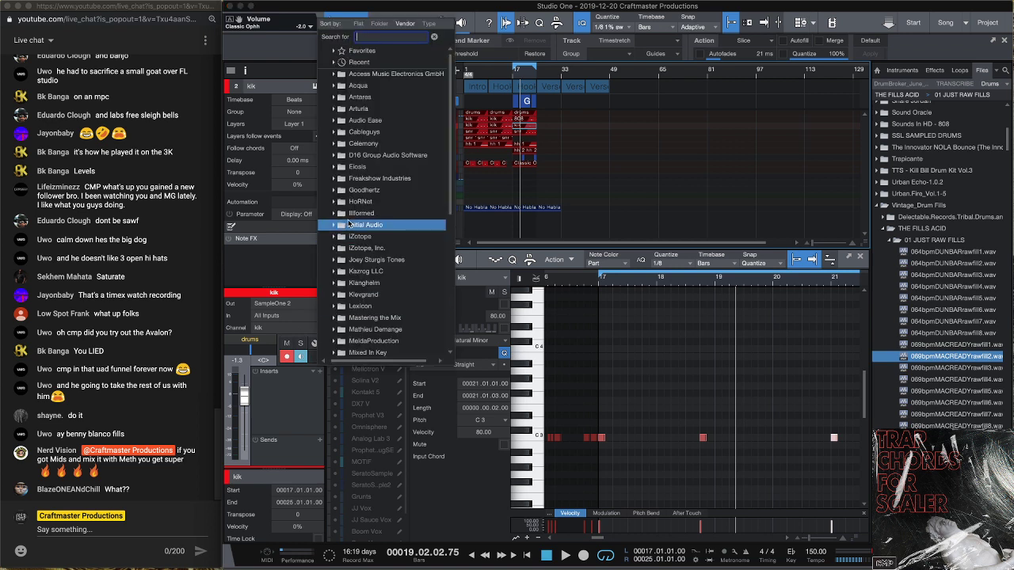
{"action": "left_click_drag", "start_coordinate": [450, 187], "coordinate": [450, 293]}
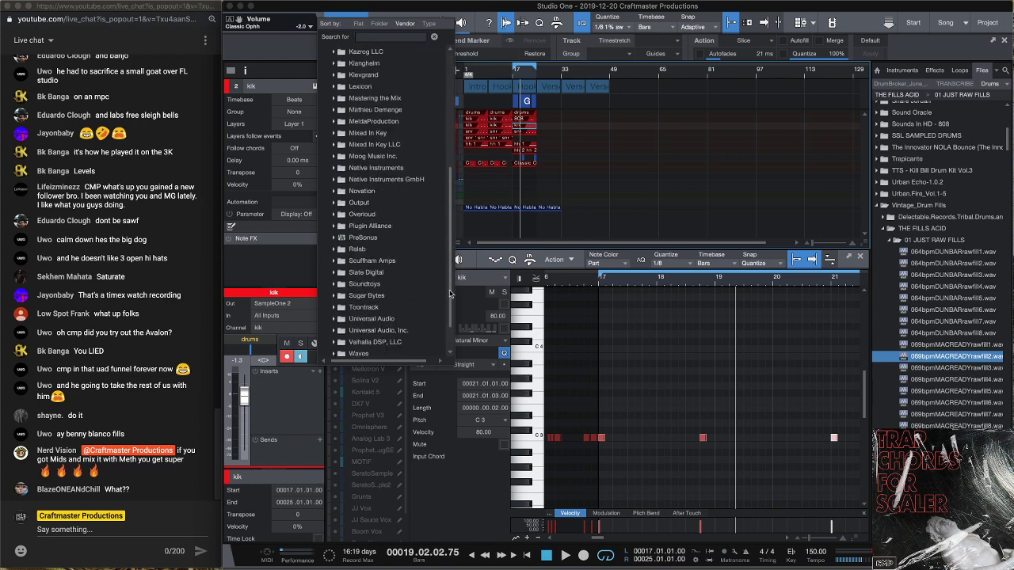
{"action": "scroll", "coordinate": [450, 293], "scroll_direction": "down", "scroll_amount": 2}
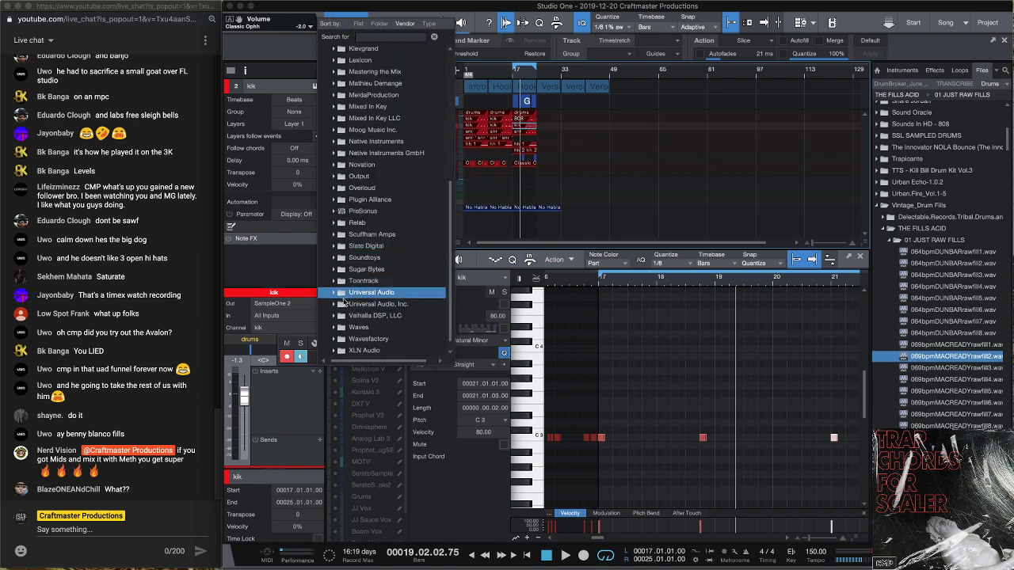
{"action": "left_click", "coordinate": [343, 303]}
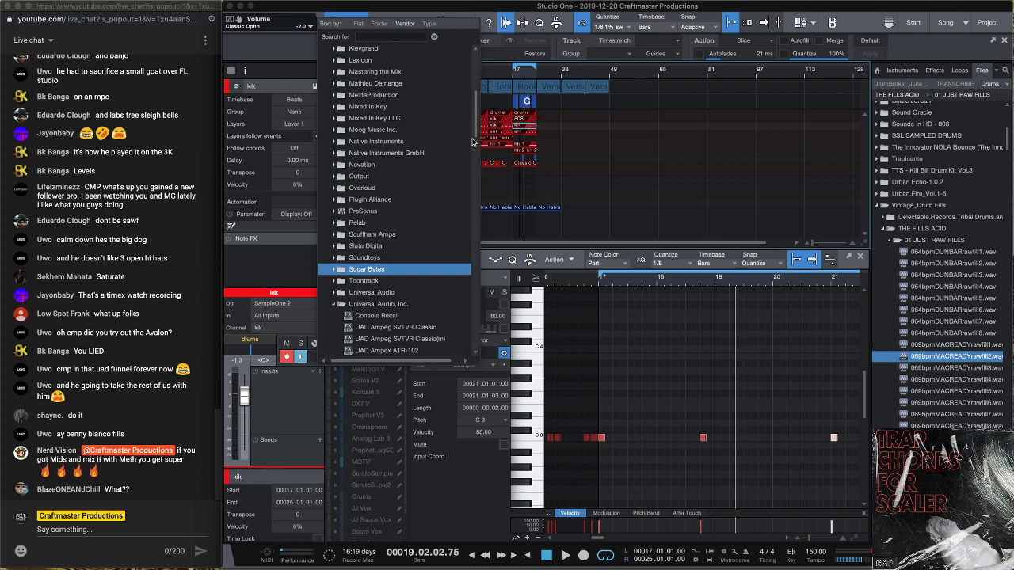
{"action": "left_click_drag", "start_coordinate": [478, 131], "coordinate": [478, 73]}
{"action": "left_click", "coordinate": [410, 37]}
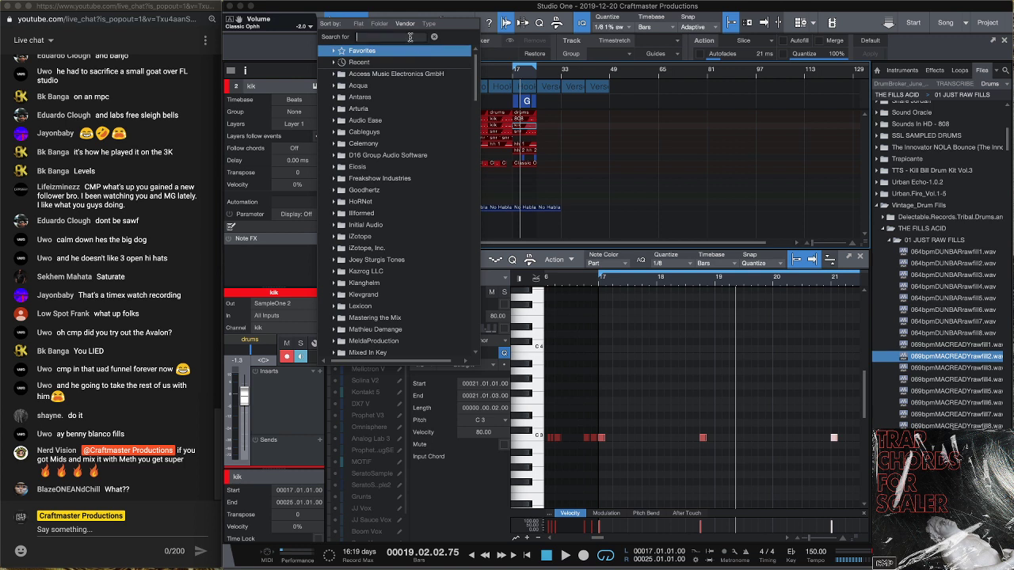
{"action": "type", "text": "ampe"}
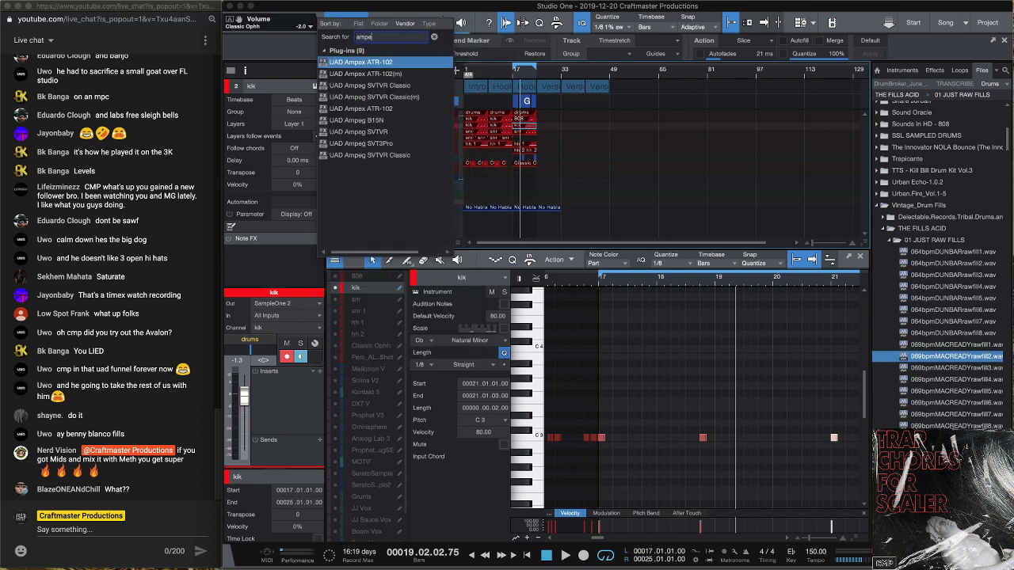
{"action": "key", "text": "Down"}
{"action": "key", "text": "Down"}
{"action": "key", "text": "Down"}
{"action": "key", "text": "Down"}
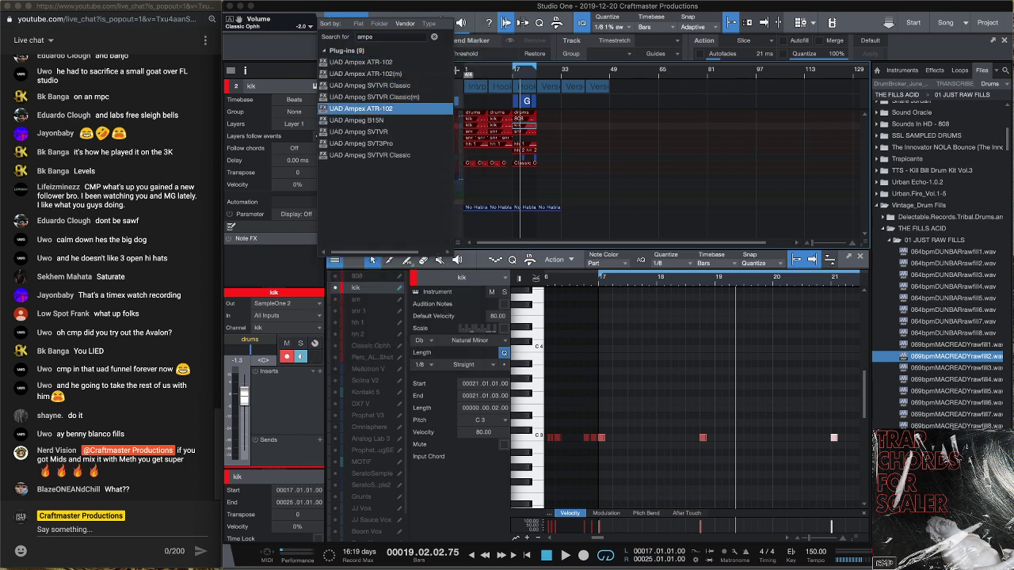
{"action": "key", "text": "Up"}
{"action": "key", "text": "Up"}
{"action": "key", "text": "Up"}
{"action": "key", "text": "Up"}
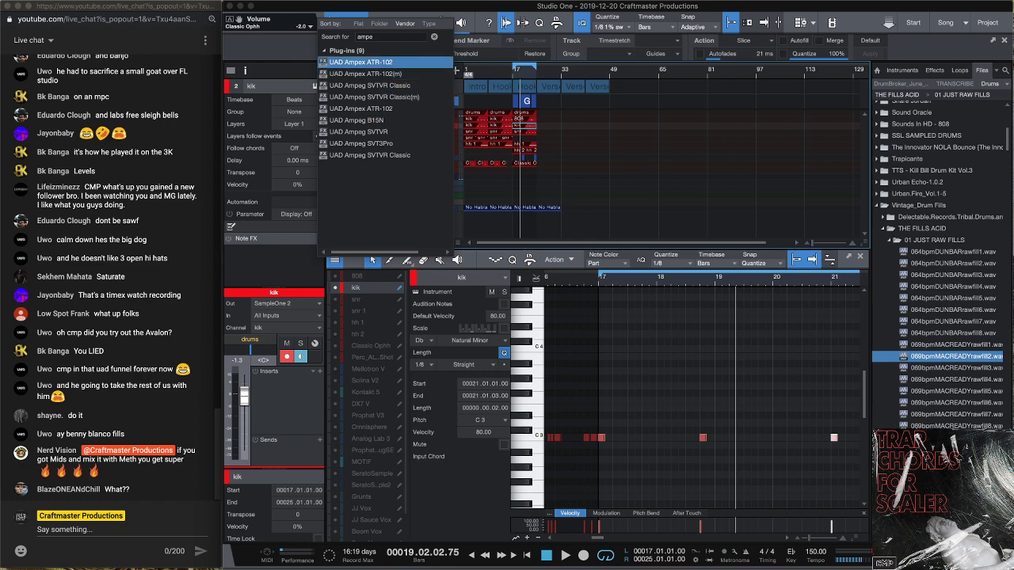
{"action": "key", "text": "Return"}
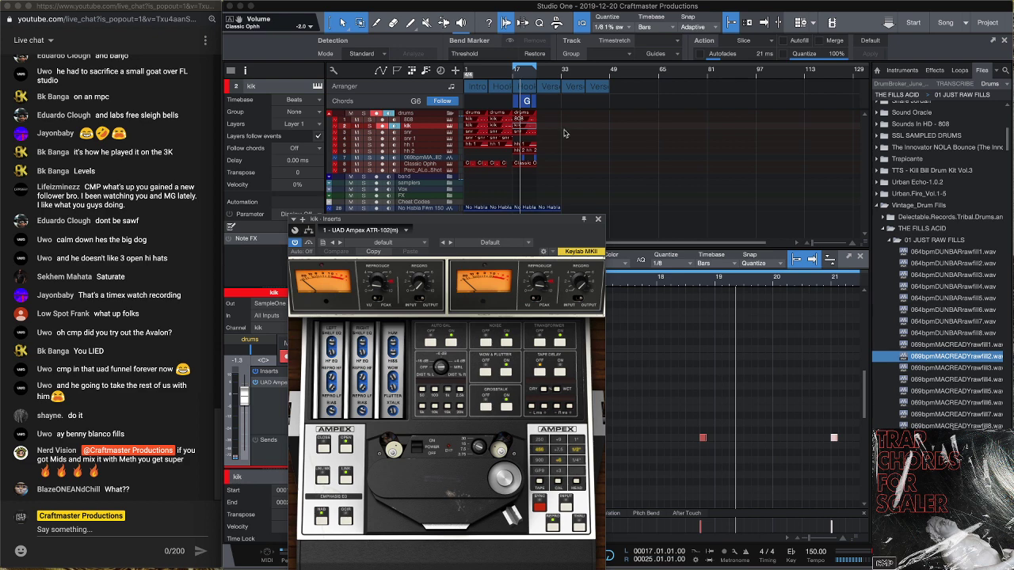
Load the BASS MP-Bass Fattener program in the Ampex tape plug-in and play Hook B
{"action": "left_click", "coordinate": [526, 243]}
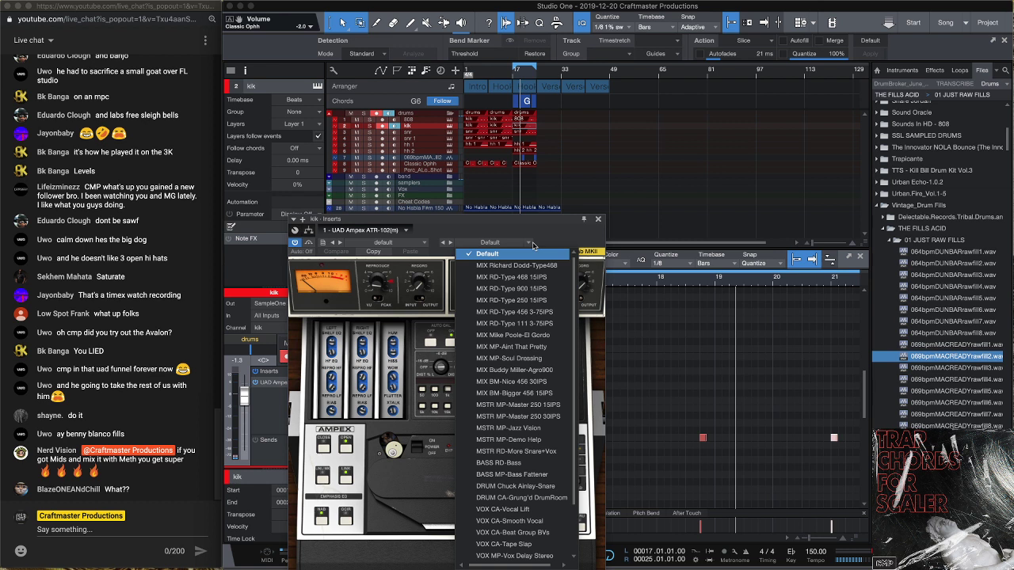
{"action": "left_click", "coordinate": [537, 485]}
{"action": "left_click", "coordinate": [536, 476]}
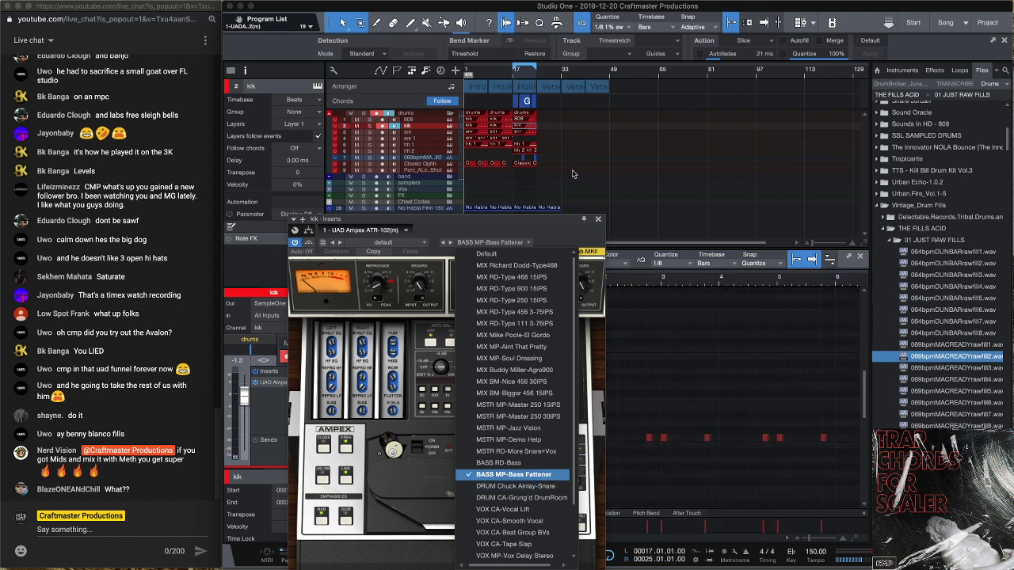
{"action": "key", "text": "Escape"}
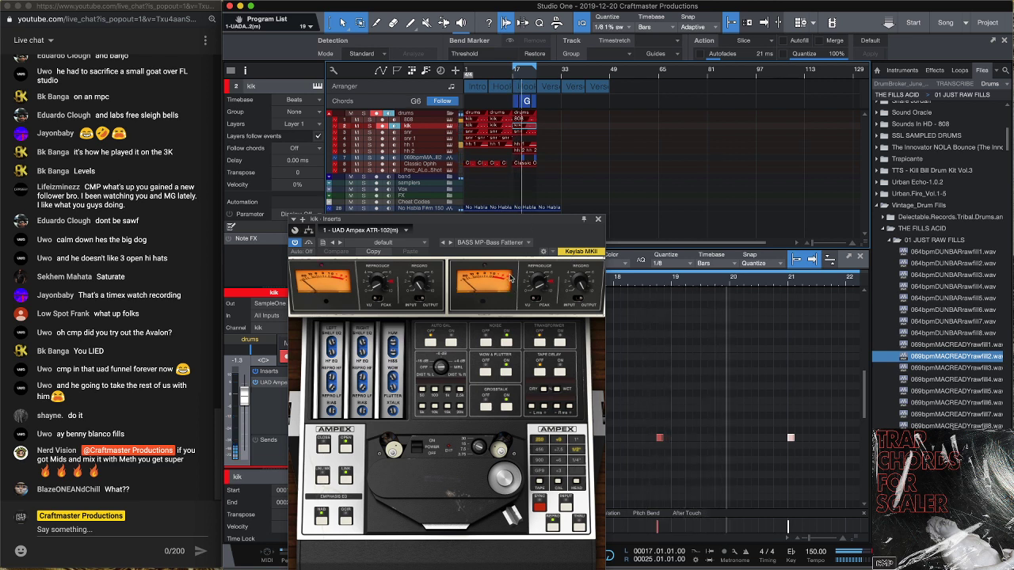
Audition earlier Ampex programs one by one back to MIX MP-Soul Dressing during playback, and close the plug-in window
{"action": "left_click", "coordinate": [444, 243]}
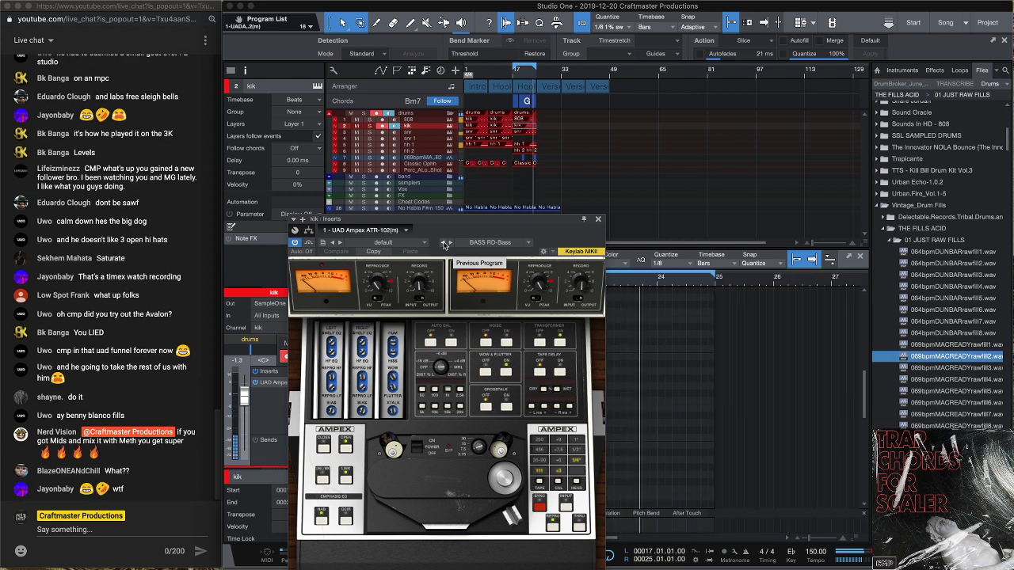
{"action": "left_click", "coordinate": [444, 243]}
{"action": "left_click", "coordinate": [444, 243]}
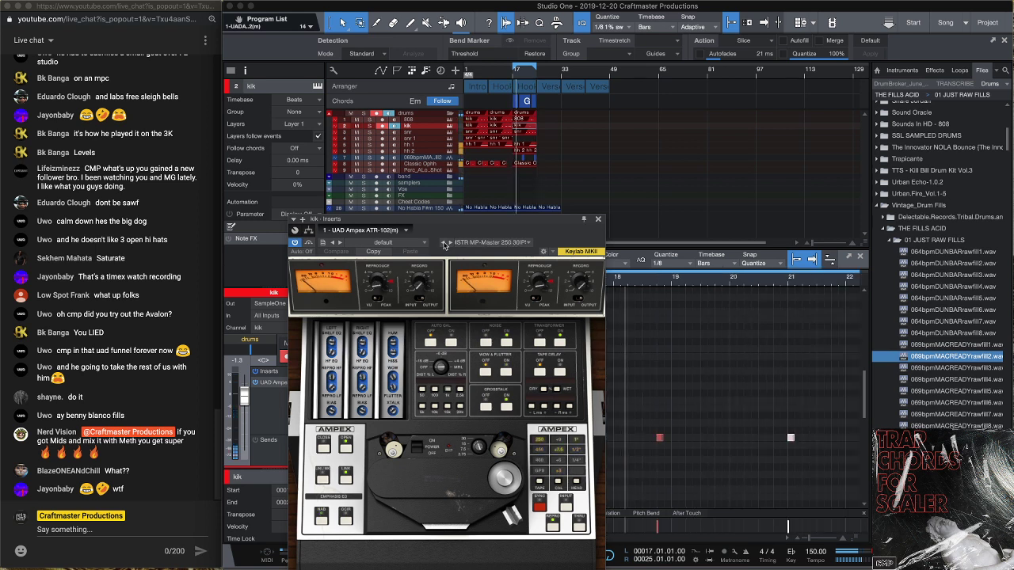
{"action": "left_click", "coordinate": [445, 243]}
{"action": "left_click", "coordinate": [445, 243]}
{"action": "left_click", "coordinate": [444, 243]}
{"action": "left_click", "coordinate": [444, 244]}
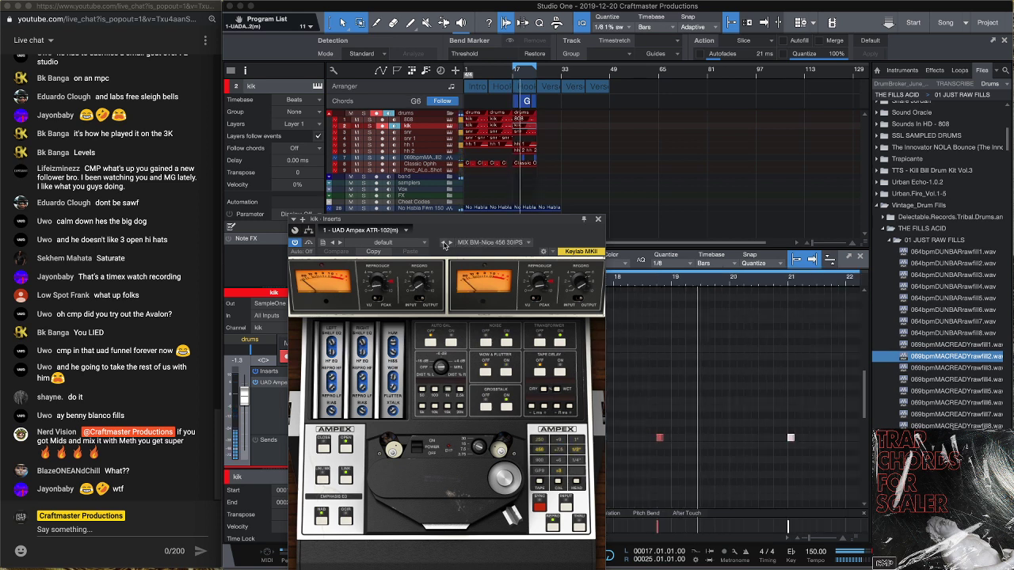
{"action": "left_click", "coordinate": [444, 243]}
{"action": "left_click", "coordinate": [444, 243]}
{"action": "left_click", "coordinate": [444, 243]}
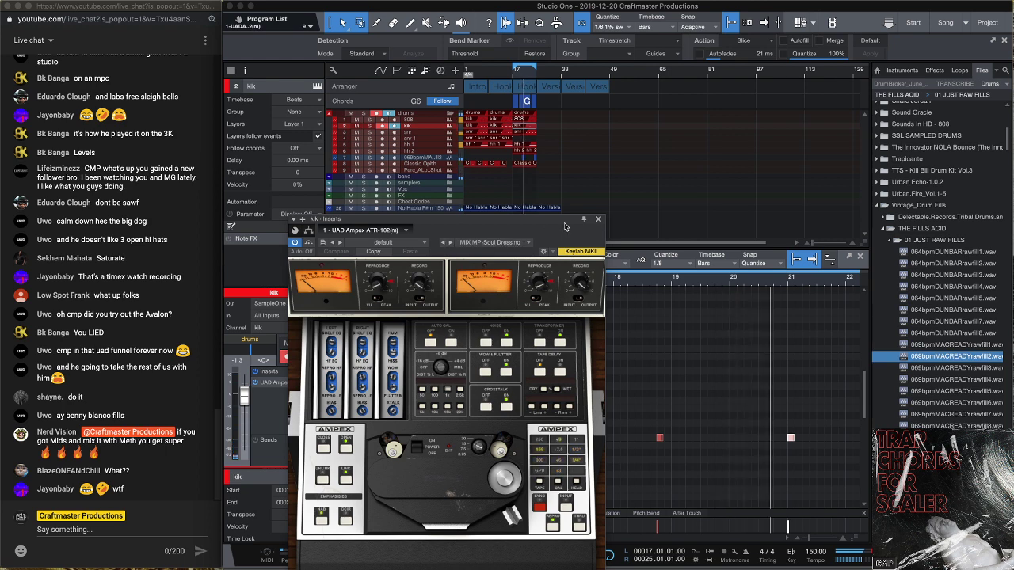
{"action": "left_click", "coordinate": [164, 413]}
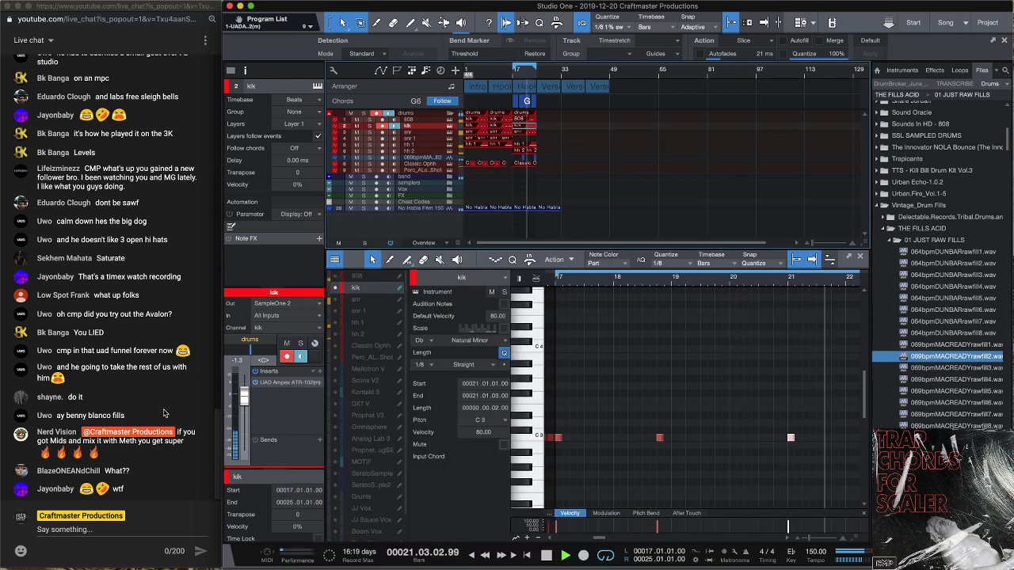
Remove the Ampex insert from the kik channel and add UAD Shadow Hills Mastering Compressor in its place
{"action": "right_click", "coordinate": [270, 382]}
{"action": "left_click", "coordinate": [280, 482]}
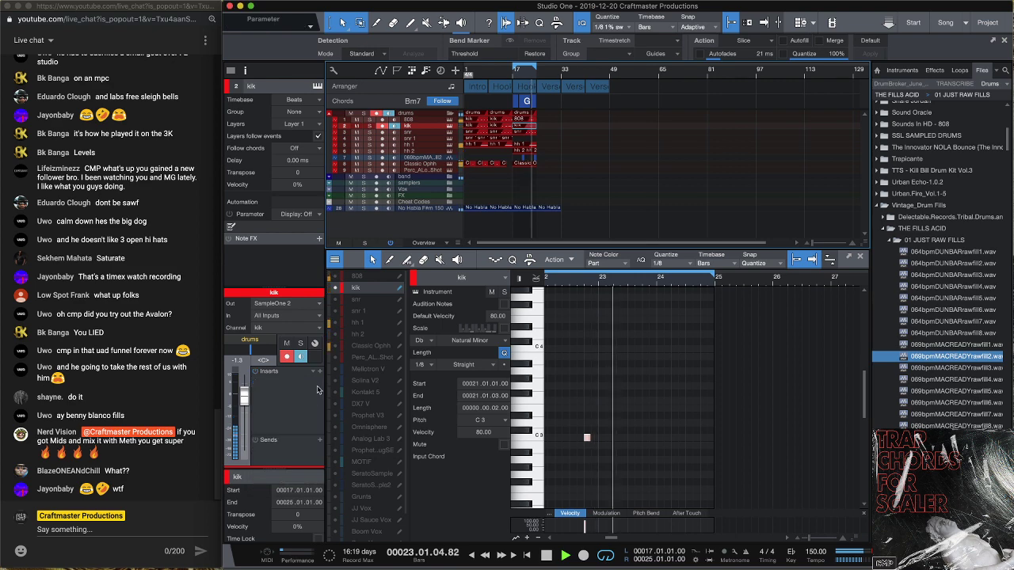
{"action": "left_click", "coordinate": [319, 371]}
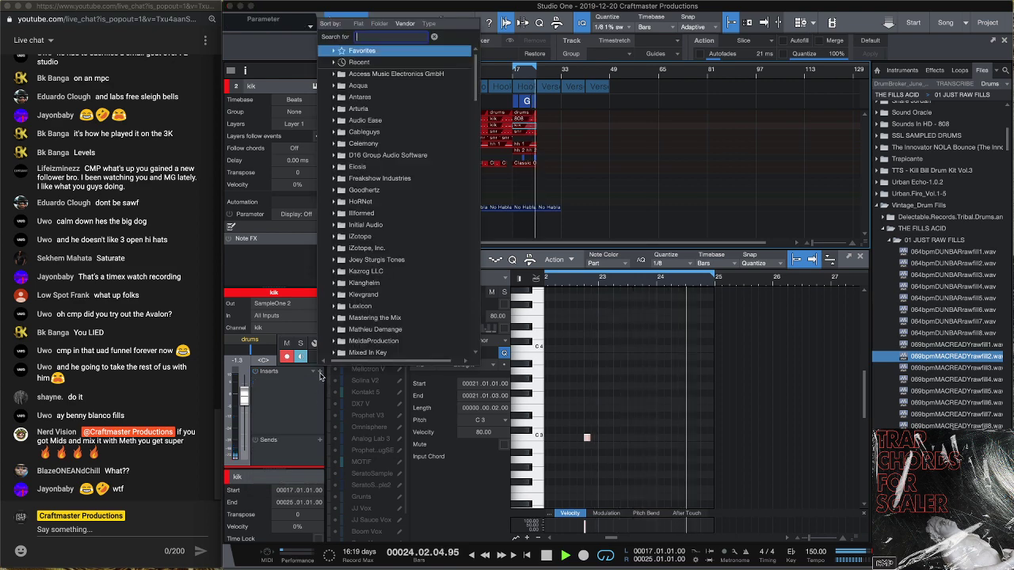
{"action": "type", "text": "aha"}
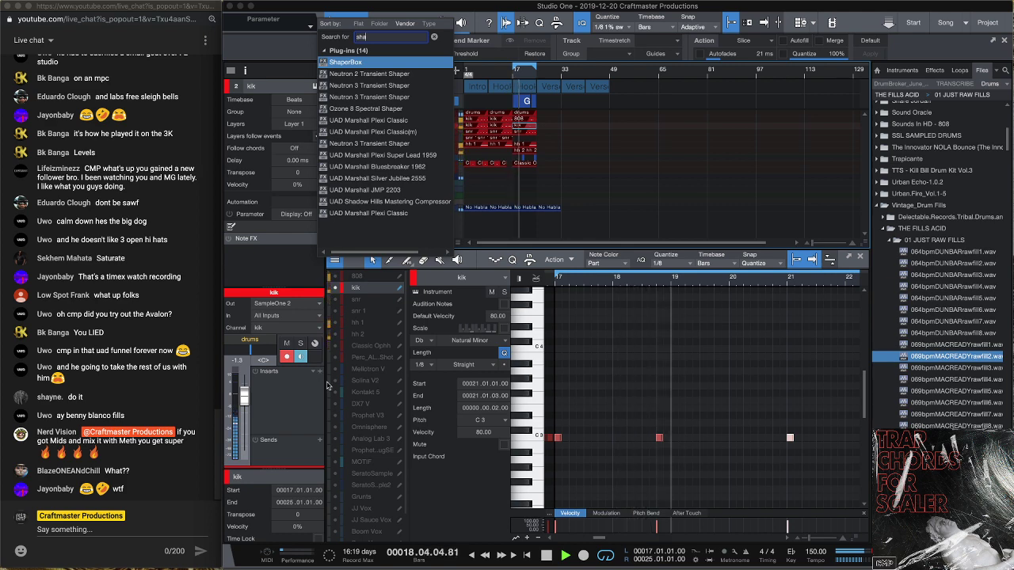
{"action": "left_click", "coordinate": [425, 203]}
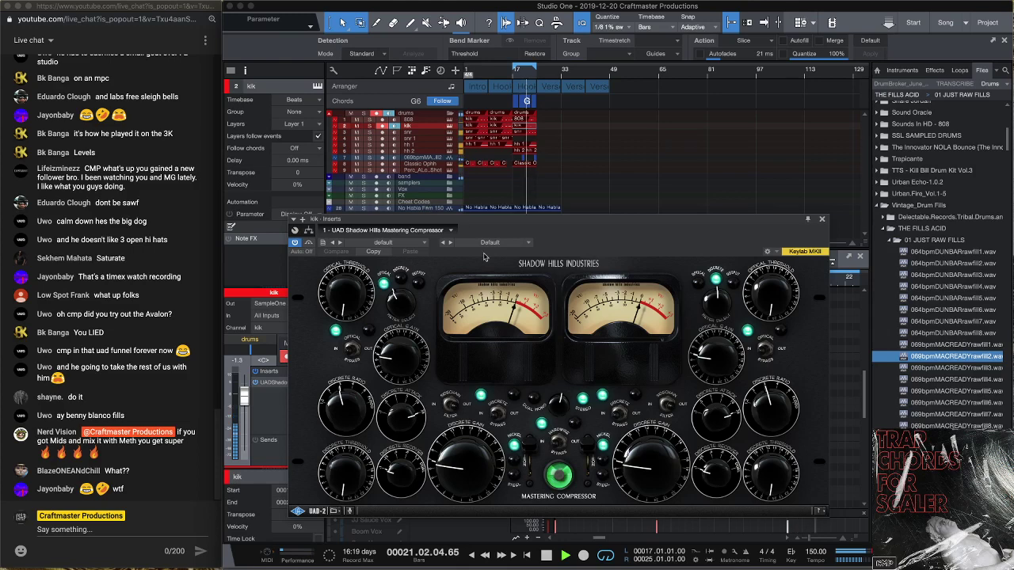
Load the Drums Aggressive Comp program in the compressor, set the kik volume to -3.0 dB, close the plug-in and stop playback
{"action": "left_click", "coordinate": [528, 242]}
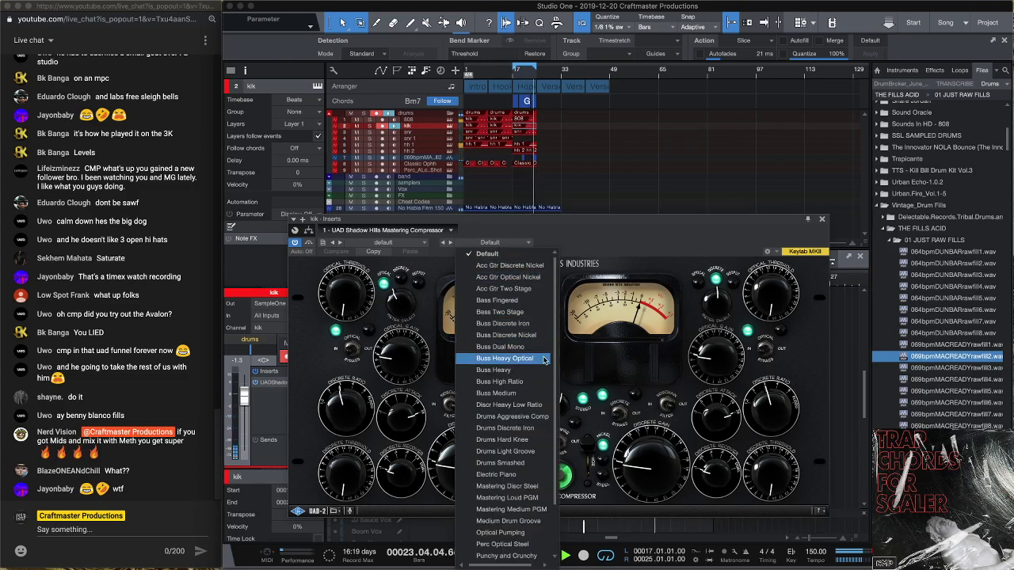
{"action": "scroll", "coordinate": [543, 386], "scroll_direction": "down", "scroll_amount": 3}
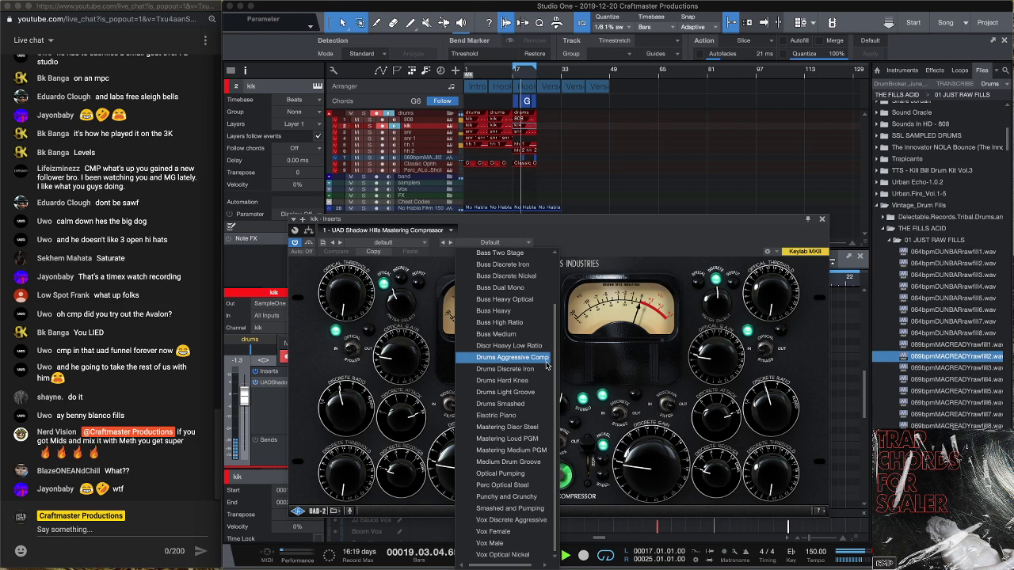
{"action": "left_click", "coordinate": [546, 360]}
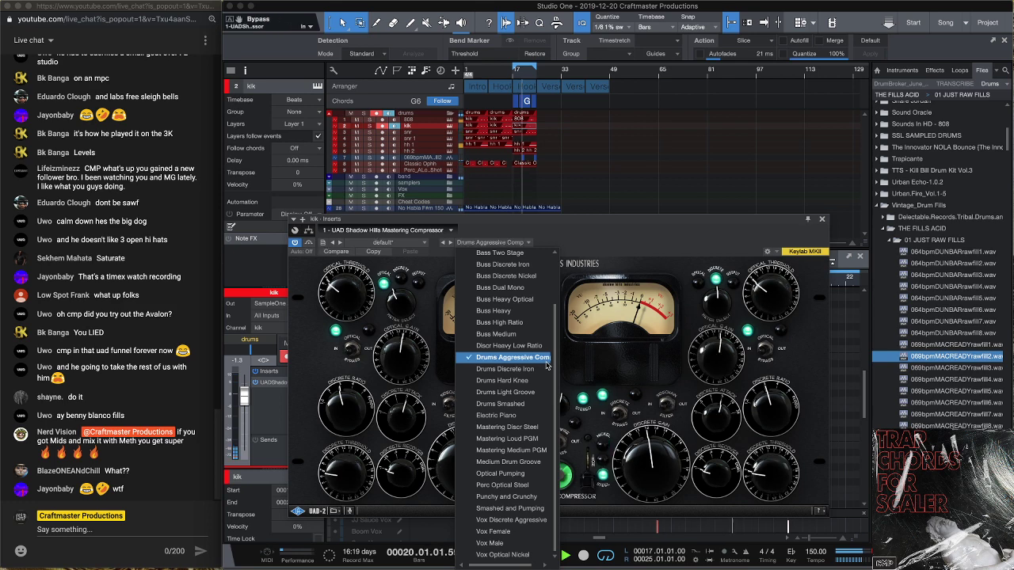
{"action": "left_click", "coordinate": [683, 266]}
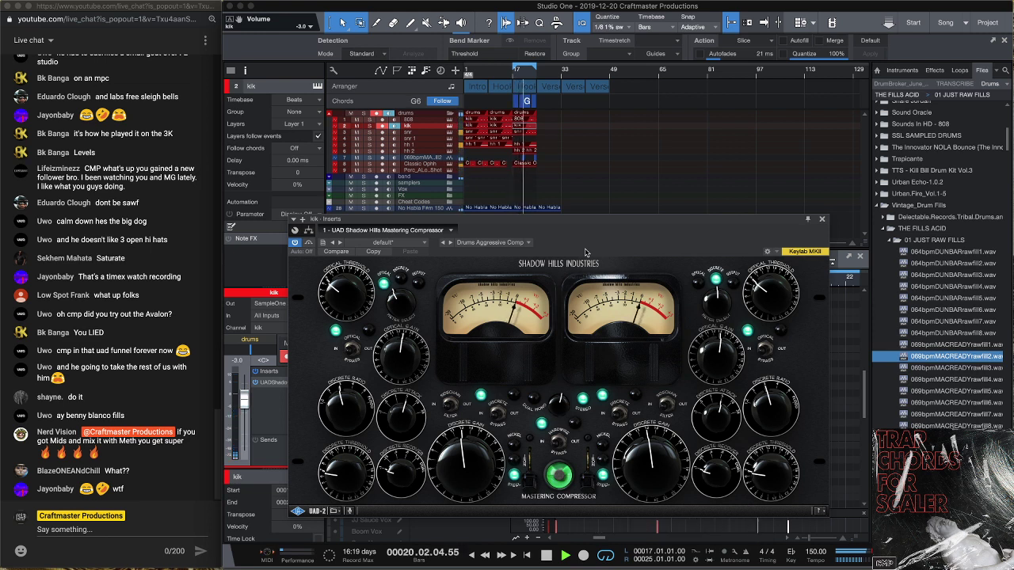
{"action": "left_click", "coordinate": [821, 218]}
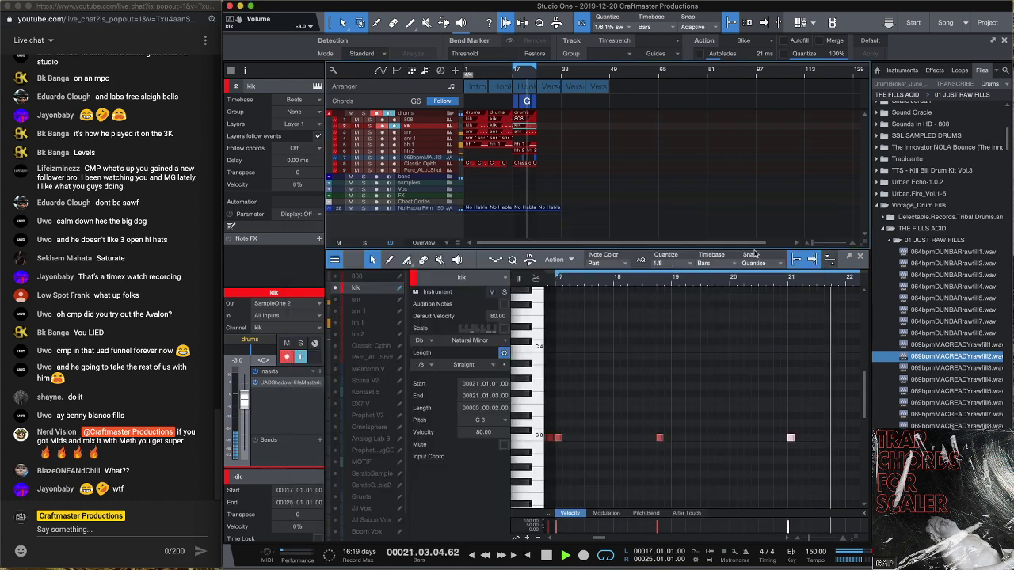
{"action": "key", "text": "space"}
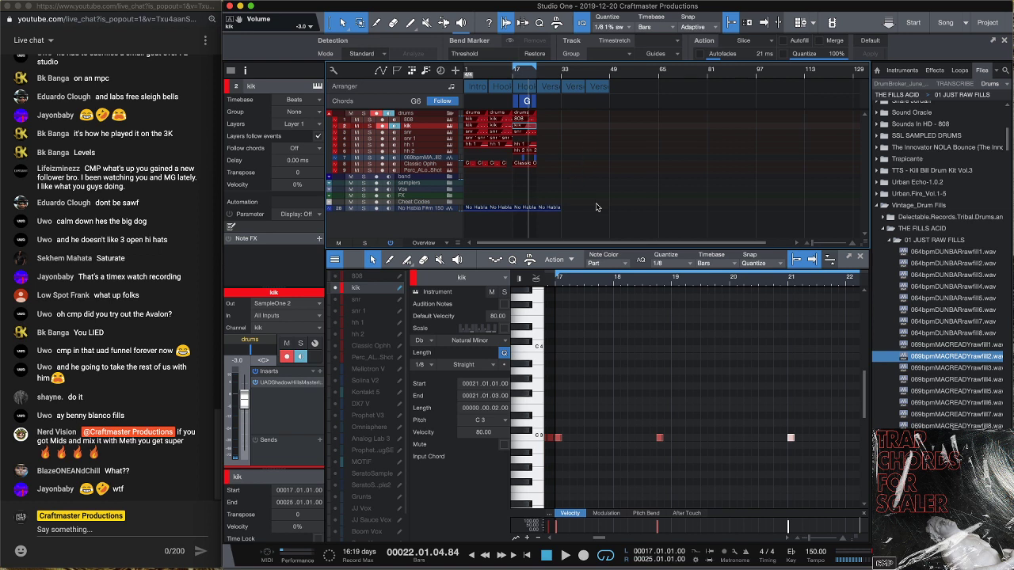
Open the Hook B 808 part for editing, select all its notes and apply Freeze Pitch
{"action": "left_click_drag", "start_coordinate": [597, 207], "coordinate": [560, 105]}
{"action": "left_click", "coordinate": [529, 123]}
{"action": "left_click_drag", "start_coordinate": [618, 271], "coordinate": [662, 283]}
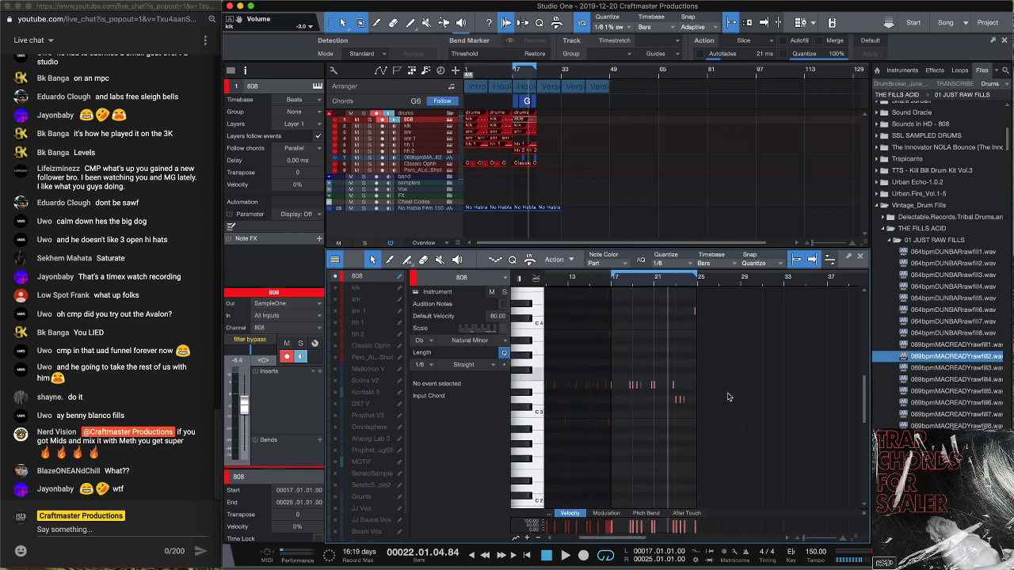
{"action": "left_click_drag", "start_coordinate": [752, 433], "coordinate": [616, 292]}
{"action": "key", "text": "z"}
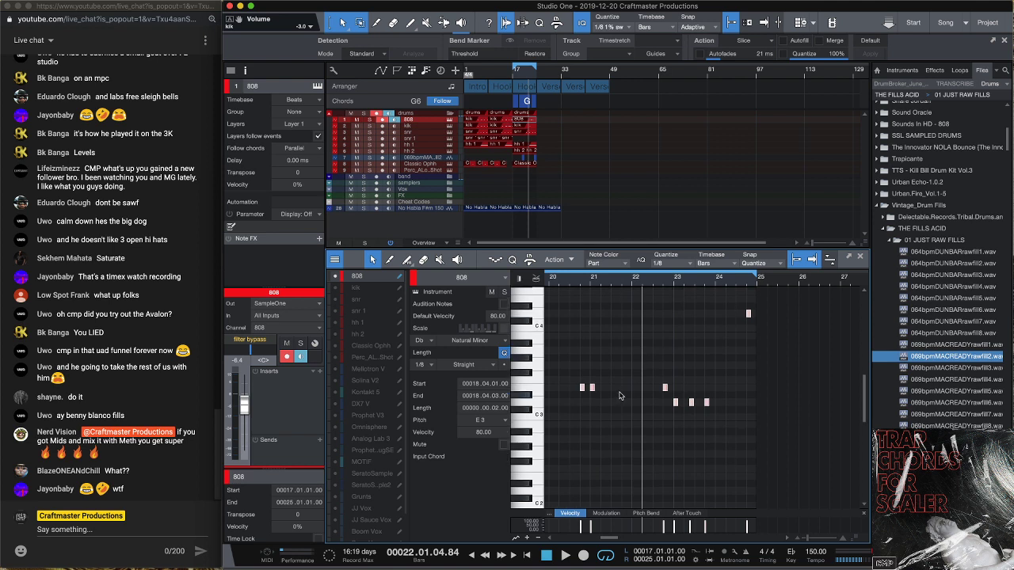
{"action": "right_click", "coordinate": [664, 388]}
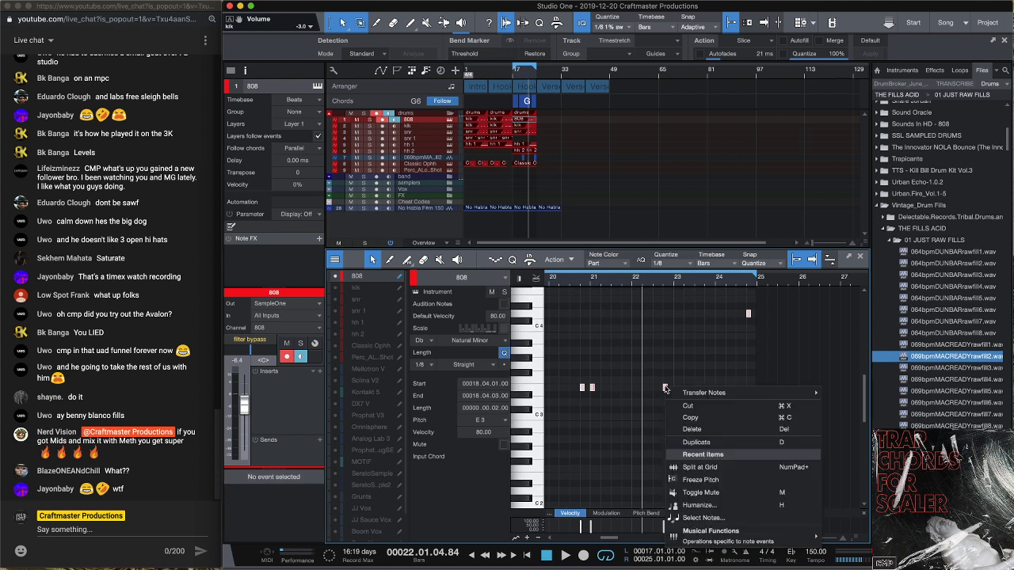
{"action": "left_click", "coordinate": [721, 481]}
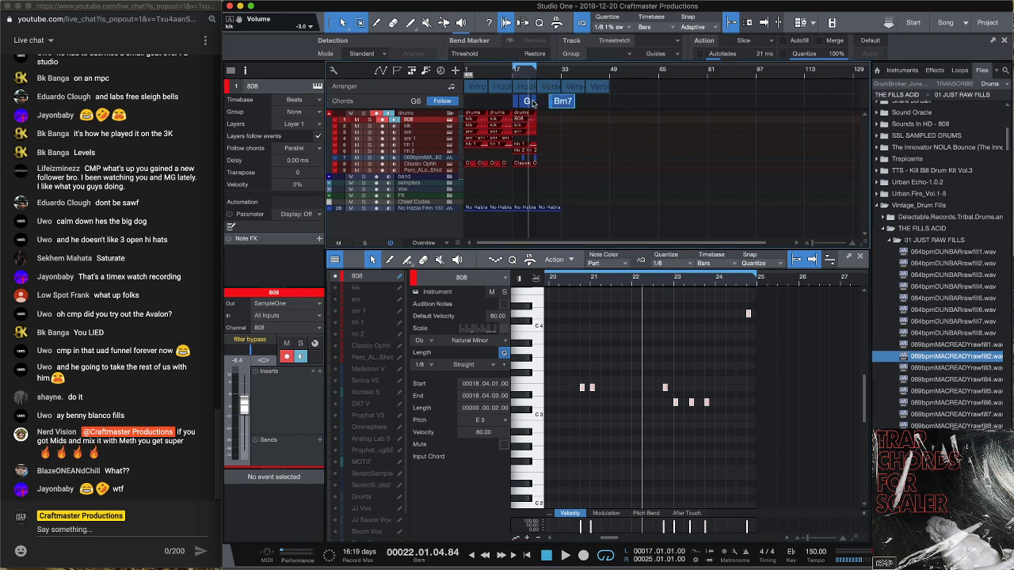
Delete all chords from the chord track and move the Hook B drum and sample parts to Verse B at bar 33
{"action": "left_click", "coordinate": [500, 103]}
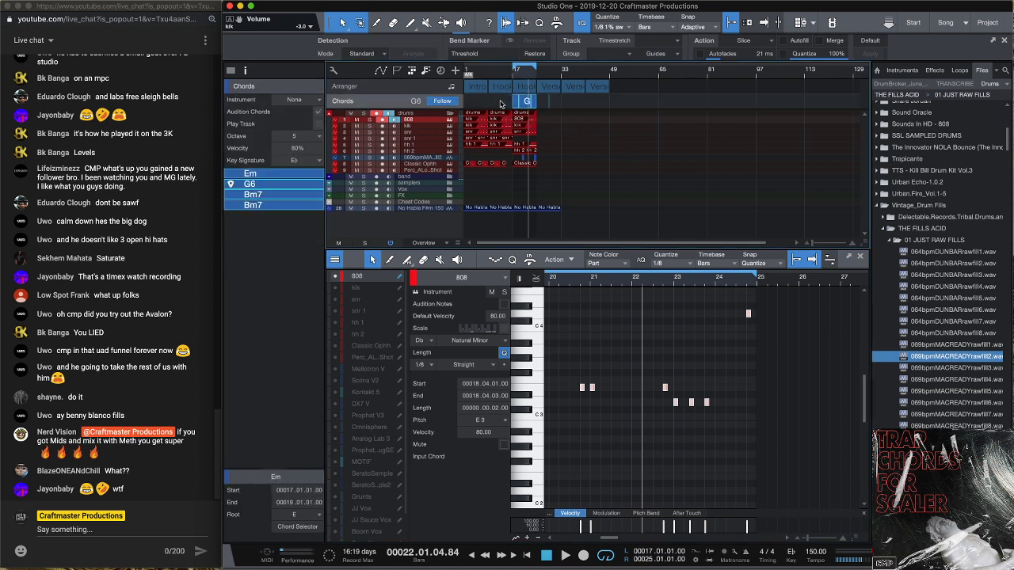
{"action": "key", "text": "Delete"}
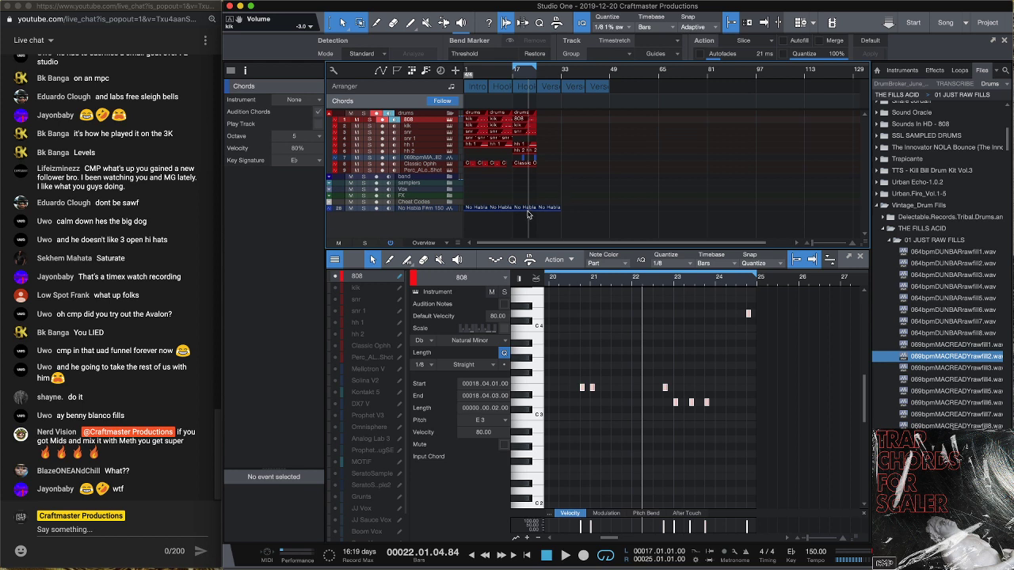
{"action": "left_click_drag", "start_coordinate": [534, 224], "coordinate": [571, 116]}
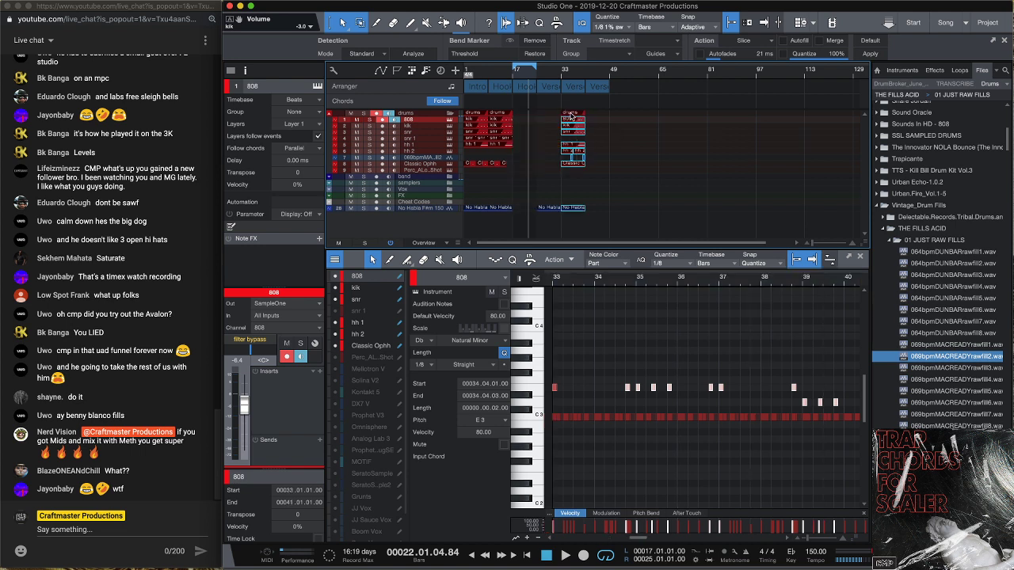
{"action": "left_click", "coordinate": [558, 163]}
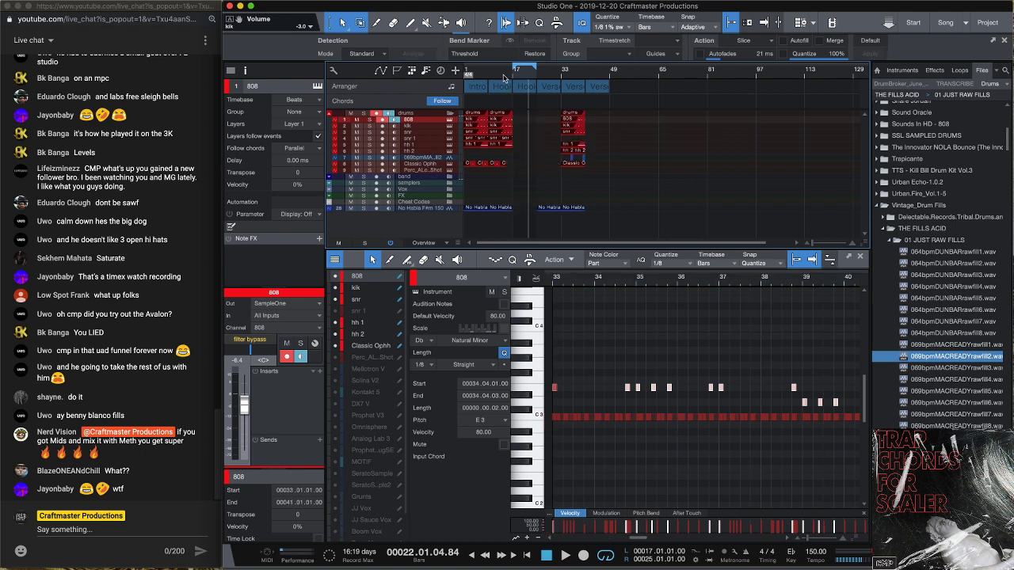
Duplicate all the Hook A drum and sample parts into the empty Hook B section at bar 17
{"action": "left_click_drag", "start_coordinate": [502, 77], "coordinate": [557, 96]}
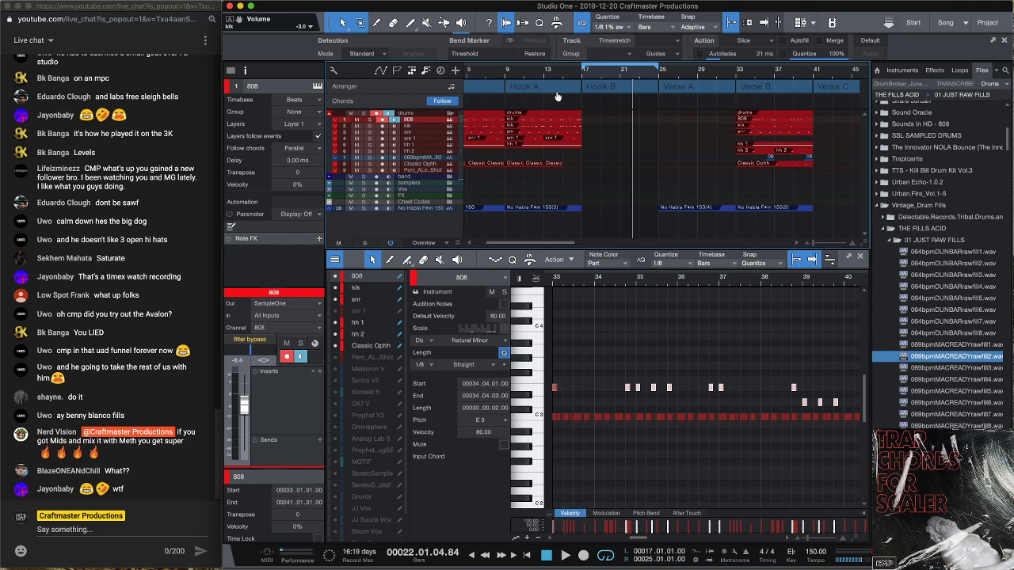
{"action": "left_click", "coordinate": [554, 164]}
{"action": "key", "text": "Right"}
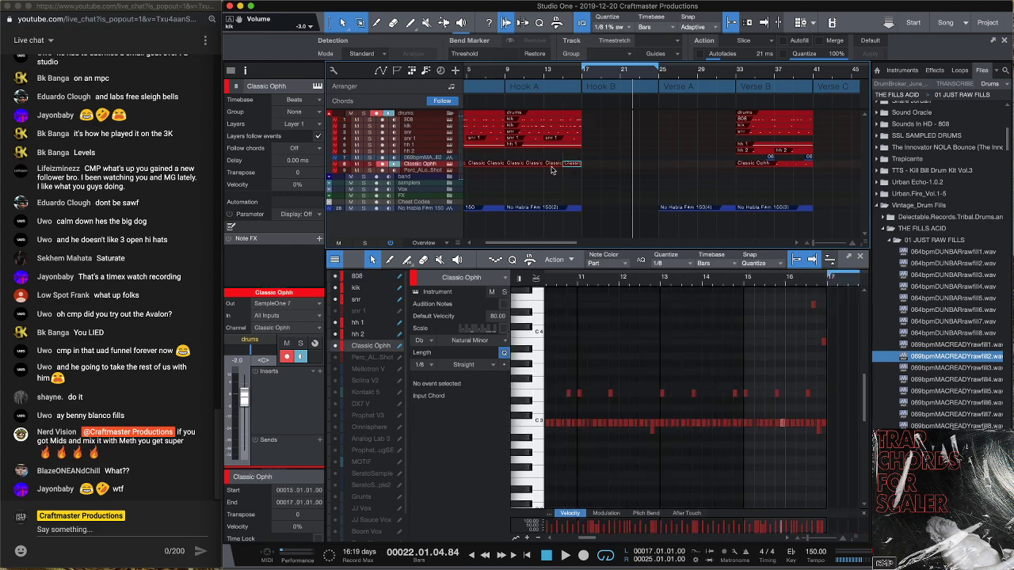
{"action": "left_click_drag", "start_coordinate": [578, 223], "coordinate": [506, 110]}
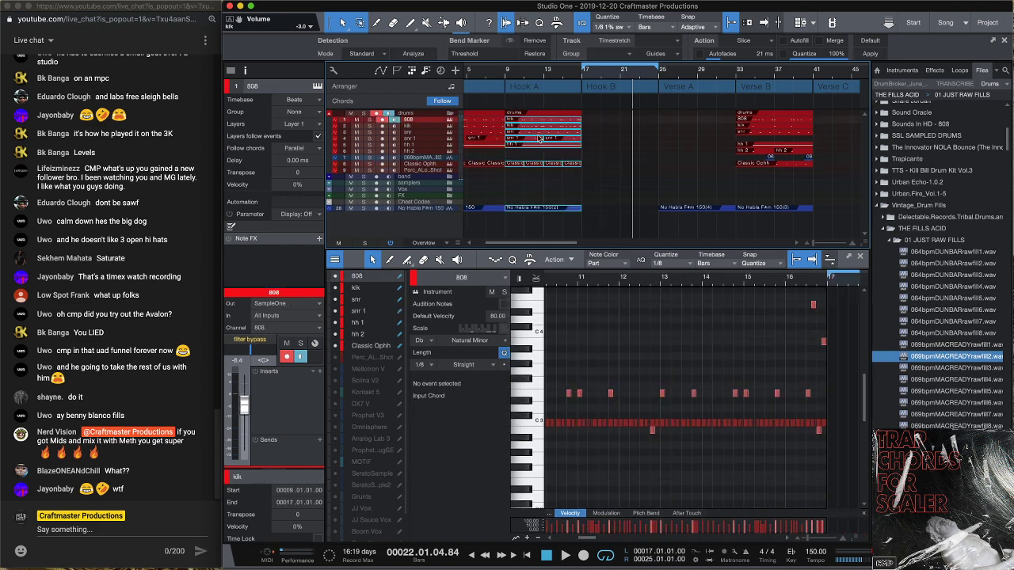
{"action": "key", "text": "d"}
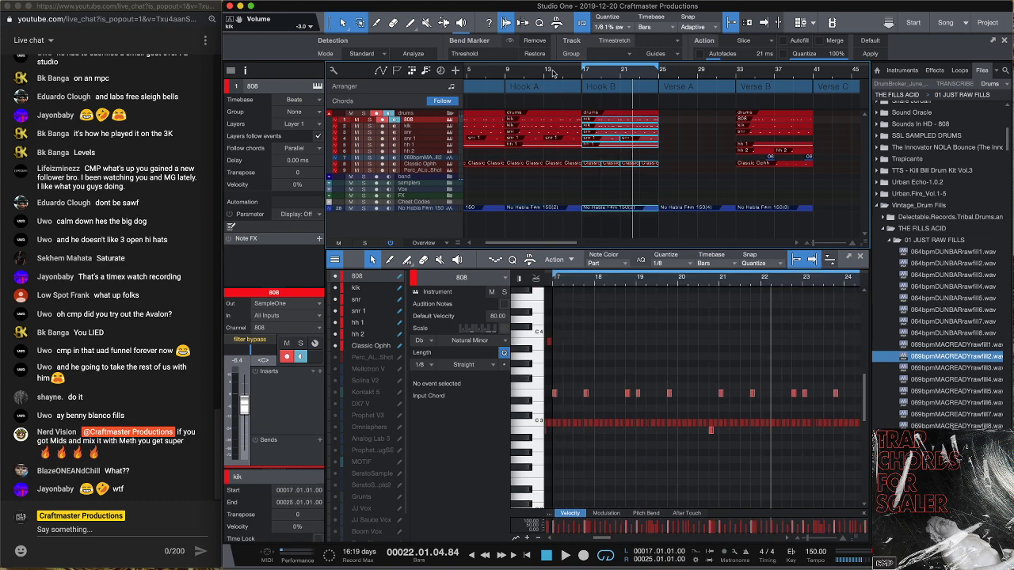
Move the Verse B drum parts and the Verse A and Verse B sample events eight bars later, putting the drums in Verse C
{"action": "left_click_drag", "start_coordinate": [552, 72], "coordinate": [603, 60]}
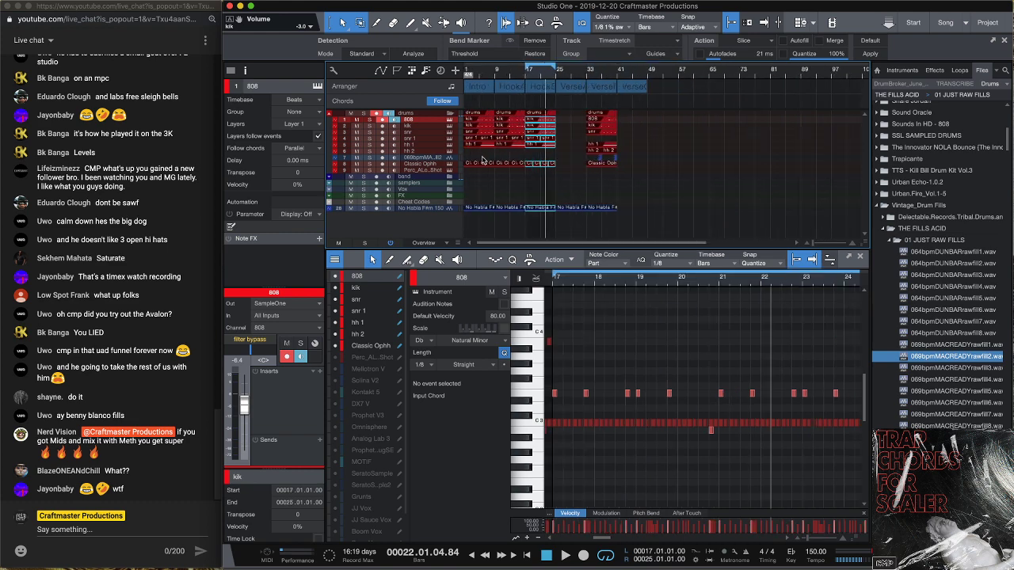
{"action": "left_click_drag", "start_coordinate": [492, 178], "coordinate": [467, 117]}
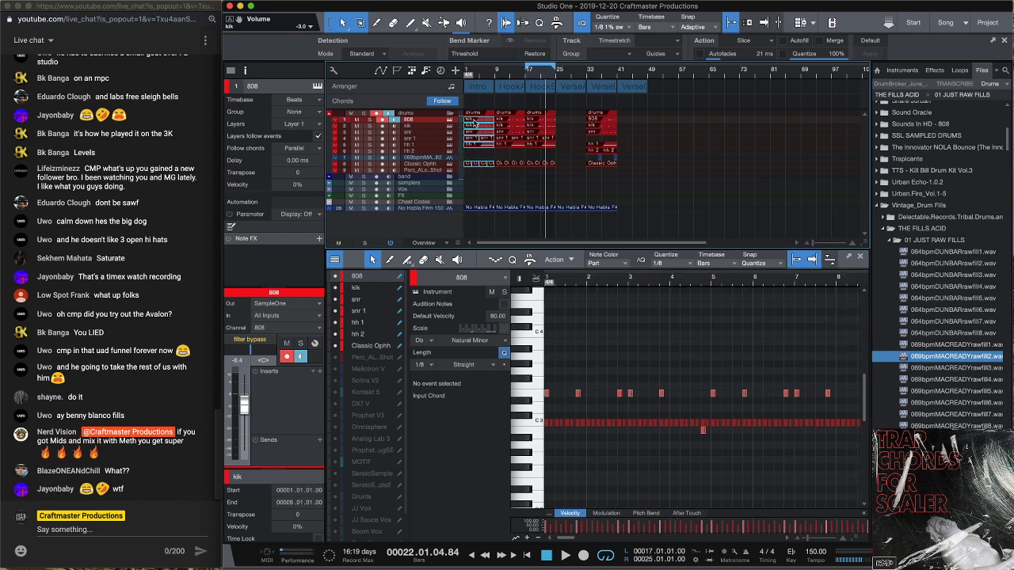
{"action": "left_click", "coordinate": [664, 180]}
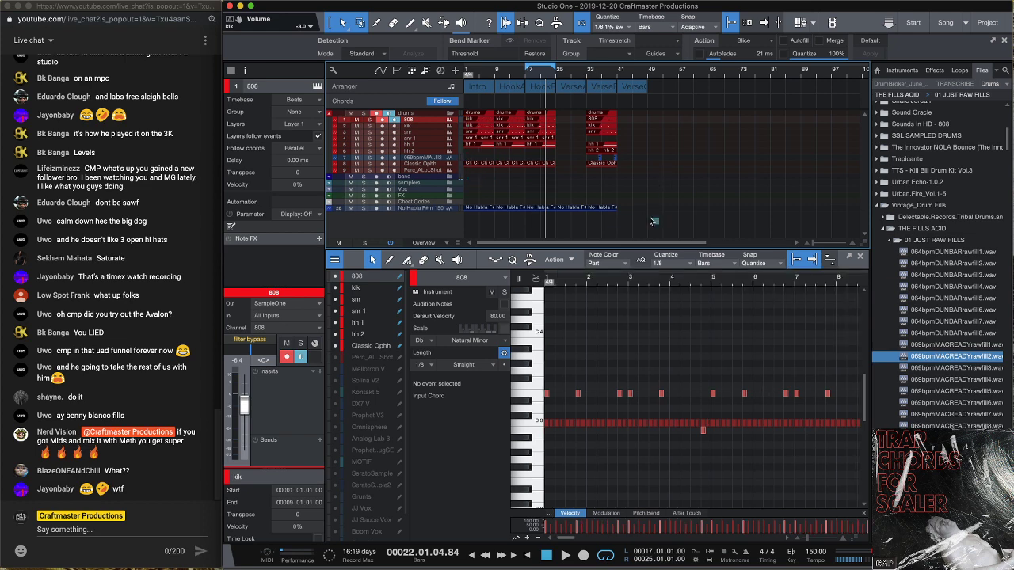
{"action": "left_click_drag", "start_coordinate": [651, 221], "coordinate": [558, 109]}
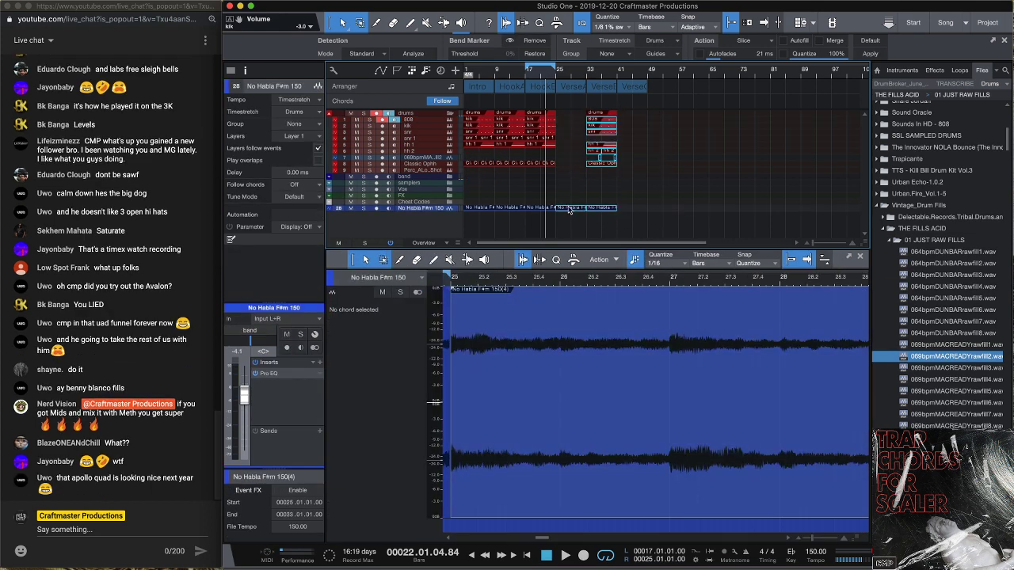
{"action": "left_click_drag", "start_coordinate": [568, 209], "coordinate": [601, 210]}
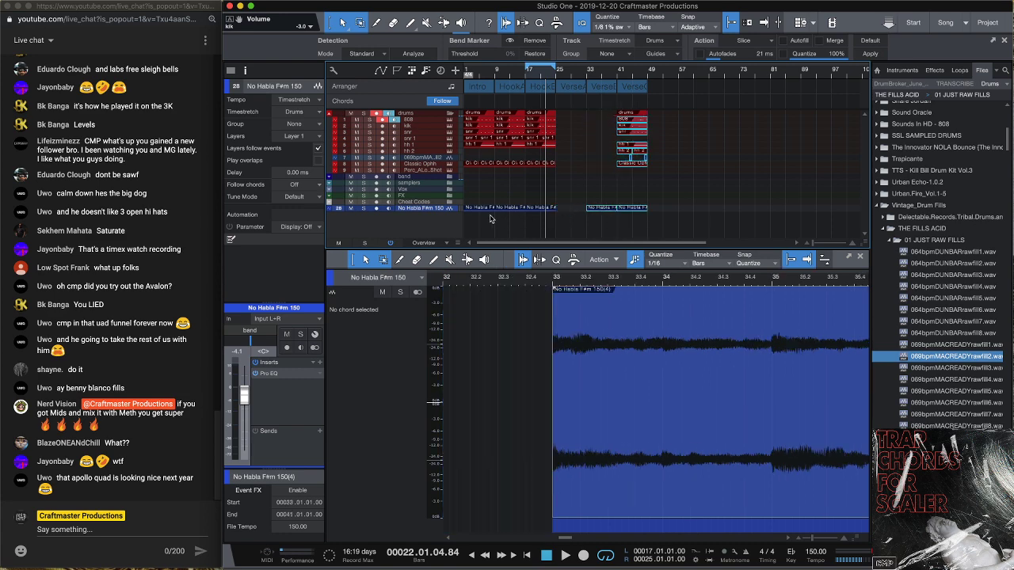
Copy the Intro drum and sample parts into Verse A at bar 25
{"action": "left_click_drag", "start_coordinate": [489, 218], "coordinate": [475, 120]}
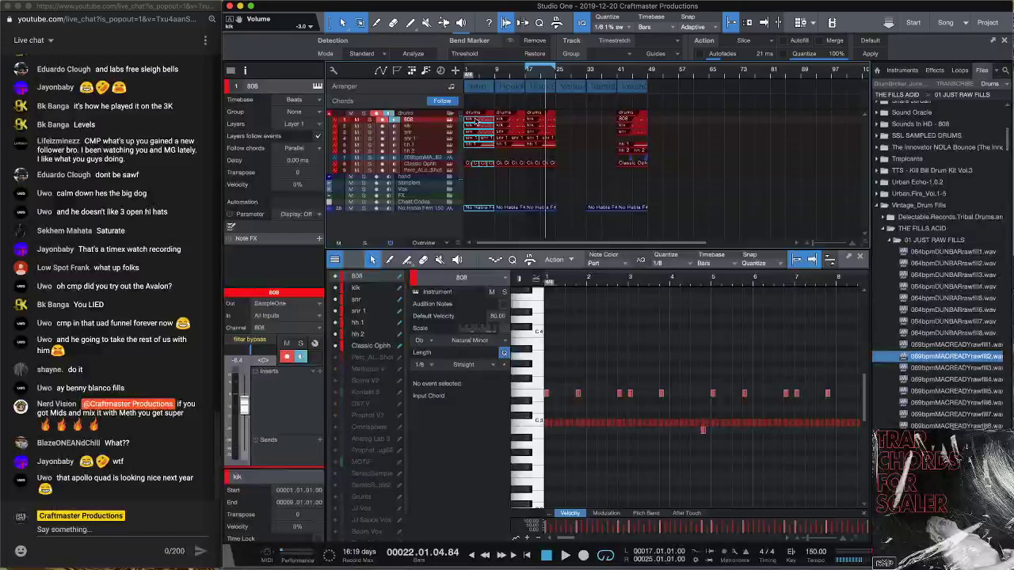
{"action": "left_click", "coordinate": [470, 164]}
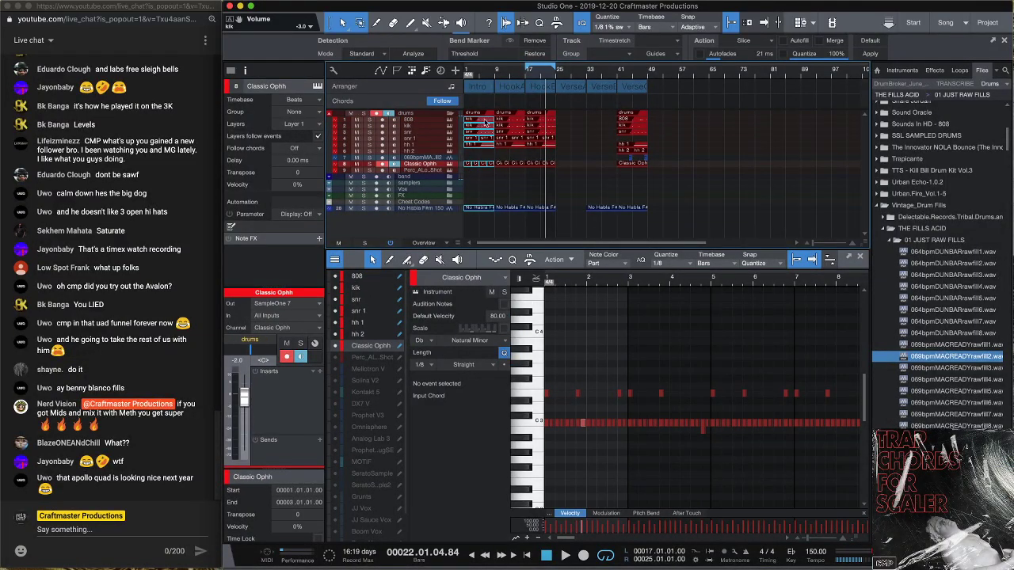
{"action": "left_click_drag", "start_coordinate": [487, 131], "coordinate": [578, 139]}
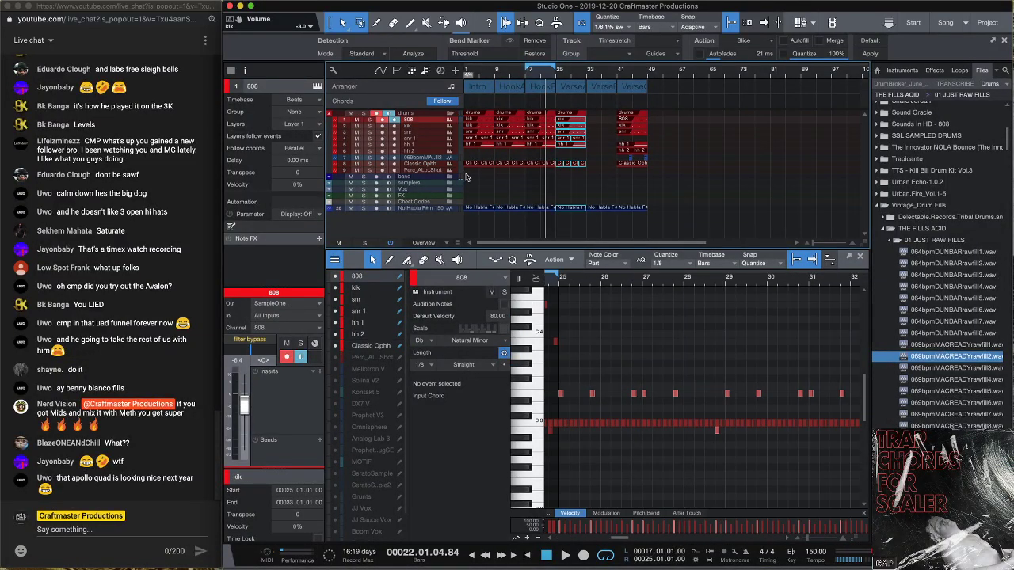
Delete the drum parts from the Intro, keeping its No Habla sample event
{"action": "left_click", "coordinate": [465, 177]}
{"action": "left_click_drag", "start_coordinate": [494, 173], "coordinate": [461, 120]}
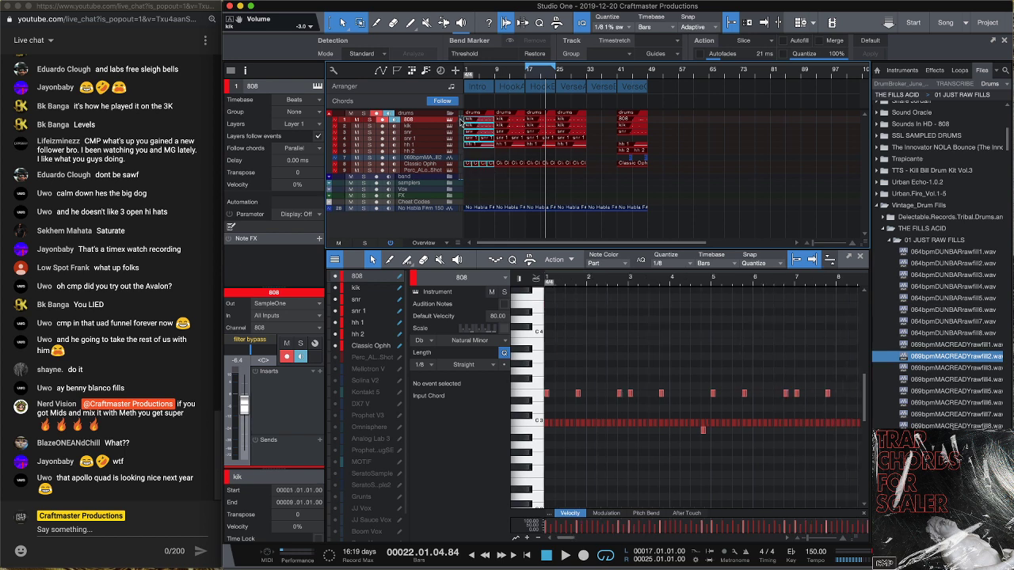
{"action": "key", "text": "Delete"}
Play the song from the beginning, set the loop range from bar 1 to bar 49, and stop playback
{"action": "key", "text": "space"}
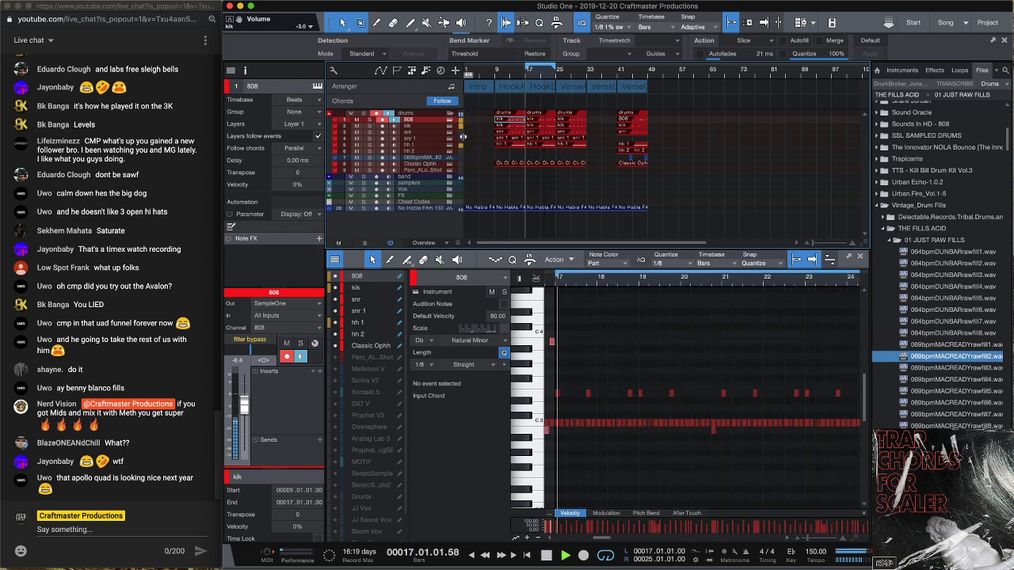
{"action": "key", "text": "Home"}
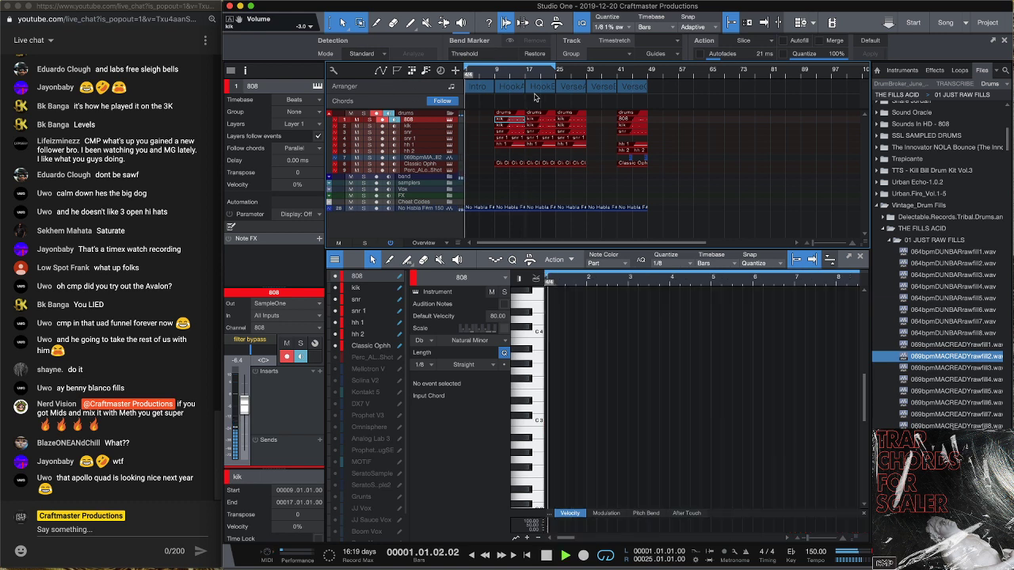
{"action": "left_click_drag", "start_coordinate": [555, 69], "coordinate": [649, 69]}
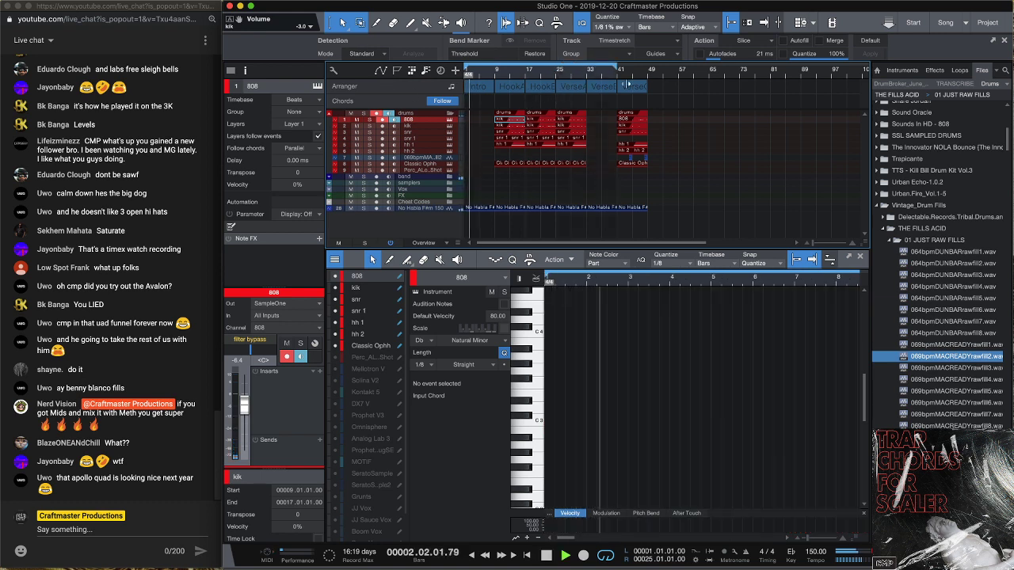
{"action": "key", "text": "space"}
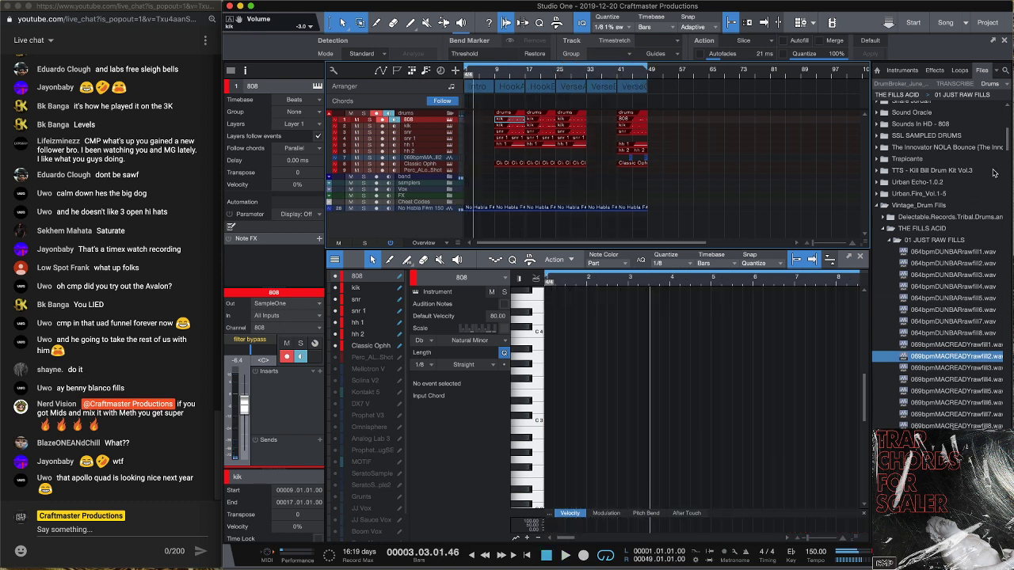
{"action": "scroll", "coordinate": [1007, 85], "scroll_direction": "up", "scroll_amount": 5}
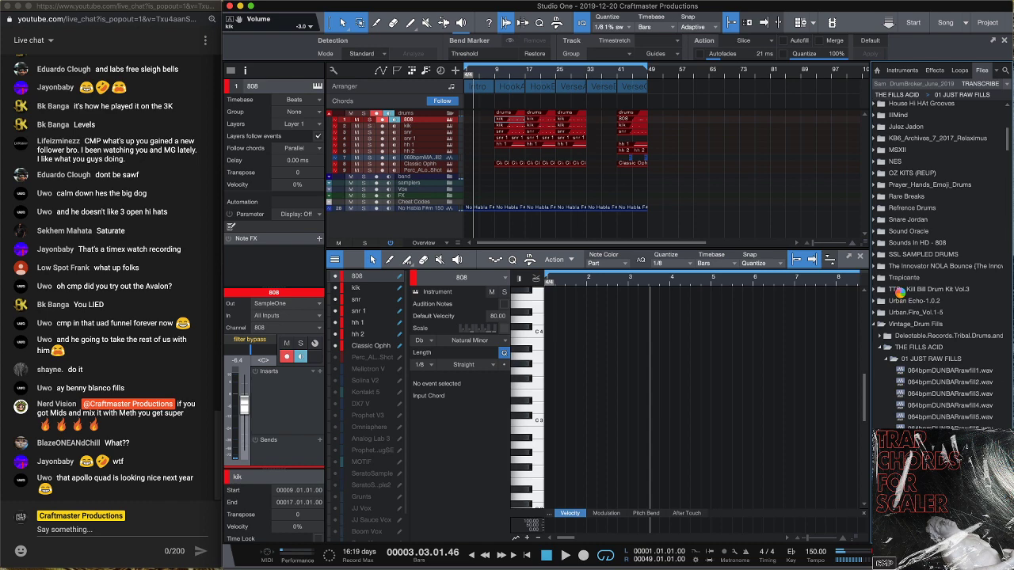
{"action": "left_click", "coordinate": [899, 291]}
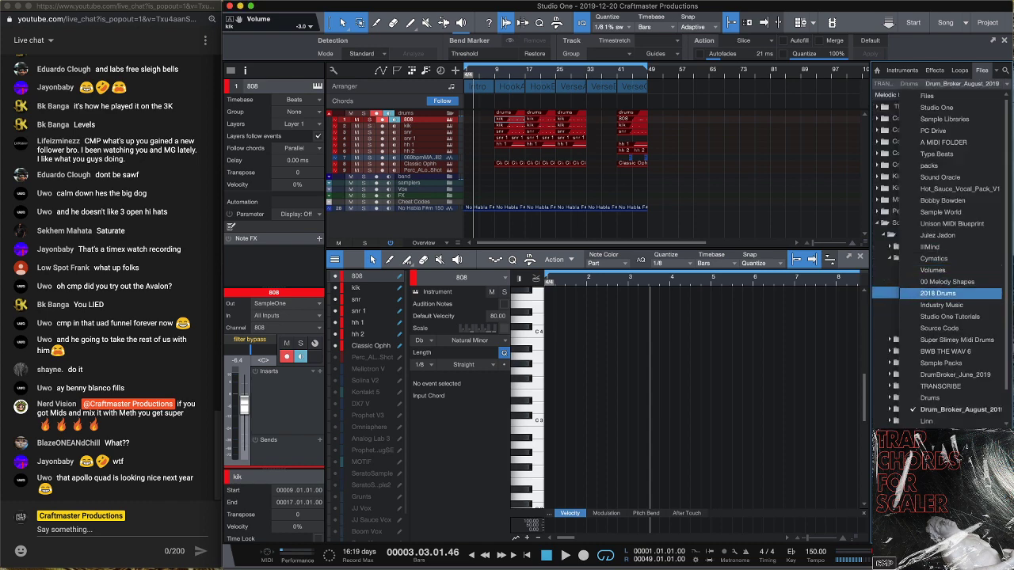
{"action": "left_click", "coordinate": [898, 292]}
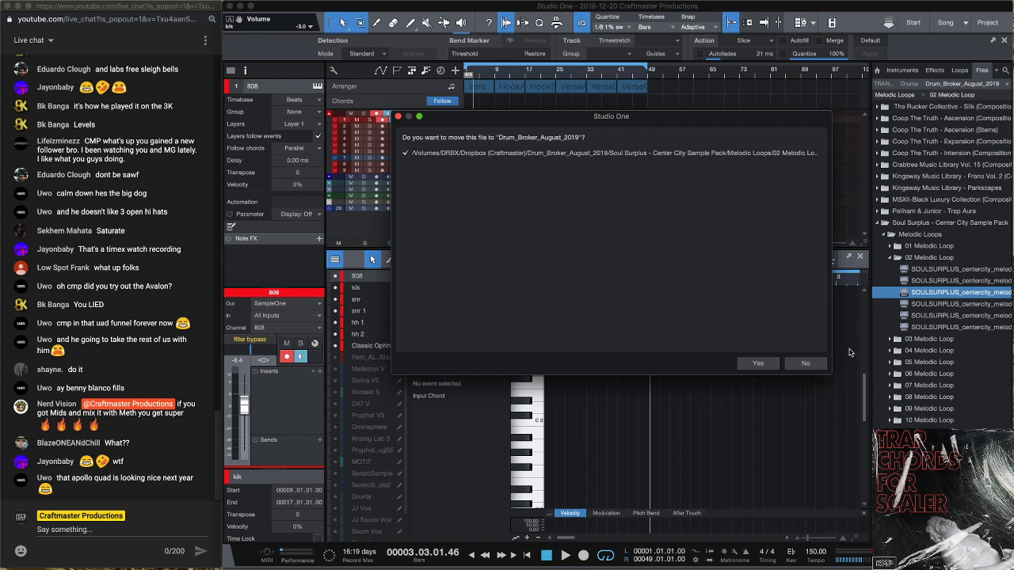
{"action": "left_click", "coordinate": [805, 364]}
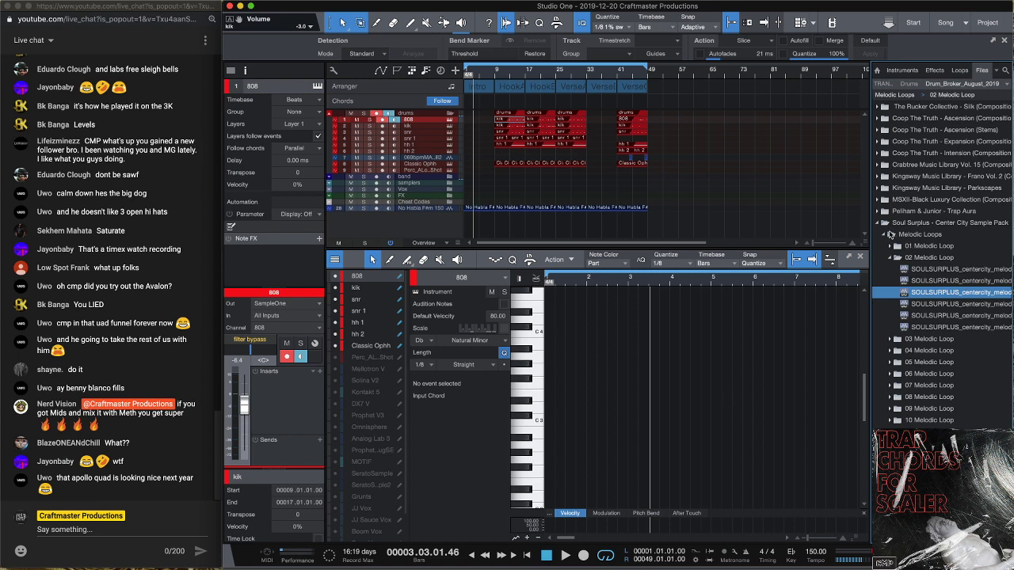
{"action": "left_click", "coordinate": [877, 223]}
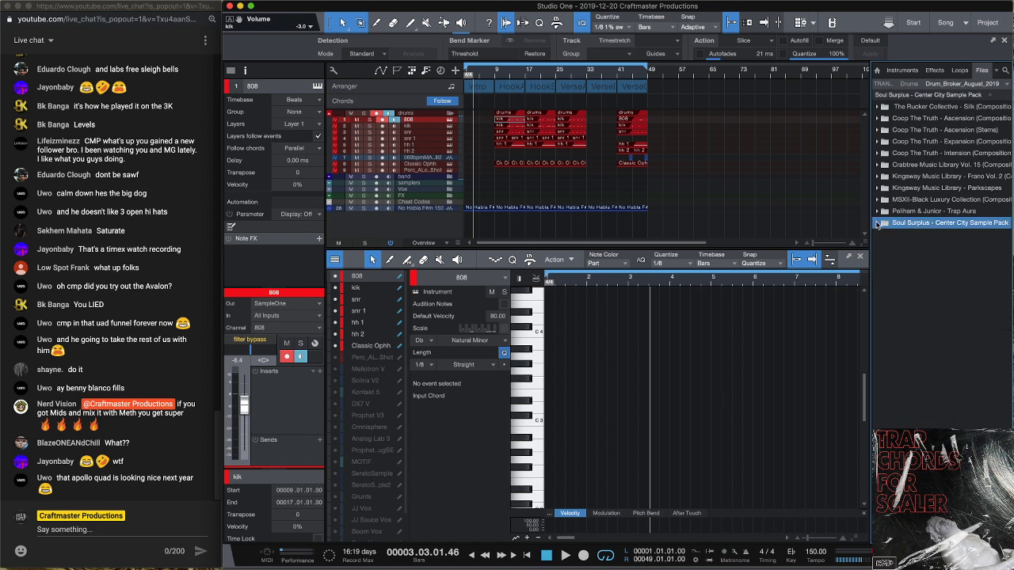
{"action": "left_click", "coordinate": [1009, 85]}
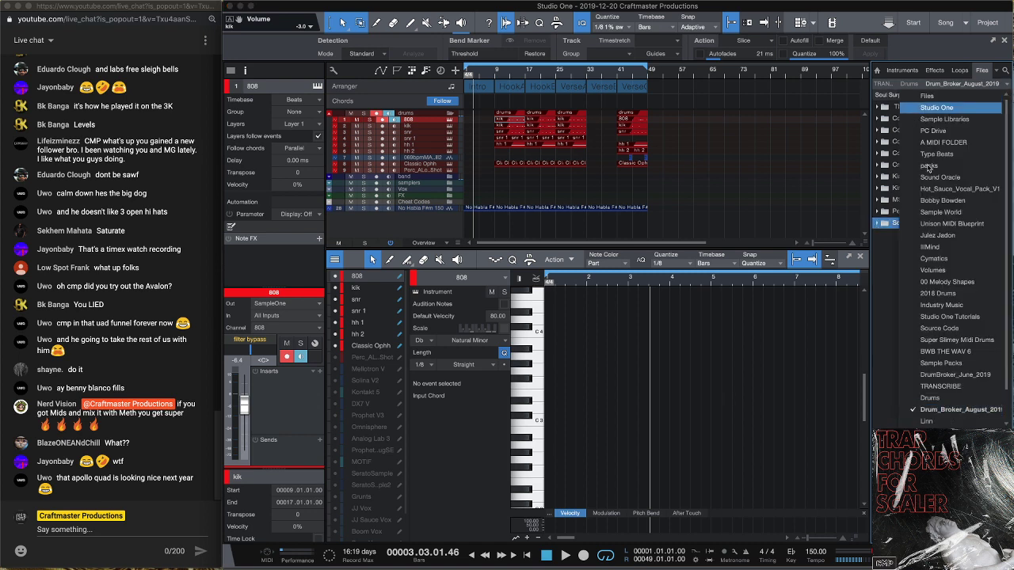
{"action": "left_click", "coordinate": [932, 398]}
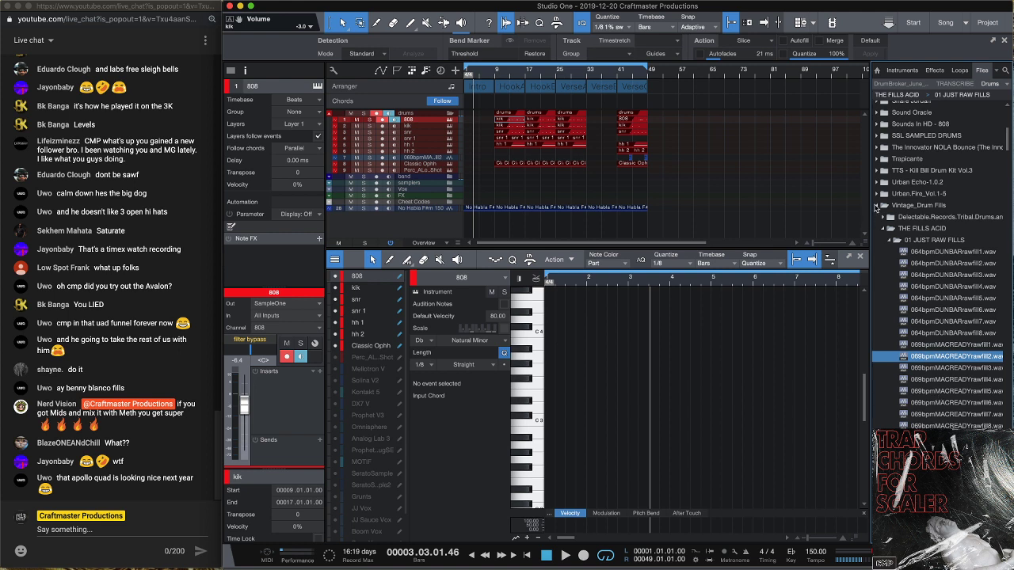
Collapse the Vintage_Drum Fills folder and open the FX folder of TTS - Kill Bill Drum Kit Vol.3, with its 808 folder collapsed
{"action": "left_click", "coordinate": [875, 206]}
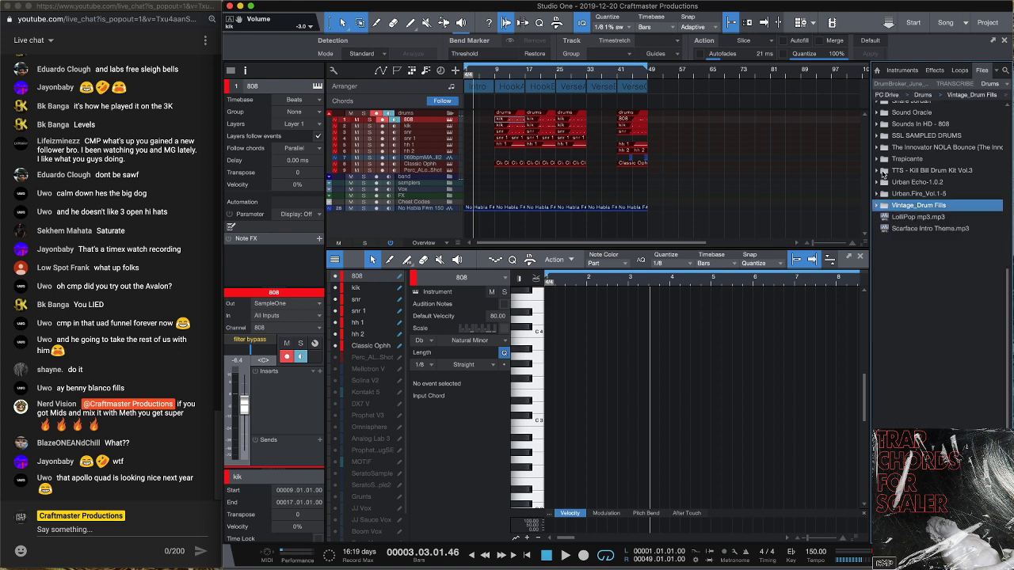
{"action": "left_click", "coordinate": [877, 171]}
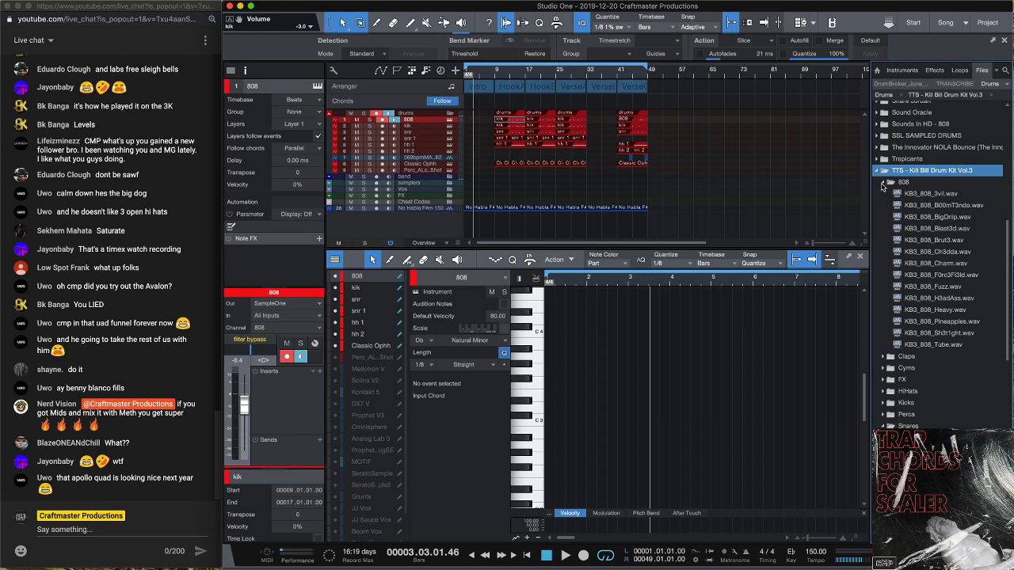
{"action": "left_click", "coordinate": [882, 183]}
{"action": "left_click", "coordinate": [885, 264]}
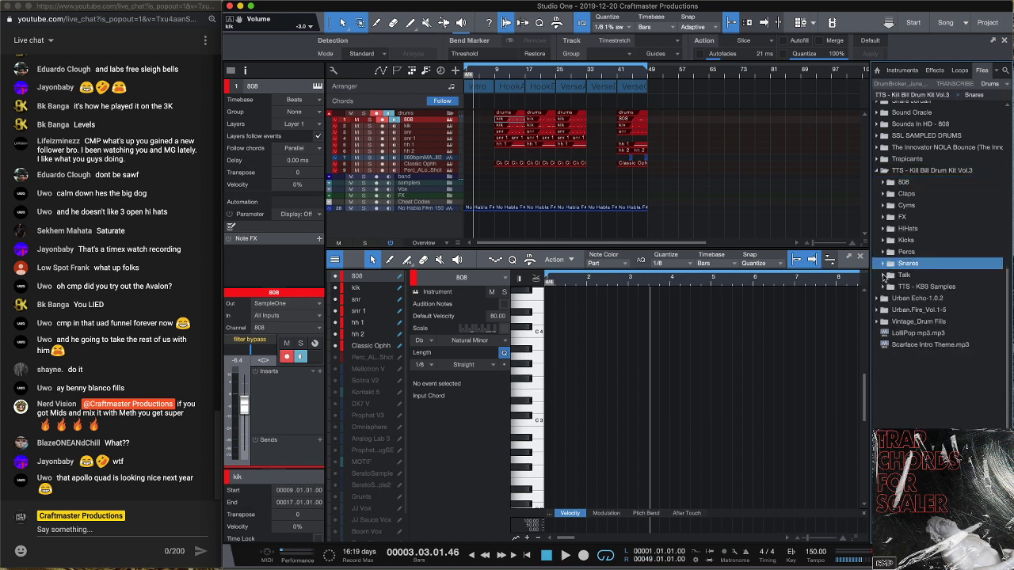
{"action": "left_click", "coordinate": [883, 216]}
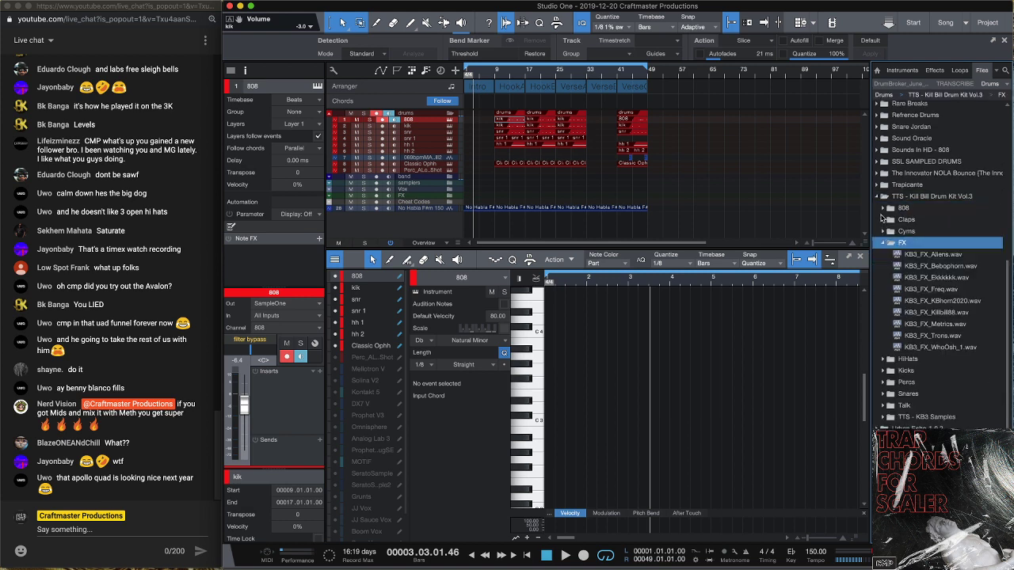
Audition the kit's FX samples from KB3_FX_Aliens.wav through KB3_FX_WhoOsh_1.wav against song playback, then go back to KB3_FX_Metrics.wav
{"action": "left_click", "coordinate": [916, 255]}
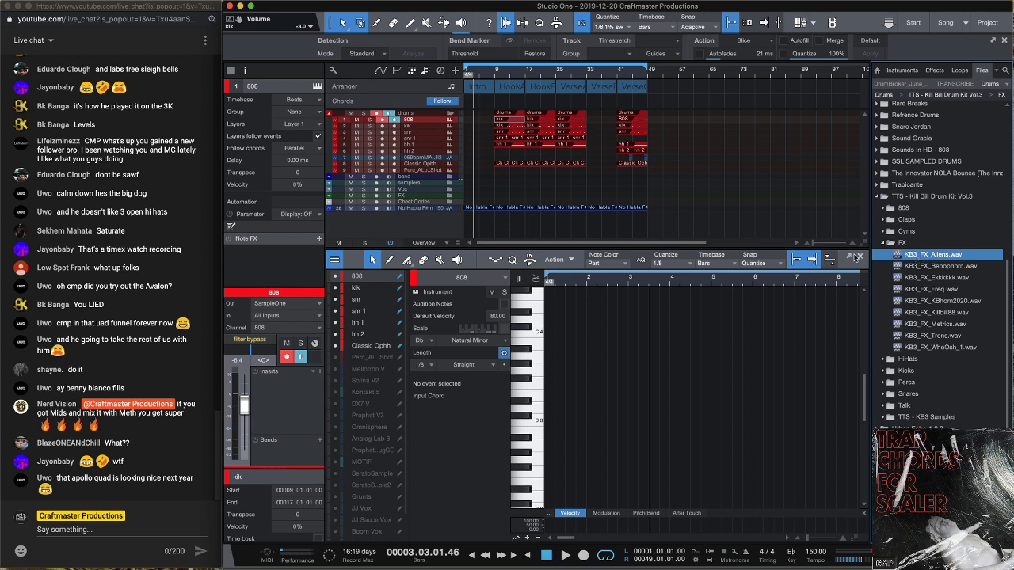
{"action": "key", "text": "Home"}
{"action": "key", "text": "space"}
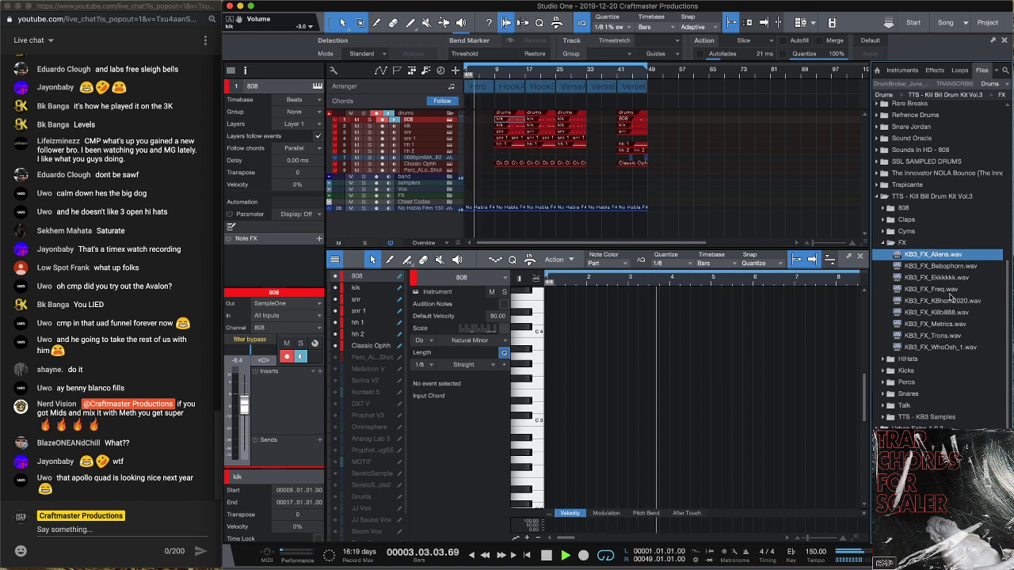
{"action": "key", "text": "Down"}
{"action": "key", "text": "Down"}
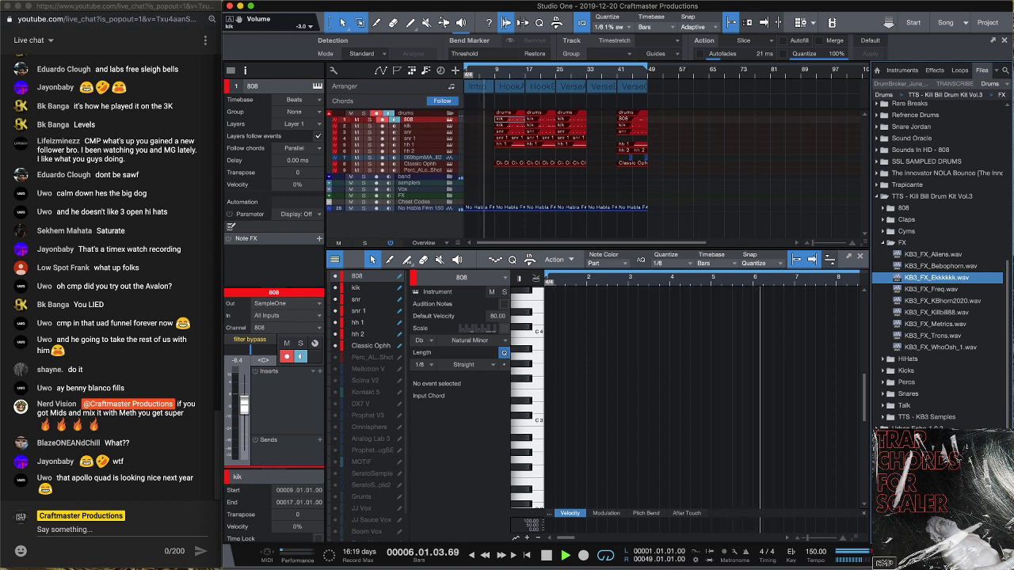
{"action": "key", "text": "Down"}
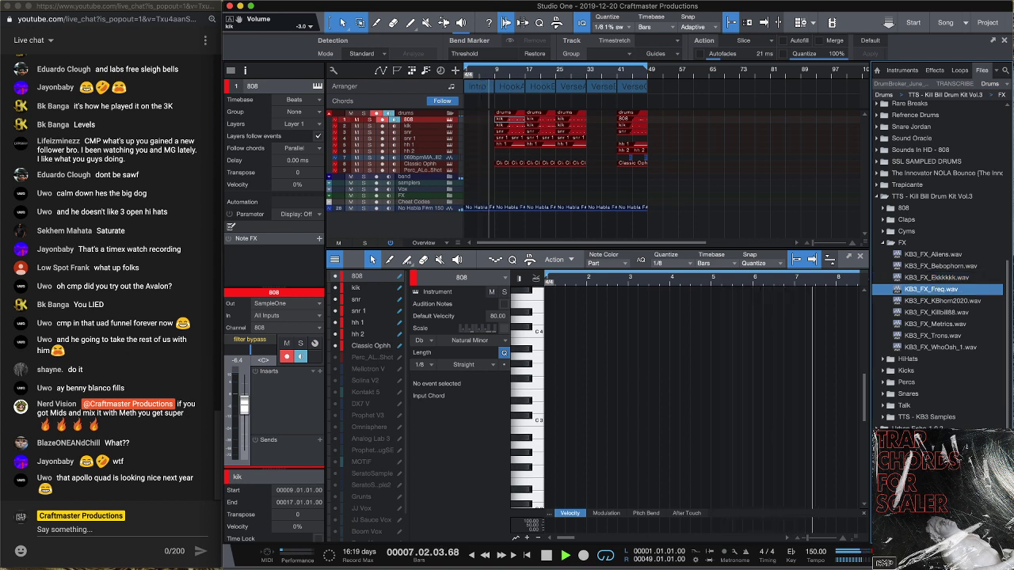
{"action": "key", "text": "Down"}
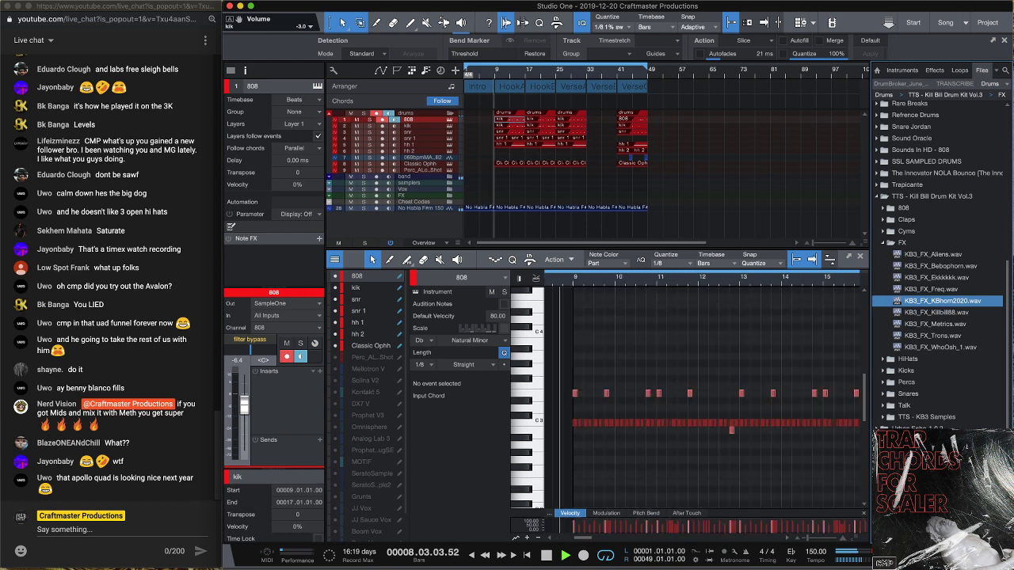
{"action": "key", "text": "Down"}
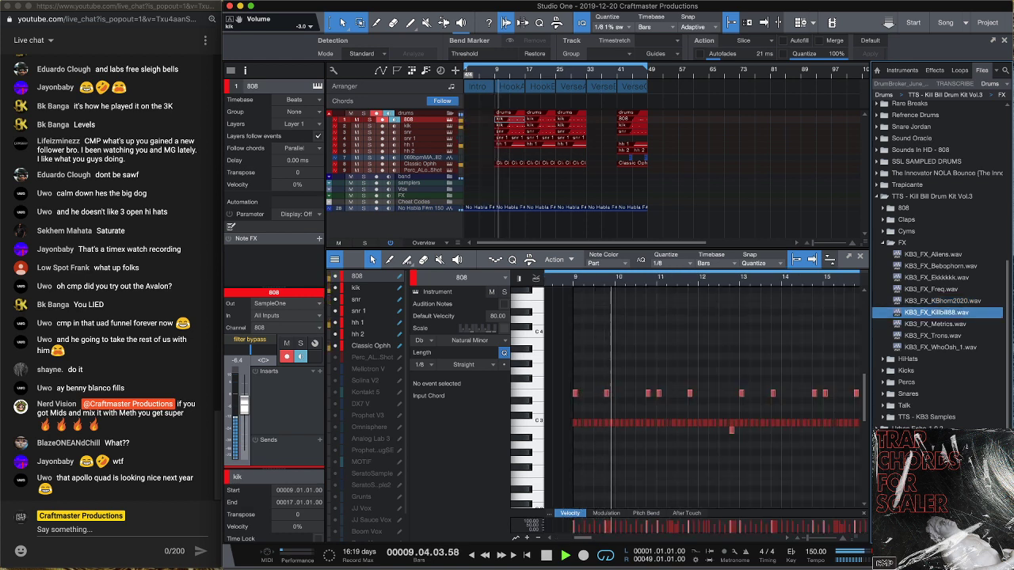
{"action": "key", "text": "Down"}
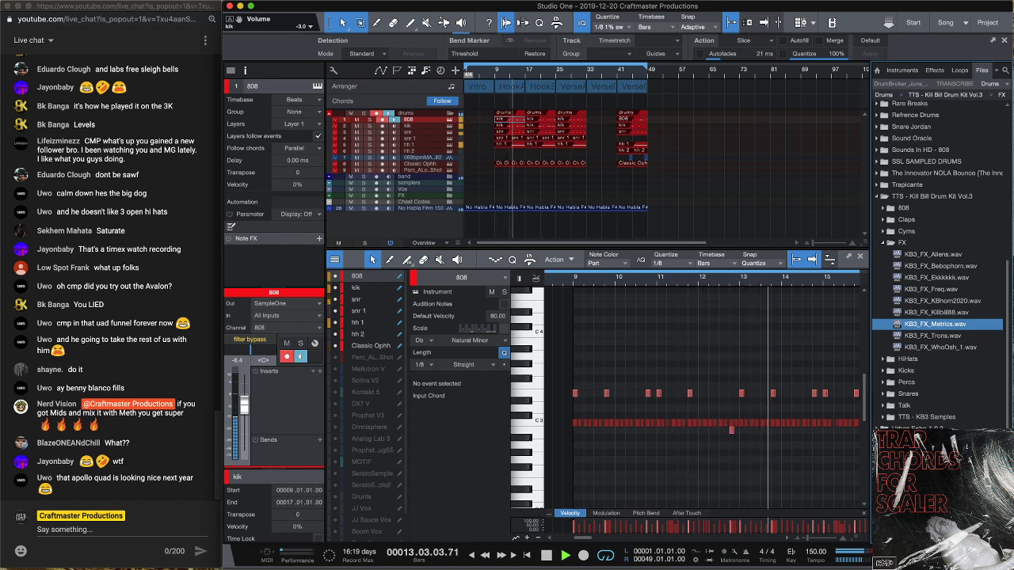
{"action": "key", "text": "Down"}
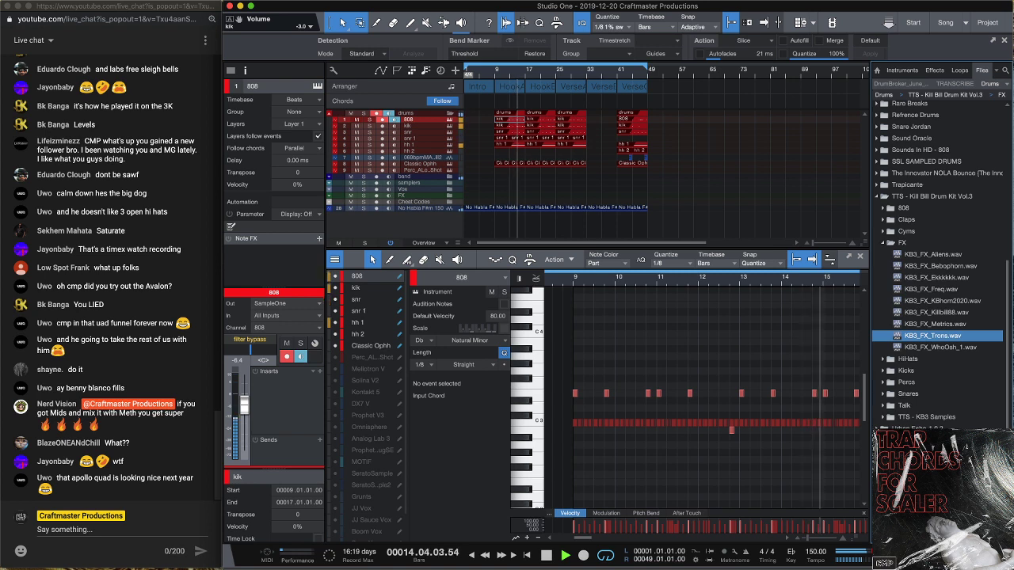
{"action": "key", "text": "Down"}
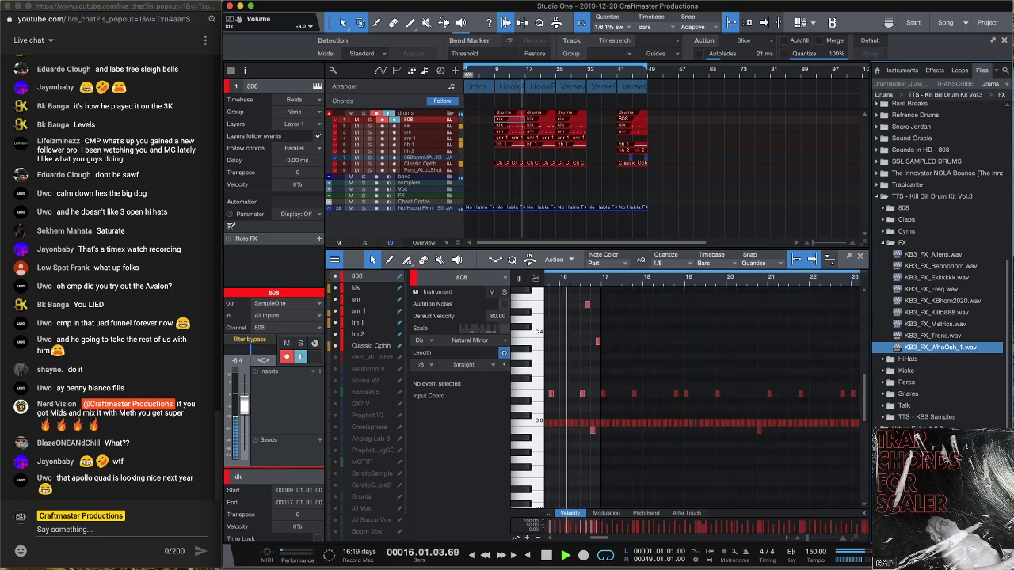
{"action": "key", "text": "Up"}
{"action": "key", "text": "Up"}
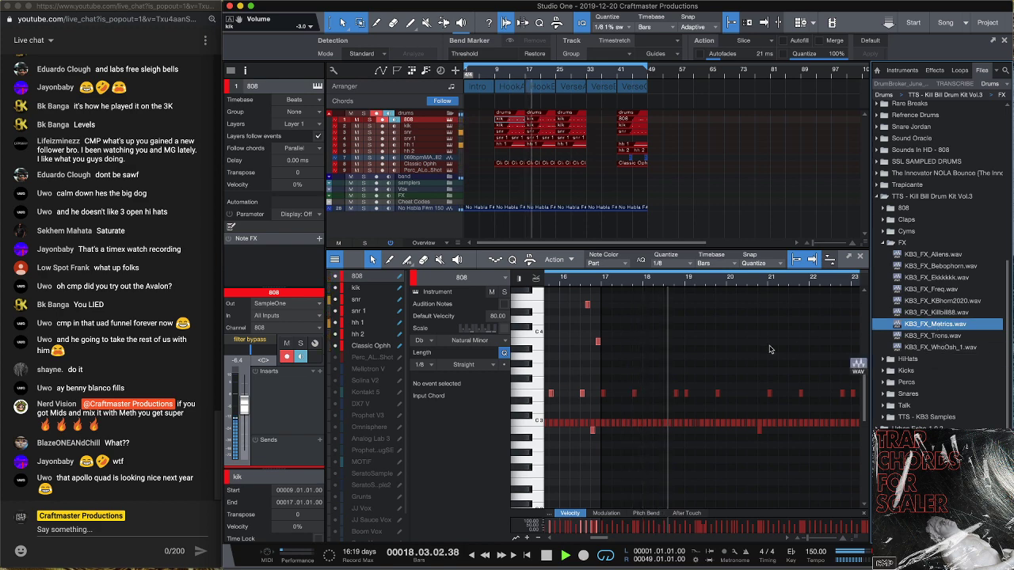
Place KB3_FX_Metrics.wav on a new audio track at bar 1 and play the start of the Intro
{"action": "left_click_drag", "start_coordinate": [938, 331], "coordinate": [473, 222]}
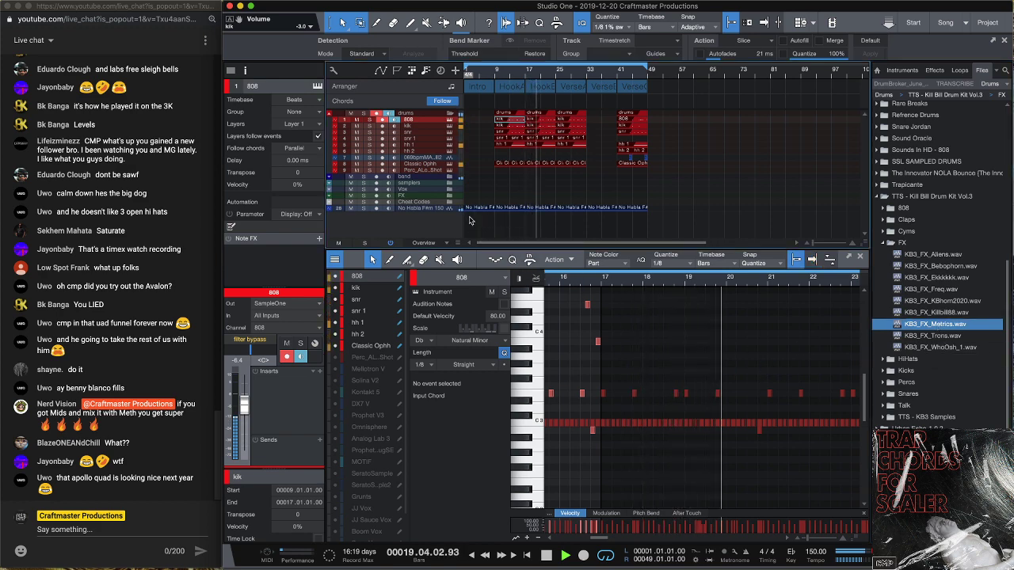
{"action": "key", "text": "space"}
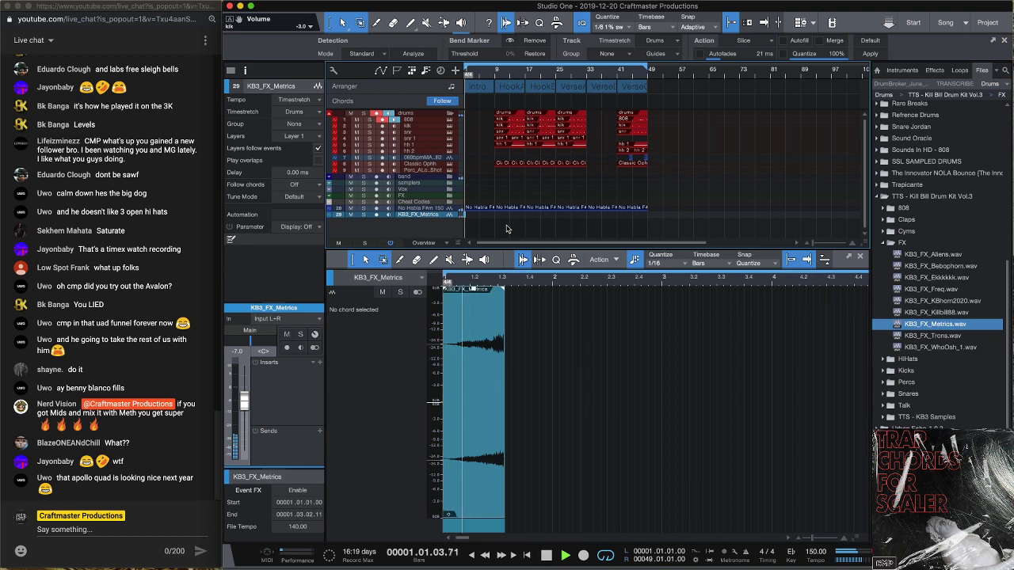
{"action": "key", "text": "space"}
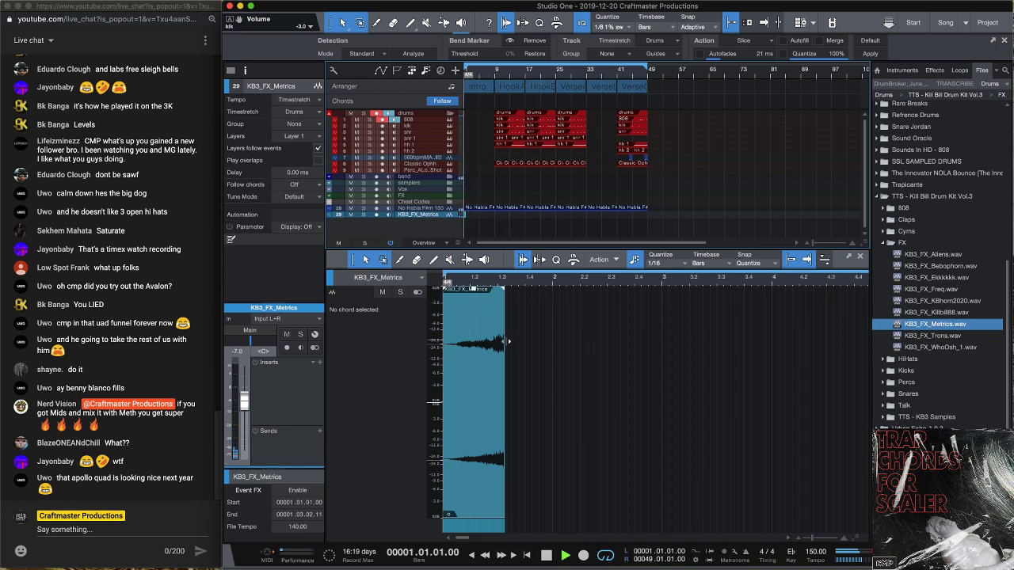
{"action": "key", "text": "space"}
{"action": "key", "text": "space"}
Route the KB3_FX_Metrics track's output to the band bus and add sends to echo and hall
{"action": "left_click", "coordinate": [256, 332]}
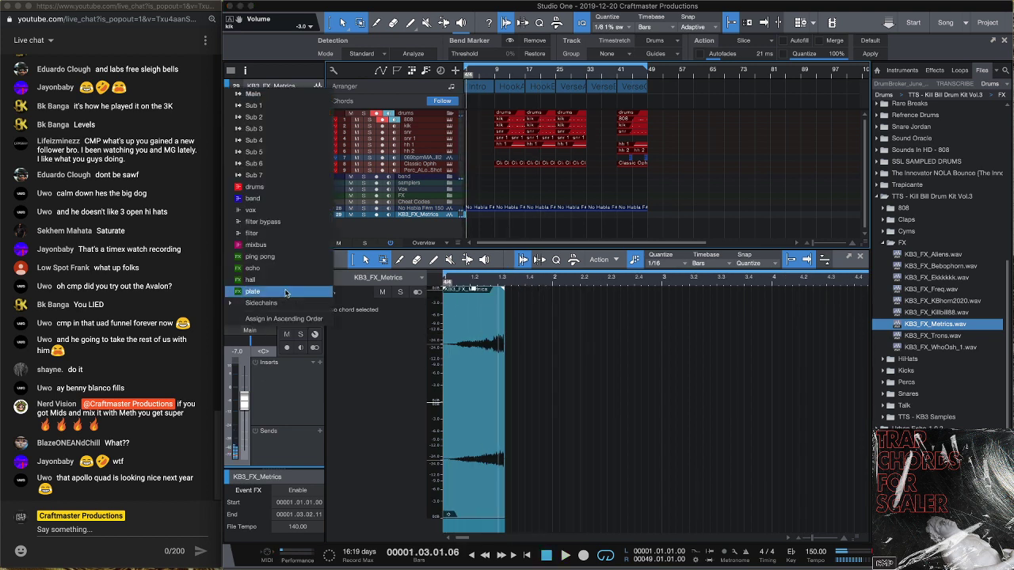
{"action": "left_click", "coordinate": [261, 199]}
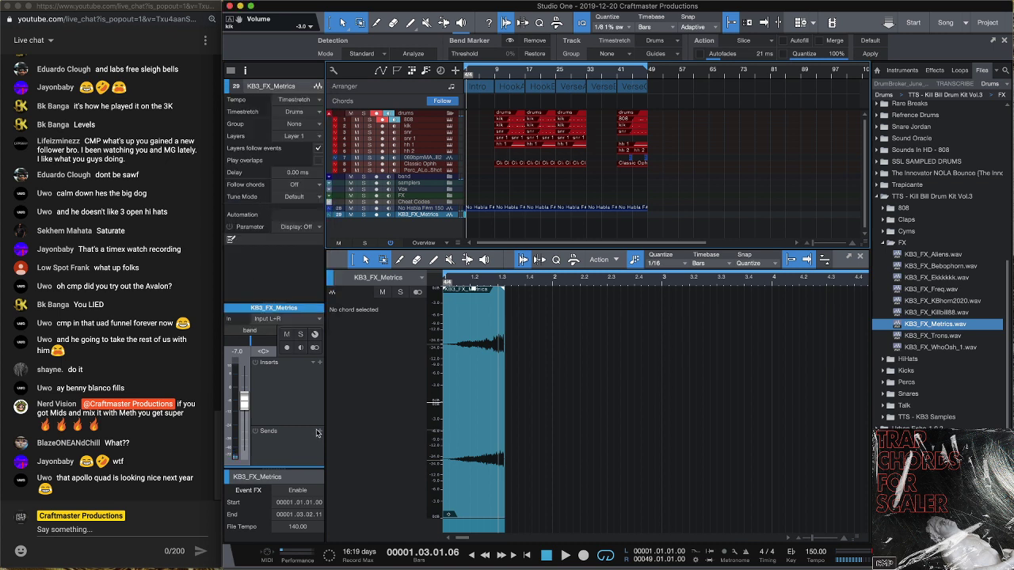
{"action": "left_click", "coordinate": [317, 431]}
{"action": "left_click", "coordinate": [349, 367]}
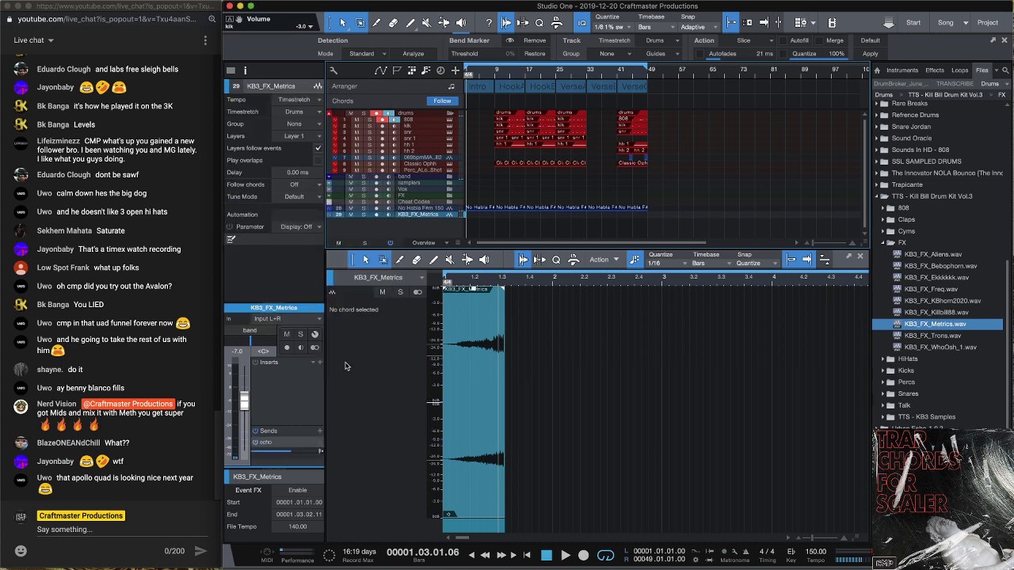
{"action": "left_click", "coordinate": [320, 433]}
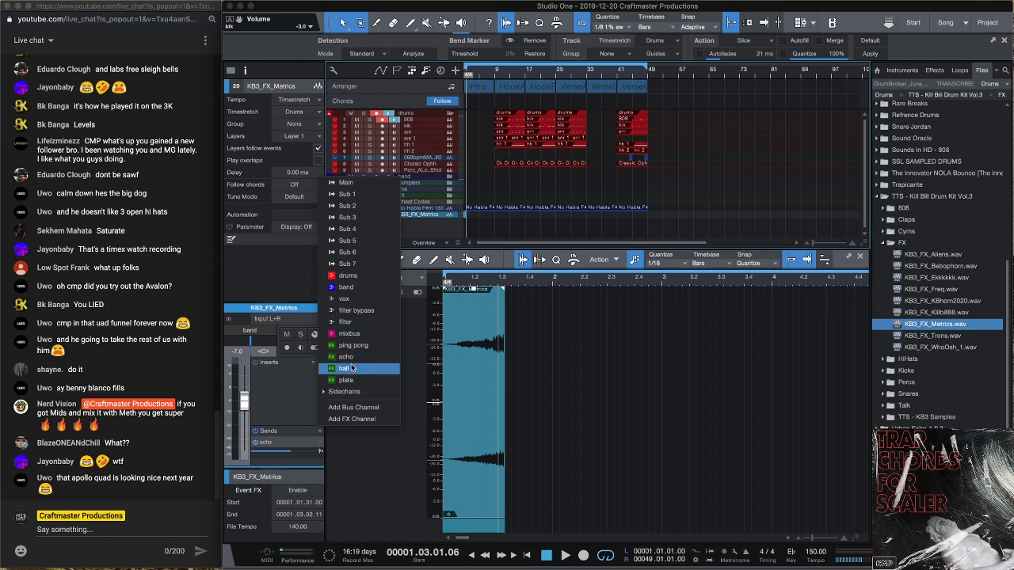
{"action": "left_click", "coordinate": [353, 366]}
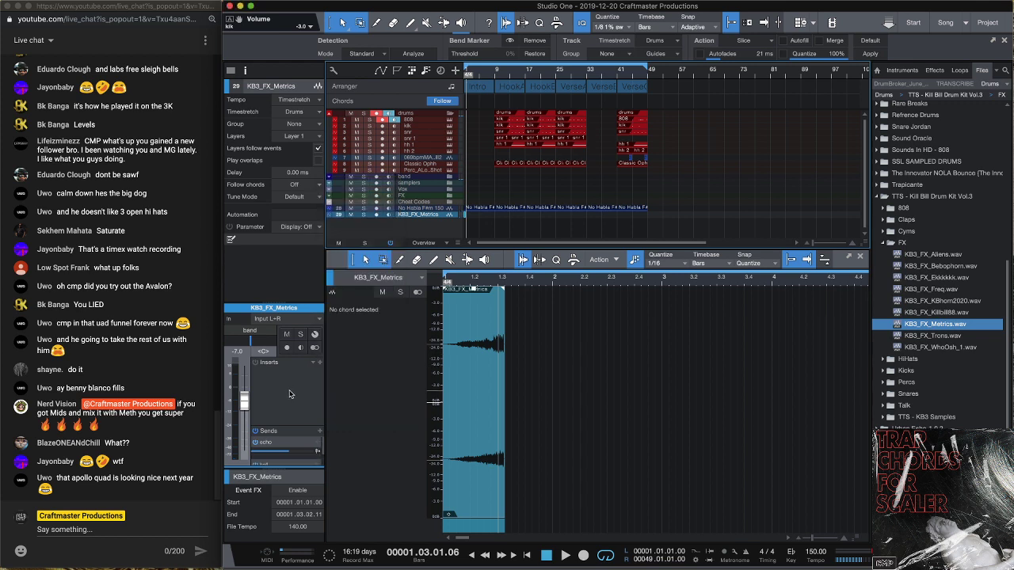
With the song playing, replace the L2 Stereo insert on the mixbus channel with Slate Digital FG-X
{"action": "key", "text": "space"}
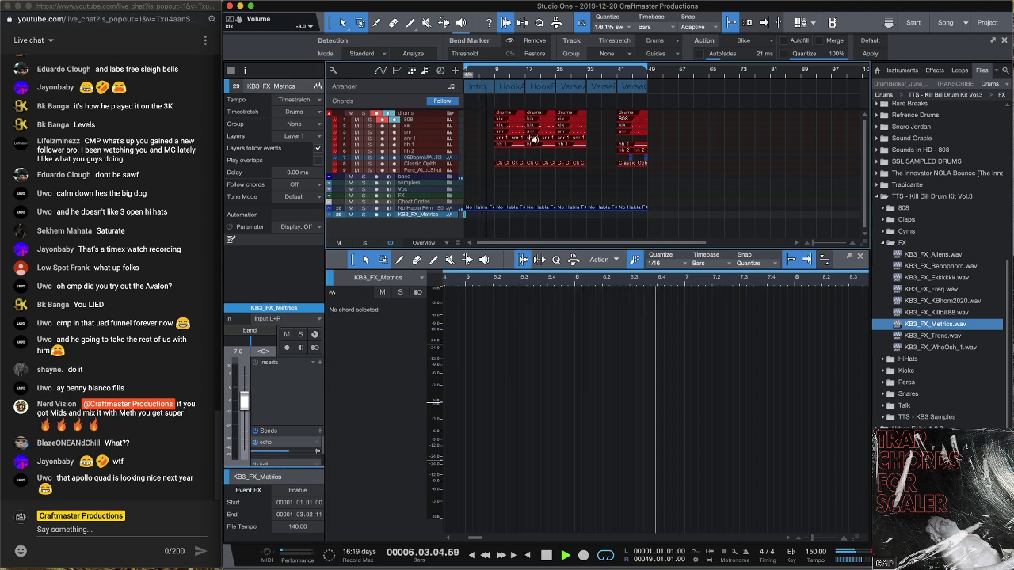
{"action": "scroll", "coordinate": [531, 137], "scroll_direction": "up", "scroll_amount": 5}
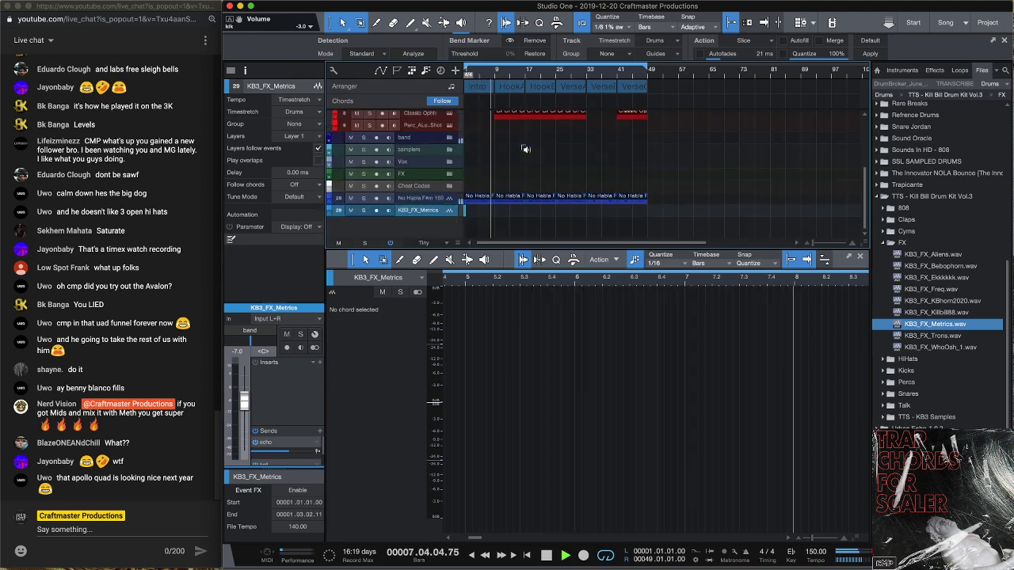
{"action": "scroll", "coordinate": [525, 148], "scroll_direction": "down", "scroll_amount": 5}
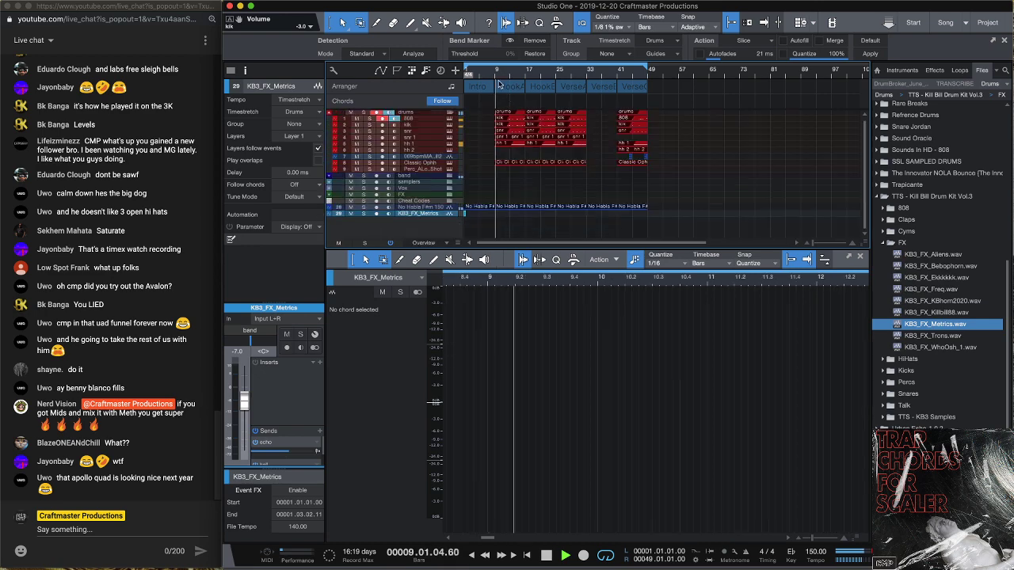
{"action": "scroll", "coordinate": [494, 74], "scroll_direction": "up", "scroll_amount": 3}
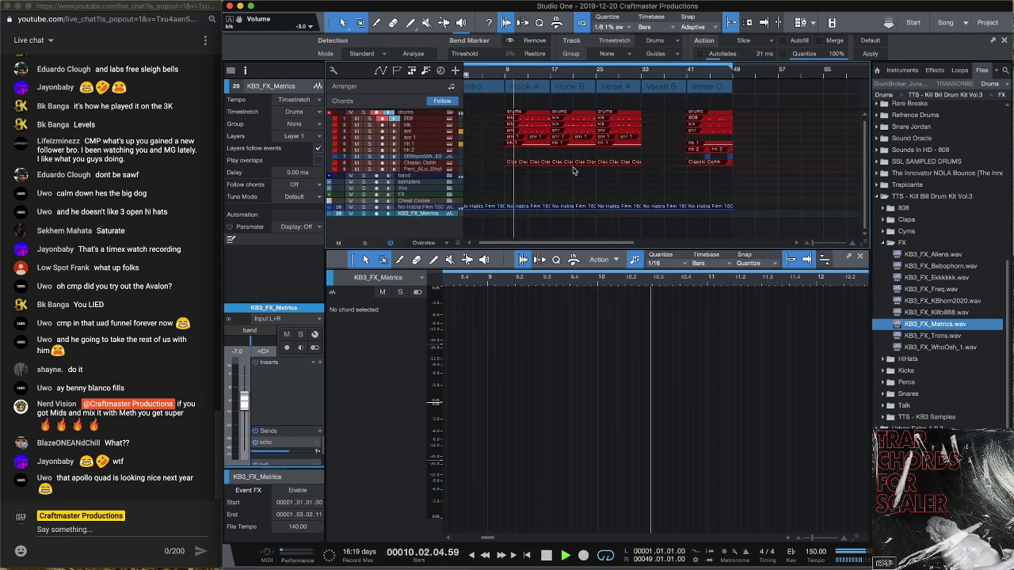
{"action": "key", "text": "F3"}
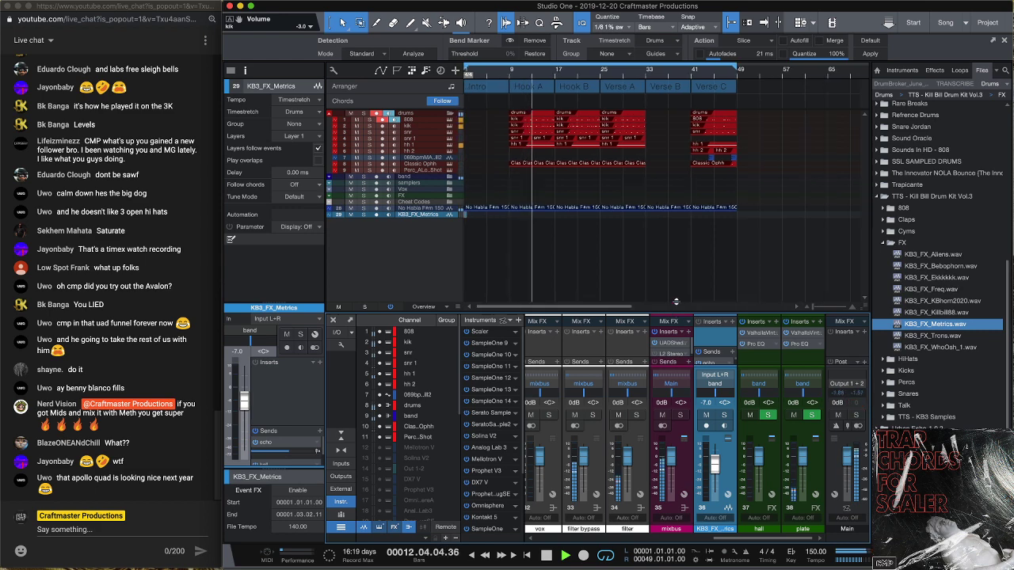
{"action": "left_click_drag", "start_coordinate": [675, 309], "coordinate": [674, 226]}
{"action": "right_click", "coordinate": [672, 272]}
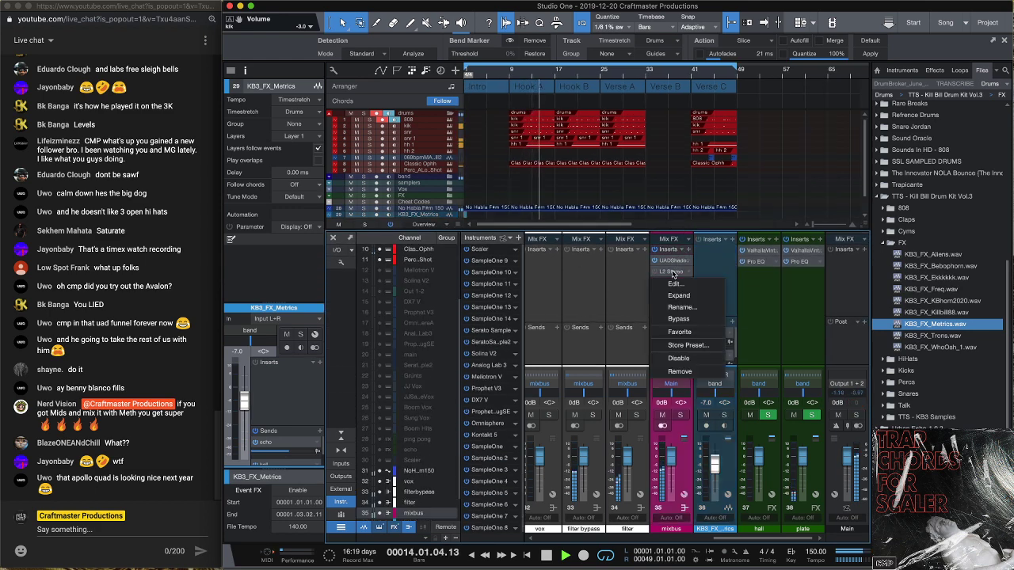
{"action": "left_click", "coordinate": [679, 371]}
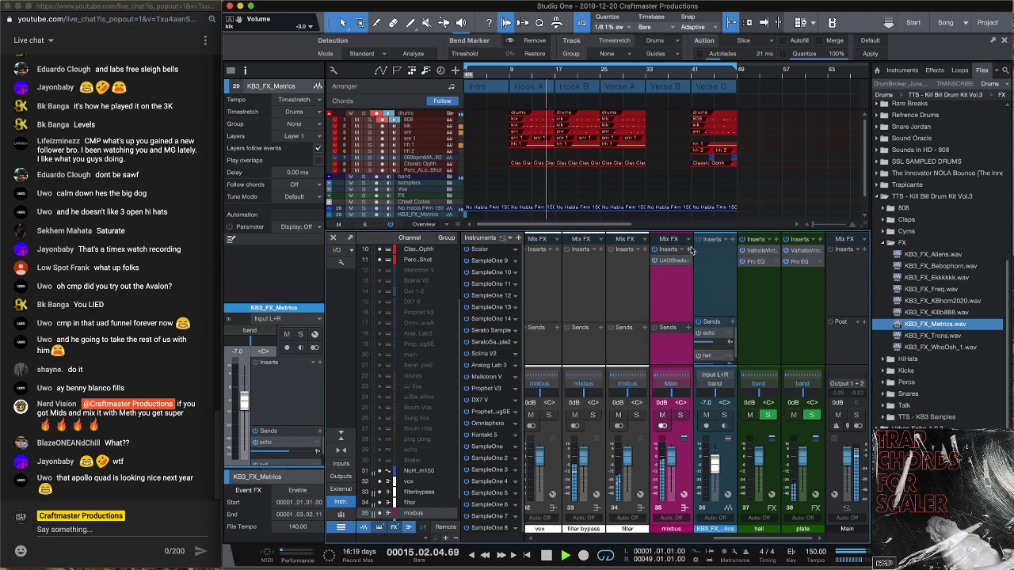
{"action": "left_click", "coordinate": [689, 250]}
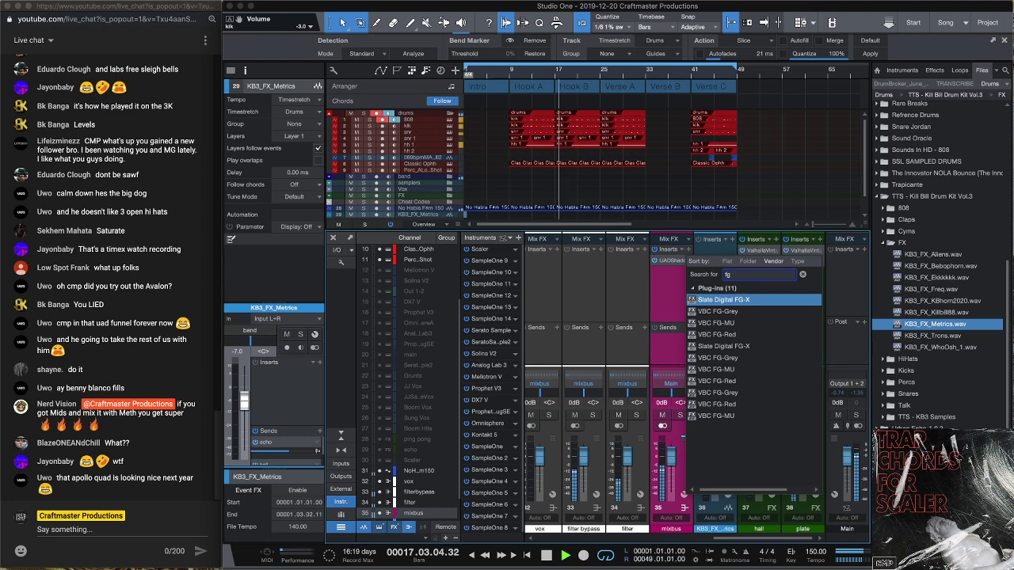
{"action": "key", "text": "Return"}
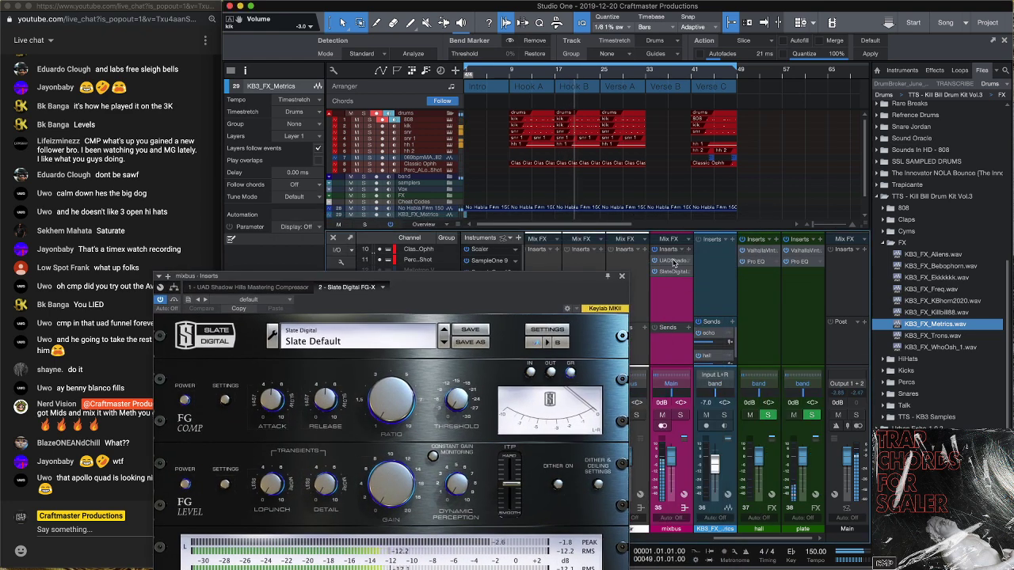
Load the Mastering Loud PGM preset in the mixbus's UAD Shadow Hills Mastering Compressor and close its window
{"action": "left_click", "coordinate": [674, 263]}
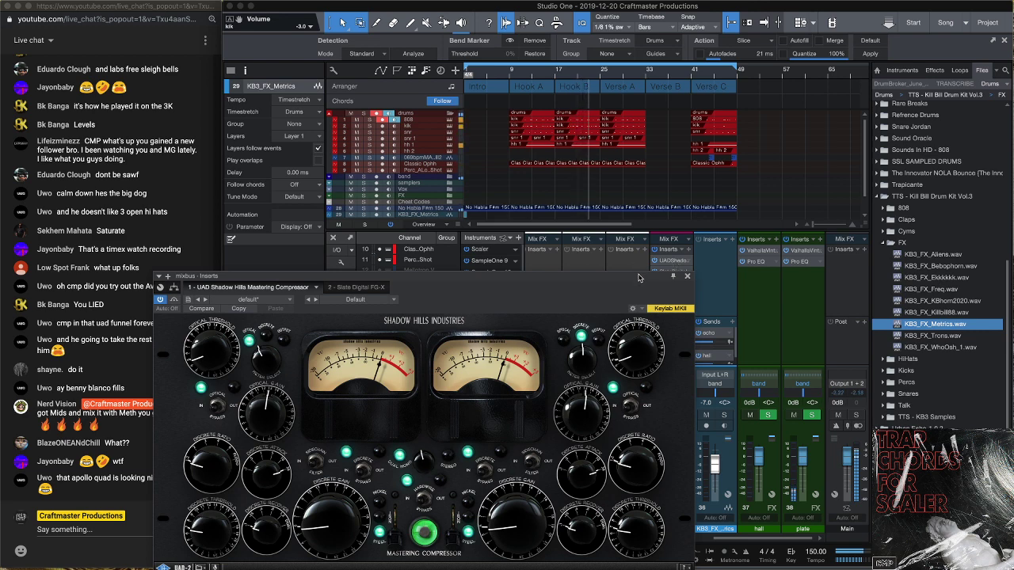
{"action": "left_click_drag", "start_coordinate": [456, 321], "coordinate": [506, 256]}
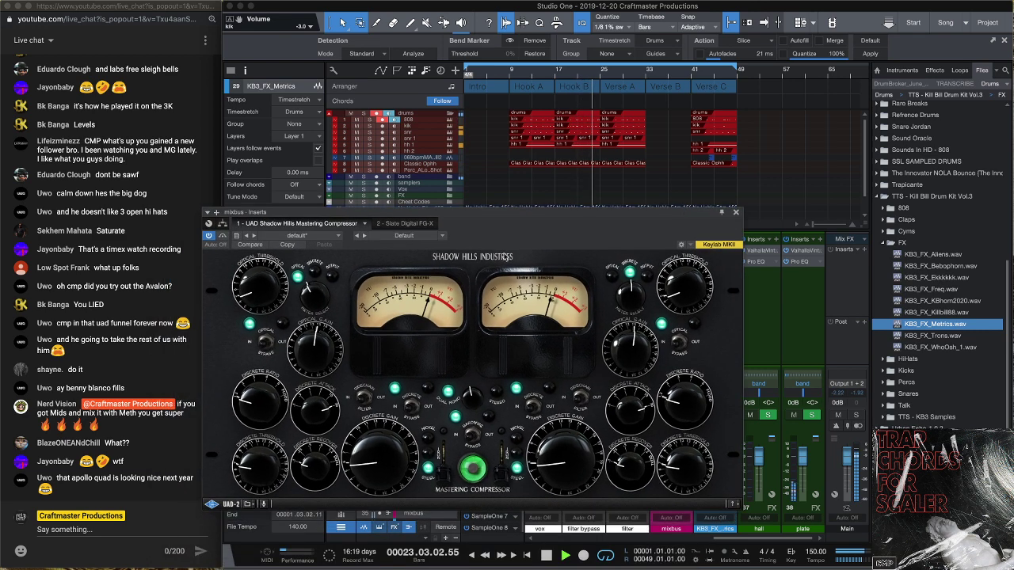
{"action": "left_click", "coordinate": [441, 239]}
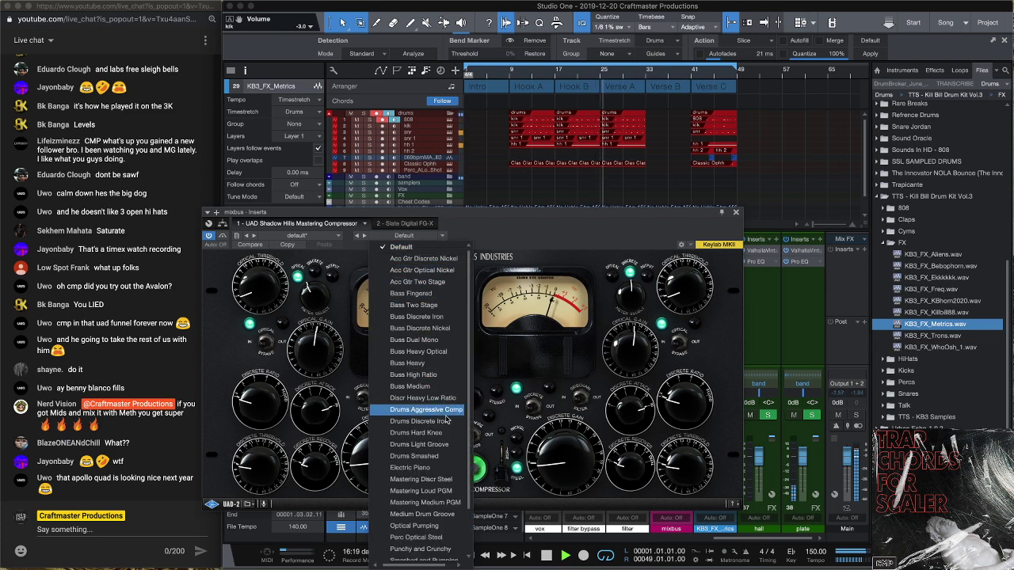
{"action": "scroll", "coordinate": [445, 423], "scroll_direction": "down", "scroll_amount": 2}
{"action": "left_click", "coordinate": [445, 439]}
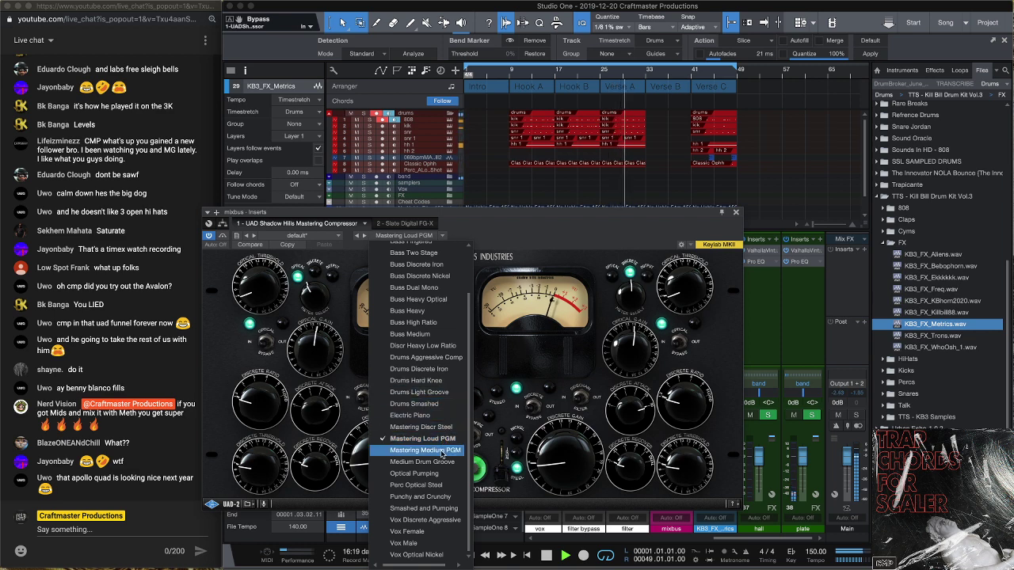
{"action": "left_click", "coordinate": [510, 419]}
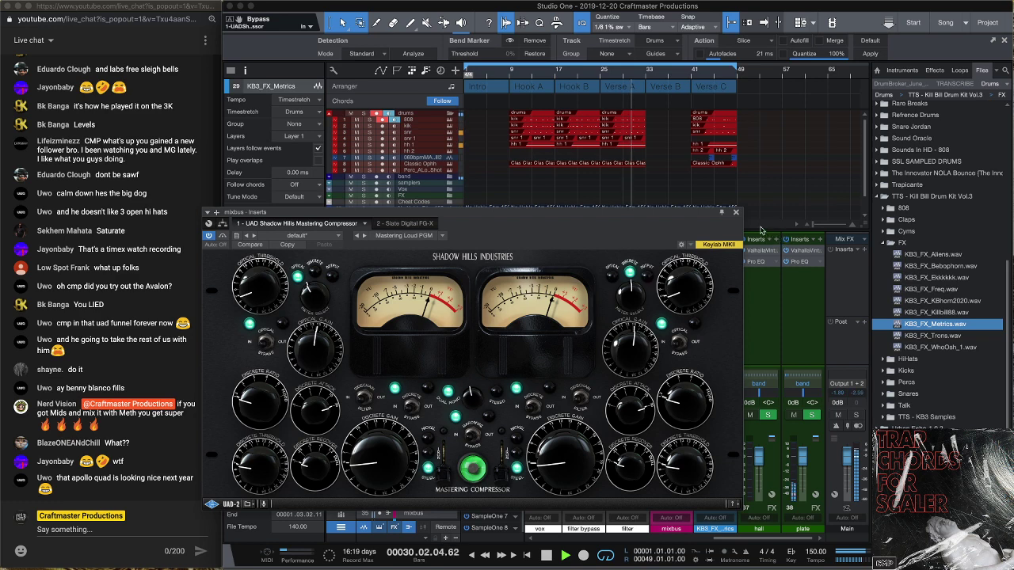
{"action": "left_click", "coordinate": [735, 213]}
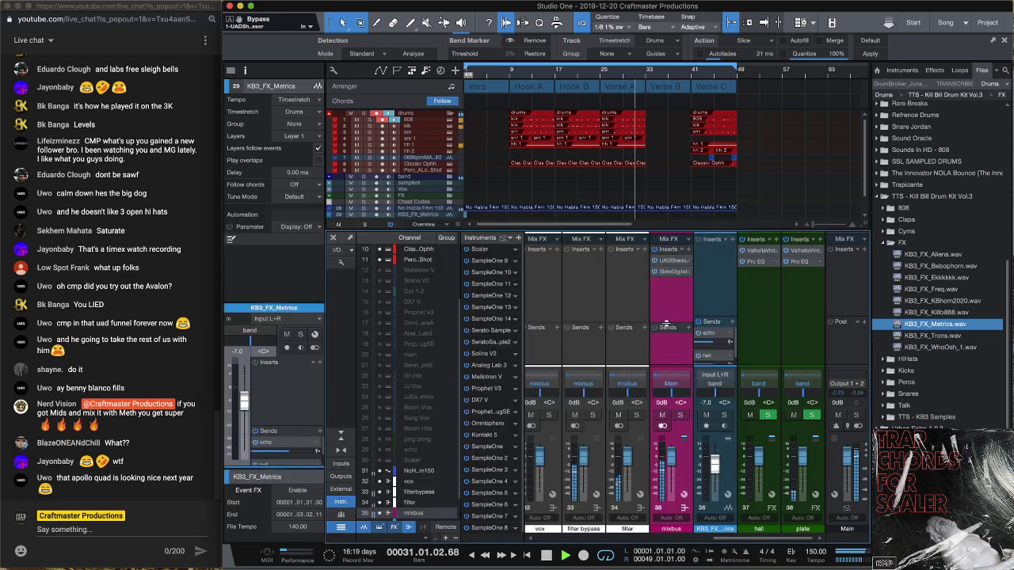
Raise the FG Level gain in the mixbus's Slate Digital FG-X to 3.4 dB
{"action": "left_click", "coordinate": [671, 272]}
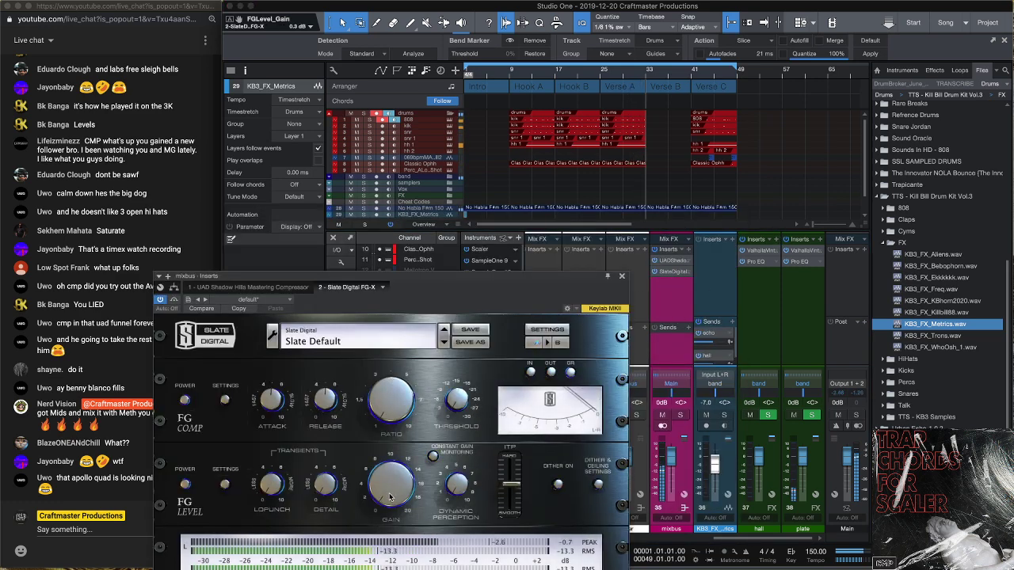
{"action": "left_click_drag", "start_coordinate": [390, 497], "coordinate": [392, 480]}
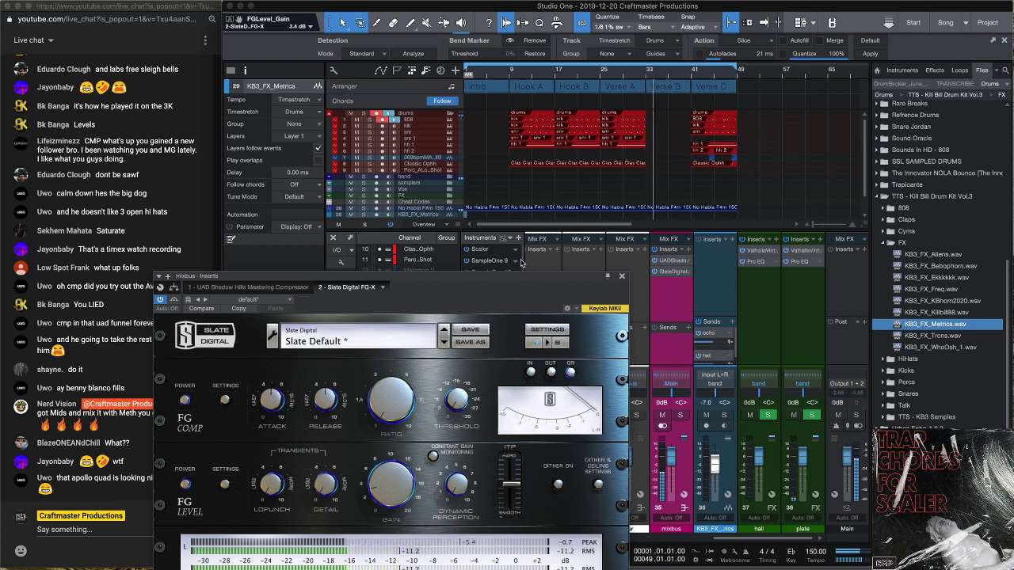
Move the Verse B section to bar 41 and duplicate Verse A to start at bar 33
{"action": "left_click", "coordinate": [509, 73]}
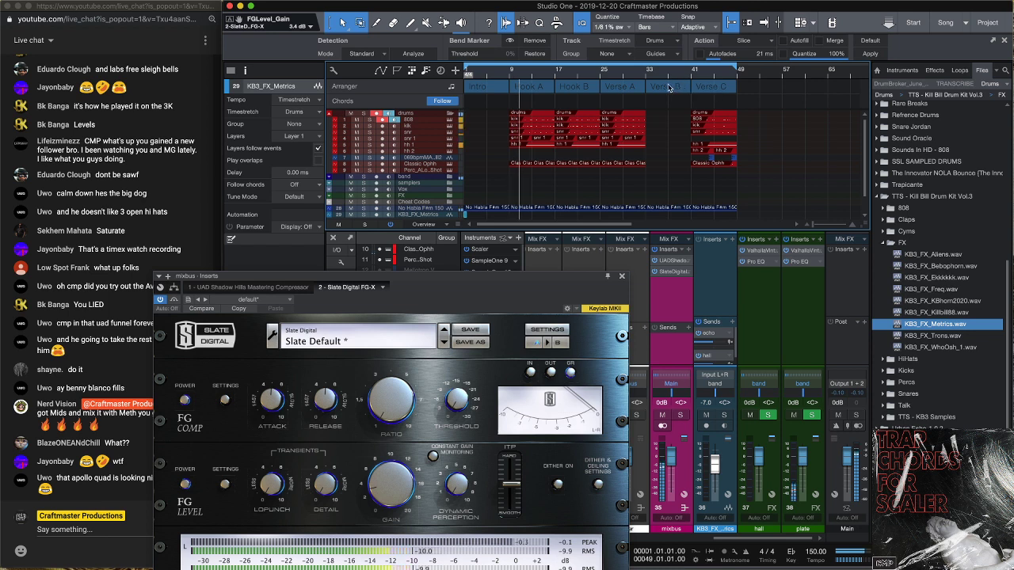
{"action": "left_click_drag", "start_coordinate": [668, 87], "coordinate": [711, 89]}
{"action": "left_click", "coordinate": [633, 90]}
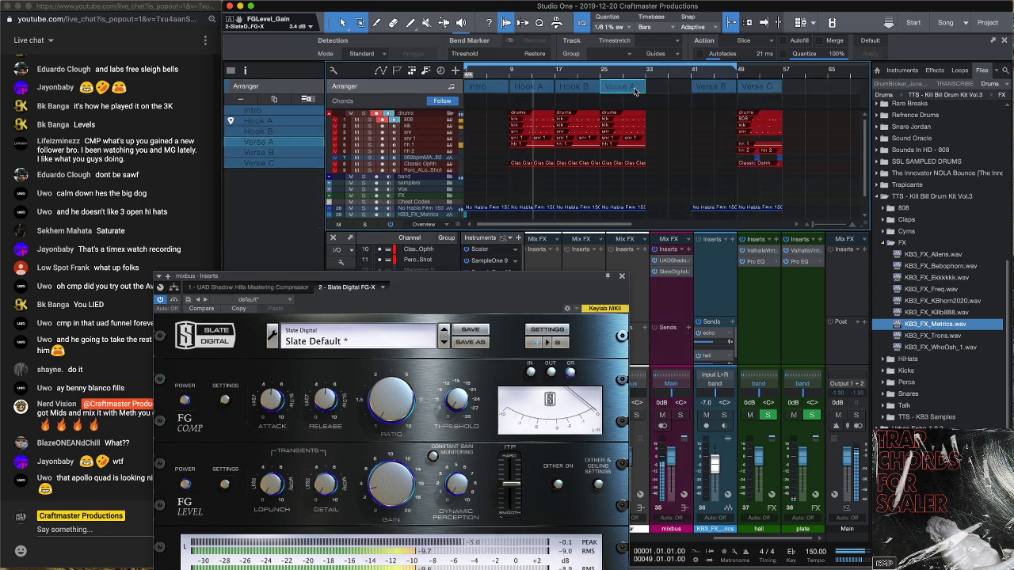
{"action": "key", "text": "d"}
{"action": "left_click", "coordinate": [727, 140]}
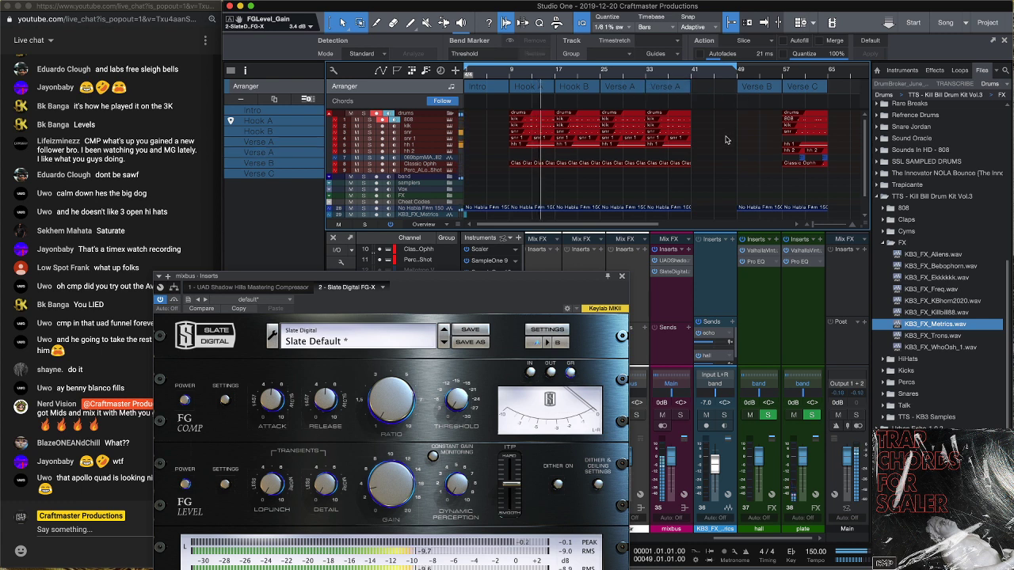
Move the Verse B and Verse C sections together to start at bar 41 and close the FG-X window
{"action": "left_click", "coordinate": [757, 88]}
{"action": "left_click", "coordinate": [804, 87], "text": "shift"}
{"action": "left_click_drag", "start_coordinate": [757, 89], "coordinate": [711, 90]}
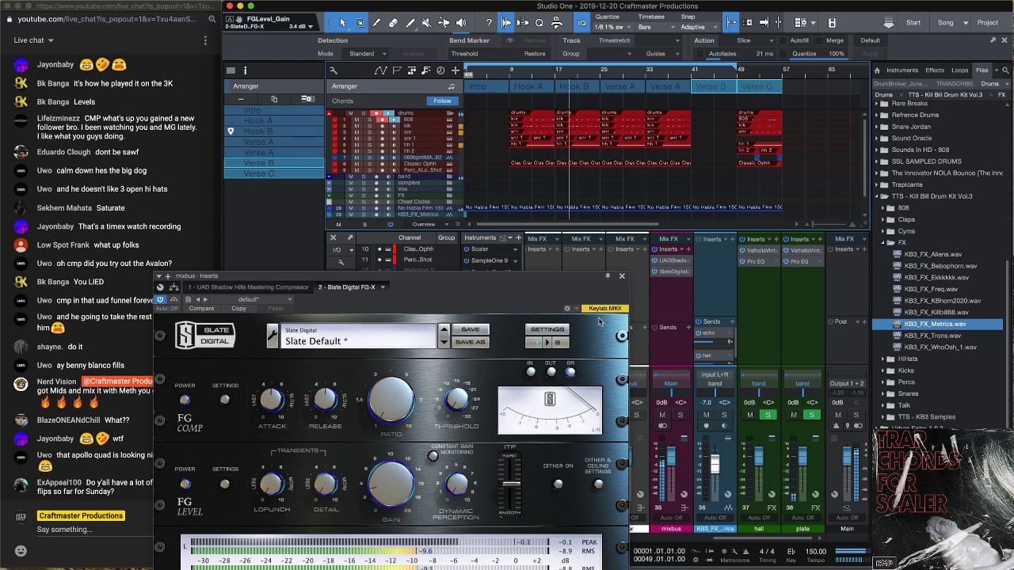
{"action": "left_click", "coordinate": [622, 277]}
{"action": "key", "text": "space"}
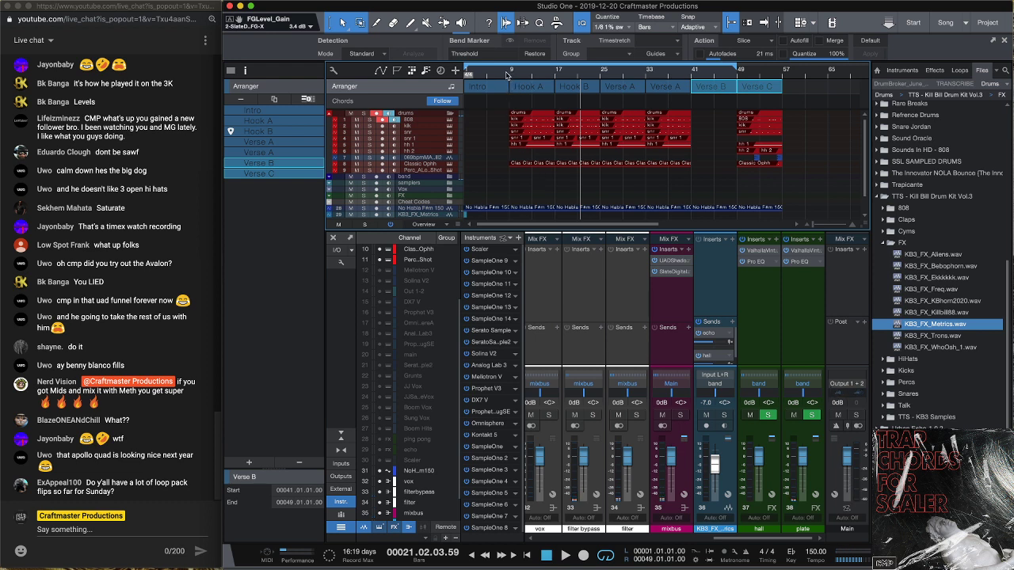
In the mixbus's Slate Digital FG-X, set Lo Punch to 3.0 and ITP to -0.6, and close its window
{"action": "scroll", "coordinate": [506, 76], "scroll_direction": "up", "scroll_amount": 2}
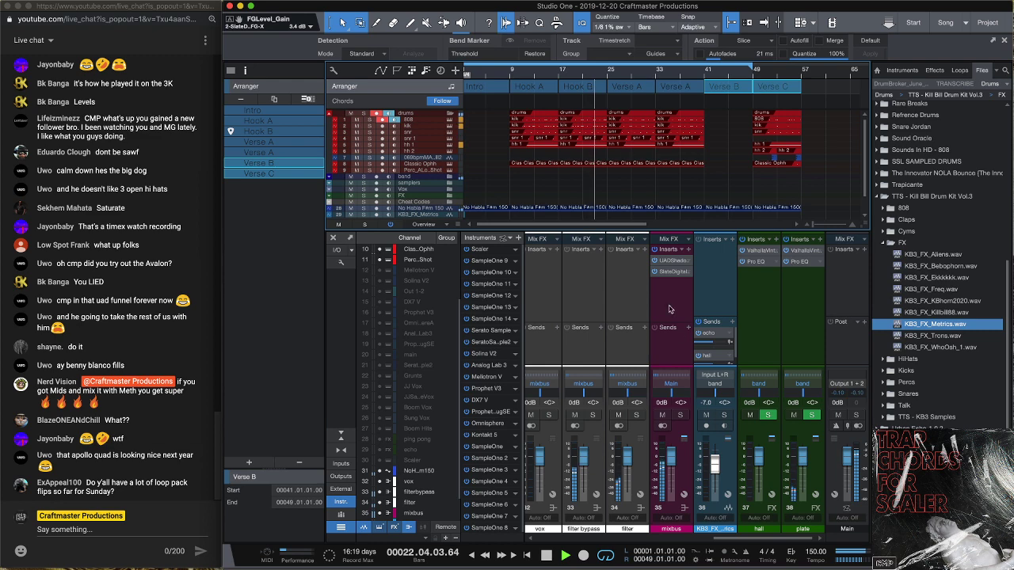
{"action": "left_click", "coordinate": [671, 272]}
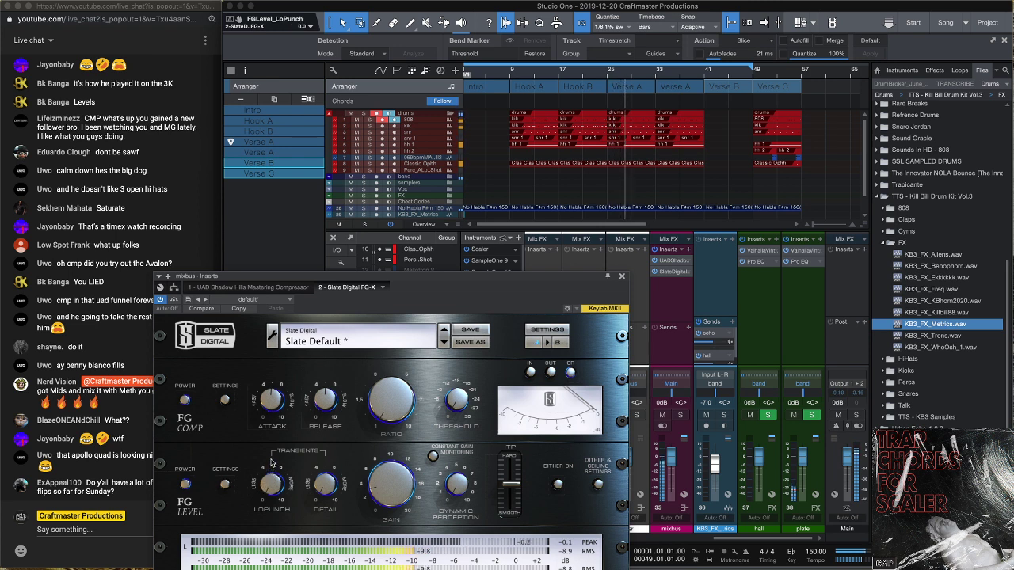
{"action": "left_click_drag", "start_coordinate": [268, 485], "coordinate": [270, 460]}
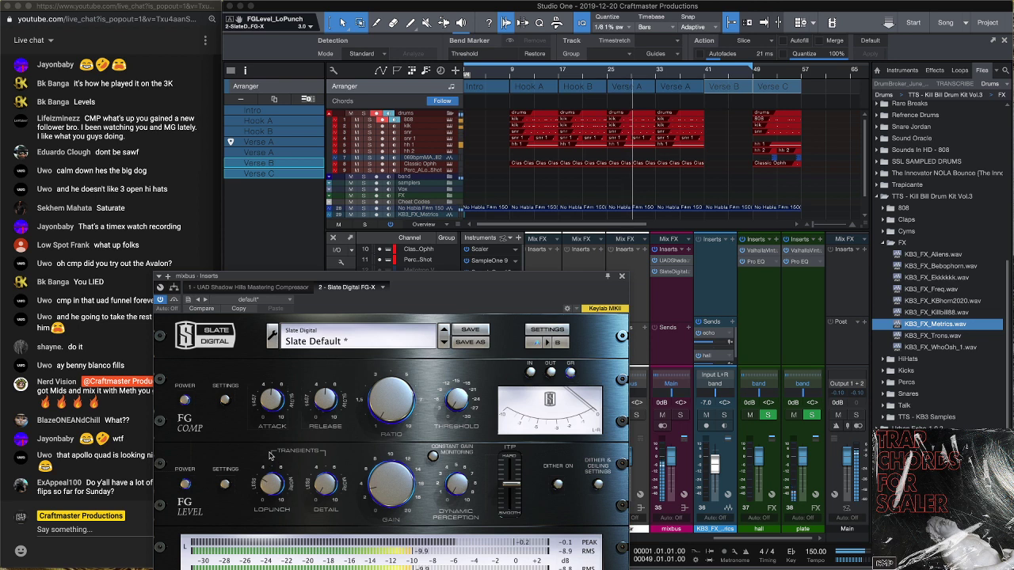
{"action": "left_click_drag", "start_coordinate": [511, 483], "coordinate": [509, 501]}
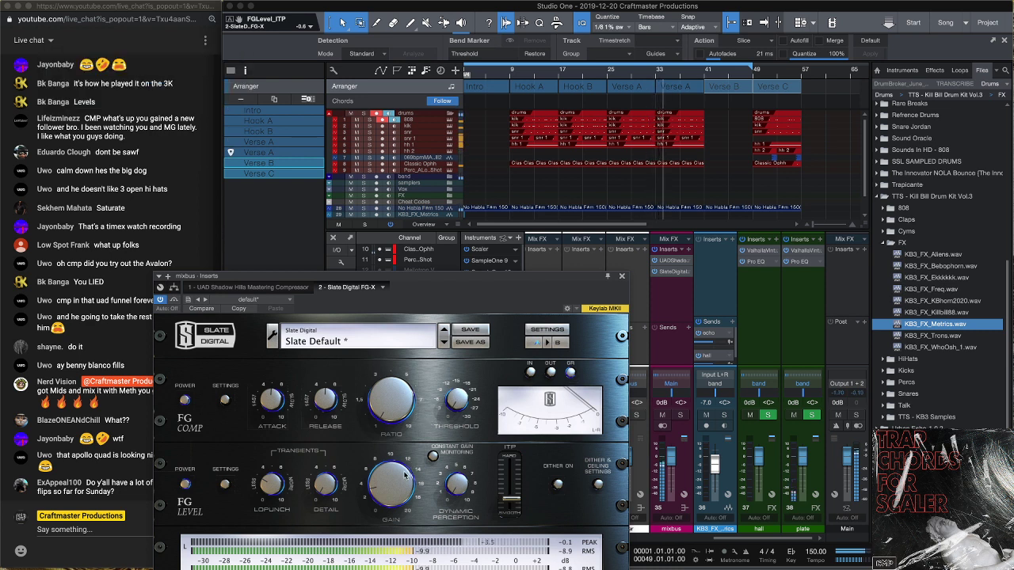
{"action": "left_click", "coordinate": [623, 277]}
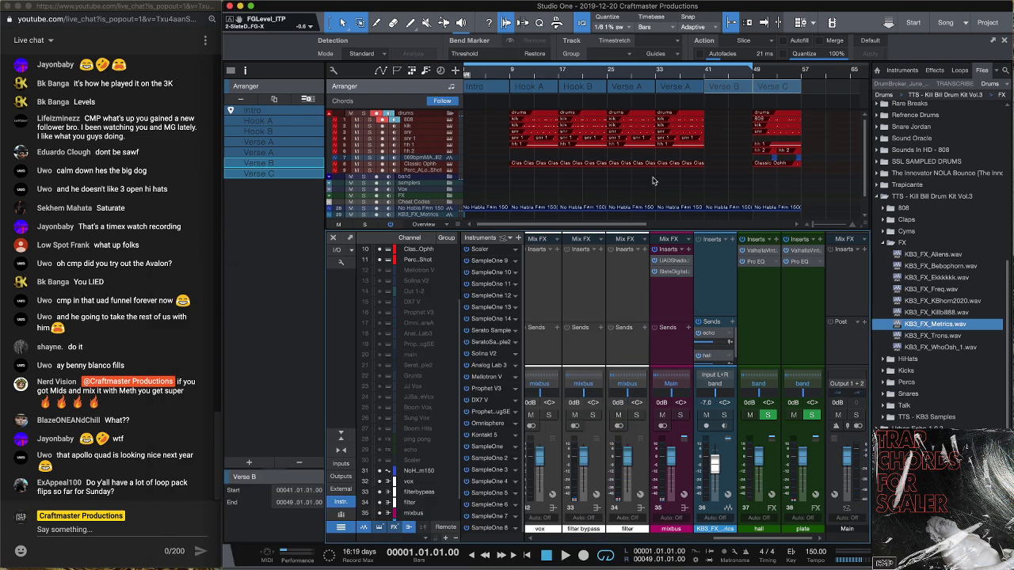
Listen to the first bars of Hook A, starting playback from bar 8
{"action": "left_click", "coordinate": [505, 75]}
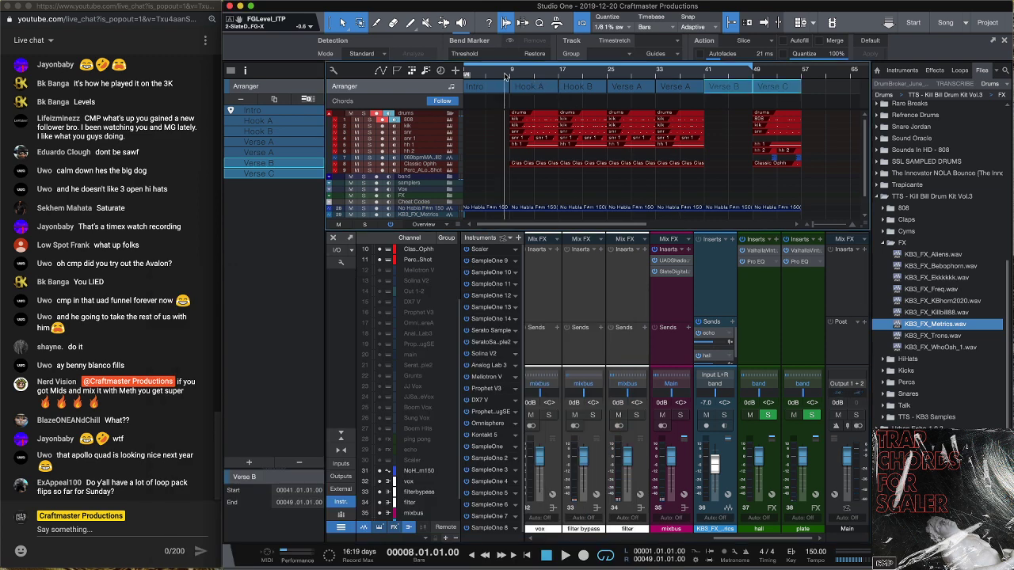
{"action": "left_click_drag", "start_coordinate": [520, 75], "coordinate": [520, 102]}
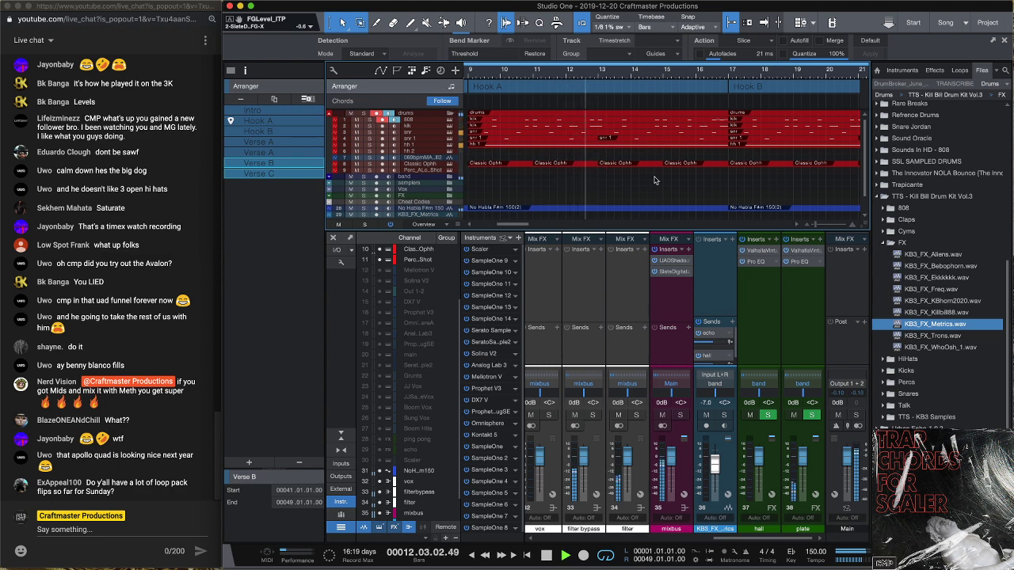
{"action": "left_click_drag", "start_coordinate": [680, 187], "coordinate": [583, 119]}
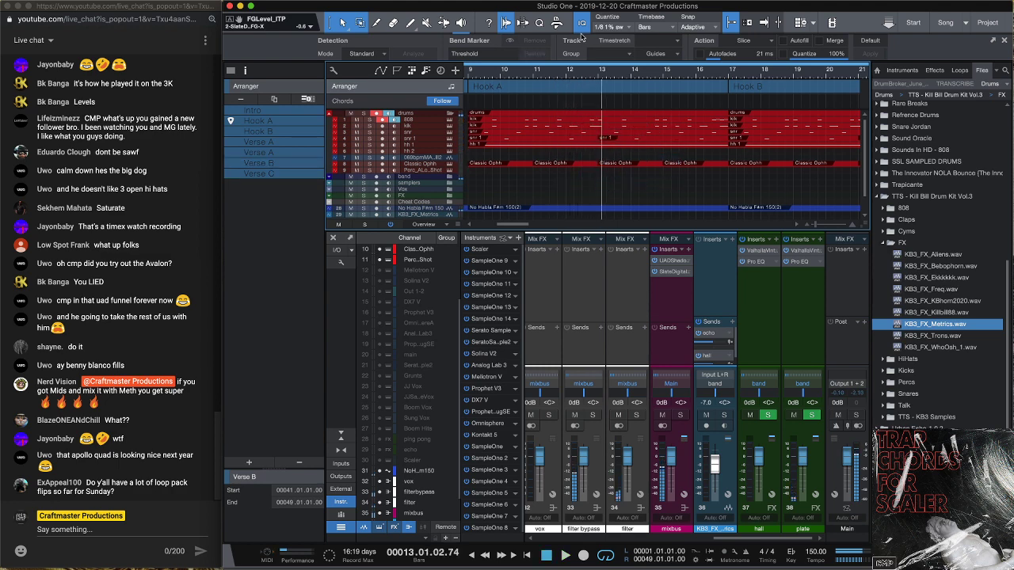
{"action": "left_click_drag", "start_coordinate": [588, 73], "coordinate": [567, 40]}
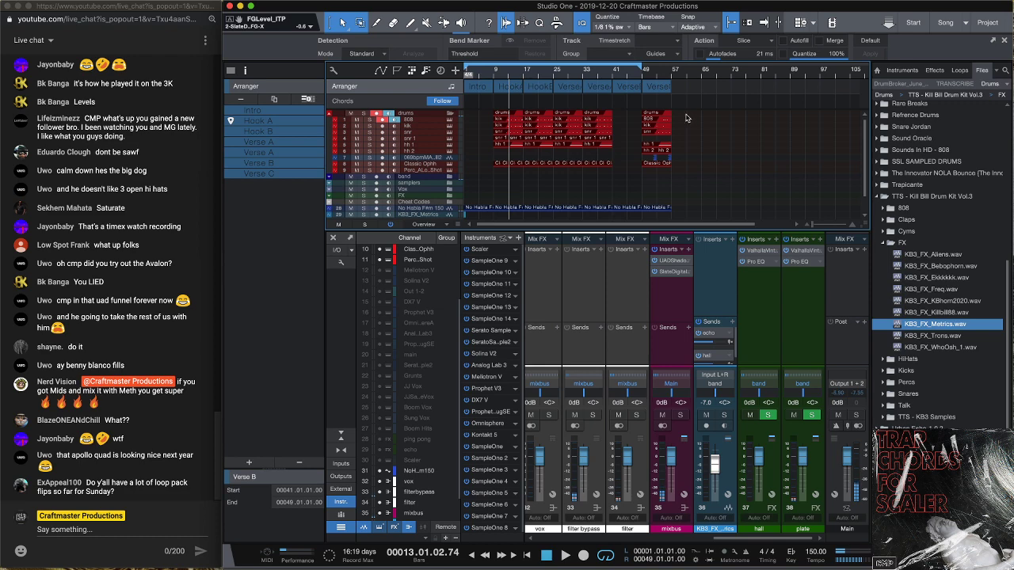
Open the 808 events in the note editor and lengthen all their notes with legato
{"action": "left_click_drag", "start_coordinate": [686, 117], "coordinate": [561, 123]}
{"action": "left_click_drag", "start_coordinate": [491, 123], "coordinate": [510, 125]}
{"action": "key", "text": "F2"}
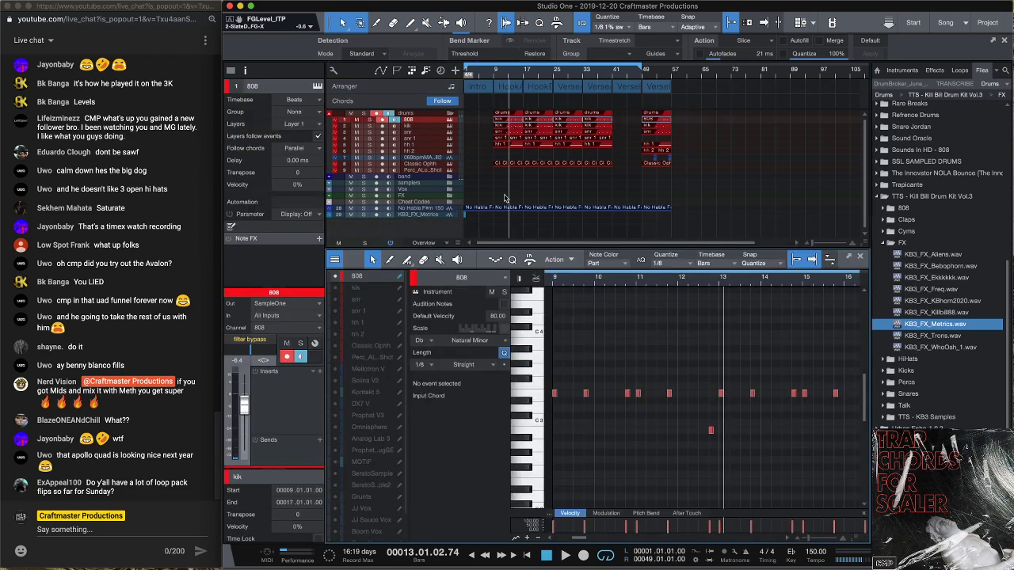
{"action": "left_click_drag", "start_coordinate": [621, 282], "coordinate": [595, 246]}
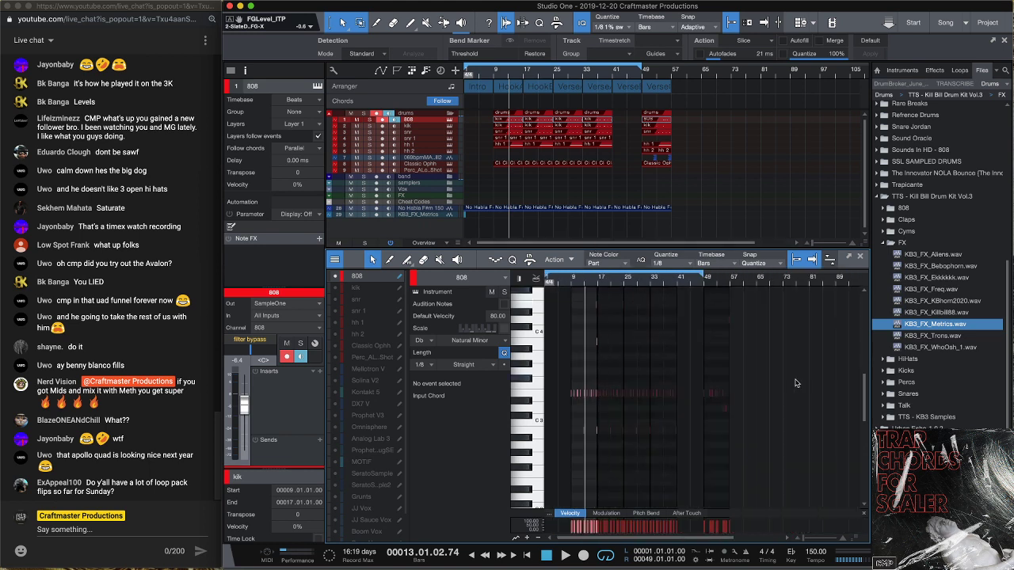
{"action": "left_click_drag", "start_coordinate": [828, 442], "coordinate": [552, 293]}
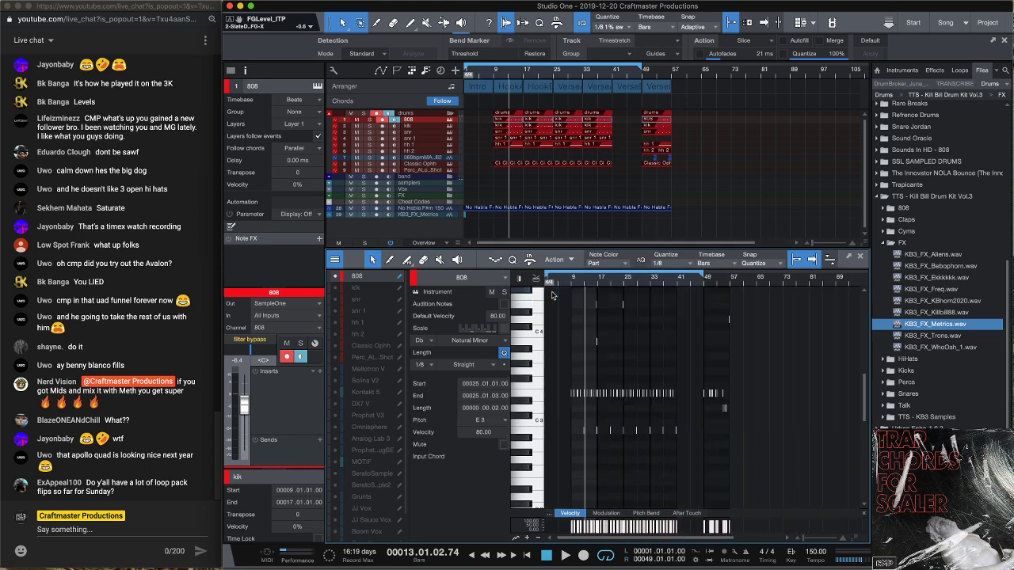
{"action": "key", "text": "ctrl+l"}
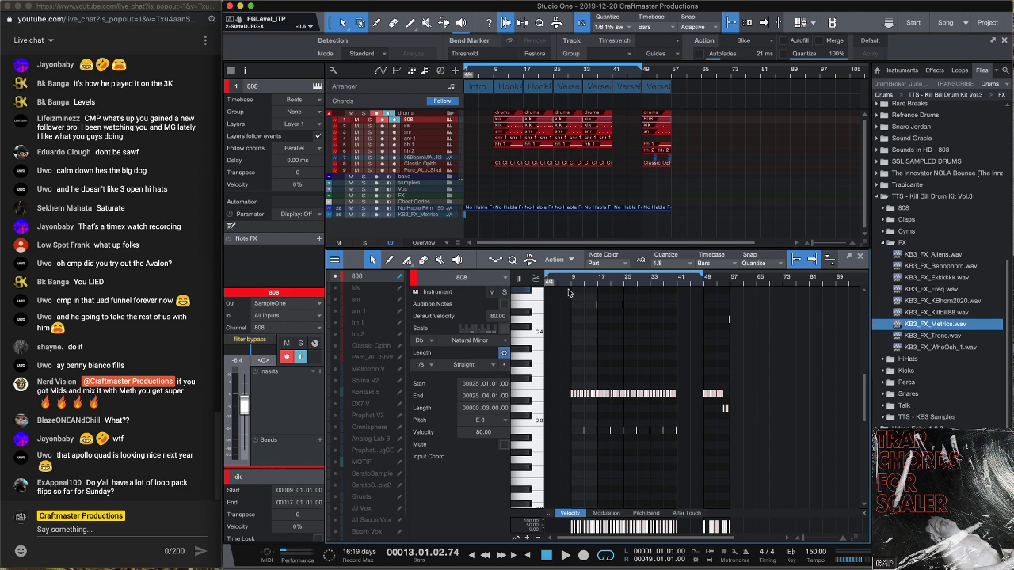
{"action": "left_click_drag", "start_coordinate": [591, 282], "coordinate": [537, 295]}
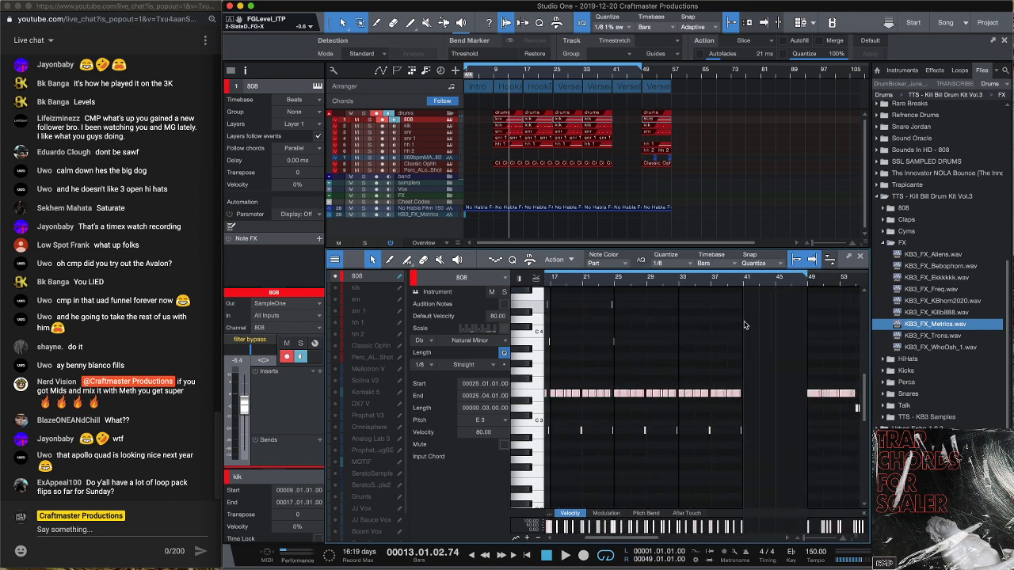
{"action": "left_click", "coordinate": [662, 309]}
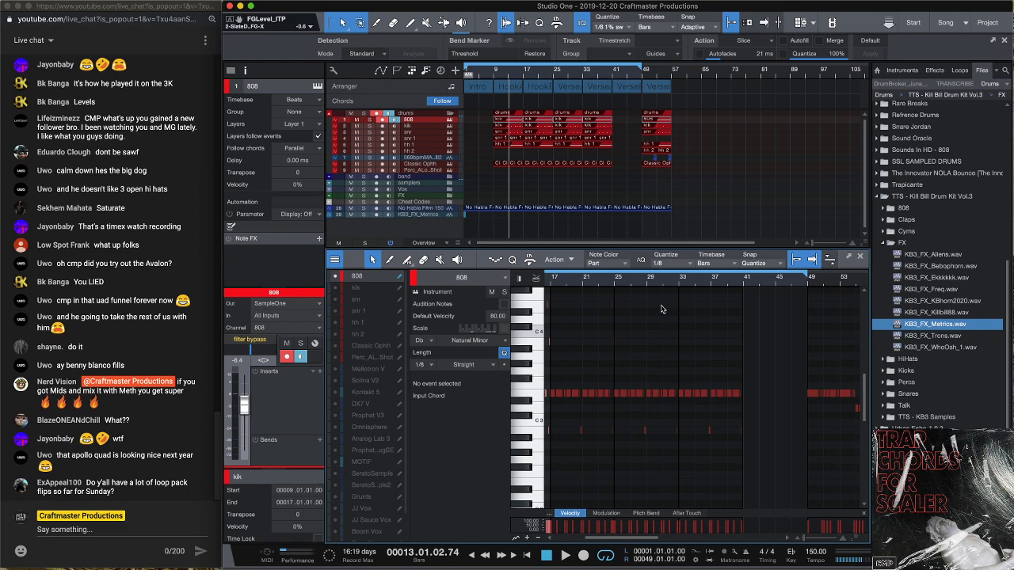
Set the trigger mode of the 808 track's SampleOne XT to One Shot and close the instrument window
{"action": "left_click", "coordinate": [449, 120]}
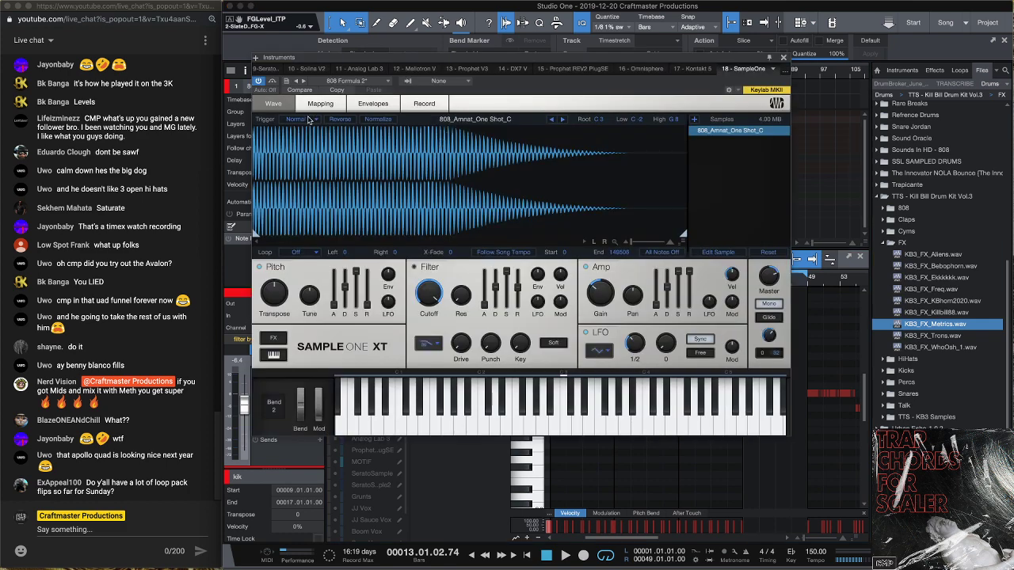
{"action": "left_click", "coordinate": [309, 118]}
{"action": "left_click", "coordinate": [309, 140]}
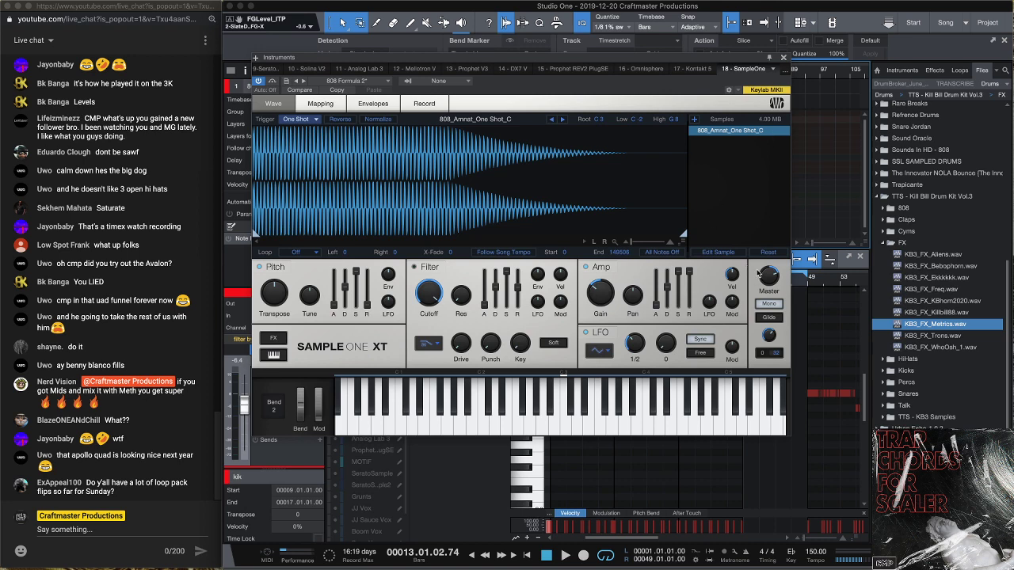
{"action": "left_click", "coordinate": [784, 58]}
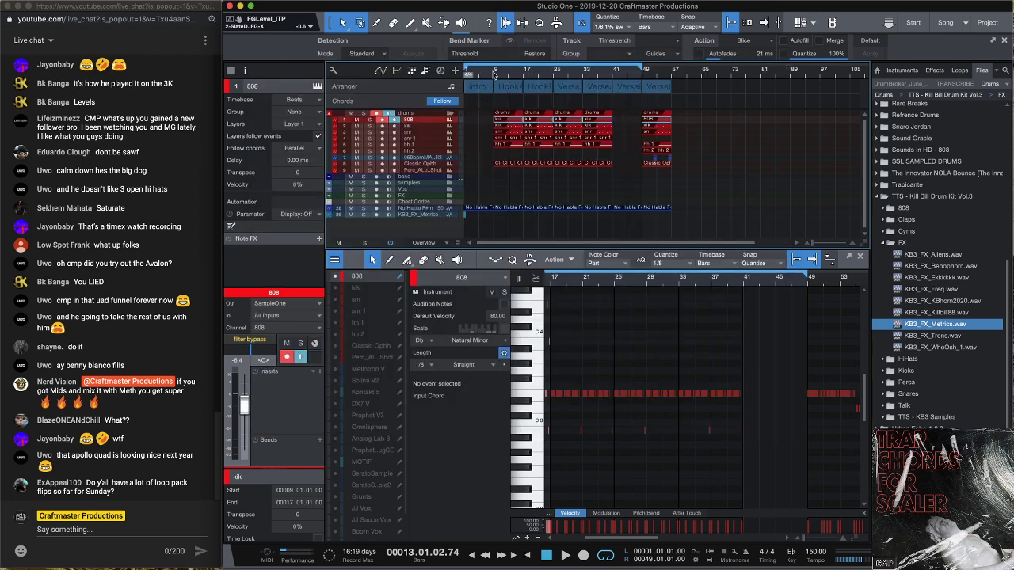
Play from bar 9, select the drum events in Hook A and split them at bar 13
{"action": "left_click", "coordinate": [494, 74]}
{"action": "key", "text": "space"}
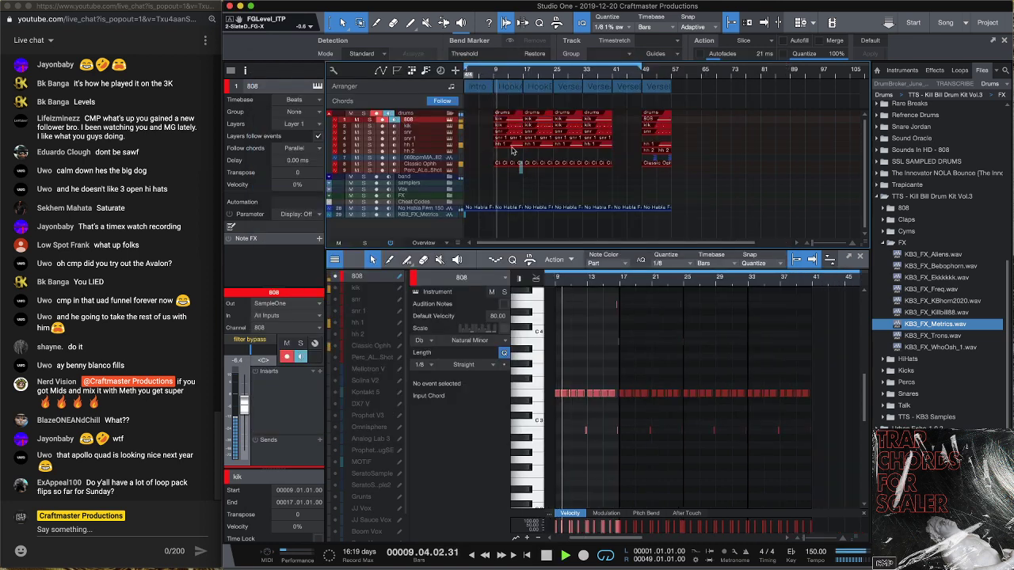
{"action": "left_click_drag", "start_coordinate": [495, 168], "coordinate": [508, 124]}
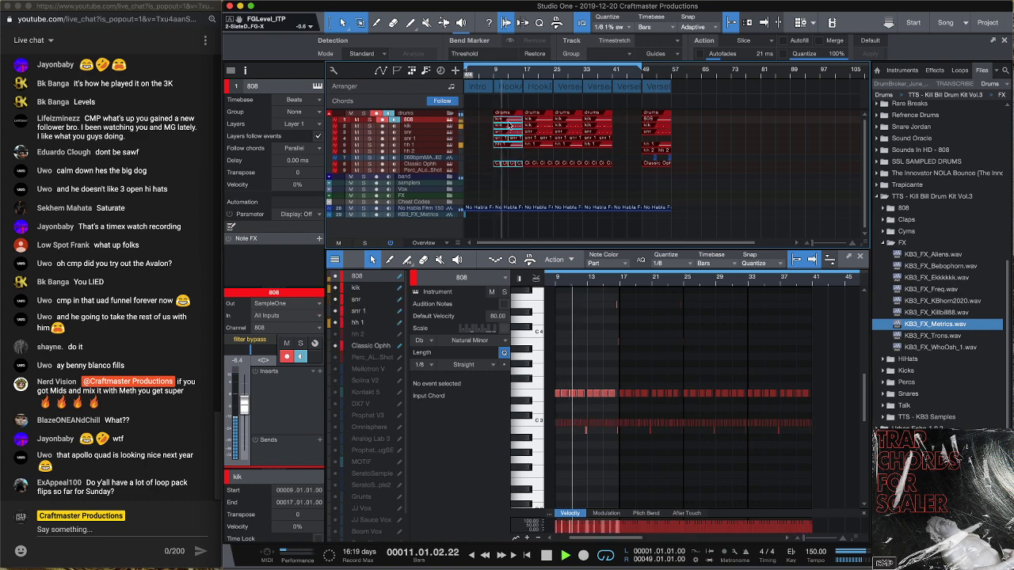
{"action": "key", "text": "3"}
{"action": "left_click", "coordinate": [509, 77]}
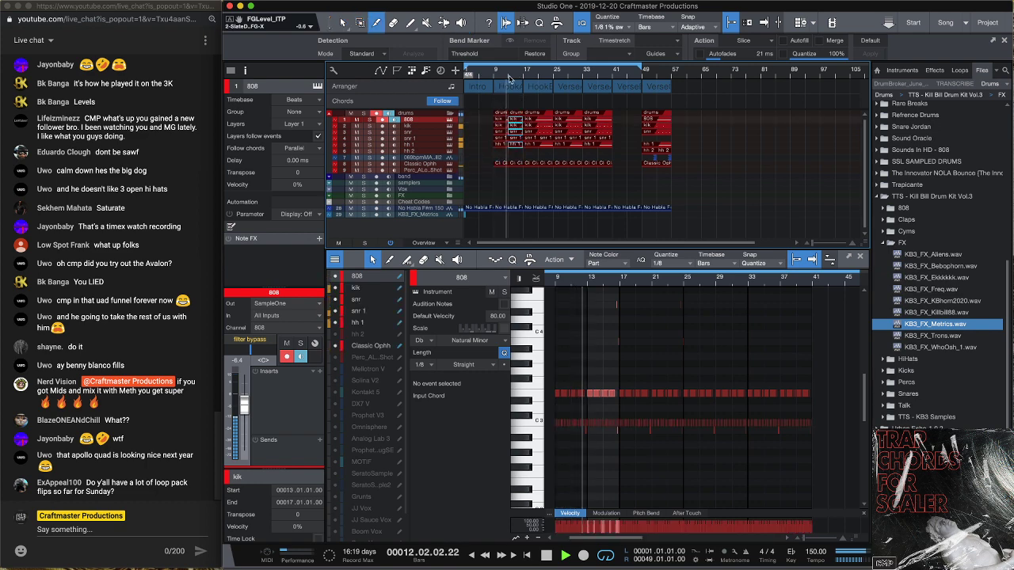
{"action": "key", "text": "e"}
{"action": "key", "text": "e"}
{"action": "key", "text": "e"}
{"action": "key", "text": "space"}
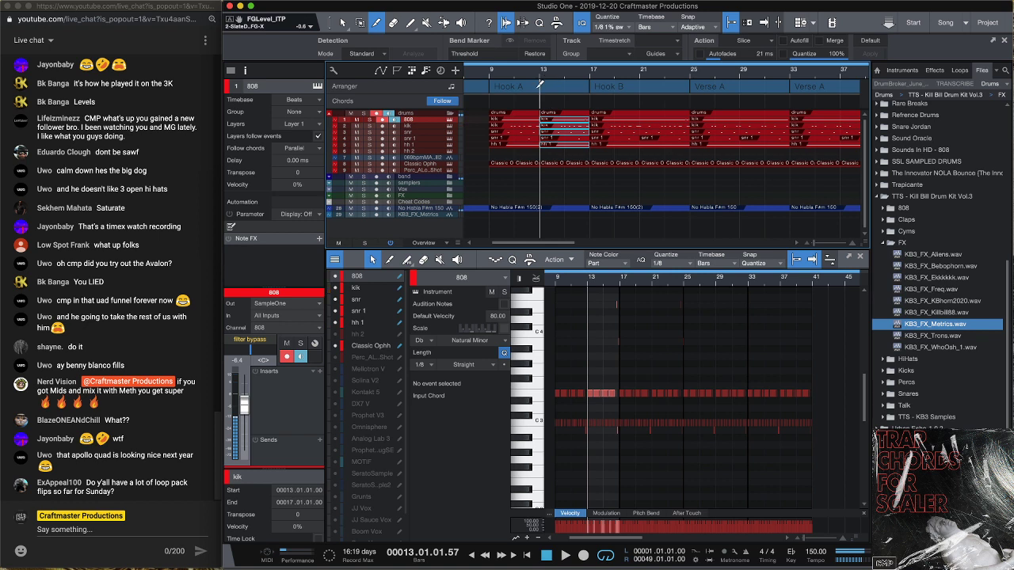
Delete the 808 event from bar 13 to 17 in Hook A and play back from before the hook
{"action": "key", "text": "1"}
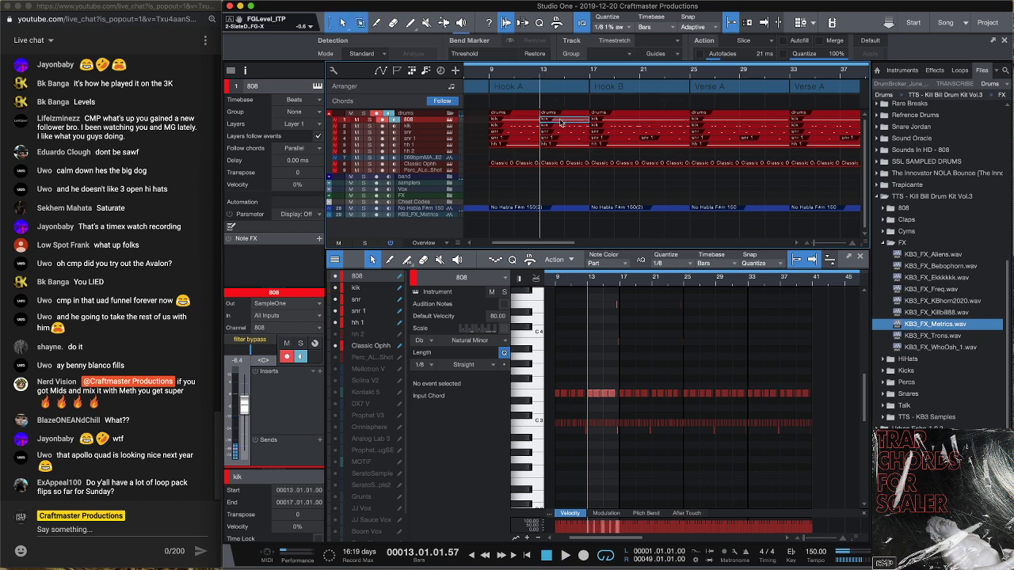
{"action": "key", "text": "Right"}
{"action": "left_click", "coordinate": [487, 75]}
{"action": "key", "text": "space"}
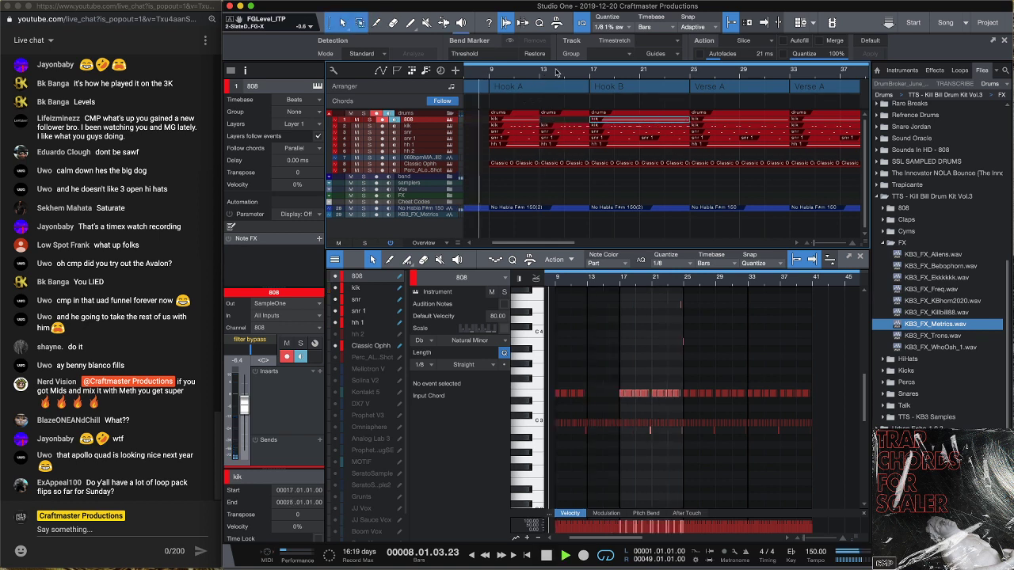
Trim the start of the kik event at bar 13 in Hook A to bar 13, beat 3
{"action": "key", "text": "e"}
{"action": "key", "text": "e"}
{"action": "key", "text": "e"}
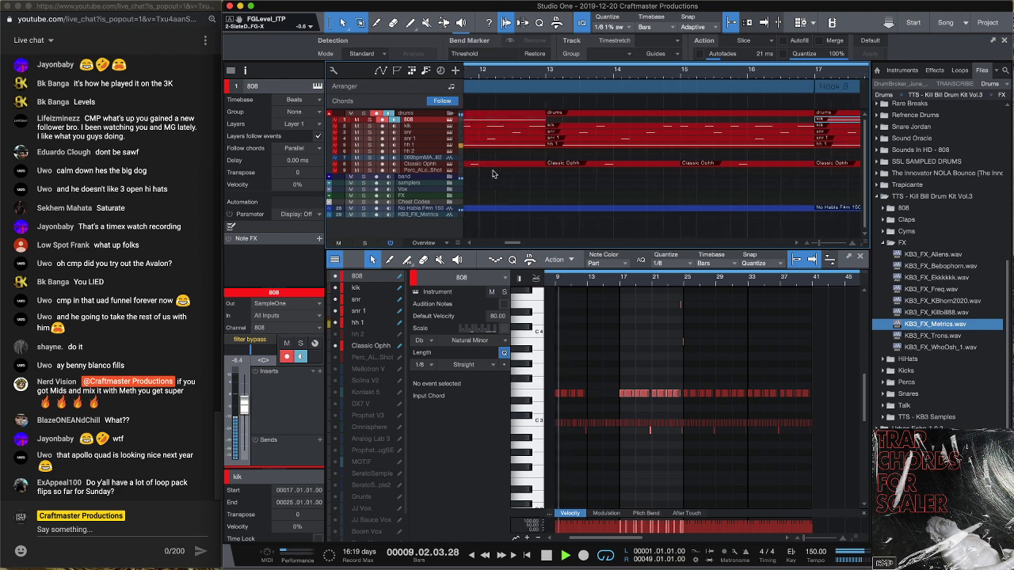
{"action": "key", "text": "alt+e"}
{"action": "scroll", "coordinate": [552, 182], "scroll_direction": "down", "scroll_amount": 2}
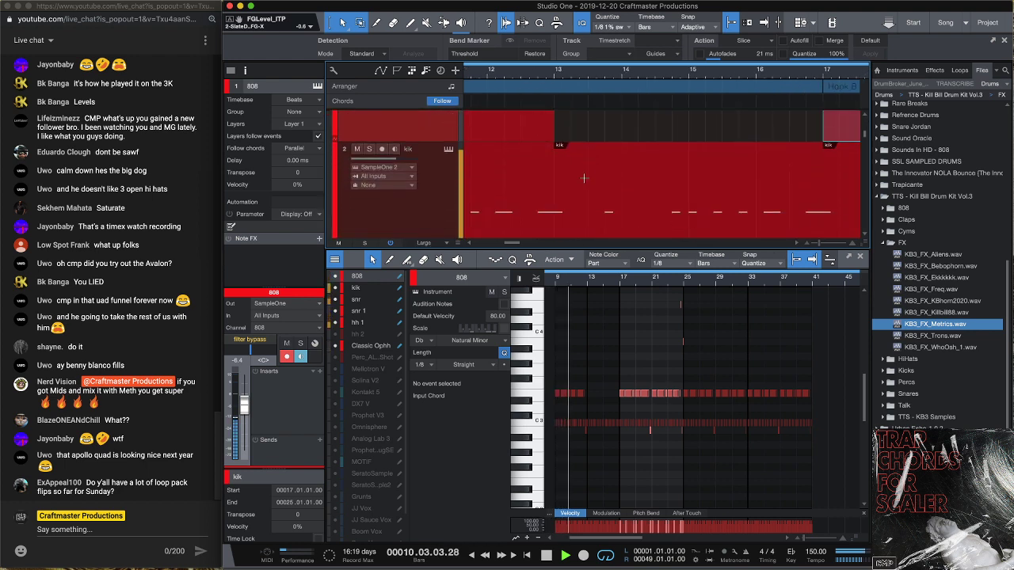
{"action": "left_click_drag", "start_coordinate": [552, 176], "coordinate": [588, 181]}
{"action": "left_click", "coordinate": [578, 182]}
Inspect the kik track's SampleOne XT instrument settings and close its window
{"action": "scroll", "coordinate": [578, 182], "scroll_direction": "down", "scroll_amount": 1}
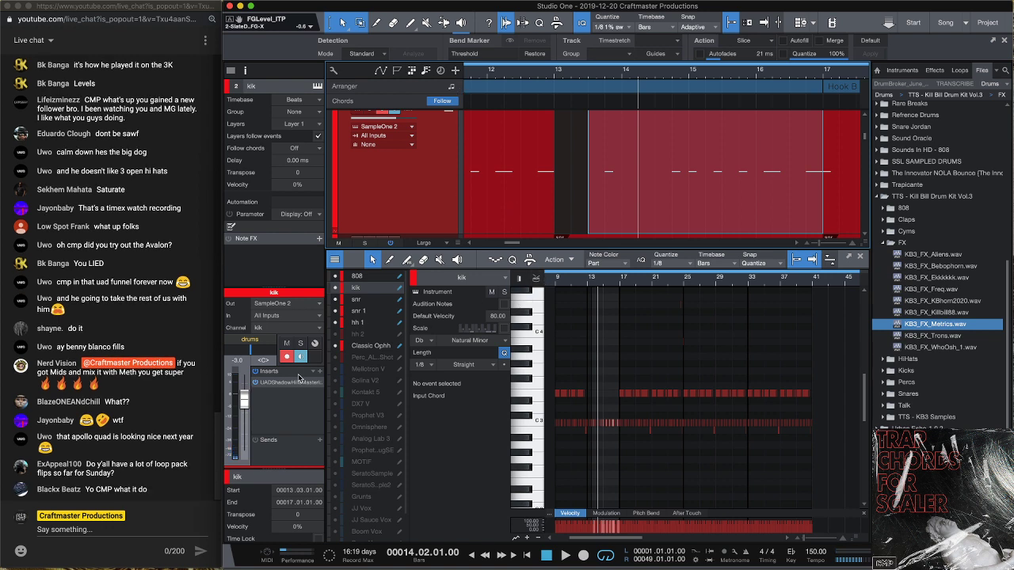
{"action": "scroll", "coordinate": [450, 155], "scroll_direction": "up", "scroll_amount": 1}
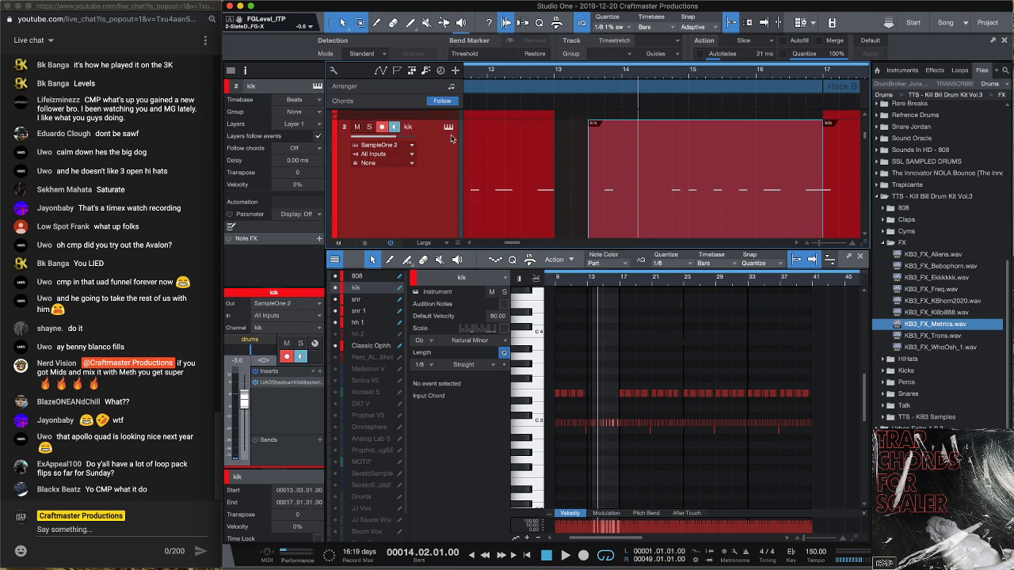
{"action": "left_click", "coordinate": [448, 128]}
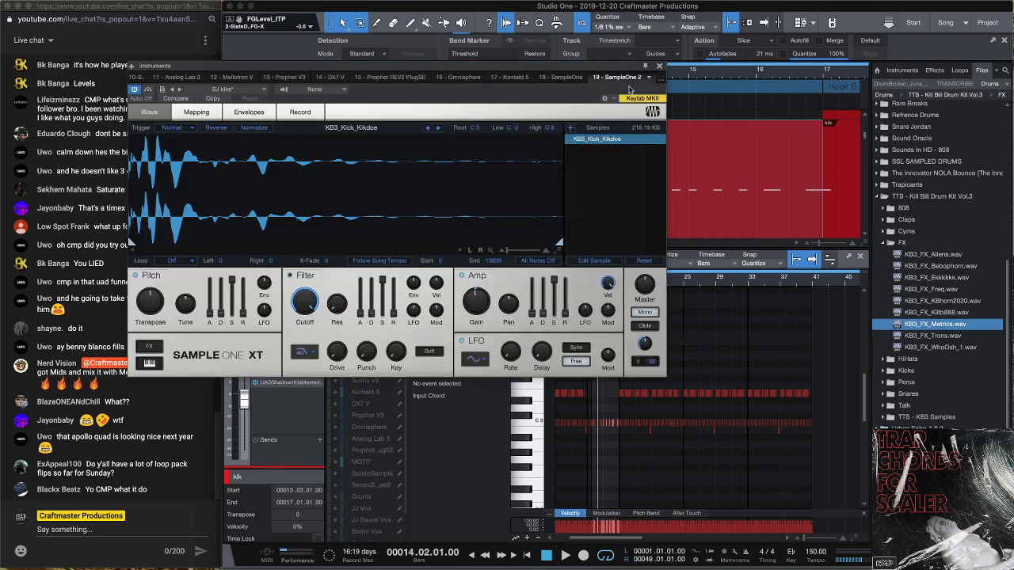
{"action": "left_click", "coordinate": [658, 67]}
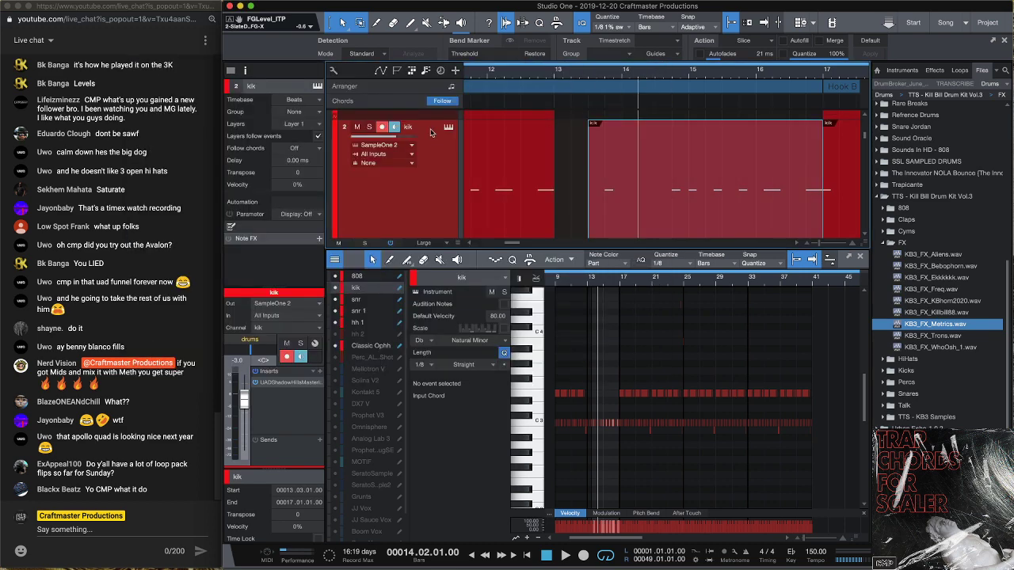
Set the 808 track's SampleOne XT trigger mode to Normal and close the instrument window
{"action": "scroll", "coordinate": [431, 132], "scroll_direction": "up", "scroll_amount": 6}
{"action": "left_click", "coordinate": [431, 133]}
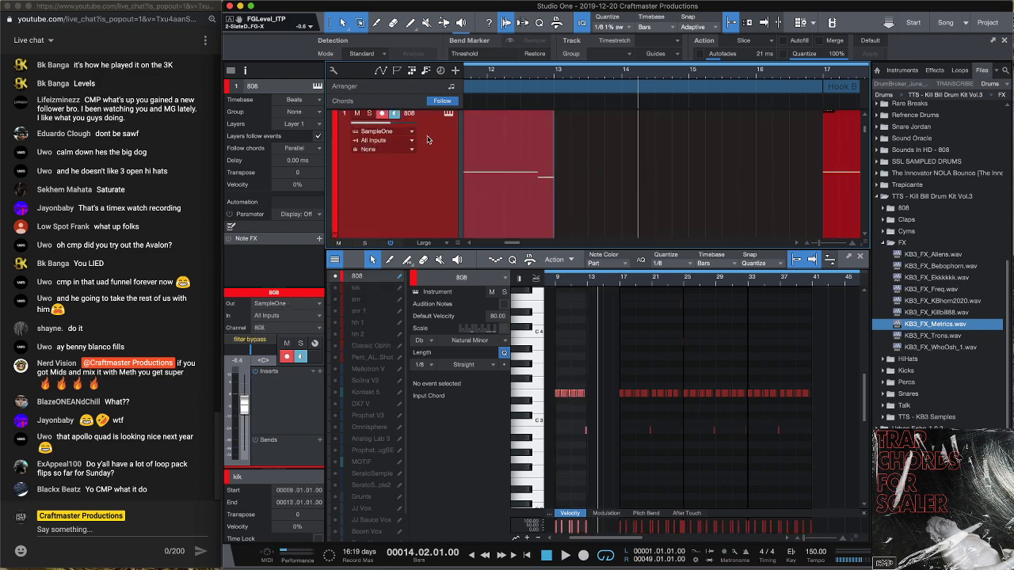
{"action": "scroll", "coordinate": [427, 139], "scroll_direction": "up", "scroll_amount": 2}
{"action": "scroll", "coordinate": [428, 140], "scroll_direction": "down", "scroll_amount": 1}
{"action": "left_click", "coordinate": [449, 138]}
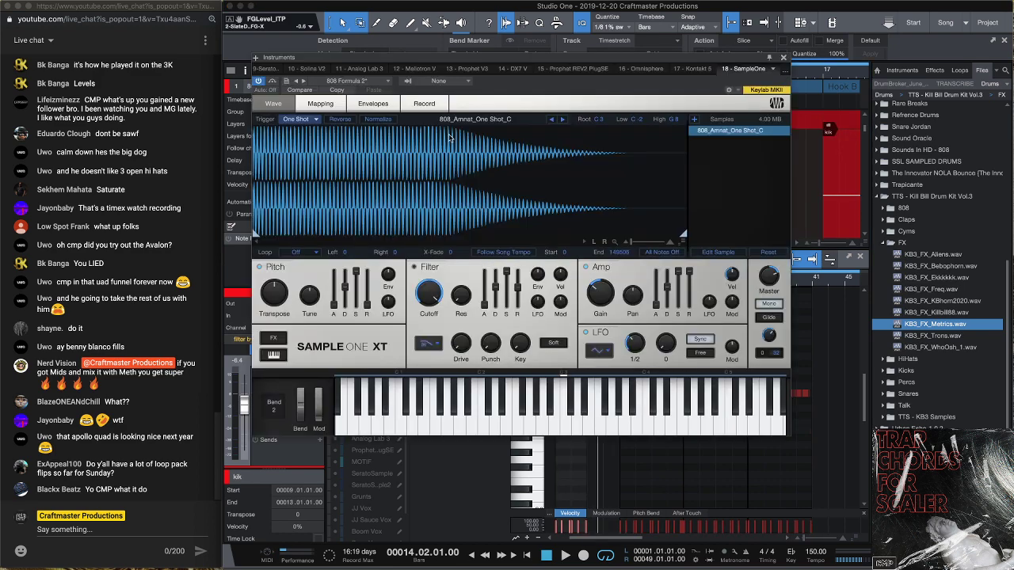
{"action": "left_click", "coordinate": [319, 121]}
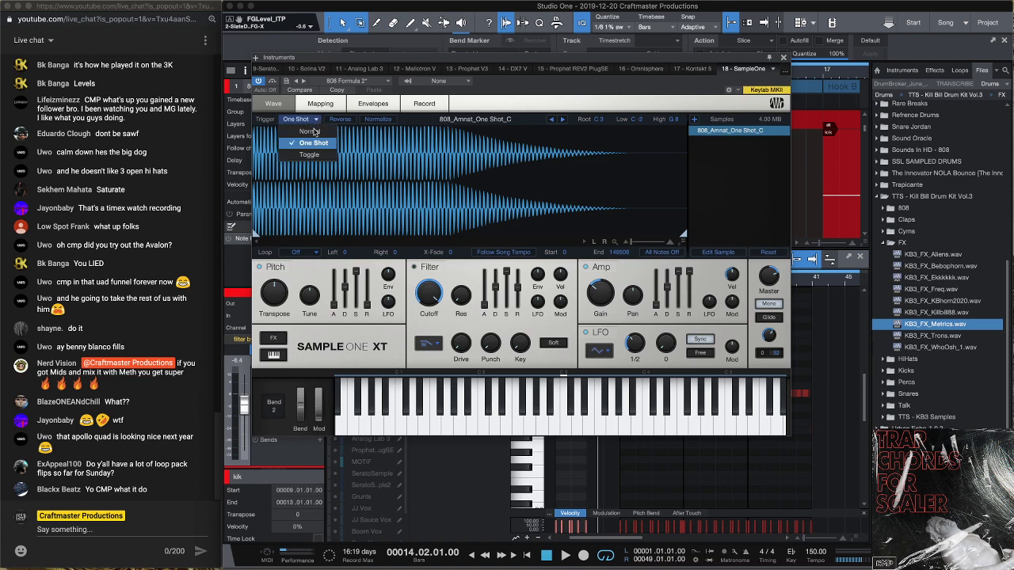
{"action": "left_click", "coordinate": [333, 133]}
{"action": "left_click", "coordinate": [782, 59]}
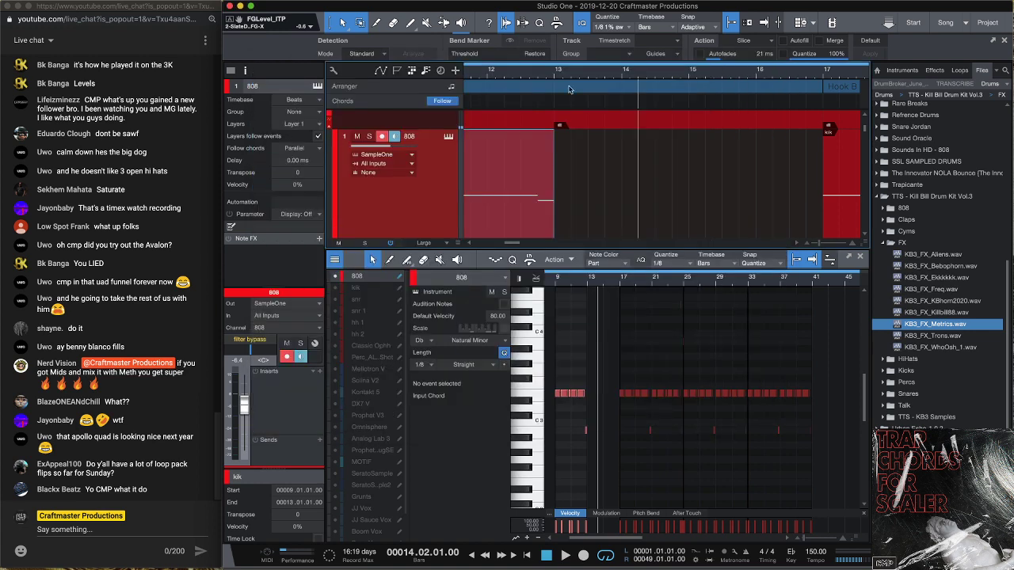
Play back from bar 8, close the note editor and review the drum tracks through Hook A
{"action": "left_click_drag", "start_coordinate": [479, 77], "coordinate": [614, 51]}
{"action": "left_click", "coordinate": [564, 77]}
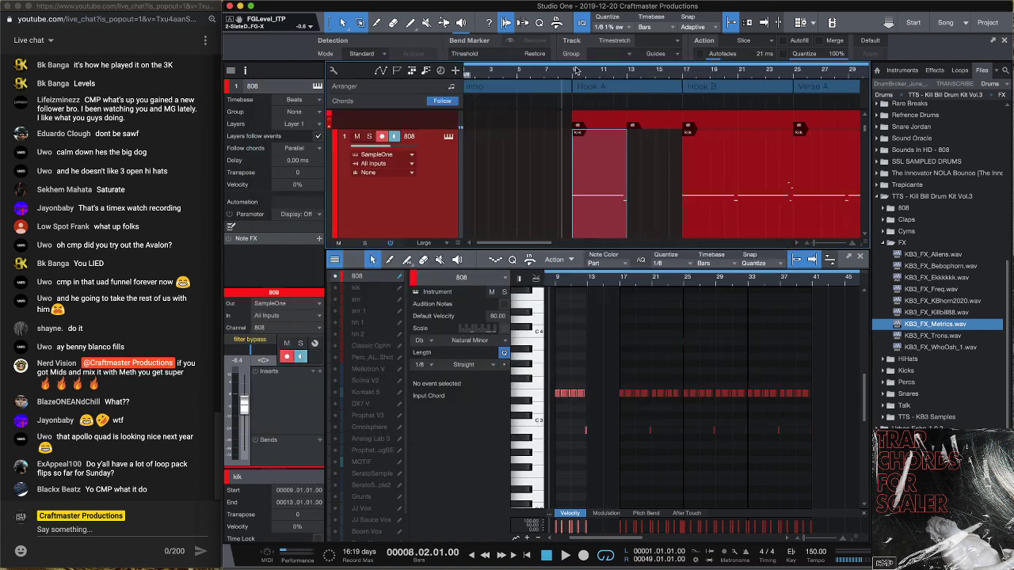
{"action": "key", "text": "space"}
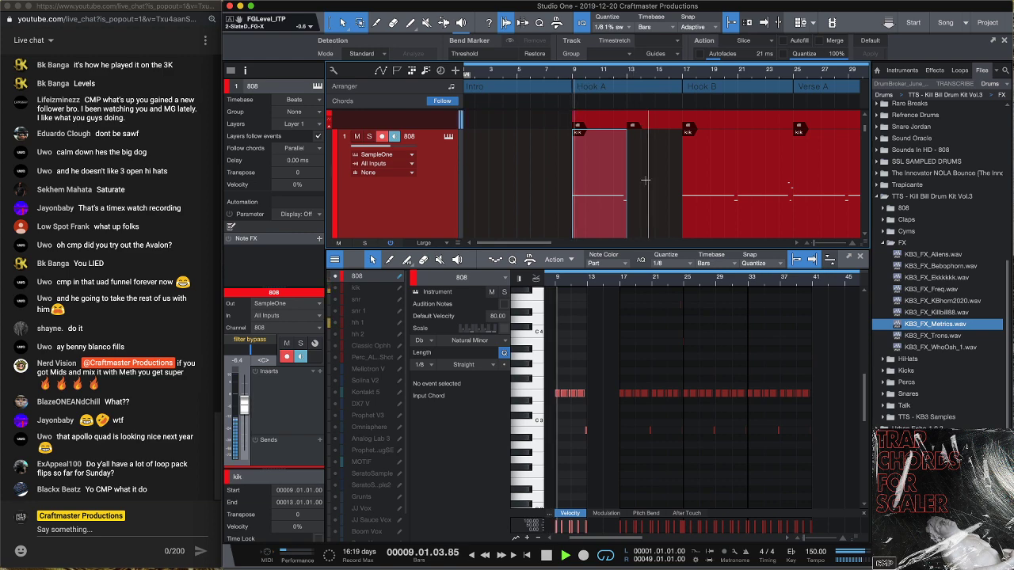
{"action": "left_click_drag", "start_coordinate": [635, 82], "coordinate": [670, 189]}
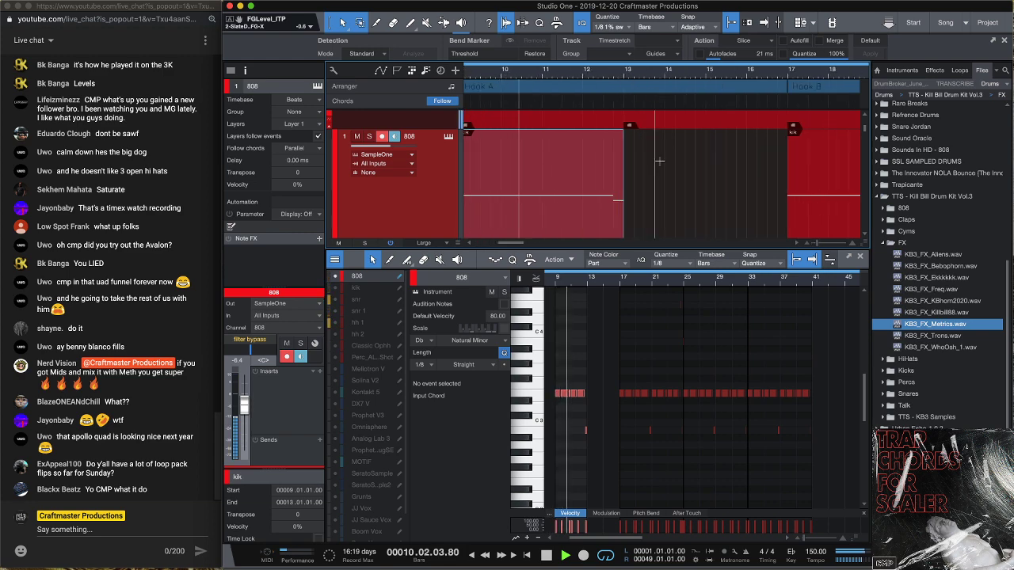
{"action": "key", "text": "F3"}
{"action": "key", "text": "F3"}
{"action": "scroll", "coordinate": [665, 201], "scroll_direction": "down", "scroll_amount": 3}
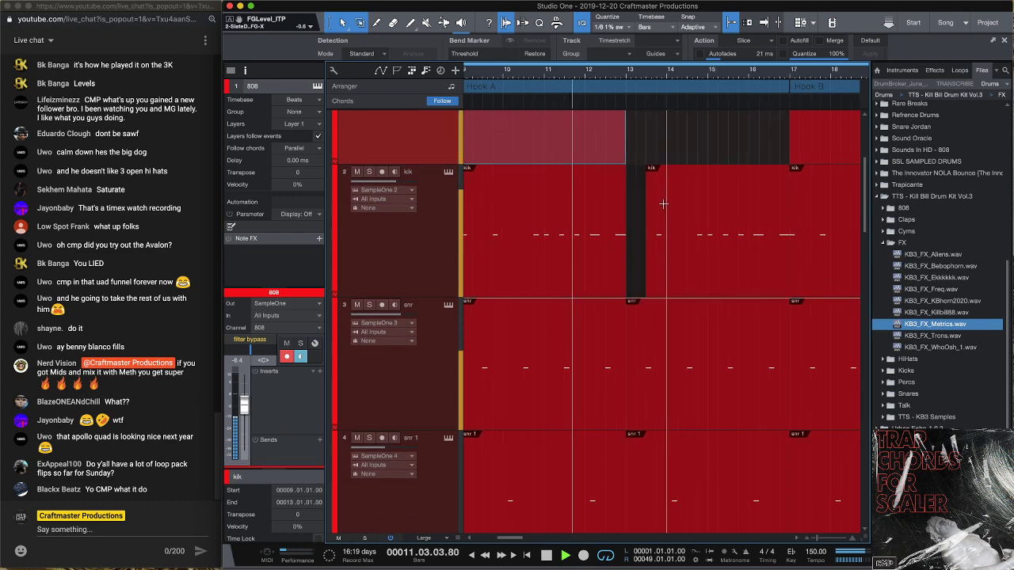
{"action": "scroll", "coordinate": [664, 207], "scroll_direction": "down", "scroll_amount": 3}
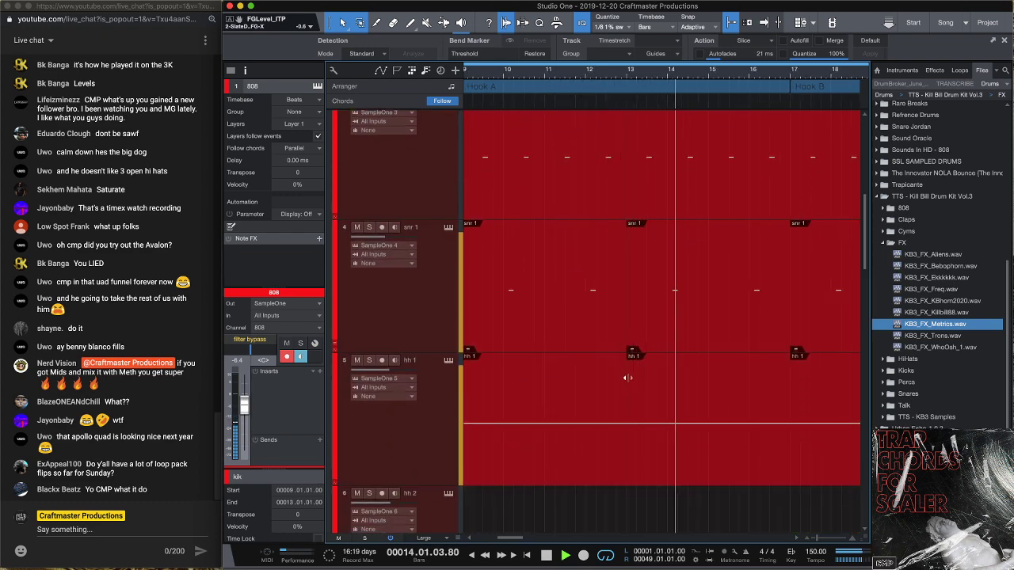
{"action": "scroll", "coordinate": [775, 267], "scroll_direction": "up", "scroll_amount": 6}
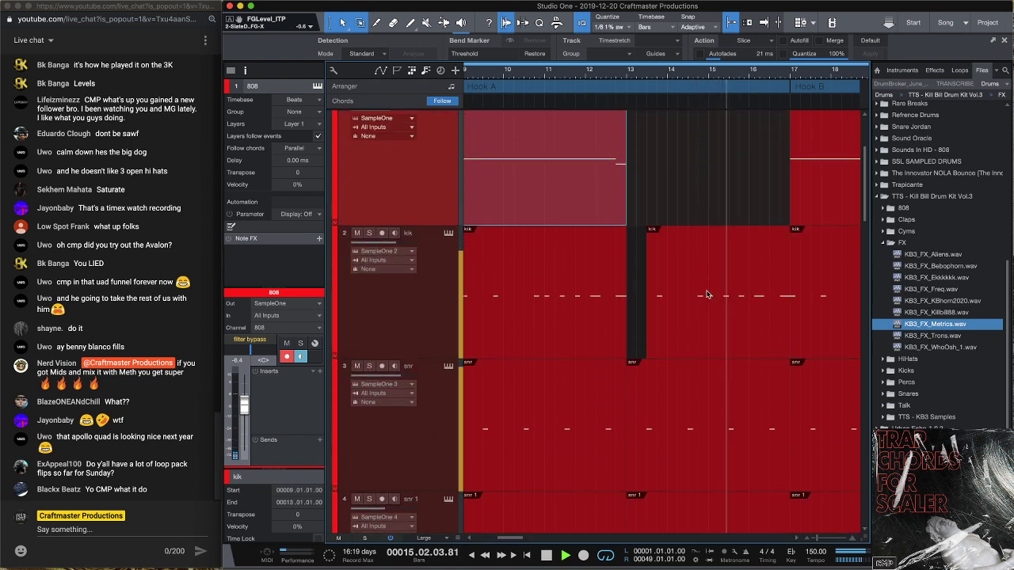
Trim the ends of Hook A's last kik and snr events to bar 16, beat 3, and the snr 1 event to bar 16
{"action": "left_click", "coordinate": [768, 273]}
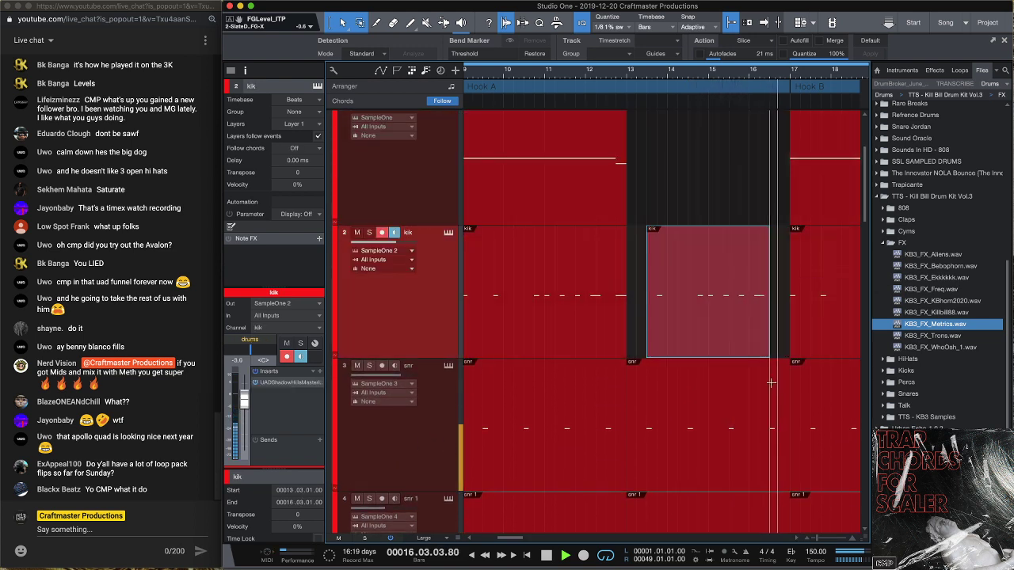
{"action": "left_click_drag", "start_coordinate": [788, 394], "coordinate": [769, 398]}
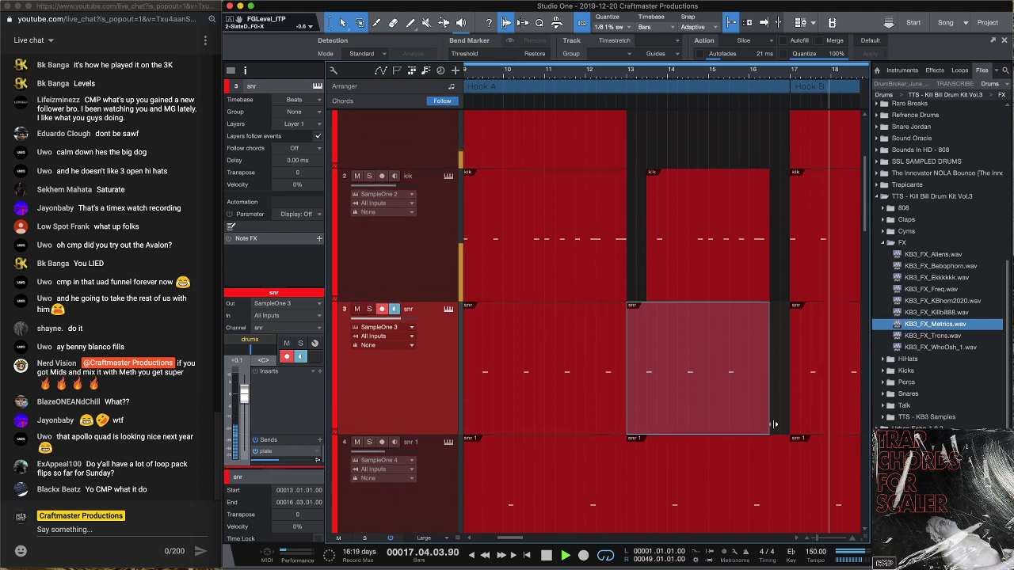
{"action": "scroll", "coordinate": [783, 434], "scroll_direction": "down", "scroll_amount": 2}
{"action": "left_click_drag", "start_coordinate": [783, 434], "coordinate": [749, 437]}
Play back from bar 11 and delete the hh 1 part from bar 16 to 17 in Hook A
{"action": "left_click", "coordinate": [557, 69]}
{"action": "scroll", "coordinate": [757, 228], "scroll_direction": "down", "scroll_amount": 8}
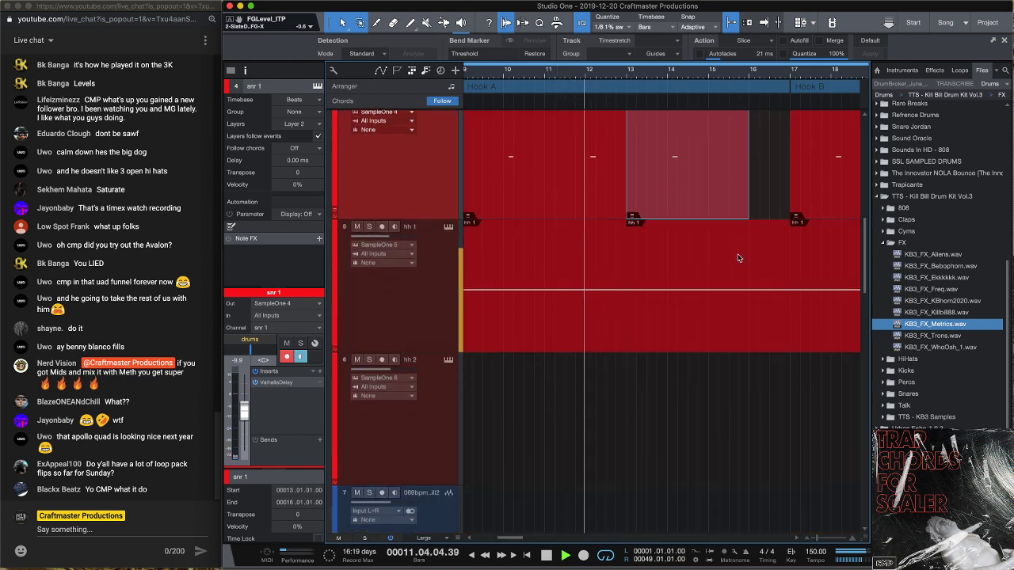
{"action": "left_click_drag", "start_coordinate": [756, 228], "coordinate": [785, 339]}
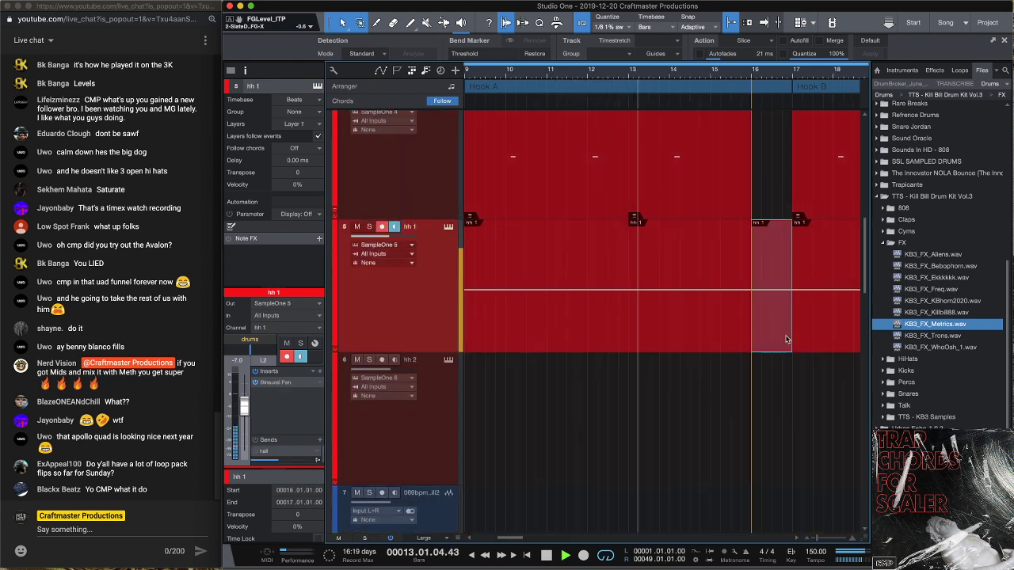
{"action": "key", "text": "Delete"}
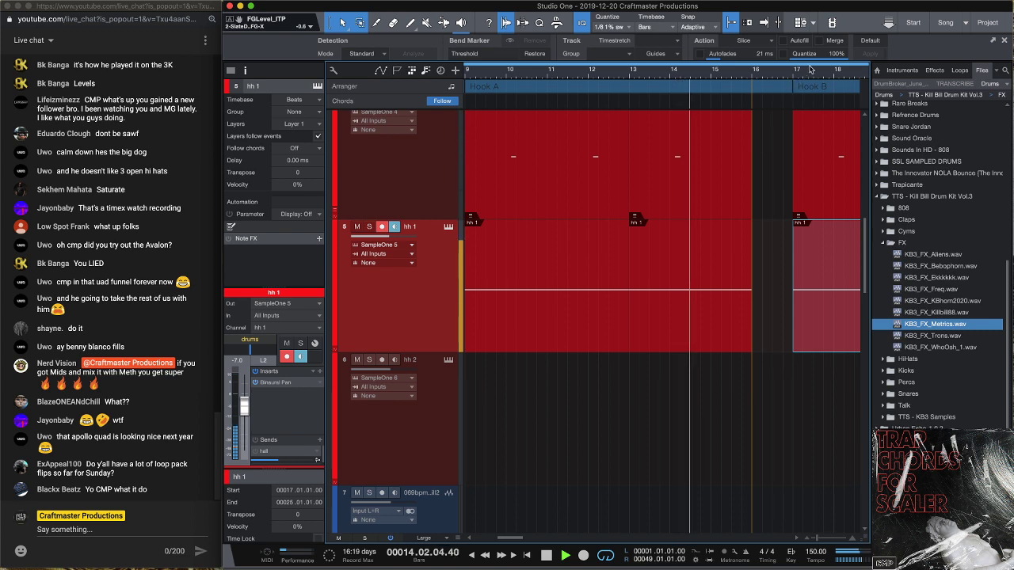
Split the hh 1 event in Hook B at bar 19 and trim its first part to end at bar 18, beat 3
{"action": "key", "text": "e"}
{"action": "key", "text": "w"}
{"action": "key", "text": "w"}
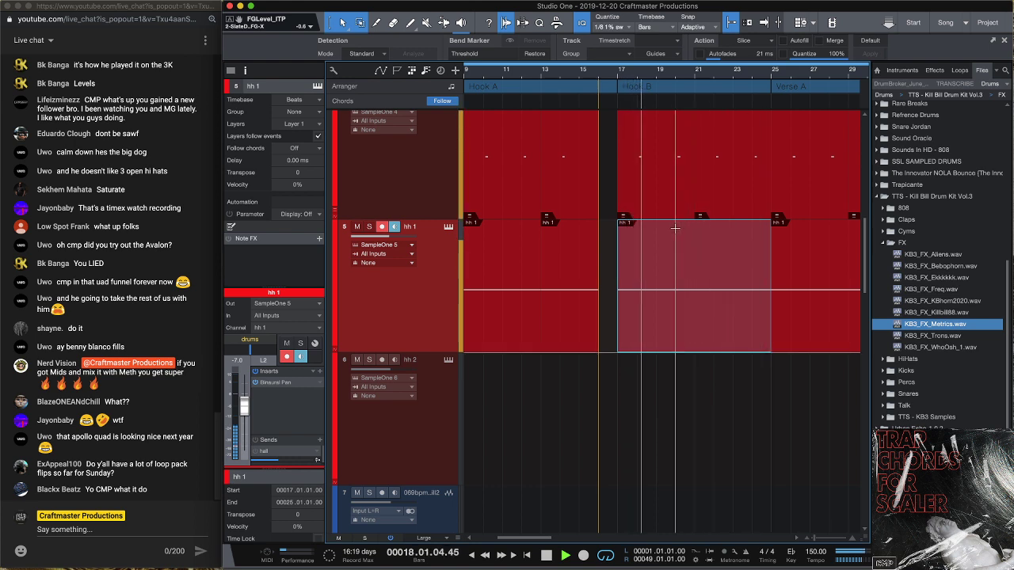
{"action": "key", "text": "e"}
{"action": "key", "text": "e"}
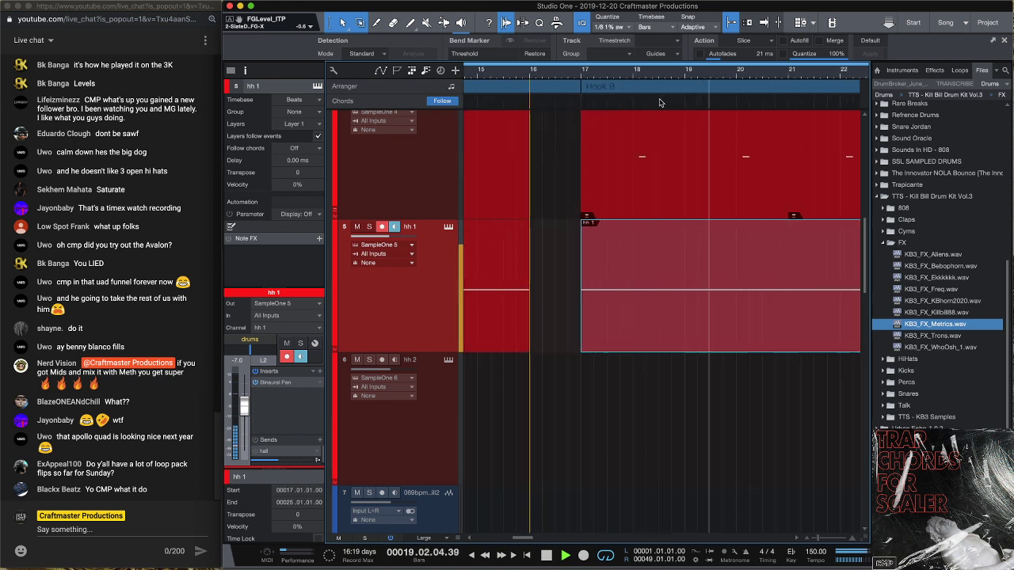
{"action": "left_click", "coordinate": [672, 238], "text": "alt"}
{"action": "mouse_move", "coordinate": [674, 244]}
{"action": "left_mouse_down"}
{"action": "mouse_move", "coordinate": [666, 239]}
{"action": "mouse_move", "coordinate": [691, 253]}
{"action": "mouse_move", "coordinate": [658, 238]}
{"action": "left_mouse_up"}
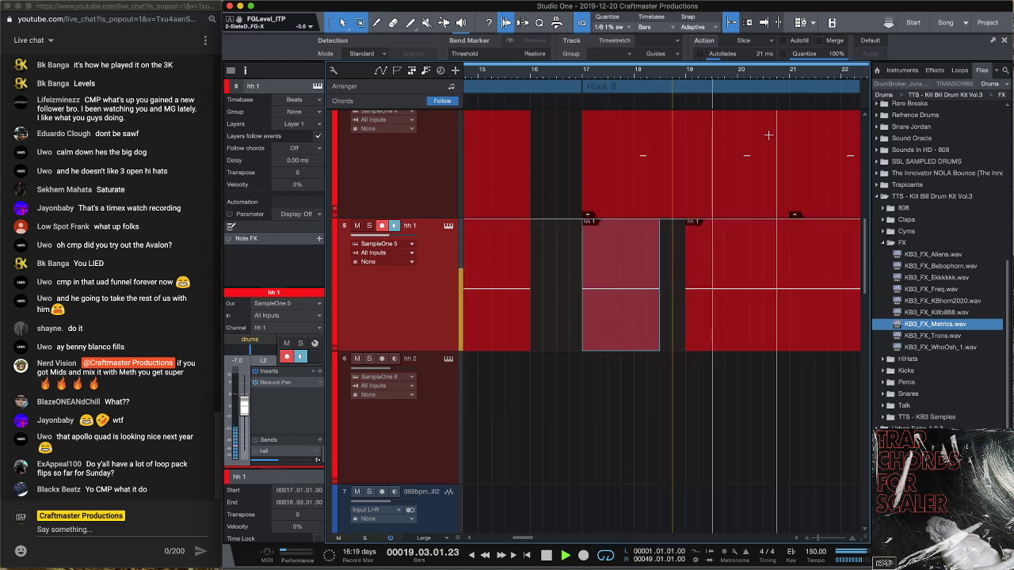
Remove the hh 1 part from bar 25 to 29 in the first Verse A
{"action": "scroll", "coordinate": [780, 190], "scroll_direction": "up", "scroll_amount": 2}
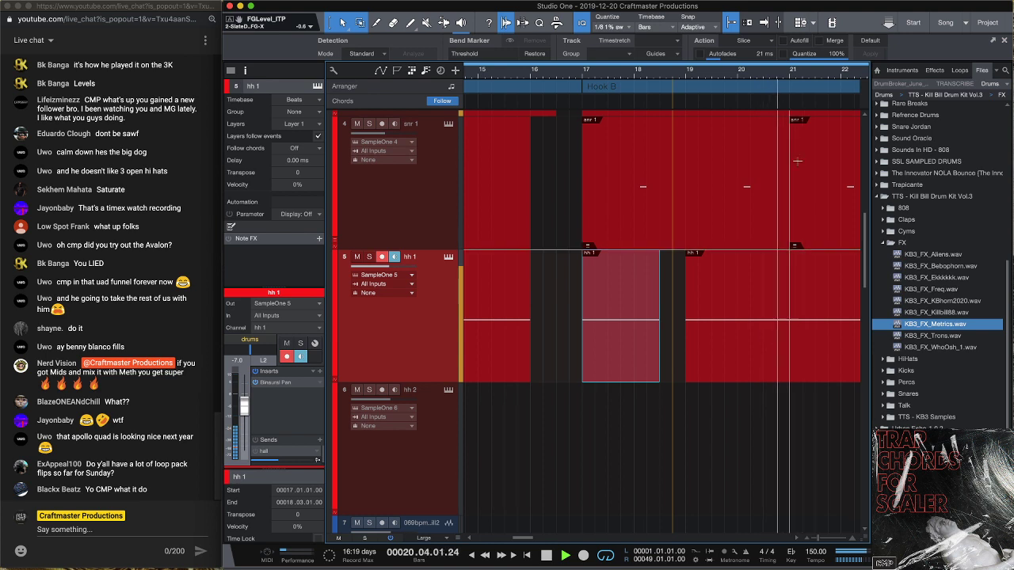
{"action": "scroll", "coordinate": [645, 89], "scroll_direction": "up", "scroll_amount": 3}
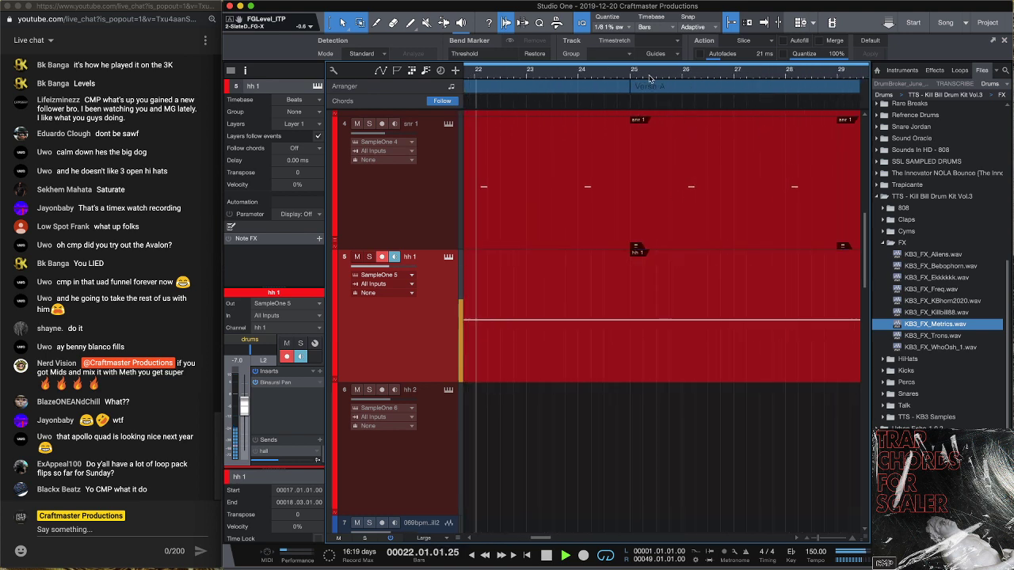
{"action": "scroll", "coordinate": [645, 90], "scroll_direction": "down", "scroll_amount": 5}
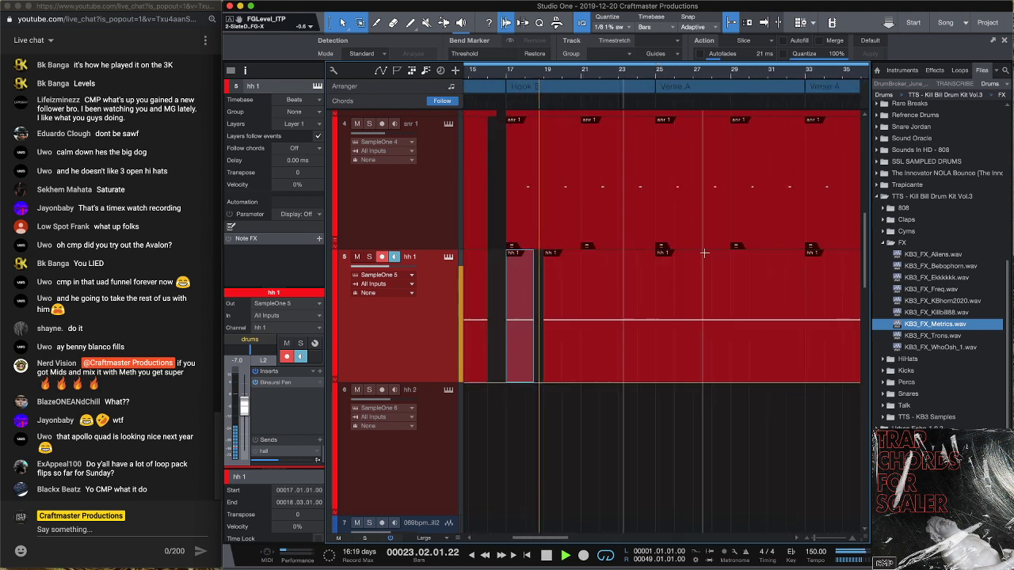
{"action": "left_click_drag", "start_coordinate": [654, 312], "coordinate": [730, 306]}
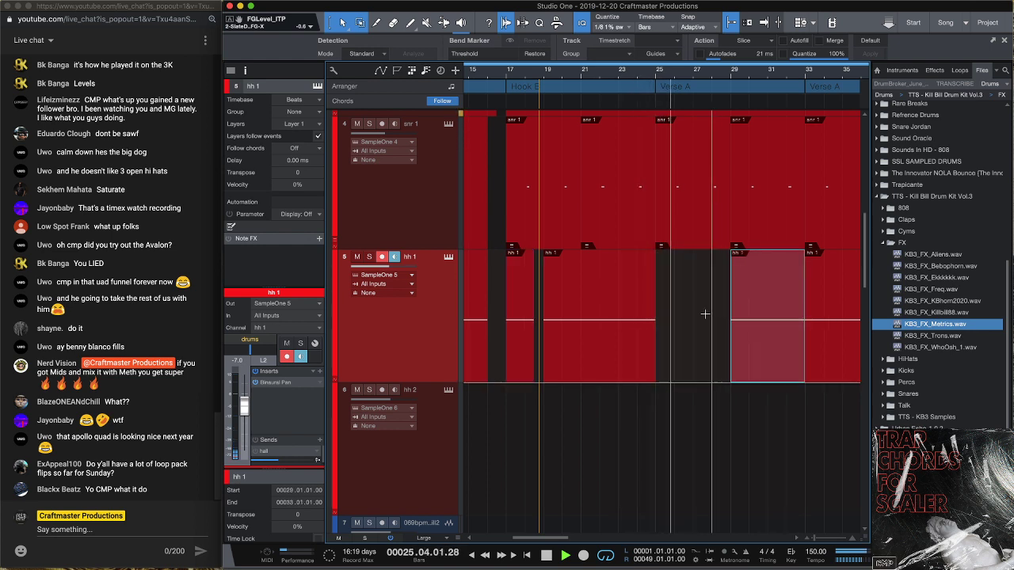
Delete the kik event from bar 25 to 33 in the first Verse A
{"action": "scroll", "coordinate": [704, 314], "scroll_direction": "up", "scroll_amount": 3}
{"action": "scroll", "coordinate": [703, 314], "scroll_direction": "up", "scroll_amount": 8}
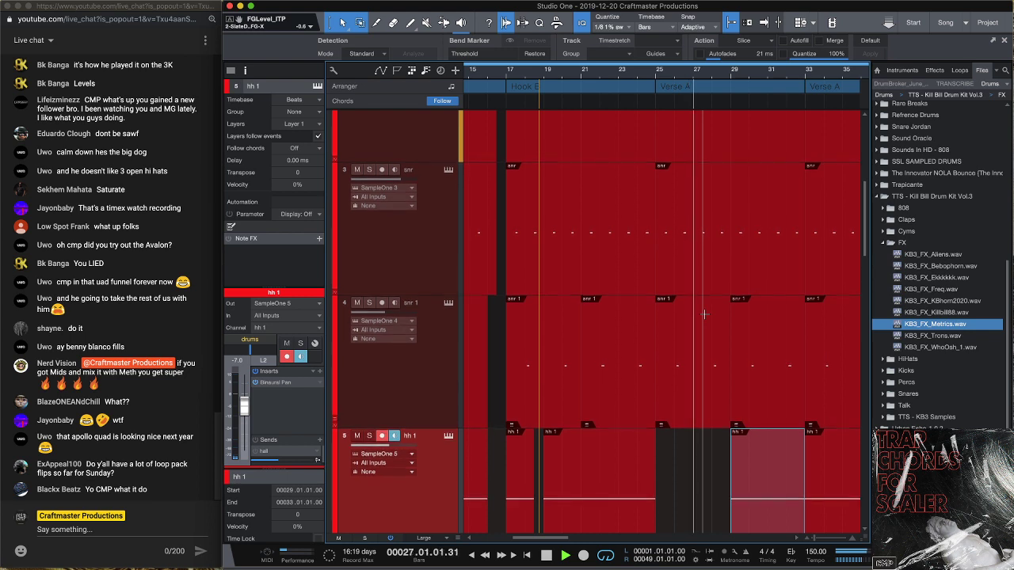
{"action": "scroll", "coordinate": [704, 314], "scroll_direction": "up", "scroll_amount": 3}
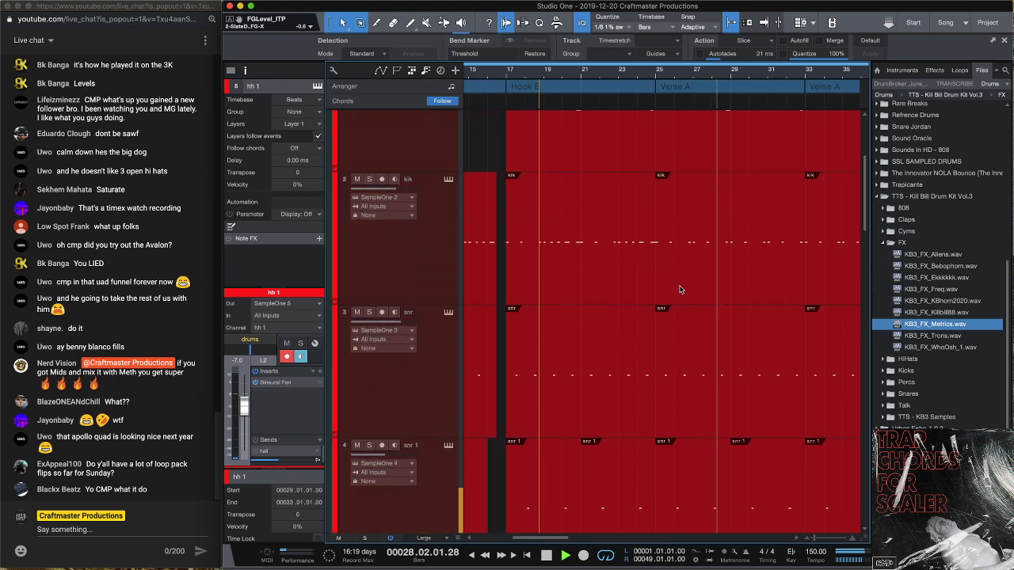
{"action": "left_click_drag", "start_coordinate": [652, 270], "coordinate": [688, 275]}
{"action": "key", "text": "Delete"}
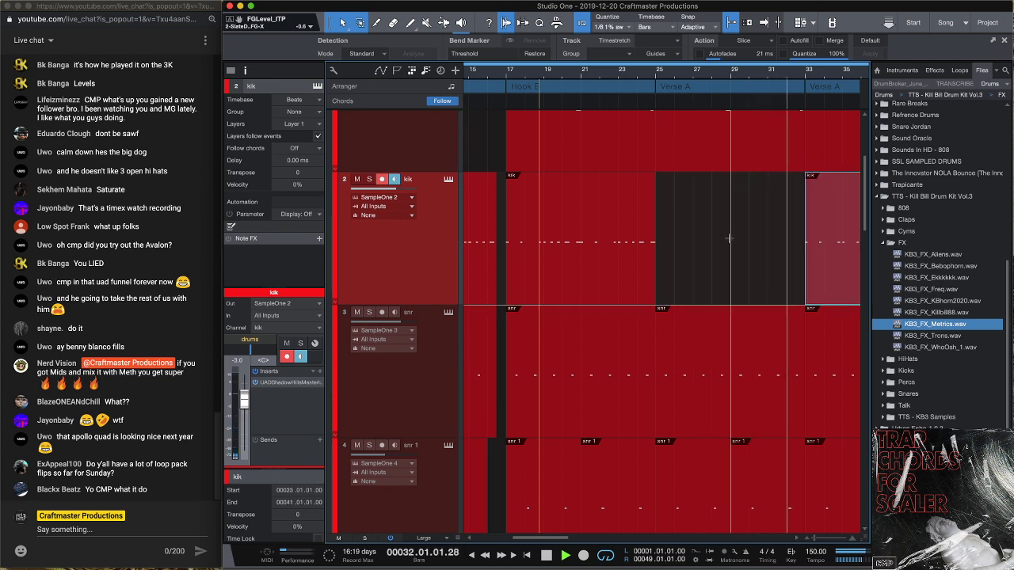
Review the drum events across the Verse sections up to Verse C during playback
{"action": "scroll", "coordinate": [734, 243], "scroll_direction": "up", "scroll_amount": 2}
{"action": "scroll", "coordinate": [734, 243], "scroll_direction": "down", "scroll_amount": 1}
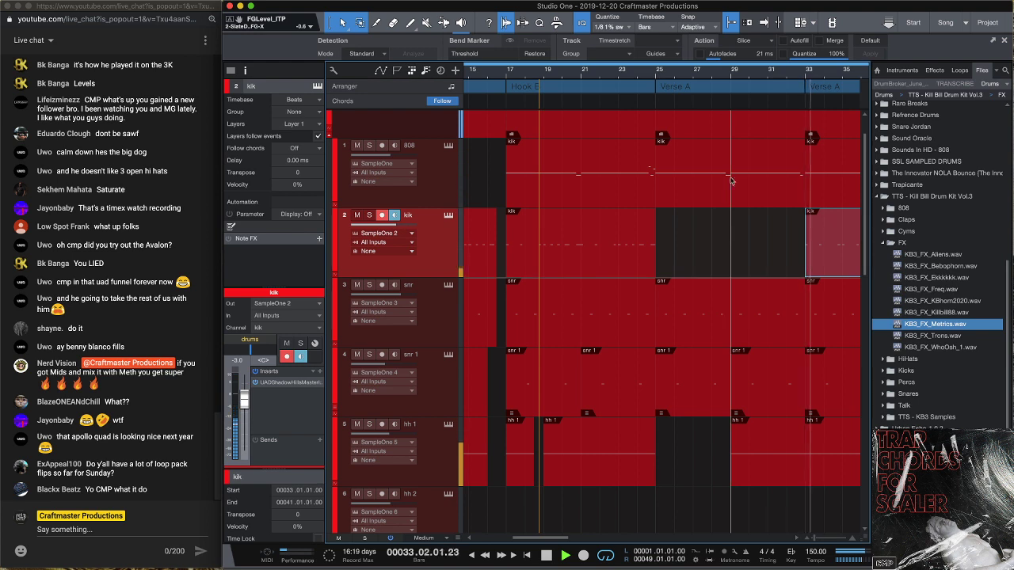
{"action": "key", "text": "w"}
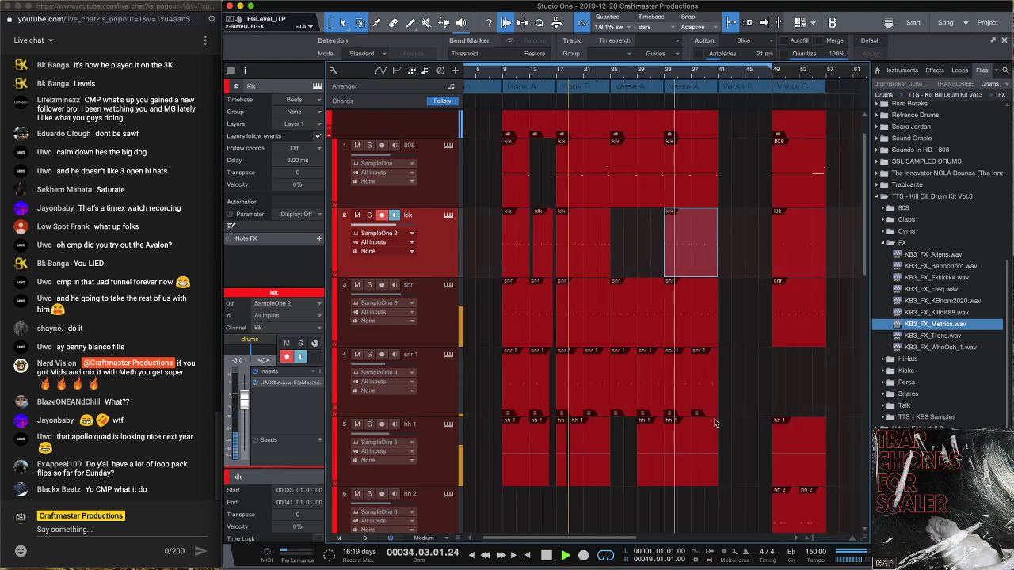
{"action": "left_click", "coordinate": [698, 474]}
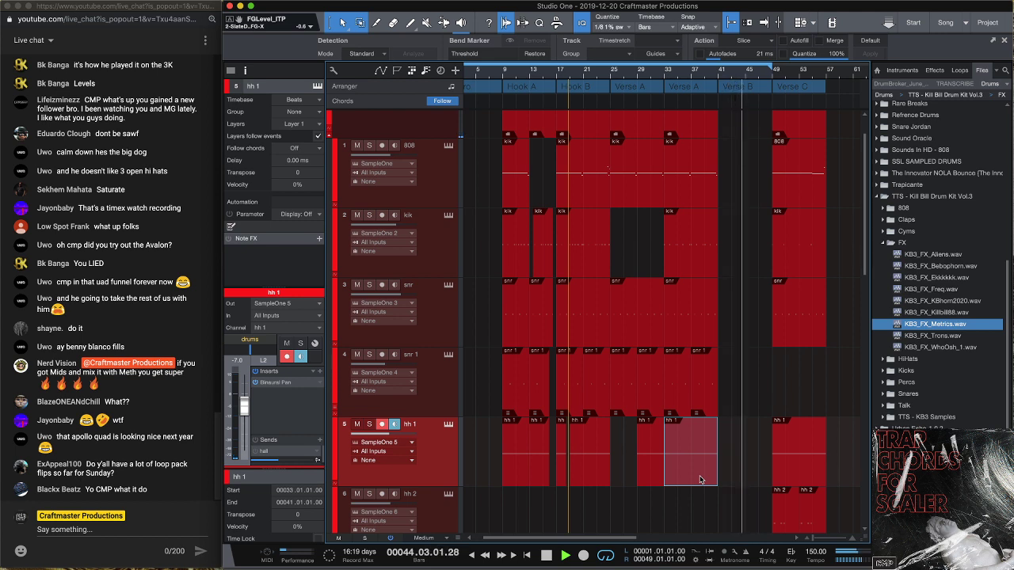
{"action": "left_click", "coordinate": [445, 197]}
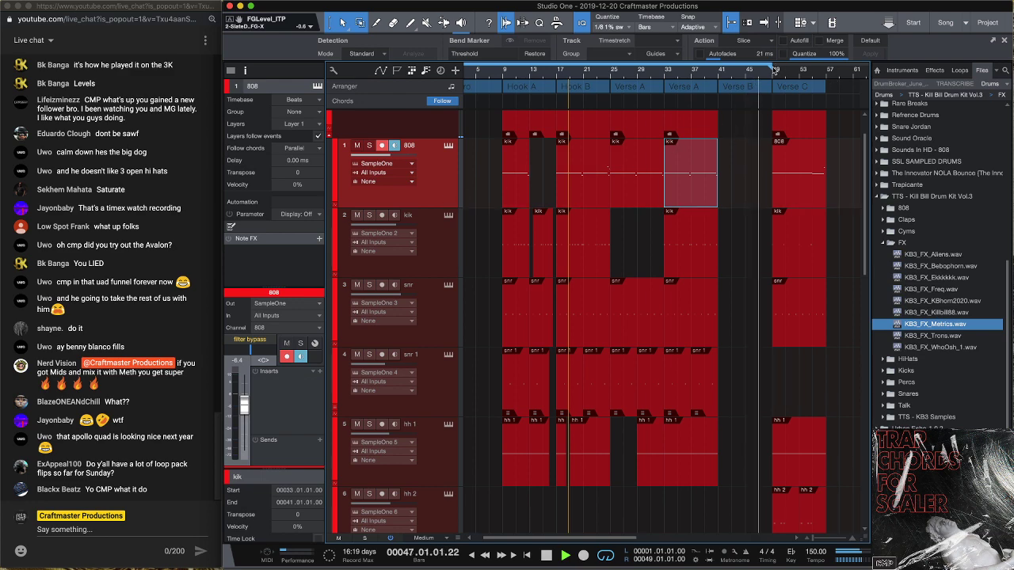
{"action": "left_click_drag", "start_coordinate": [774, 69], "coordinate": [716, 165]}
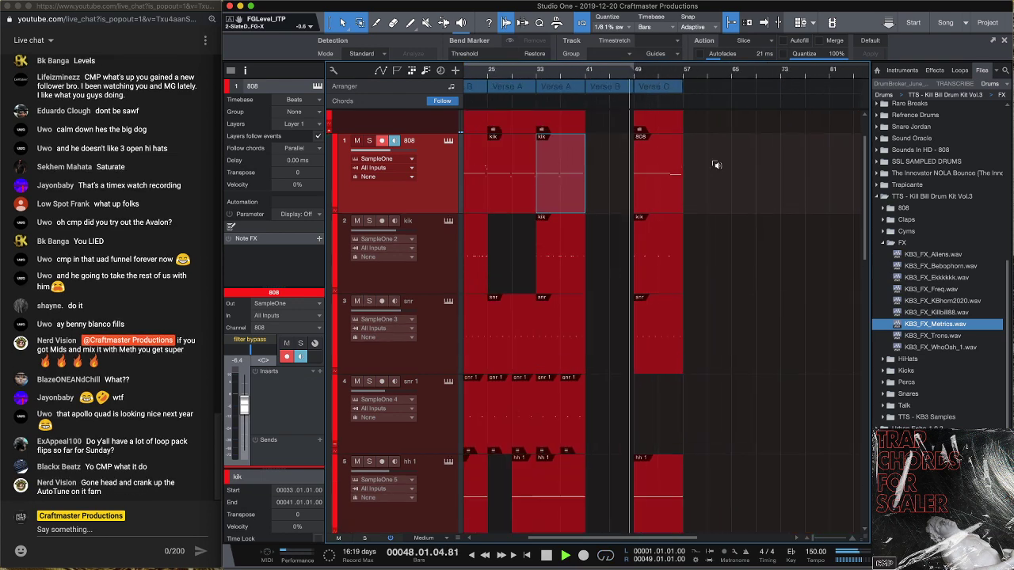
{"action": "scroll", "coordinate": [716, 165], "scroll_direction": "down", "scroll_amount": 3}
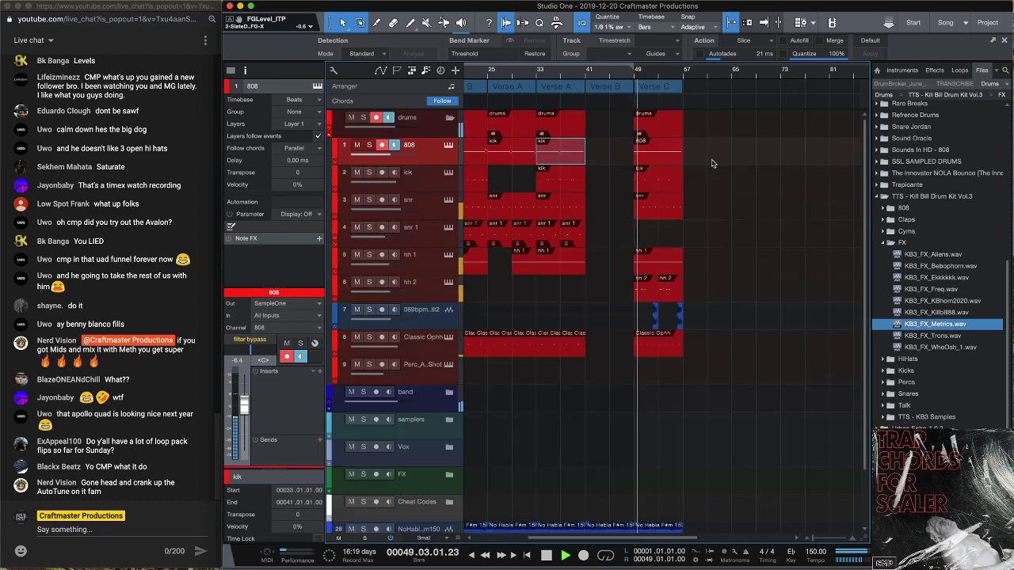
Duplicate the Verse C section twice in the arranger track
{"action": "left_click", "coordinate": [665, 87]}
{"action": "key", "text": "d"}
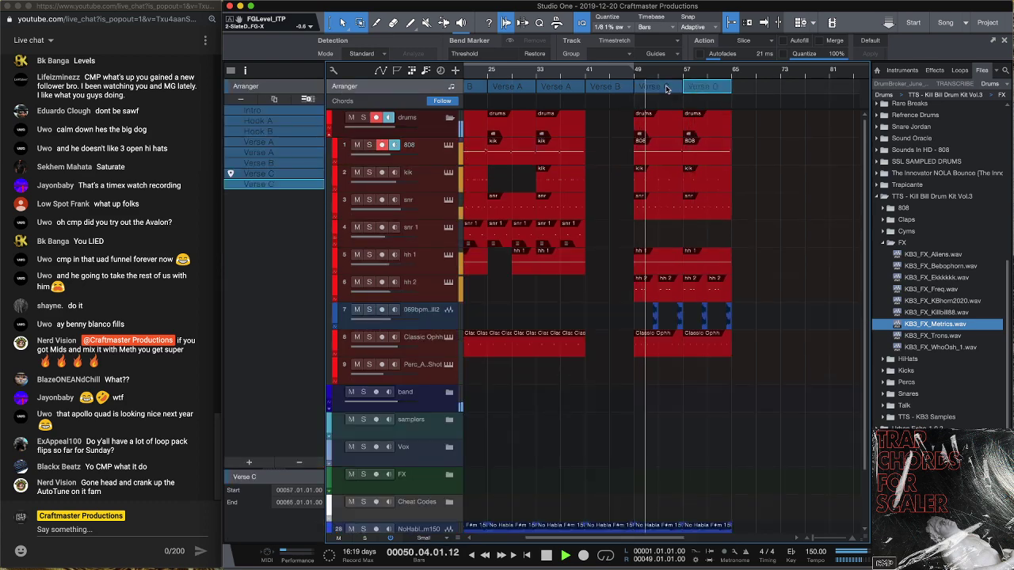
{"action": "key", "text": "d"}
Copy the second Verse A section to bar 73 after the last Verse C and duplicate it to bar 81
{"action": "key", "text": "w"}
{"action": "key", "text": "w"}
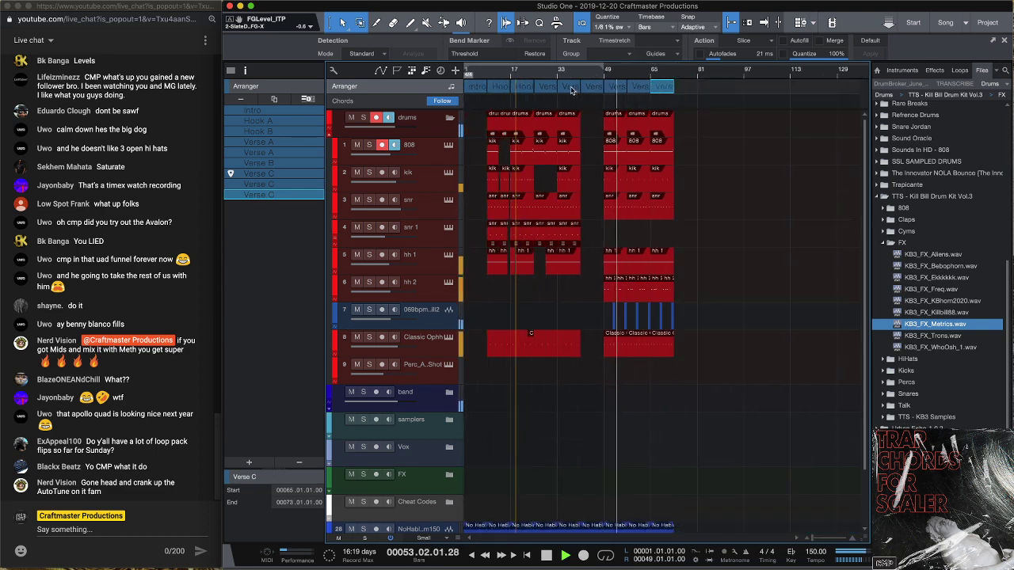
{"action": "left_click_drag", "start_coordinate": [571, 89], "coordinate": [688, 93]}
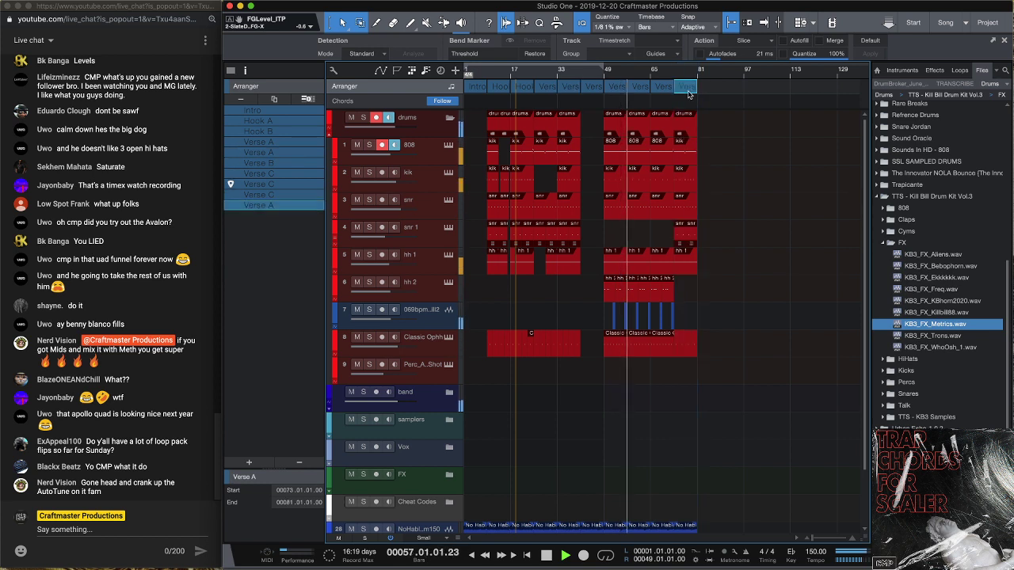
{"action": "key", "text": "super+d"}
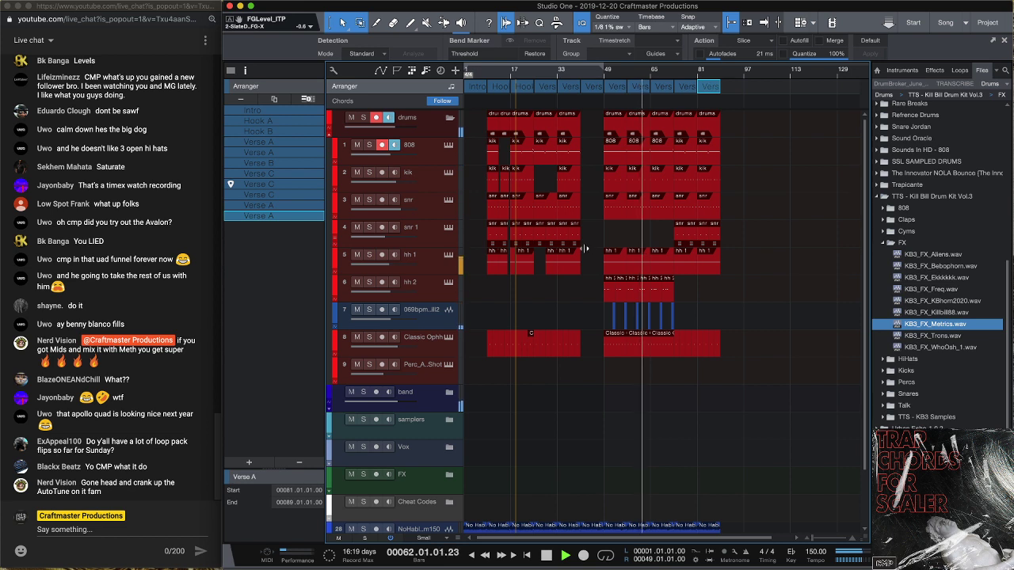
Trim the ends of the 808, kik, snr and hh 1 events in the last Verse C to bar 72
{"action": "left_click", "coordinate": [443, 323]}
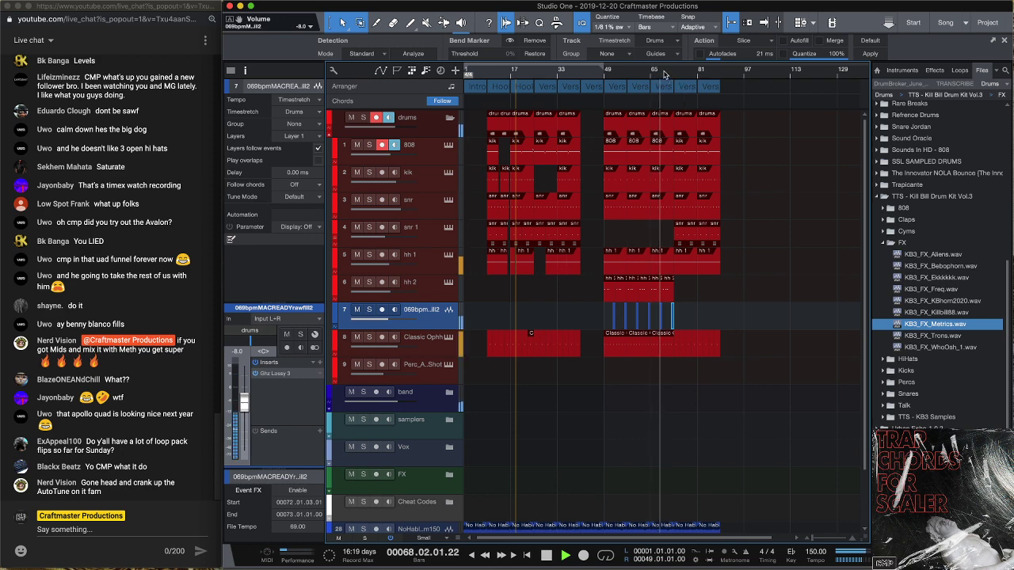
{"action": "left_click_drag", "start_coordinate": [663, 74], "coordinate": [722, 158]}
{"action": "left_click_drag", "start_coordinate": [723, 267], "coordinate": [722, 267]}
{"action": "left_click_drag", "start_coordinate": [720, 211], "coordinate": [722, 214]}
{"action": "left_click_drag", "start_coordinate": [722, 185], "coordinate": [722, 192]}
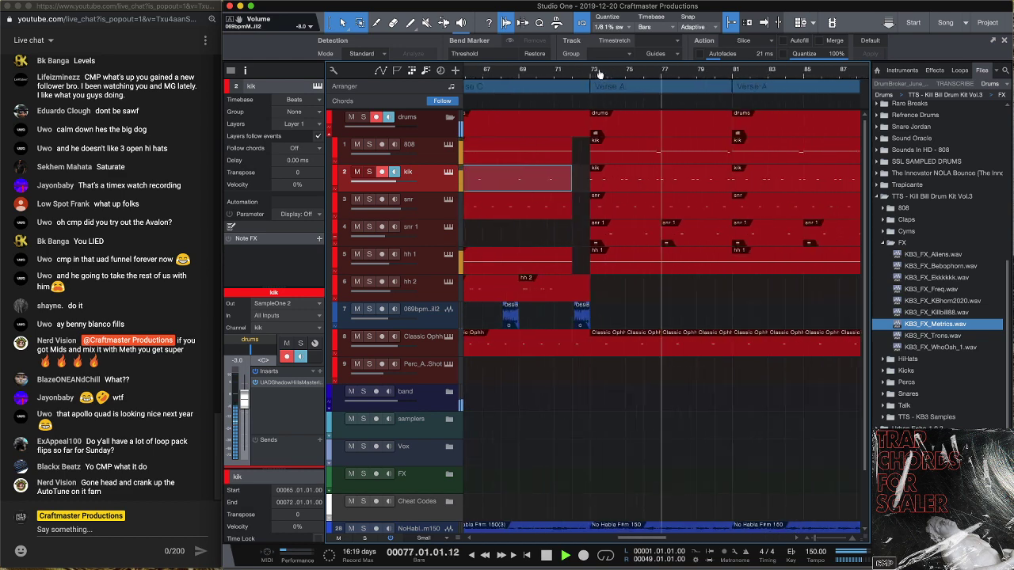
Shrink the track heights to fit all tracks and lower the No Habla F#m 150 track's volume to -5.5 dB
{"action": "key", "text": "w"}
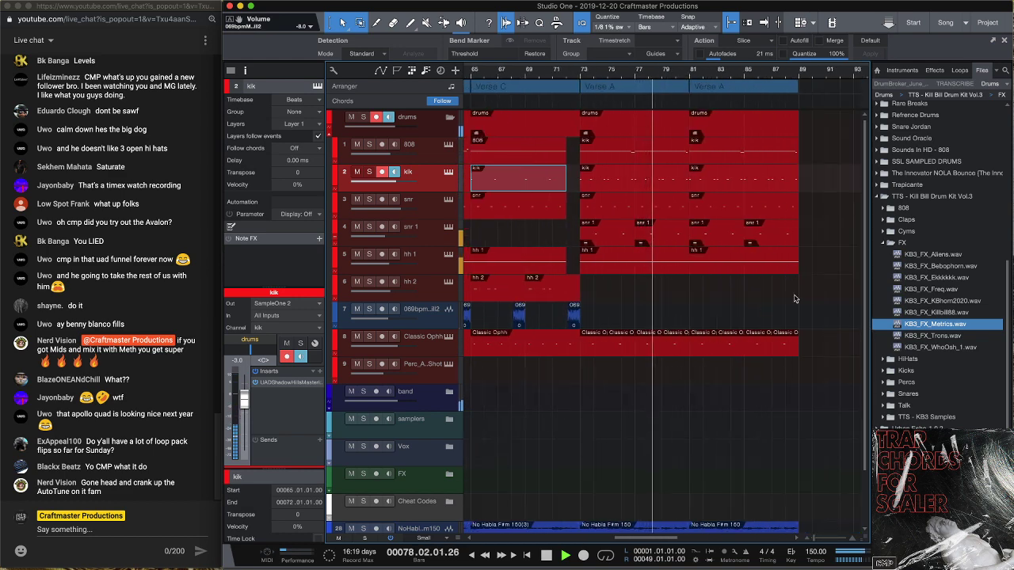
{"action": "key", "text": "shift+e"}
{"action": "key", "text": "shift+w"}
{"action": "key", "text": "shift+e"}
{"action": "key", "text": "shift+e"}
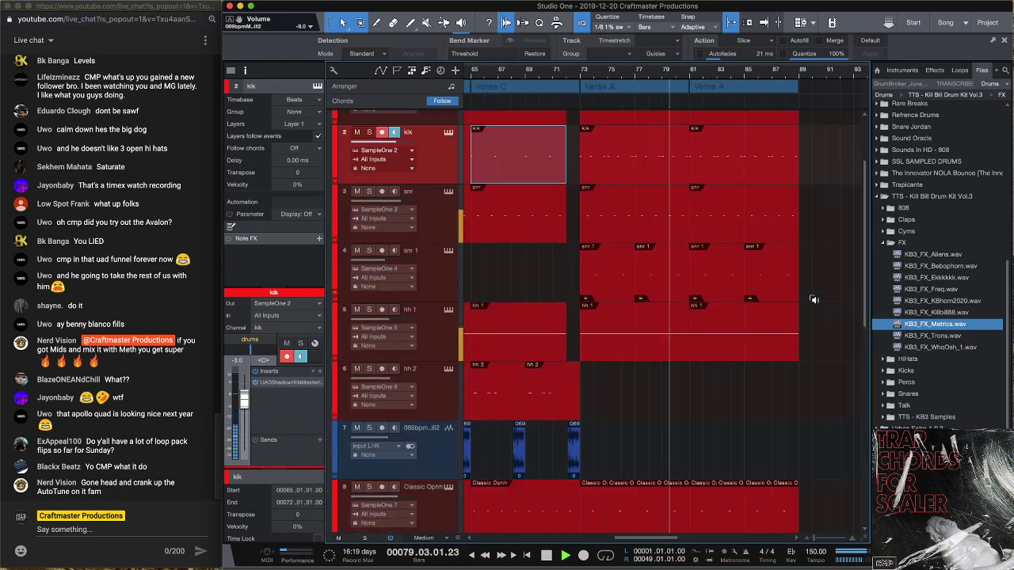
{"action": "key", "text": "shift+w"}
{"action": "key", "text": "shift+w"}
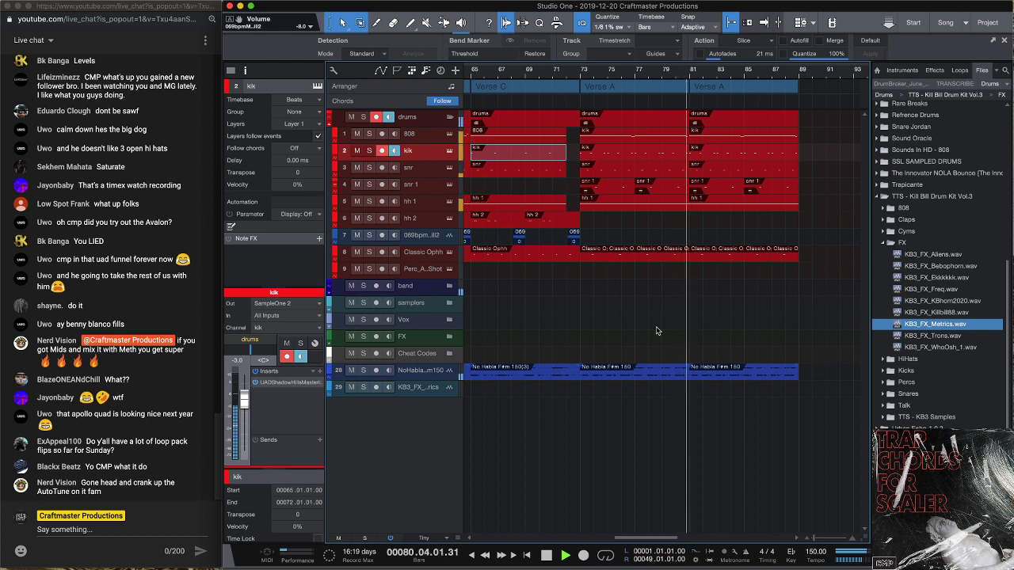
{"action": "left_click", "coordinate": [417, 375]}
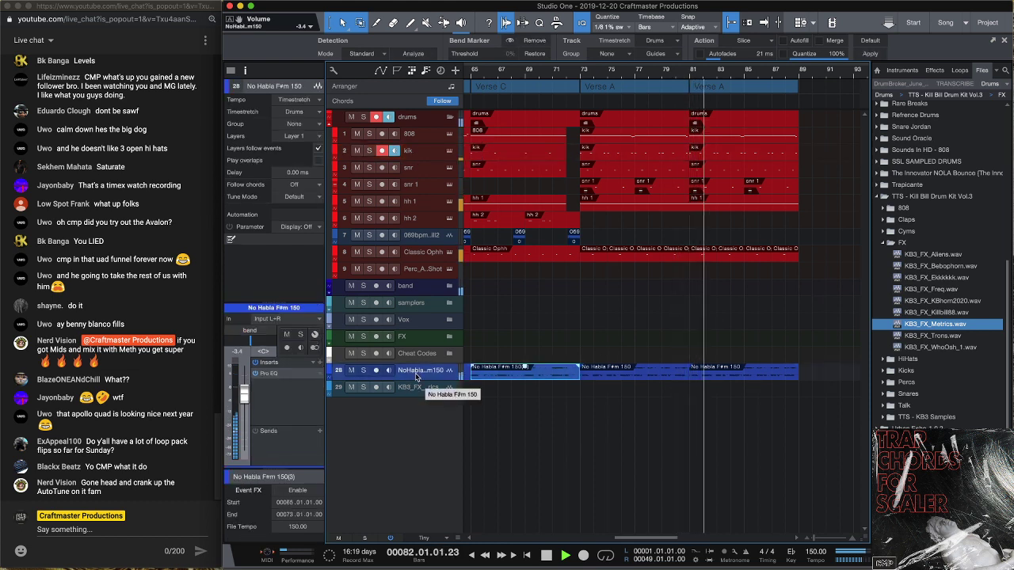
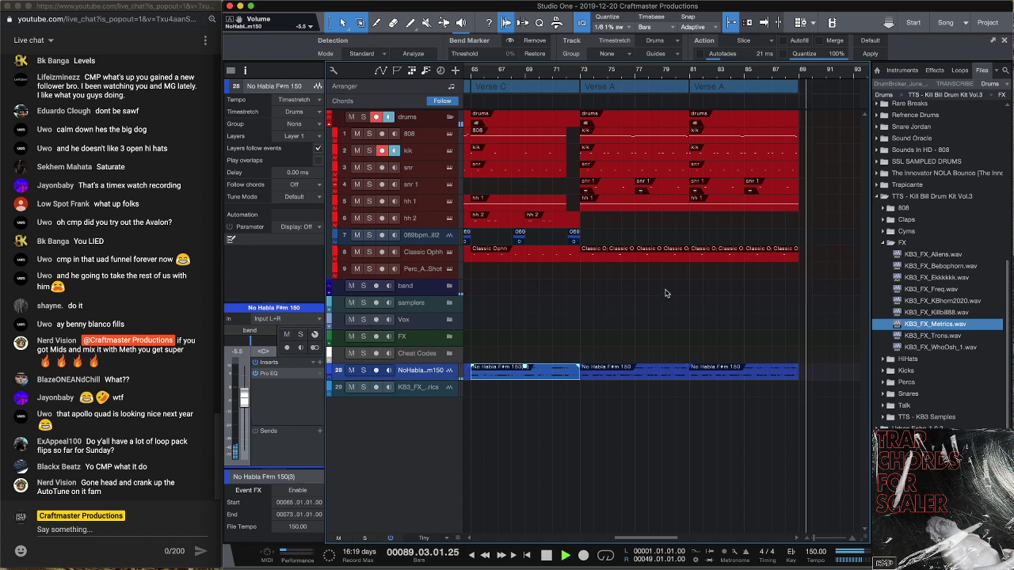
Set the amp envelope release of the 808 track's SampleOne instrument to 0 s
{"action": "left_click", "coordinate": [429, 134]}
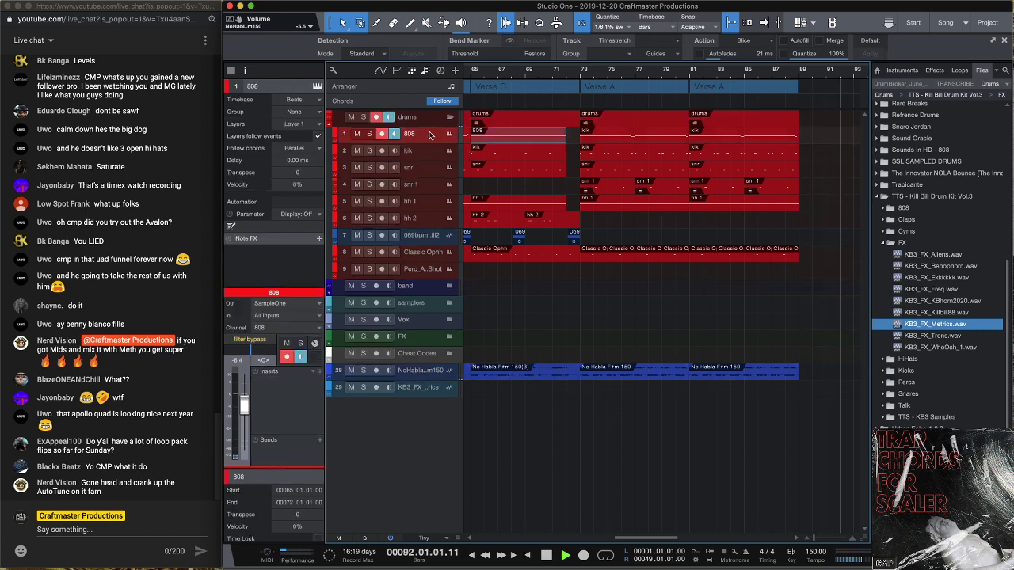
{"action": "left_click", "coordinate": [450, 134]}
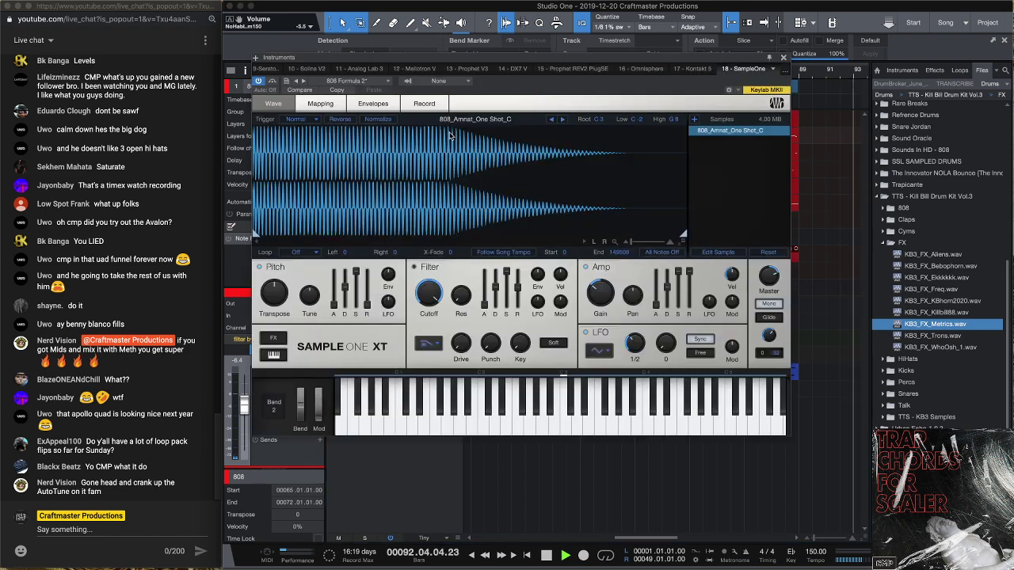
{"action": "left_click", "coordinate": [313, 120]}
{"action": "left_click", "coordinate": [313, 121]}
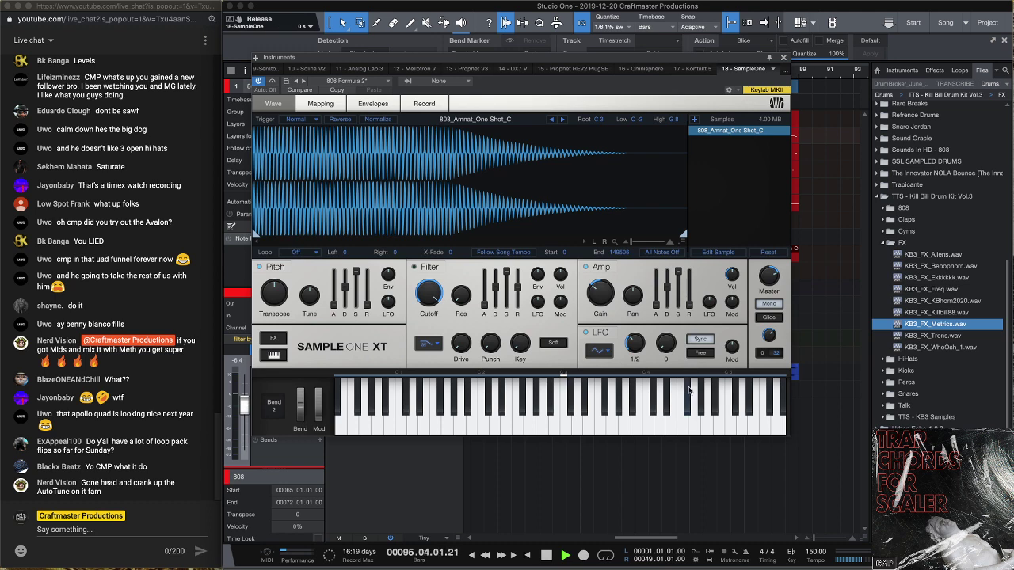
{"action": "left_click", "coordinate": [783, 59]}
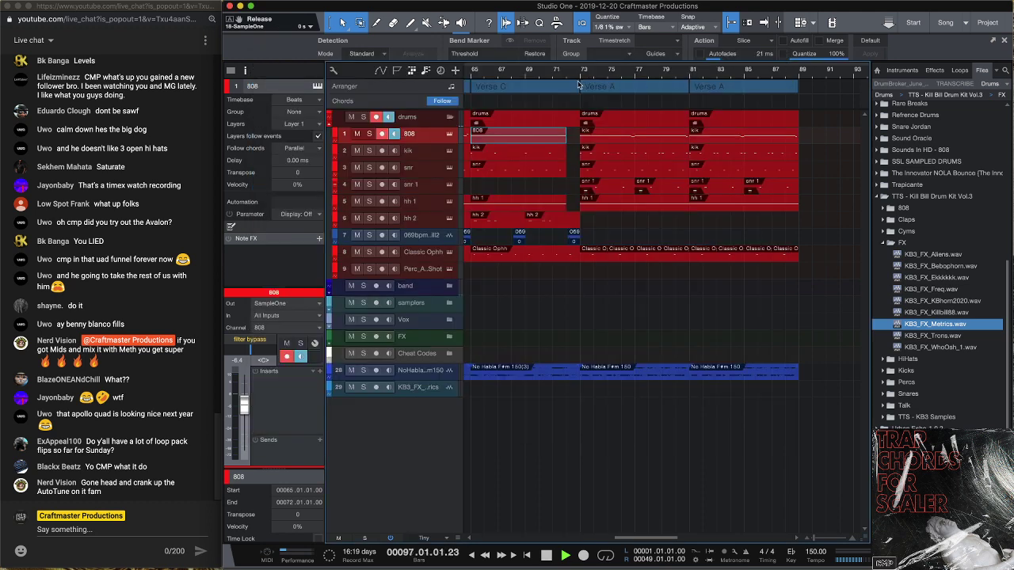
Set the 808 sampler's amp sustain to -∞ dB and audition the 808 around the dropouts near bars 72 and 41
{"action": "left_click", "coordinate": [549, 80]}
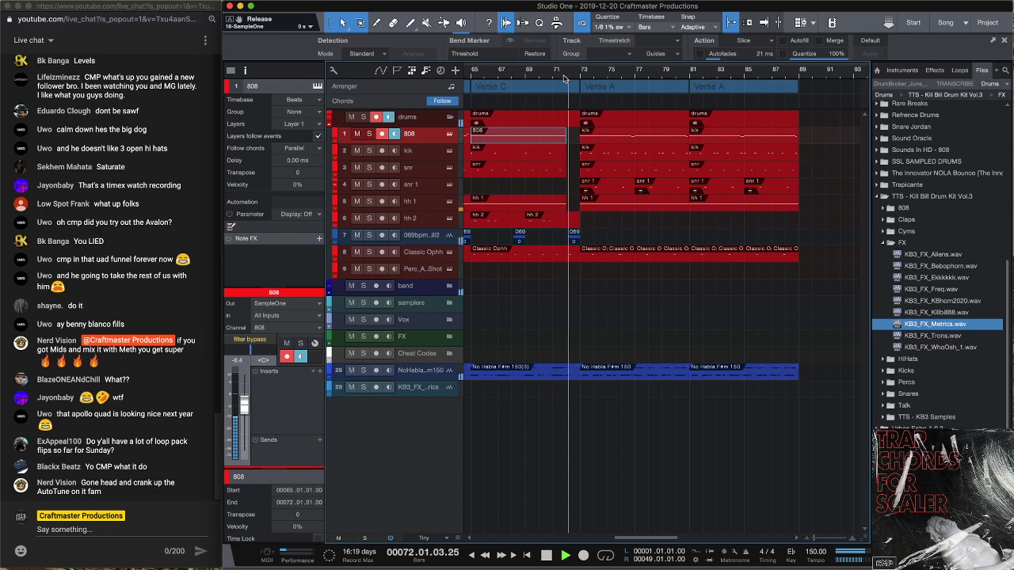
{"action": "key", "text": "space"}
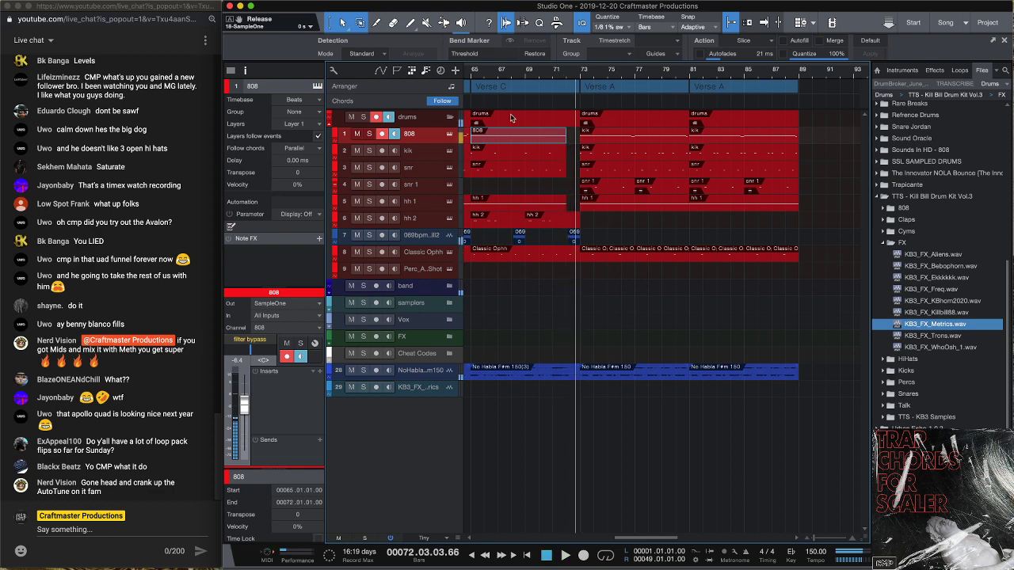
{"action": "left_click", "coordinate": [449, 134]}
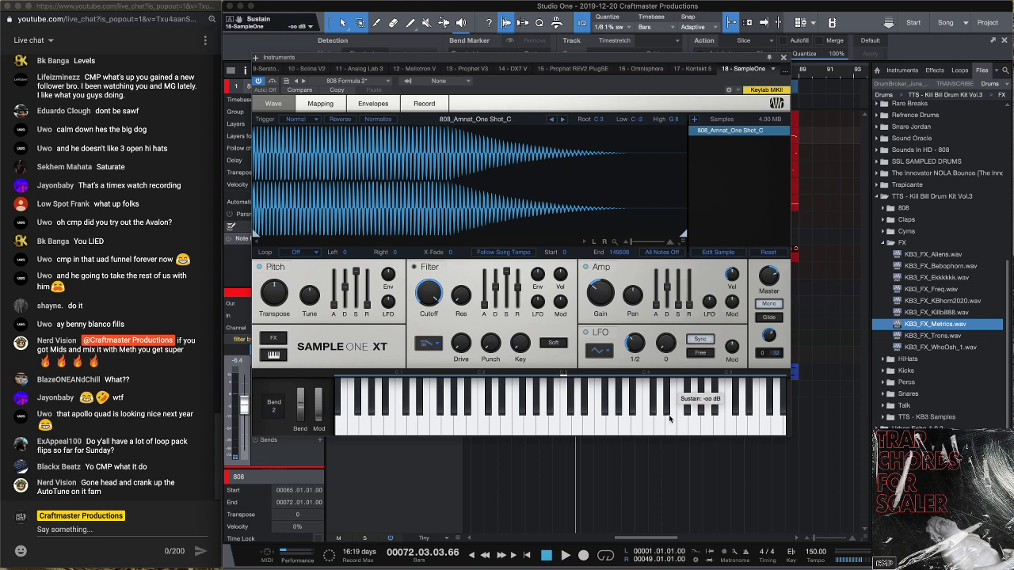
{"action": "left_click_drag", "start_coordinate": [602, 58], "coordinate": [654, 262]}
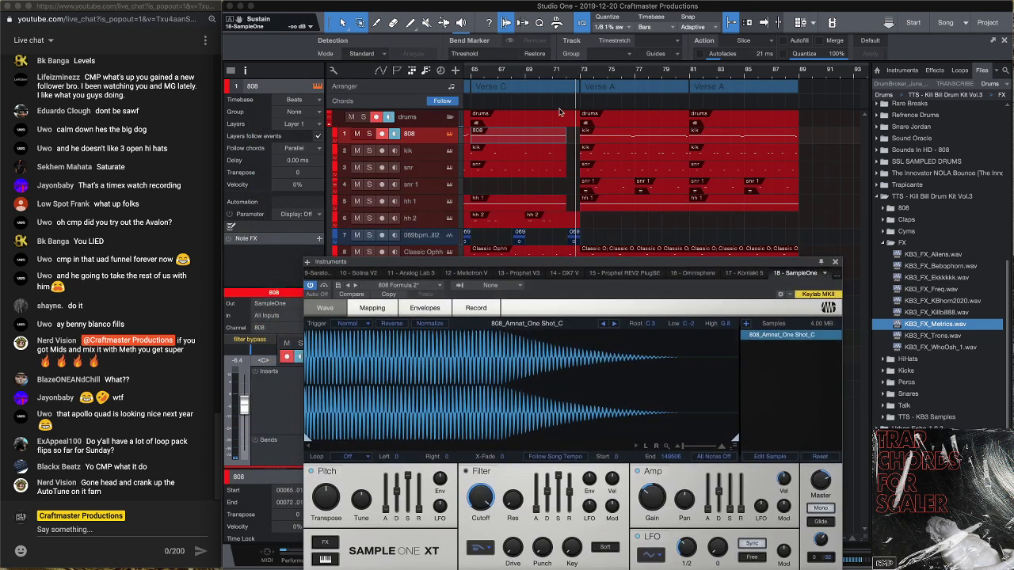
{"action": "left_click", "coordinate": [477, 78]}
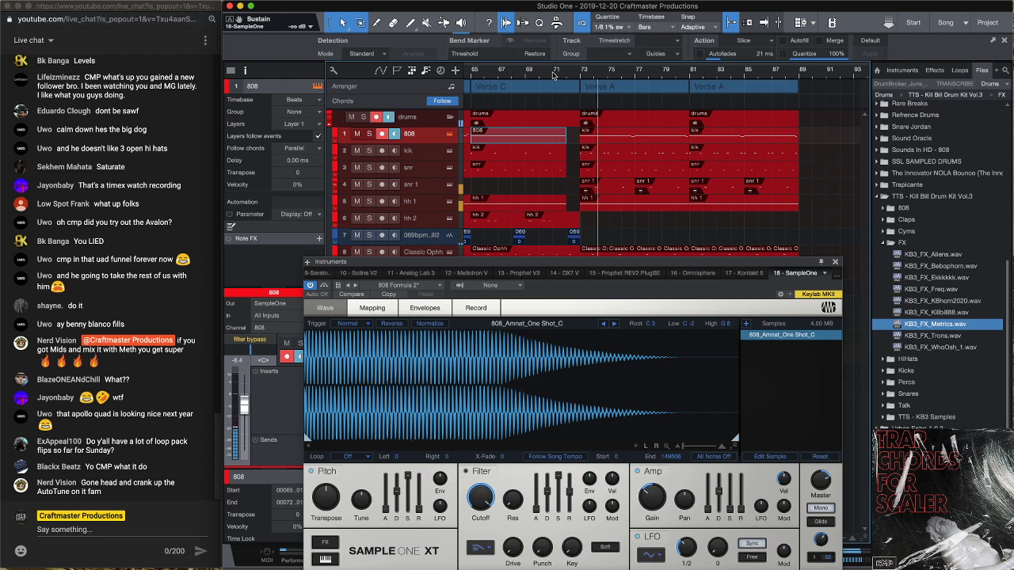
{"action": "left_click_drag", "start_coordinate": [554, 74], "coordinate": [659, 53]}
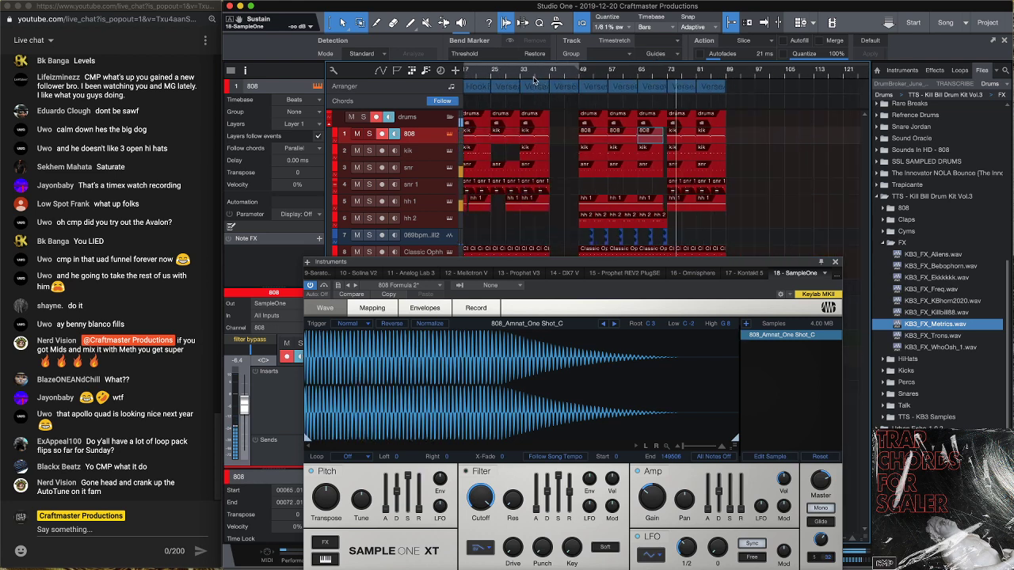
{"action": "left_click_drag", "start_coordinate": [551, 73], "coordinate": [555, 115]}
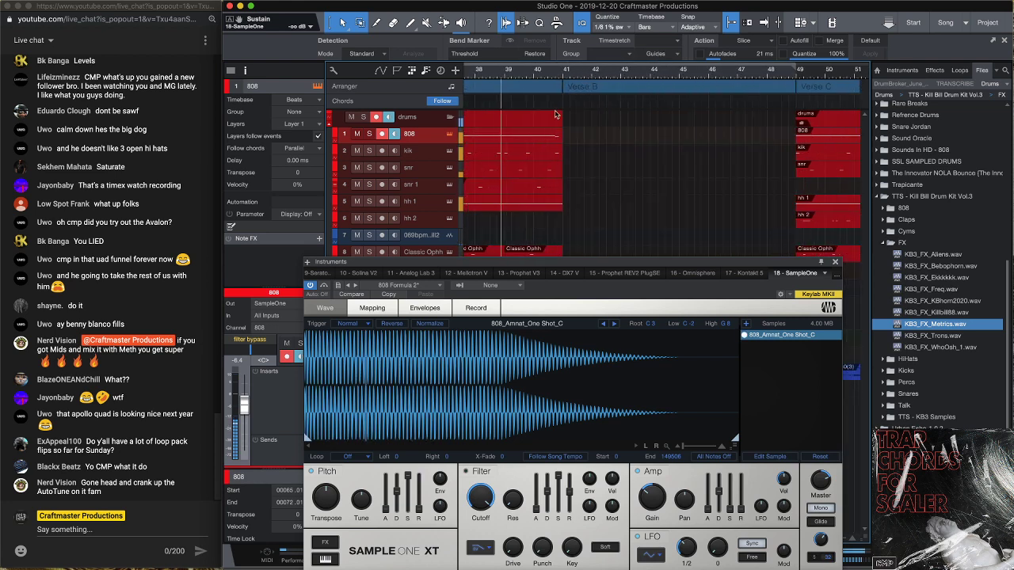
Lengthen the last B2 note of the 808 event before Verse B to end at bar 41, and play it back
{"action": "double_click", "coordinate": [556, 141]}
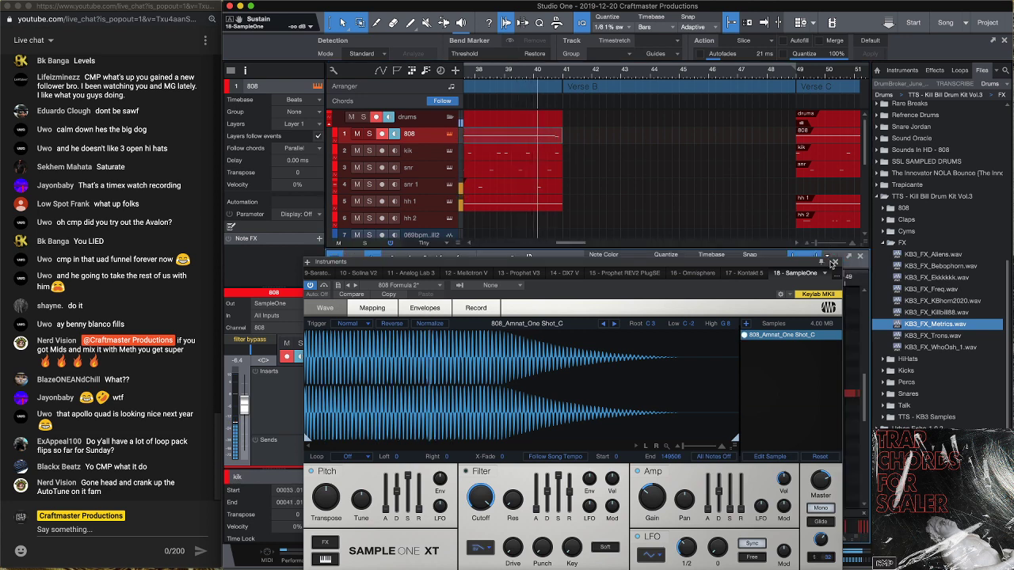
{"action": "left_click", "coordinate": [833, 262]}
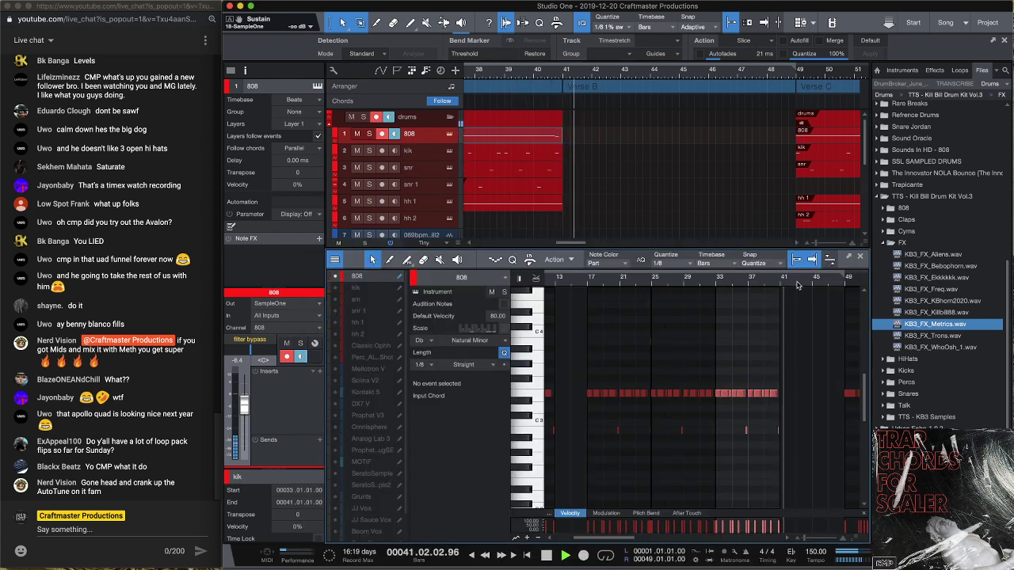
{"action": "left_click_drag", "start_coordinate": [797, 281], "coordinate": [746, 431]}
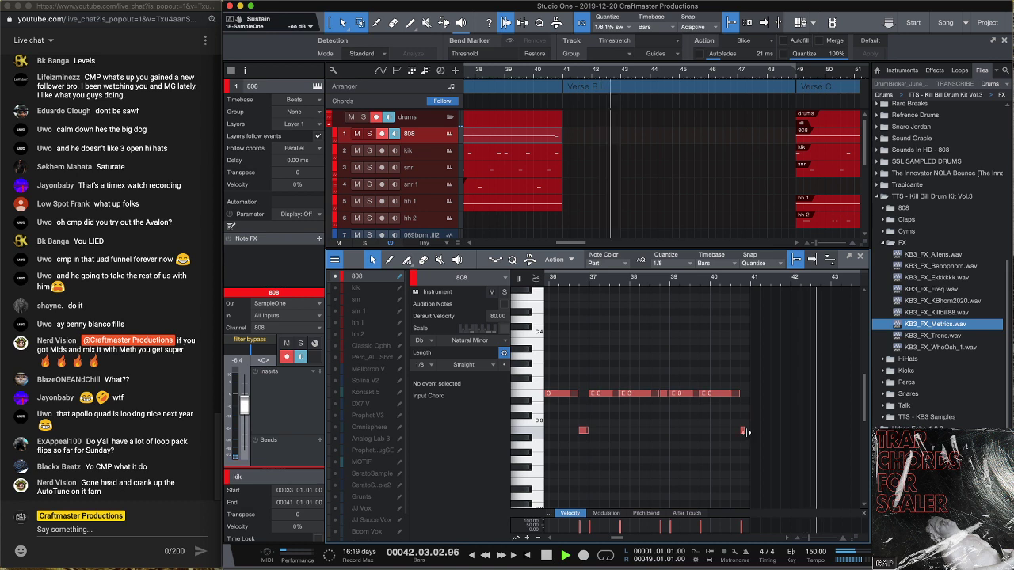
{"action": "left_click", "coordinate": [744, 431]}
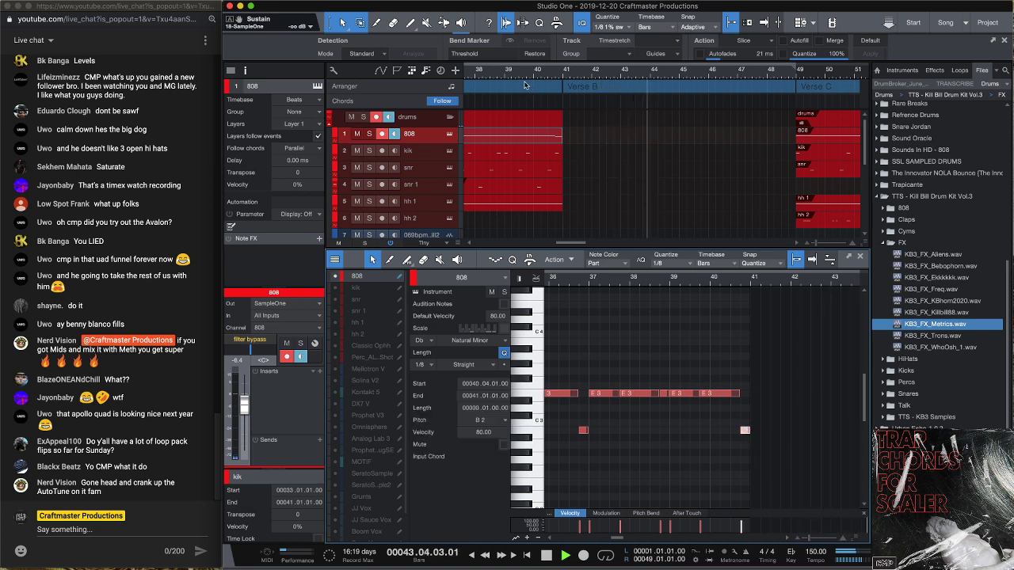
{"action": "left_click", "coordinate": [499, 74]}
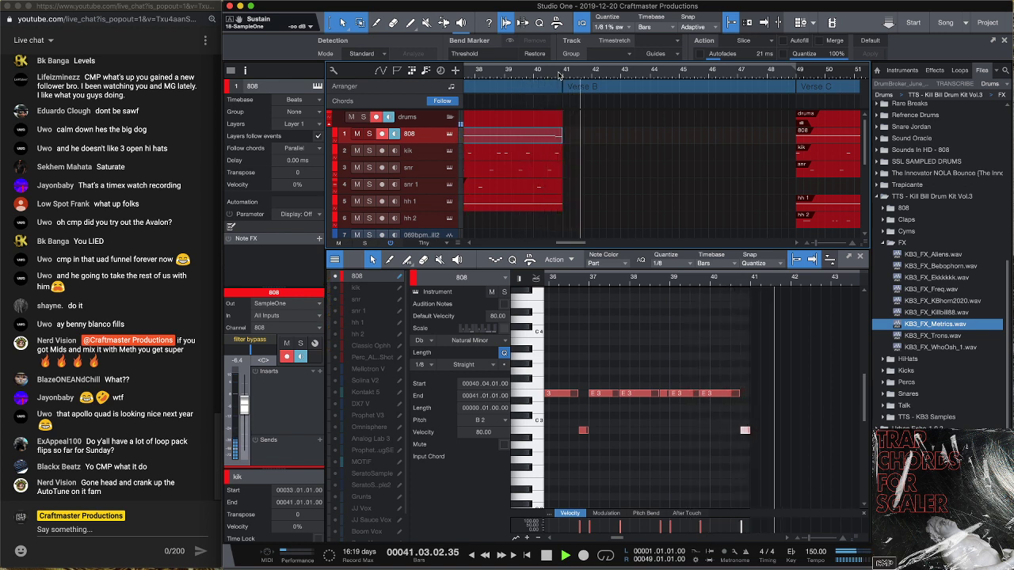
Insert Youlean Loudness Meter 2 on the Main output and postpone its update
{"action": "key", "text": "shift+w"}
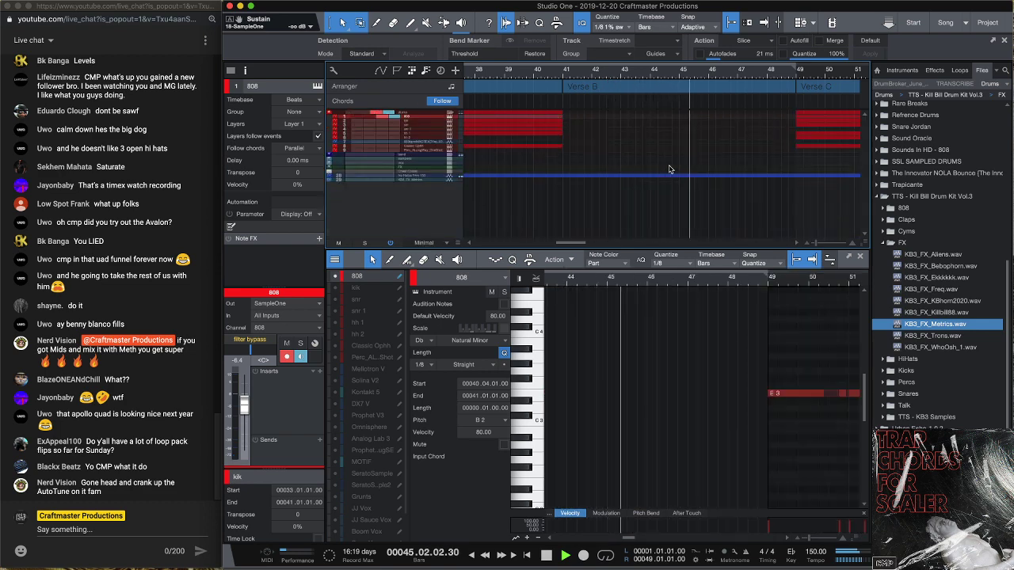
{"action": "key", "text": "F3"}
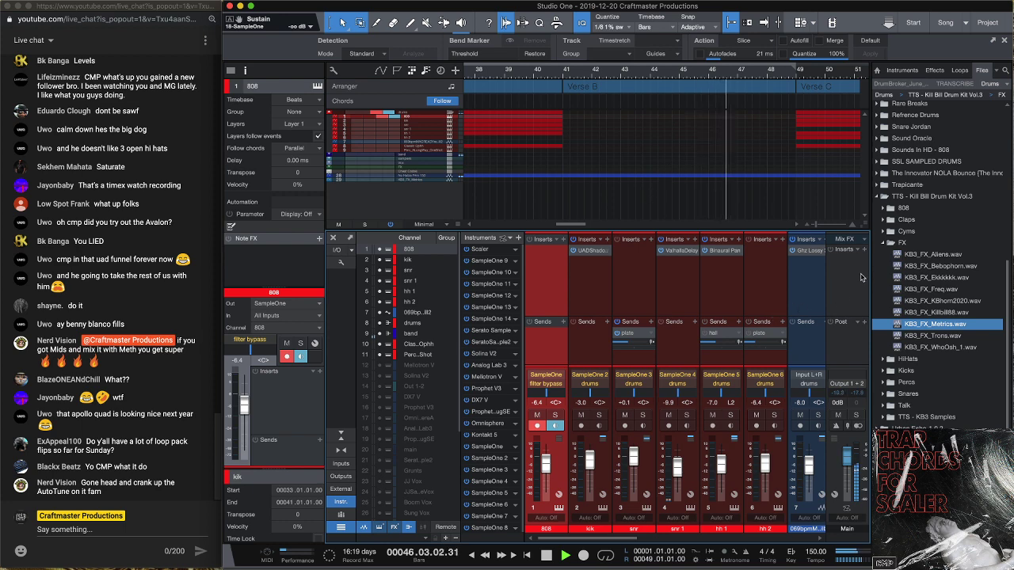
{"action": "left_click", "coordinate": [865, 250]}
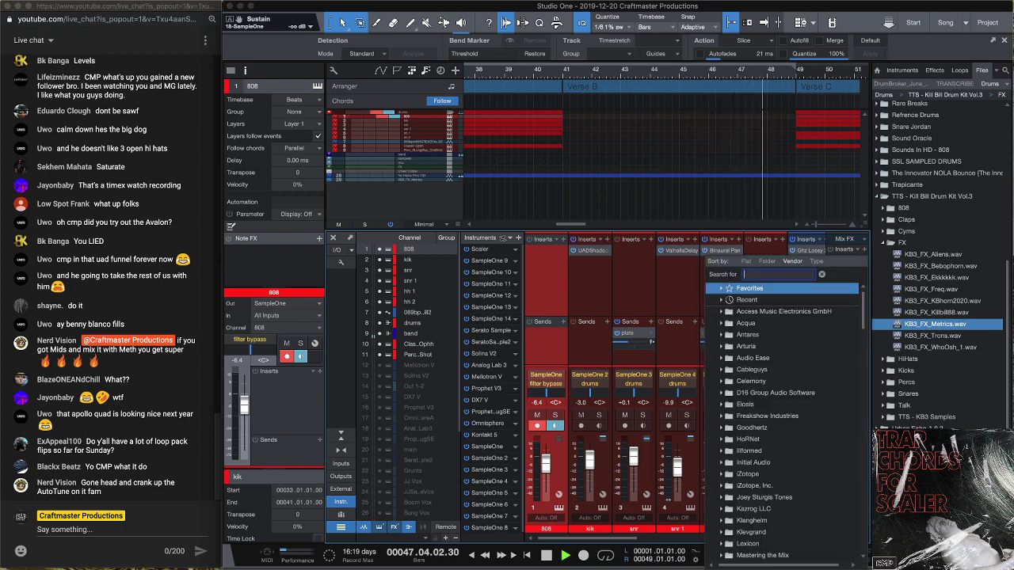
{"action": "type", "text": "youlean"}
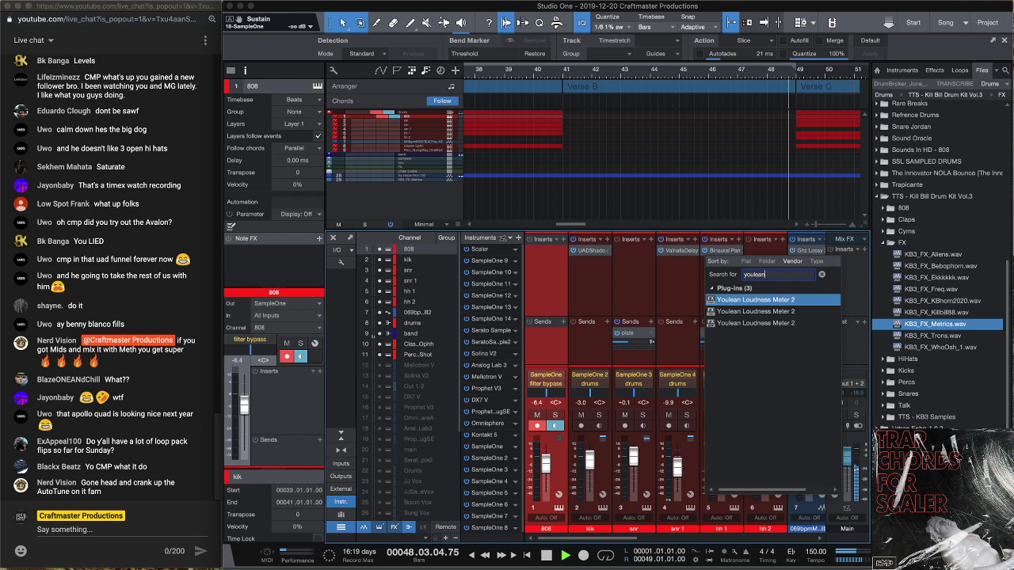
{"action": "key", "text": "Return"}
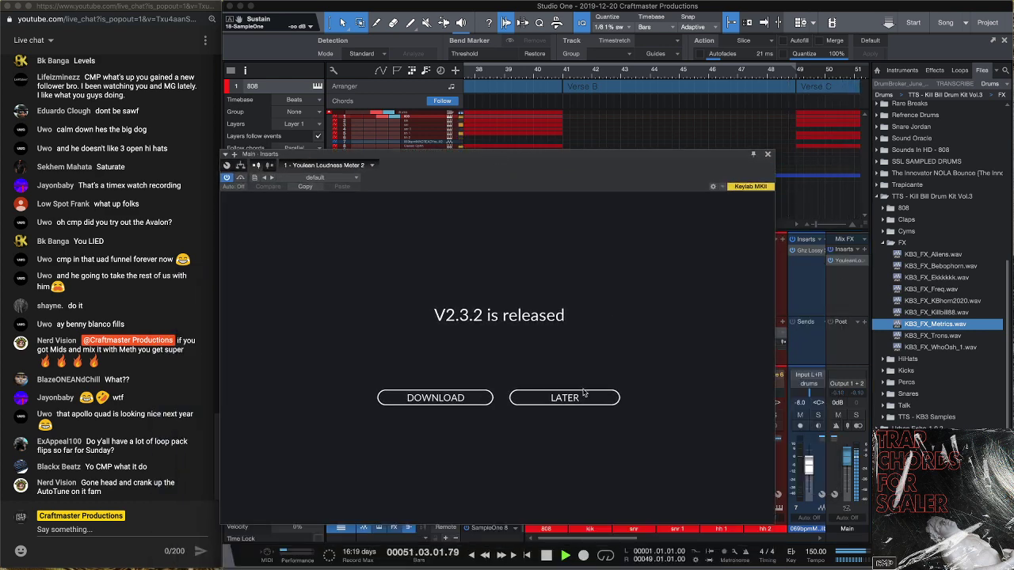
{"action": "left_click", "coordinate": [565, 397]}
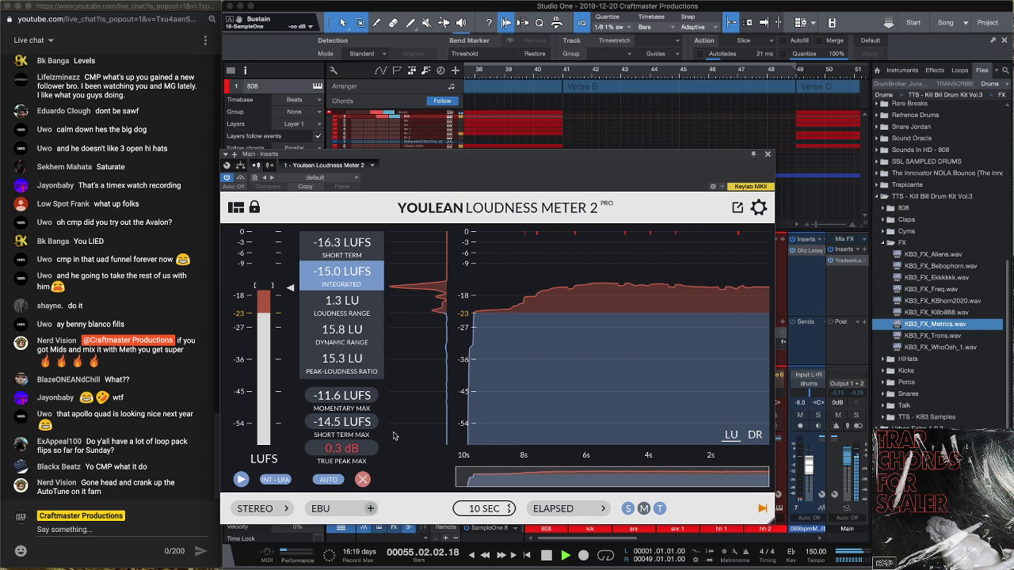
Switch the loudness meter to the Spotify preset, measure the beat's loudness during playback and close the meter
{"action": "left_click", "coordinate": [342, 511]}
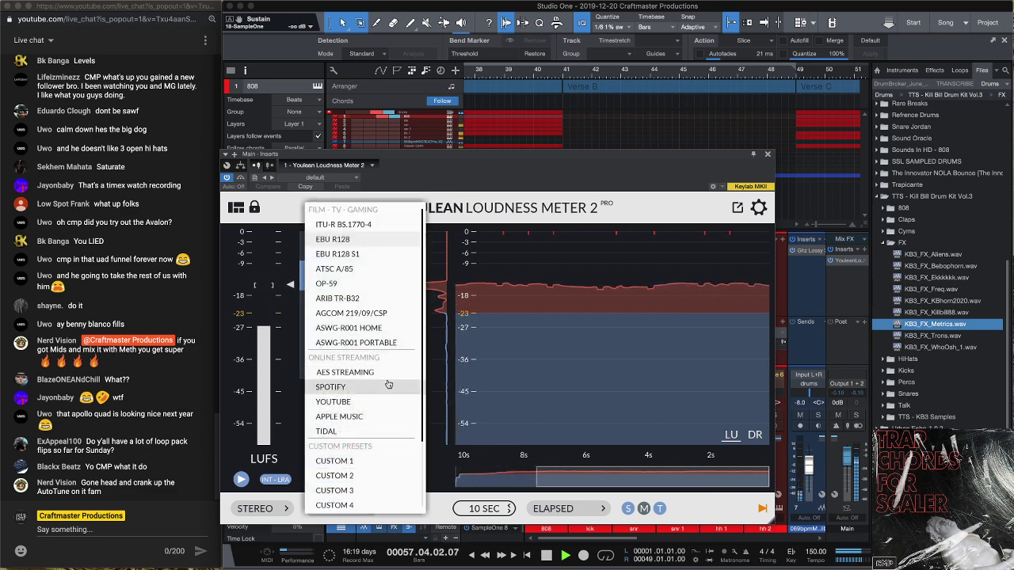
{"action": "left_click", "coordinate": [330, 386]}
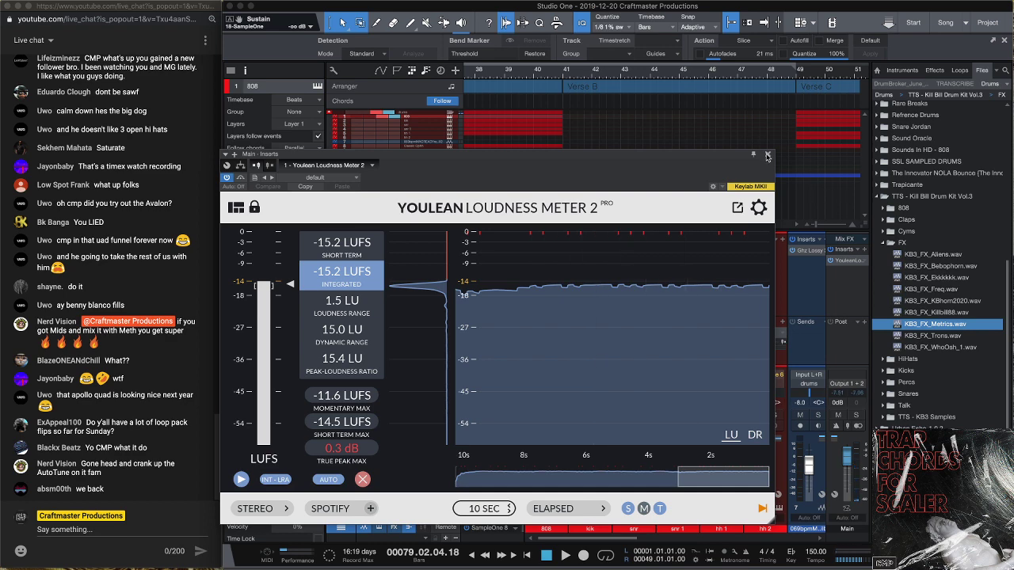
{"action": "left_click", "coordinate": [767, 155]}
Open the mixbus's Shadow Hills Mastering Compressor and Slate Digital FG-X together in separate windows
{"action": "scroll", "coordinate": [776, 273], "scroll_direction": "left", "scroll_amount": 2}
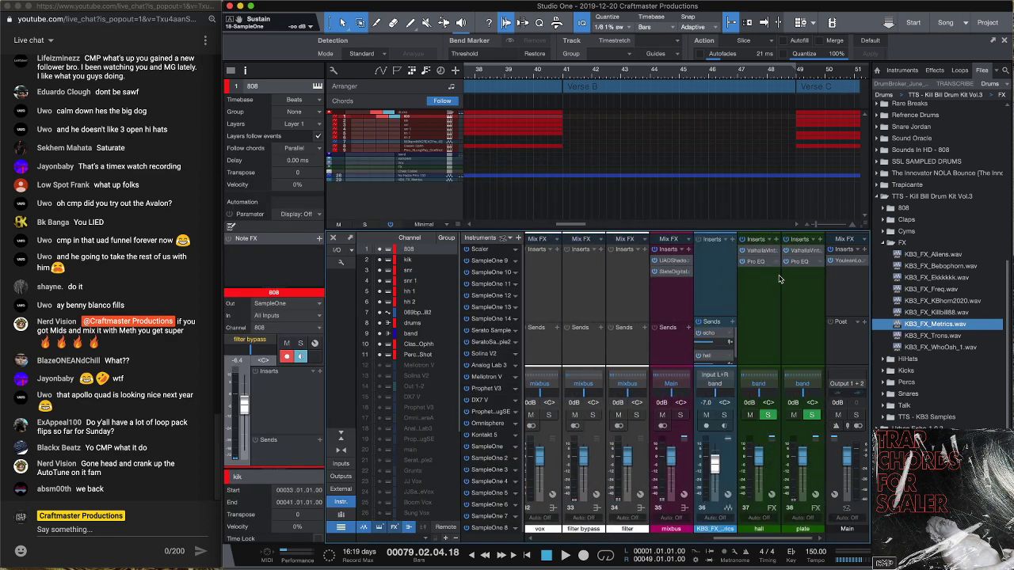
{"action": "left_click", "coordinate": [673, 261]}
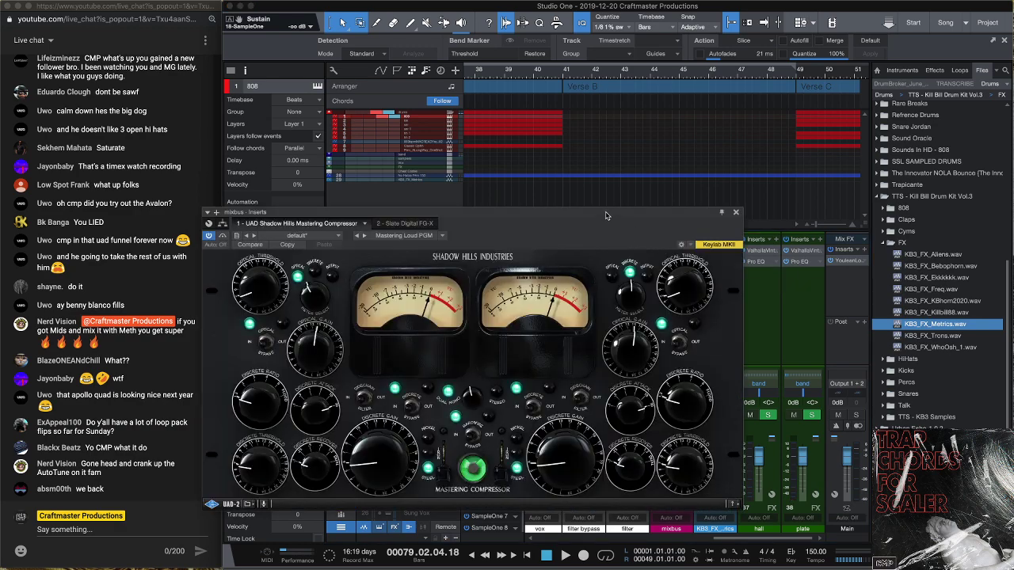
{"action": "left_click_drag", "start_coordinate": [605, 216], "coordinate": [473, 16]}
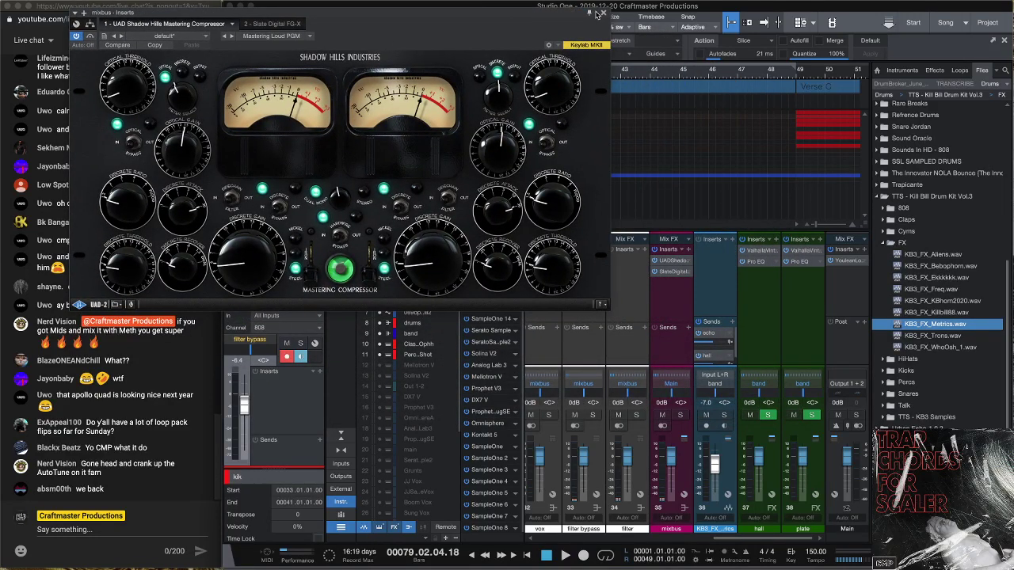
{"action": "left_click", "coordinate": [667, 271]}
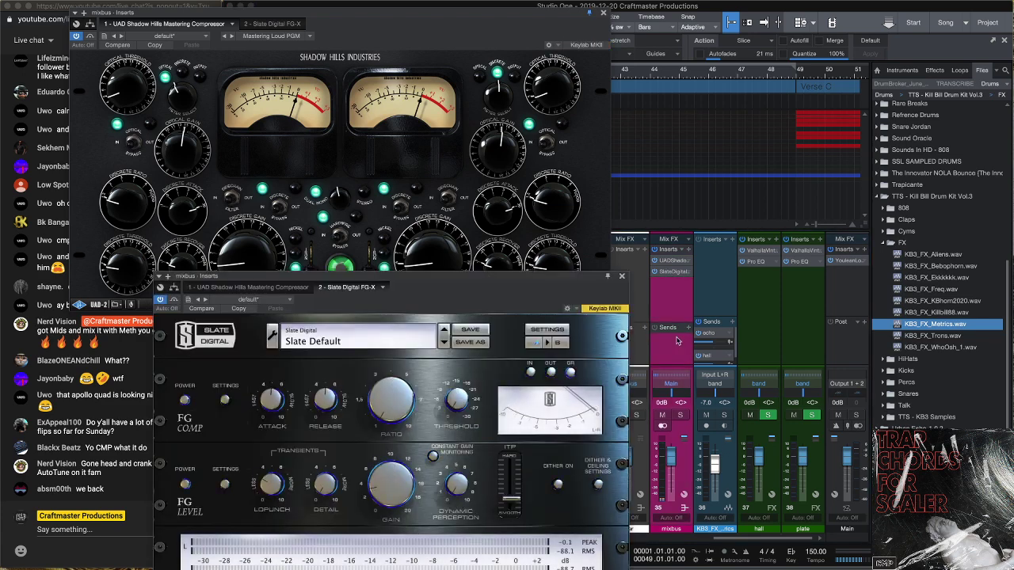
Place the FG-X window beside the Shadow Hills compressor and play the beat from the start to check both meters
{"action": "left_click_drag", "start_coordinate": [485, 281], "coordinate": [876, 12]}
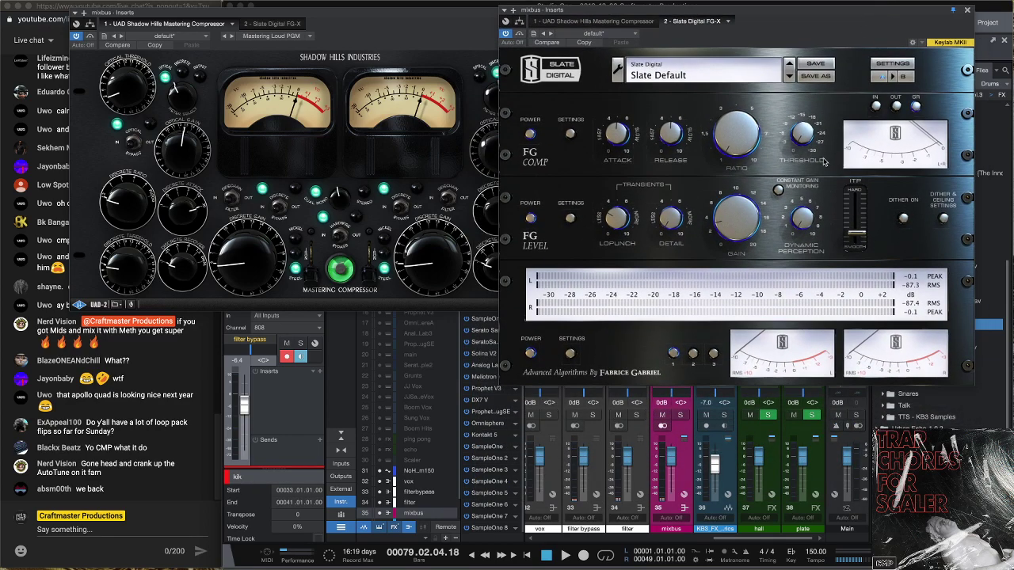
{"action": "key", "text": "space"}
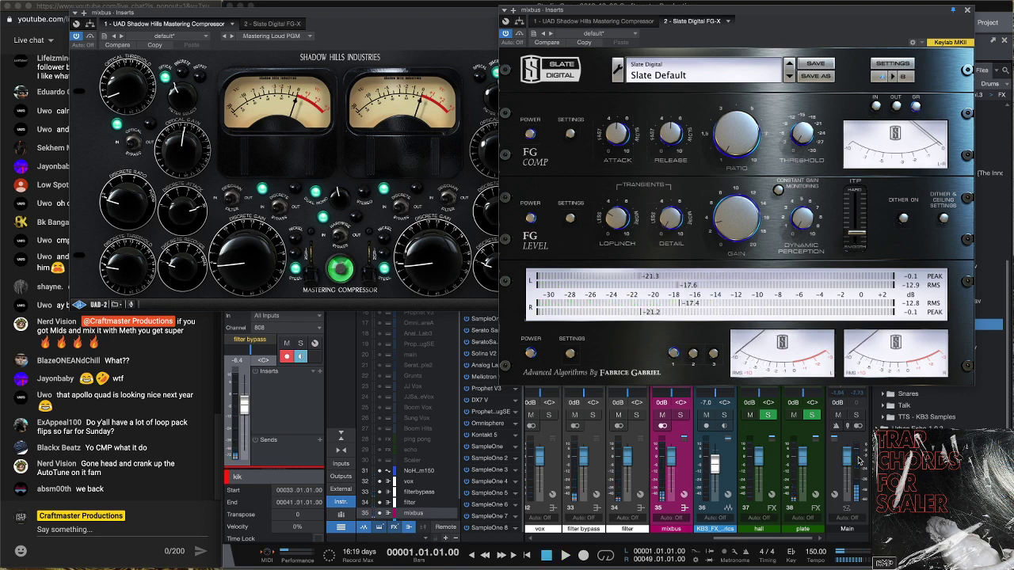
{"action": "key", "text": "space"}
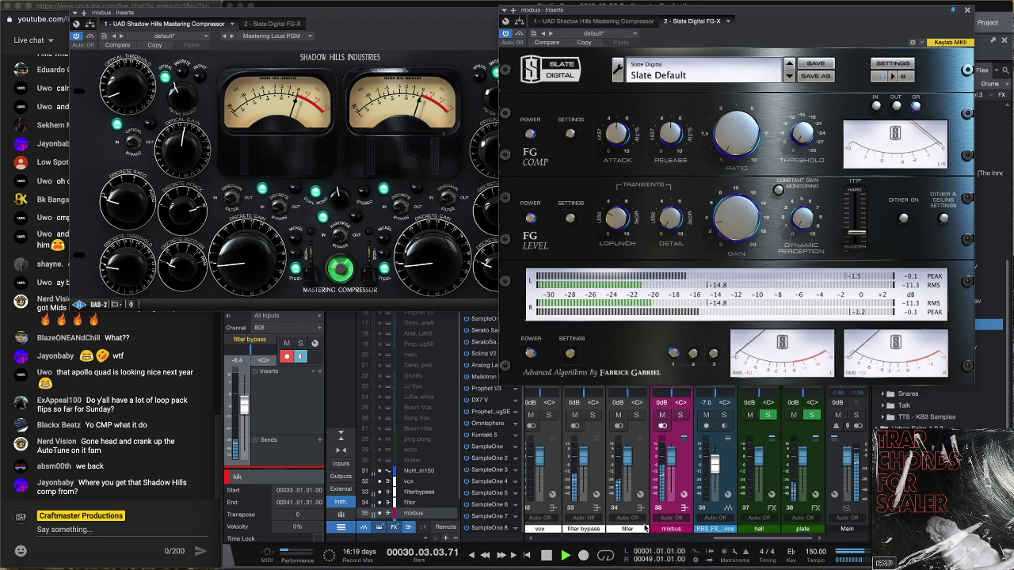
Lower the snr channel to -2.5 dB and the hh 1 channel to -8.3 dB during playback
{"action": "scroll", "coordinate": [624, 496], "scroll_direction": "left", "scroll_amount": 10}
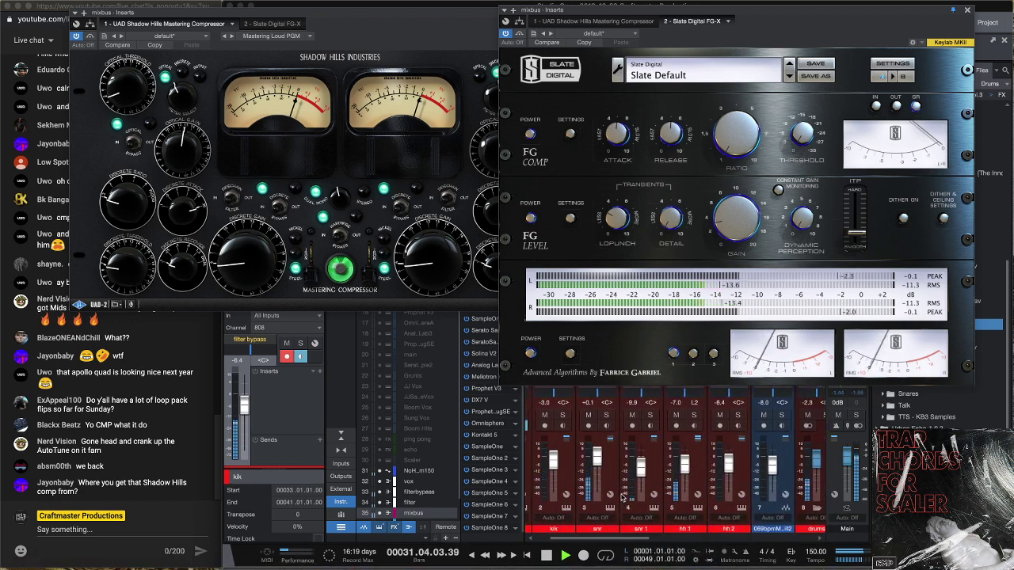
{"action": "scroll", "coordinate": [623, 496], "scroll_direction": "left", "scroll_amount": 2}
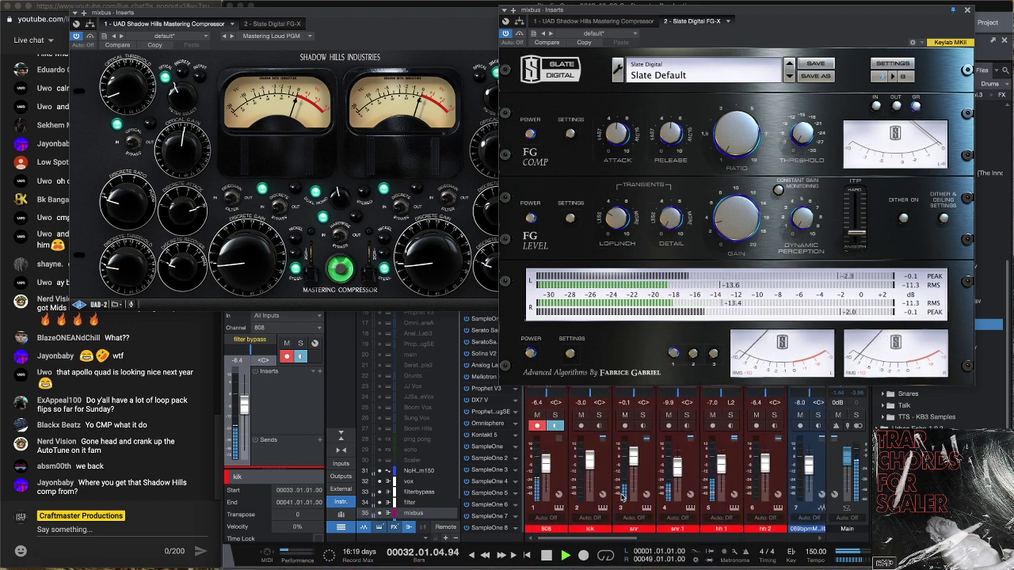
{"action": "left_click", "coordinate": [646, 475]}
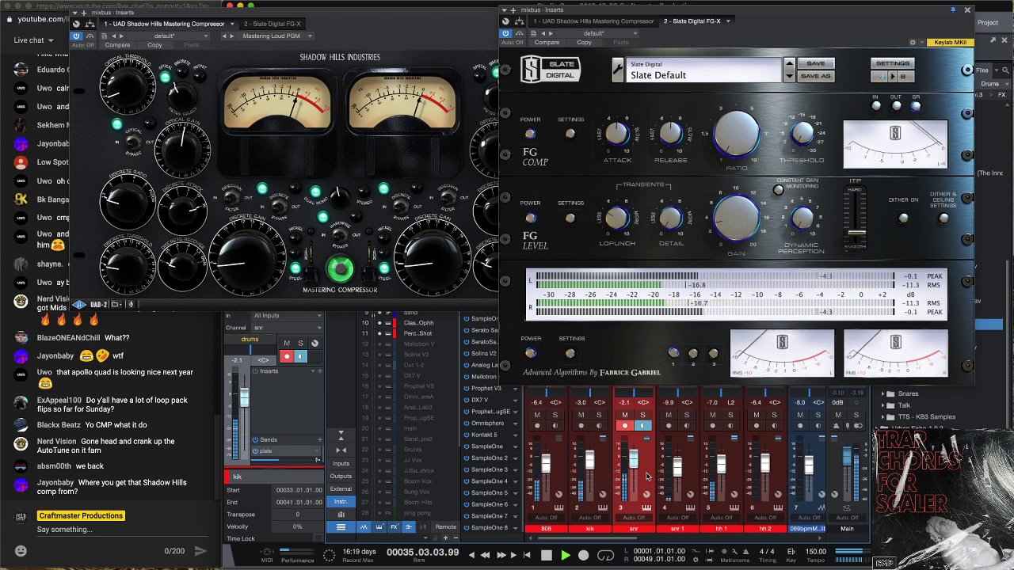
{"action": "scroll", "coordinate": [646, 475], "scroll_direction": "down", "scroll_amount": 2}
{"action": "scroll", "coordinate": [646, 475], "scroll_direction": "up", "scroll_amount": 1}
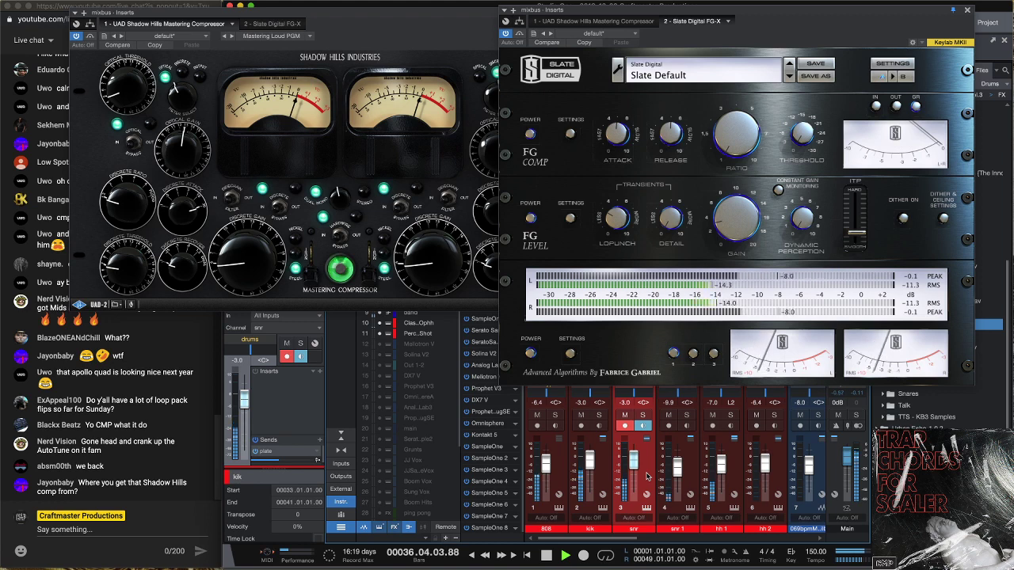
{"action": "scroll", "coordinate": [646, 475], "scroll_direction": "up", "scroll_amount": 2}
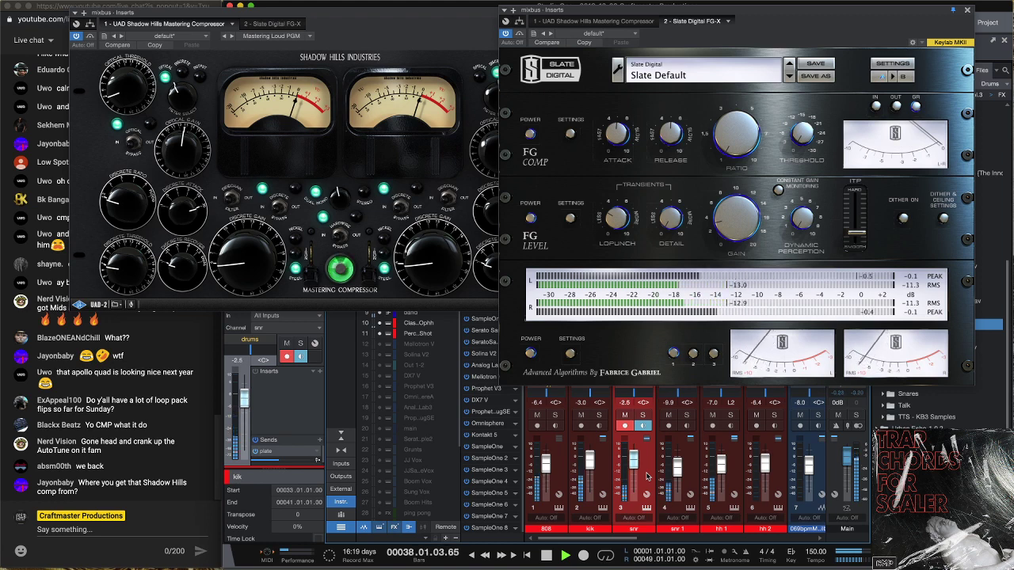
{"action": "left_click", "coordinate": [730, 473]}
{"action": "scroll", "coordinate": [729, 473], "scroll_direction": "down", "scroll_amount": 4}
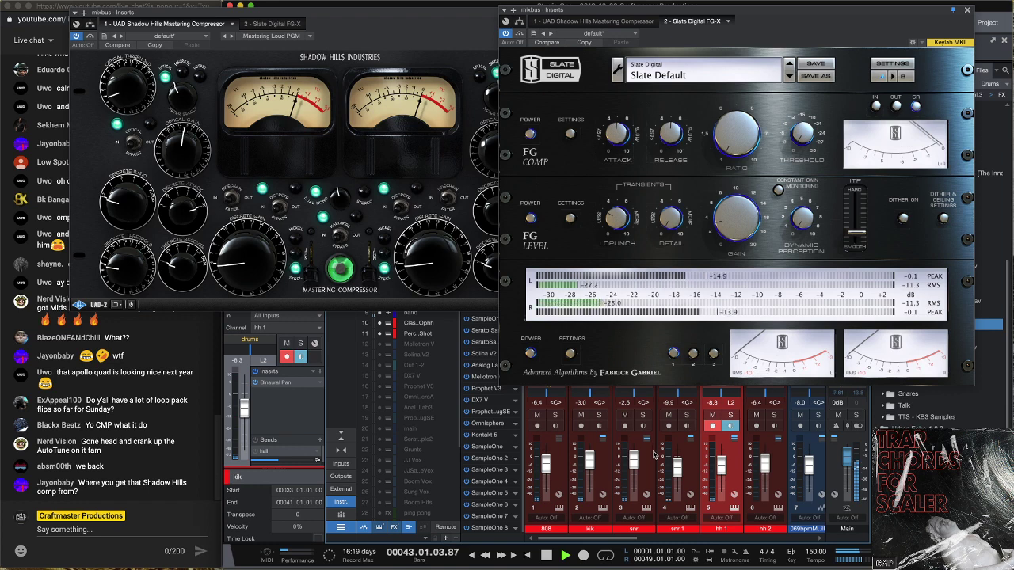
With the mastering plug-in windows closed, set the snr channel's plate send to -23.0 dB and the hh 2 volume to -15.1 dB
{"action": "left_click", "coordinate": [967, 10]}
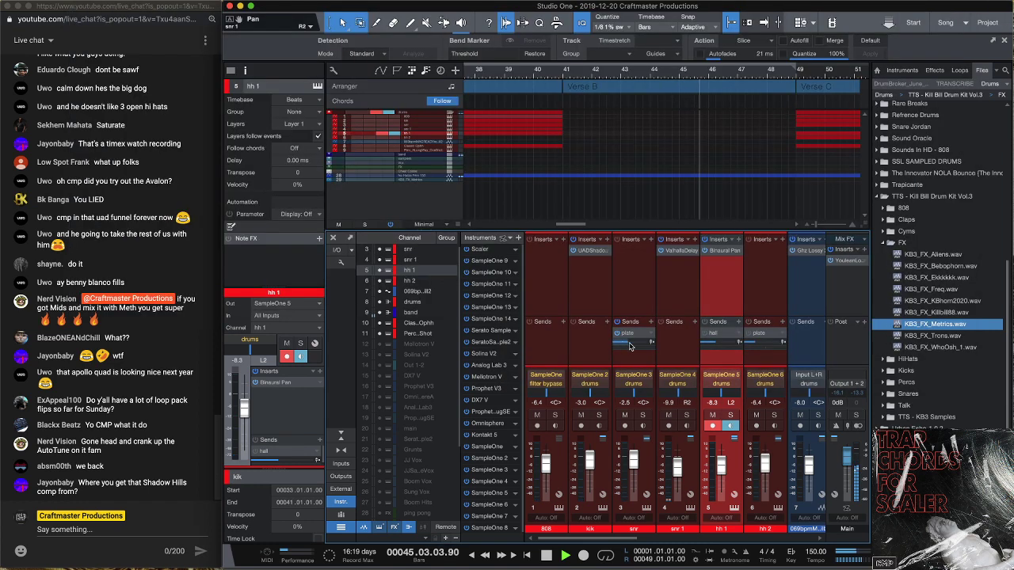
{"action": "mouse_move", "coordinate": [626, 346]}
{"action": "left_click_drag", "start_coordinate": [626, 346], "coordinate": [625, 353]}
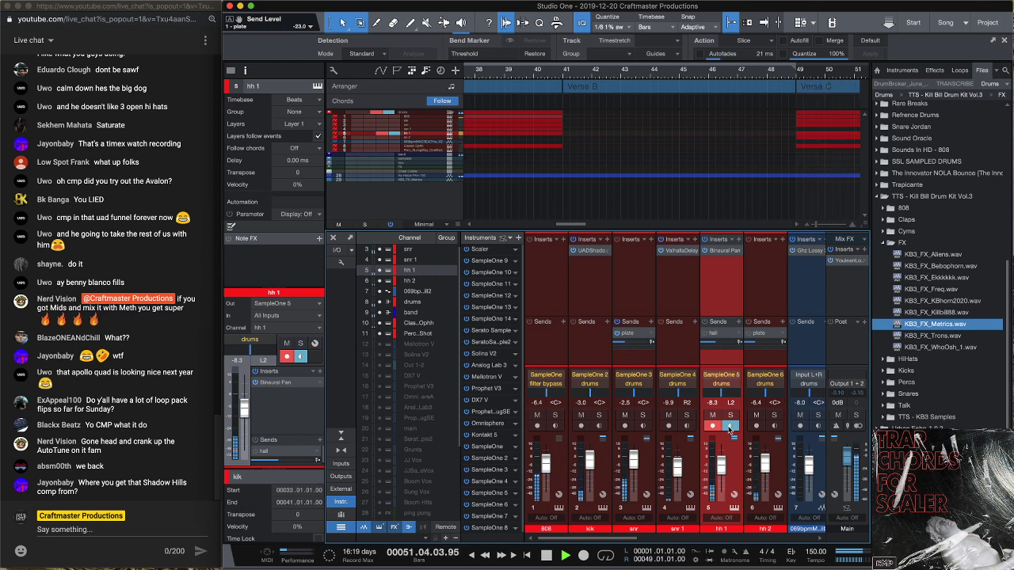
{"action": "left_click", "coordinate": [778, 478]}
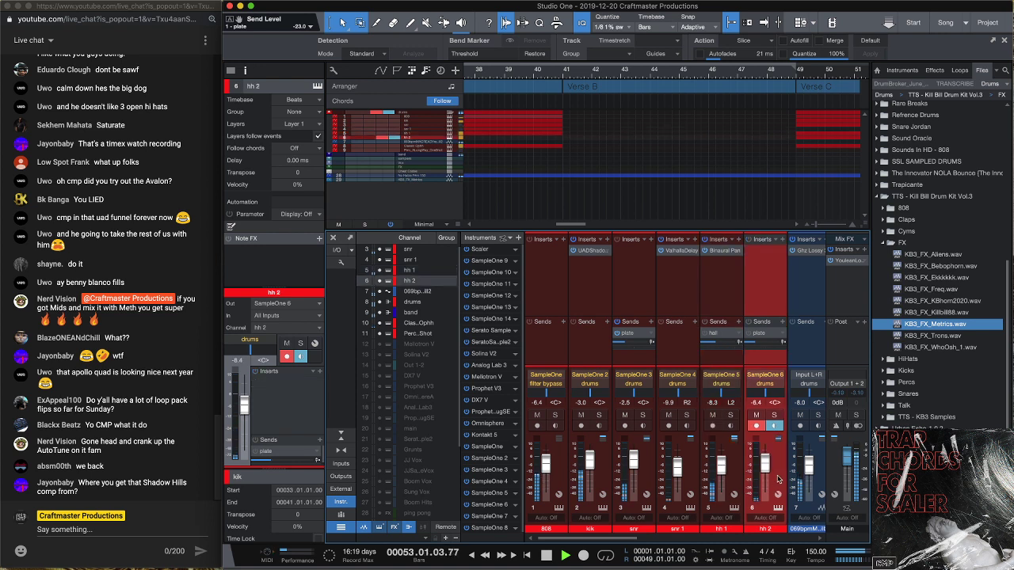
{"action": "scroll", "coordinate": [777, 478], "scroll_direction": "down", "scroll_amount": 5}
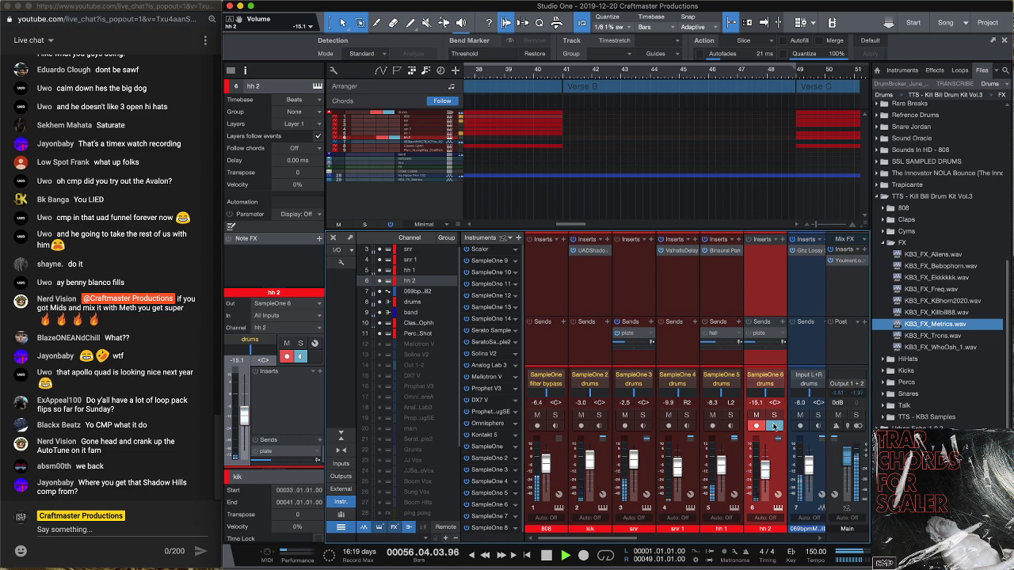
Insert the PanMan auto-panner on the hh 2 channel and open its choice of modulation modes
{"action": "left_click", "coordinate": [782, 241]}
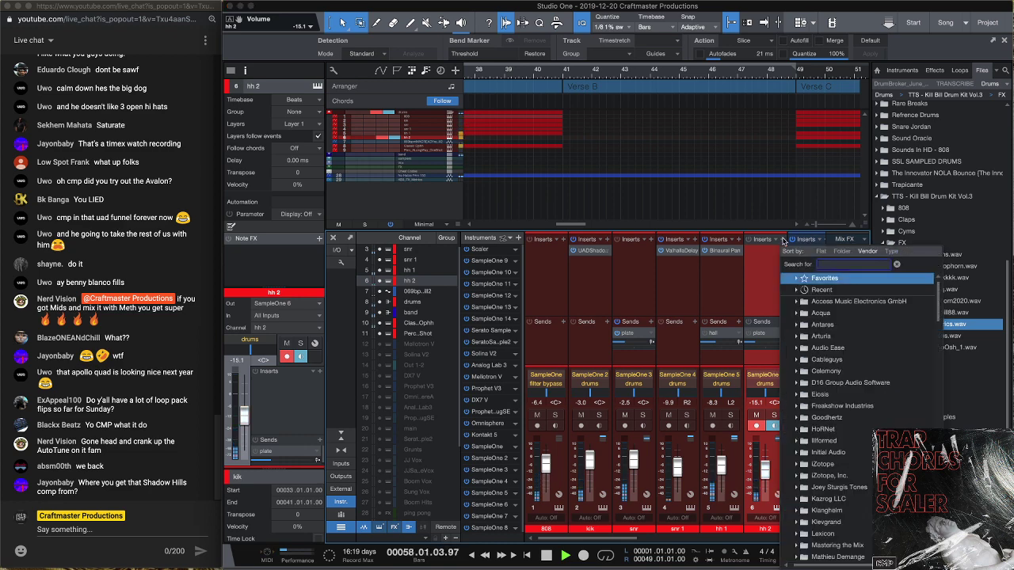
{"action": "type", "text": "pan"}
{"action": "key", "text": "Down"}
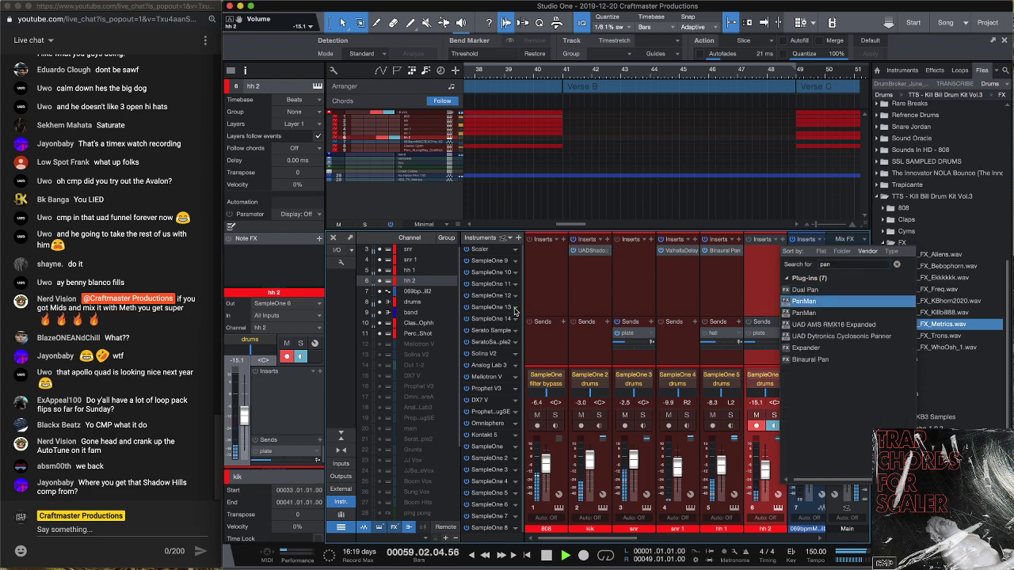
{"action": "key", "text": "Return"}
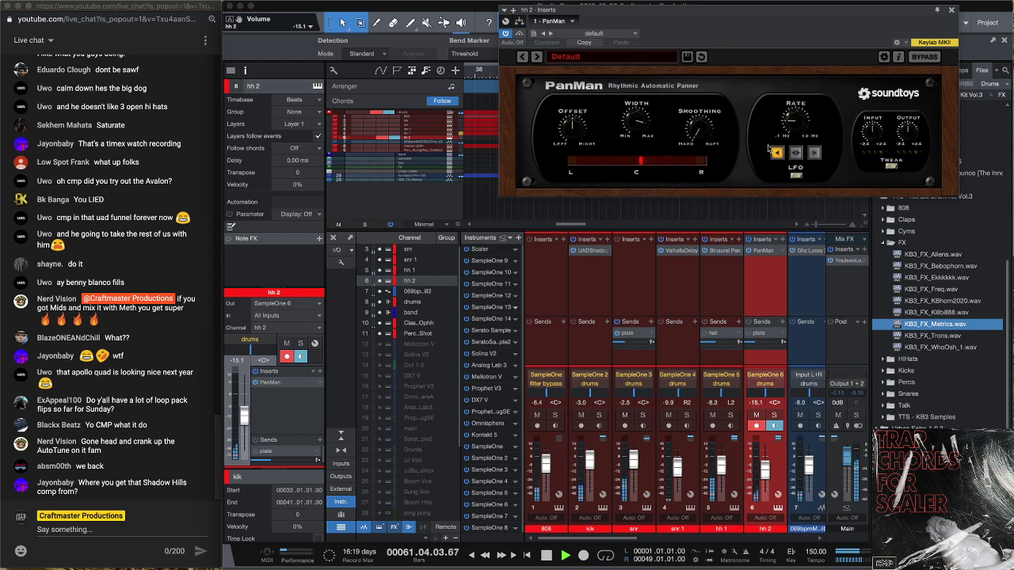
{"action": "left_click", "coordinate": [795, 174]}
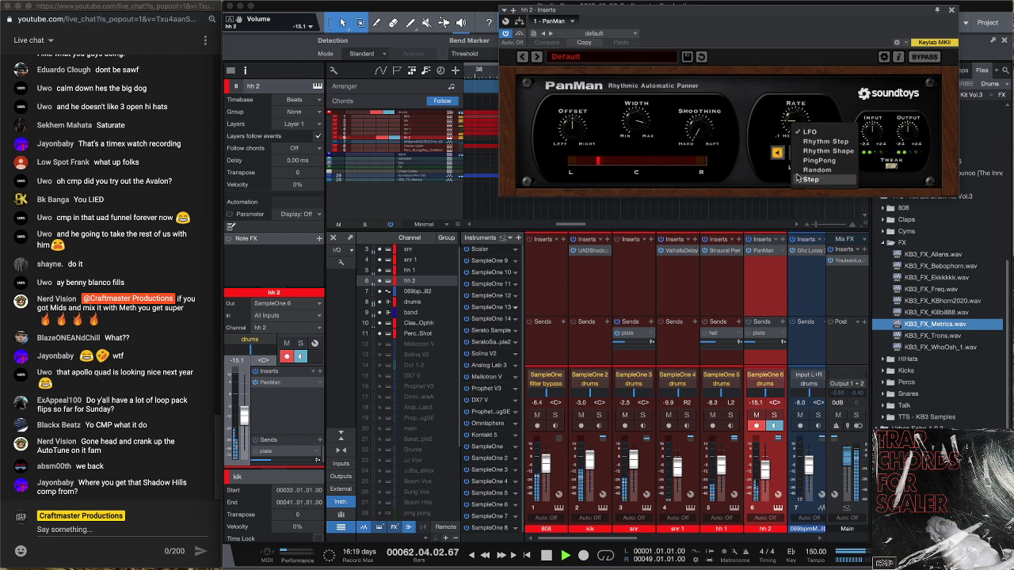
Set PanMan on the hh 2 channel to Rhythm Step mode with smoothing 0.82 and a 1/8th rhythm, and close the plug-in
{"action": "left_click", "coordinate": [824, 146]}
{"action": "left_click_drag", "start_coordinate": [712, 141], "coordinate": [712, 128]}
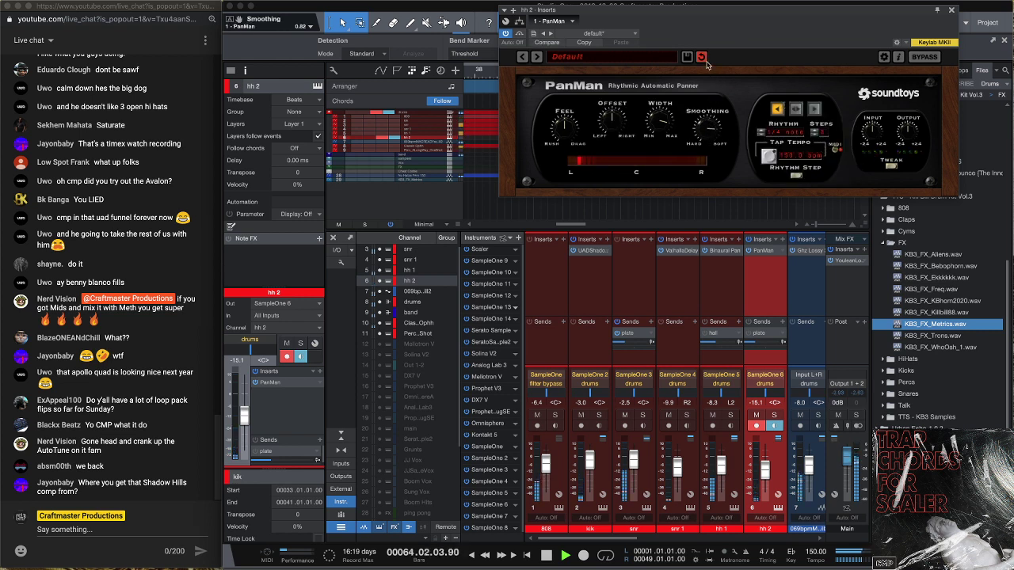
{"action": "left_click", "coordinate": [760, 136]}
{"action": "left_click", "coordinate": [760, 136]}
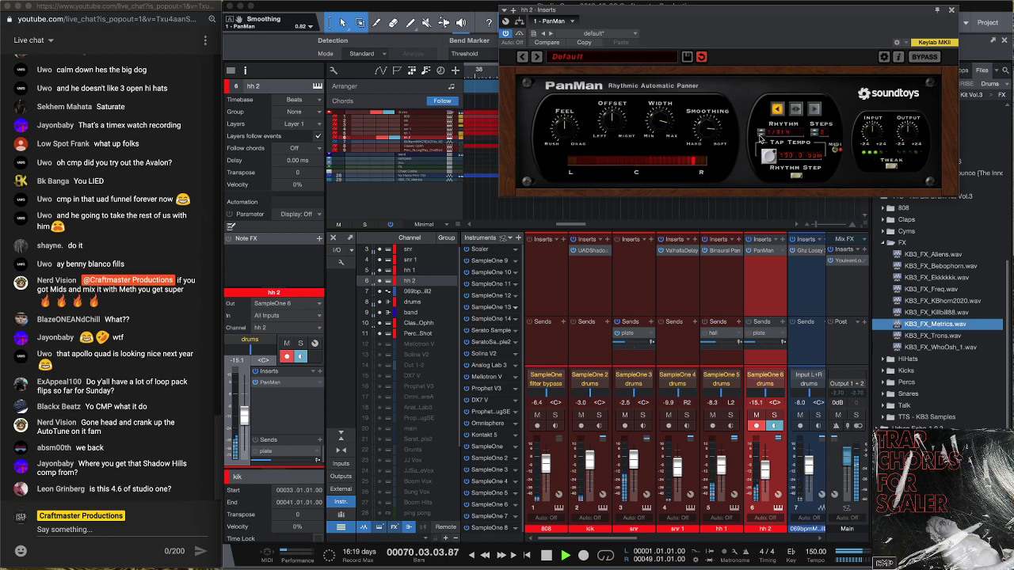
{"action": "left_click", "coordinate": [951, 11]}
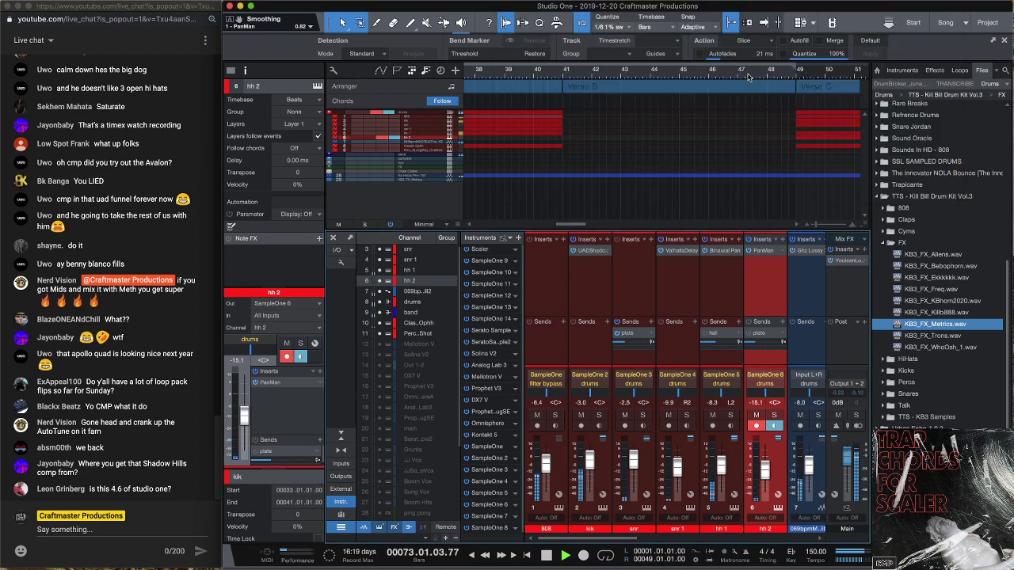
Show the whole song in the timeline and play it from around bar 49, stopping playback and returning to the start
{"action": "scroll", "coordinate": [748, 76], "scroll_direction": "down", "scroll_amount": 6}
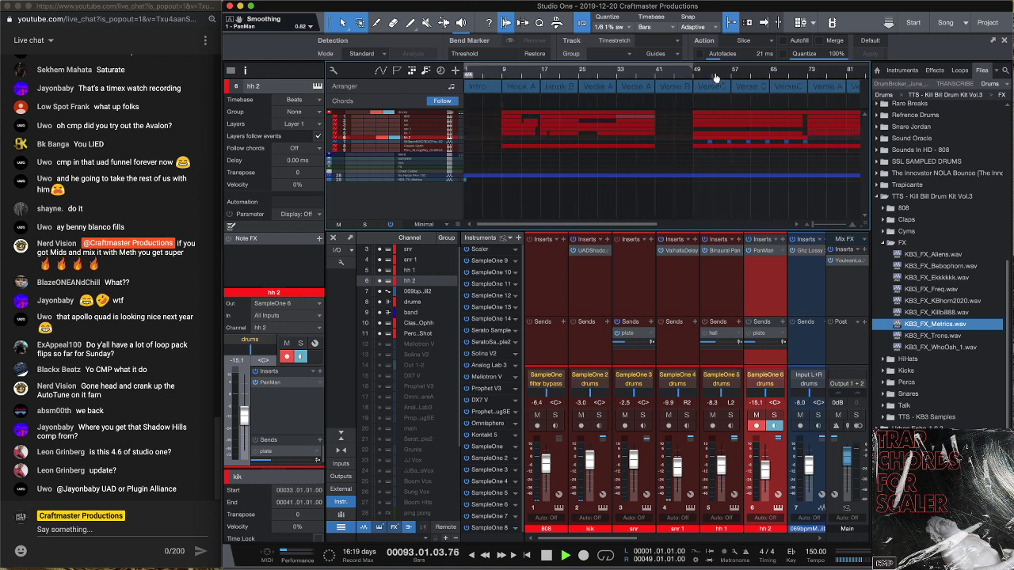
{"action": "left_click_drag", "start_coordinate": [702, 77], "coordinate": [599, 75]}
{"action": "left_click", "coordinate": [598, 74]}
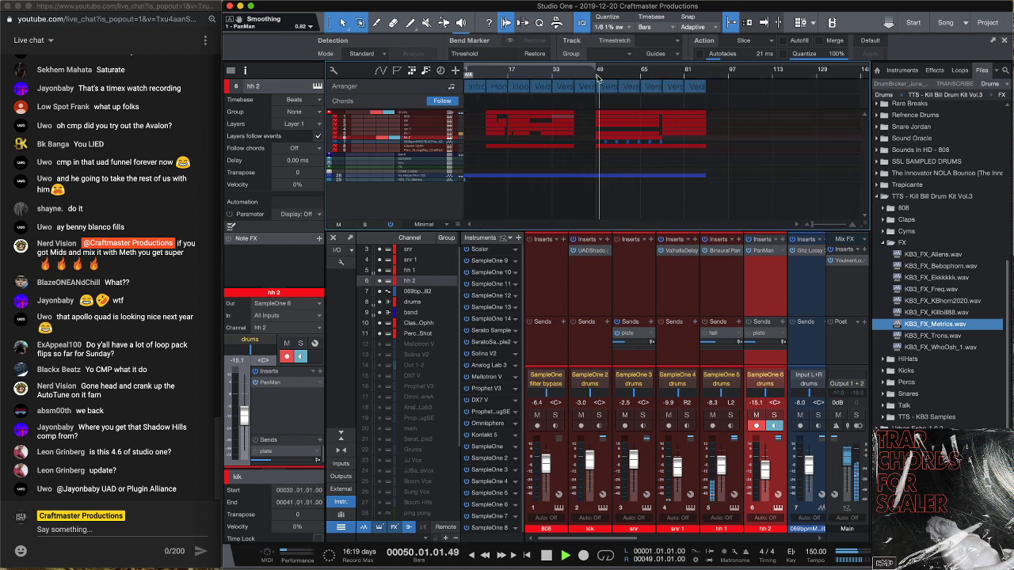
{"action": "left_click", "coordinate": [595, 76]}
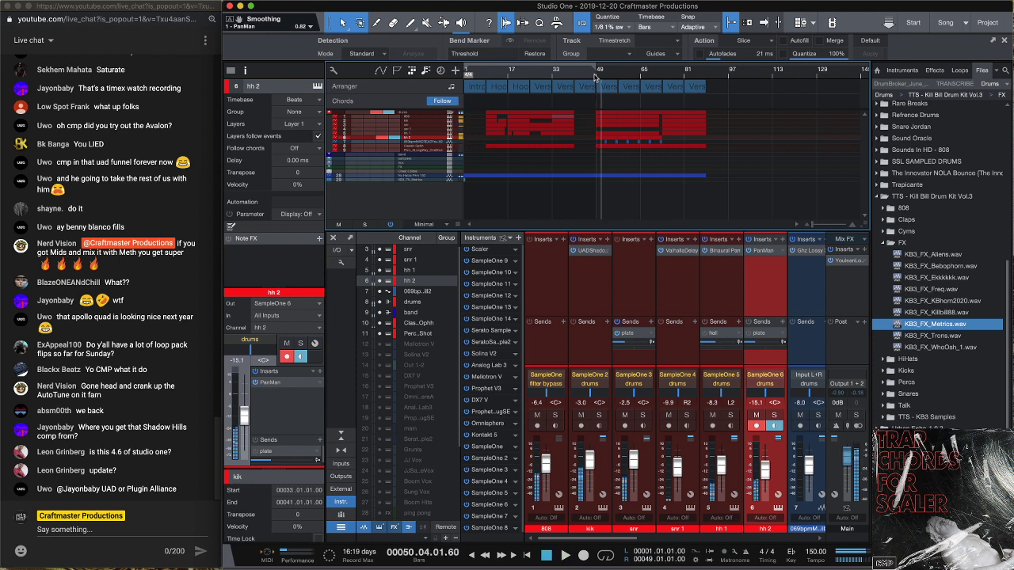
{"action": "key", "text": "space"}
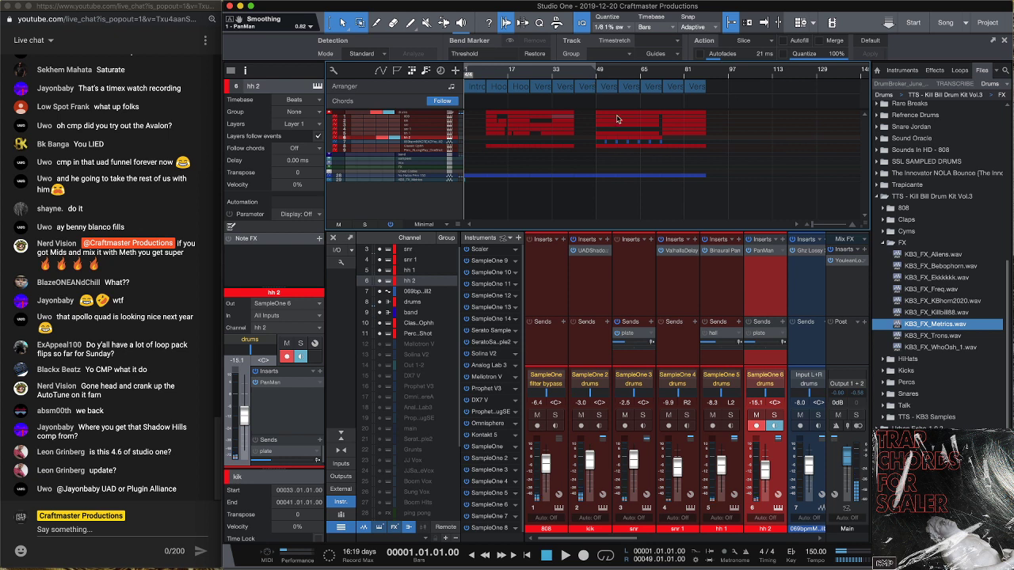
Place the playhead at bar 9, where the drum parts begin
{"action": "left_click", "coordinate": [484, 77]}
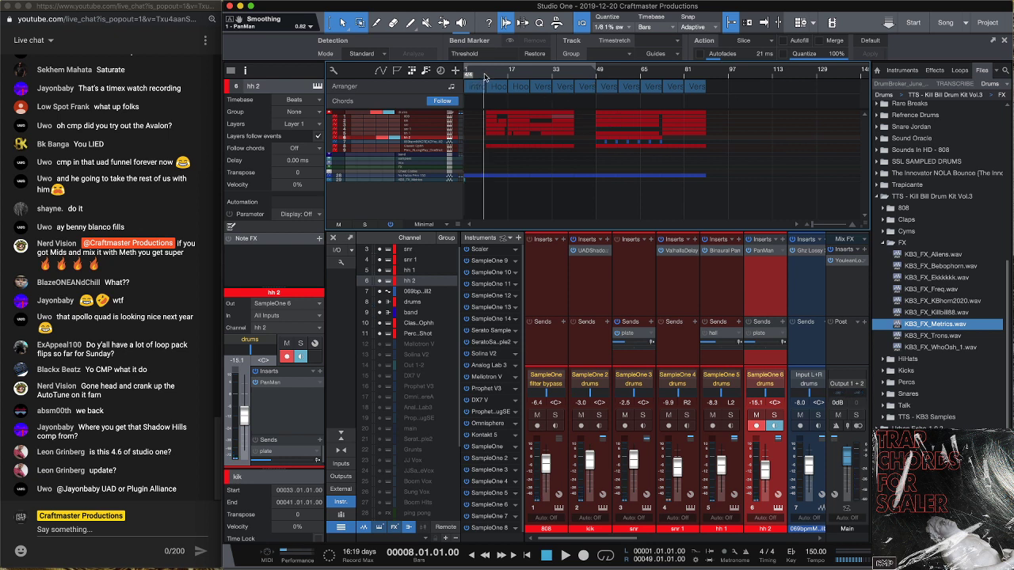
{"action": "left_click", "coordinate": [487, 76]}
{"action": "left_click", "coordinate": [486, 76]}
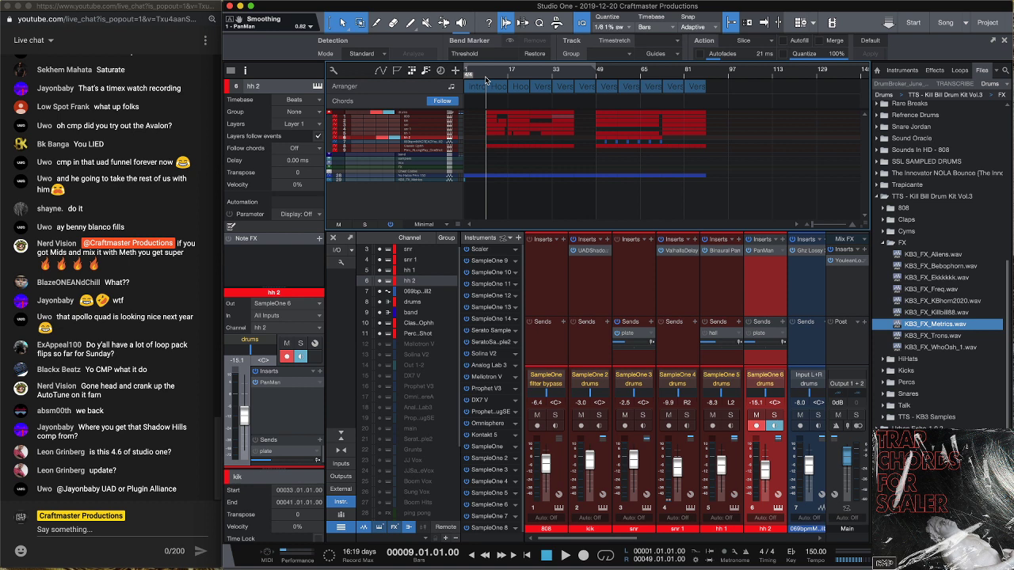
Collapse the FX sample folder and enlarge the arrangement area, showing the last audio tracks at medium height
{"action": "left_click", "coordinate": [885, 245]}
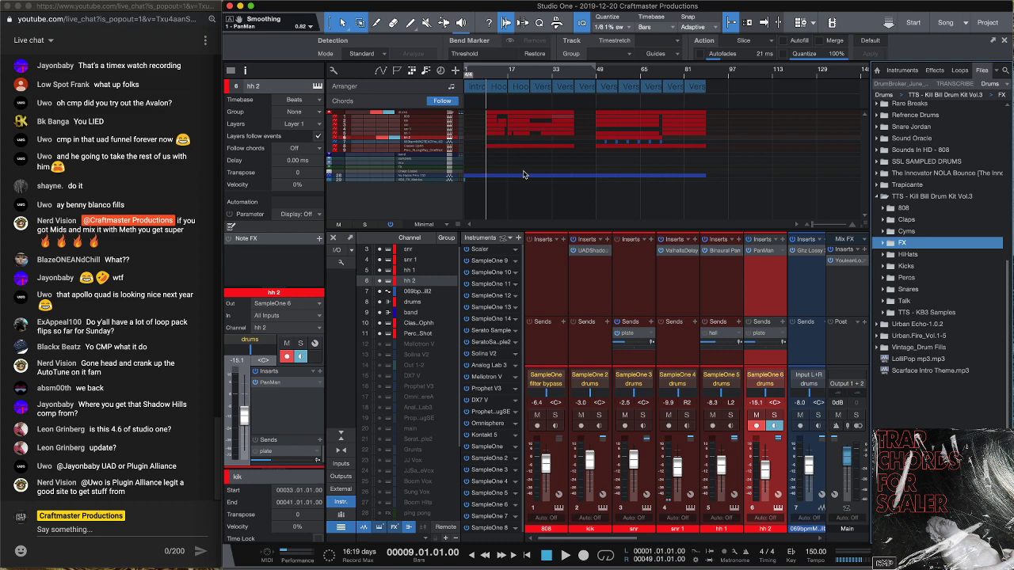
{"action": "key", "text": "shift+e"}
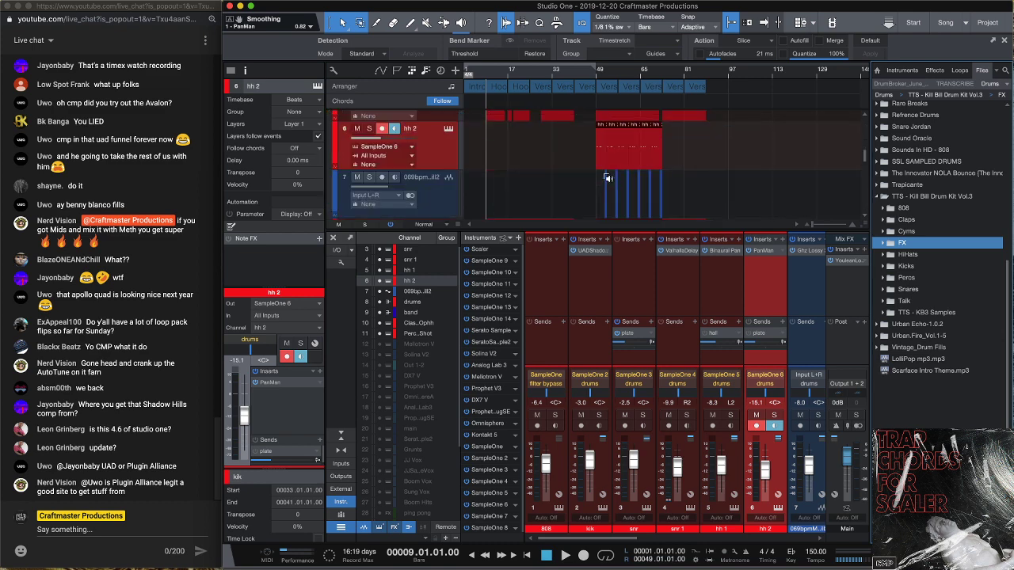
{"action": "scroll", "coordinate": [607, 179], "scroll_direction": "down", "scroll_amount": 3}
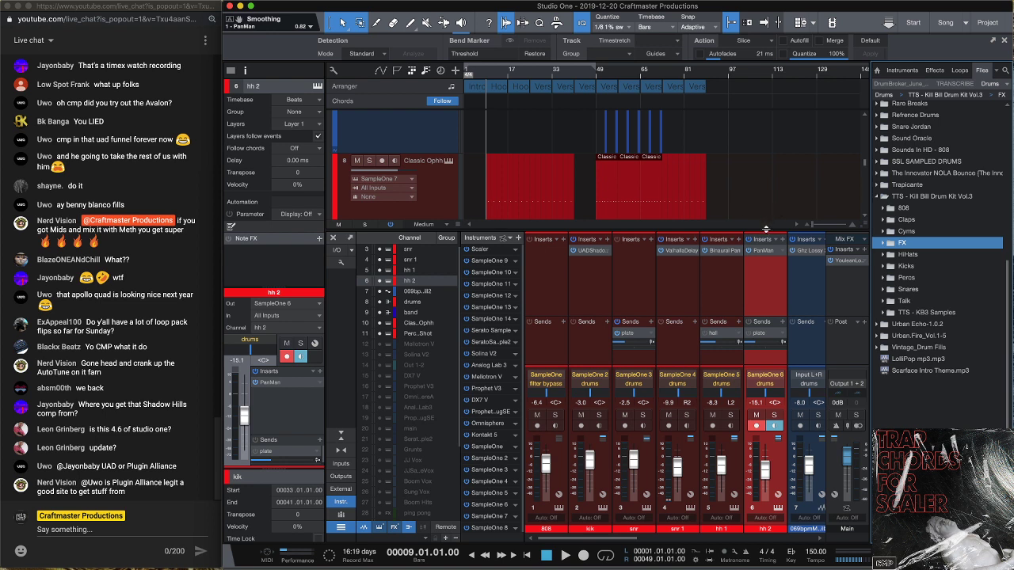
{"action": "left_click_drag", "start_coordinate": [766, 229], "coordinate": [766, 312]}
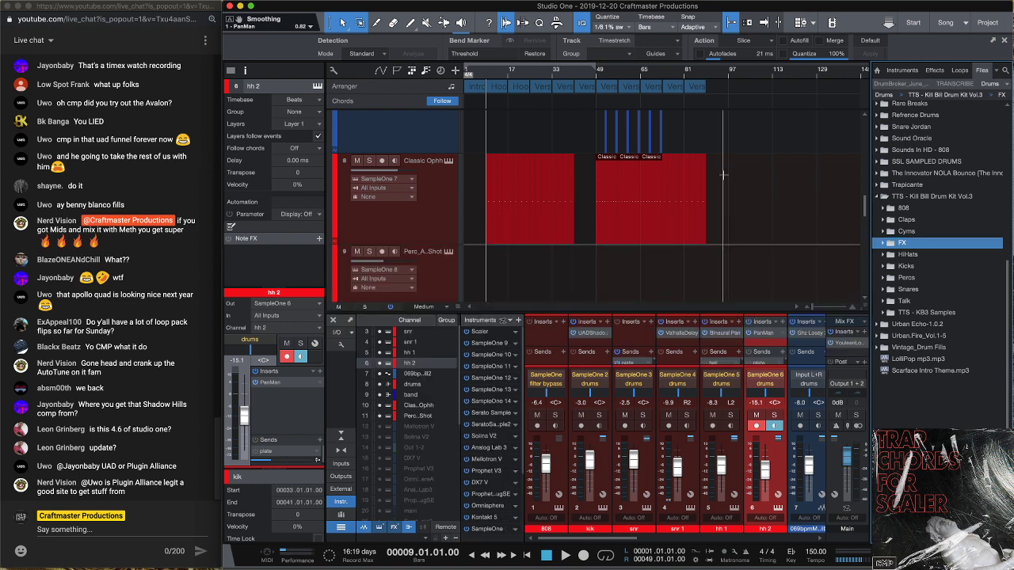
{"action": "scroll", "coordinate": [760, 171], "scroll_direction": "down", "scroll_amount": 5}
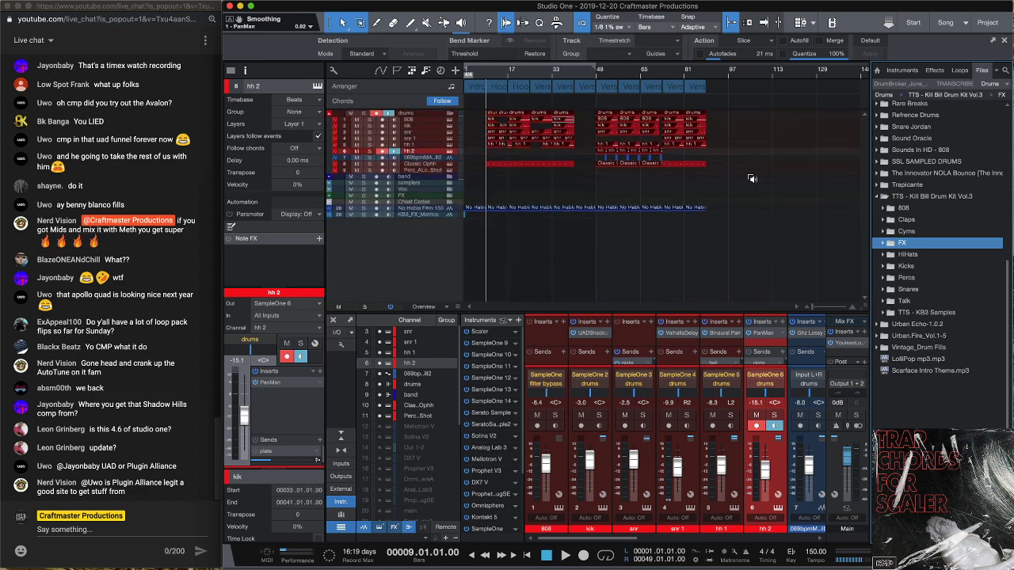
{"action": "scroll", "coordinate": [752, 179], "scroll_direction": "up", "scroll_amount": 5}
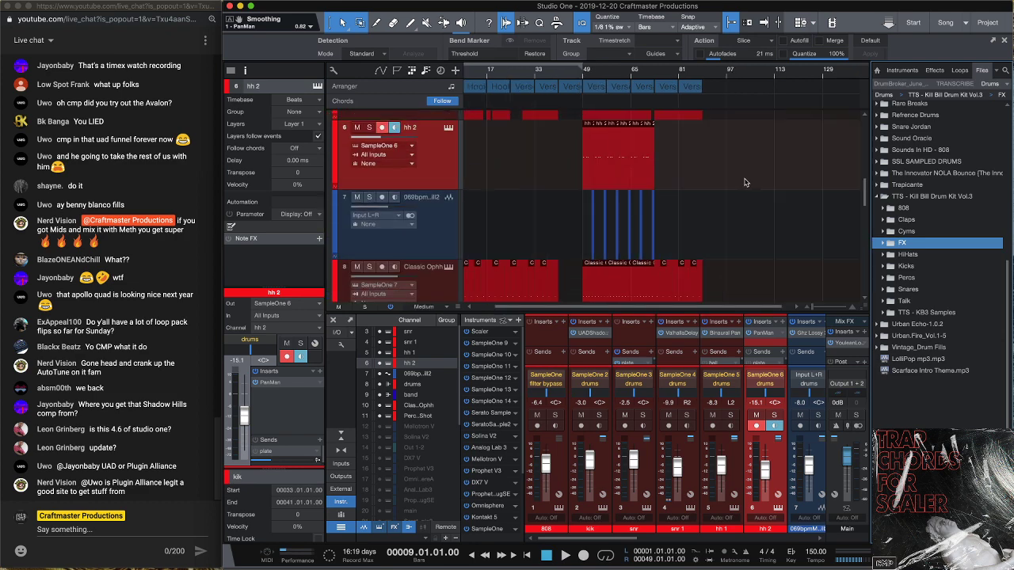
{"action": "scroll", "coordinate": [744, 182], "scroll_direction": "down", "scroll_amount": 8}
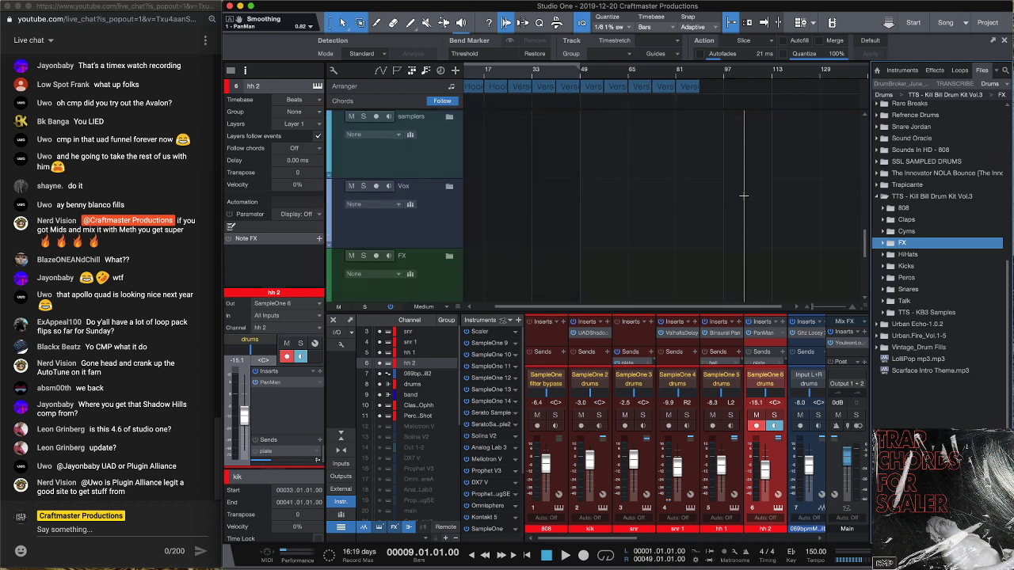
{"action": "scroll", "coordinate": [743, 196], "scroll_direction": "down", "scroll_amount": 8}
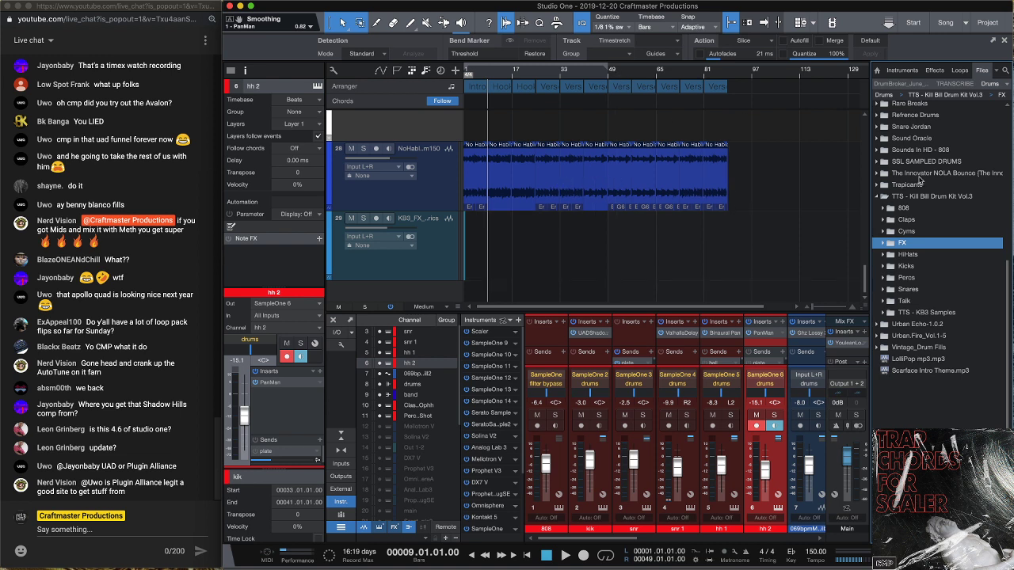
Switch the file browser from the Drums location to New pack
{"action": "left_click", "coordinate": [1007, 84]}
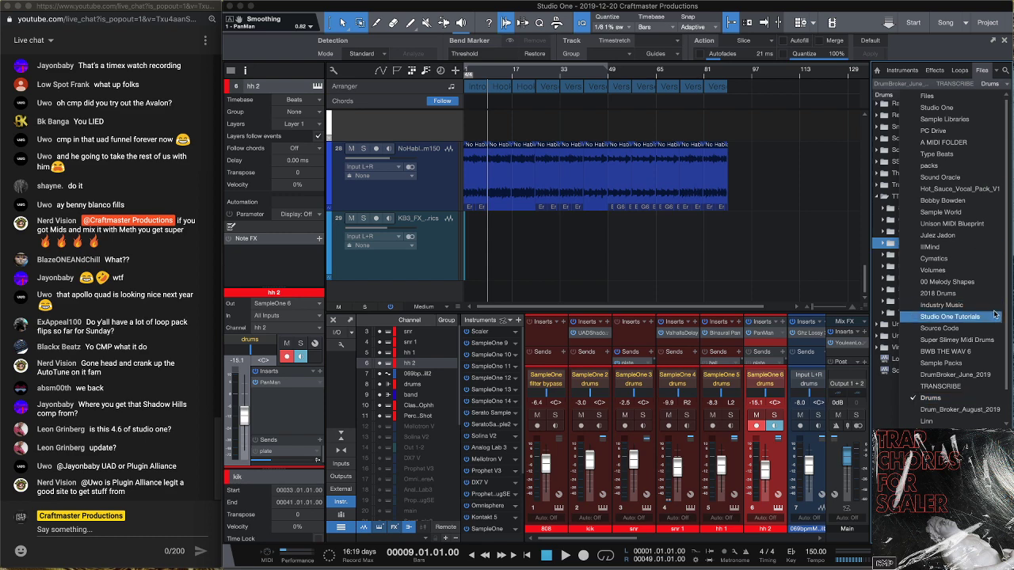
{"action": "scroll", "coordinate": [960, 338], "scroll_direction": "down", "scroll_amount": 2}
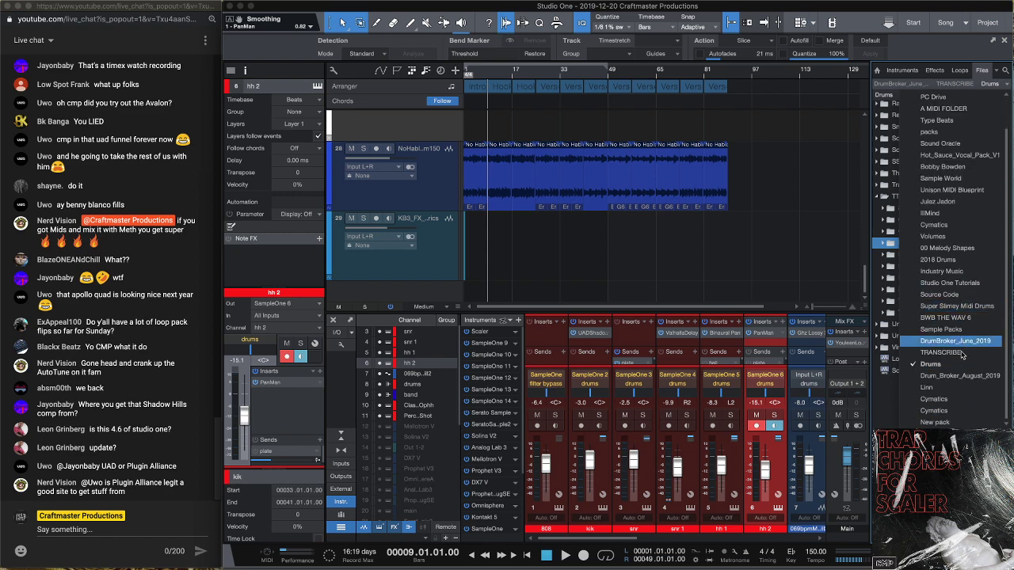
{"action": "left_click", "coordinate": [962, 420]}
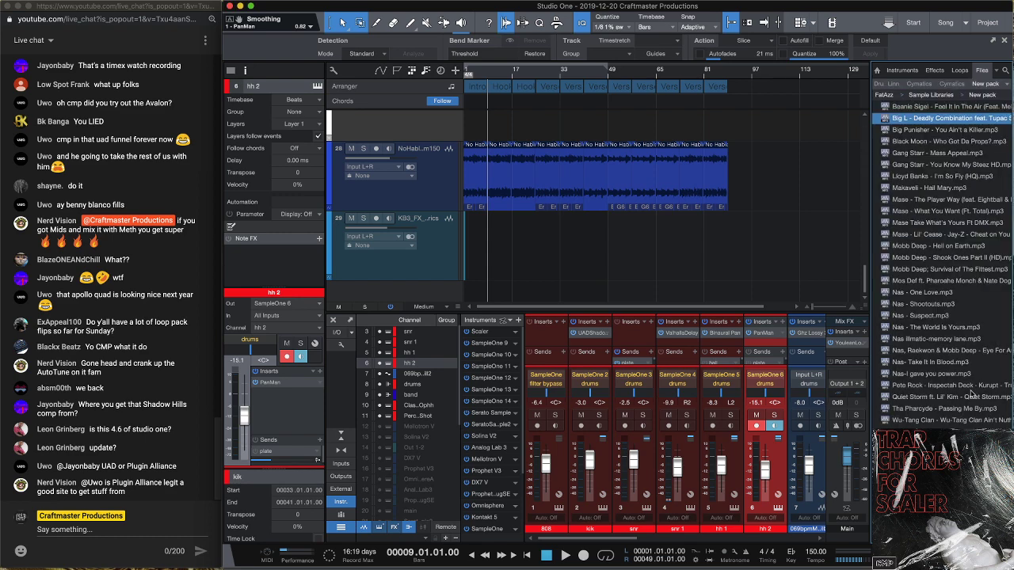
Look through the songs in New pack, selecting various tracks such as Nas, The Pharcyde, Makaveli and Lloyd Banks
{"action": "left_click", "coordinate": [944, 234]}
{"action": "left_click", "coordinate": [936, 270]}
{"action": "left_click", "coordinate": [935, 293]}
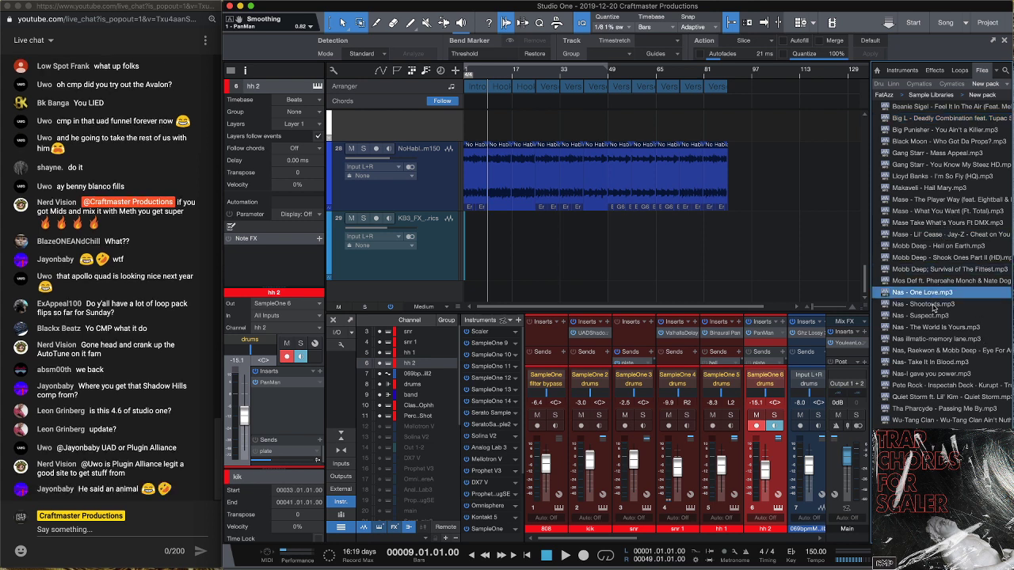
{"action": "left_click", "coordinate": [925, 327]}
{"action": "left_click", "coordinate": [917, 373]}
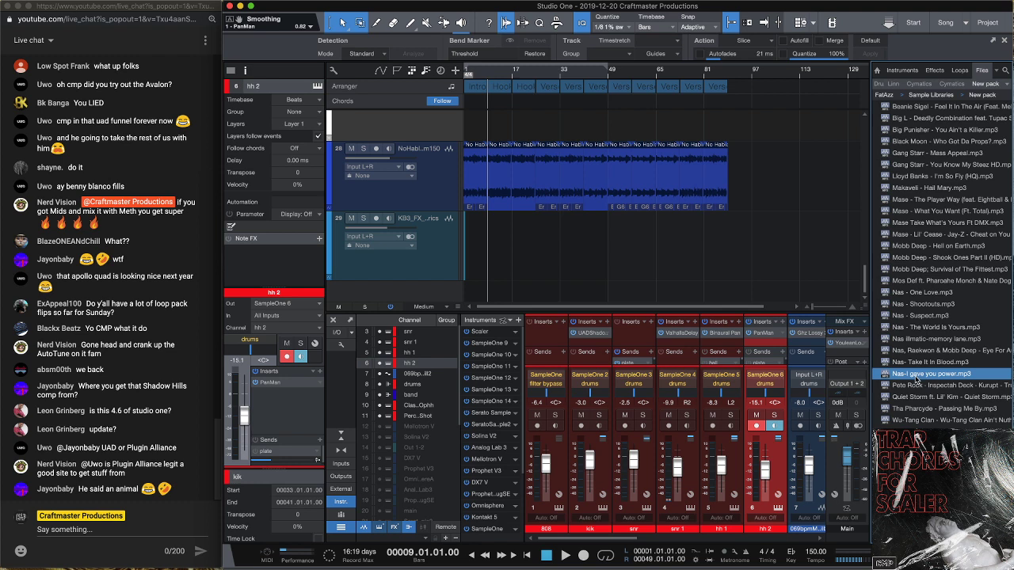
{"action": "left_click", "coordinate": [924, 340]}
{"action": "left_click", "coordinate": [923, 352]}
{"action": "left_click", "coordinate": [921, 387]}
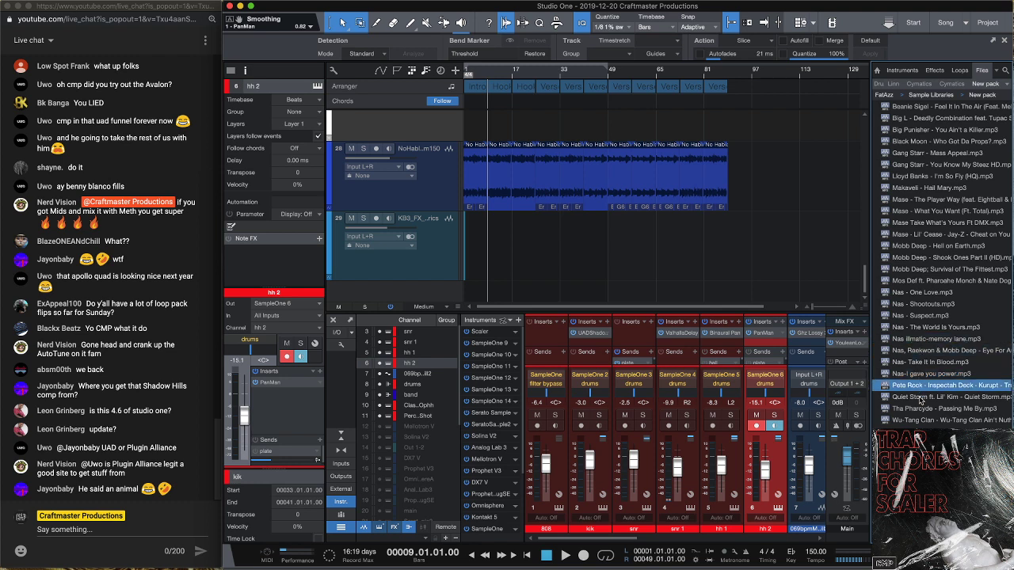
{"action": "left_click", "coordinate": [930, 411]}
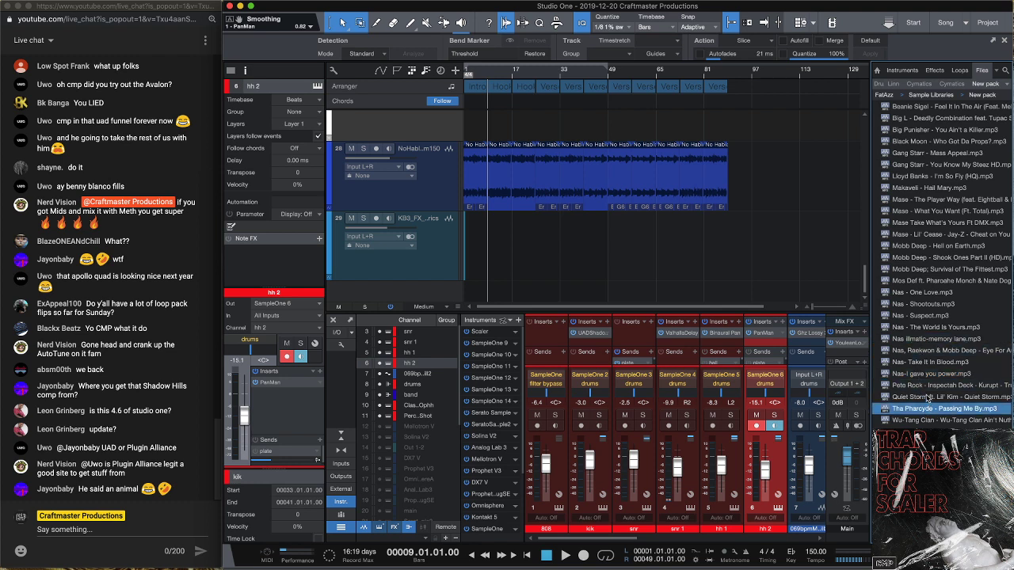
{"action": "left_click", "coordinate": [950, 188]}
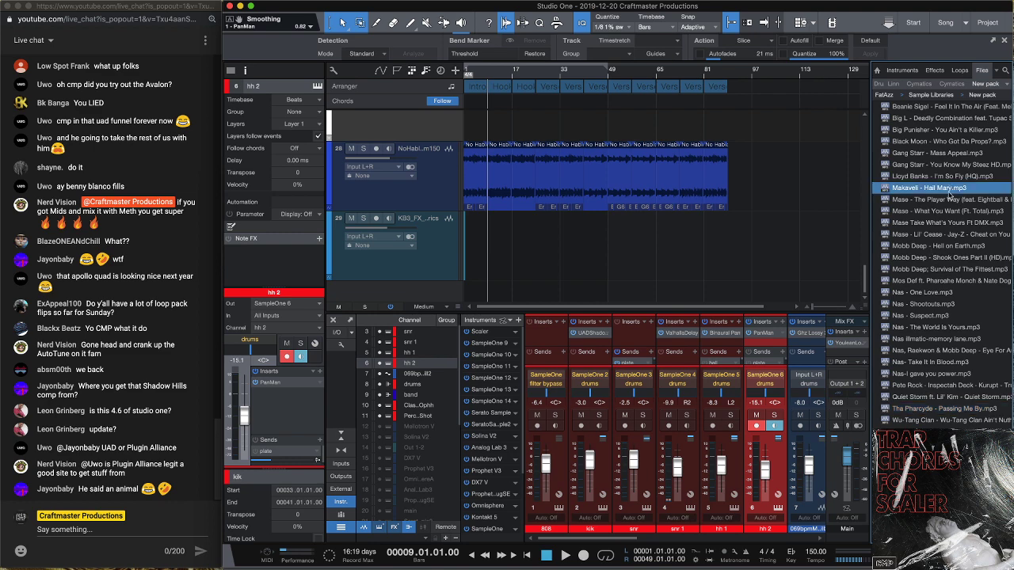
{"action": "left_click", "coordinate": [958, 152]}
{"action": "left_click", "coordinate": [943, 177]}
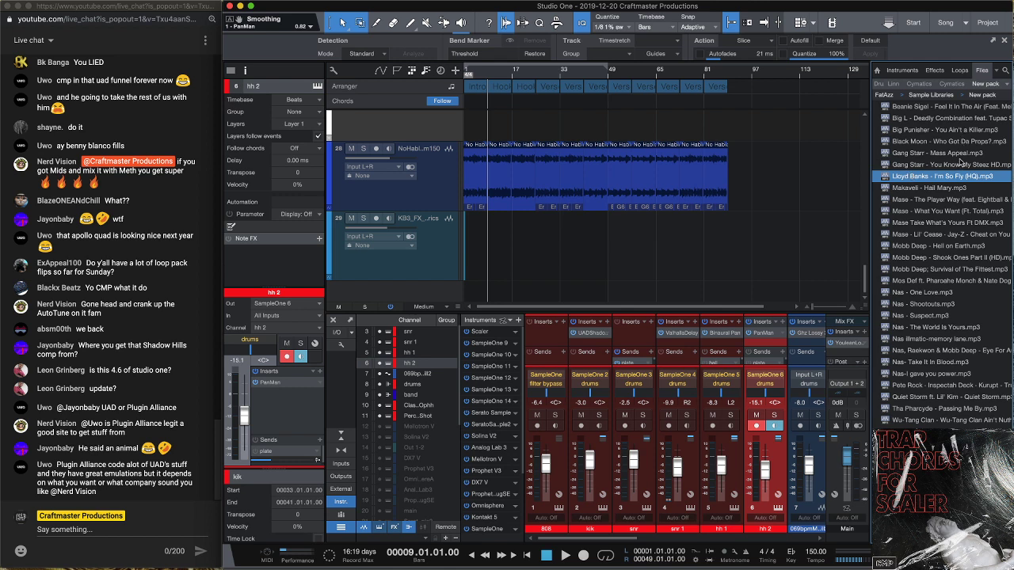
Check the loop library and its sorting options, and return to the New pack files
{"action": "scroll", "coordinate": [960, 164], "scroll_direction": "right", "scroll_amount": 5}
{"action": "scroll", "coordinate": [960, 163], "scroll_direction": "left", "scroll_amount": 5}
{"action": "left_click", "coordinate": [960, 72]}
{"action": "left_click", "coordinate": [989, 83]}
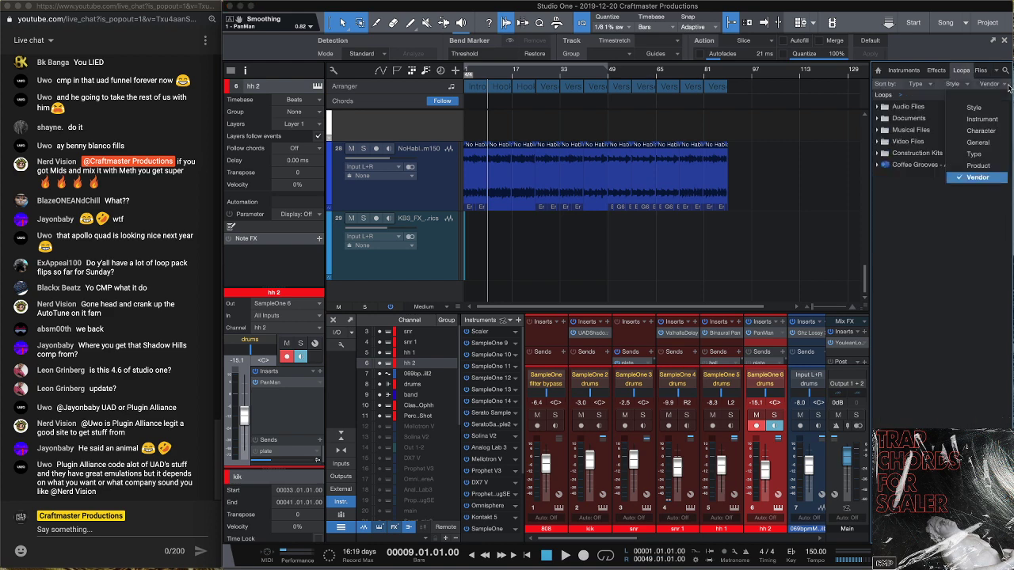
{"action": "left_click", "coordinate": [924, 232]}
{"action": "left_click", "coordinate": [981, 69]}
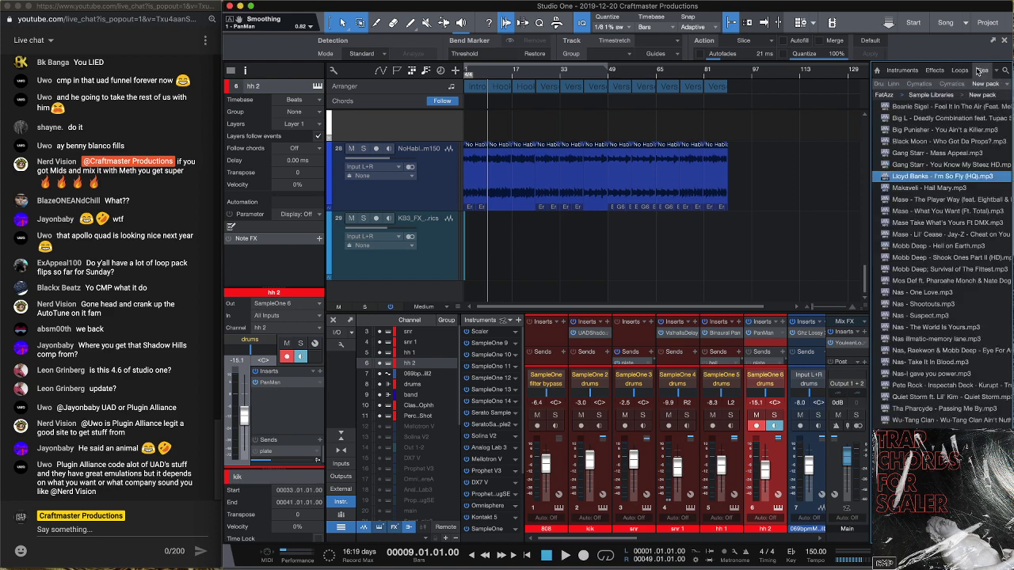
Switch the file browser from New pack back to the Drums location
{"action": "left_click", "coordinate": [1006, 85]}
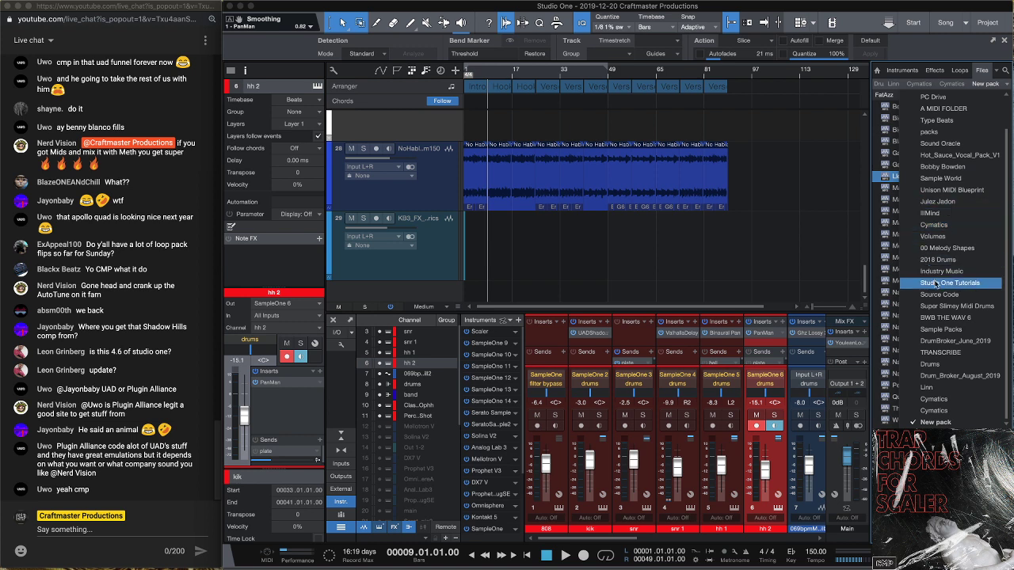
{"action": "scroll", "coordinate": [940, 319], "scroll_direction": "up", "scroll_amount": 3}
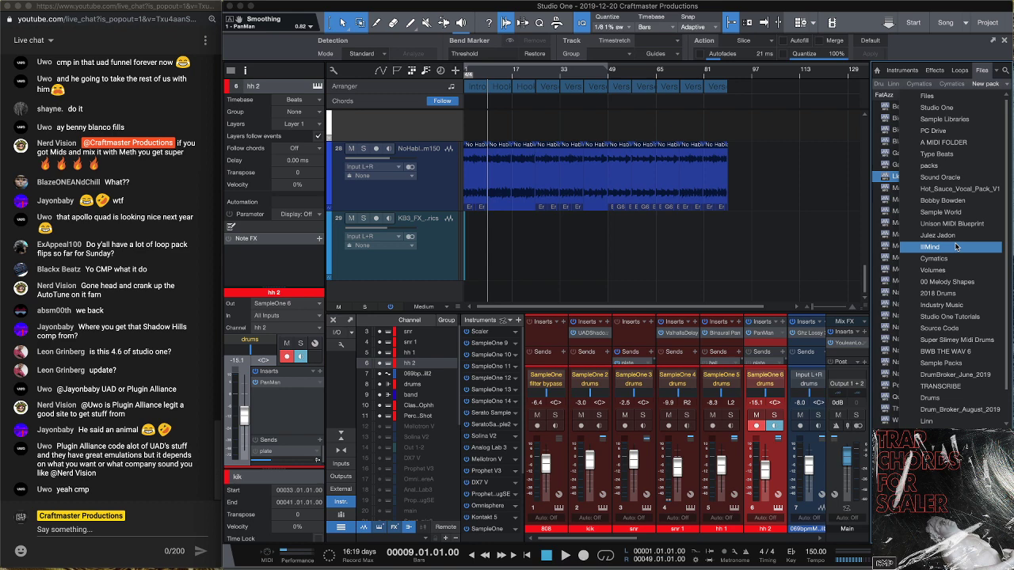
{"action": "left_click", "coordinate": [923, 398]}
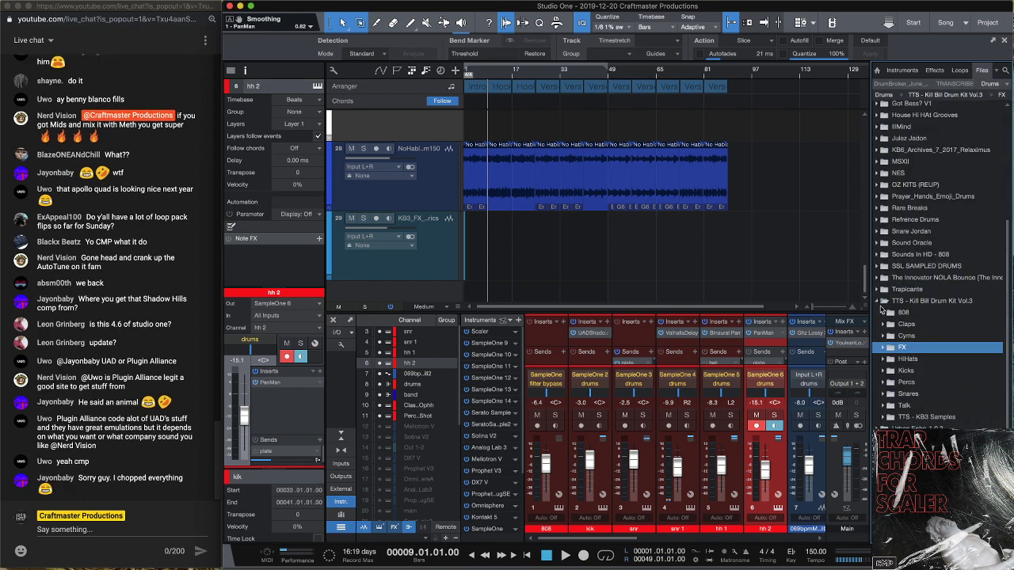
Check the Source Code location in the file browser and switch to the Sample Packs location
{"action": "left_click", "coordinate": [1006, 87]}
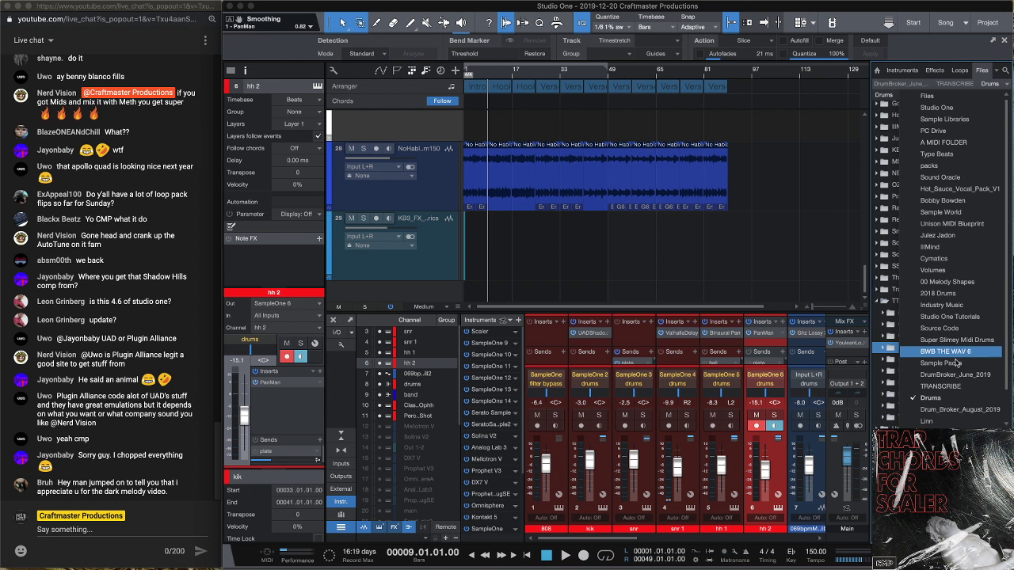
{"action": "left_click", "coordinate": [960, 328]}
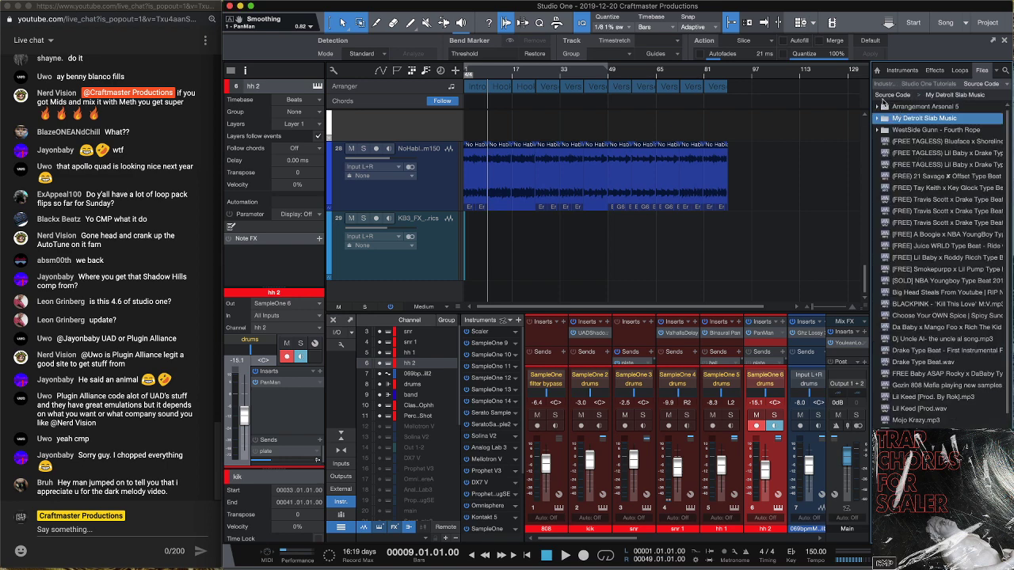
{"action": "left_click", "coordinate": [1007, 85]}
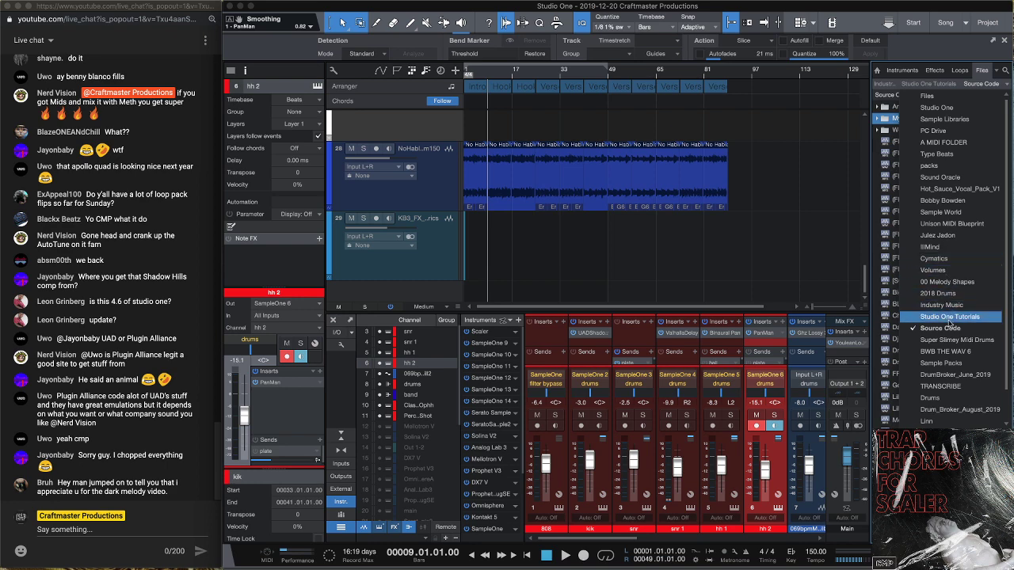
{"action": "left_click", "coordinate": [945, 362]}
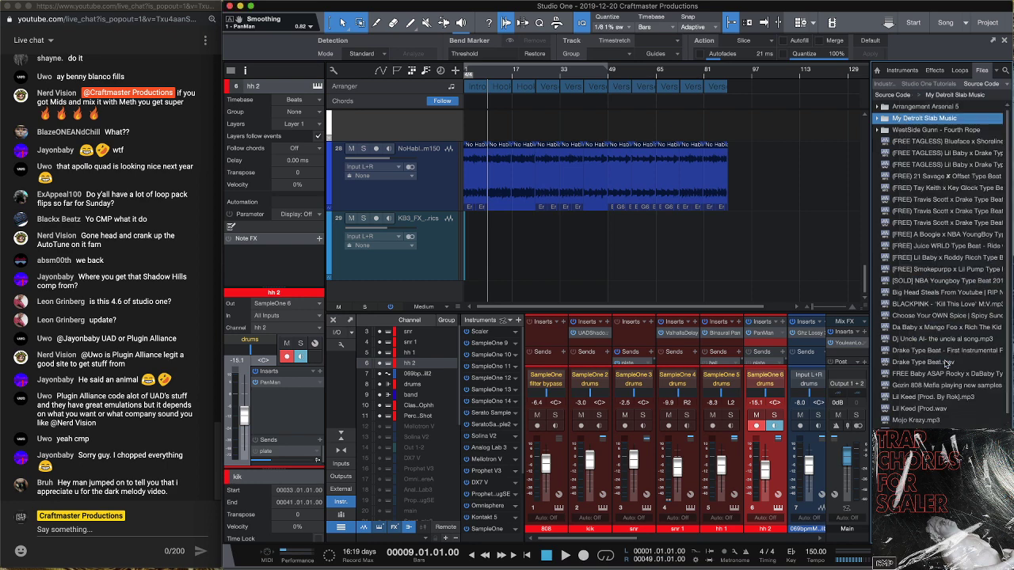
Open the Ski Mask 8 folder in Skimask Samples and audition its loops from 2016 Bm 147 through Sad Bunny Bm 172
{"action": "left_click", "coordinate": [886, 186]}
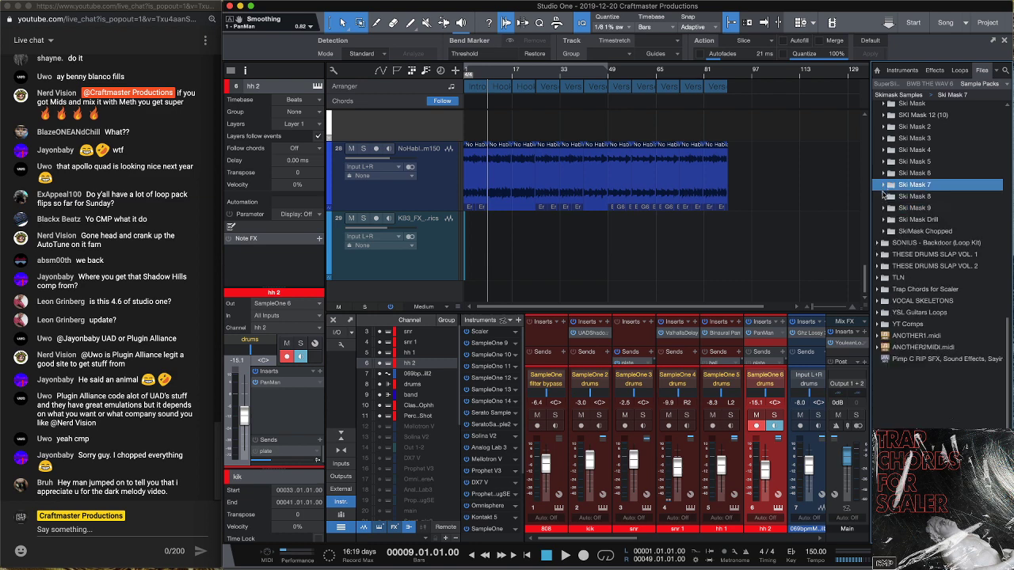
{"action": "left_click", "coordinate": [885, 197]}
{"action": "left_click", "coordinate": [911, 209]}
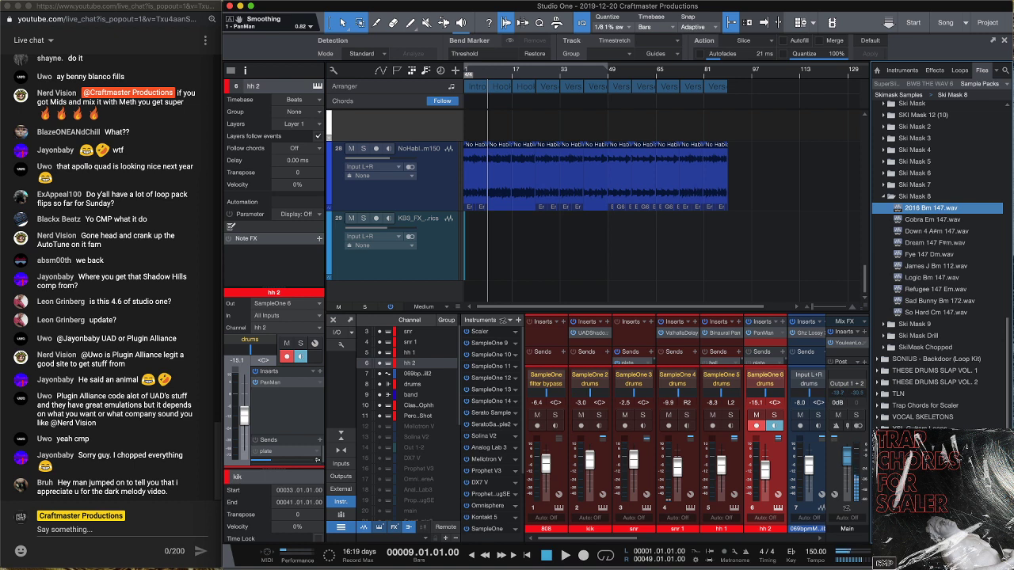
{"action": "left_click", "coordinate": [931, 219]}
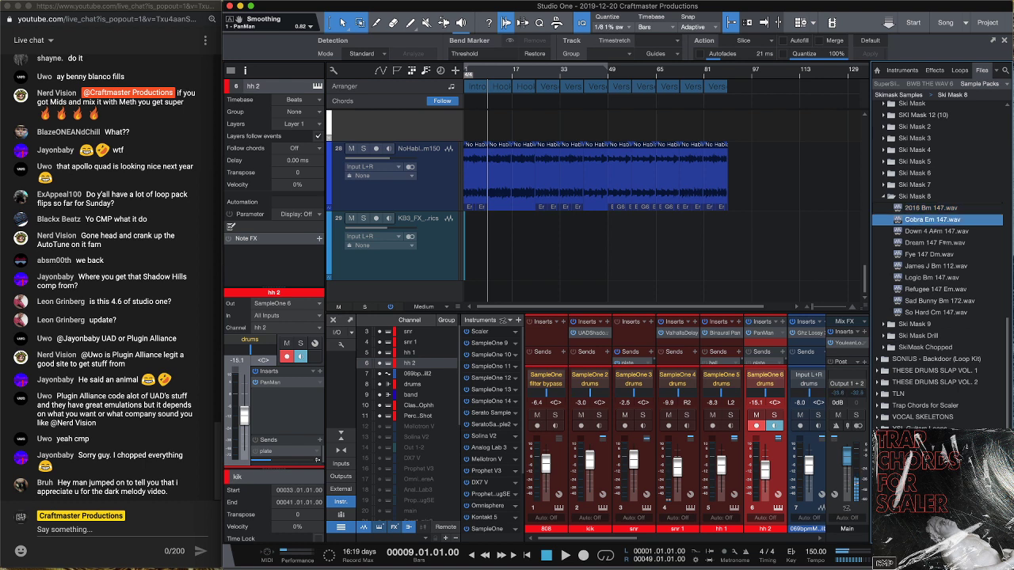
{"action": "left_click", "coordinate": [936, 230]}
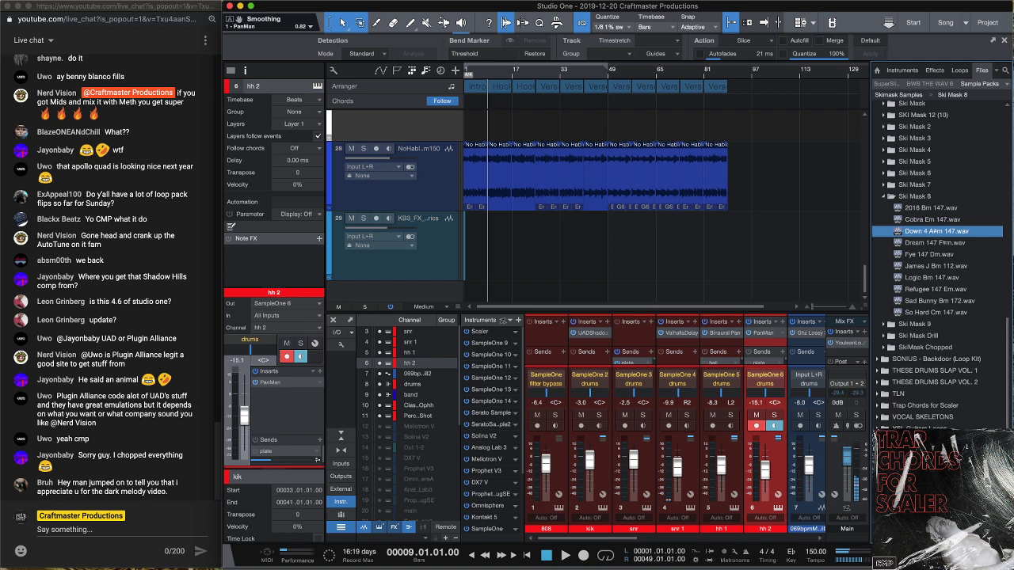
{"action": "left_click", "coordinate": [935, 242]}
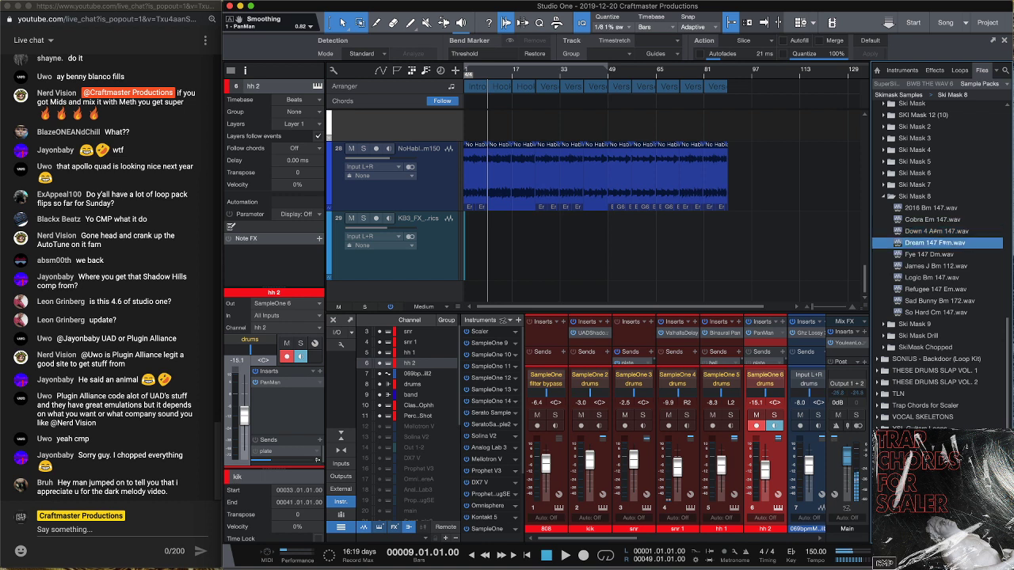
{"action": "left_click", "coordinate": [928, 254]}
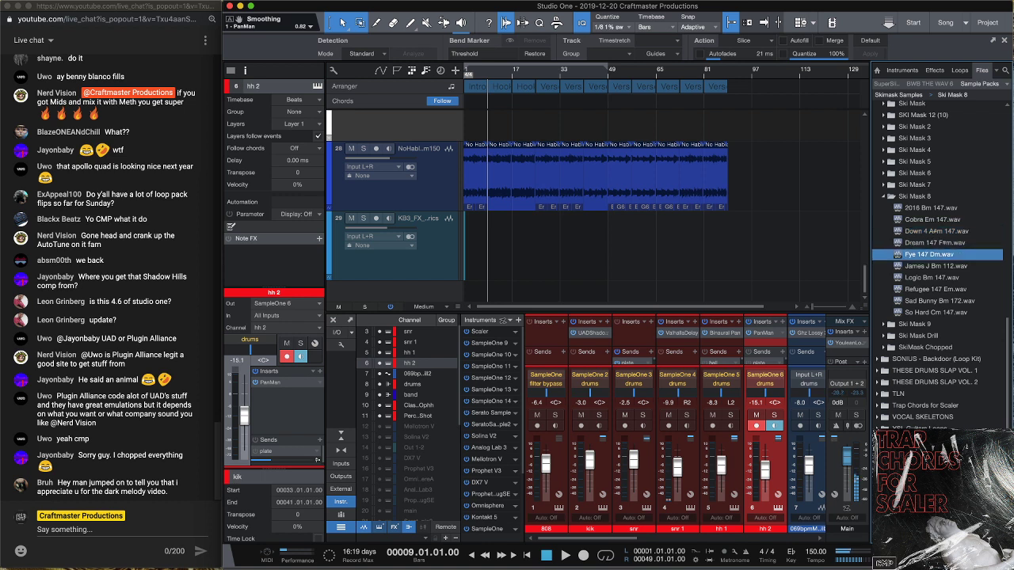
{"action": "left_click", "coordinate": [934, 266]}
{"action": "left_click", "coordinate": [931, 278]}
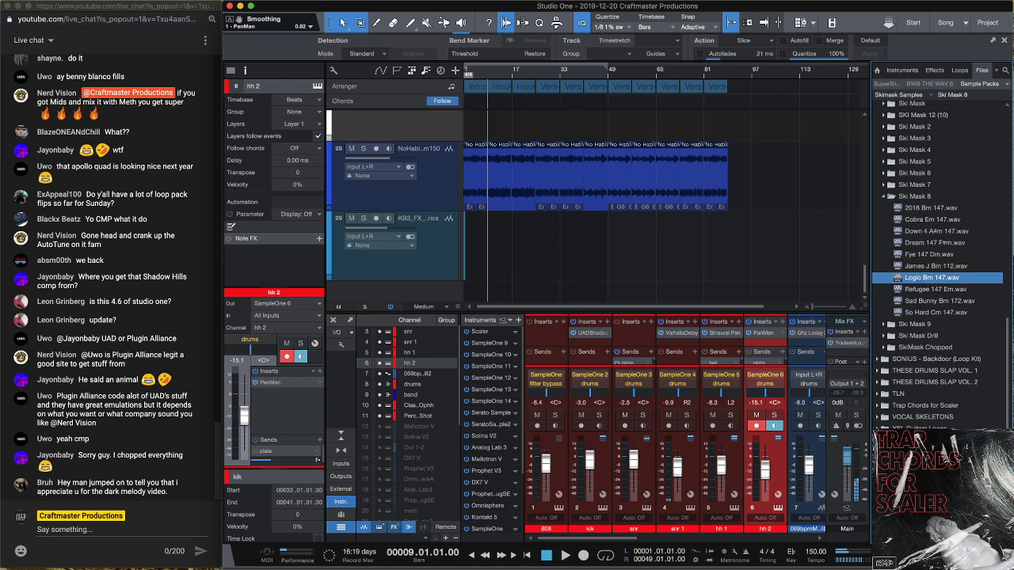
{"action": "left_click", "coordinate": [935, 290]}
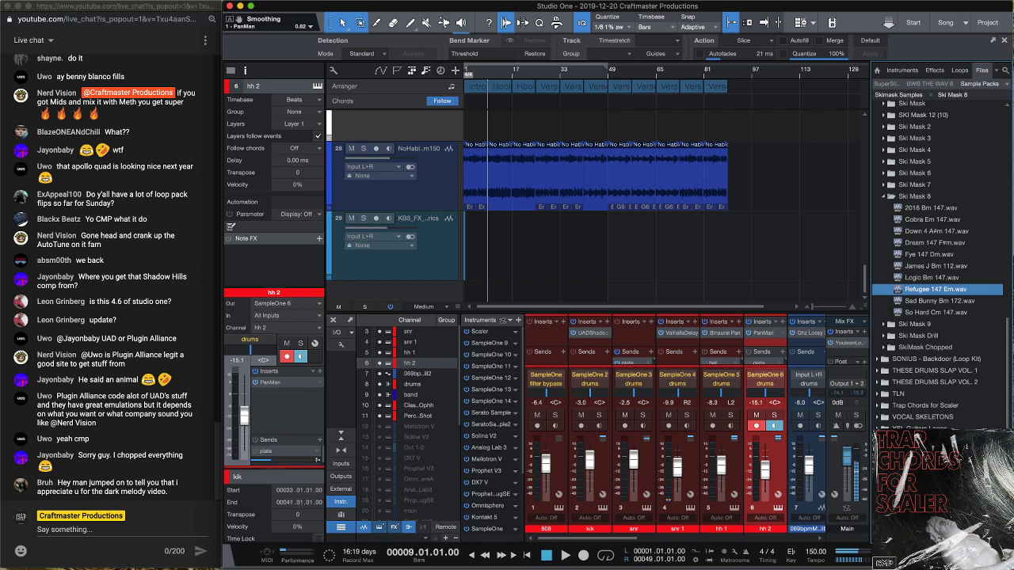
{"action": "left_click", "coordinate": [939, 301]}
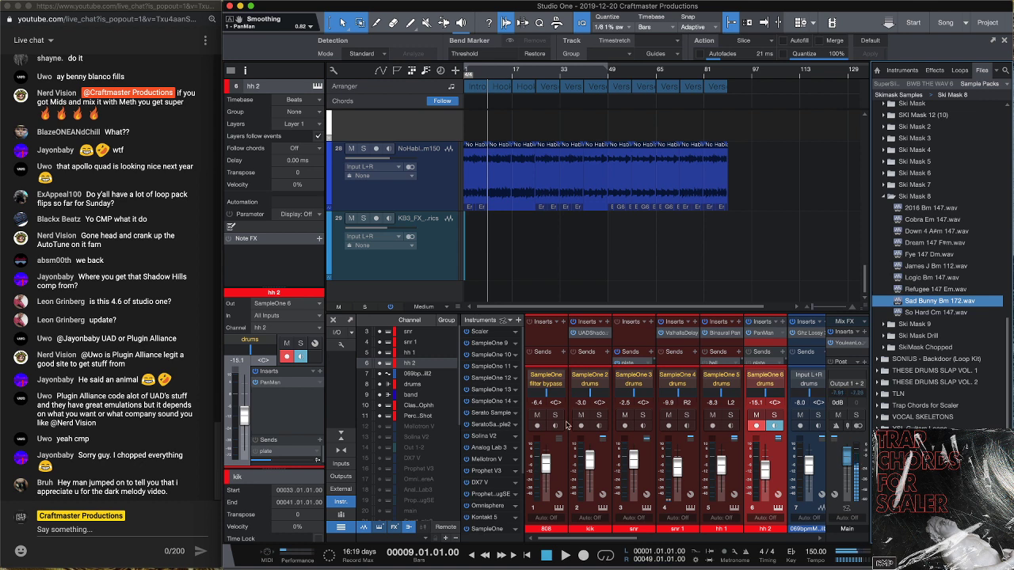
Delete all existing clips from every track in the arrangement, leaving the tracks themselves in place
{"action": "scroll", "coordinate": [566, 262], "scroll_direction": "down", "scroll_amount": 3}
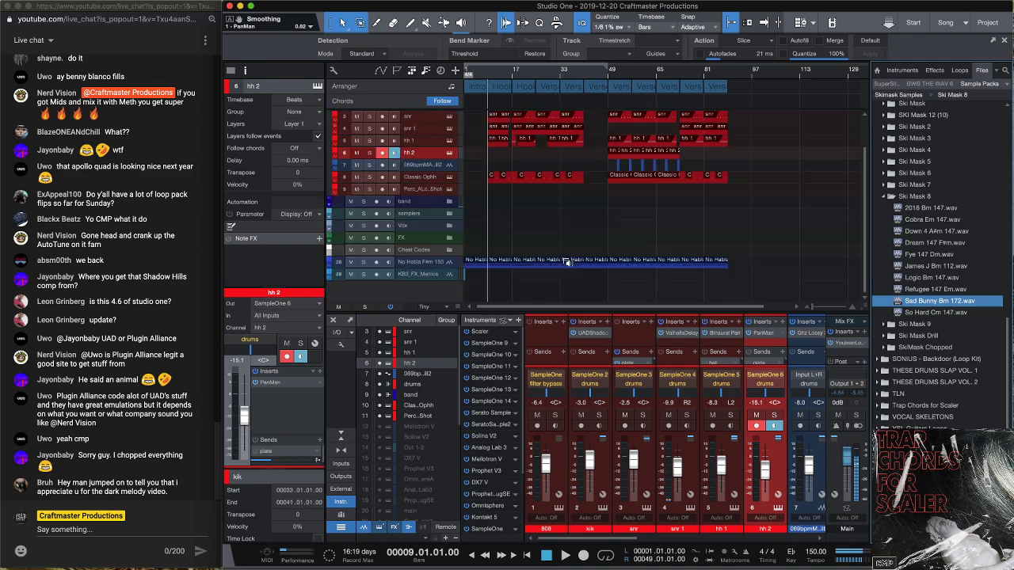
{"action": "left_click_drag", "start_coordinate": [806, 288], "coordinate": [421, 109]}
{"action": "key", "text": "Delete"}
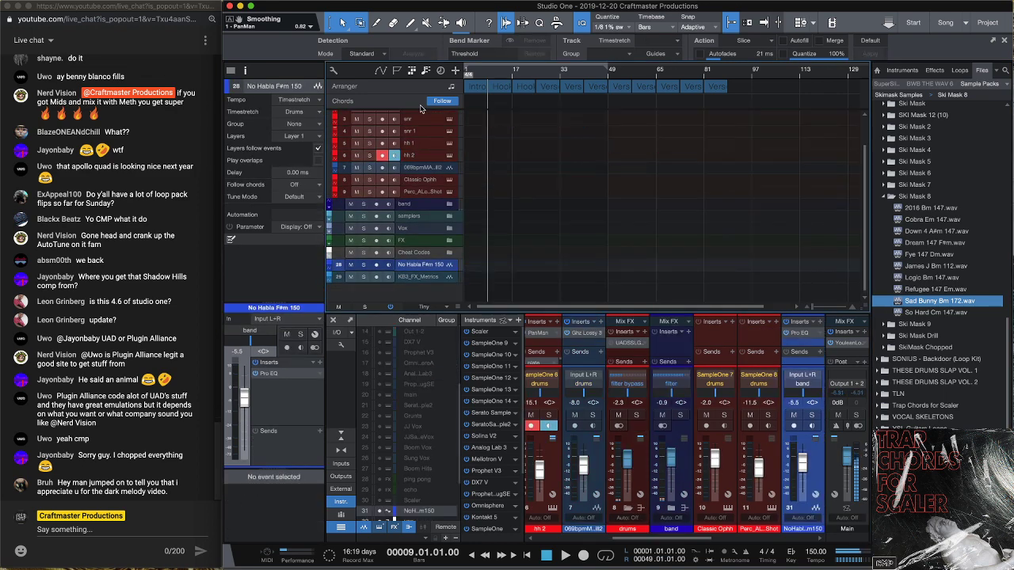
{"action": "key", "text": "ctrl+z"}
{"action": "left_click_drag", "start_coordinate": [745, 160], "coordinate": [394, 95]}
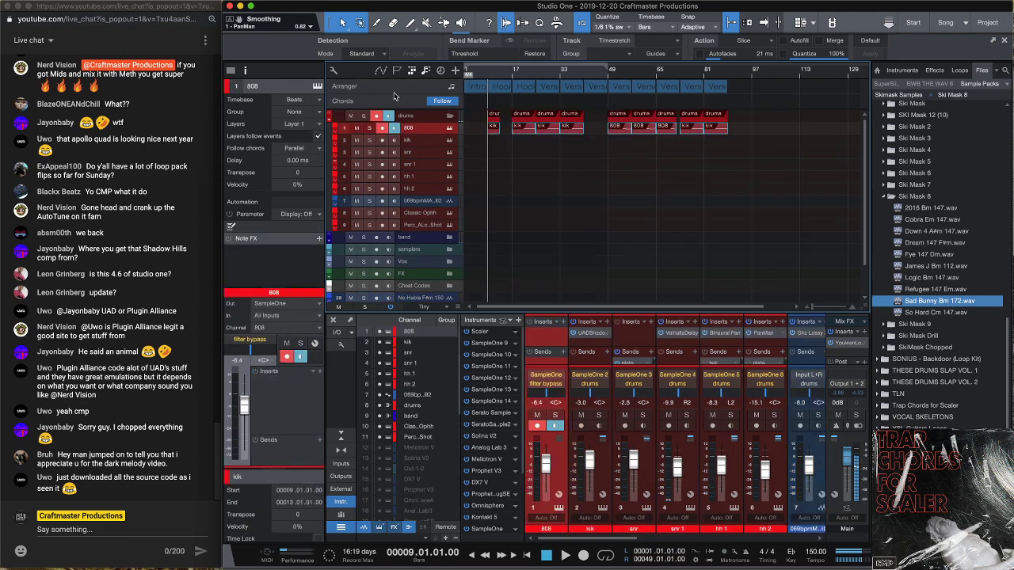
{"action": "key", "text": "Delete"}
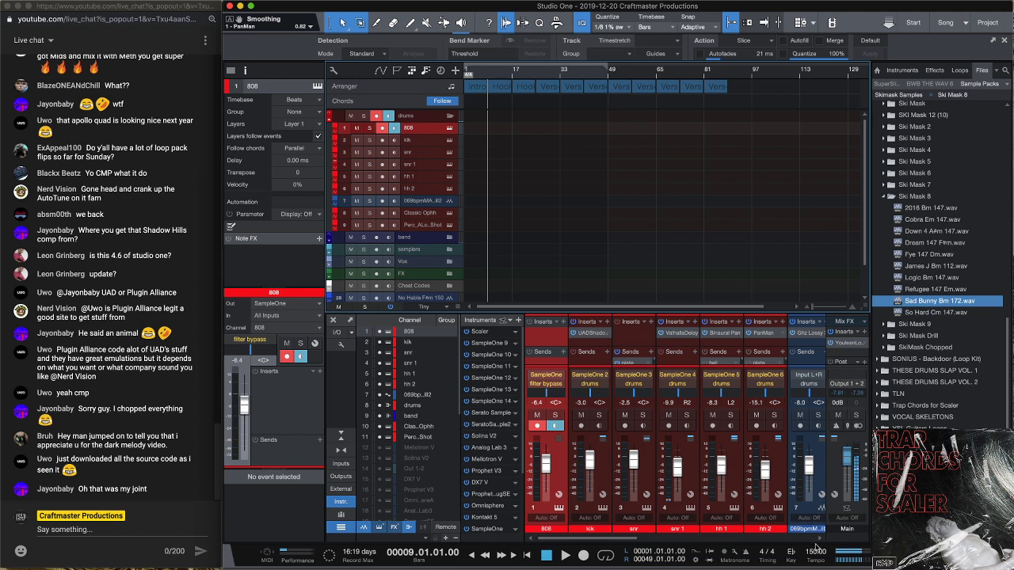
Set the song tempo to 172 BPM and start playback
{"action": "double_click", "coordinate": [816, 552]}
{"action": "type", "text": "172"}
{"action": "key", "text": "Return"}
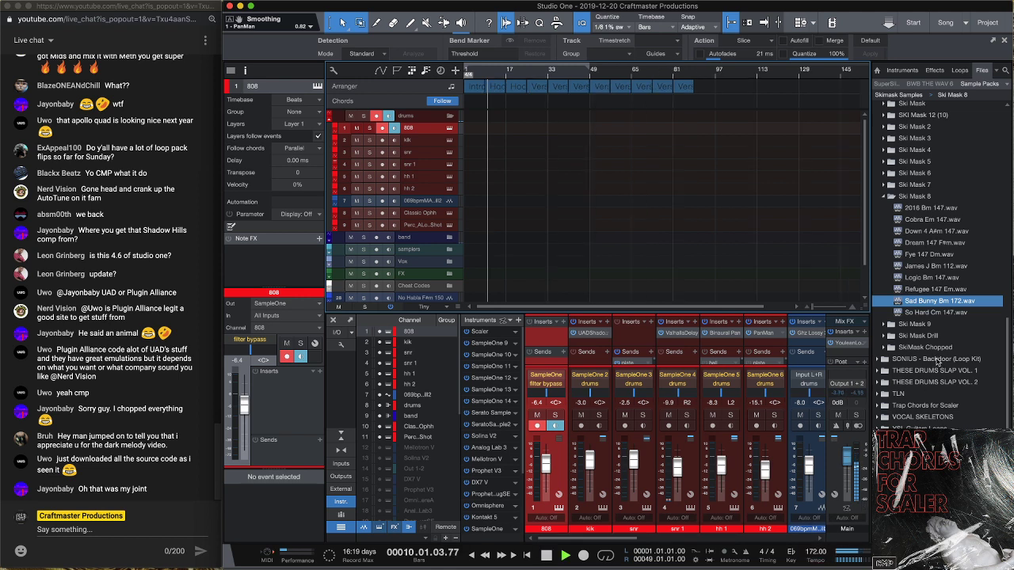
Place the Sad Bunny Bm 172 sample on a new track at bar 1 and loop playback from bar 1 to bar 9
{"action": "scroll", "coordinate": [939, 315], "scroll_direction": "up", "scroll_amount": 1}
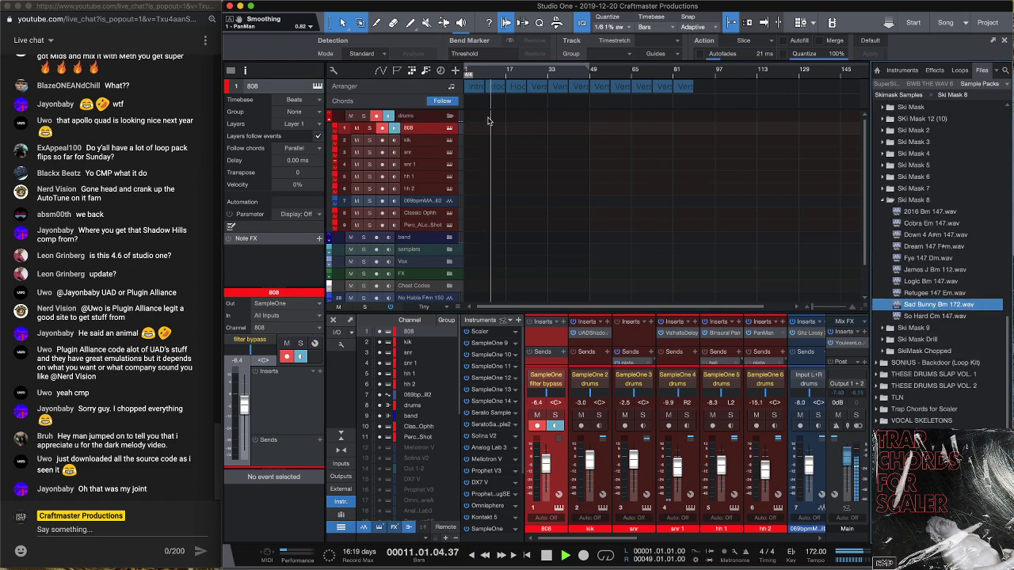
{"action": "left_click_drag", "start_coordinate": [489, 120], "coordinate": [489, 130]}
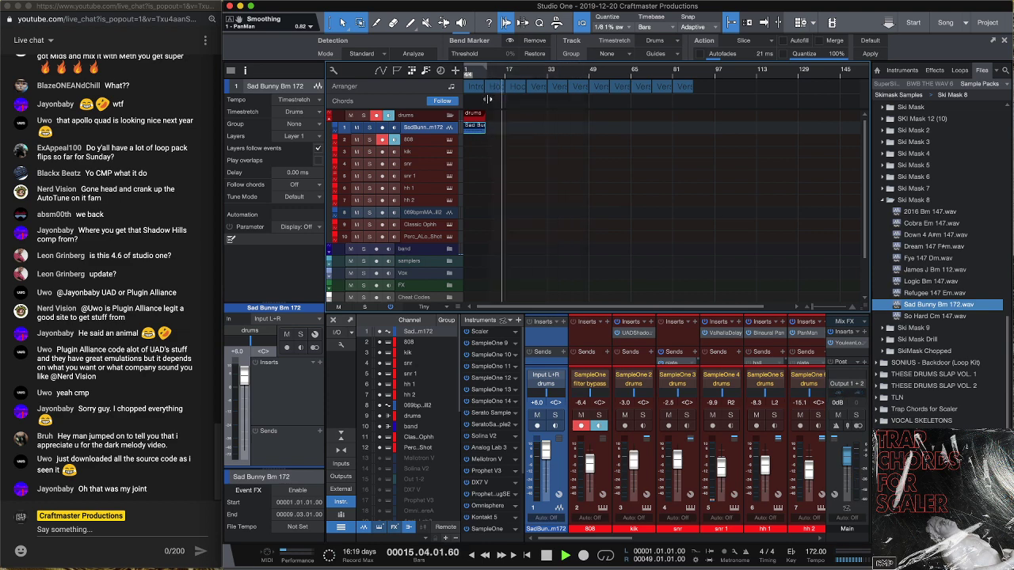
{"action": "scroll", "coordinate": [487, 89], "scroll_direction": "up", "scroll_amount": 2}
{"action": "scroll", "coordinate": [487, 89], "scroll_direction": "up", "scroll_amount": 2}
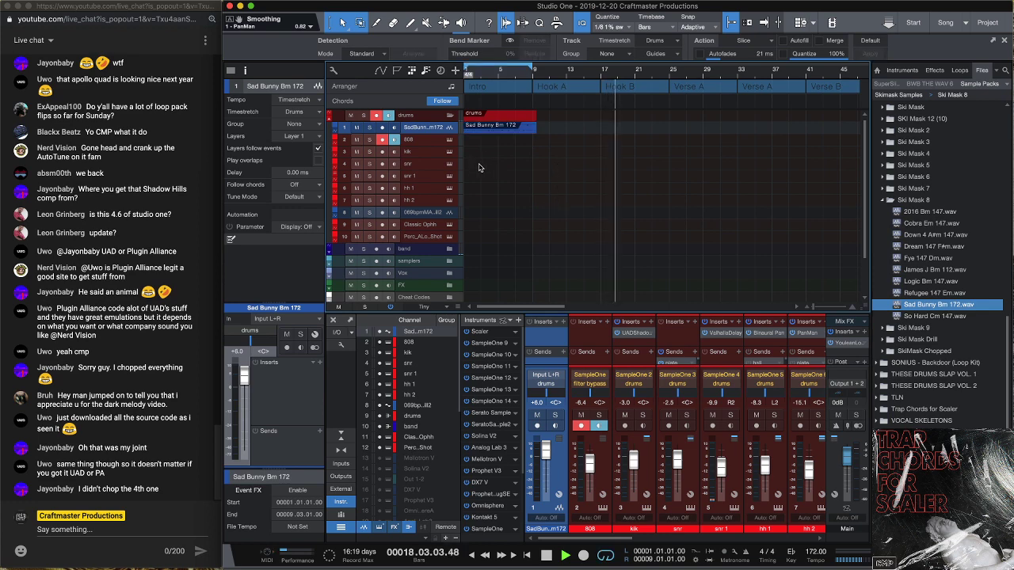
Create empty parts from bar 1 to bar 9 on the snr and snr 1 tracks, with snr 1 open for note editing
{"action": "double_click", "coordinate": [478, 164]}
{"action": "double_click", "coordinate": [476, 167]}
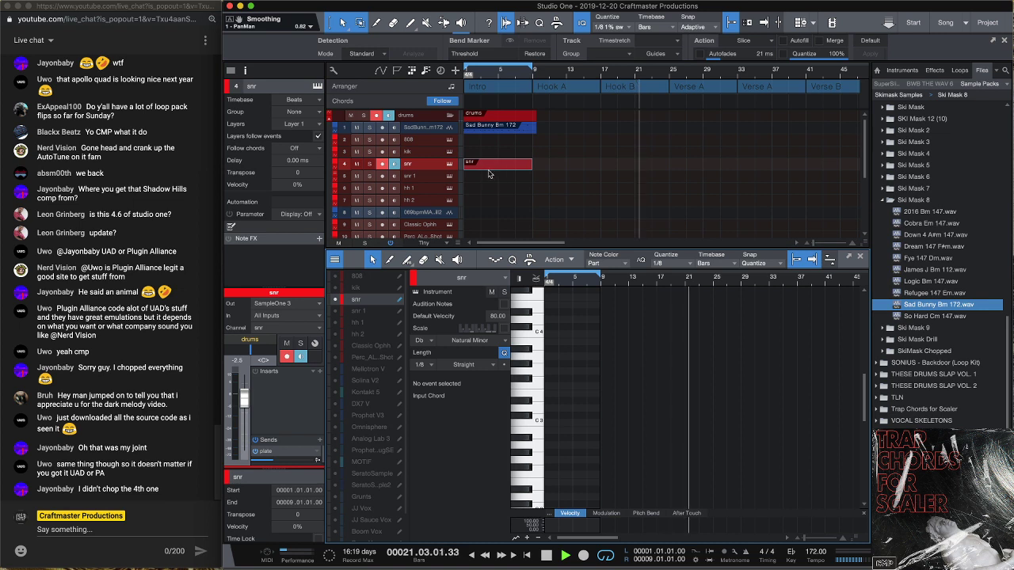
{"action": "key", "text": "ctrl+d"}
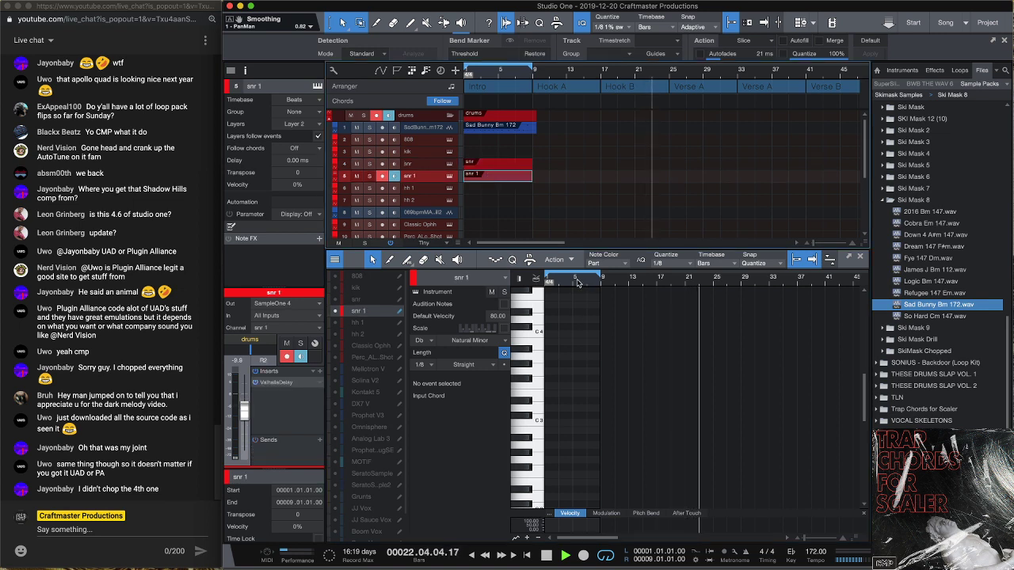
Set the note editor's quantize to 1/16 and add C3 notes at 1.1.4 and 1.2.3 in the snr 1 part
{"action": "key", "text": "e"}
{"action": "key", "text": "Home"}
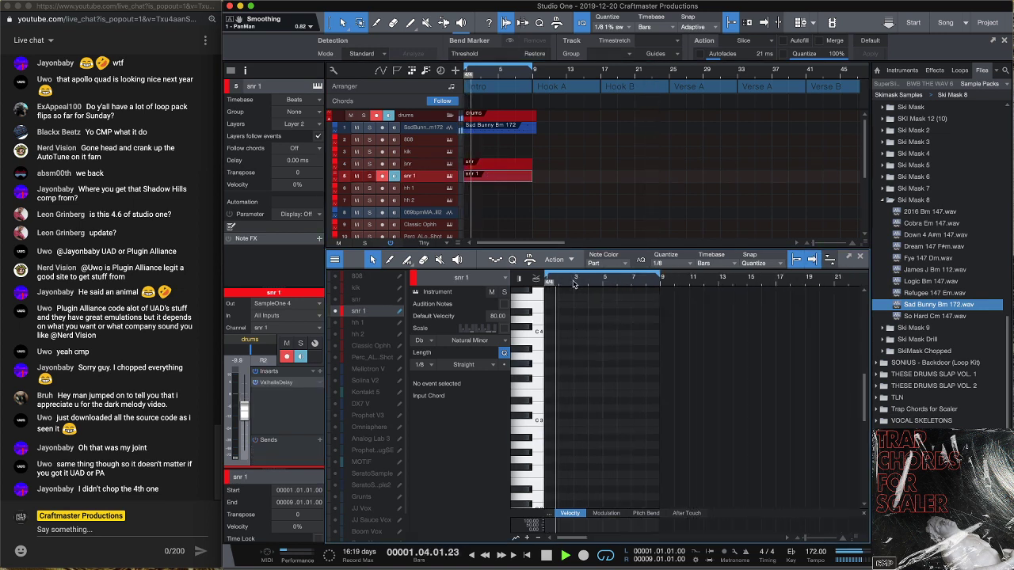
{"action": "key", "text": "e"}
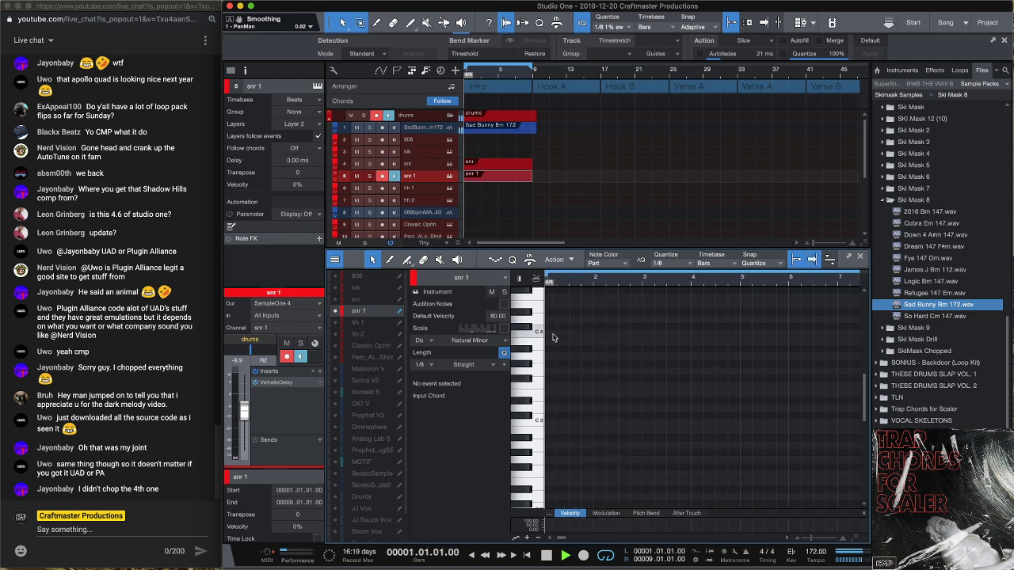
{"action": "left_click", "coordinate": [665, 263]}
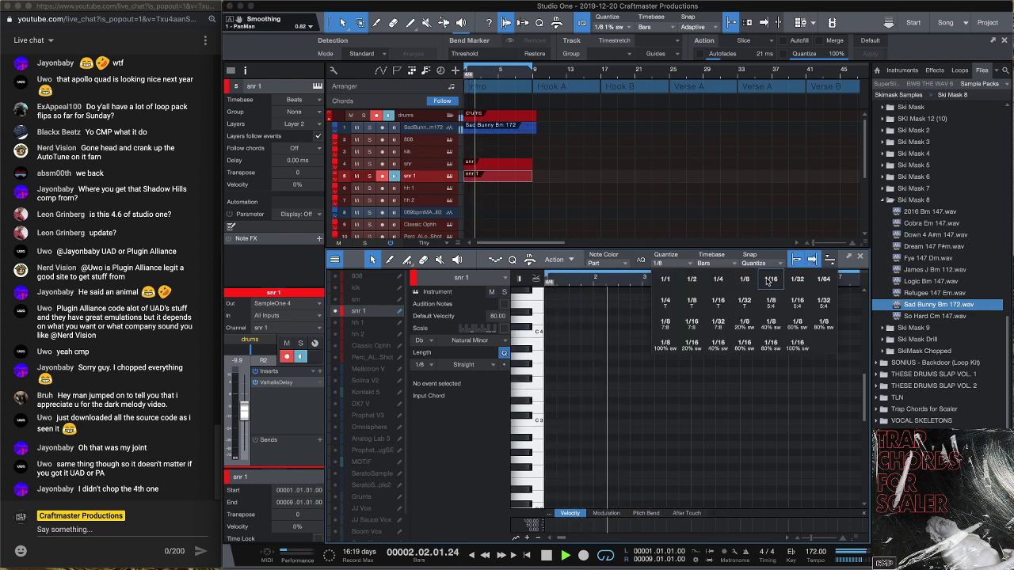
{"action": "left_click", "coordinate": [770, 278]}
{"action": "key", "text": "e"}
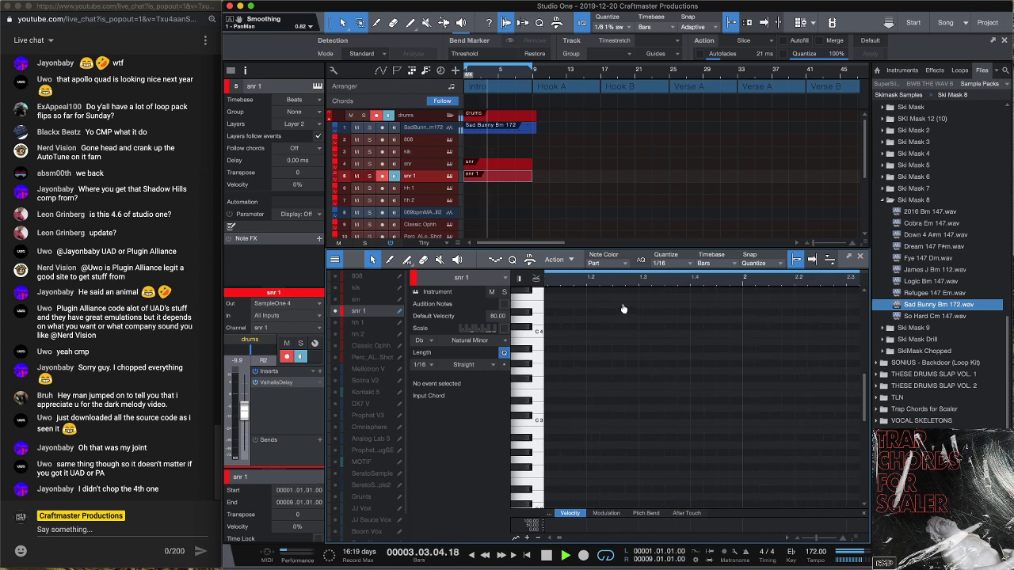
{"action": "left_click", "coordinate": [582, 425]}
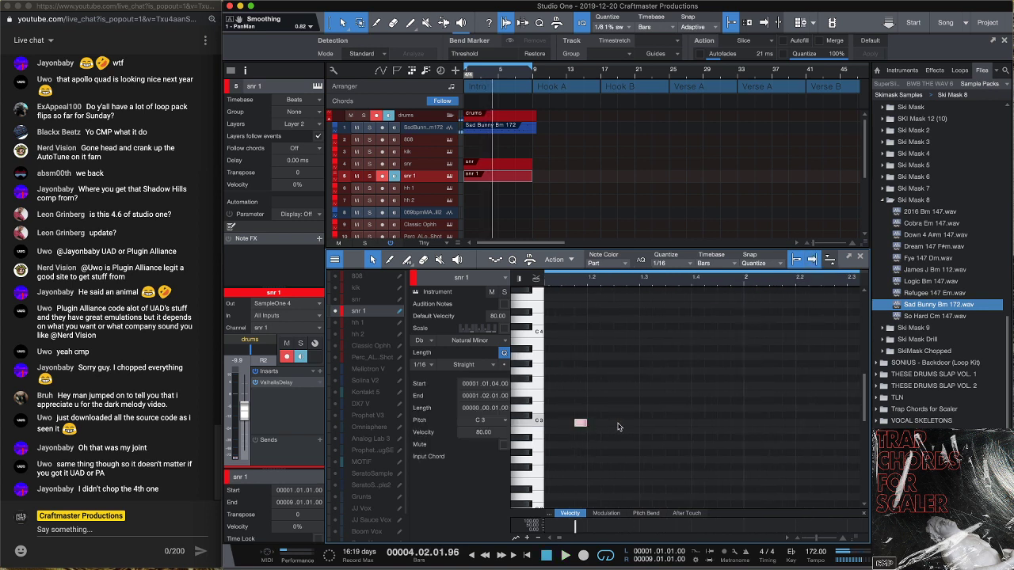
{"action": "left_click", "coordinate": [620, 425]}
{"action": "key", "text": "space"}
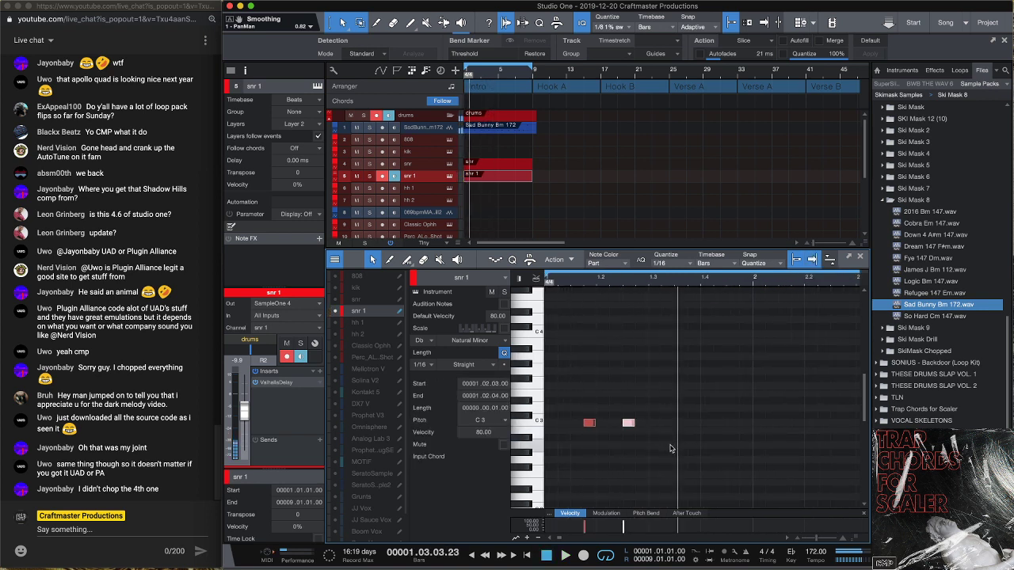
Shift both C3 notes in the snr 1 part together so that the first one starts at 1.2.4
{"action": "left_click_drag", "start_coordinate": [675, 452], "coordinate": [543, 397]}
{"action": "left_click_drag", "start_coordinate": [631, 425], "coordinate": [685, 438]}
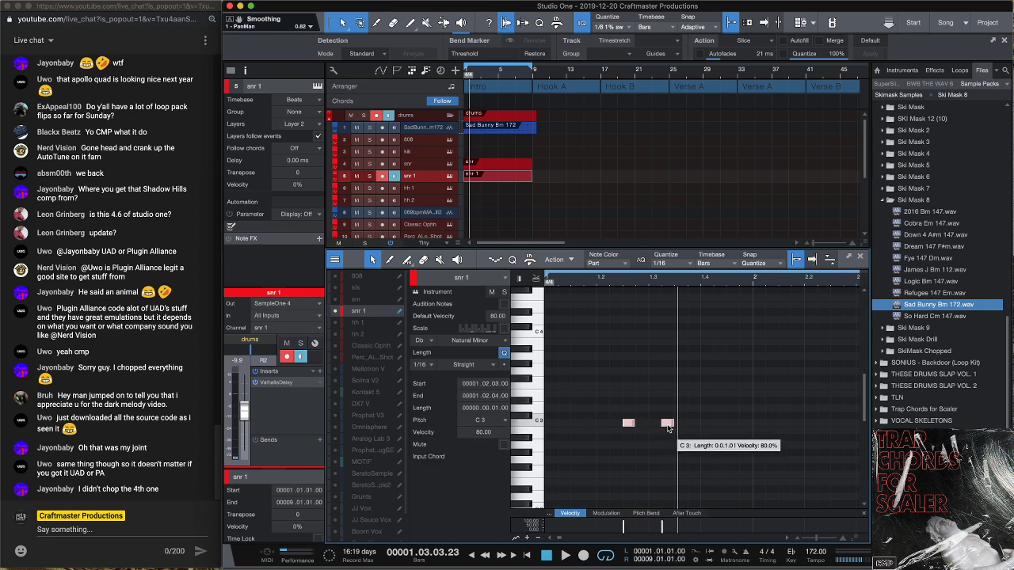
{"action": "left_click", "coordinate": [593, 322]}
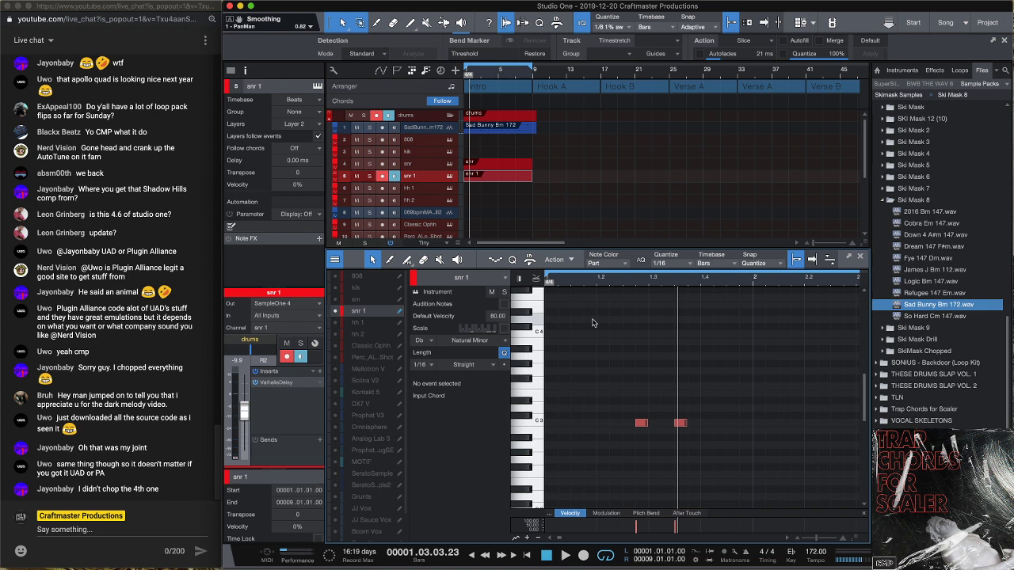
Set the note editor's quantize to 1/8, move the two snr 1 notes to 1.2.3 and 1.4.1, and play the loop
{"action": "left_click", "coordinate": [686, 264]}
{"action": "left_click", "coordinate": [744, 282]}
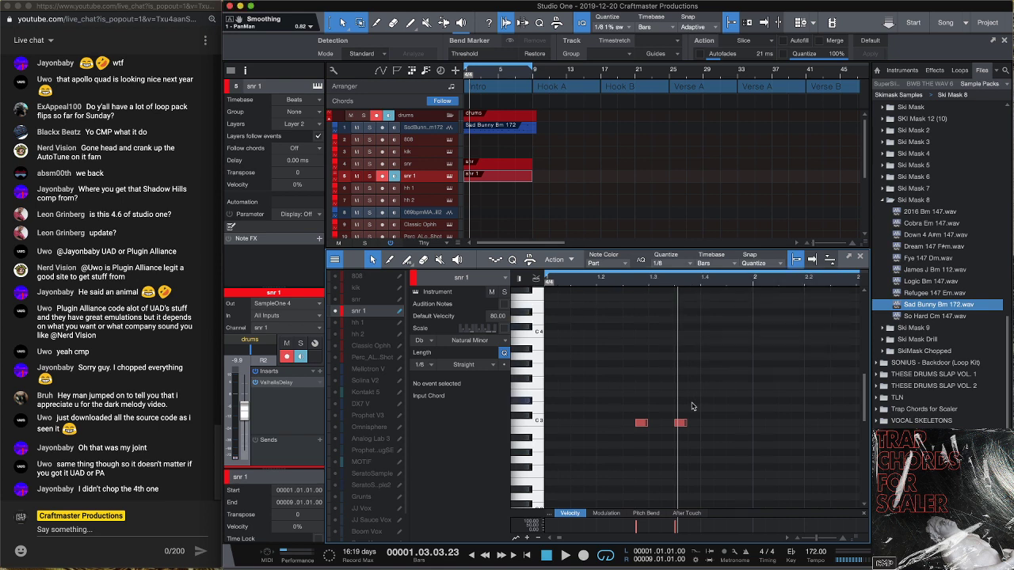
{"action": "left_click_drag", "start_coordinate": [643, 423], "coordinate": [630, 424]}
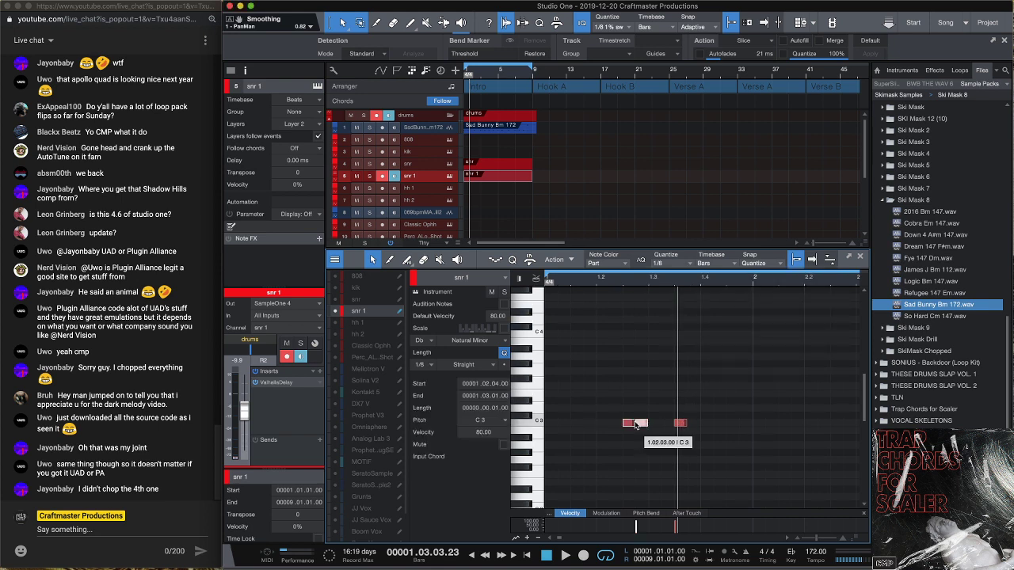
{"action": "left_click_drag", "start_coordinate": [697, 424], "coordinate": [715, 425]}
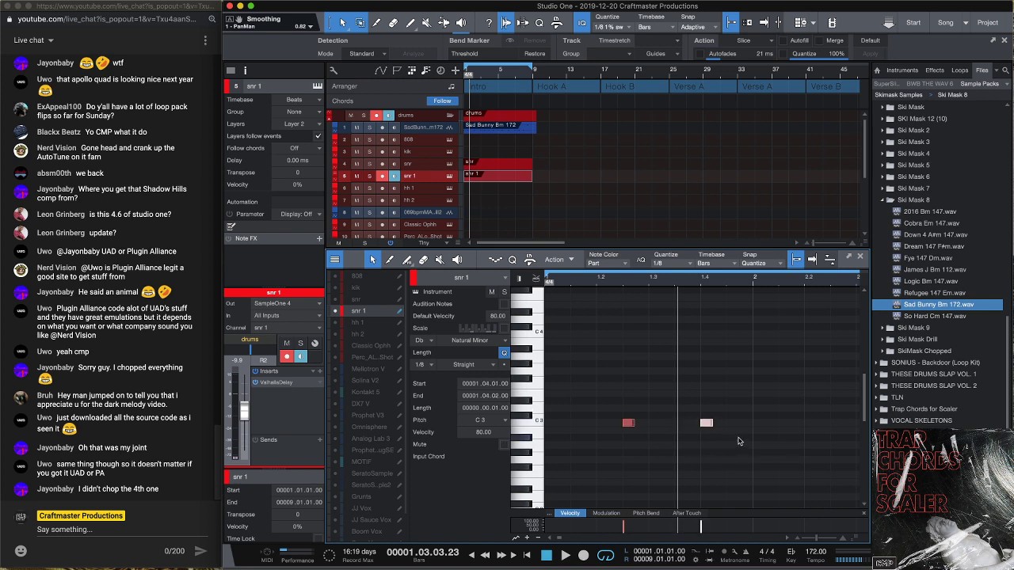
{"action": "key", "text": "space"}
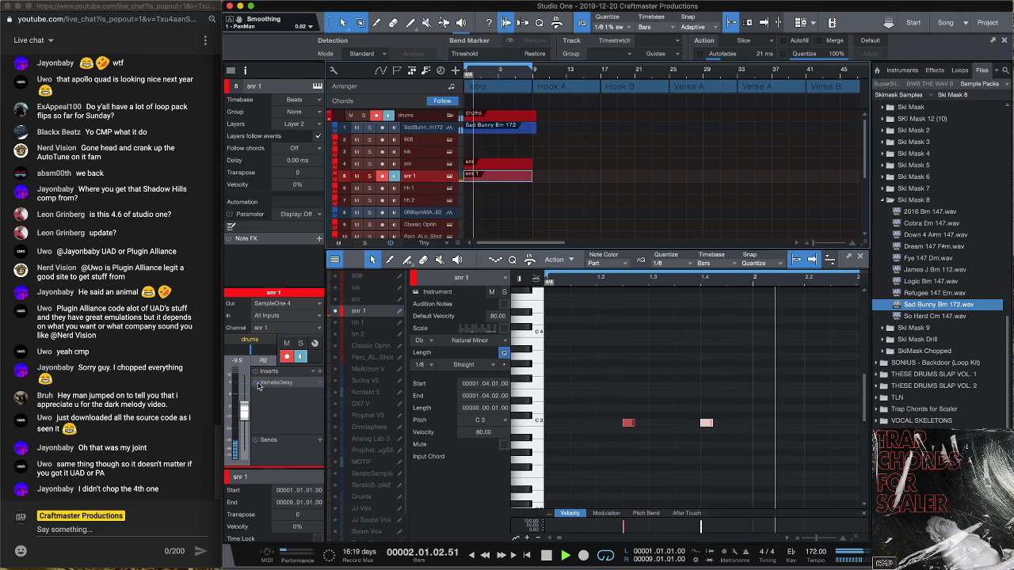
Raise the snr 1 channel volume to -0.9 dB and repeat the part's two-note C3 pattern in every bar through bar 4
{"action": "left_click_drag", "start_coordinate": [244, 411], "coordinate": [243, 396]}
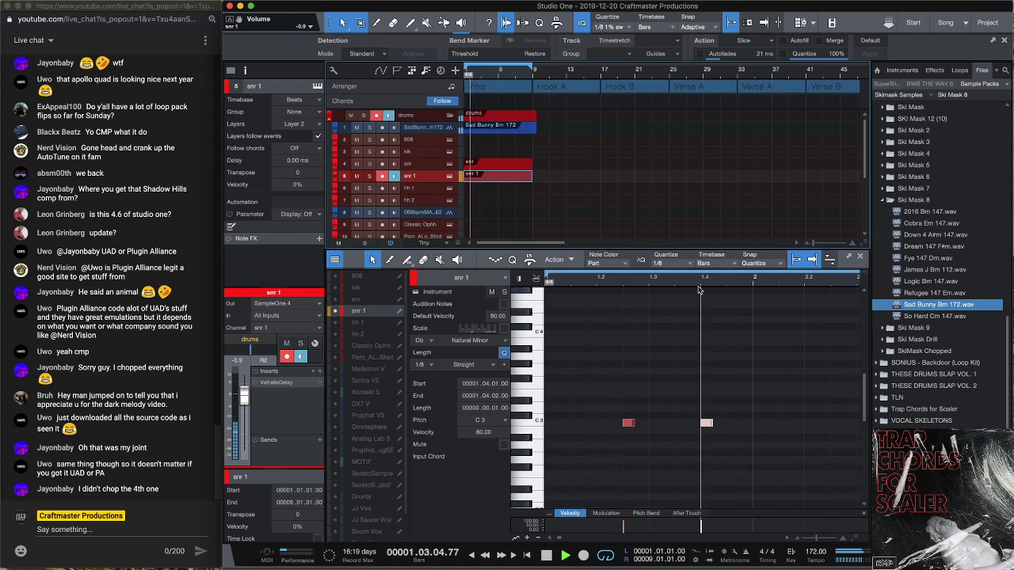
{"action": "key", "text": "w"}
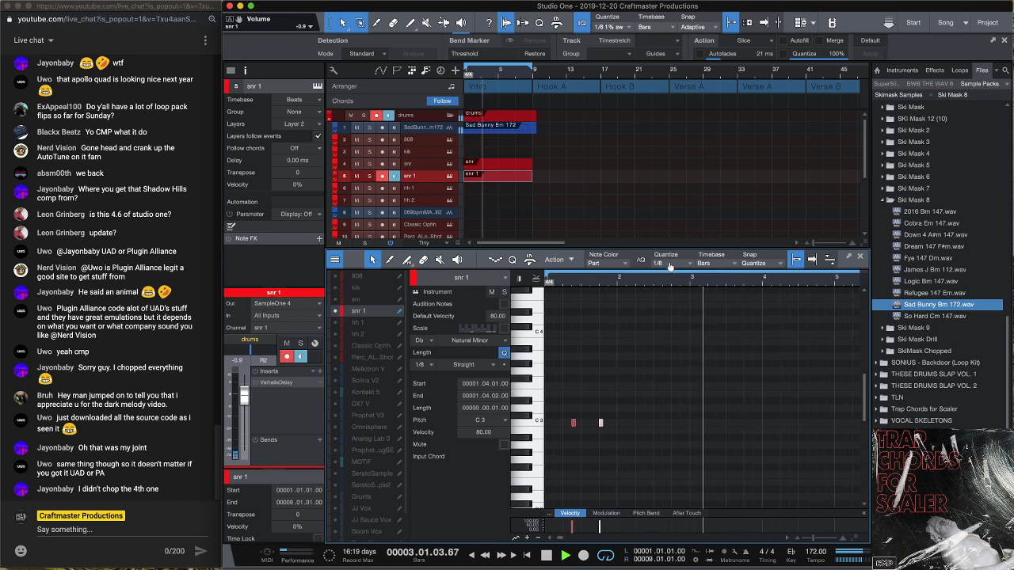
{"action": "key", "text": "ctrl+a"}
{"action": "key", "text": "w"}
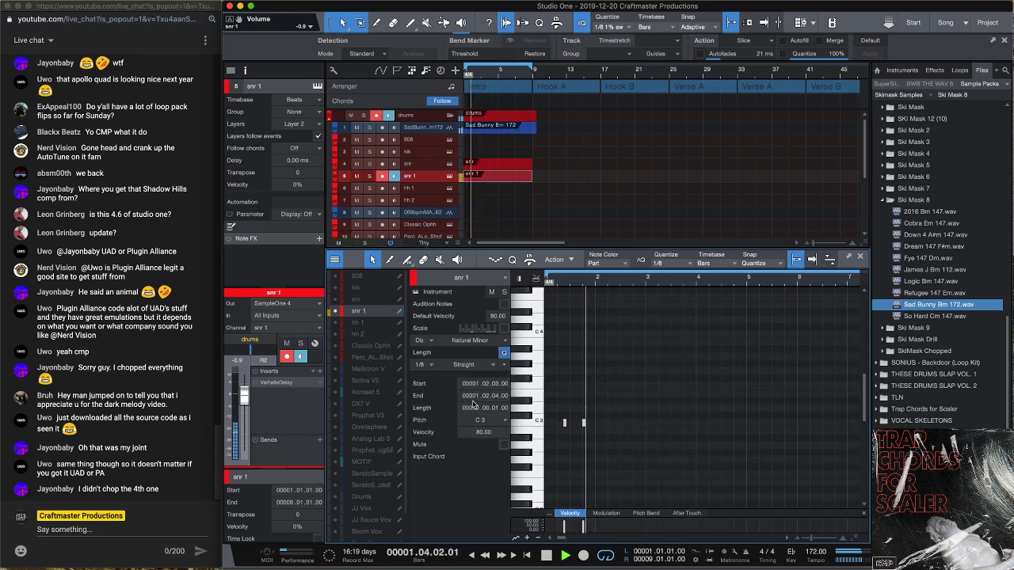
{"action": "key", "text": "d"}
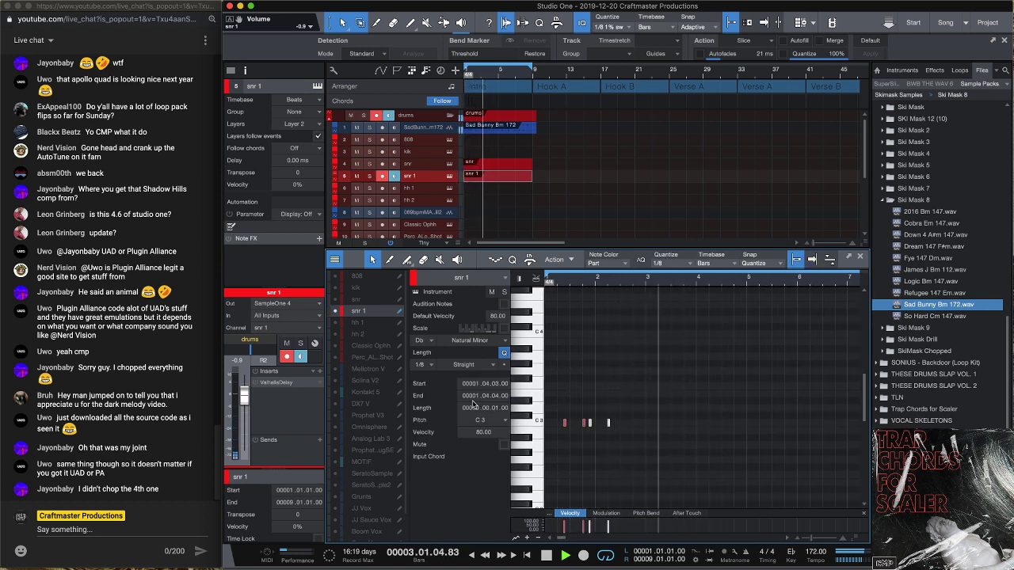
{"action": "key", "text": "d"}
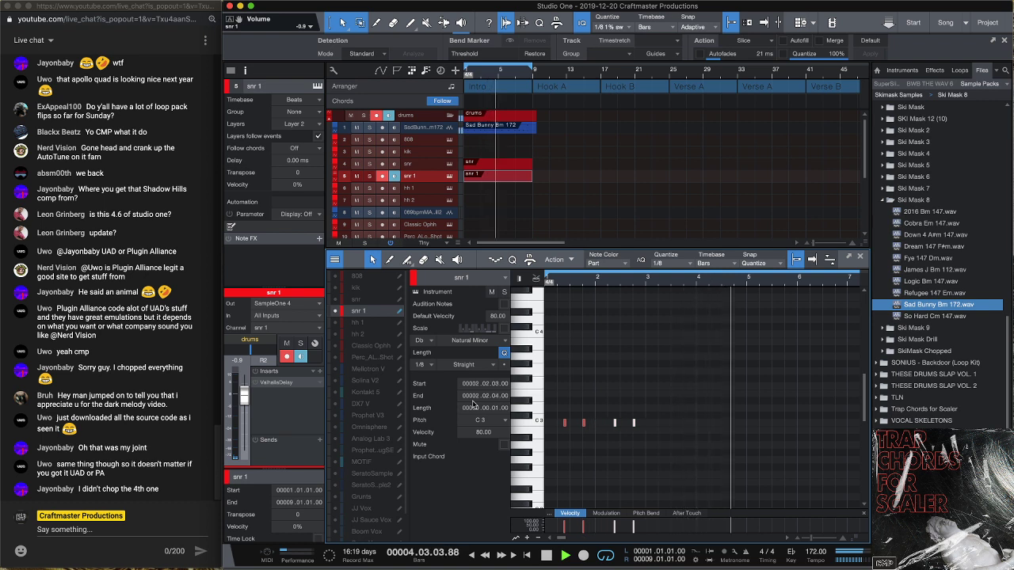
{"action": "key", "text": "shift+m"}
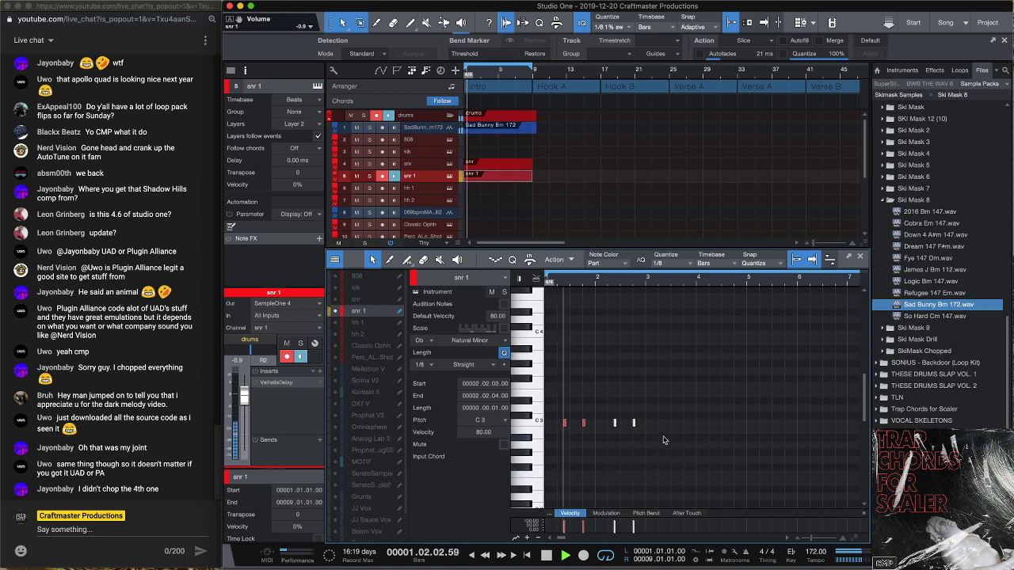
{"action": "left_click_drag", "start_coordinate": [671, 434], "coordinate": [475, 380]}
{"action": "key", "text": "d"}
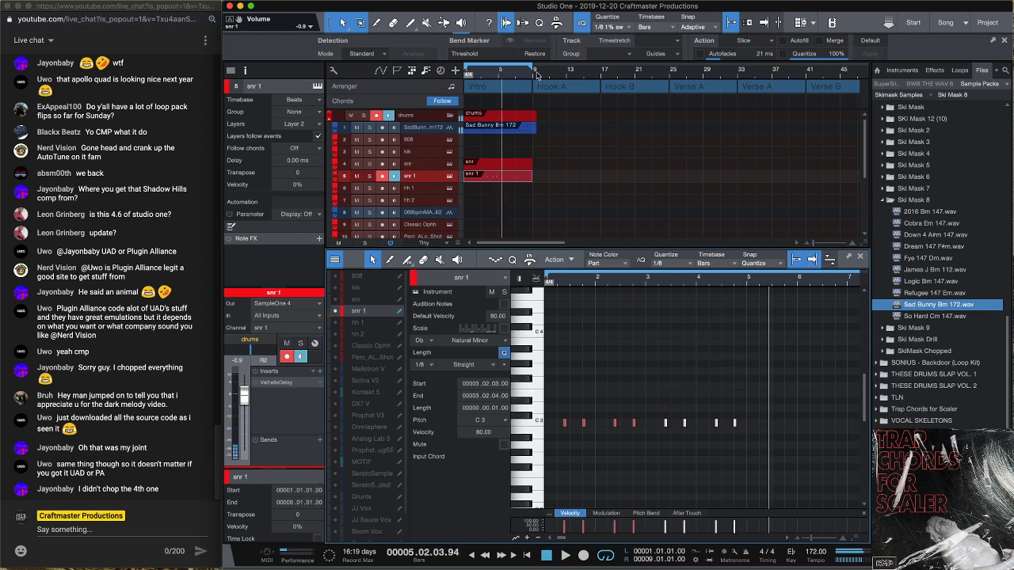
Shorten the playback loop to end at bar 5 and create an empty kik part spanning bars 1 to 5
{"action": "left_click_drag", "start_coordinate": [529, 70], "coordinate": [499, 71]}
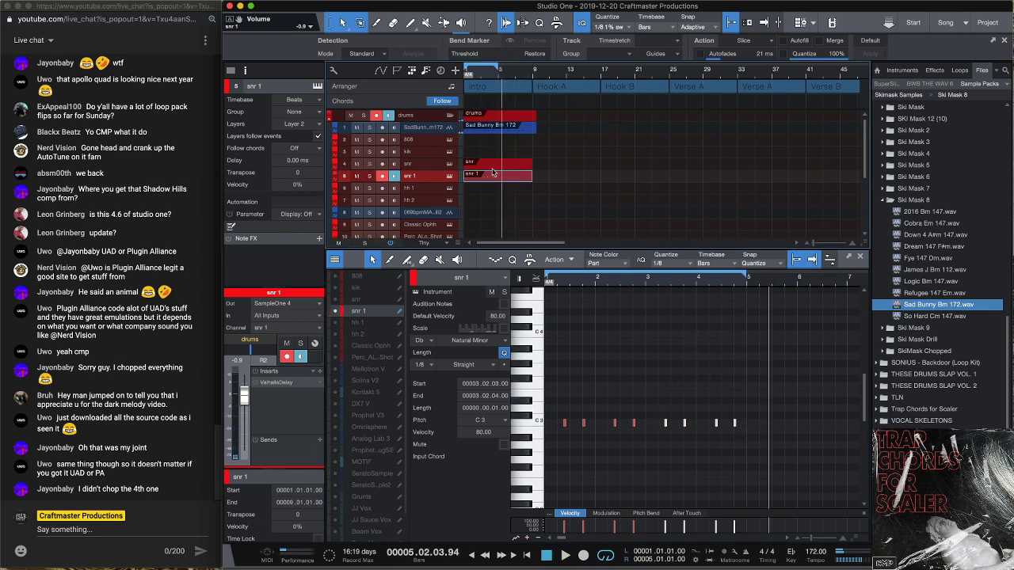
{"action": "double_click", "coordinate": [474, 152]}
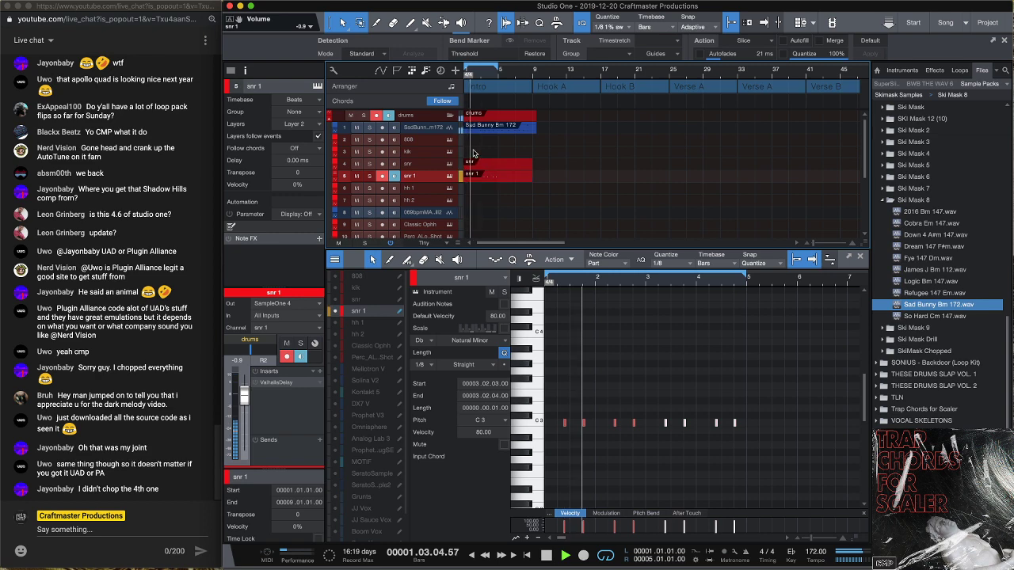
Add C3 notes on beats 1 and 3 of bar 1 in the kik part and duplicate them through bar 4
{"action": "scroll", "coordinate": [595, 293], "scroll_direction": "up", "scroll_amount": 3}
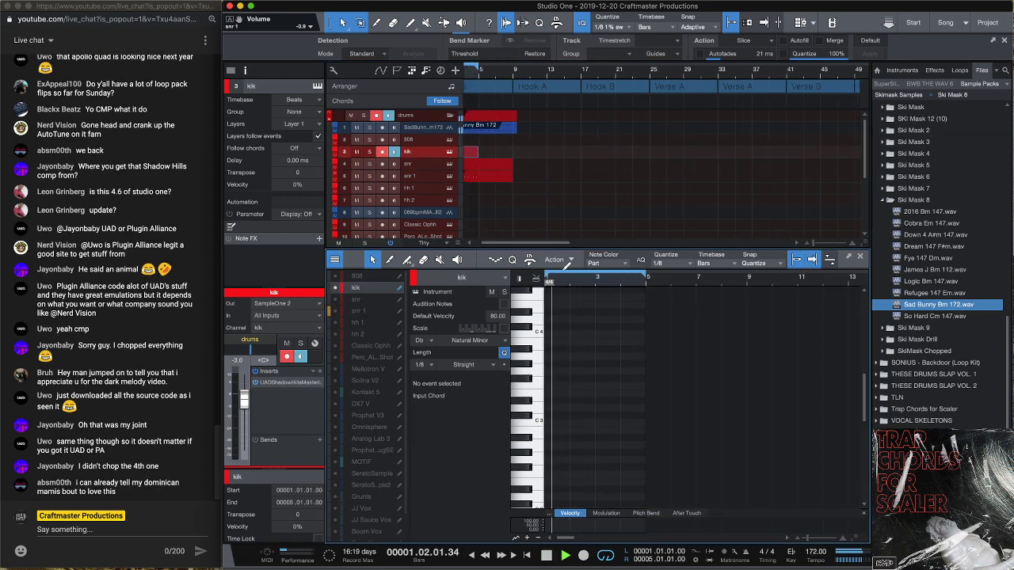
{"action": "scroll", "coordinate": [582, 298], "scroll_direction": "up", "scroll_amount": 1}
{"action": "scroll", "coordinate": [582, 298], "scroll_direction": "up", "scroll_amount": 3}
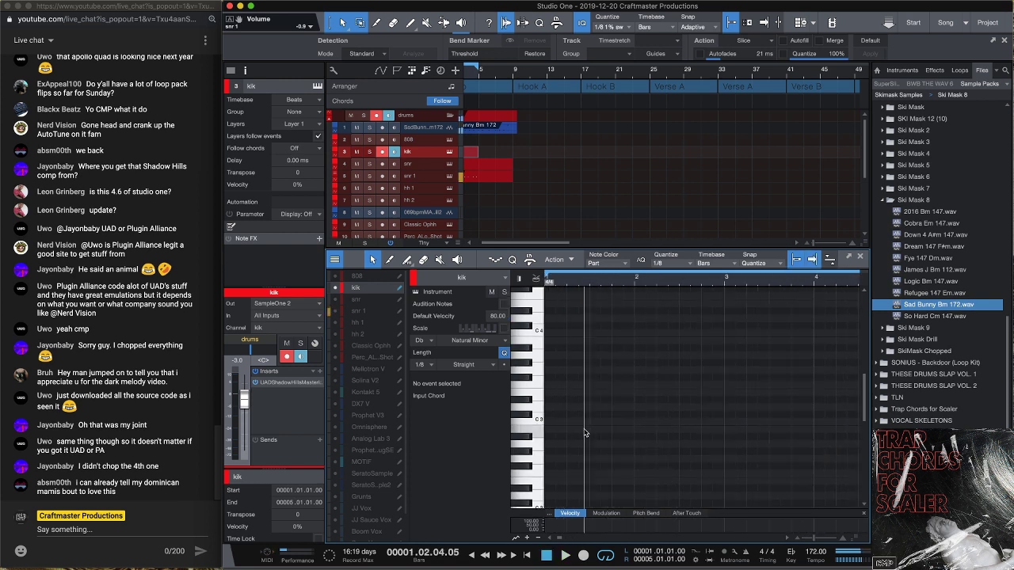
{"action": "left_click", "coordinate": [549, 422]}
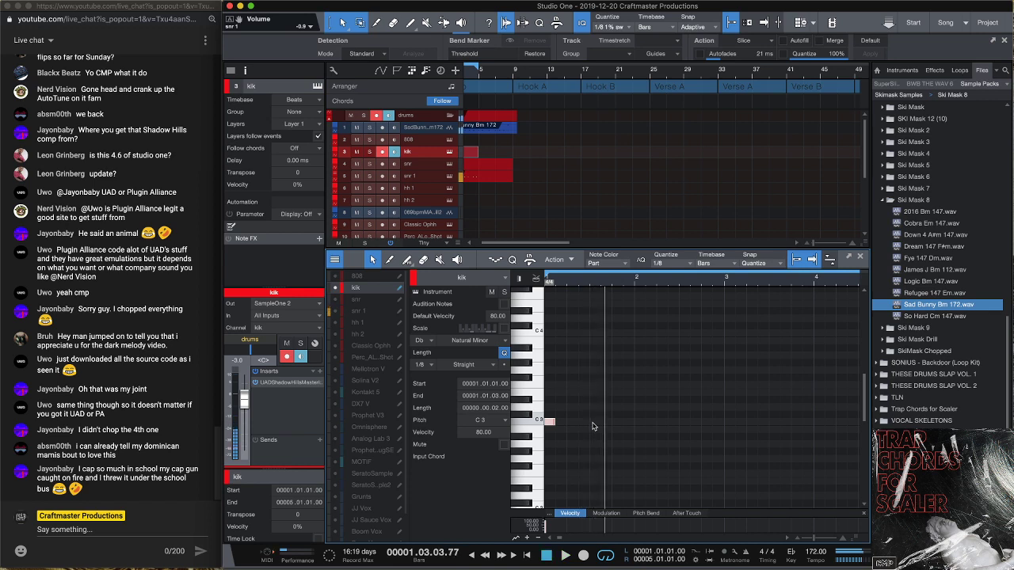
{"action": "left_click", "coordinate": [574, 423]}
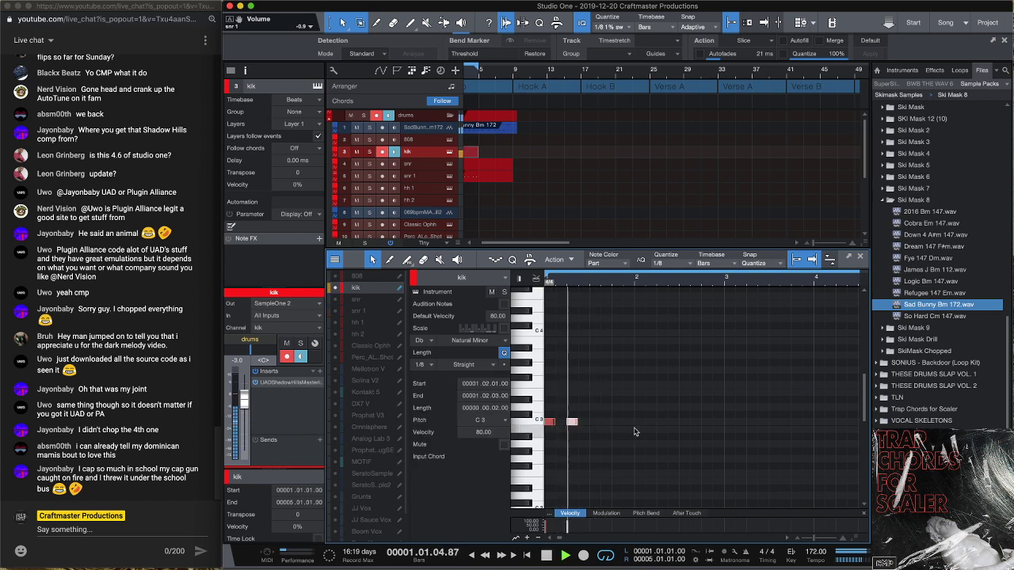
{"action": "left_click_drag", "start_coordinate": [578, 424], "coordinate": [574, 424]}
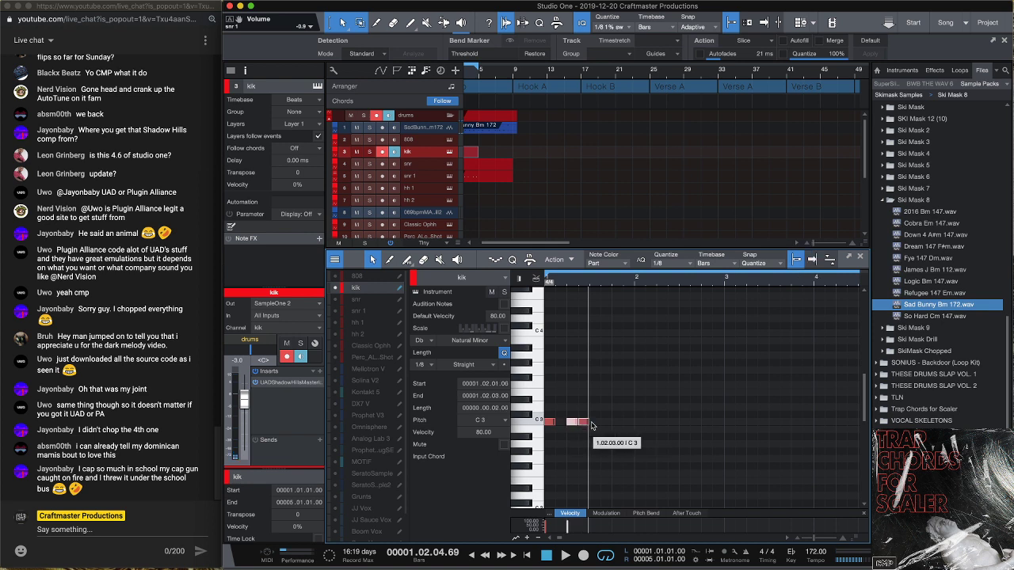
{"action": "left_click", "coordinate": [594, 422]}
{"action": "key", "text": "ctrl+a"}
{"action": "key", "text": "d"}
{"action": "key", "text": "d"}
{"action": "key", "text": "d"}
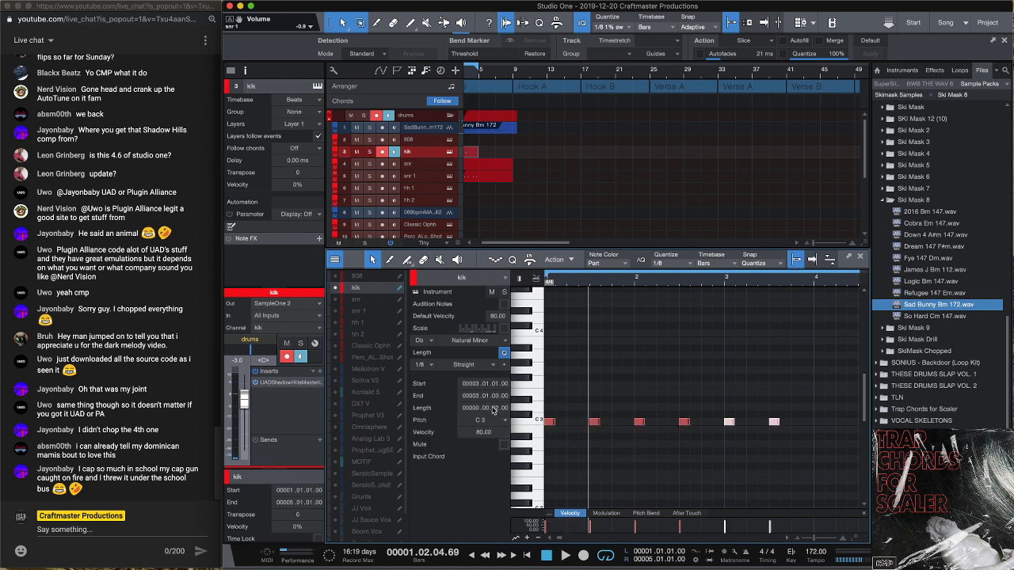
Play the loop and raise the song tempo to 183 BPM
{"action": "key", "text": "space"}
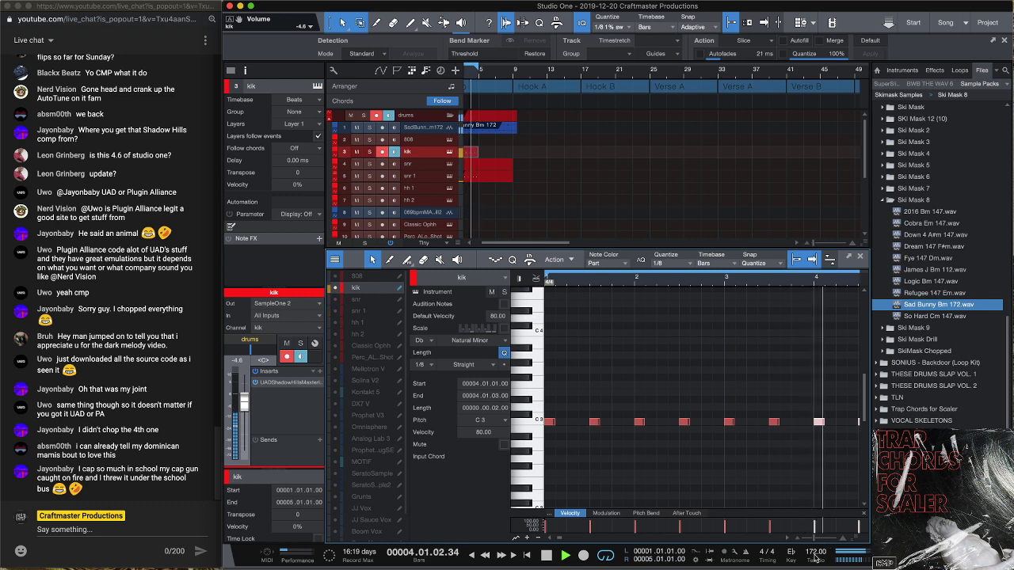
{"action": "left_click_drag", "start_coordinate": [815, 551], "coordinate": [813, 543]}
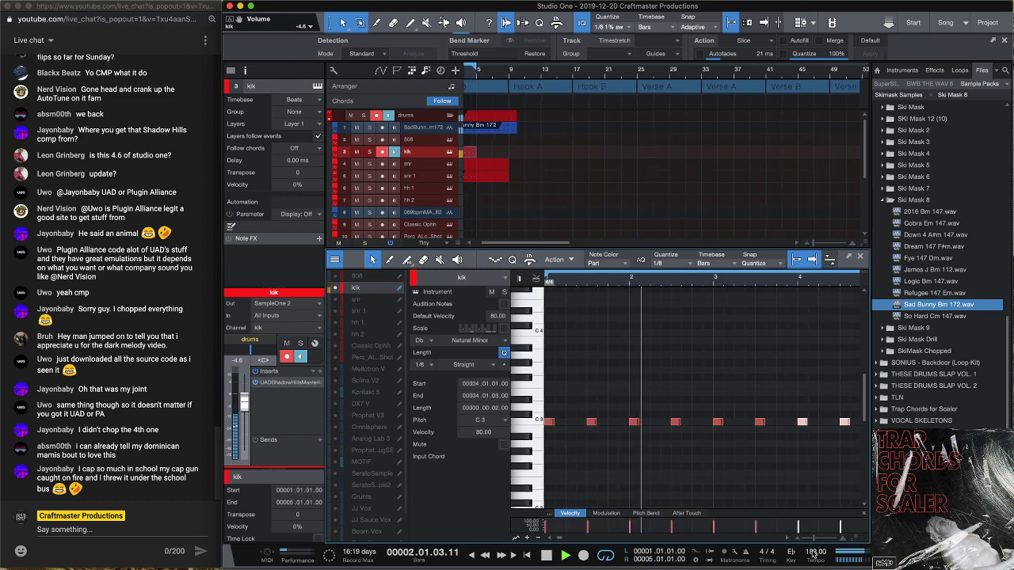
{"action": "key", "text": "space"}
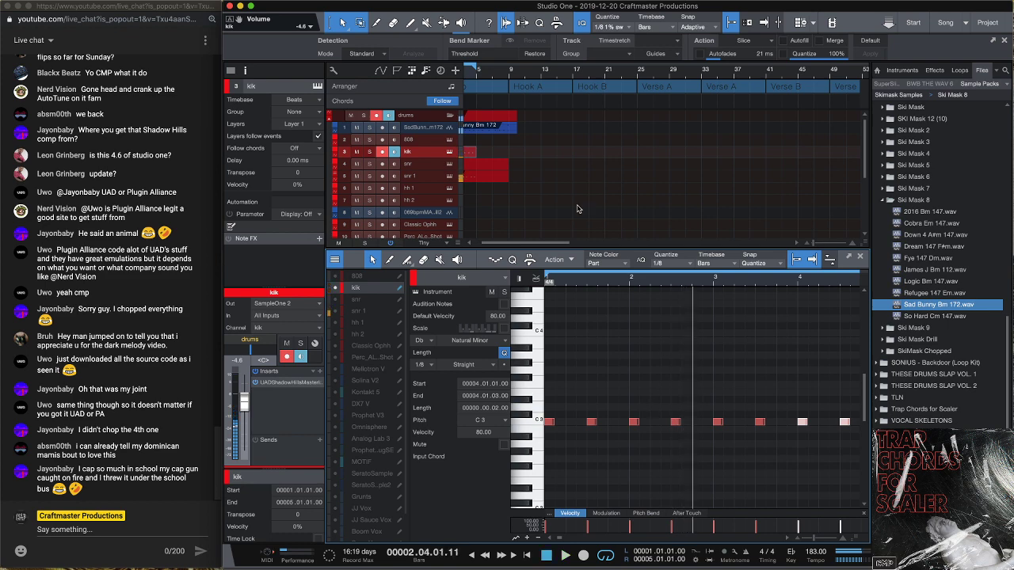
Set the Sad Bunny Bm 172 audio event's file tempo to 172 and play the loop
{"action": "left_click", "coordinate": [501, 130]}
{"action": "right_click", "coordinate": [501, 130]}
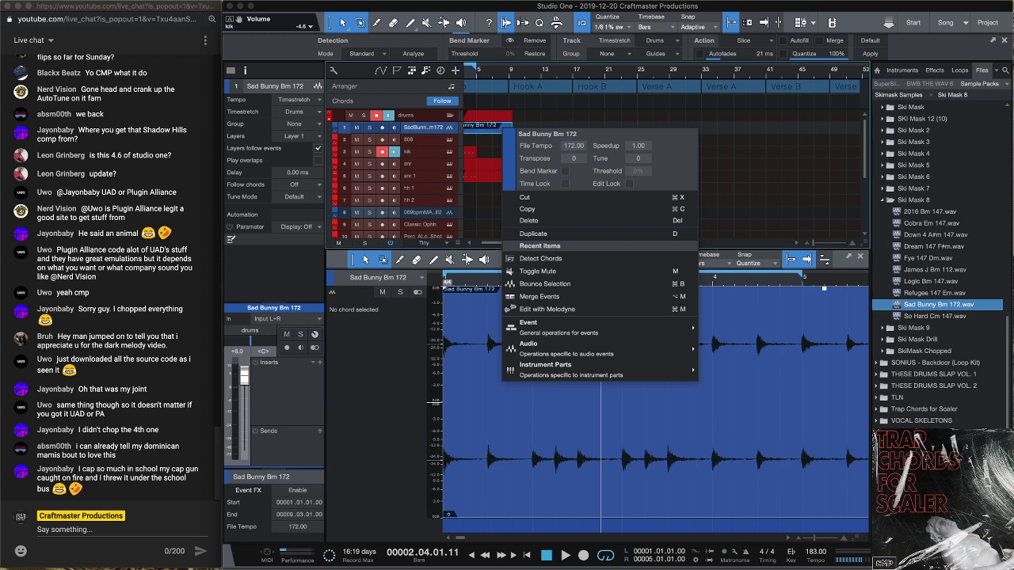
{"action": "left_click", "coordinate": [792, 141]}
{"action": "key", "text": "space"}
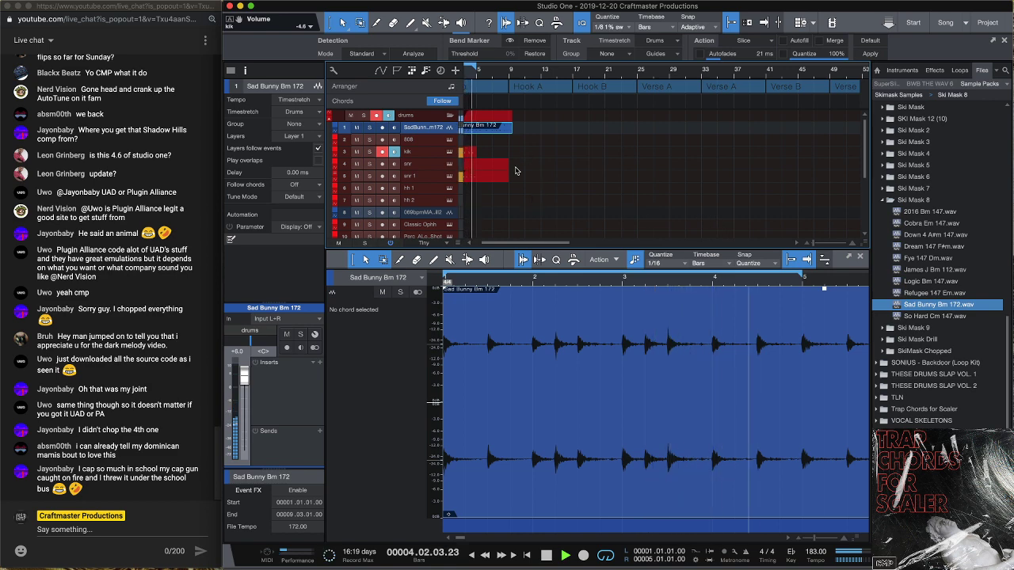
Shorten the snr 1 and snr parts to end at bar 5 and create an hh 1 part of the same length
{"action": "left_click", "coordinate": [509, 177]}
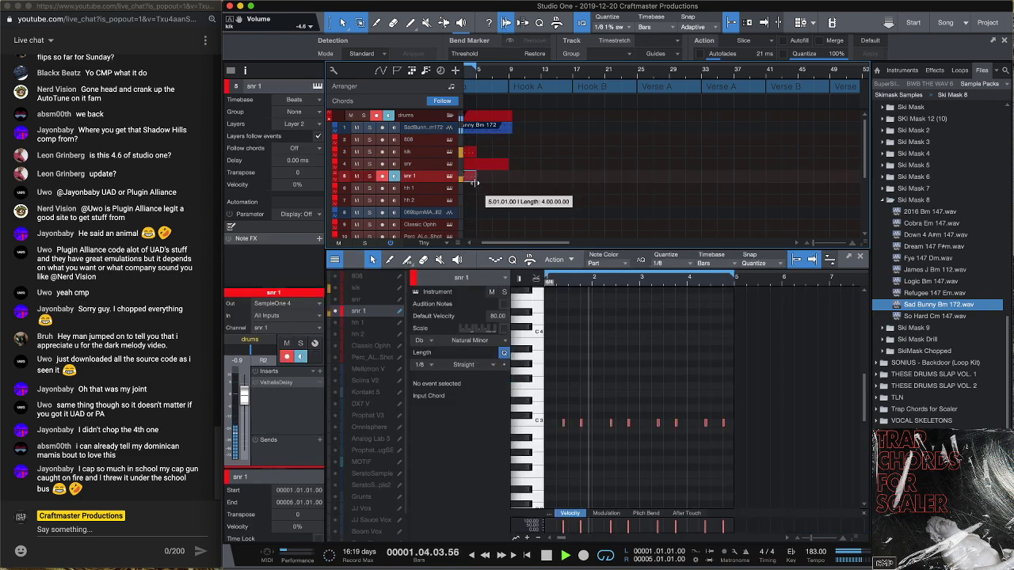
{"action": "left_click", "coordinate": [507, 165]}
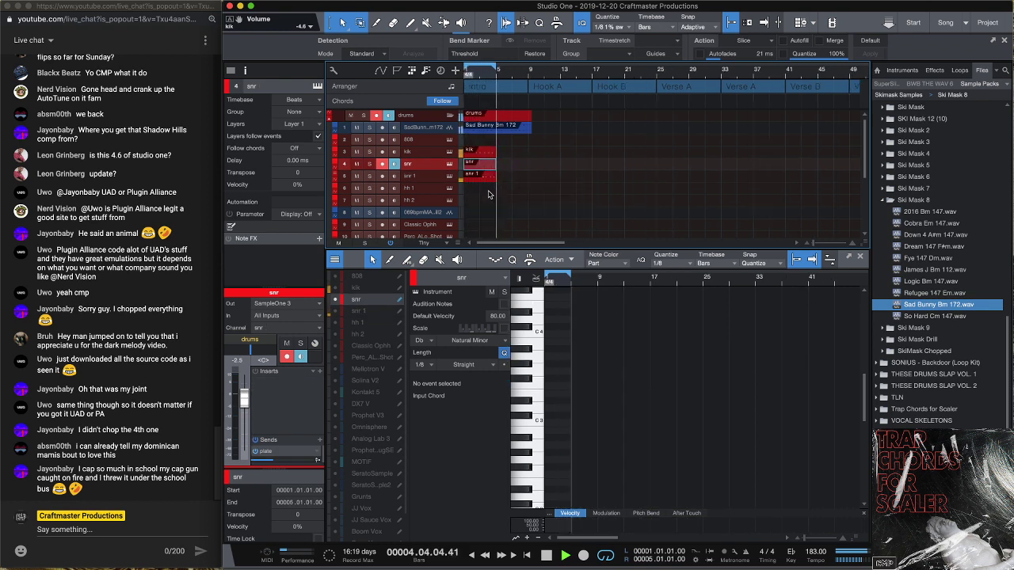
{"action": "left_click", "coordinate": [497, 188]}
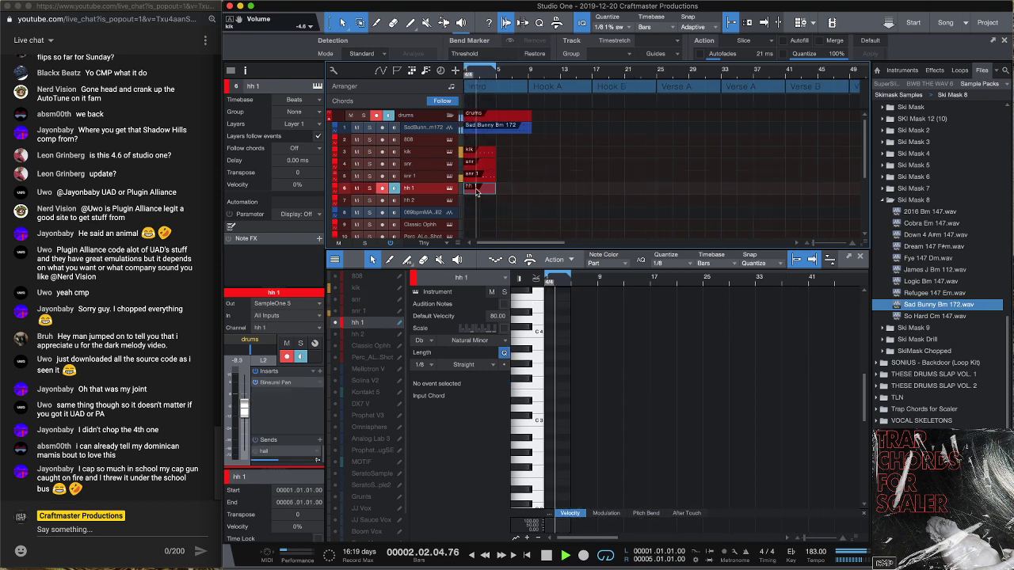
Add four consecutive 1/8 C3 notes from 1.1.1 in the hh 1 part, filling the first two beats
{"action": "key", "text": "e"}
{"action": "key", "text": "e"}
{"action": "key", "text": "e"}
{"action": "key", "text": "e"}
{"action": "key", "text": "e"}
{"action": "key", "text": "e"}
{"action": "key", "text": "e"}
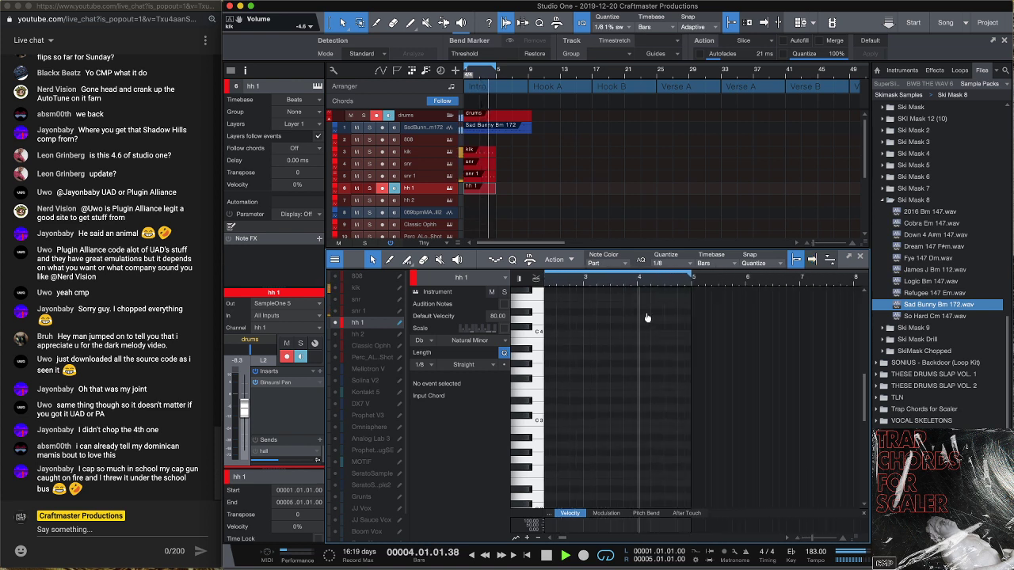
{"action": "scroll", "coordinate": [545, 432], "scroll_direction": "right", "scroll_amount": 1}
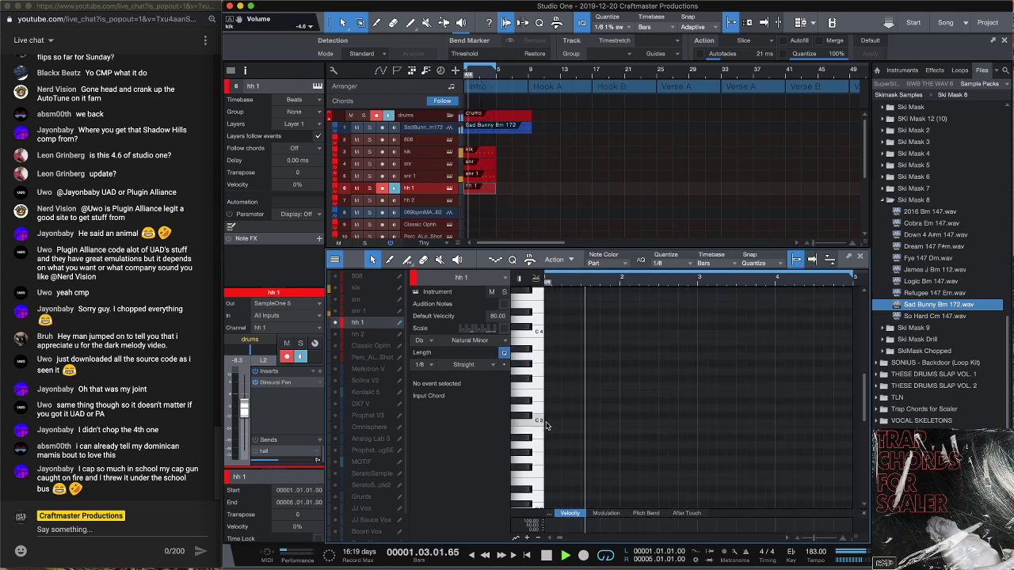
{"action": "scroll", "coordinate": [548, 424], "scroll_direction": "down", "scroll_amount": 1}
{"action": "scroll", "coordinate": [551, 420], "scroll_direction": "up", "scroll_amount": 2}
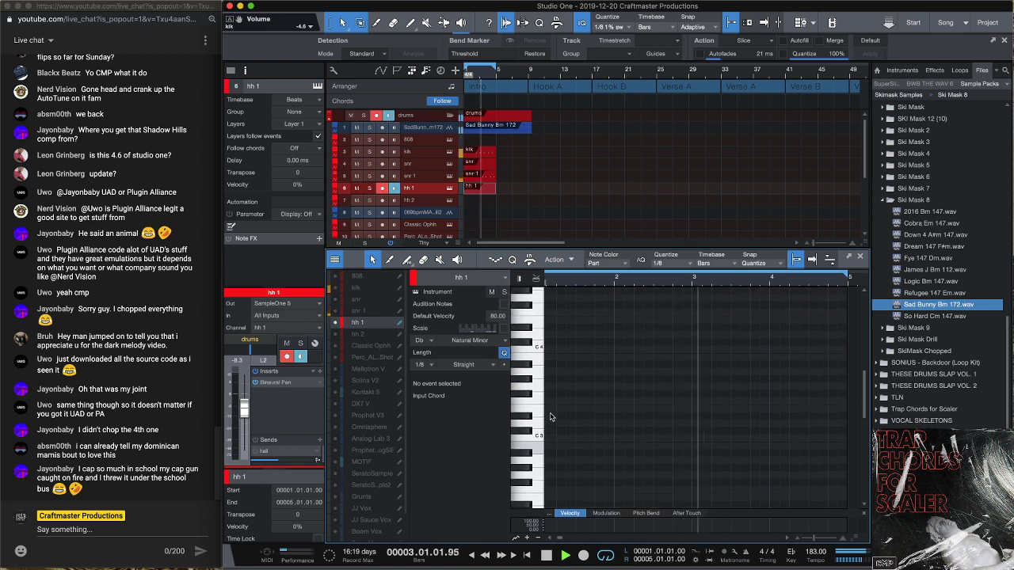
{"action": "scroll", "coordinate": [551, 440], "scroll_direction": "left", "scroll_amount": 1}
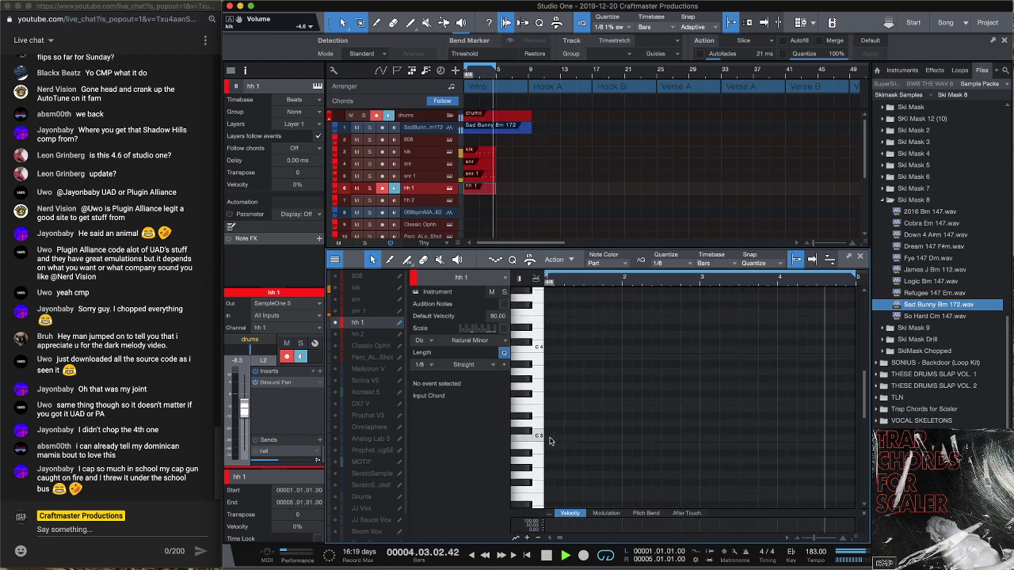
{"action": "double_click", "coordinate": [550, 439]}
{"action": "key", "text": "space"}
{"action": "key", "text": "ctrl+d"}
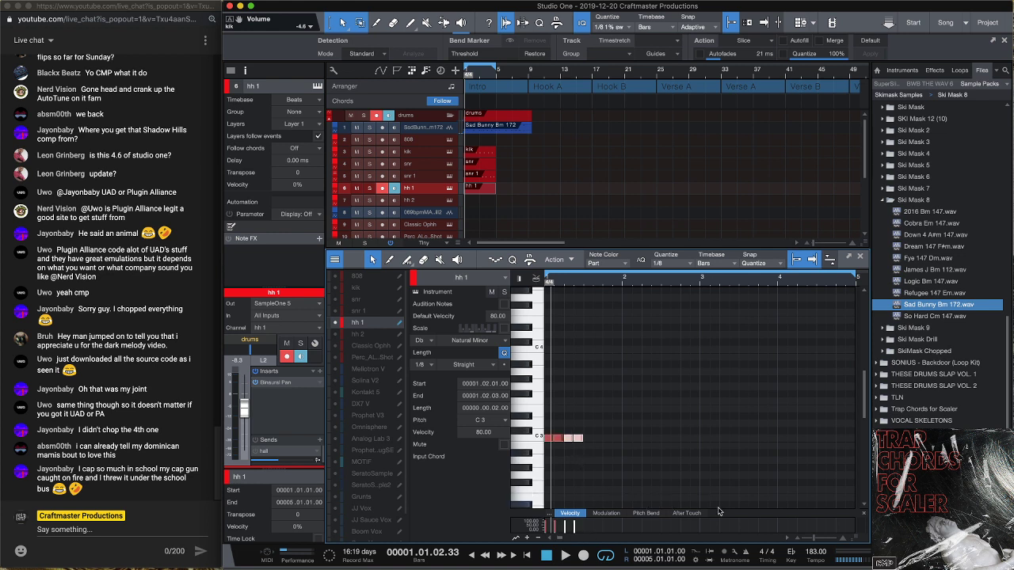
Enlarge the velocity lane and lower the second to fourth hh 1 notes into a descending ramp, ending at about 45
{"action": "left_click_drag", "start_coordinate": [602, 510], "coordinate": [634, 381]}
{"action": "left_click", "coordinate": [574, 471]}
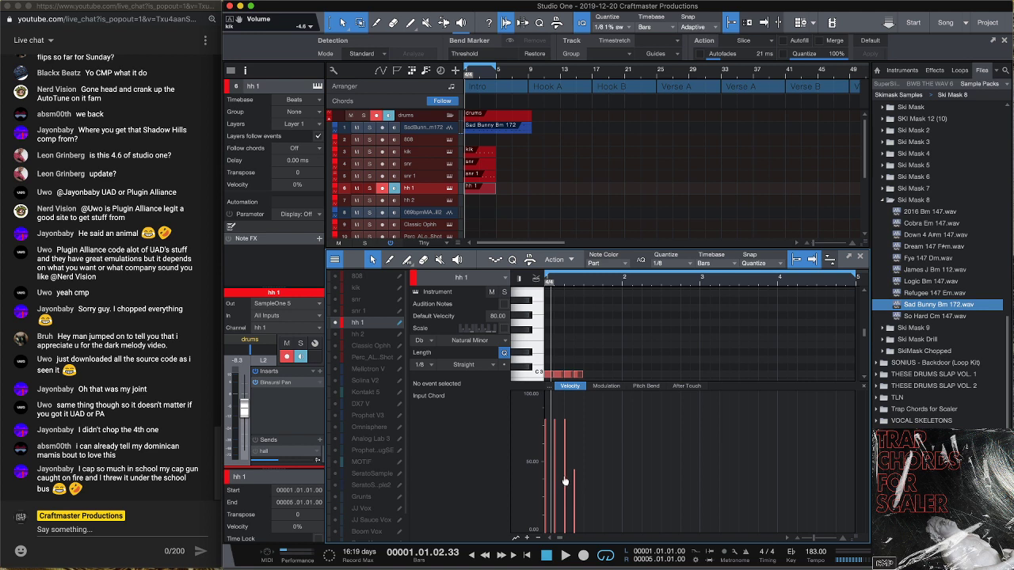
{"action": "left_click_drag", "start_coordinate": [564, 481], "coordinate": [560, 513]}
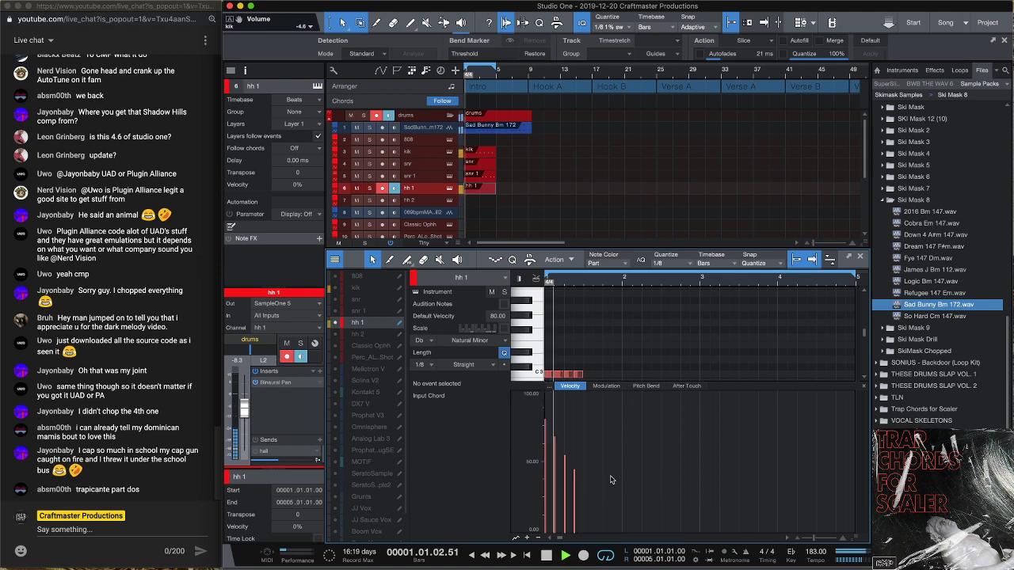
{"action": "left_click", "coordinate": [593, 386]}
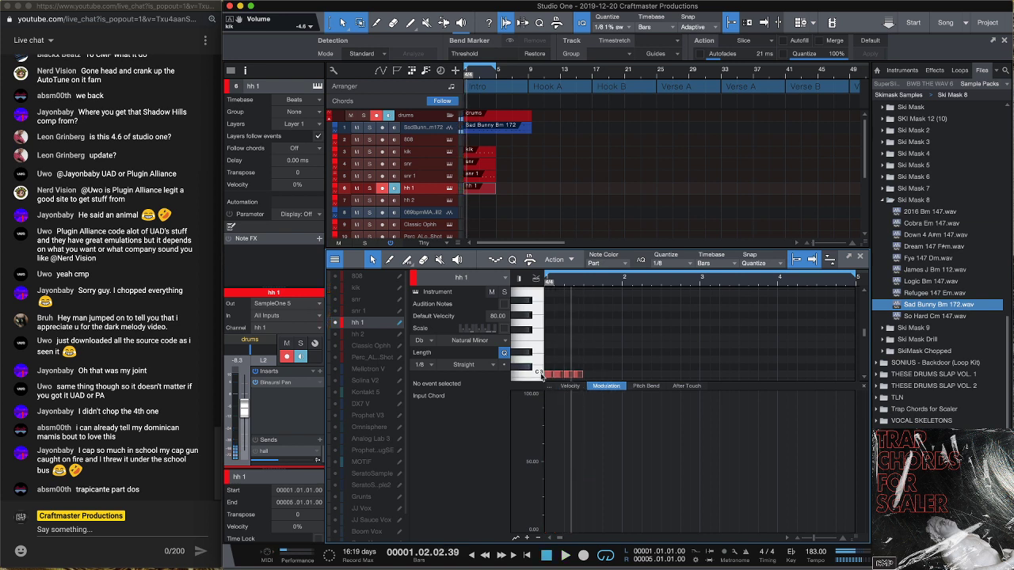
{"action": "left_click", "coordinate": [570, 386]}
Duplicate the four-note hh 1 pattern with its velocities through the end of bar 4 and play the loop
{"action": "key", "text": "ctrl+a"}
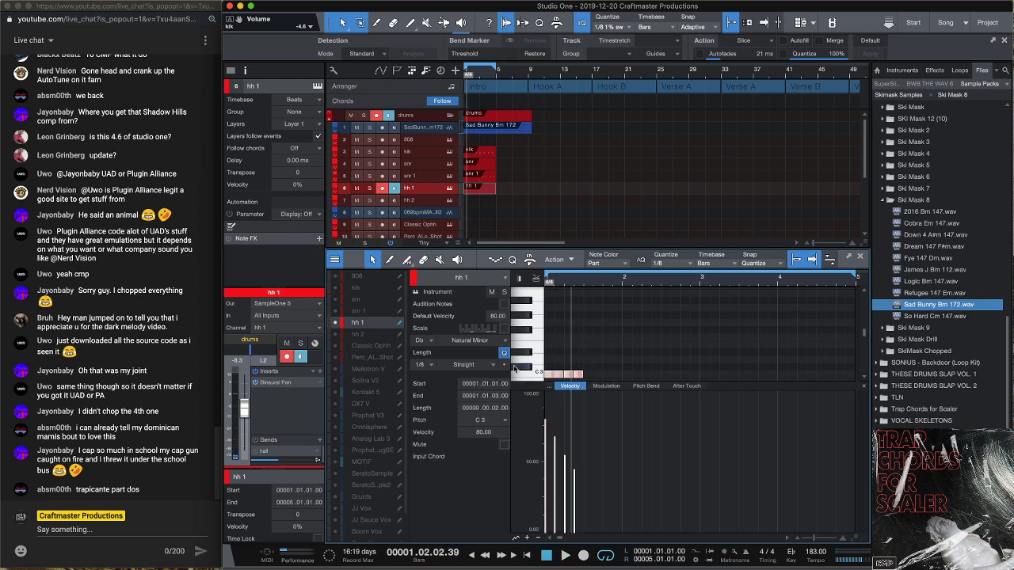
{"action": "key", "text": "d"}
{"action": "key", "text": "d"}
{"action": "key", "text": "d"}
{"action": "key", "text": "d"}
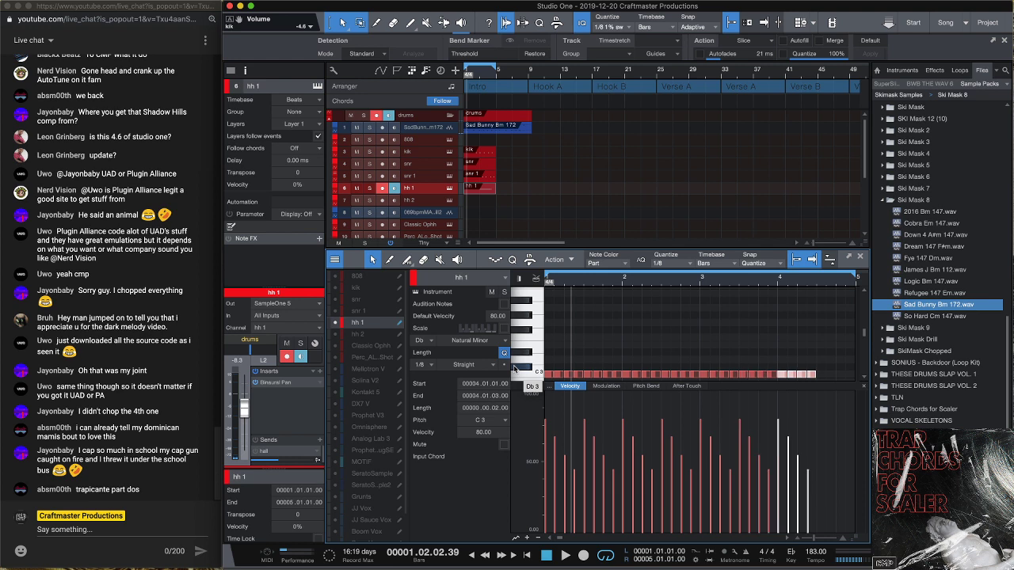
{"action": "key", "text": "d"}
{"action": "key", "text": "space"}
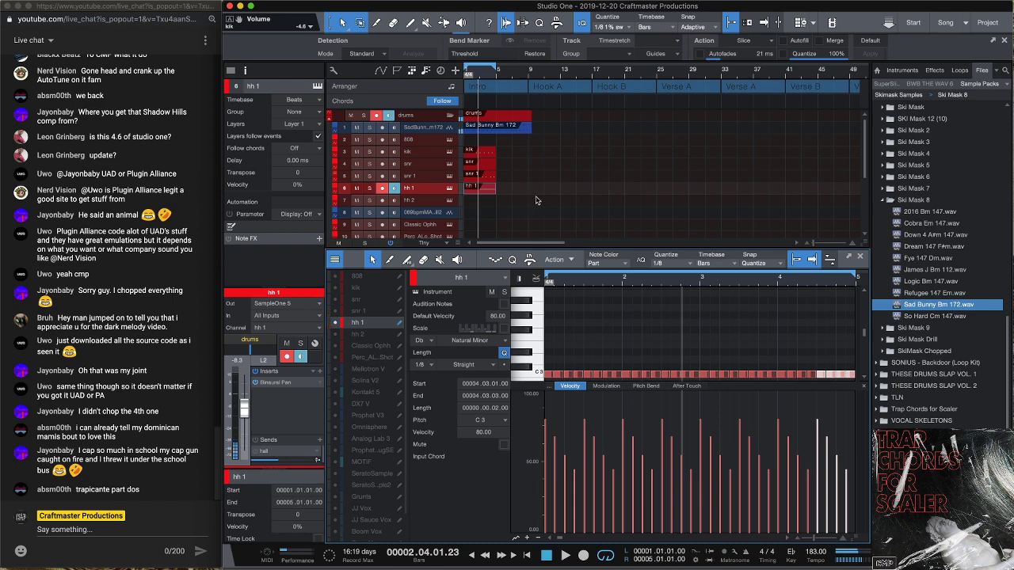
Delete the Sad Bunny sample and all drum parts from the arrangement
{"action": "left_click", "coordinate": [426, 129]}
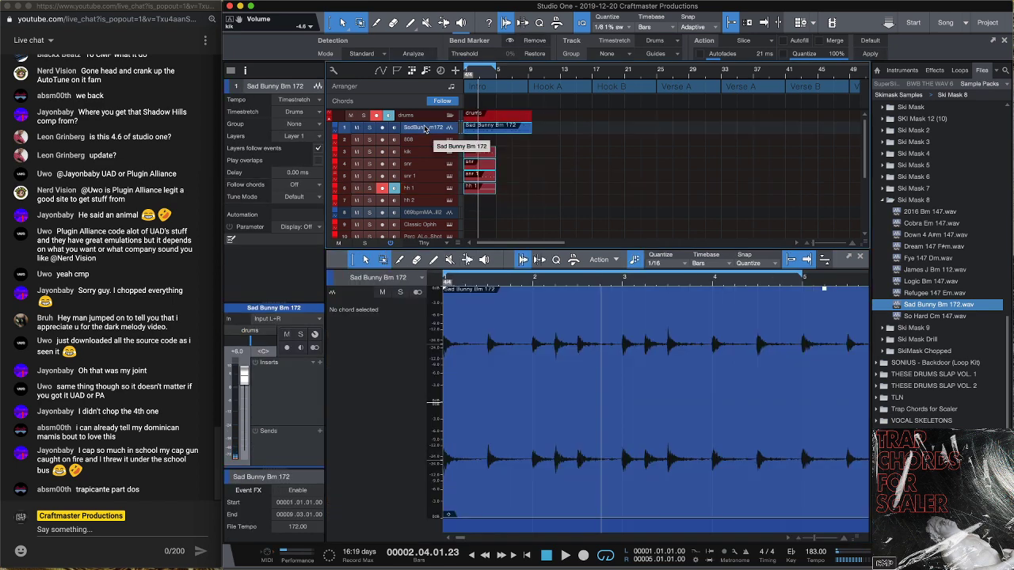
{"action": "key", "text": "Delete"}
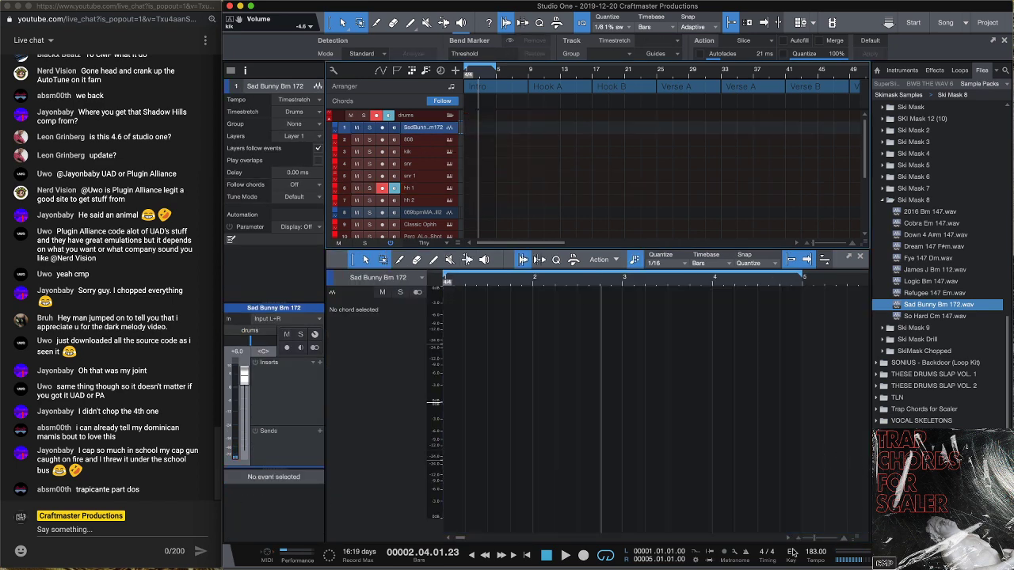
Audition So Hard Cm 147.wav from Ski Mask 8, and browse the sample packs to open the YSL Guitars Loops folder
{"action": "left_click", "coordinate": [935, 317]}
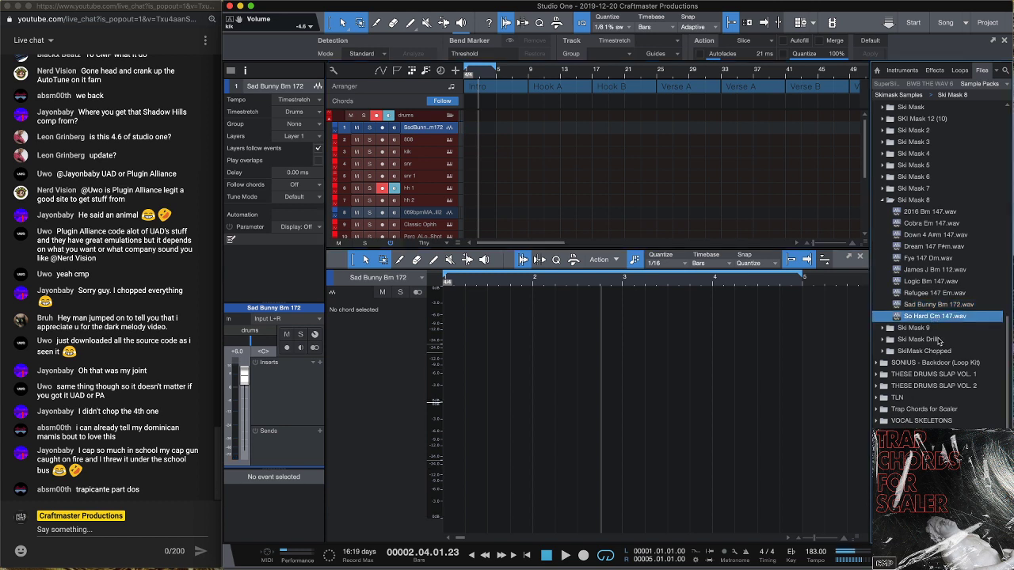
{"action": "left_click", "coordinate": [884, 201]}
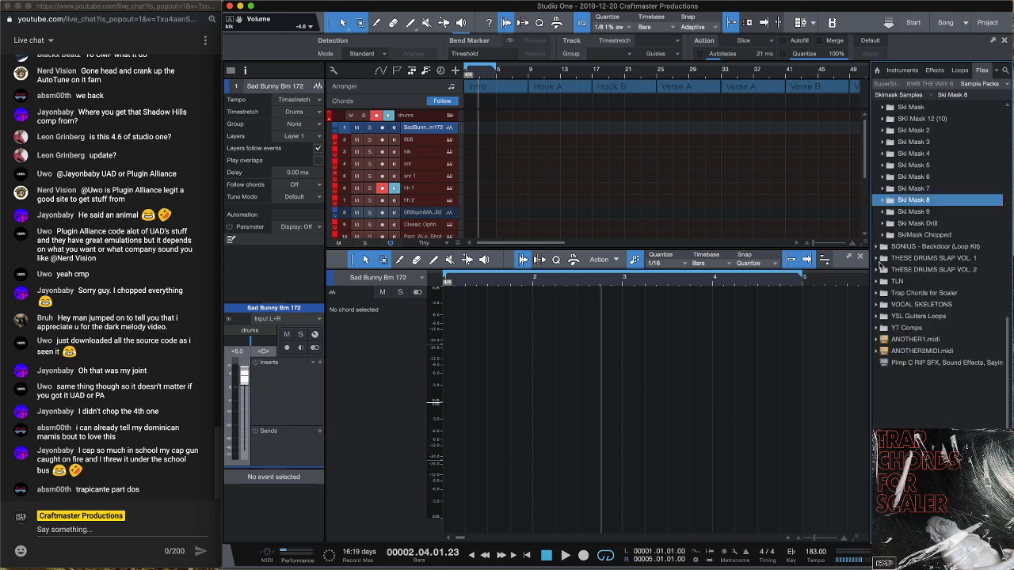
{"action": "scroll", "coordinate": [881, 267], "scroll_direction": "up", "scroll_amount": 1}
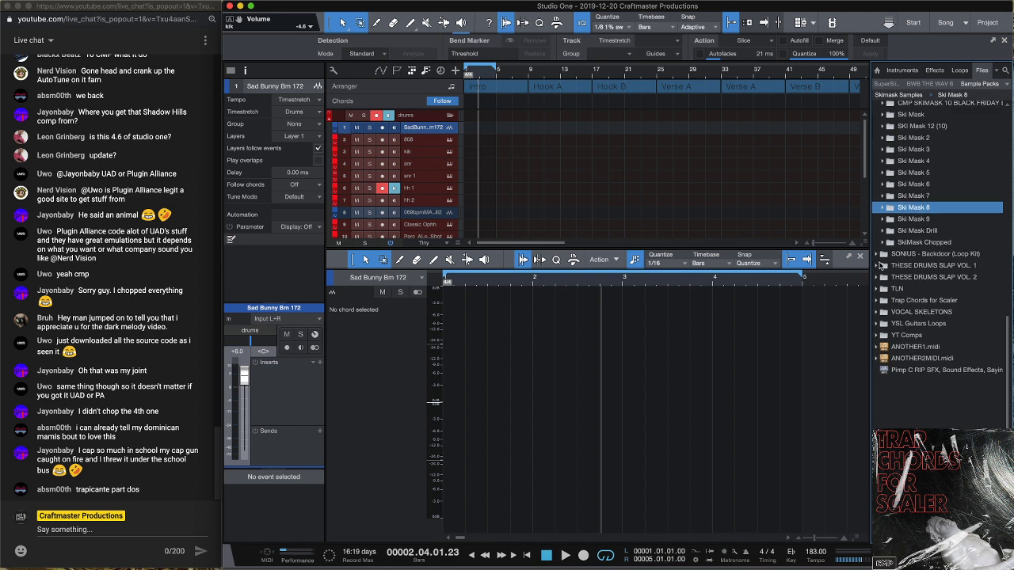
{"action": "left_click", "coordinate": [881, 312]}
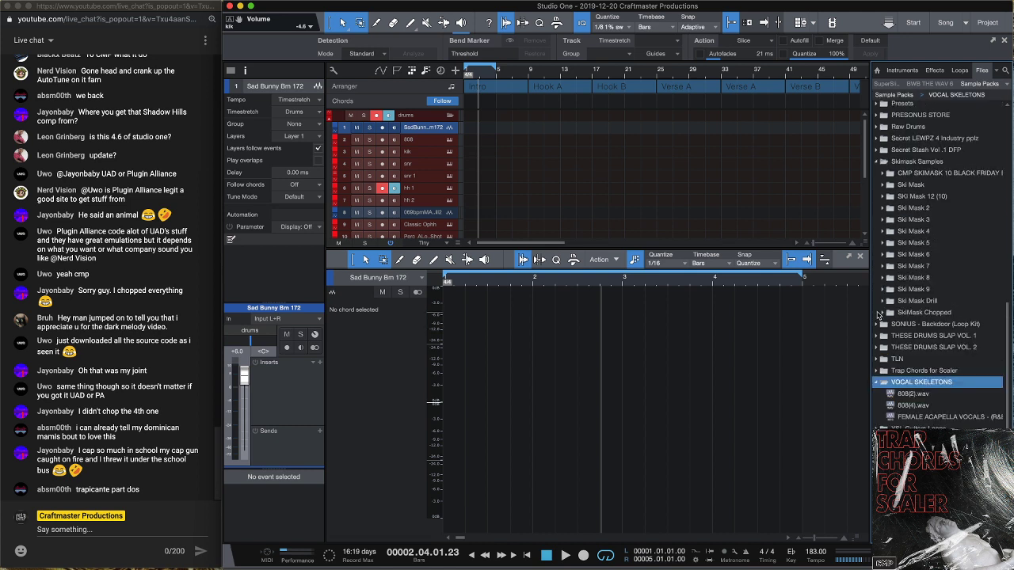
{"action": "left_click", "coordinate": [876, 383]}
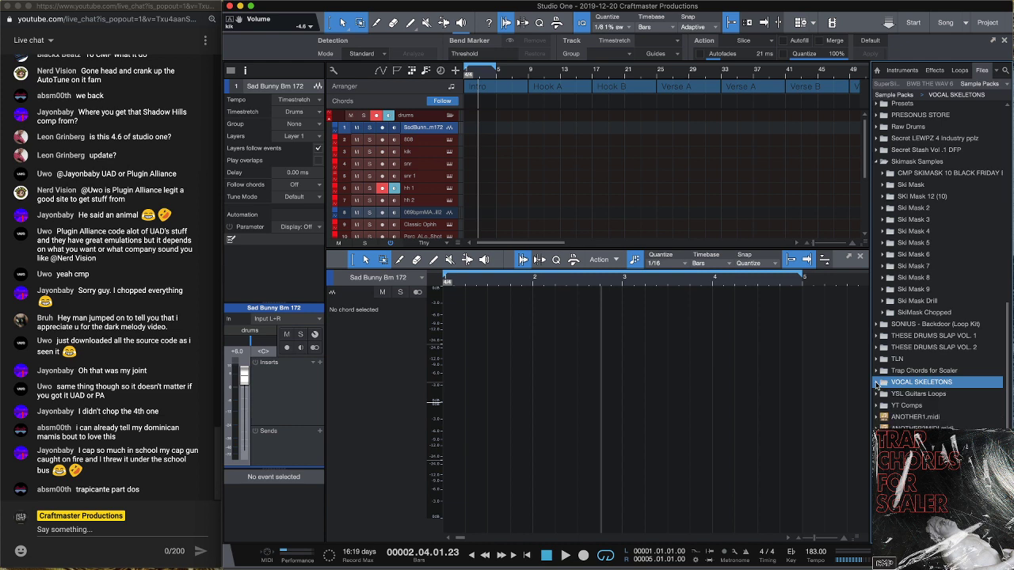
{"action": "left_click", "coordinate": [877, 394]}
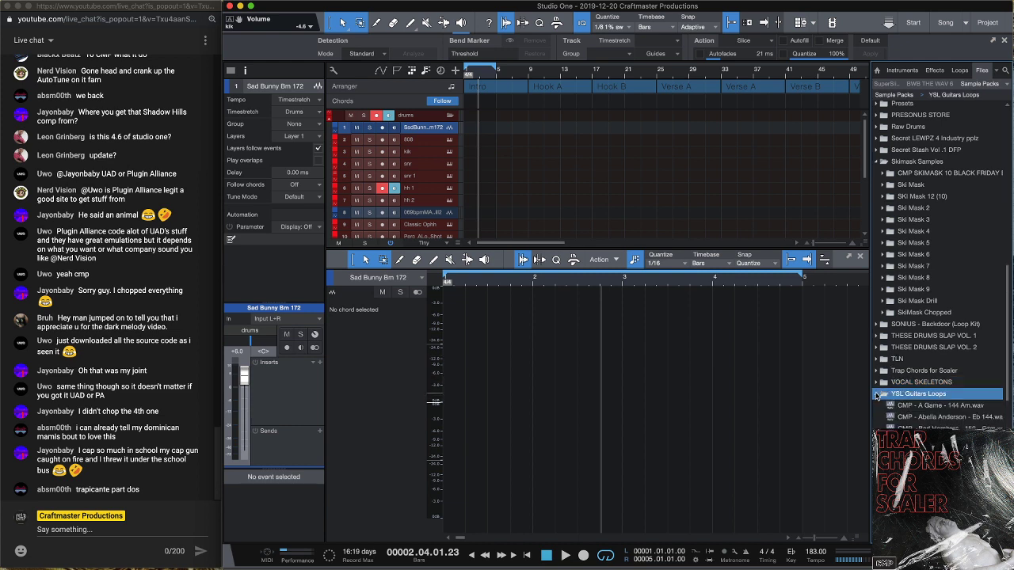
Audition CMP - A Game - 144 Am.wav and the 126 Am loop near the end of the YSL Guitars Loops folder
{"action": "left_click", "coordinate": [918, 405]}
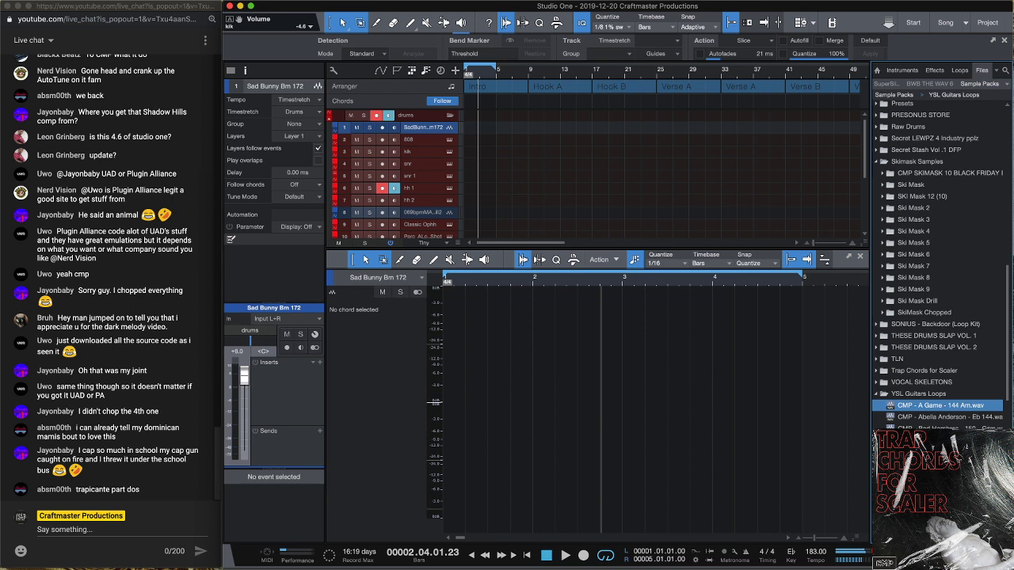
{"action": "scroll", "coordinate": [937, 265], "scroll_direction": "down", "scroll_amount": 5}
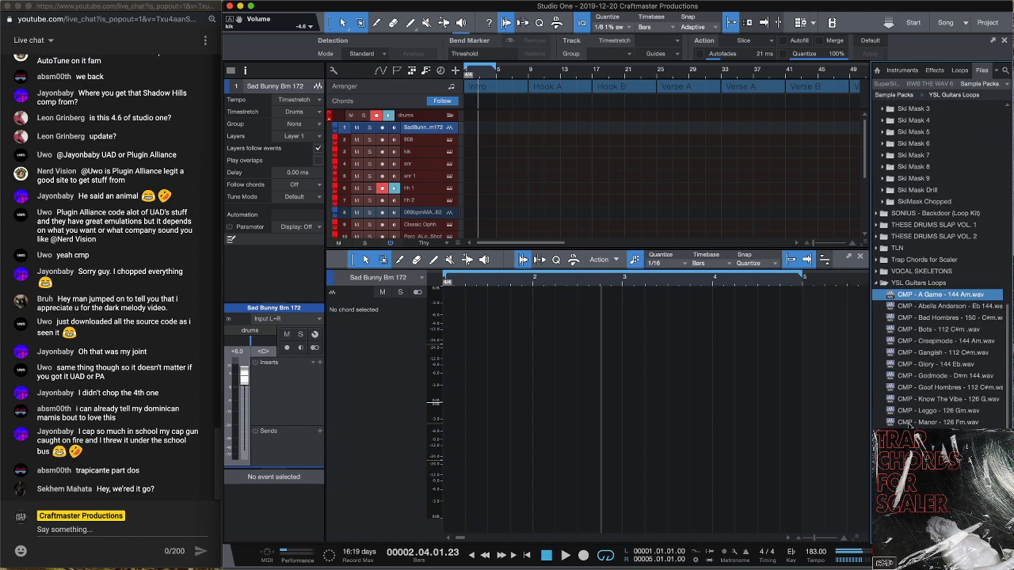
{"action": "scroll", "coordinate": [942, 326], "scroll_direction": "down", "scroll_amount": 2}
{"action": "scroll", "coordinate": [944, 331], "scroll_direction": "down", "scroll_amount": 3}
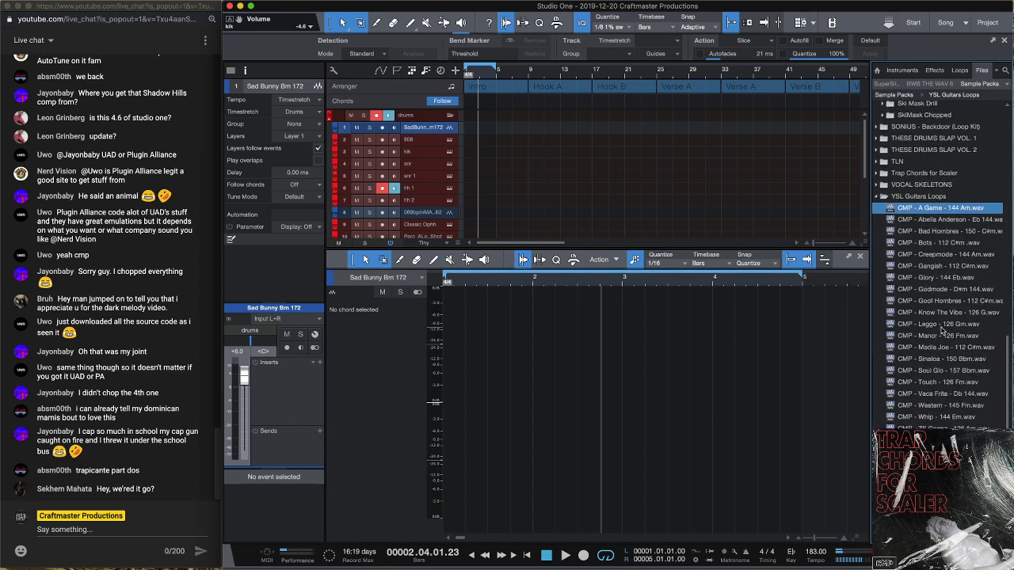
{"action": "scroll", "coordinate": [941, 331], "scroll_direction": "down", "scroll_amount": 1}
{"action": "left_click", "coordinate": [934, 427]}
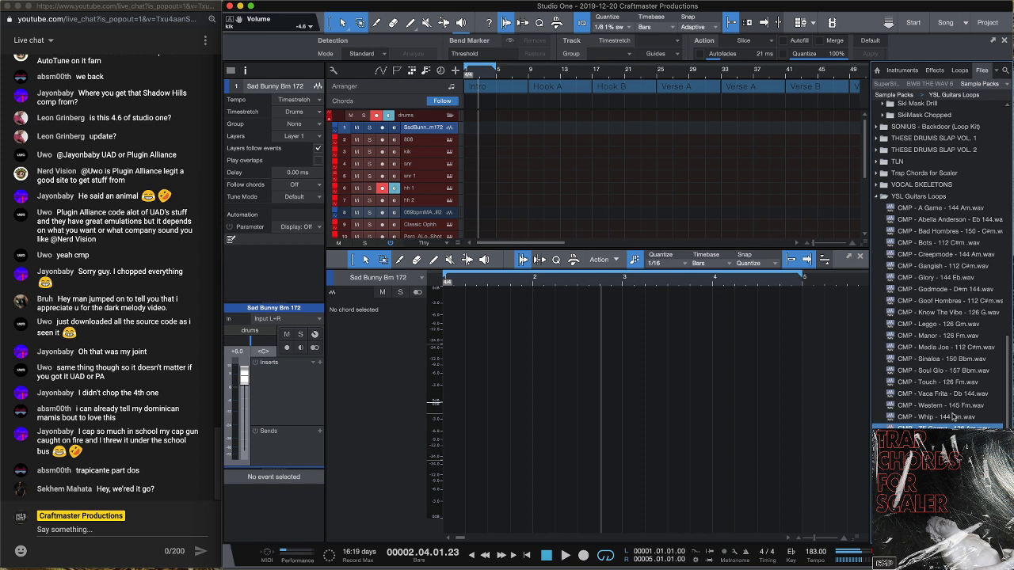
Audition the YSL guitar loops in reverse order, from CMP - Whip to CMP - Media Joe - 112 C#m.wav
{"action": "left_click", "coordinate": [954, 417]}
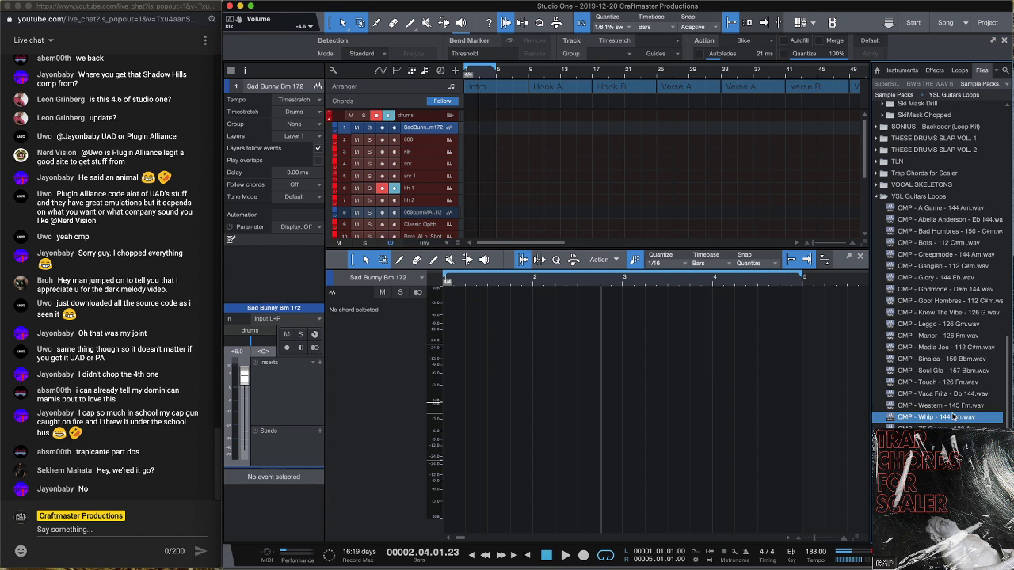
{"action": "key", "text": "Up"}
{"action": "key", "text": "Up"}
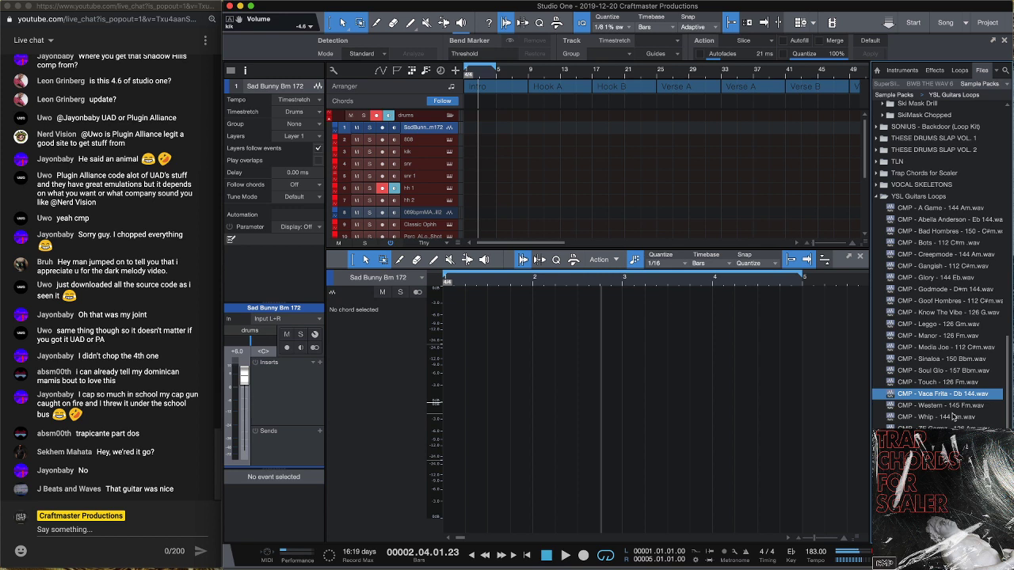
{"action": "key", "text": "Up"}
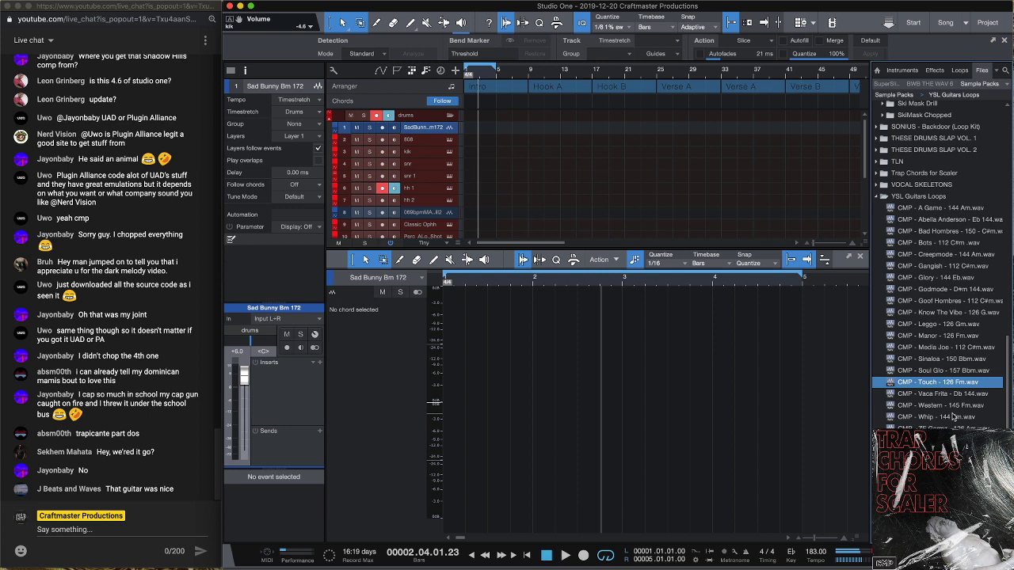
{"action": "key", "text": "Up"}
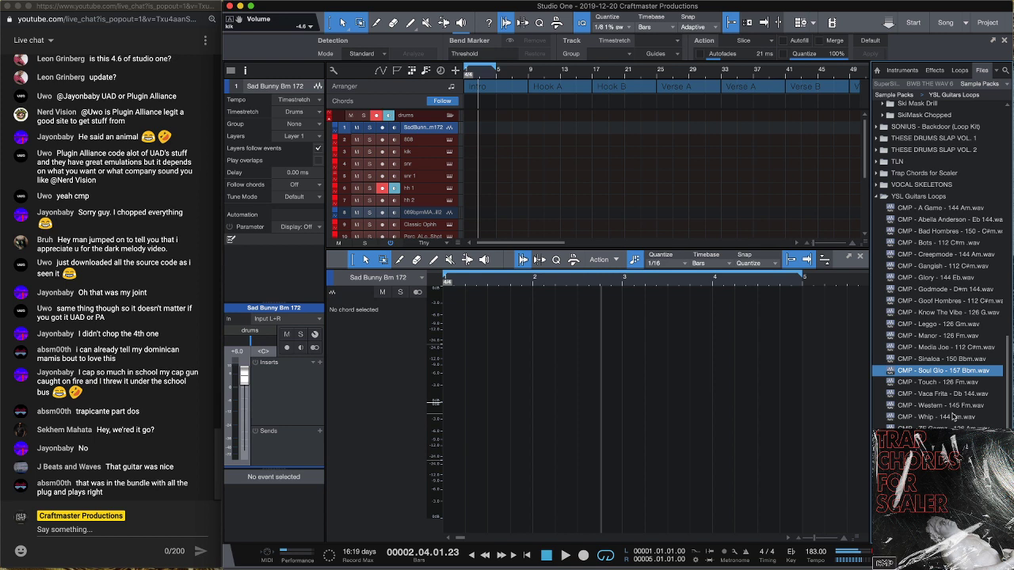
{"action": "key", "text": "Up"}
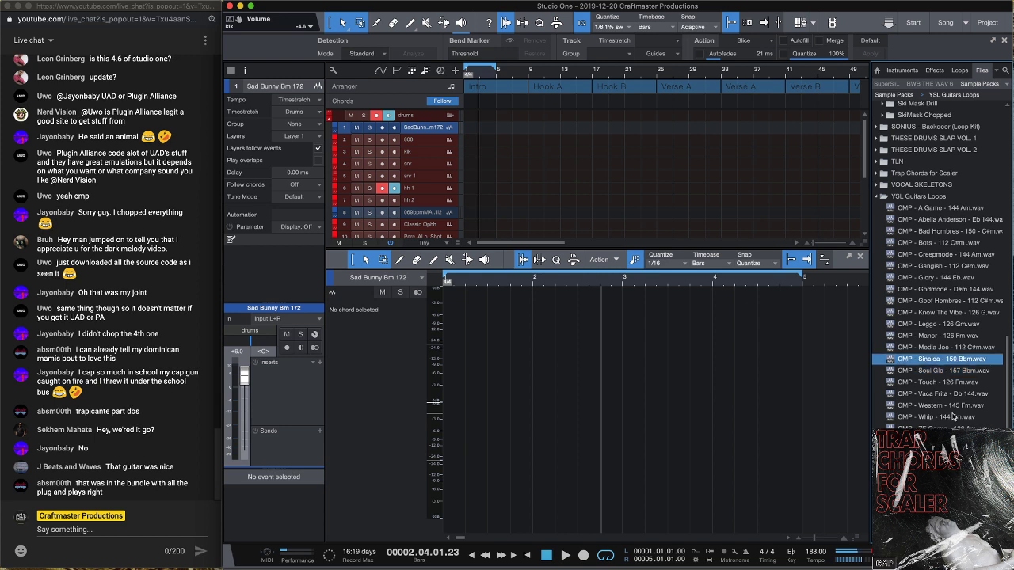
{"action": "key", "text": "Up"}
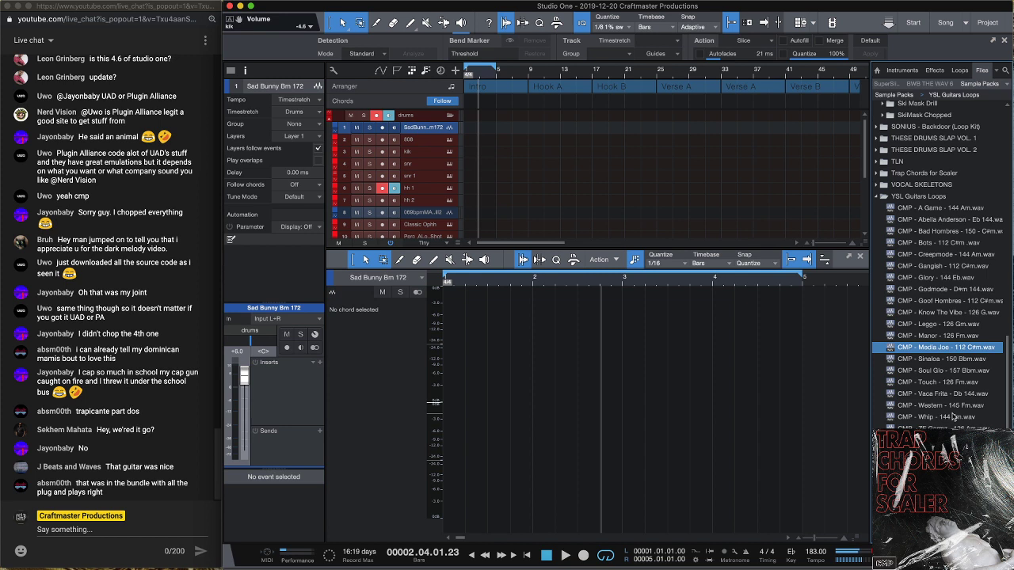
Audition the remaining YSL guitar loops from CMP - Manor back to CMP - Bots, and collapse the folder
{"action": "key", "text": "Up"}
{"action": "key", "text": "Up"}
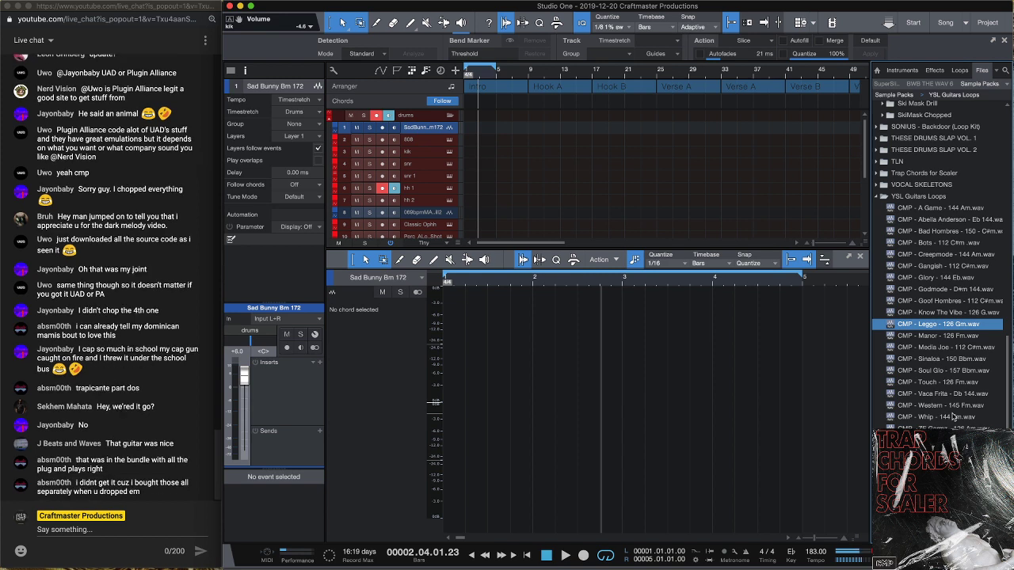
{"action": "key", "text": "Up"}
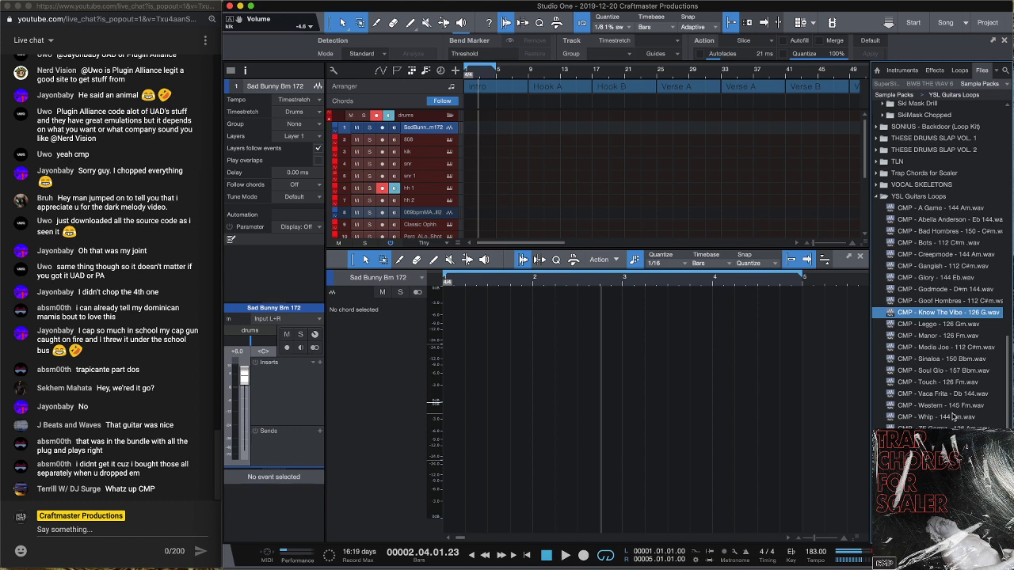
{"action": "key", "text": "Up"}
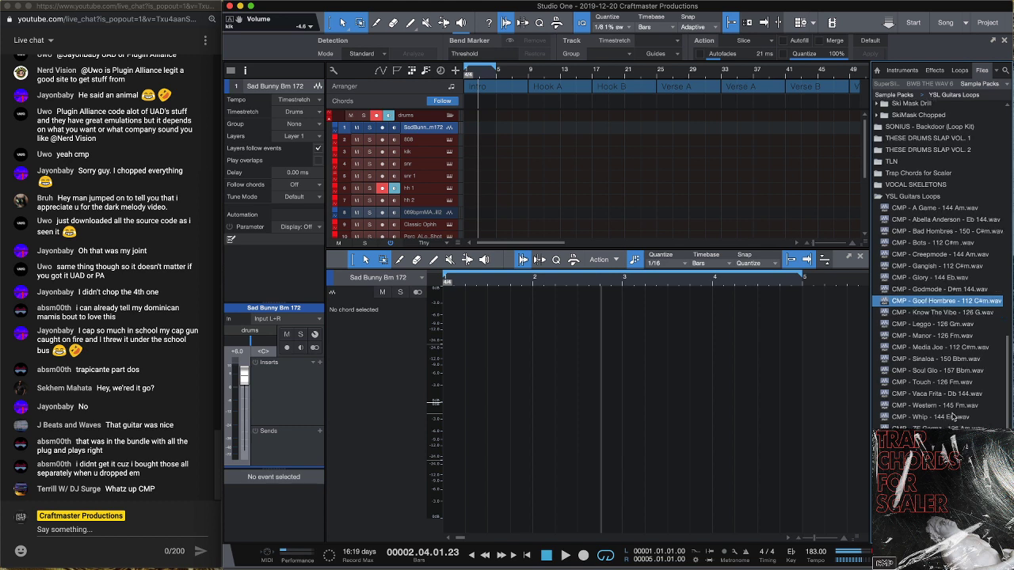
{"action": "key", "text": "Up"}
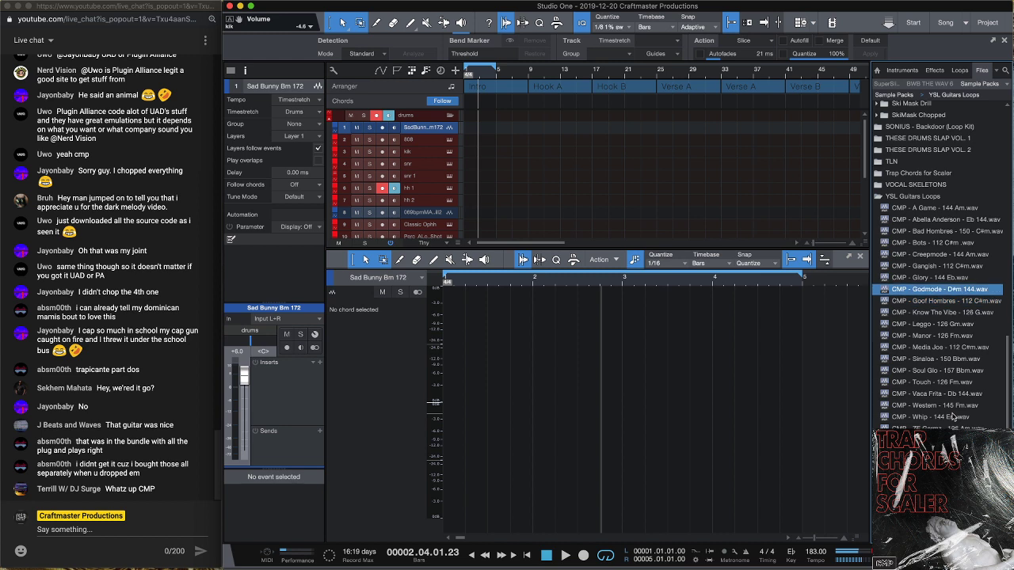
{"action": "key", "text": "Up"}
{"action": "key", "text": "Up"}
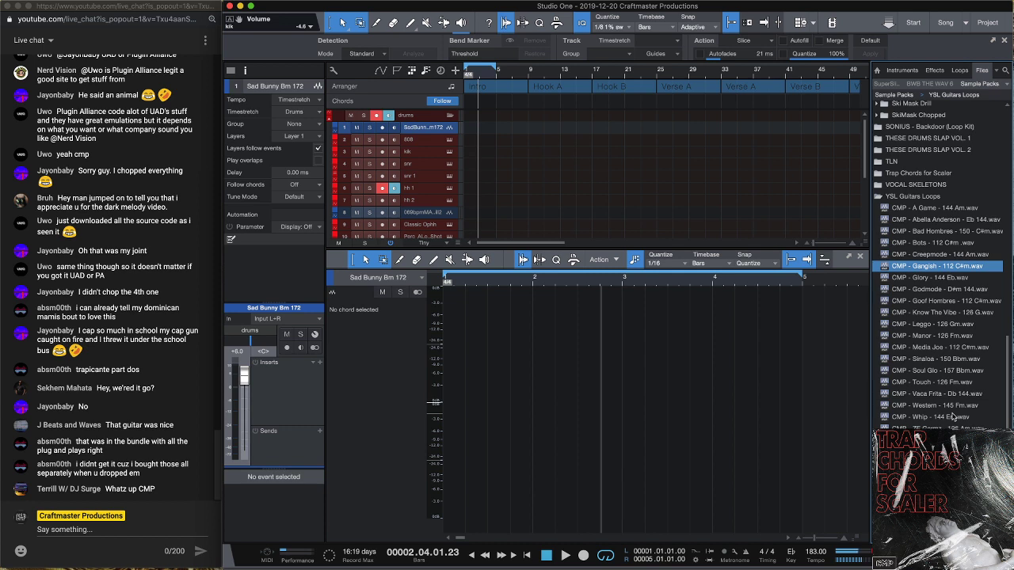
{"action": "key", "text": "Up"}
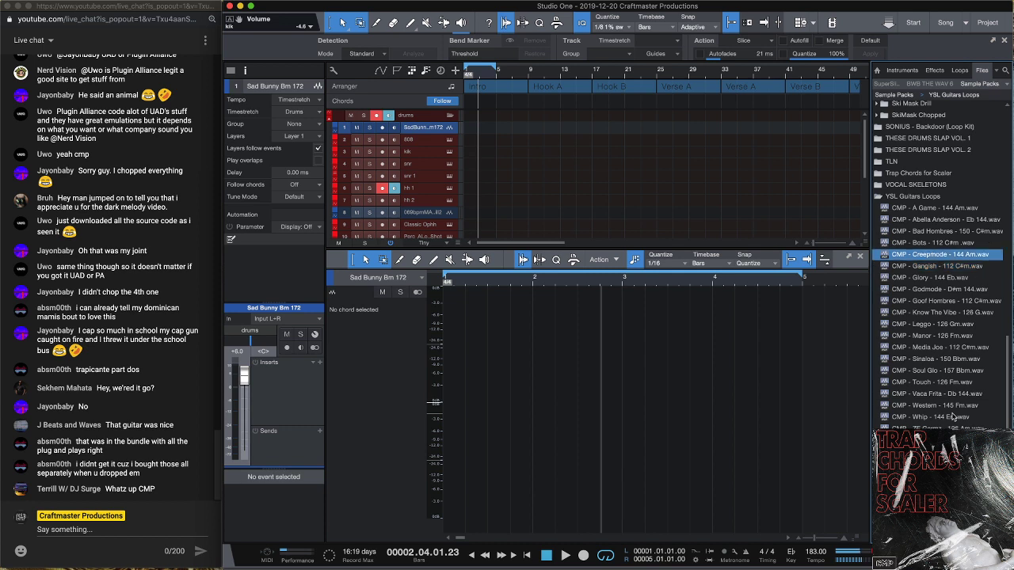
{"action": "key", "text": "Up"}
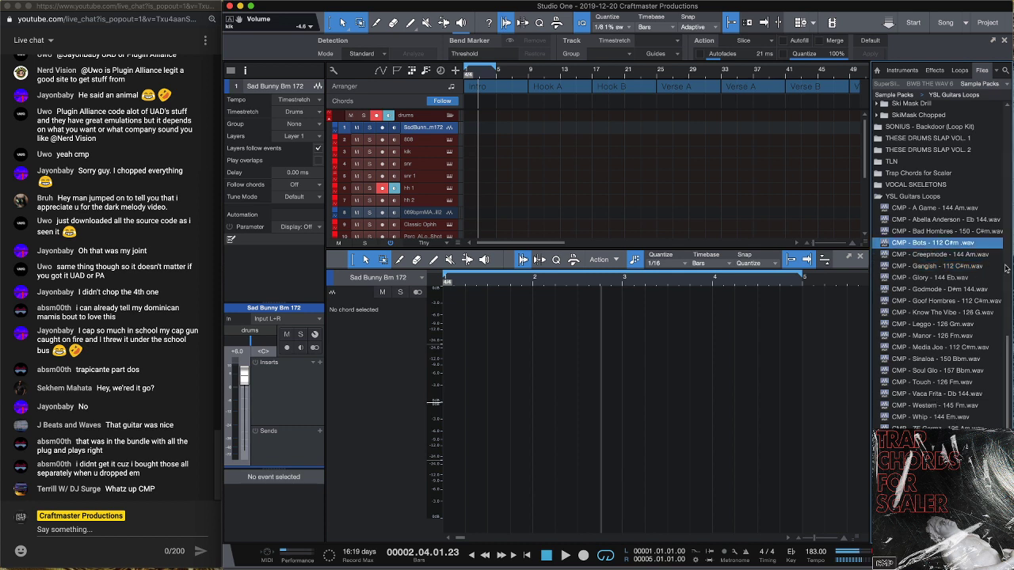
{"action": "scroll", "coordinate": [907, 199], "scroll_direction": "left", "scroll_amount": 1}
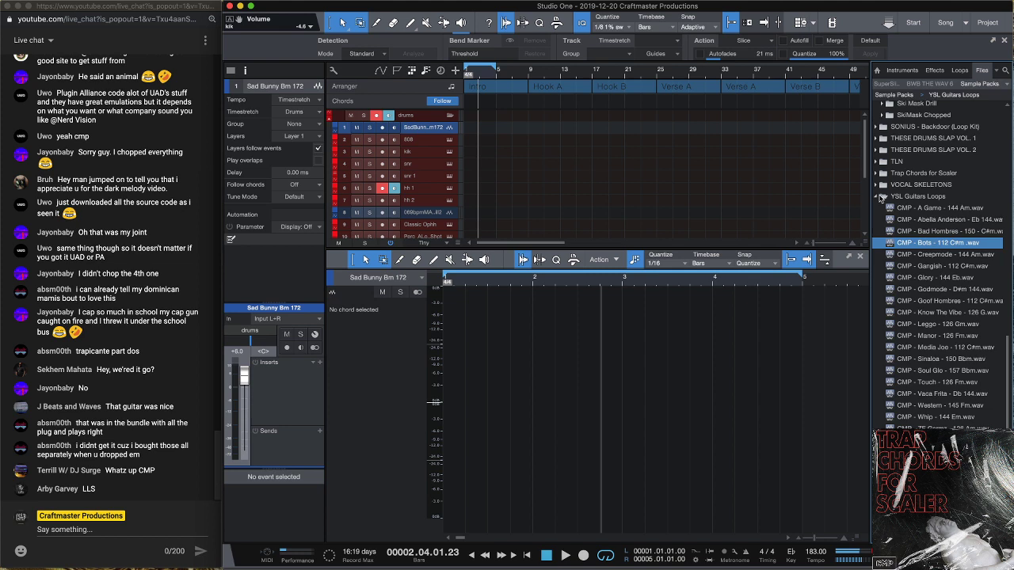
{"action": "left_click", "coordinate": [880, 197]}
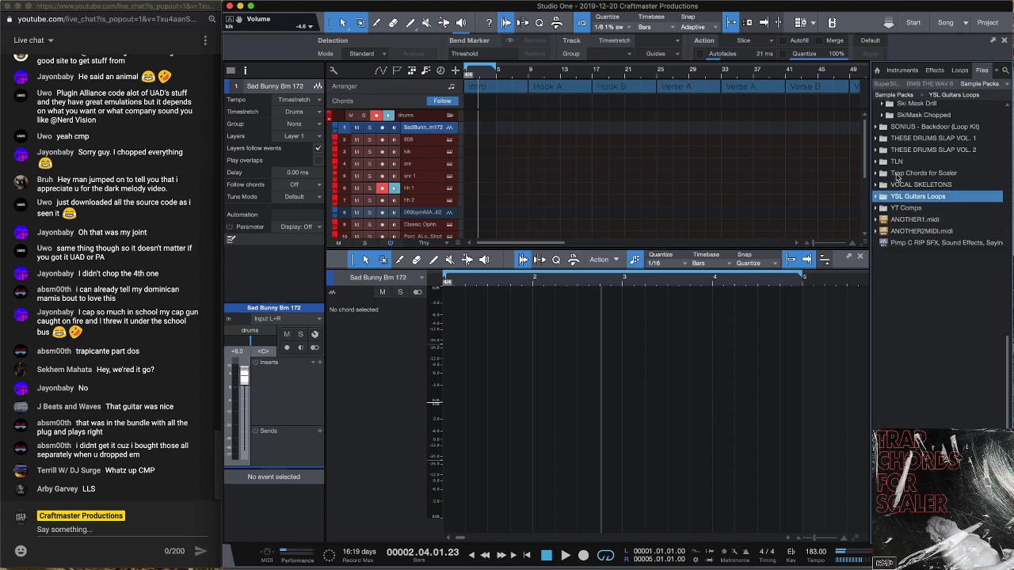
Open the Ski Mask Drill folder and audition its Ana, Biscuts, Totten Yamz, Stock, No Fraud and Indiana loops
{"action": "scroll", "coordinate": [897, 177], "scroll_direction": "up", "scroll_amount": 5}
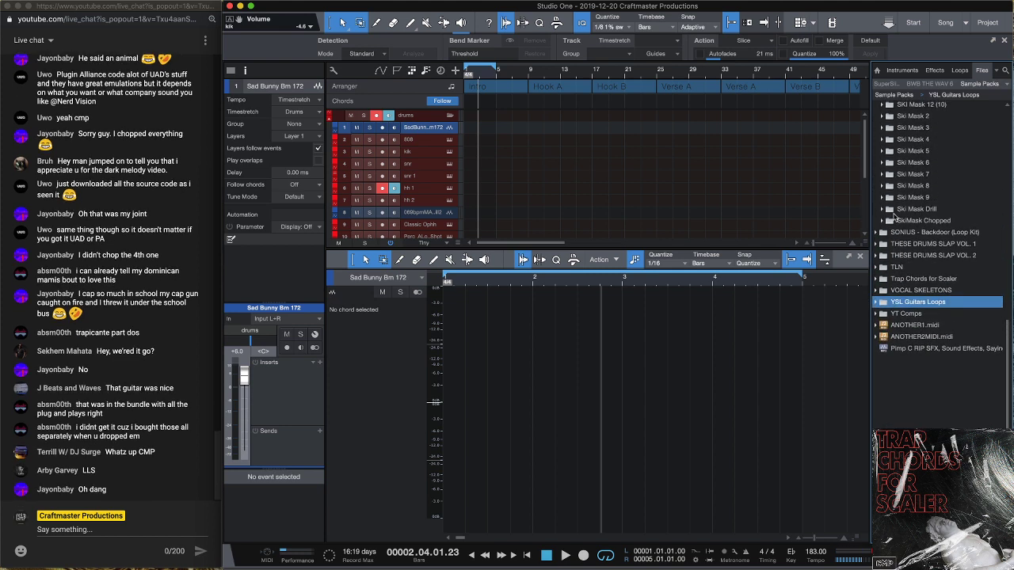
{"action": "left_click", "coordinate": [881, 210]}
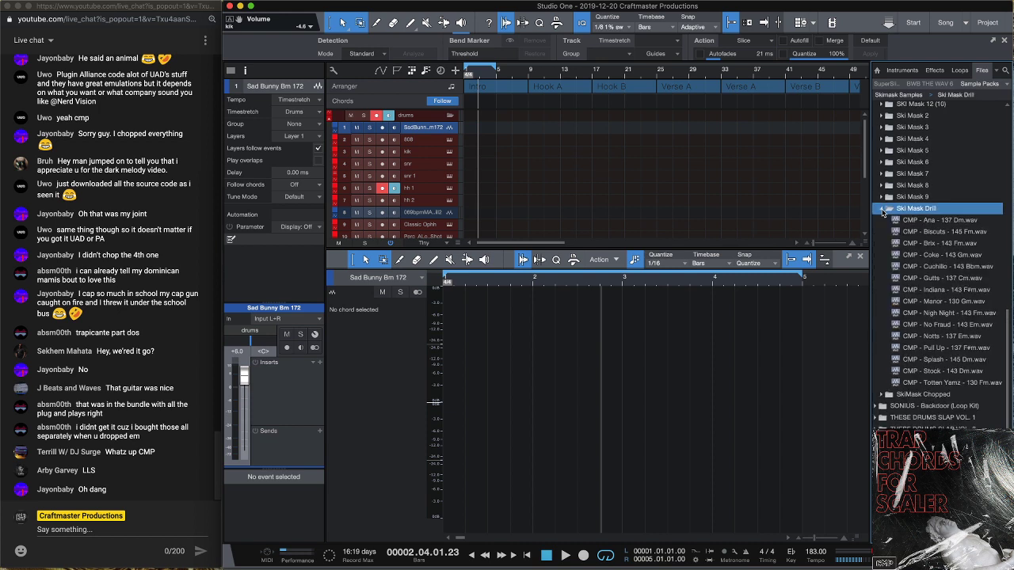
{"action": "left_click", "coordinate": [913, 221]}
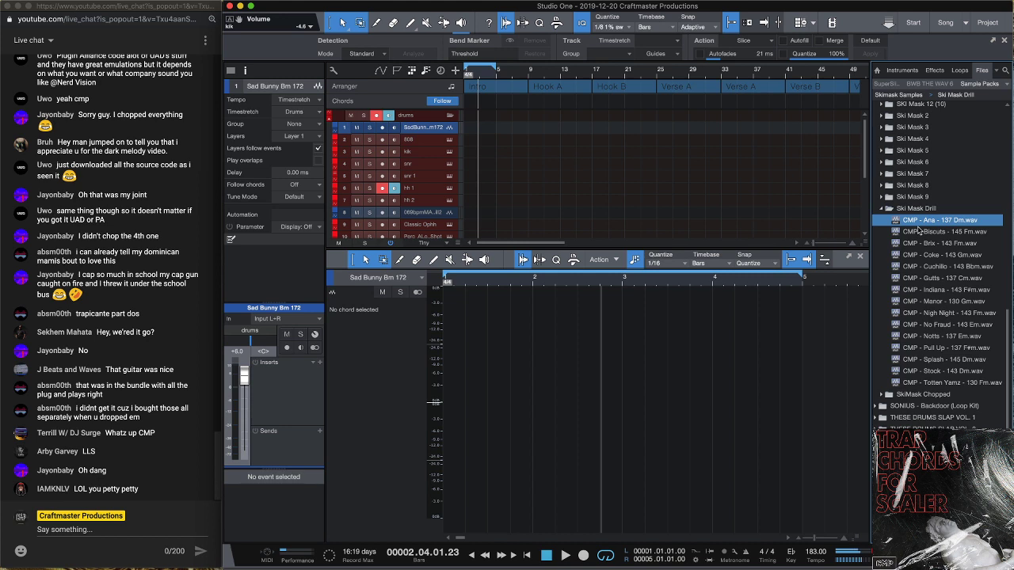
{"action": "left_click", "coordinate": [919, 230]}
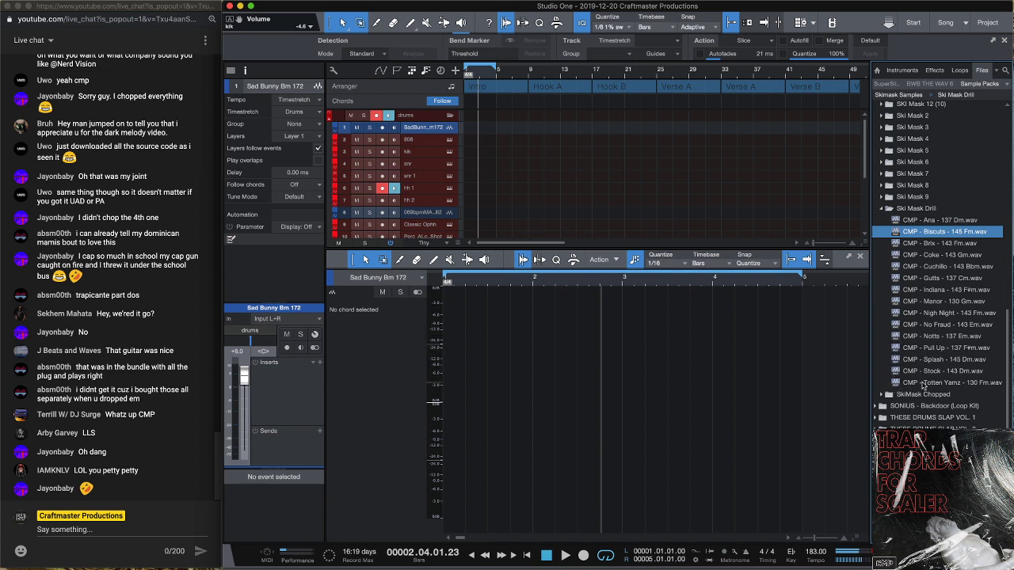
{"action": "left_click", "coordinate": [925, 384]}
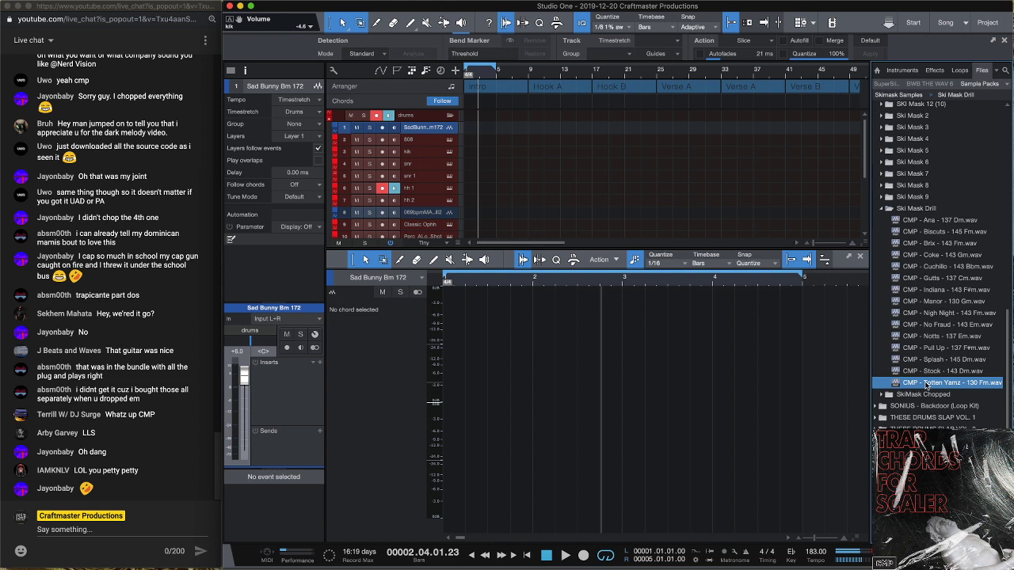
{"action": "key", "text": "Up"}
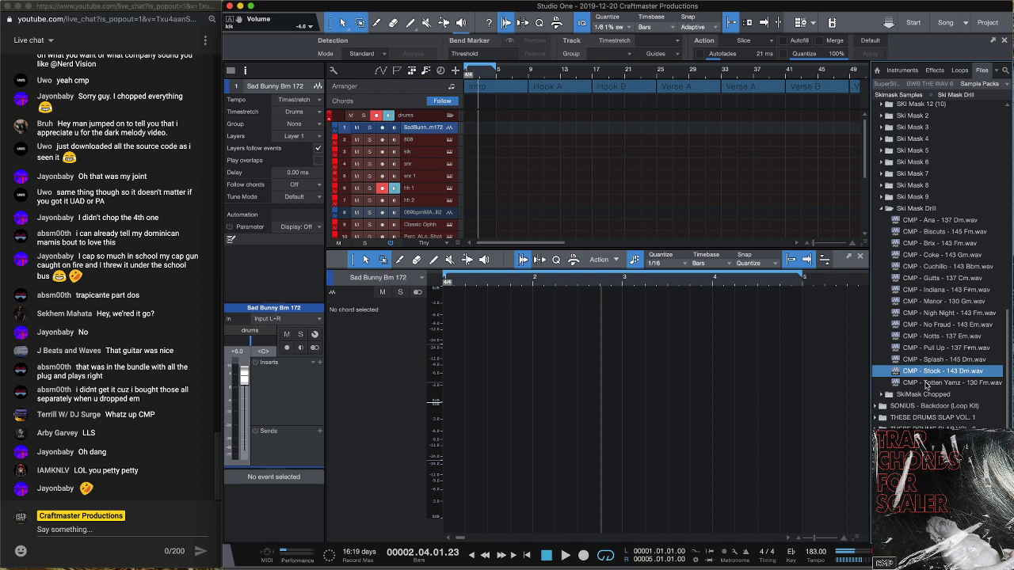
{"action": "left_click", "coordinate": [932, 326]}
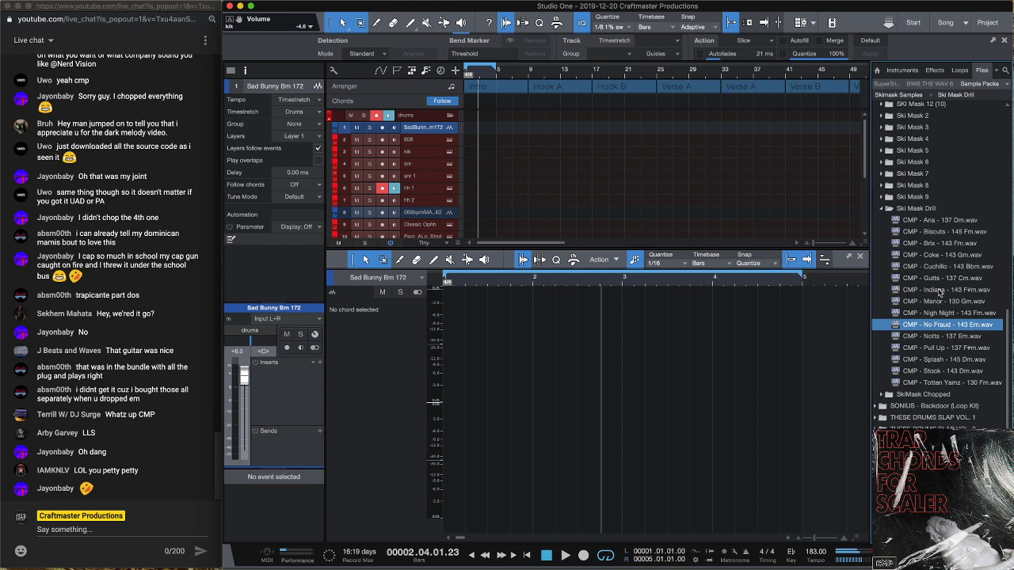
{"action": "left_click", "coordinate": [939, 290]}
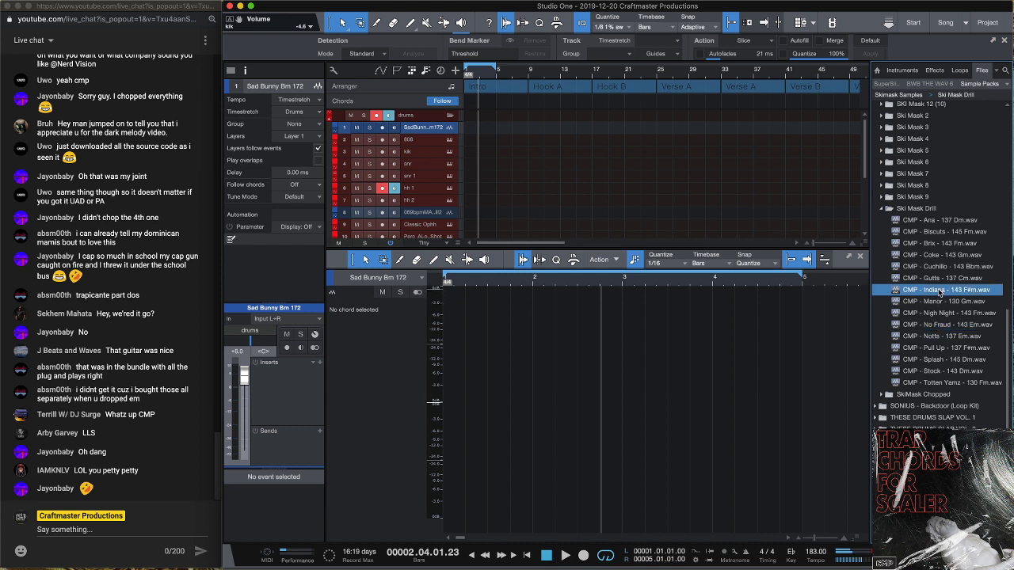
Audition the Gutts loop, close the Ski Mask Drill folder, and audition the Freeze, Podjam and Roku loops in SkiMask Chopped
{"action": "left_click", "coordinate": [940, 278]}
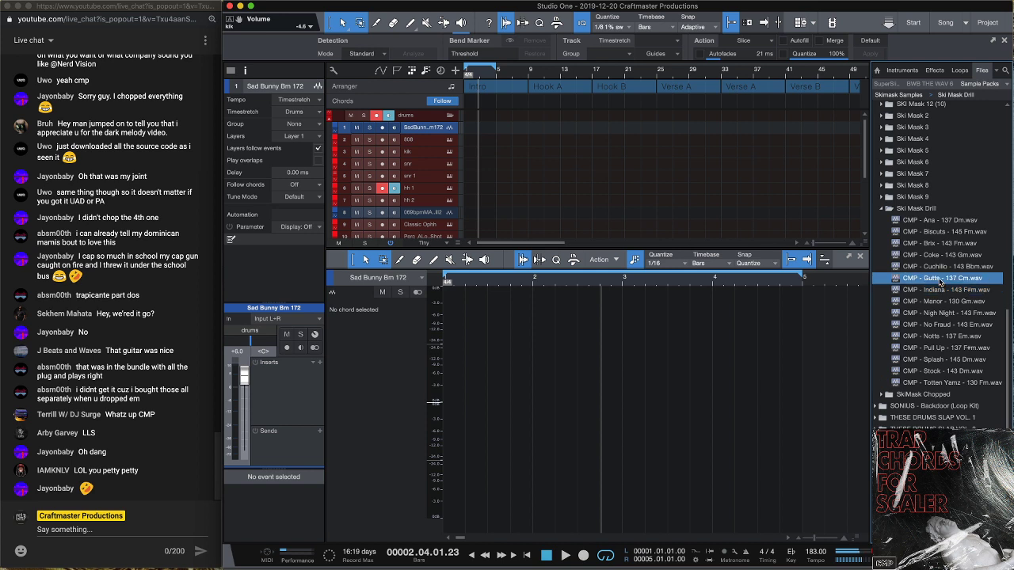
{"action": "left_click", "coordinate": [883, 209]}
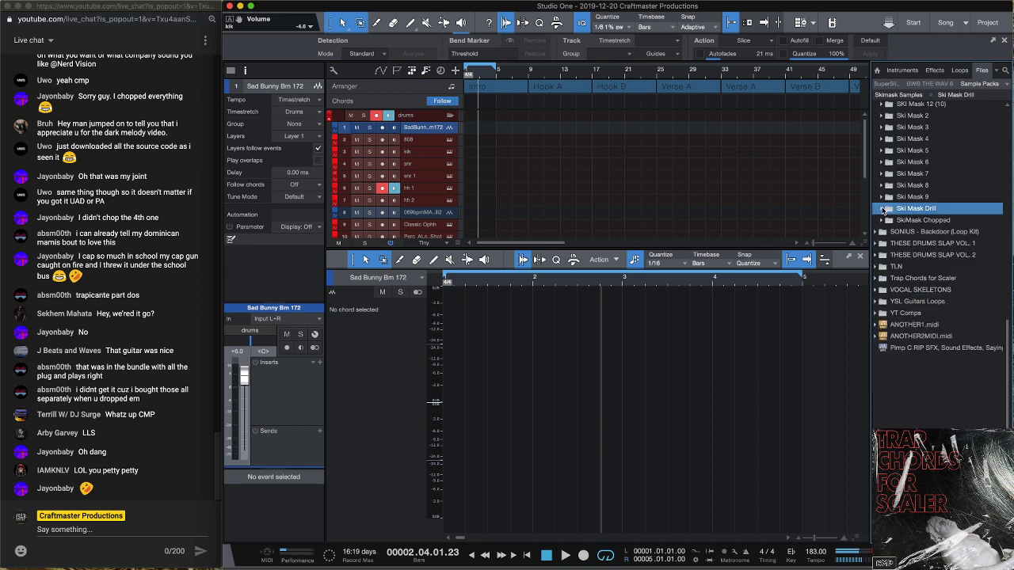
{"action": "left_click", "coordinate": [880, 220]}
{"action": "left_click", "coordinate": [913, 278]}
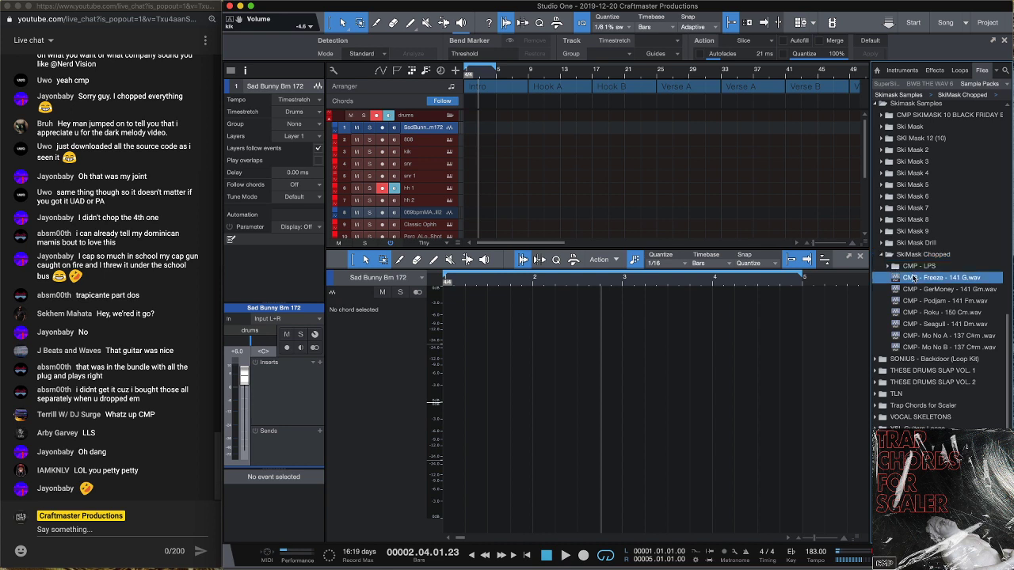
{"action": "left_click", "coordinate": [915, 304]}
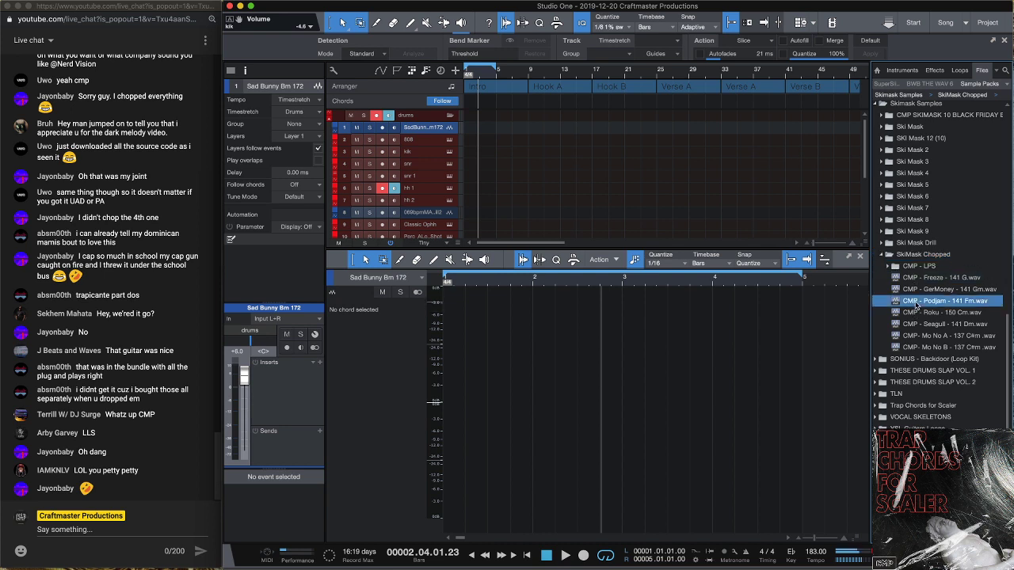
{"action": "left_click", "coordinate": [915, 313]}
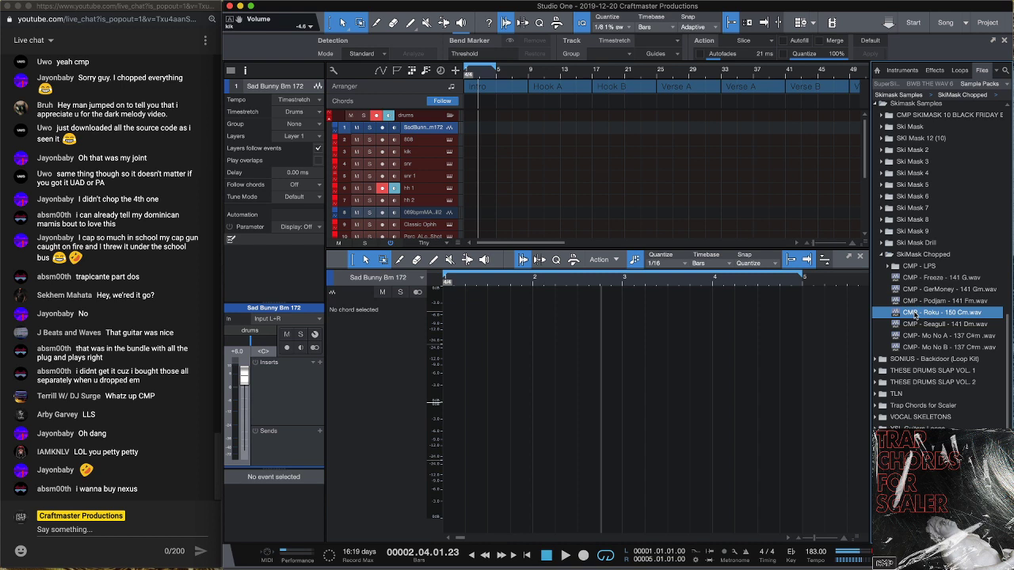
Place CMP - Roku - 150 Cm.wav at bar 1 of the Sad Bunny Bm 172 track and start playback
{"action": "left_click_drag", "start_coordinate": [915, 314], "coordinate": [475, 128]}
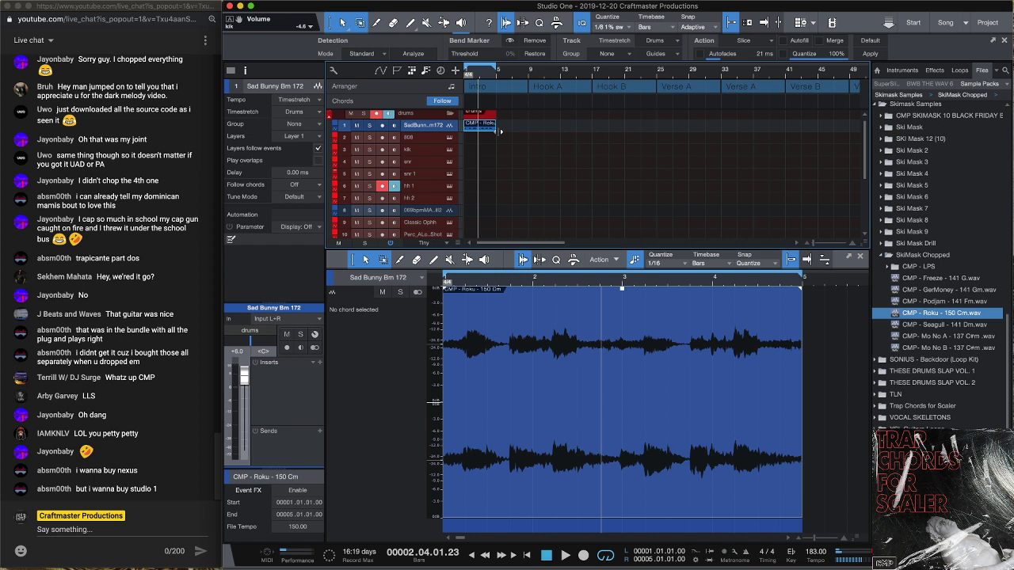
{"action": "key", "text": "space"}
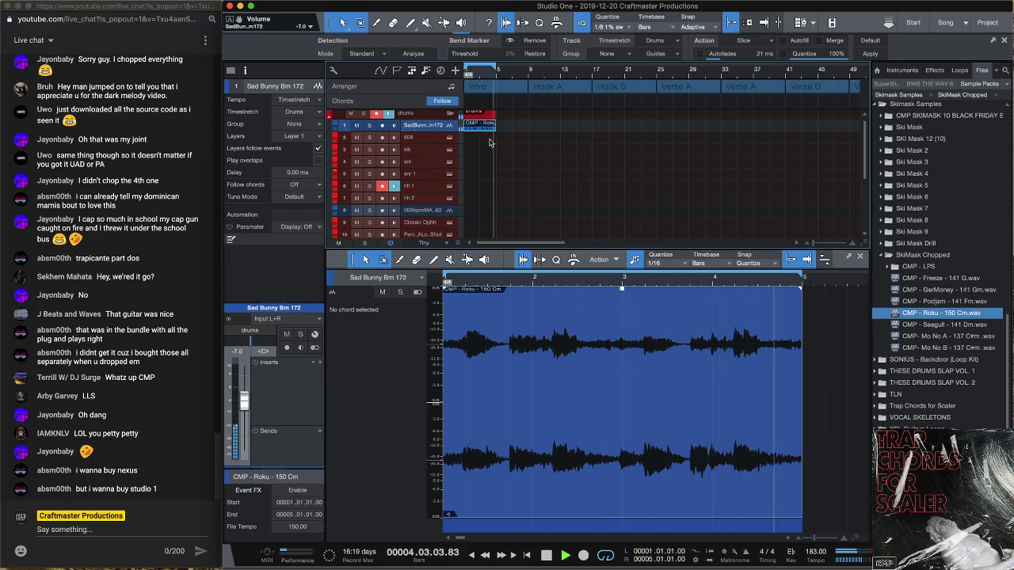
Create an empty four-bar part at bar 1 of the snr track and mute the track's plate send
{"action": "double_click", "coordinate": [480, 163]}
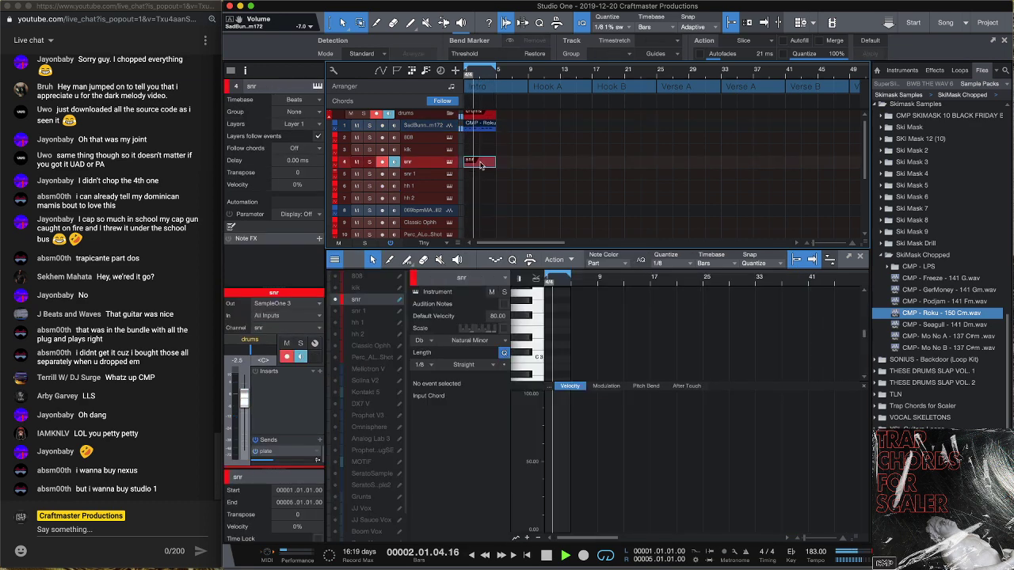
{"action": "scroll", "coordinate": [599, 299], "scroll_direction": "up", "scroll_amount": 3}
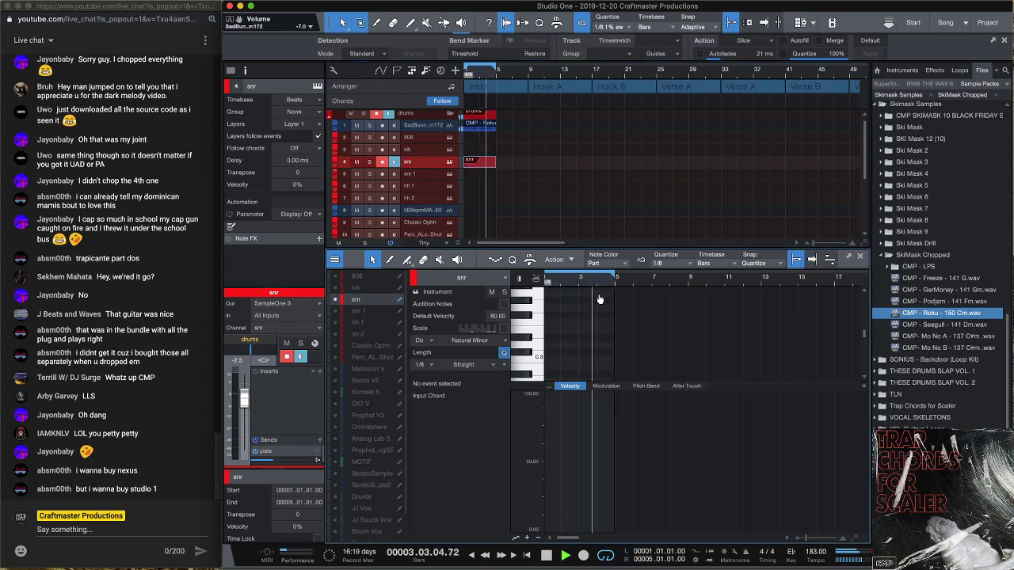
{"action": "scroll", "coordinate": [599, 300], "scroll_direction": "up", "scroll_amount": 1}
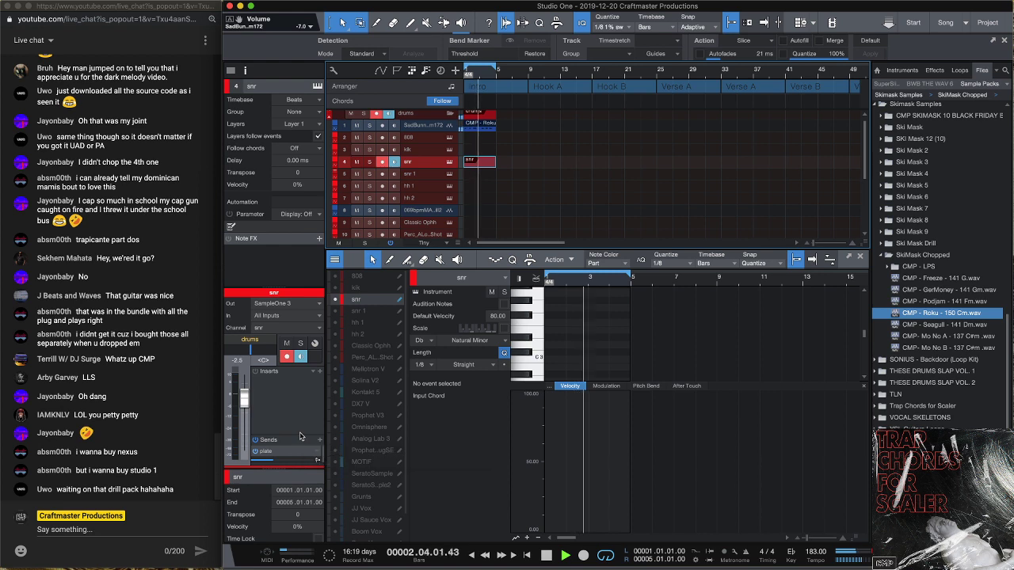
{"action": "left_click_drag", "start_coordinate": [300, 436], "coordinate": [294, 399]}
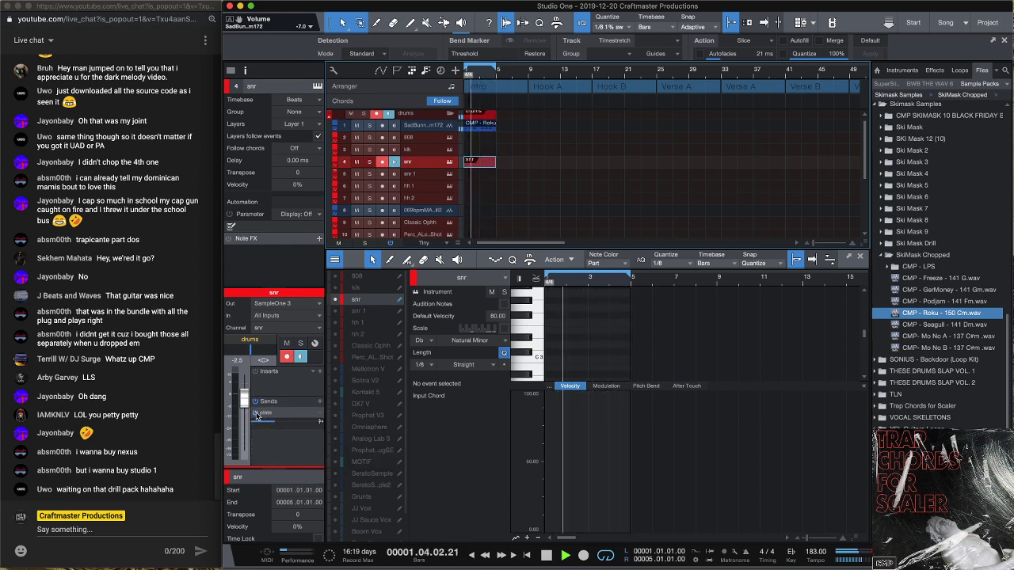
Load KB3_Clap_CapLug3r.wav from the Claps folder of TTS - Kill Bill Drum Kit Vol.3 into the snr track's SampleOne
{"action": "left_click", "coordinate": [1005, 97]}
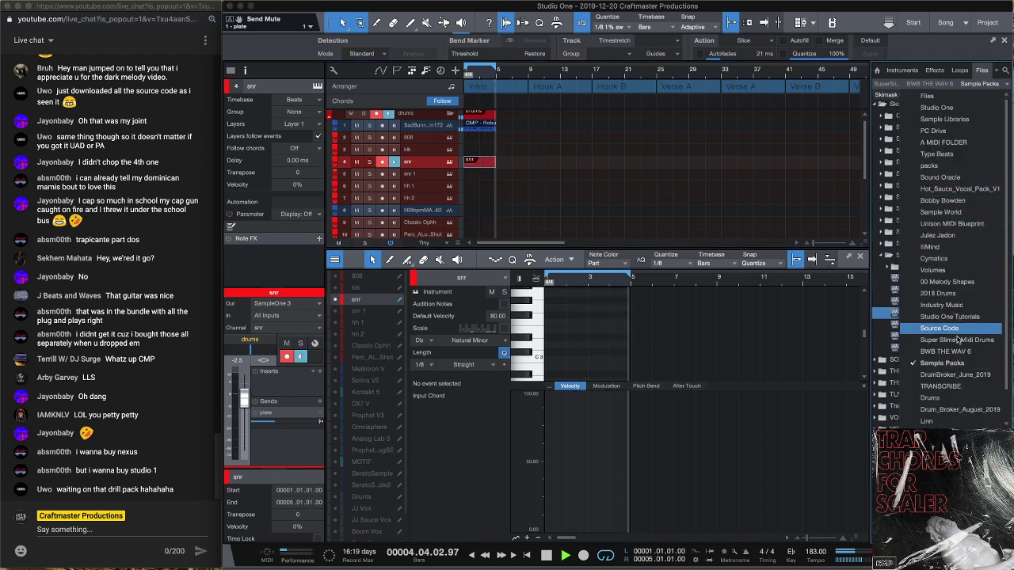
{"action": "left_click", "coordinate": [930, 397]}
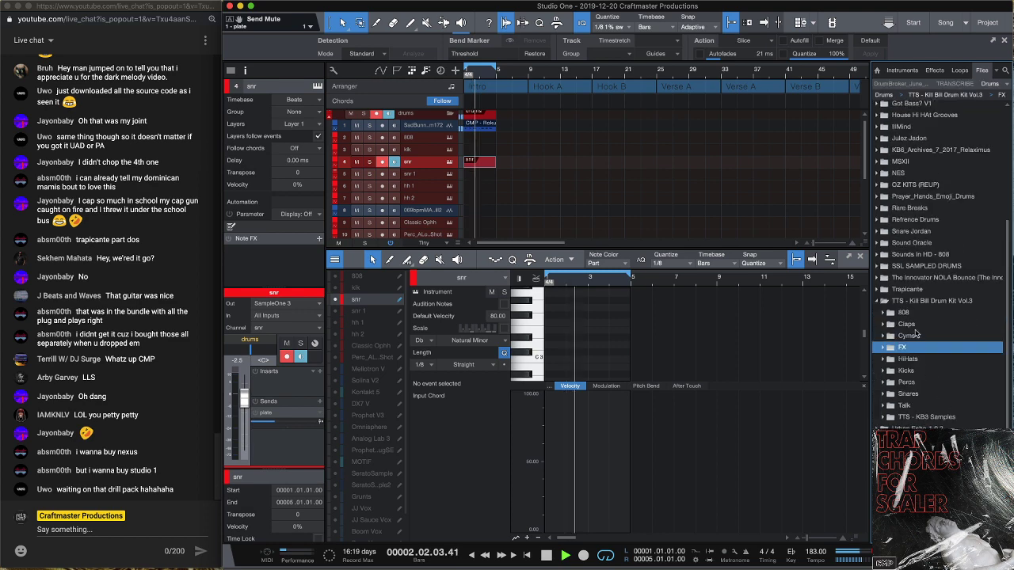
{"action": "left_click", "coordinate": [881, 325]}
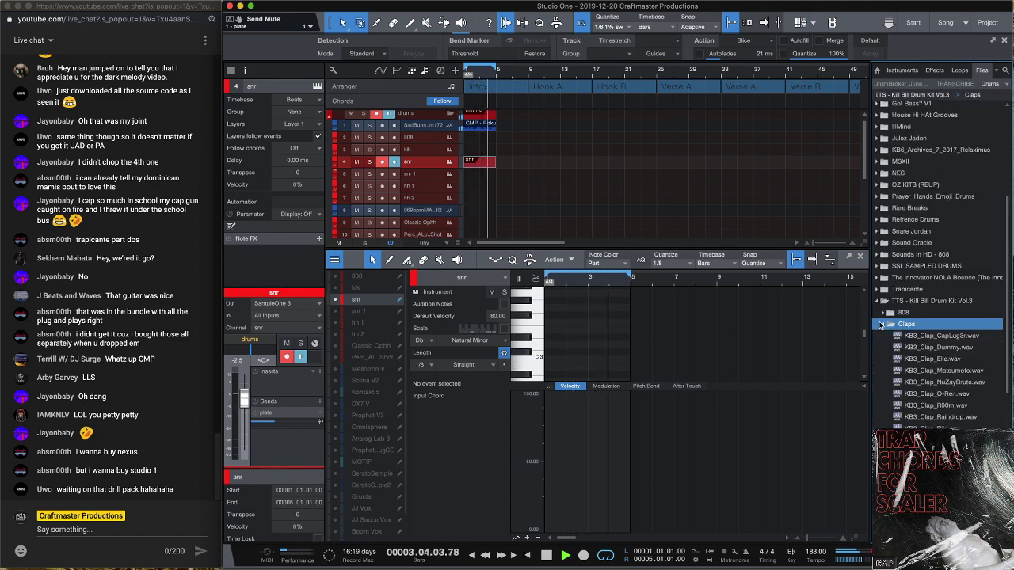
{"action": "key", "text": "F11"}
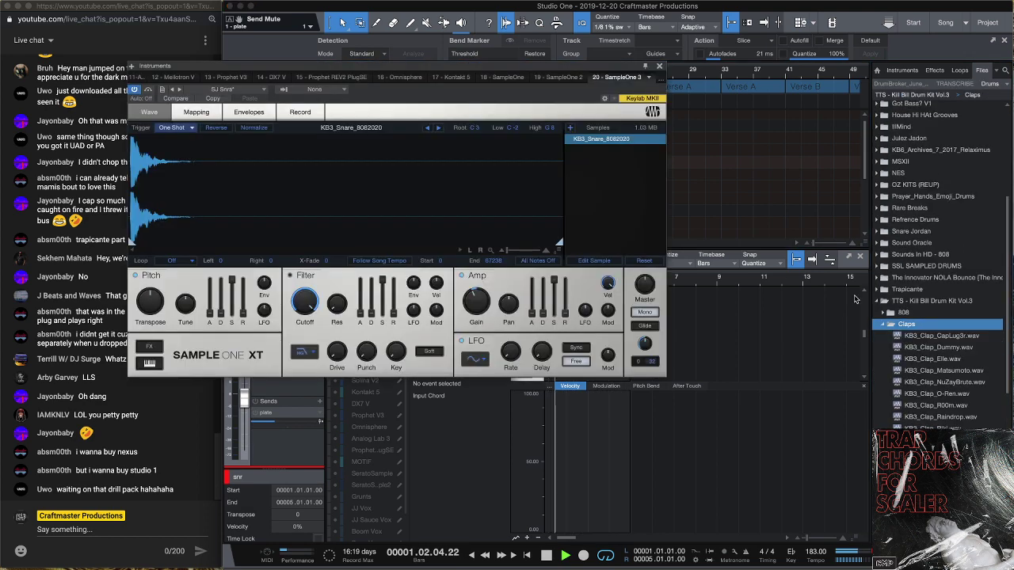
{"action": "left_click_drag", "start_coordinate": [942, 335], "coordinate": [621, 122]}
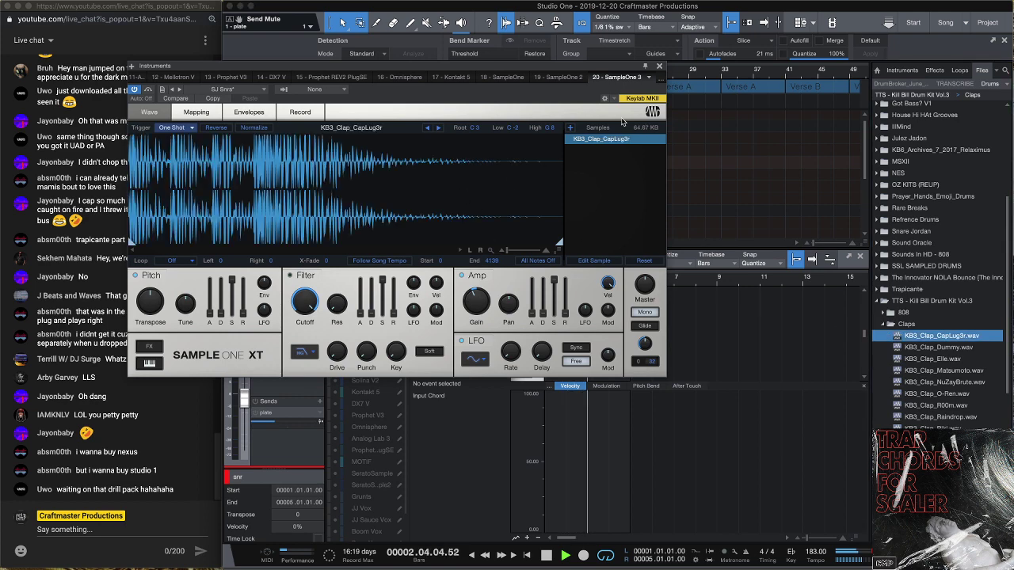
{"action": "key", "text": "F11"}
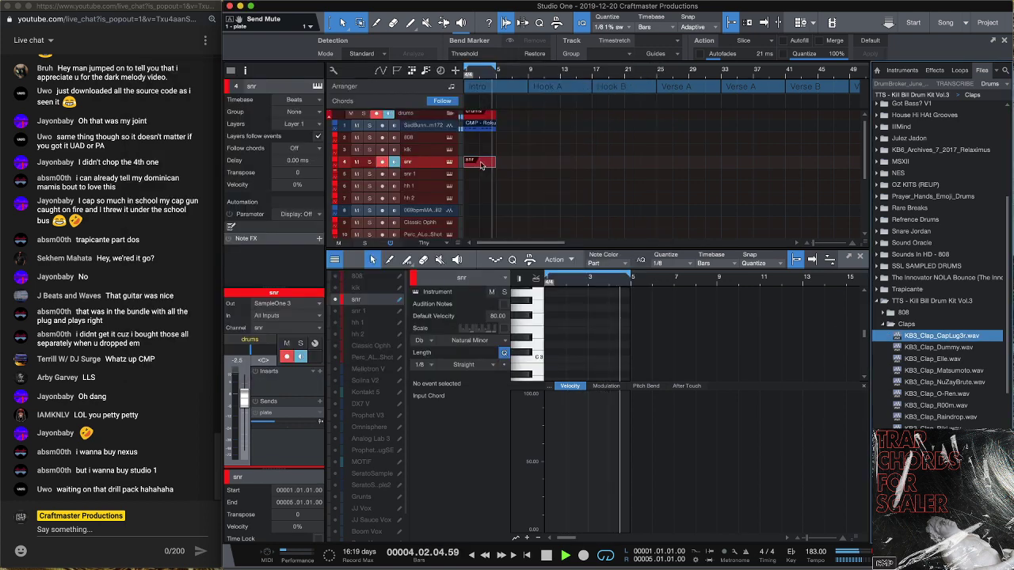
Add C3 notes on beat 3 of bars 1 and 2 in the snr part and duplicate them into bars 3 and 4
{"action": "key", "text": "e"}
{"action": "key", "text": "e"}
{"action": "key", "text": "e"}
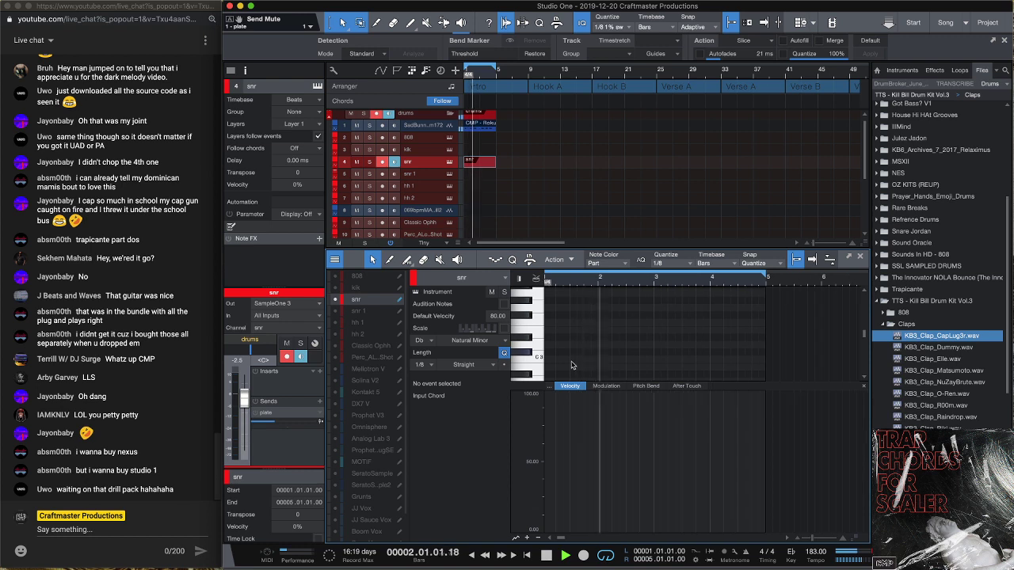
{"action": "left_click", "coordinate": [571, 359]}
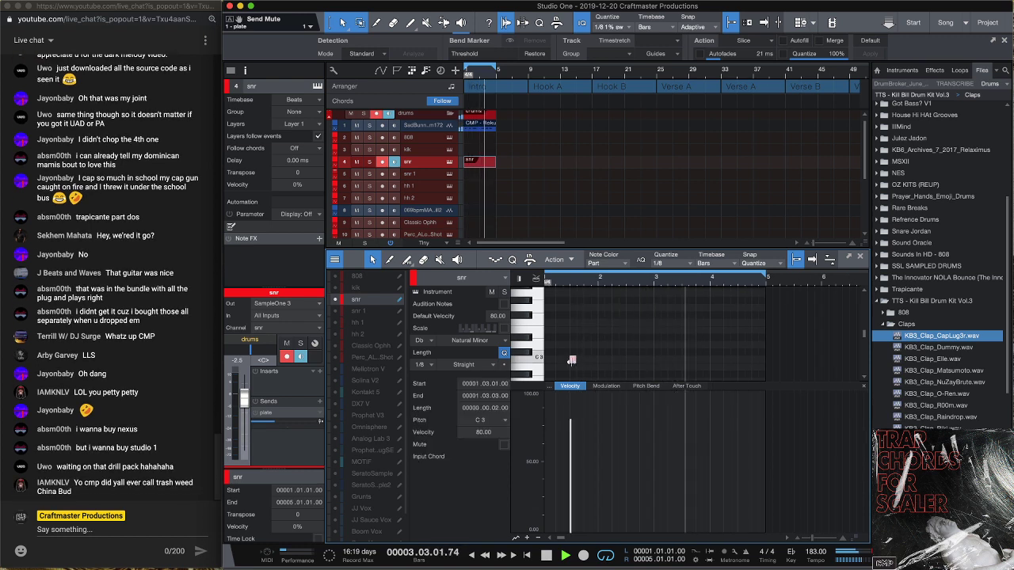
{"action": "left_click", "coordinate": [628, 359]}
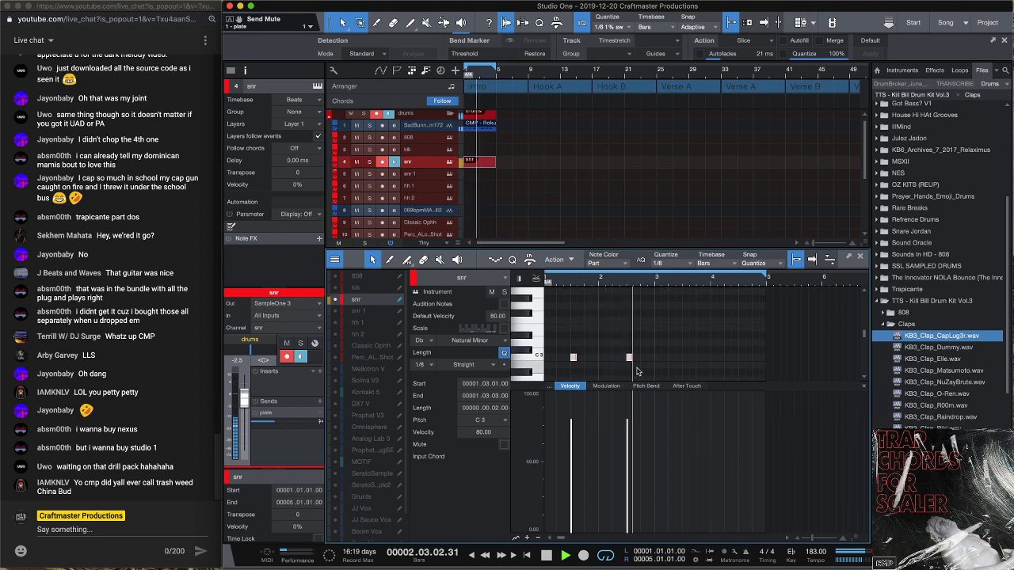
{"action": "left_click_drag", "start_coordinate": [664, 380], "coordinate": [538, 287]}
{"action": "key", "text": "d"}
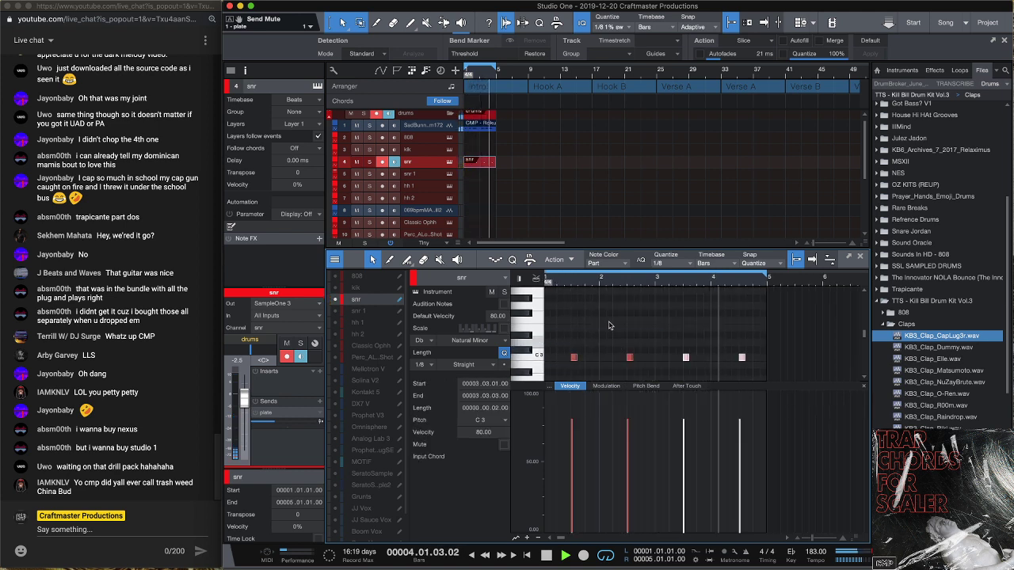
Create a four-bar kik part with C3 notes at 1.1, 1.2.3, 1.4 and 2.3.3, and play it back
{"action": "key", "text": "Up"}
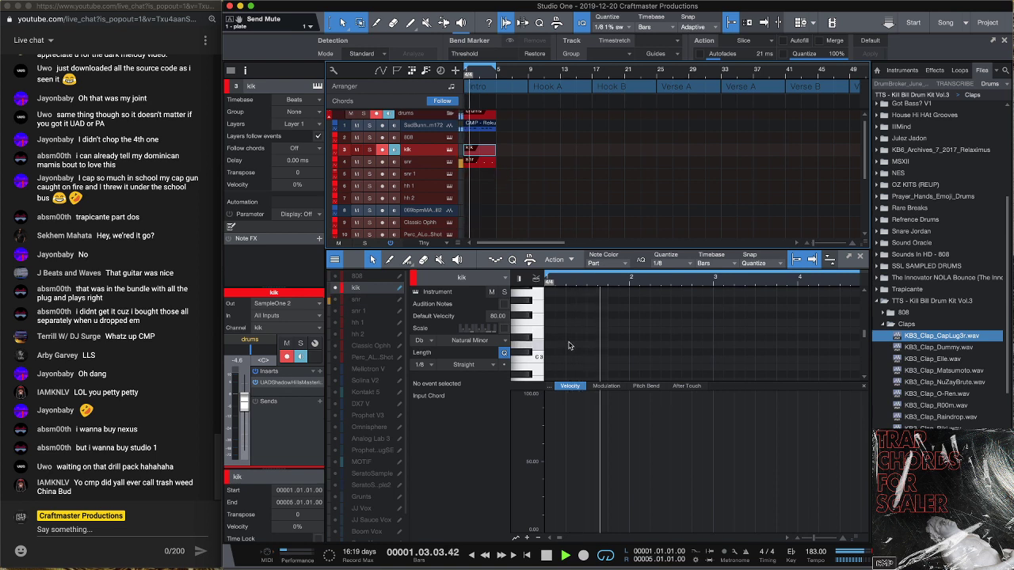
{"action": "left_click", "coordinate": [549, 359]}
{"action": "key", "text": "space"}
{"action": "left_click", "coordinate": [580, 360]}
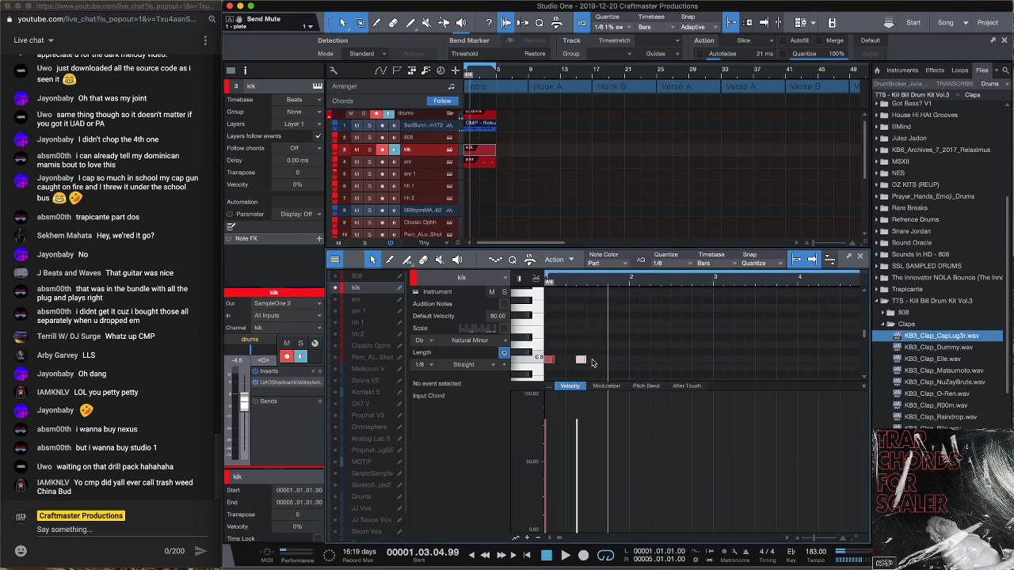
{"action": "left_click", "coordinate": [612, 359]}
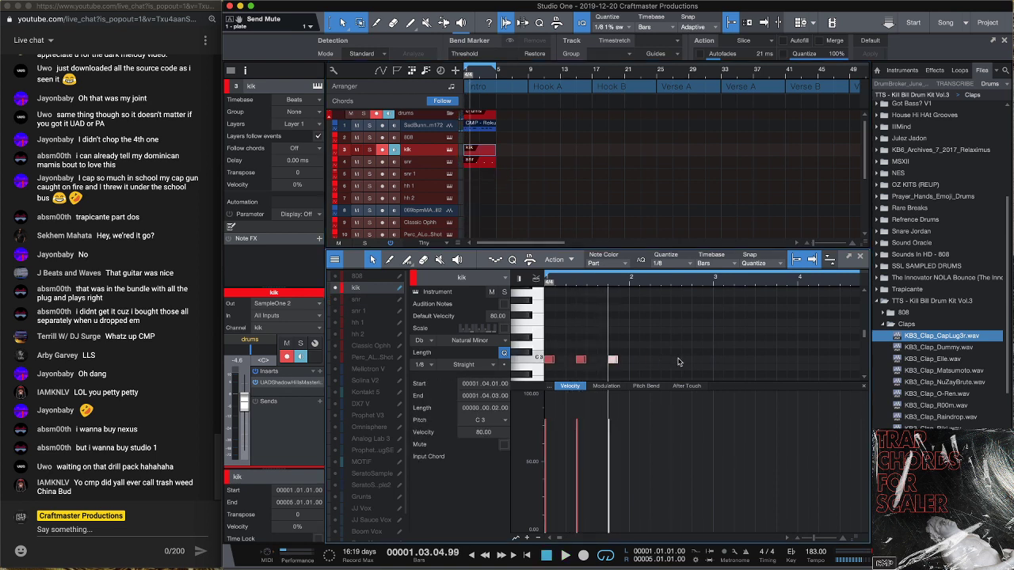
{"action": "left_click", "coordinate": [683, 359]}
{"action": "key", "text": "space"}
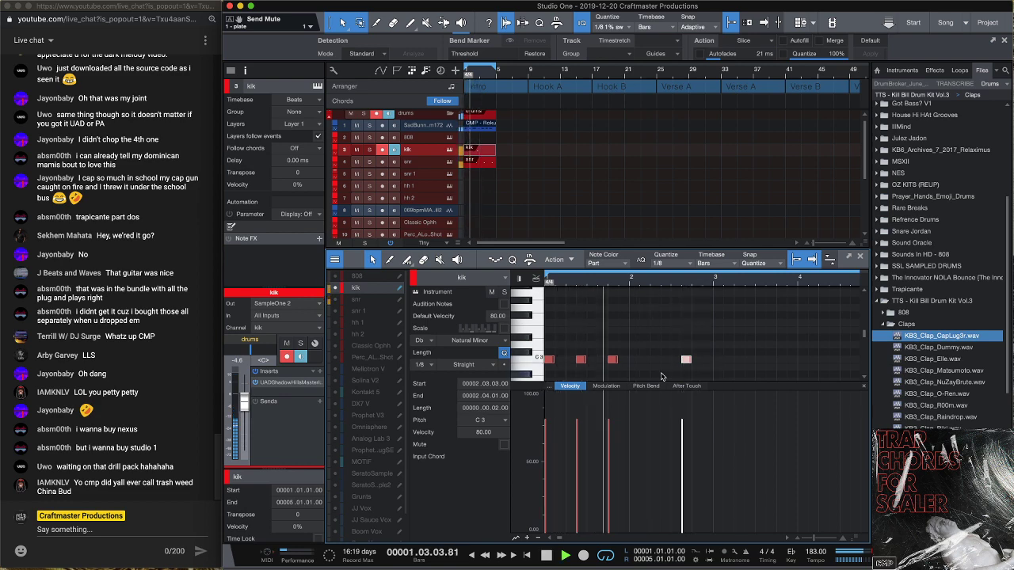
Play the Roku loop against the kick and clap pattern, checking the loop's waveform and the kik notes
{"action": "key", "text": "space"}
{"action": "left_click", "coordinate": [485, 124]}
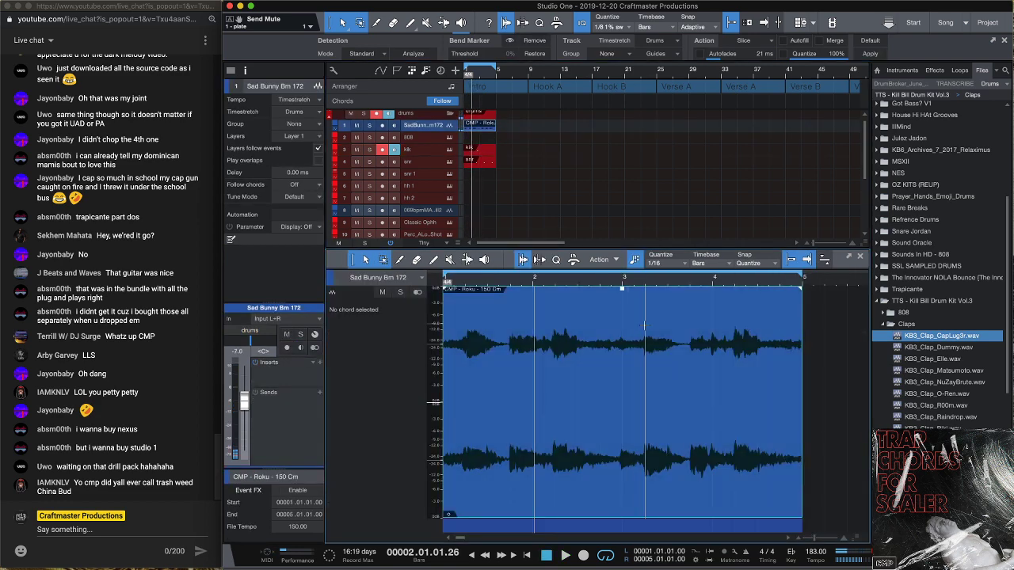
{"action": "key", "text": "comma"}
{"action": "key", "text": "space"}
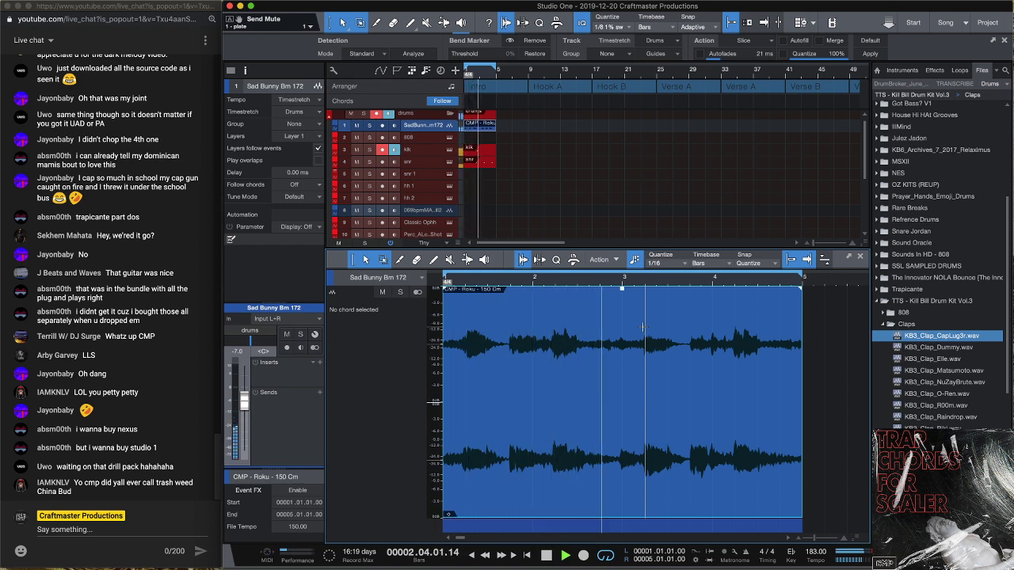
{"action": "key", "text": "comma"}
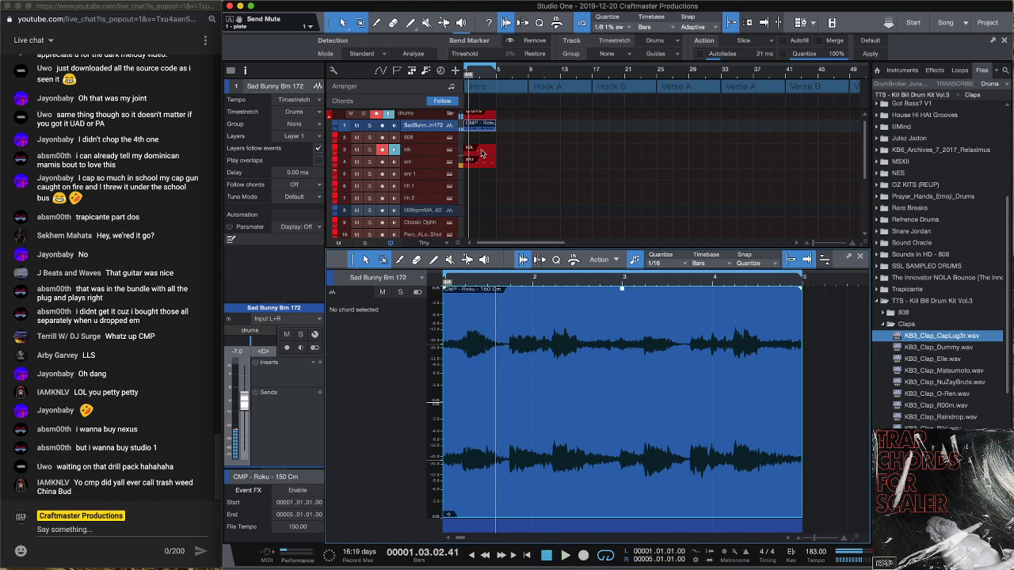
{"action": "left_click", "coordinate": [480, 148]}
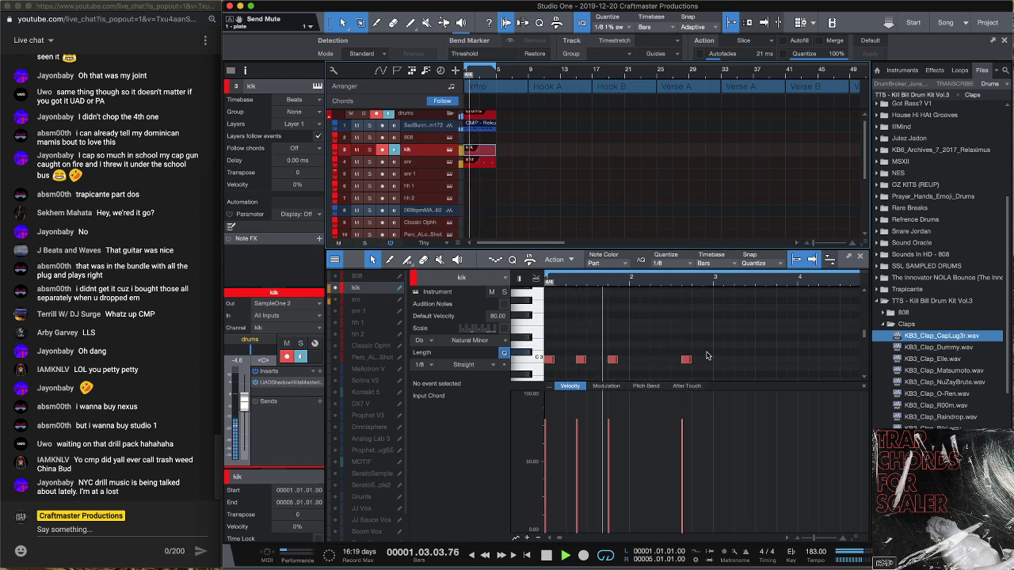
{"action": "key", "text": "space"}
Mute the Sad Bunny Bm 172 track and play the kick and clap pattern without the loop
{"action": "left_click", "coordinate": [449, 162]}
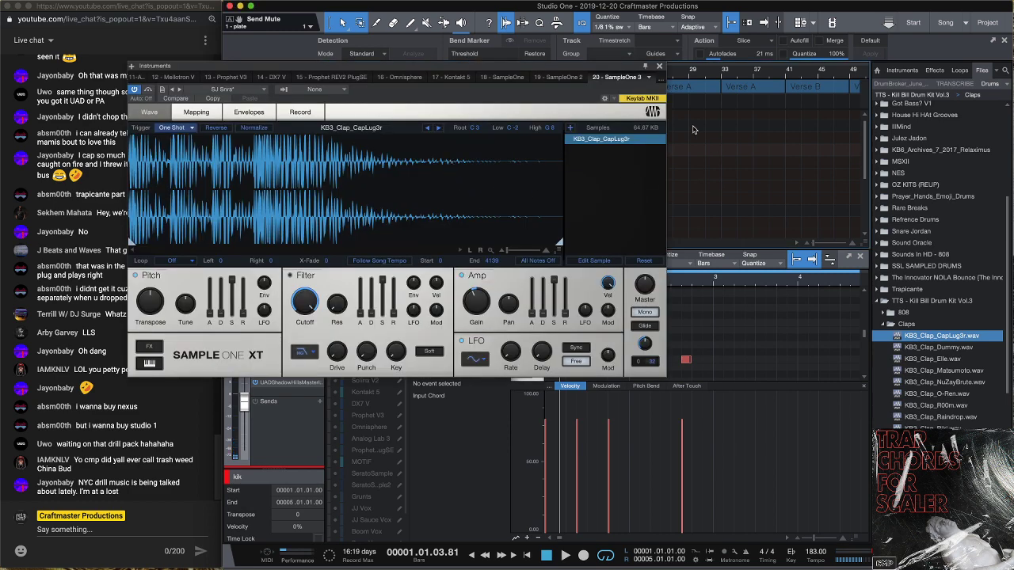
{"action": "left_click", "coordinate": [659, 66]}
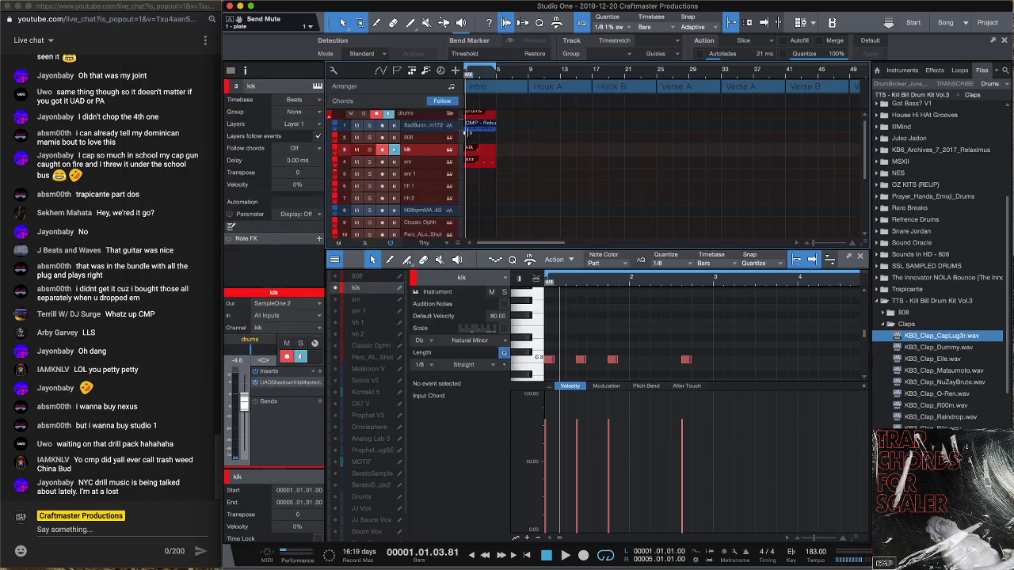
{"action": "left_click", "coordinate": [357, 126]}
{"action": "key", "text": "space"}
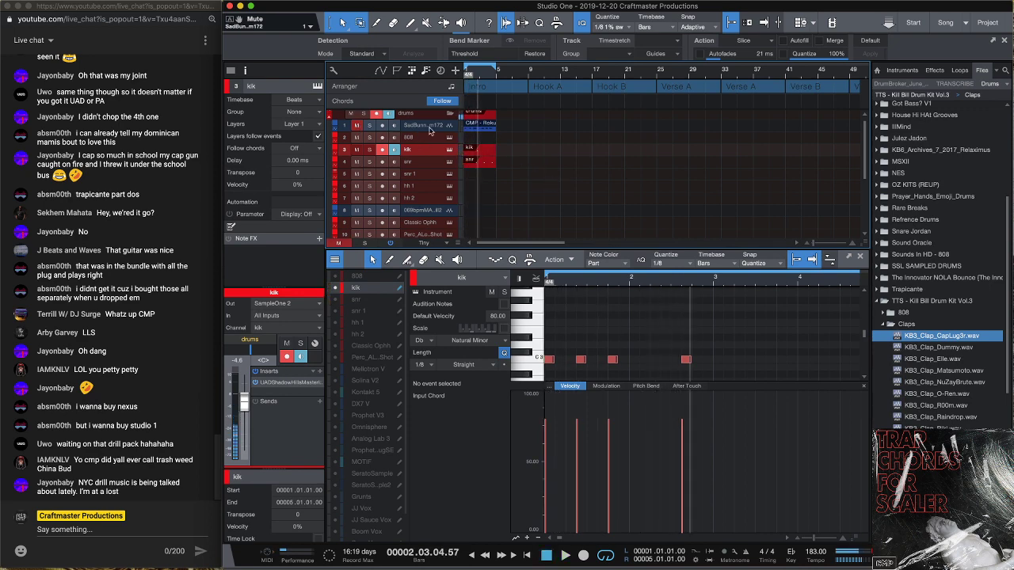
Delete the Roku loop from the Sad Bunny Bm 172 track and return the file browser to Sample Packs
{"action": "left_click", "coordinate": [483, 130]}
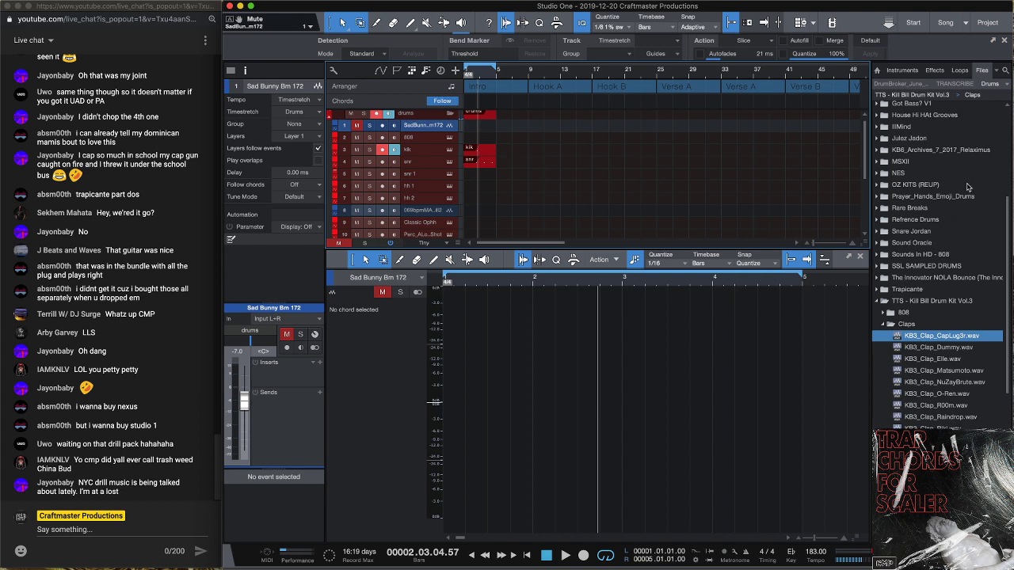
{"action": "left_click", "coordinate": [1006, 84]}
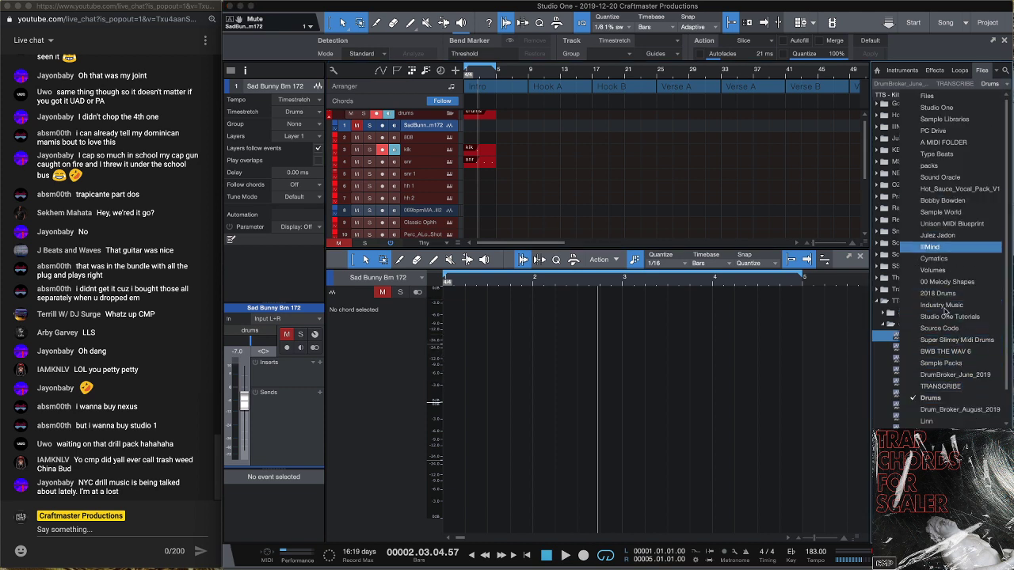
{"action": "left_click", "coordinate": [941, 362]}
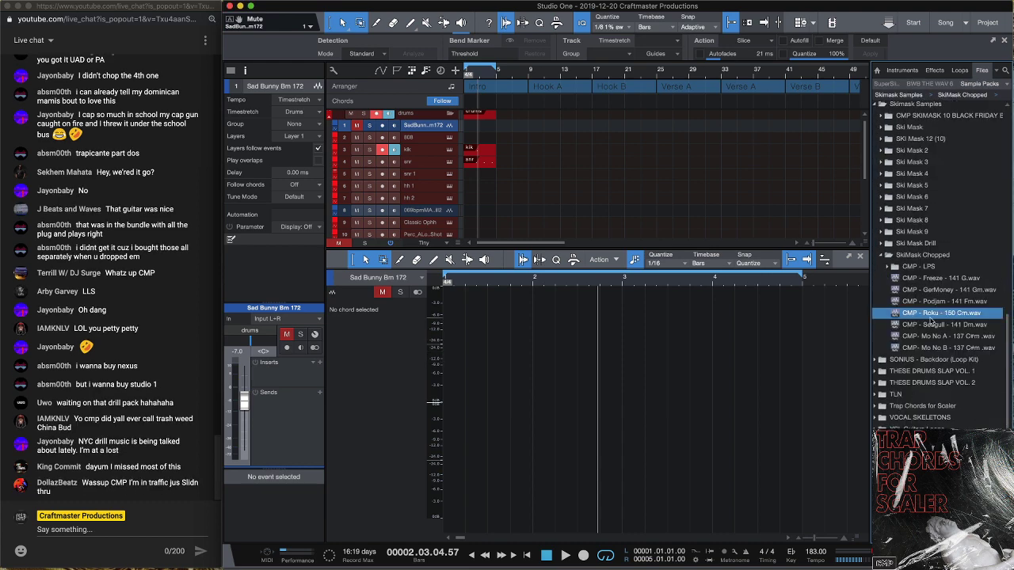
Open the Ski Mask 10 folder inside the CMP SKIMASK 10 BLACK FRIDAY pack and audition the CMP - Affluent - 139 Cm loop
{"action": "left_click", "coordinate": [879, 255]}
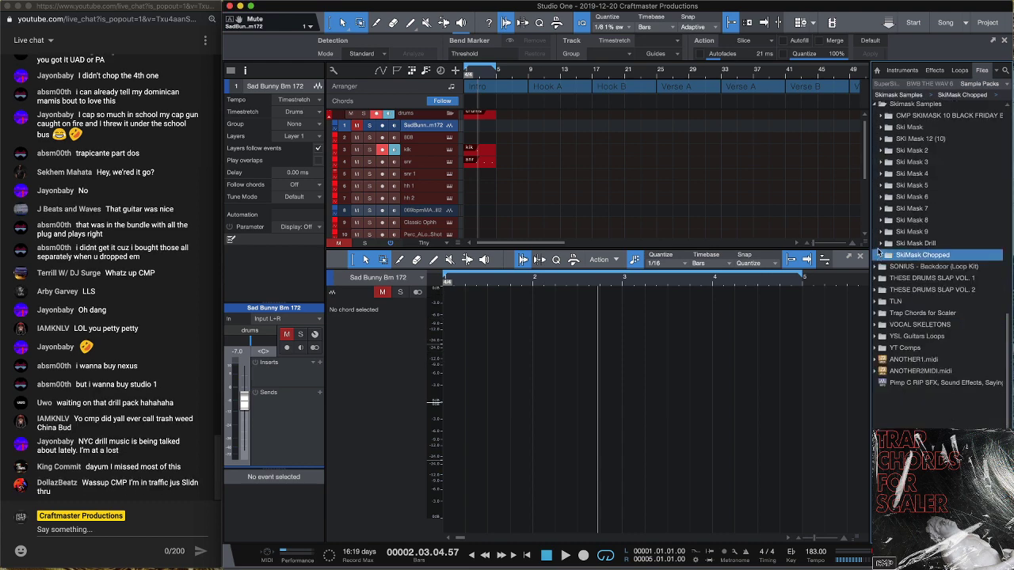
{"action": "left_click", "coordinate": [882, 116]}
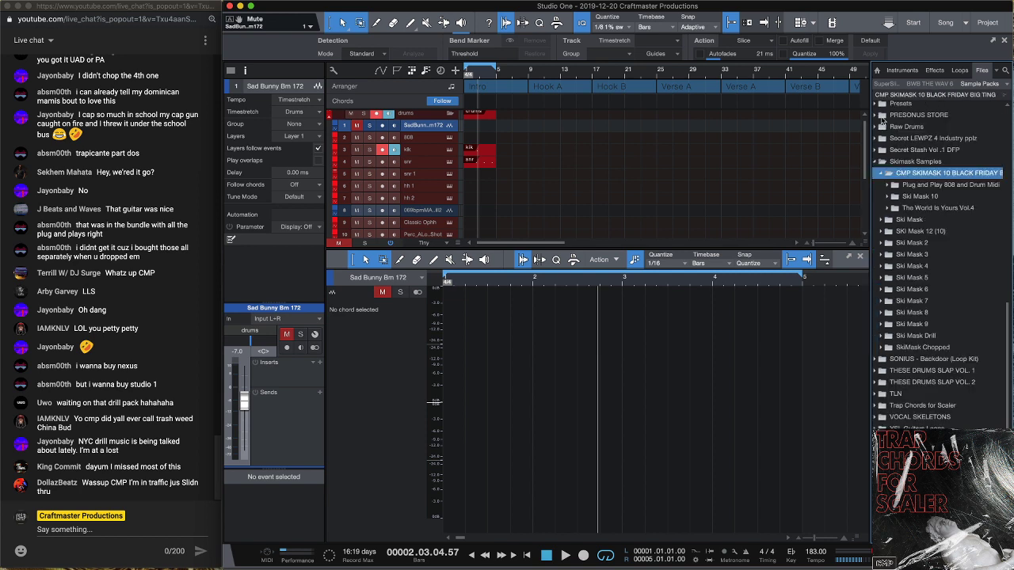
{"action": "left_click", "coordinate": [889, 198]}
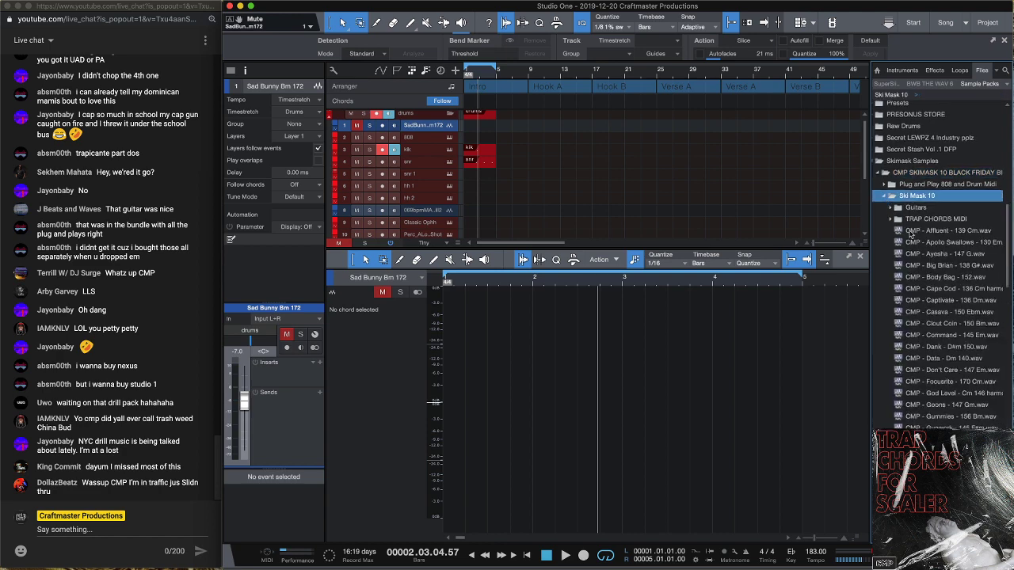
{"action": "left_click", "coordinate": [910, 230]}
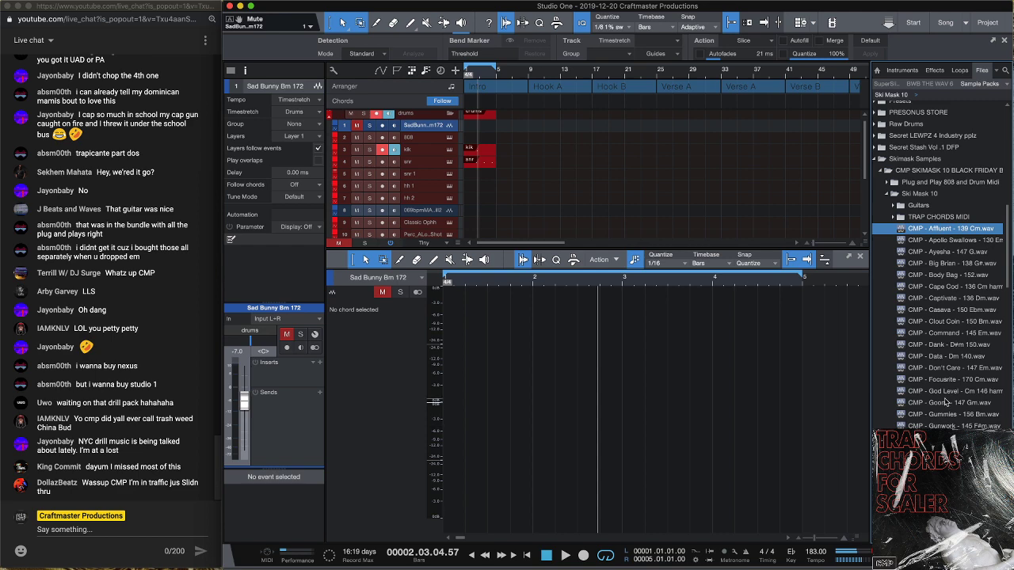
Load CMP - ML 24 - 90 Gm.wav at bar 1 of the Sad Bunny Bm 172 track and play it unmuted with the drums
{"action": "scroll", "coordinate": [932, 384], "scroll_direction": "down", "scroll_amount": 7}
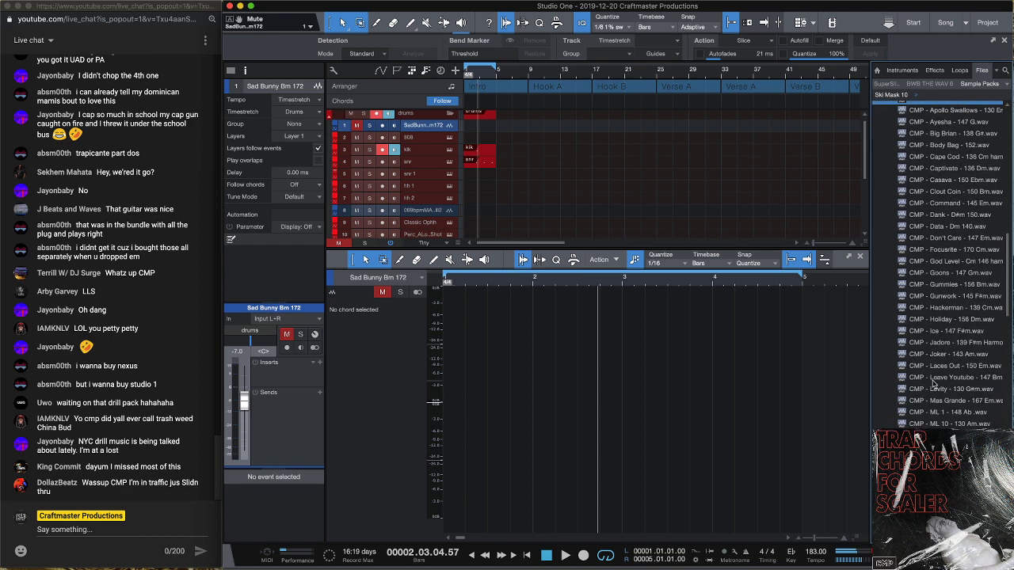
{"action": "scroll", "coordinate": [933, 384], "scroll_direction": "down", "scroll_amount": 4}
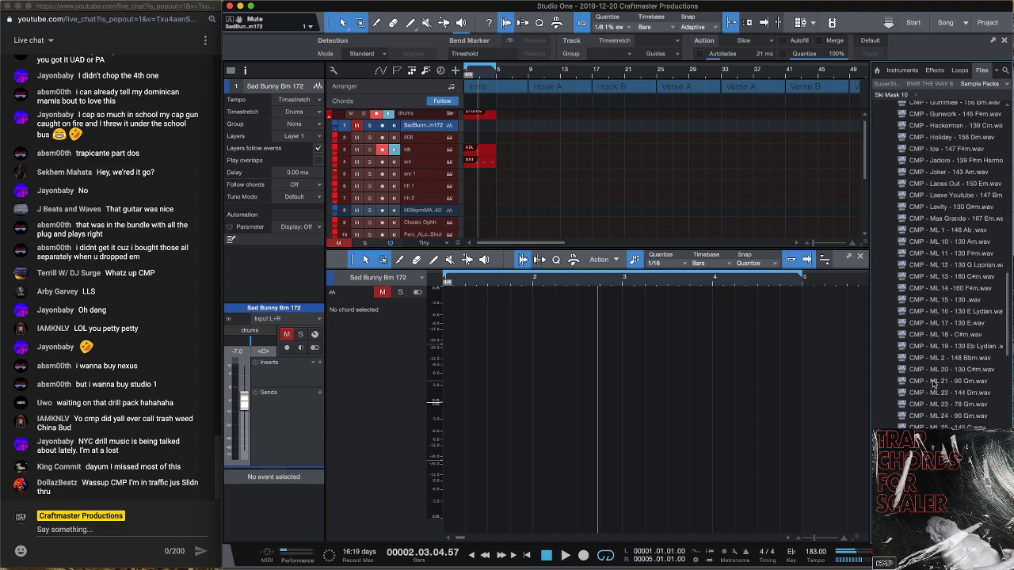
{"action": "scroll", "coordinate": [935, 386], "scroll_direction": "down", "scroll_amount": 1}
{"action": "left_click", "coordinate": [941, 382]}
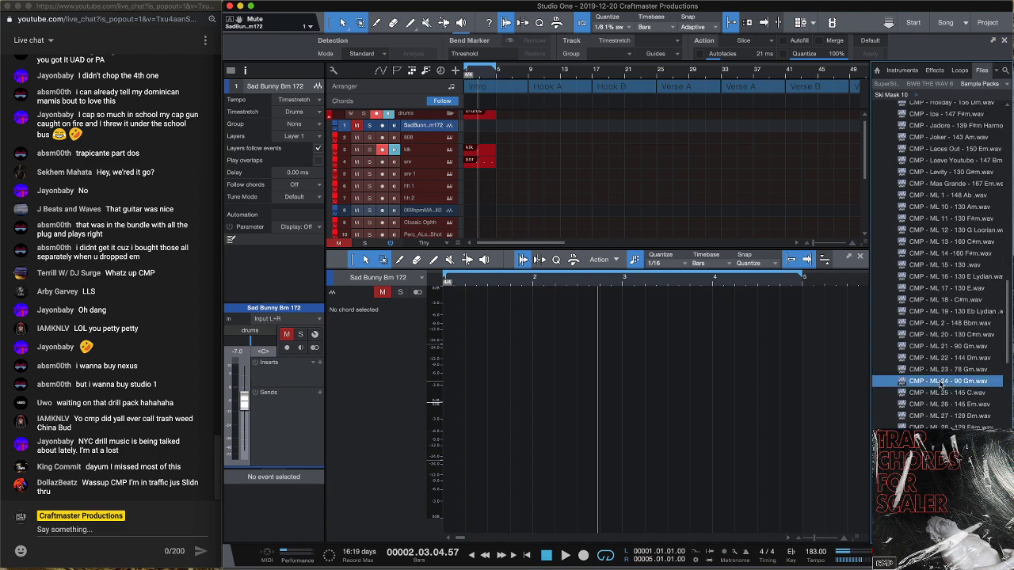
{"action": "left_click_drag", "start_coordinate": [909, 380], "coordinate": [483, 129]}
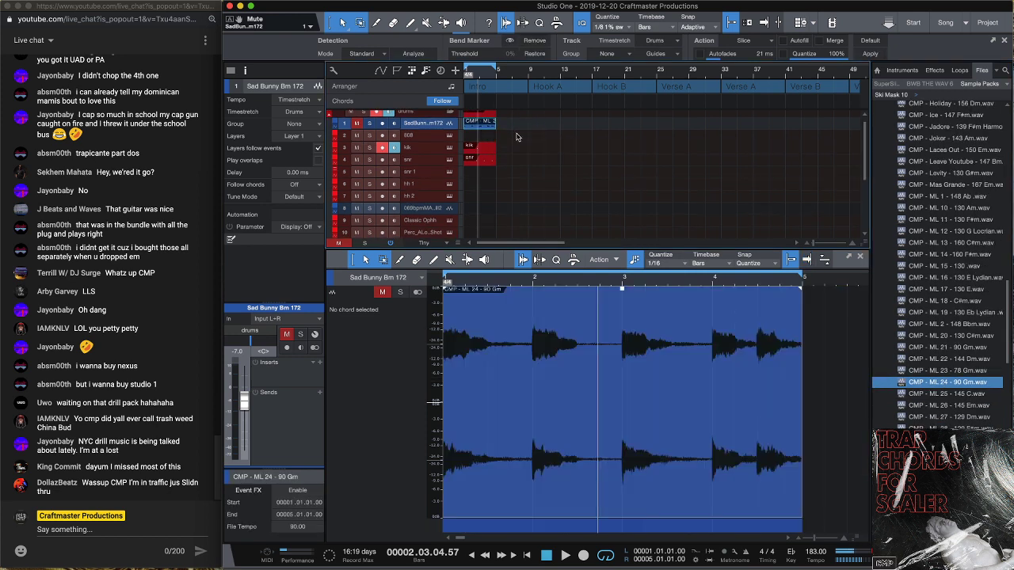
{"action": "key", "text": "Home"}
{"action": "key", "text": "space"}
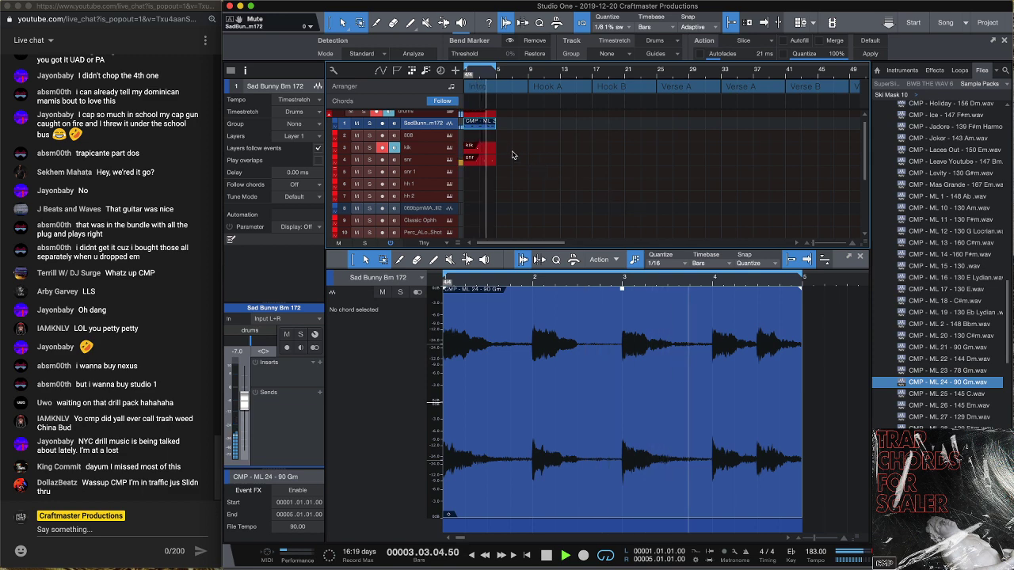
Extend the kik pattern with eighth-length C3 notes at 3.1, 3.4 and 4.4.3
{"action": "left_click", "coordinate": [485, 151]}
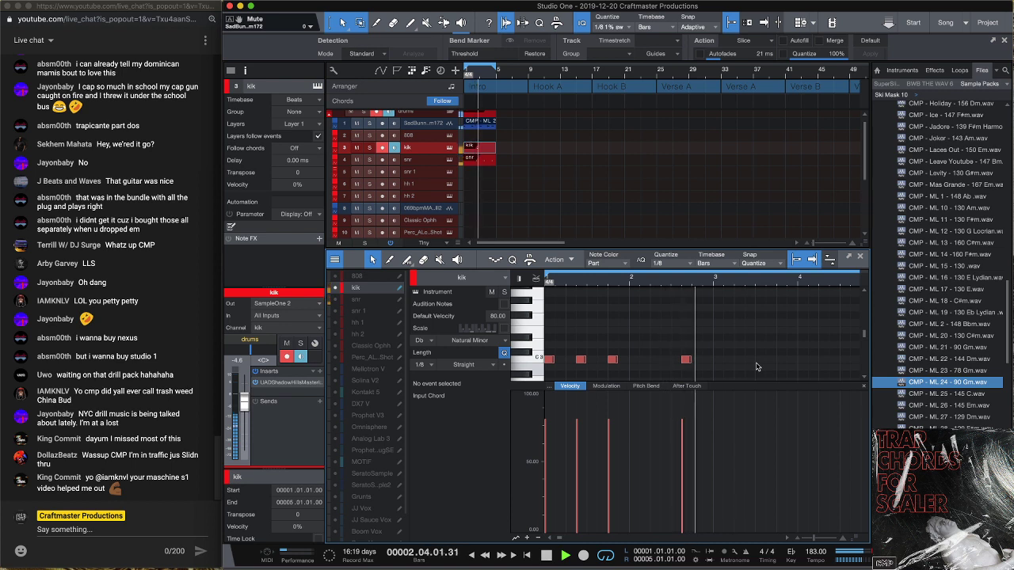
{"action": "key", "text": "space"}
{"action": "left_click", "coordinate": [718, 360]}
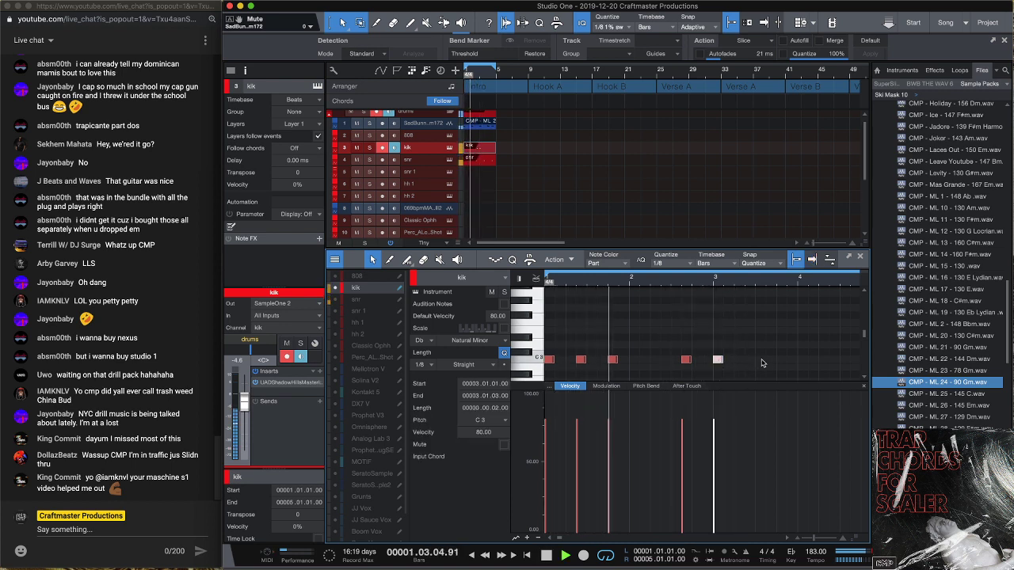
{"action": "left_click", "coordinate": [770, 360]}
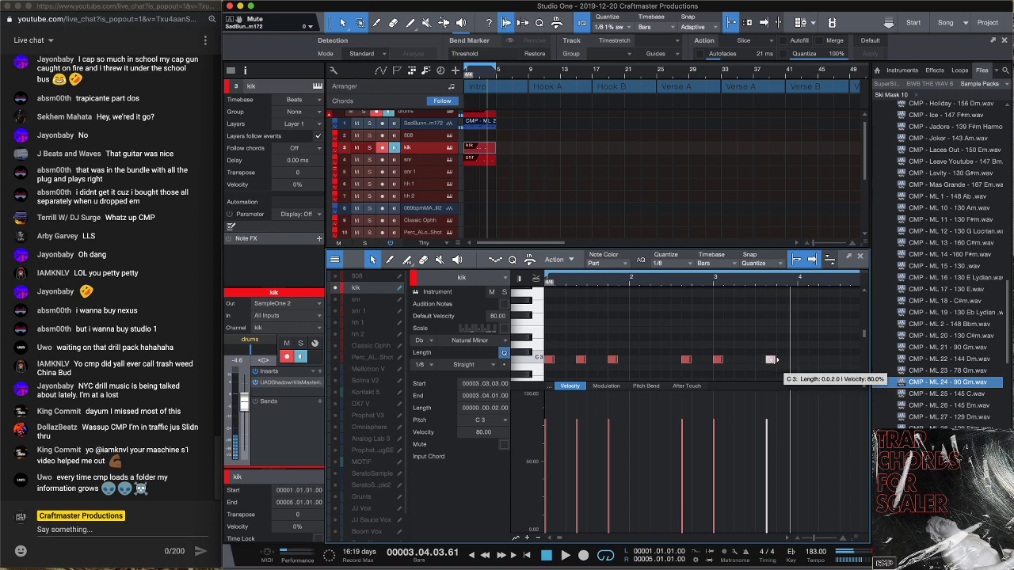
{"action": "left_click_drag", "start_coordinate": [774, 362], "coordinate": [784, 362]}
{"action": "key", "text": "space"}
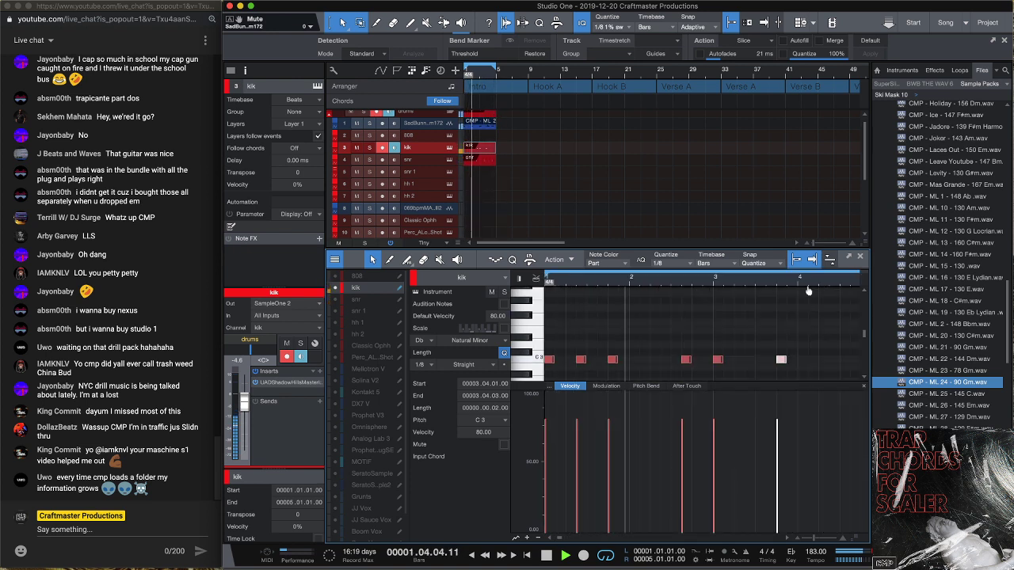
{"action": "left_click_drag", "start_coordinate": [808, 285], "coordinate": [701, 319]}
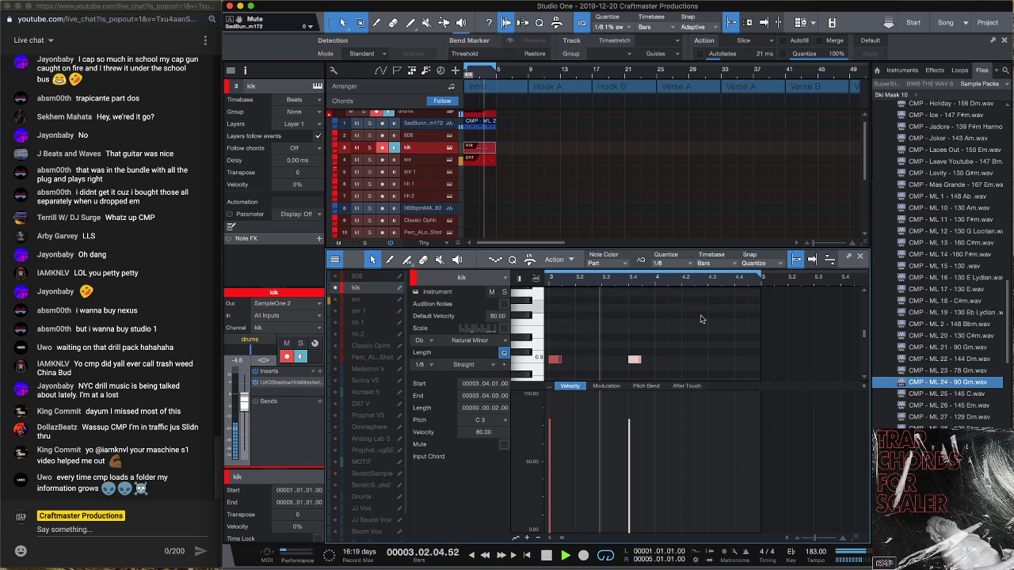
{"action": "double_click", "coordinate": [748, 360]}
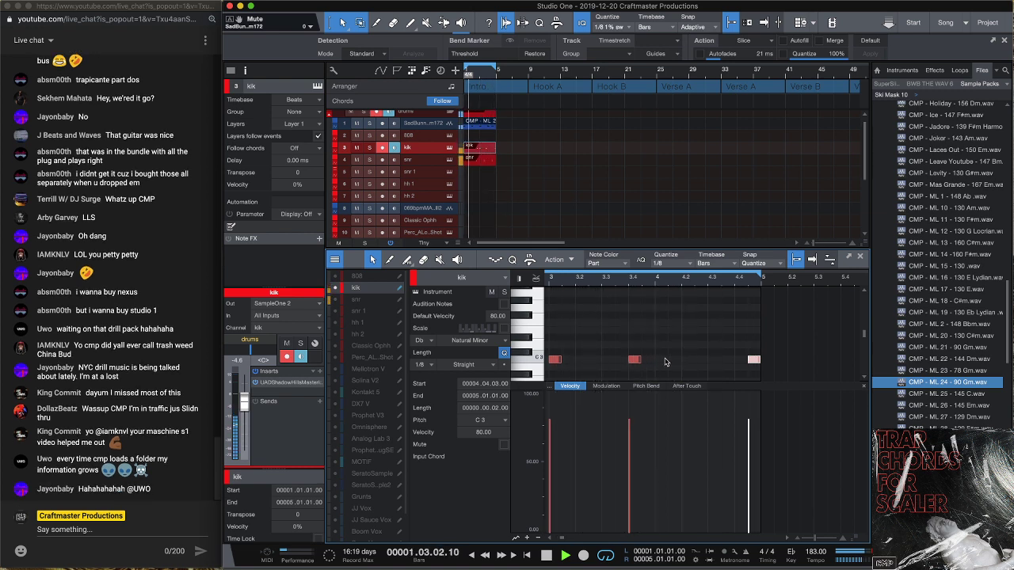
Create four-bar hh 1 and Classic Ophh parts, and place C3 notes on beat 2 of all four bars in the Classic Ophh part
{"action": "double_click", "coordinate": [475, 183]}
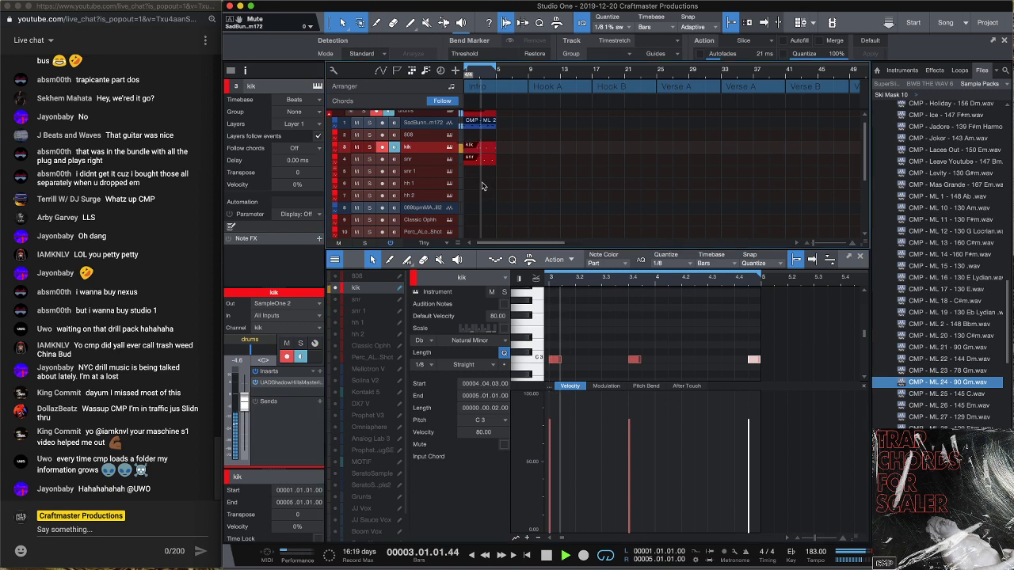
{"action": "double_click", "coordinate": [478, 222]}
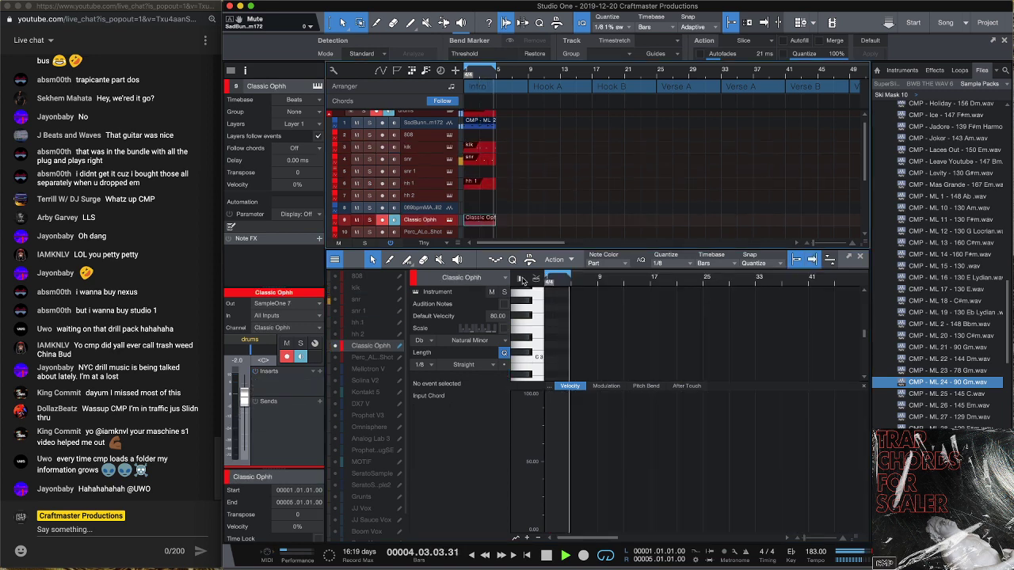
{"action": "scroll", "coordinate": [583, 317], "scroll_direction": "up", "scroll_amount": 4}
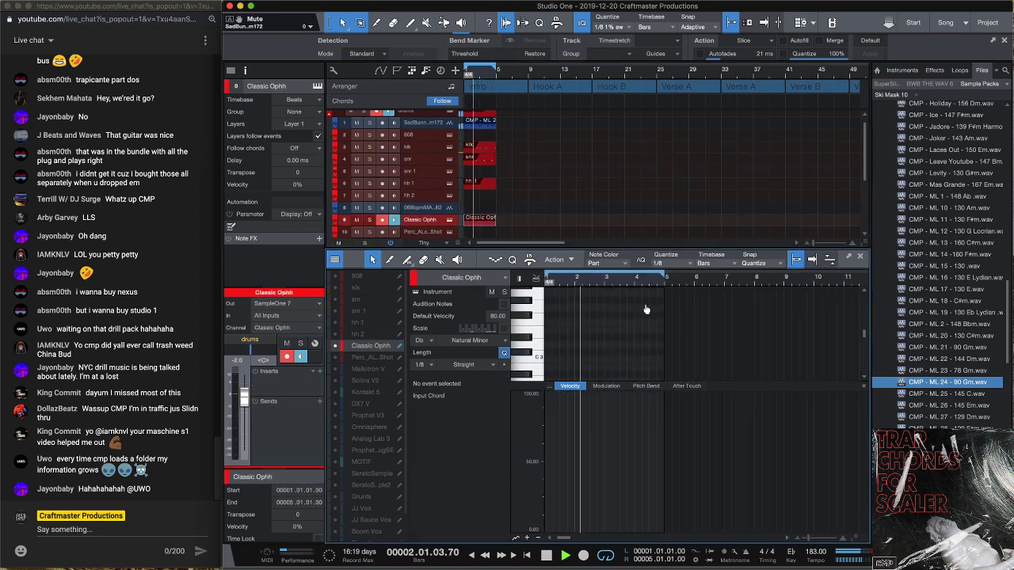
{"action": "scroll", "coordinate": [580, 317], "scroll_direction": "up", "scroll_amount": 3}
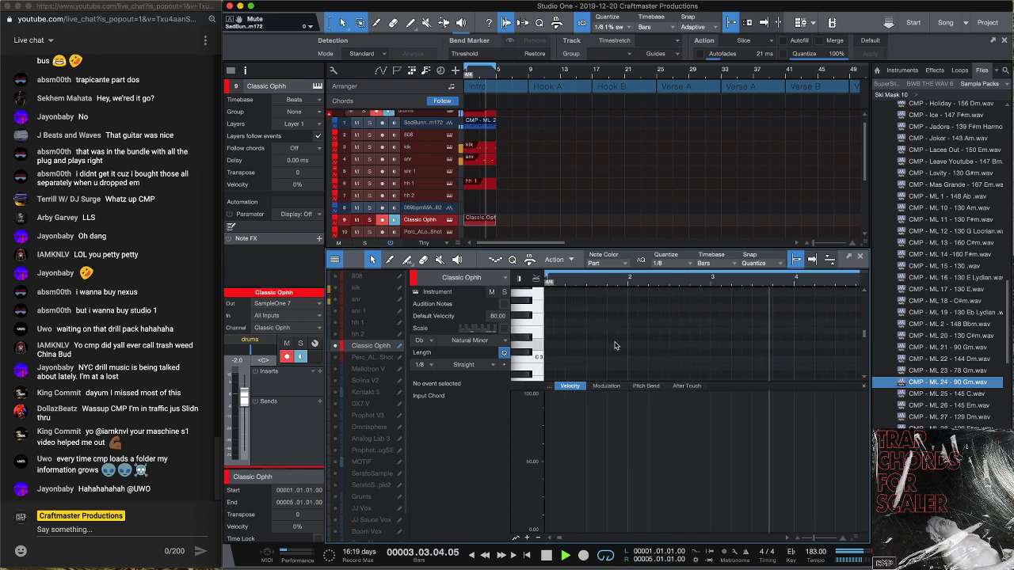
{"action": "left_click", "coordinate": [569, 359]}
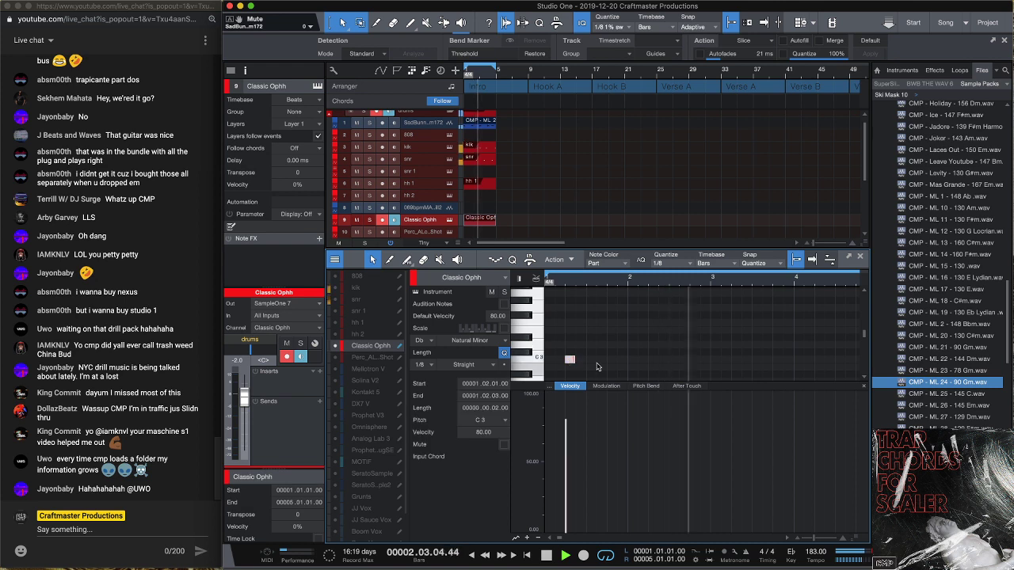
{"action": "key", "text": "space"}
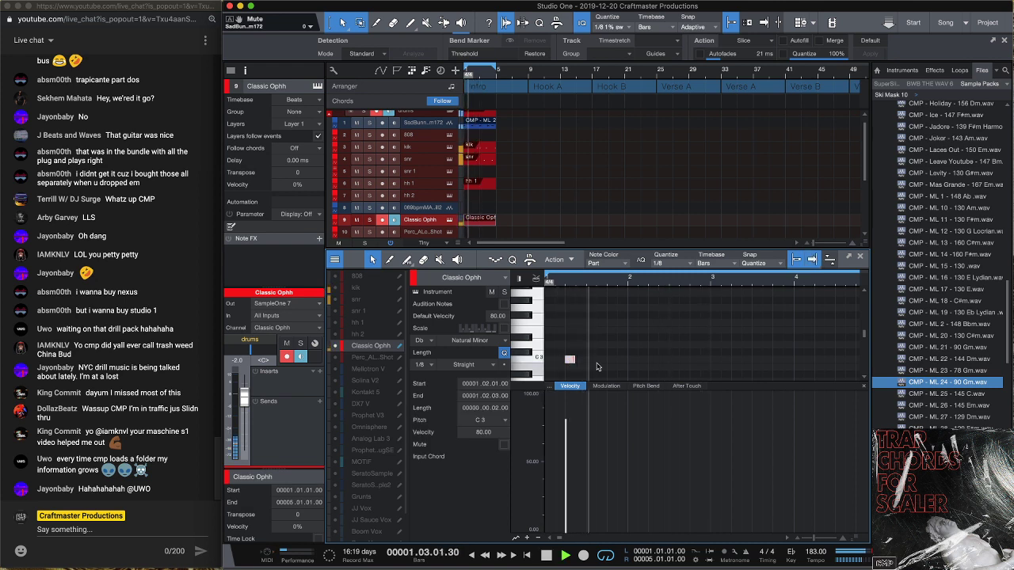
{"action": "left_click", "coordinate": [651, 356]}
{"action": "left_click_drag", "start_coordinate": [709, 363], "coordinate": [543, 300]}
{"action": "key", "text": "d"}
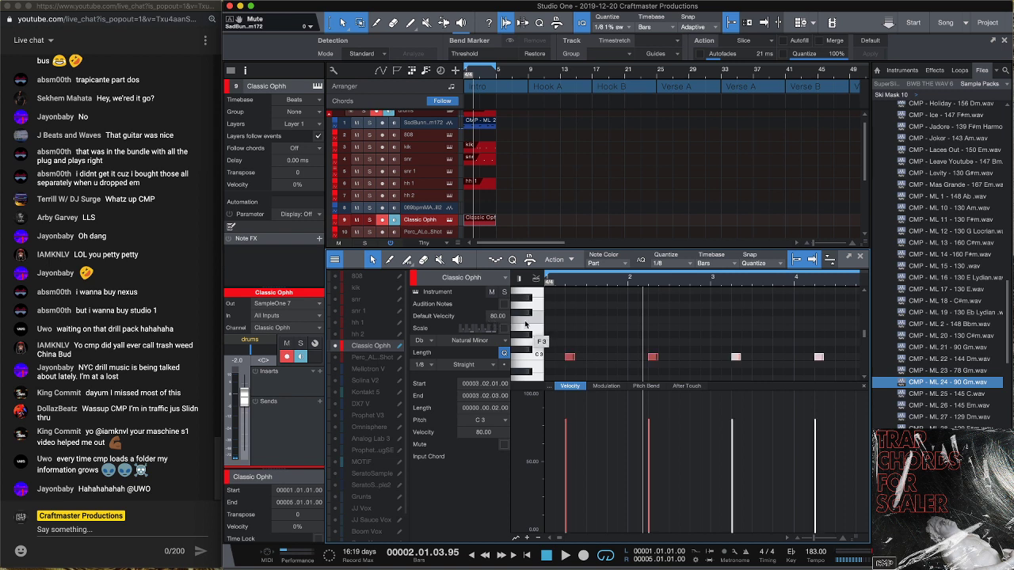
{"action": "key", "text": "space"}
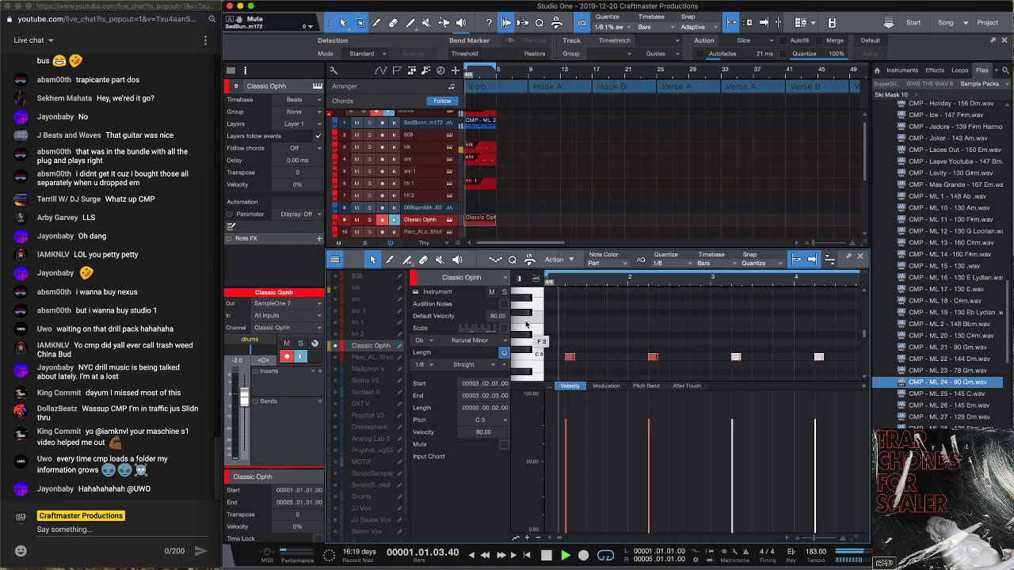
Add eighth-length C3 notes at 1.1 and 1.1.3 in the hh 1 part, and lower the second note's velocity to 75.65
{"action": "left_click", "coordinate": [477, 186]}
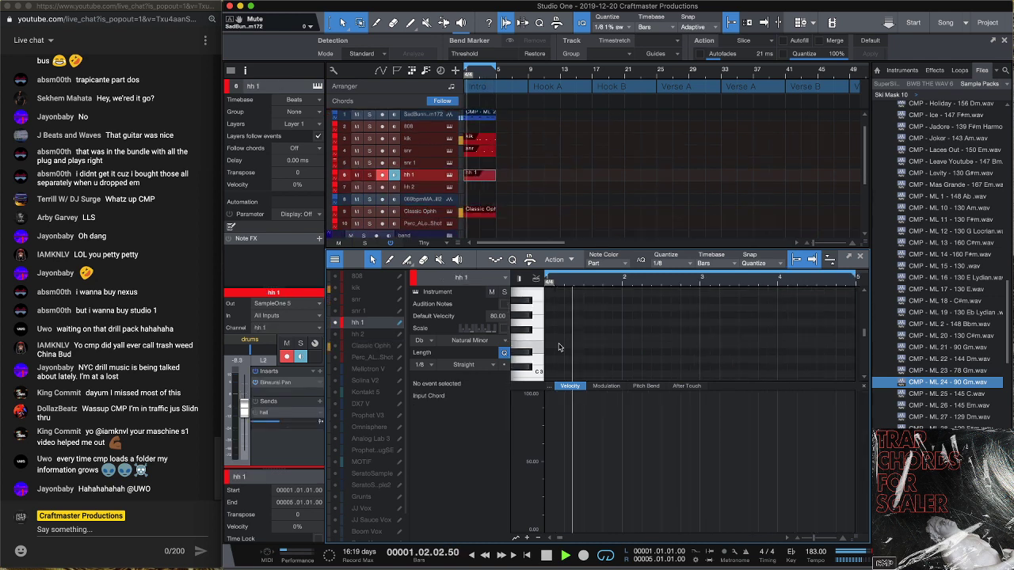
{"action": "left_click", "coordinate": [548, 372]}
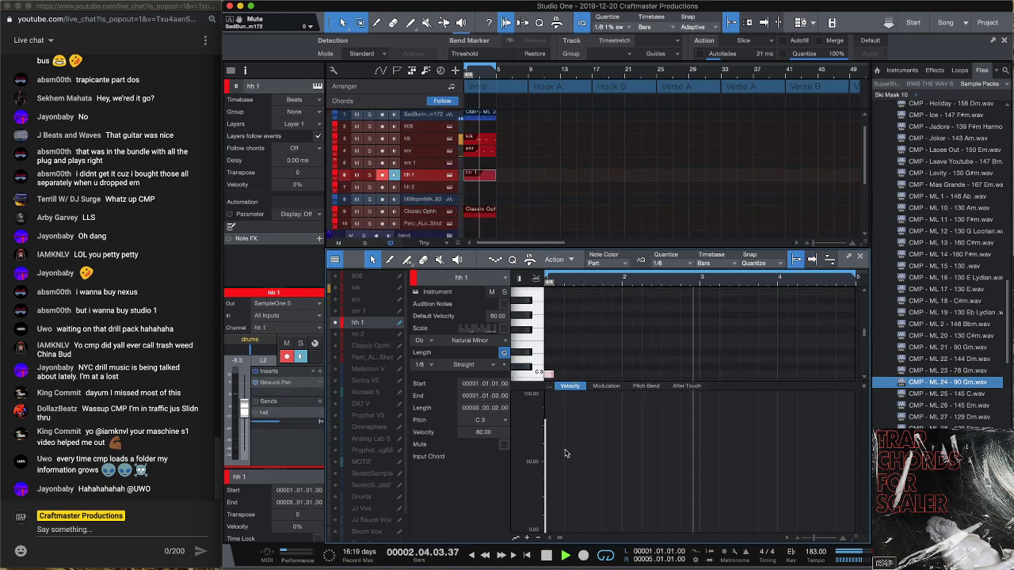
{"action": "left_click", "coordinate": [553, 373]}
{"action": "left_click_drag", "start_coordinate": [554, 418], "coordinate": [554, 426]}
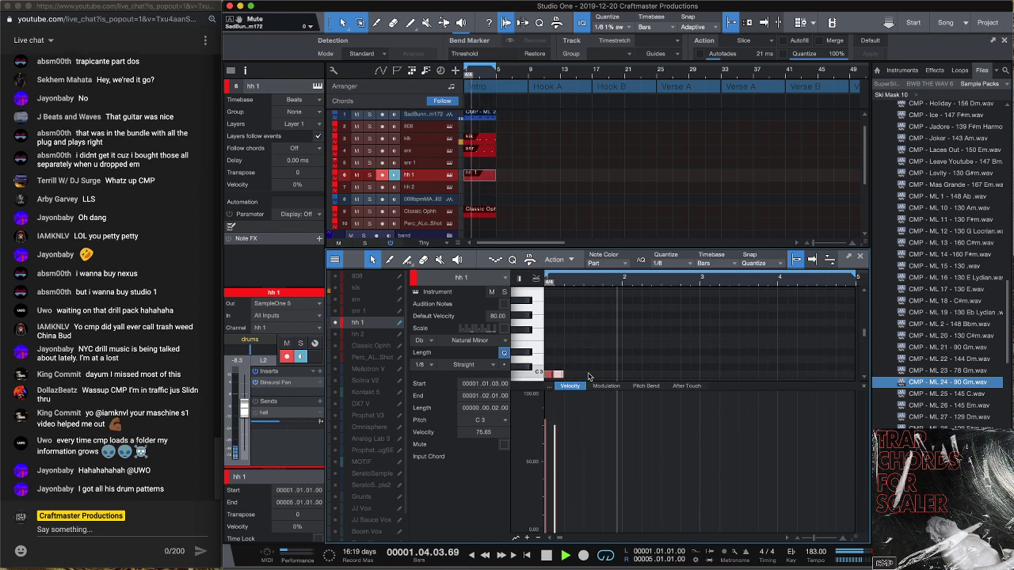
{"action": "key", "text": "space"}
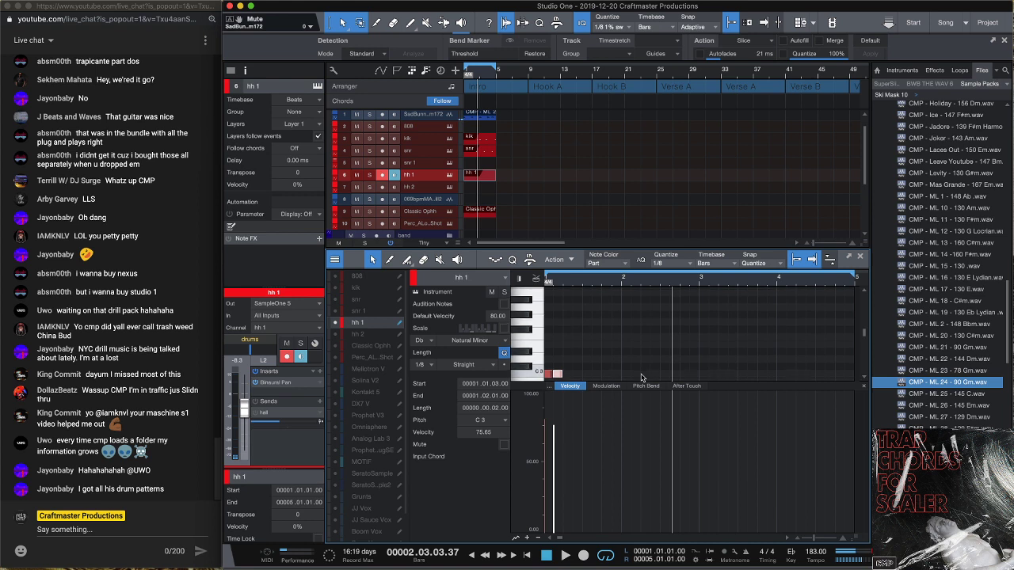
Add a quarter-length C3 note at 2.3 in the hh 1 part and split it into a roll of 1/32 notes
{"action": "key", "text": "space"}
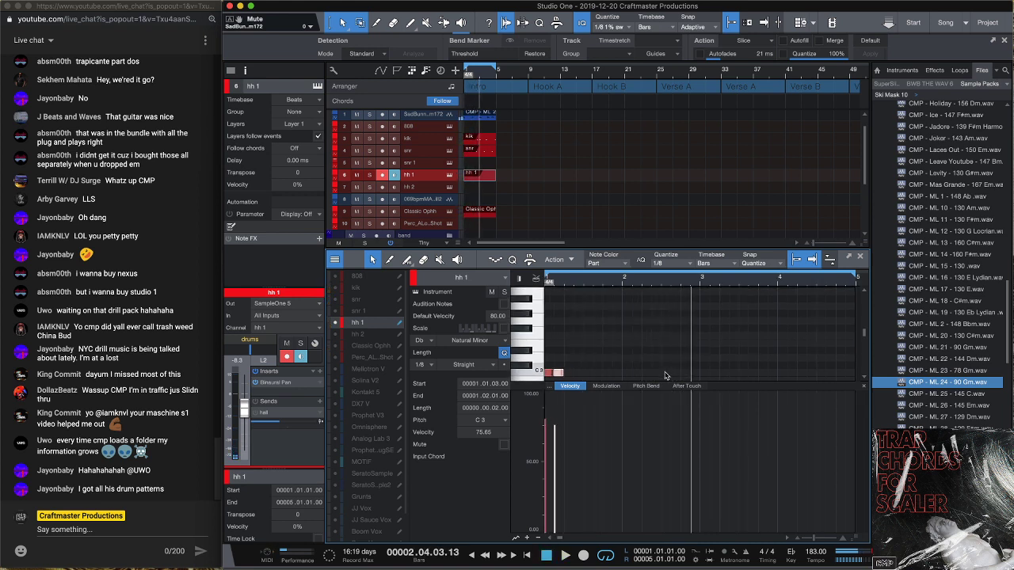
{"action": "left_click", "coordinate": [665, 372]}
{"action": "left_click_drag", "start_coordinate": [672, 372], "coordinate": [681, 374]}
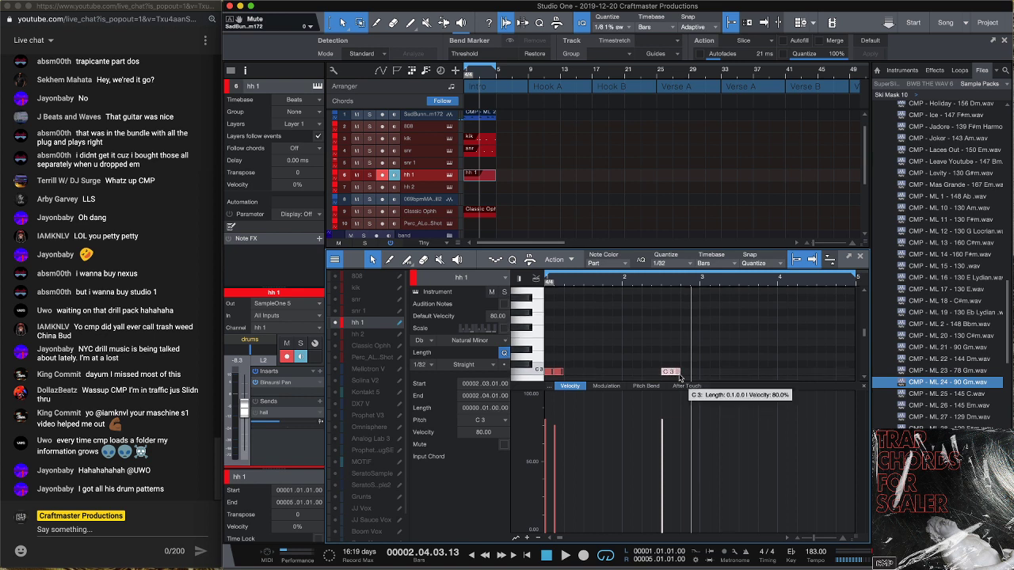
{"action": "key", "text": "alt+d"}
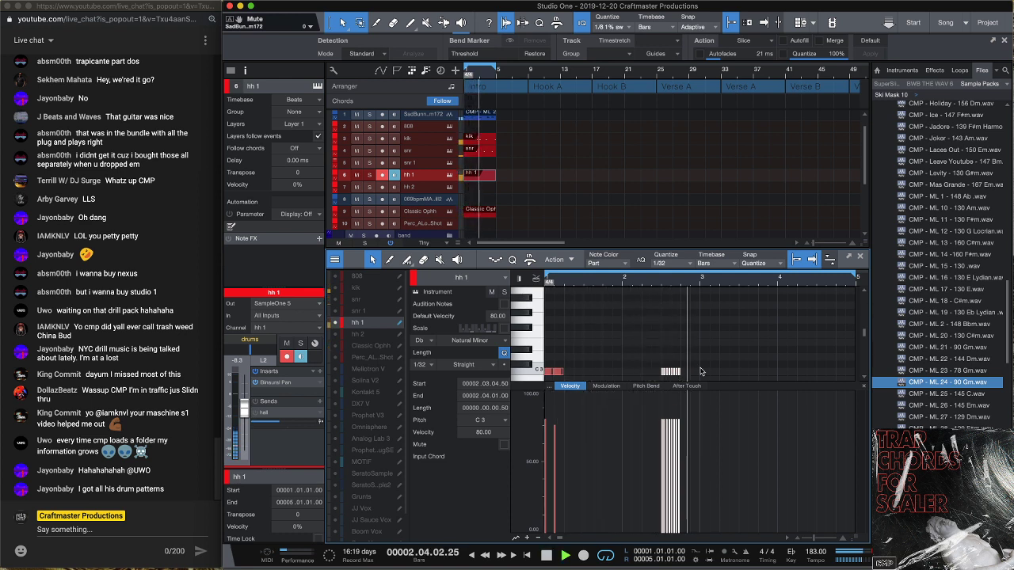
Shift the 1/32 hi-hat roll one beat earlier to start at 2.2, and play the pattern
{"action": "key", "text": "alt+Left"}
{"action": "key", "text": "alt+Left"}
{"action": "key", "text": "alt+Left"}
{"action": "key", "text": "alt+Left"}
{"action": "key", "text": "alt+Left"}
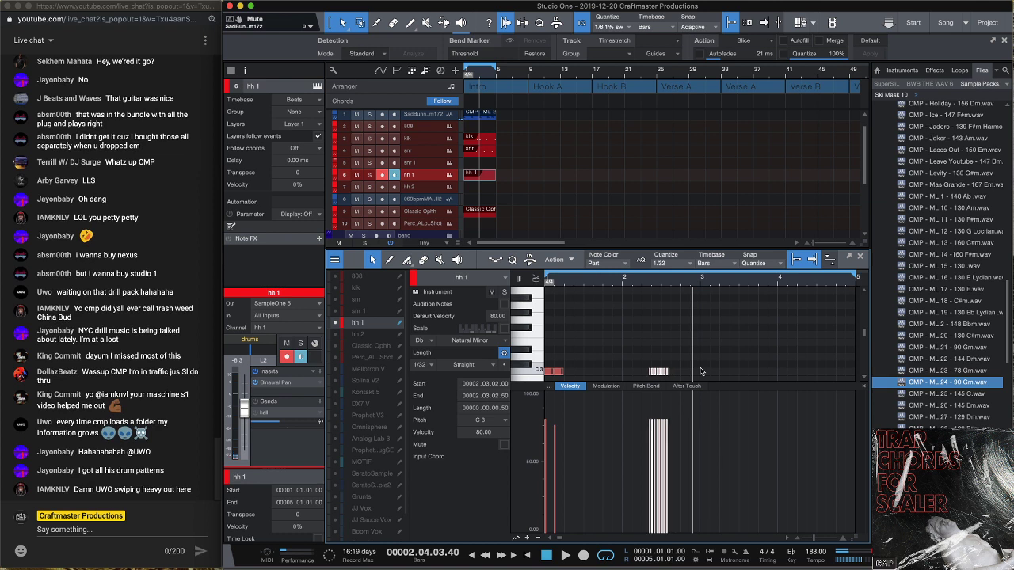
{"action": "key", "text": "space"}
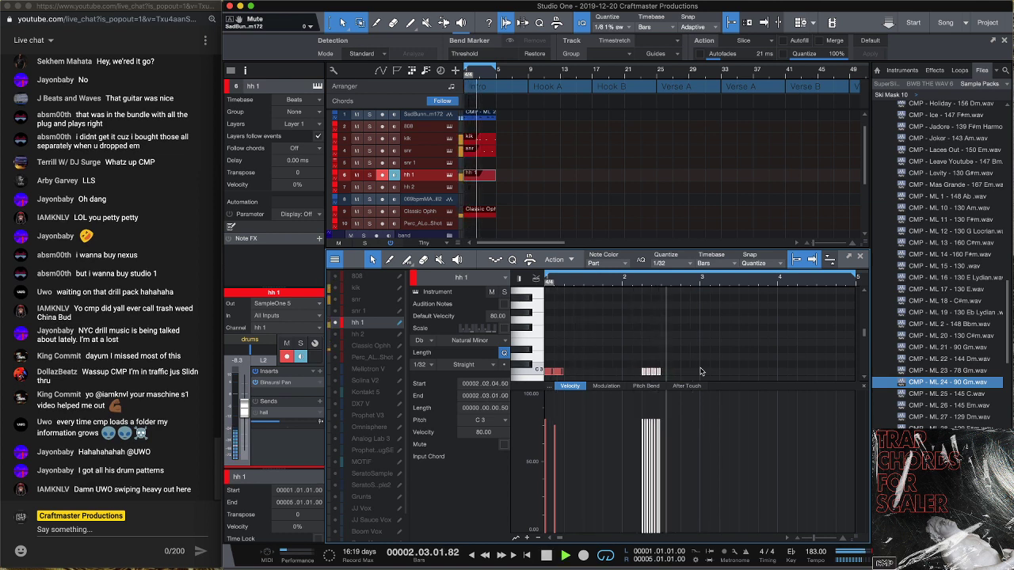
Delete the Classic Ophh notes at 2.2 and 4.2, and reopen the hh 1 part for editing
{"action": "left_click", "coordinate": [478, 211]}
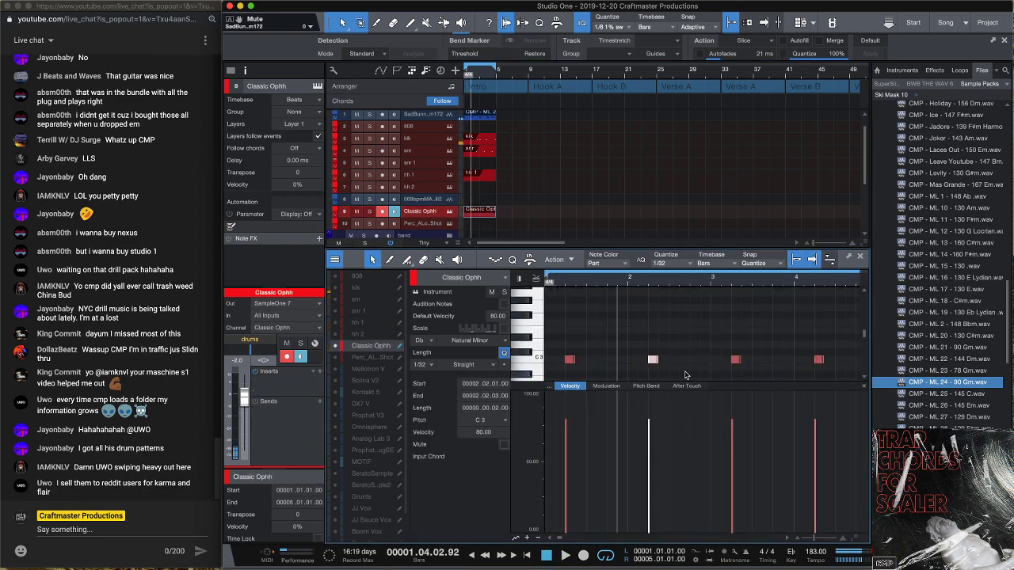
{"action": "double_click", "coordinate": [652, 359]}
{"action": "double_click", "coordinate": [818, 360]}
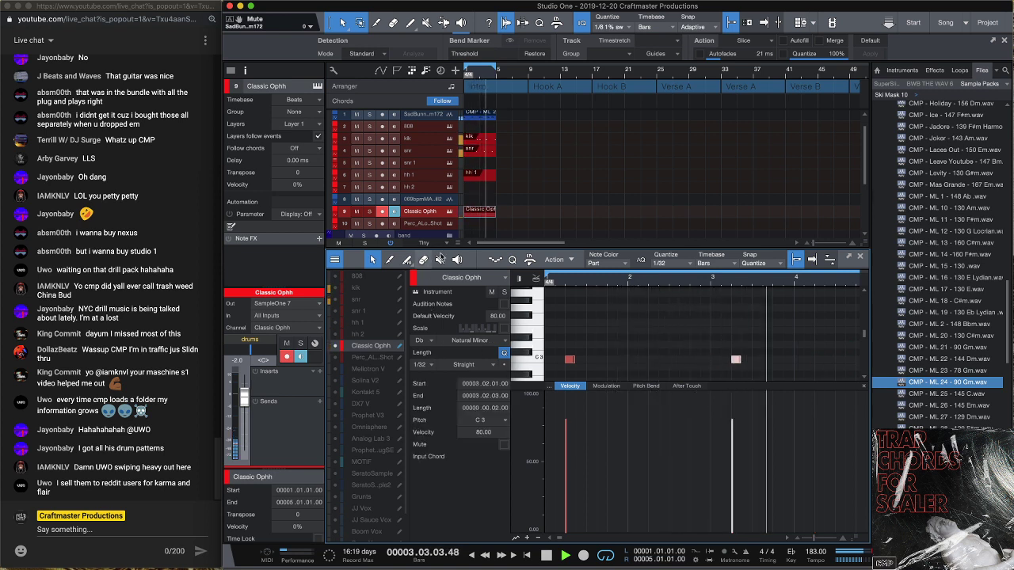
{"action": "left_click", "coordinate": [488, 176]}
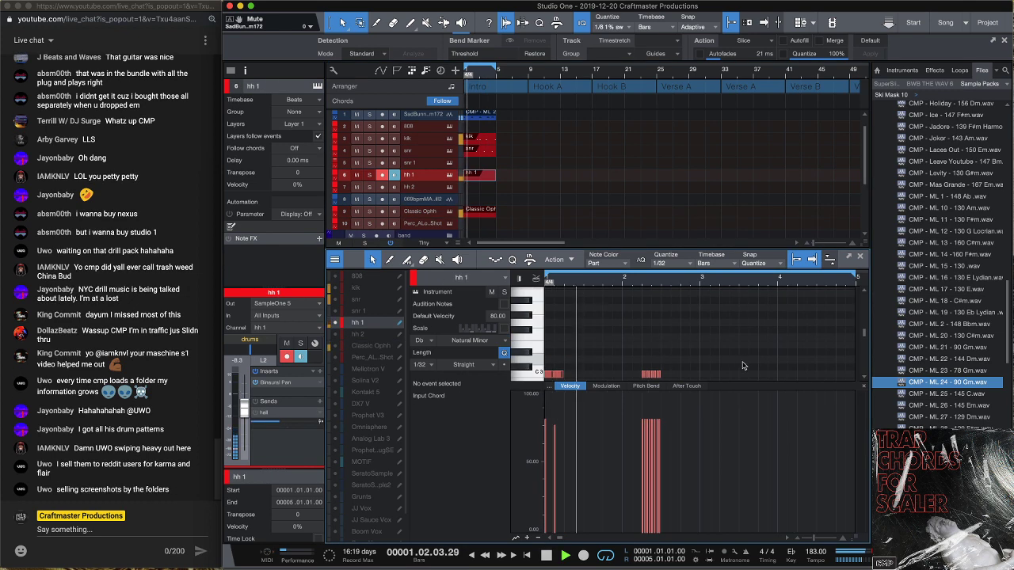
Move the hi-hat part from the hh 1 track to hh 2, and duplicate all its notes so the copy starts at bar 3
{"action": "key", "text": "space"}
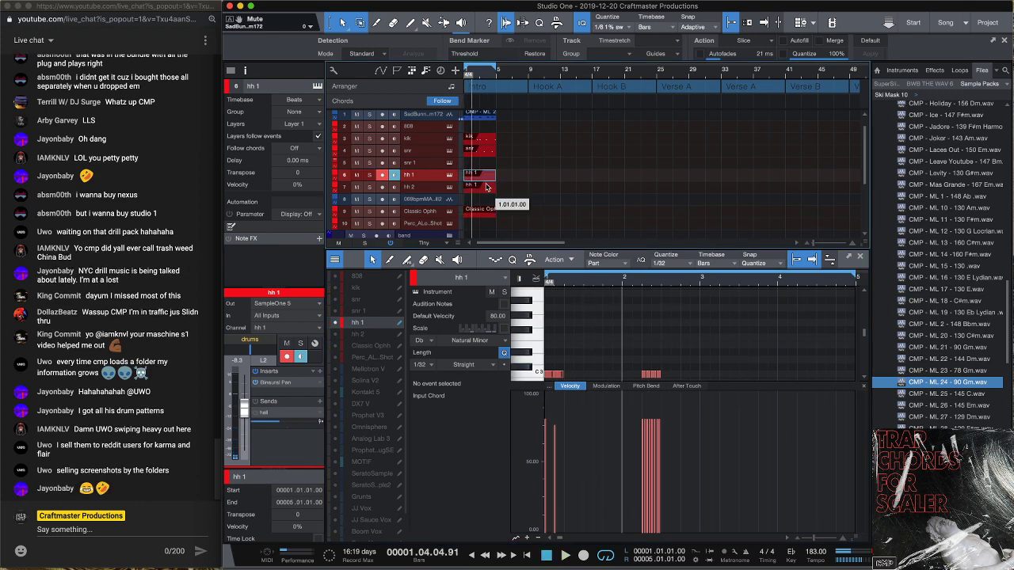
{"action": "left_click", "coordinate": [485, 187]}
{"action": "key", "text": "space"}
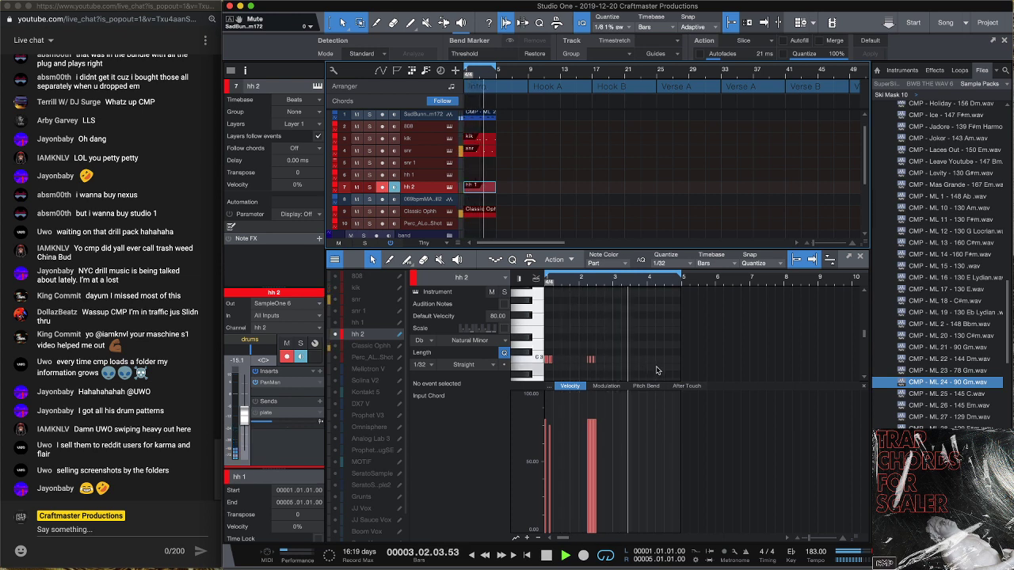
{"action": "key", "text": "space"}
{"action": "key", "text": "ctrl+a"}
{"action": "key", "text": "ctrl+d"}
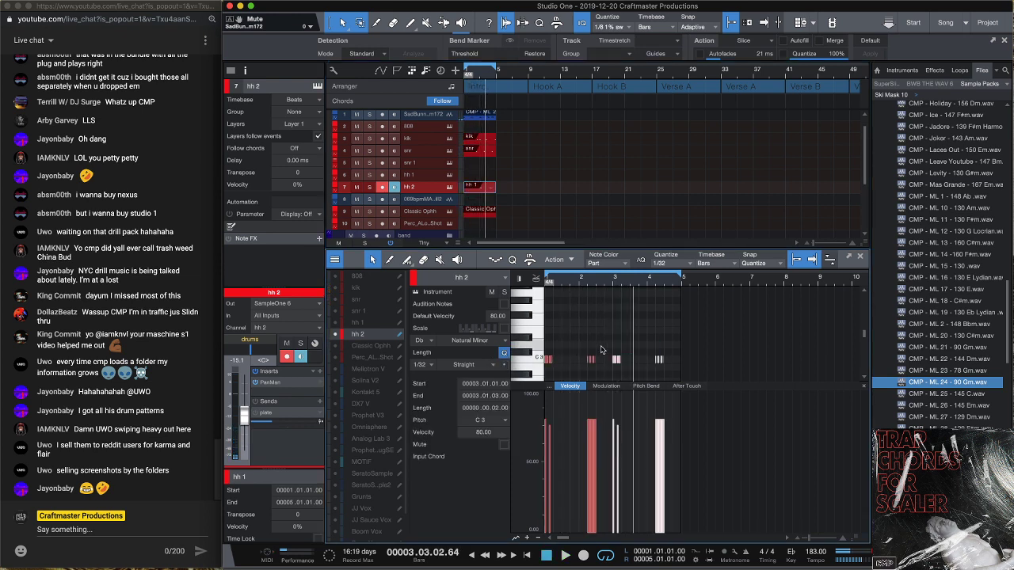
{"action": "key", "text": "space"}
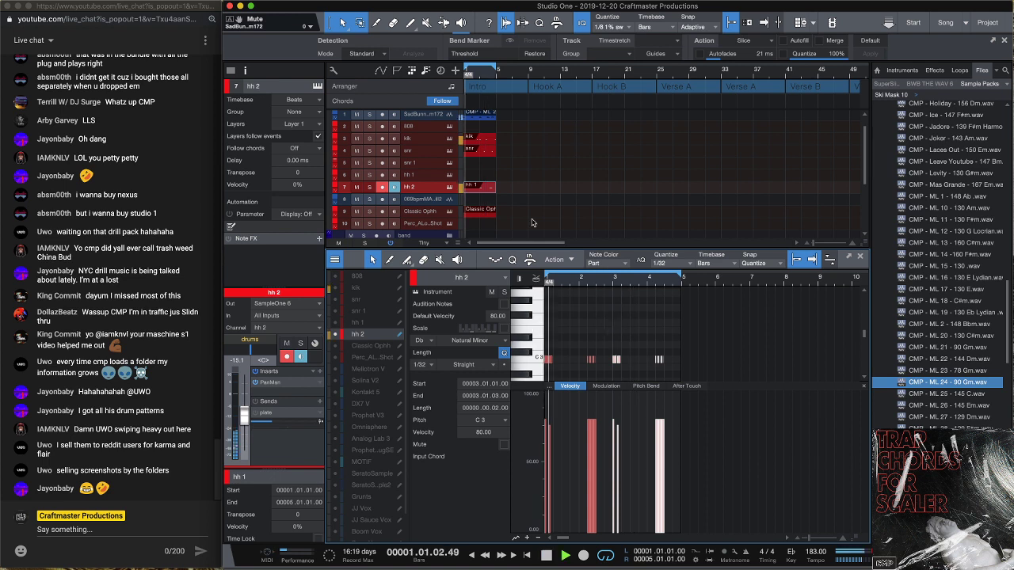
Create an empty four-bar part on hh 1, and delete the note pairs at 1.1 and 3.1 from the hh 2 part, keeping the rolls
{"action": "left_click", "coordinate": [484, 176]}
{"action": "left_click", "coordinate": [485, 188]}
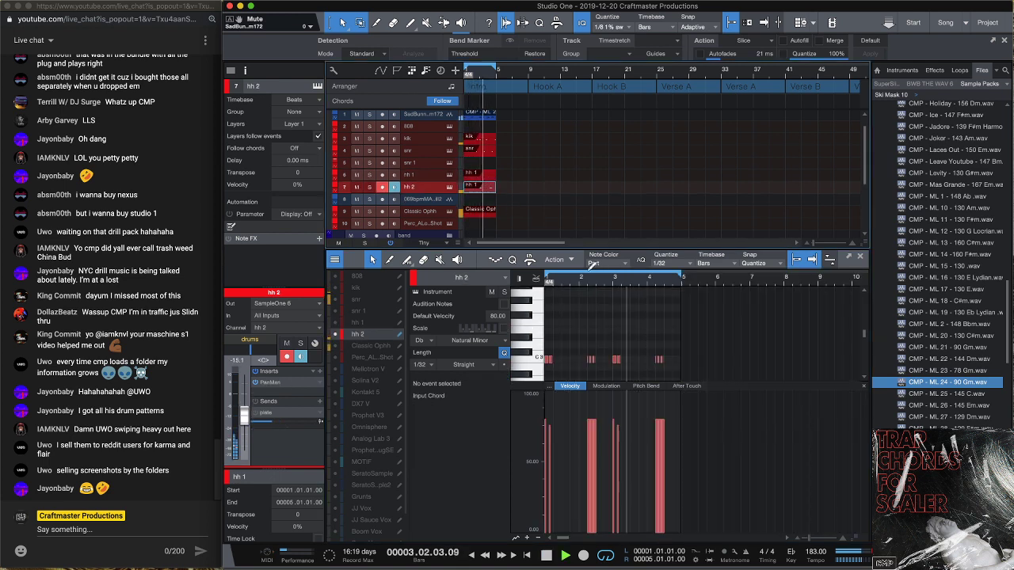
{"action": "left_click", "coordinate": [590, 359]}
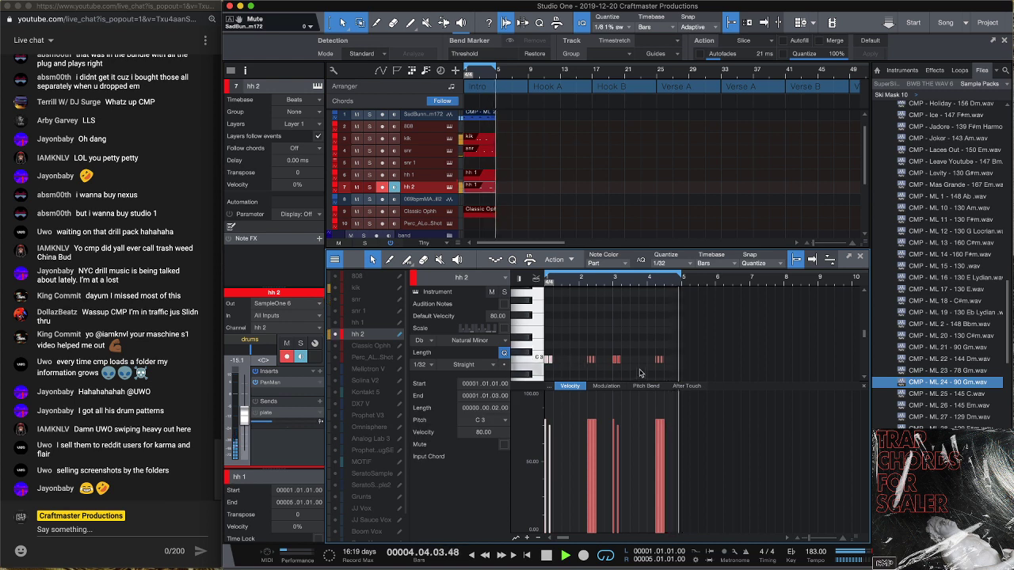
{"action": "double_click", "coordinate": [616, 360]}
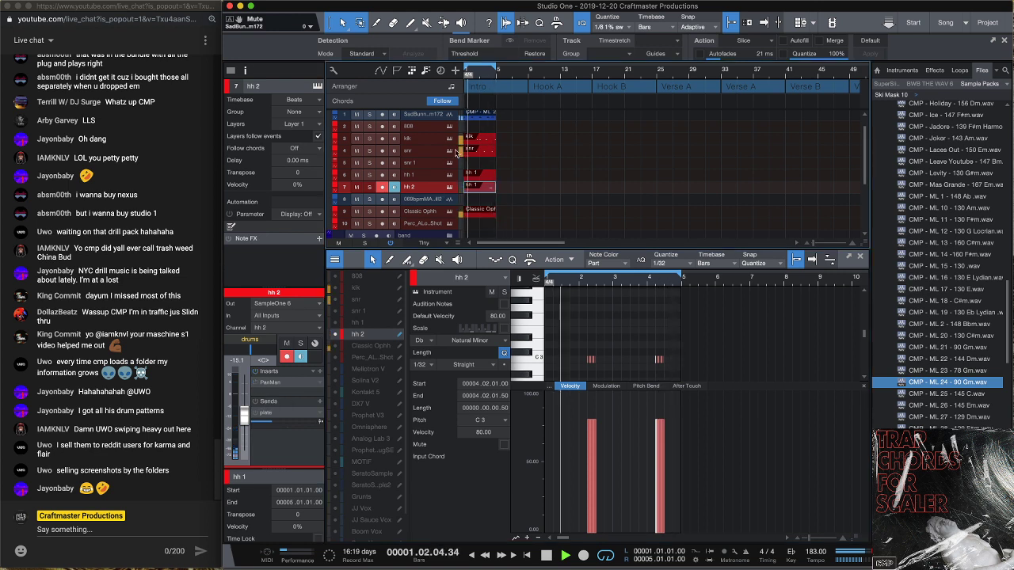
Draw a C3 note in the empty hh 1 part and extend its start back to 1.1, making it 0.0.1.50 long
{"action": "left_click", "coordinate": [473, 172]}
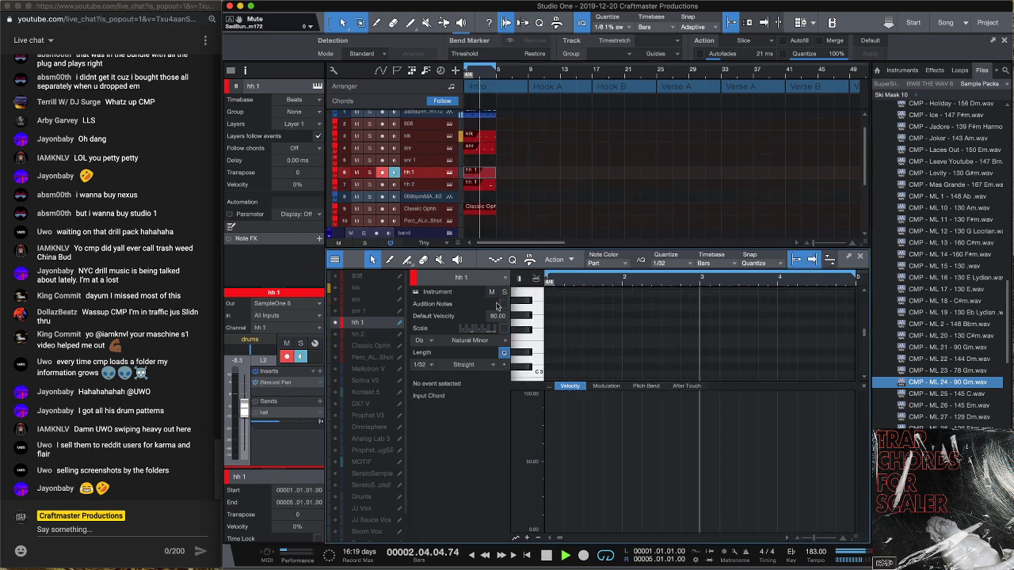
{"action": "scroll", "coordinate": [555, 333], "scroll_direction": "down", "scroll_amount": 3}
{"action": "double_click", "coordinate": [551, 331]}
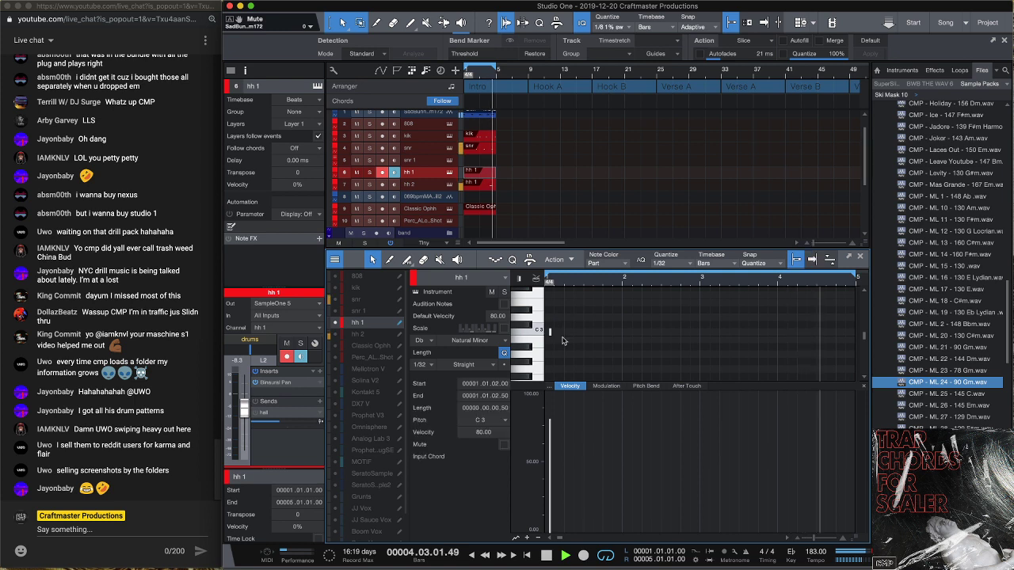
{"action": "left_click_drag", "start_coordinate": [549, 333], "coordinate": [545, 333]}
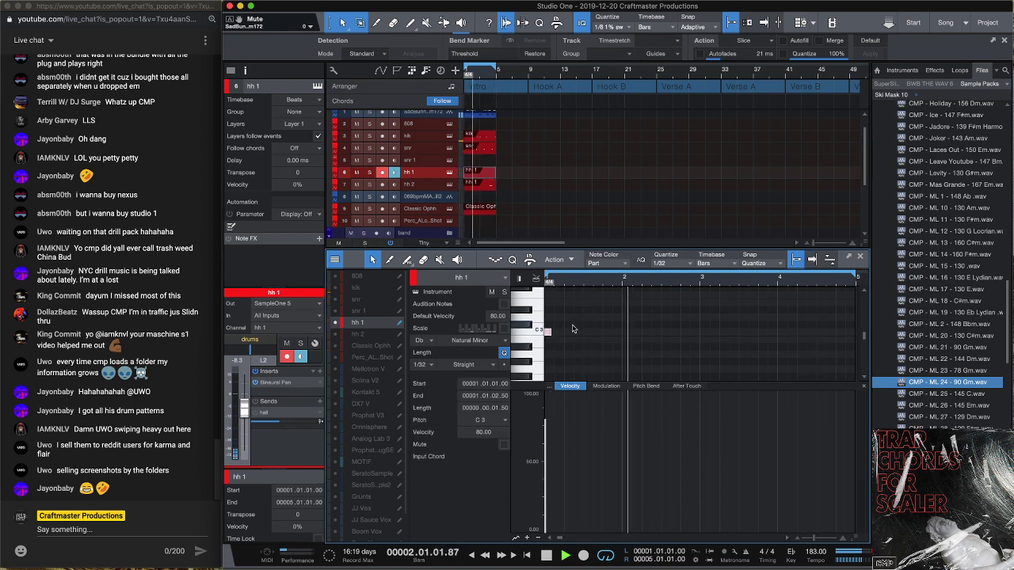
Set the note quantize to 1/8 and repeat the C3 hi-hat note every eighth across all four bars of the hh 1 part
{"action": "left_click", "coordinate": [677, 265]}
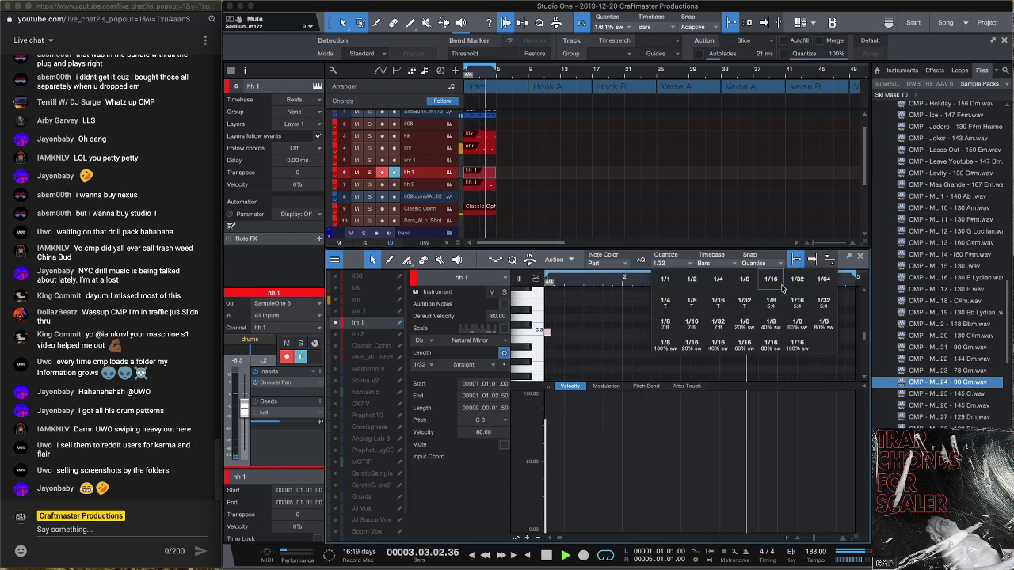
{"action": "left_click", "coordinate": [745, 280]}
{"action": "key", "text": "d"}
{"action": "key", "text": "d"}
{"action": "key", "text": "d"}
{"action": "key", "text": "d"}
{"action": "key", "text": "d"}
{"action": "key", "text": "d"}
{"action": "key", "text": "d"}
{"action": "key", "text": "d"}
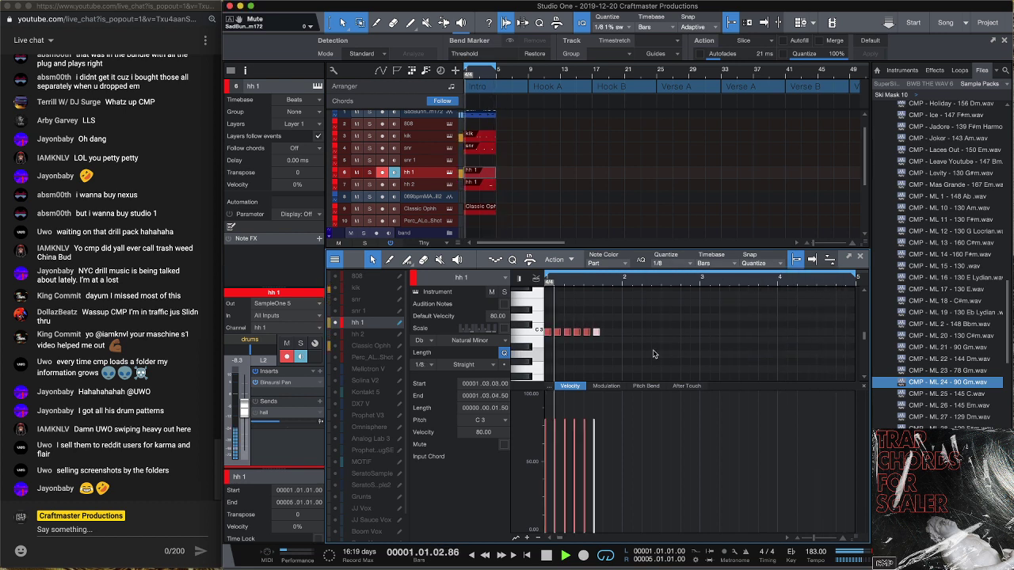
{"action": "key", "text": "d"}
{"action": "key", "text": "d"}
{"action": "key", "text": "d"}
{"action": "key", "text": "d"}
{"action": "key", "text": "d"}
{"action": "key", "text": "d"}
{"action": "key", "text": "d"}
{"action": "key", "text": "d"}
{"action": "key", "text": "d"}
{"action": "key", "text": "d"}
{"action": "key", "text": "d"}
{"action": "key", "text": "d"}
{"action": "key", "text": "d"}
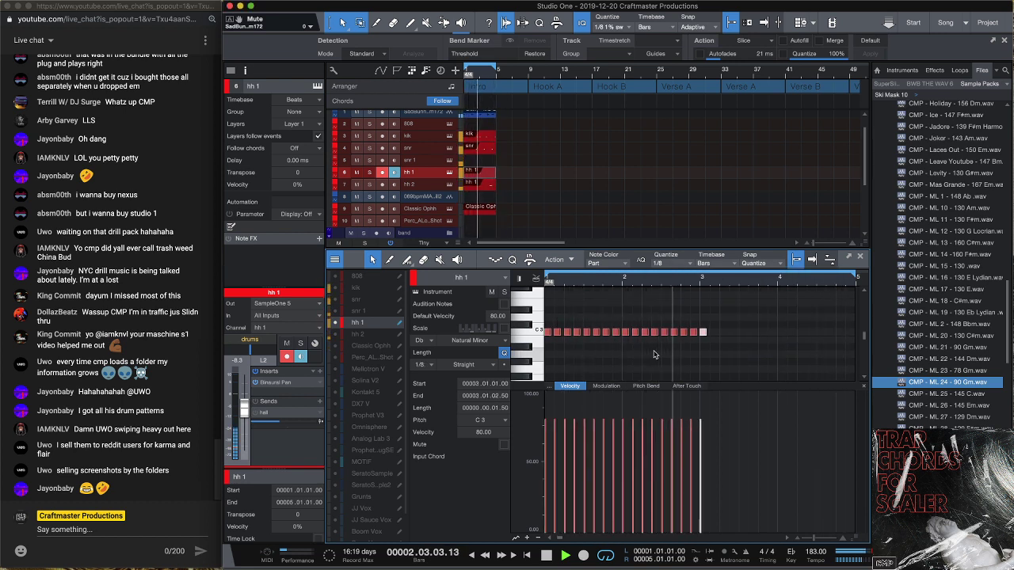
{"action": "key", "text": "d"}
{"action": "key", "text": "d"}
{"action": "key", "text": "d"}
{"action": "key", "text": "d"}
{"action": "key", "text": "d"}
{"action": "key", "text": "d"}
{"action": "key", "text": "d"}
{"action": "key", "text": "d"}
{"action": "key", "text": "d"}
{"action": "key", "text": "d"}
{"action": "key", "text": "d"}
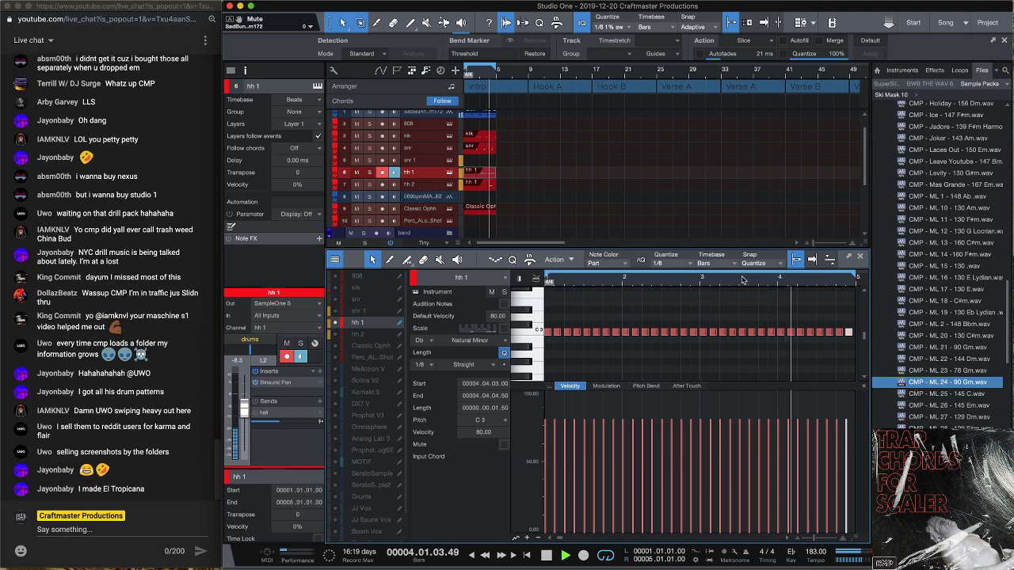
{"action": "key", "text": "w"}
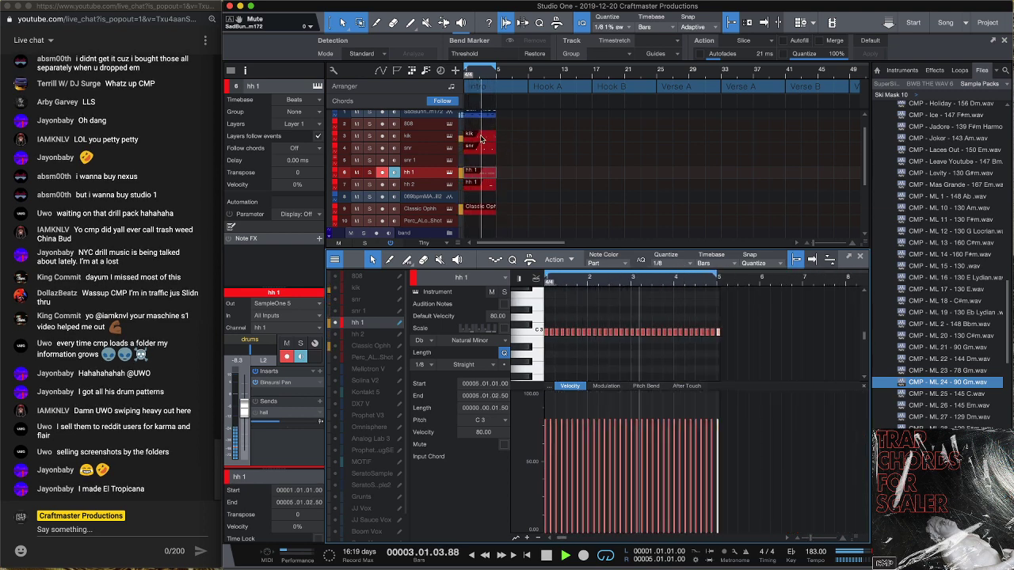
Copy the kik part onto the 808 track and transpose all of its notes to G3
{"action": "left_click", "coordinate": [479, 125]}
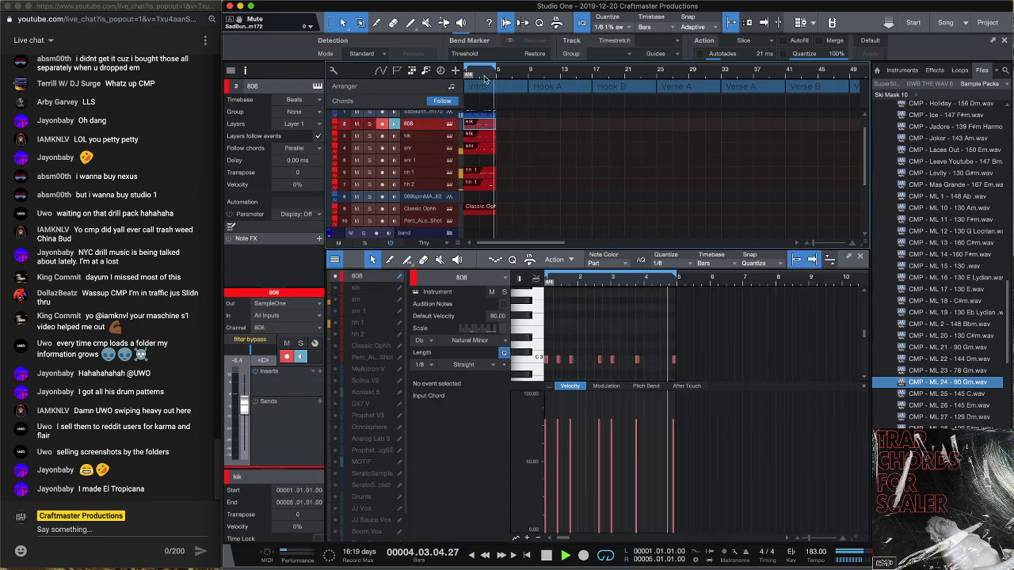
{"action": "scroll", "coordinate": [510, 146], "scroll_direction": "up", "scroll_amount": 1}
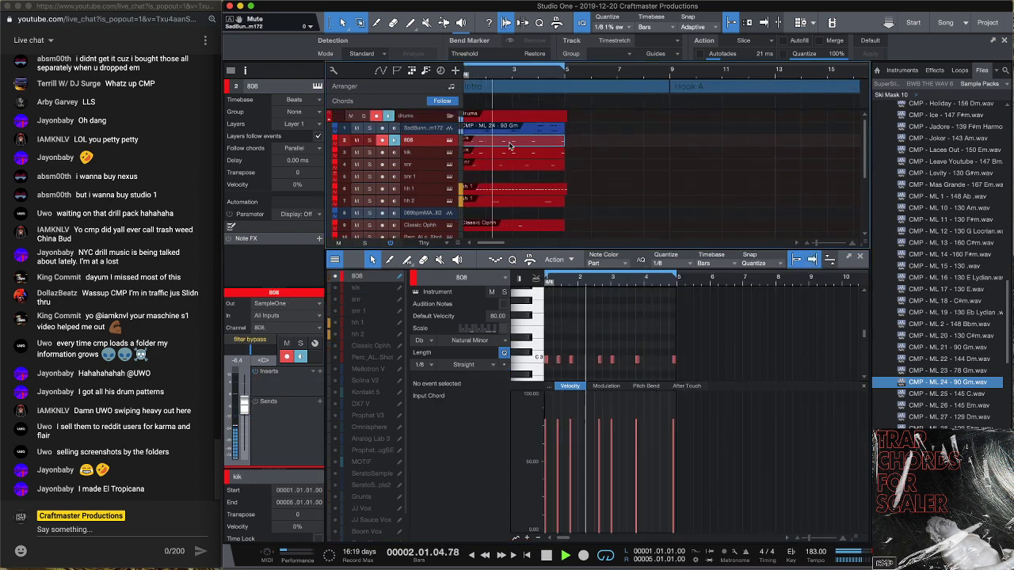
{"action": "key", "text": "ctrl+a"}
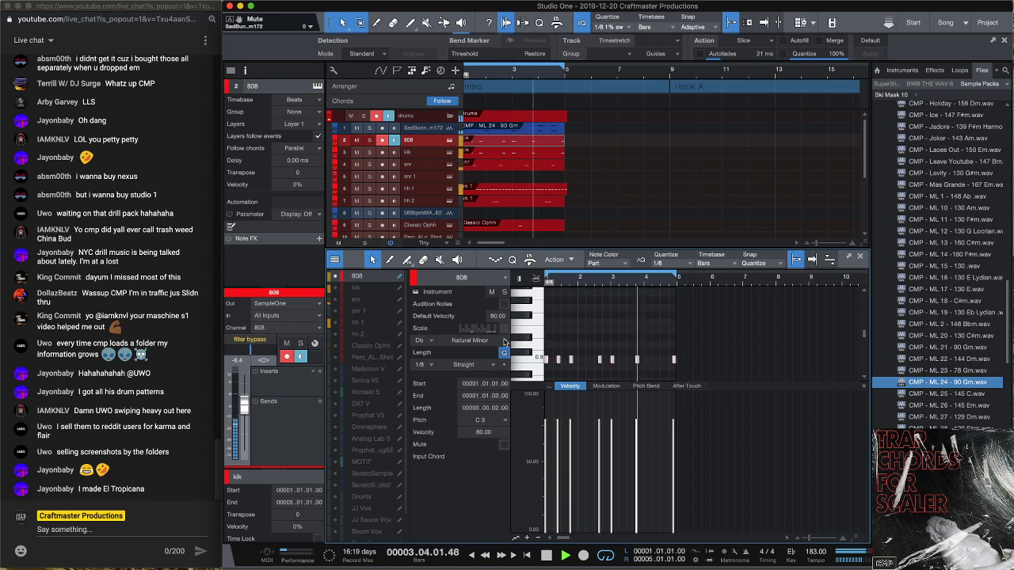
{"action": "key", "text": "shift+Up"}
{"action": "key", "text": "Up"}
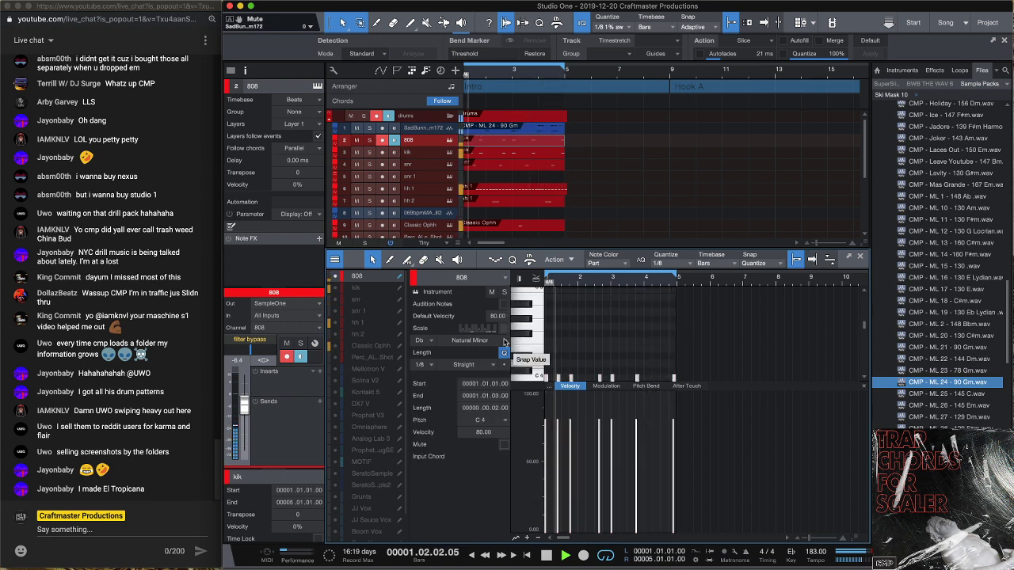
{"action": "key", "text": "shift+Down"}
{"action": "key", "text": "Down"}
{"action": "key", "text": "Down"}
{"action": "key", "text": "Down"}
{"action": "key", "text": "Down"}
{"action": "key", "text": "Down"}
{"action": "key", "text": "Down"}
{"action": "key", "text": "Down"}
{"action": "key", "text": "Down"}
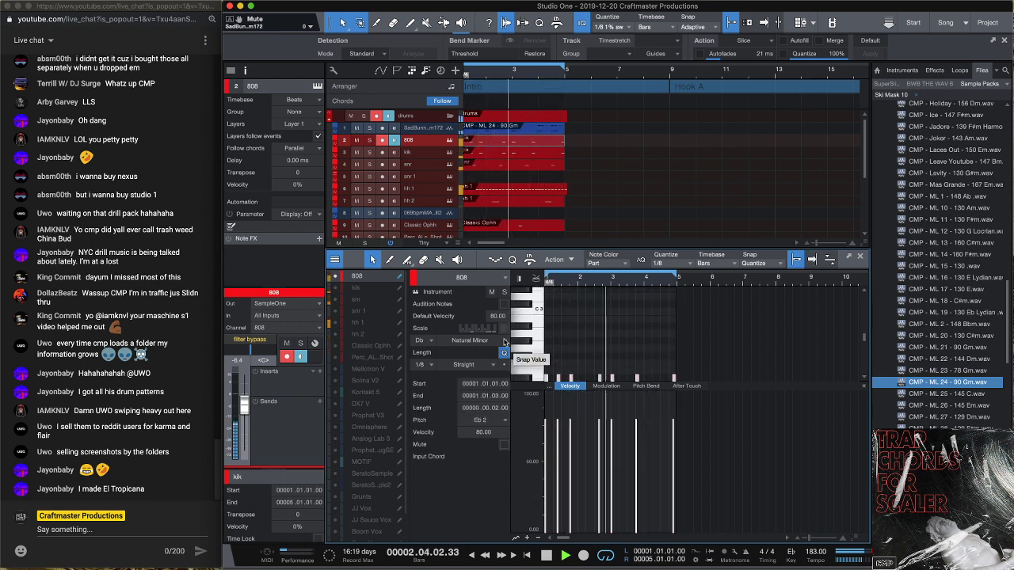
{"action": "key", "text": "shift+Up"}
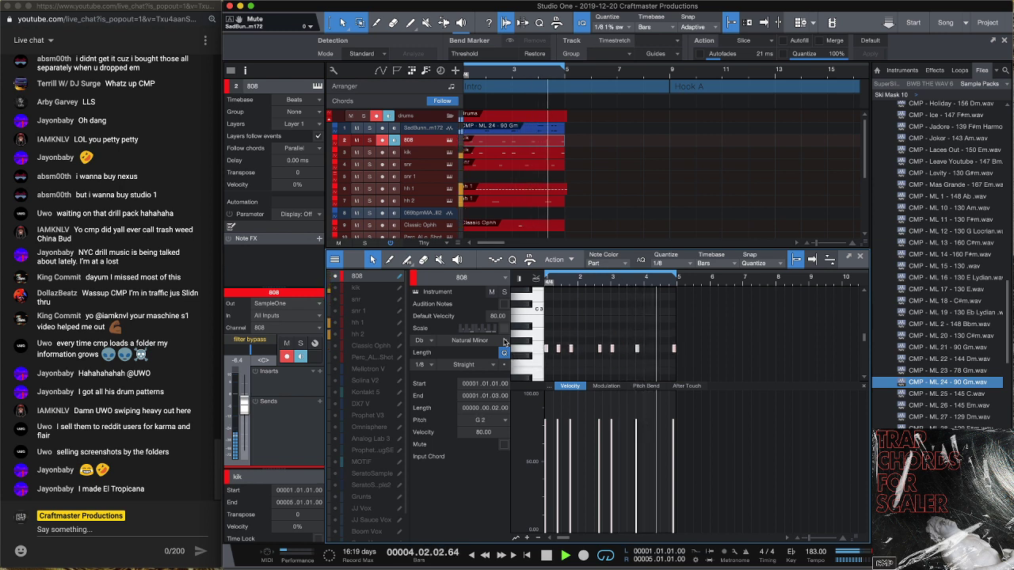
{"action": "key", "text": "Up"}
{"action": "key", "text": "Up"}
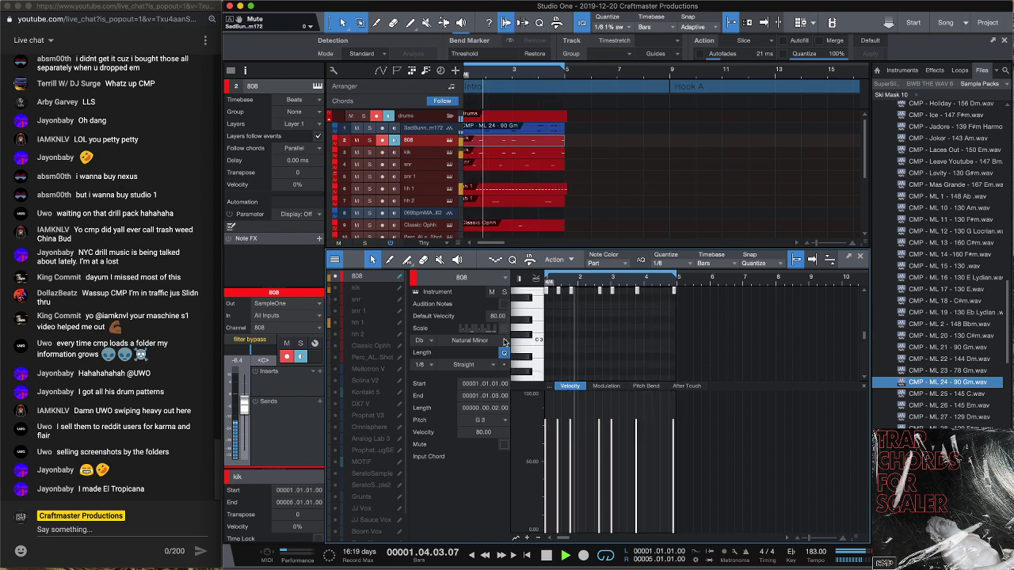
Lengthen all the 808 notes legato so that each one runs up to the next
{"action": "scroll", "coordinate": [633, 321], "scroll_direction": "up", "scroll_amount": 2}
{"action": "scroll", "coordinate": [650, 332], "scroll_direction": "up", "scroll_amount": 2}
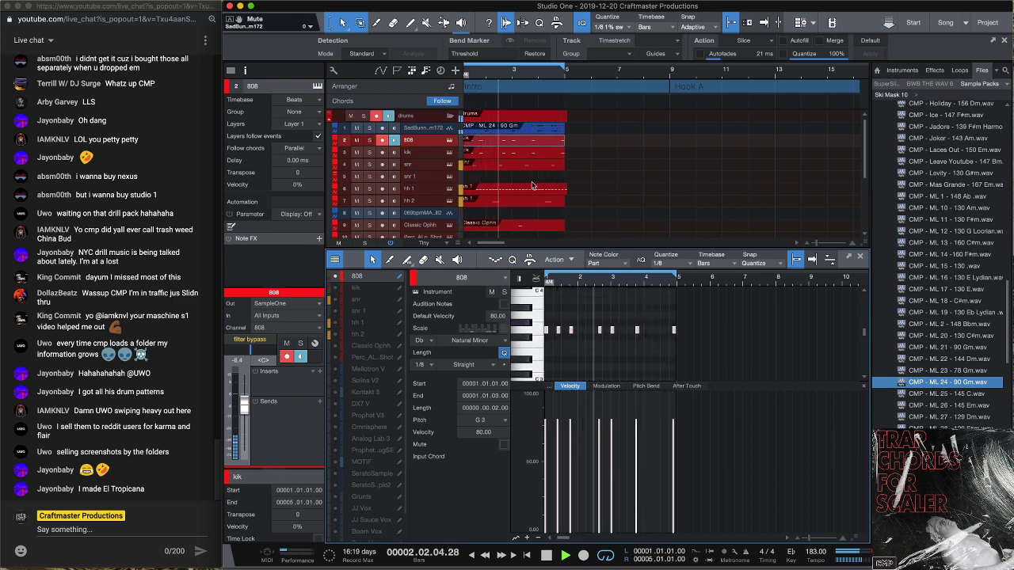
{"action": "left_click", "coordinate": [700, 337]}
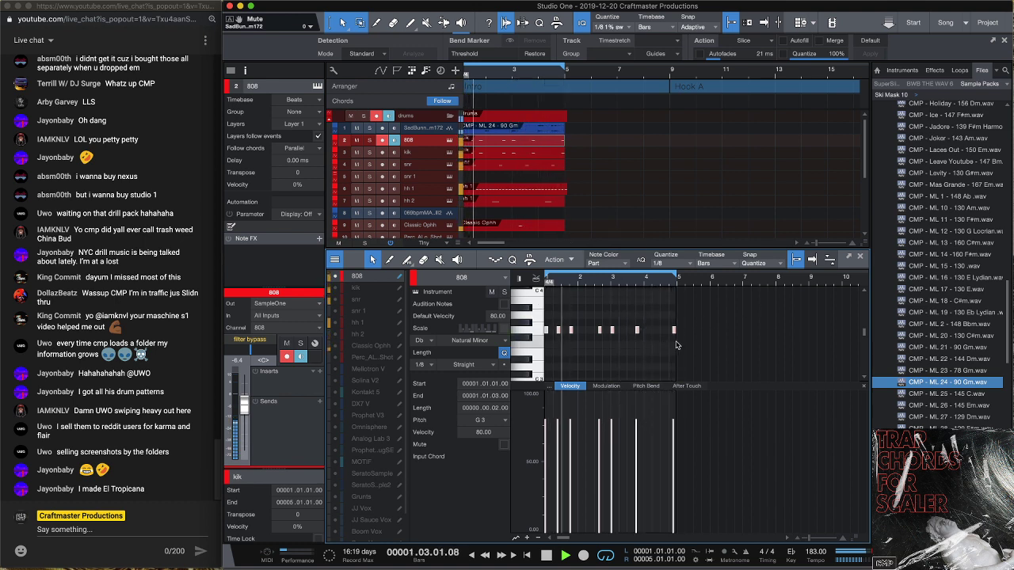
{"action": "key", "text": "ctrl+l"}
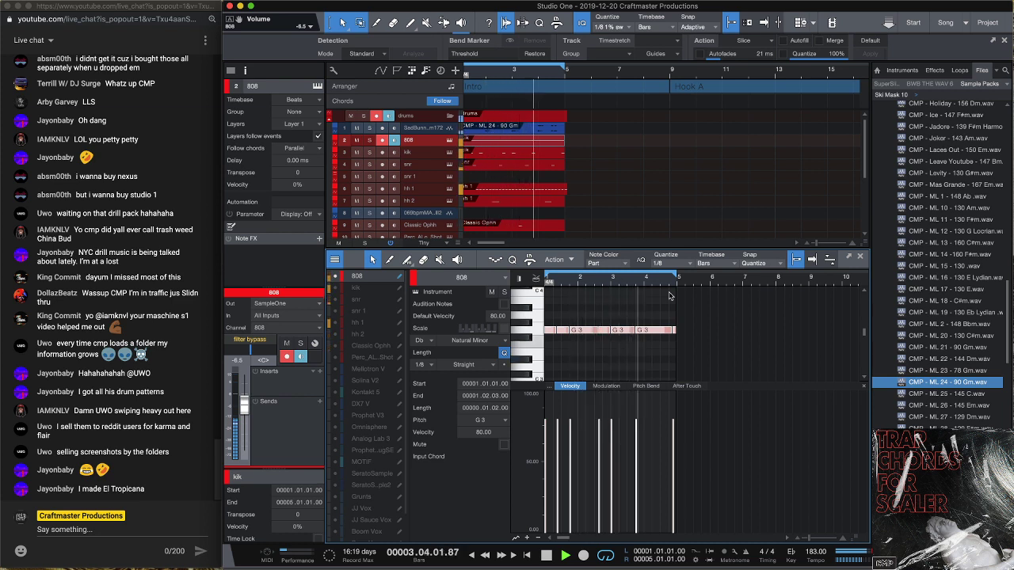
Trim the hh 1 part to end at bar 5, and open the CMP - ML 24 loop in the audio editor
{"action": "left_click", "coordinate": [561, 190]}
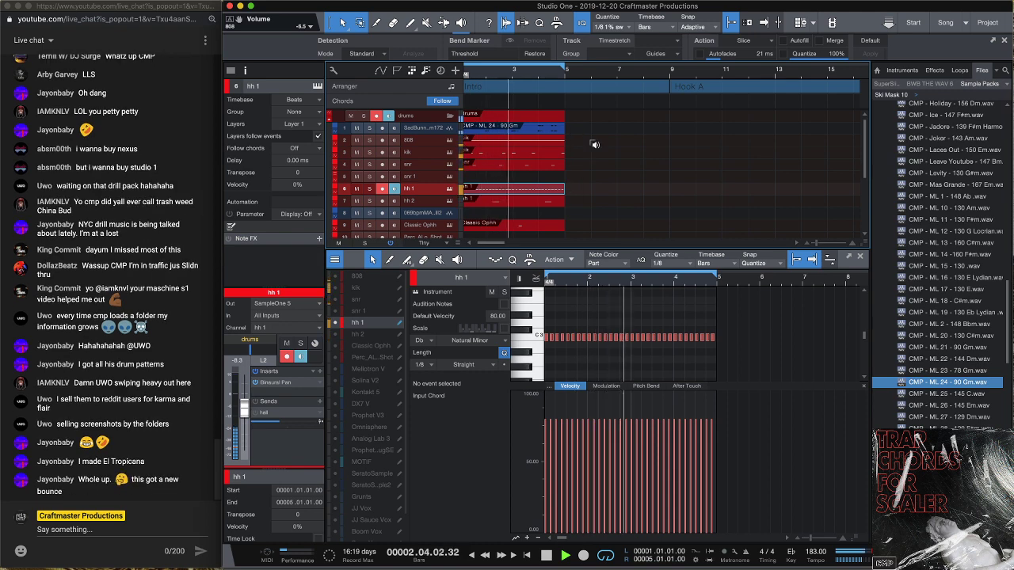
{"action": "scroll", "coordinate": [586, 141], "scroll_direction": "down", "scroll_amount": 3}
{"action": "scroll", "coordinate": [595, 145], "scroll_direction": "up", "scroll_amount": 3}
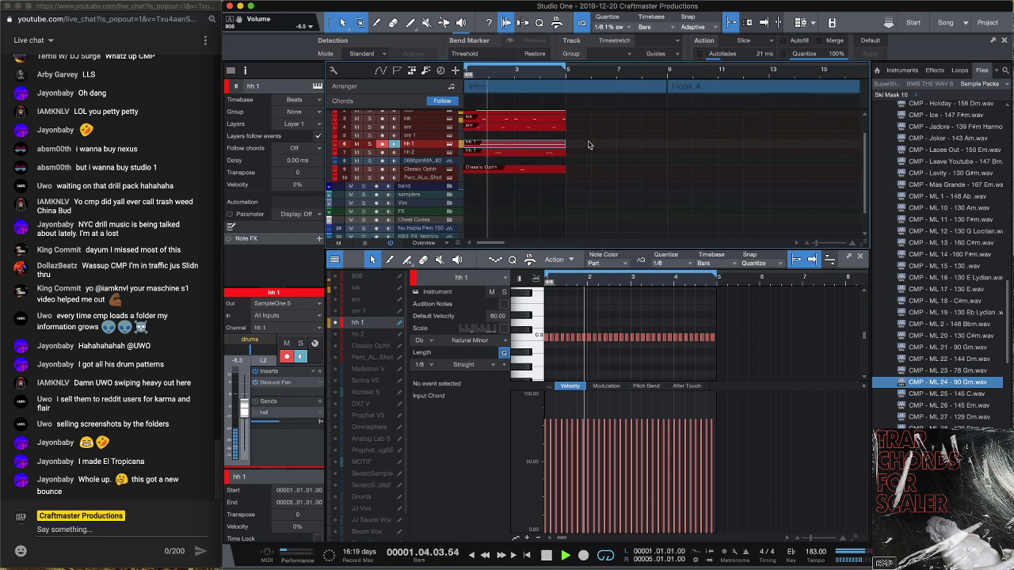
{"action": "left_click_drag", "start_coordinate": [947, 382], "coordinate": [535, 124]}
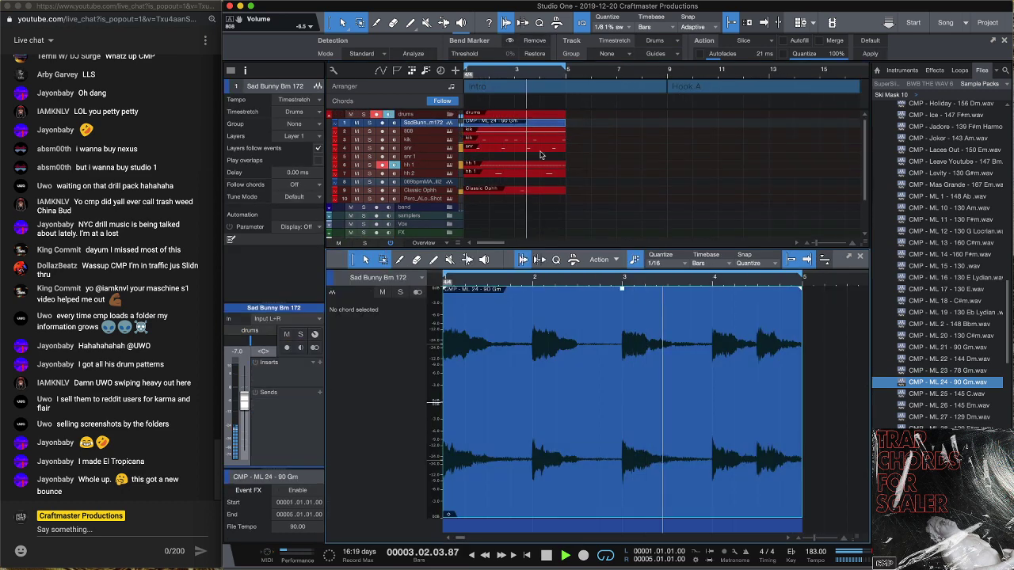
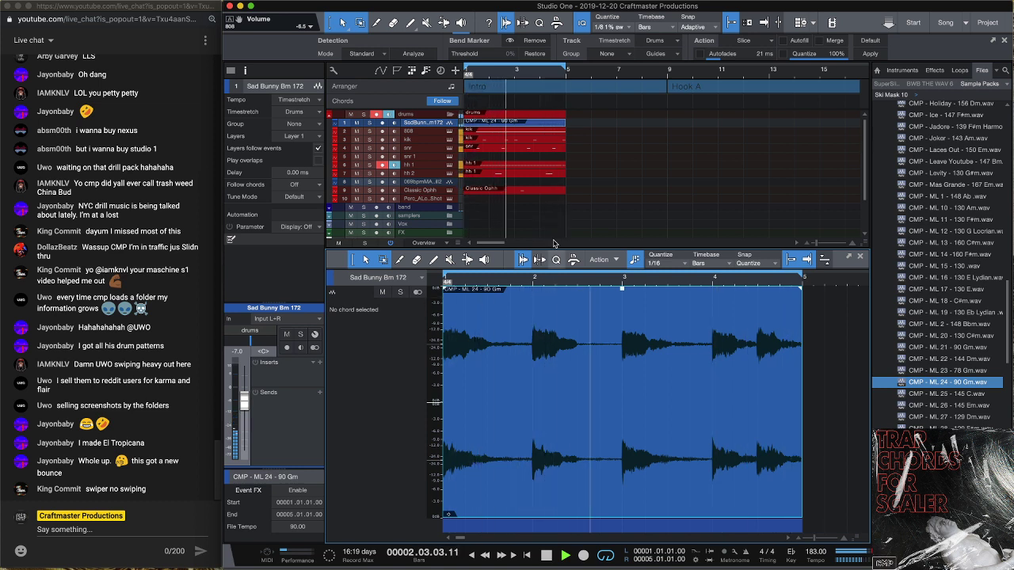
Select the sample loop and all drum parts in bars 1 to 4, and duplicate them five times, up to bar 25
{"action": "mouse_move", "coordinate": [566, 69]}
{"action": "left_mouse_down"}
{"action": "mouse_move", "coordinate": [566, 88]}
{"action": "mouse_move", "coordinate": [566, 64]}
{"action": "left_mouse_up"}
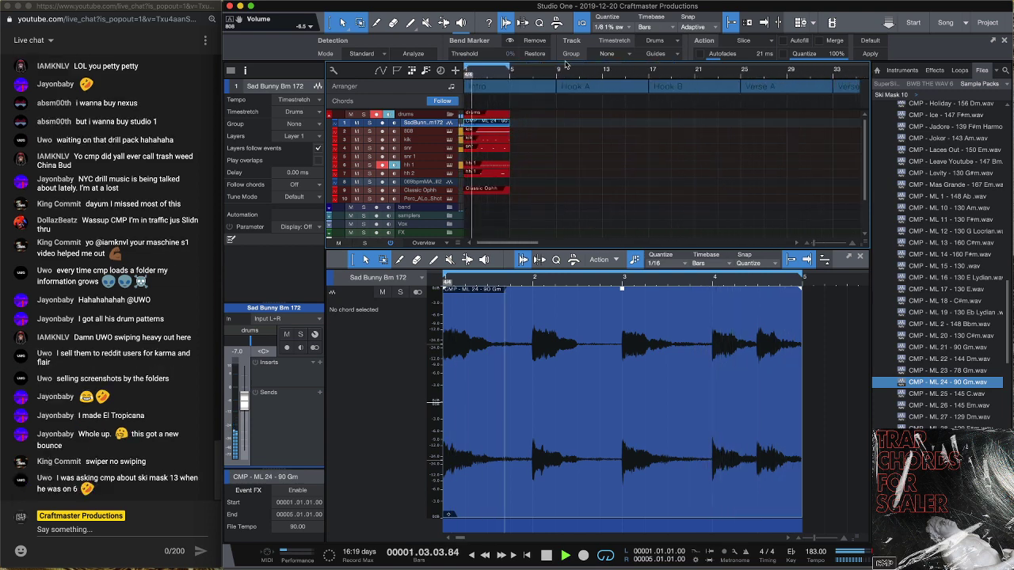
{"action": "left_click_drag", "start_coordinate": [545, 159], "coordinate": [465, 129]}
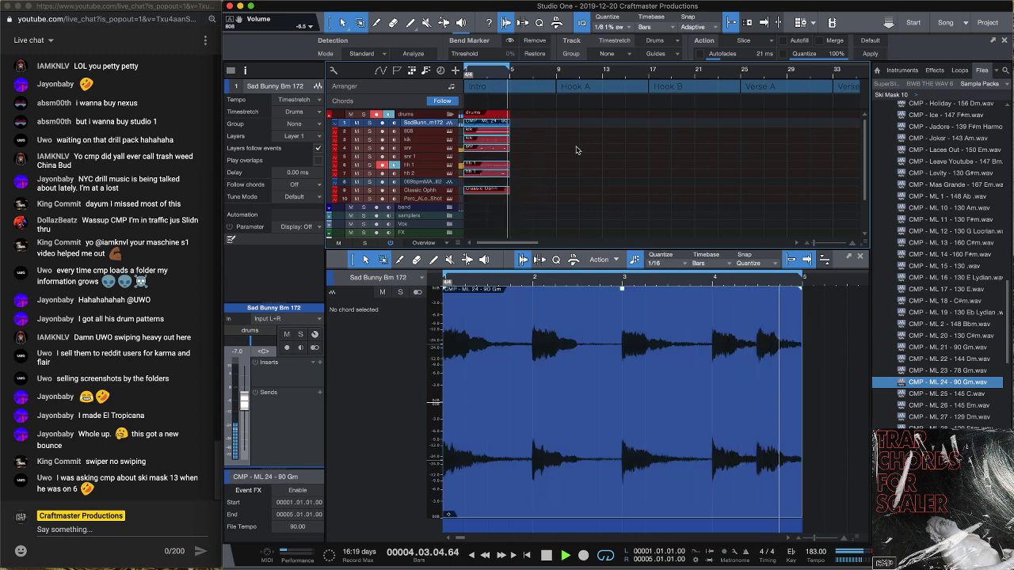
{"action": "key", "text": "d"}
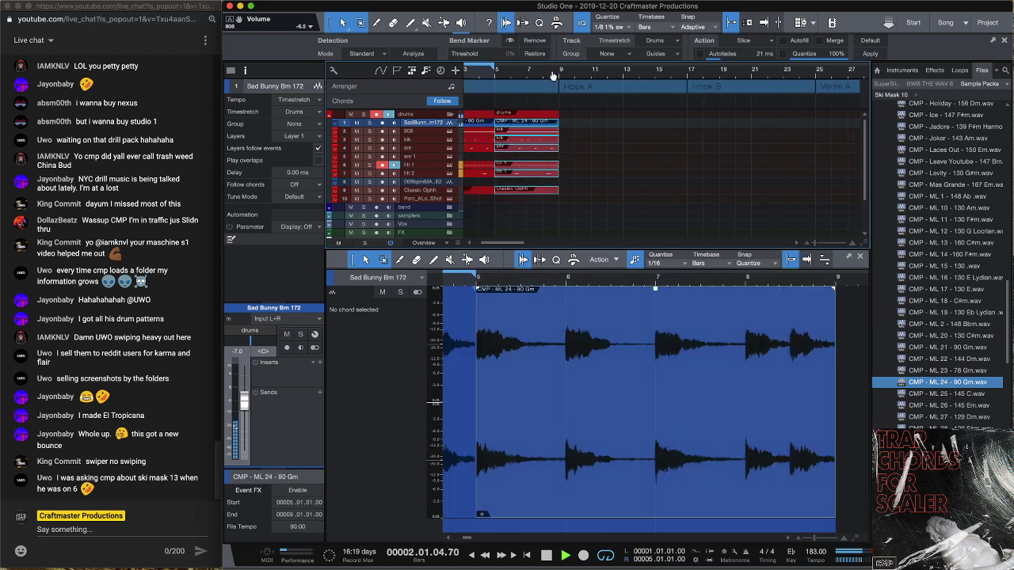
{"action": "key", "text": "d"}
{"action": "key", "text": "d"}
{"action": "key", "text": "d"}
{"action": "key", "text": "d"}
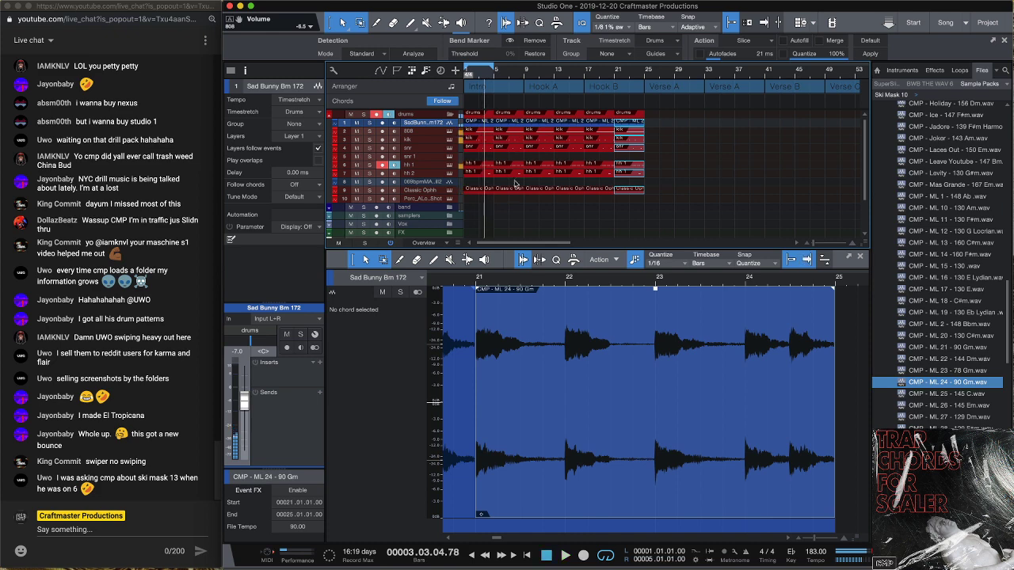
Delete the 808, kik, snr, hh 1, hh 2 and Classic Ophh parts from the eight-bar Intro, keeping the sample loop
{"action": "left_click_drag", "start_coordinate": [523, 205], "coordinate": [468, 135]}
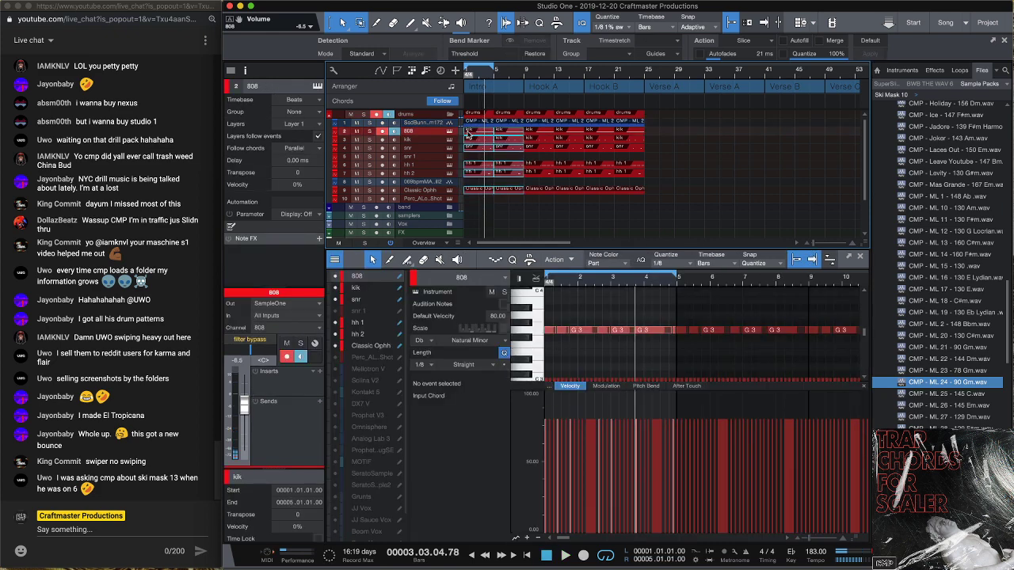
{"action": "key", "text": "Delete"}
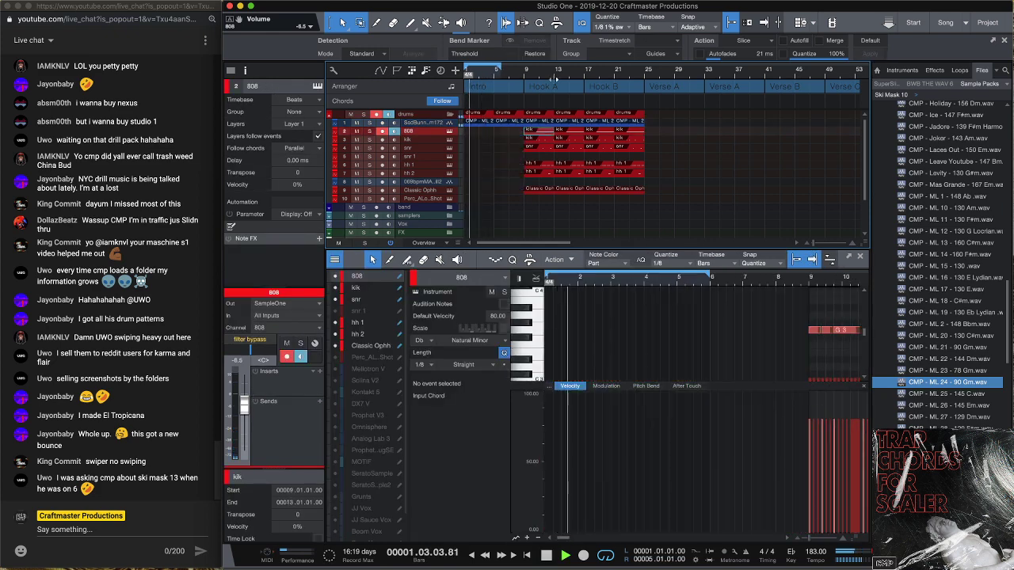
Set the loop range to bars 1 to 25 and delete the kik and hh 1 parts from Hook A
{"action": "key", "text": "p"}
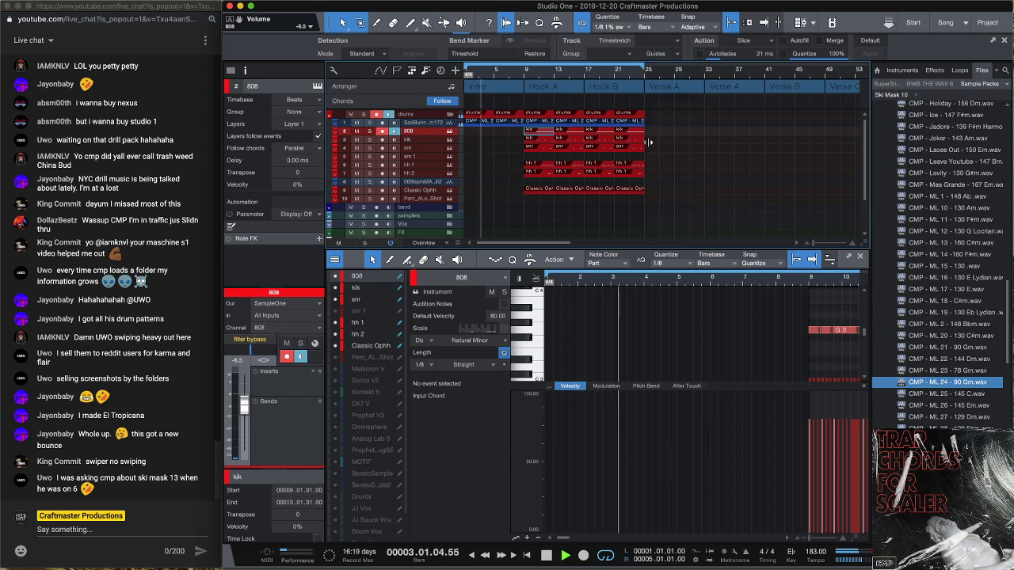
{"action": "left_click", "coordinate": [546, 140]}
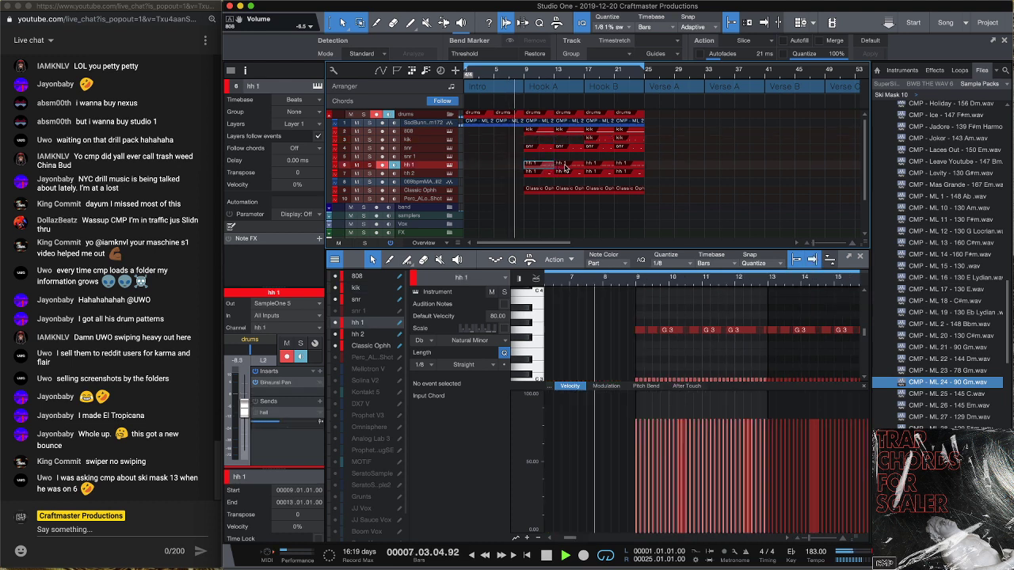
{"action": "left_click", "coordinate": [590, 163]}
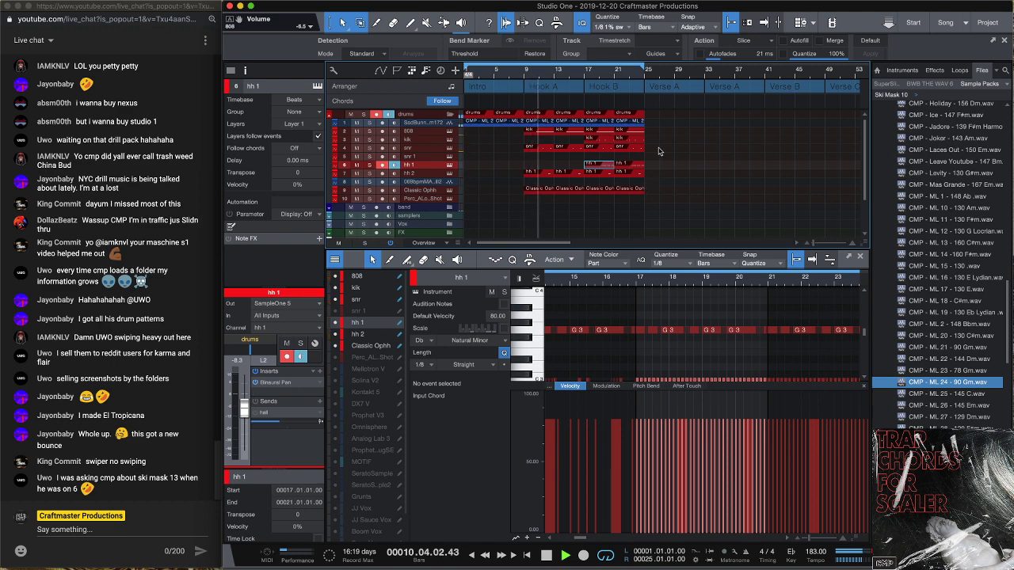
Duplicate all Hook B parts up to bar 33, and duplicate all parts of bars 9 to 33 up to bar 57
{"action": "left_click_drag", "start_coordinate": [663, 203], "coordinate": [586, 127]}
{"action": "key", "text": "d"}
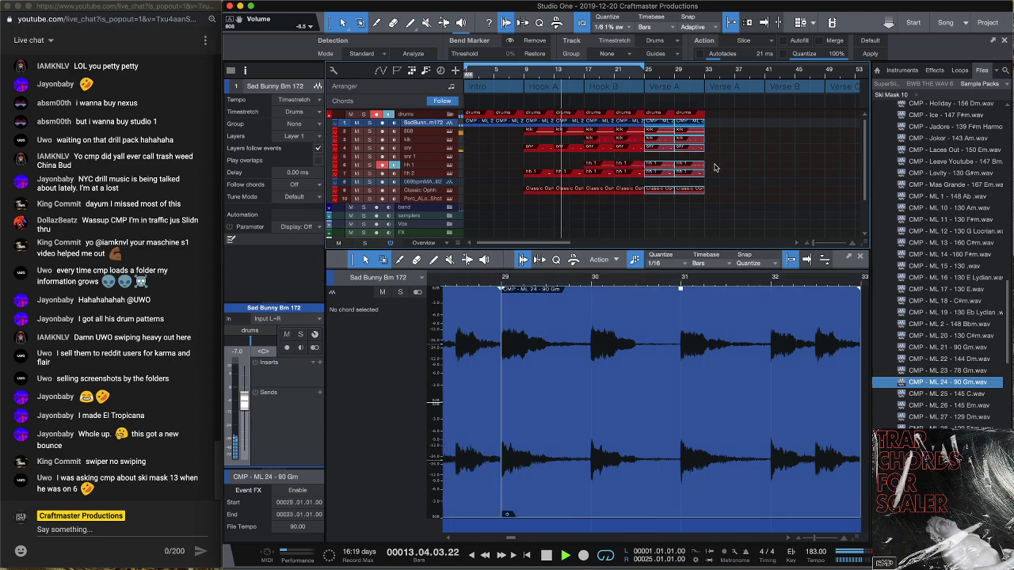
{"action": "left_click_drag", "start_coordinate": [749, 194], "coordinate": [529, 124]}
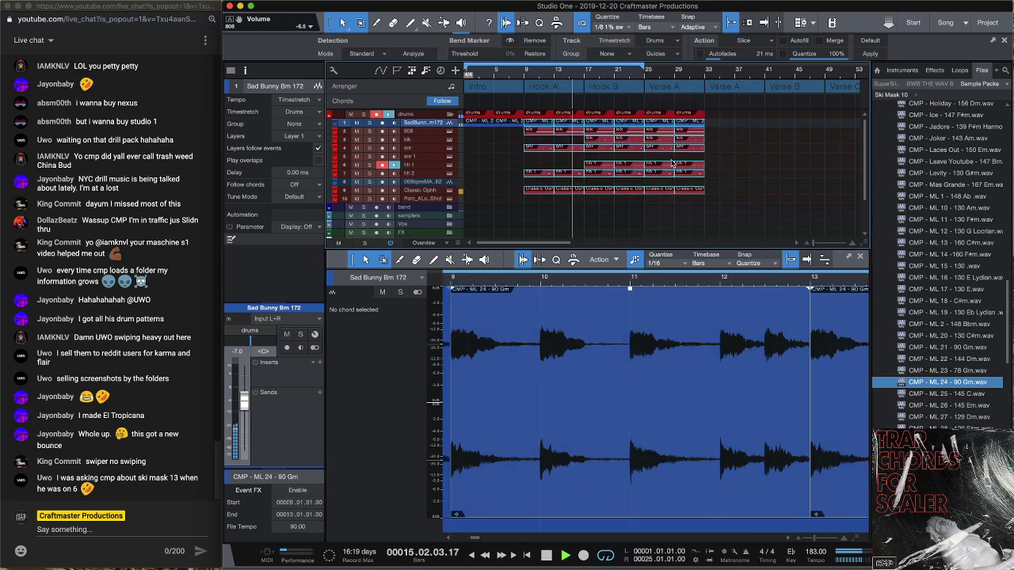
{"action": "key", "text": "d"}
{"action": "key", "text": "w"}
{"action": "key", "text": "w"}
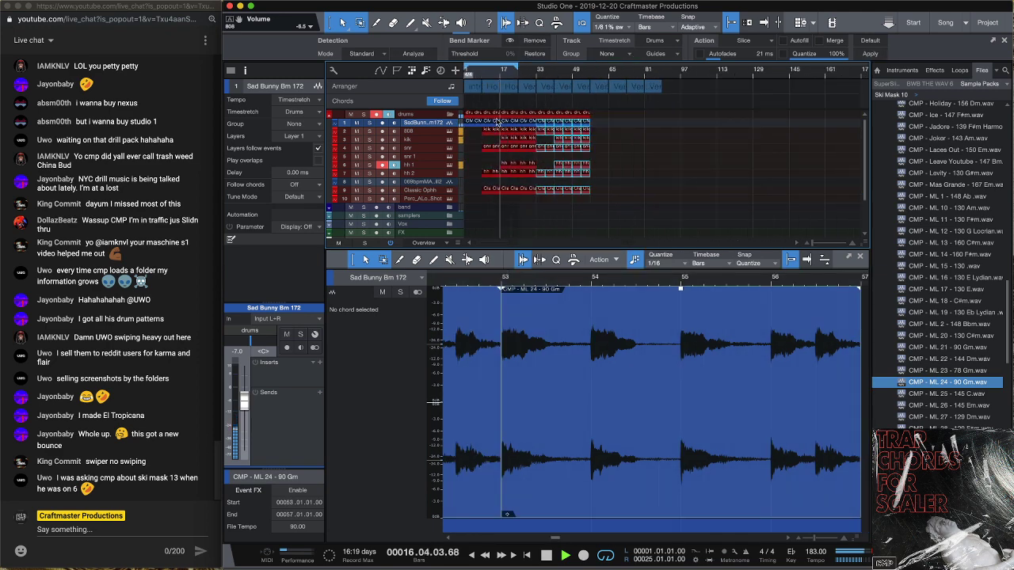
Delete the surplus arranger sections after bar 57, and duplicate the sections from Intro to Verse C with their content up to bar 113
{"action": "left_click_drag", "start_coordinate": [670, 95], "coordinate": [685, 69]}
{"action": "key", "text": "Delete"}
{"action": "key", "text": "ctrl+d"}
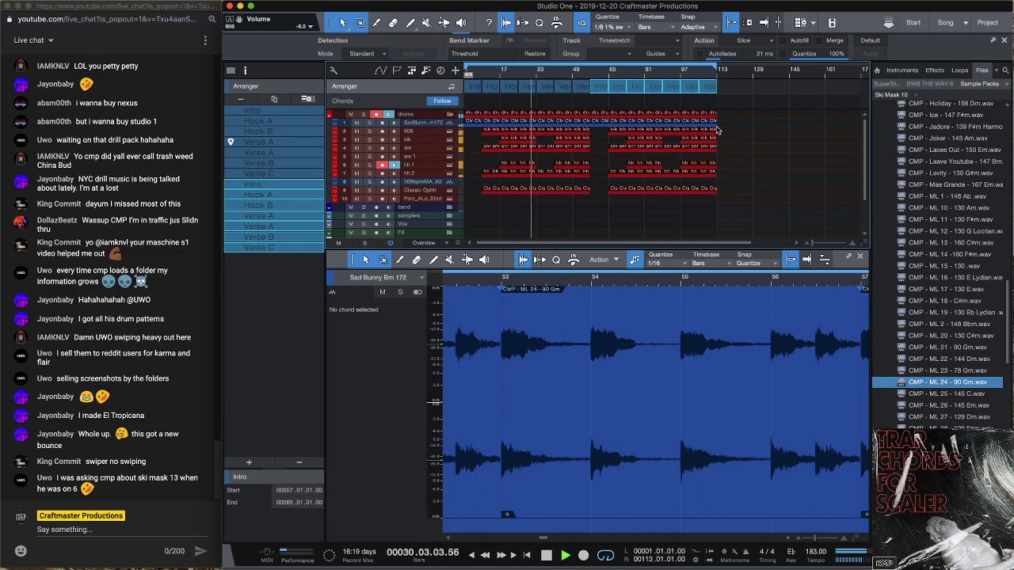
Insert the HalfTime effect on the Sad Bunny Bm 172 sample track and play the song to hear it
{"action": "left_click_drag", "start_coordinate": [545, 75], "coordinate": [580, 94]}
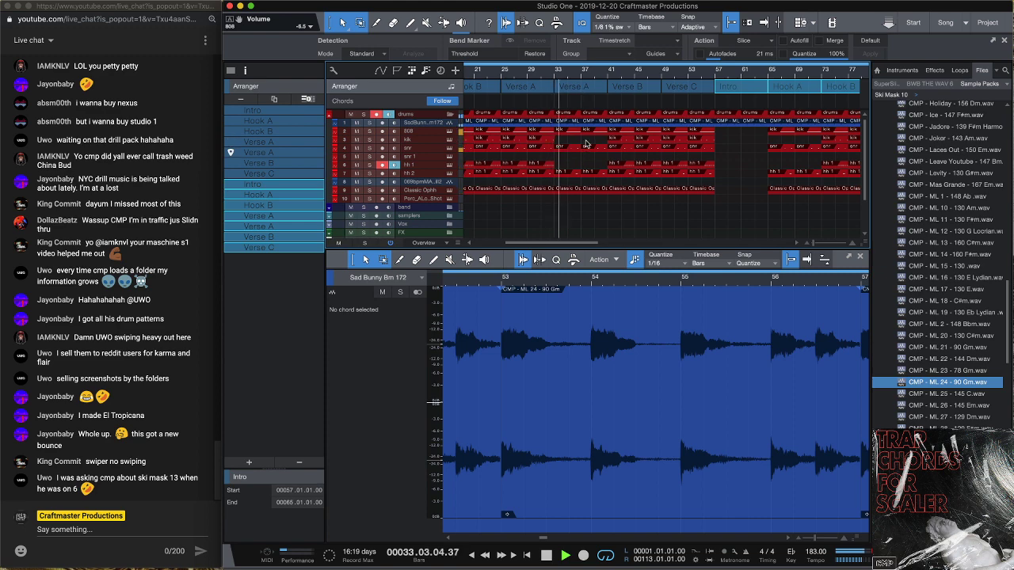
{"action": "left_click", "coordinate": [439, 125]}
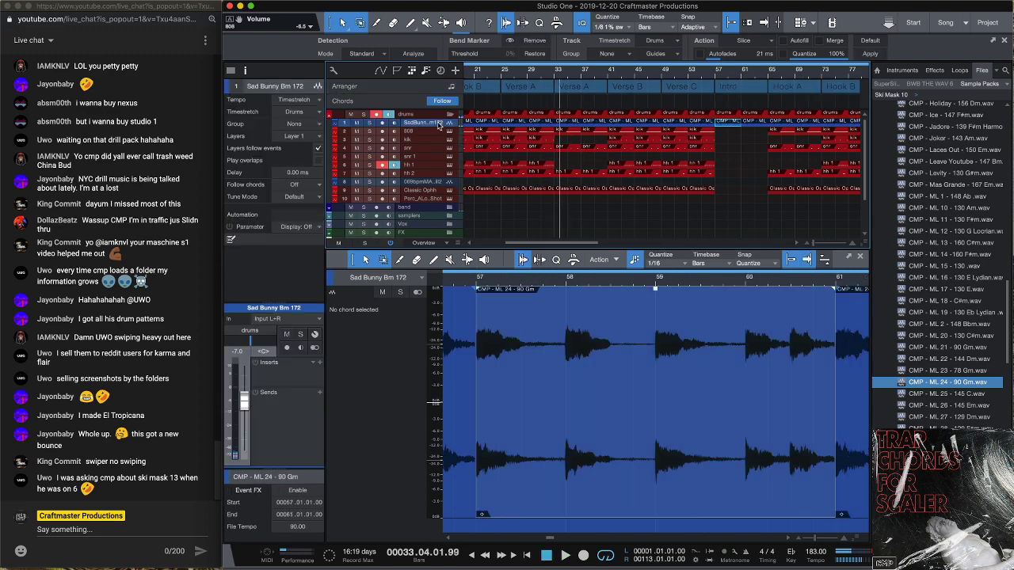
{"action": "left_click", "coordinate": [320, 363]}
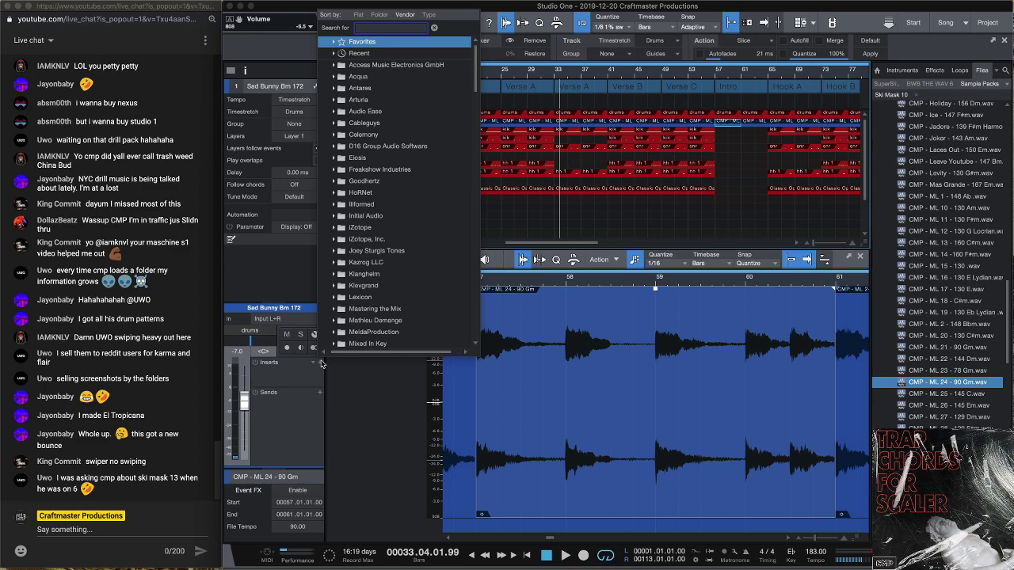
{"action": "type", "text": "half"}
{"action": "key", "text": "Return"}
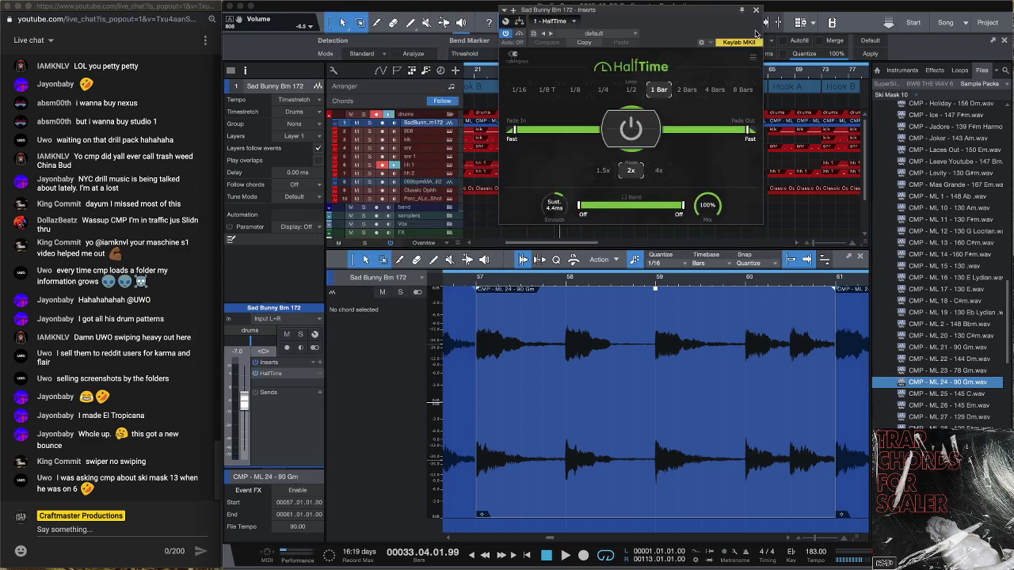
{"action": "key", "text": "space"}
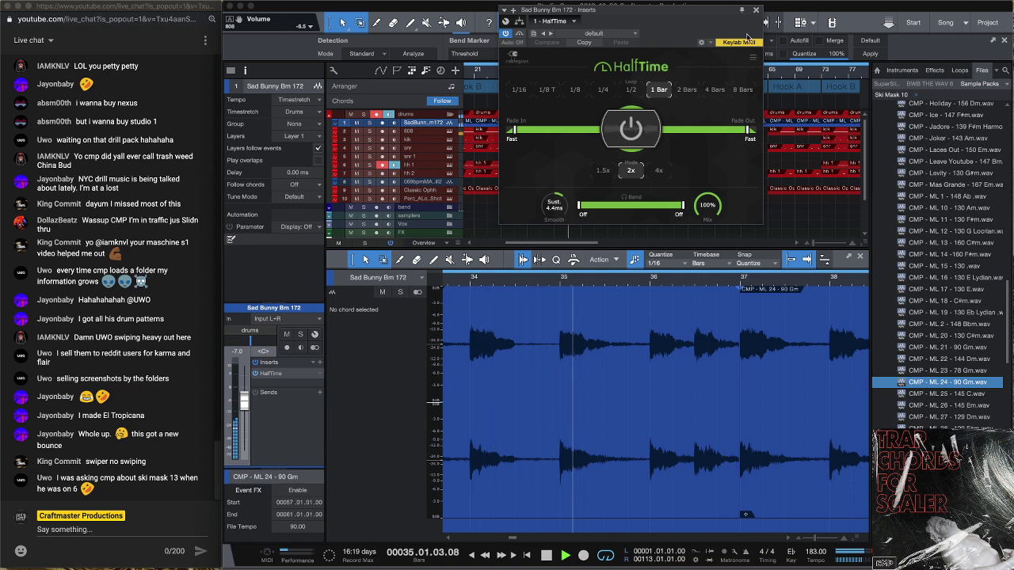
{"action": "left_click", "coordinate": [755, 11]}
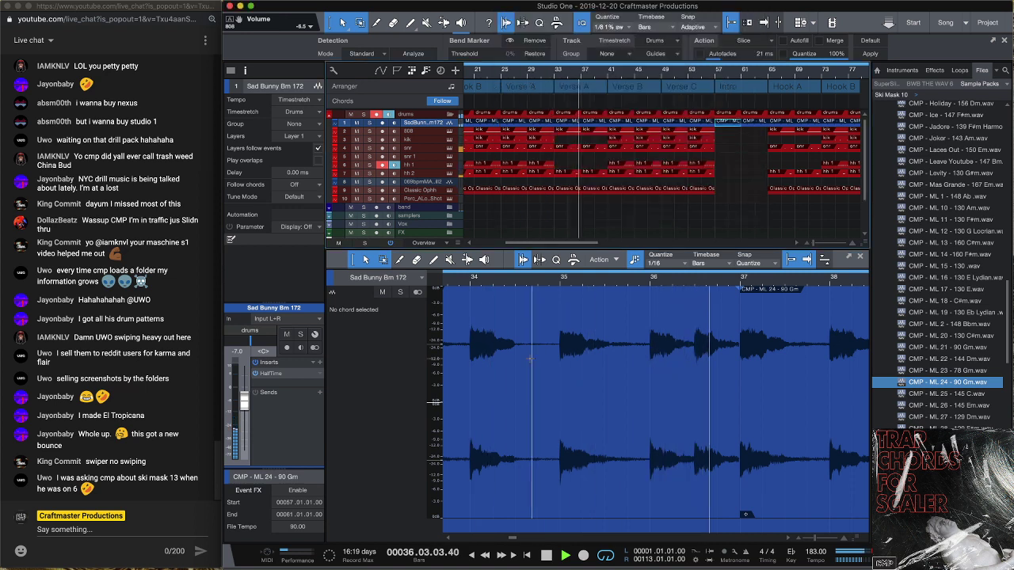
Show an automation envelope for the Bypass parameter of HalfTime on the sample track
{"action": "left_click", "coordinate": [293, 373]}
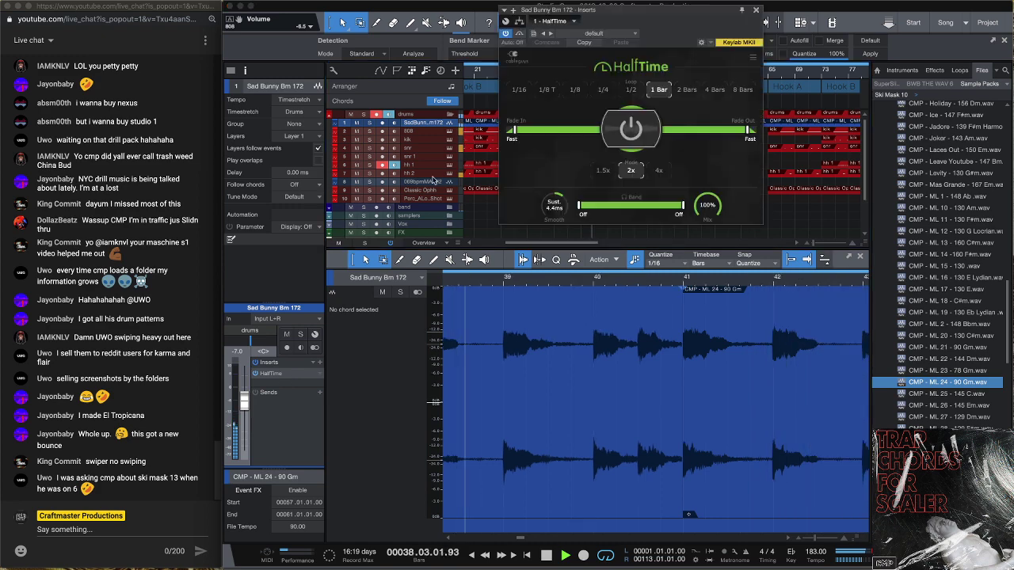
{"action": "right_click", "coordinate": [521, 37]}
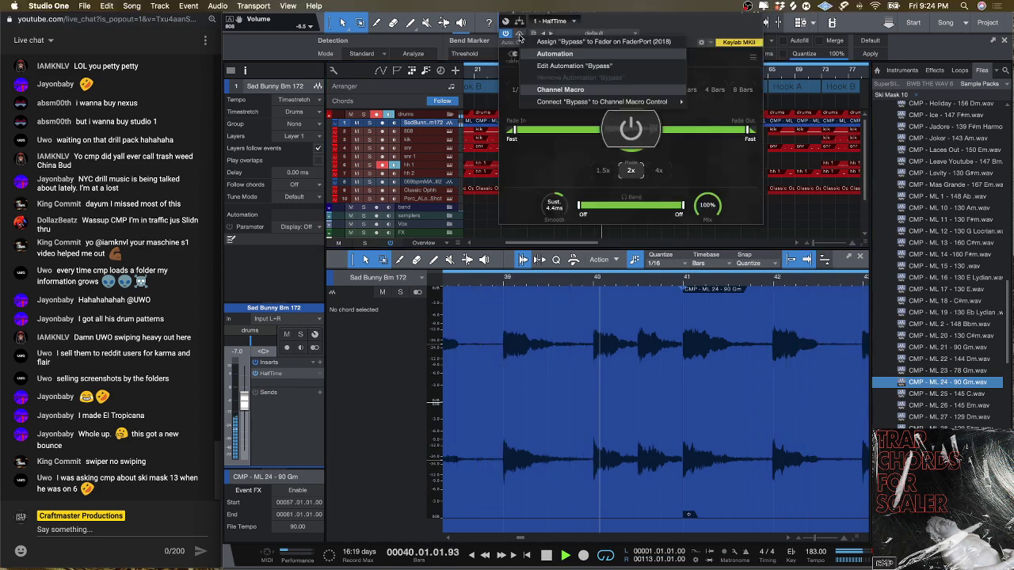
{"action": "left_click", "coordinate": [628, 68]}
{"action": "left_click", "coordinate": [755, 11]}
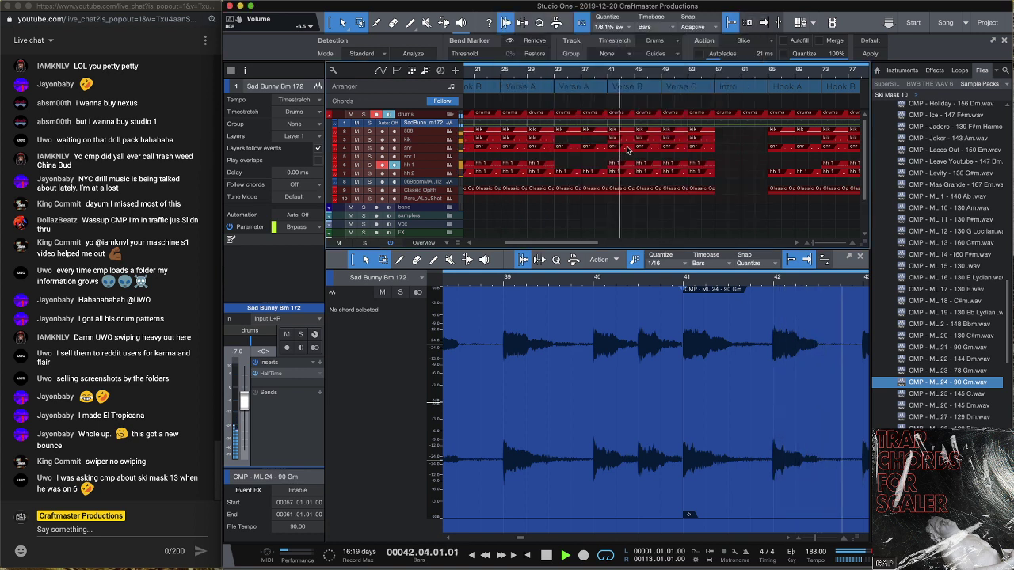
Automate the HalfTime bypass so the effect is active only from bar 33 to bar 41, and play from bar 33
{"action": "left_click", "coordinate": [610, 127]}
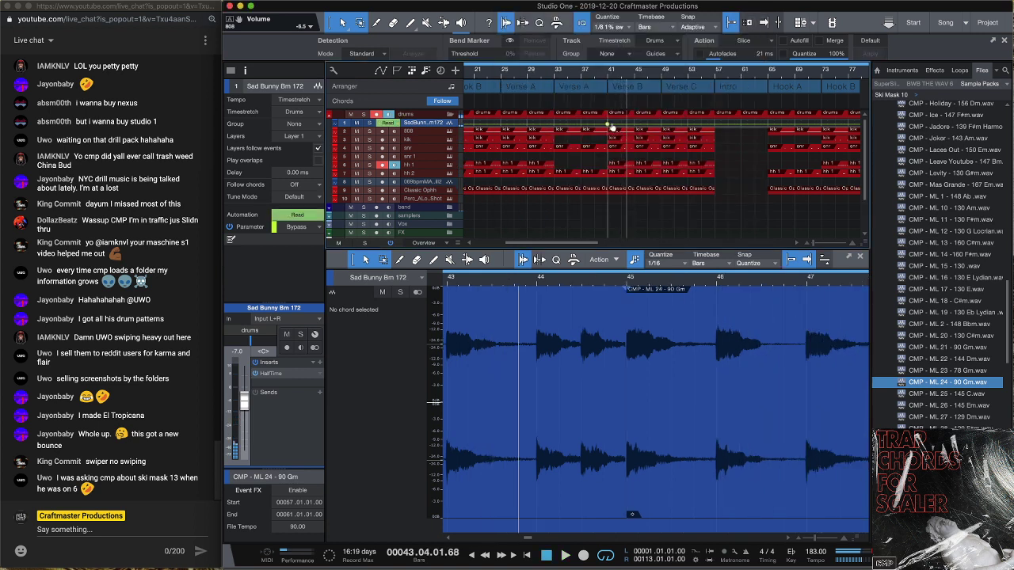
{"action": "left_click", "coordinate": [547, 121]}
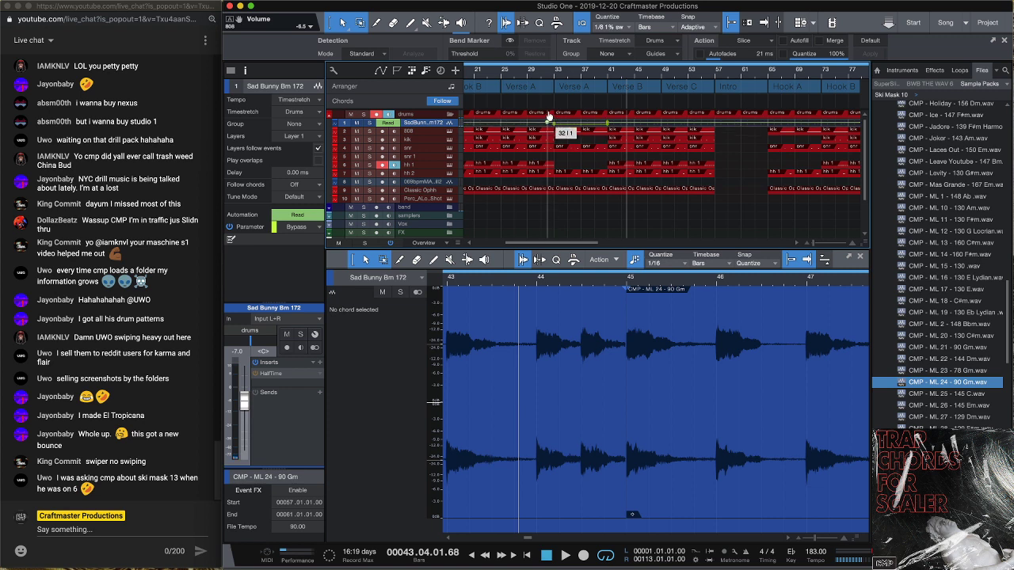
{"action": "left_click_drag", "start_coordinate": [553, 115], "coordinate": [555, 117]}
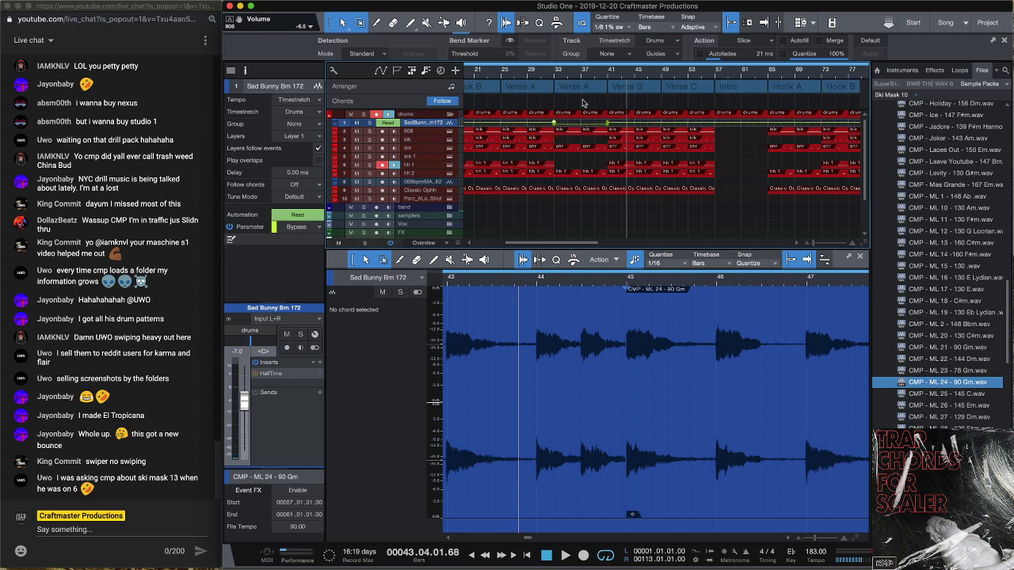
{"action": "left_click", "coordinate": [554, 73]}
{"action": "key", "text": "space"}
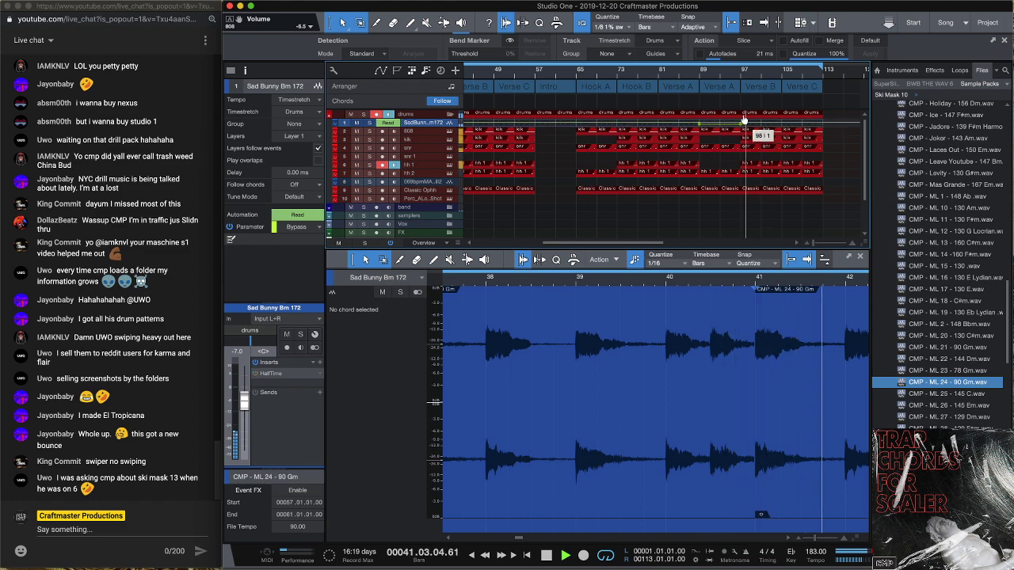
{"action": "left_click_drag", "start_coordinate": [487, 82], "coordinate": [539, 72]}
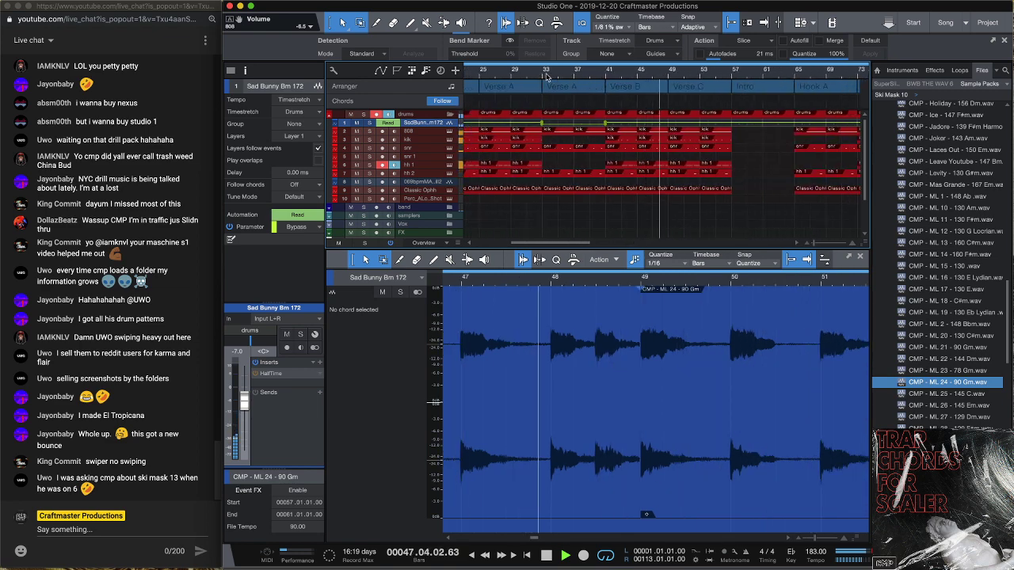
Expand the Vox folder and check the sample loaded in the JJ Sauce Vox instrument
{"action": "scroll", "coordinate": [657, 180], "scroll_direction": "down", "scroll_amount": 1}
{"action": "scroll", "coordinate": [656, 180], "scroll_direction": "down", "scroll_amount": 3}
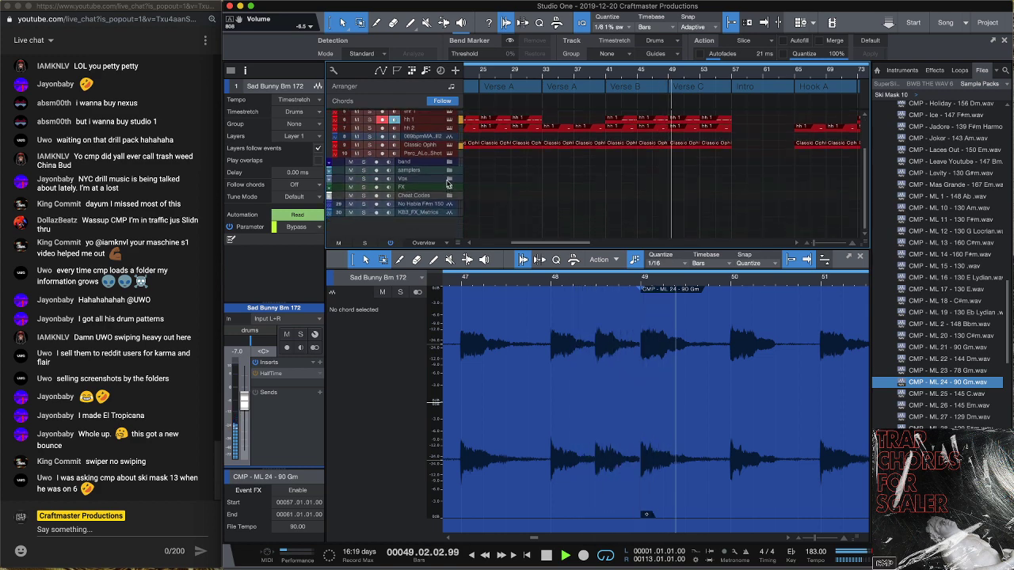
{"action": "left_click", "coordinate": [449, 178]}
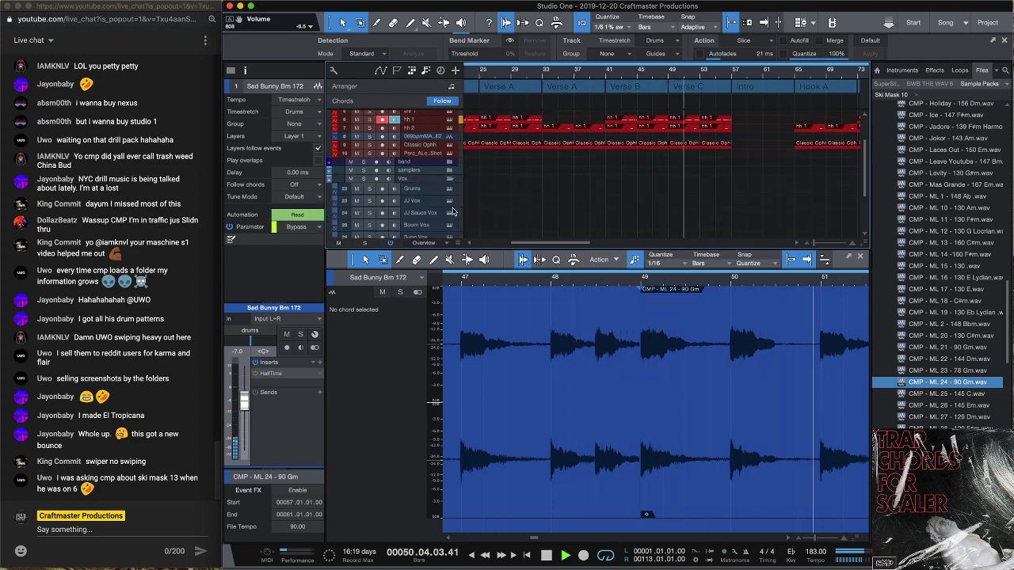
{"action": "left_click", "coordinate": [449, 214]}
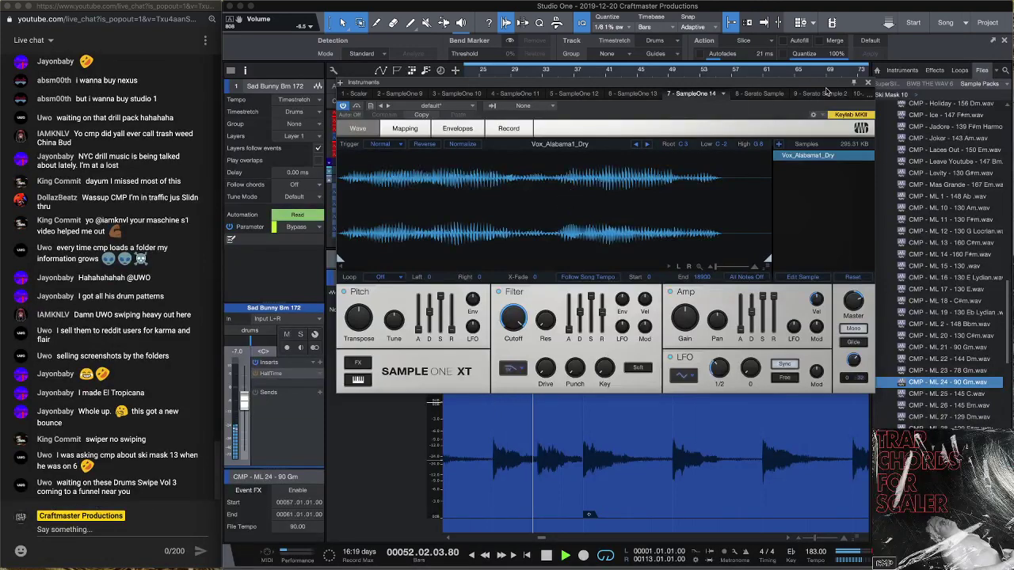
{"action": "left_click", "coordinate": [867, 83]}
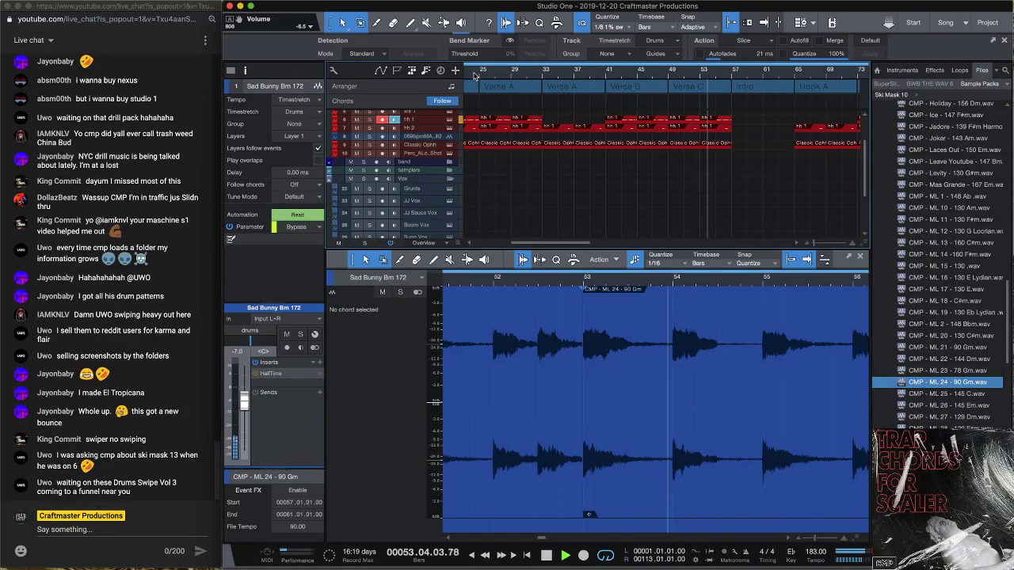
Create a JJ Sauce Vox part, split it at bars 33 and 41, and delete the outer pieces, keeping only the second Verse A
{"action": "scroll", "coordinate": [562, 202], "scroll_direction": "down", "scroll_amount": 3}
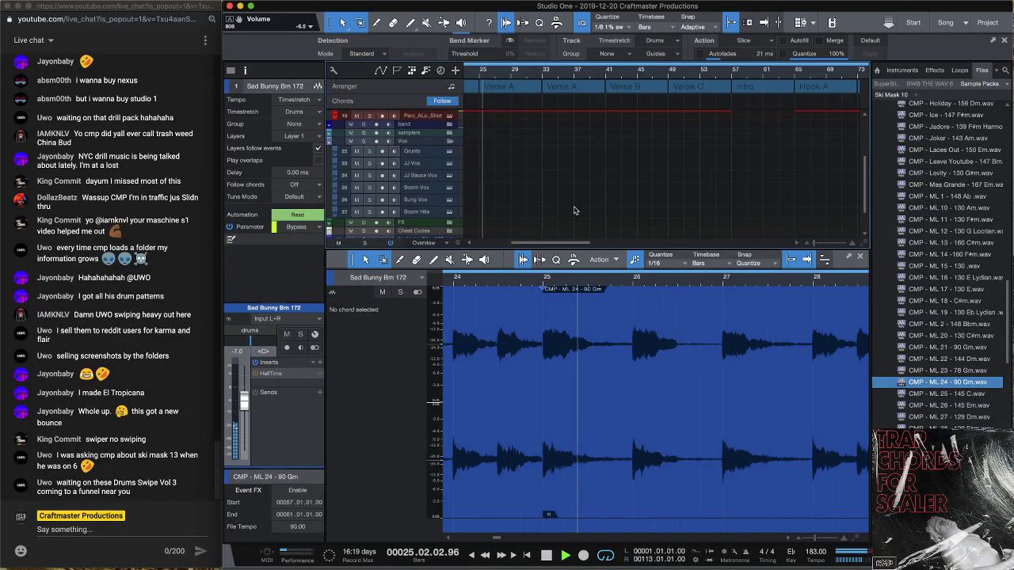
{"action": "left_click", "coordinate": [562, 176]}
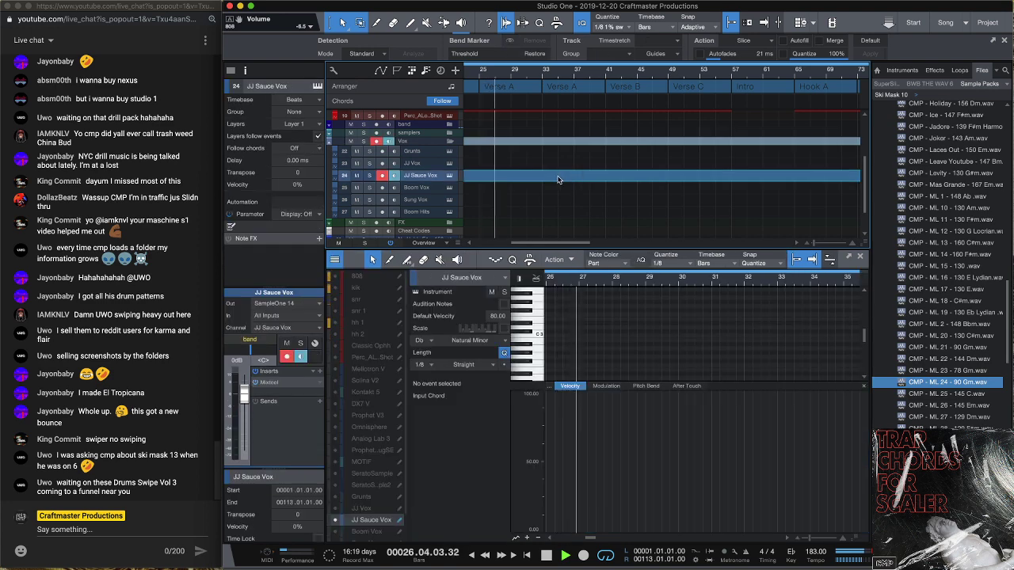
{"action": "key", "text": "3"}
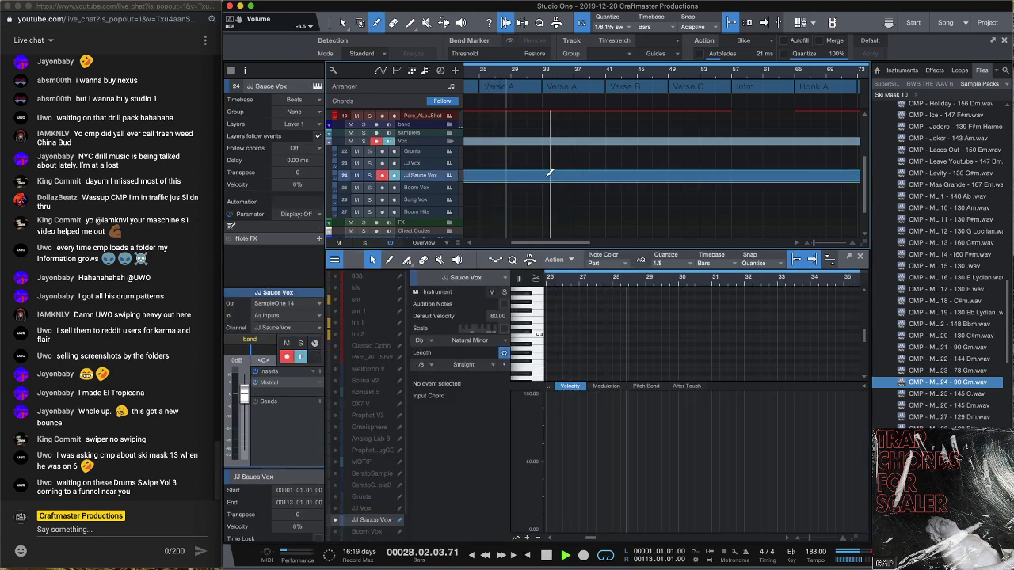
{"action": "left_click", "coordinate": [557, 172]}
{"action": "left_click", "coordinate": [606, 173]}
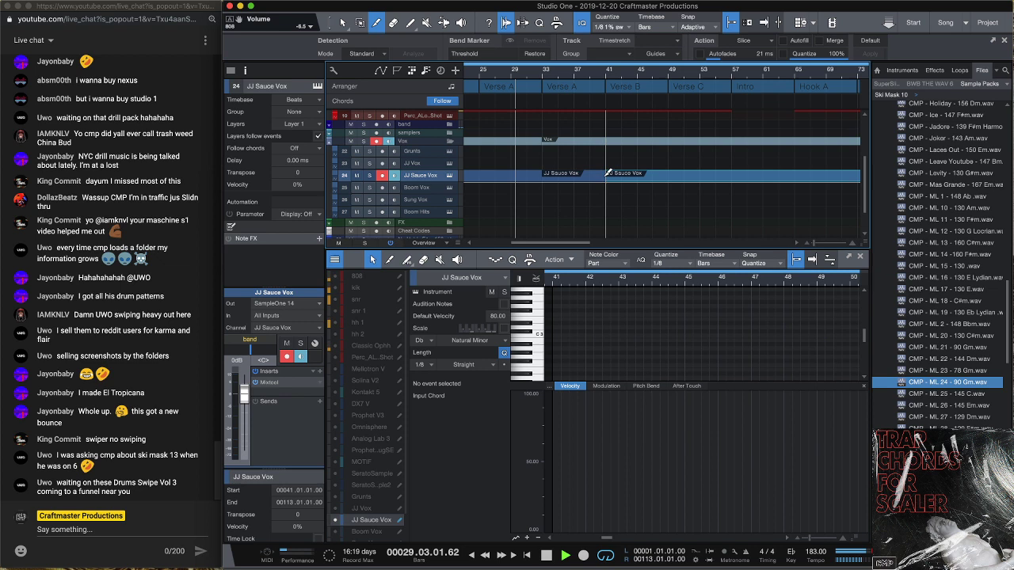
{"action": "key", "text": "1"}
{"action": "left_click", "coordinate": [523, 174]}
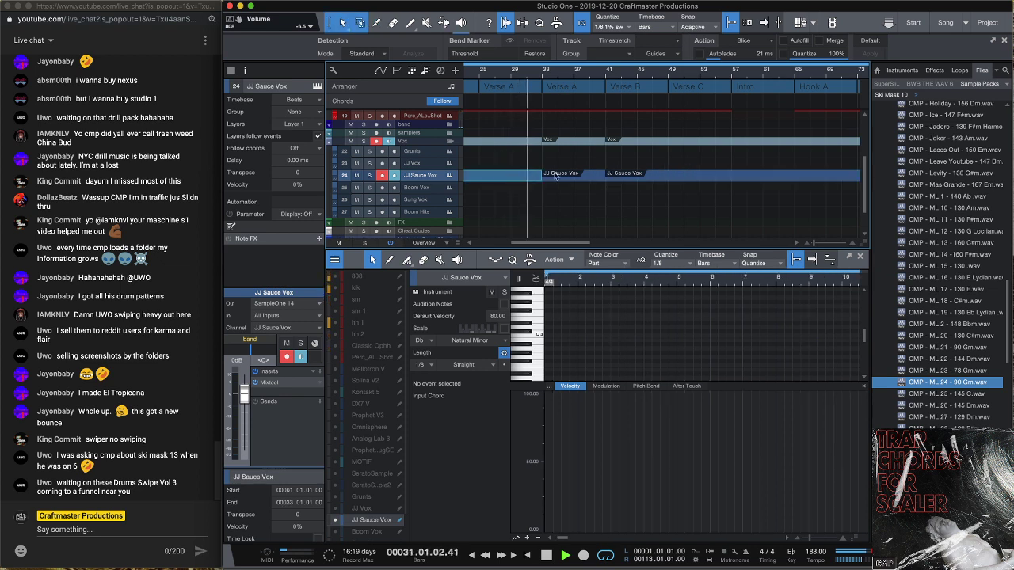
{"action": "key", "text": "Delete"}
{"action": "left_click", "coordinate": [677, 178]}
{"action": "key", "text": "Delete"}
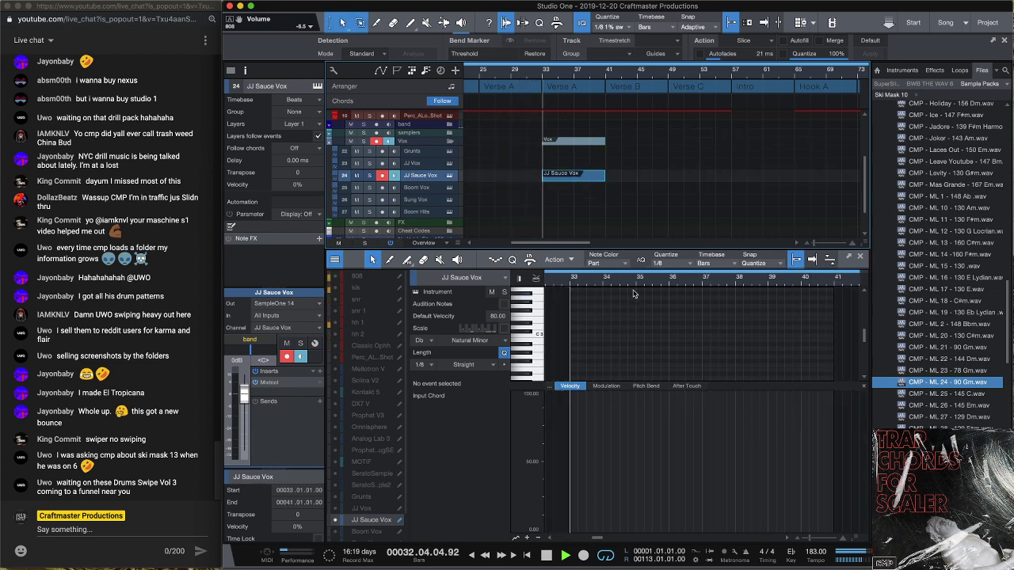
Add a C 3 note at 34.04.01 in the JJ Sauce Vox part, and loop bars 33 to 41 for playback
{"action": "scroll", "coordinate": [636, 316], "scroll_direction": "up", "scroll_amount": 2}
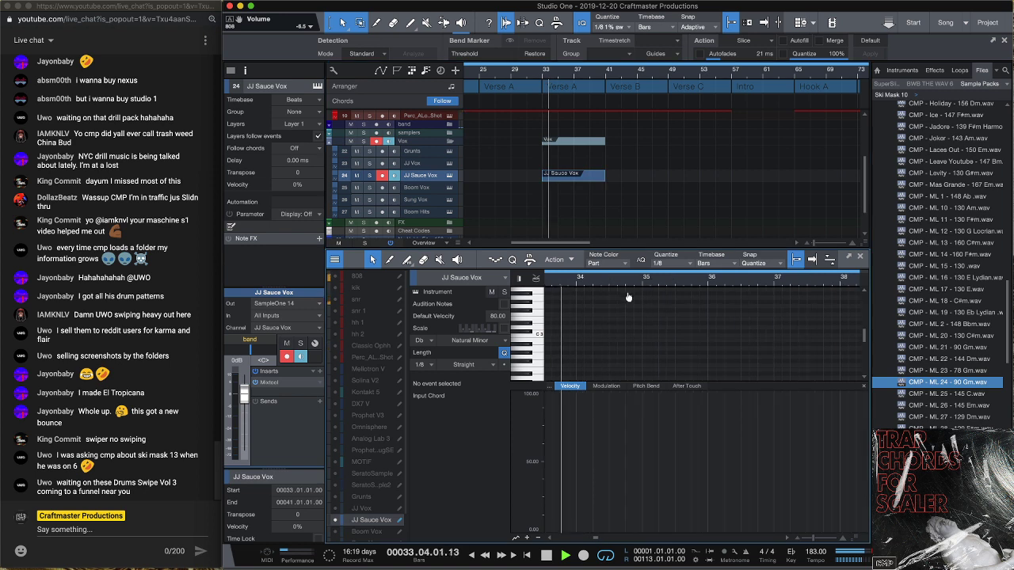
{"action": "key", "text": "space"}
{"action": "double_click", "coordinate": [627, 337]}
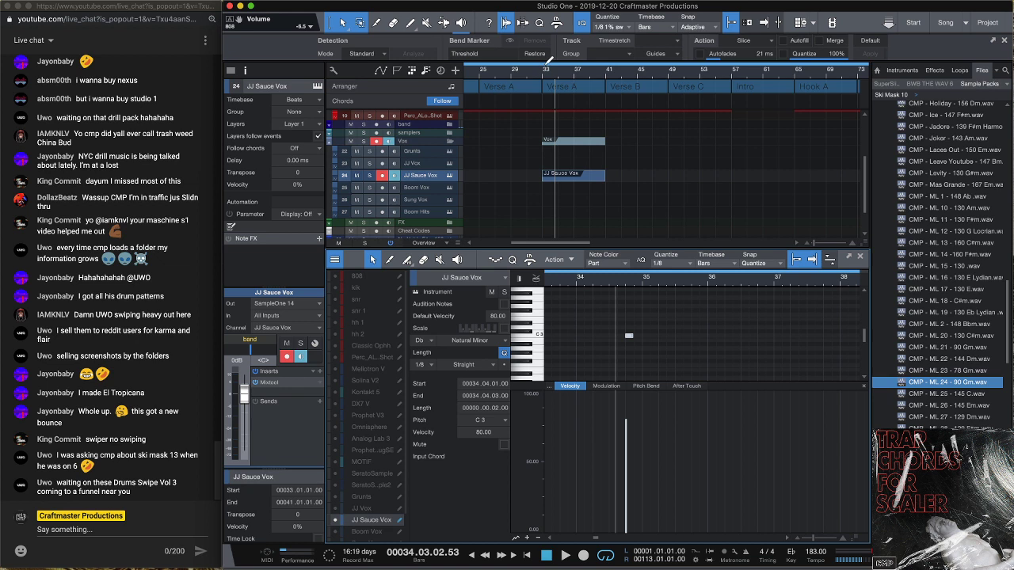
{"action": "left_click_drag", "start_coordinate": [547, 67], "coordinate": [607, 66]}
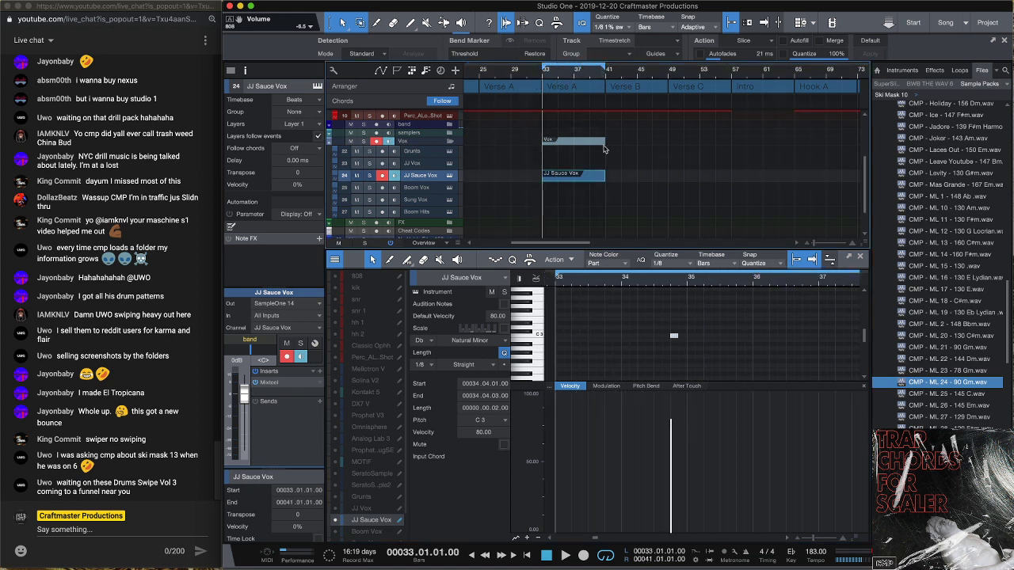
{"action": "key", "text": "space"}
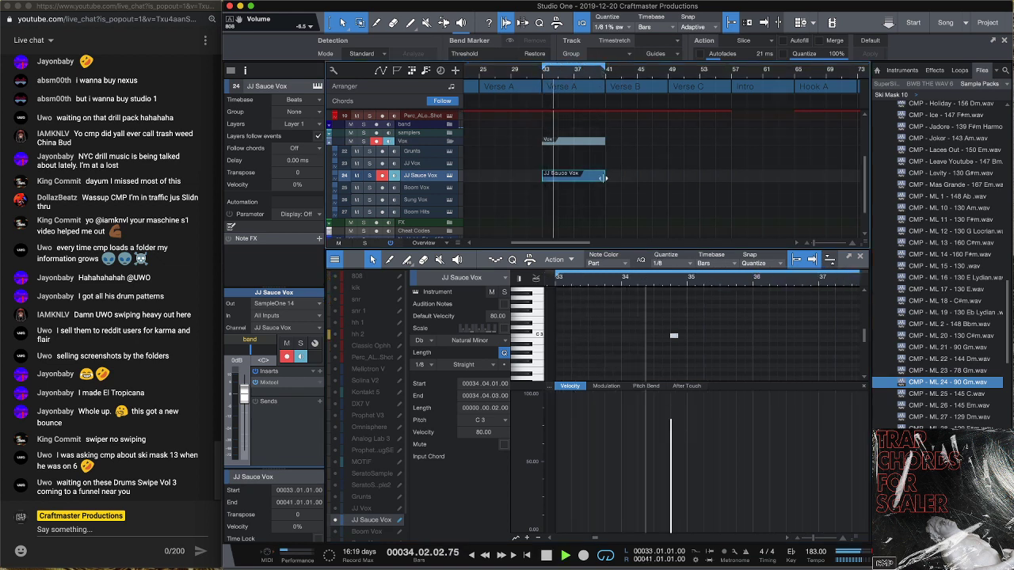
Shorten the JJ Sauce Vox part to end at bar 37 and add a second C 3 note at 36.04.01
{"action": "scroll", "coordinate": [606, 178], "scroll_direction": "right", "scroll_amount": 1}
{"action": "left_click_drag", "start_coordinate": [602, 178], "coordinate": [561, 186]}
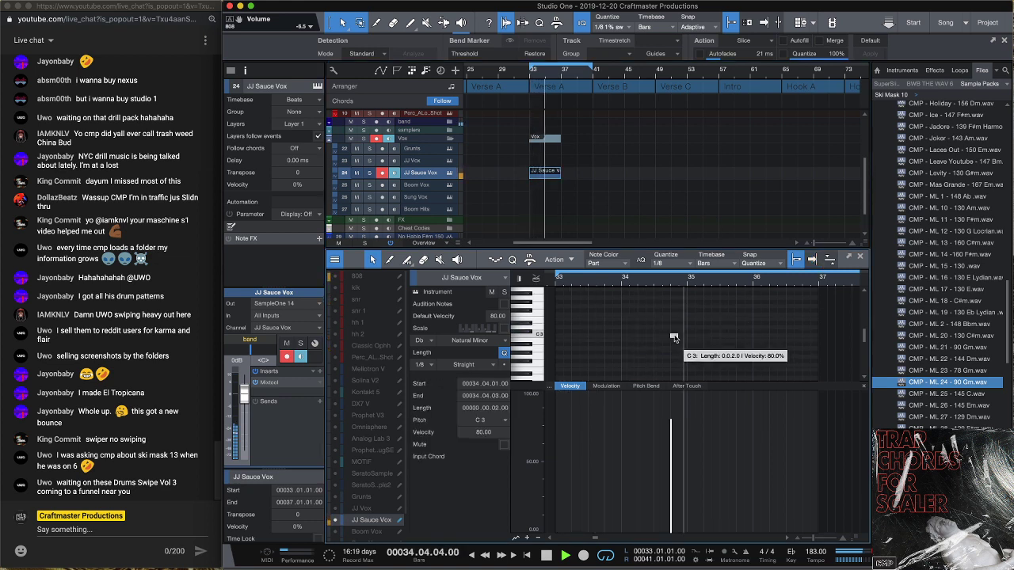
{"action": "left_click", "coordinate": [804, 335]}
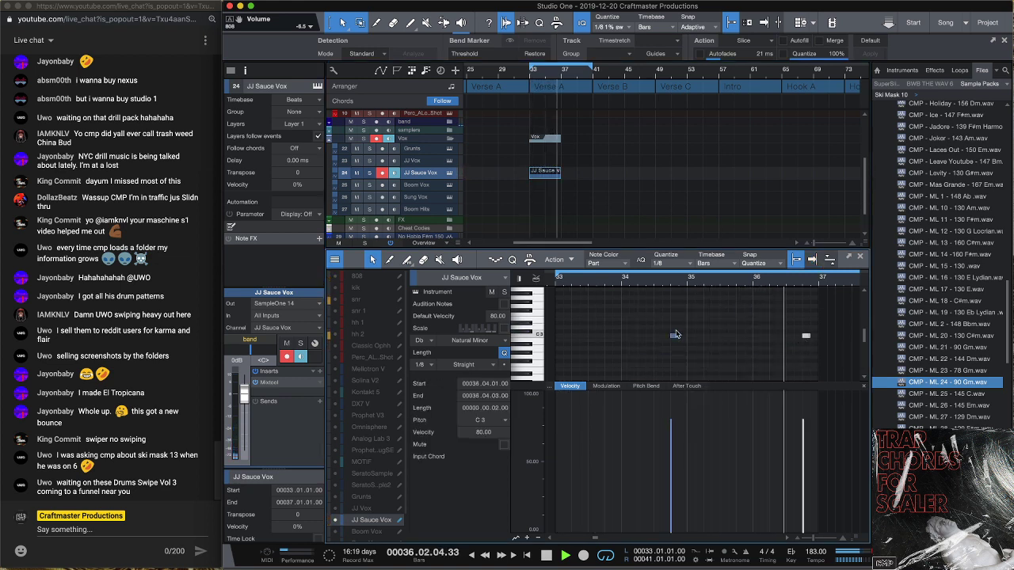
Audition the vocal samples in the JJ Sauce Vox instrument up to Vox_Faded_Dist, and trim that sample's end to about 23,200
{"action": "left_click", "coordinate": [449, 173]}
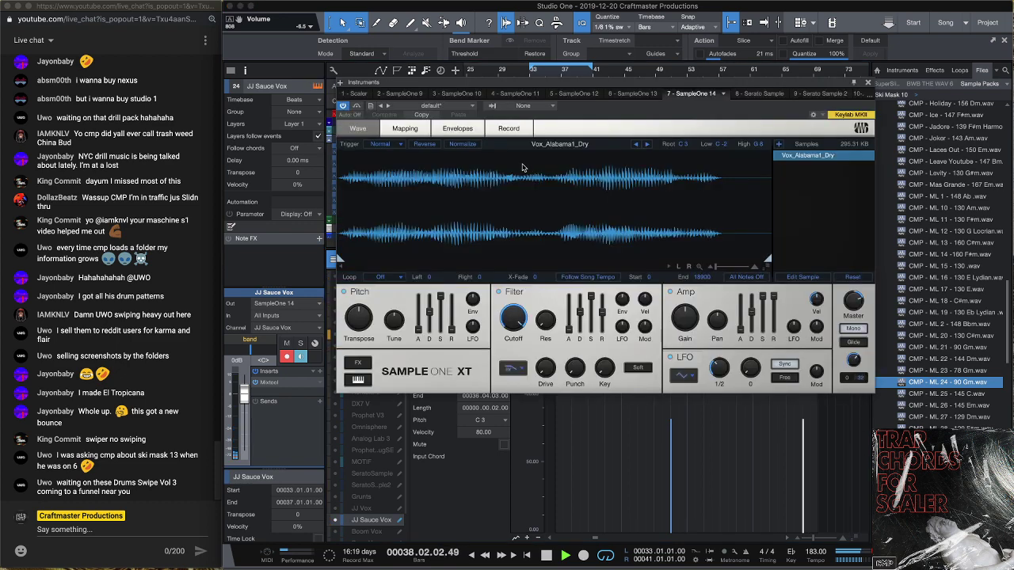
{"action": "left_click", "coordinate": [649, 145]}
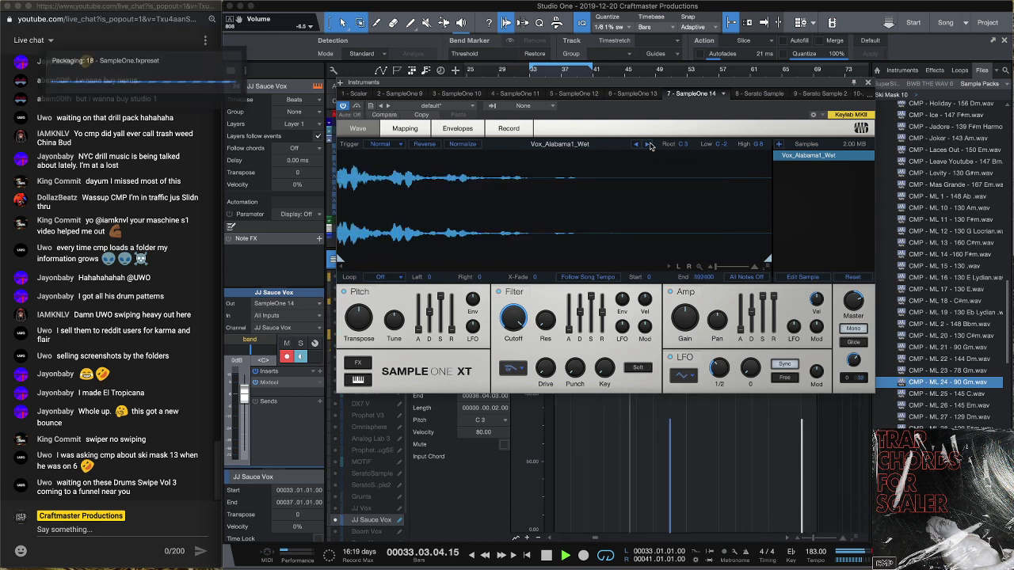
{"action": "left_click", "coordinate": [648, 145]}
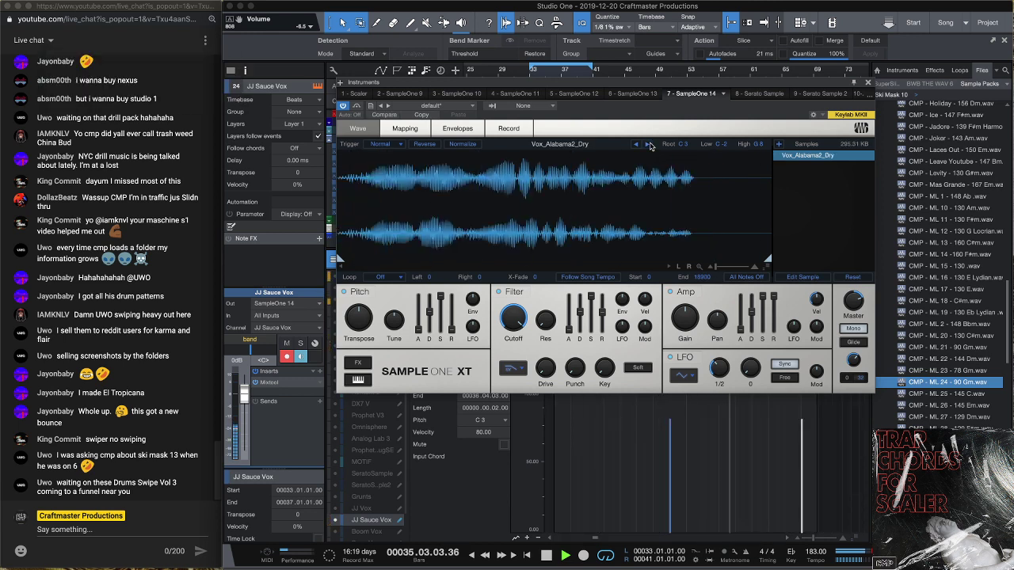
{"action": "left_click", "coordinate": [649, 145]}
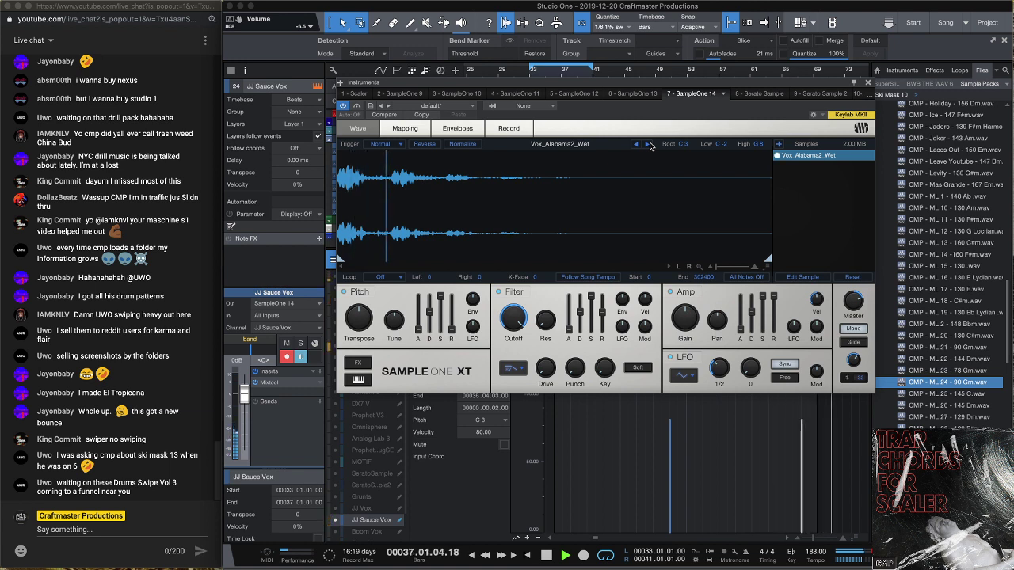
{"action": "left_click", "coordinate": [649, 145]}
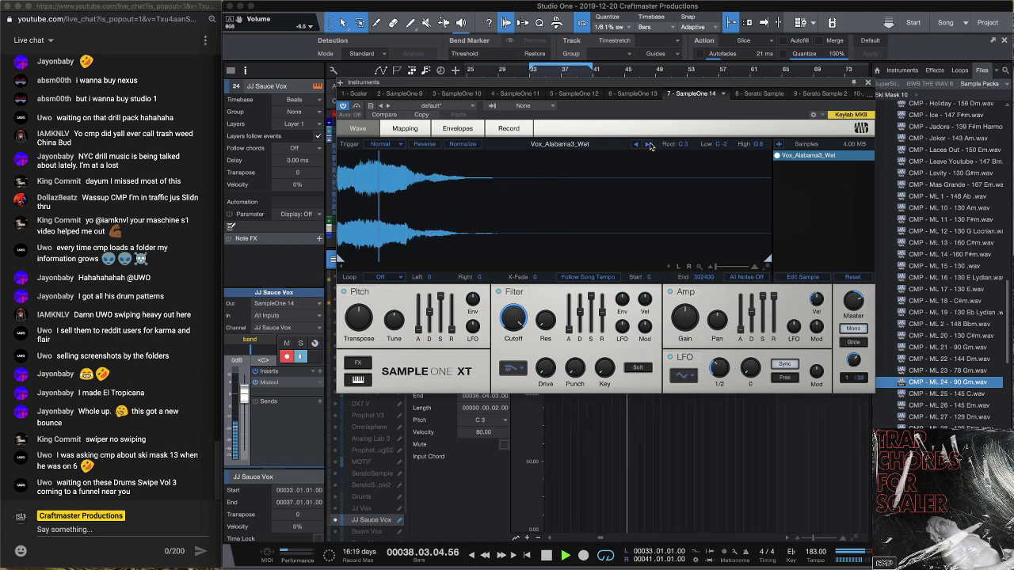
{"action": "left_click", "coordinate": [649, 145]}
{"action": "left_click", "coordinate": [649, 145]}
{"action": "left_click", "coordinate": [649, 145]}
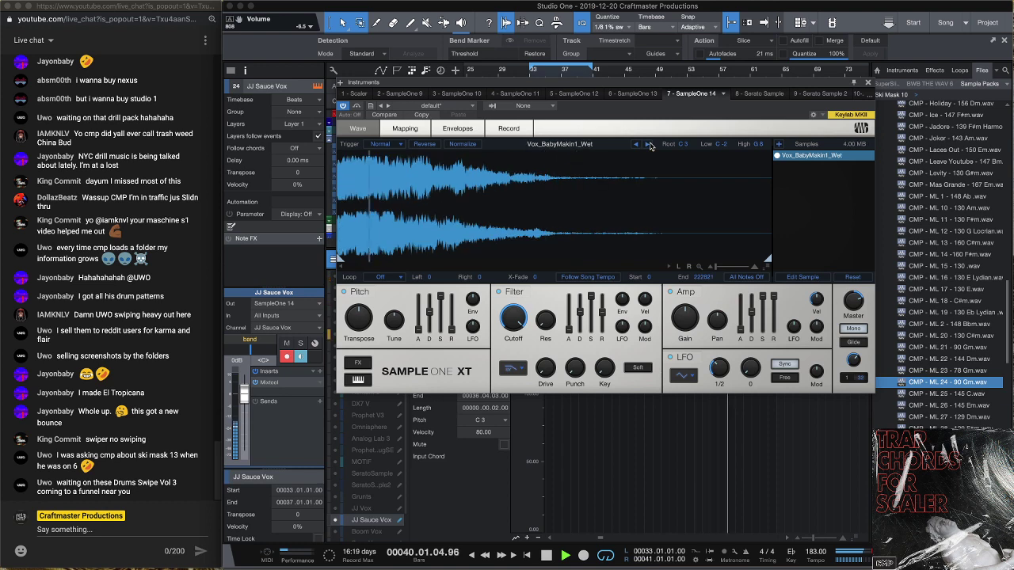
{"action": "left_click", "coordinate": [649, 145]}
{"action": "left_click", "coordinate": [648, 145]}
{"action": "left_click", "coordinate": [649, 144]}
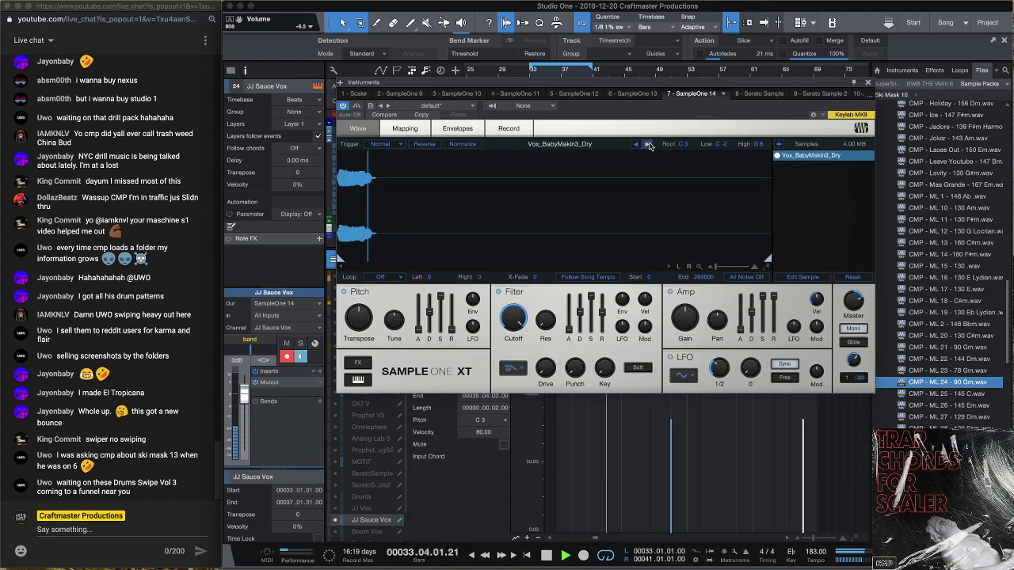
{"action": "left_click", "coordinate": [649, 145]}
{"action": "left_click", "coordinate": [649, 145]}
{"action": "left_click", "coordinate": [649, 145]}
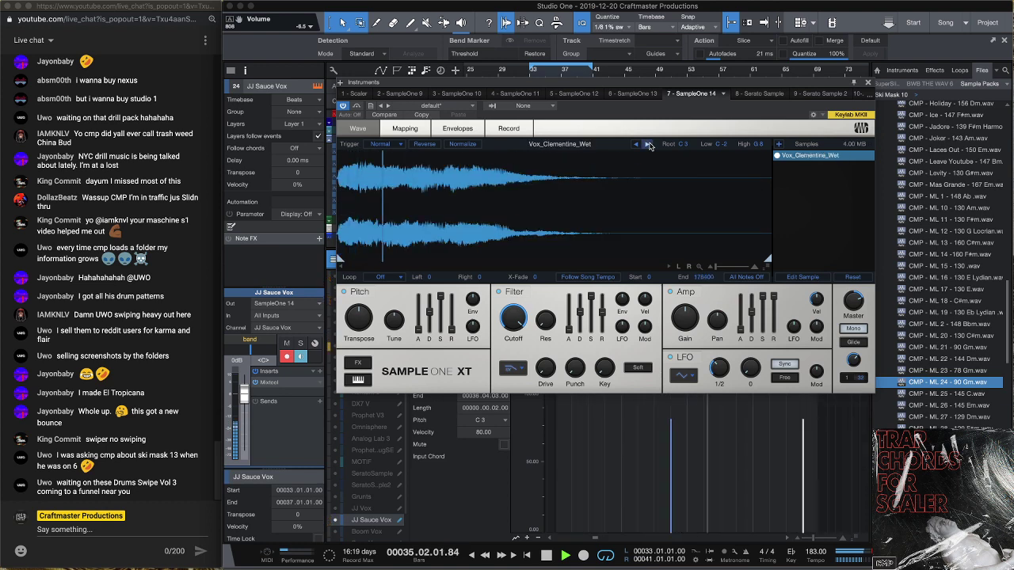
{"action": "left_click", "coordinate": [649, 145]}
{"action": "left_click", "coordinate": [648, 145]}
{"action": "left_click", "coordinate": [649, 145]}
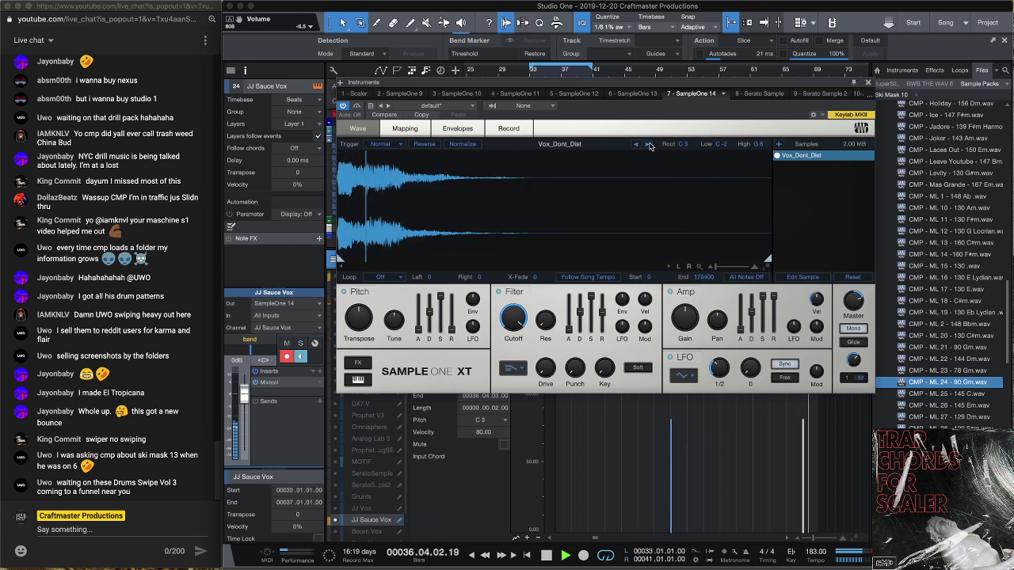
{"action": "left_click", "coordinate": [648, 145]}
{"action": "left_click", "coordinate": [649, 145]}
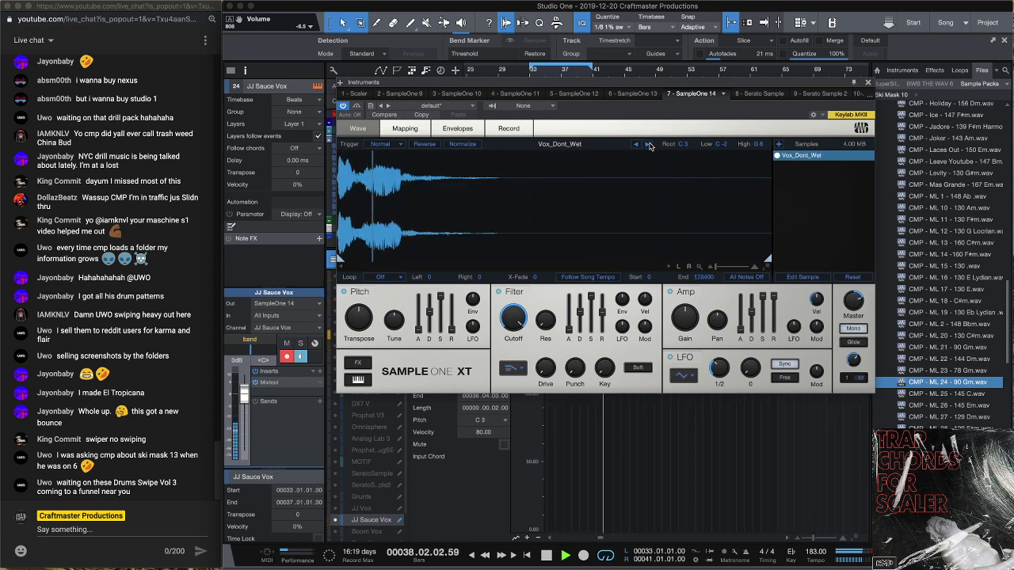
{"action": "left_click", "coordinate": [648, 145]}
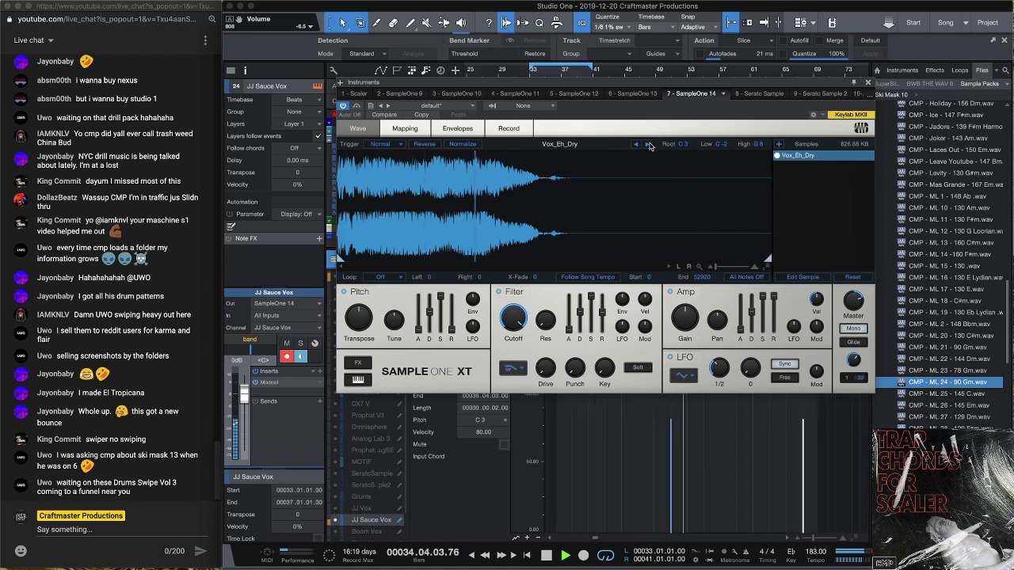
{"action": "left_click", "coordinate": [647, 144]}
{"action": "left_click", "coordinate": [647, 145]}
{"action": "left_click", "coordinate": [648, 145]}
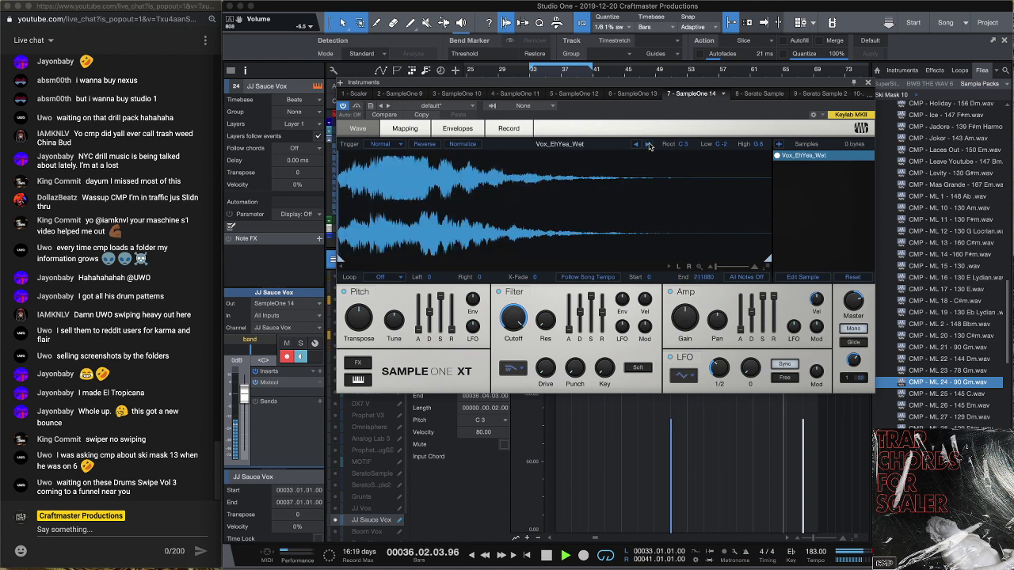
{"action": "left_click", "coordinate": [648, 145]}
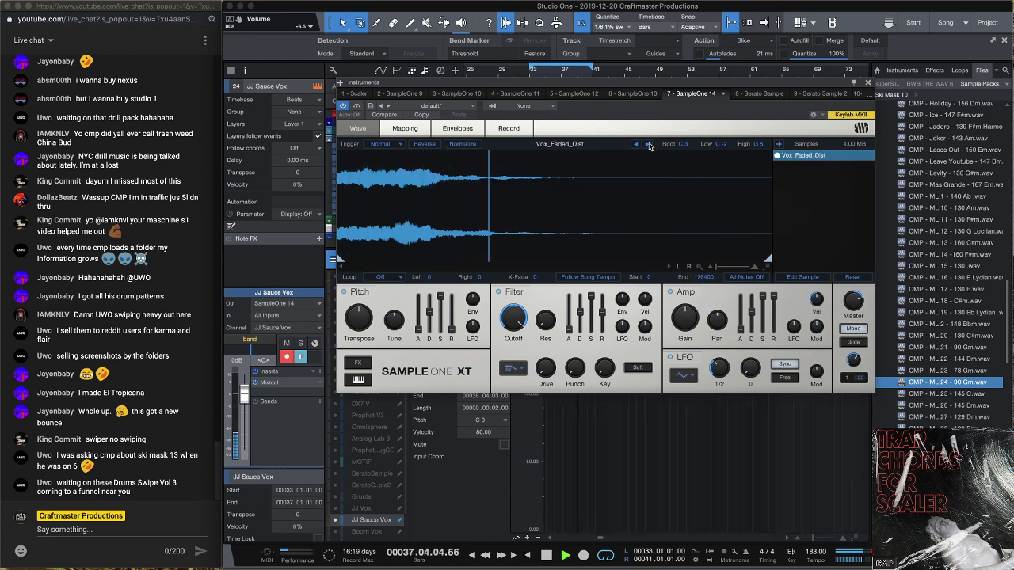
{"action": "left_click_drag", "start_coordinate": [767, 268], "coordinate": [390, 257]}
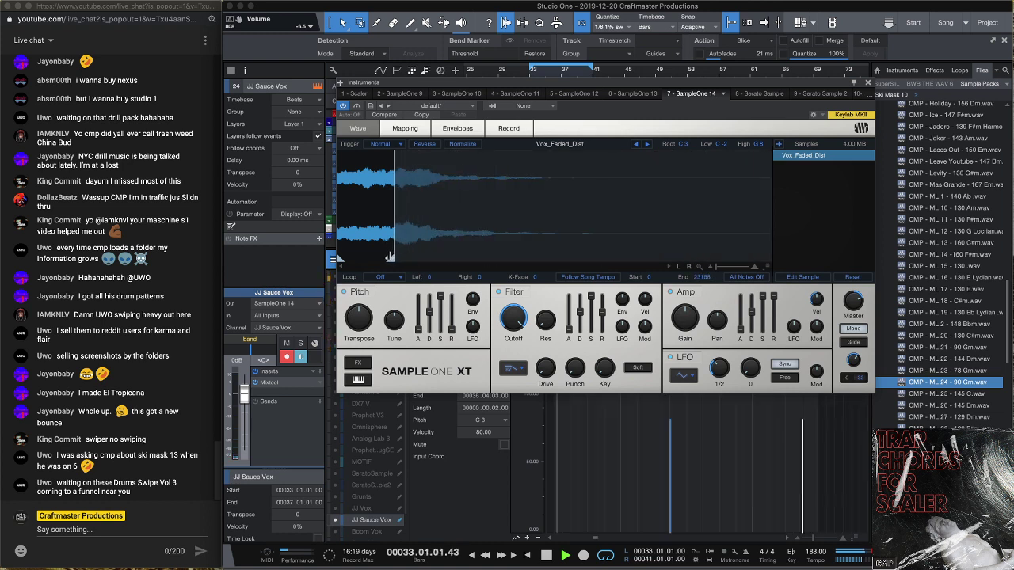
{"action": "left_click", "coordinate": [866, 83]}
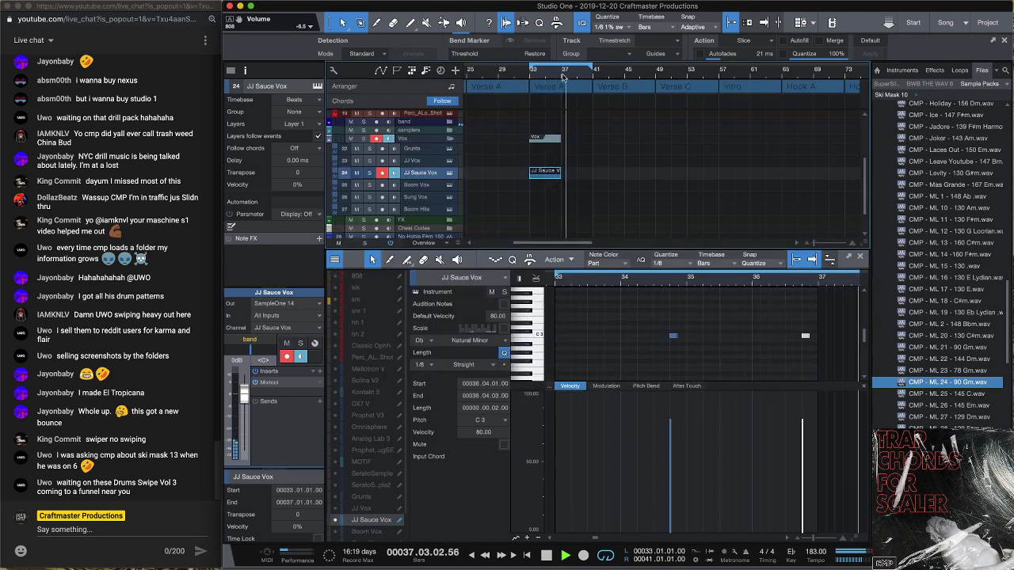
Set the loop range to bars 33 to 37 and play the JJ Sauce Vox part from bar 33
{"action": "key", "text": "space"}
{"action": "left_click_drag", "start_coordinate": [562, 75], "coordinate": [582, 84]}
{"action": "left_click_drag", "start_coordinate": [647, 69], "coordinate": [590, 104]}
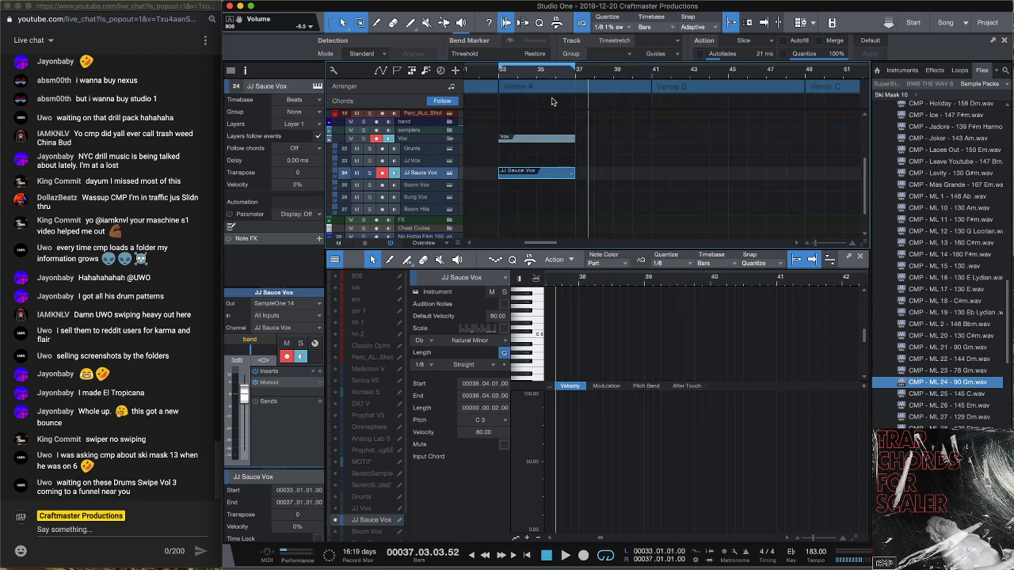
{"action": "key", "text": "space"}
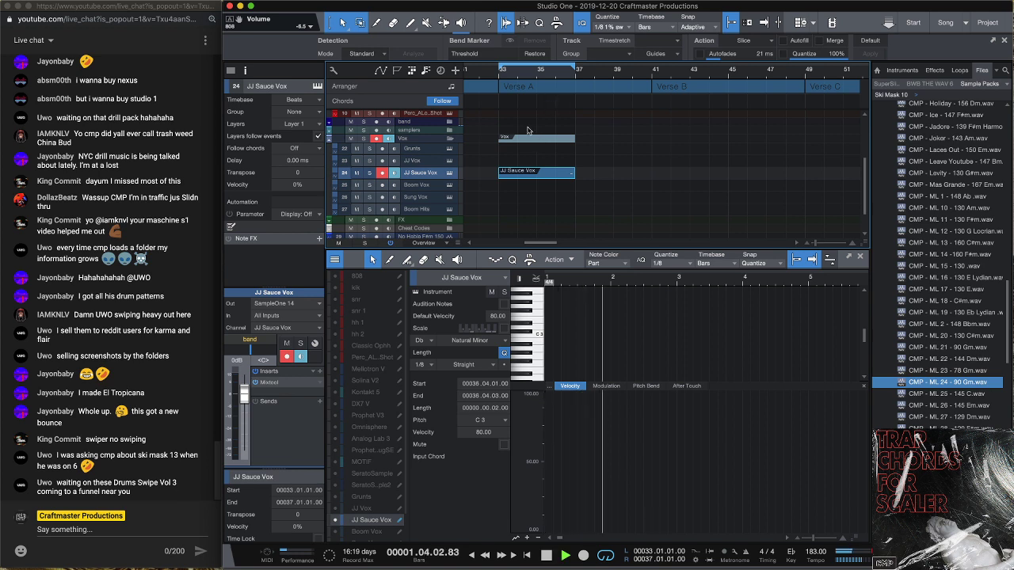
{"action": "left_click", "coordinate": [499, 75]}
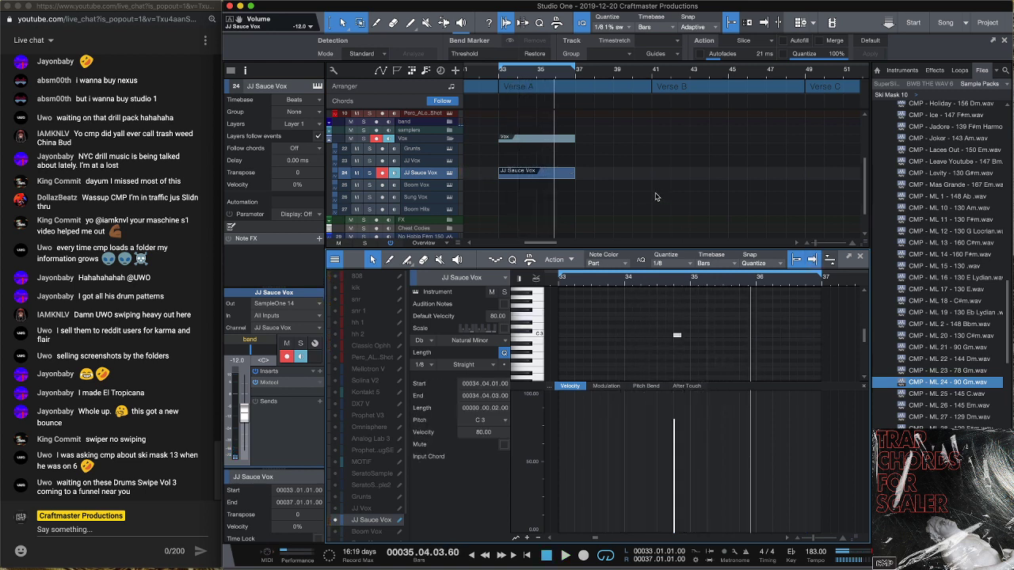
Duplicate the JJ Sauce Vox part into bars 37 to 41, and play the section from just before bar 33
{"action": "key", "text": "d"}
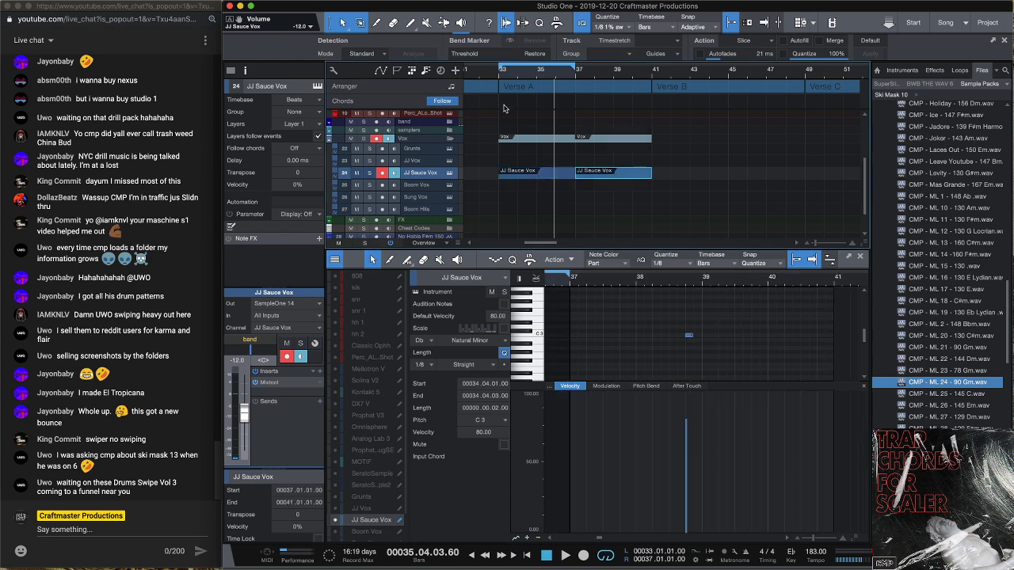
{"action": "left_click", "coordinate": [486, 79]}
{"action": "key", "text": "space"}
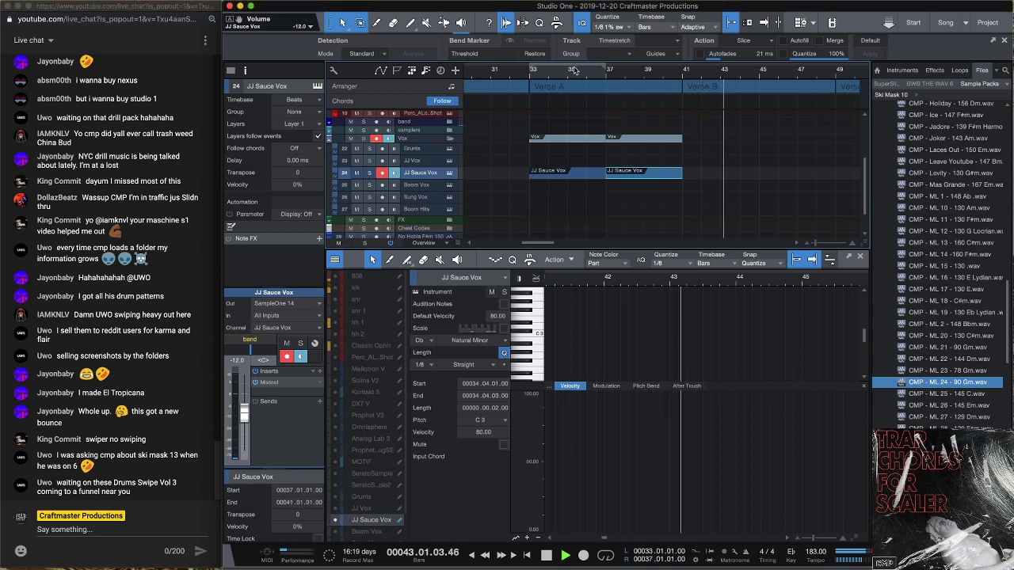
{"action": "left_click", "coordinate": [518, 74]}
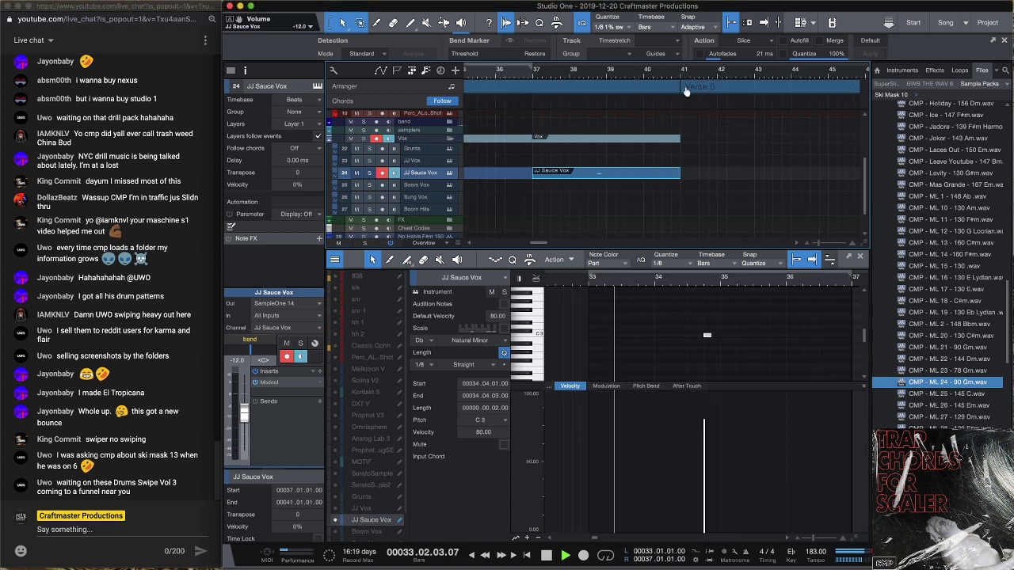
Shorten the snr part before Verse B to end at bar 40 and the 808 part to end at 40.03.01
{"action": "scroll", "coordinate": [695, 119], "scroll_direction": "up", "scroll_amount": 5}
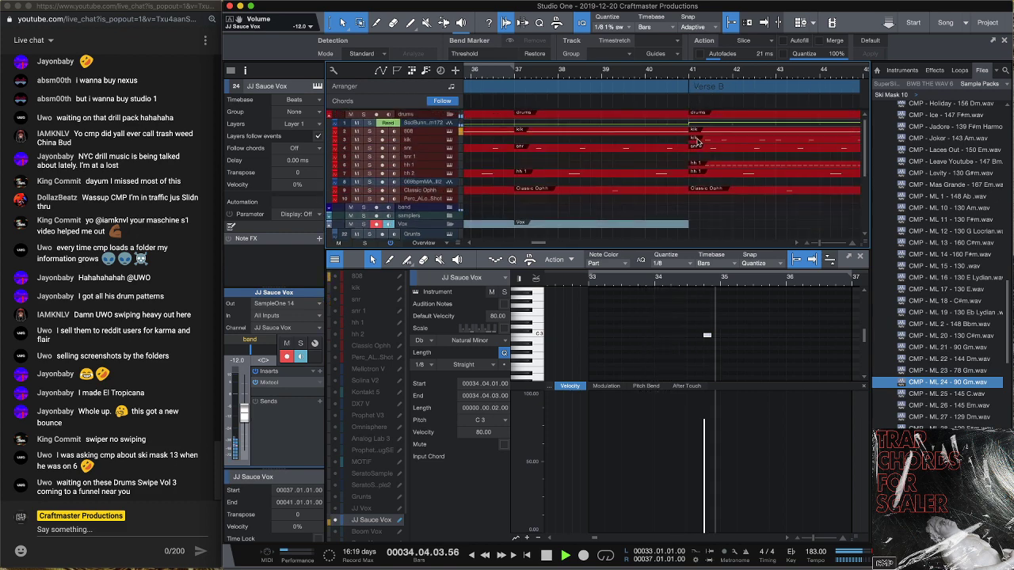
{"action": "left_click", "coordinate": [681, 149]}
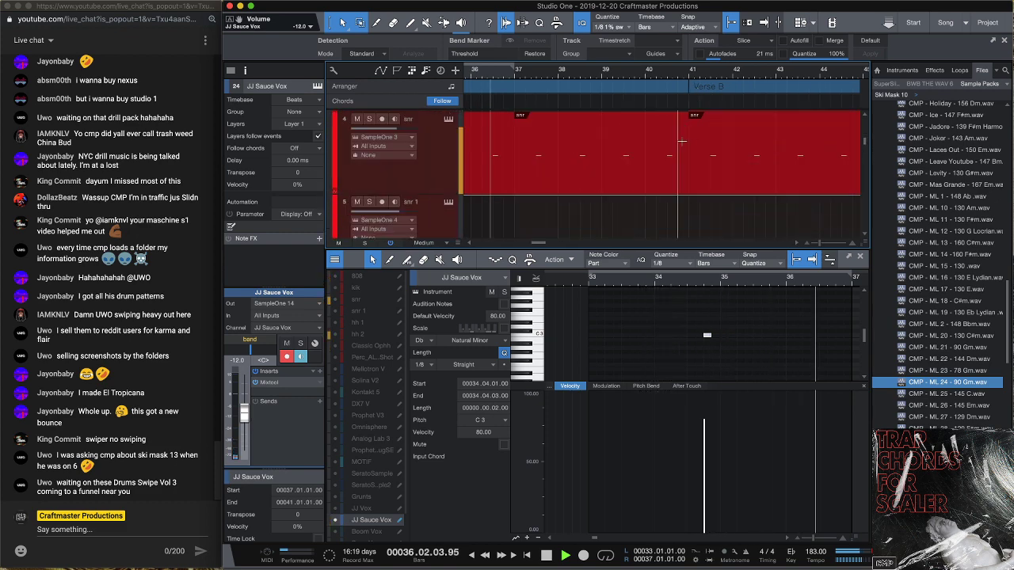
{"action": "scroll", "coordinate": [669, 155], "scroll_direction": "up", "scroll_amount": 3}
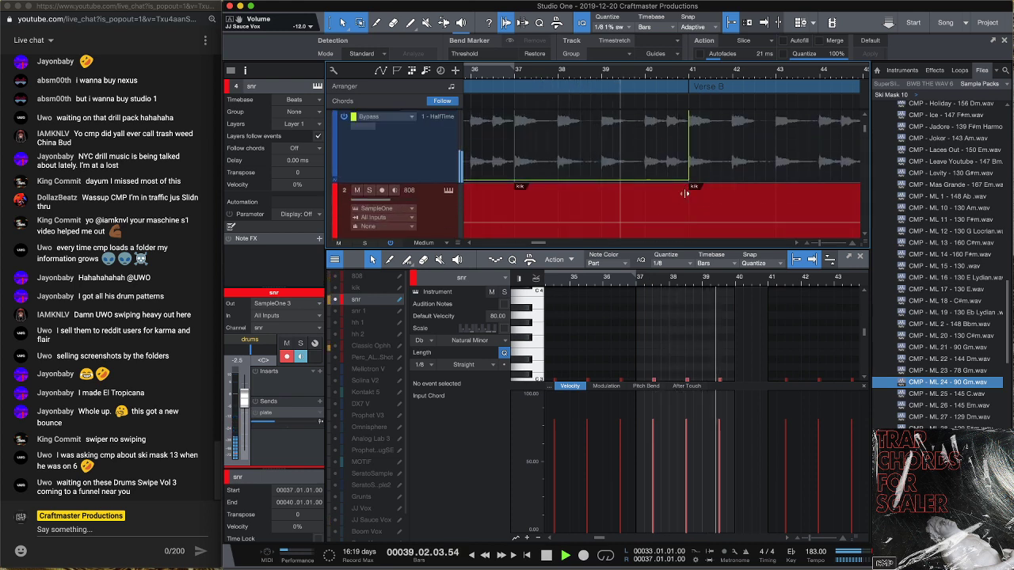
{"action": "left_click", "coordinate": [666, 194]}
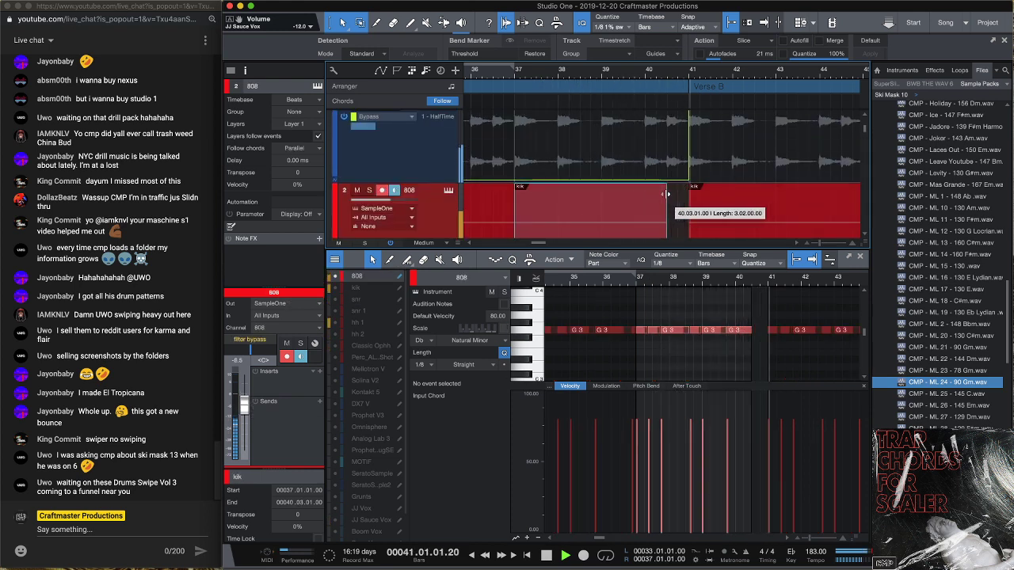
Shorten the hh 2 part before Verse B to end at bar 40, and check the transition from bar 37
{"action": "scroll", "coordinate": [688, 199], "scroll_direction": "down", "scroll_amount": 2}
{"action": "scroll", "coordinate": [688, 198], "scroll_direction": "down", "scroll_amount": 5}
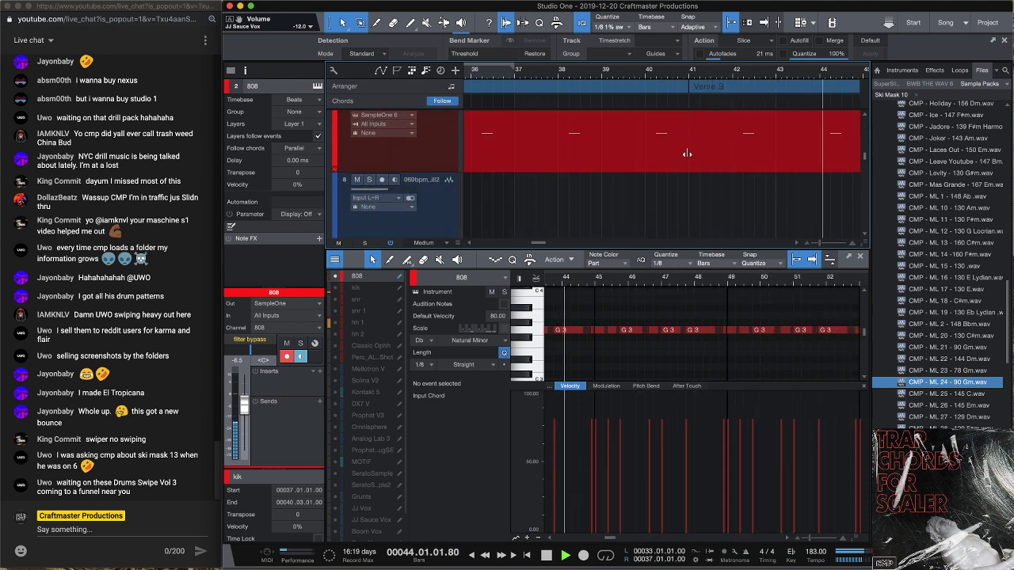
{"action": "left_click", "coordinate": [651, 158]}
{"action": "left_click_drag", "start_coordinate": [650, 157], "coordinate": [644, 157]}
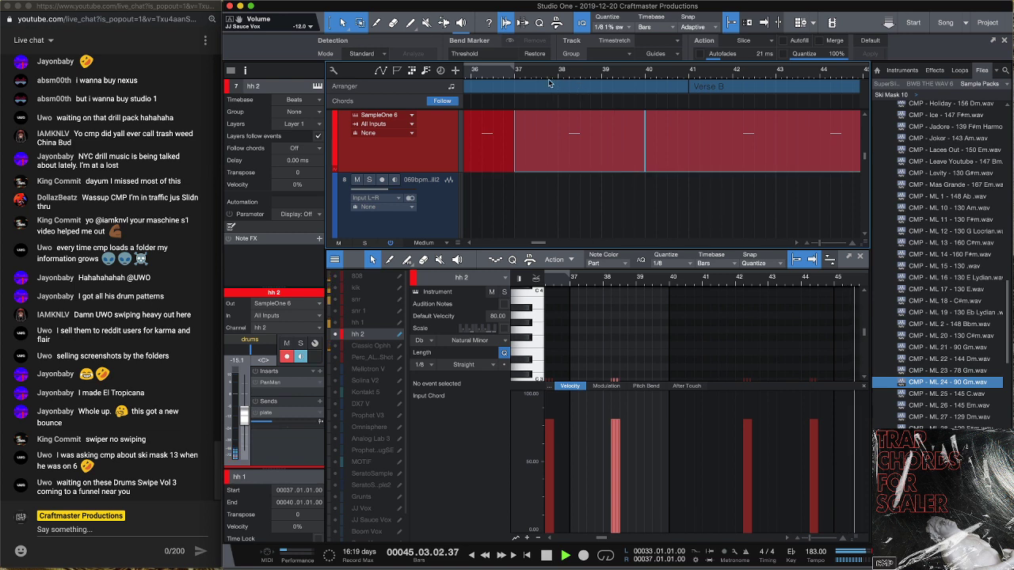
{"action": "left_click", "coordinate": [520, 74]}
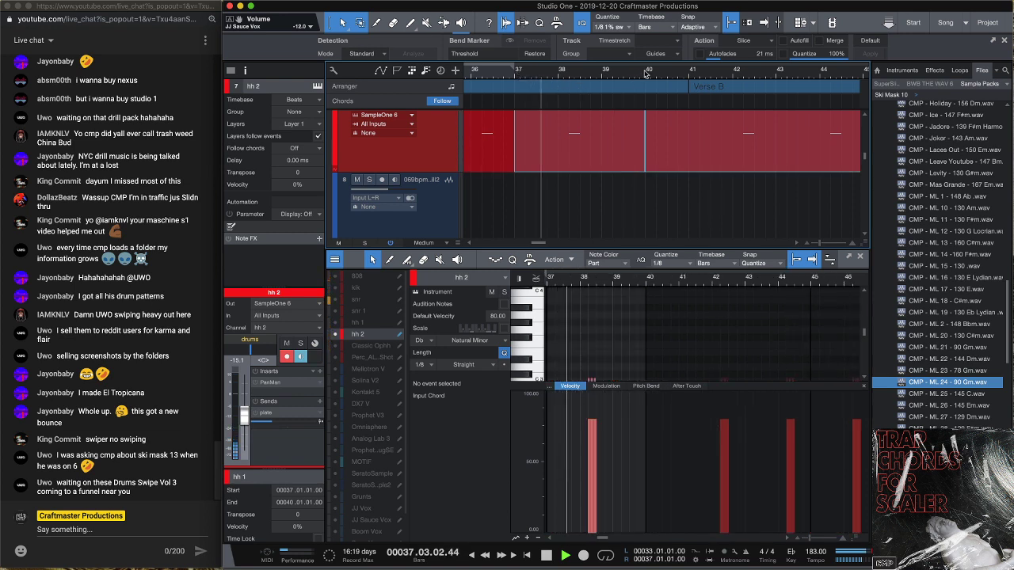
{"action": "left_click", "coordinate": [706, 131]}
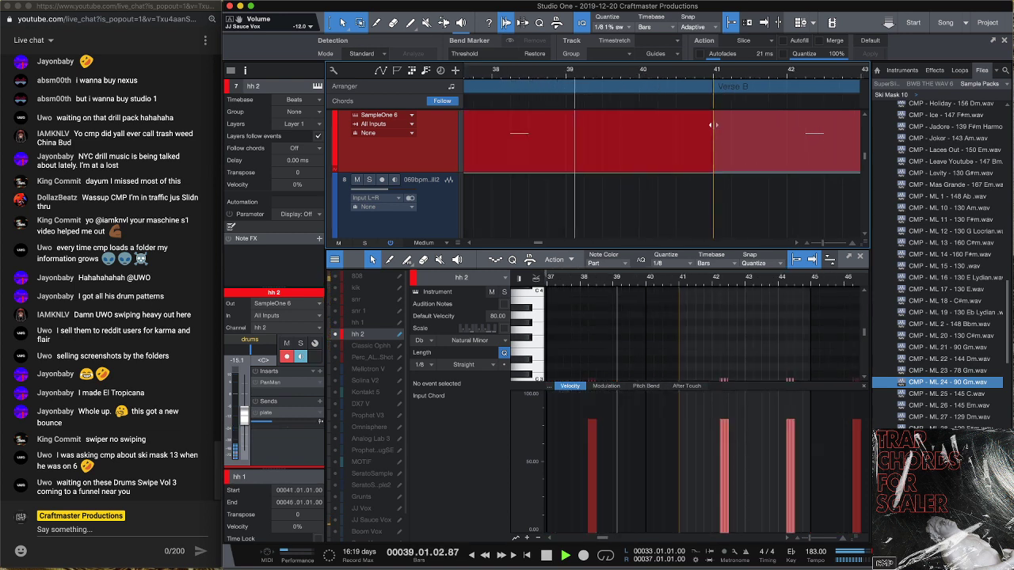
Copy both JJ Sauce Vox parts to bars 89 to 97, and delete the drum parts in that range
{"action": "key", "text": "w"}
{"action": "key", "text": "w"}
{"action": "key", "text": "w"}
{"action": "key", "text": "w"}
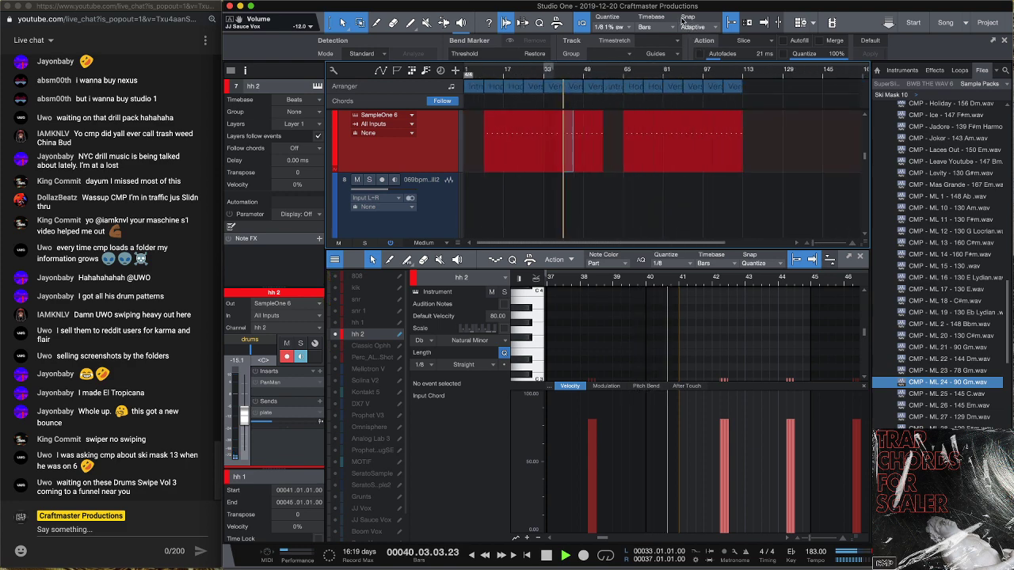
{"action": "key", "text": "shift+w"}
{"action": "key", "text": "shift+w"}
{"action": "key", "text": "shift+w"}
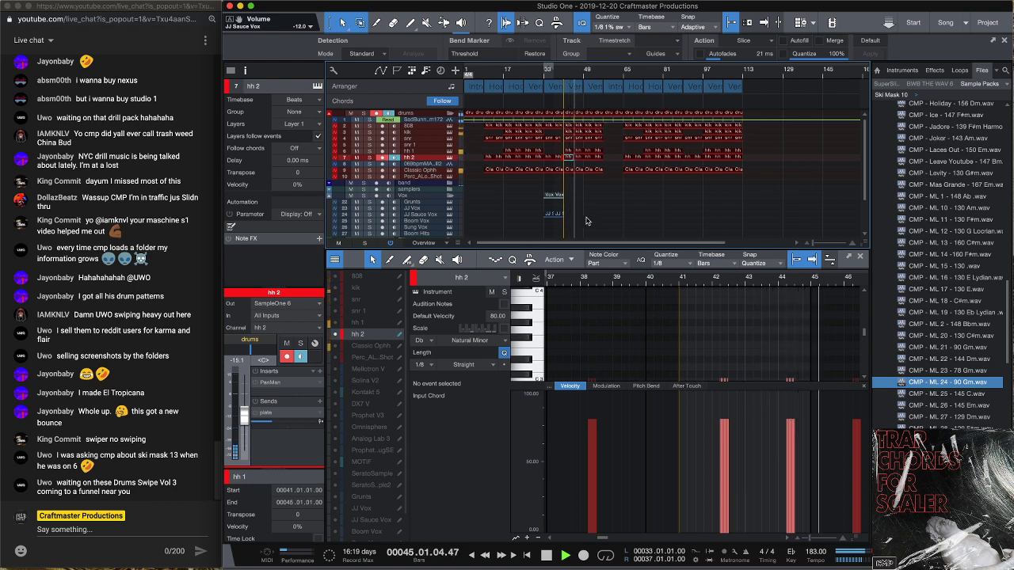
{"action": "left_click", "coordinate": [553, 215]}
{"action": "left_click_drag", "start_coordinate": [548, 217], "coordinate": [687, 217]}
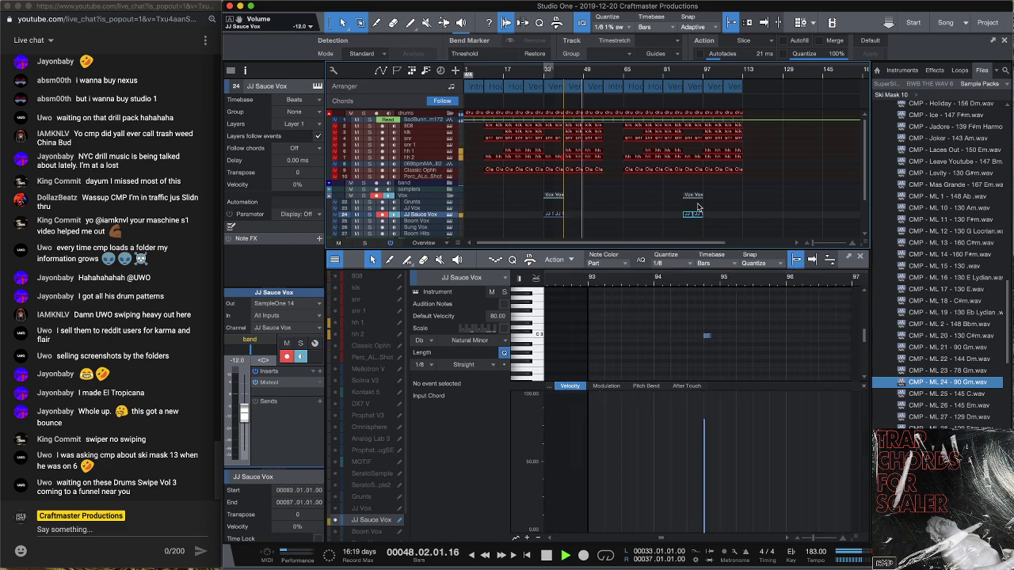
{"action": "left_click_drag", "start_coordinate": [703, 173], "coordinate": [685, 130]}
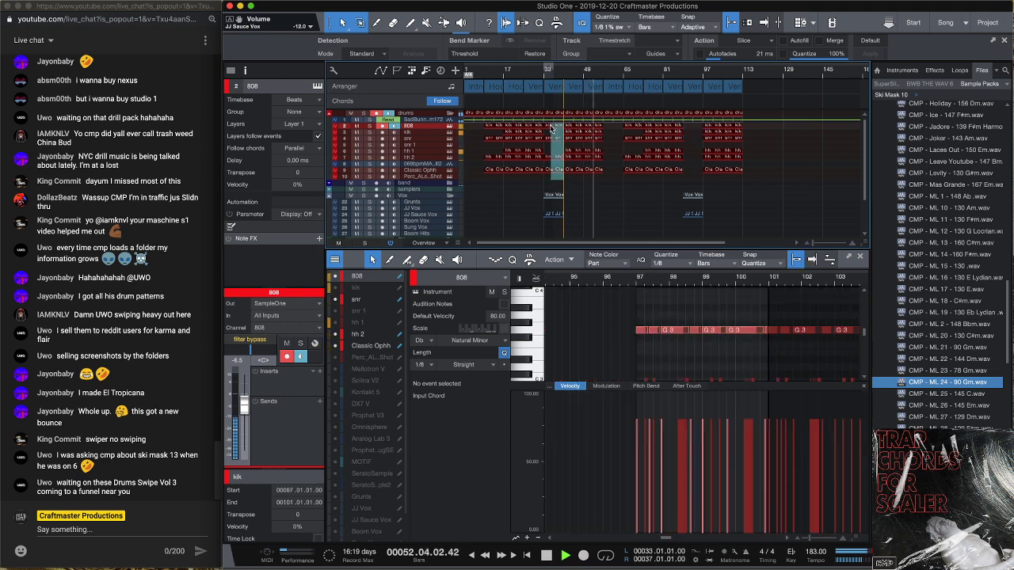
Copy the selected 808, snr, hh 2 and Classic Ophh parts from bars 33 to 41 to bars 89 to 97
{"action": "left_click_drag", "start_coordinate": [548, 127], "coordinate": [687, 130]}
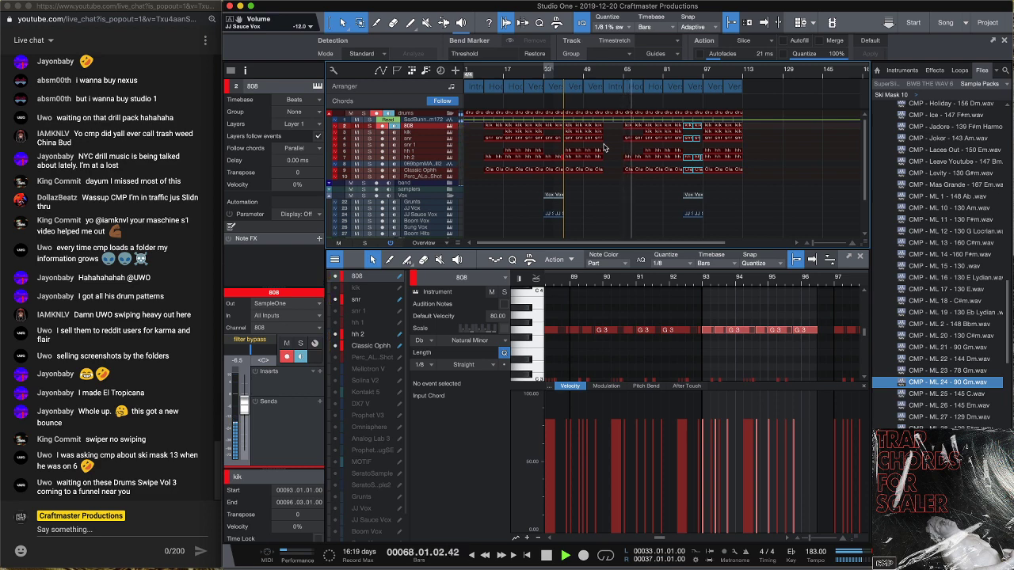
Show the mixer, lower the snr channel's volume to -4.3 dB, and stop playback
{"action": "key", "text": "F3"}
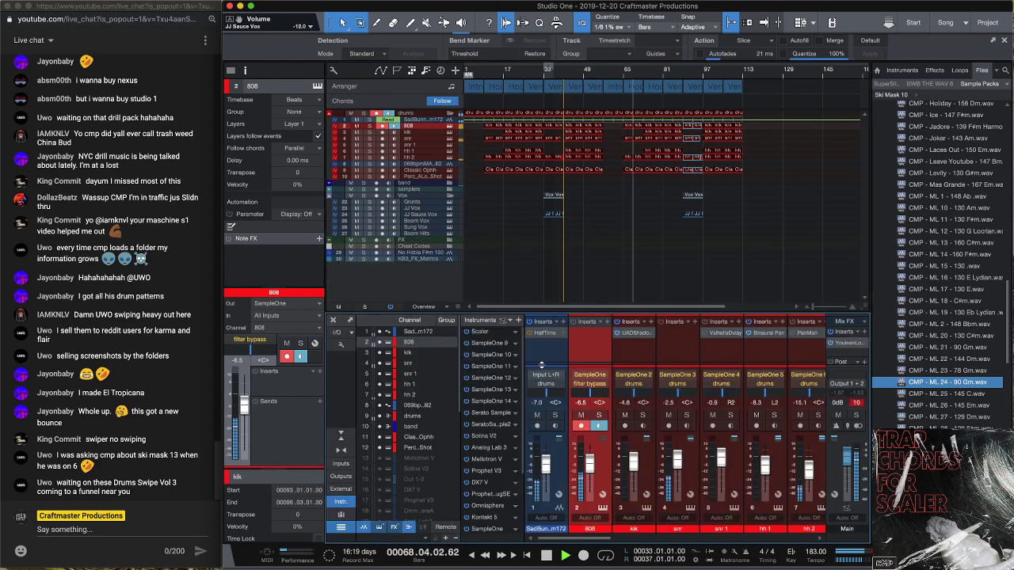
{"action": "left_click", "coordinate": [689, 471]}
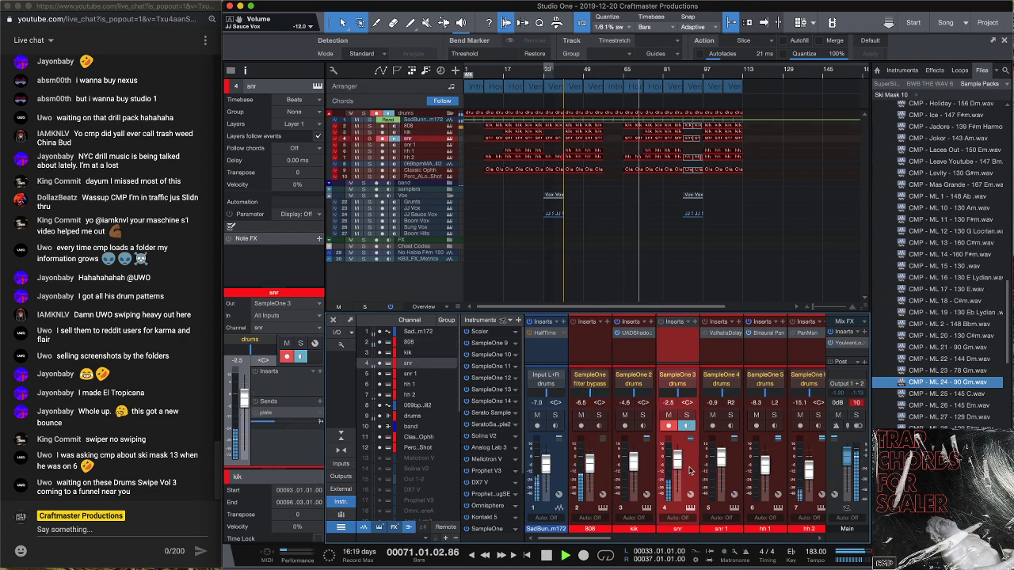
{"action": "scroll", "coordinate": [689, 471], "scroll_direction": "down", "scroll_amount": 3}
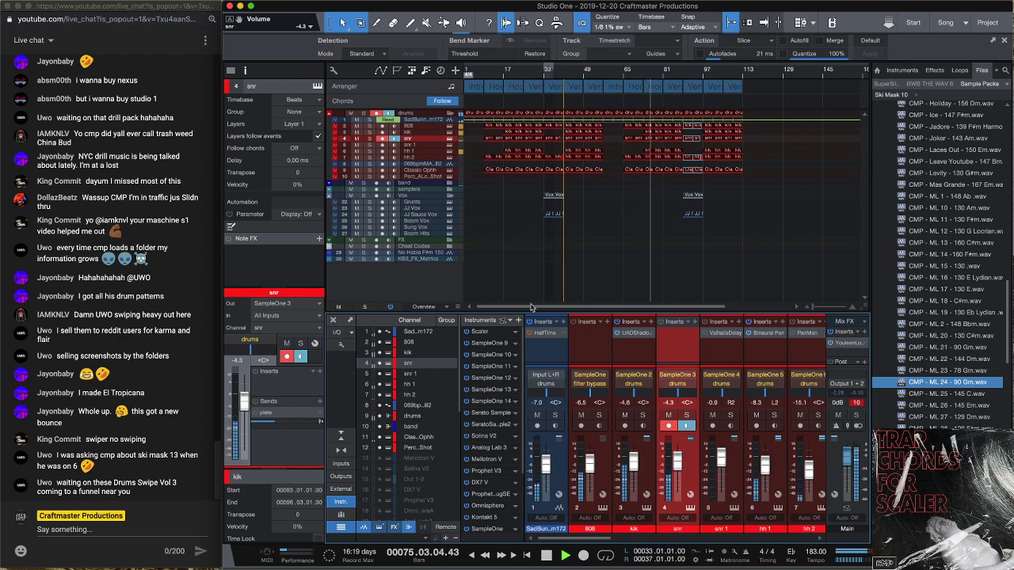
{"action": "key", "text": "space"}
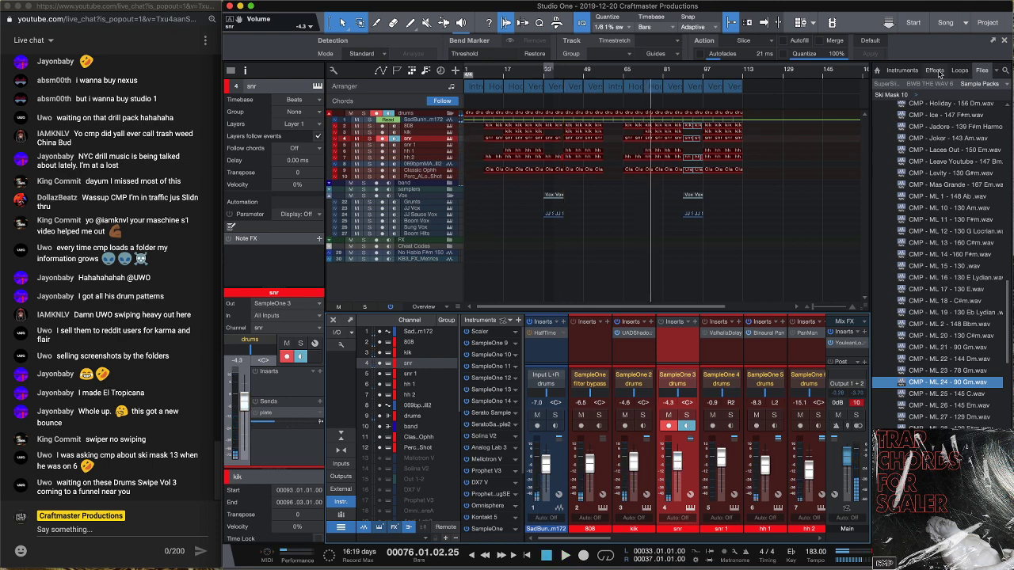
{"action": "left_click", "coordinate": [909, 70]}
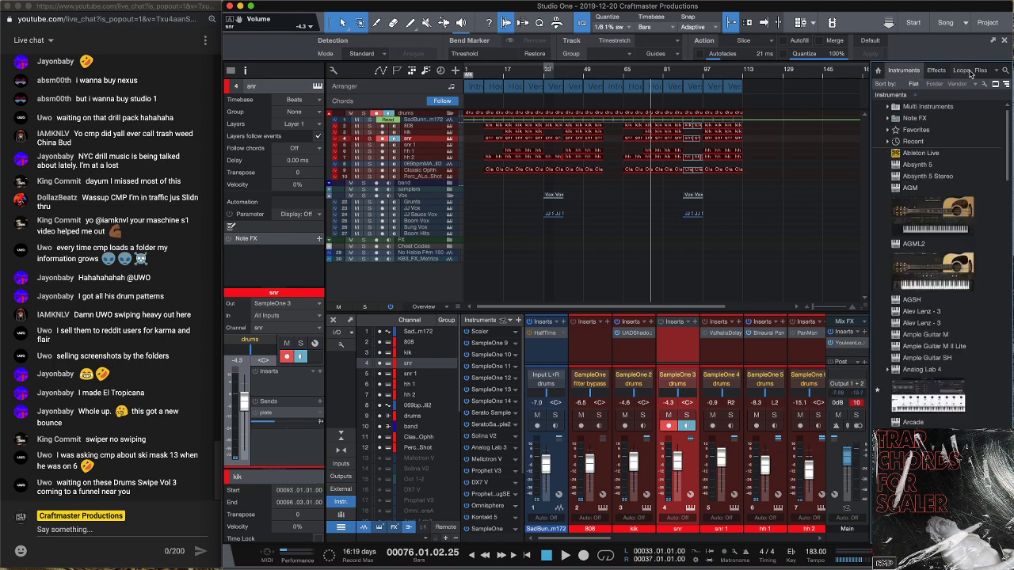
{"action": "left_click", "coordinate": [1004, 72]}
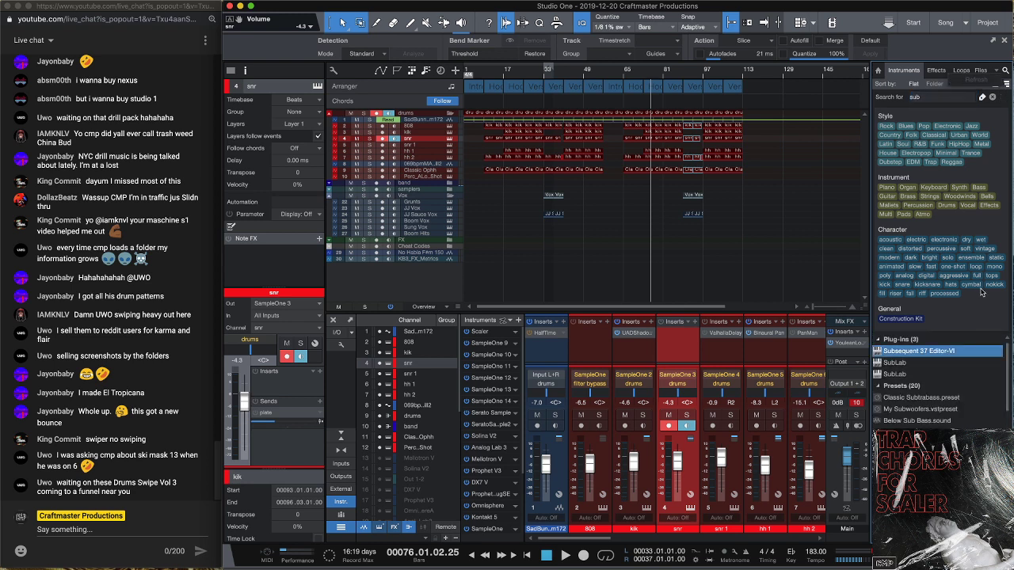
{"action": "left_click", "coordinate": [895, 363]}
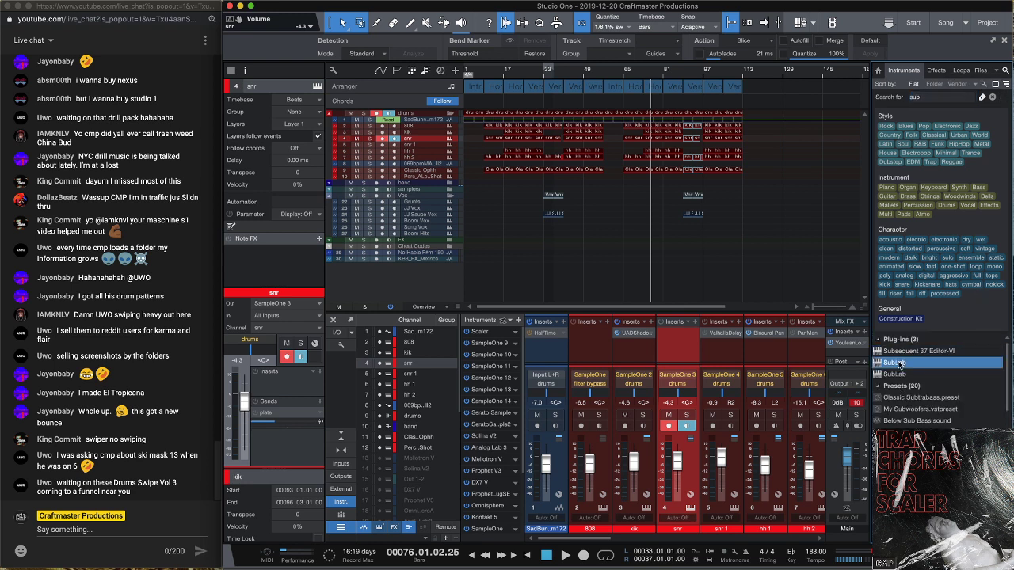
{"action": "left_click_drag", "start_coordinate": [864, 358], "coordinate": [439, 132]}
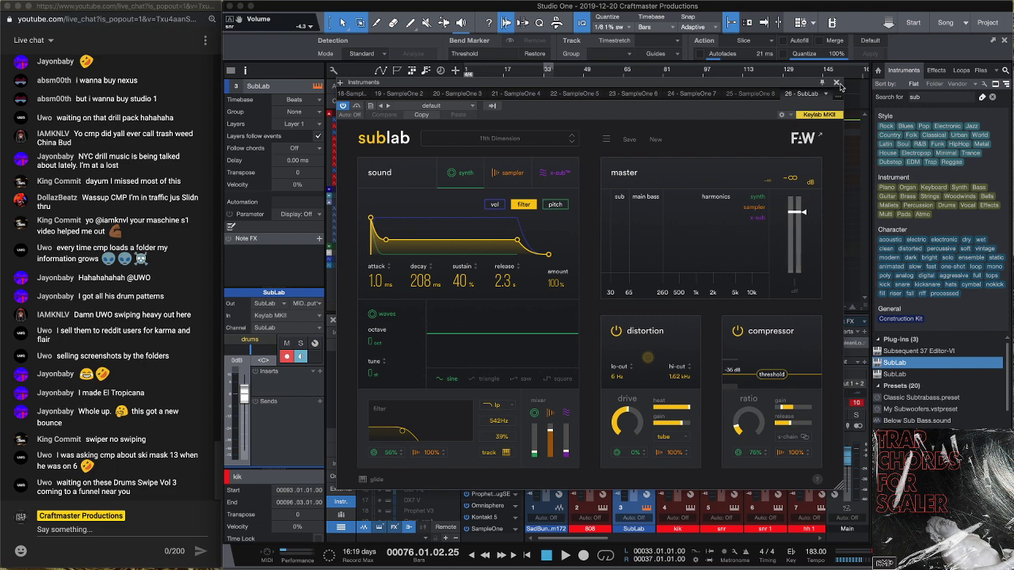
{"action": "left_click", "coordinate": [837, 83]}
{"action": "scroll", "coordinate": [517, 141], "scroll_direction": "up", "scroll_amount": 5}
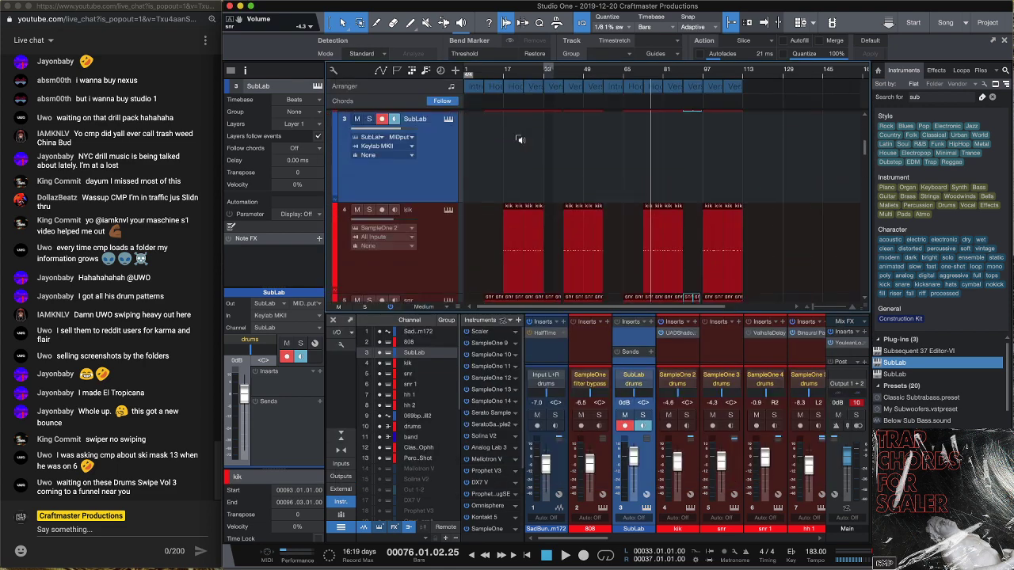
{"action": "right_click", "coordinate": [435, 173]}
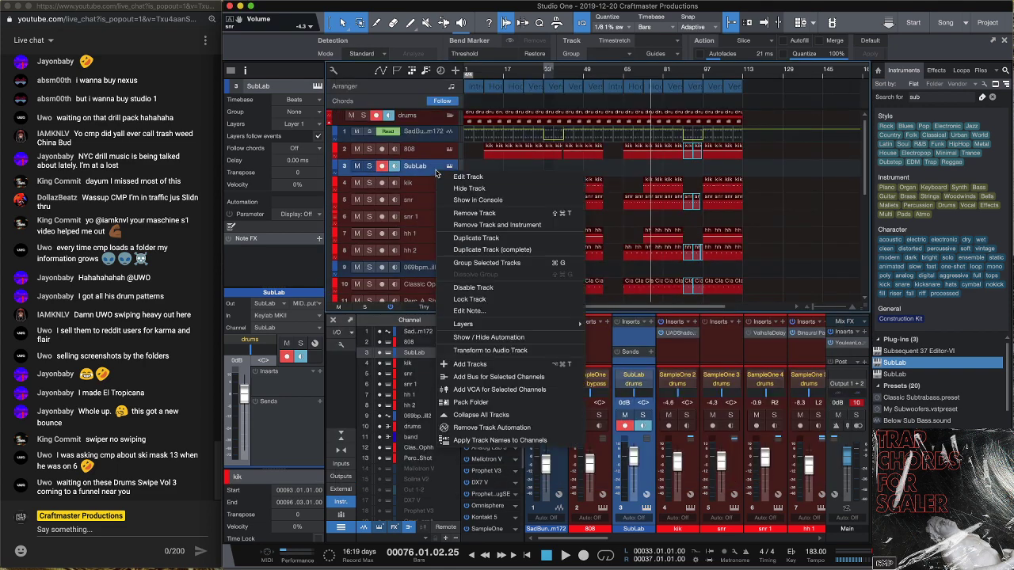
{"action": "left_click", "coordinate": [496, 230]}
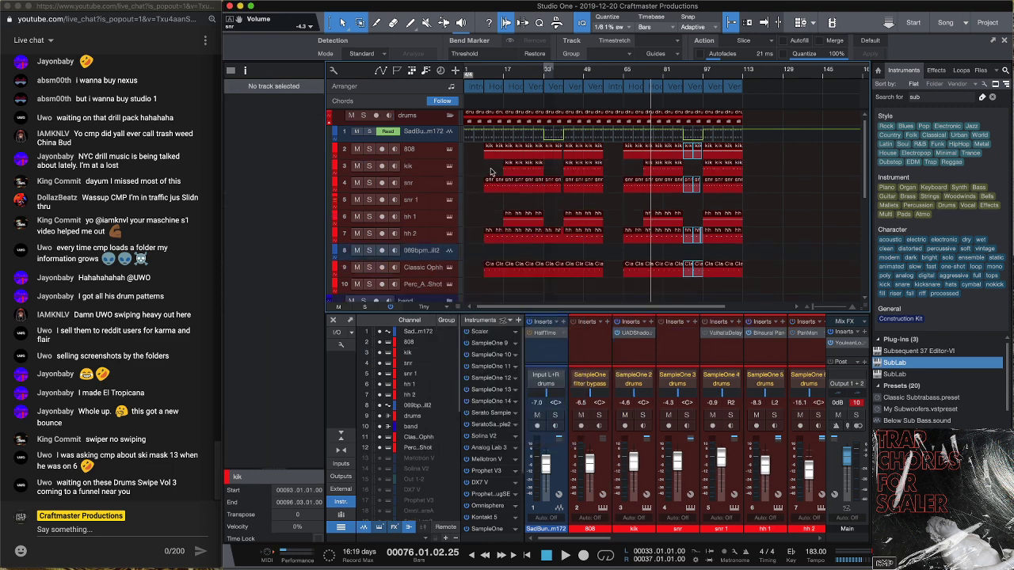
Bounce the kik part at bars 17 to 21 to a new audio track, and open the bounced audio in Melodyne
{"action": "left_click", "coordinate": [508, 166]}
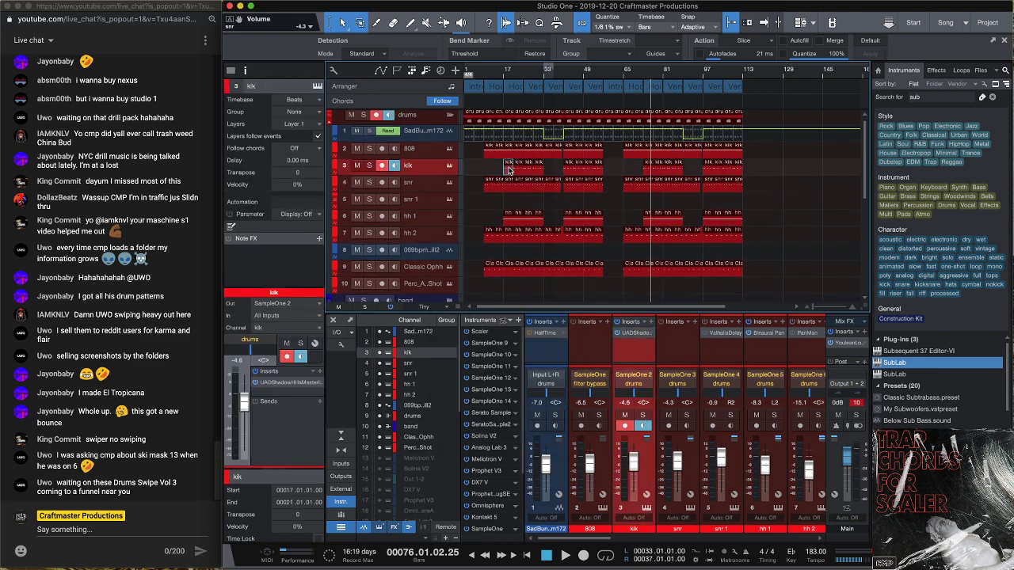
{"action": "key", "text": "ctrl+b"}
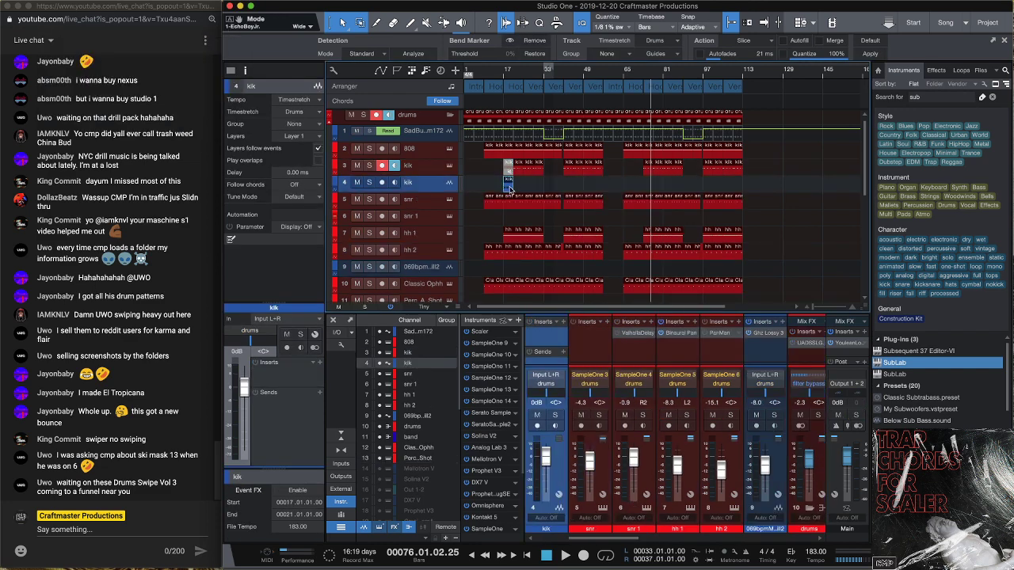
{"action": "key", "text": "ctrl+m"}
{"action": "left_click", "coordinate": [697, 423]}
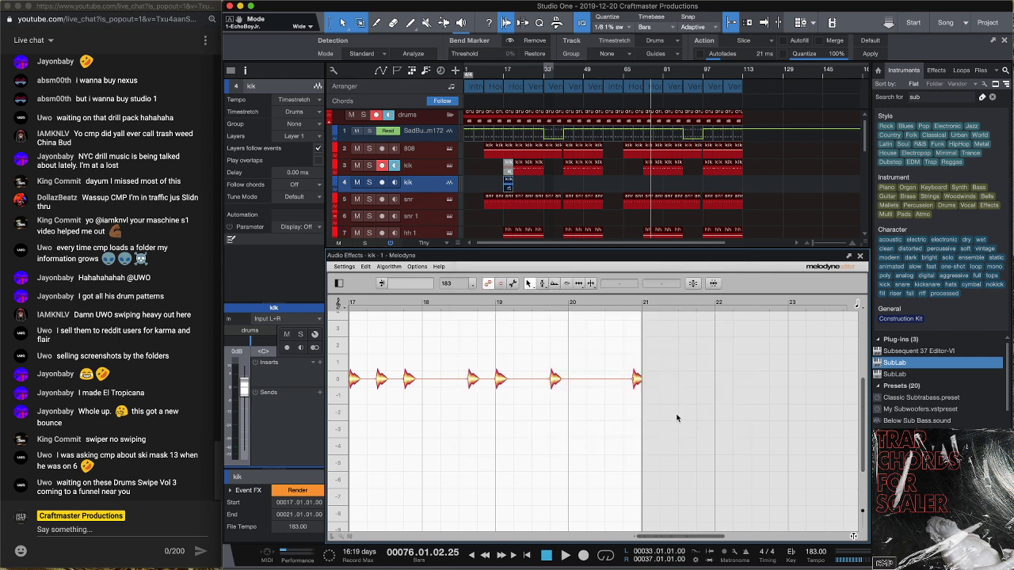
Change the kick's Melodyne algorithm to Melodic and redetect the notes
{"action": "left_click", "coordinate": [390, 267]}
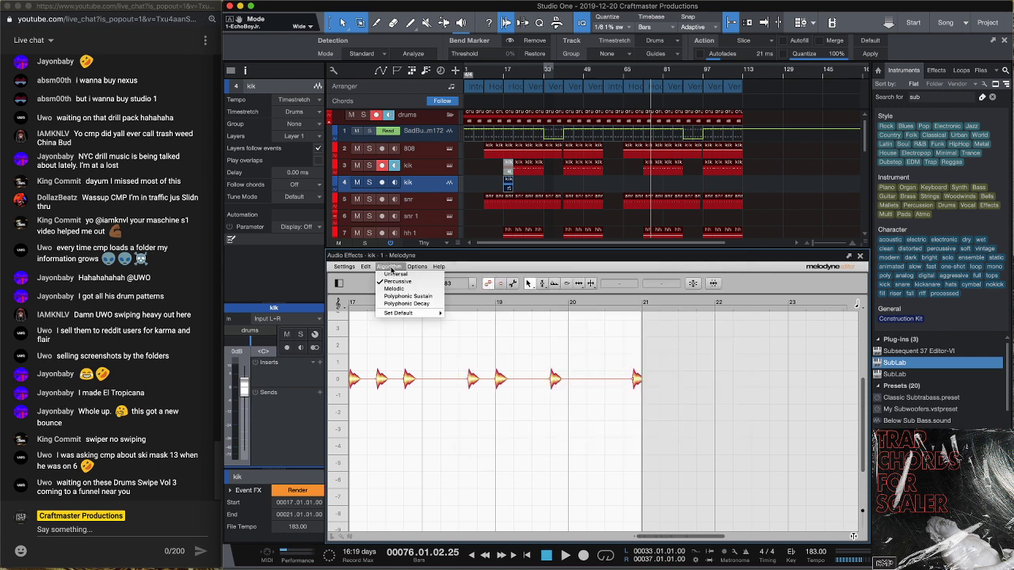
{"action": "left_click", "coordinate": [394, 288]}
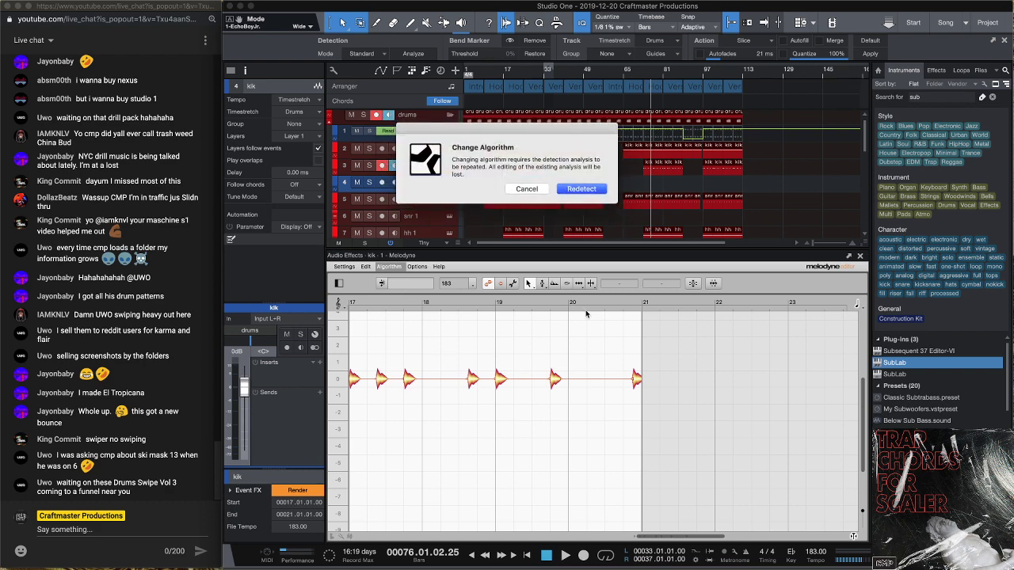
{"action": "left_click", "coordinate": [582, 190]}
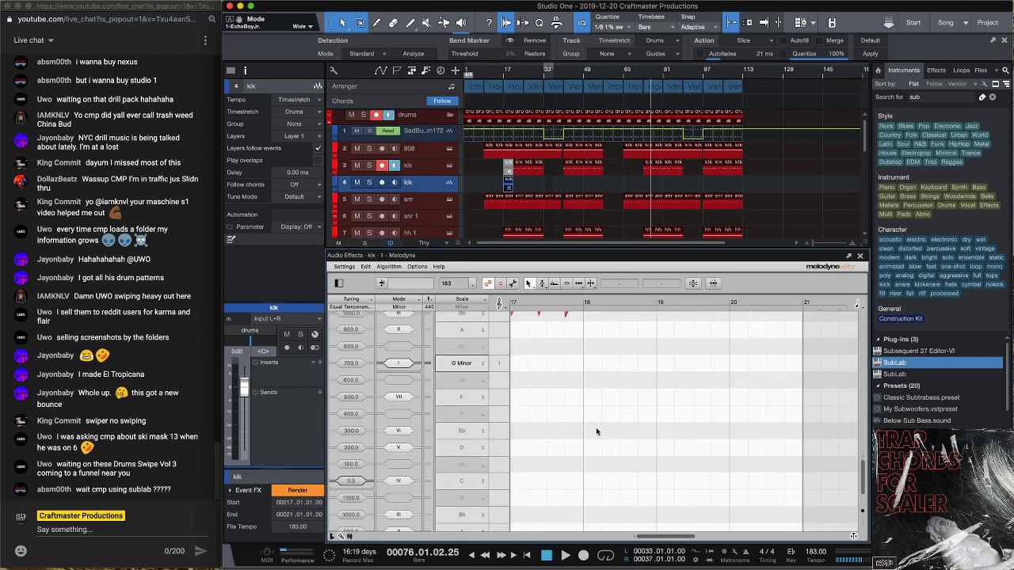
Select all the kick notes in Melodyne and shift their pitch down to around G
{"action": "scroll", "coordinate": [596, 427], "scroll_direction": "up", "scroll_amount": 1}
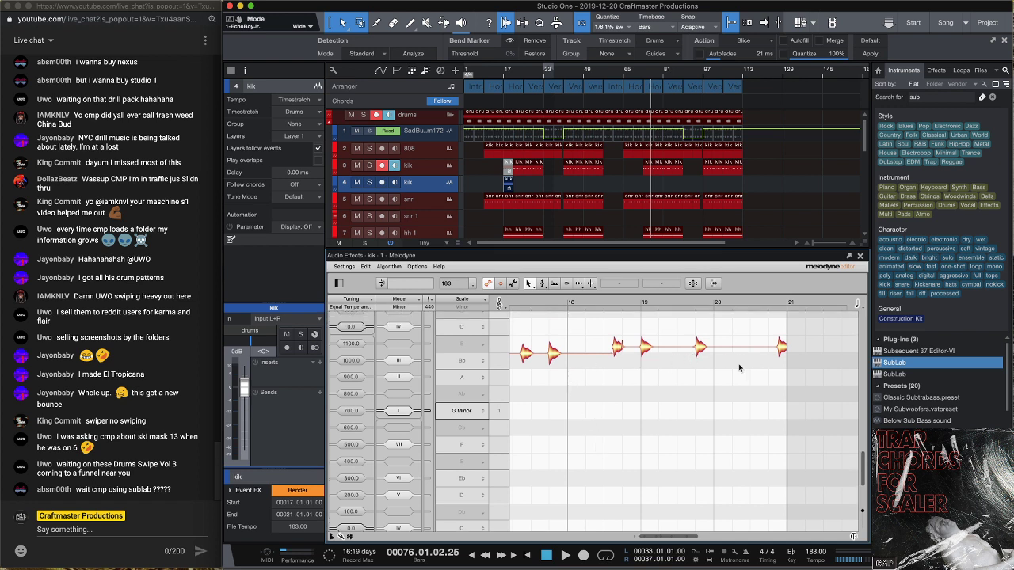
{"action": "scroll", "coordinate": [789, 369], "scroll_direction": "right", "scroll_amount": 10}
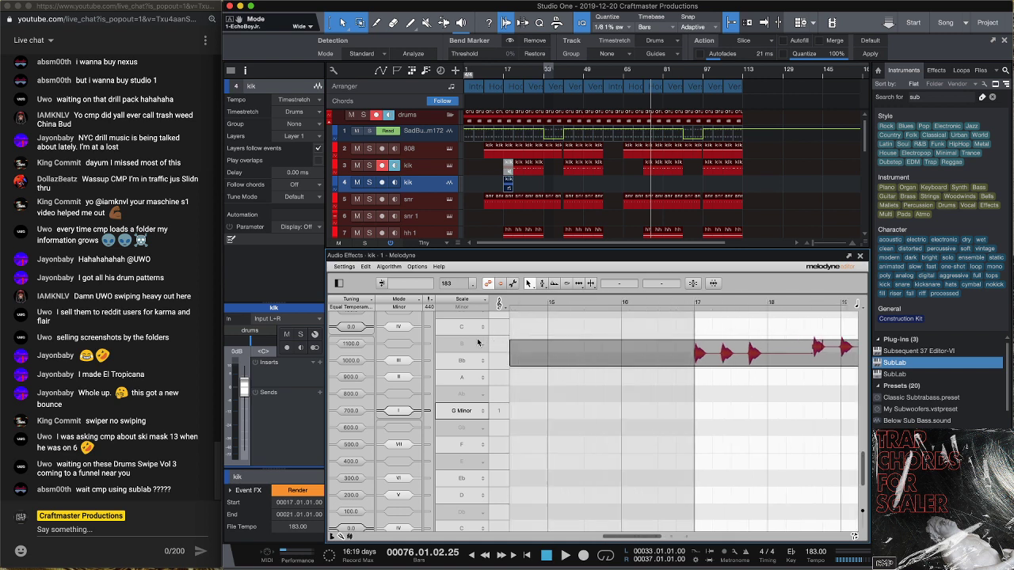
{"action": "scroll", "coordinate": [599, 345], "scroll_direction": "left", "scroll_amount": 12}
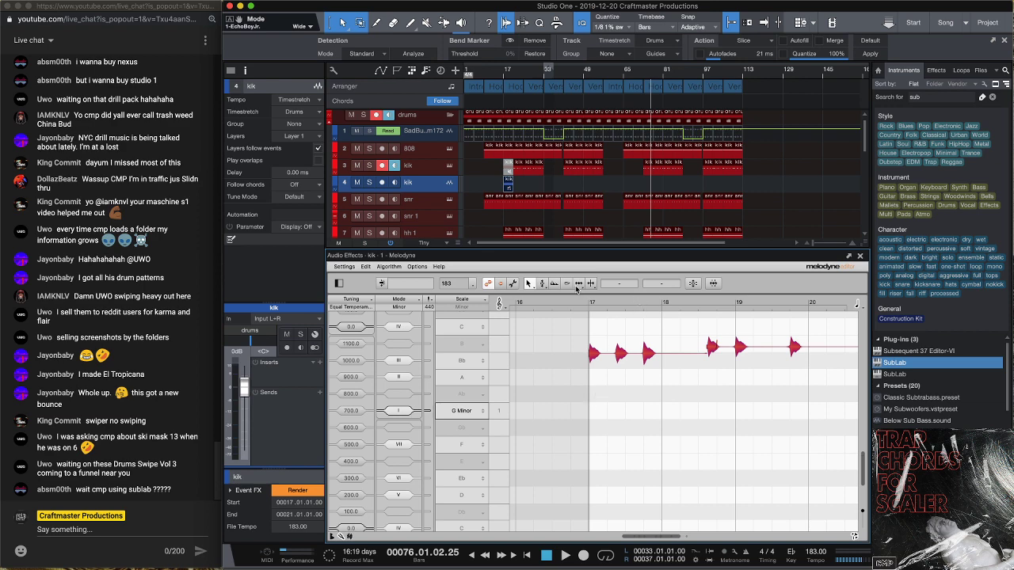
{"action": "left_click", "coordinate": [544, 284]}
{"action": "left_click_drag", "start_coordinate": [599, 354], "coordinate": [594, 409]}
{"action": "left_click_drag", "start_coordinate": [596, 415], "coordinate": [600, 400]}
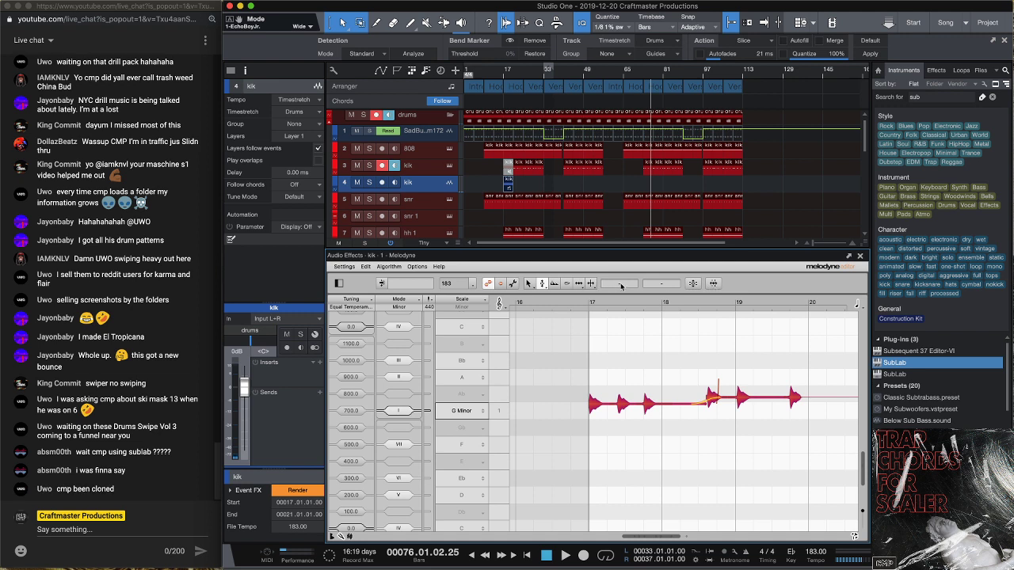
Correct the kick notes' pitch with Snap to G Minor enabled and Pitch Center at its maximum
{"action": "left_click", "coordinate": [692, 283]}
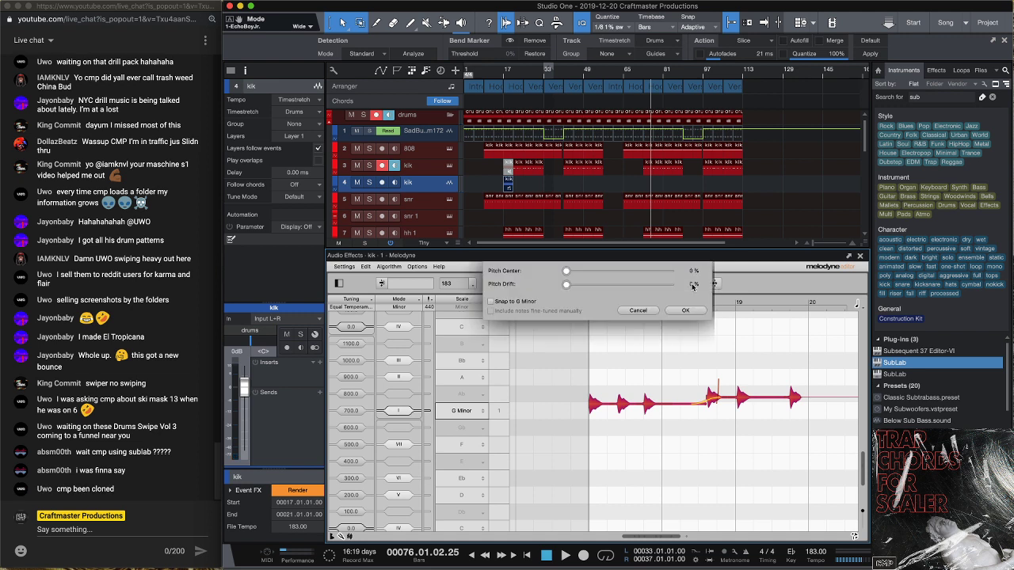
{"action": "left_click", "coordinate": [492, 301]}
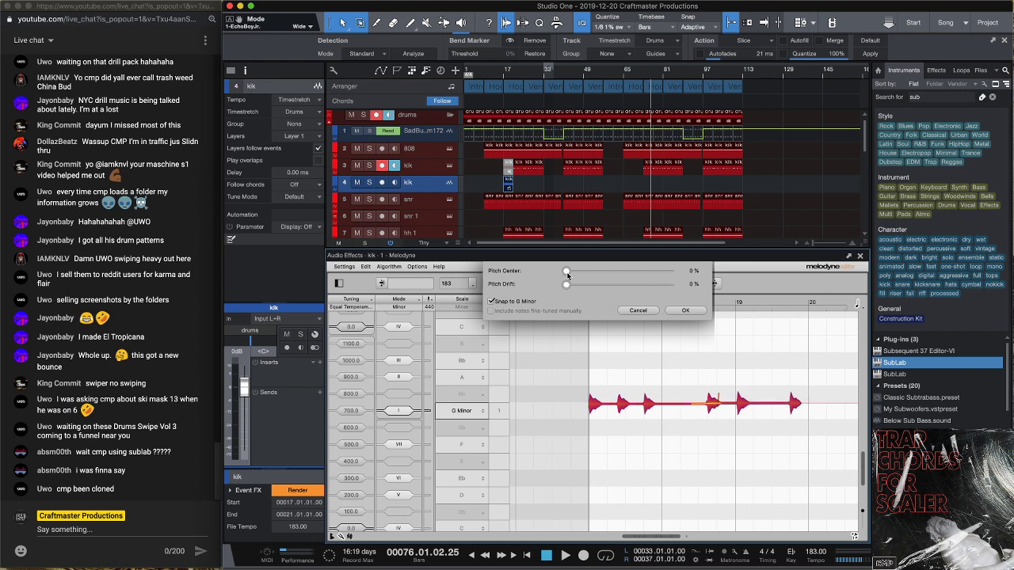
{"action": "left_click_drag", "start_coordinate": [567, 275], "coordinate": [741, 286]}
{"action": "left_click", "coordinate": [685, 310]}
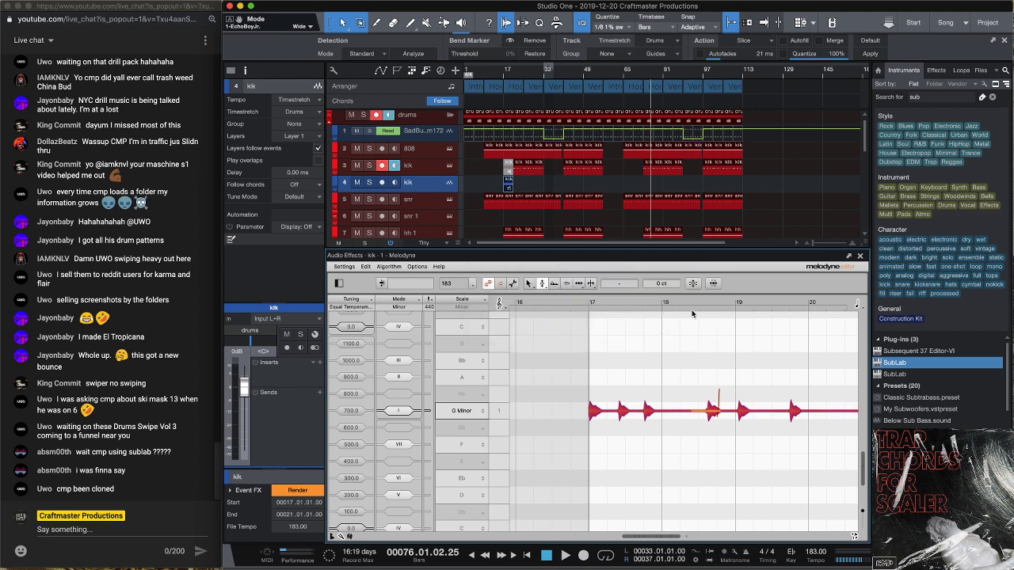
Play the song from bar 14 to check the tuned kick as it enters at bar 17
{"action": "left_click", "coordinate": [544, 184]}
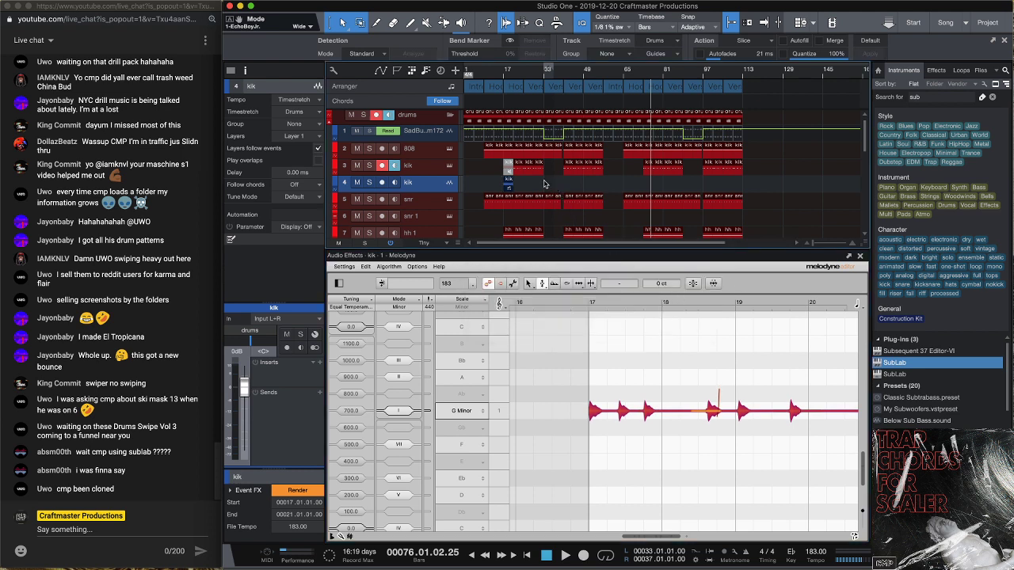
{"action": "left_click", "coordinate": [497, 75]}
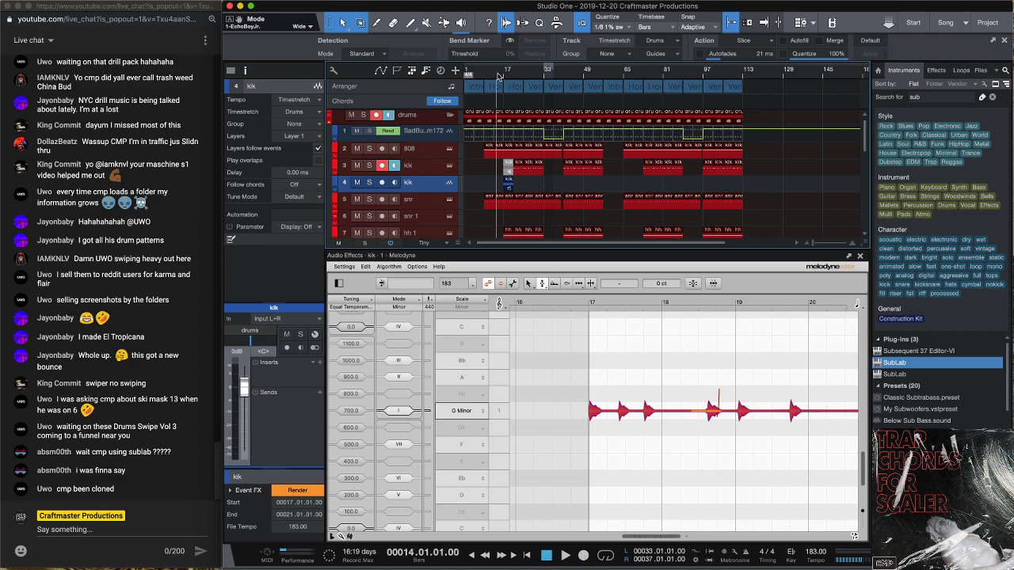
{"action": "key", "text": "space"}
{"action": "scroll", "coordinate": [512, 76], "scroll_direction": "up", "scroll_amount": 3}
{"action": "scroll", "coordinate": [514, 101], "scroll_direction": "down", "scroll_amount": 2}
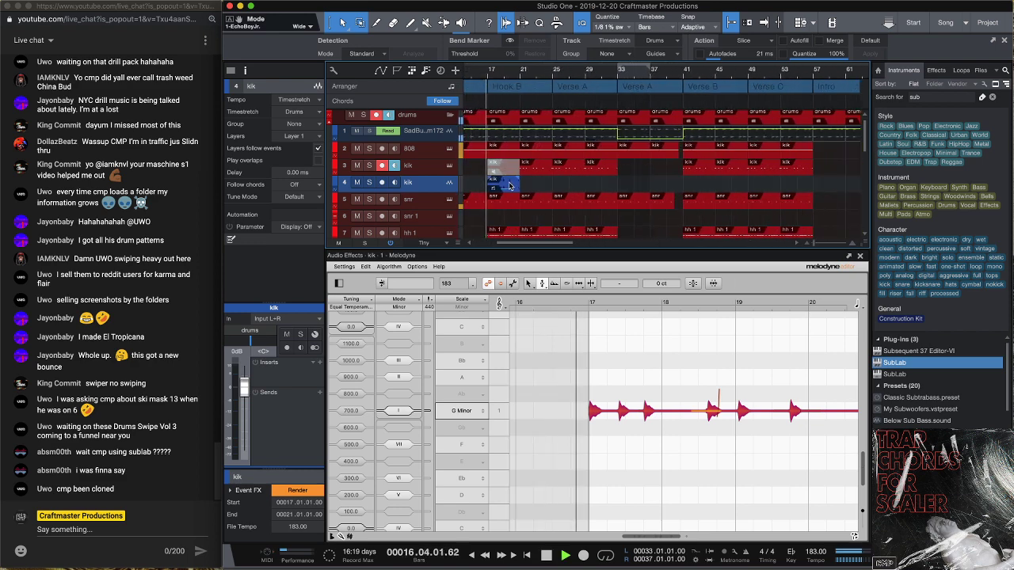
{"action": "key", "text": "space"}
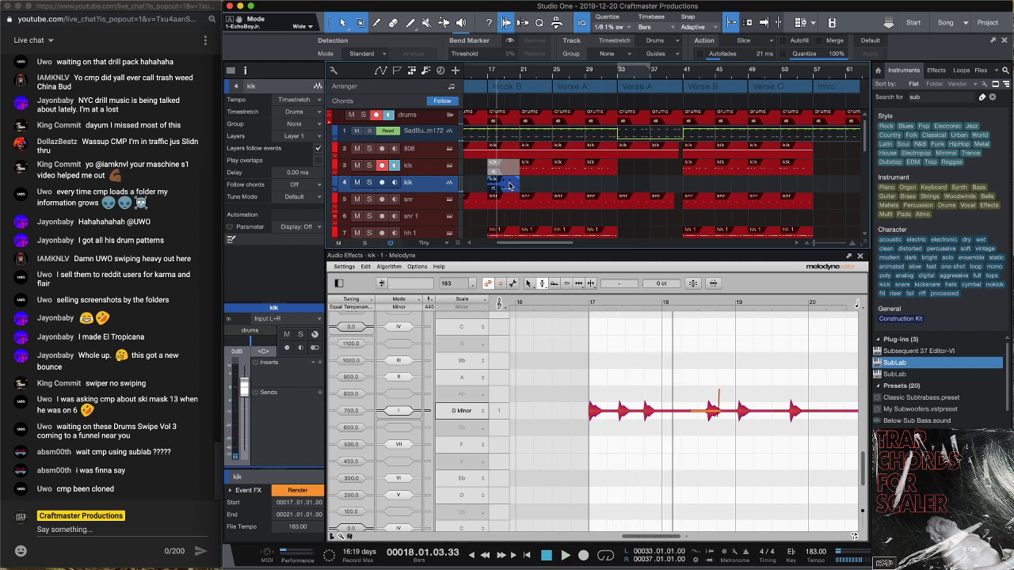
Bounce the tuned kik audio at bars 17 to 21 to a new audio event, and play it from just before bar 17
{"action": "left_click", "coordinate": [509, 185]}
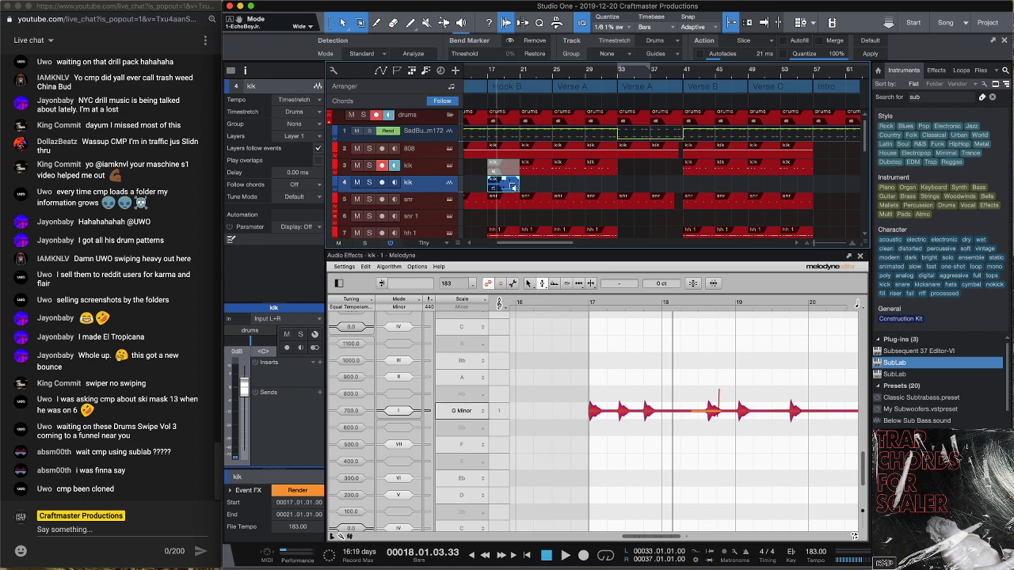
{"action": "key", "text": "ctrl+b"}
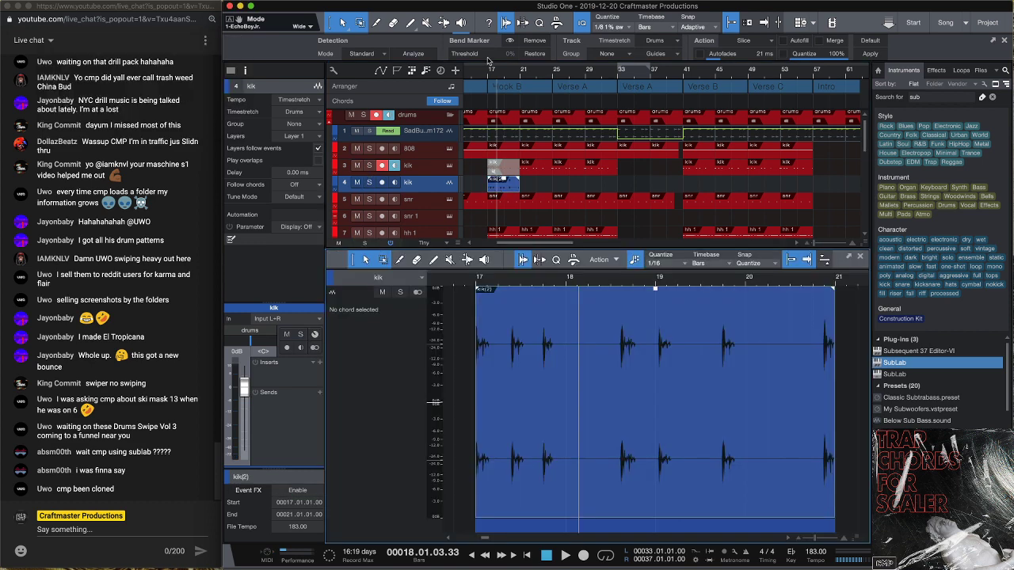
{"action": "left_click_drag", "start_coordinate": [489, 64], "coordinate": [480, 75]}
{"action": "key", "text": "space"}
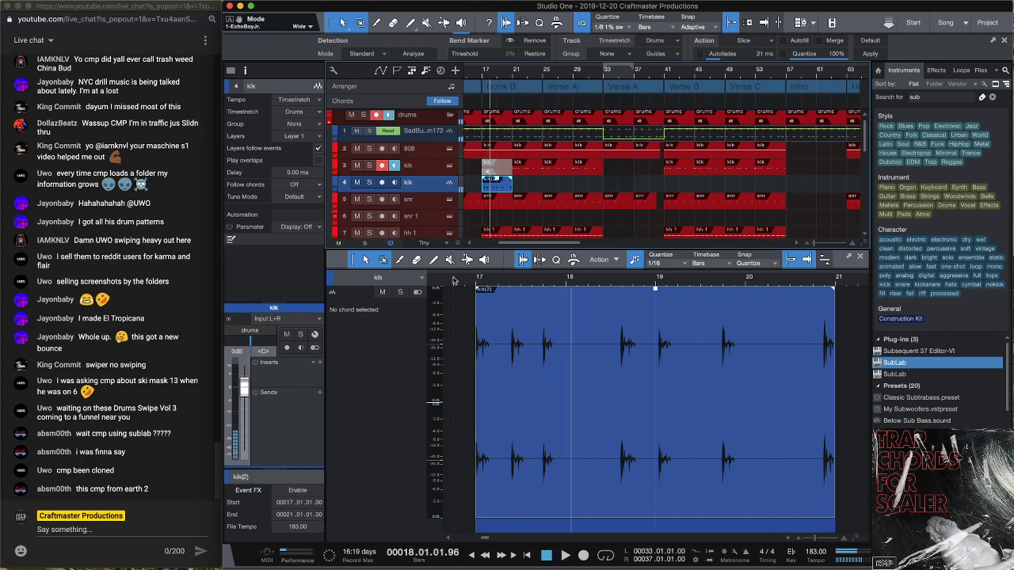
Solo the kik audio track and play the bounced kick on its own
{"action": "left_click", "coordinate": [299, 334]}
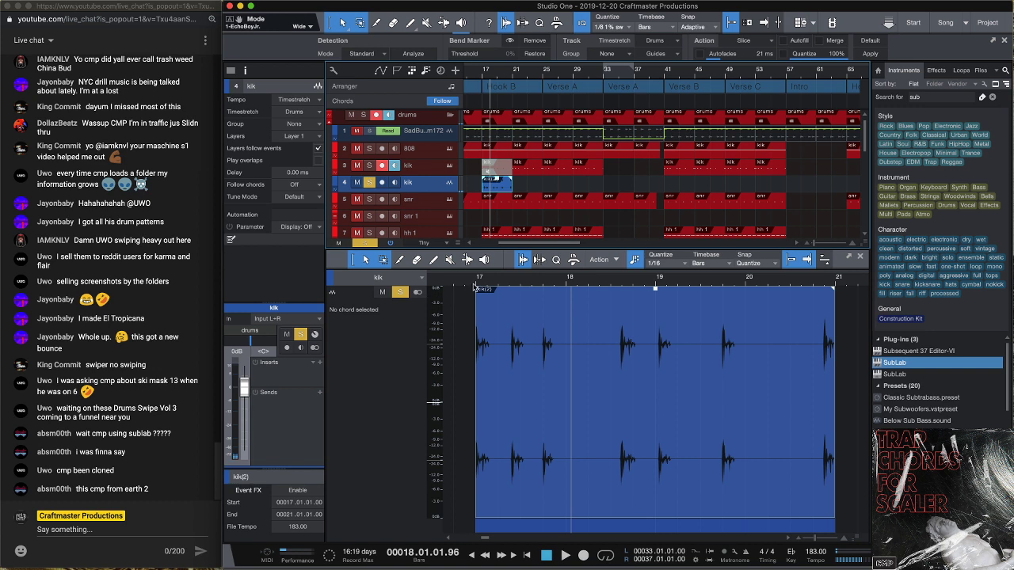
{"action": "key", "text": "space"}
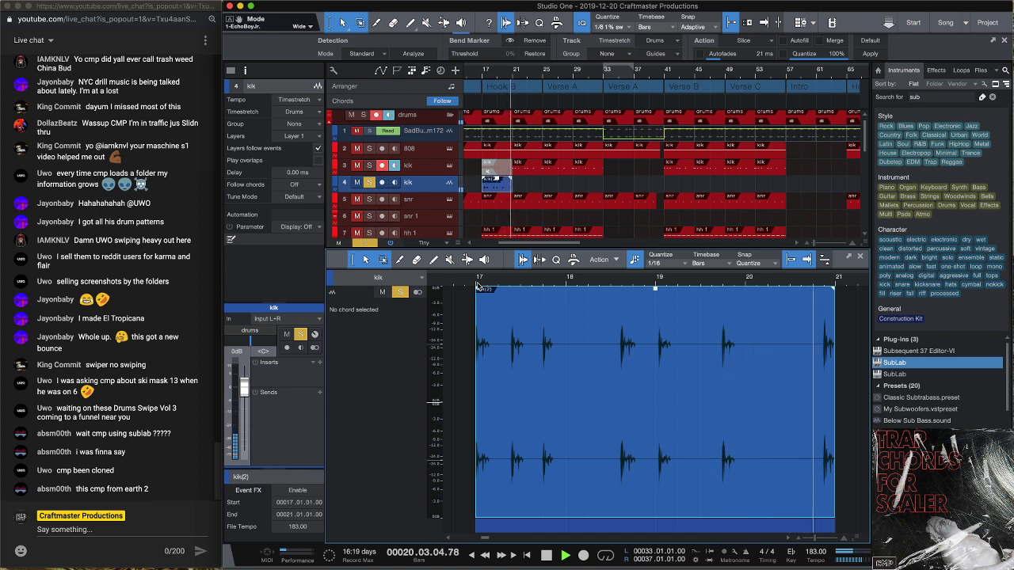
{"action": "key", "text": "space"}
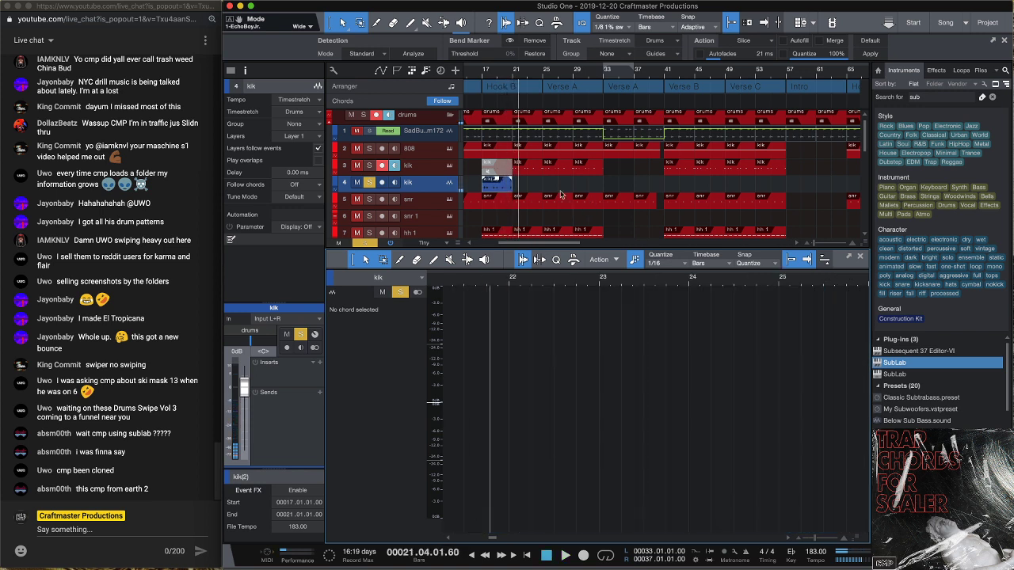
Duplicate the bounced kick audio to fill bars 17 to 33, and copy the four events to bar 41
{"action": "key", "text": "d"}
{"action": "key", "text": "d"}
{"action": "key", "text": "d"}
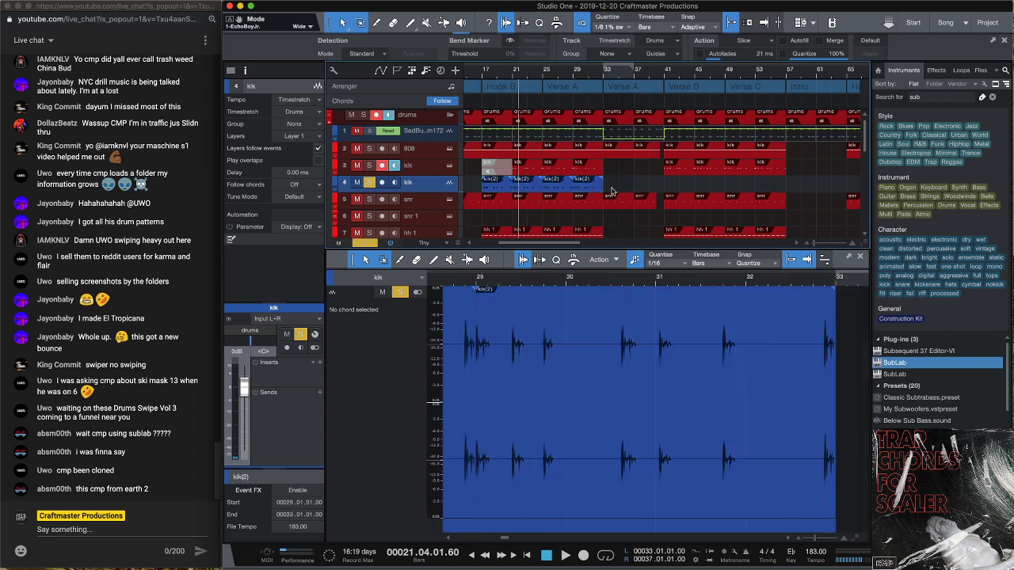
{"action": "left_click", "coordinate": [500, 192]}
{"action": "left_click_drag", "start_coordinate": [495, 192], "coordinate": [685, 198]}
{"action": "left_click_drag", "start_coordinate": [760, 69], "coordinate": [743, 61]}
{"action": "left_click", "coordinate": [619, 188]}
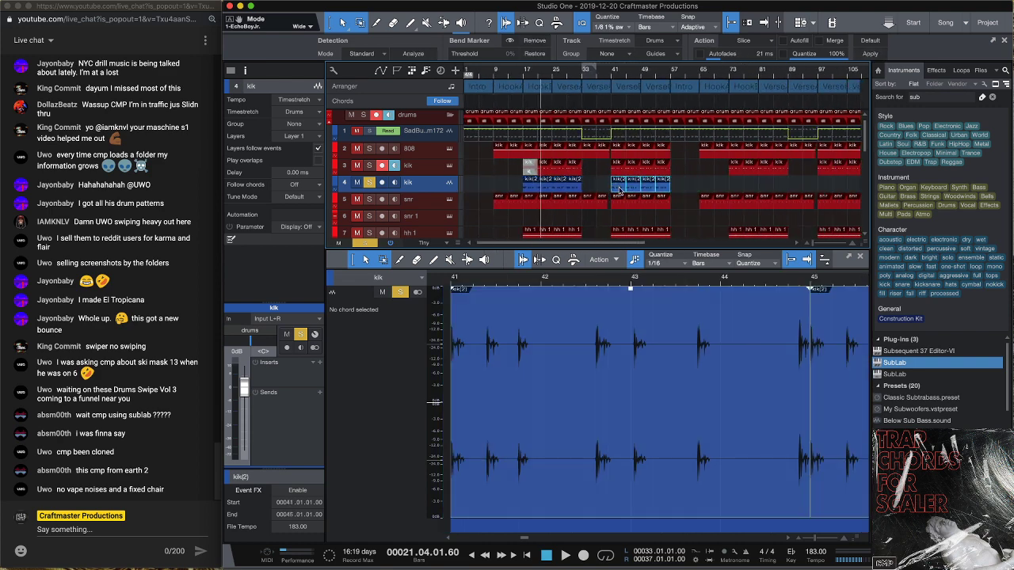
Copy the kick audio events to bars 73 and 97, and mute all the original kik instrument parts
{"action": "left_click_drag", "start_coordinate": [619, 189], "coordinate": [738, 189]}
{"action": "scroll", "coordinate": [822, 178], "scroll_direction": "right", "scroll_amount": 5}
{"action": "left_click", "coordinate": [588, 188]}
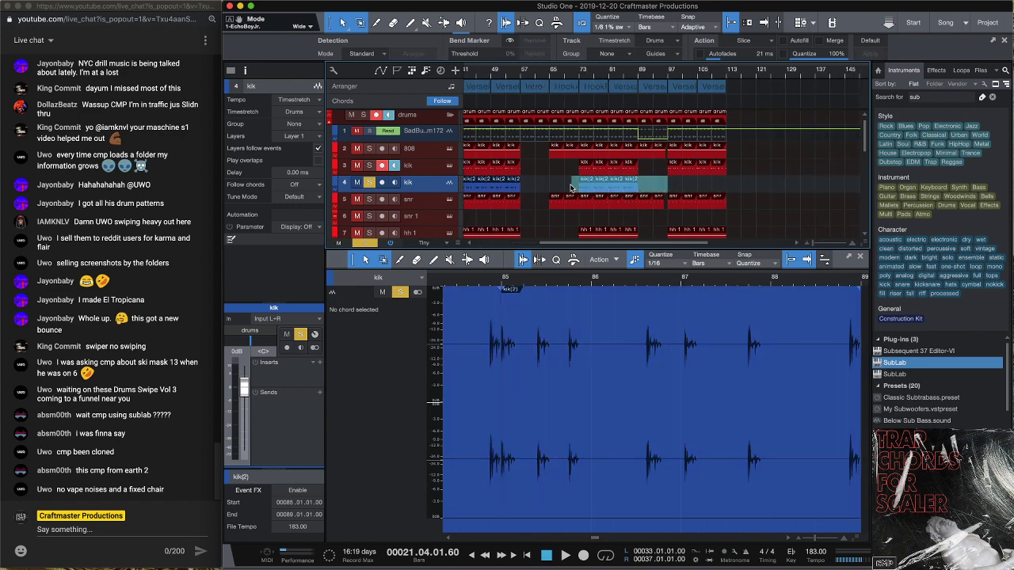
{"action": "left_click_drag", "start_coordinate": [588, 188], "coordinate": [679, 190]}
{"action": "left_click_drag", "start_coordinate": [743, 167], "coordinate": [515, 171]}
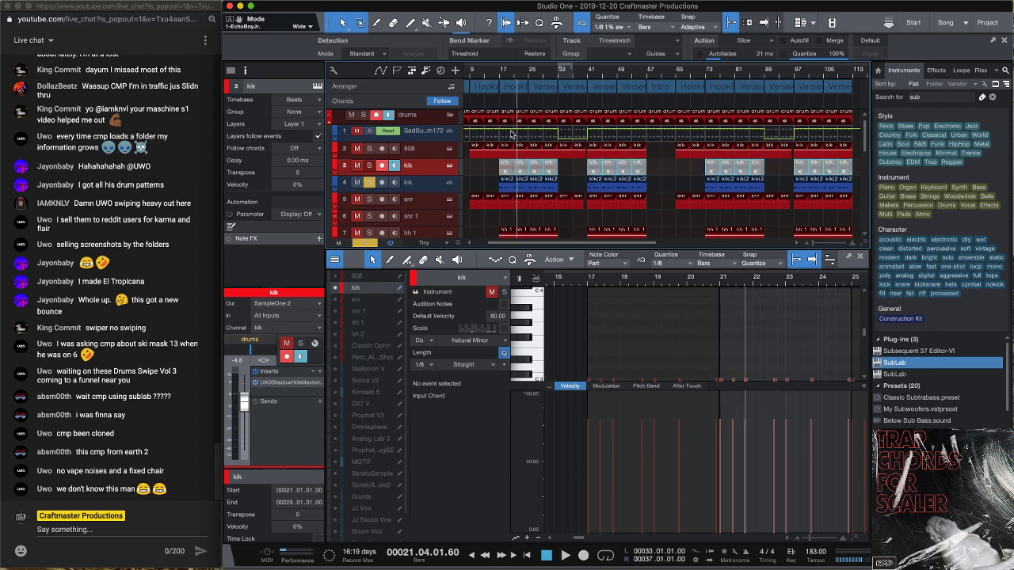
Play the song from about bar 14 and unsolo the kik audio track to hear the bounced kick with the beat
{"action": "left_click", "coordinate": [492, 73]}
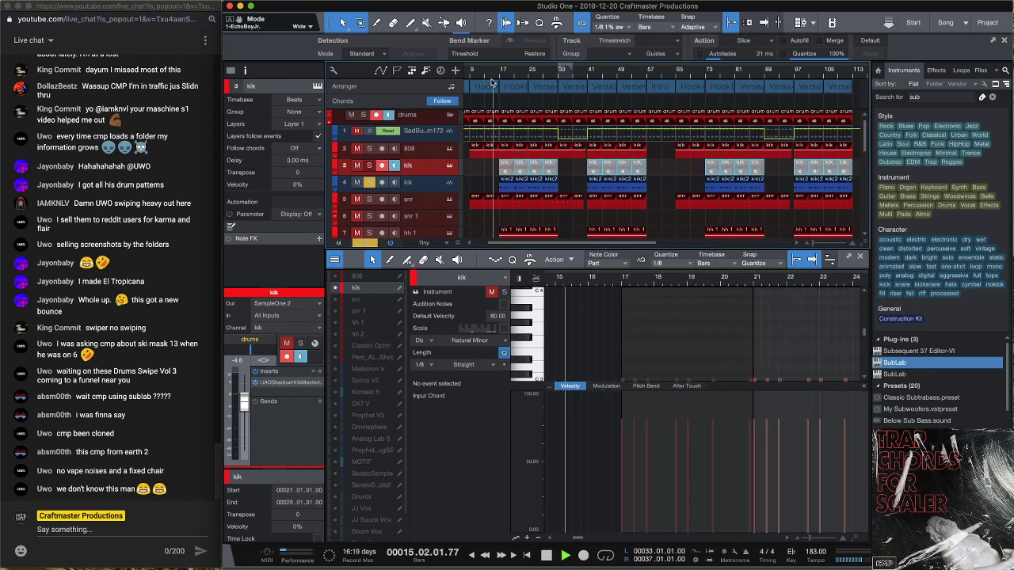
{"action": "left_click", "coordinate": [369, 182]}
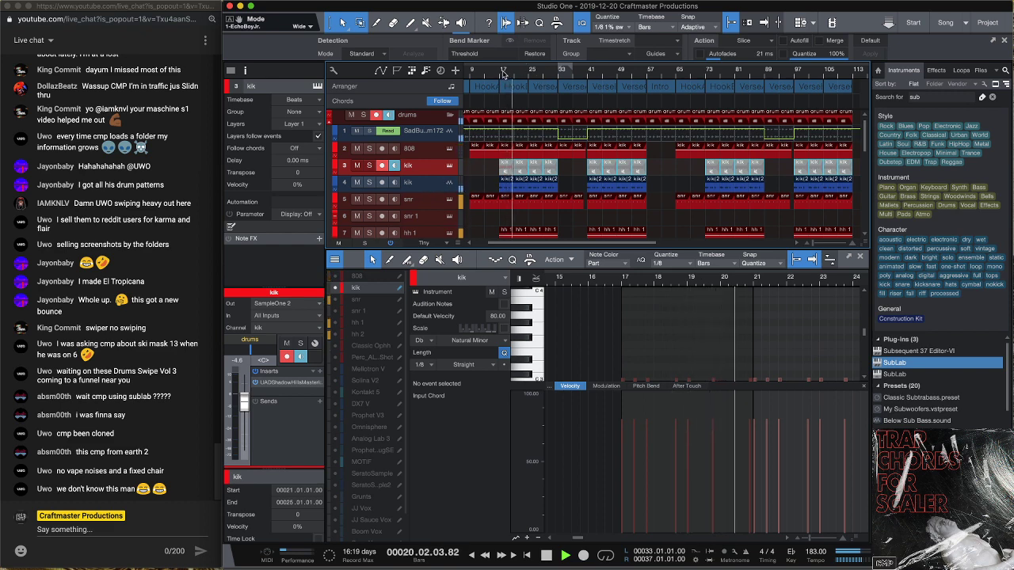
{"action": "scroll", "coordinate": [519, 115], "scroll_direction": "up", "scroll_amount": 5}
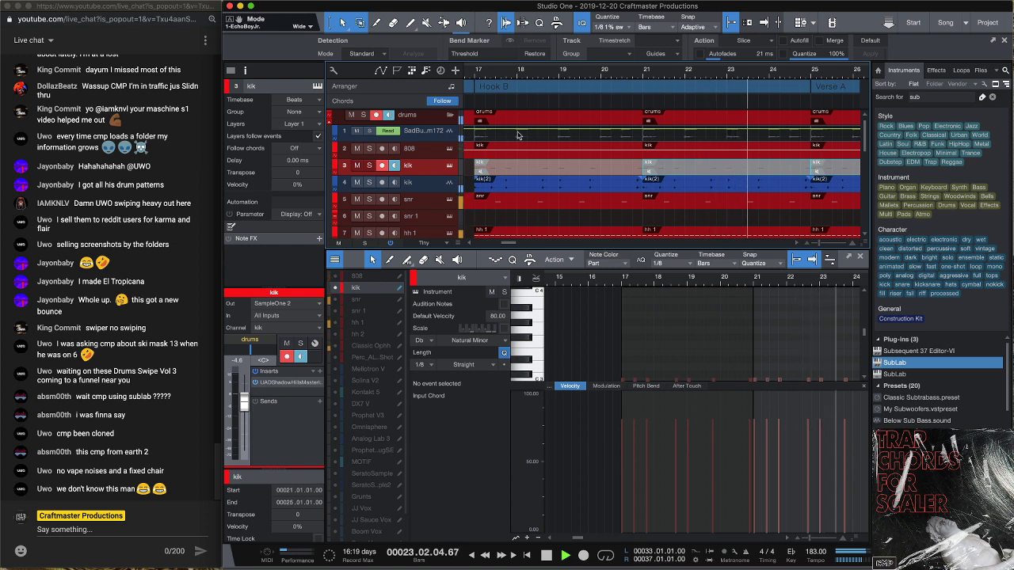
Trim the first hit off the kik audio event at bar 17 and align the second hit to the bar start
{"action": "scroll", "coordinate": [472, 191], "scroll_direction": "up", "scroll_amount": 5}
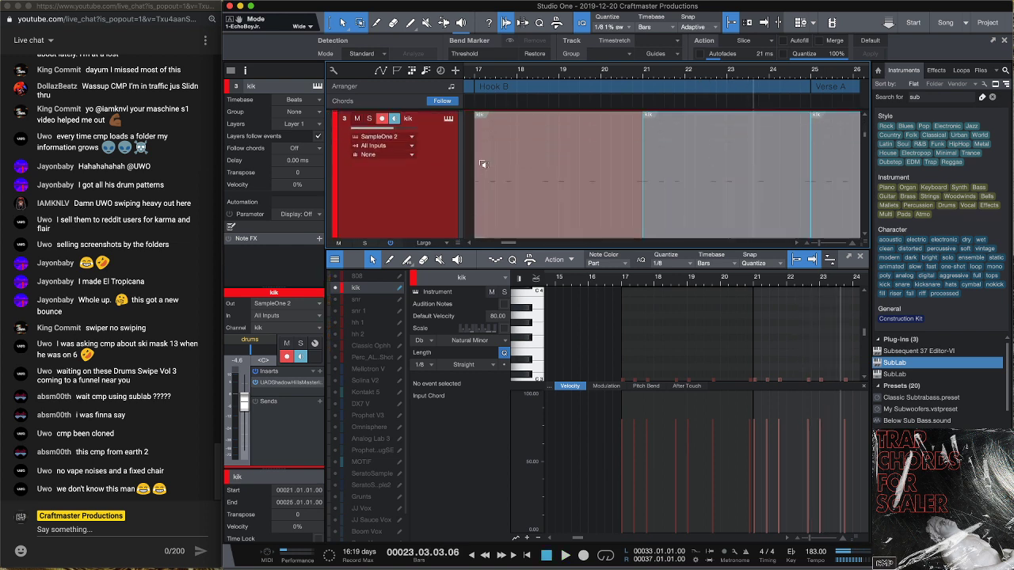
{"action": "scroll", "coordinate": [482, 164], "scroll_direction": "down", "scroll_amount": 5}
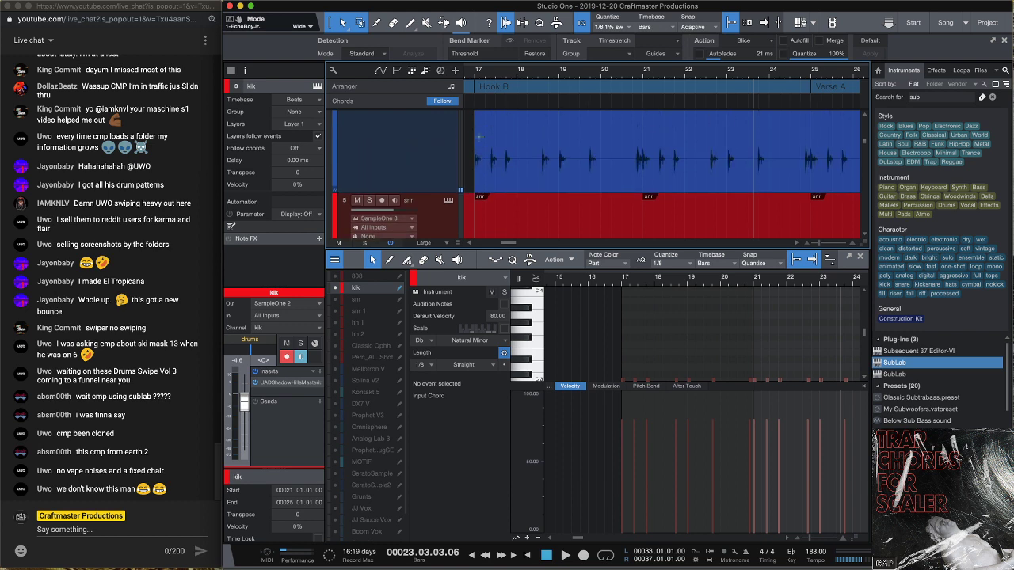
{"action": "scroll", "coordinate": [477, 137], "scroll_direction": "up", "scroll_amount": 1}
{"action": "left_click_drag", "start_coordinate": [477, 75], "coordinate": [492, 171]}
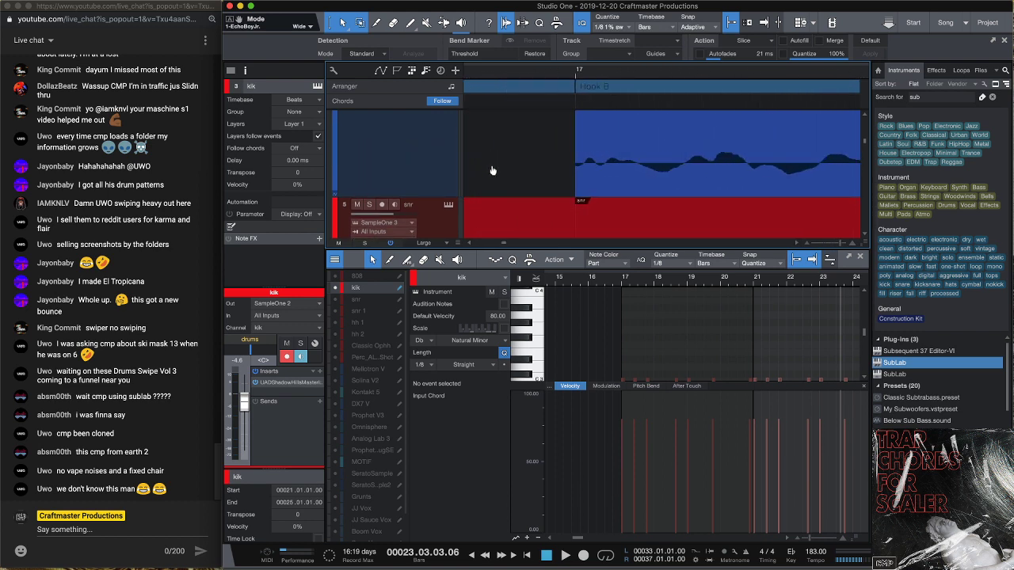
{"action": "left_click", "coordinate": [572, 185]}
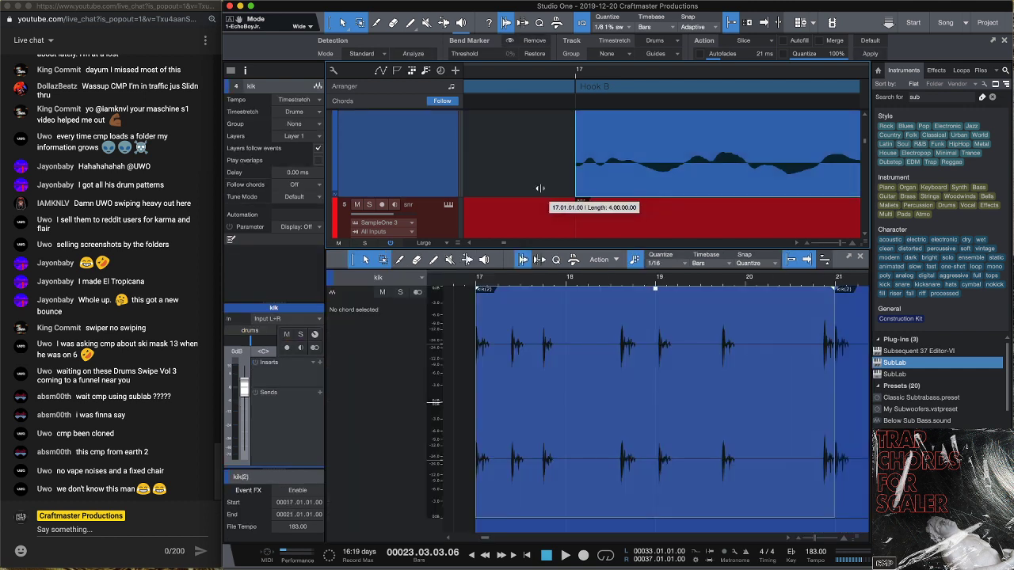
{"action": "key", "text": "e"}
{"action": "key", "text": "e"}
{"action": "key", "text": "e"}
{"action": "key", "text": "e"}
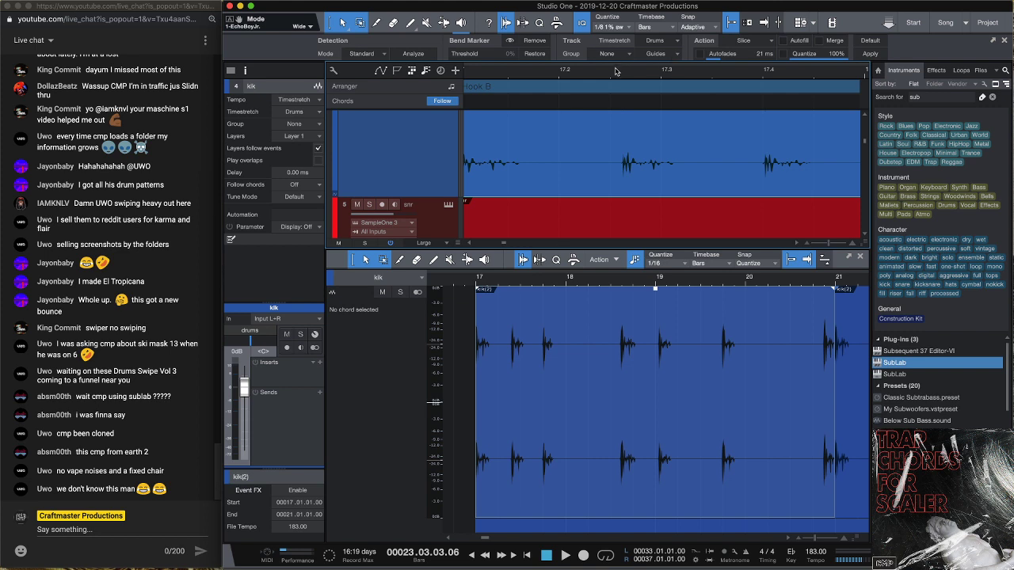
{"action": "scroll", "coordinate": [621, 76], "scroll_direction": "down", "scroll_amount": 2}
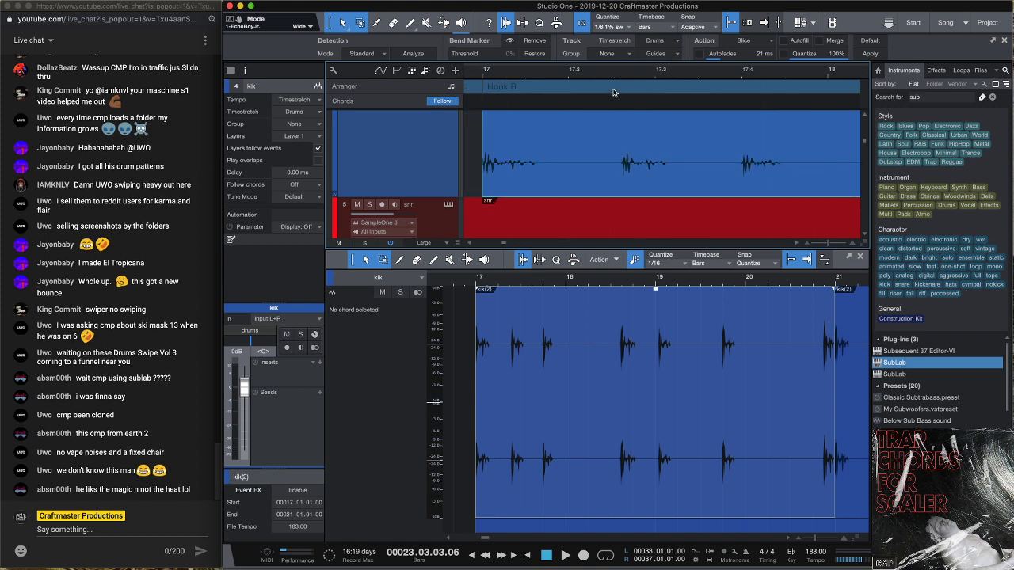
{"action": "left_click", "coordinate": [611, 75]}
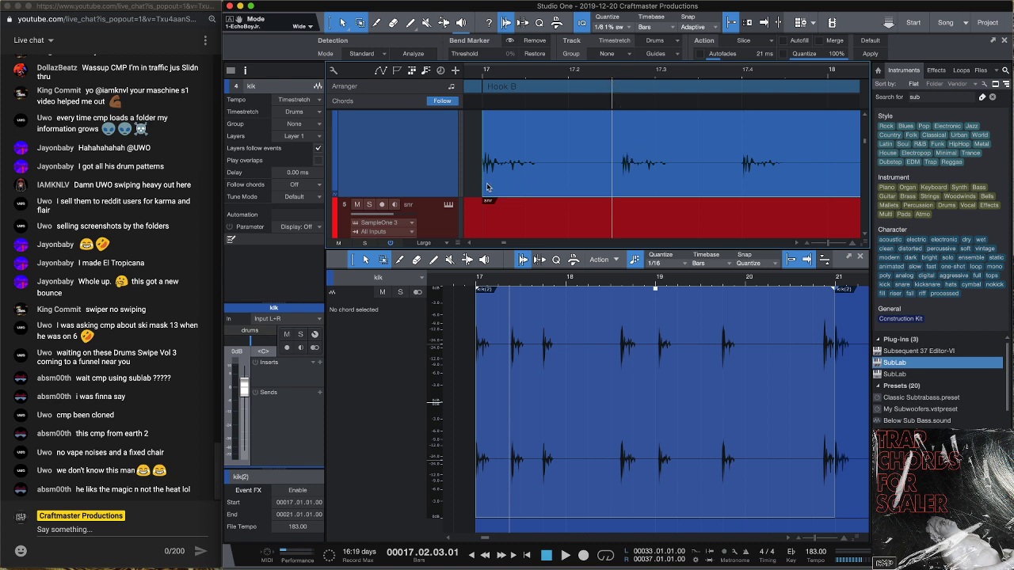
{"action": "left_click_drag", "start_coordinate": [481, 185], "coordinate": [528, 187]}
{"action": "left_click_drag", "start_coordinate": [570, 71], "coordinate": [583, 26]}
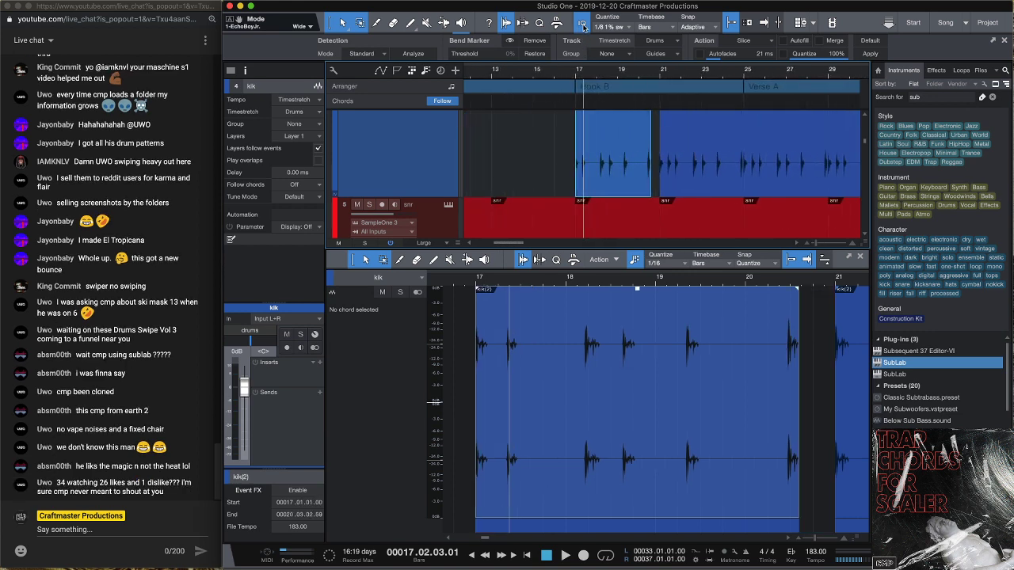
Delete the duplicated kik audio events after the trimmed one at bar 17
{"action": "left_click_drag", "start_coordinate": [590, 74], "coordinate": [588, 58]}
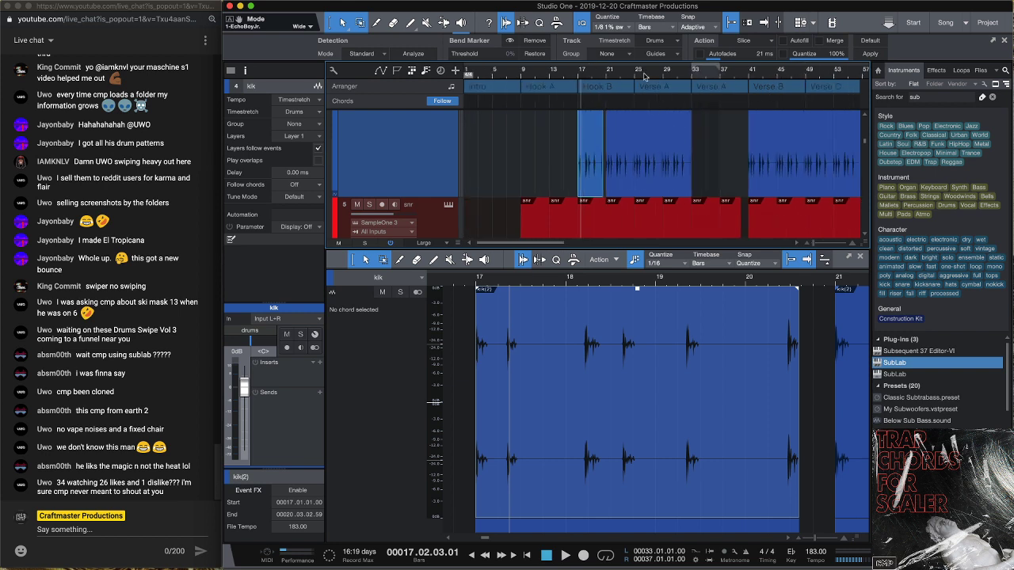
{"action": "left_click_drag", "start_coordinate": [644, 76], "coordinate": [643, 61]}
{"action": "left_click_drag", "start_coordinate": [848, 166], "coordinate": [556, 160]}
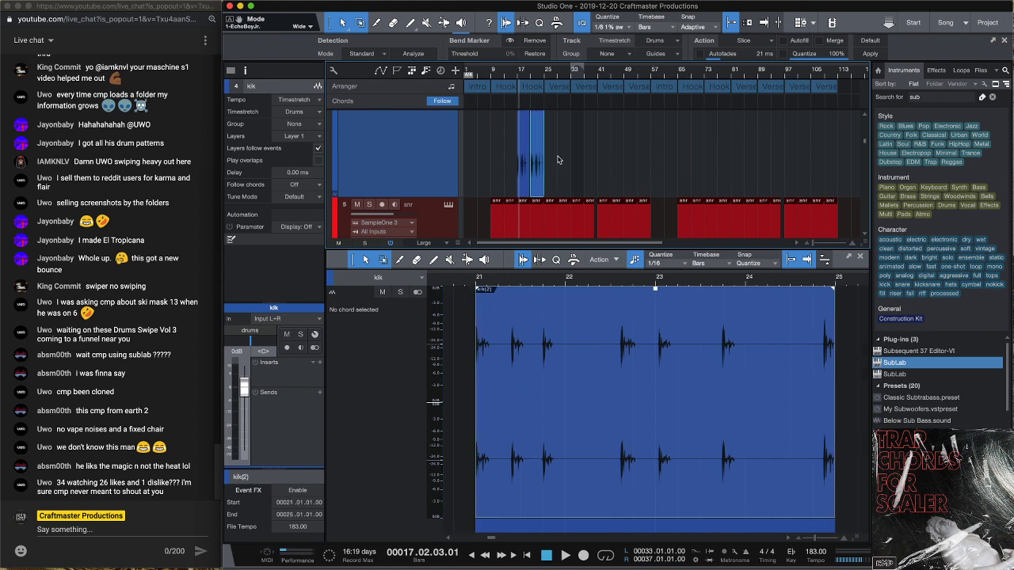
{"action": "key", "text": "ctrl+z"}
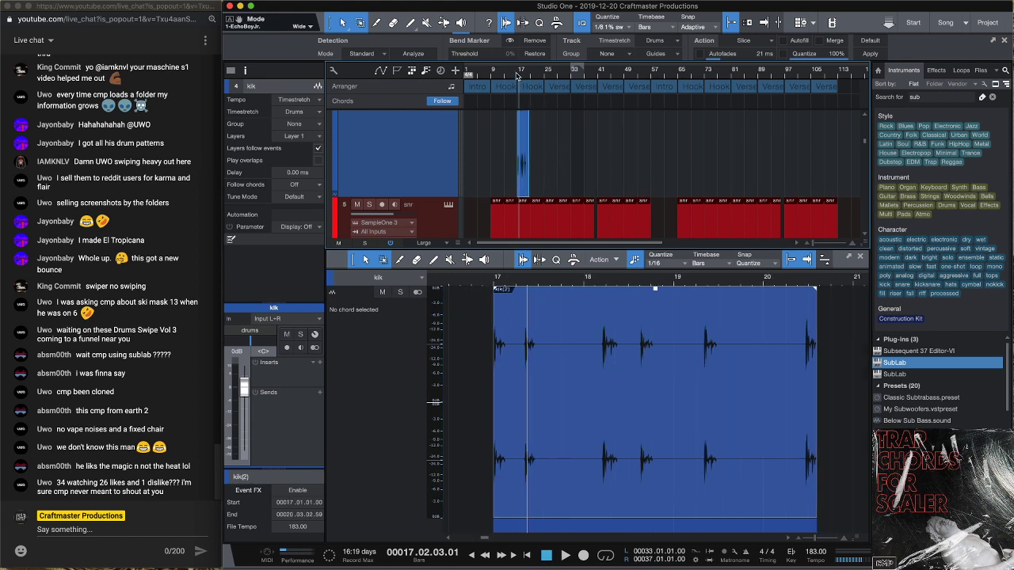
Shorten the kik audio event at bar 17 to a single hit and slip the audio so the hit begins at the event start
{"action": "left_click_drag", "start_coordinate": [516, 75], "coordinate": [533, 134]}
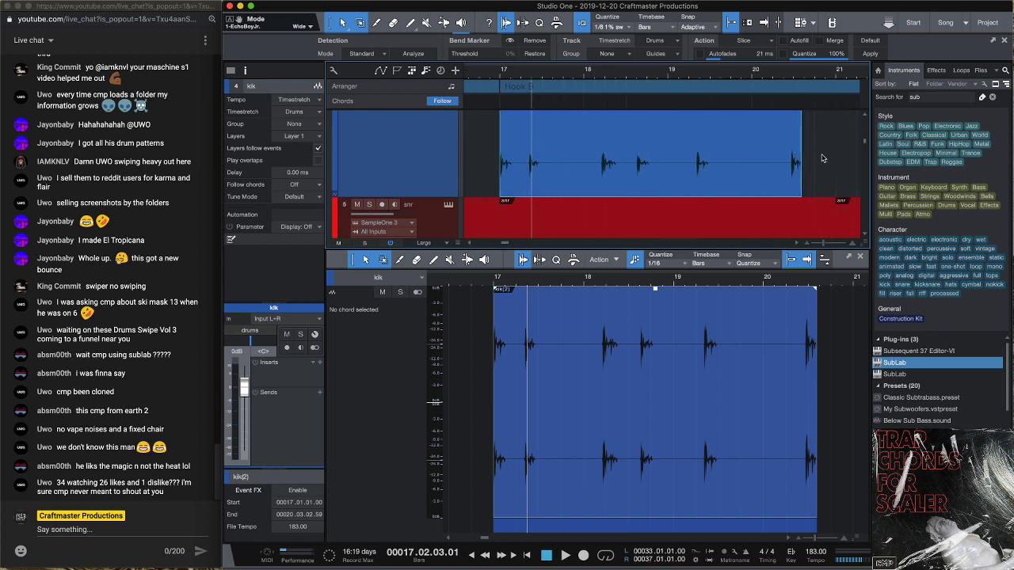
{"action": "left_click_drag", "start_coordinate": [798, 159], "coordinate": [525, 160]}
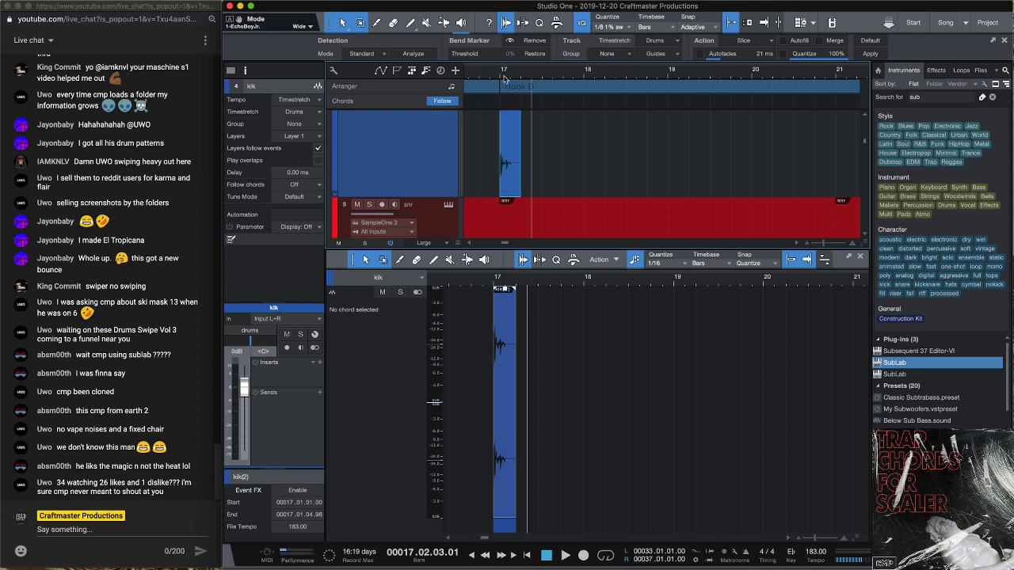
{"action": "left_click_drag", "start_coordinate": [493, 75], "coordinate": [583, 106]}
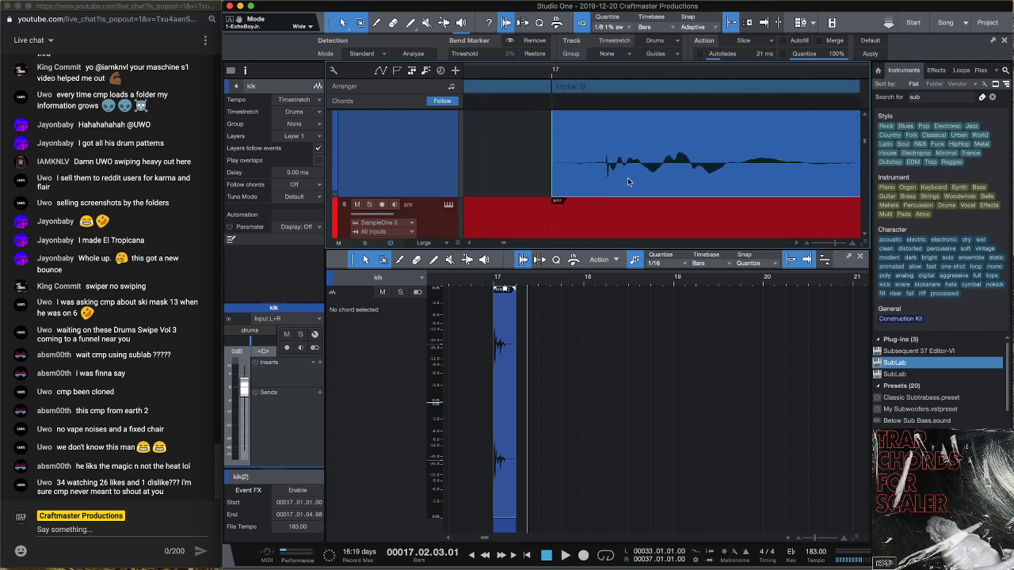
{"action": "left_click_drag", "start_coordinate": [627, 177], "coordinate": [601, 183]}
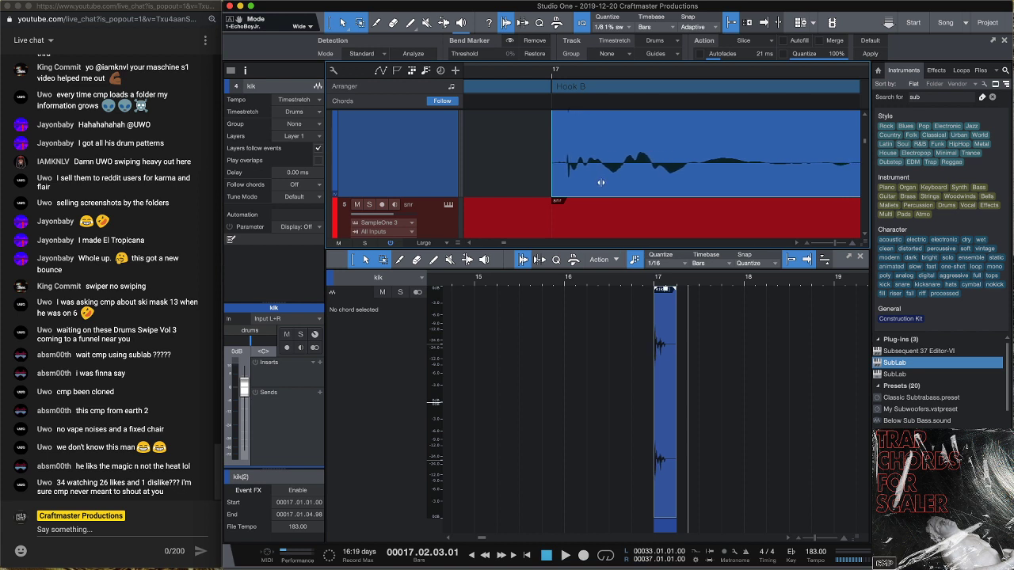
{"action": "key", "text": "e"}
{"action": "key", "text": "e"}
{"action": "key", "text": "e"}
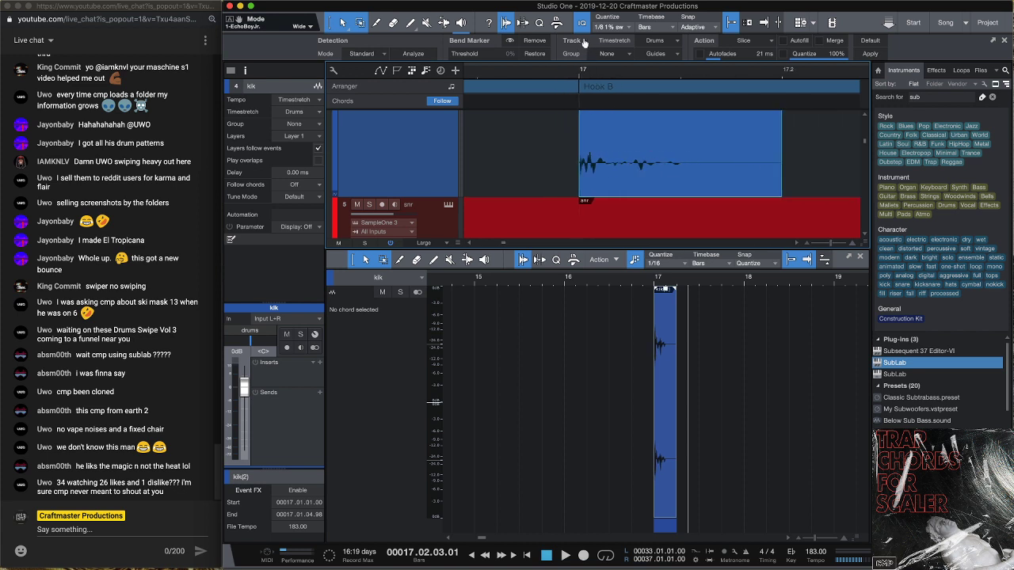
Load the single kik(2) hit into the kik track's SampleOne 2 and remove the KB3_Kick_Kikdoe sample
{"action": "key", "text": "shift+e"}
{"action": "key", "text": "shift+w"}
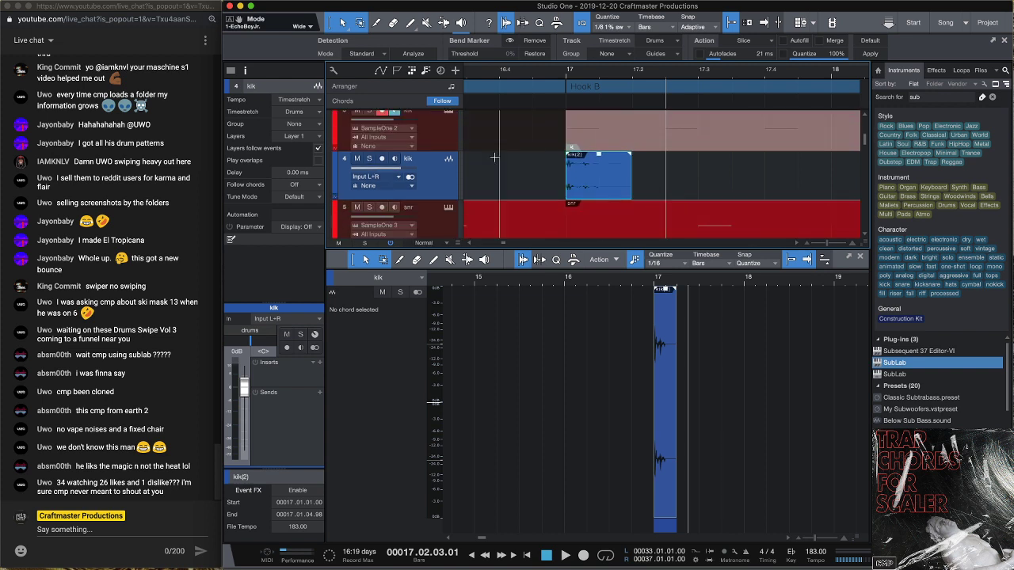
{"action": "left_click", "coordinate": [448, 114]}
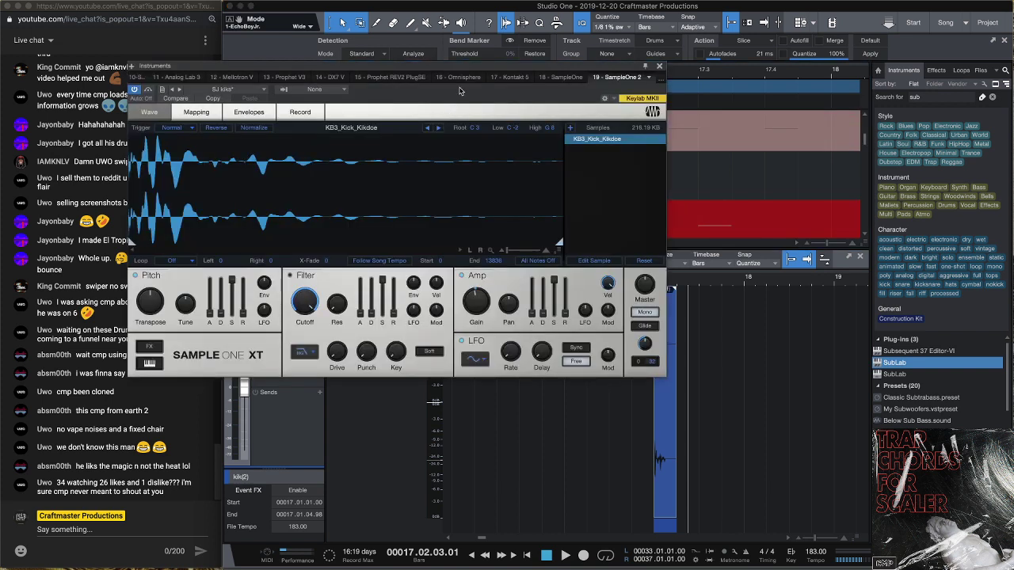
{"action": "left_click_drag", "start_coordinate": [434, 76], "coordinate": [551, 231]}
{"action": "left_click_drag", "start_coordinate": [593, 178], "coordinate": [423, 355]}
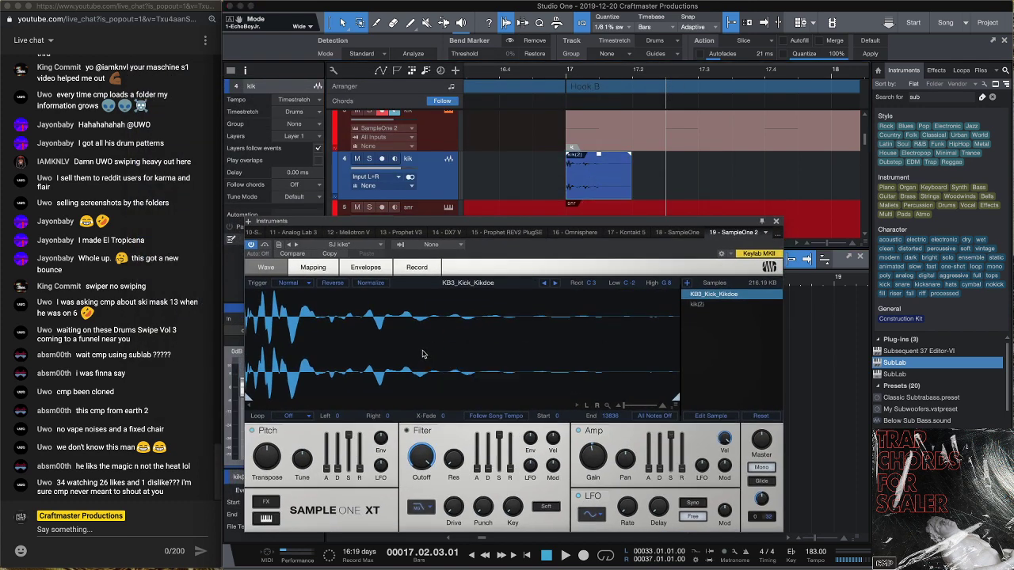
{"action": "right_click", "coordinate": [706, 295]}
{"action": "left_click", "coordinate": [742, 311]}
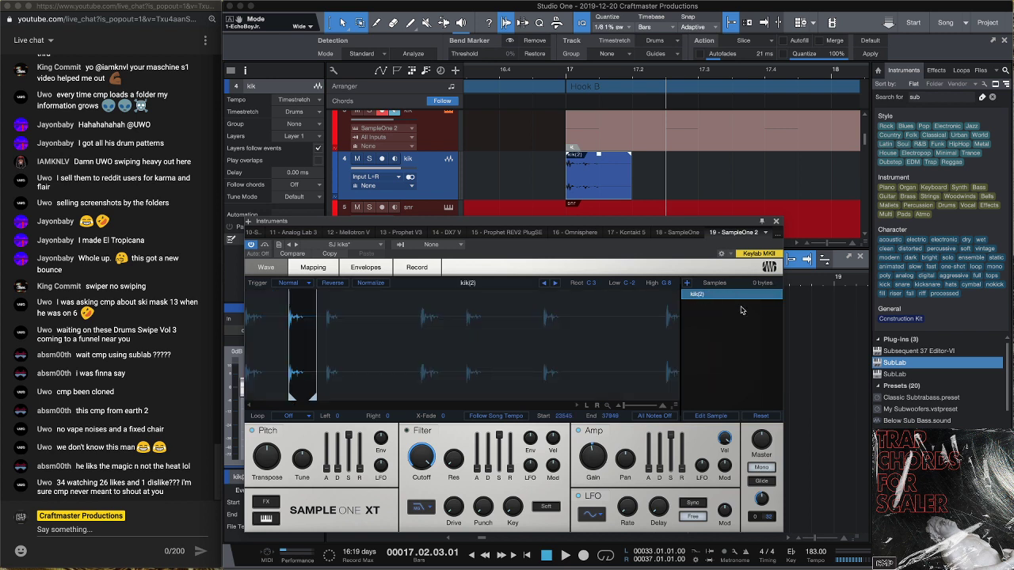
Delete the kik audio event at bar 17 and unmute all the kik instrument parts
{"action": "left_click", "coordinate": [610, 186]}
{"action": "key", "text": "Delete"}
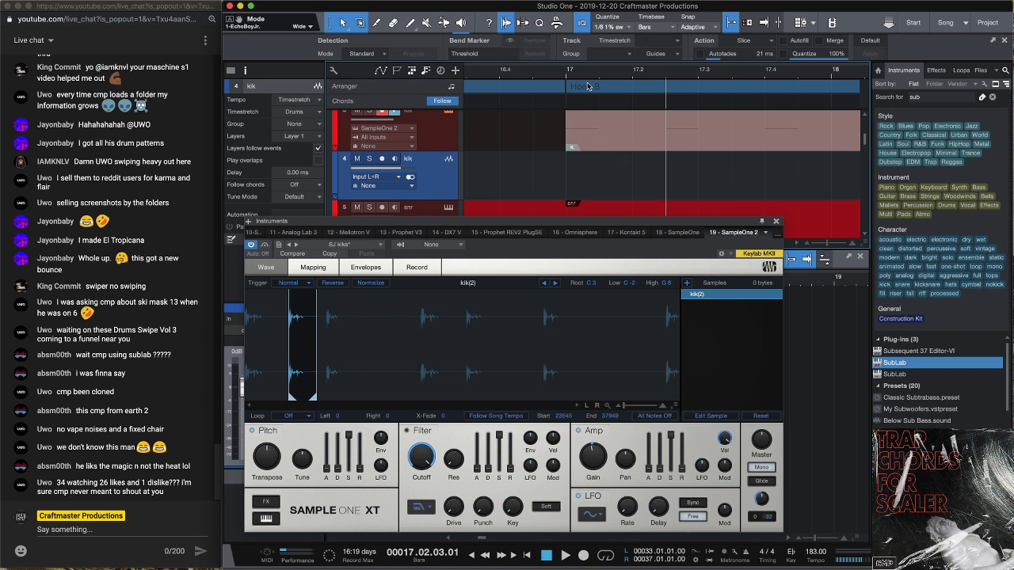
{"action": "left_click_drag", "start_coordinate": [586, 72], "coordinate": [536, 5]}
{"action": "left_click_drag", "start_coordinate": [552, 72], "coordinate": [547, 48]}
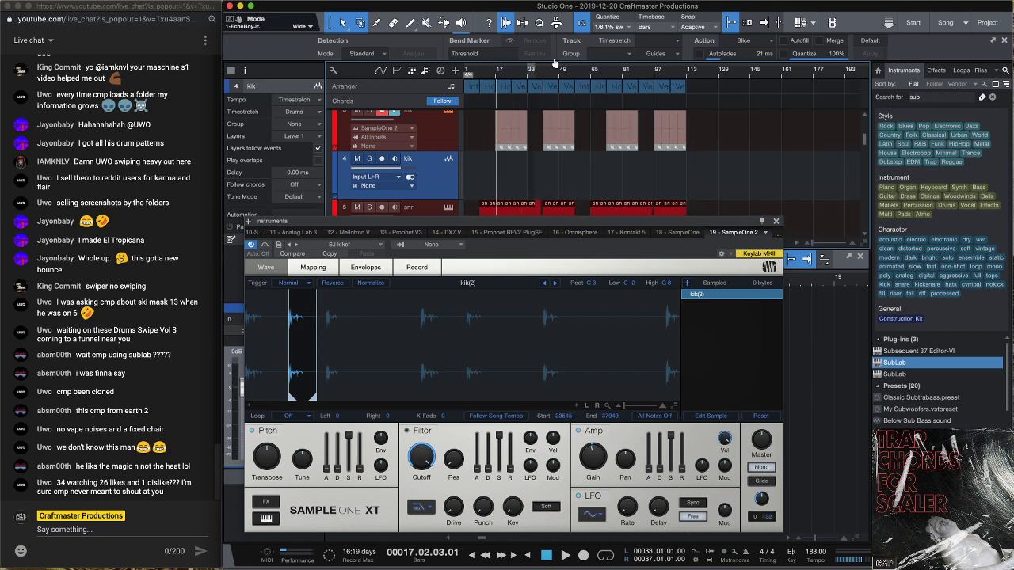
{"action": "left_click_drag", "start_coordinate": [725, 146], "coordinate": [498, 153]}
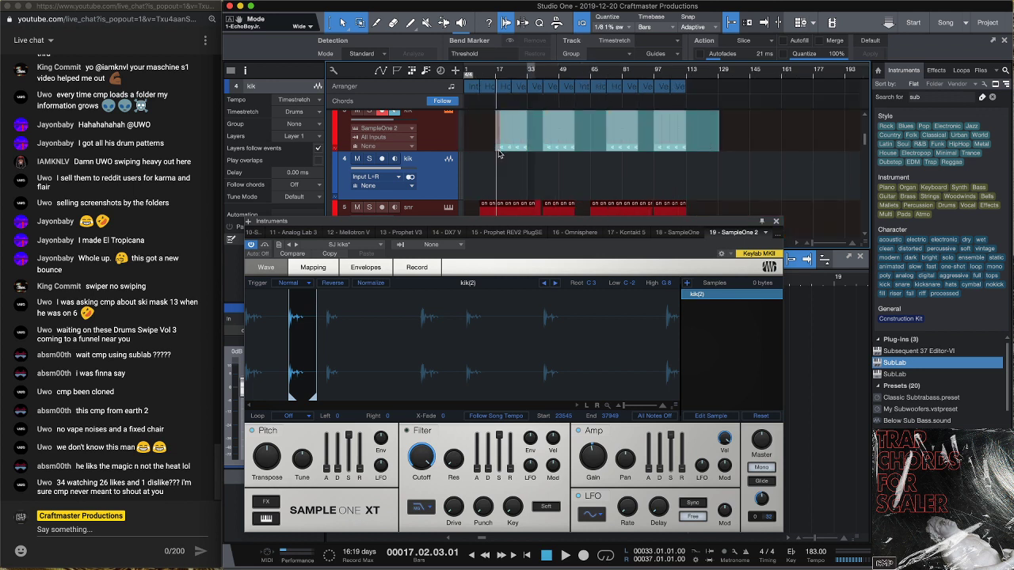
{"action": "left_click", "coordinate": [498, 154]}
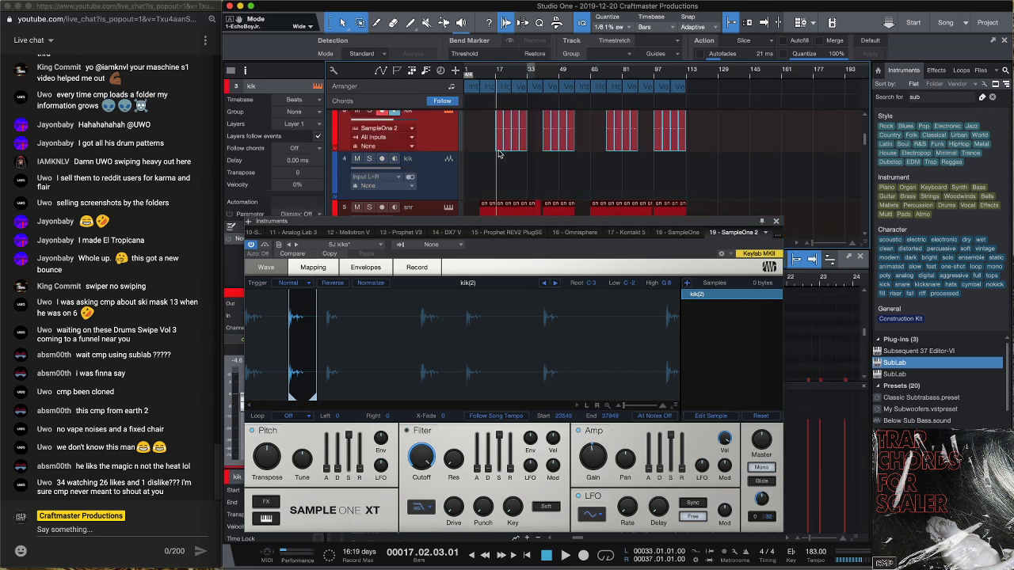
Play the song from bar 14, raise the Amp gain of the kick sample in SampleOne 2, and close the instrument
{"action": "left_click", "coordinate": [489, 75]}
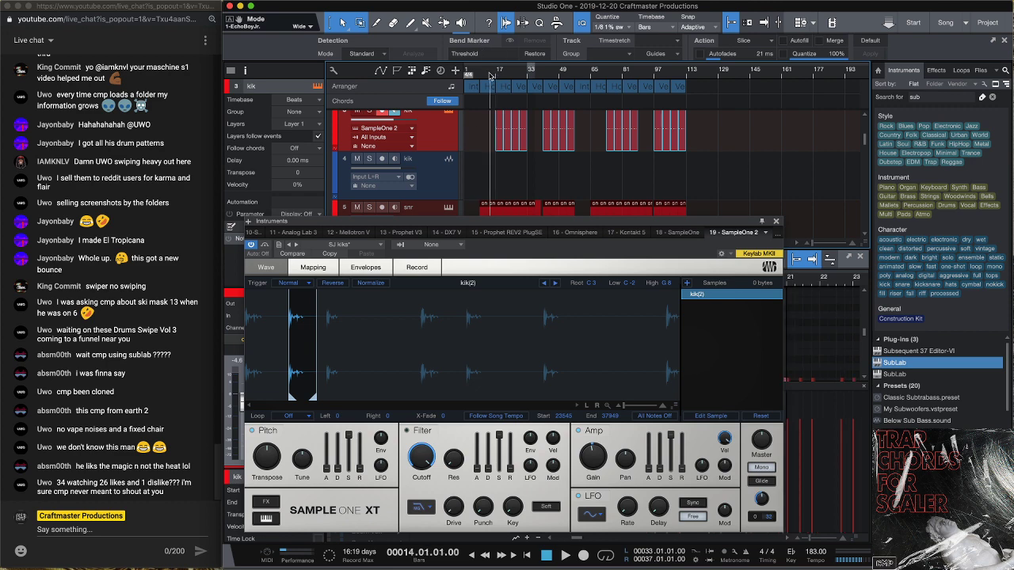
{"action": "left_click_drag", "start_coordinate": [430, 262], "coordinate": [608, 143]}
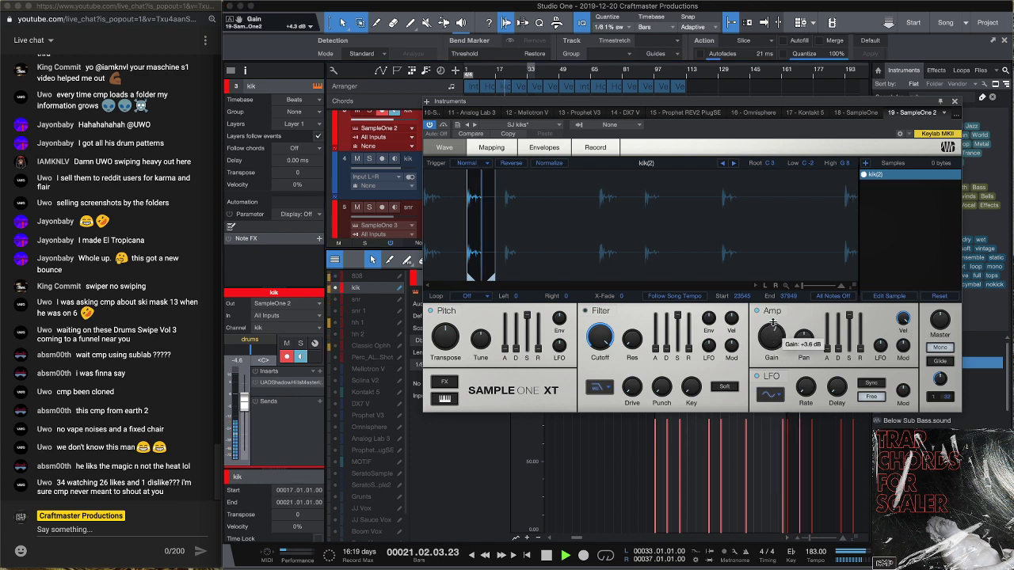
{"action": "left_click_drag", "start_coordinate": [773, 322], "coordinate": [774, 314]}
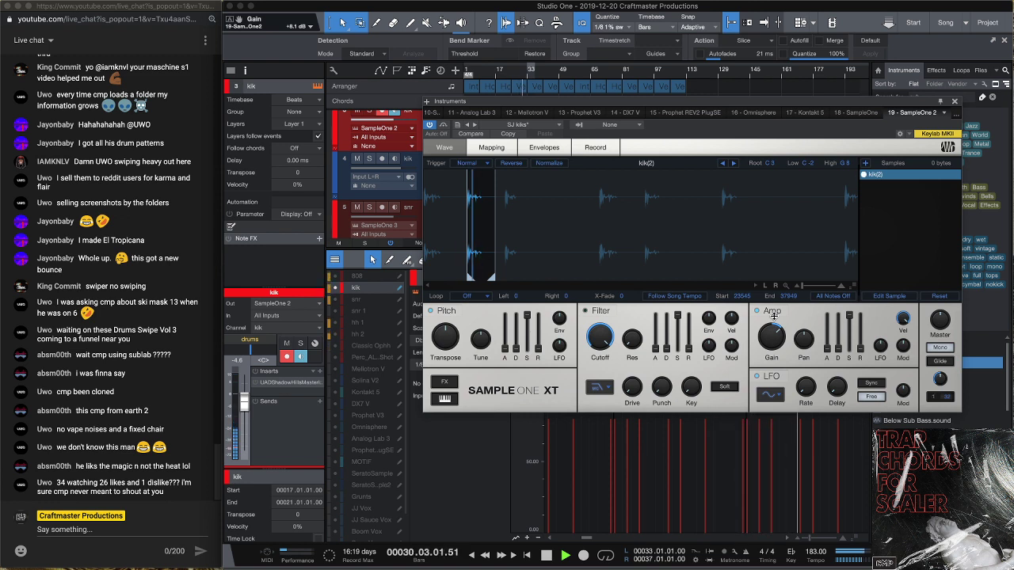
{"action": "left_click", "coordinate": [954, 100]}
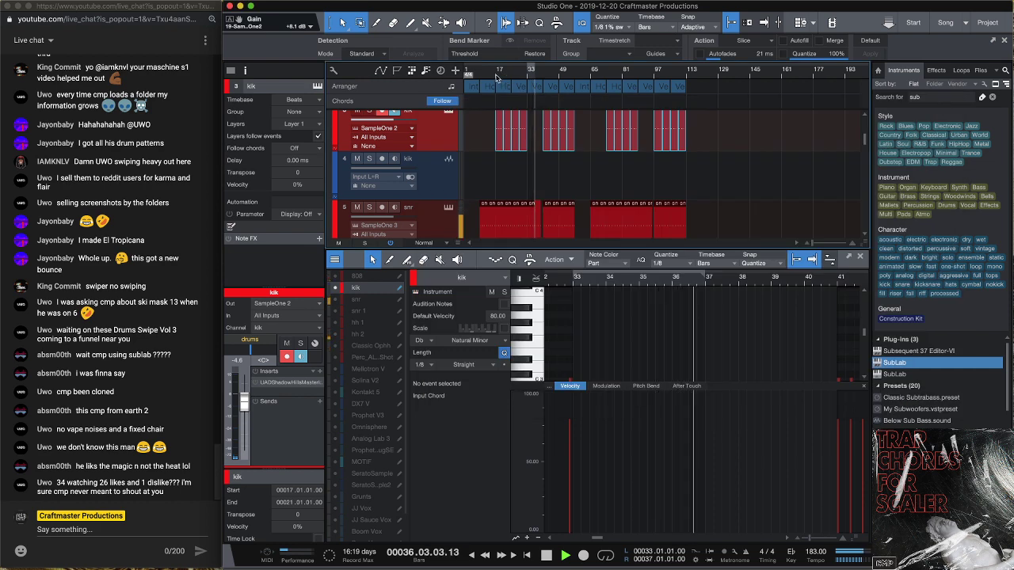
Play the song from about bar 14 into the bar 33 breakdown, select the Sad Bunny Bm 172 track, and stop playback
{"action": "left_click", "coordinate": [497, 73]}
{"action": "left_click", "coordinate": [492, 75]}
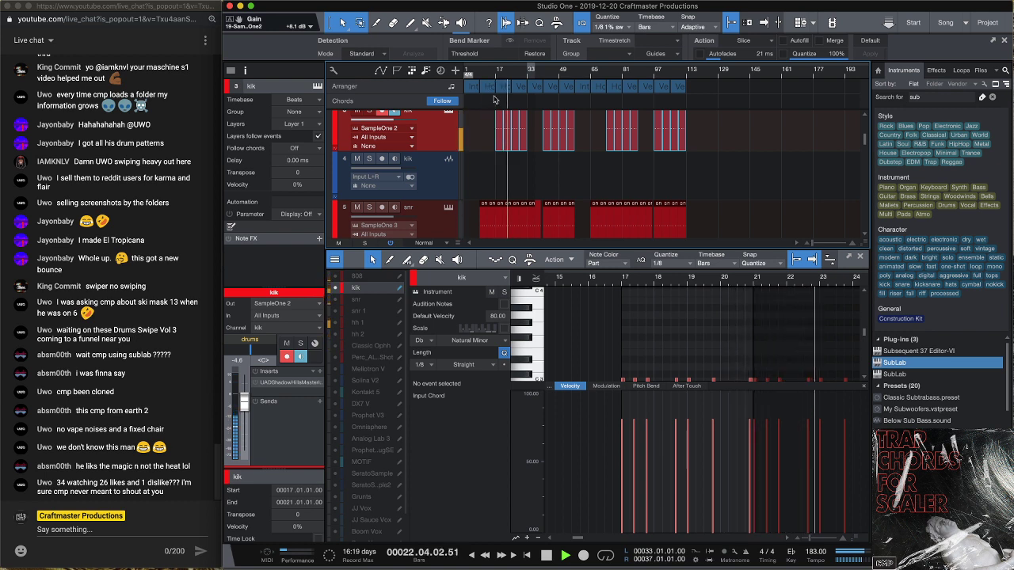
{"action": "scroll", "coordinate": [528, 198], "scroll_direction": "up", "scroll_amount": 2}
{"action": "scroll", "coordinate": [529, 198], "scroll_direction": "down", "scroll_amount": 3}
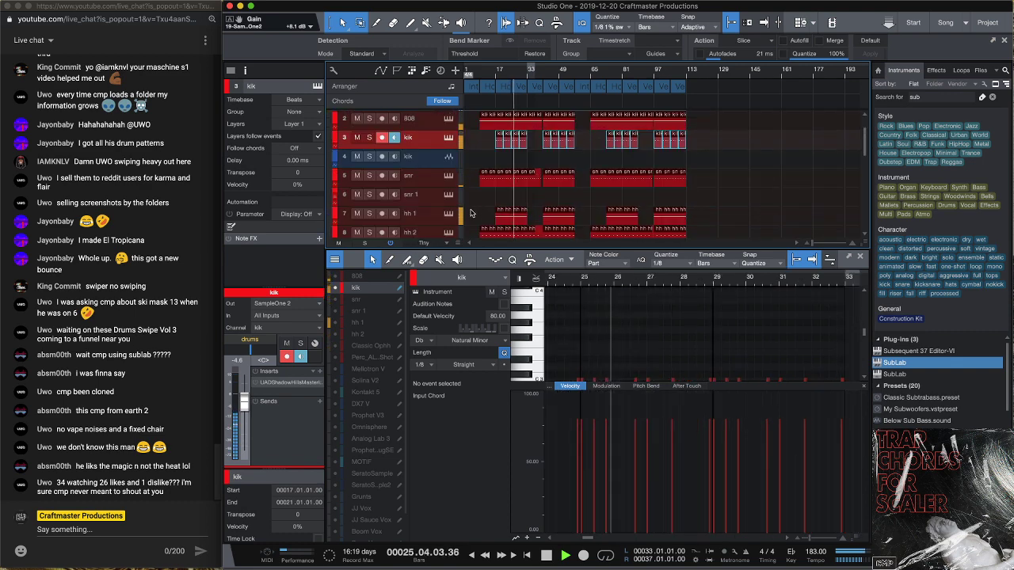
{"action": "left_click", "coordinate": [425, 181]}
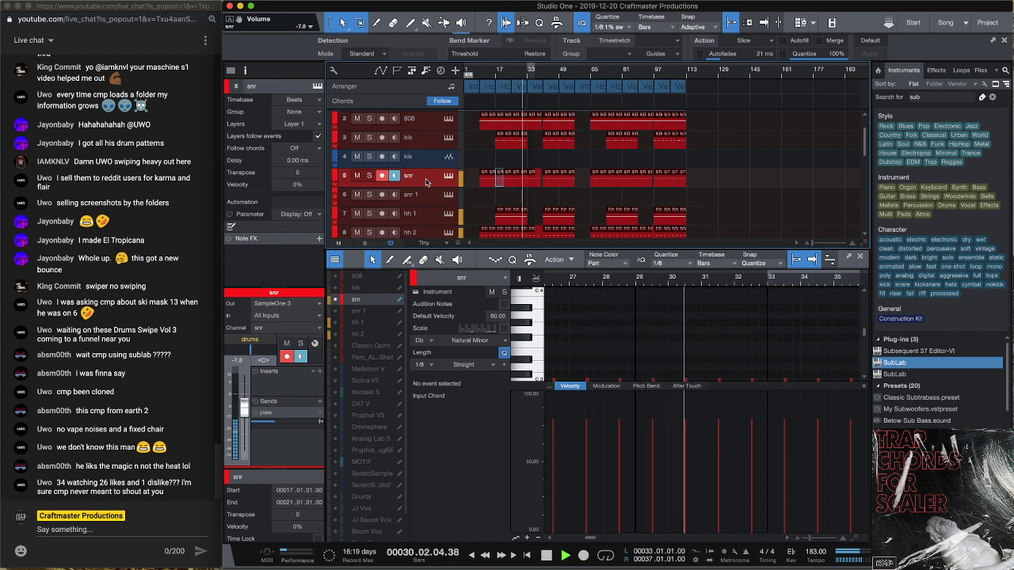
{"action": "scroll", "coordinate": [424, 154], "scroll_direction": "up", "scroll_amount": 2}
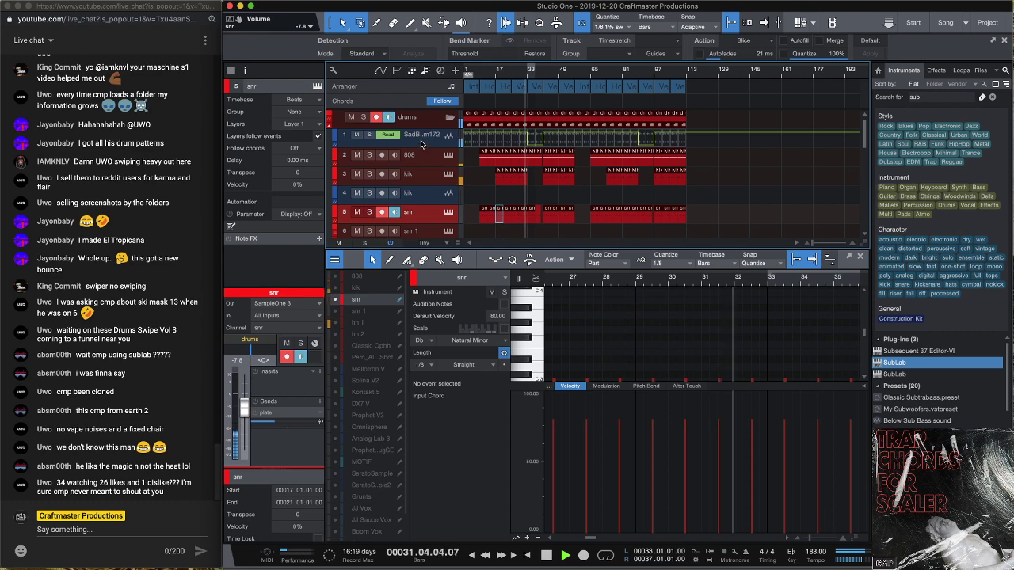
{"action": "left_click", "coordinate": [421, 140]}
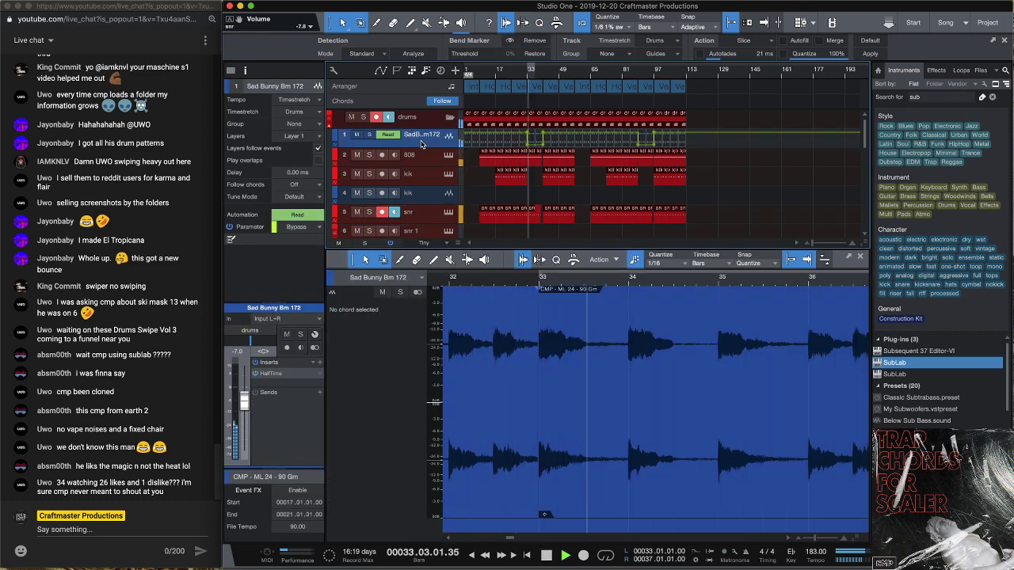
{"action": "key", "text": "space"}
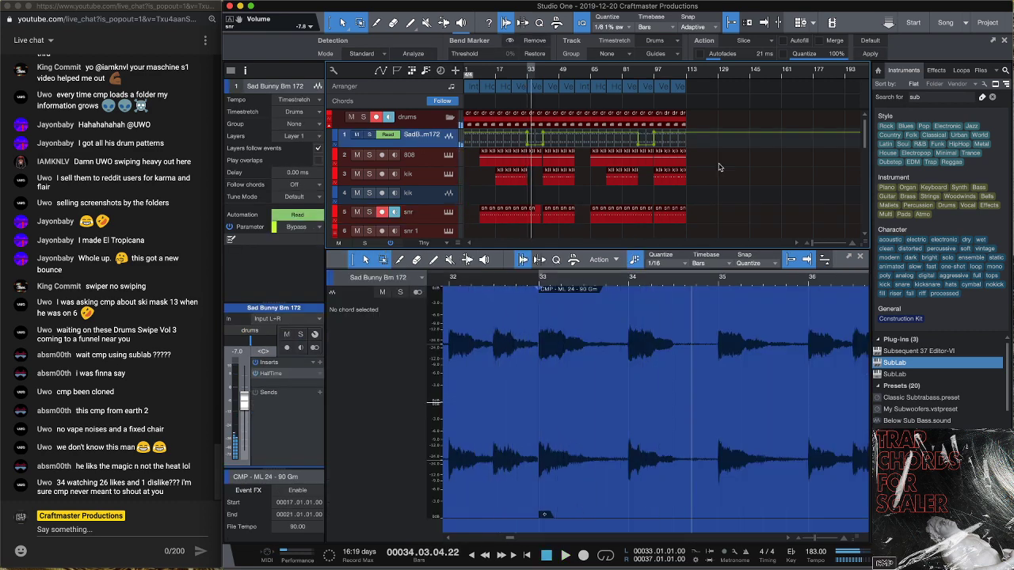
Extend the end of the arrangement's loop range to bar 41, covering the HalfTime breakdown from bar 33
{"action": "scroll", "coordinate": [755, 166], "scroll_direction": "up", "scroll_amount": 5}
{"action": "scroll", "coordinate": [755, 166], "scroll_direction": "down", "scroll_amount": 5}
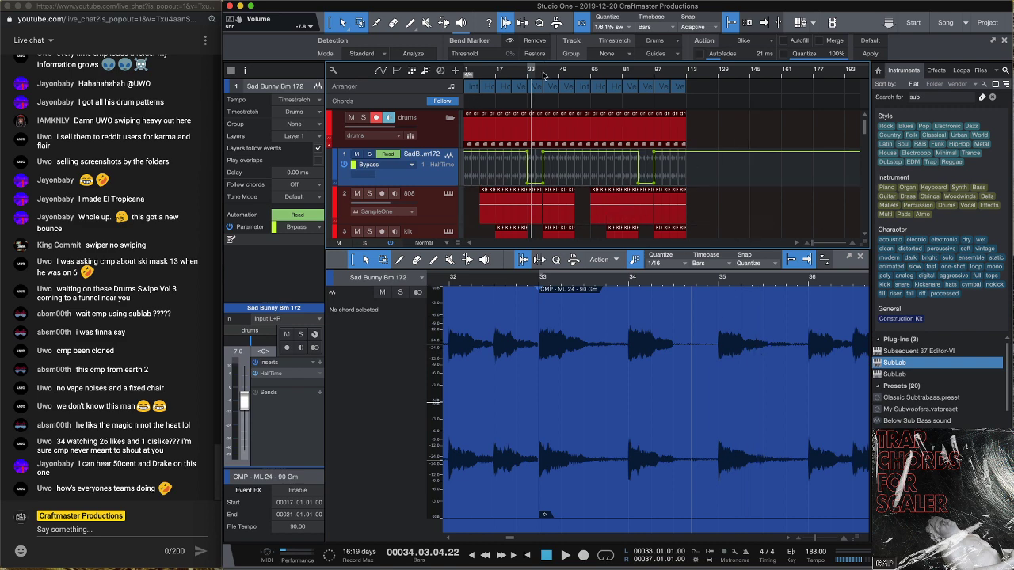
{"action": "scroll", "coordinate": [544, 82], "scroll_direction": "up", "scroll_amount": 4}
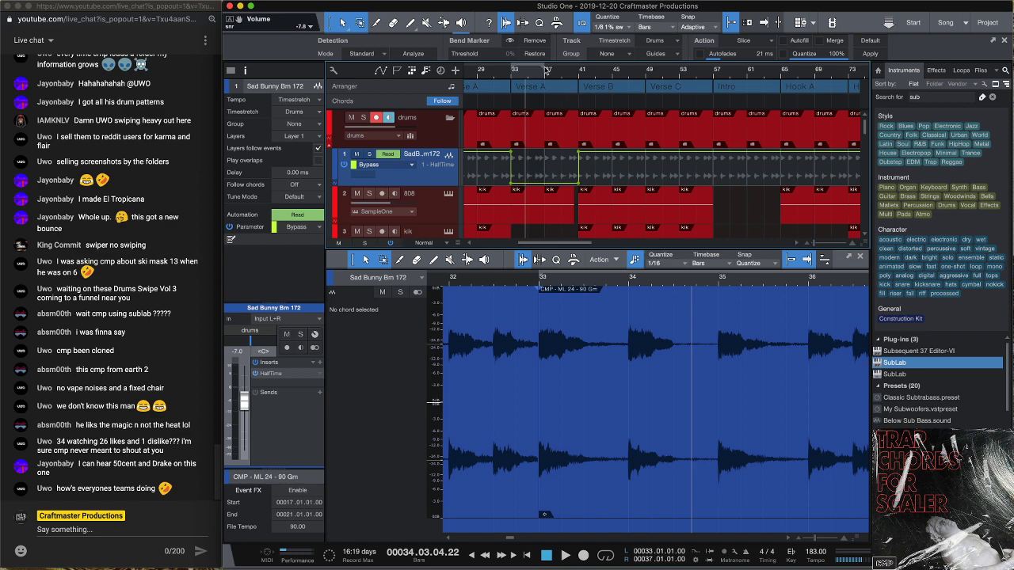
{"action": "left_click_drag", "start_coordinate": [543, 69], "coordinate": [577, 70]}
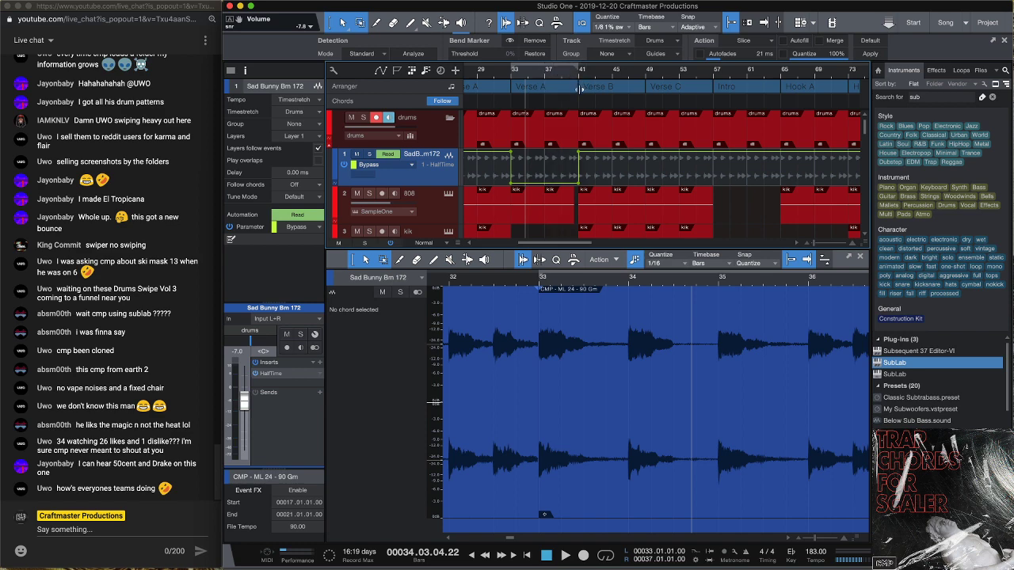
{"action": "scroll", "coordinate": [545, 73], "scroll_direction": "down", "scroll_amount": 2}
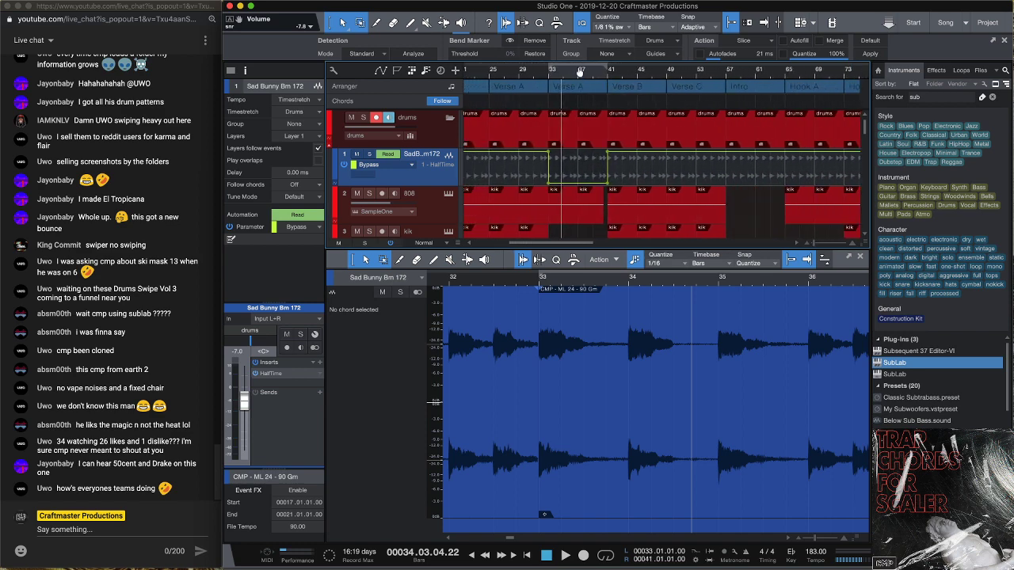
{"action": "scroll", "coordinate": [579, 68], "scroll_direction": "down", "scroll_amount": 1}
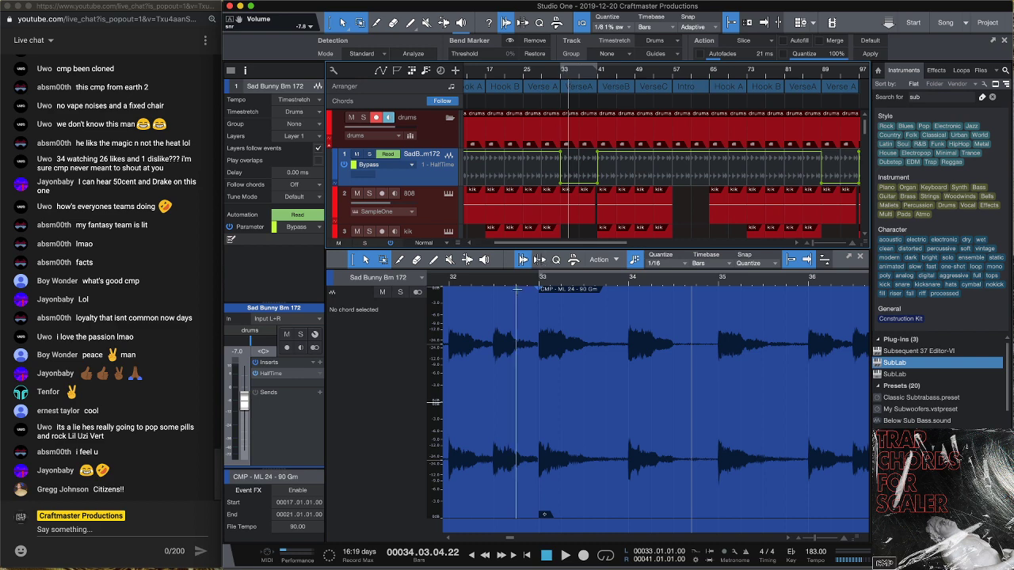
Move the loop range to the song's beginning, running from bar 1 to bar 4
{"action": "left_click_drag", "start_coordinate": [521, 281], "coordinate": [607, 273]}
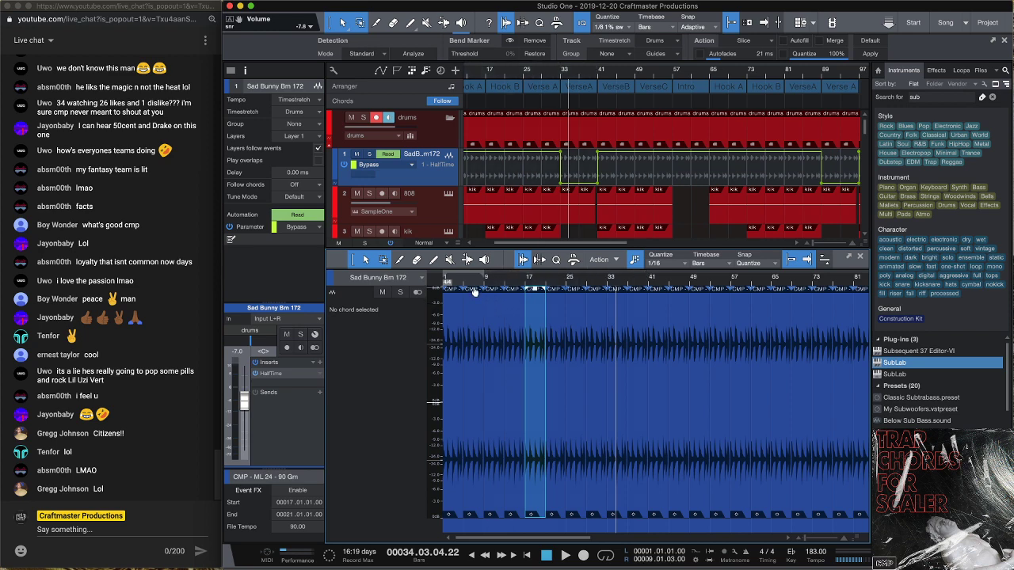
{"action": "mouse_move", "coordinate": [475, 289]}
{"action": "left_mouse_down"}
{"action": "mouse_move", "coordinate": [615, 298]}
{"action": "mouse_move", "coordinate": [546, 310]}
{"action": "mouse_move", "coordinate": [556, 290]}
{"action": "mouse_move", "coordinate": [546, 282]}
{"action": "mouse_move", "coordinate": [489, 298]}
{"action": "mouse_move", "coordinate": [486, 285]}
{"action": "left_mouse_up"}
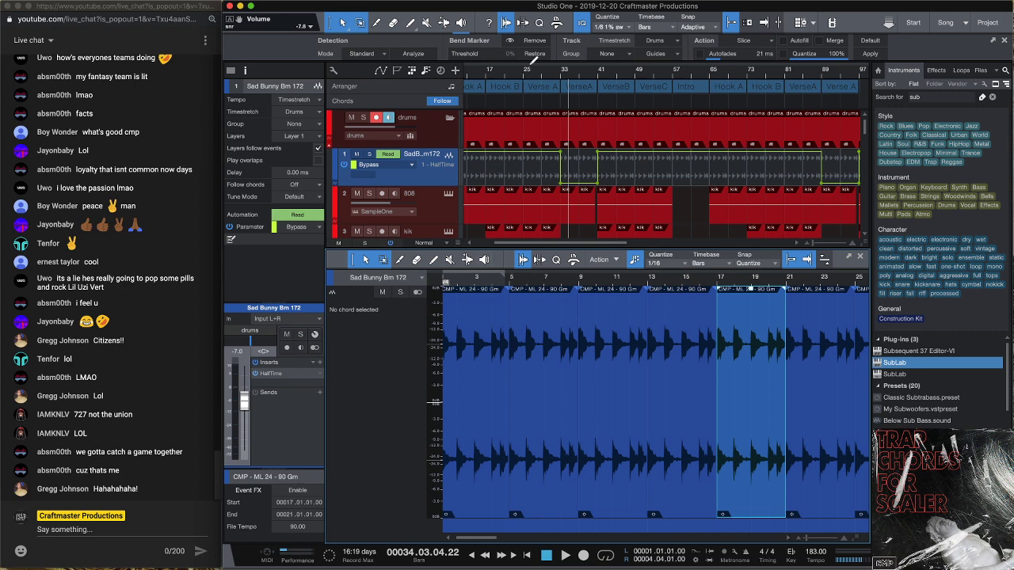
Switch to OBS
{"action": "mouse_move", "coordinate": [279, 32]}
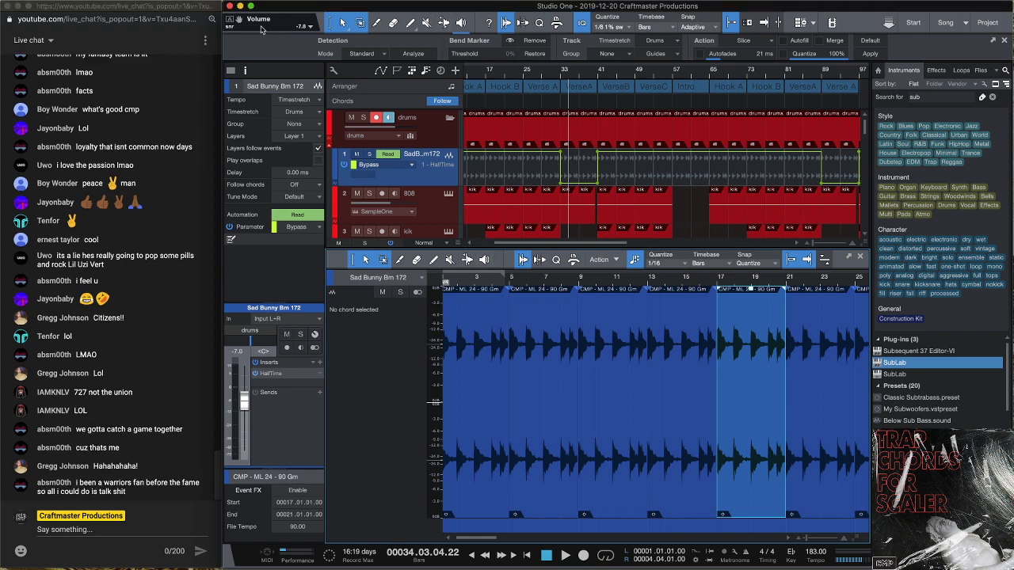
{"action": "mouse_move", "coordinate": [572, 563]}
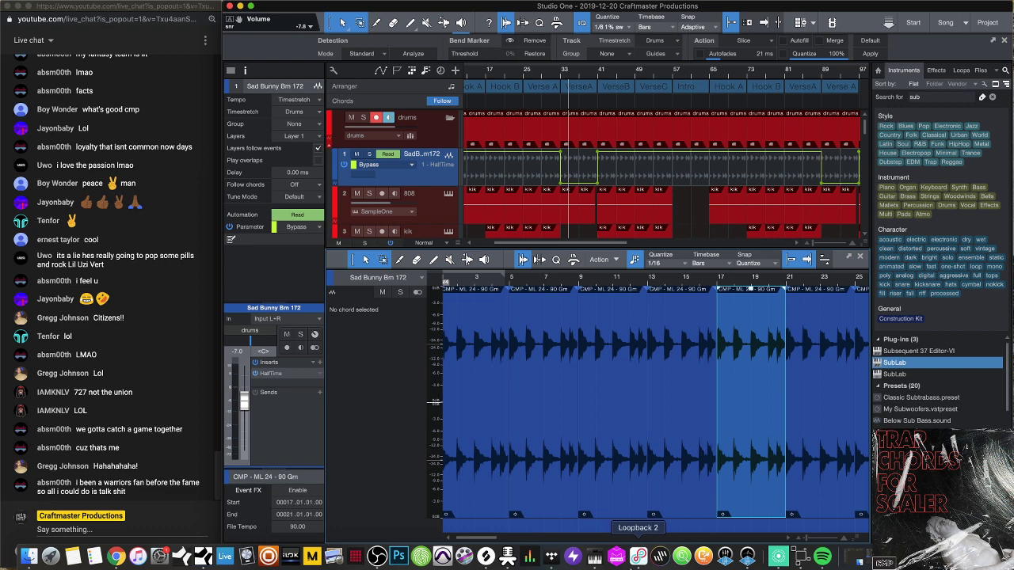
{"action": "left_click", "coordinate": [377, 556]}
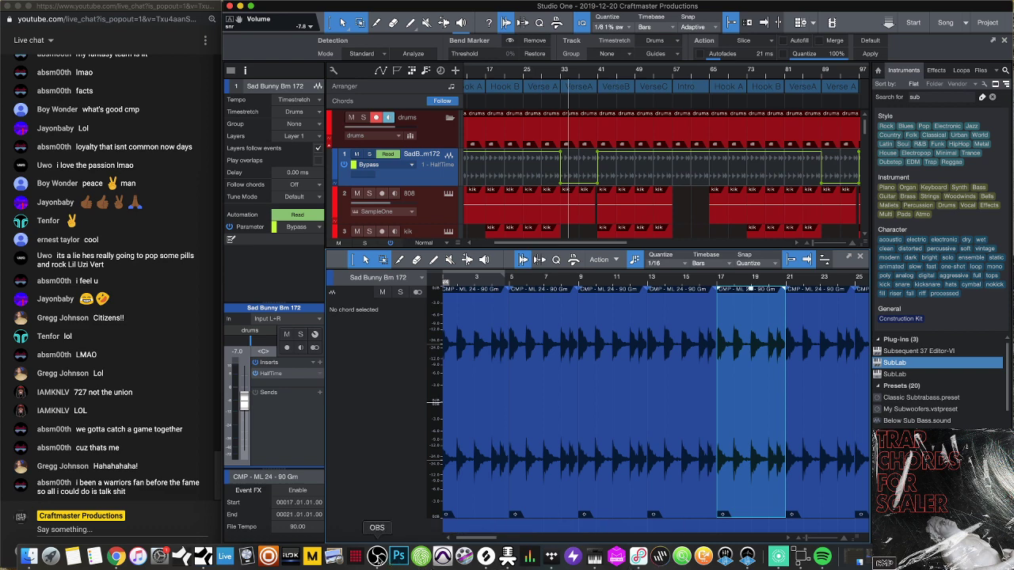